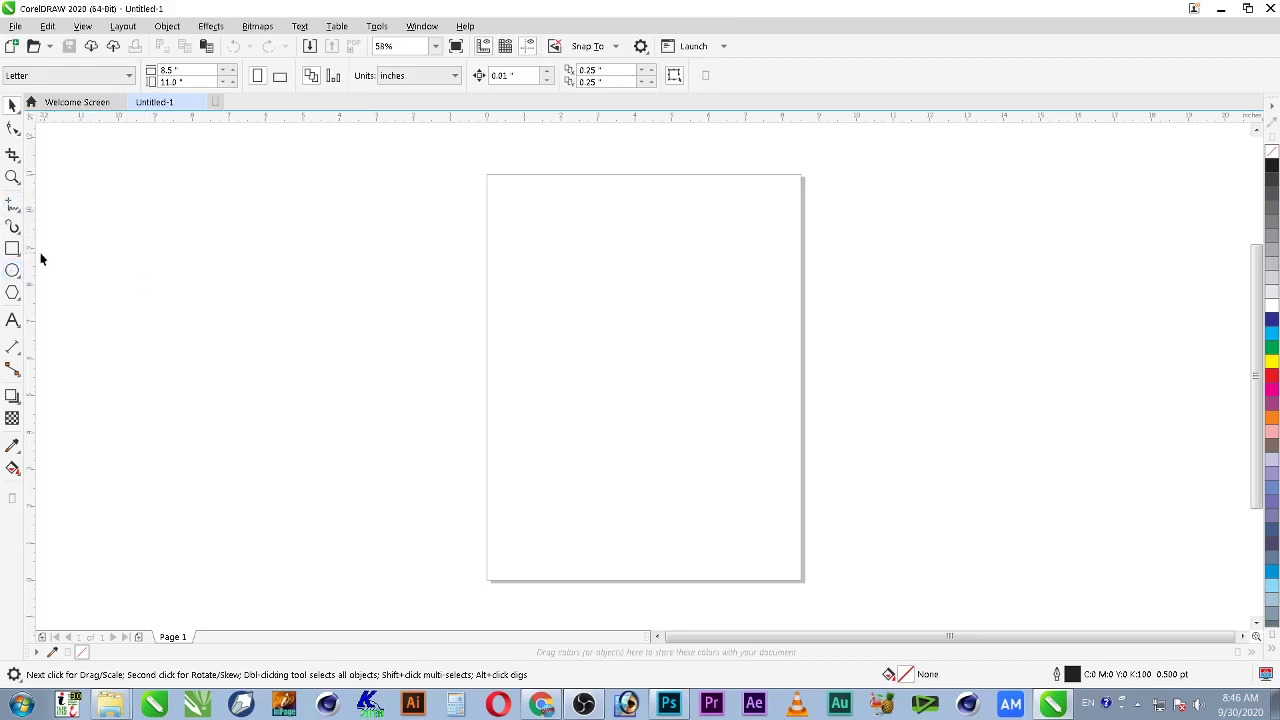
Step: Draw a circle, size it to 5 inches, and centre it on the page
left_click(13, 270)
left_click_drag(562, 272, 663, 417)
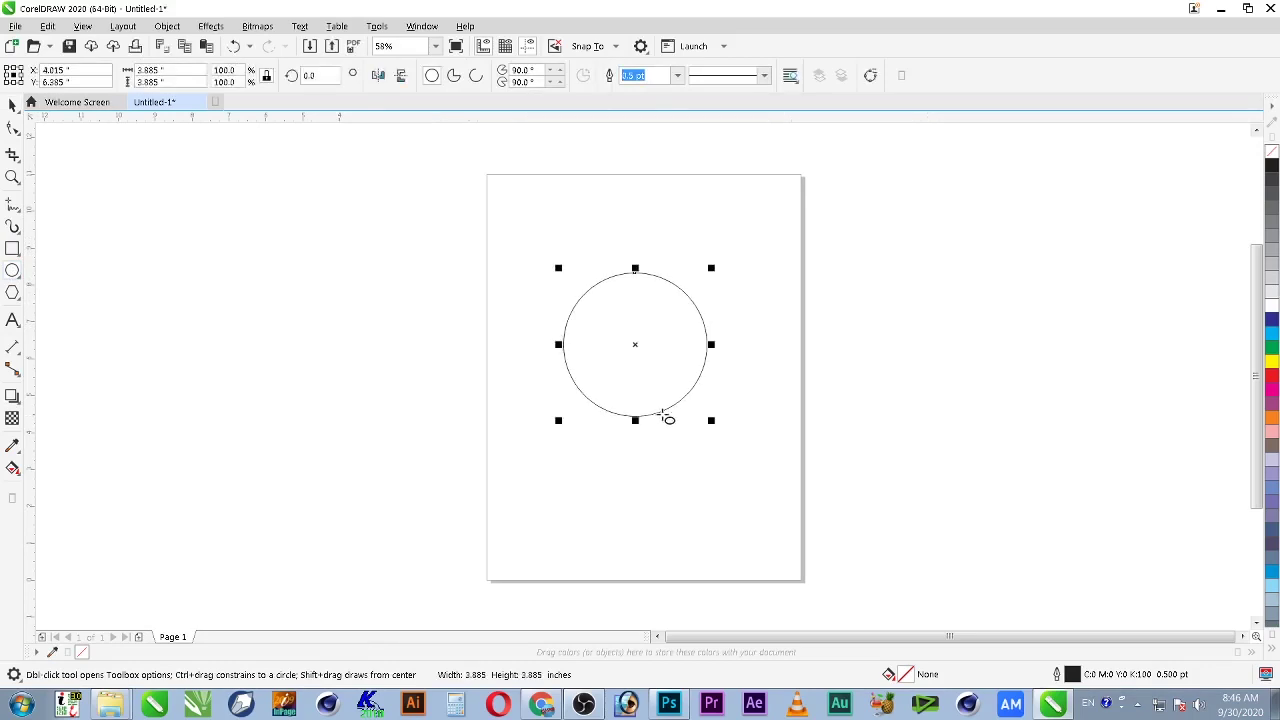
left_click(150, 70)
type("5")
key("Return")
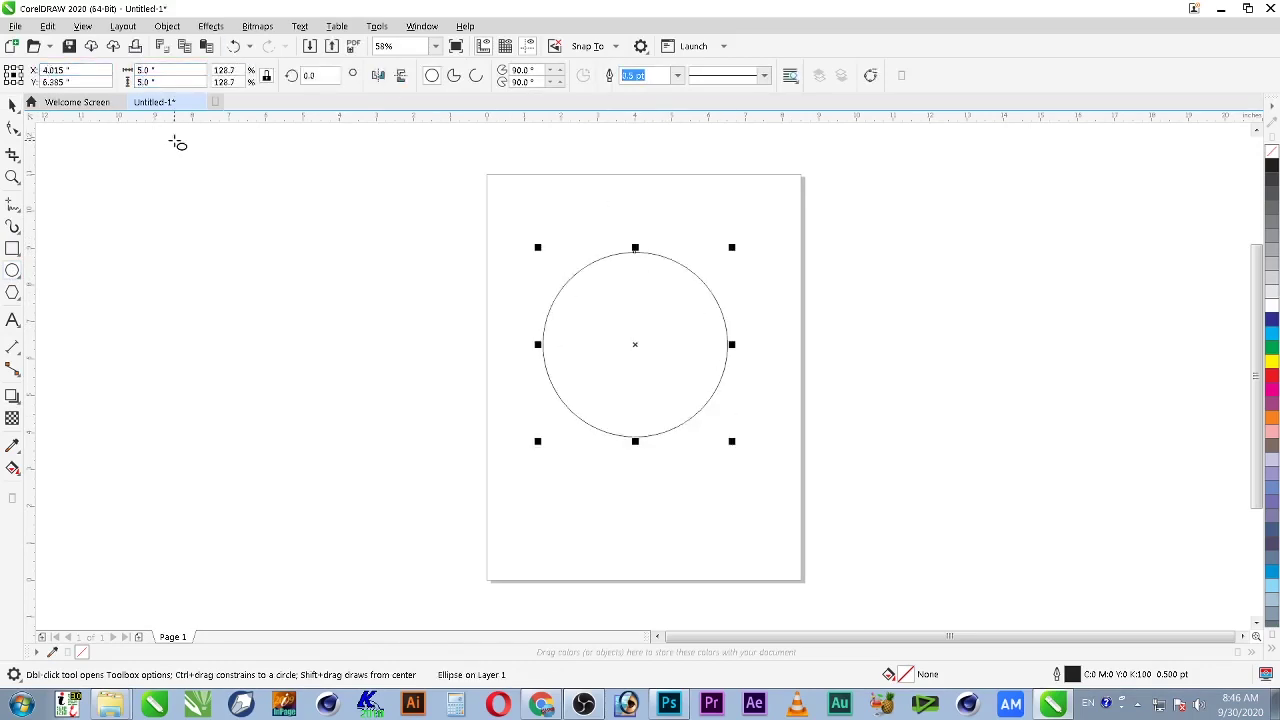
key("p")
key("z")
left_click_drag(793, 250, 502, 512)
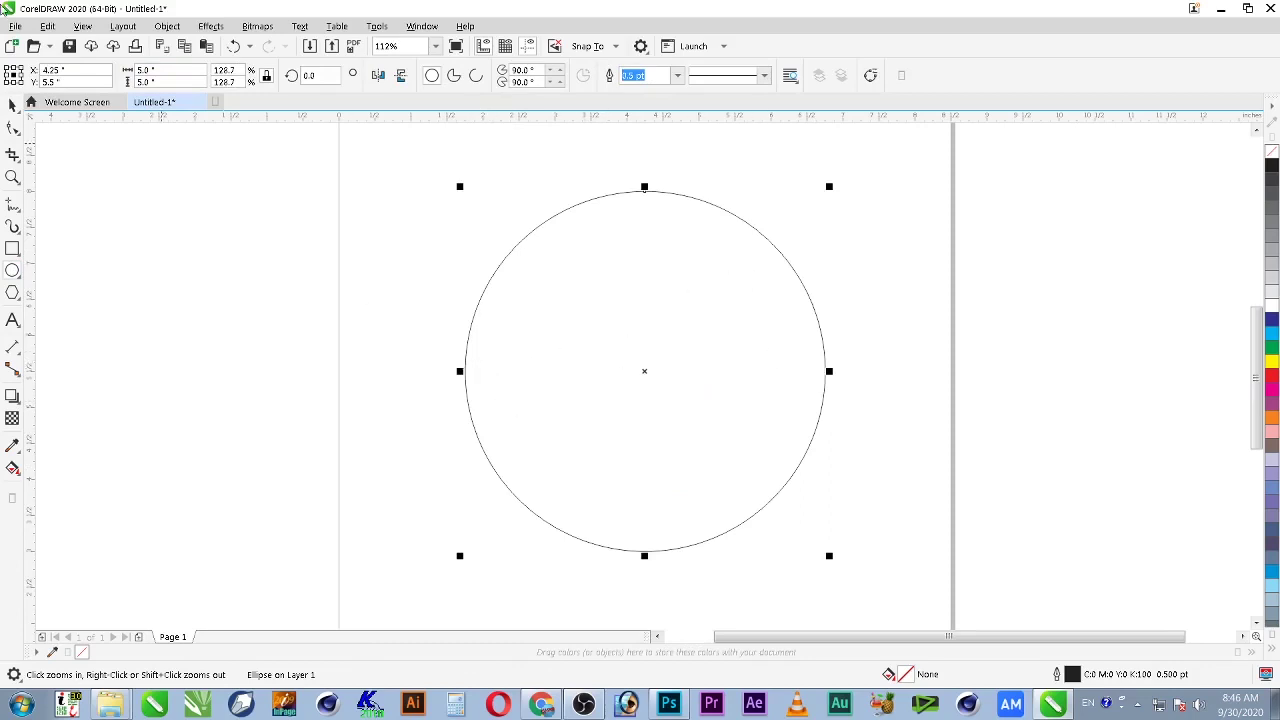
Step: Create mirrored copies of the circle touching its right and left sides, forming a row of three
left_click(12, 104)
left_click_drag(457, 372, 920, 420)
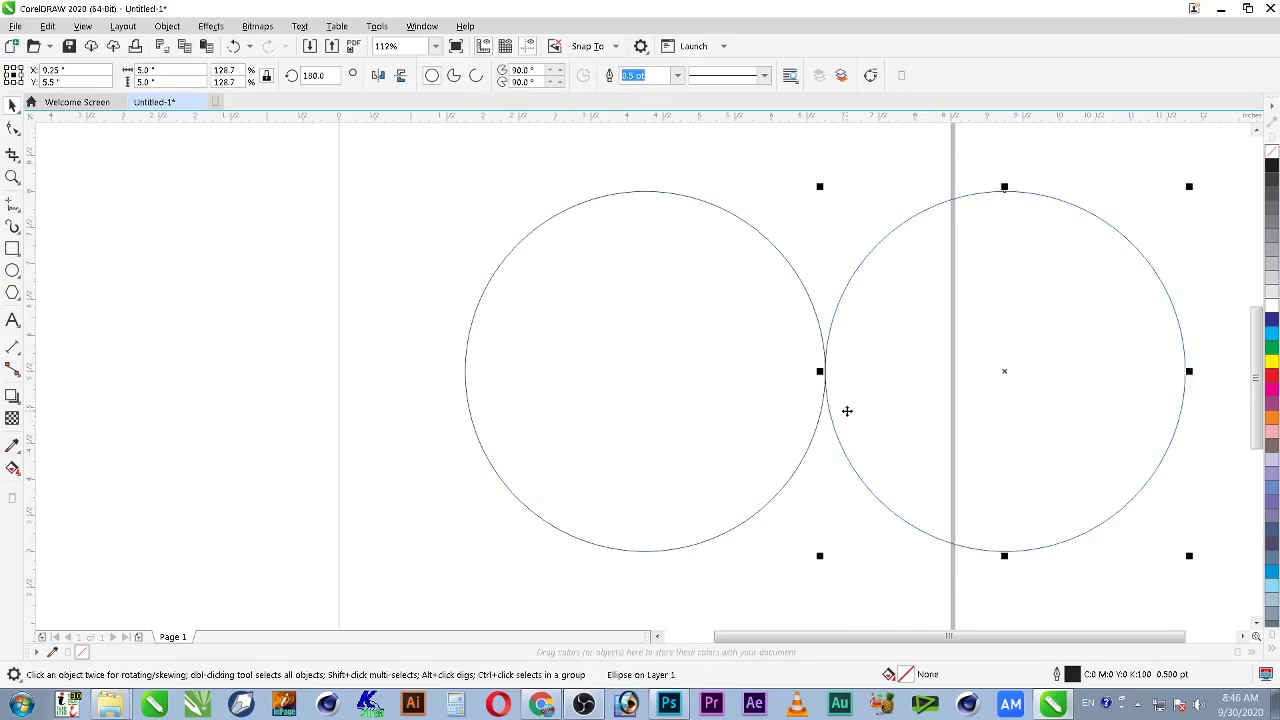
left_click(836, 396)
left_click_drag(829, 371, 380, 386)
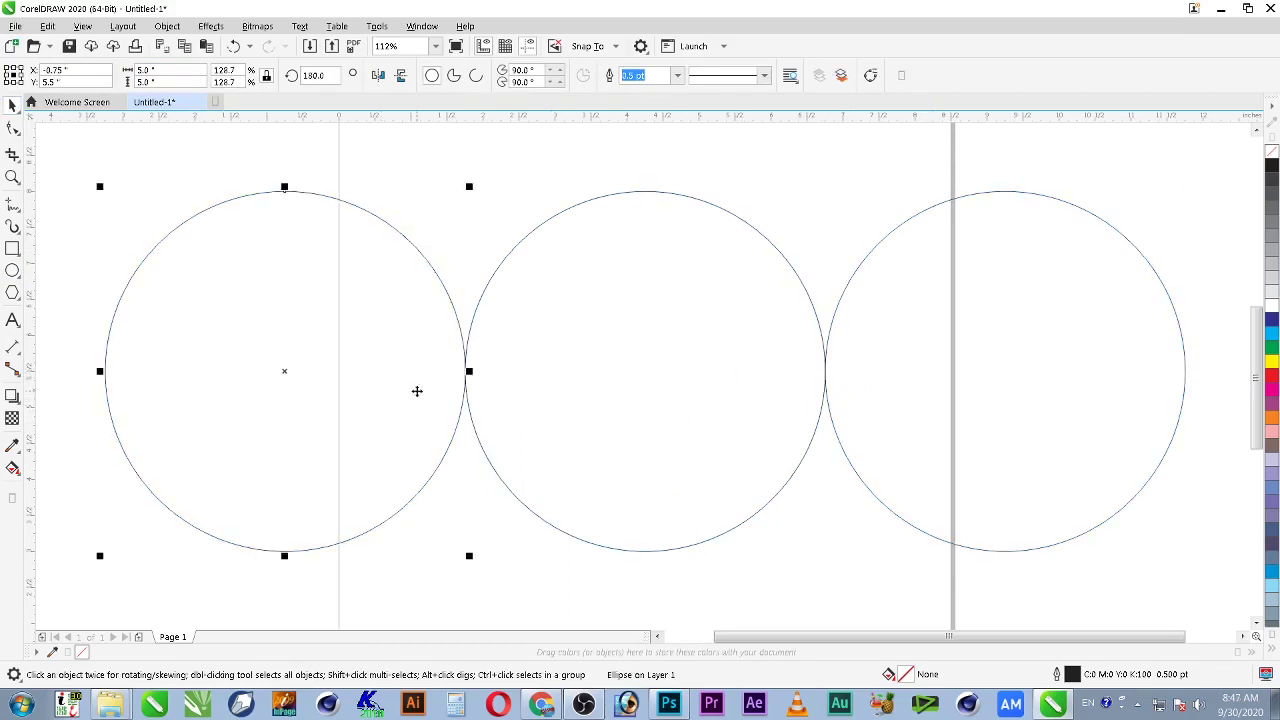
Step: Draw a tall rectangle over the middle circle and set its width to 2 inches with proportions locked
left_click(12, 248)
left_click_drag(567, 146, 724, 596)
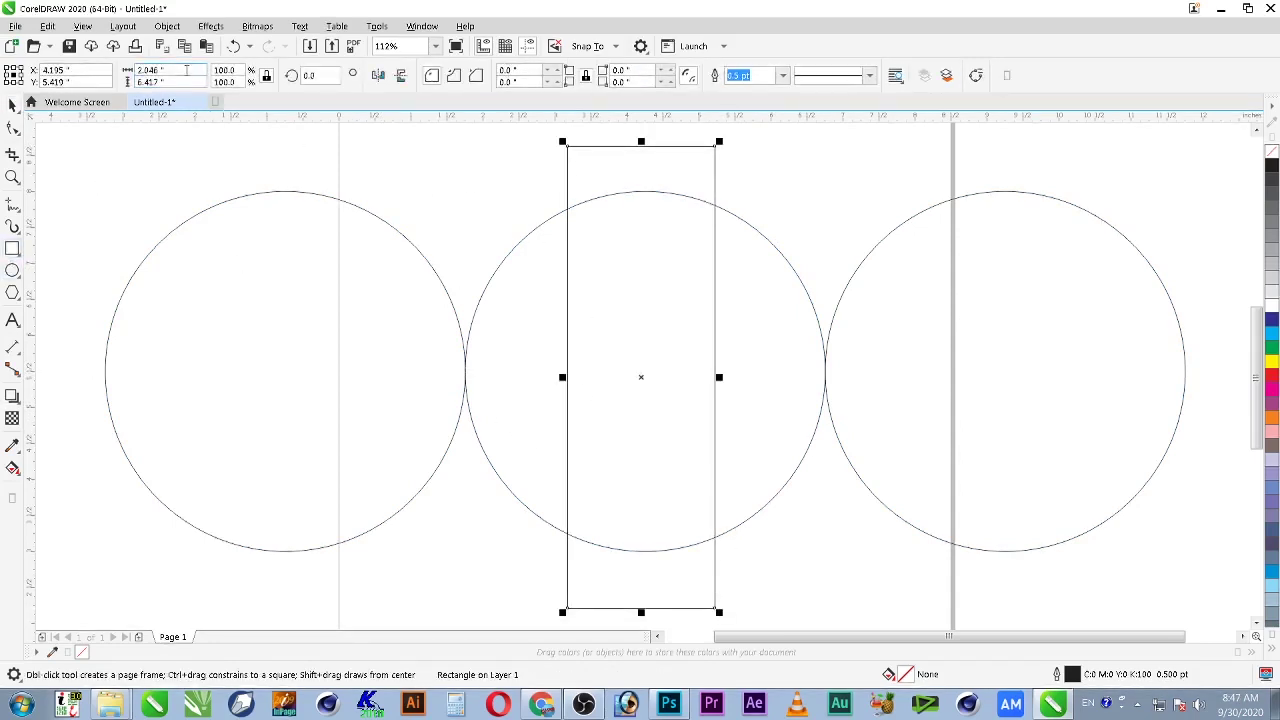
type("2")
key("Return")
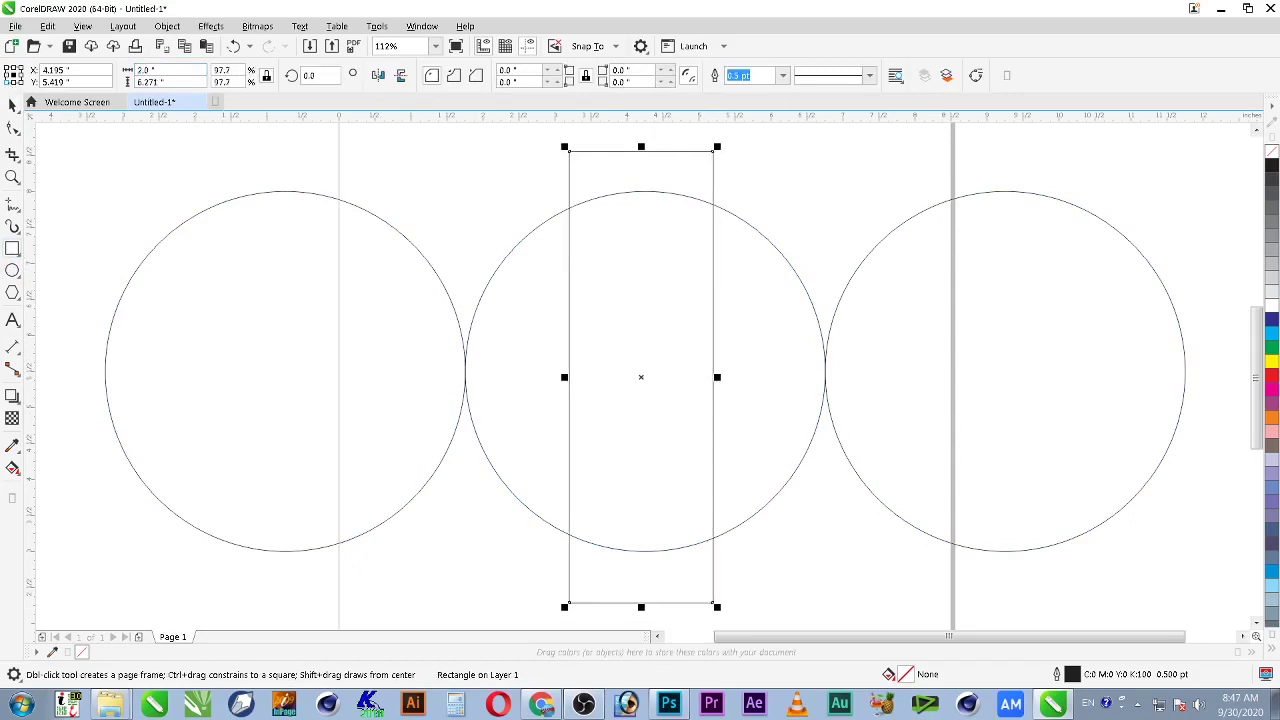
Step: Align the rectangle's centre with the centre of the middle circle
key("space")
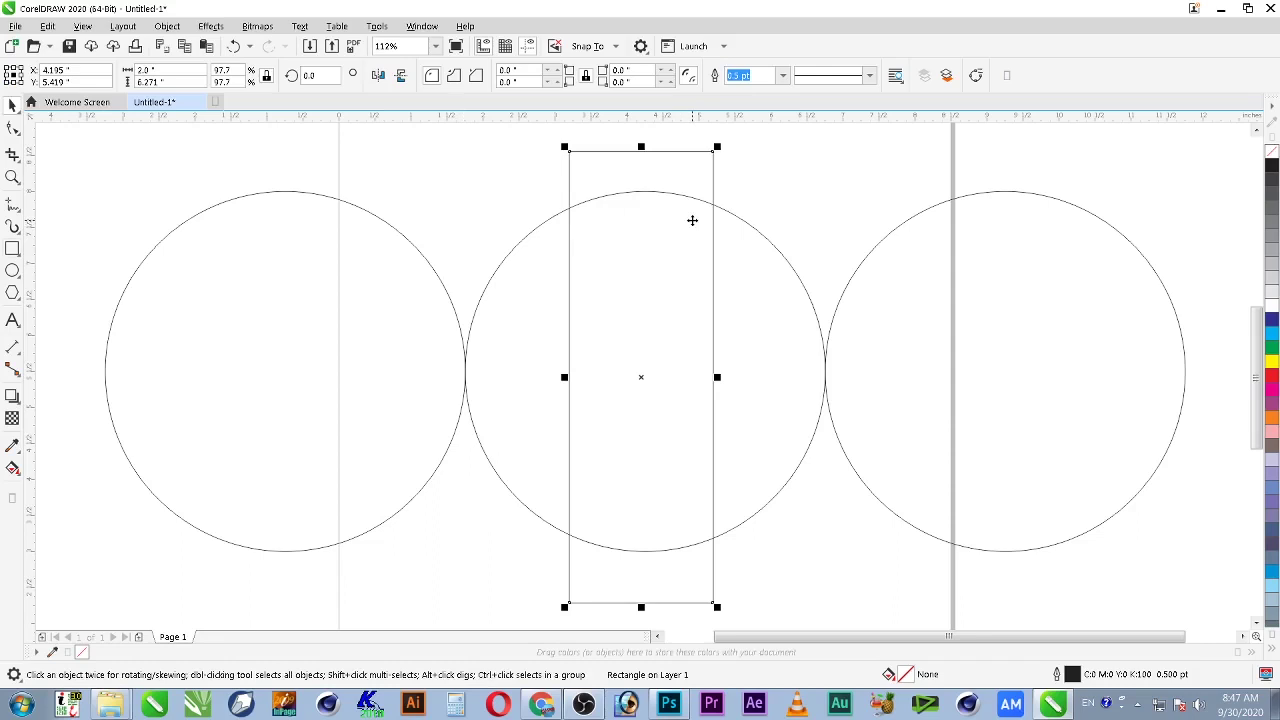
left_click_drag(717, 248, 751, 240)
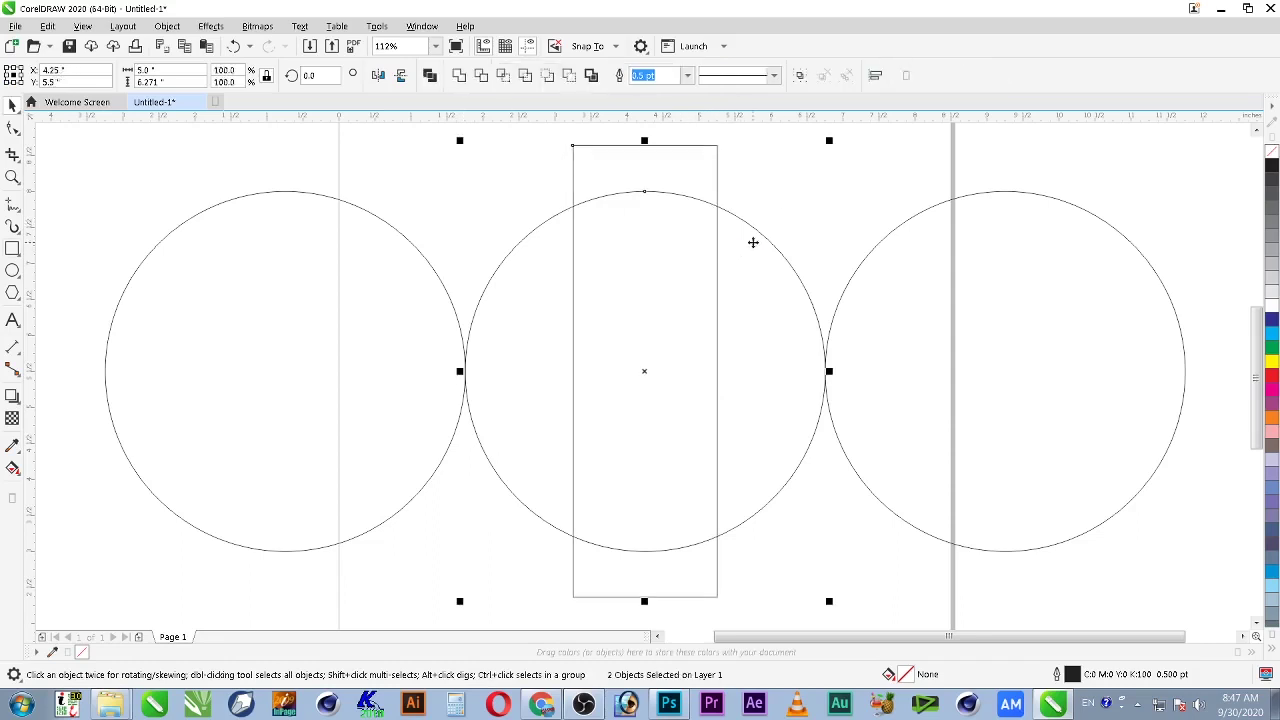
left_click(772, 220)
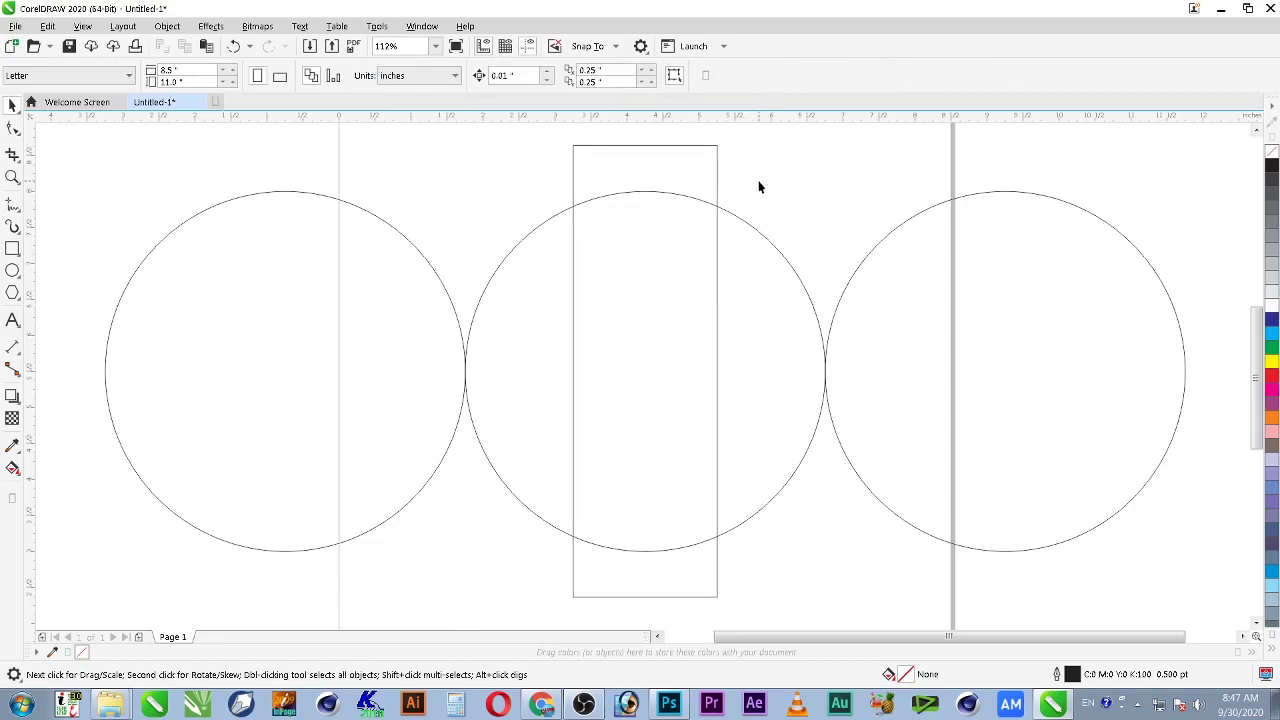
Step: Enable snapping to objects
left_click(597, 50)
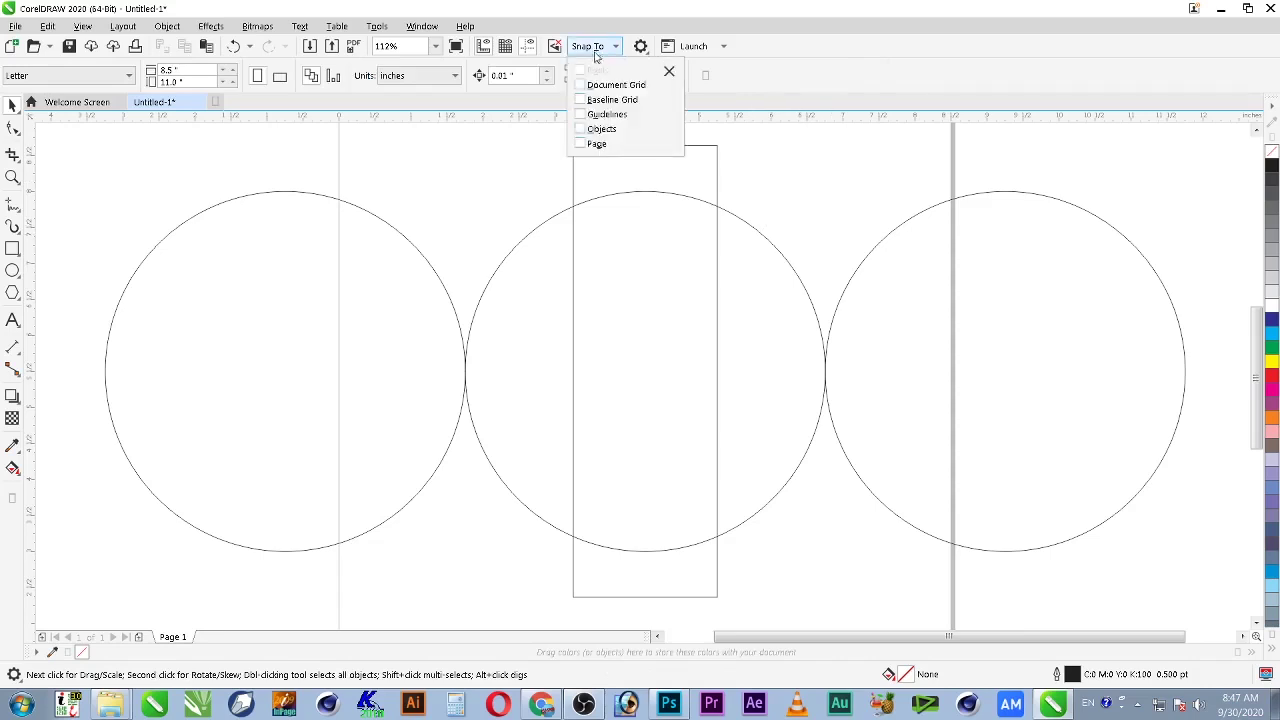
left_click(581, 130)
left_click(877, 178)
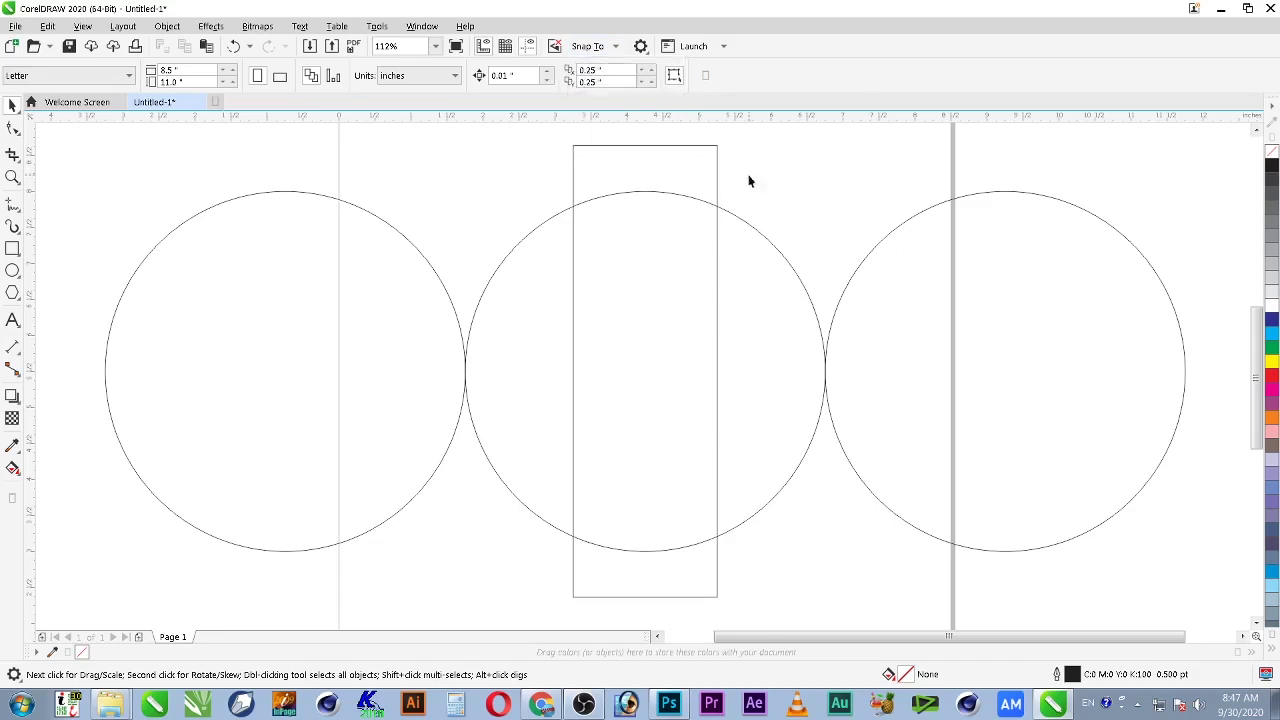
Step: Move the right circle so its left quadrant snaps to the midpoint of the rectangle's right edge
left_click(877, 256)
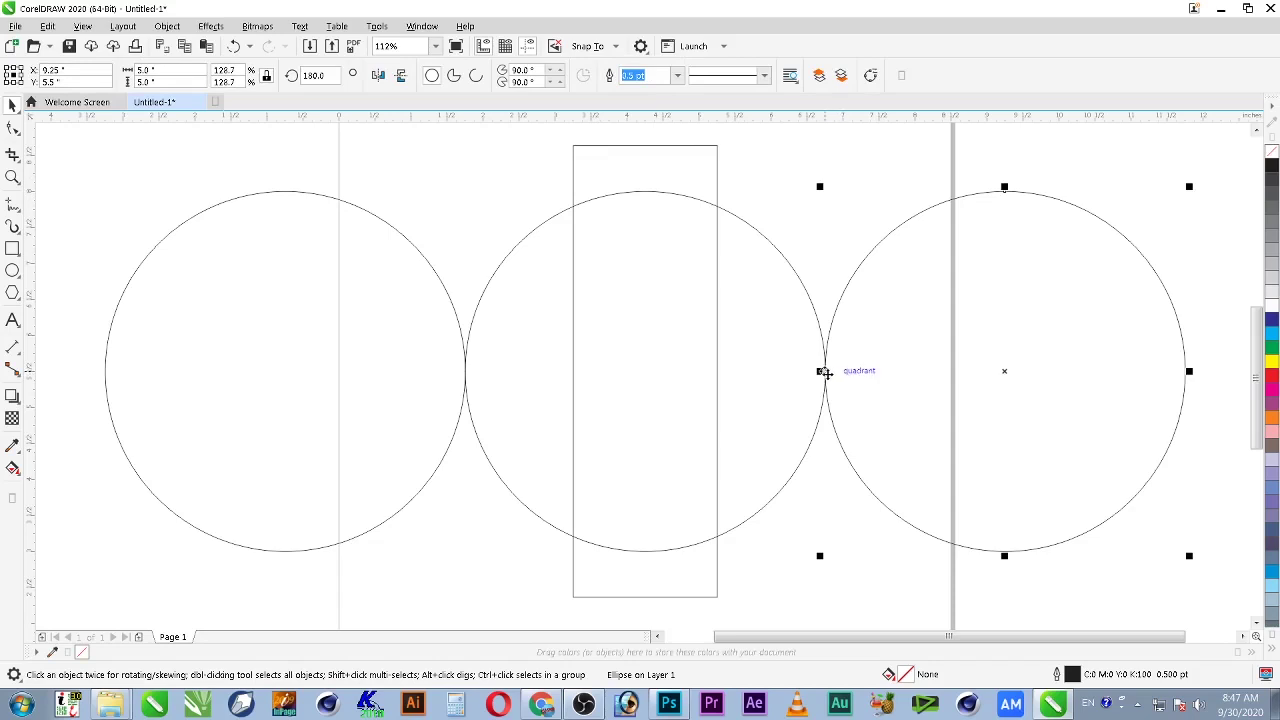
left_click_drag(824, 372, 718, 373)
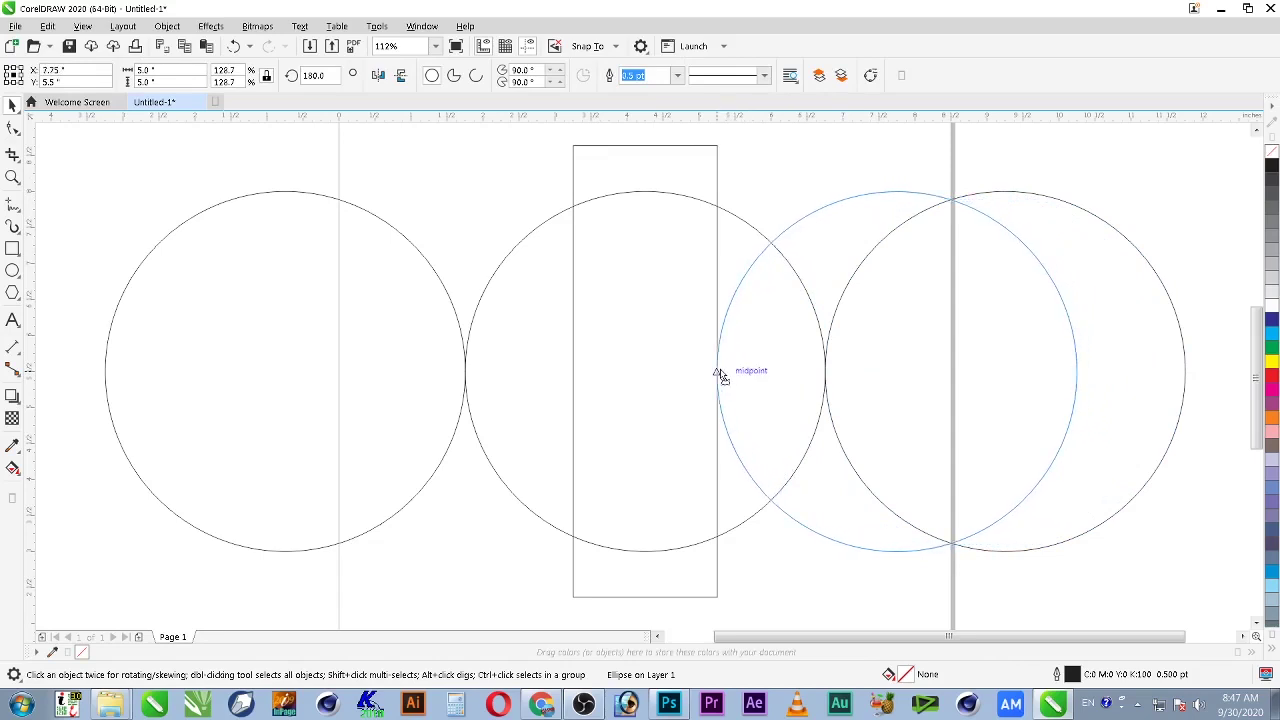
left_click_drag(718, 373, 718, 373)
Step: Move the left circle so its right quadrant snaps to the midpoint of the rectangle's left edge
left_click(413, 380)
left_click(464, 372)
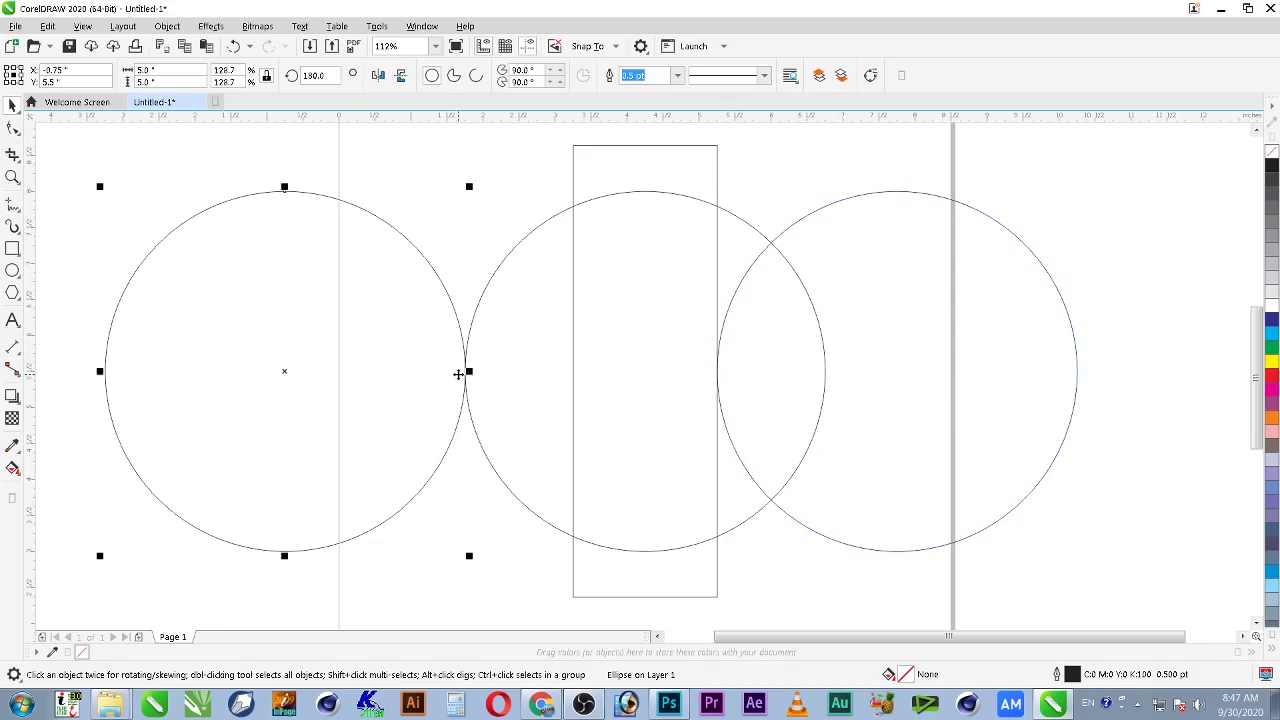
left_click_drag(465, 372, 573, 378)
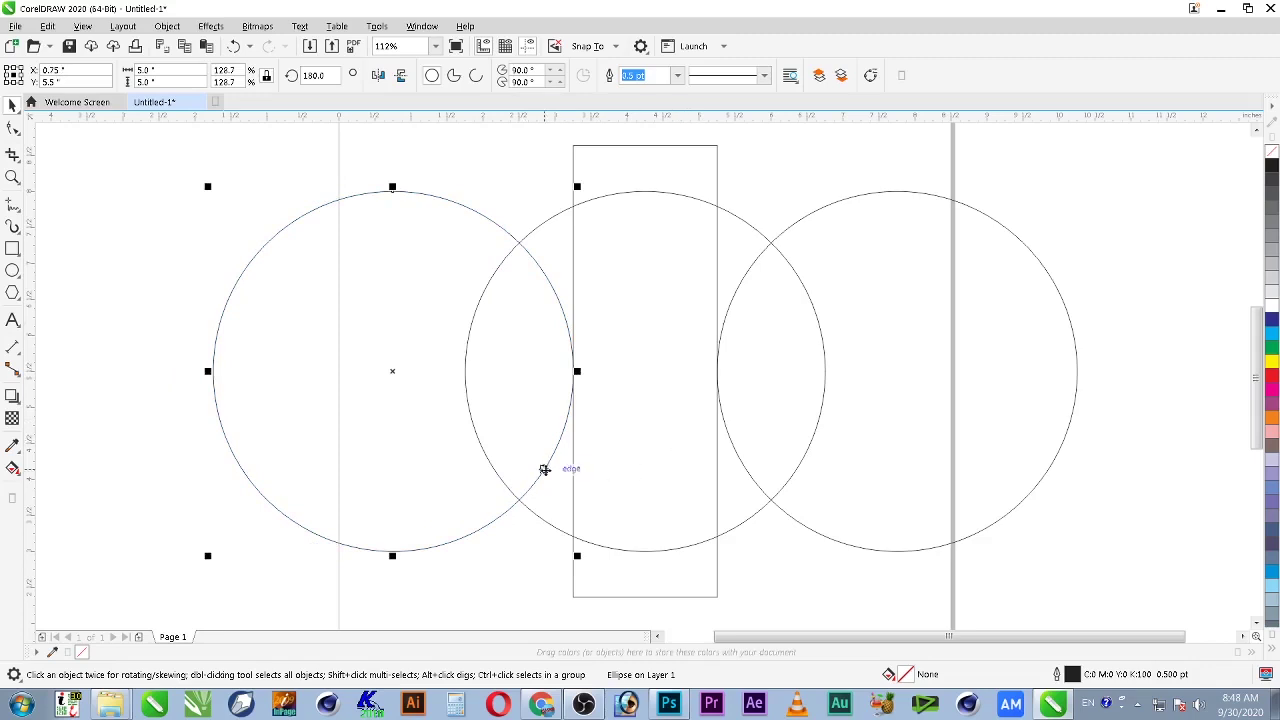
key("ctrl+z")
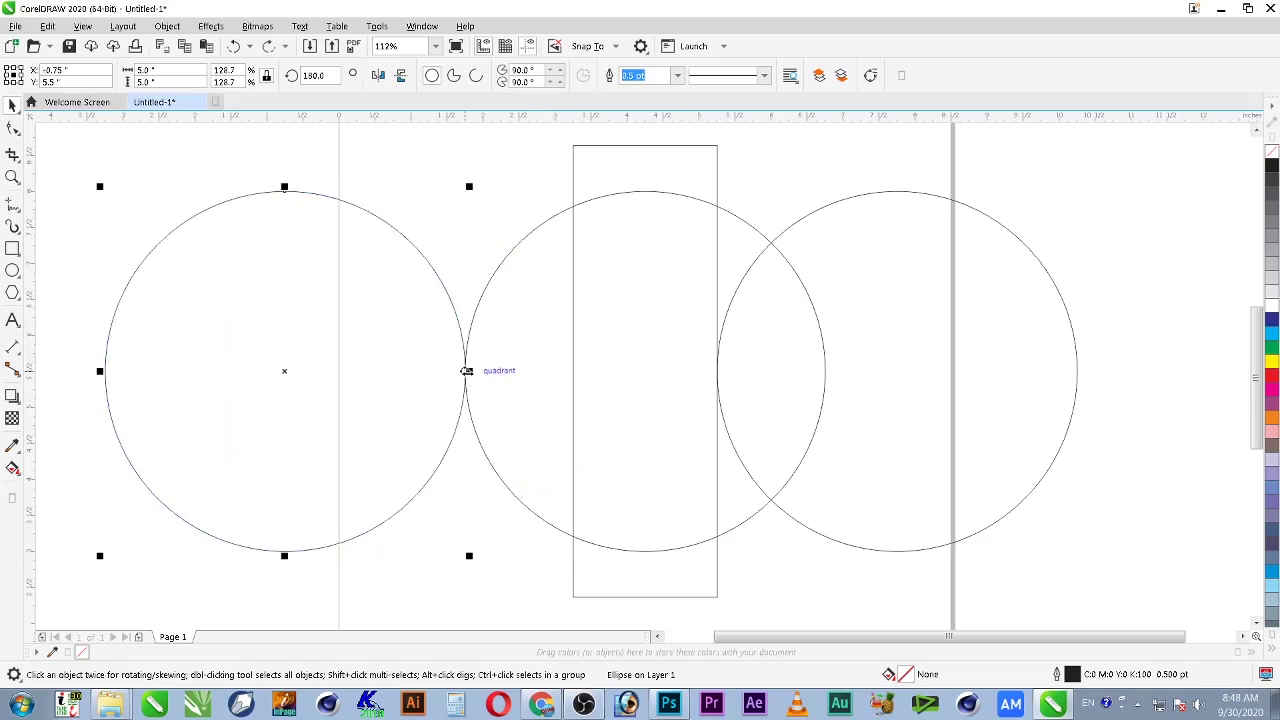
left_click_drag(466, 371, 573, 383)
left_click(637, 403)
key("ctrl+z")
left_click_drag(464, 372, 573, 382)
left_click(851, 149)
Step: Fill the two outer circles with green and weld them into one object
key("z")
right_click(860, 174)
left_click_drag(521, 150, 1015, 377)
left_click(934, 312)
left_click(402, 246, "shift")
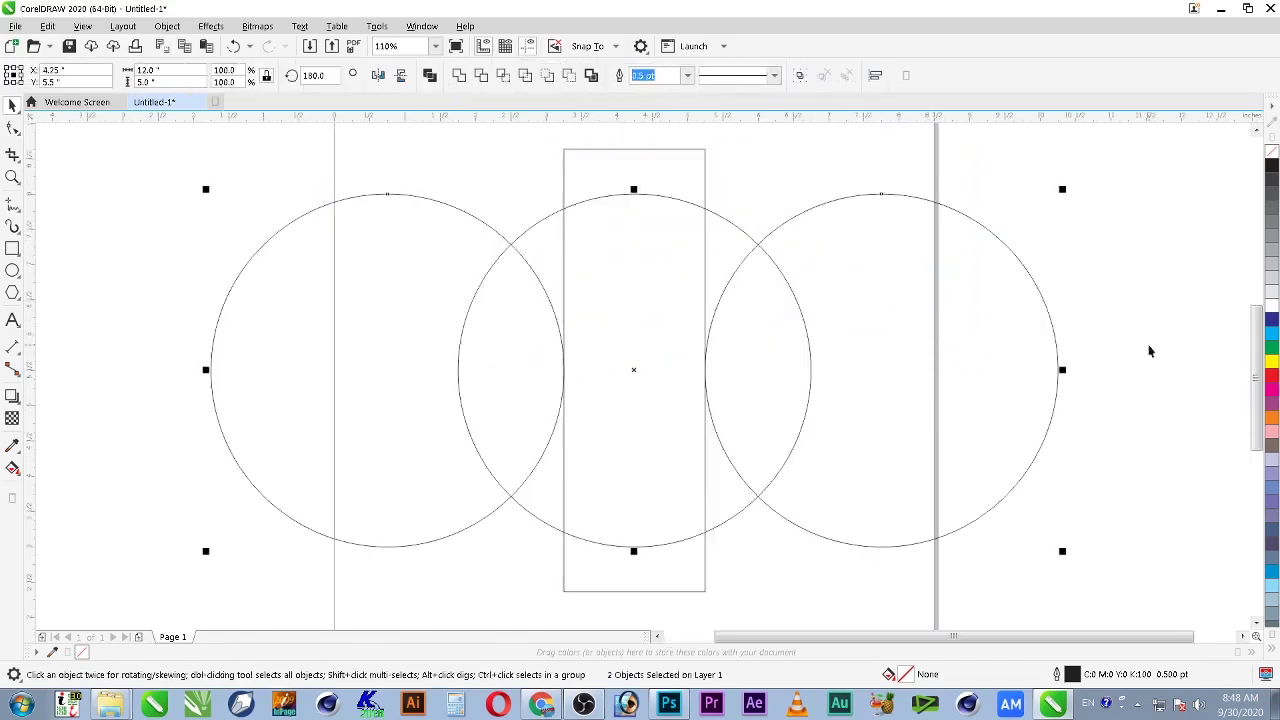
left_click(1270, 352)
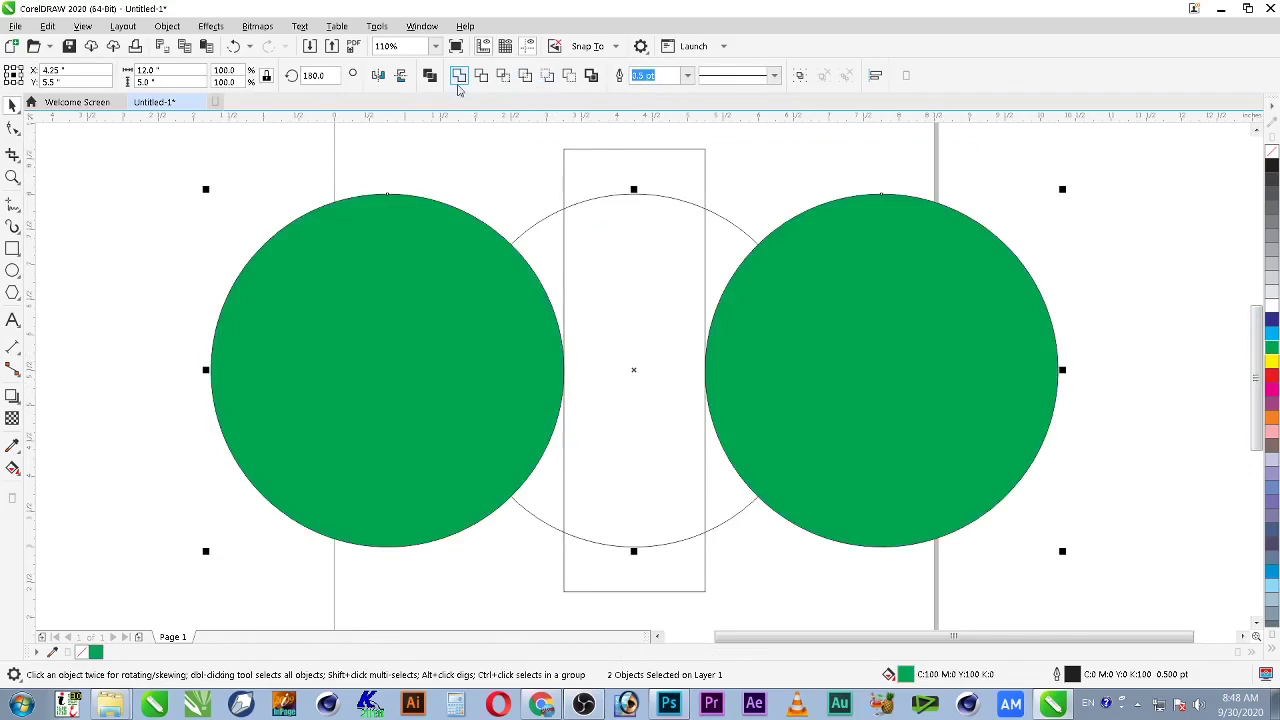
left_click(459, 80)
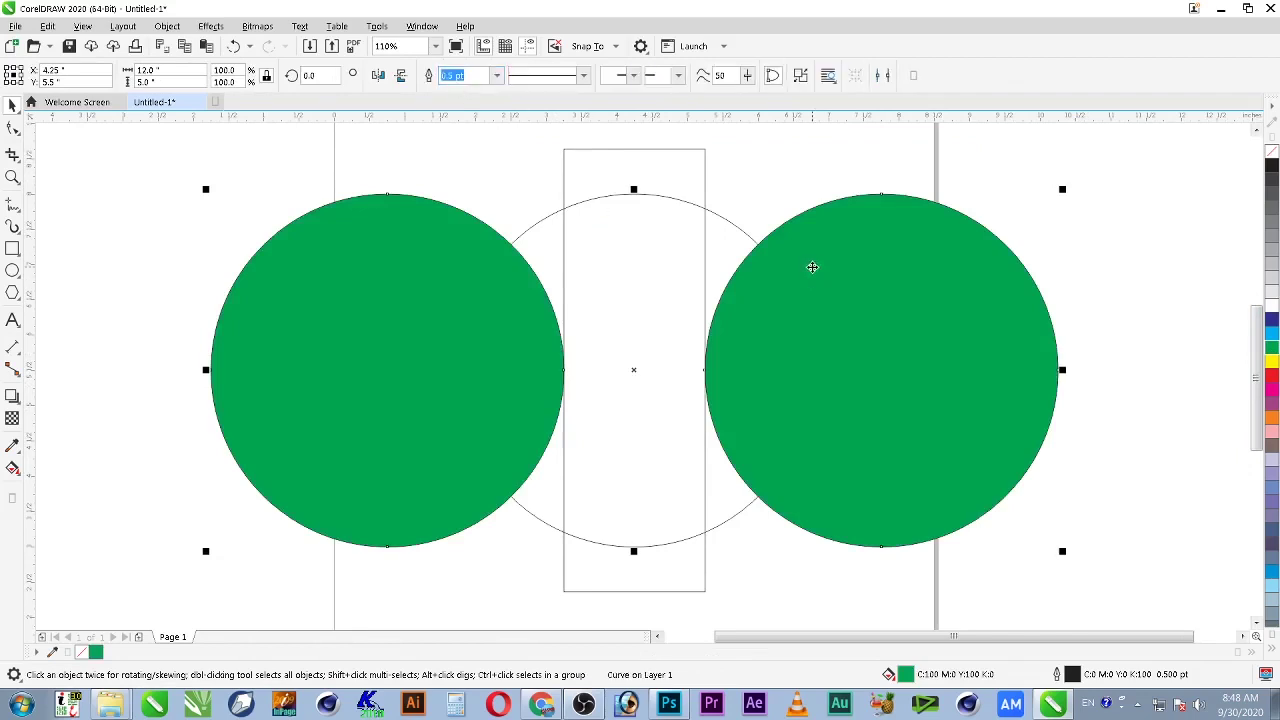
Step: Delete the rectangle and trim the middle circle with the welded green circles
left_click(689, 180)
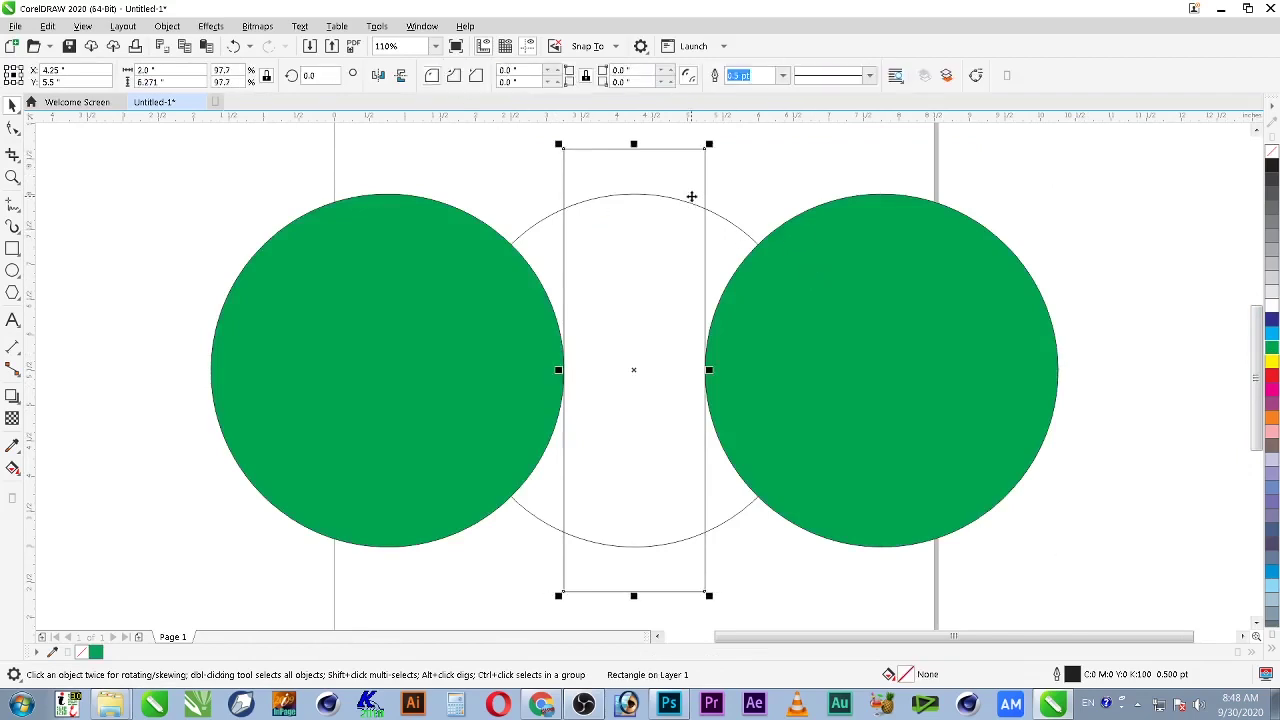
key("Delete")
left_click(879, 231)
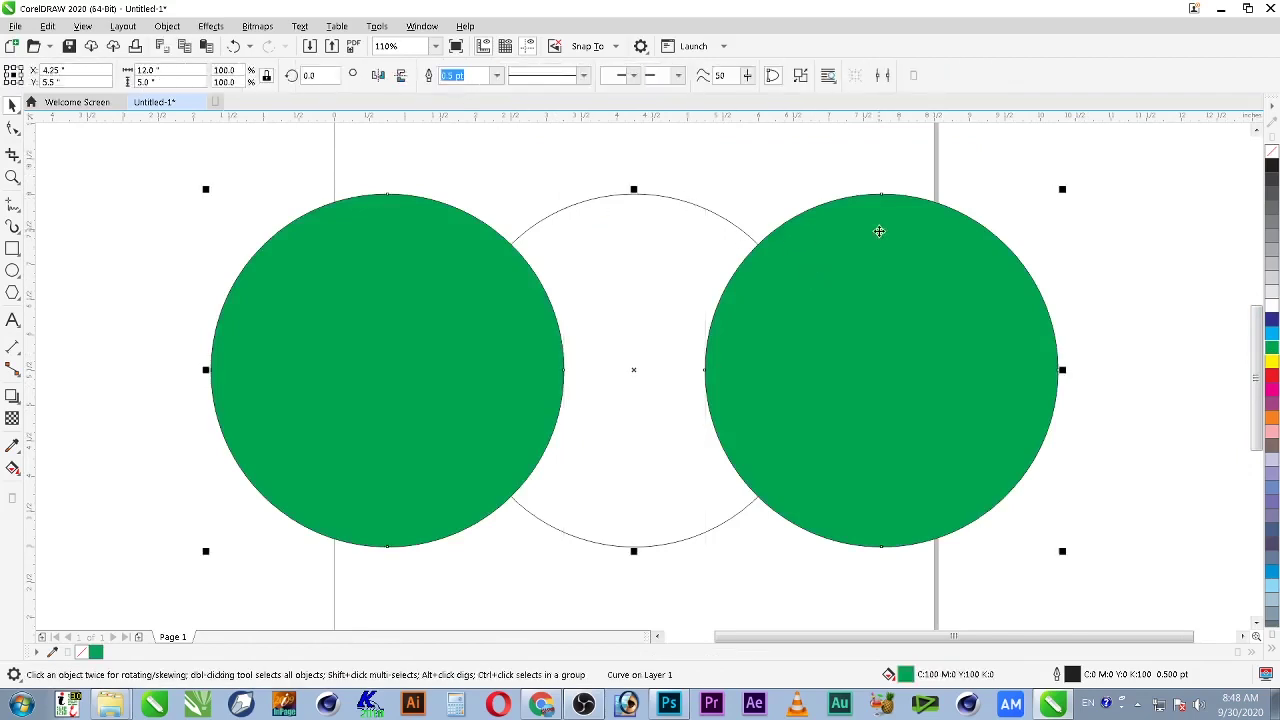
left_click(666, 237, "shift")
key("Escape")
left_click(826, 250)
left_click(456, 264)
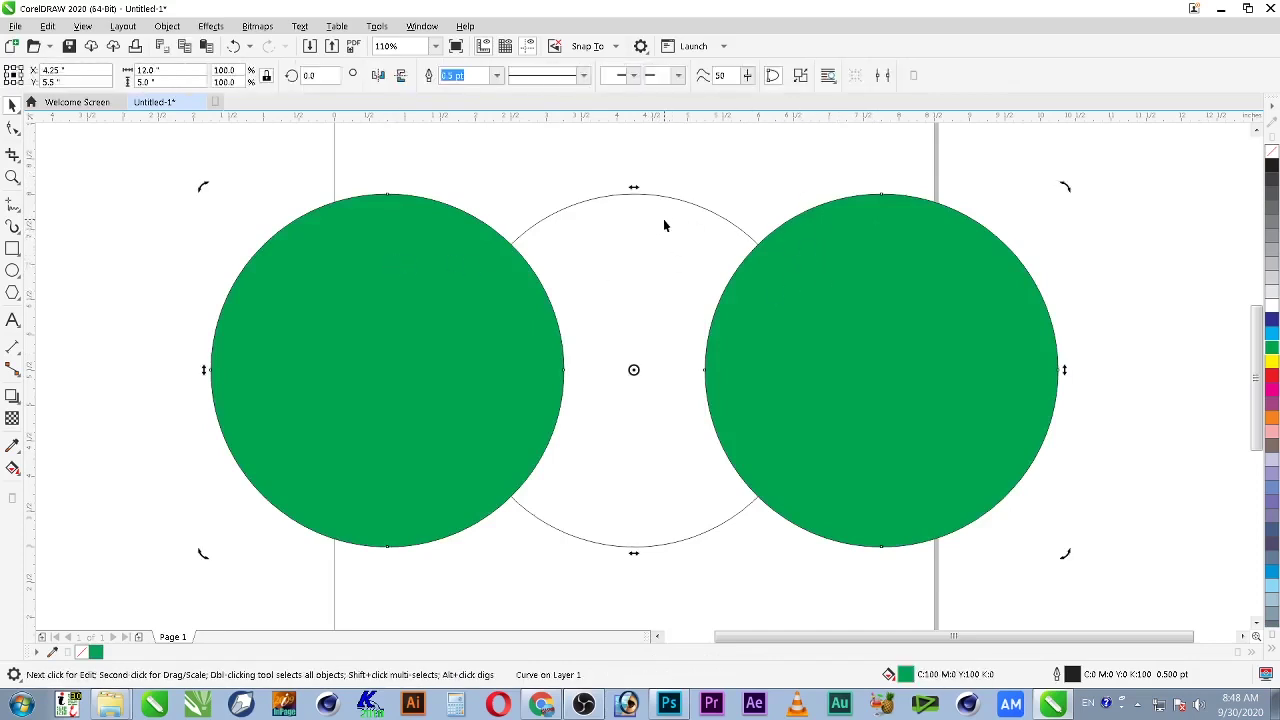
left_click(664, 226, "shift")
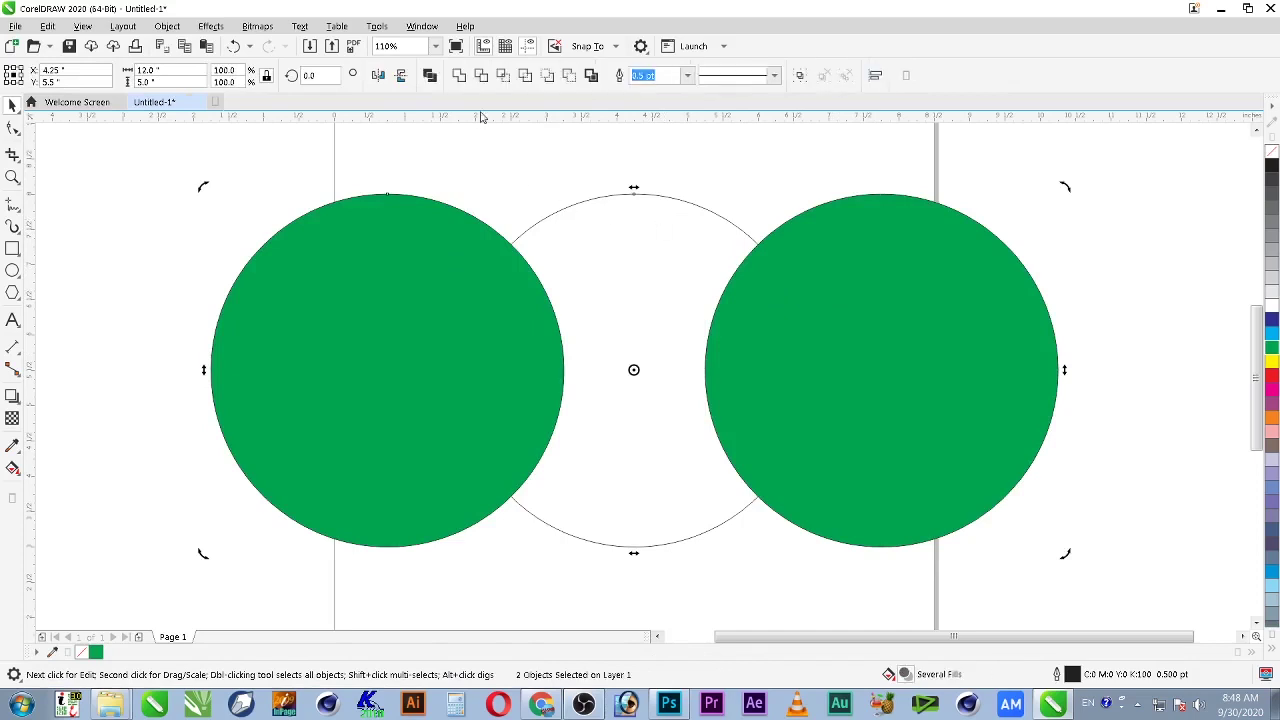
left_click(481, 80)
Step: Move the welded green circles off the trimmed shape and delete them
left_click(798, 235)
left_click_drag(798, 235, 834, 402)
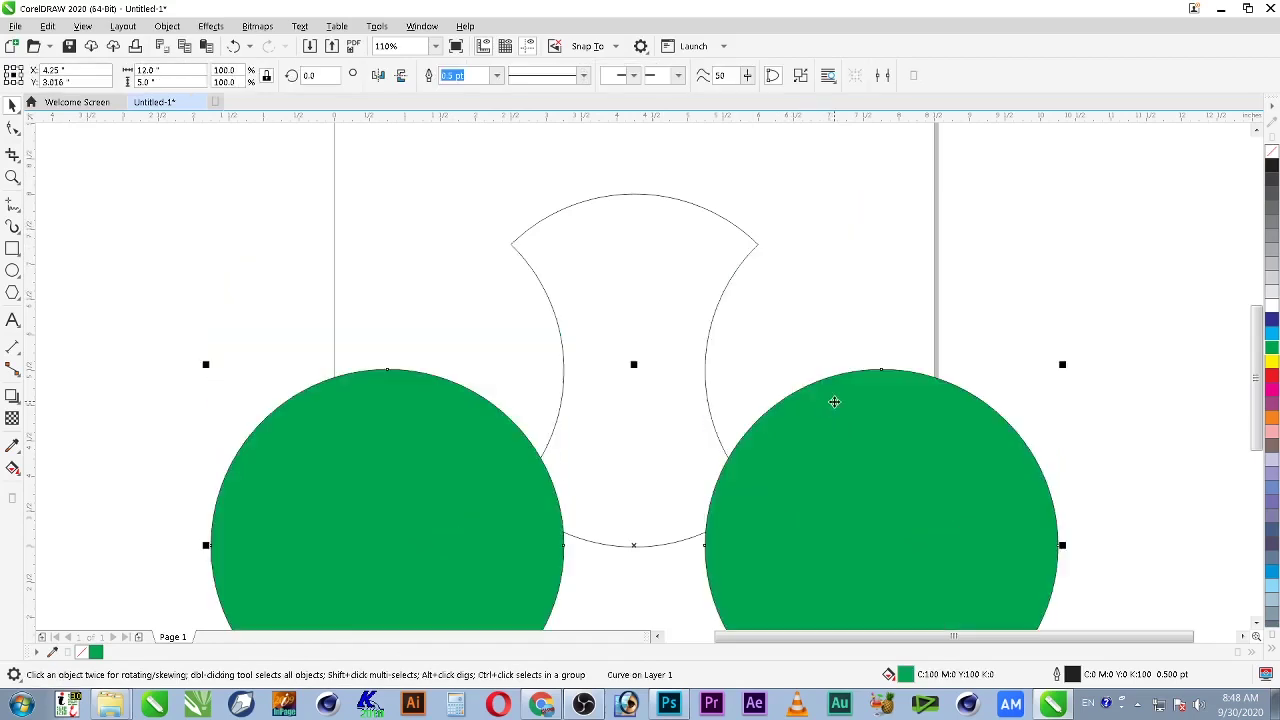
key("Delete")
Step: Make a copy of the trimmed shape rotated to 270 degrees about its centre
left_click(635, 250)
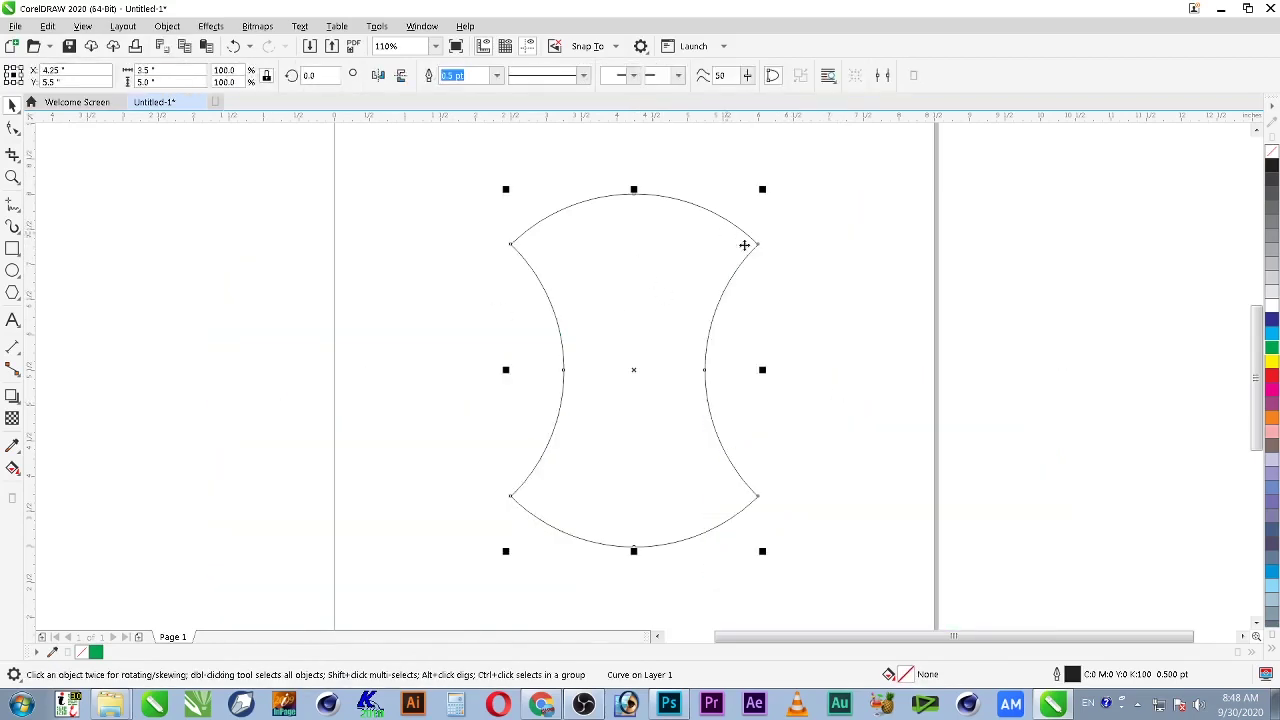
left_click(636, 221)
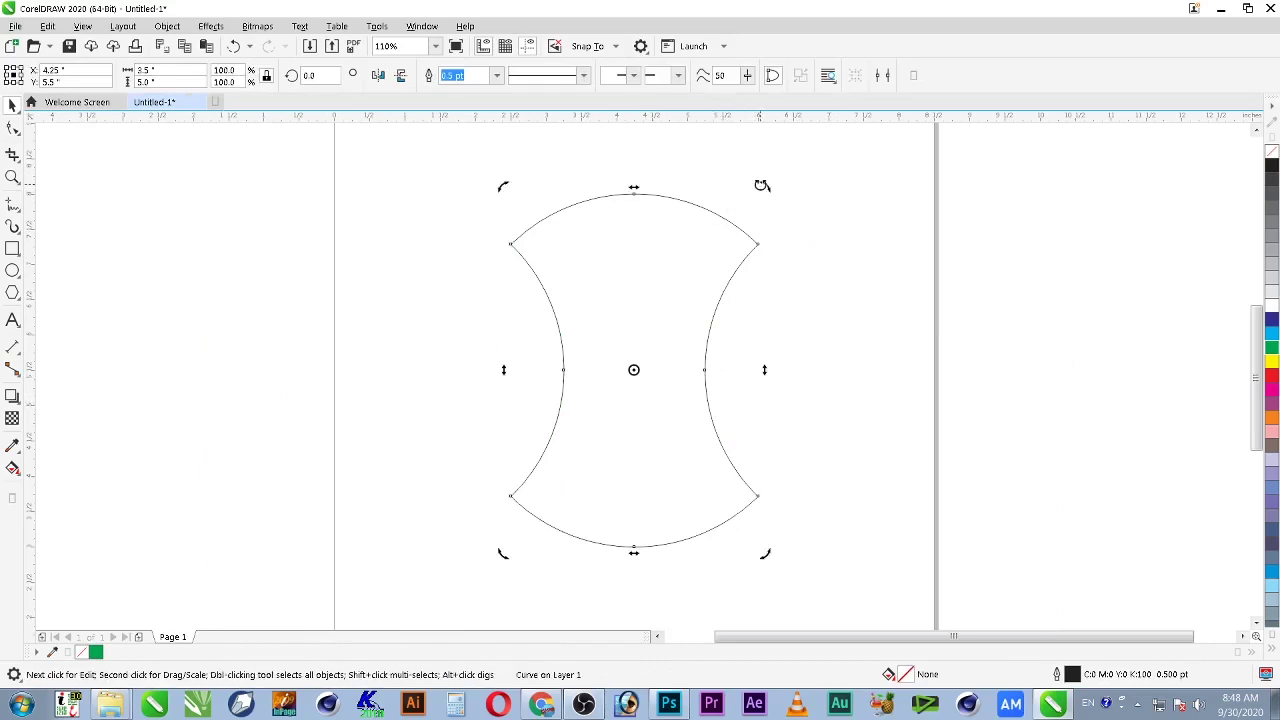
left_click_drag(764, 188, 766, 462)
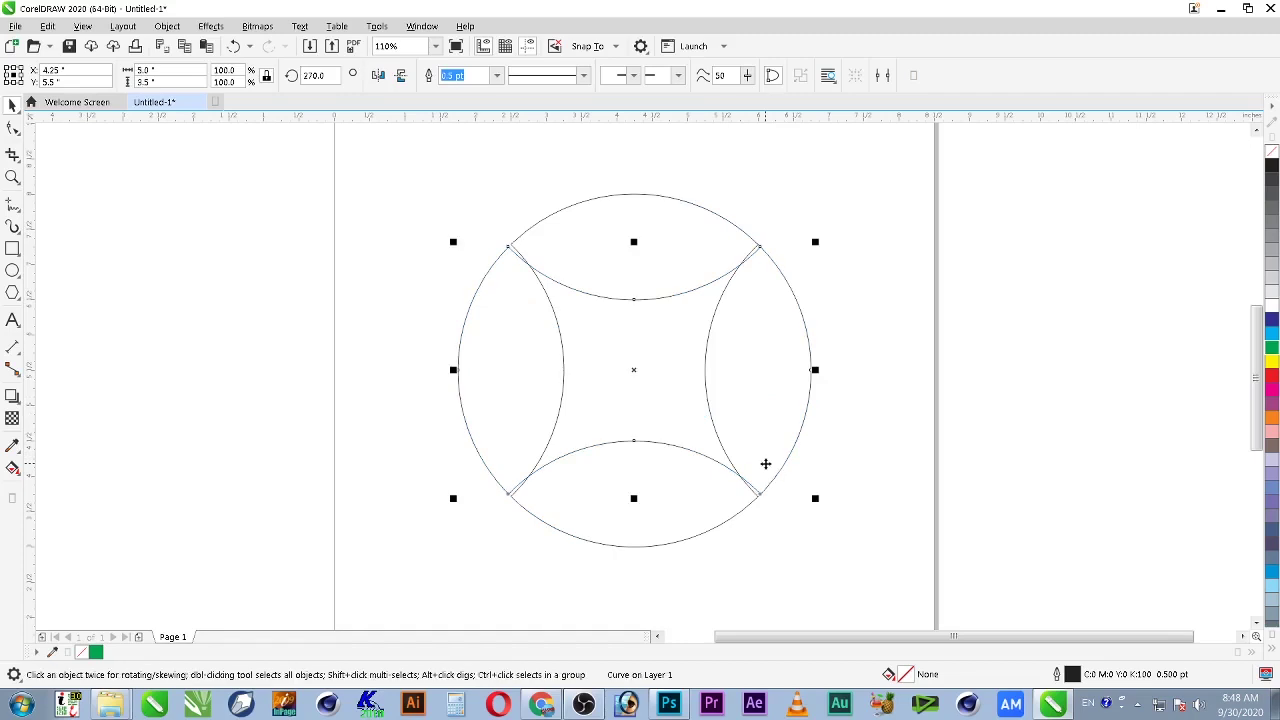
Step: Snap the rotated piece into the upright piece's right concave side and place a copy against its left side
left_click(913, 408)
left_click(494, 371)
left_click_drag(457, 371, 705, 378)
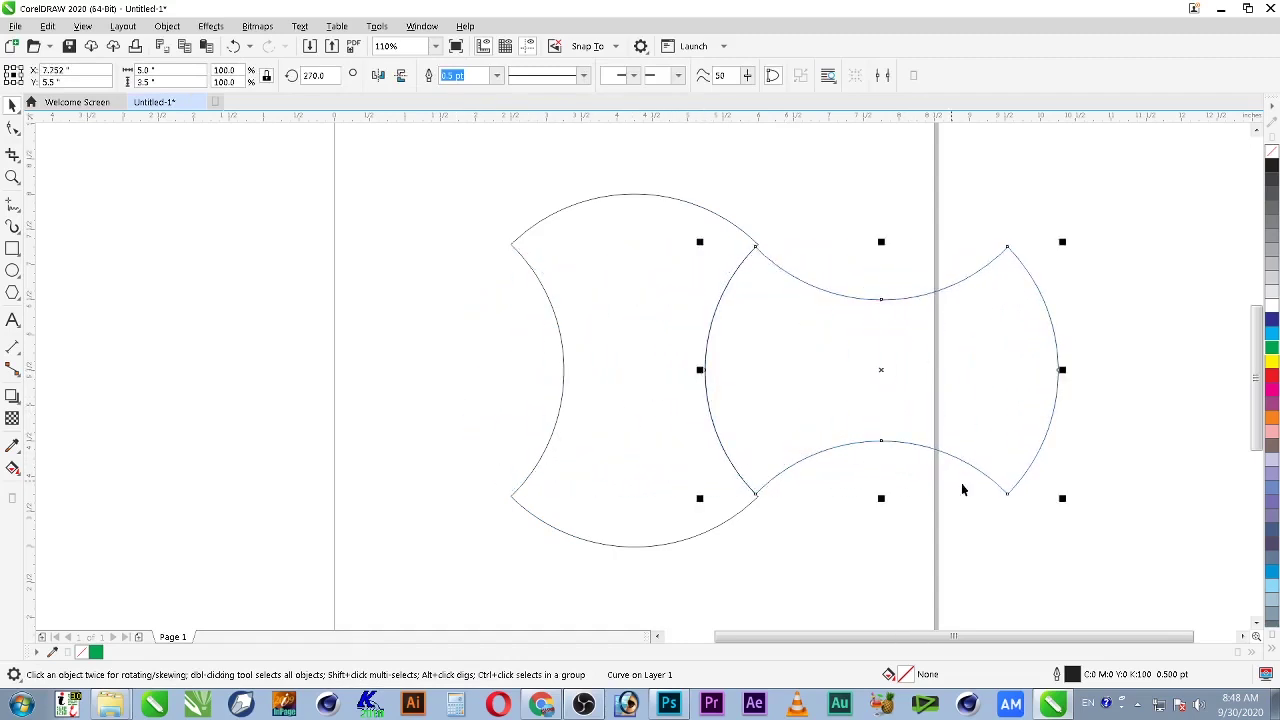
left_click_drag(1058, 370, 563, 362)
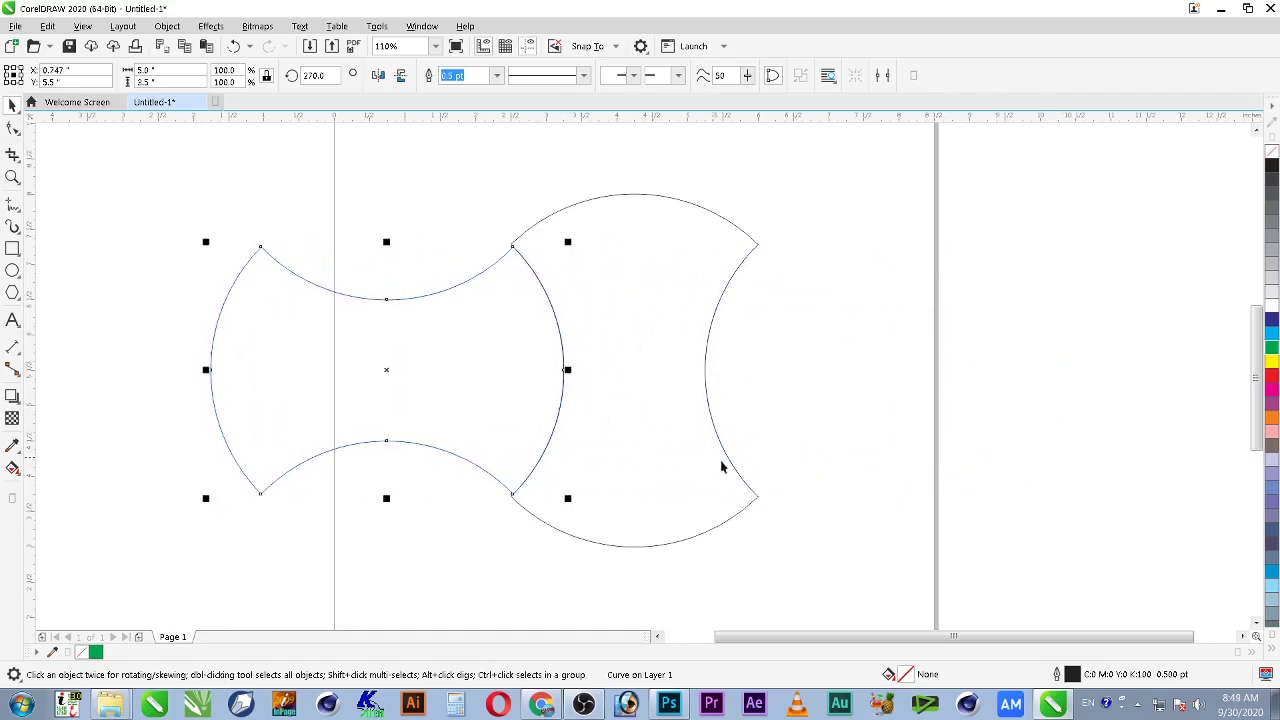
left_click(686, 451)
key("ctrl+z")
left_click_drag(1058, 370, 563, 368)
left_click(857, 272)
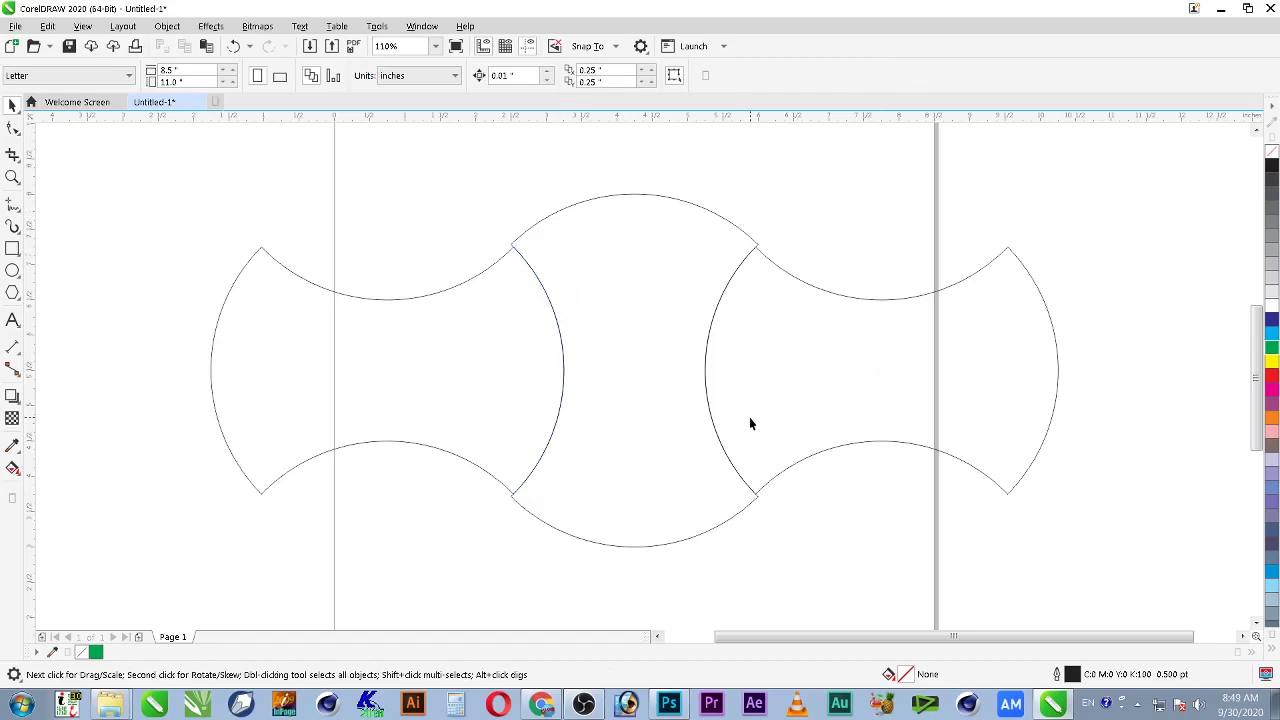
Step: Undo the test pieces, the trim and the deletions back to the welded green circles with the rectangle
left_click(986, 414)
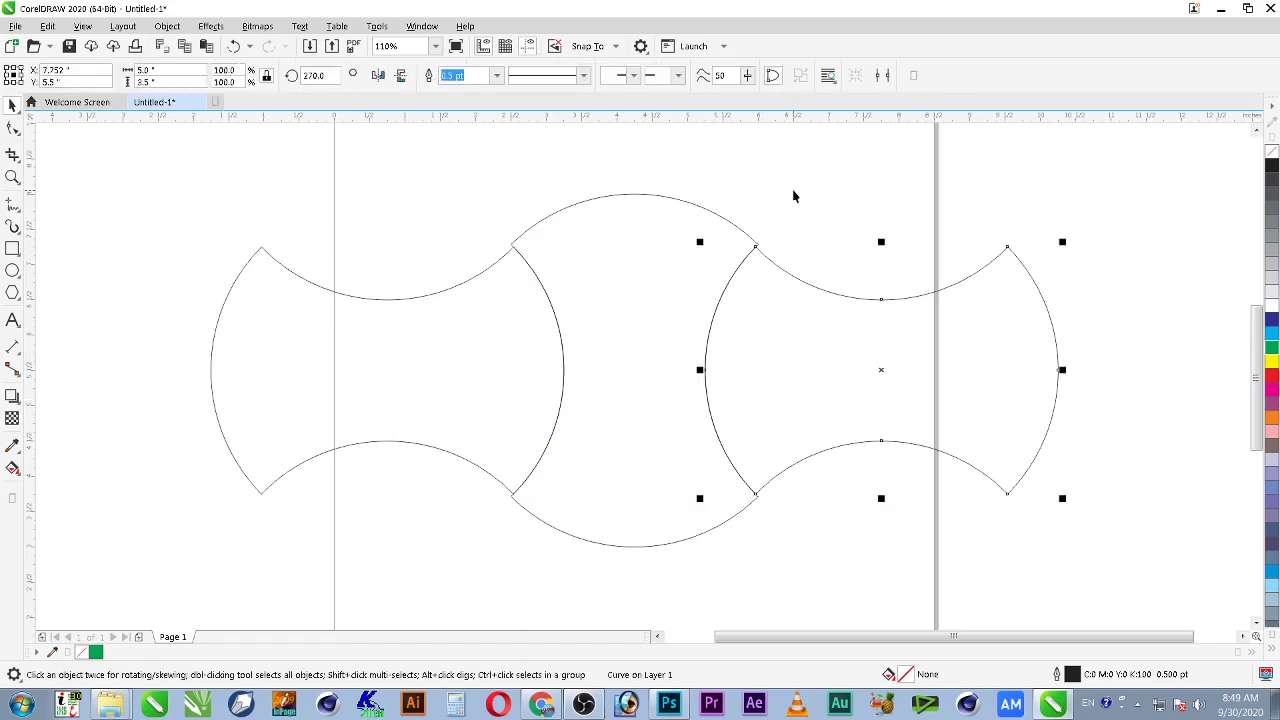
key("ctrl+z")
key("ctrl+z")
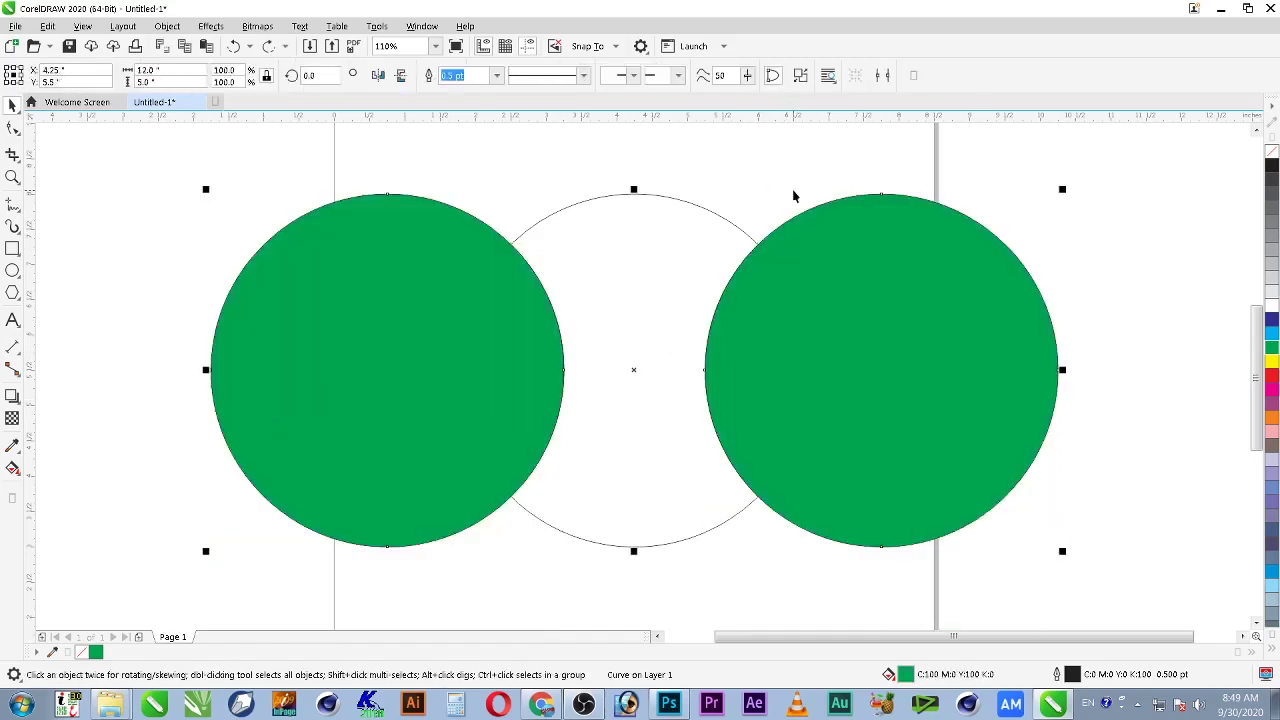
key("ctrl+z")
key("ctrl+z")
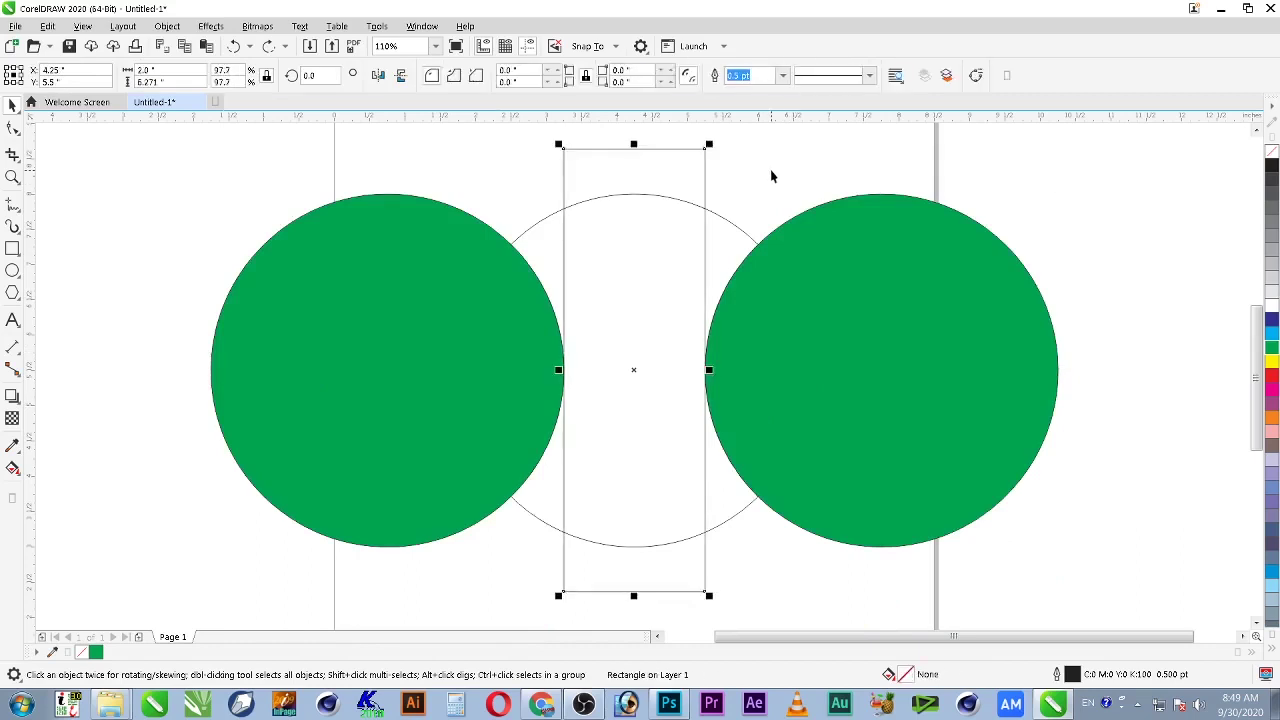
Step: Set the rectangle's width to 1.75 inches with proportions locked
left_click(732, 187)
left_click(704, 181)
left_click(168, 69)
type("1")
key("Return")
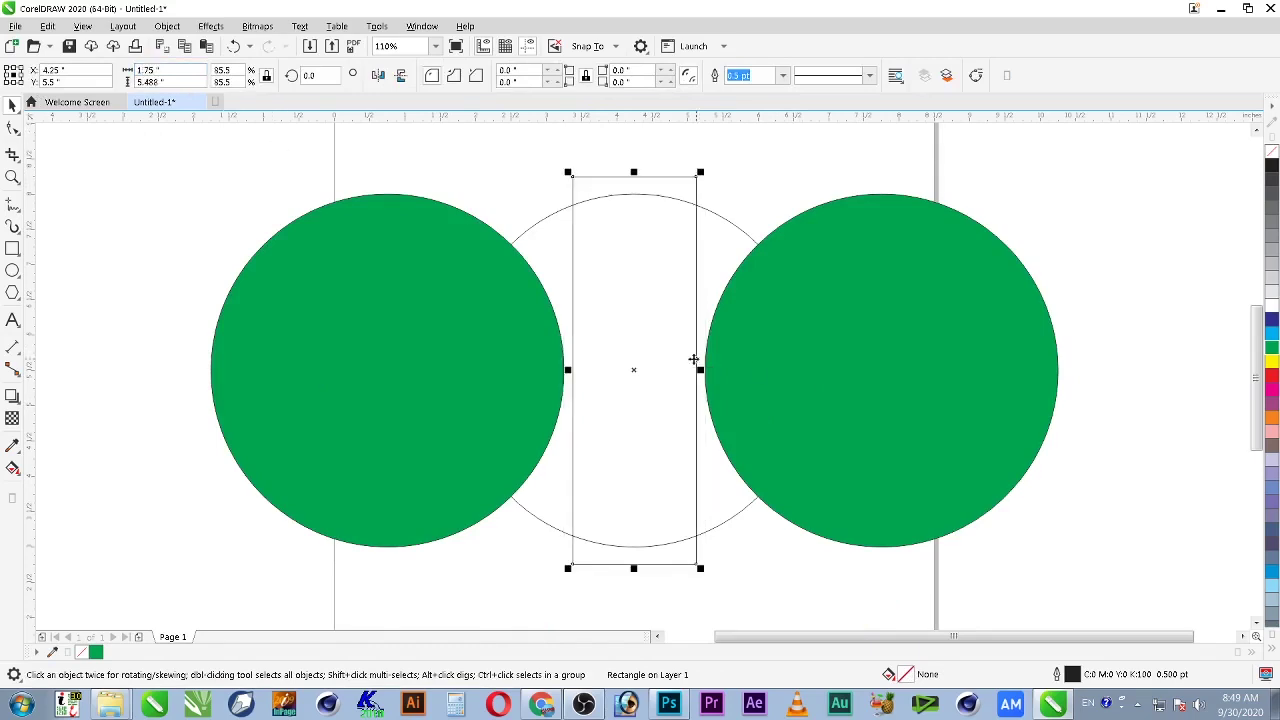
Step: Stretch the spacing rectangle taller about its centre, keeping its width, so it extends past the unfilled middle circle
left_click(731, 226, "shift")
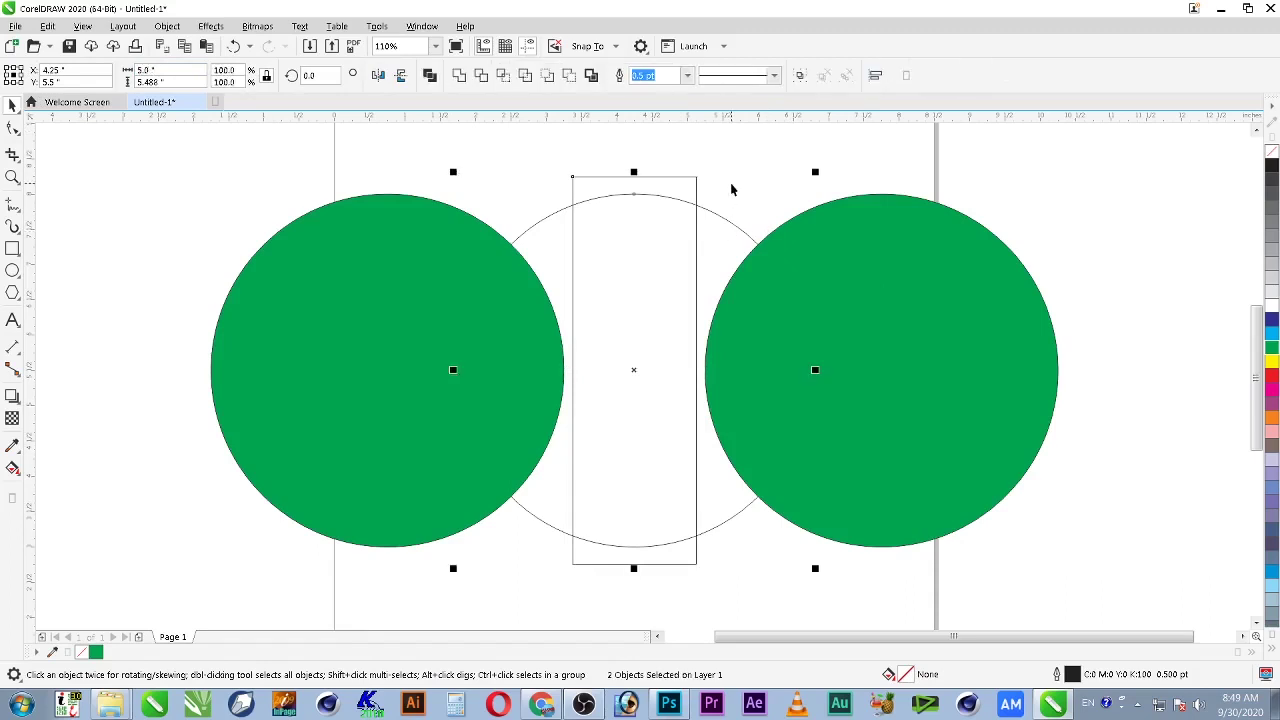
left_click(735, 183)
left_click(694, 190)
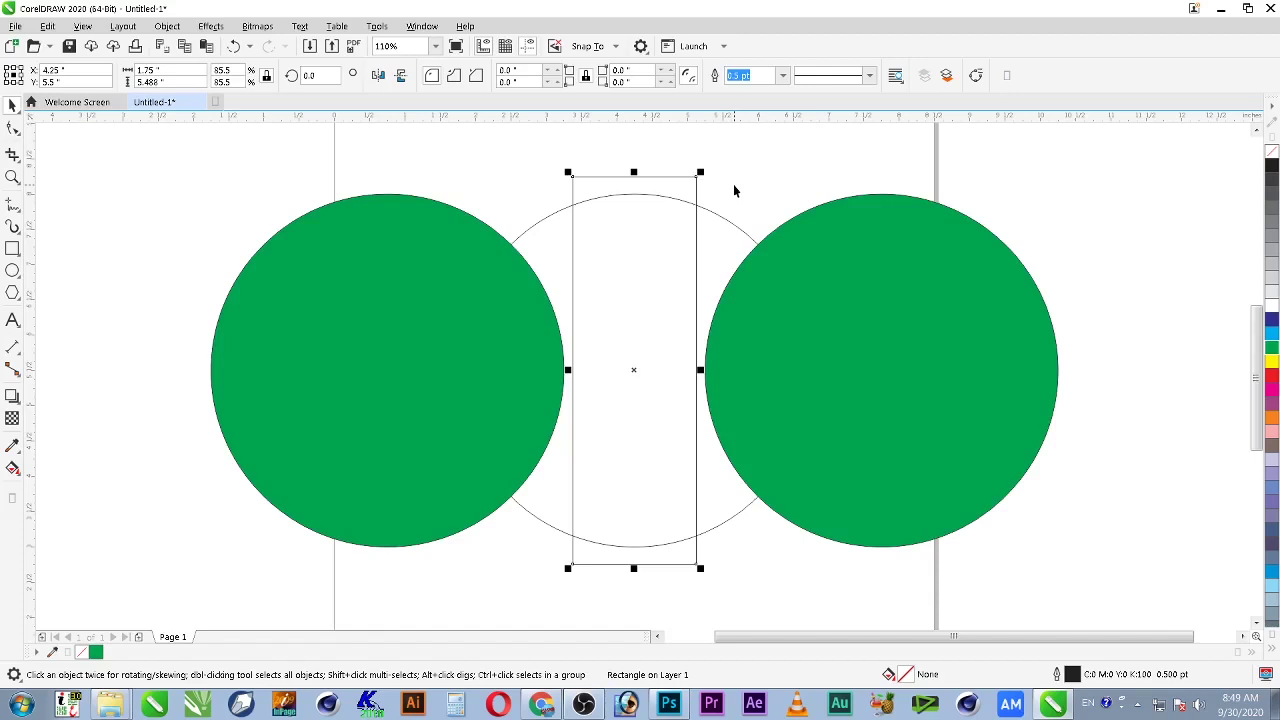
left_click_drag(634, 172, 641, 151)
Step: Break the joined green circles apart into two separate objects
left_click(774, 197)
left_click(837, 289)
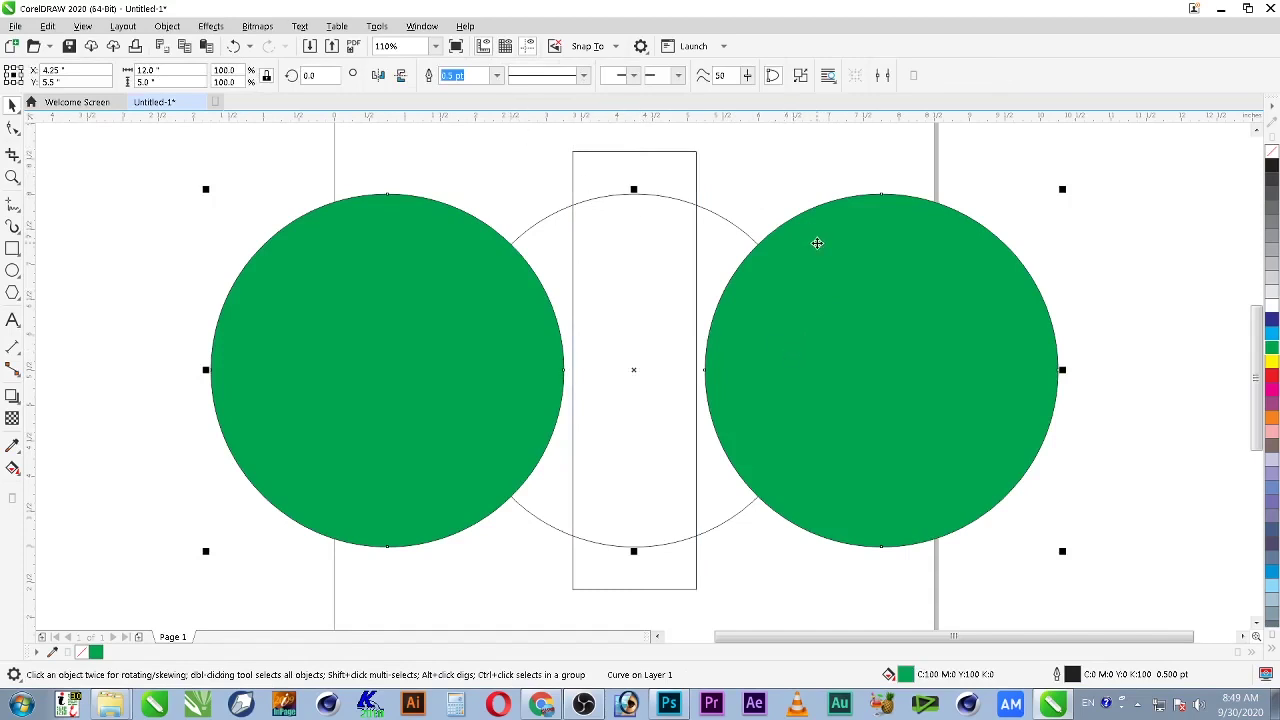
key("ctrl+k")
left_click(776, 192)
Step: Snap the inner edge node of each green circle to the adjacent side of the spacing rectangle
left_click(879, 327)
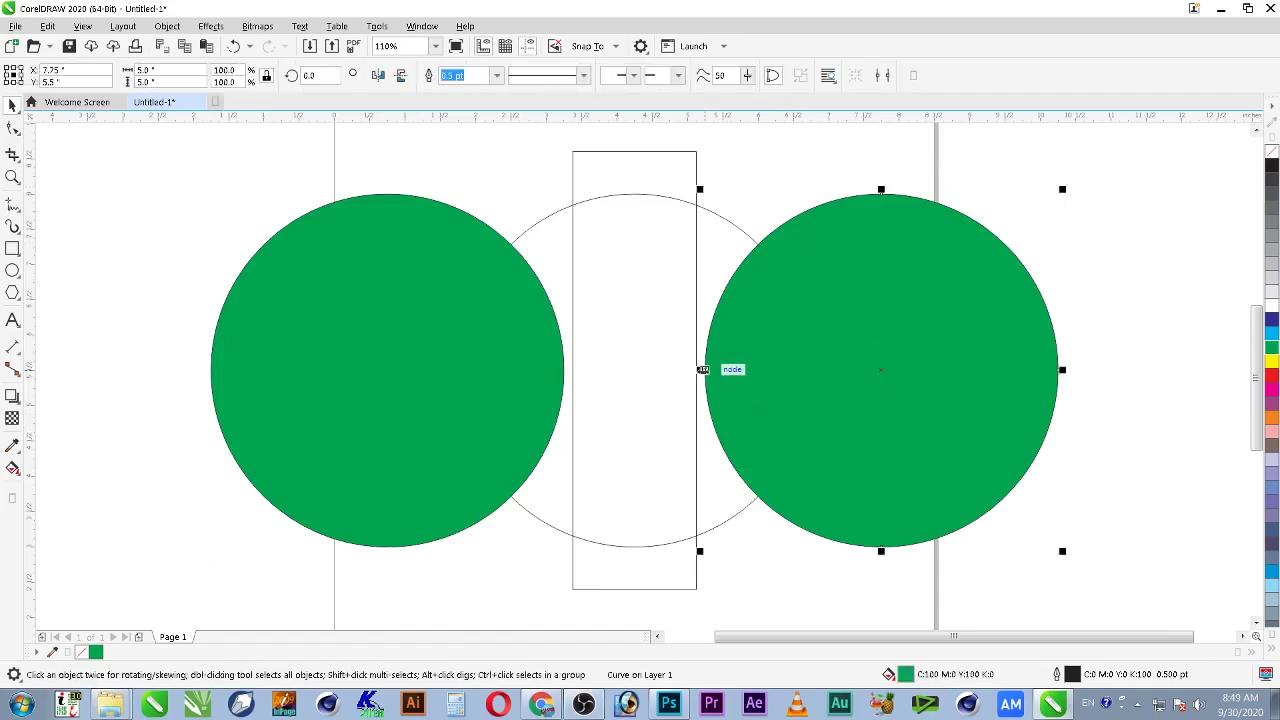
mouse_move(703, 370)
left_mouse_down()
mouse_move(730, 370)
mouse_move(695, 366)
left_mouse_up()
left_click(517, 360)
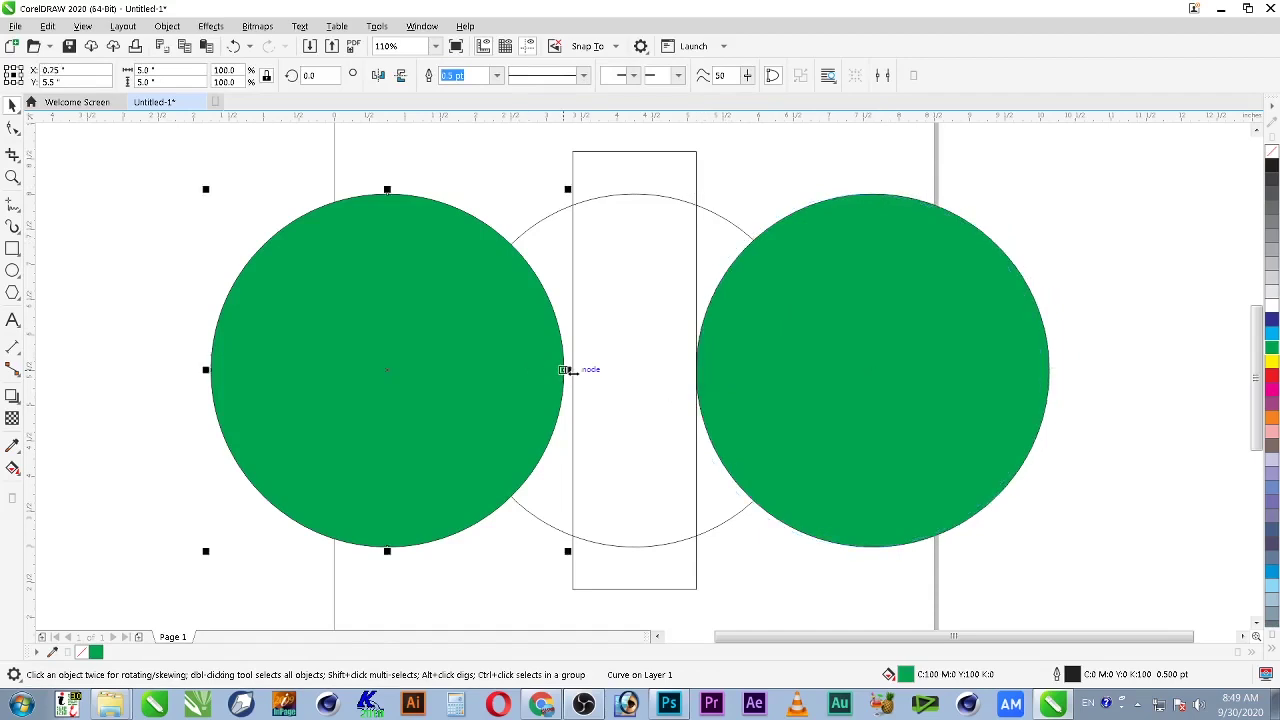
left_click_drag(564, 370, 573, 370)
Step: Combine the two green circles into one curve and use it to trim the unfilled middle circle
left_click(859, 282)
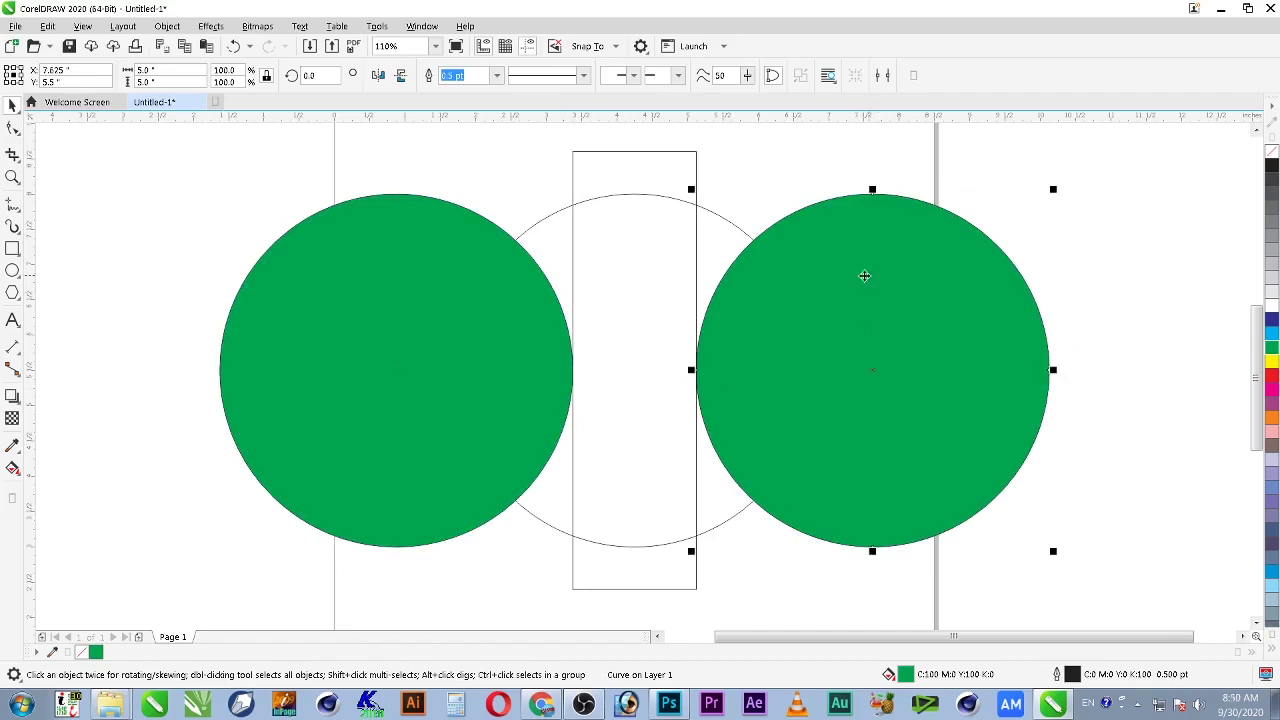
left_click(422, 236, "shift")
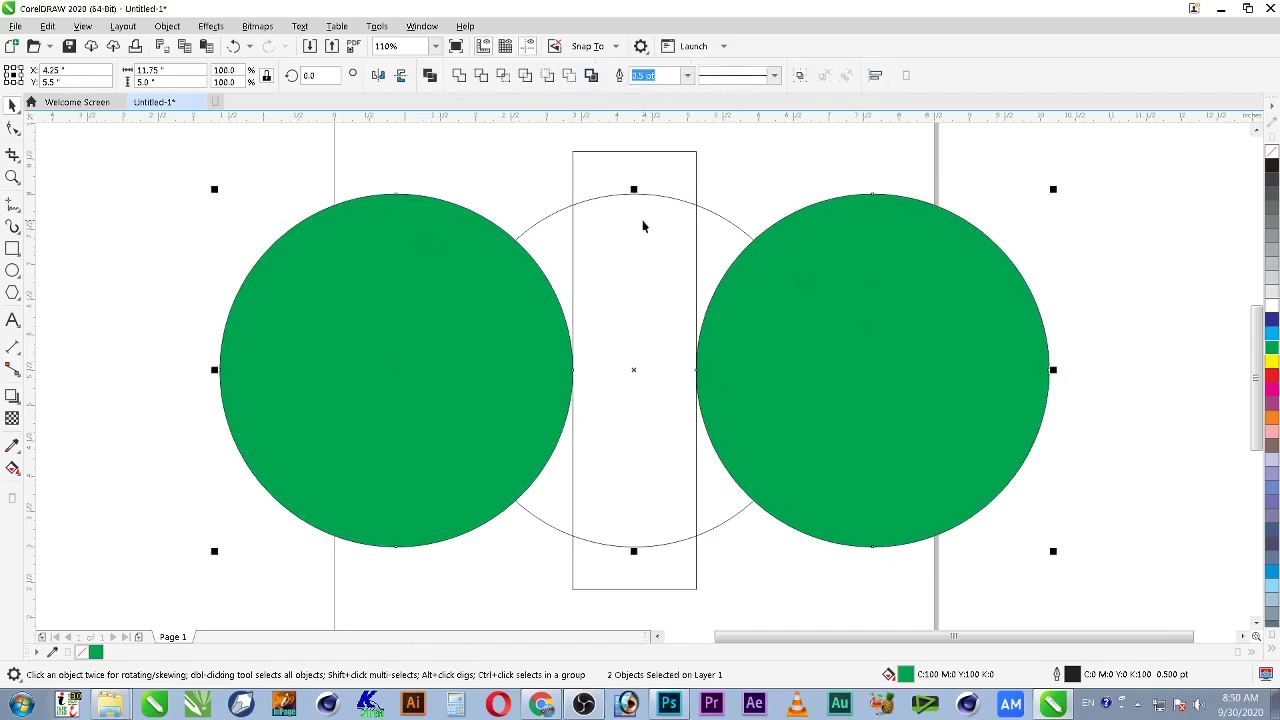
key("ctrl+l")
left_click(711, 220, "shift")
left_click(482, 76)
left_click(629, 280)
Step: Delete the combined green circles and the spacing rectangle, leaving only the trimmed shape
left_click(437, 289)
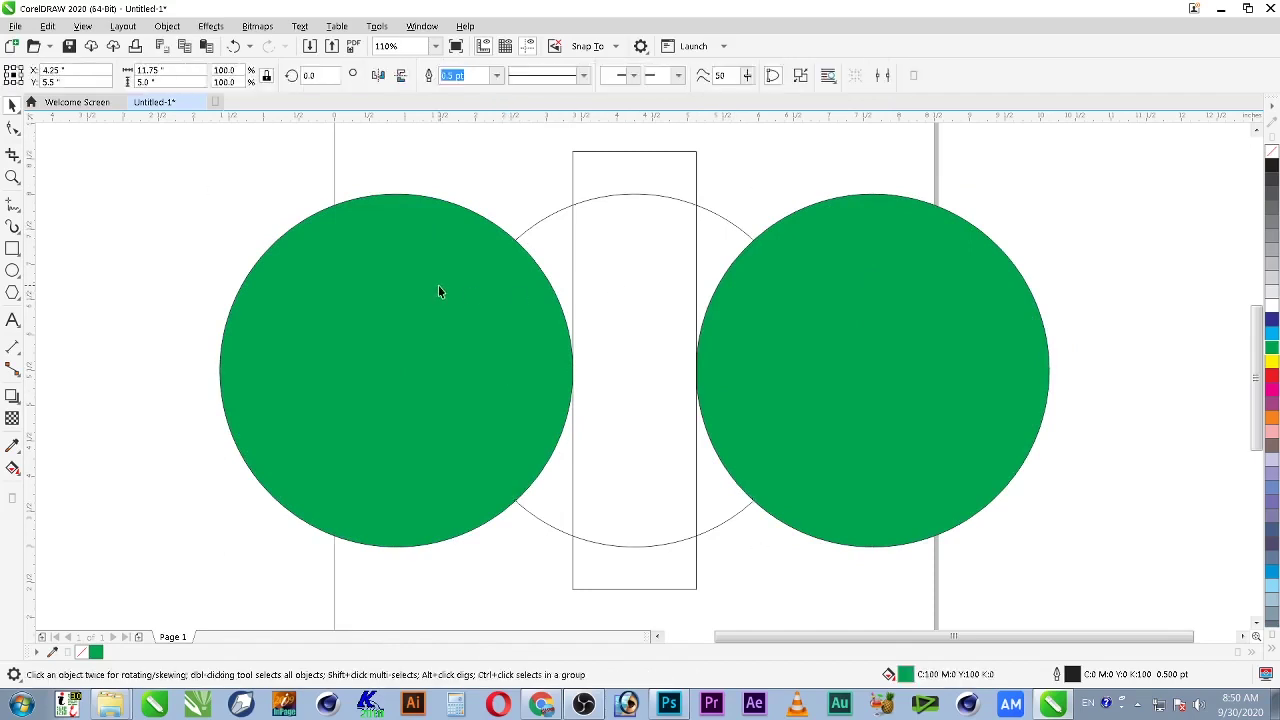
key("Delete")
left_click(642, 165)
key("Delete")
Step: Test the fit by snapping a copy rotated to 270 degrees into the shape's right concave side, and delete that copy
left_click(646, 335)
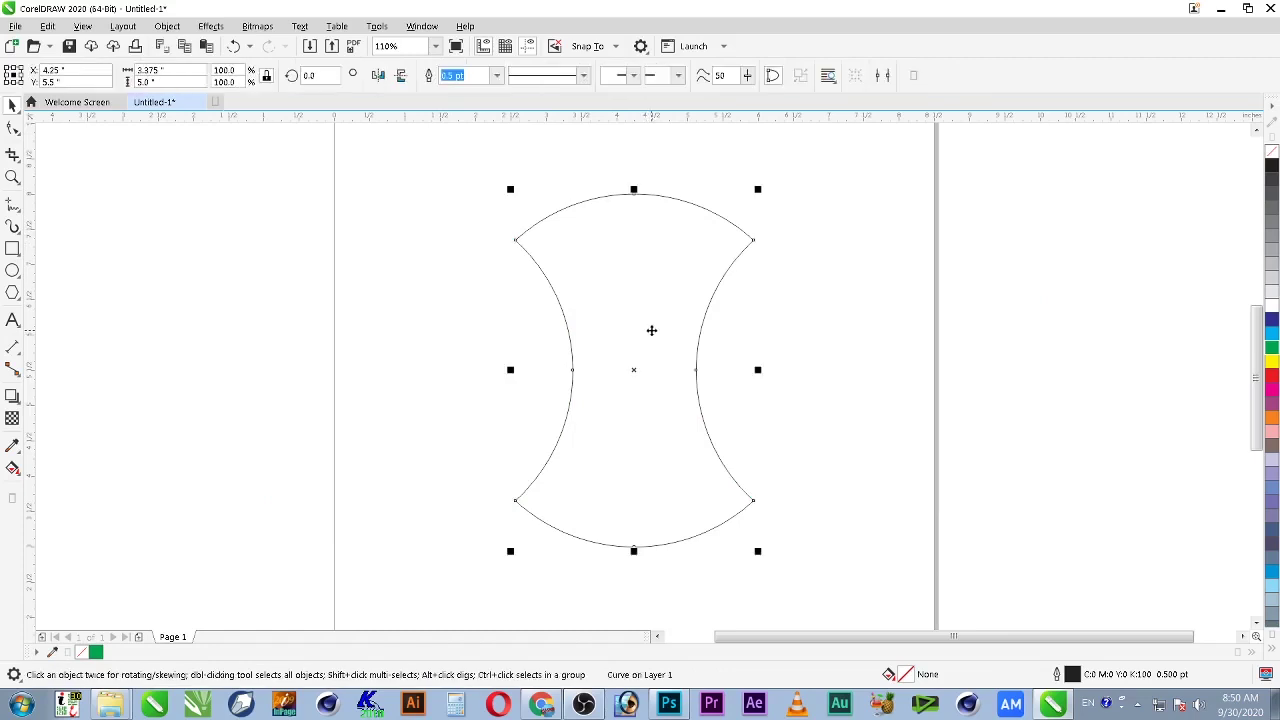
left_click(660, 255)
left_click_drag(762, 184, 806, 491)
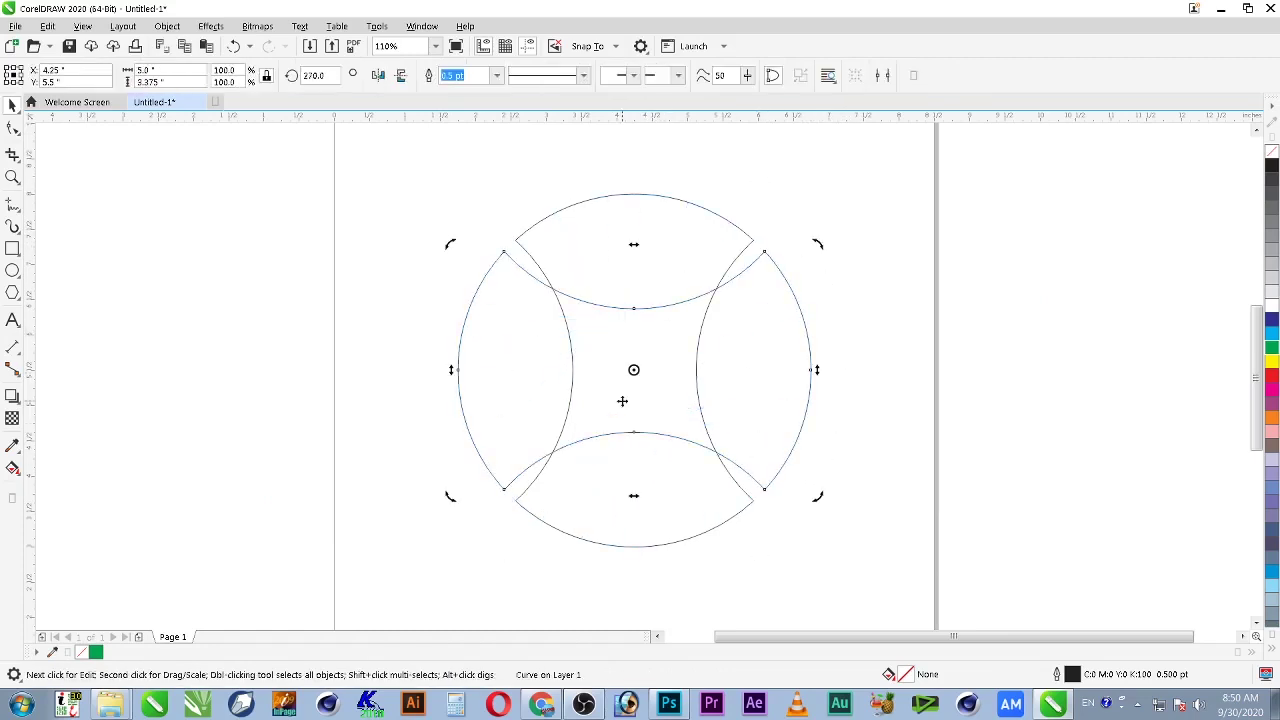
left_click(478, 369)
left_click_drag(457, 369, 694, 372)
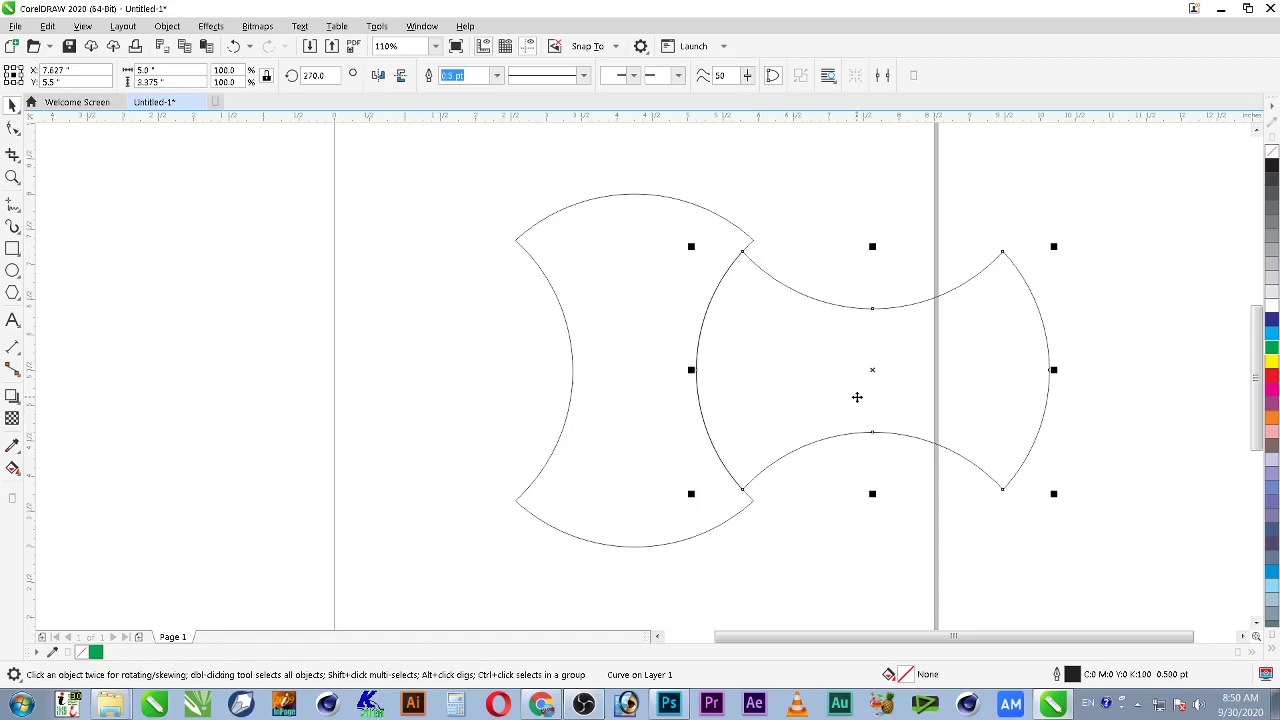
key("Delete")
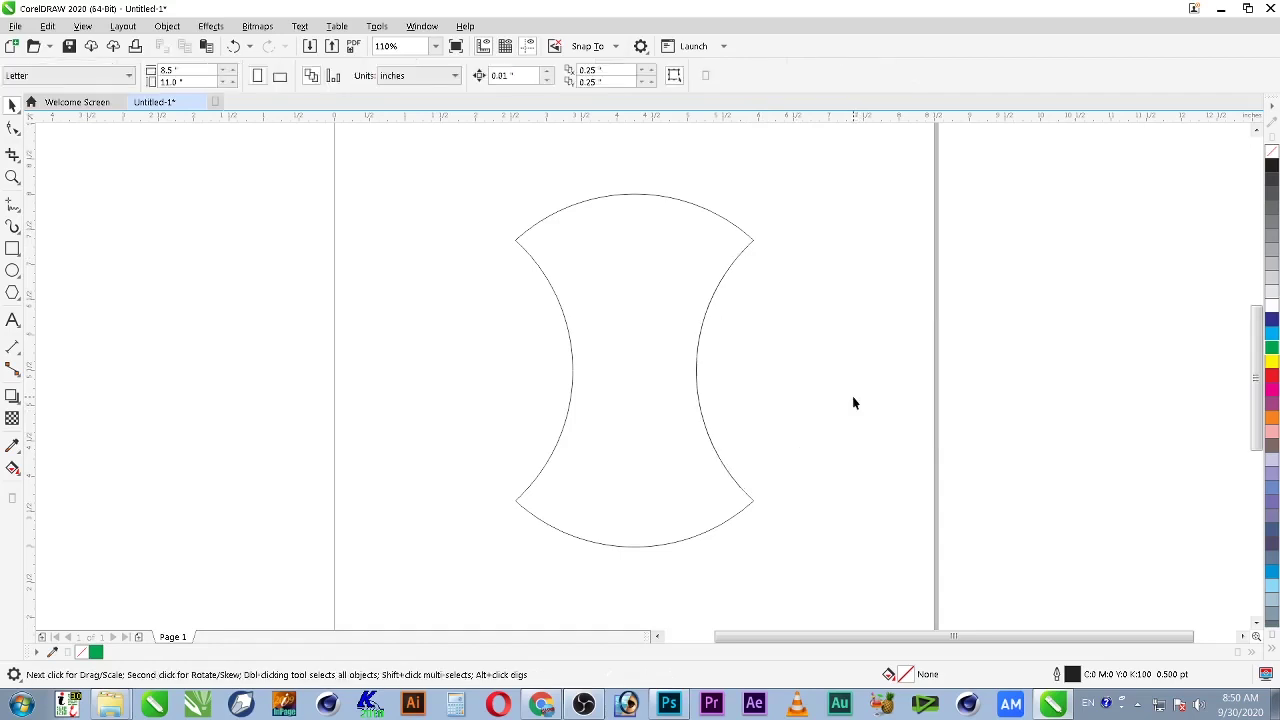
Step: Apply an elliptical fountain fill to the trimmed shape
left_click(649, 357)
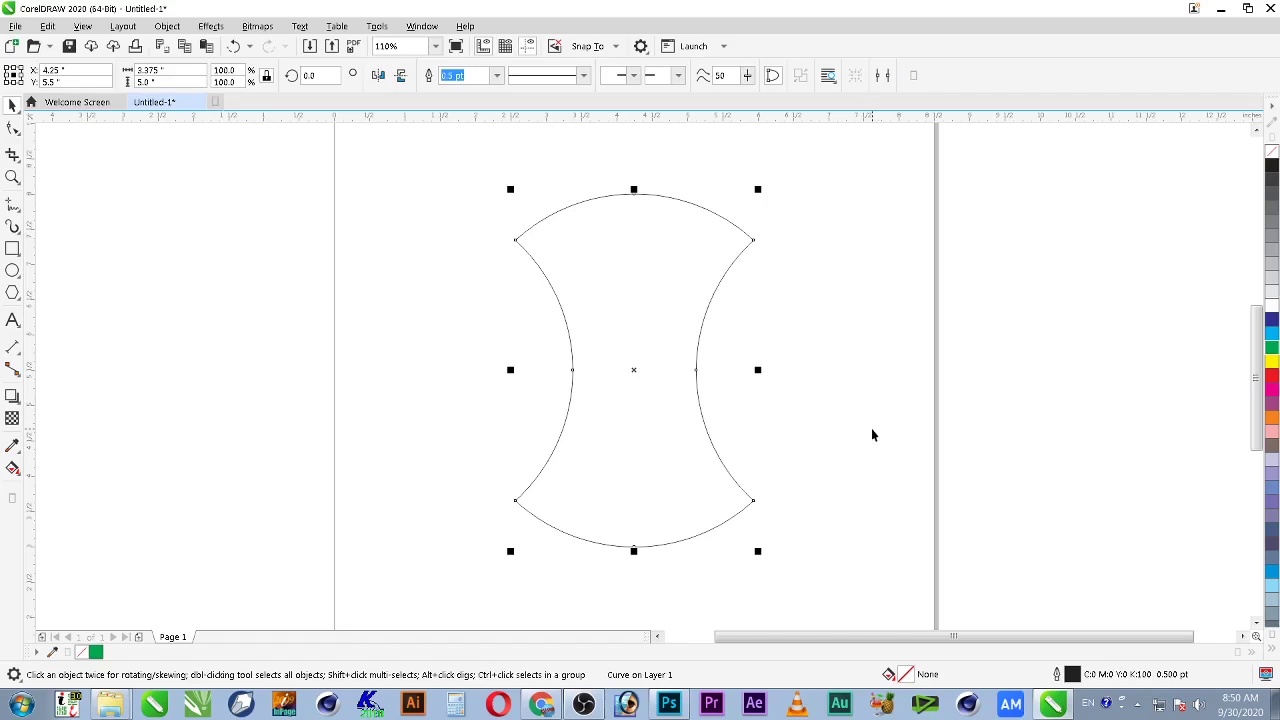
key("F11")
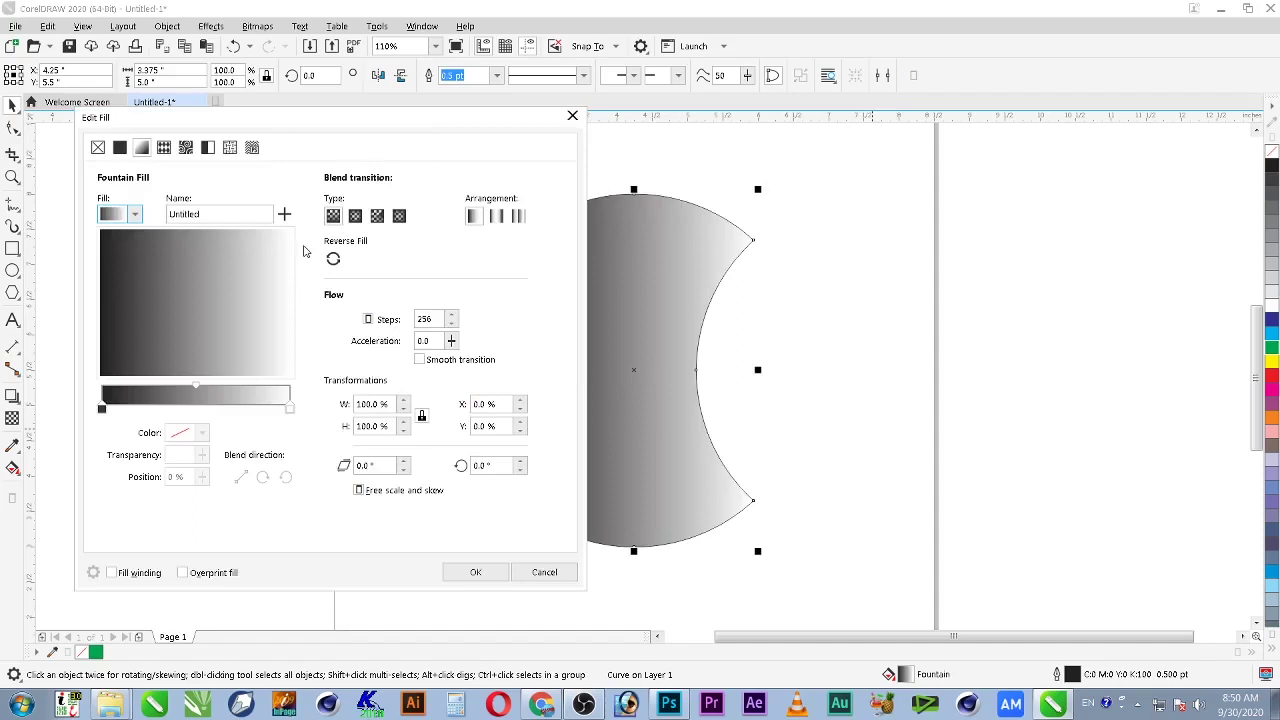
left_click_drag(451, 123, 421, 126)
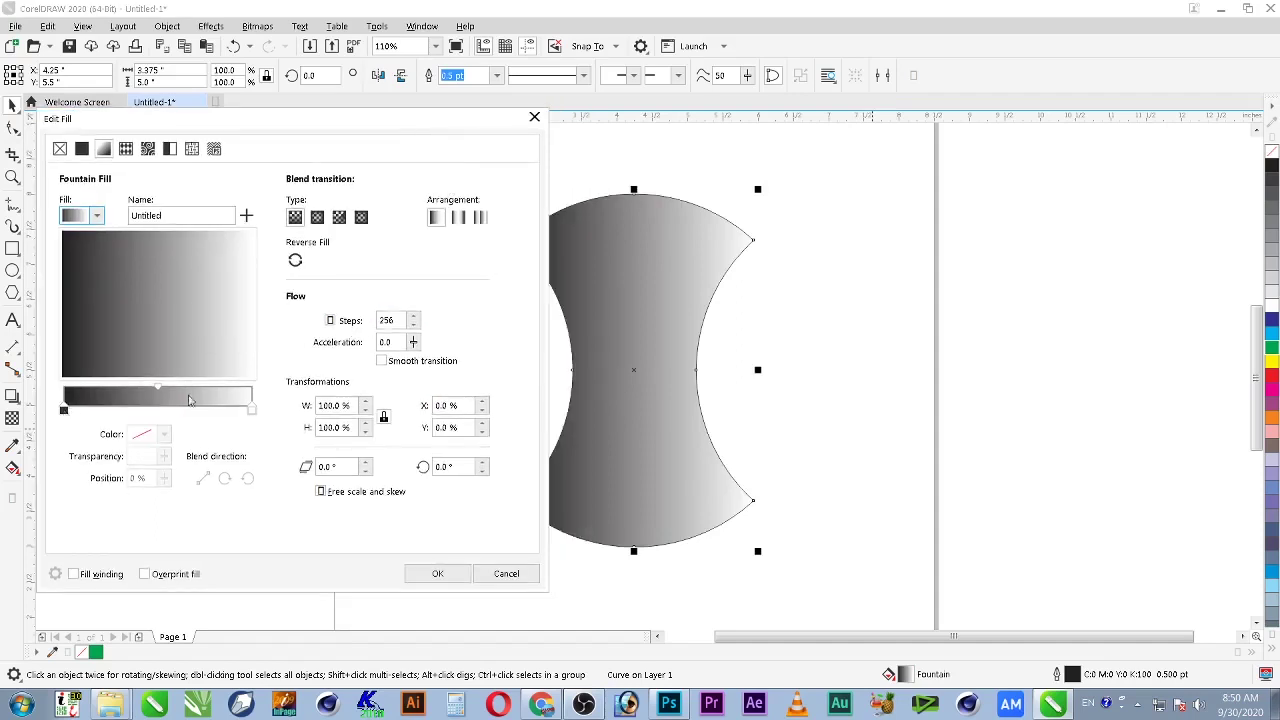
left_click(318, 219)
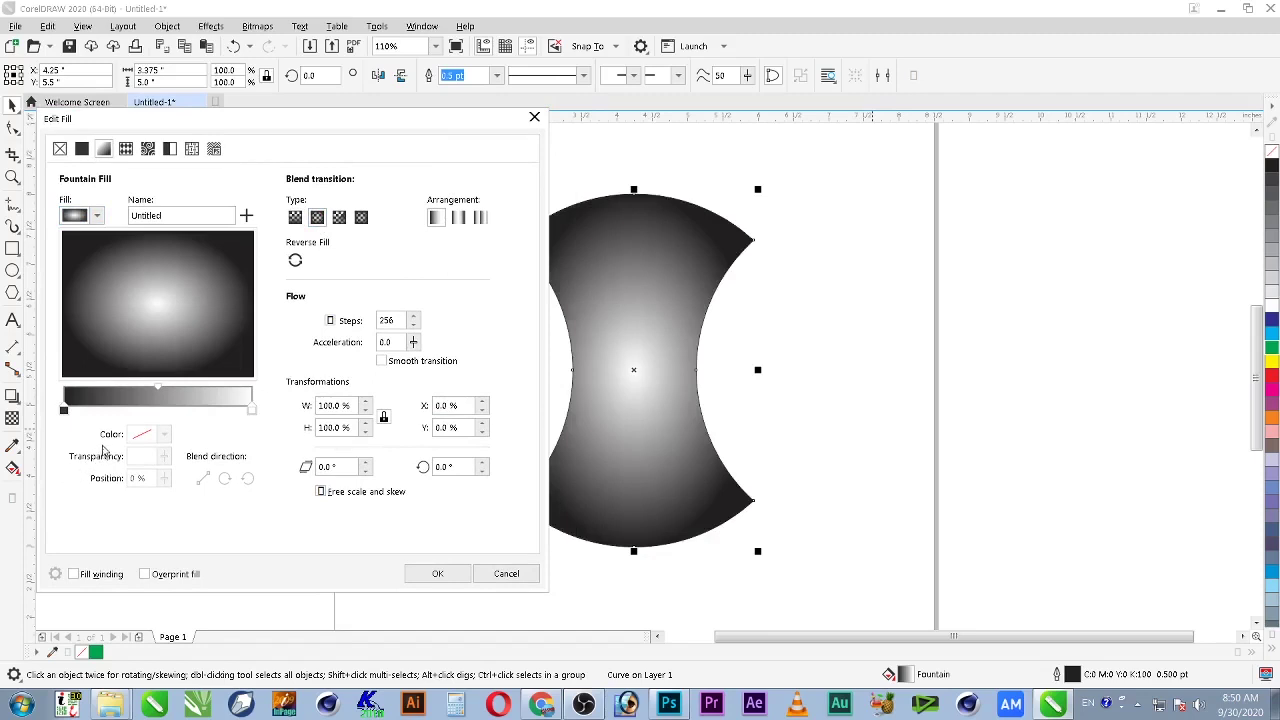
Step: Recolour the fountain fill's outer black colour stop to a dark purple, C 54, M 98, Y 46, K 50
left_click(63, 410)
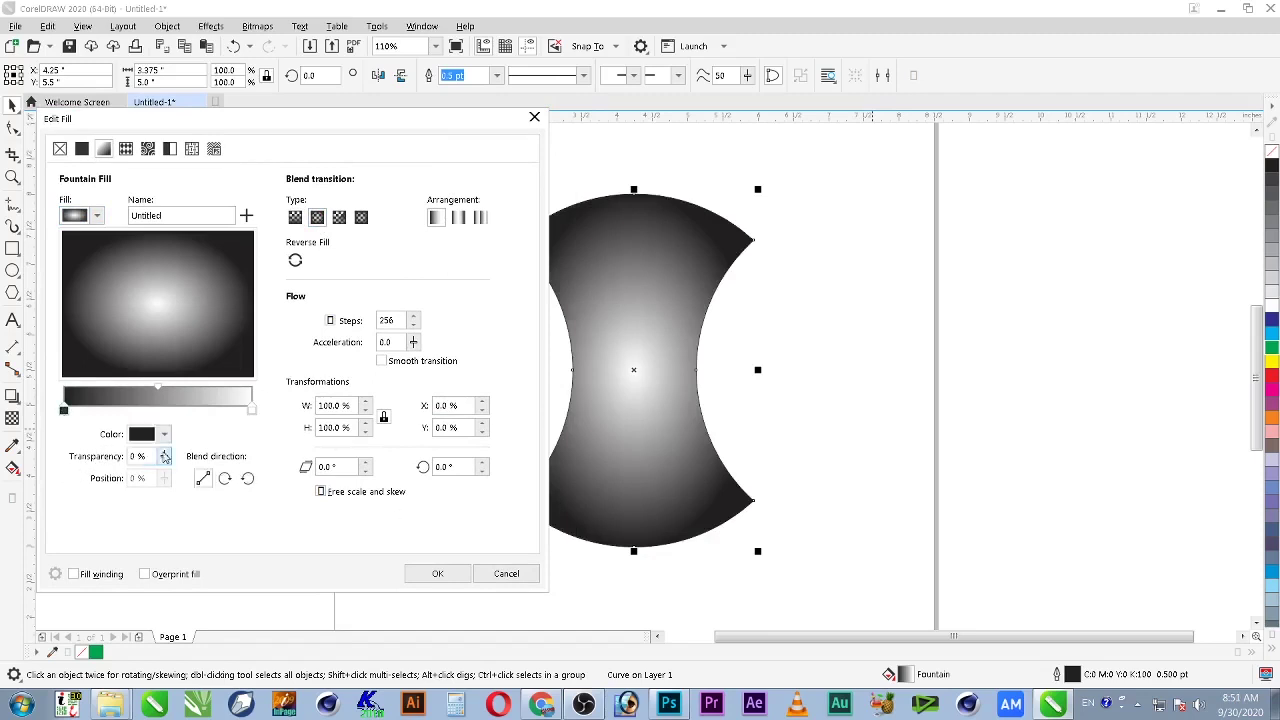
left_click(140, 438)
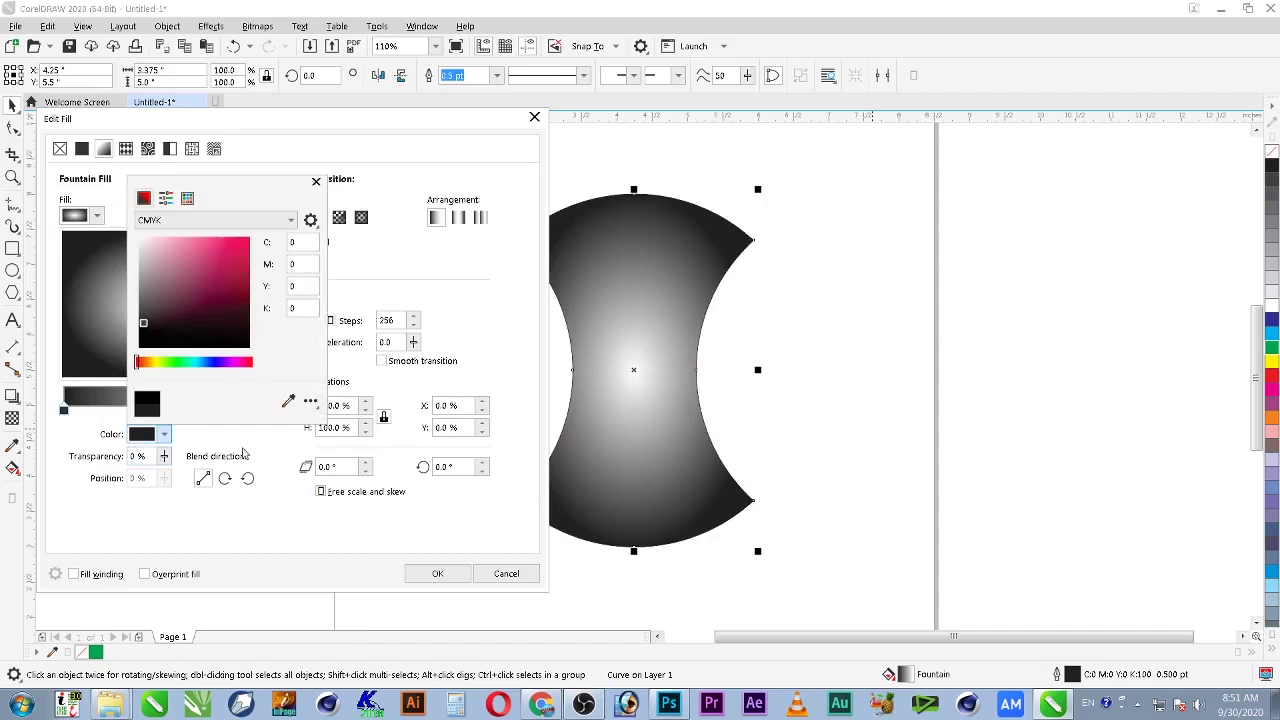
left_click(243, 365)
left_click(200, 244)
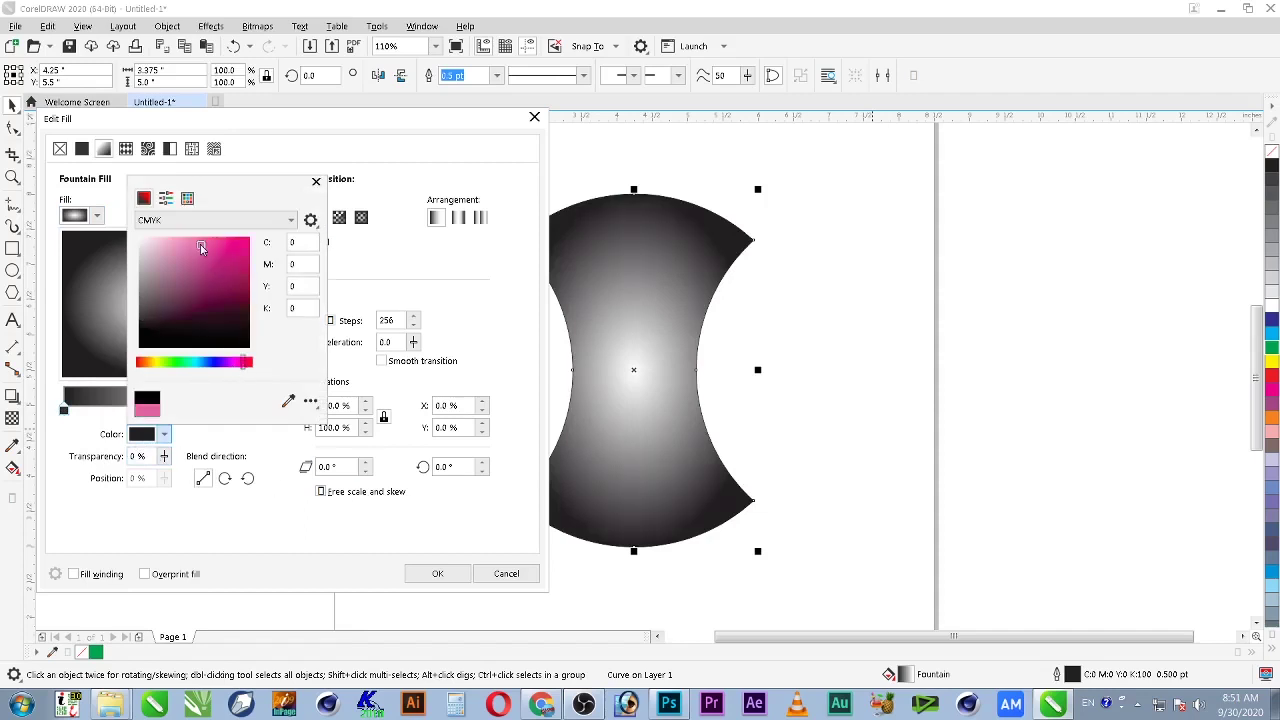
left_click(242, 236)
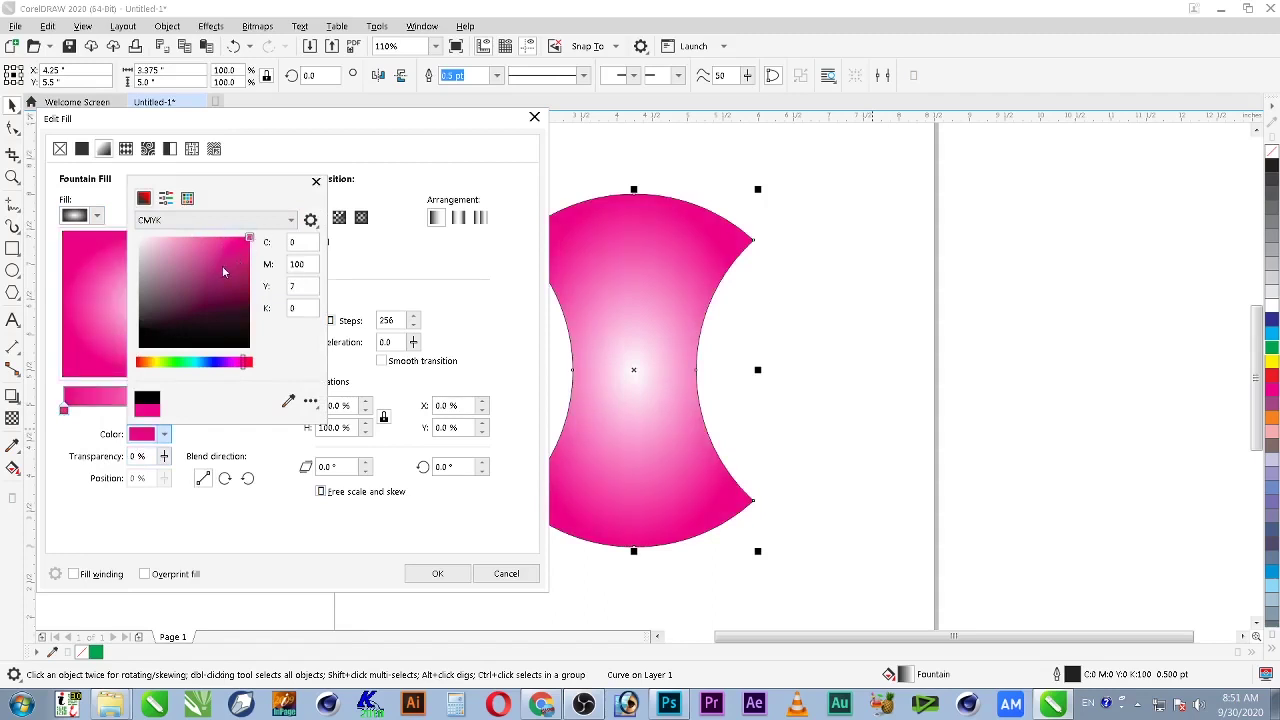
mouse_move(222, 290)
left_mouse_down()
mouse_move(212, 315)
mouse_move(196, 308)
left_mouse_up()
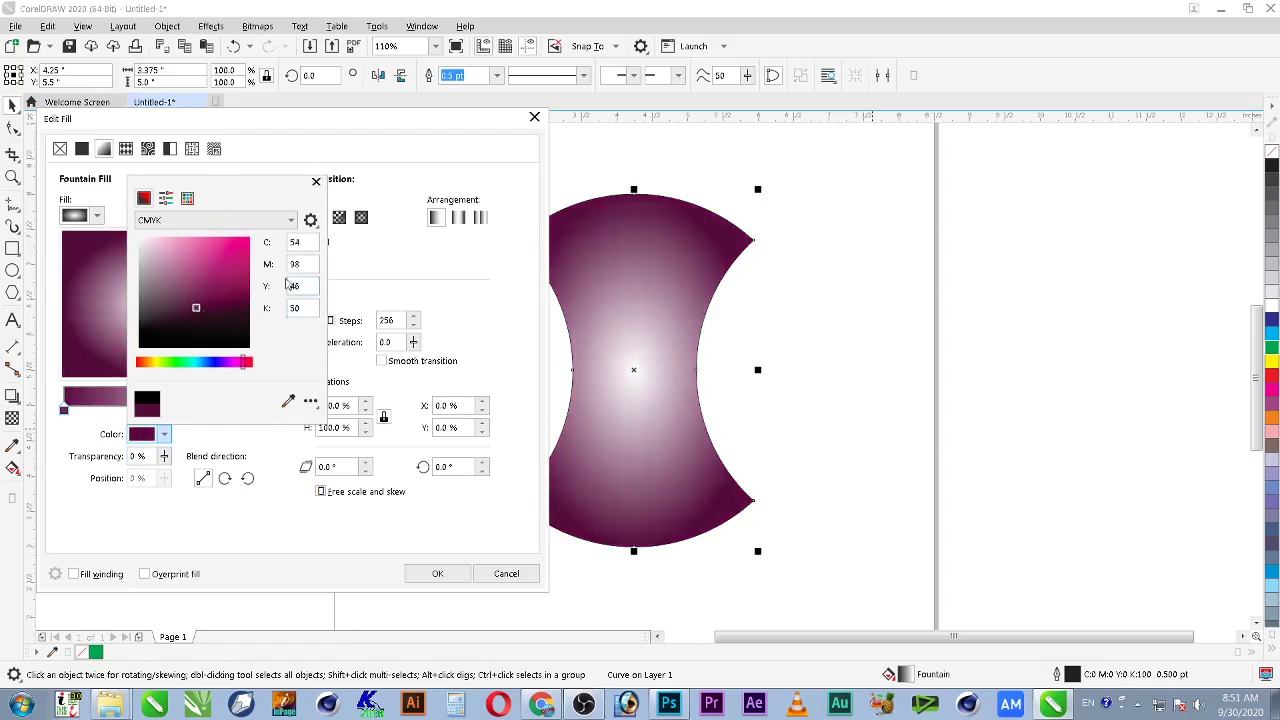
Step: Set the outer colour stop to CMYK values C 0, M 100, Y 0, K 50
left_click(296, 242)
type("0")
key("Tab")
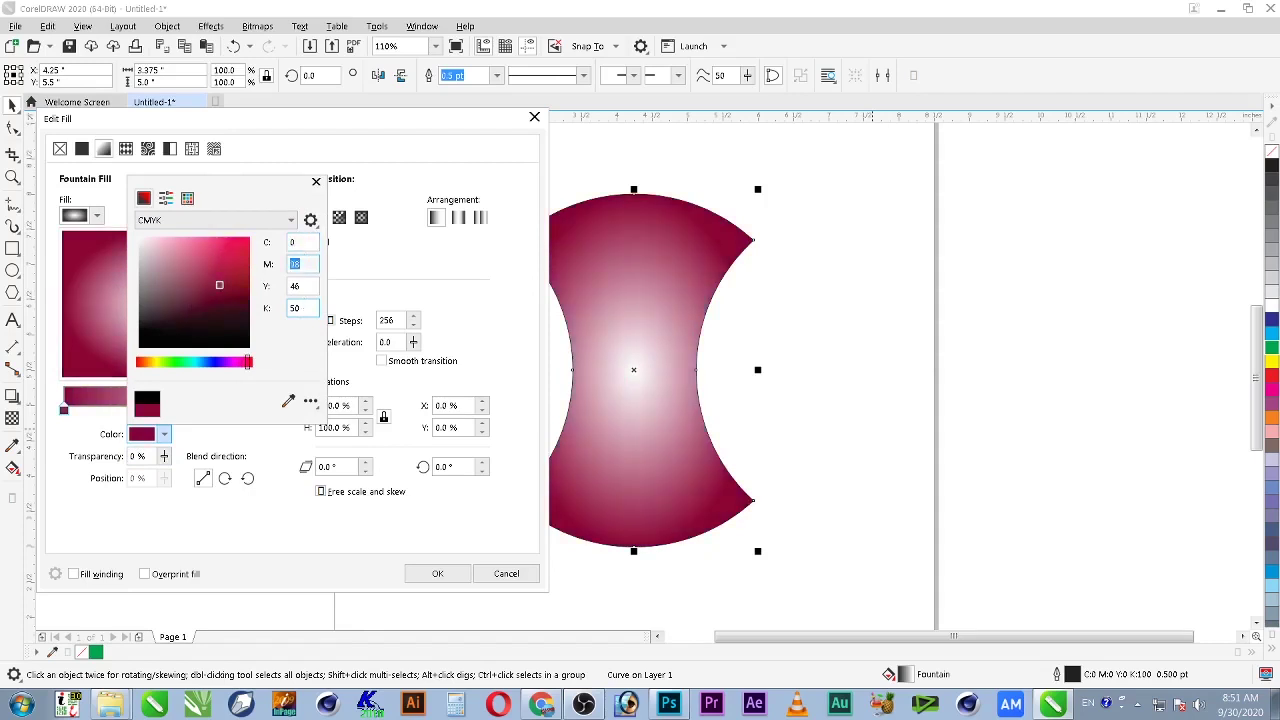
type("50")
key("Tab")
key("Tab")
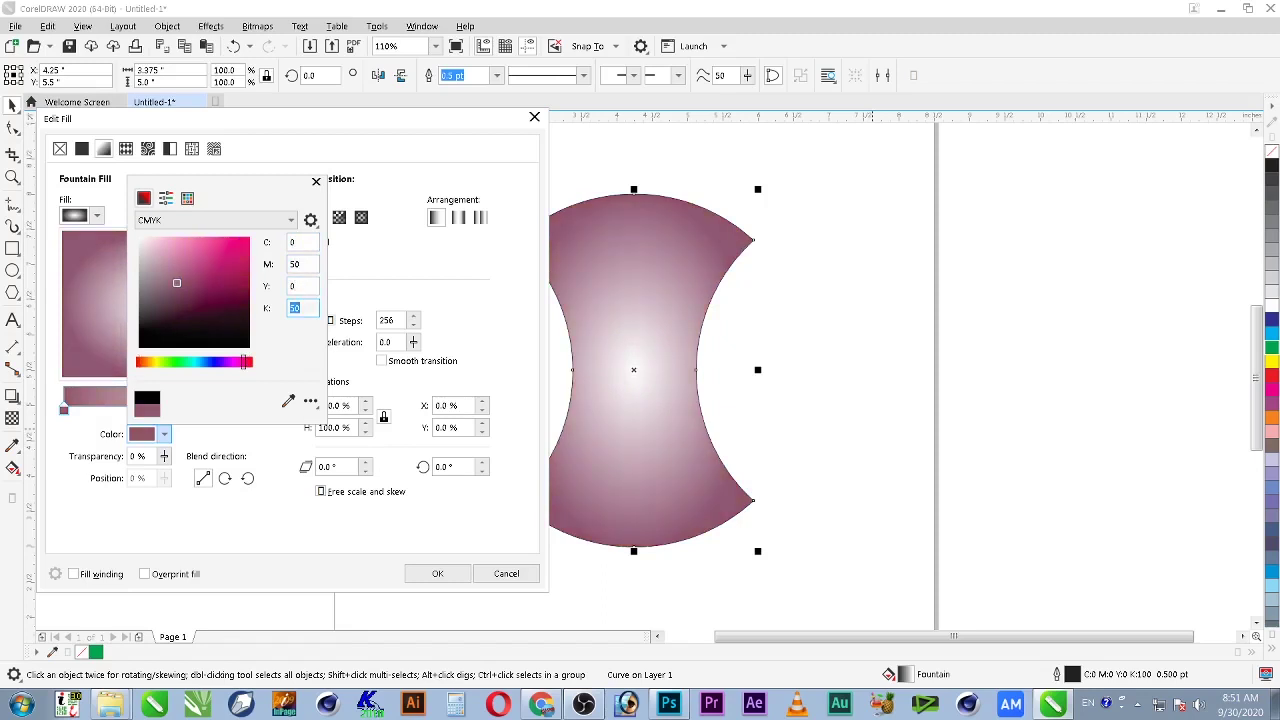
key("shift+Tab")
key("shift+Tab")
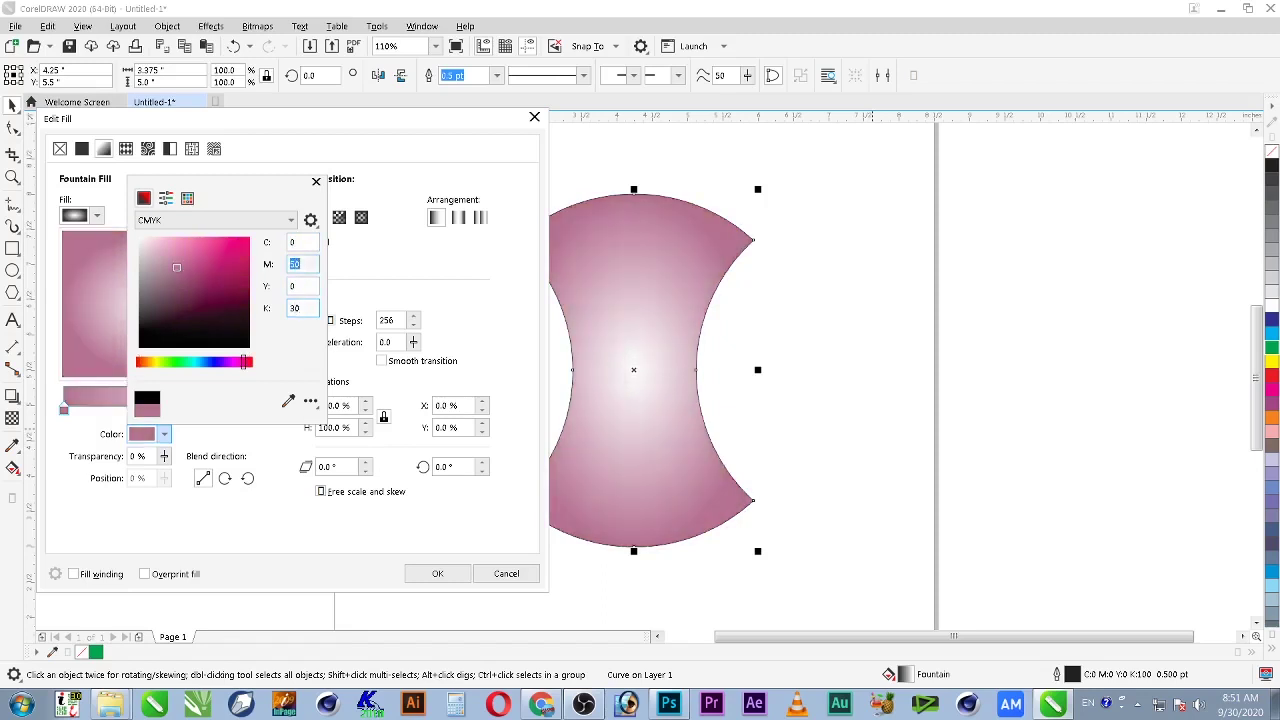
type("80")
key("Tab")
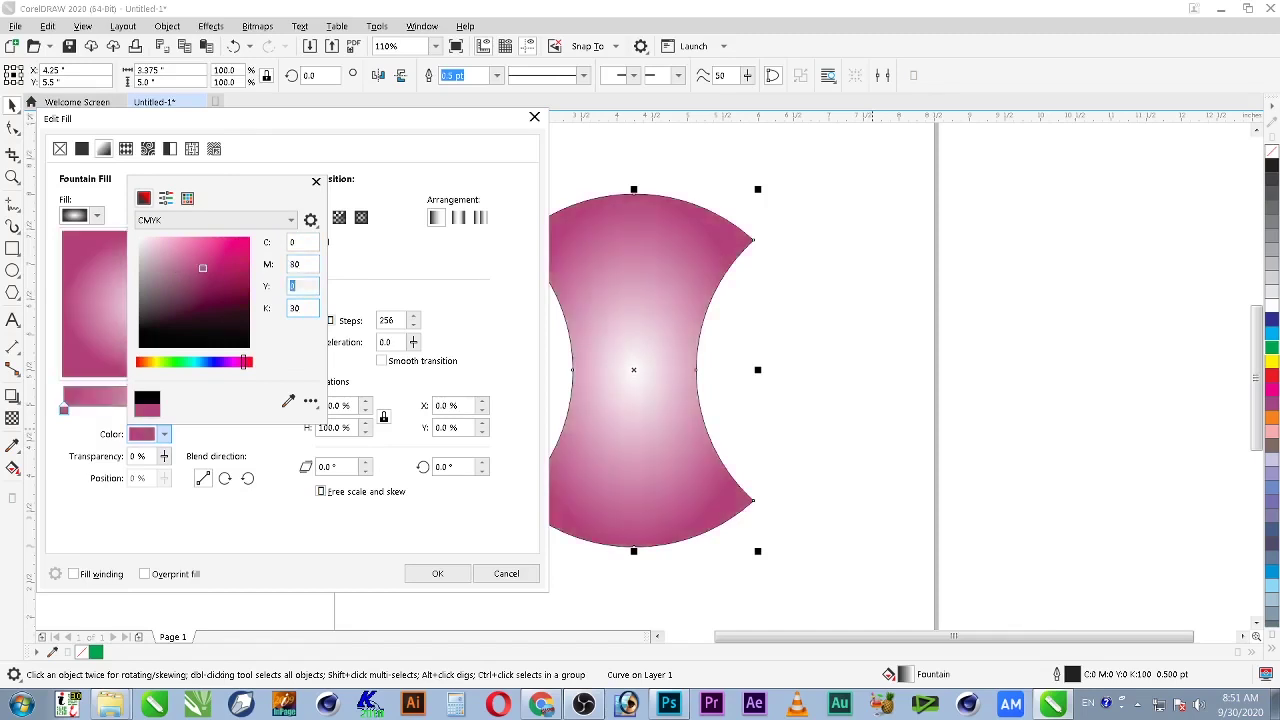
key("shift+Tab")
key("Tab")
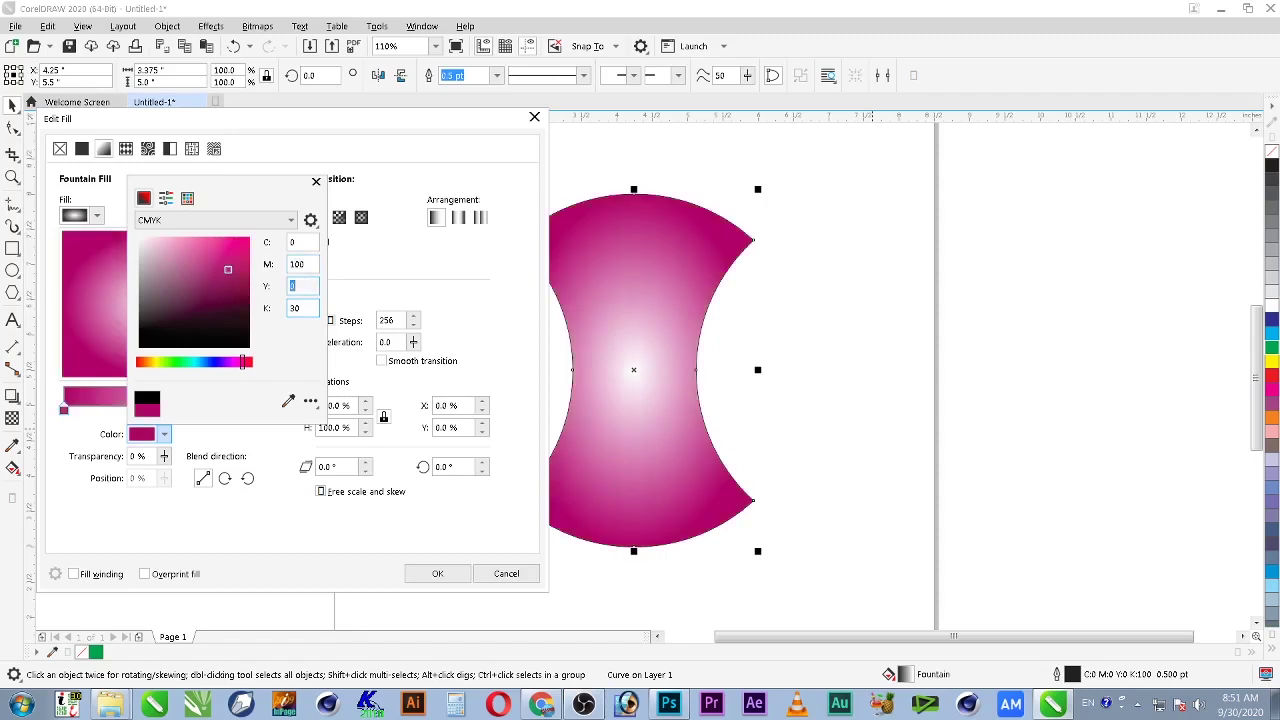
key("Tab")
key("shift+Tab")
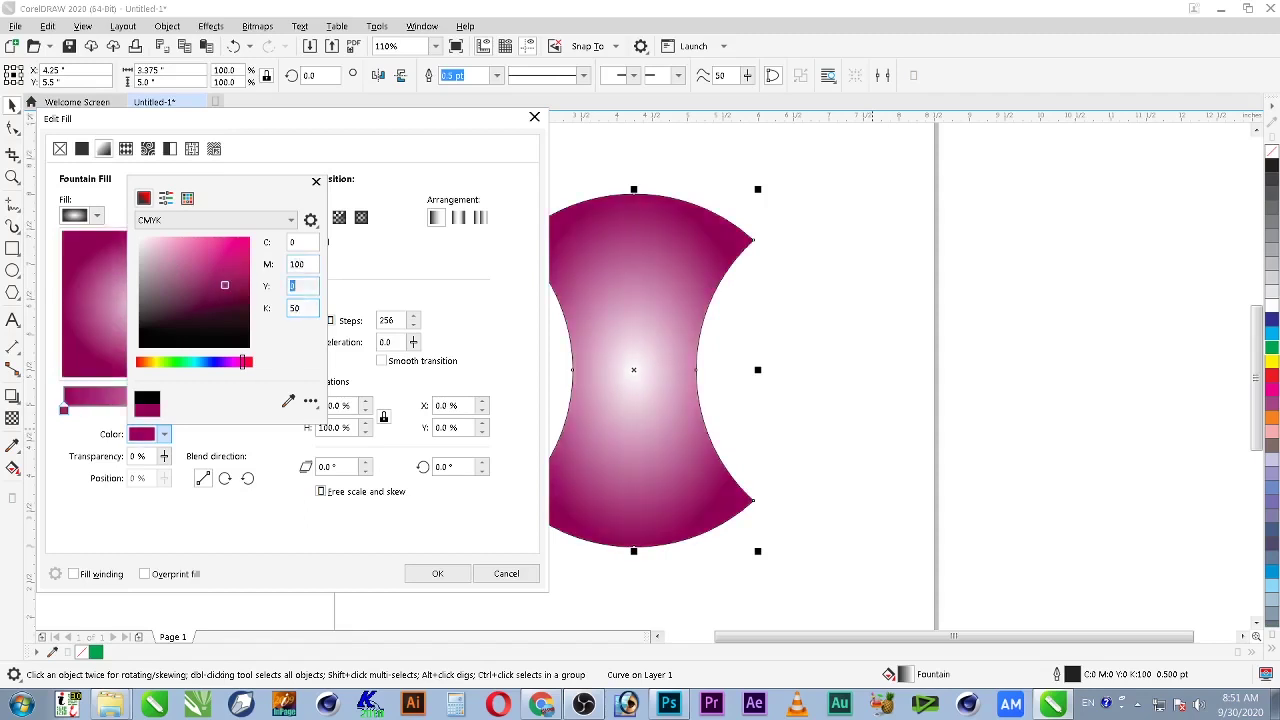
left_click(256, 158)
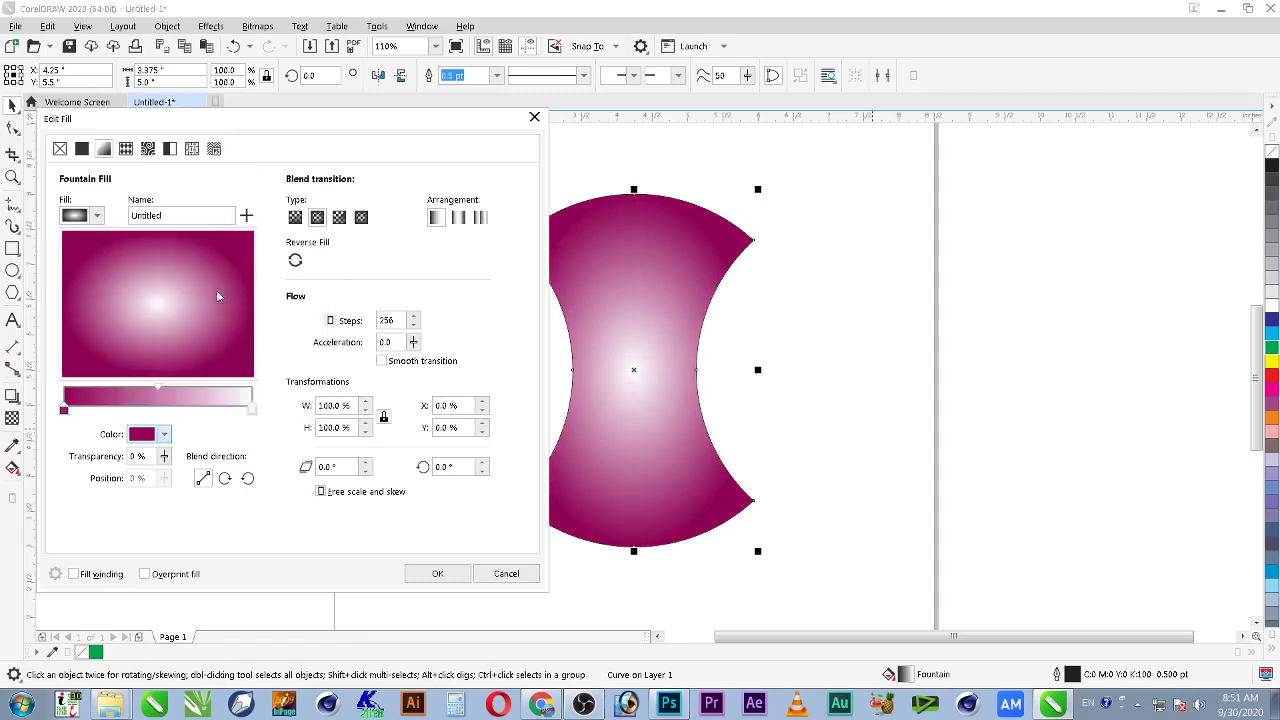
Step: Add an intermediate colour stop to the fountain fill at the 18% position and apply the fill
double_click(130, 398)
left_click_drag(130, 410, 79, 416)
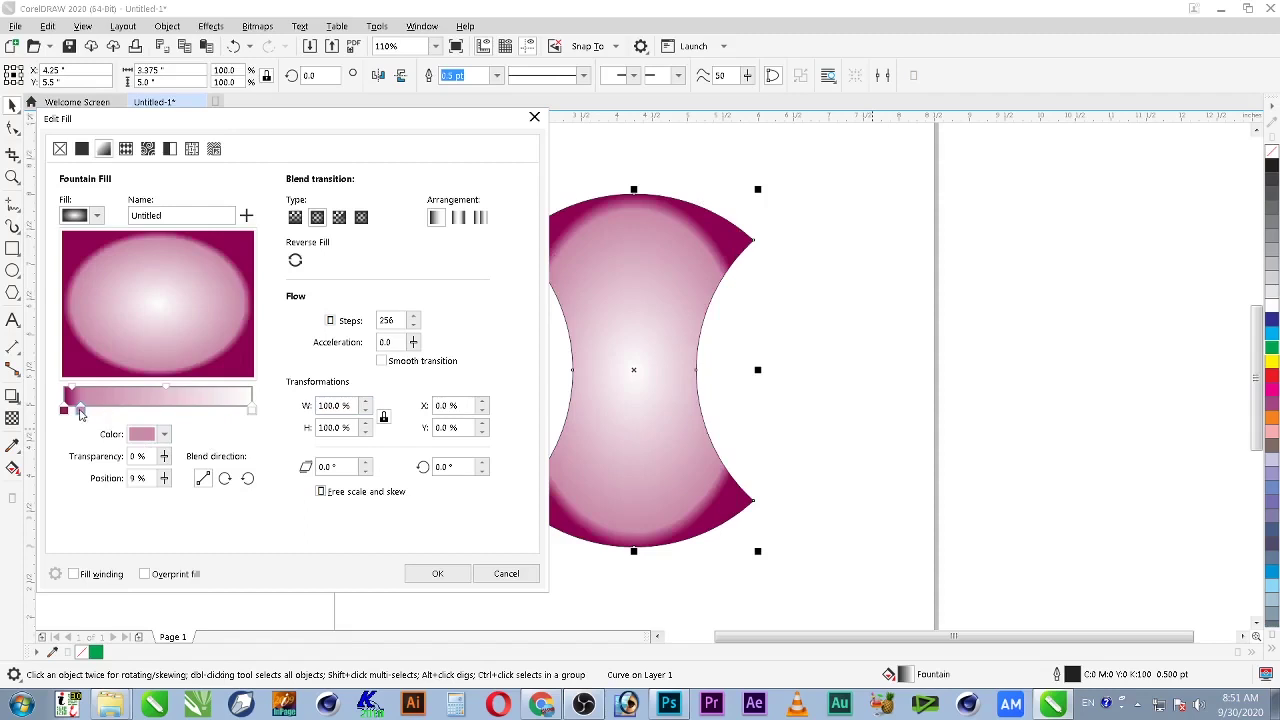
left_click_drag(84, 413, 99, 415)
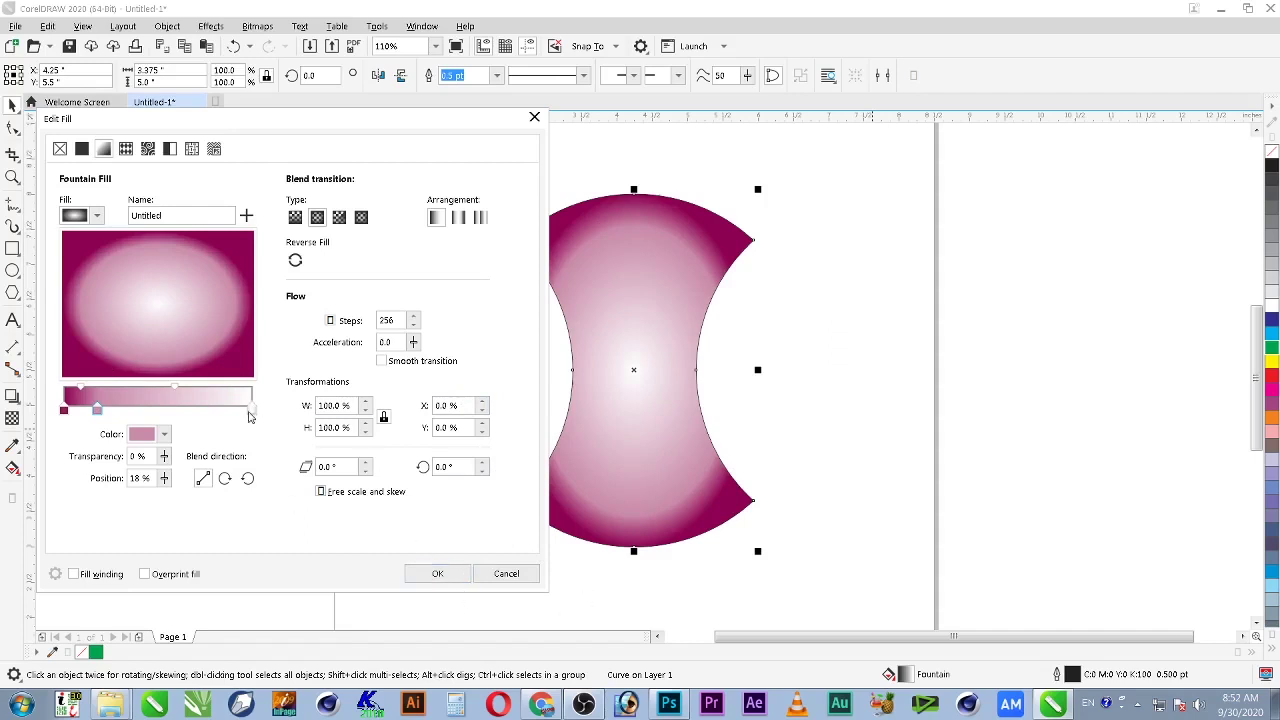
left_click(437, 573)
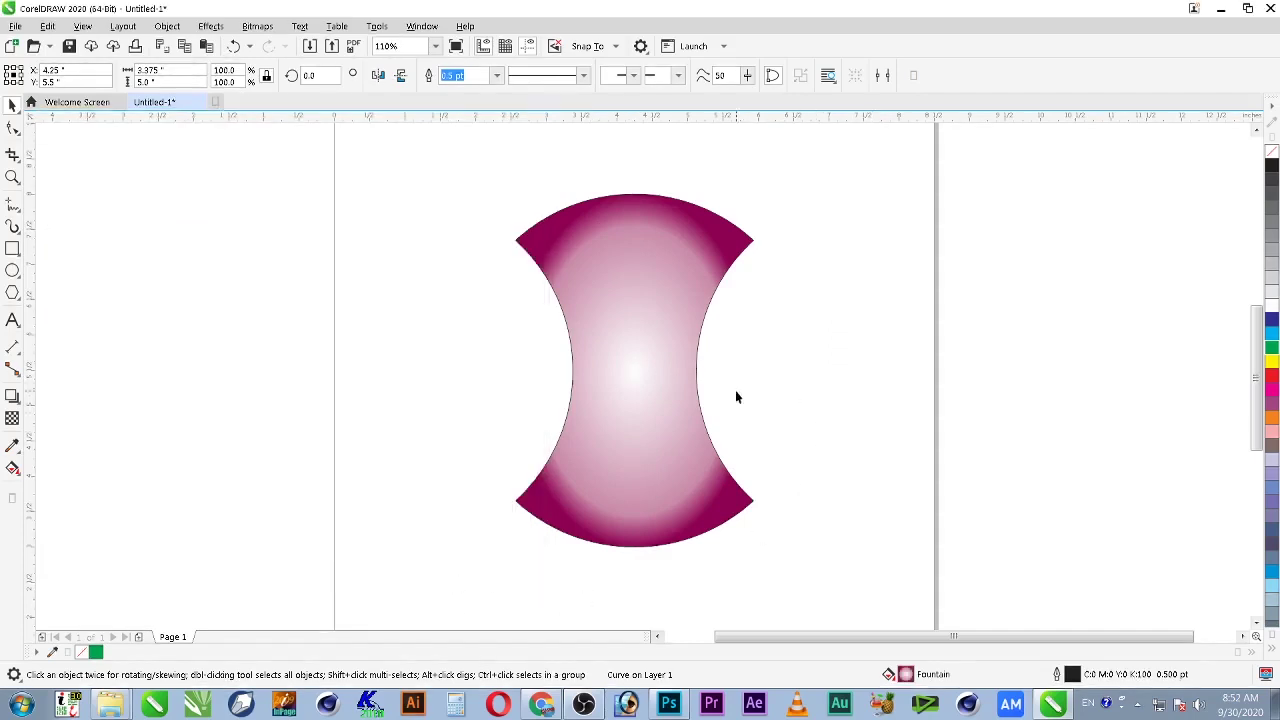
Step: Try enlarging the shape's fountain fill ellipse with the Interactive Fill tool, and undo the change
left_click(664, 376)
left_click(14, 470)
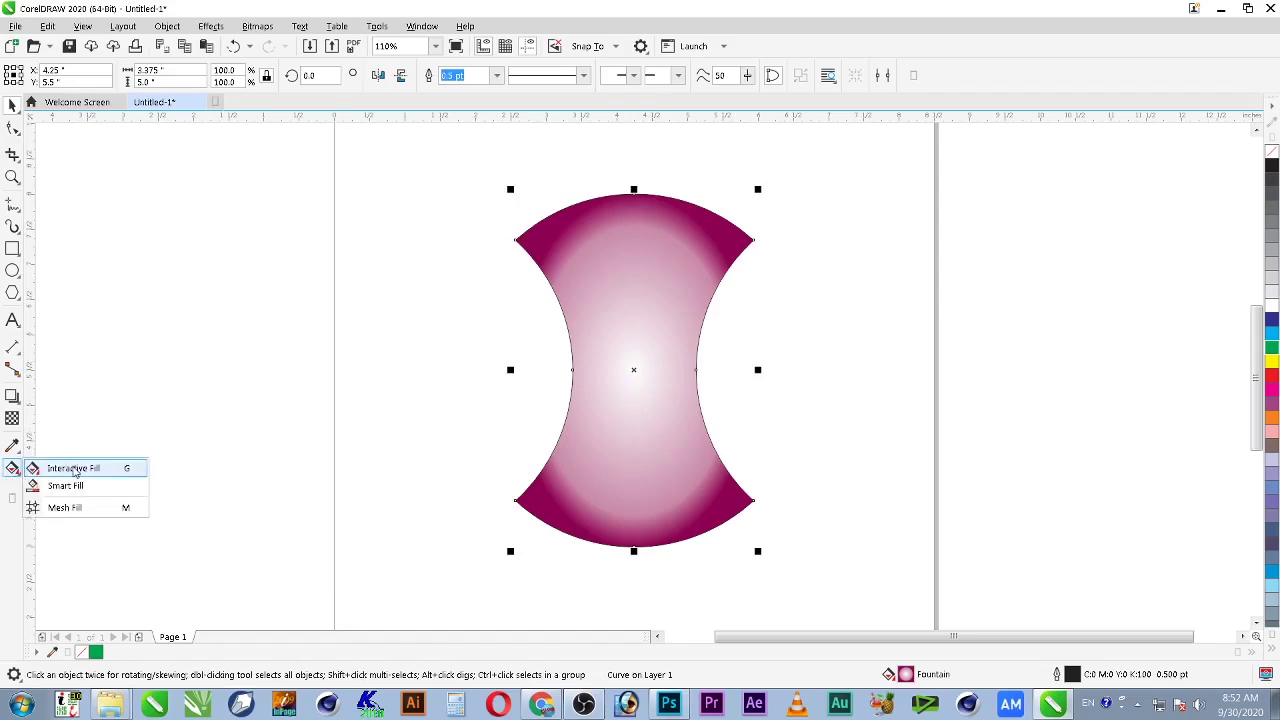
left_click(74, 469)
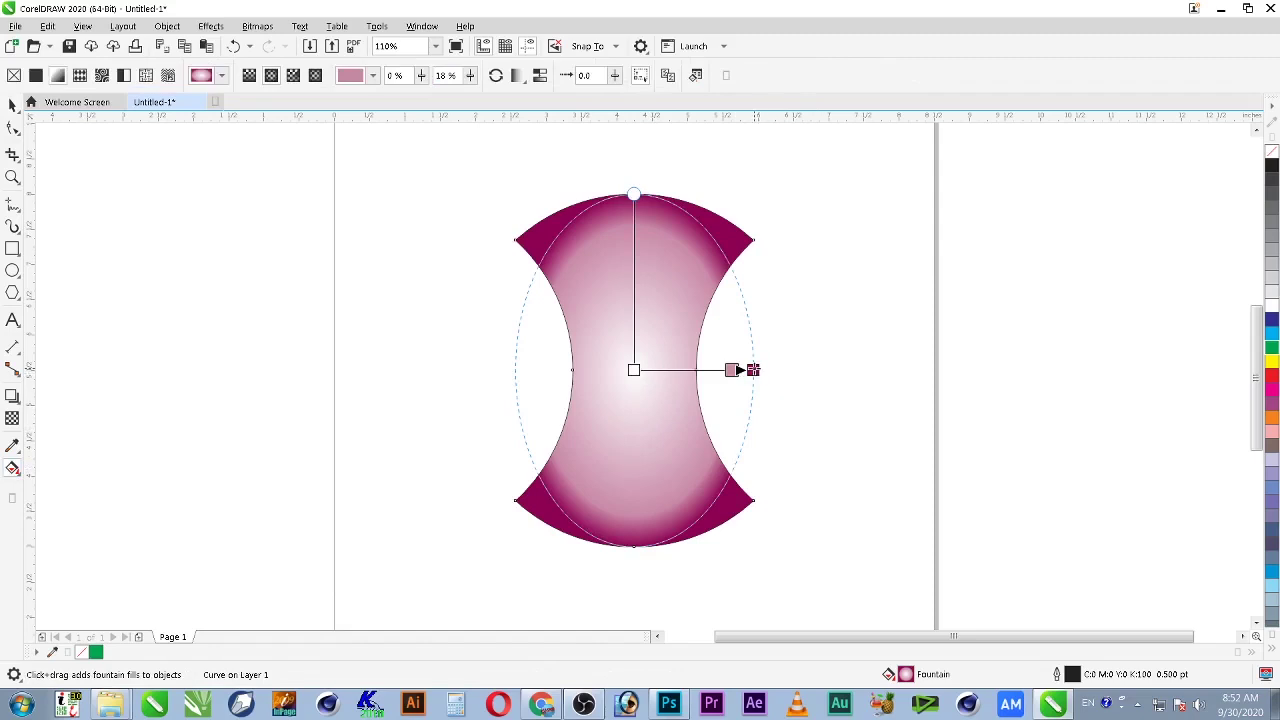
left_click_drag(752, 370, 766, 370)
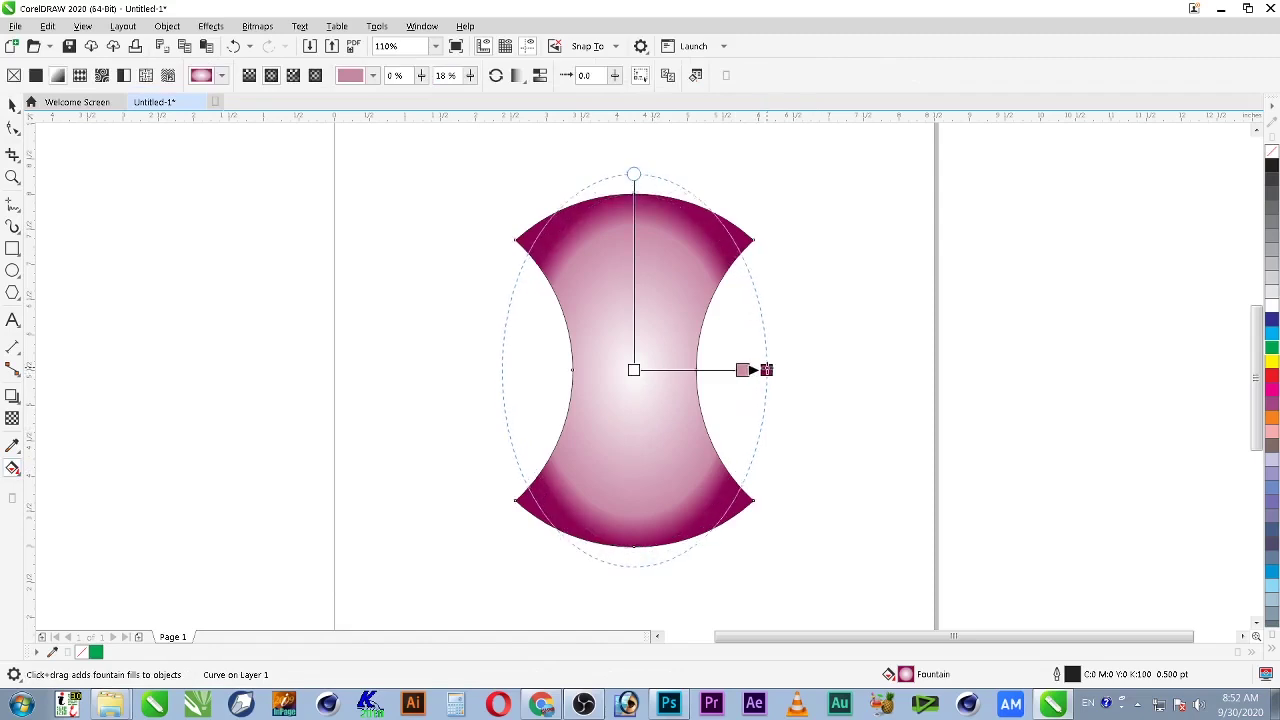
key("ctrl+z")
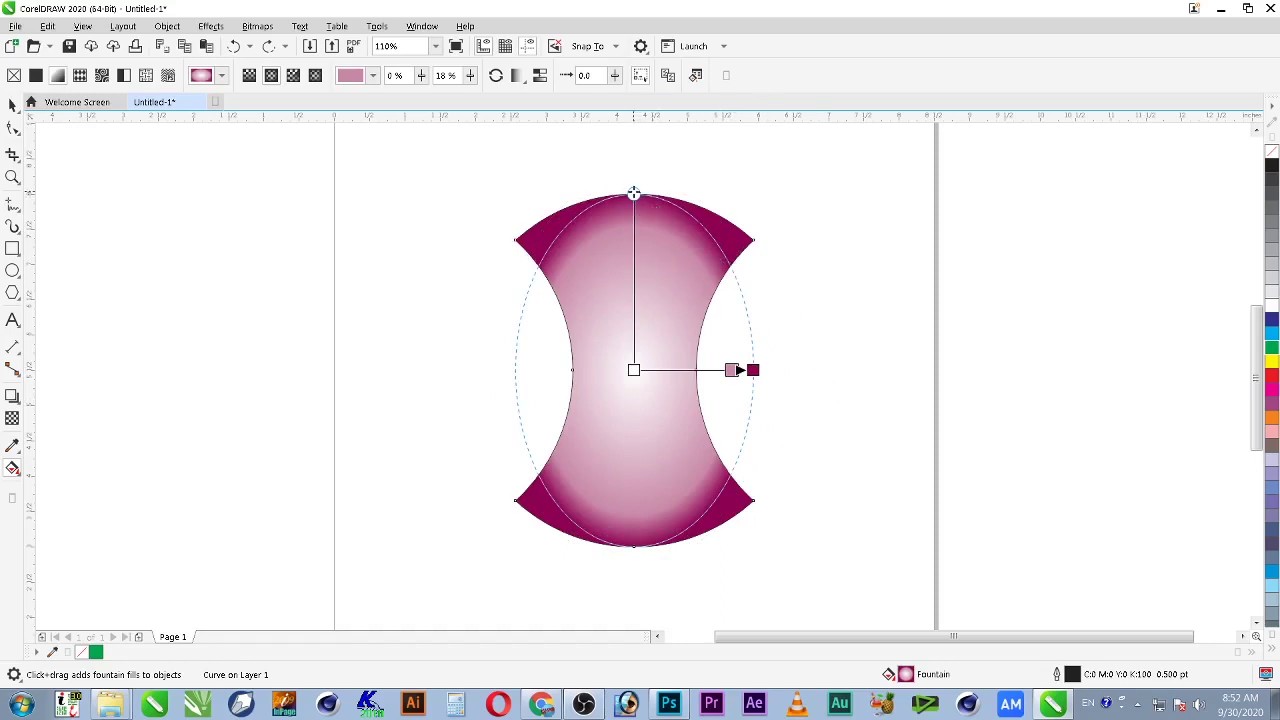
Step: Stretch the fountain fill ellipse to about 151% width and 105% height so it slightly exceeds the shape's outer arcs
left_click_drag(633, 192, 633, 247)
left_click_drag(753, 370, 801, 370)
left_click_drag(804, 370, 808, 370)
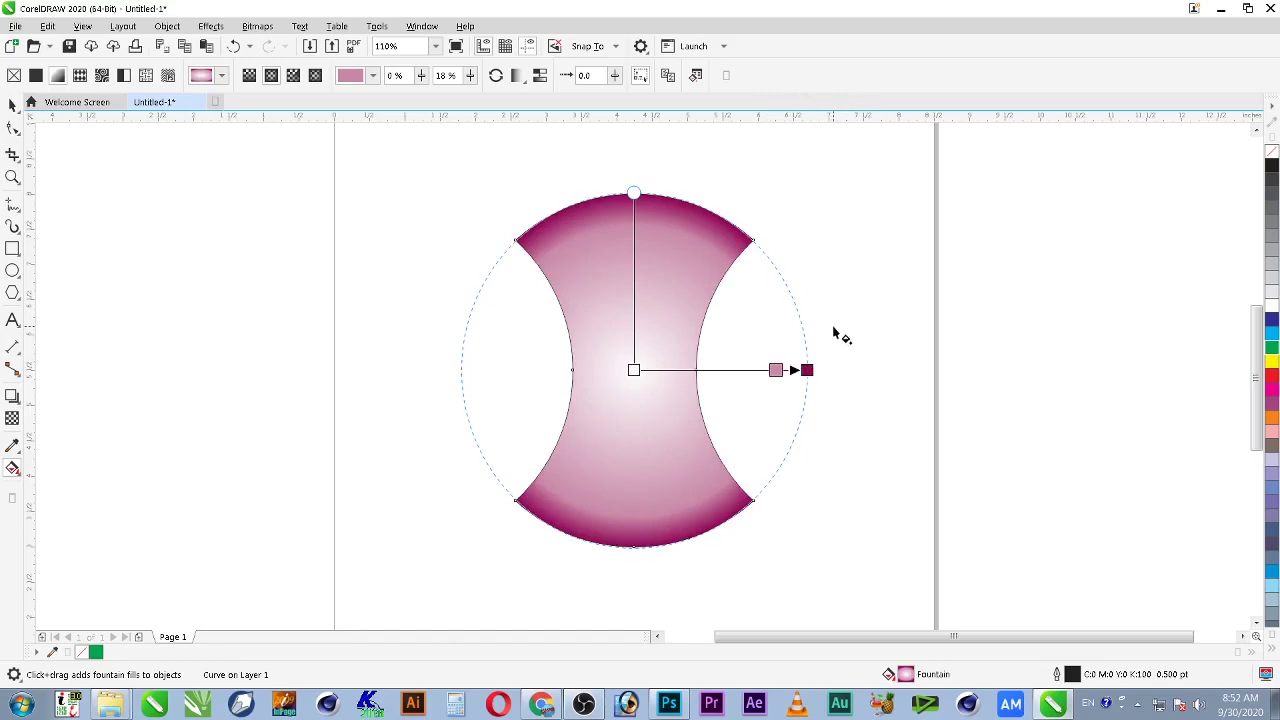
left_click_drag(807, 370, 814, 370)
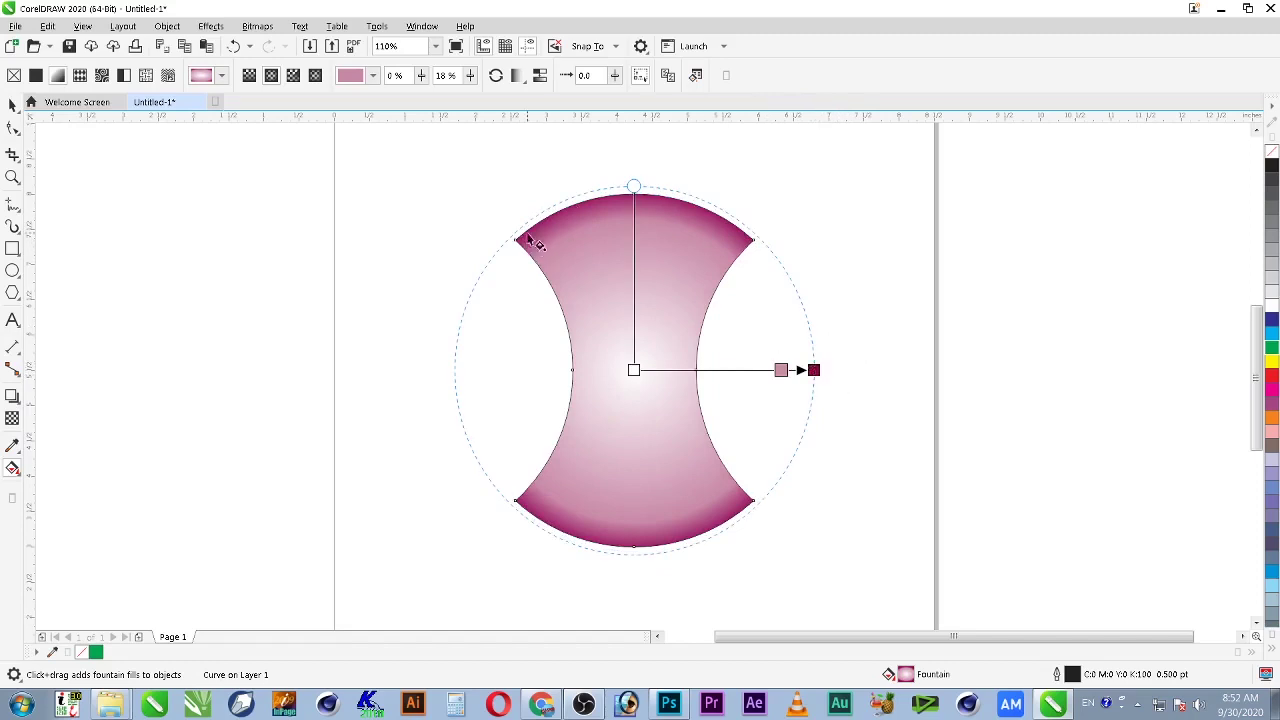
Step: Move the fountain fill's intermediate pink stop to 31% and add another colour stop at 15%
double_click(906, 675)
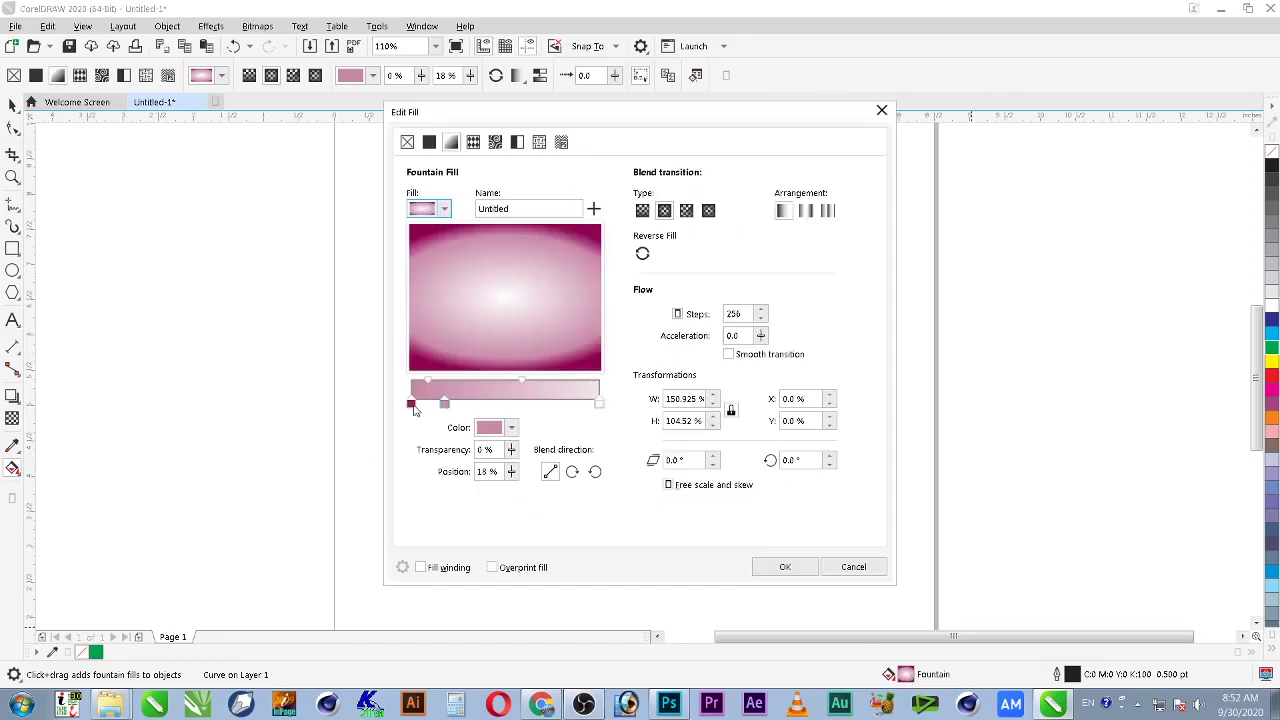
left_click_drag(446, 408, 481, 408)
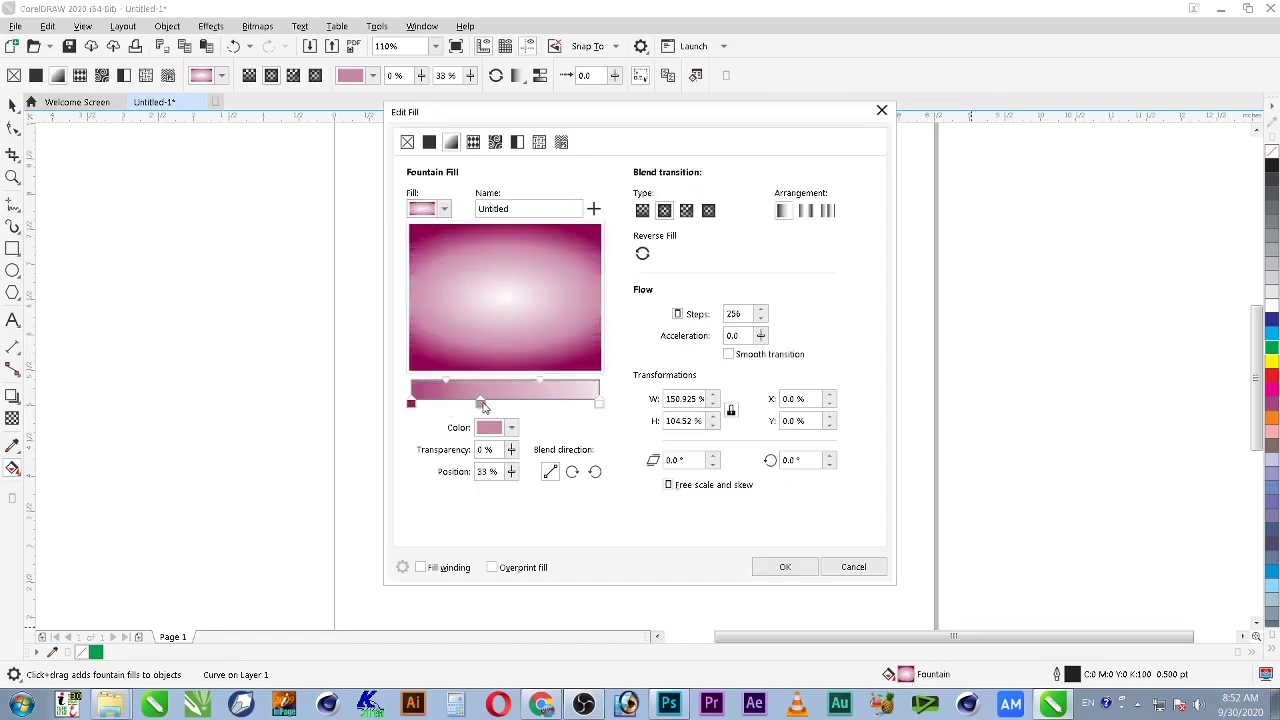
left_click_drag(657, 114, 354, 121)
mouse_move(159, 413)
left_mouse_down()
mouse_move(170, 414)
mouse_move(110, 413)
mouse_move(146, 413)
left_mouse_up()
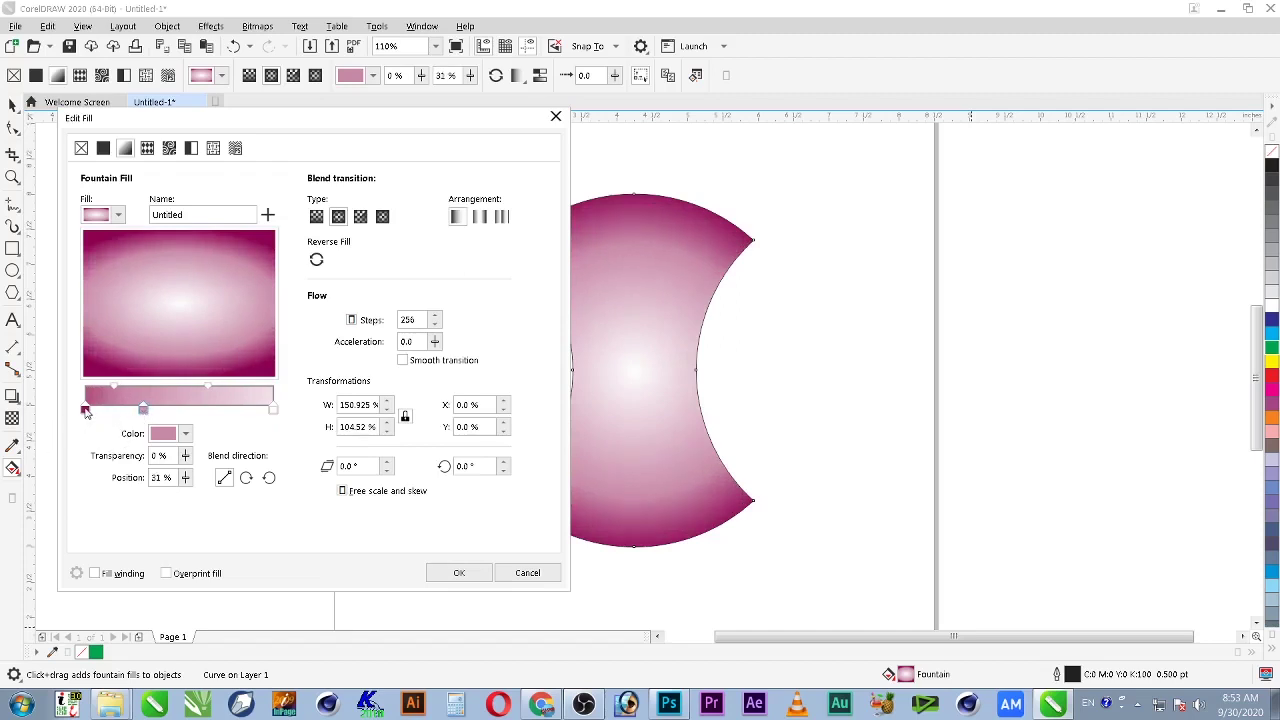
double_click(97, 412)
left_click_drag(101, 413, 114, 413)
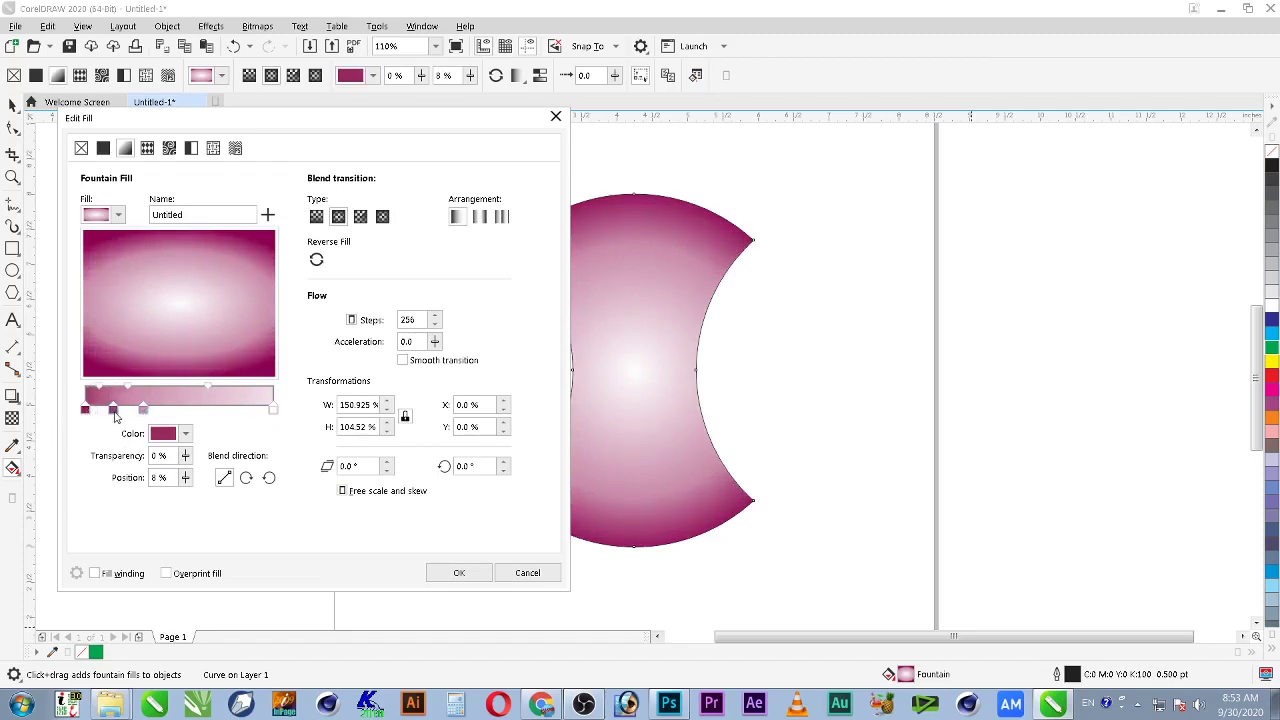
Step: Darken the fill's outer colour stop by setting its K value to 70
left_click(85, 412)
left_click(163, 435)
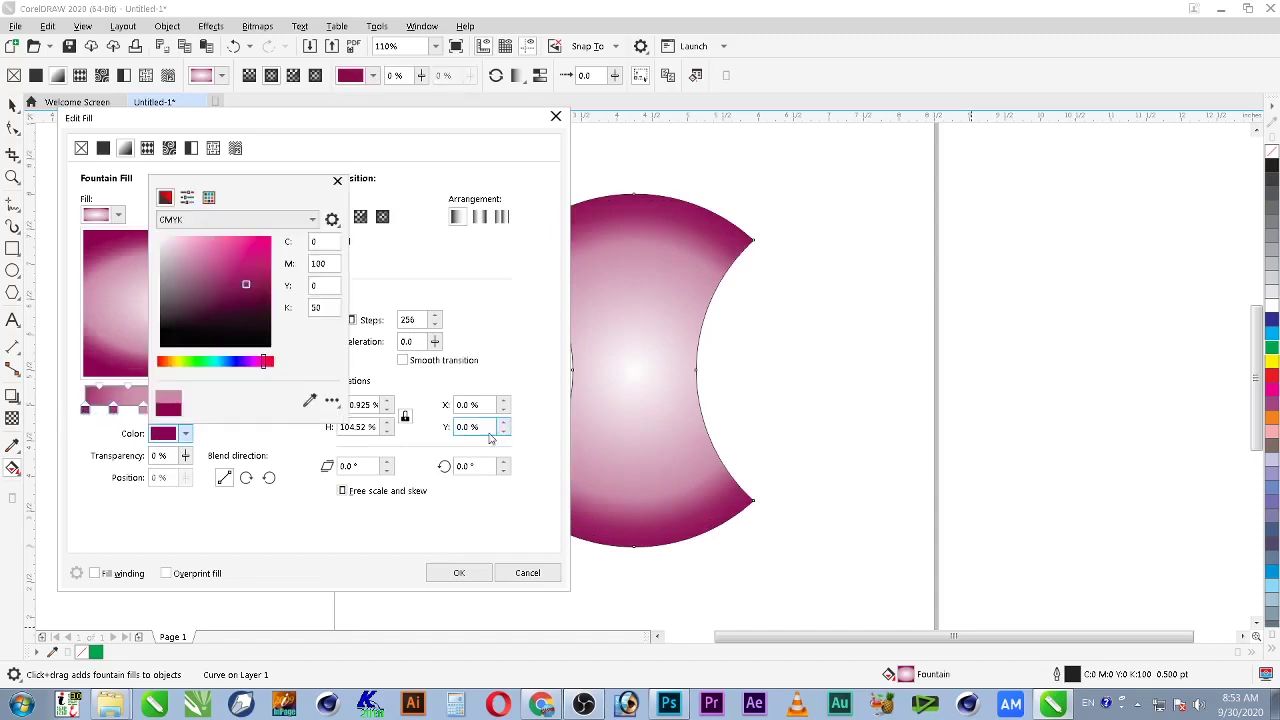
double_click(324, 308)
type("70")
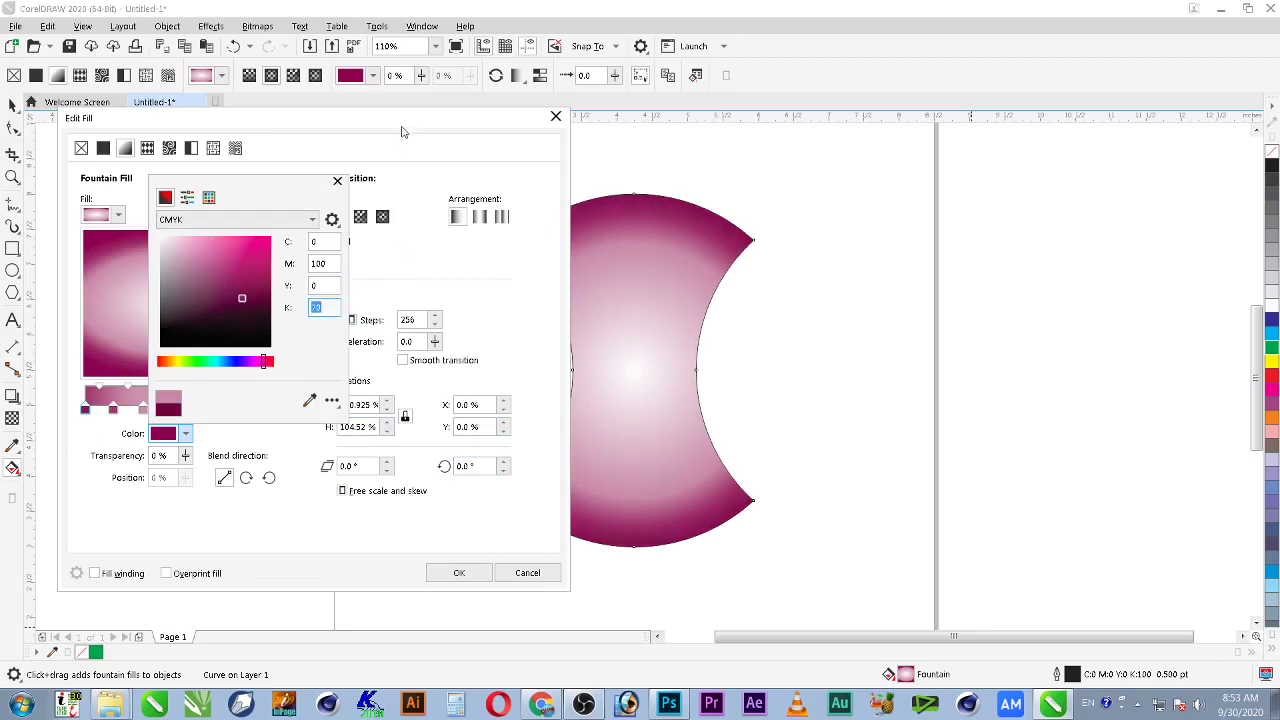
Step: Set the 15% colour stop to CMYK values C 0, M 100, Y 0, K 40
left_click(114, 410)
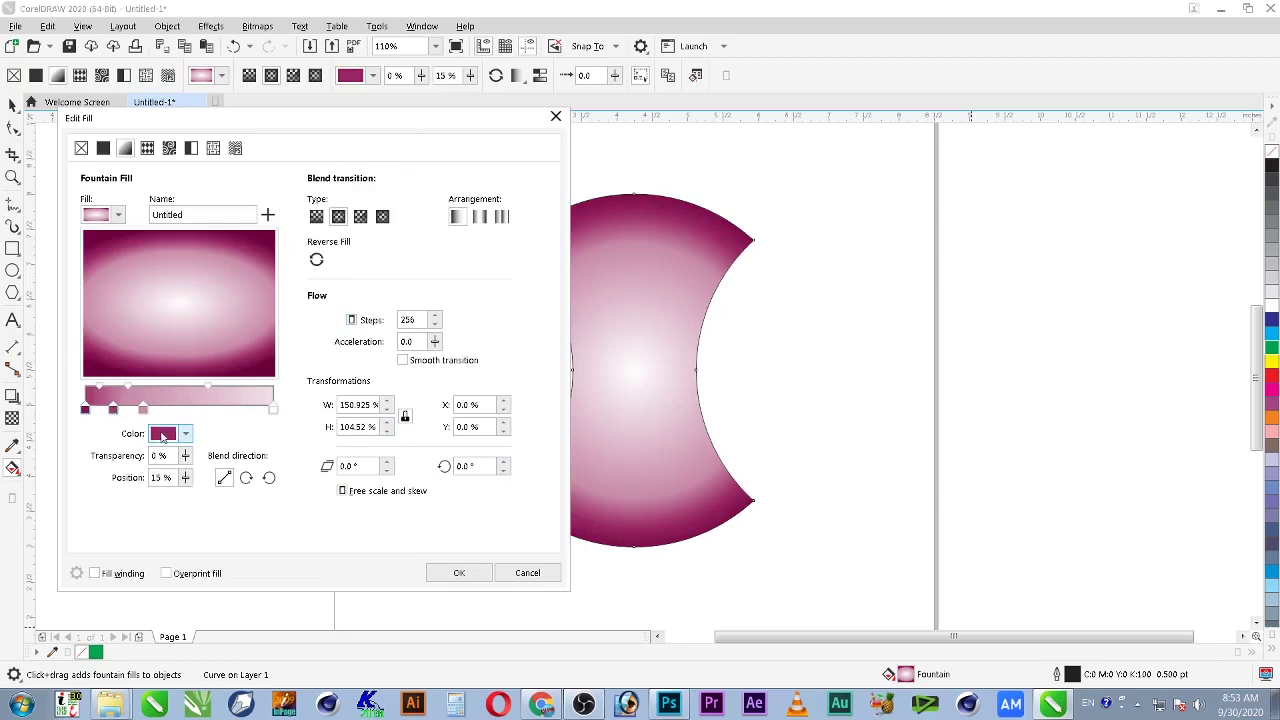
left_click(162, 434)
left_click(322, 263)
double_click(318, 263)
type("100")
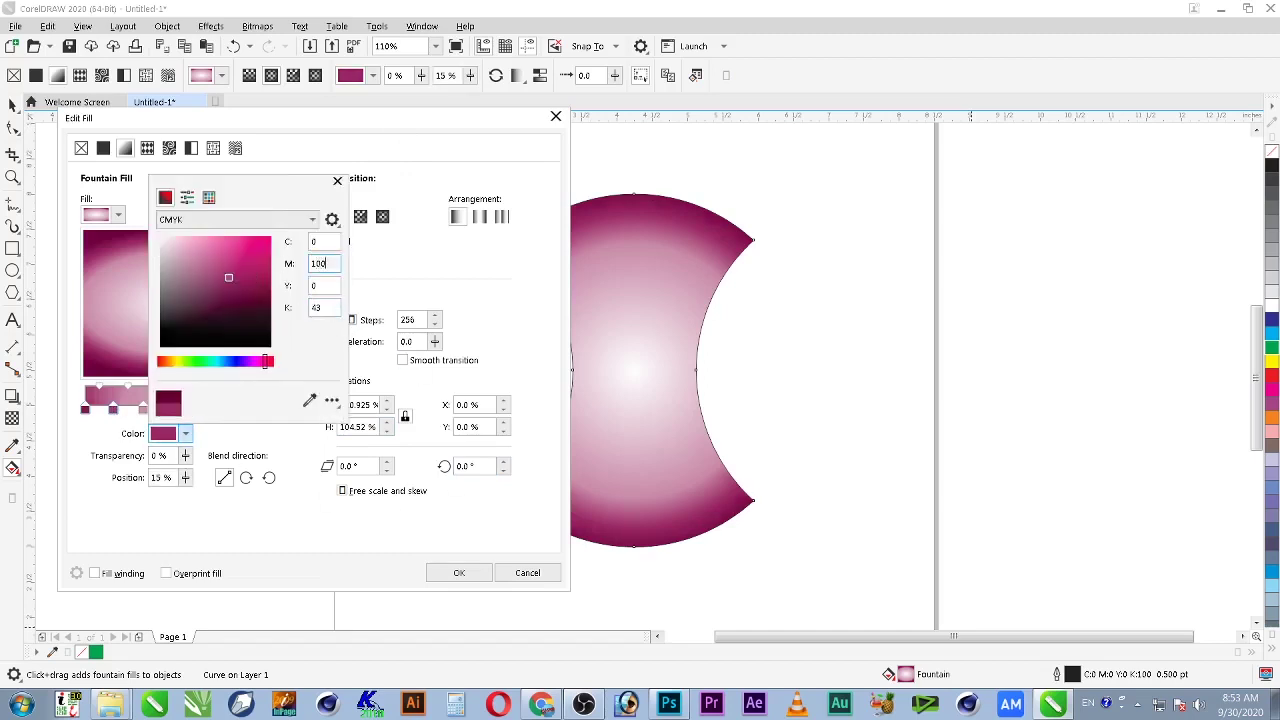
key("Tab")
key("Tab")
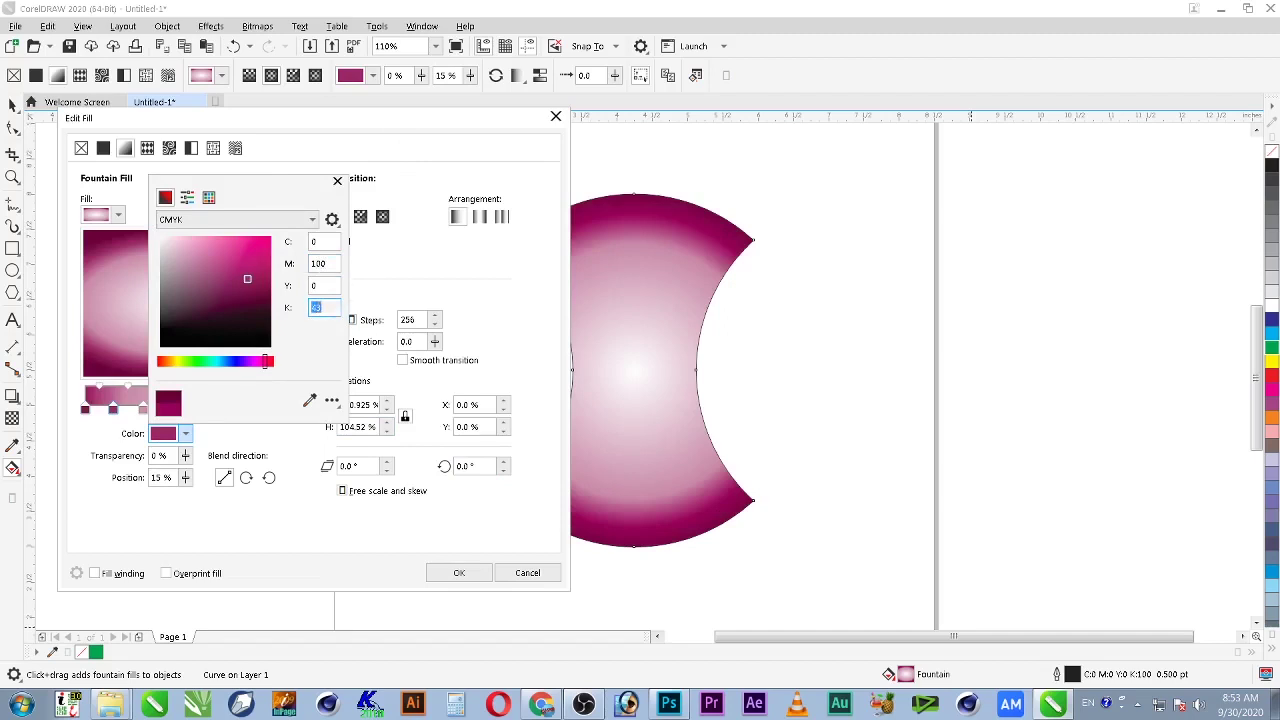
type("40")
key("Return")
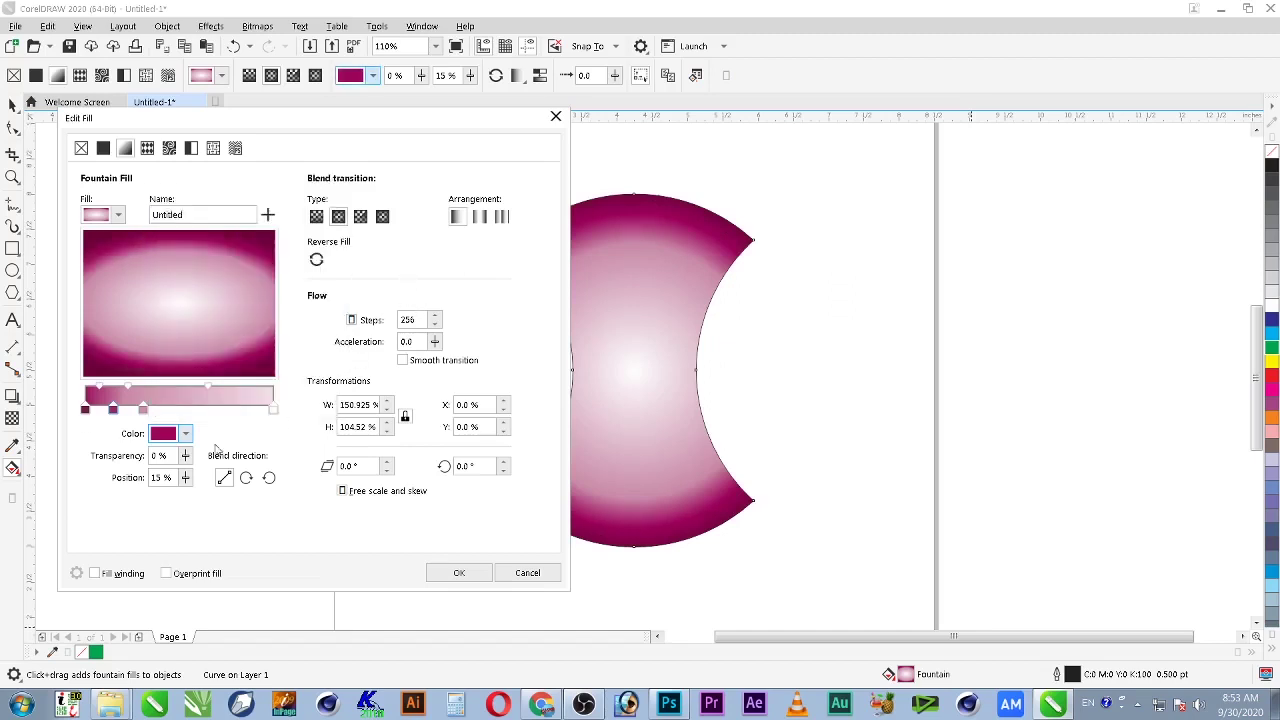
Step: Shift the pink stop further inward, and move the dark magenta intermediate stop to 10% with its M value set to 90
left_click_drag(116, 411, 174, 418)
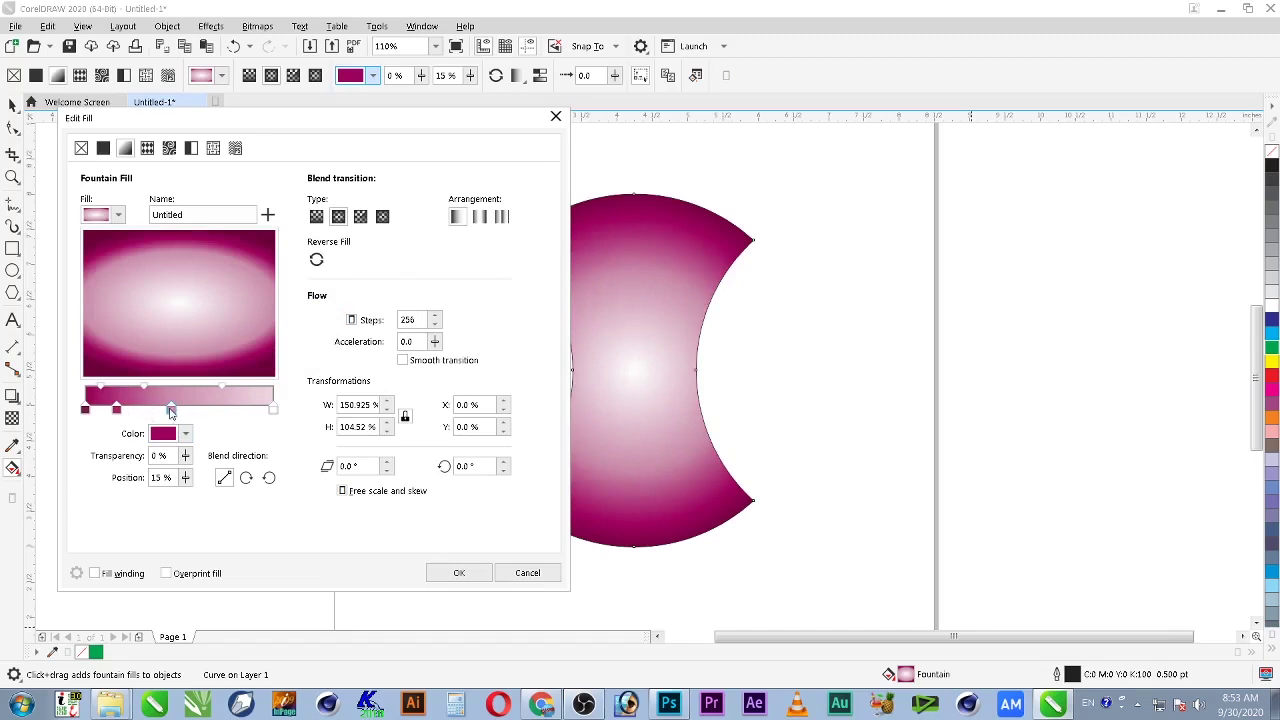
left_click_drag(118, 413, 105, 418)
left_click(185, 433)
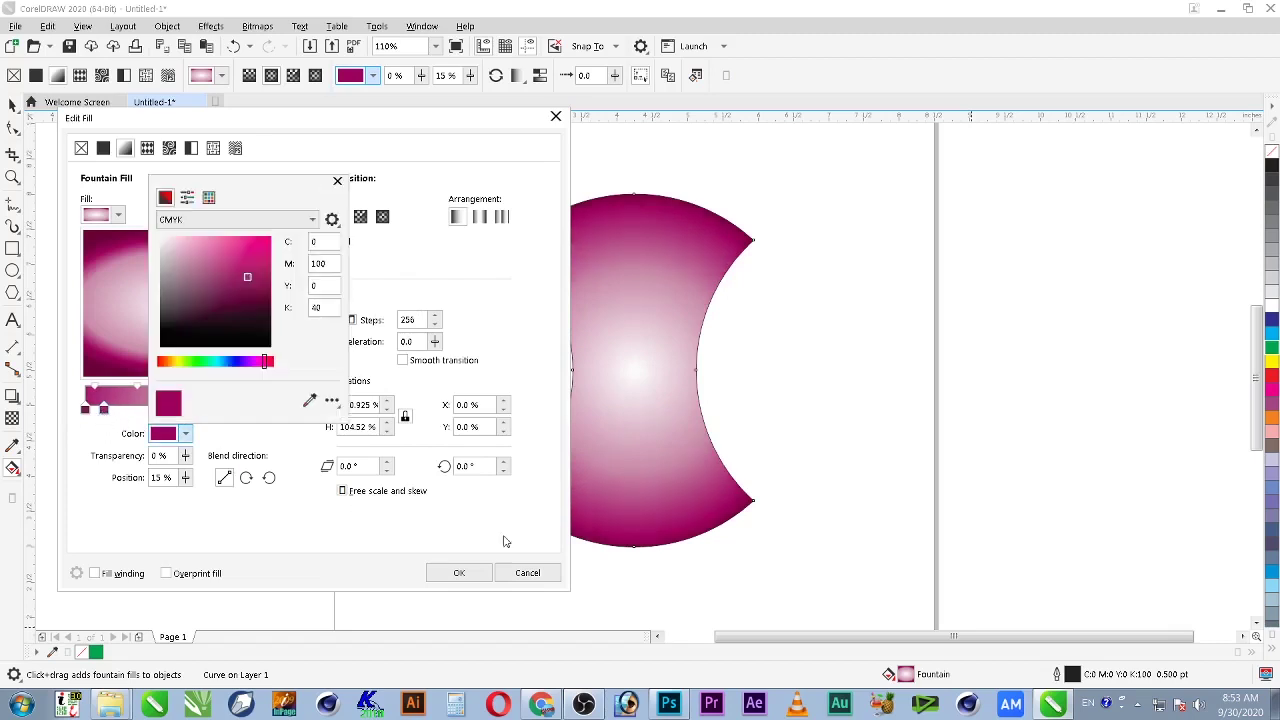
double_click(327, 262)
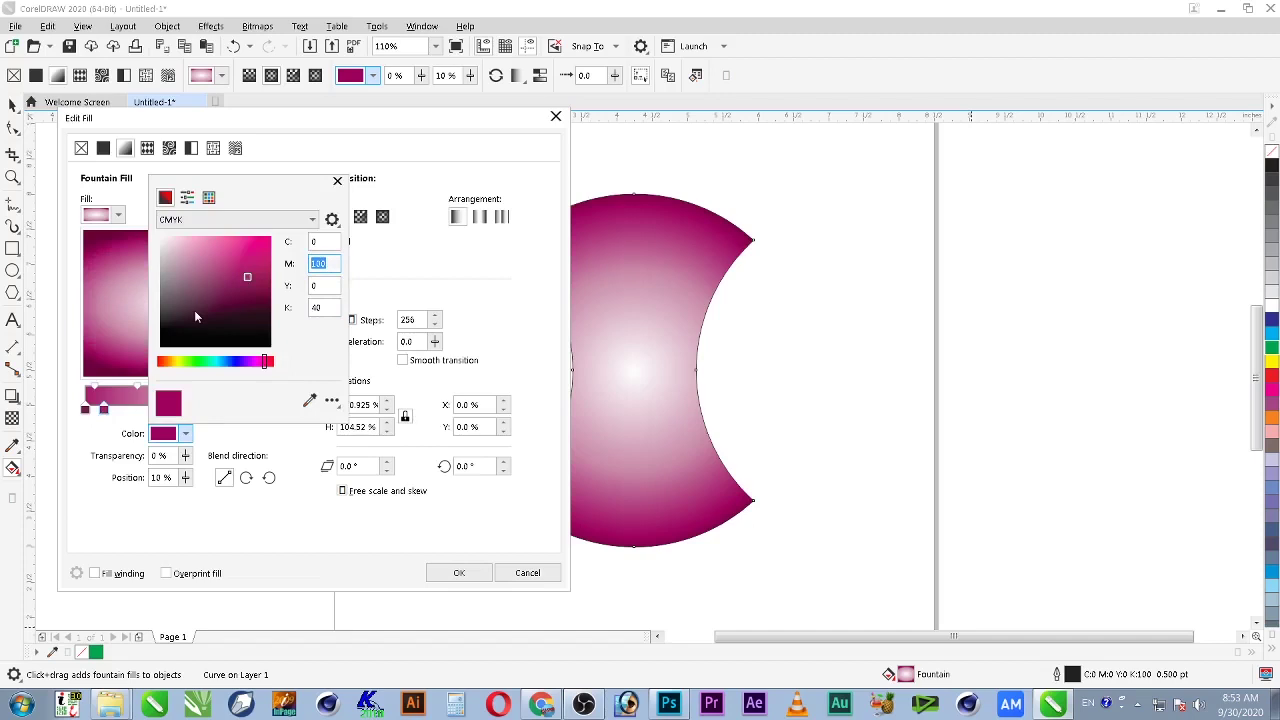
type("80")
key("Tab")
key("shift+Tab")
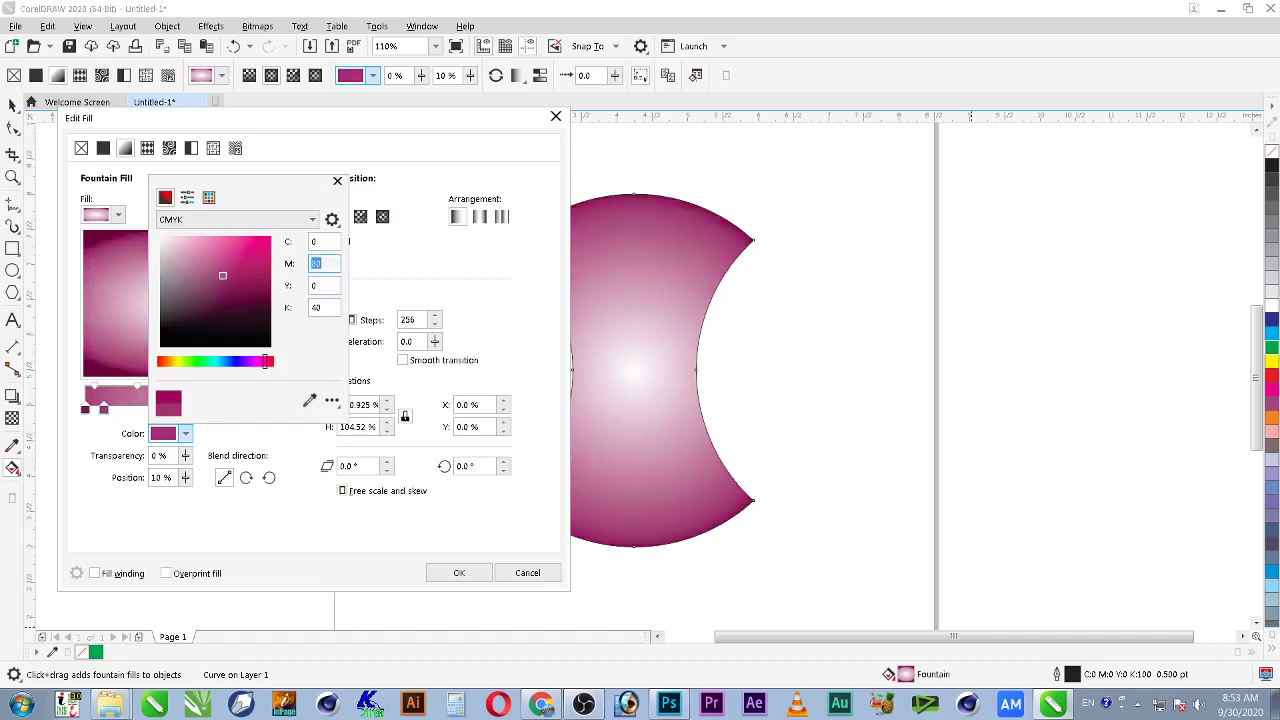
type("90")
key("Tab")
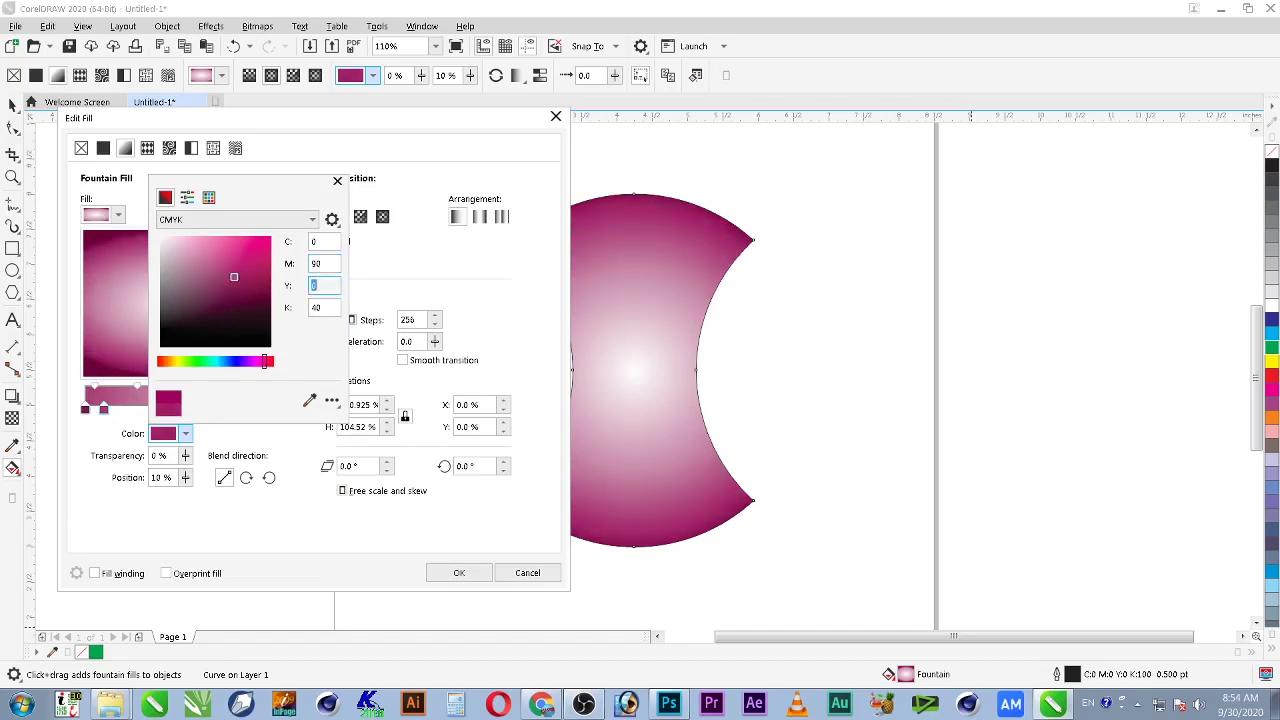
key("Tab")
key("Return")
left_click(500, 277)
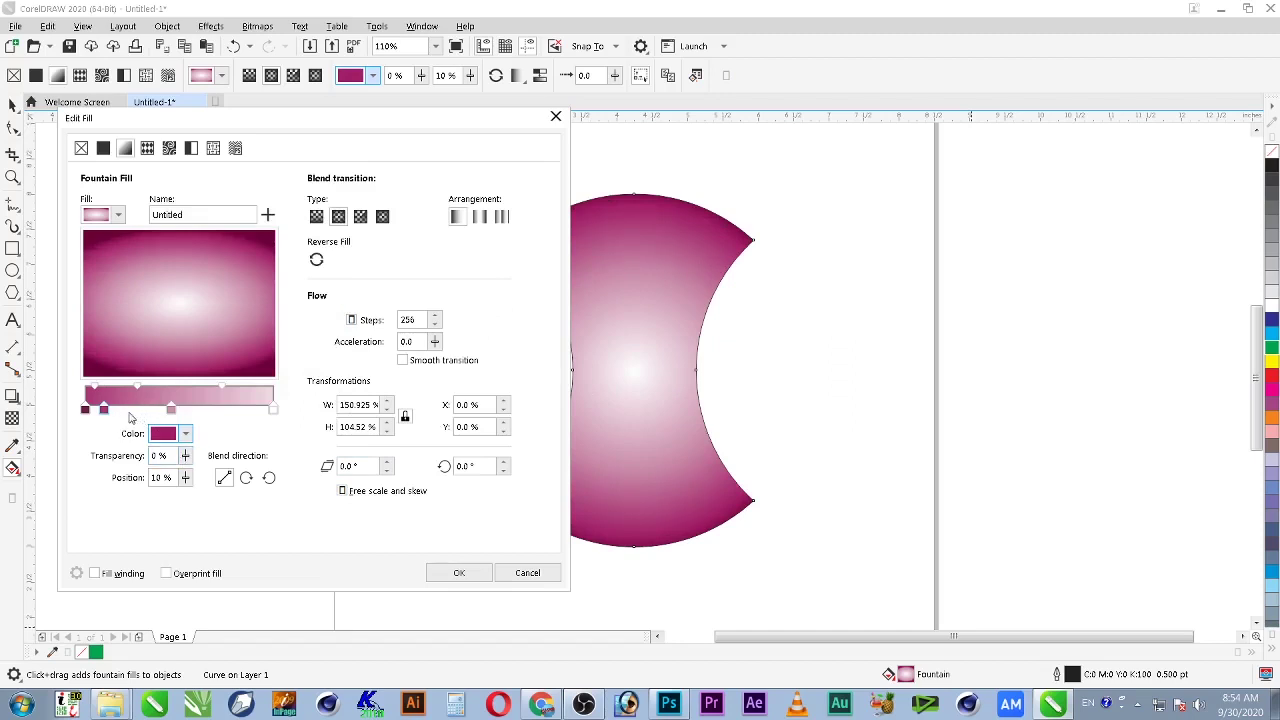
Step: Add a colour stop at 24% and delete the pink stop nearest the white centre stop
double_click(130, 412)
left_click_drag(171, 412, 209, 411)
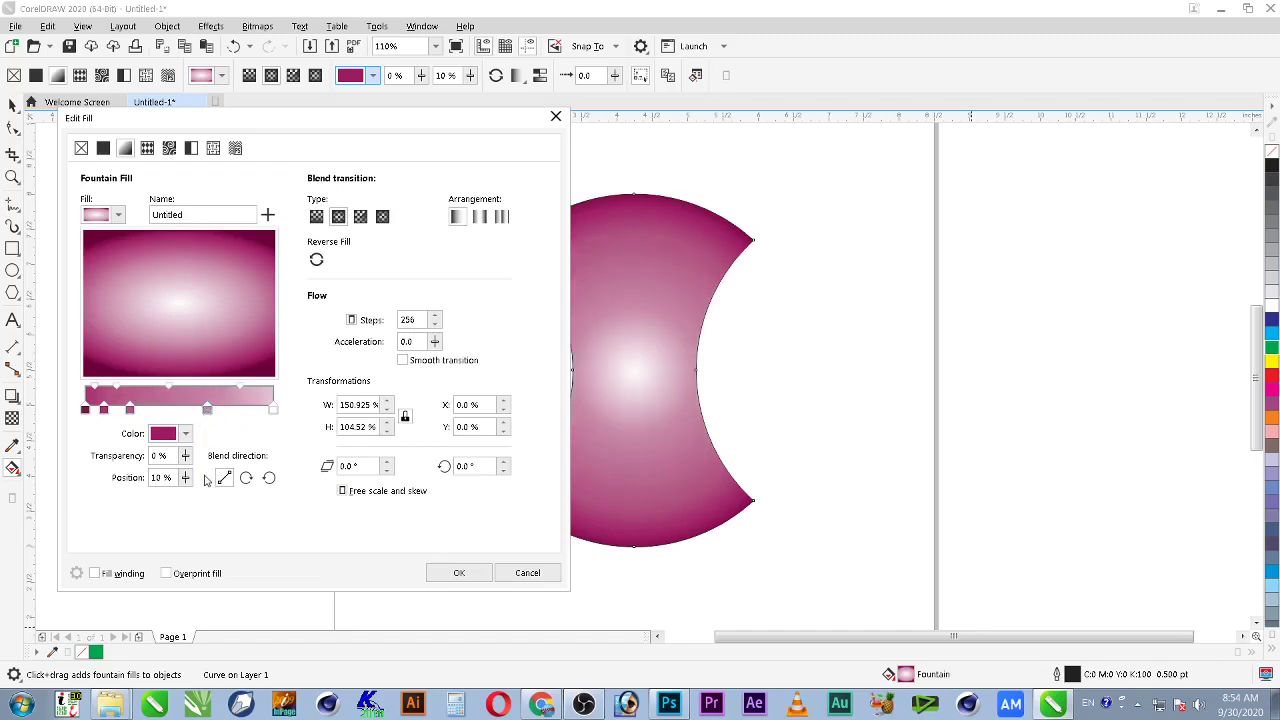
double_click(208, 411)
Step: Recolour the 24% stop to a light pink, C 0, M 40, Y 0, K 0
left_click(130, 411)
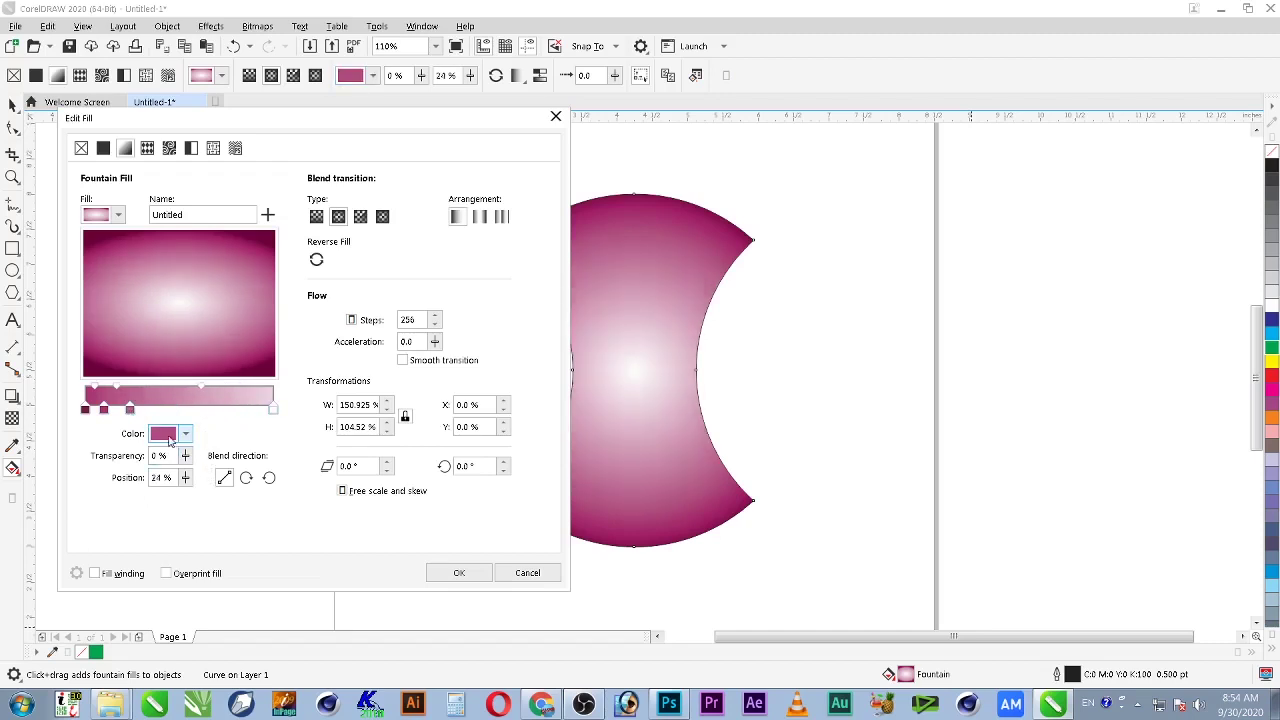
left_click(168, 436)
double_click(322, 263)
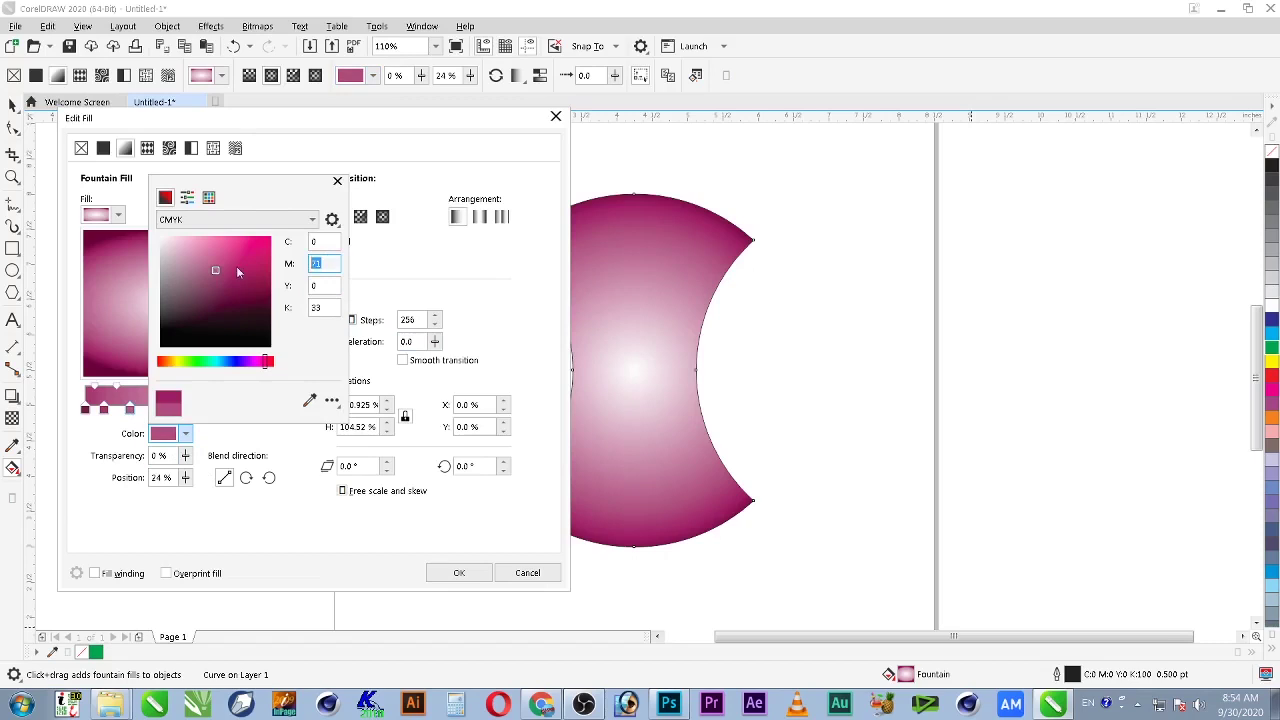
type("40")
key("Tab")
key("Tab")
type("0")
key("Tab")
double_click(323, 308)
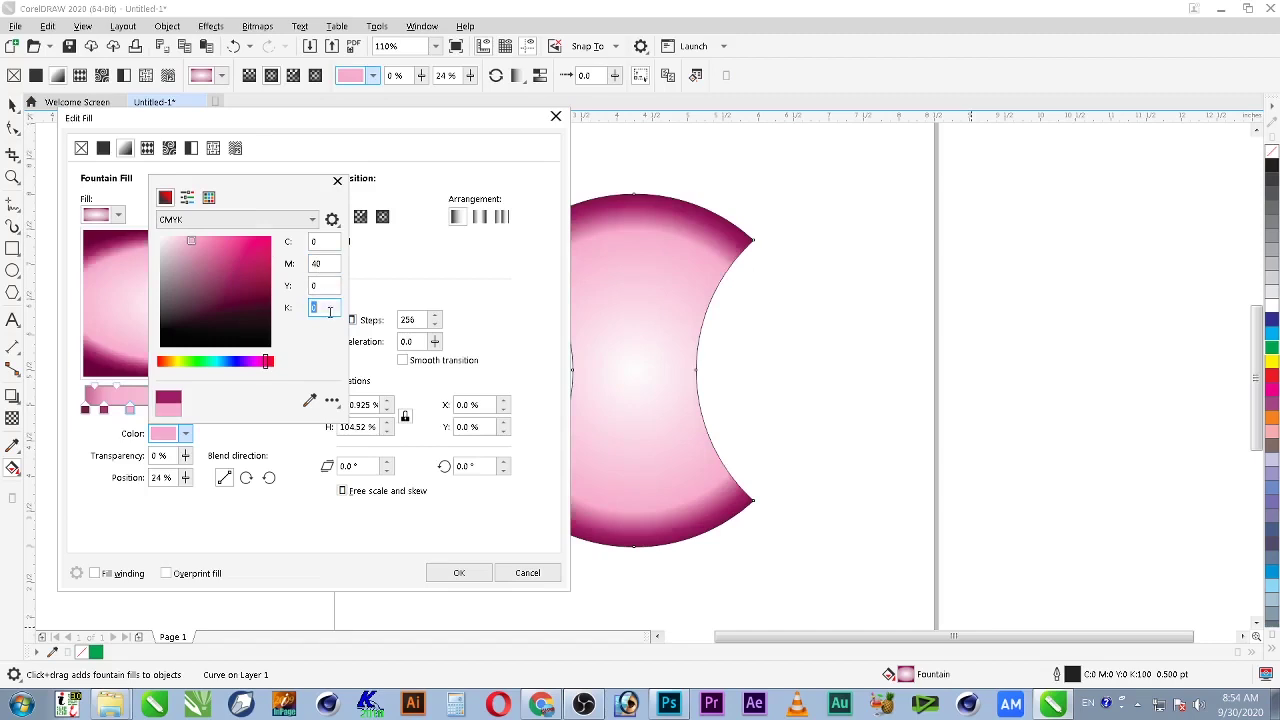
left_click(390, 290)
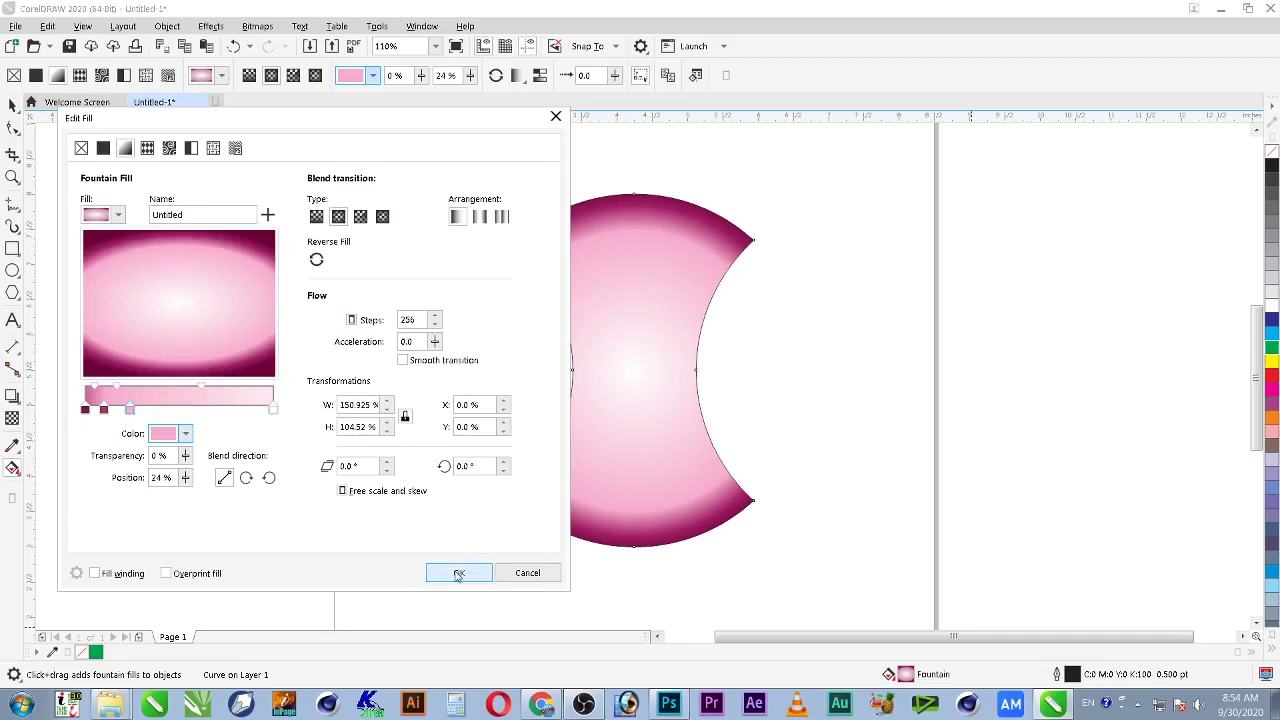
Step: Recolour the 10% stop to a muted pink, C 0, M 60, Y 0, K 20
left_click(103, 410)
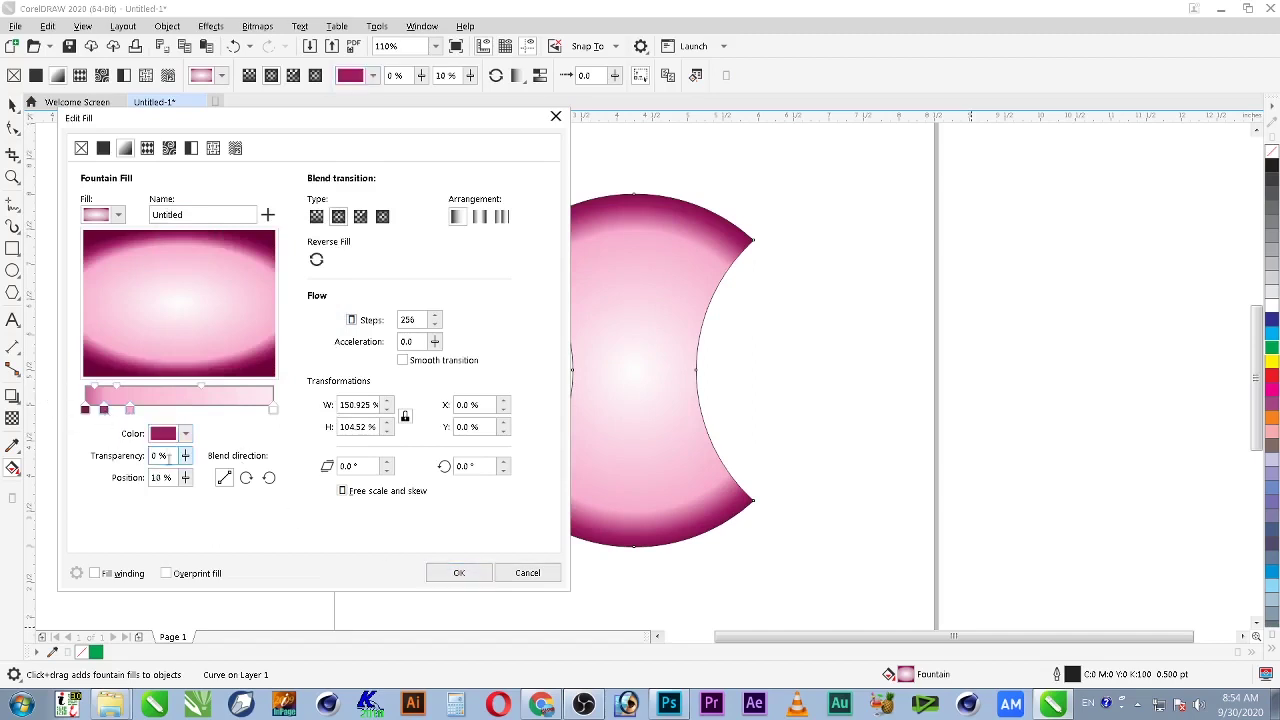
left_click(170, 433)
double_click(325, 262)
type("60")
key("Tab")
key("Tab")
type("20")
key("Return")
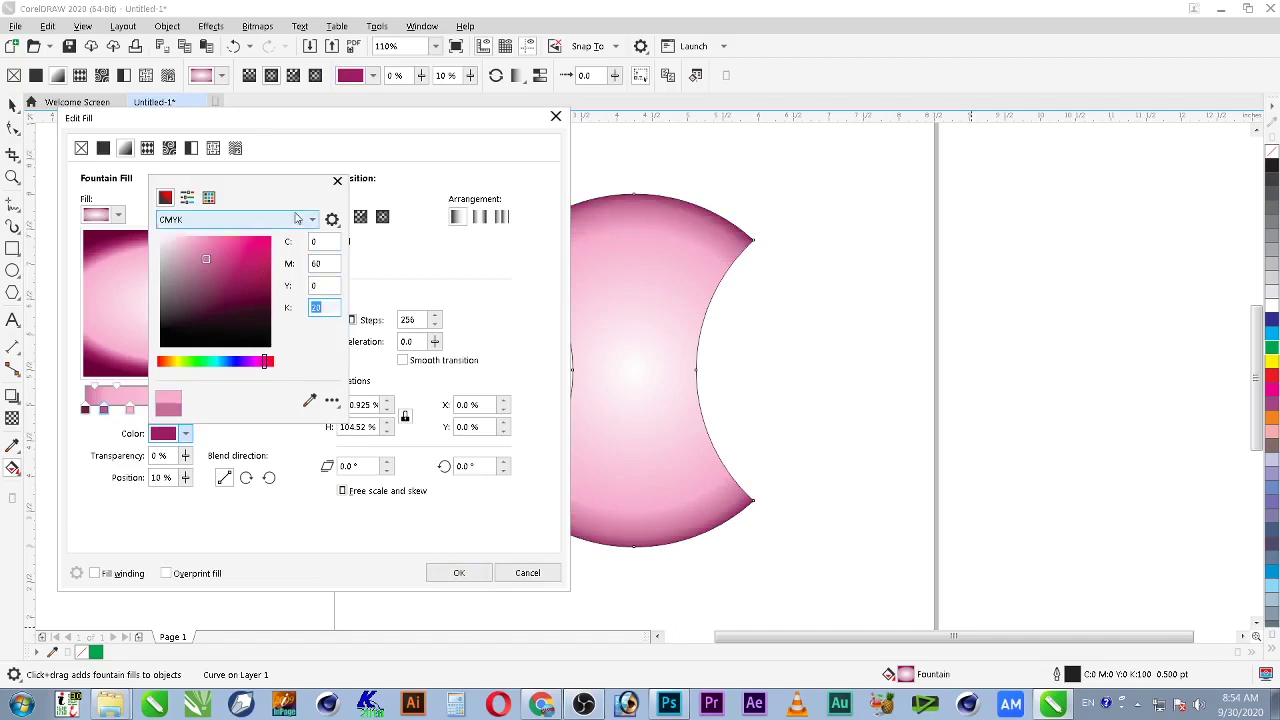
left_click(385, 292)
Step: Reposition the two intermediate stops at 17% and 34% and apply the fountain fill to the shape
left_click(135, 410)
mouse_move(135, 410)
left_mouse_down()
mouse_move(148, 410)
mouse_move(118, 411)
left_mouse_up()
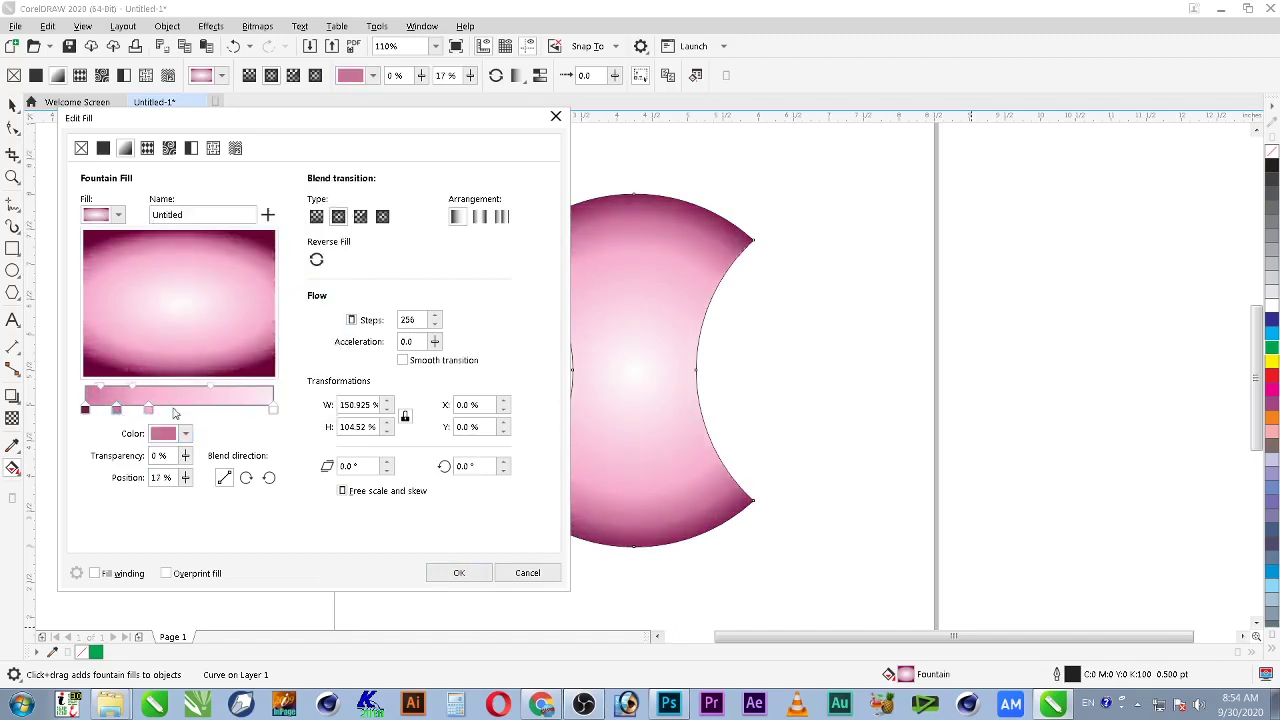
left_click(465, 582)
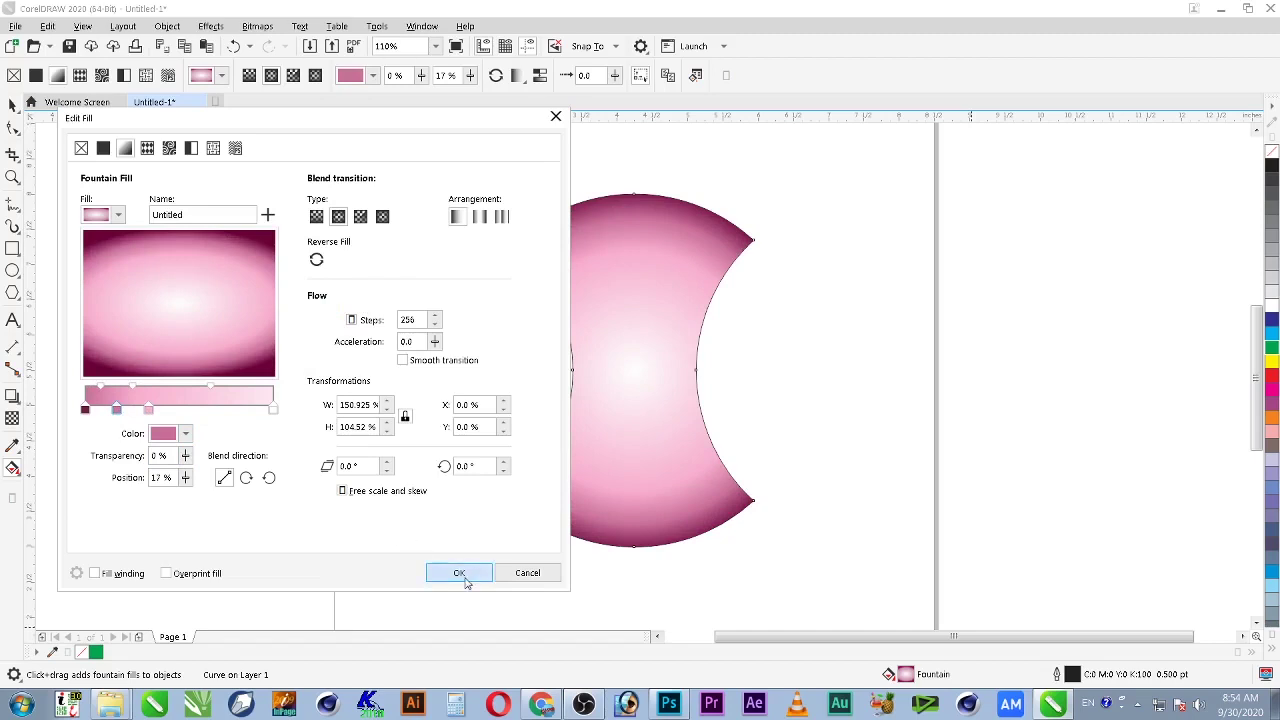
left_click(86, 416)
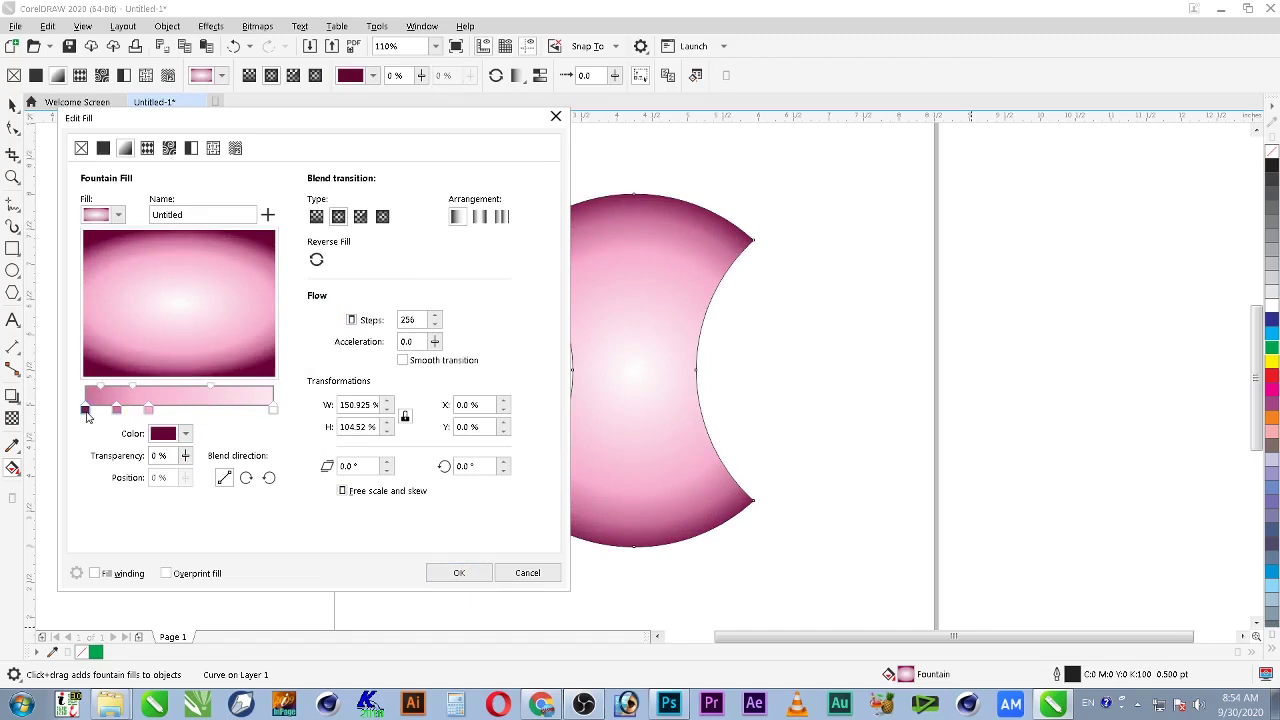
left_click(118, 410)
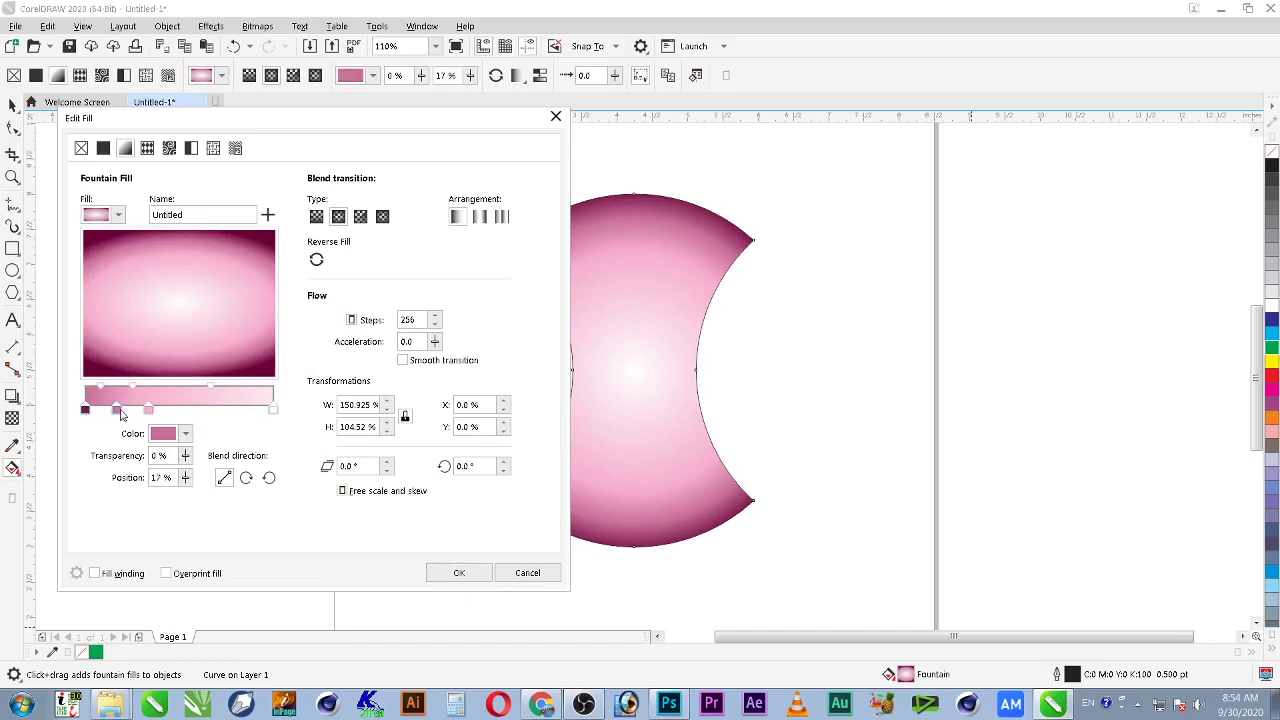
left_click(87, 411)
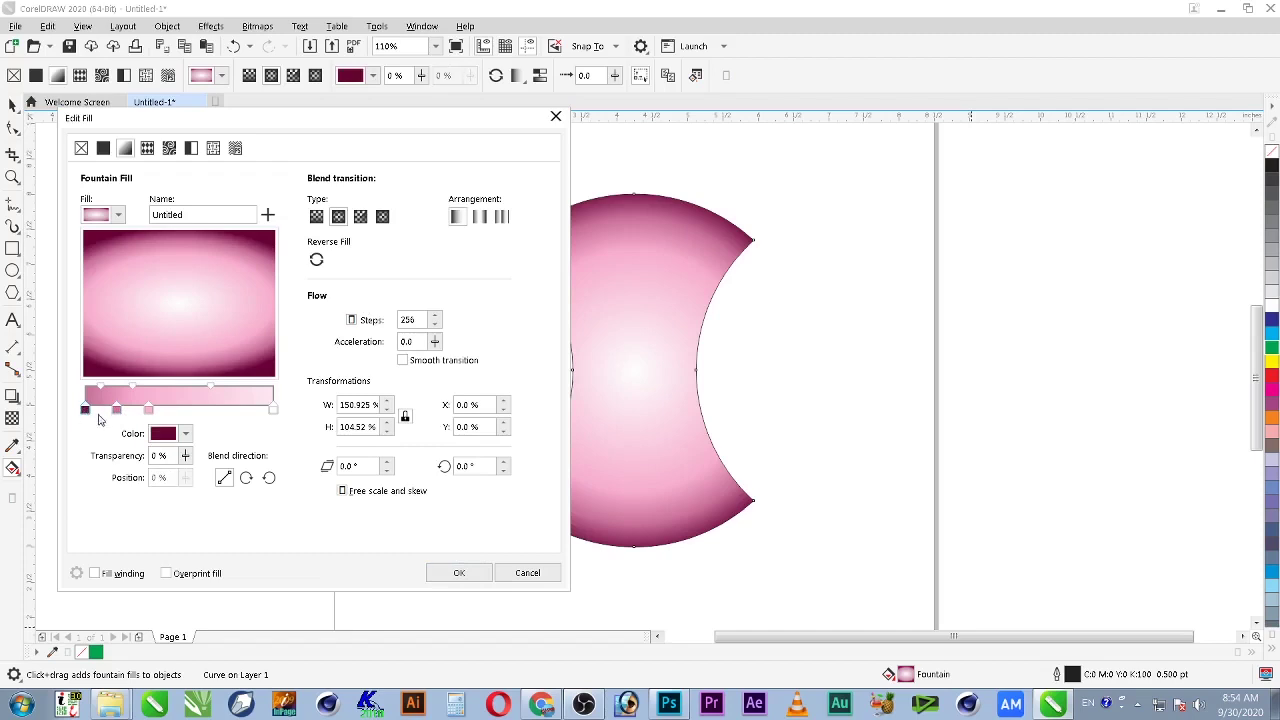
left_click(117, 409)
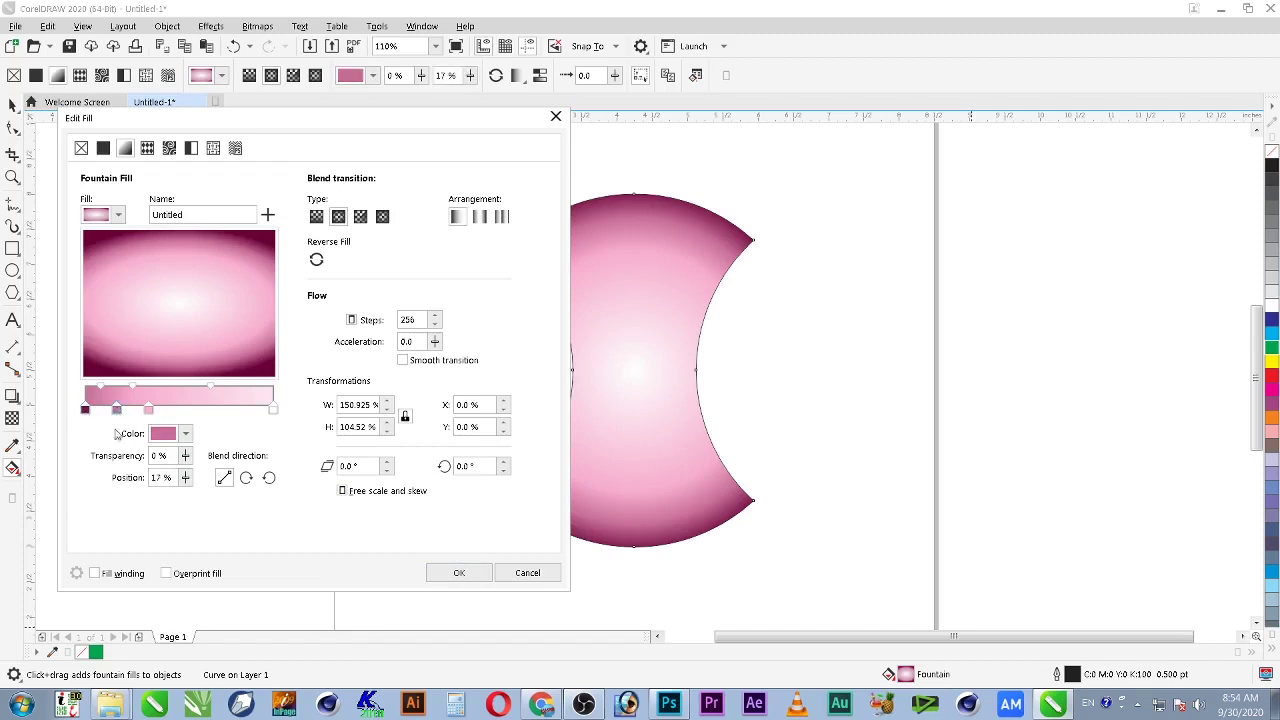
double_click(147, 404)
left_click(162, 479)
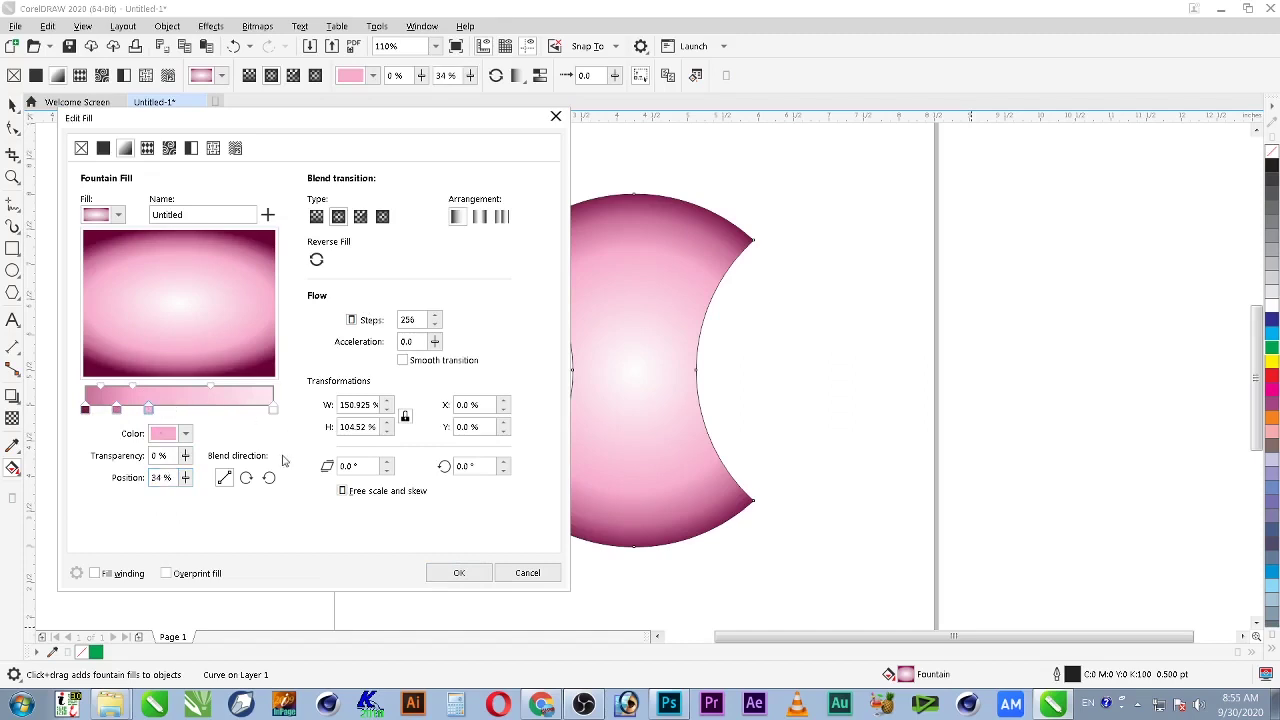
left_click(459, 576)
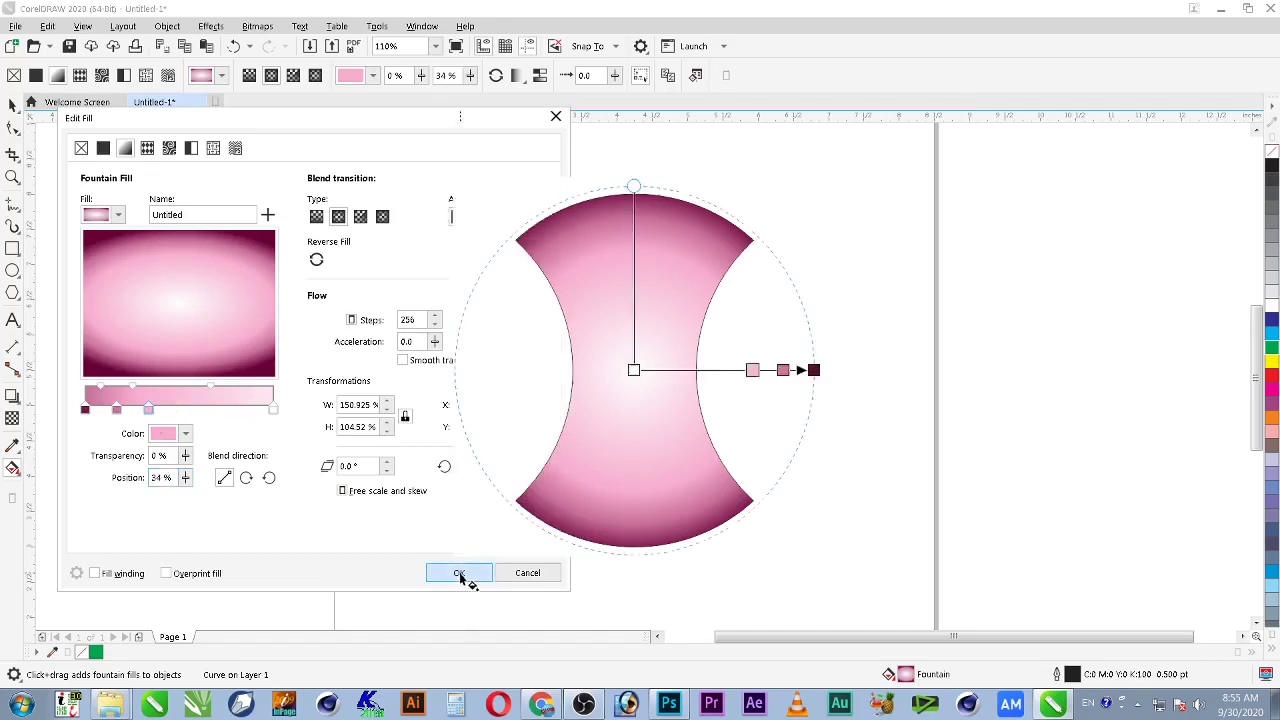
Step: Return to the Pick tool with the tile shape selected and fit the whole page in view
key("space")
left_click(688, 363)
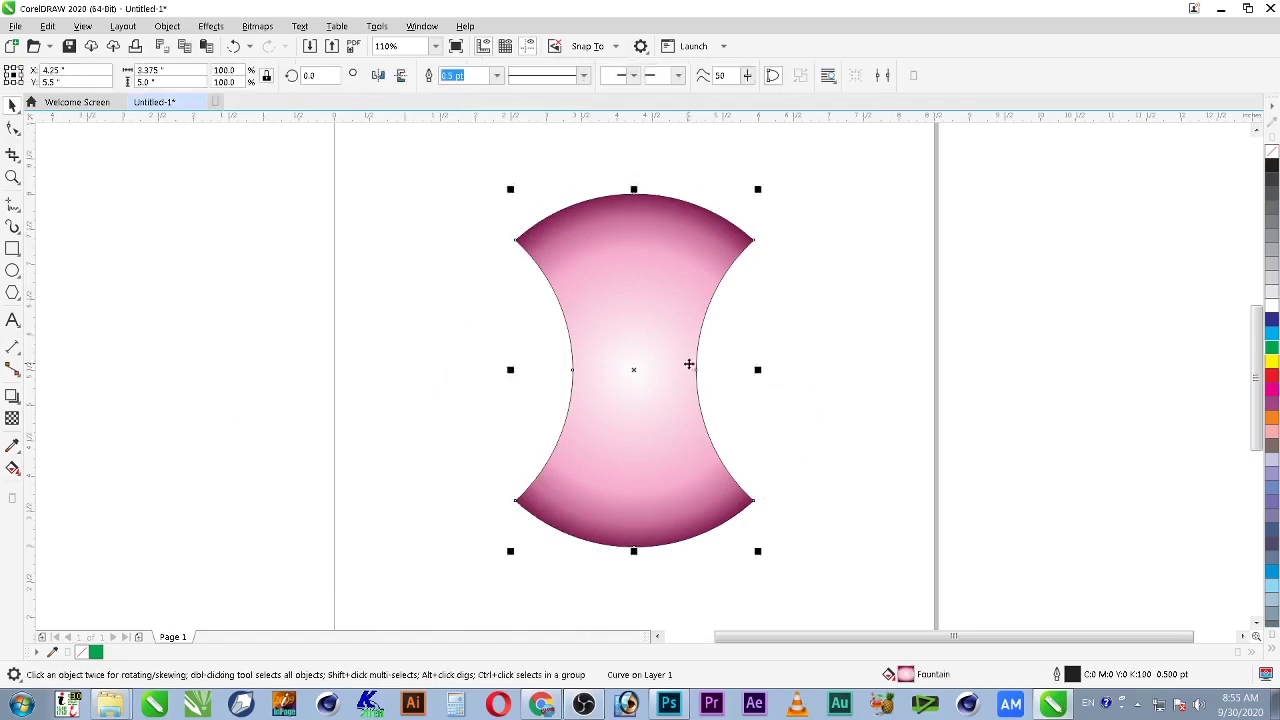
key("shift+F4")
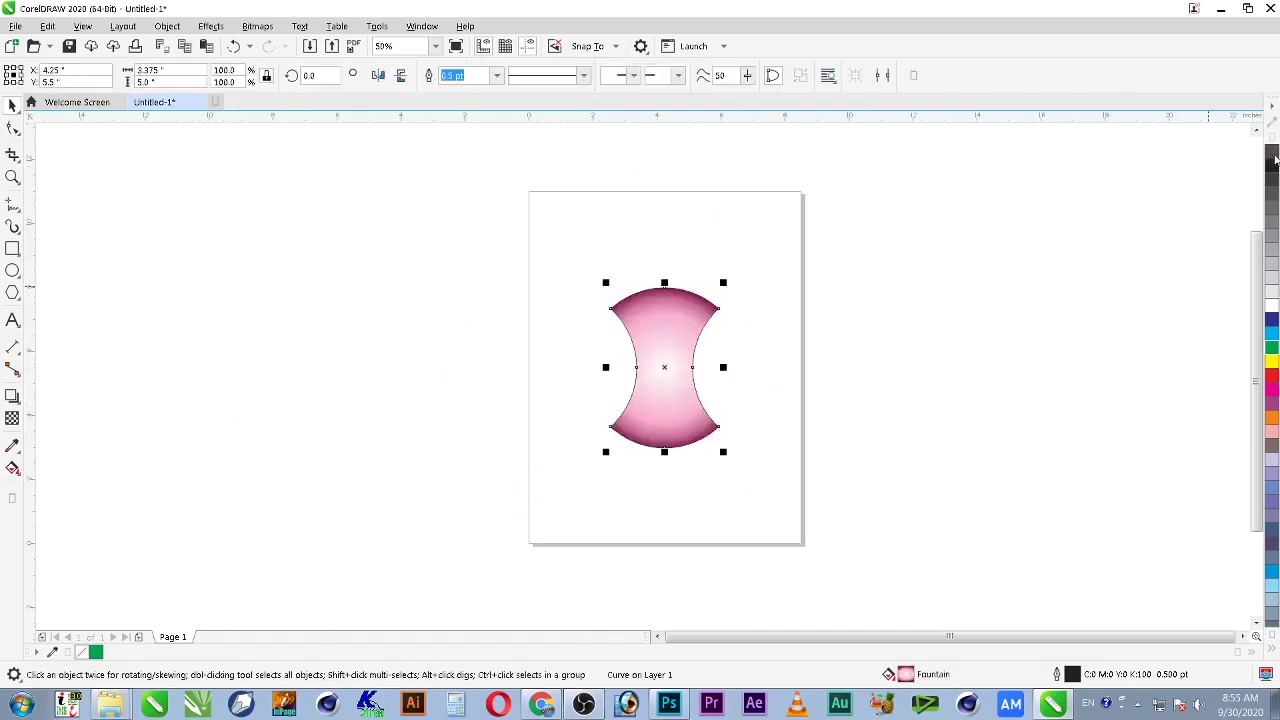
Step: Remove the outline from the gradient-filled tile shape
right_click(1271, 151)
key("z")
left_click_drag(473, 243, 818, 461)
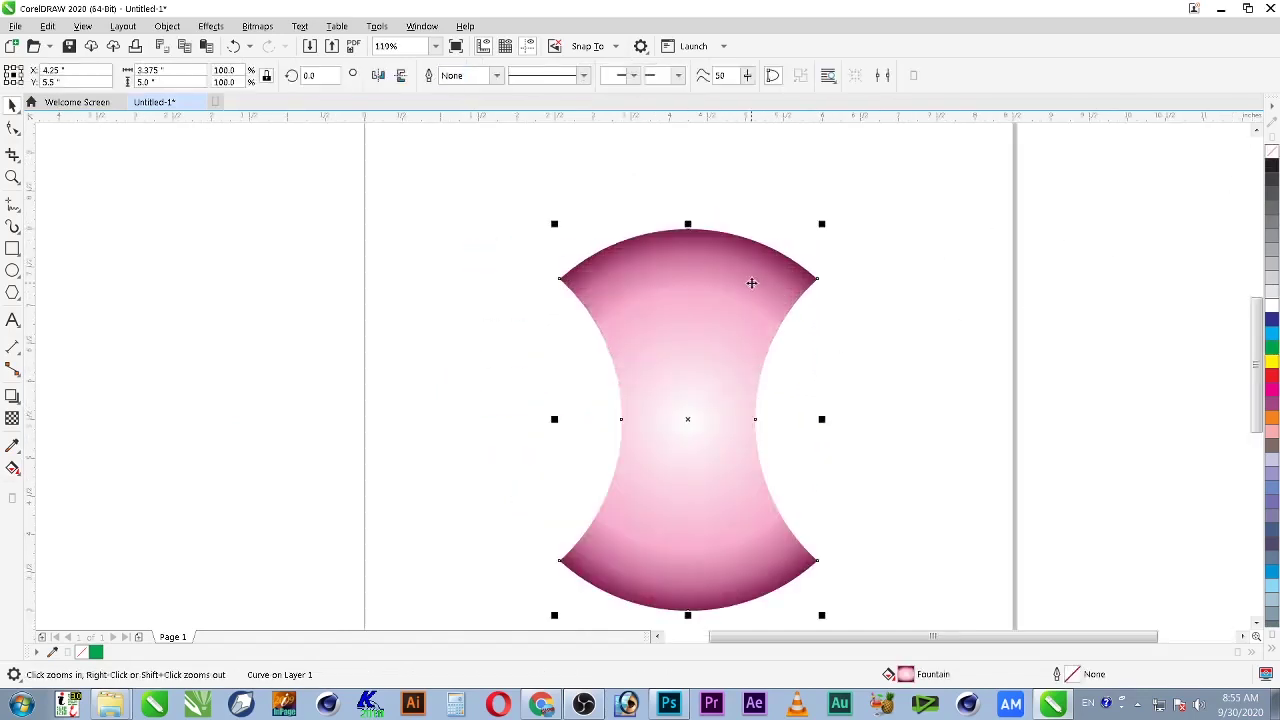
Step: Make a copy of the tile rotated to 270° and snap its left end into the original's right concave edge
key("space")
left_click(751, 280)
left_click_drag(823, 218, 848, 540)
left_click(563, 400)
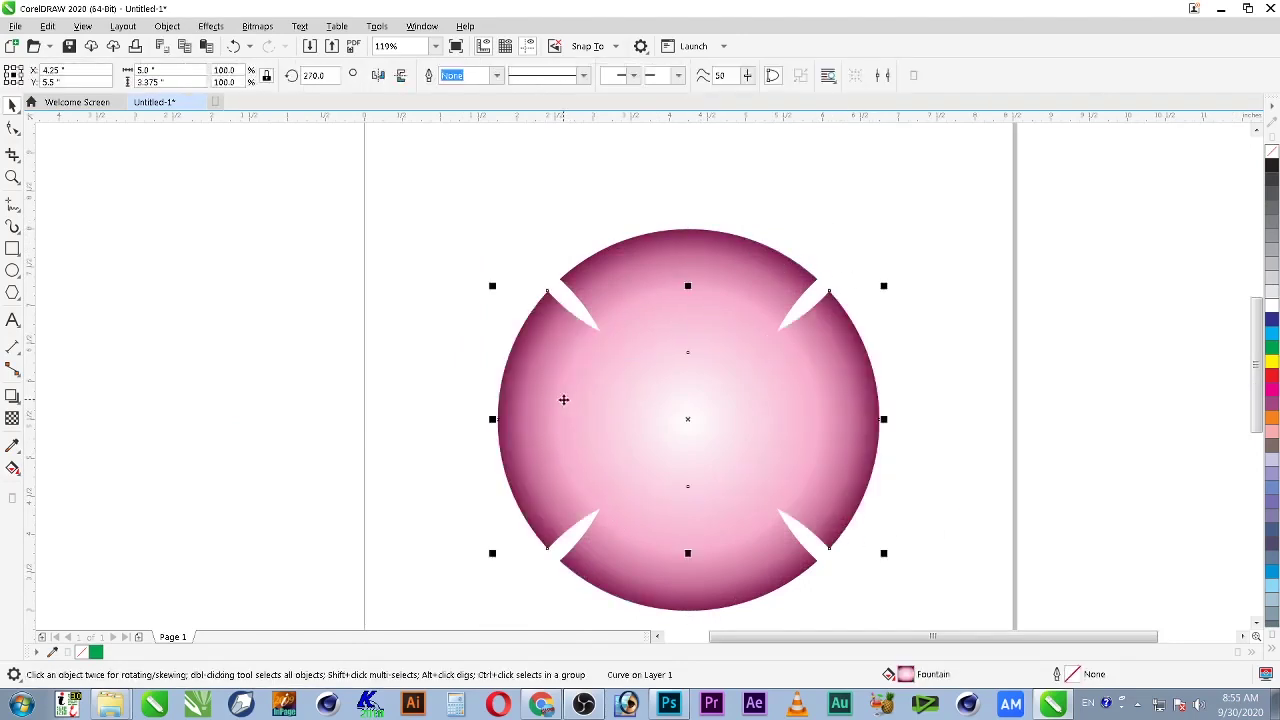
left_click_drag(500, 417, 757, 422)
scroll(840, 458, "down", 2)
key("z")
left_click_drag(591, 289, 1157, 594)
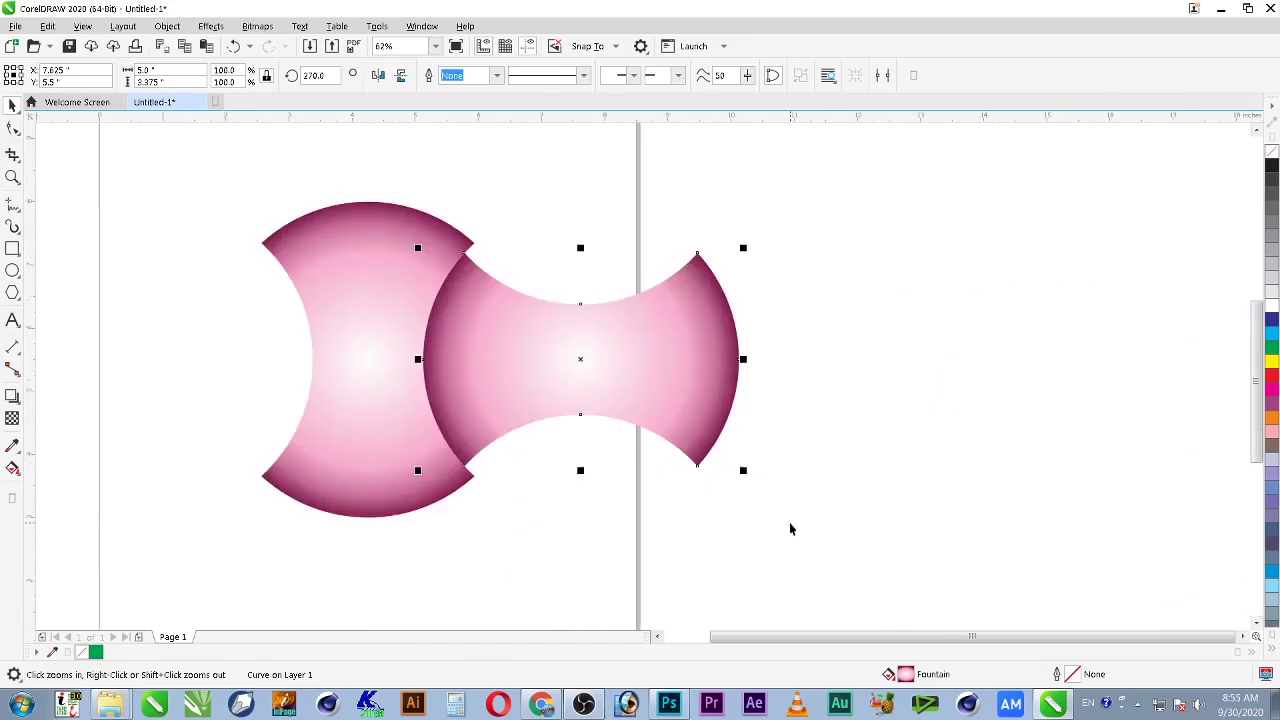
Step: Place a copy of the upright tile above the horizontal tile, seated in its upper concave edge
key("space")
left_click(366, 519)
left_click_drag(361, 517, 576, 312)
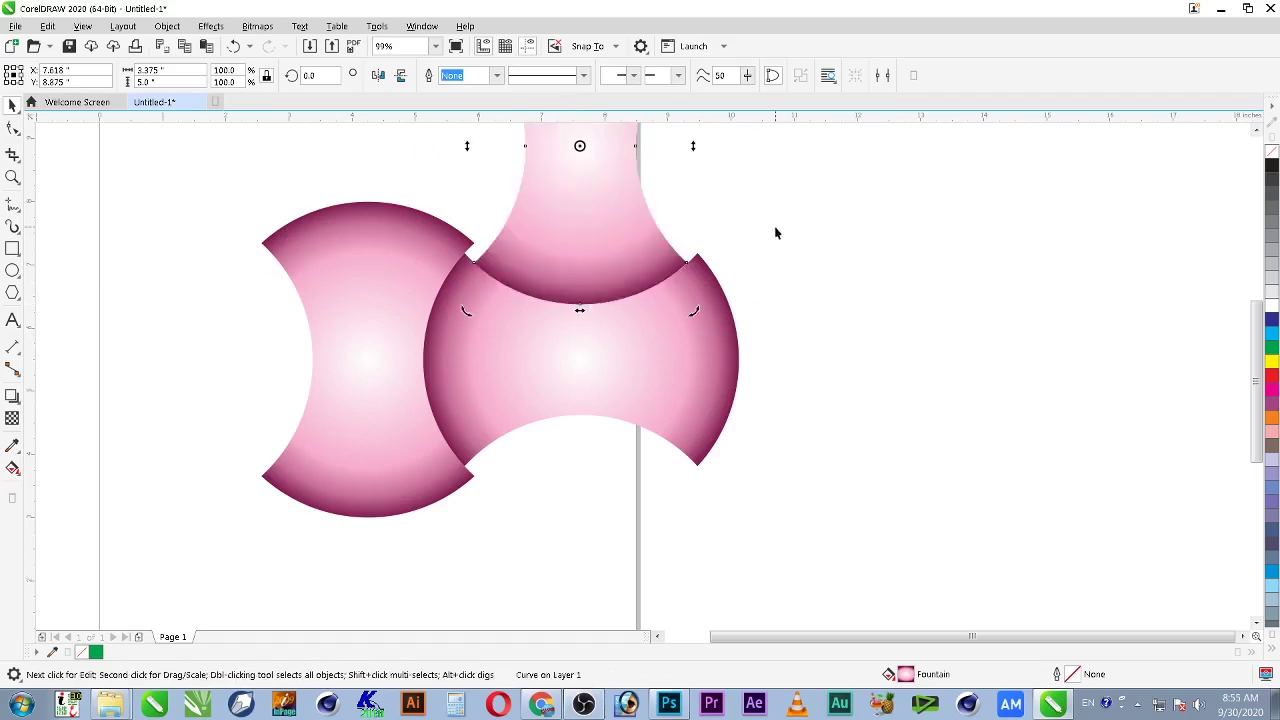
Step: Align the upper tile exactly by snapping its bottom node to the centre node of the horizontal tile's concave edge
key("F2")
left_click_drag(774, 228, 448, 303)
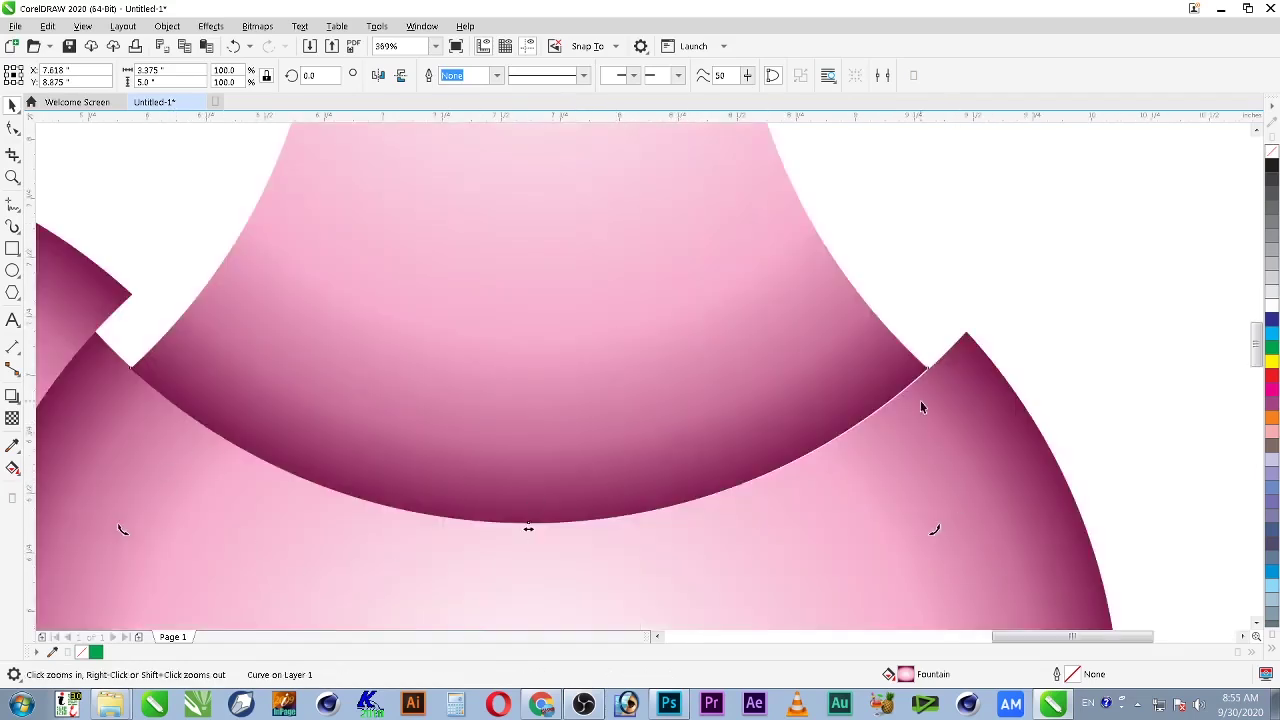
left_click_drag(991, 344, 802, 448)
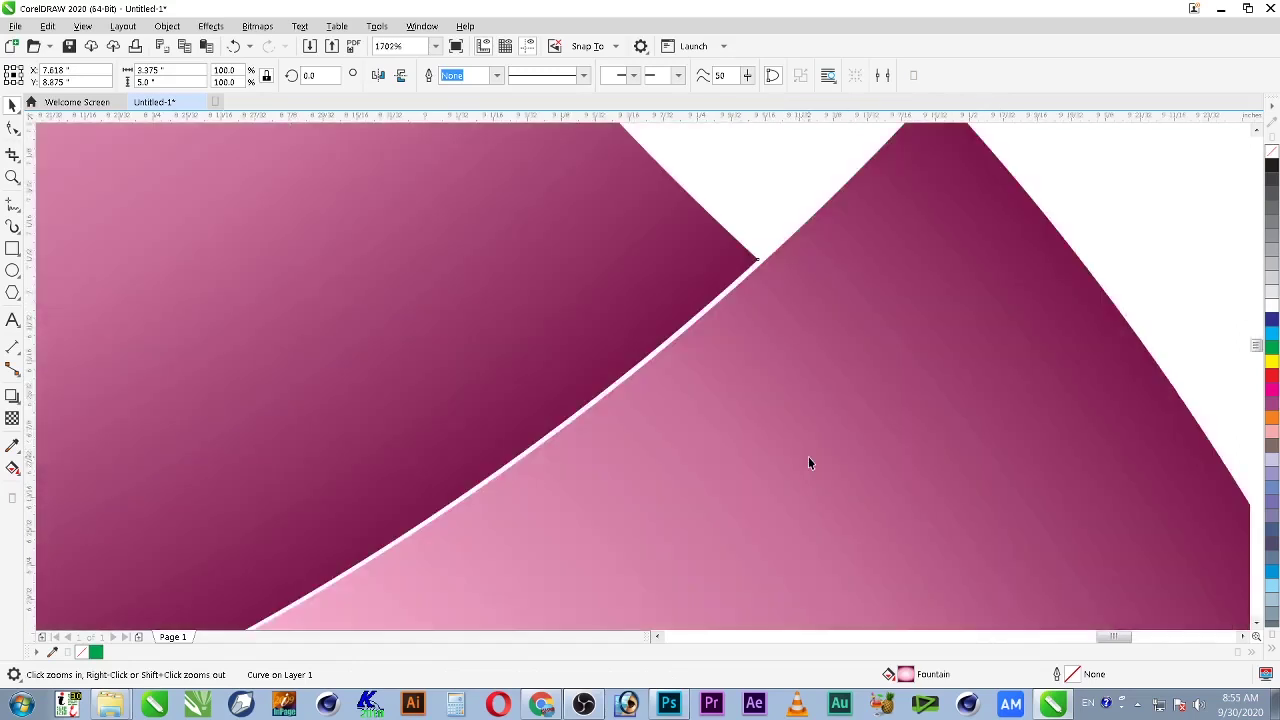
scroll(808, 456, "down", 3)
left_click_drag(474, 514, 676, 552)
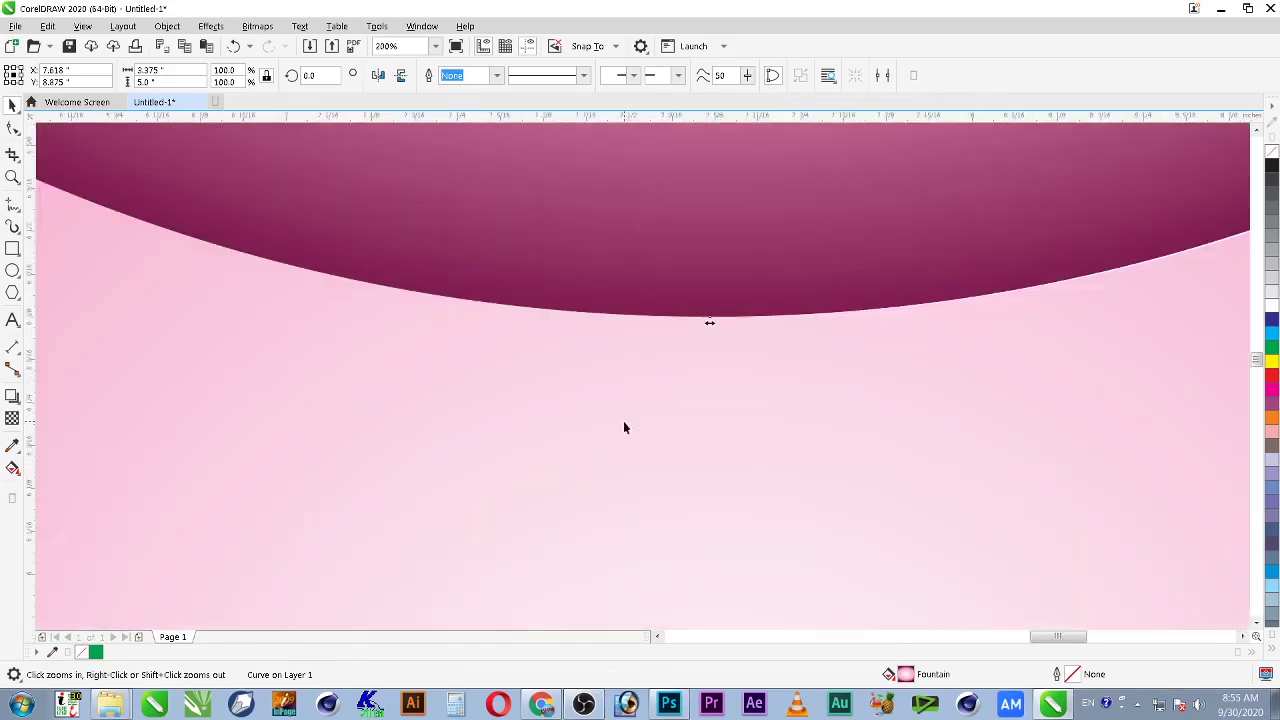
left_click_drag(710, 318, 718, 322)
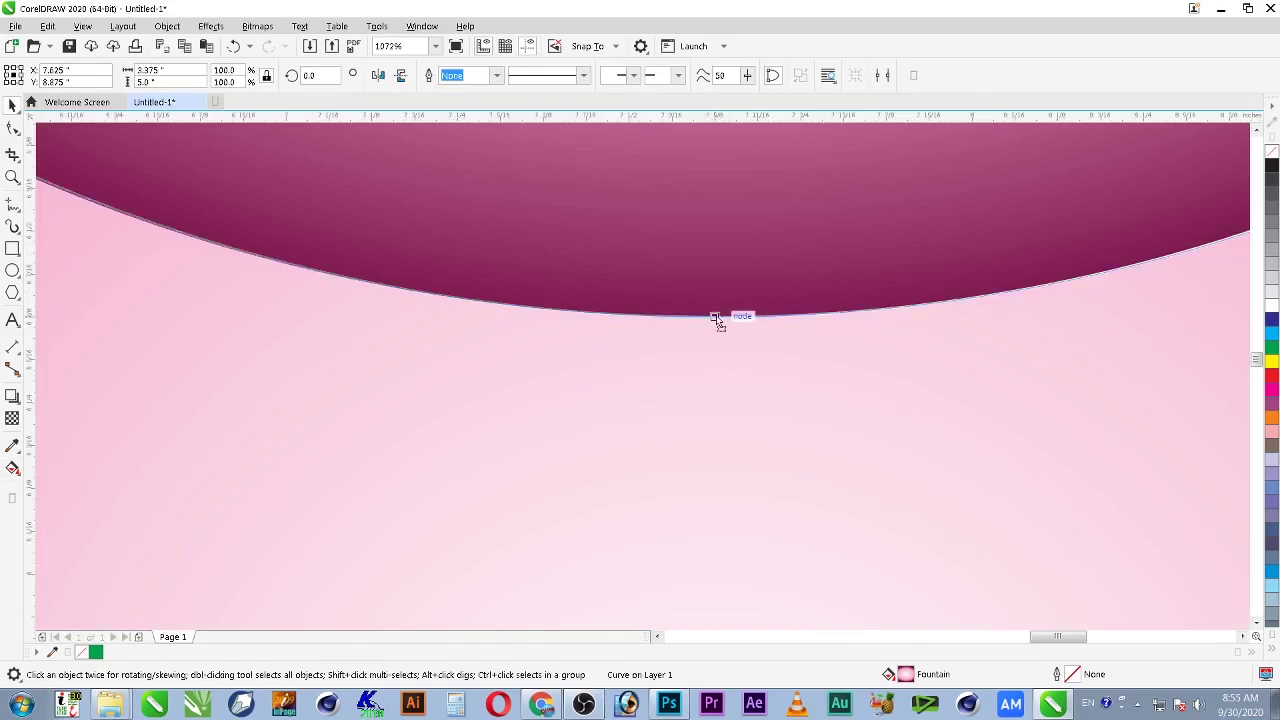
scroll(760, 363, "down", 4)
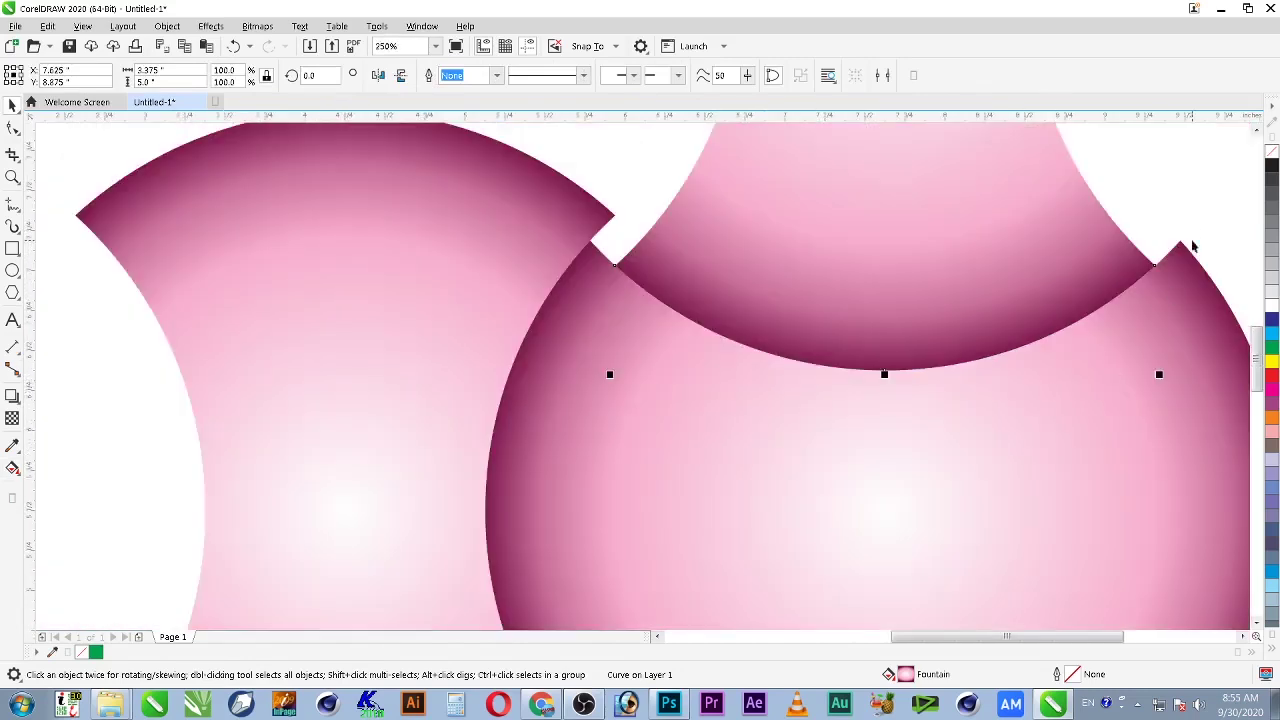
scroll(1100, 310, "up", 1)
scroll(1006, 403, "down", 5)
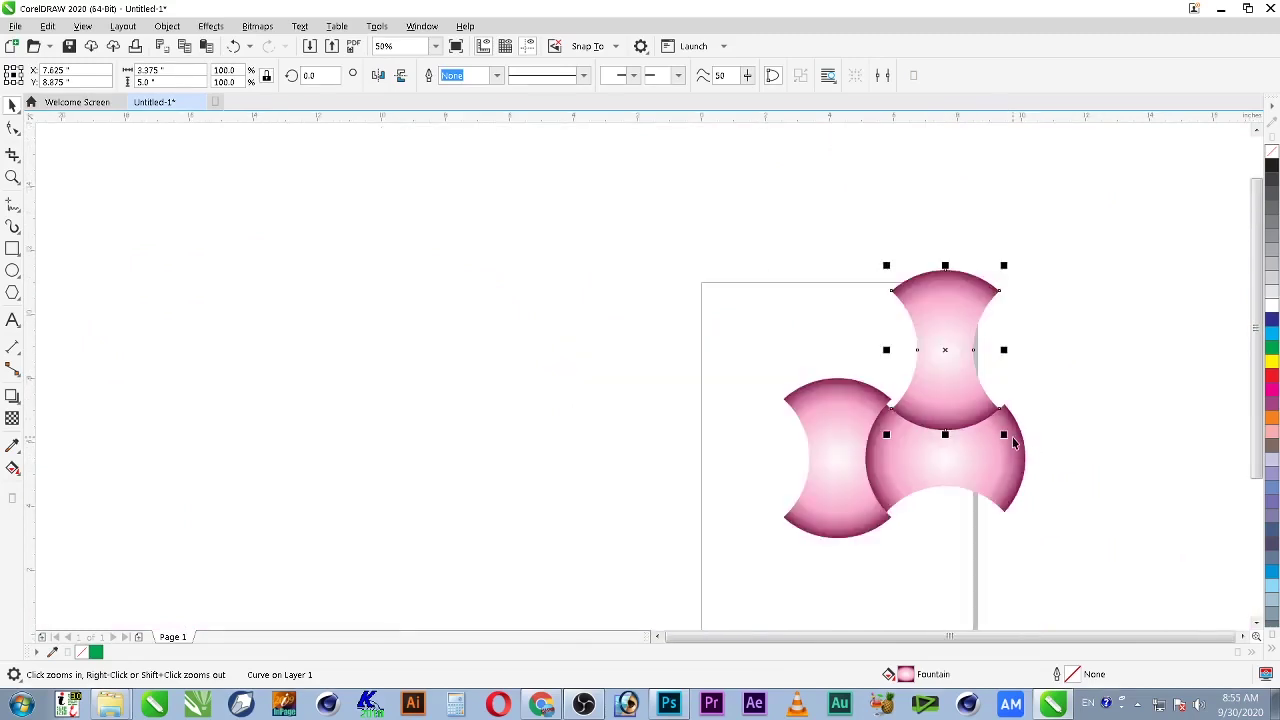
Step: Copy the horizontal tile up and to the left so its lower concave edge fits over the left upright tile
scroll(1050, 560, "up", 2)
left_click(845, 459)
key("z")
left_click_drag(436, 182, 1140, 543)
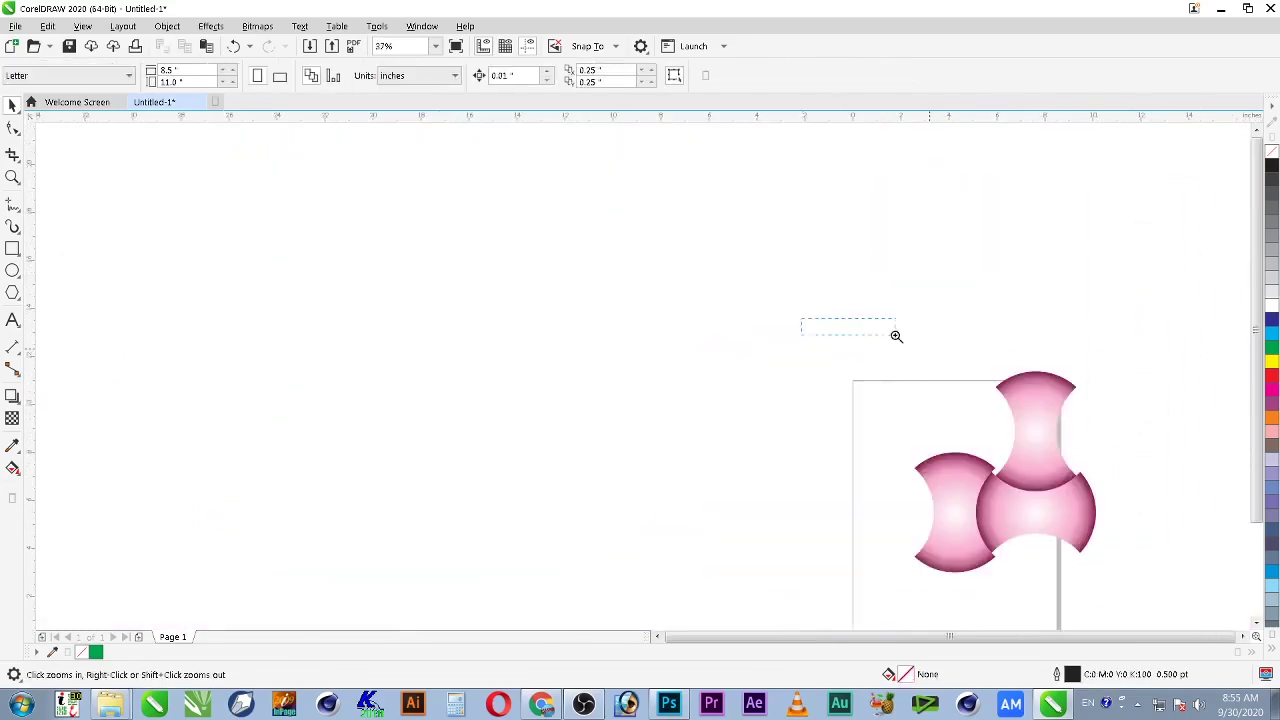
left_click_drag(896, 336, 1023, 543)
left_click(922, 474)
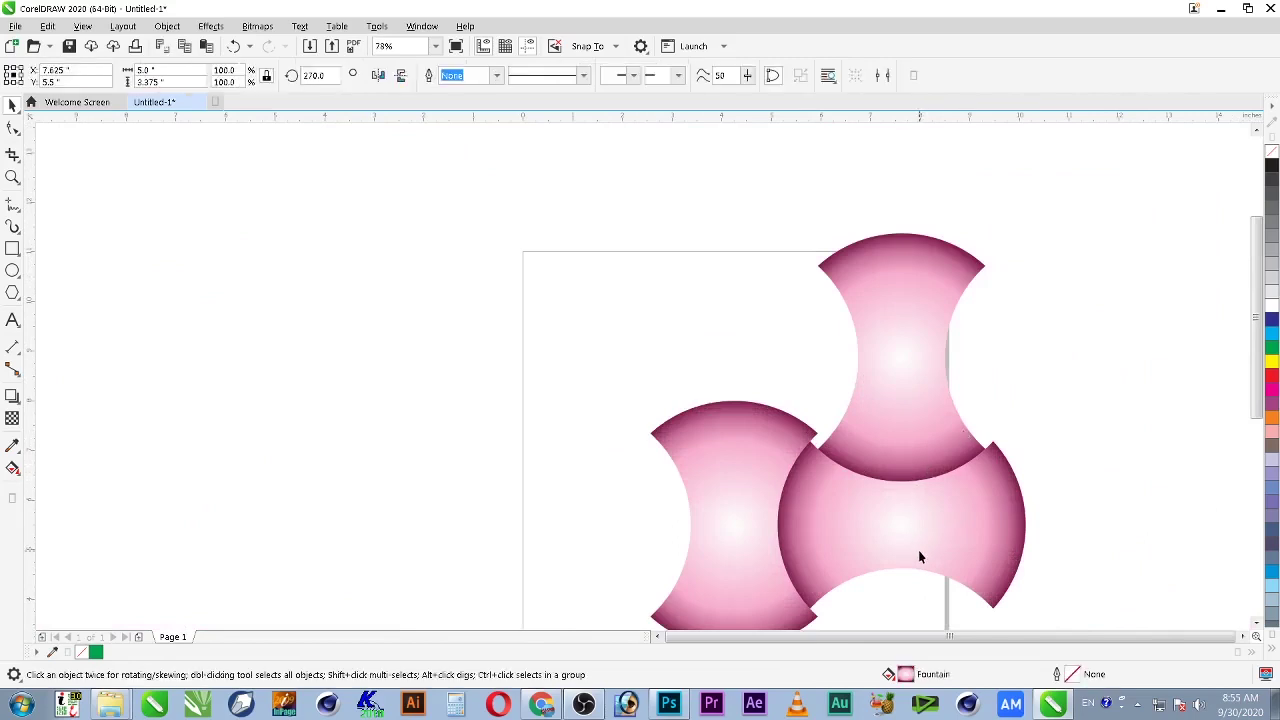
left_click_drag(899, 567, 733, 399)
left_click(791, 193)
Step: Copy the upper-right upright tile straight down into the lower concave edge of the horizontal tile
scroll(601, 309, "down", 2)
key("z")
left_click_drag(629, 194, 994, 500)
key("space")
left_click(686, 251)
left_click_drag(704, 192, 707, 468)
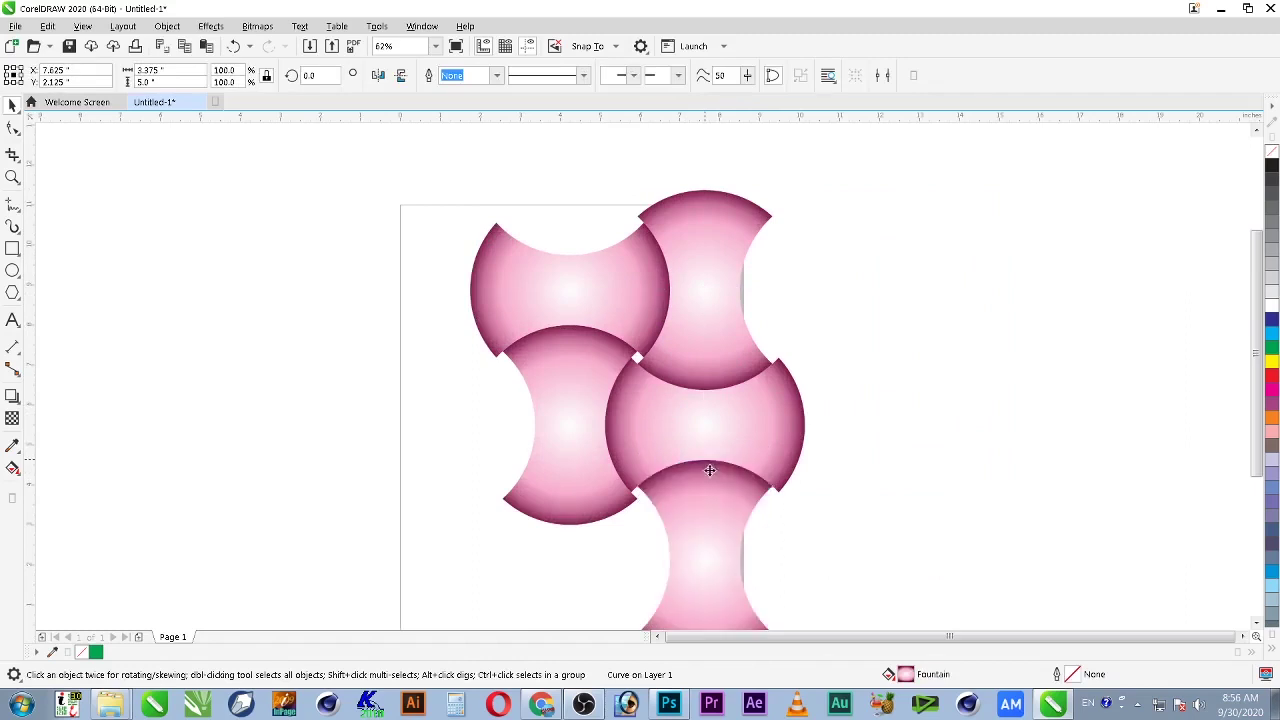
left_click(900, 445)
Step: Copy the horizontal tile down and to the left so its upper concave edge fits under the left upright tile
scroll(900, 447, "down", 3)
key("z")
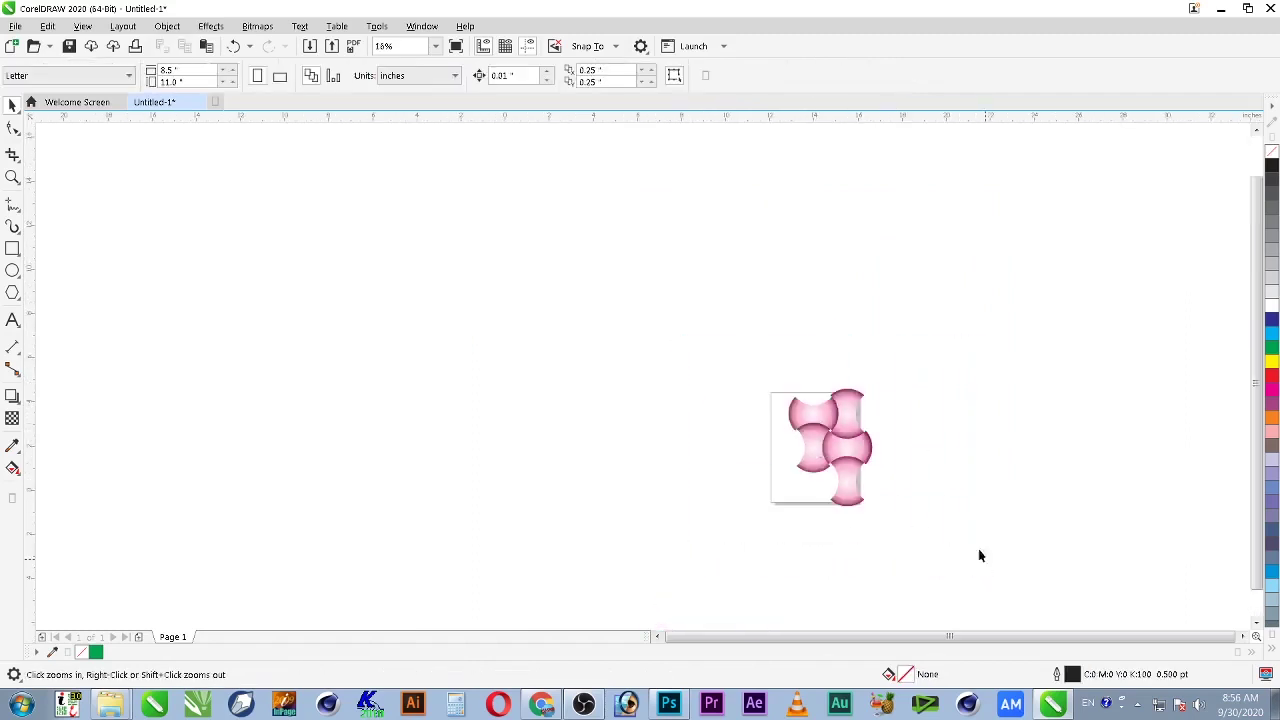
scroll(980, 545, "up", 2)
key("space")
left_click(676, 382)
left_click_drag(675, 350, 606, 440)
Step: Select all six tiles and place a copy interlocked with their right side
left_click(780, 226)
left_click_drag(780, 226, 465, 533)
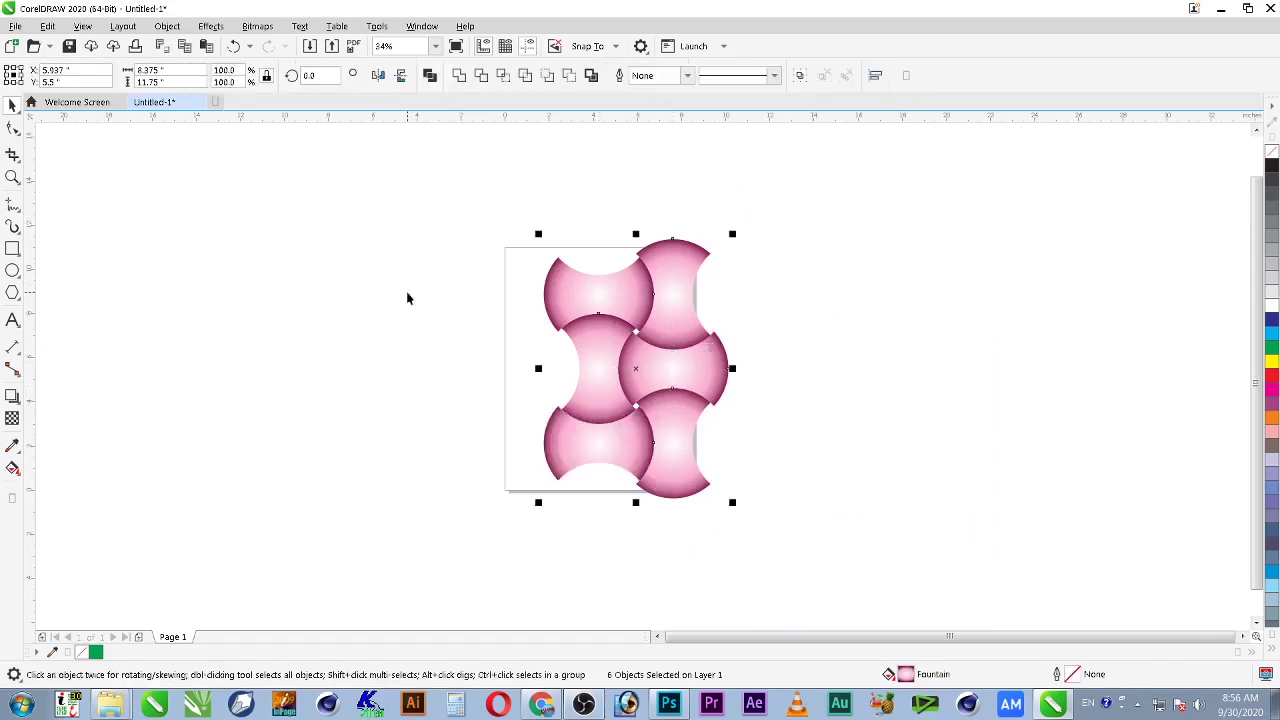
scroll(760, 322, "up", 2)
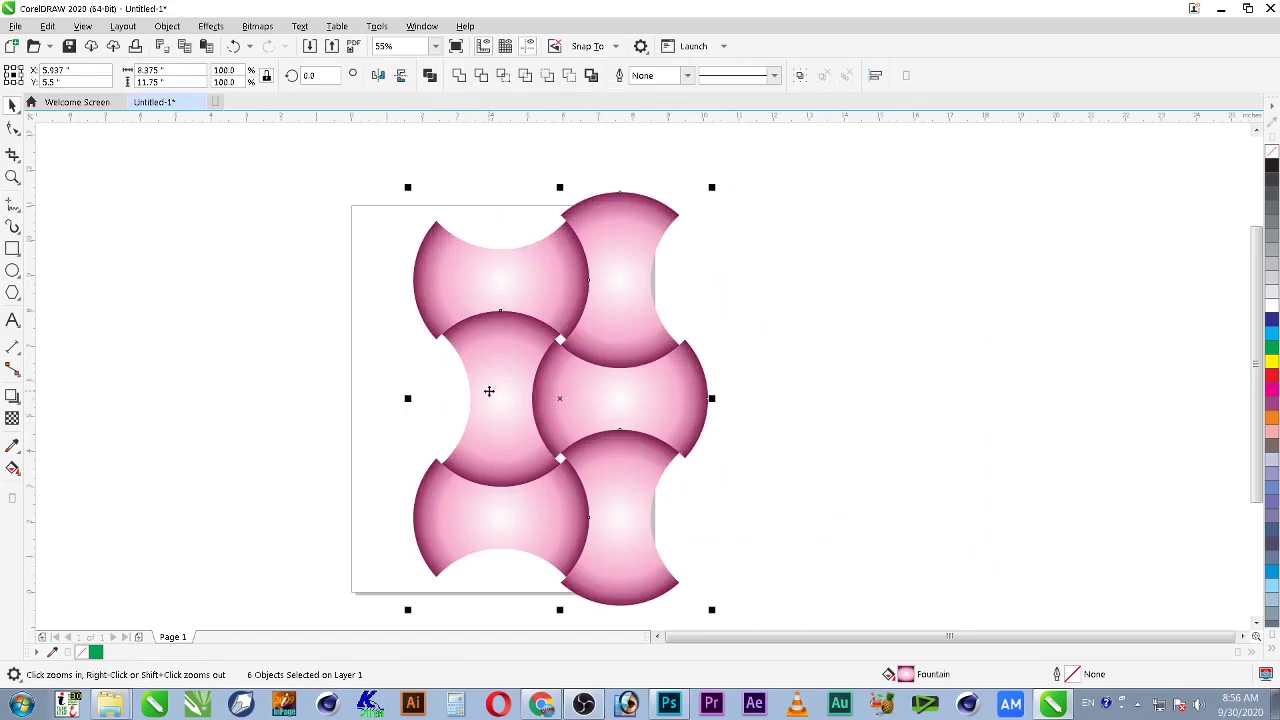
left_click_drag(470, 399, 705, 400)
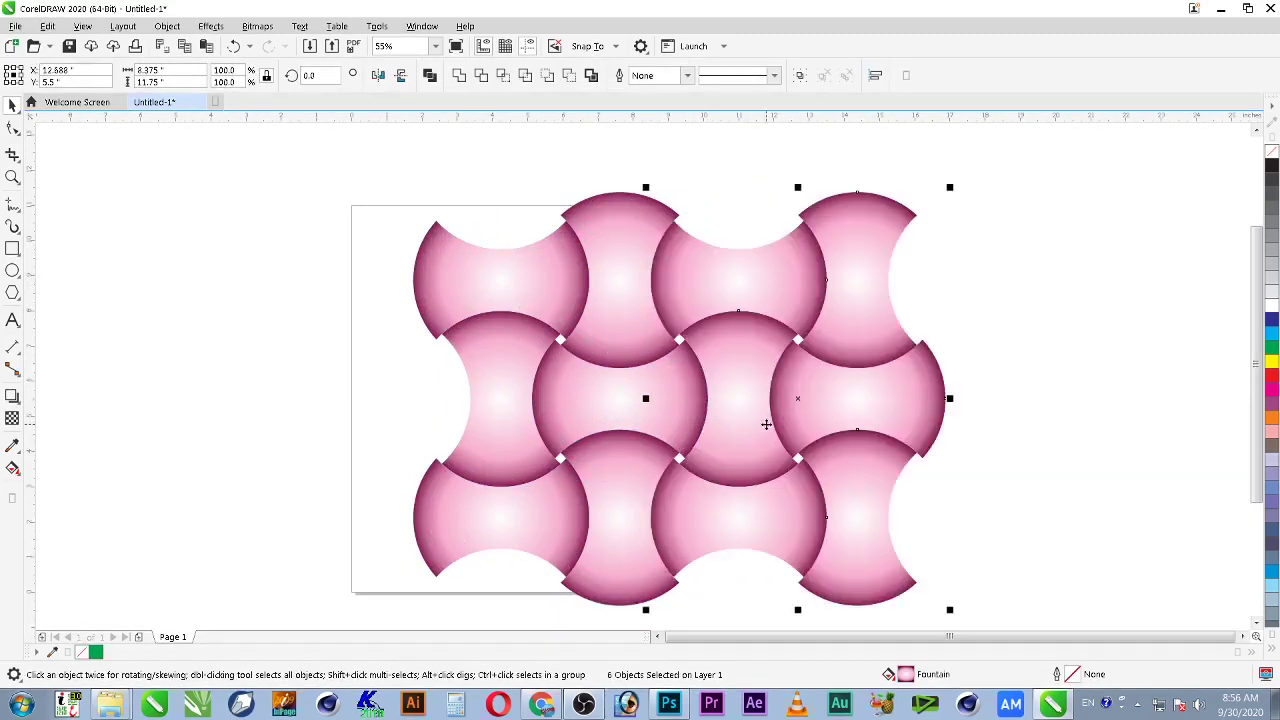
scroll(766, 531, "down", 5)
left_click_drag(566, 409, 971, 614)
left_click_drag(202, 235, 886, 636)
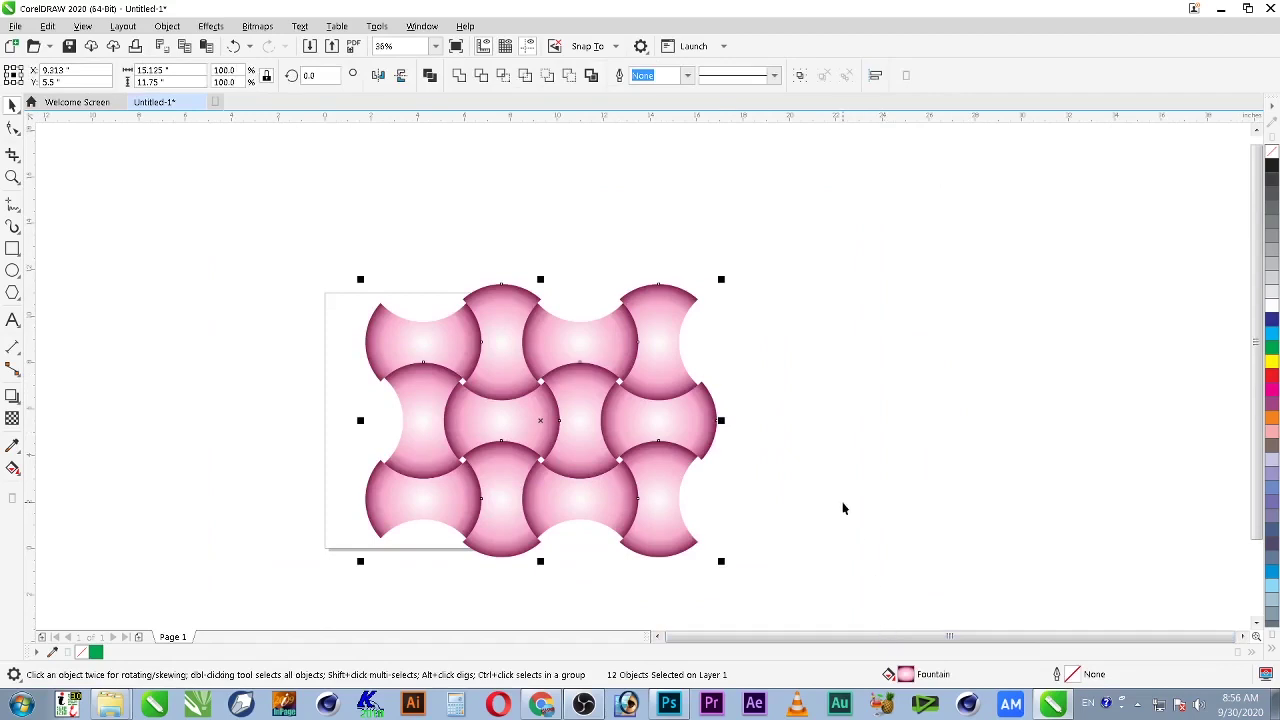
key("ctrl+z")
key("ctrl+shift+z")
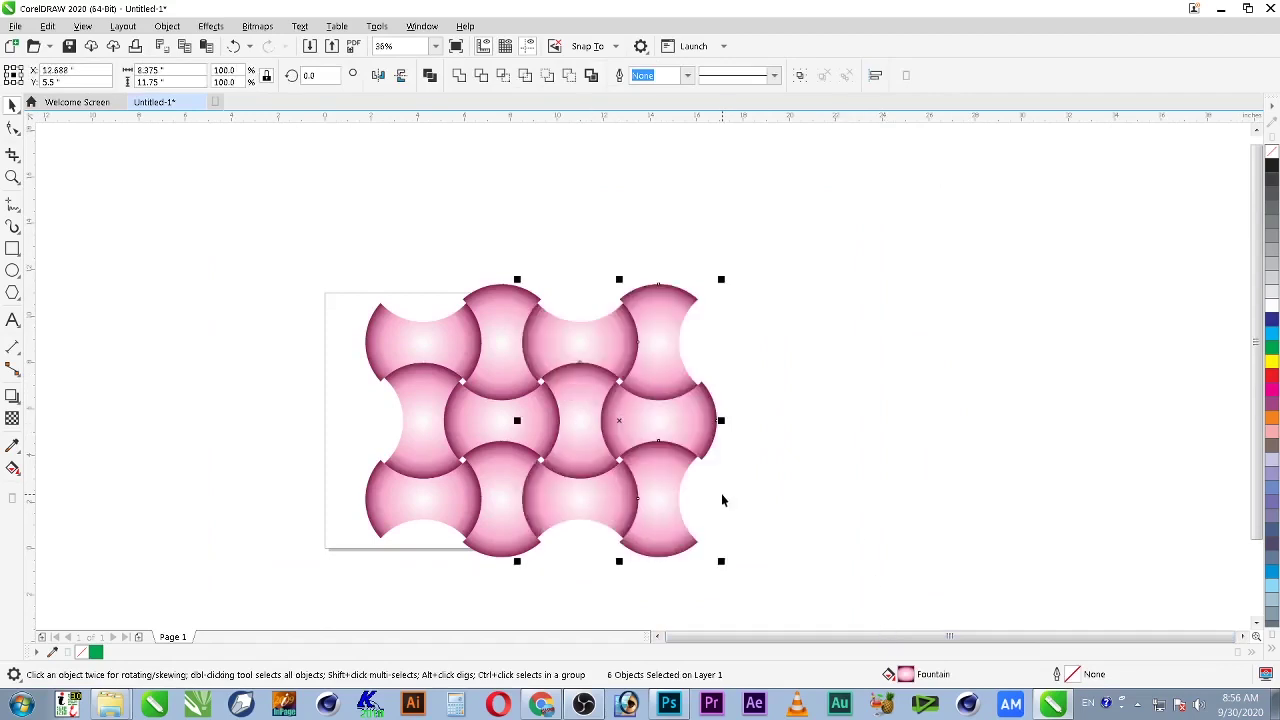
Step: Repeat the six-tile duplication nine more times to extend the woven strip to the right
key("ctrl+r")
key("ctrl+r")
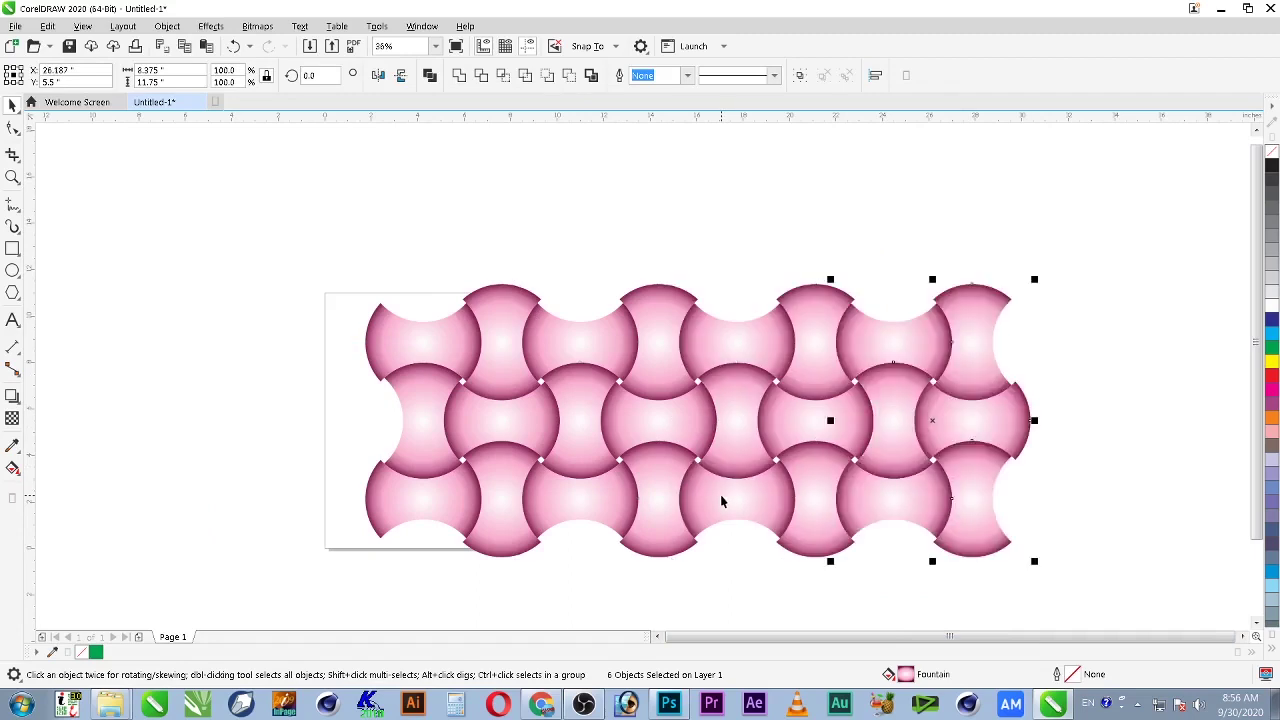
scroll(721, 501, "down", 2)
key("z")
left_click_drag(452, 323, 1206, 557)
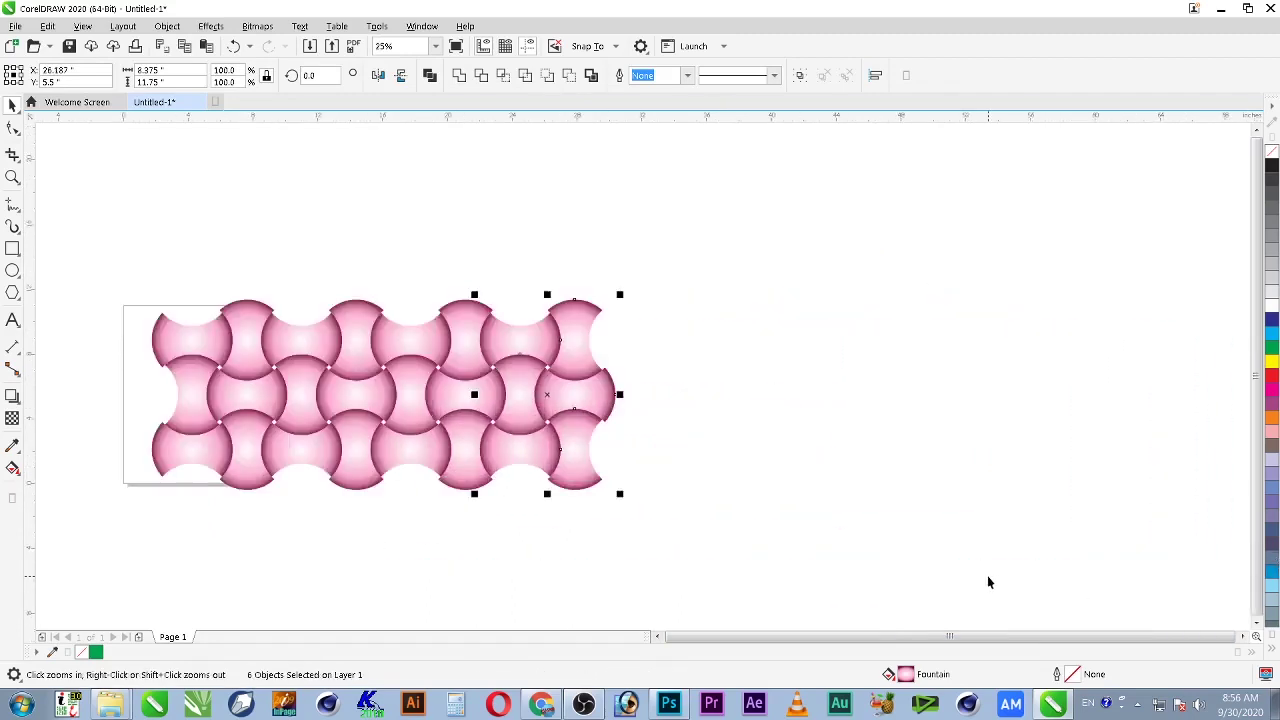
key("space")
key("ctrl+r")
key("ctrl+r")
key("ctrl+r")
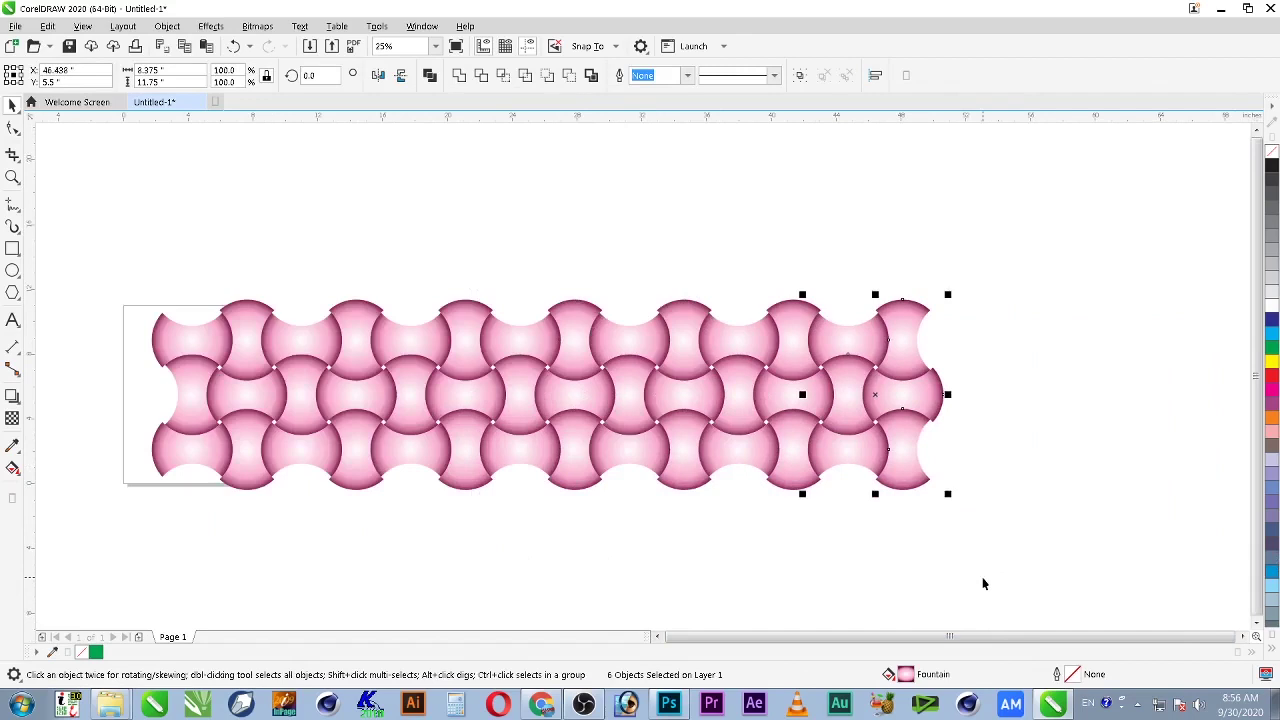
key("ctrl+r")
key("ctrl+r")
key("ctrl+r")
key("ctrl+r")
scroll(983, 585, "down", 2)
Step: Select every tile in the long strip and group them
key("z")
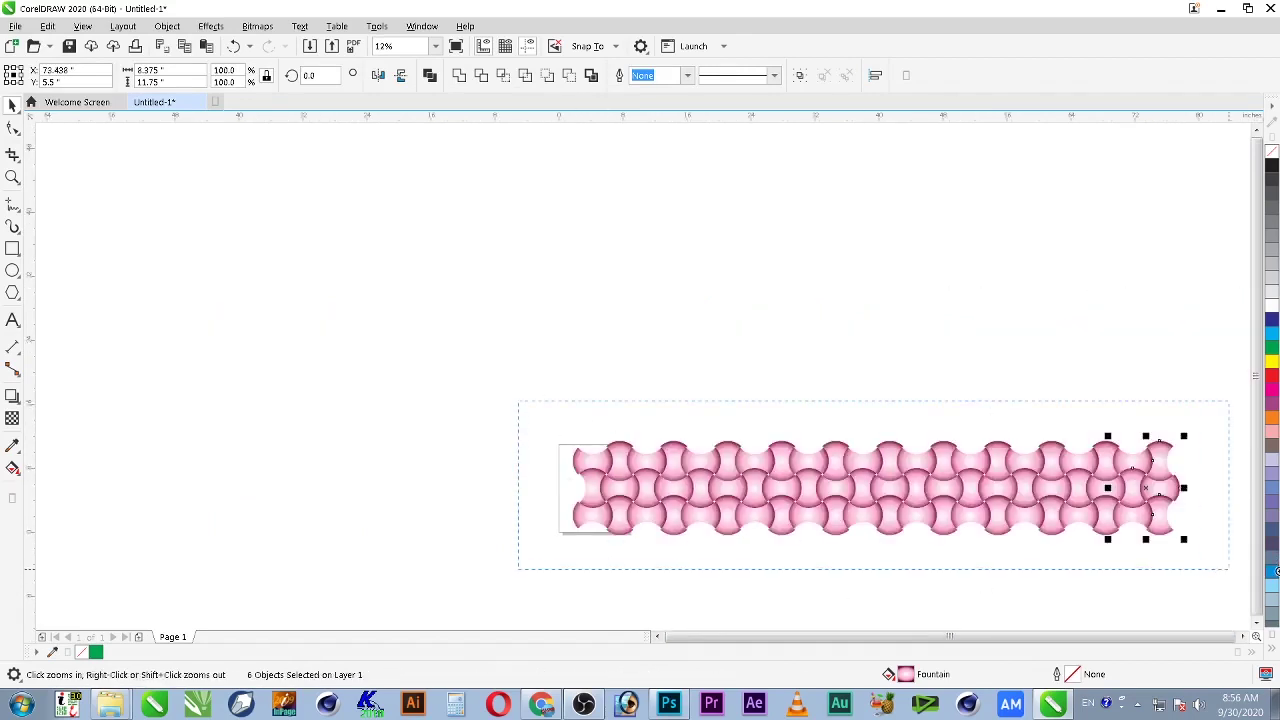
left_click(923, 480)
key("space")
left_click_drag(1030, 274, 71, 483)
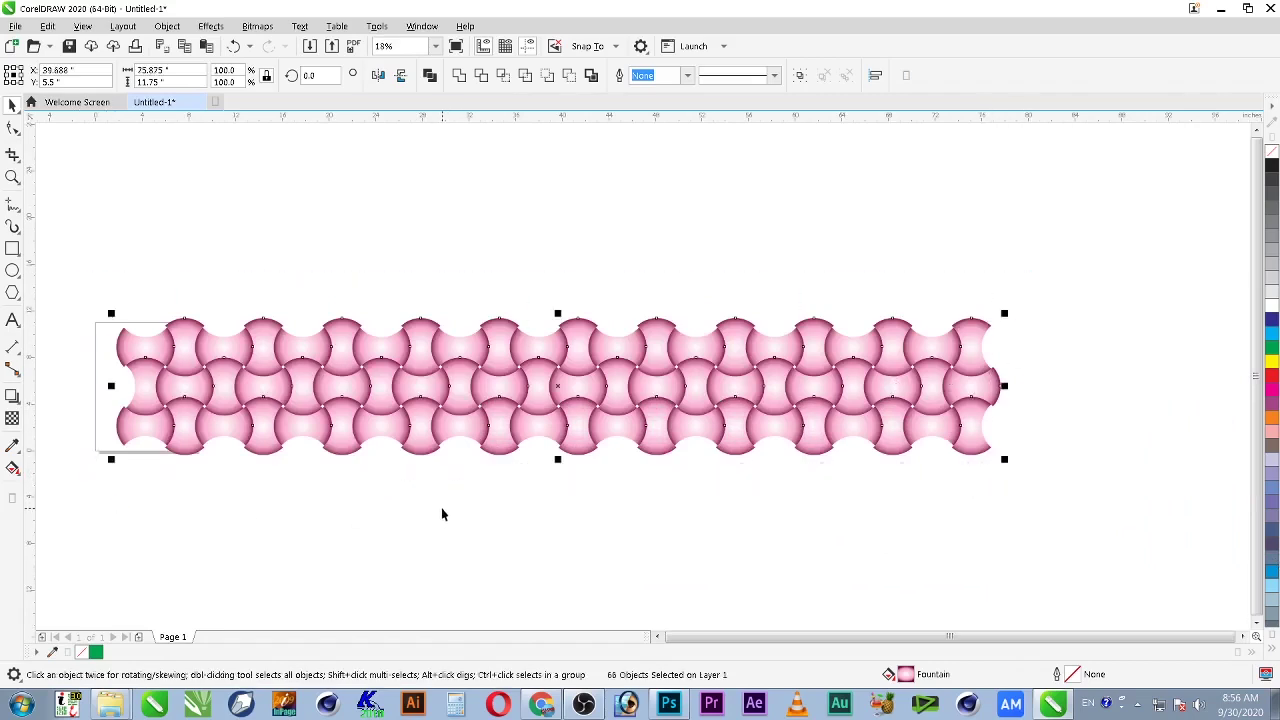
key("ctrl+g")
Step: Place a copy of the grouped strip above the original, offset one tile to the left so the edges interlock
key("z")
left_click_drag(1054, 282, 659, 507)
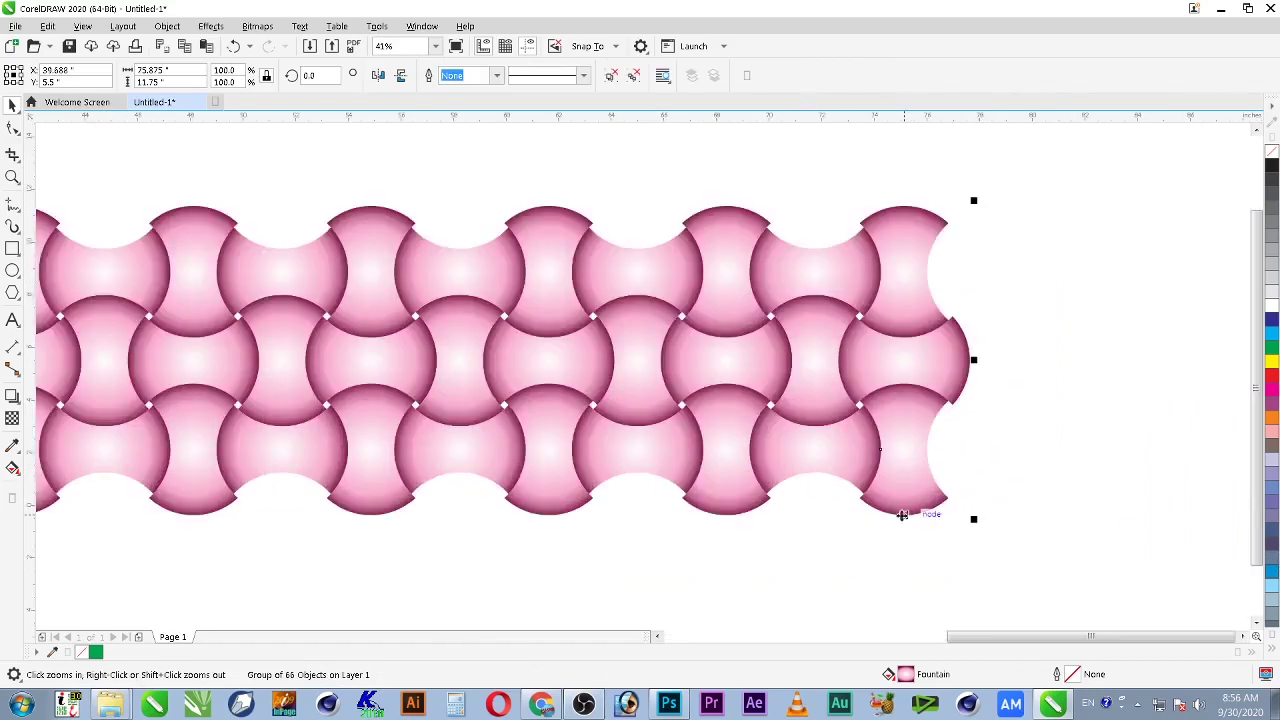
key("space")
left_click_drag(902, 515, 816, 251)
scroll(969, 391, "down", 4)
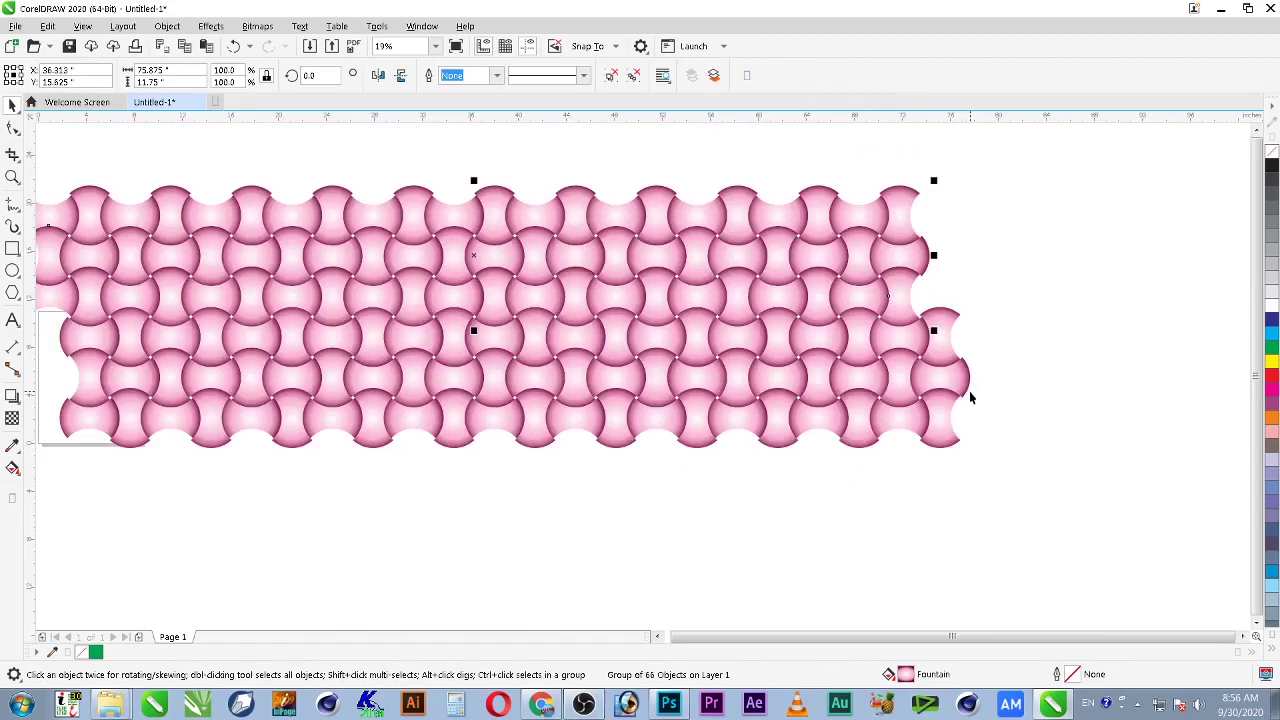
Step: Select both grouped strips and copy them straight up so they interlock above the originals
left_click_drag(1000, 257, 562, 440)
key("space")
left_click_drag(1024, 275, 843, 488)
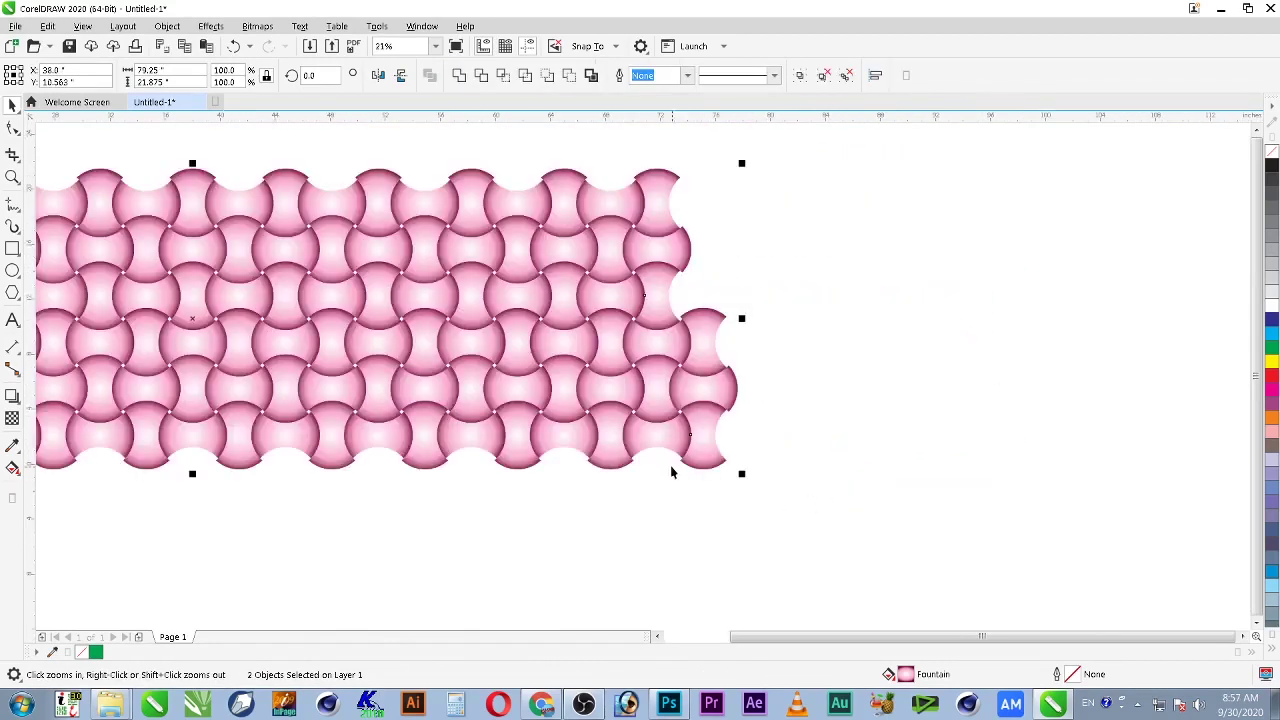
key("space")
left_click_drag(657, 446, 656, 174)
scroll(760, 421, "down", 3)
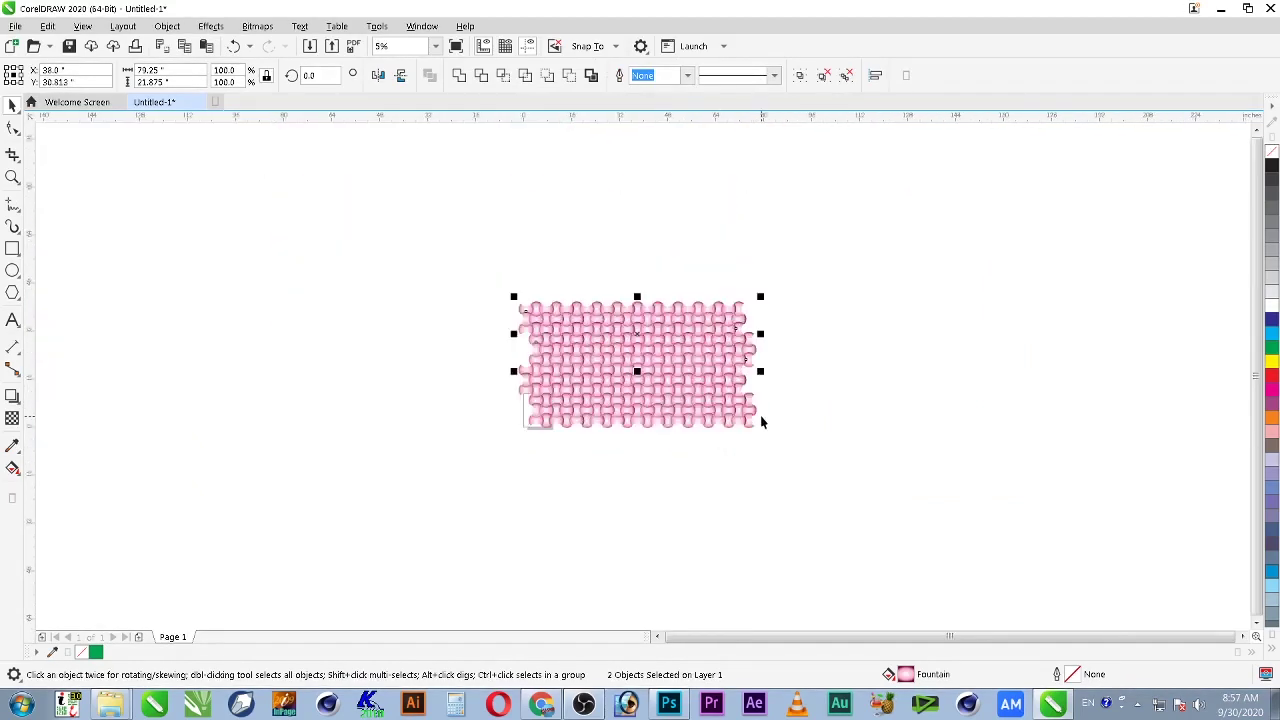
key("ctrl+f")
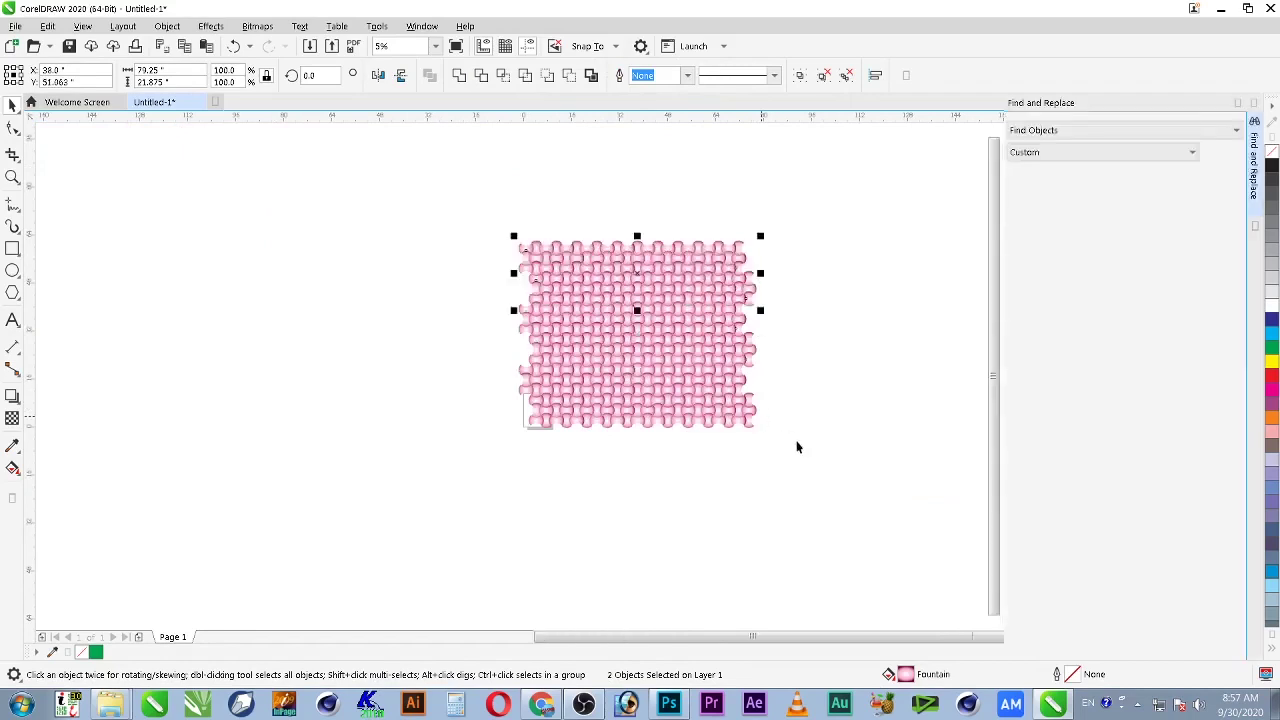
key("ctrl+r")
key("ctrl+r")
key("ctrl+z")
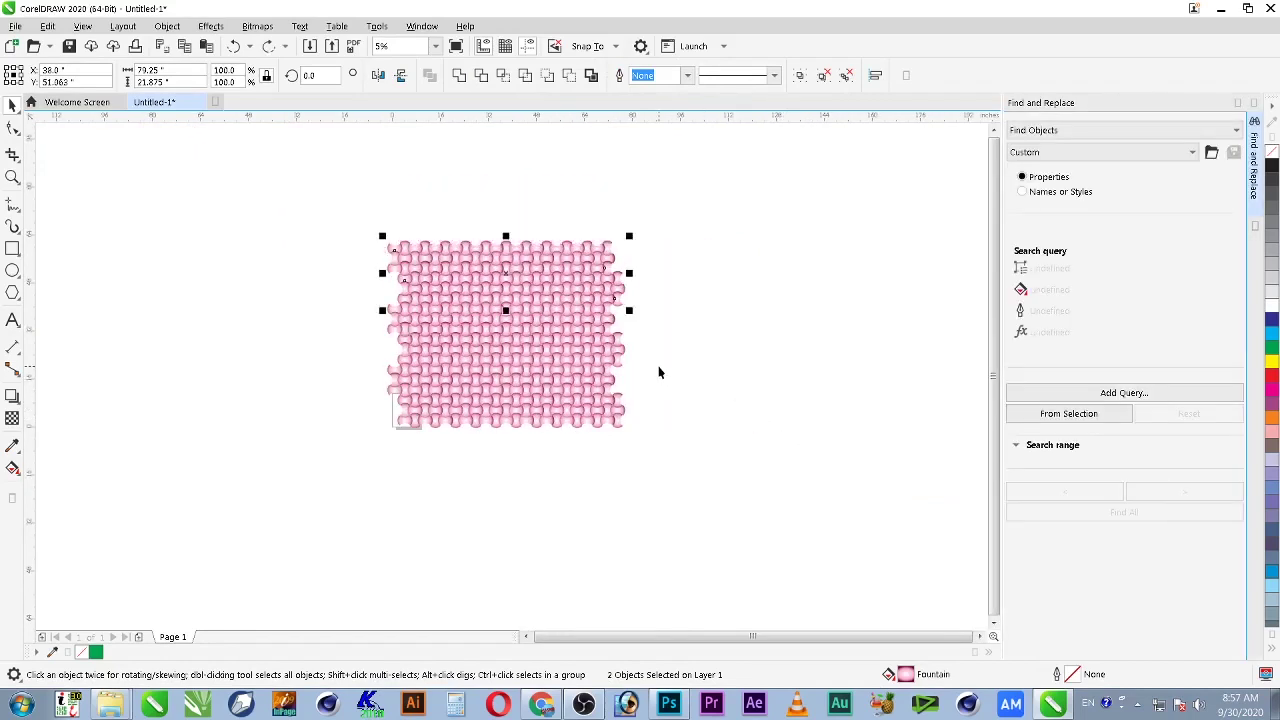
key("ctrl+z")
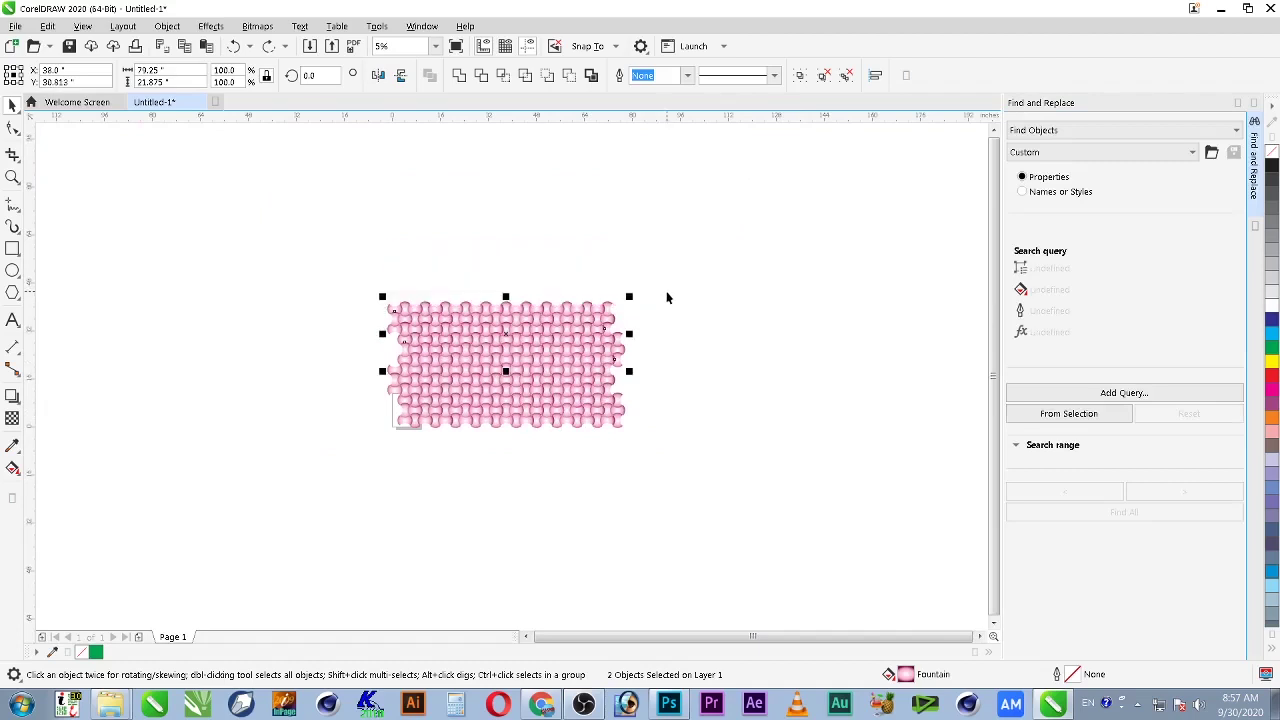
Step: Group all four strips into one pattern and collapse the Find and Replace docker
left_click_drag(666, 274, 347, 481)
key("shift+F2")
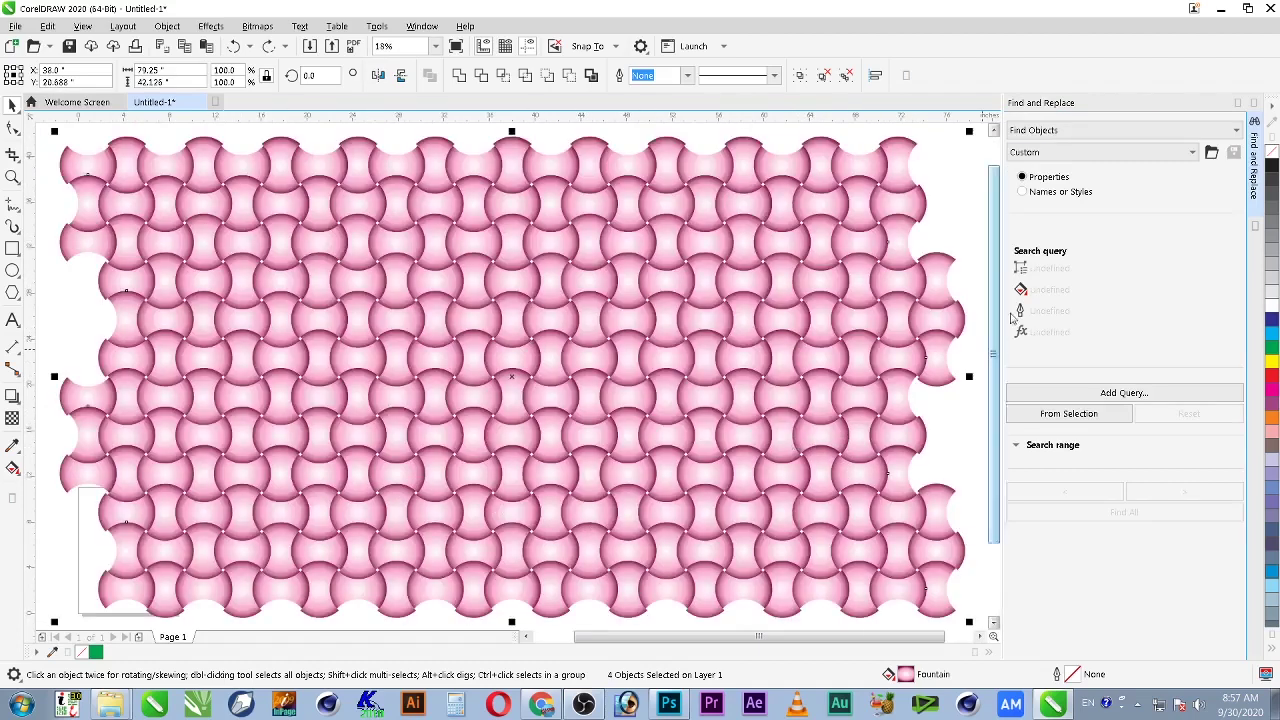
left_click(1254, 160)
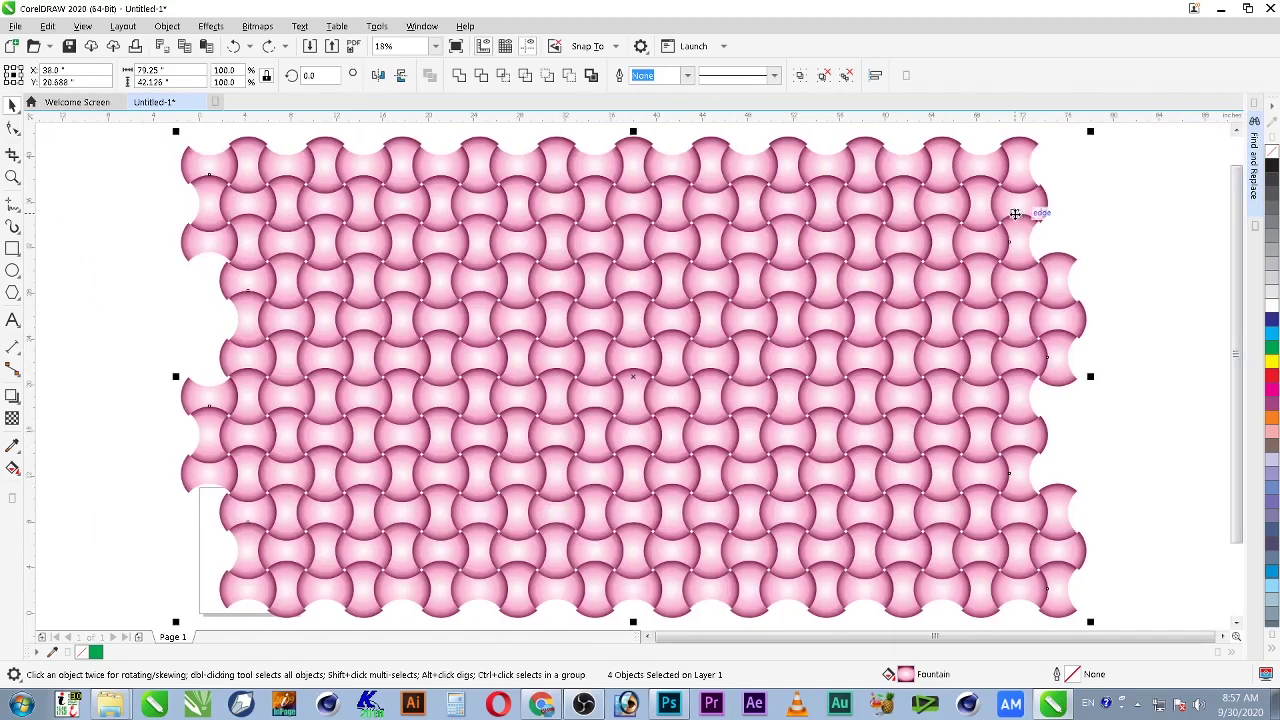
key("ctrl+g")
Step: Preview the woven pattern in full screen and examine the small diamond gaps between tiles up close
scroll(1016, 213, "down", 2)
key("z")
left_click_drag(665, 207, 964, 392)
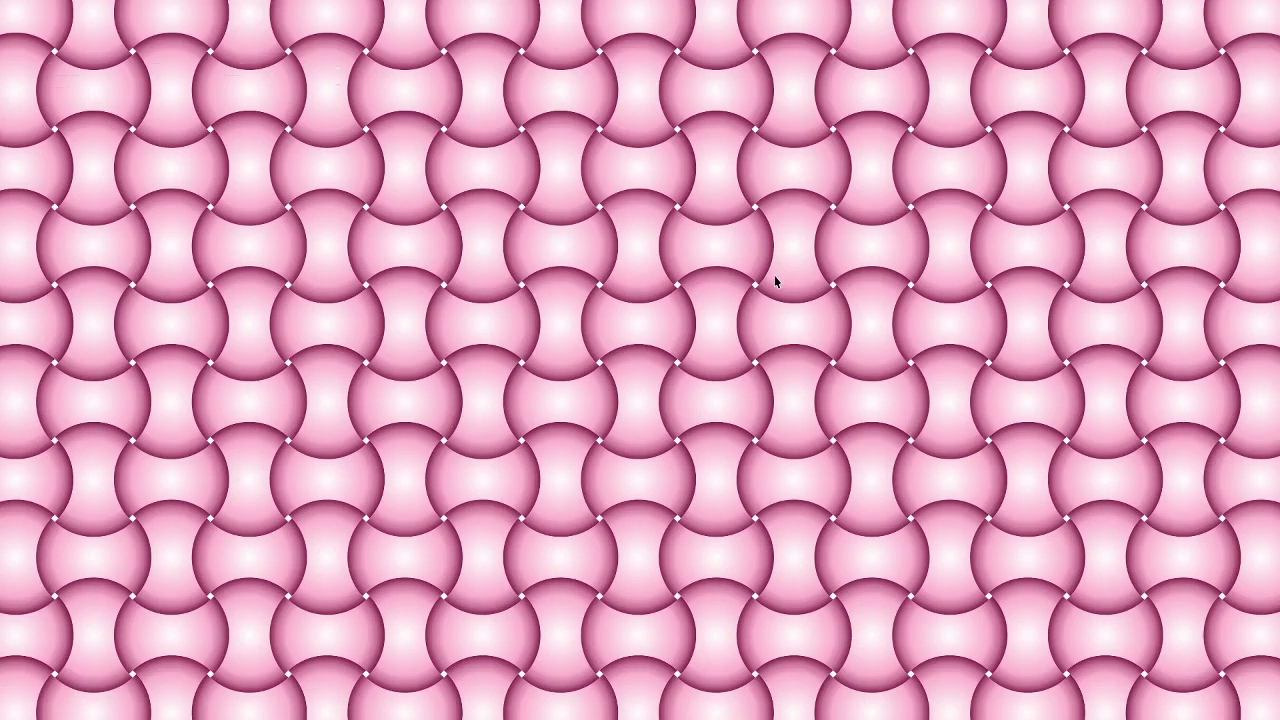
key("Escape")
left_click_drag(870, 252, 819, 269)
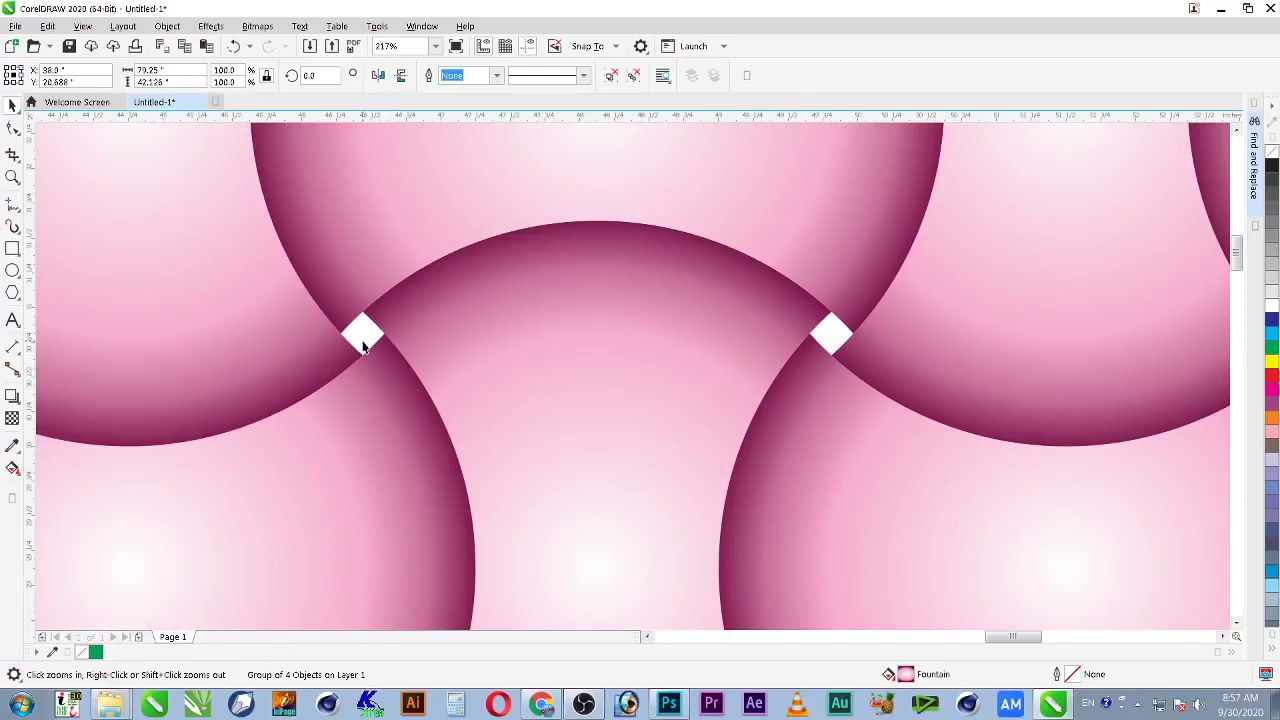
Step: Preview the whole woven pattern in full screen
scroll(363, 345, "down", 10)
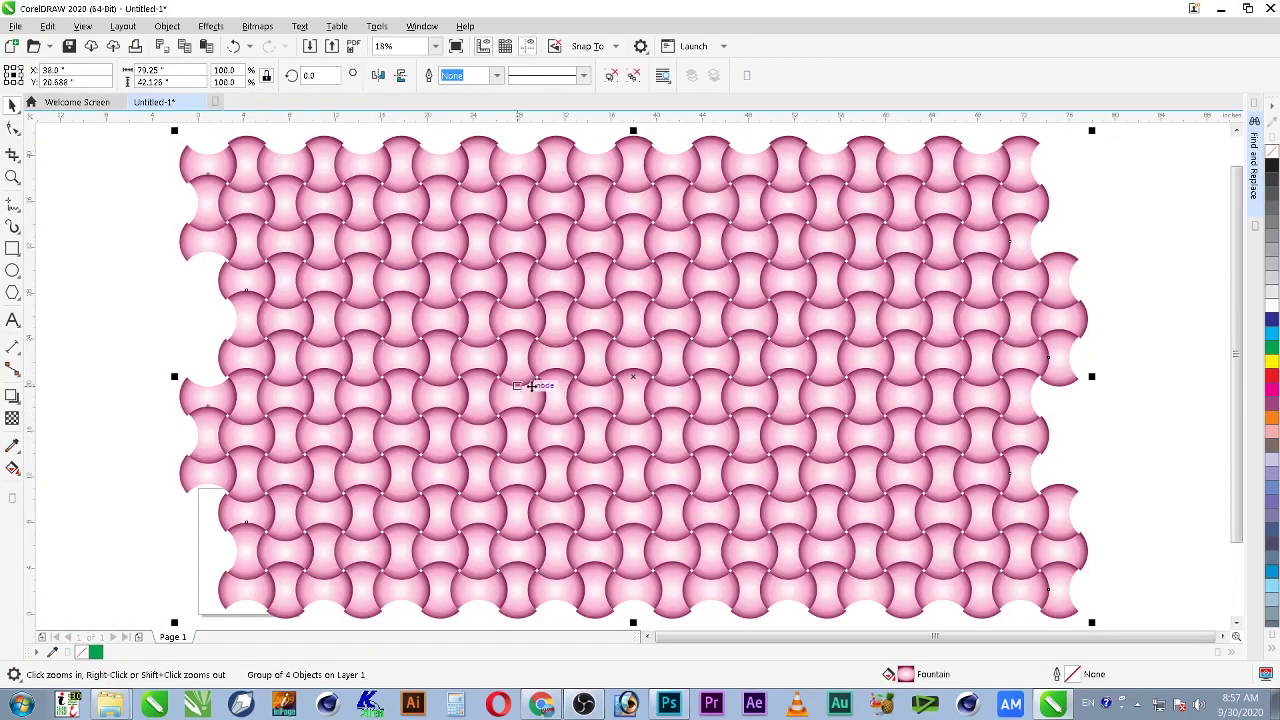
scroll(846, 393, "down", 3)
left_click_drag(1045, 225, 357, 535)
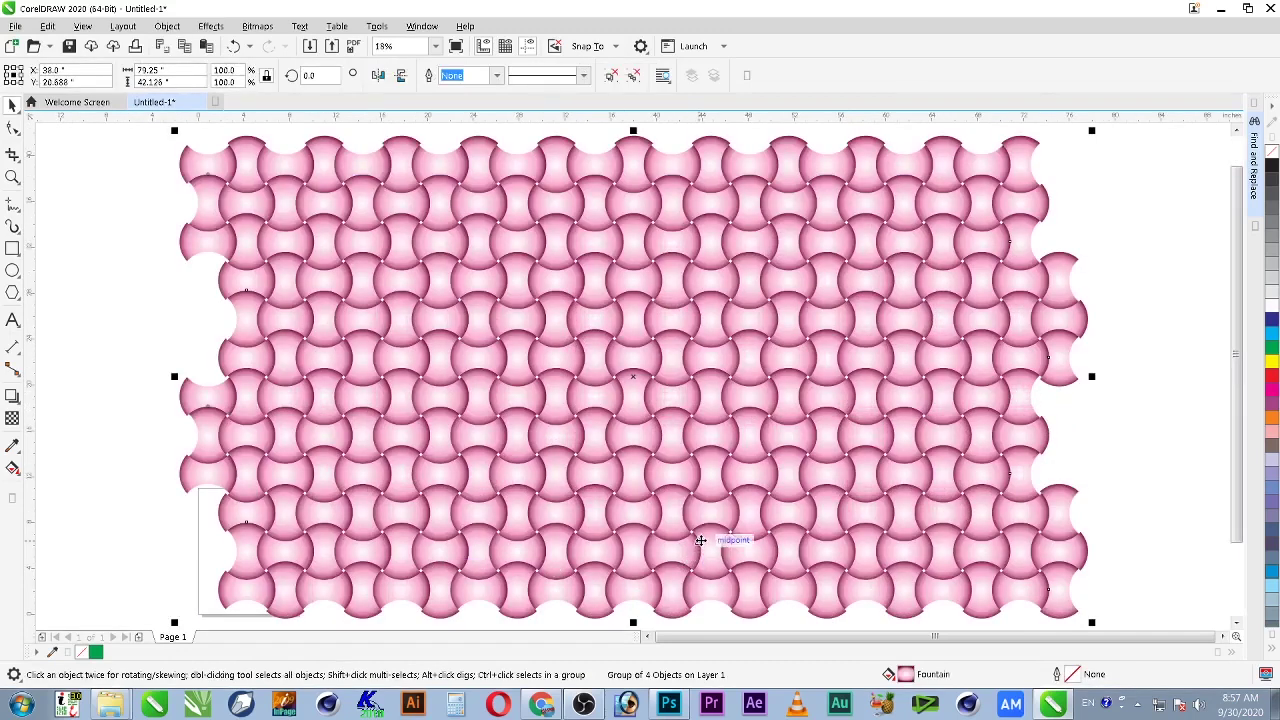
key("F9")
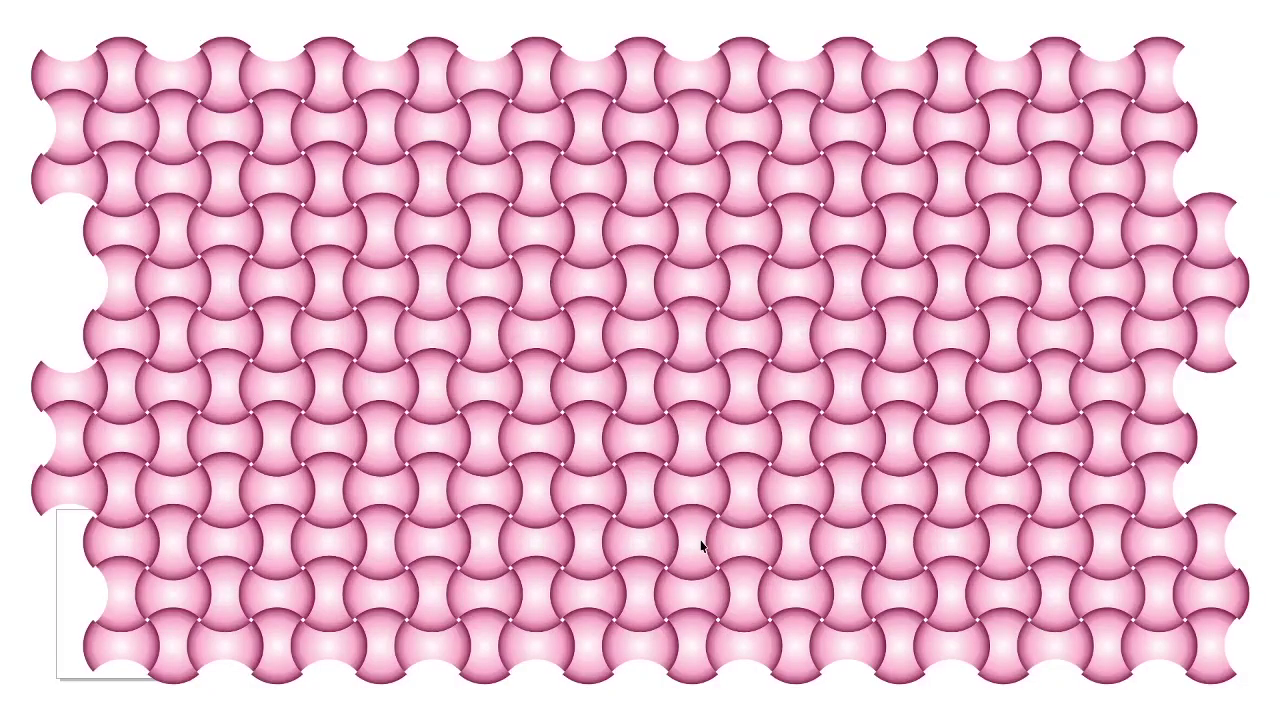
key("Escape")
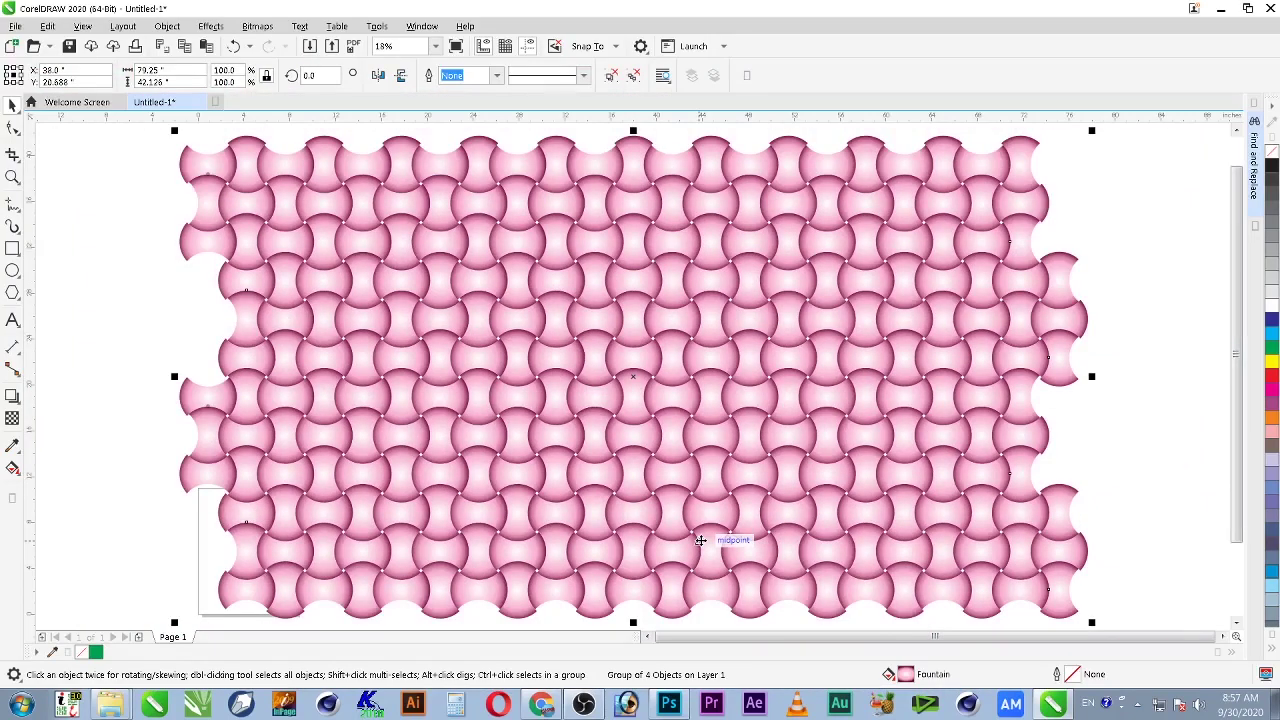
Step: Edit the pattern's fountain fill and set the first color stop to C100 M100 Y0 K40
key("F11")
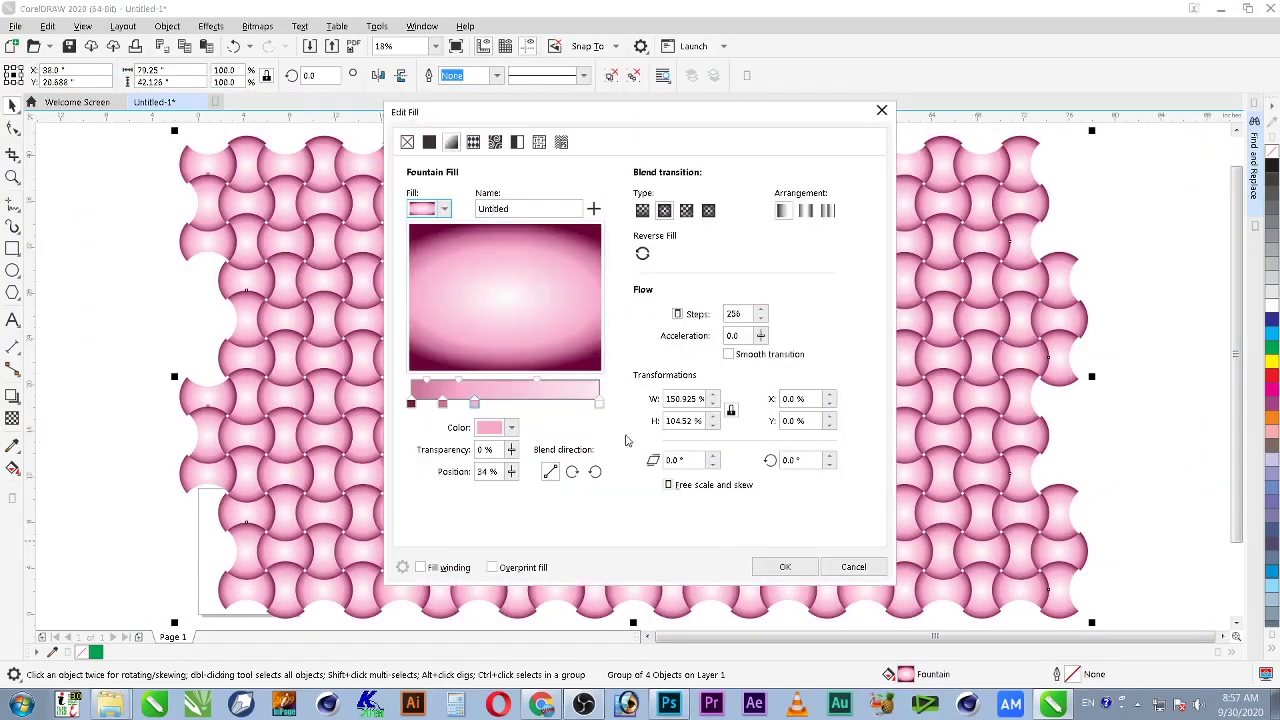
left_click(411, 404)
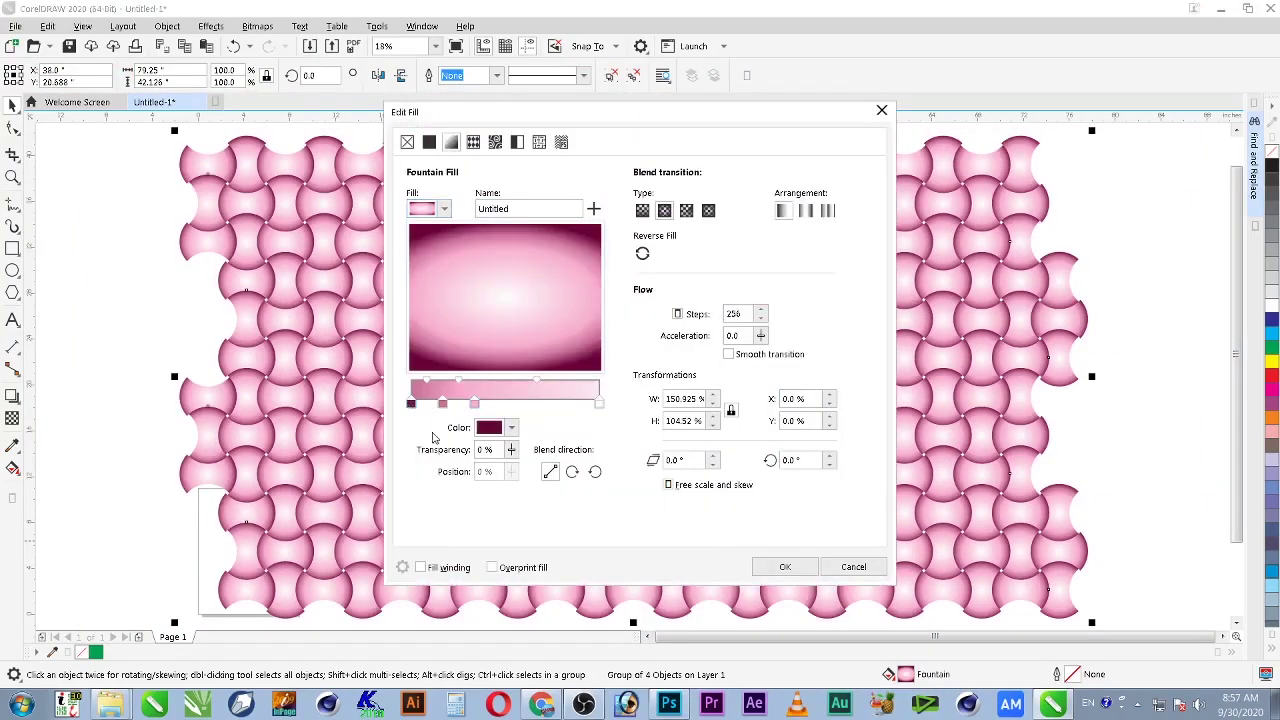
left_click(487, 429)
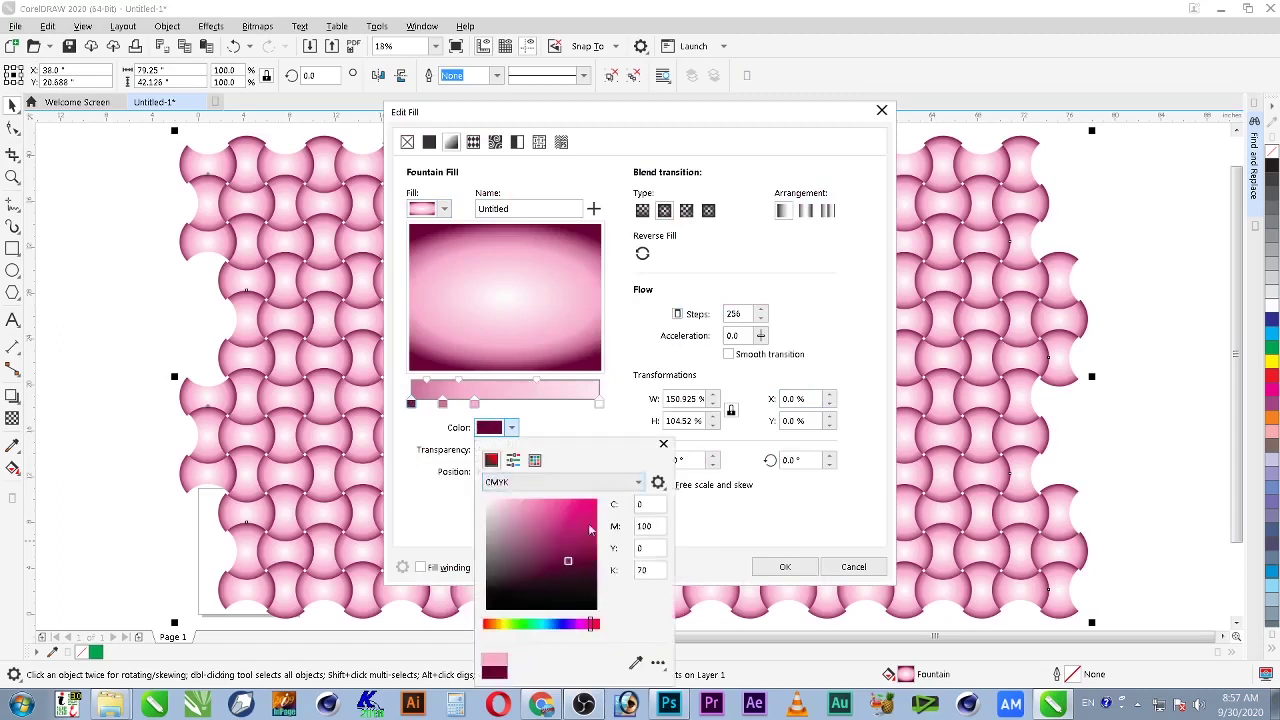
type("100")
key("Tab")
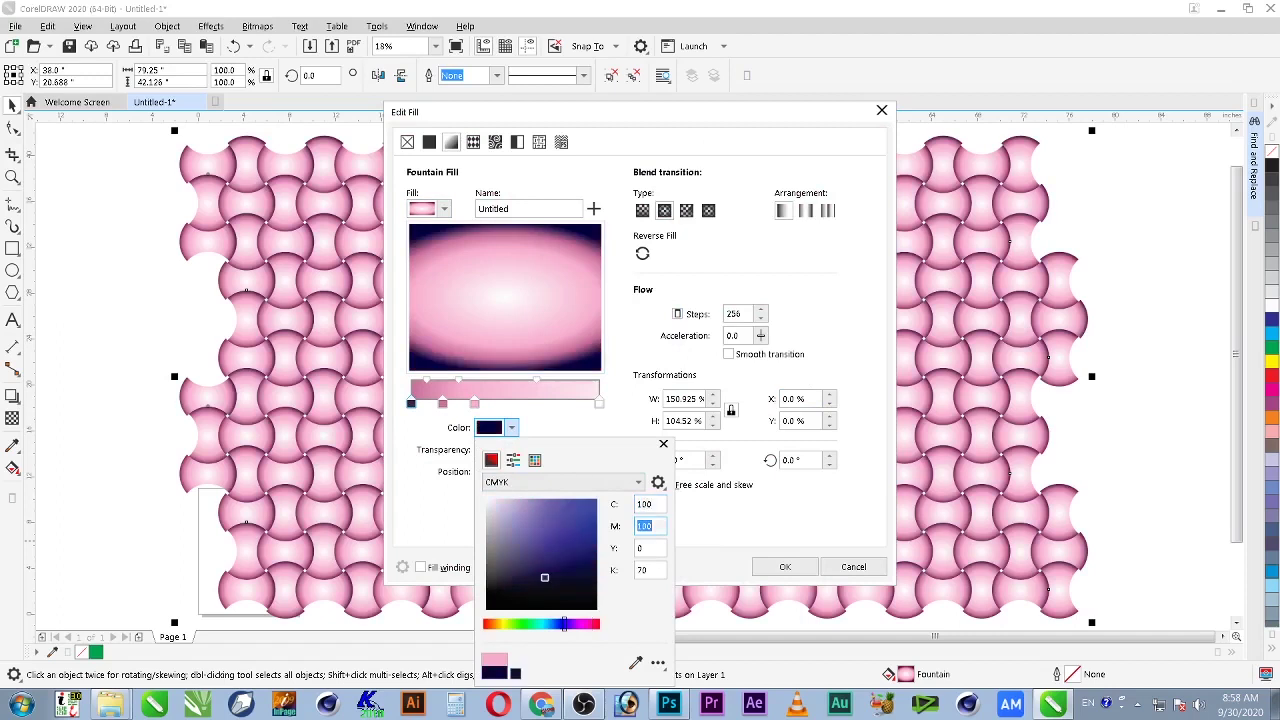
key("Tab")
key("Tab")
type("30")
key("shift+Tab")
key("Tab")
type("40")
key("shift+Tab")
left_click(718, 553)
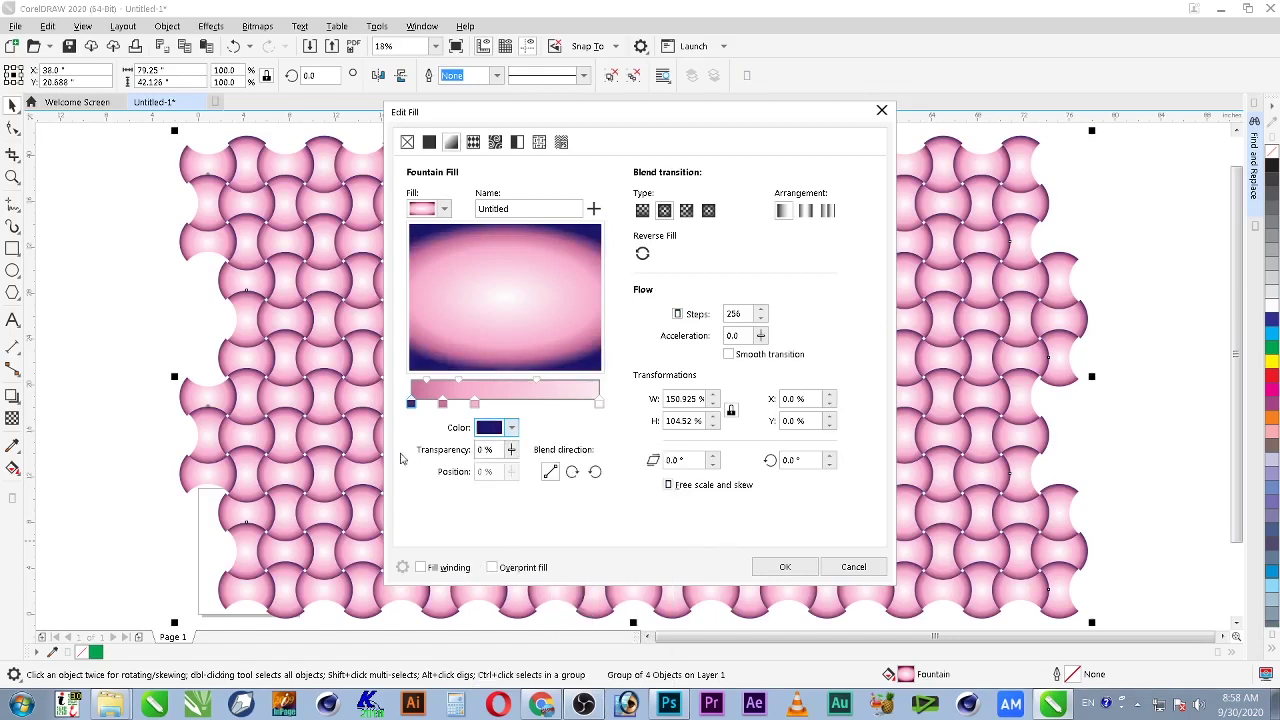
Step: Set the second color stop of the fountain fill to cyan 100 and magenta 20
left_click(442, 404)
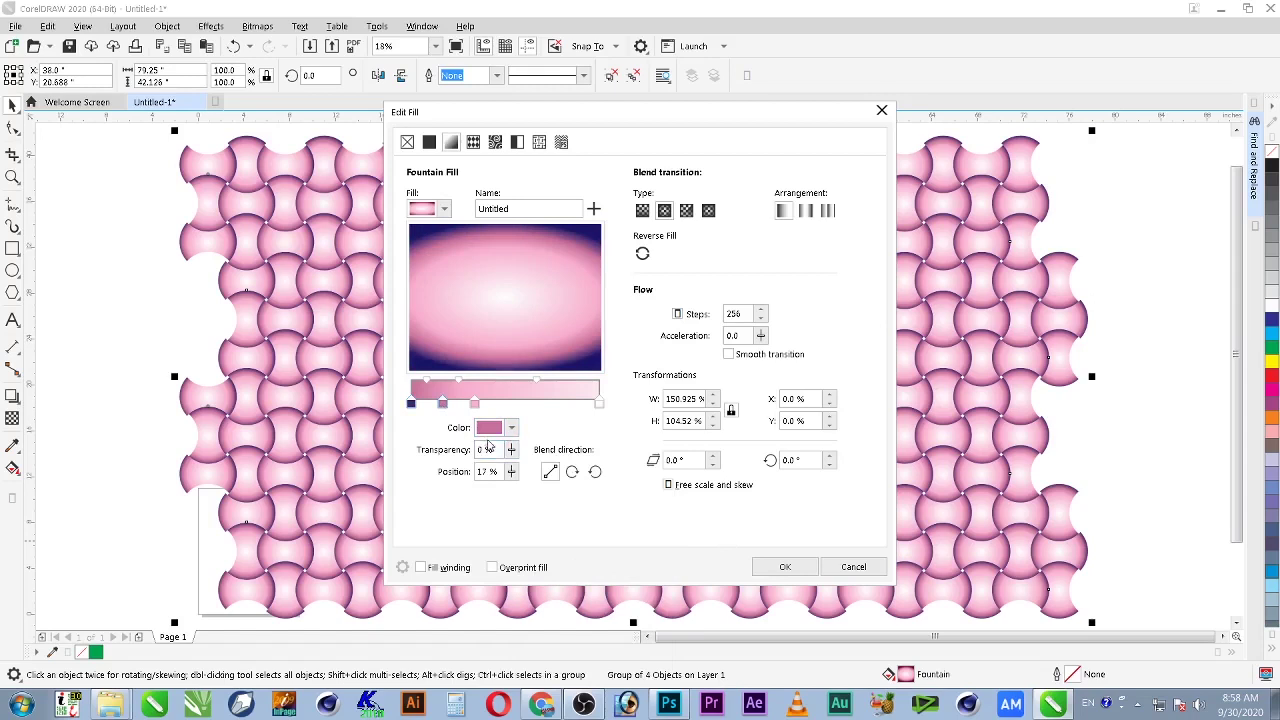
left_click(511, 427)
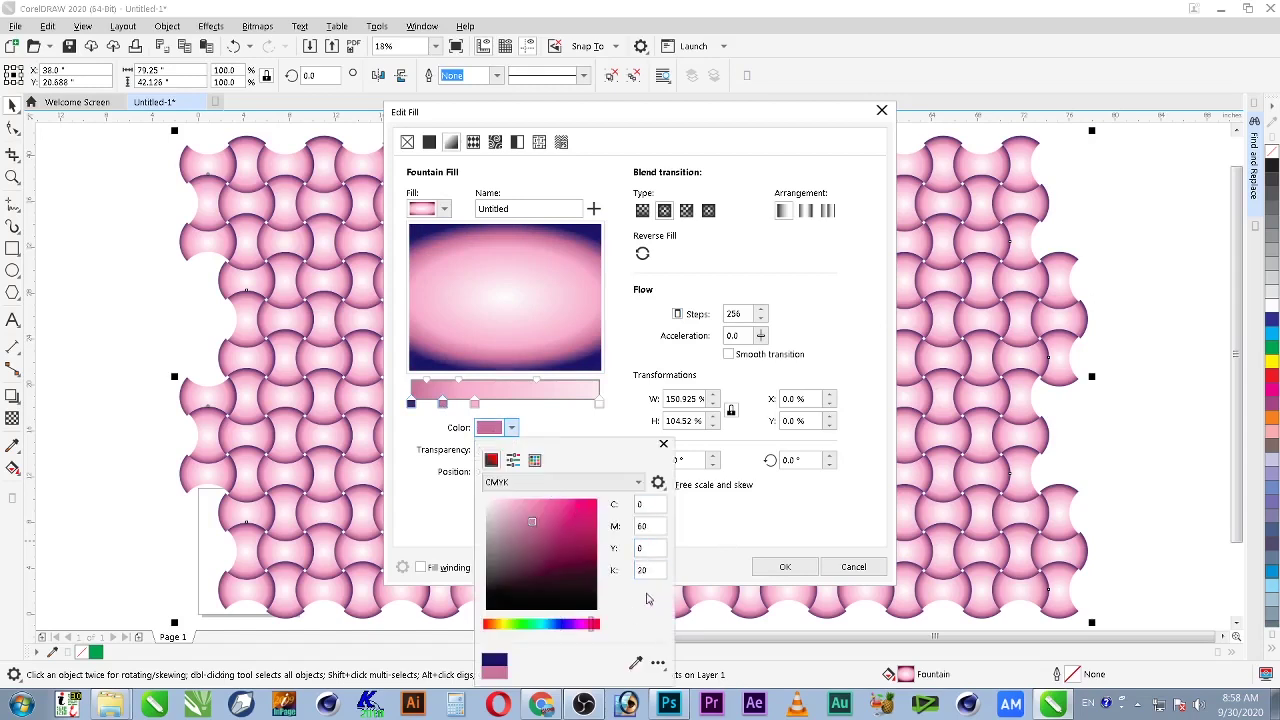
double_click(645, 504)
type("11")
type("00")
key("Tab")
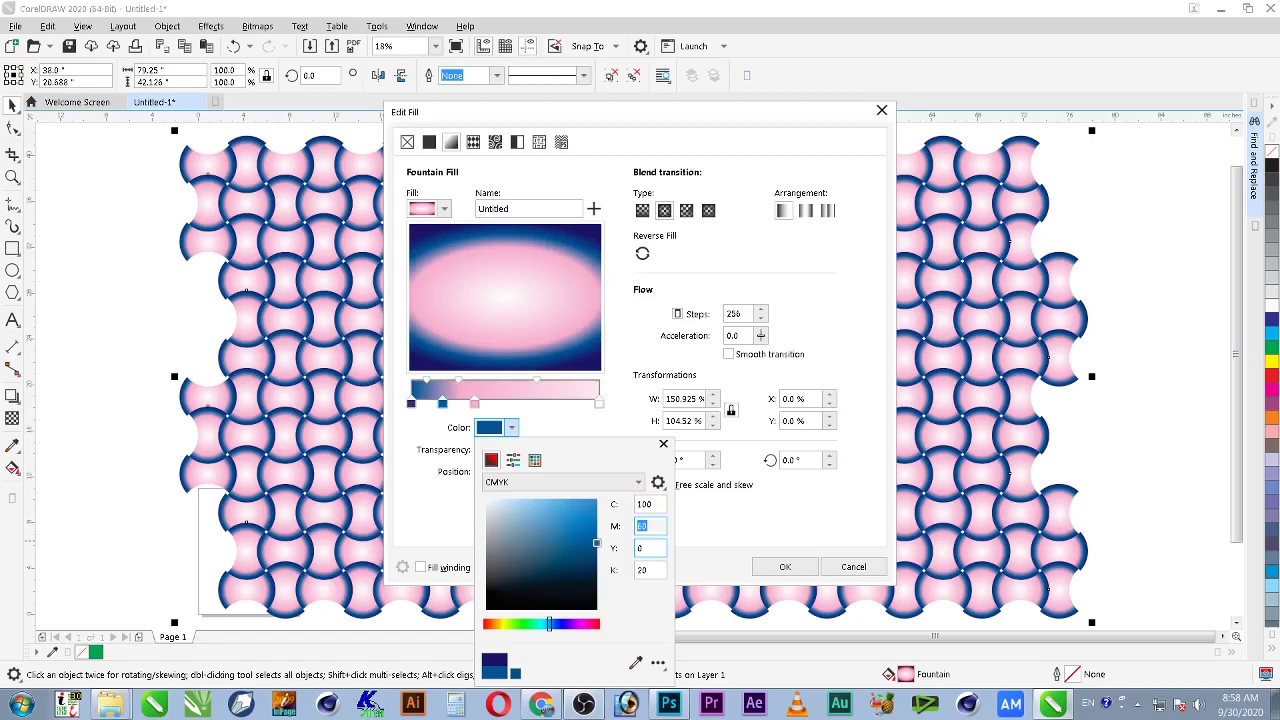
type("20")
key("Tab")
key("shift+Tab")
key("shift+Tab")
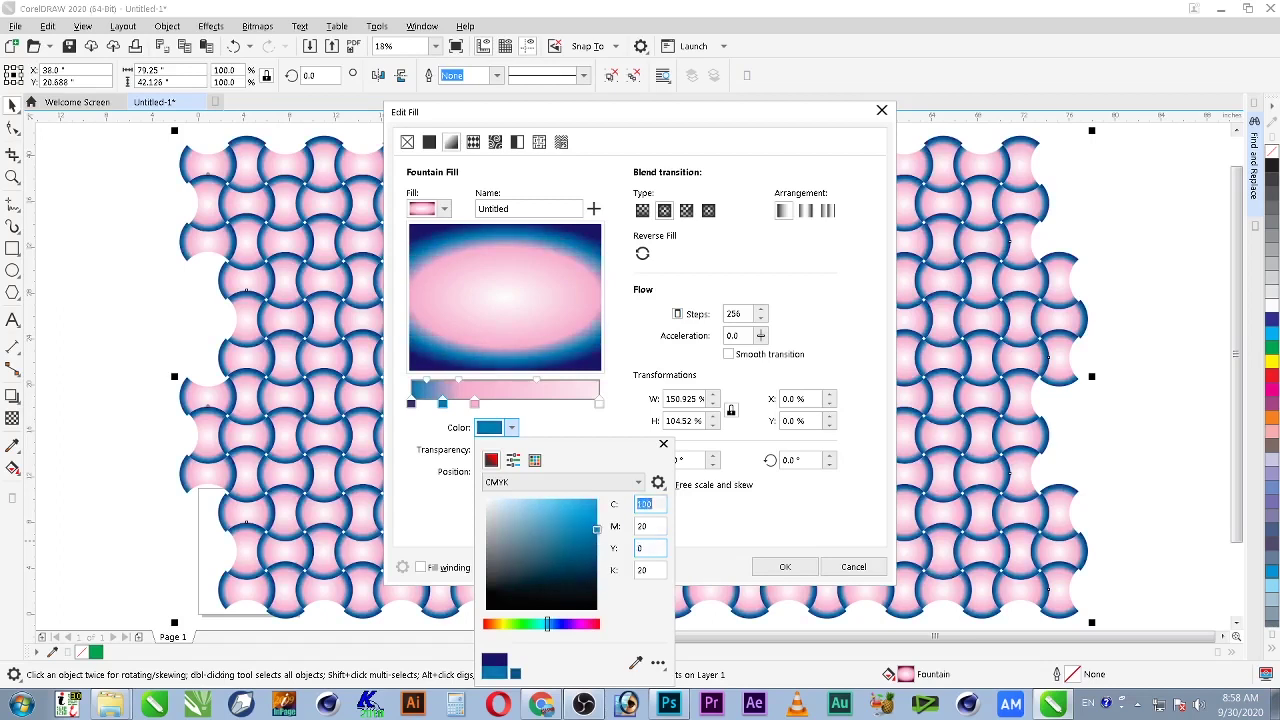
Step: Set the second color stop's black to 0 and its magenta to 50
key("Tab")
key("Tab")
key("Tab")
type("0")
key("shift+Tab")
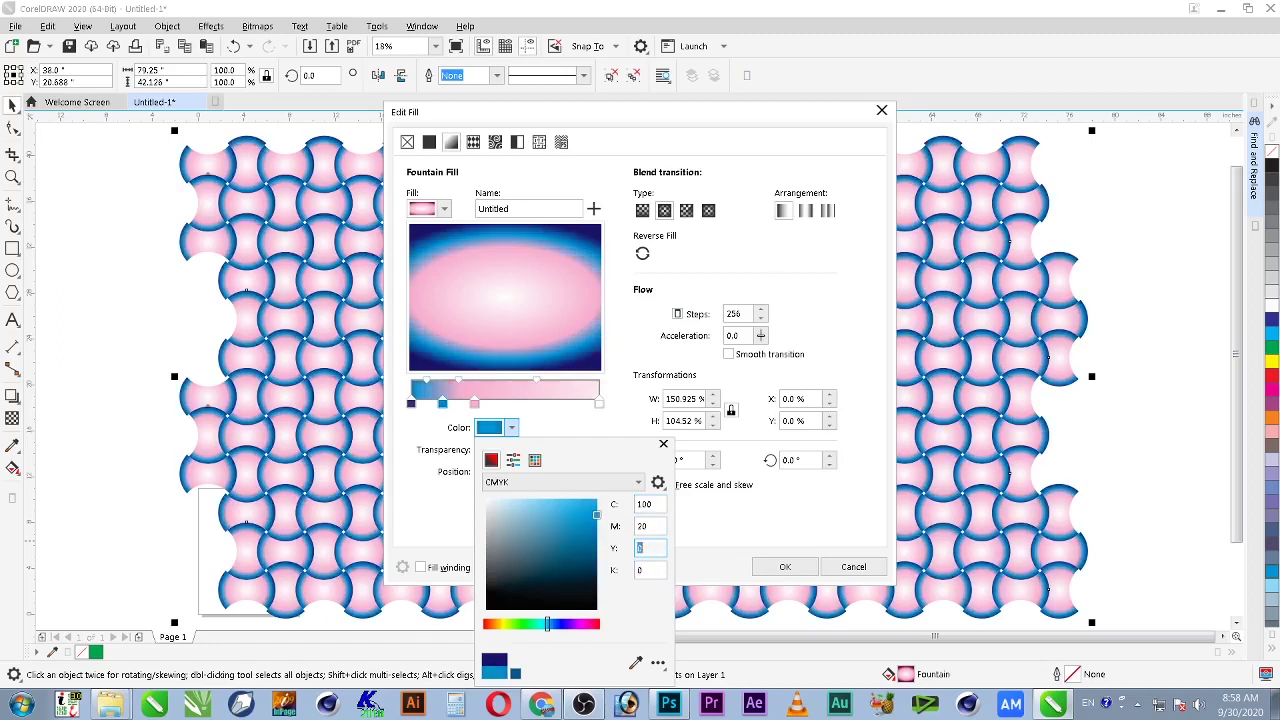
key("shift+Tab")
type("50")
key("Tab")
key("shift+Tab")
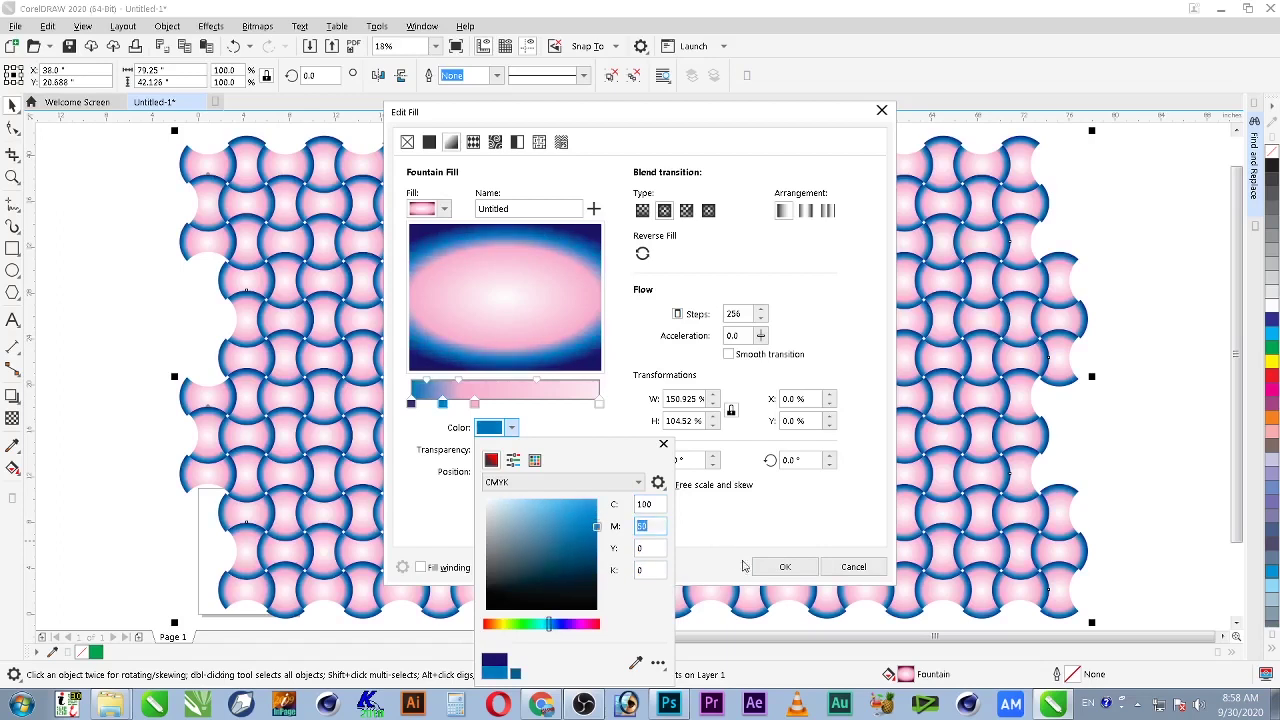
left_click(760, 600)
Step: Set the third color stop, at 34%, to cyan 50 and magenta 0, and apply the fill
left_click(474, 403)
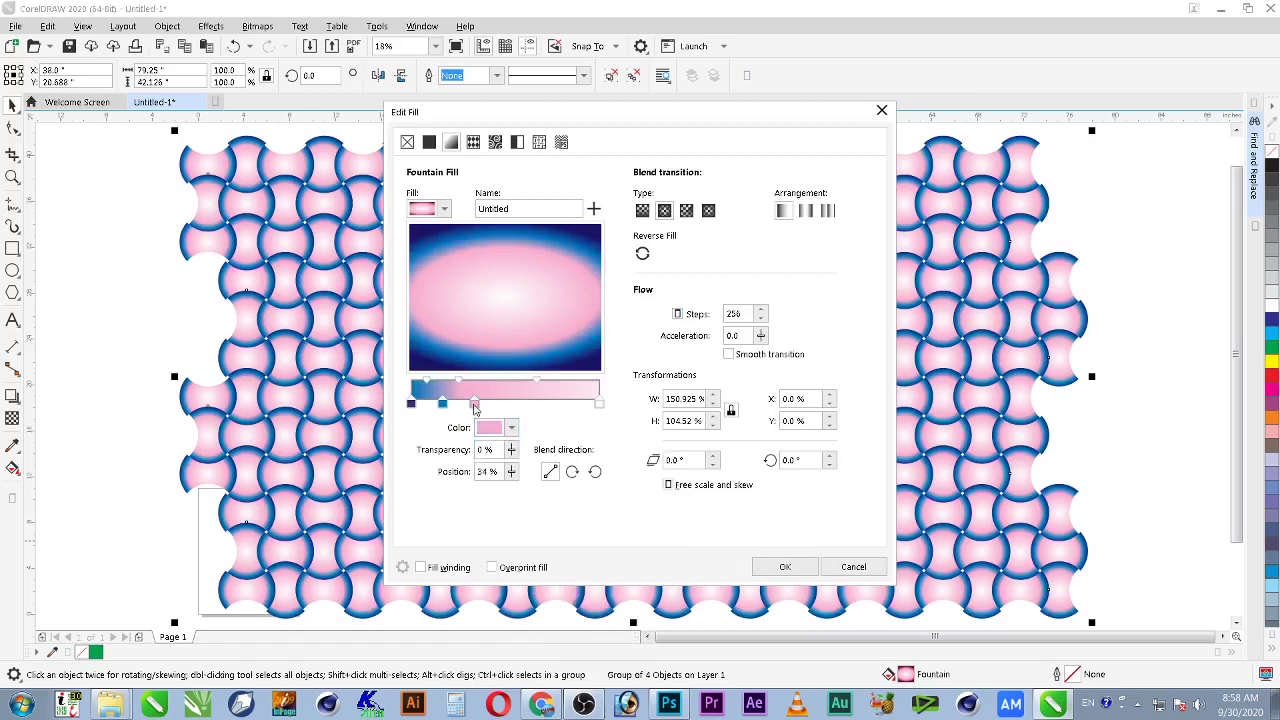
left_click(489, 427)
type("50")
key("Tab")
type("0")
key("Tab")
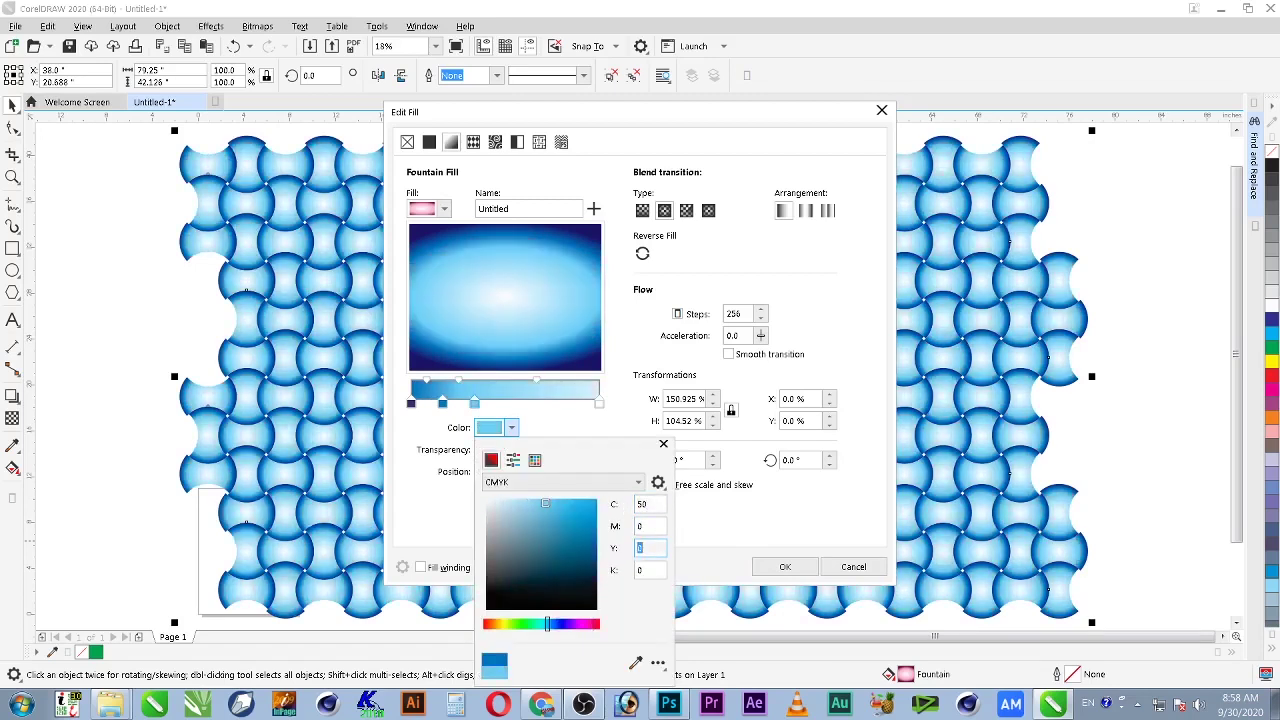
left_click(785, 566)
left_click(785, 566)
Step: Preview the blue pattern up close in full screen
key("z")
left_click(655, 372)
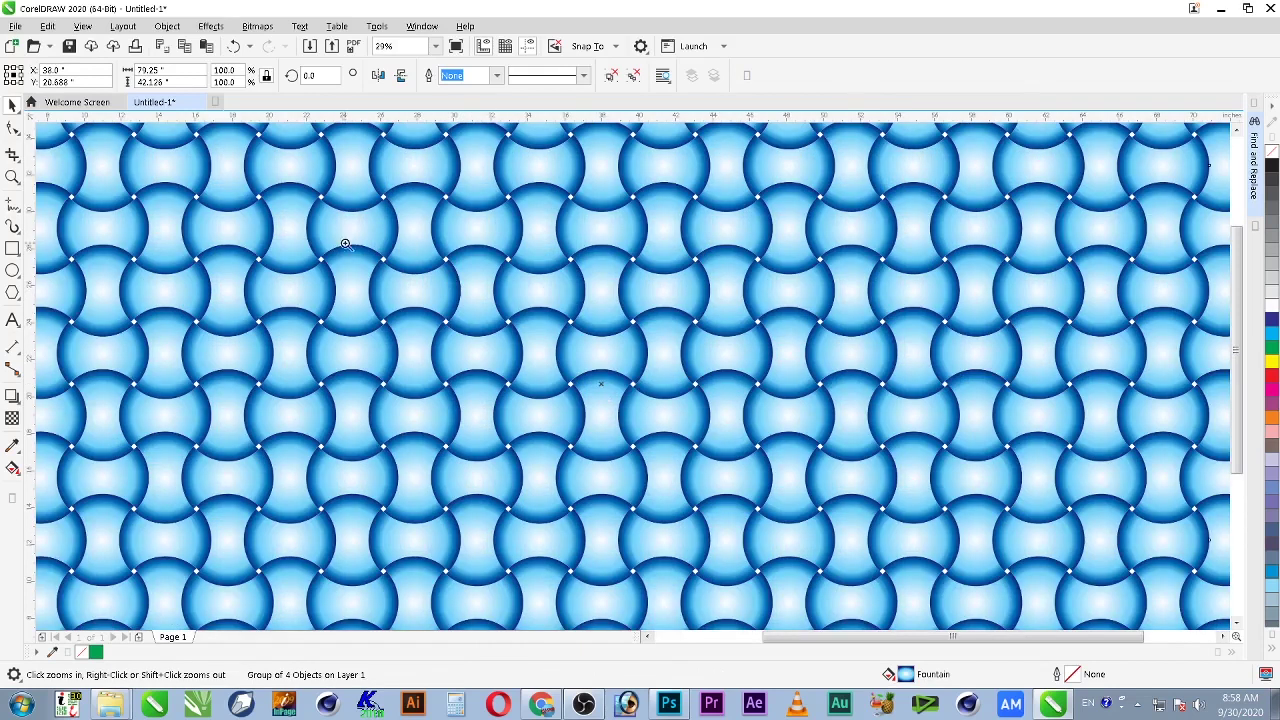
key("F9")
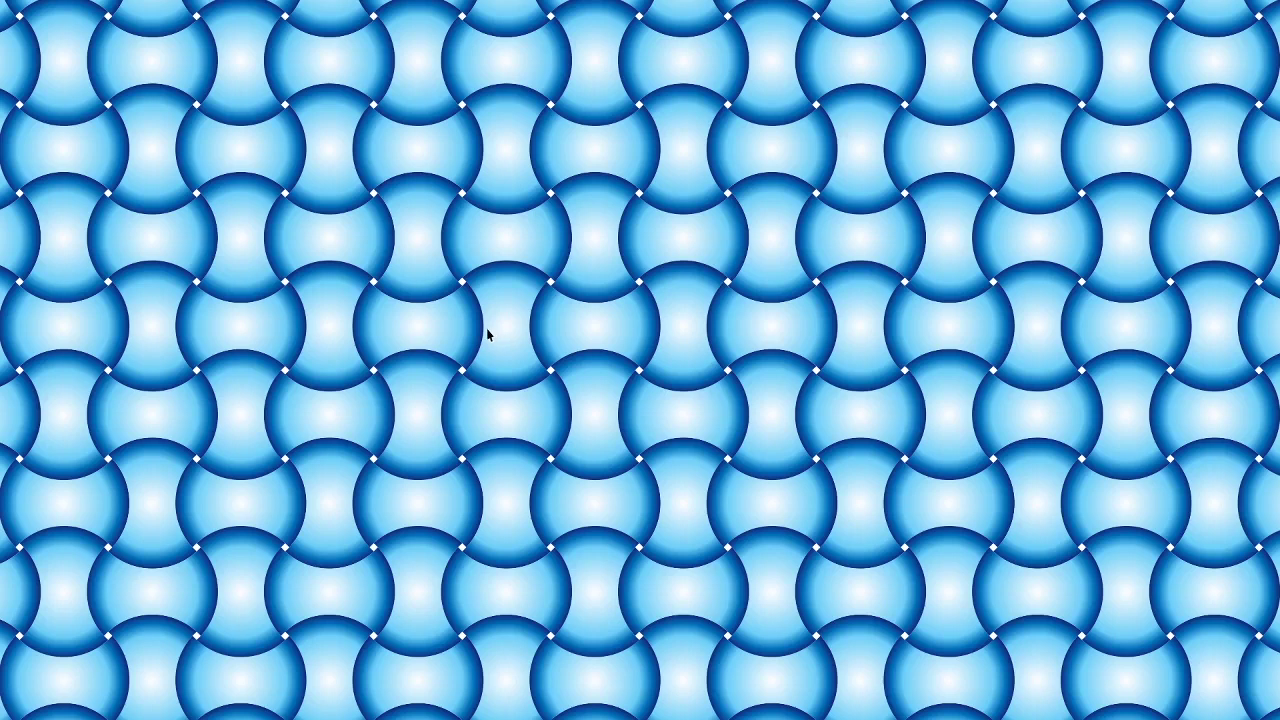
key("Escape")
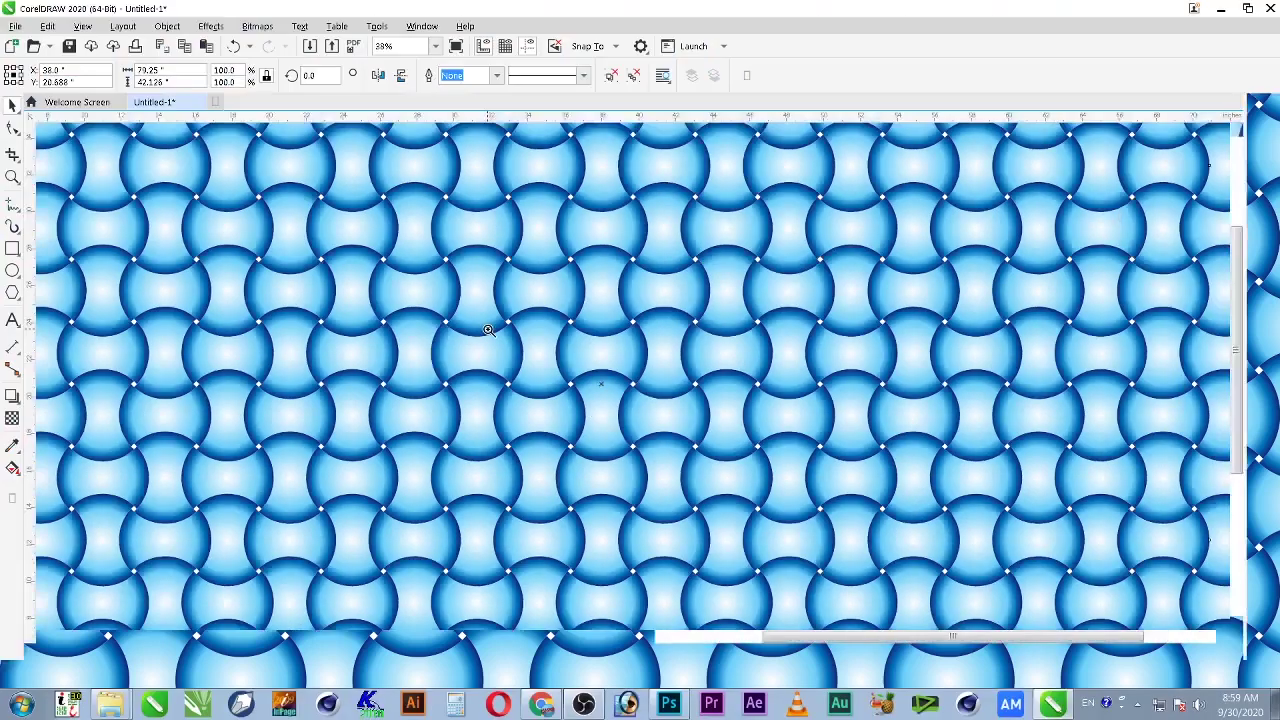
Step: Try to convert the grouped pattern to curves
right_click(700, 350)
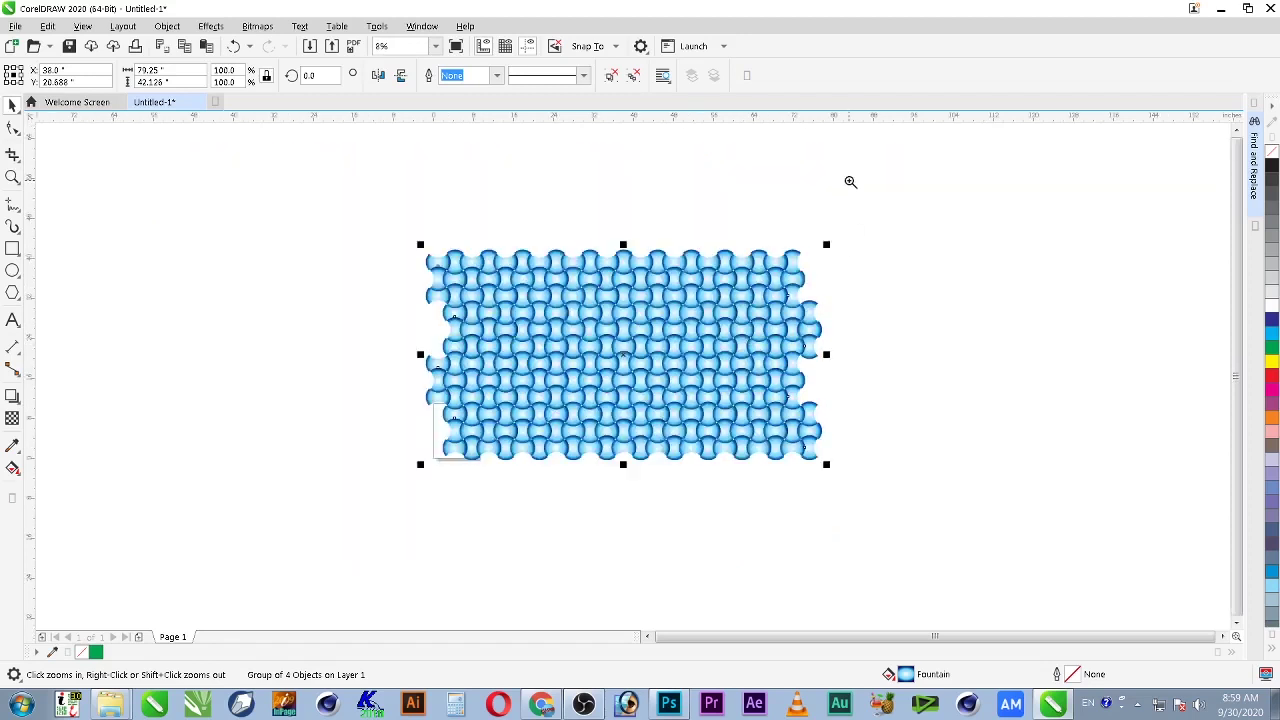
key("ctrl+q")
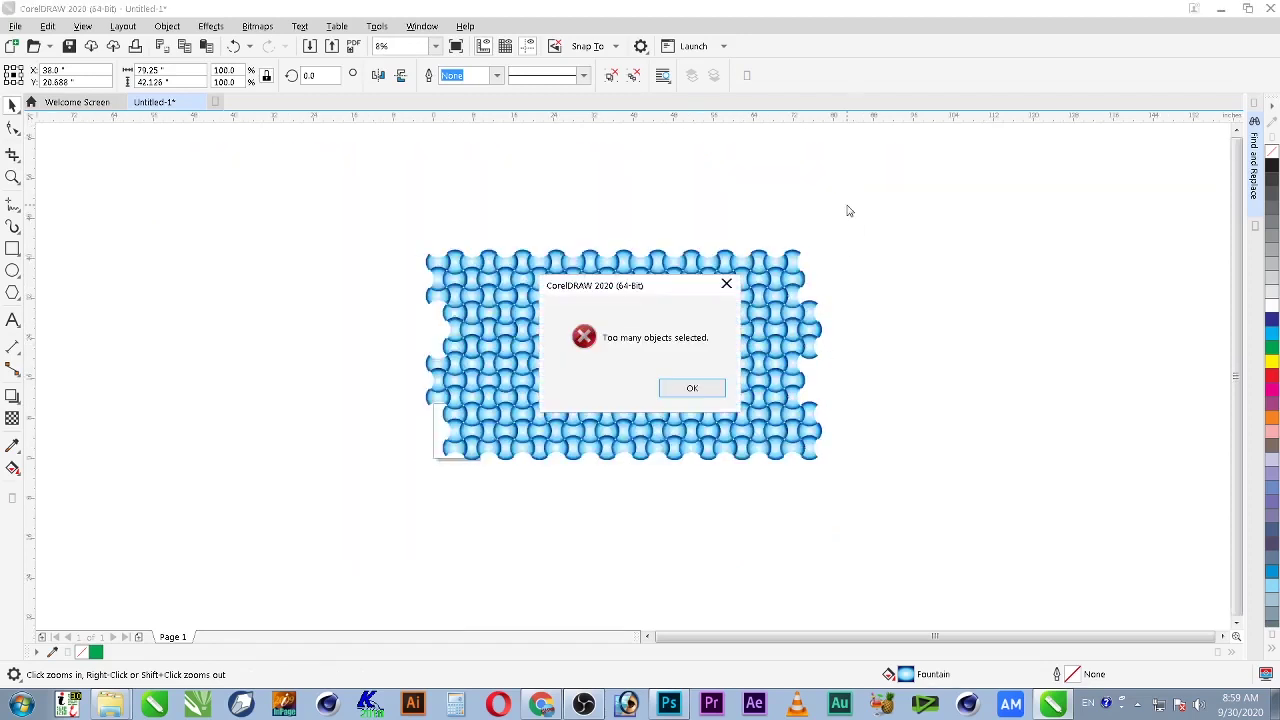
left_click(692, 388)
Step: Edit the pattern's fountain fill again and set the first color stop to C100 M0 Y0 K0
left_click(361, 215)
left_click_drag(387, 232, 858, 492)
key("z")
left_click_drag(851, 223, 388, 495)
left_click_drag(485, 242, 871, 483)
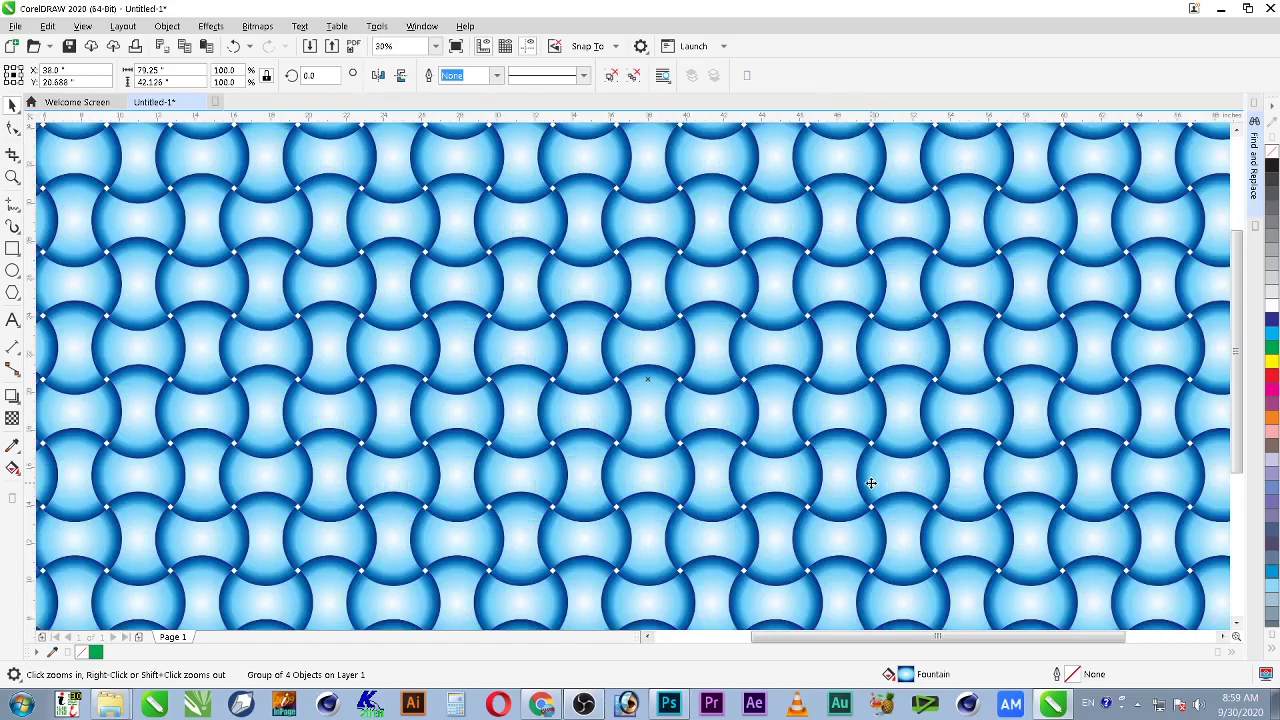
key("F11")
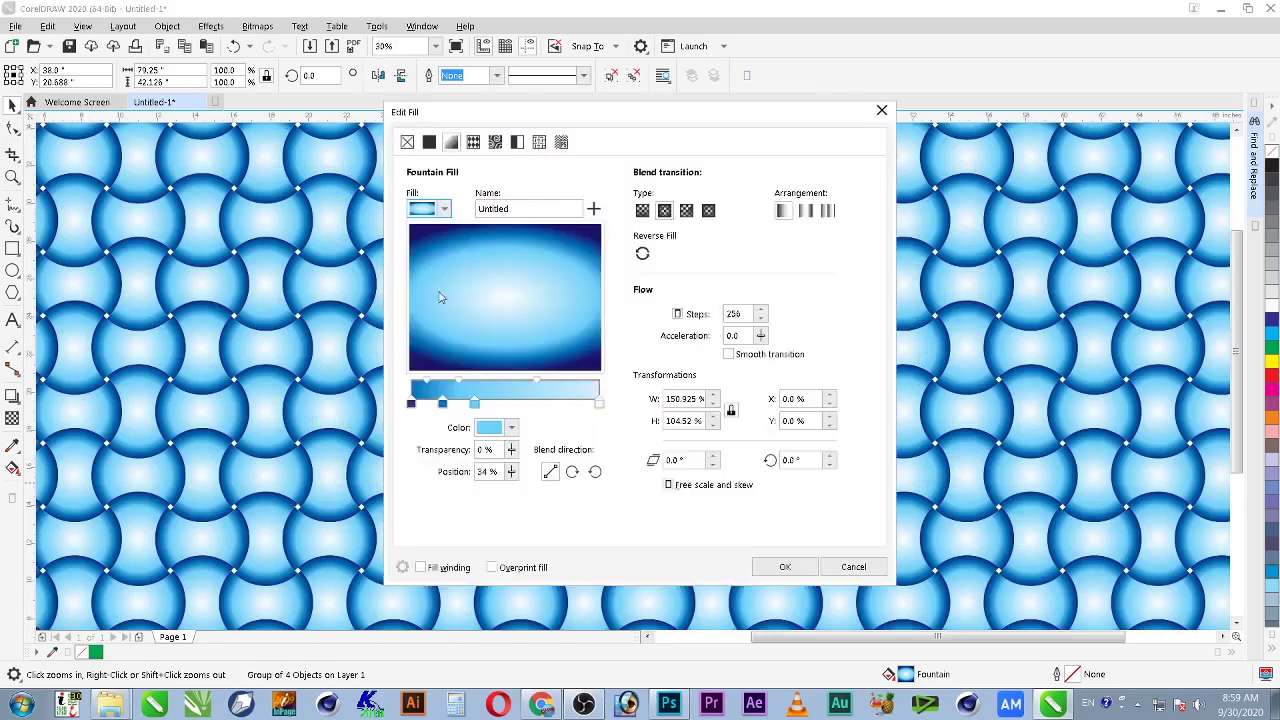
left_click(410, 403)
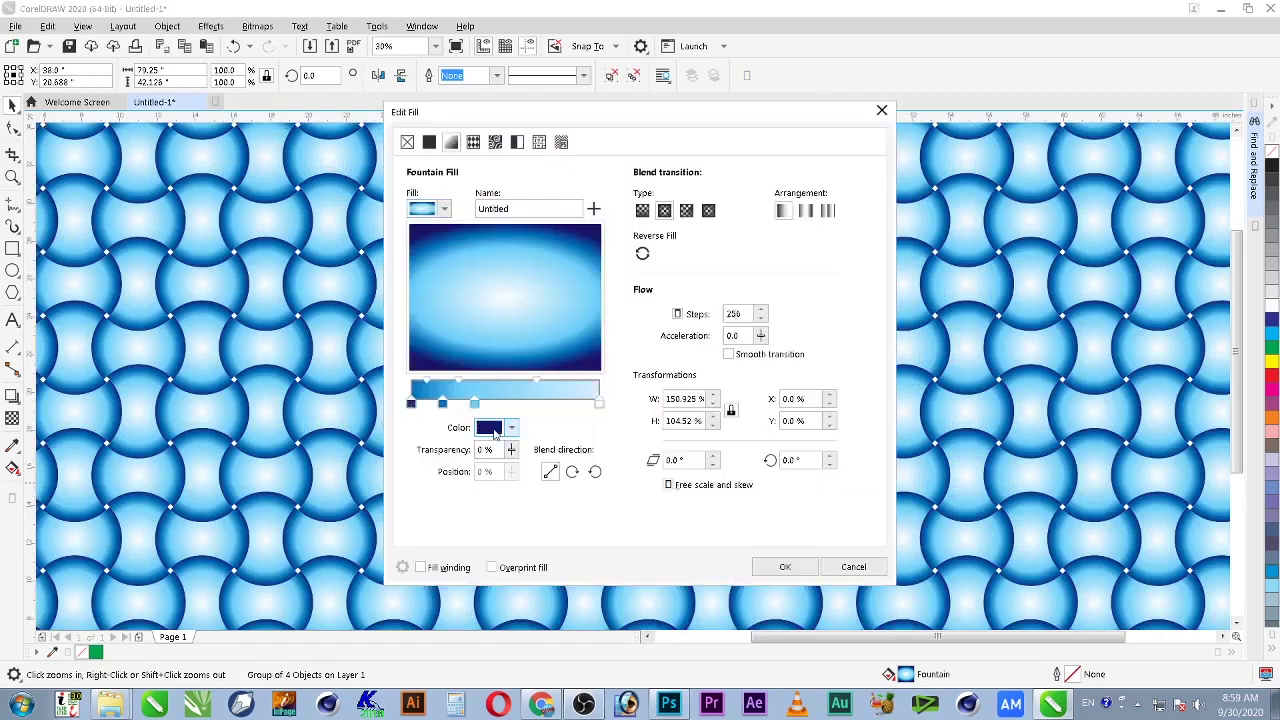
left_click(511, 428)
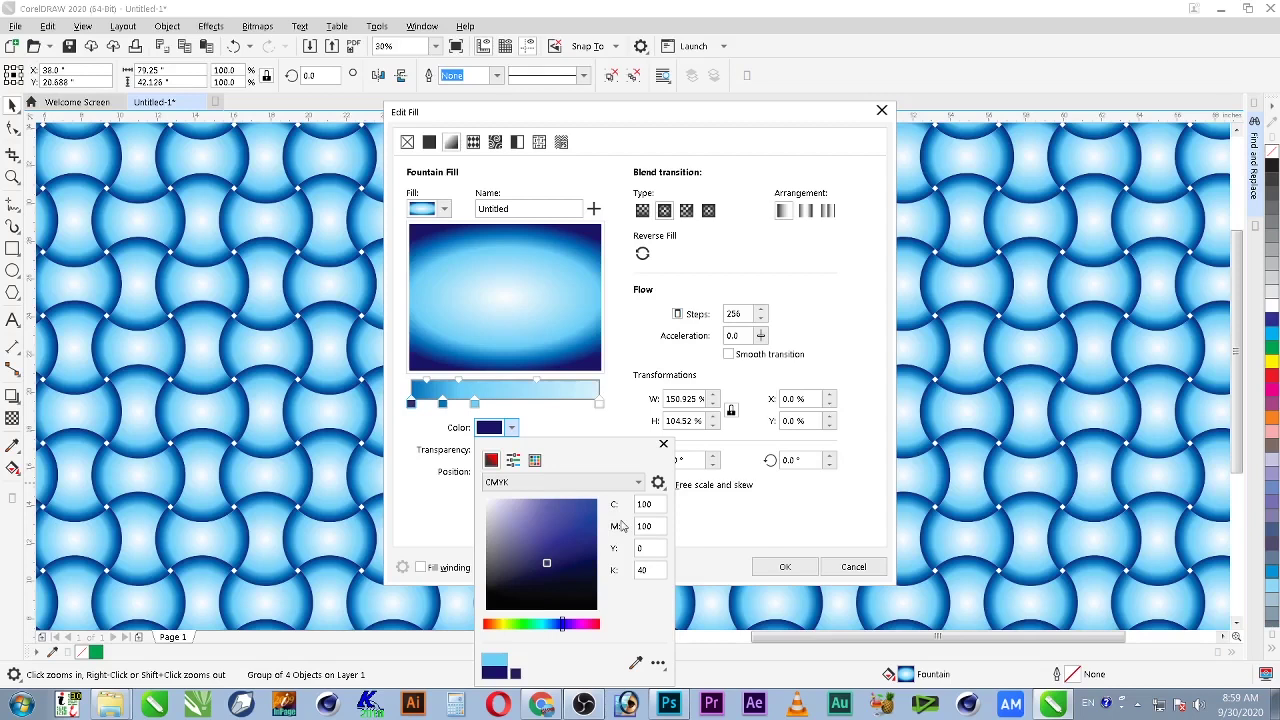
left_click_drag(658, 504, 605, 508)
type("100")
key("Tab")
type("0")
key("Tab")
key("Tab")
type("0")
key("shift+Tab")
key("Tab")
left_click(722, 554)
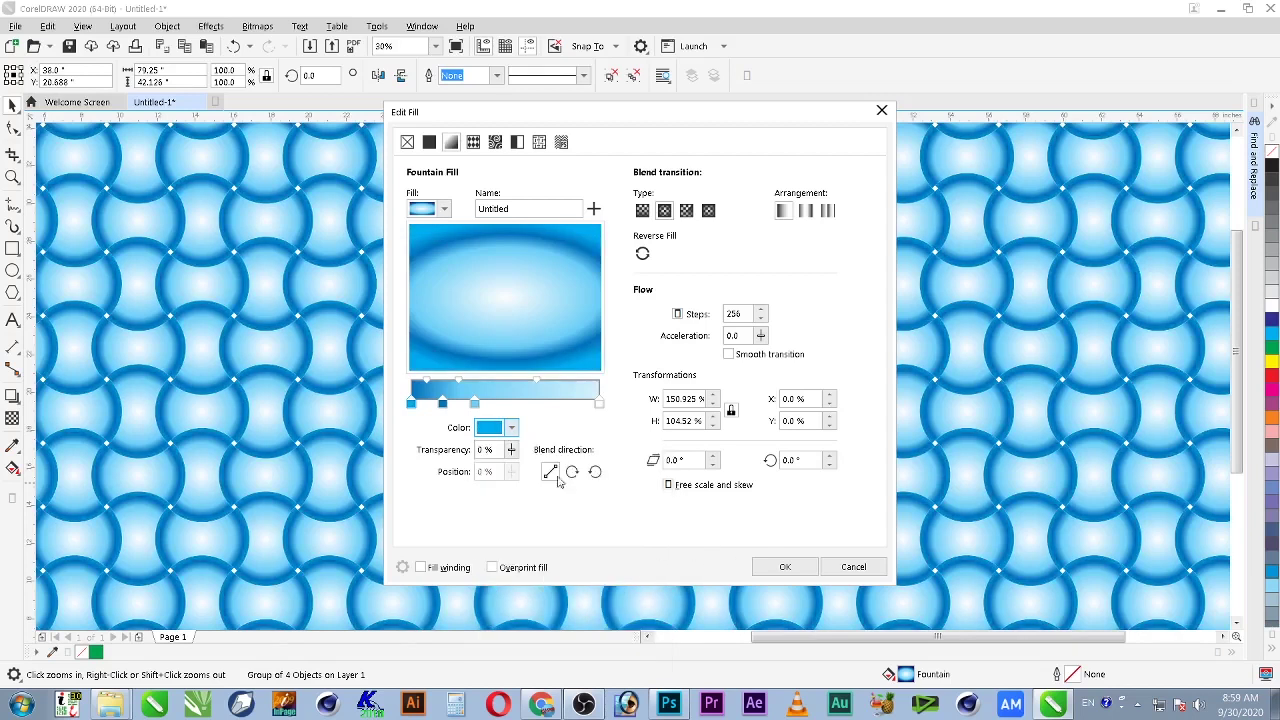
Step: Set the second color stop to C30 M0 Y0 K0 and remove the third stop at 34%
left_click(445, 404)
left_click(491, 430)
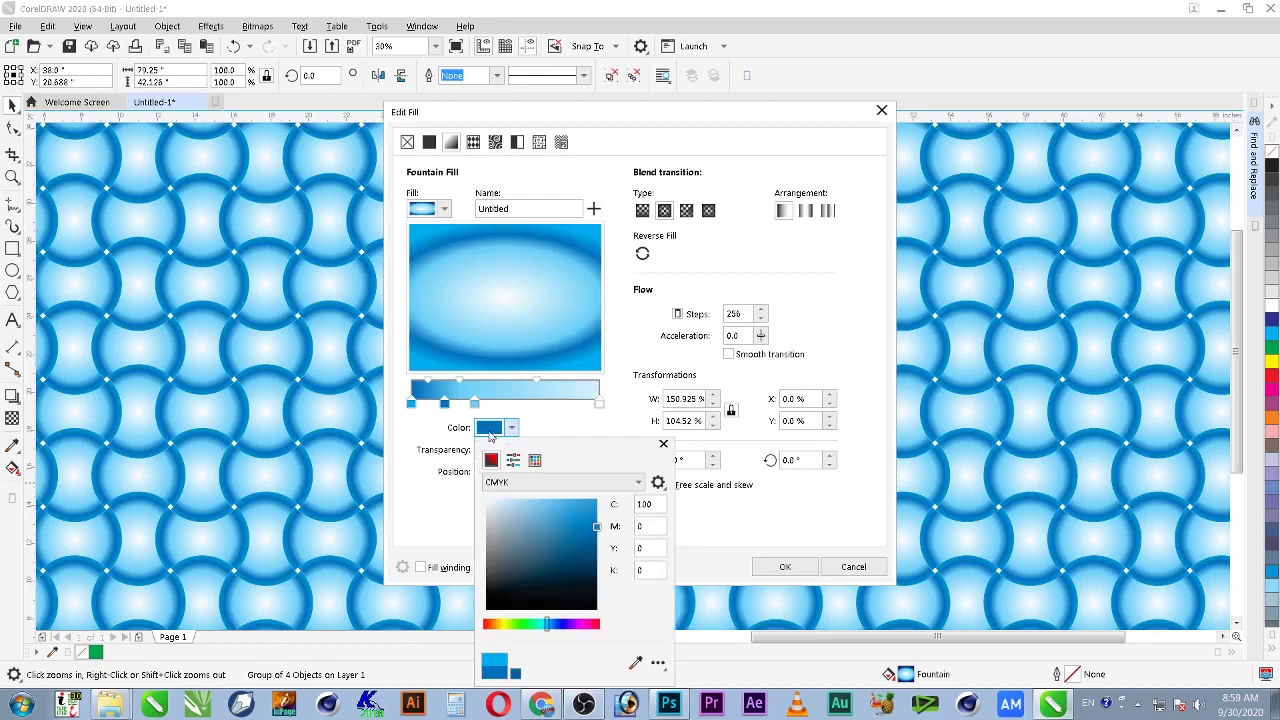
left_click(659, 506)
type("30")
key("Tab")
type("0")
key("Tab")
type("0")
key("Tab")
type("0")
key("Return")
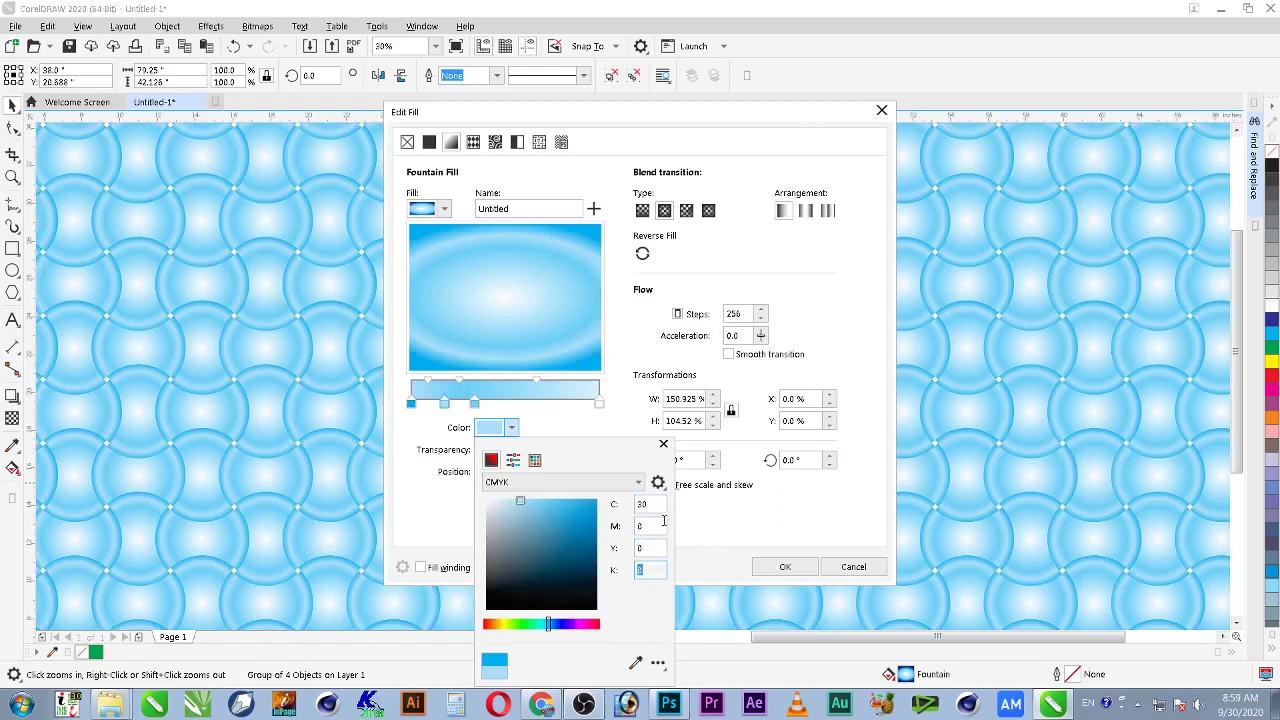
left_click(475, 405)
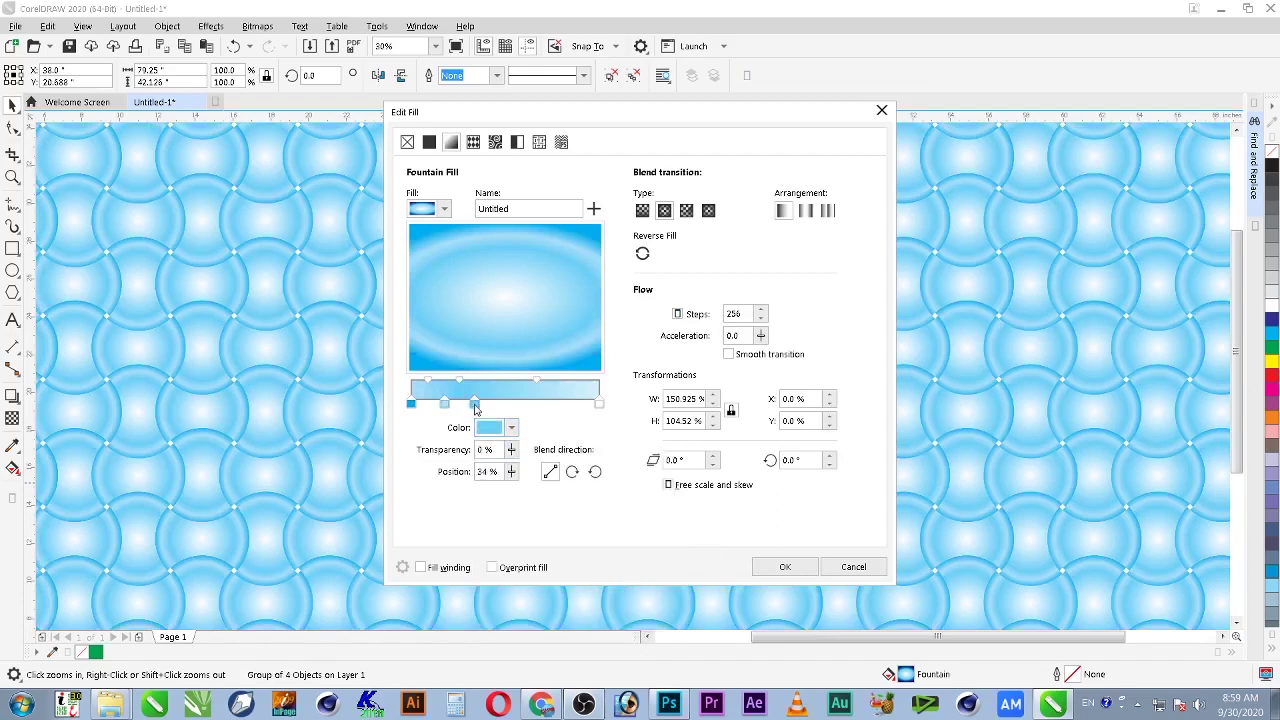
double_click(475, 404)
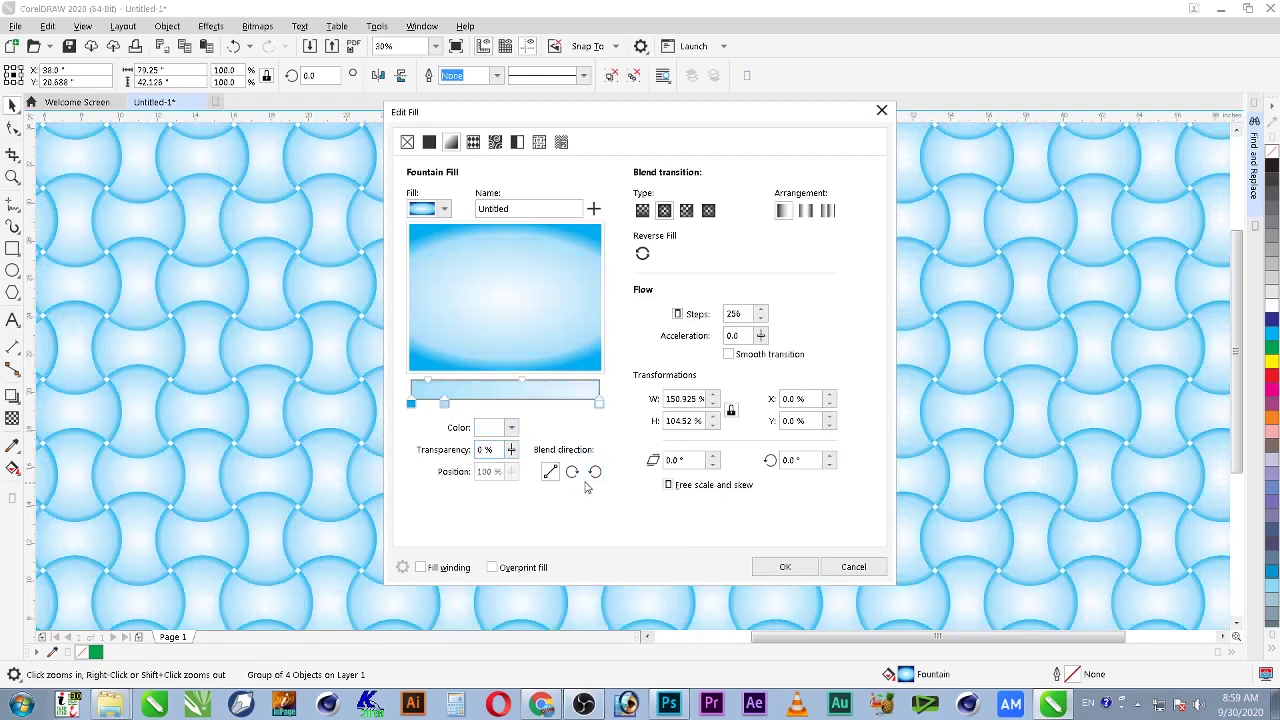
Step: Set the first color stop's magenta value to 40
left_click(410, 405)
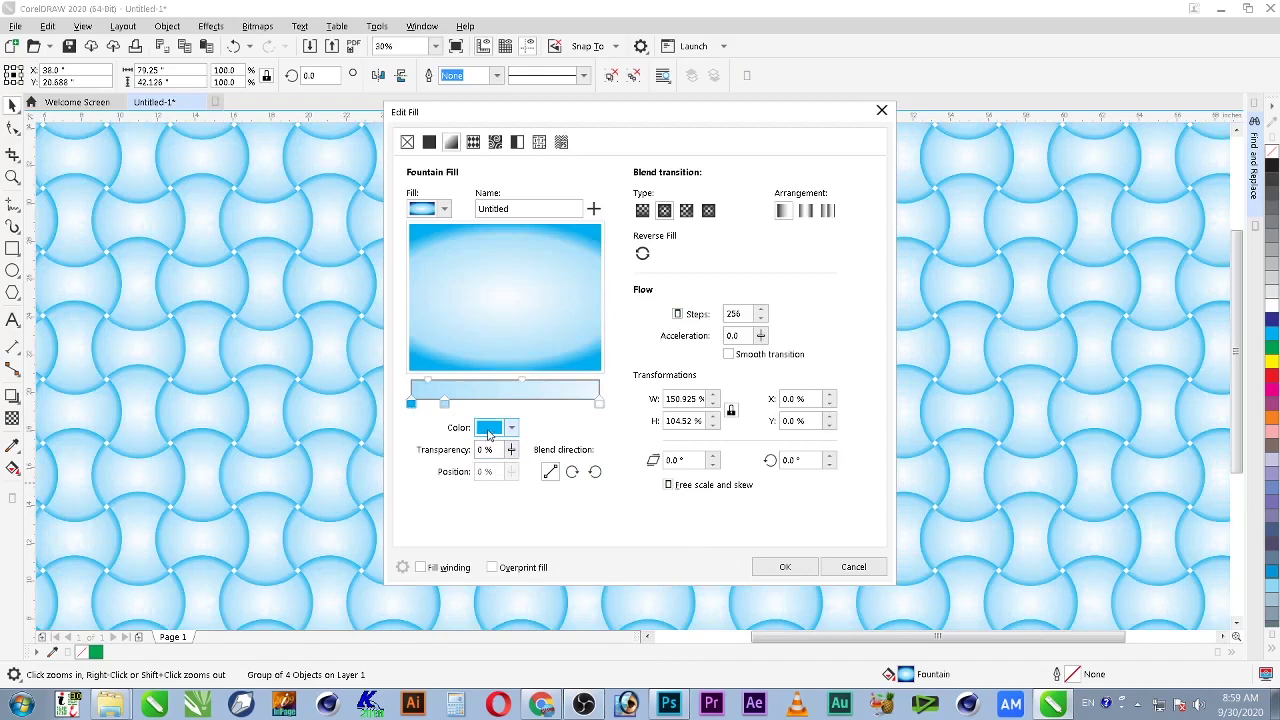
left_click(490, 430)
left_click(653, 530)
type("40")
key("Return")
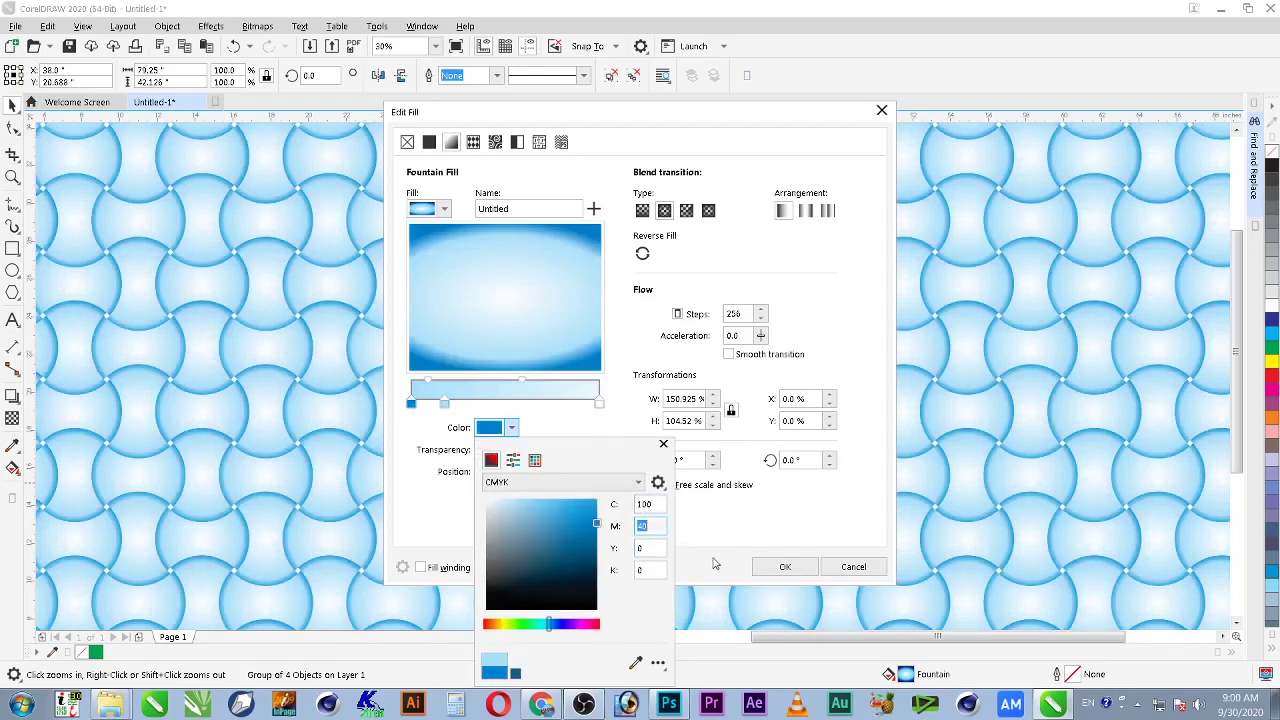
left_click(719, 566)
Step: Move the second color stop of the fountain fill to 26% and apply the fill to the pattern
double_click(446, 408)
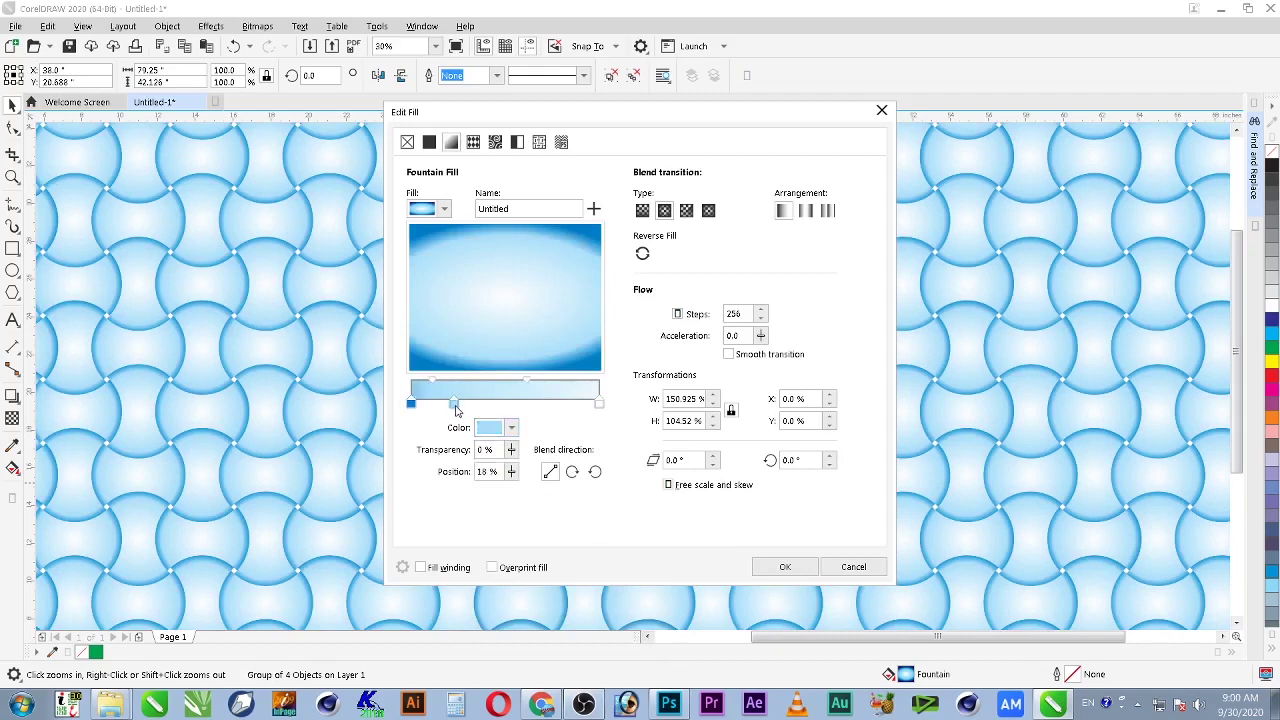
left_click_drag(446, 408, 462, 410)
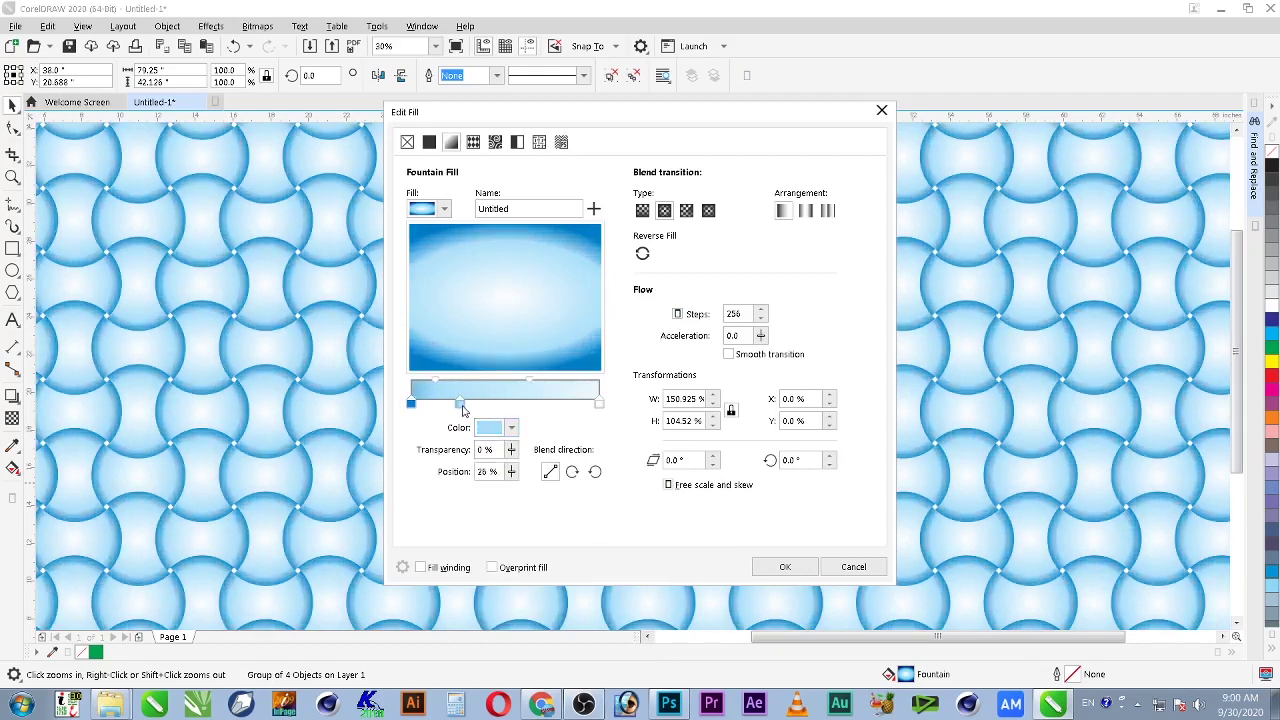
left_click(785, 566)
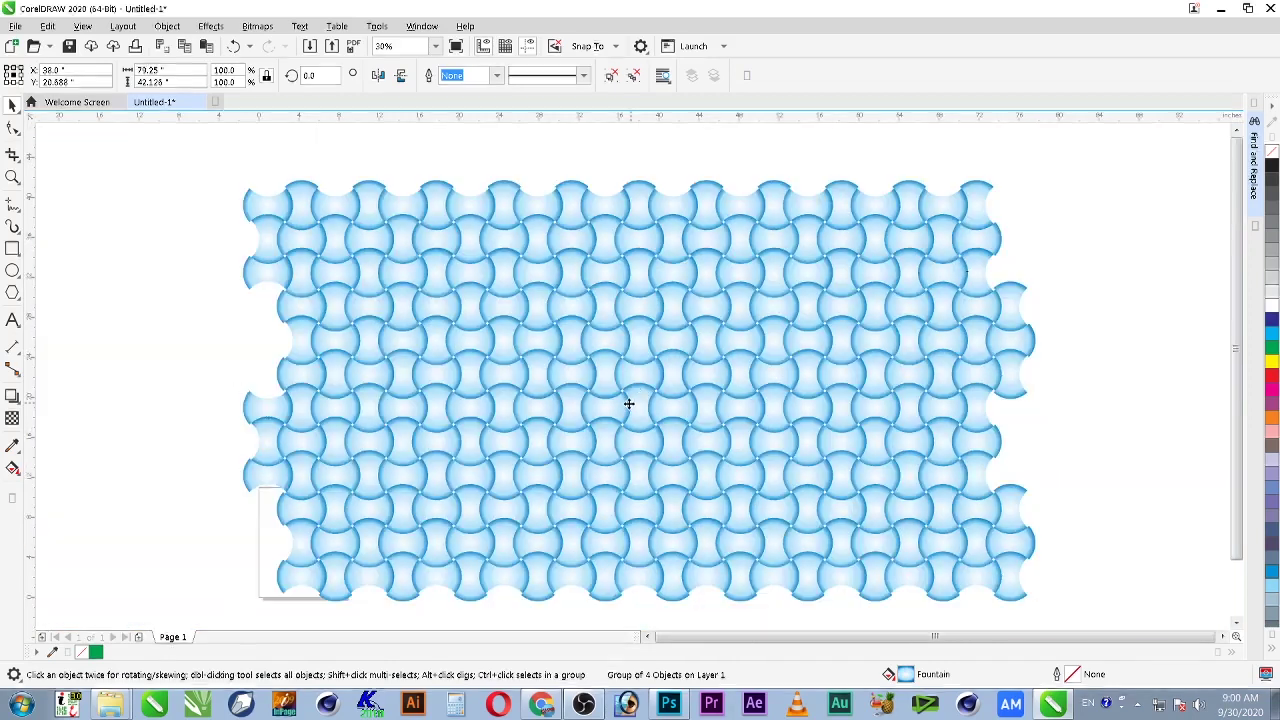
key("z")
left_click(858, 497)
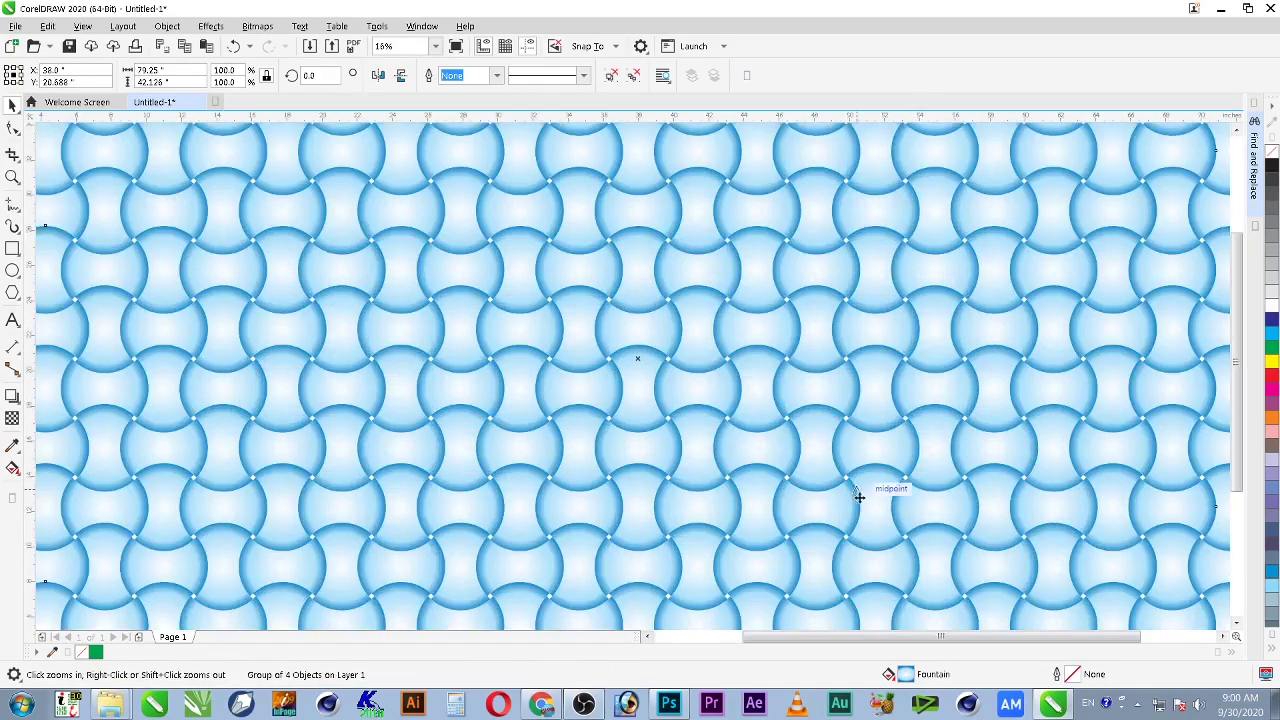
left_click(622, 382)
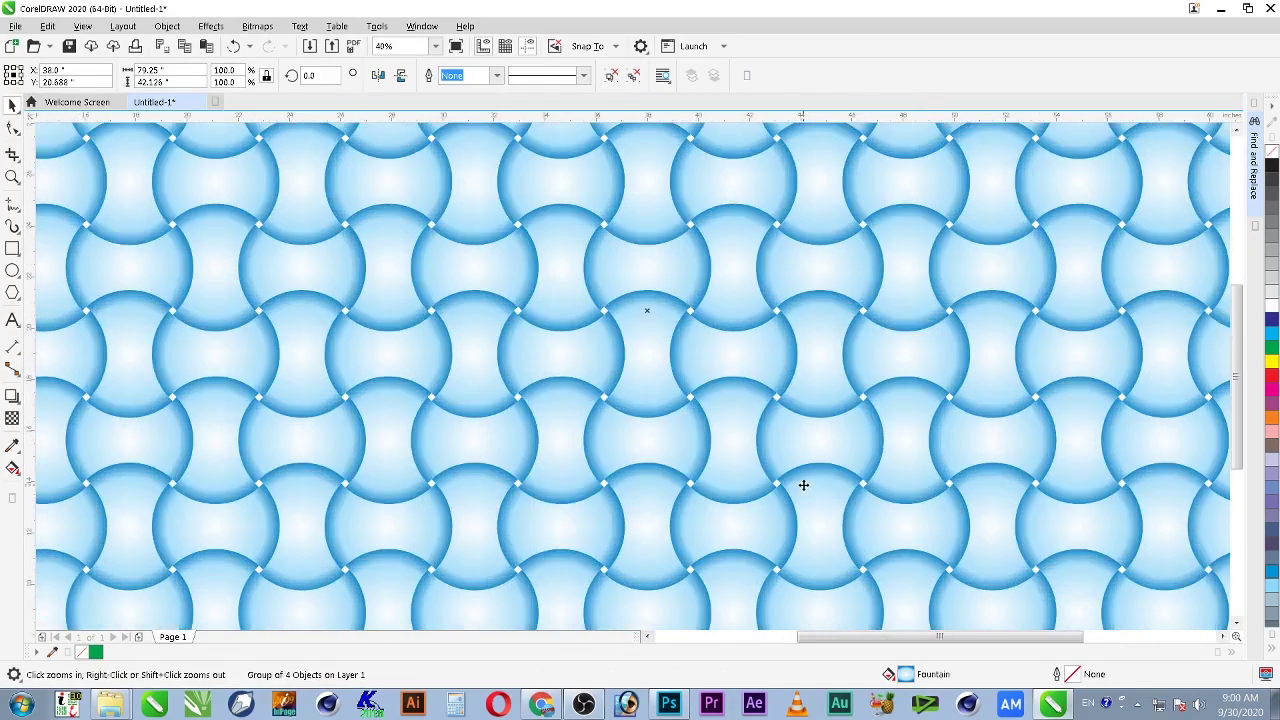
Step: Edit the pattern's fountain fill again, adding a color stop at 12% and removing the stop at 26%
key("F11")
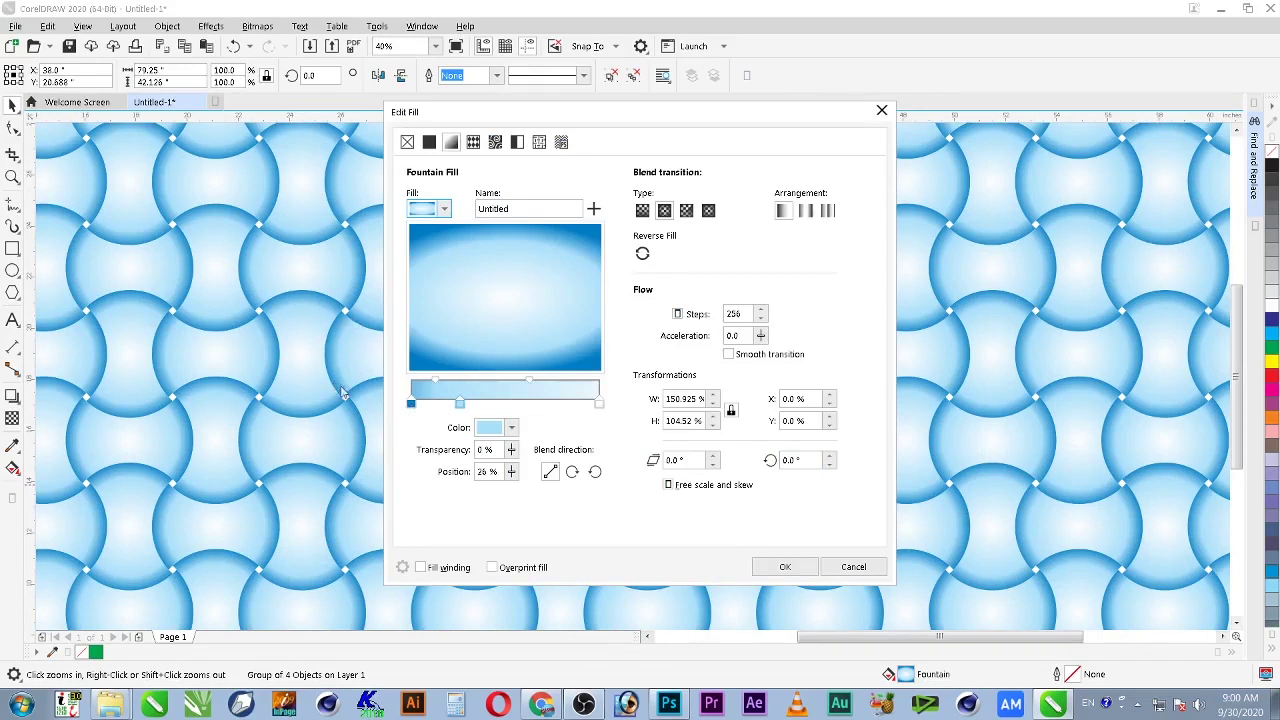
left_click(411, 404)
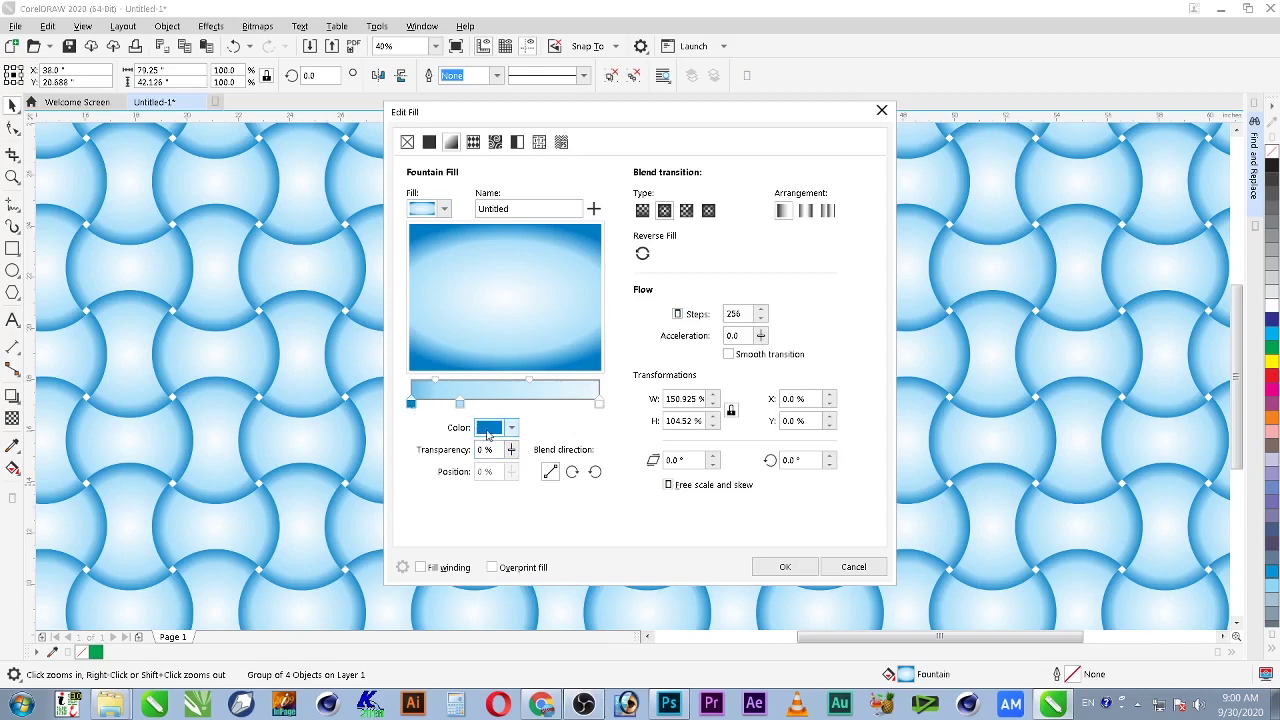
double_click(423, 404)
mouse_move(423, 404)
left_mouse_down()
mouse_move(445, 406)
mouse_move(433, 407)
left_mouse_up()
double_click(459, 403)
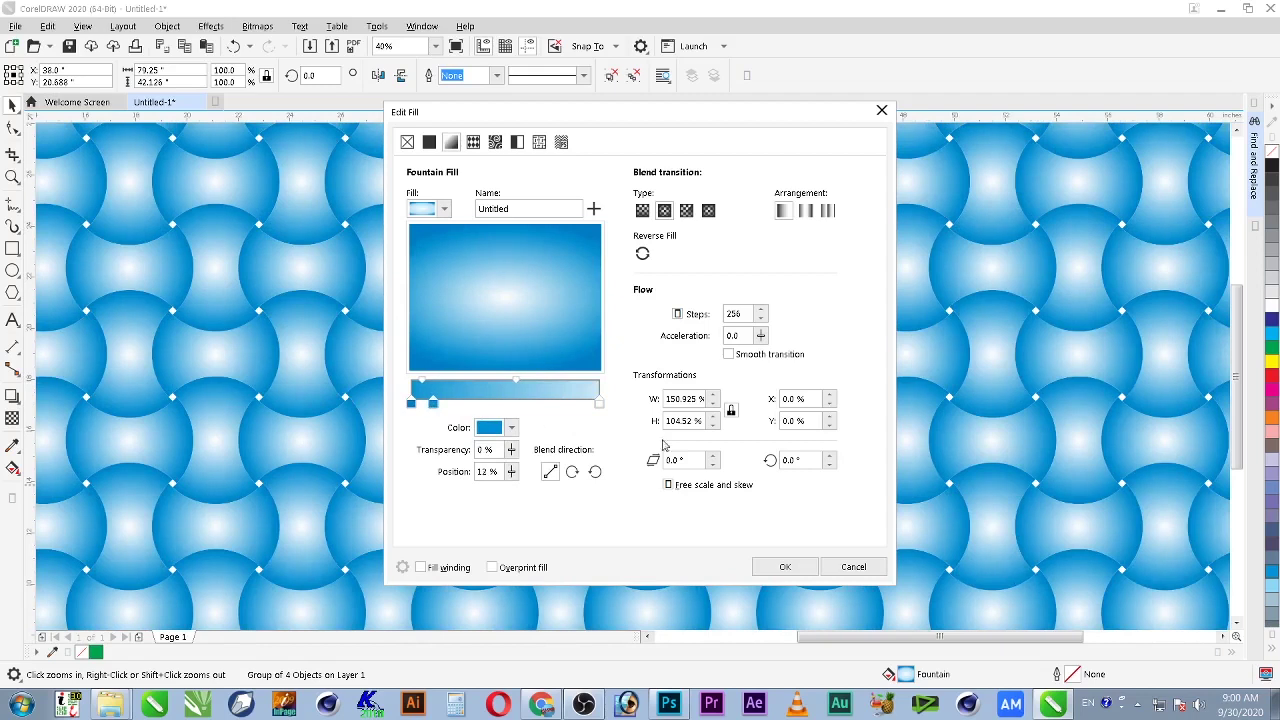
double_click(493, 405)
left_click_drag(492, 406, 553, 404)
double_click(553, 404)
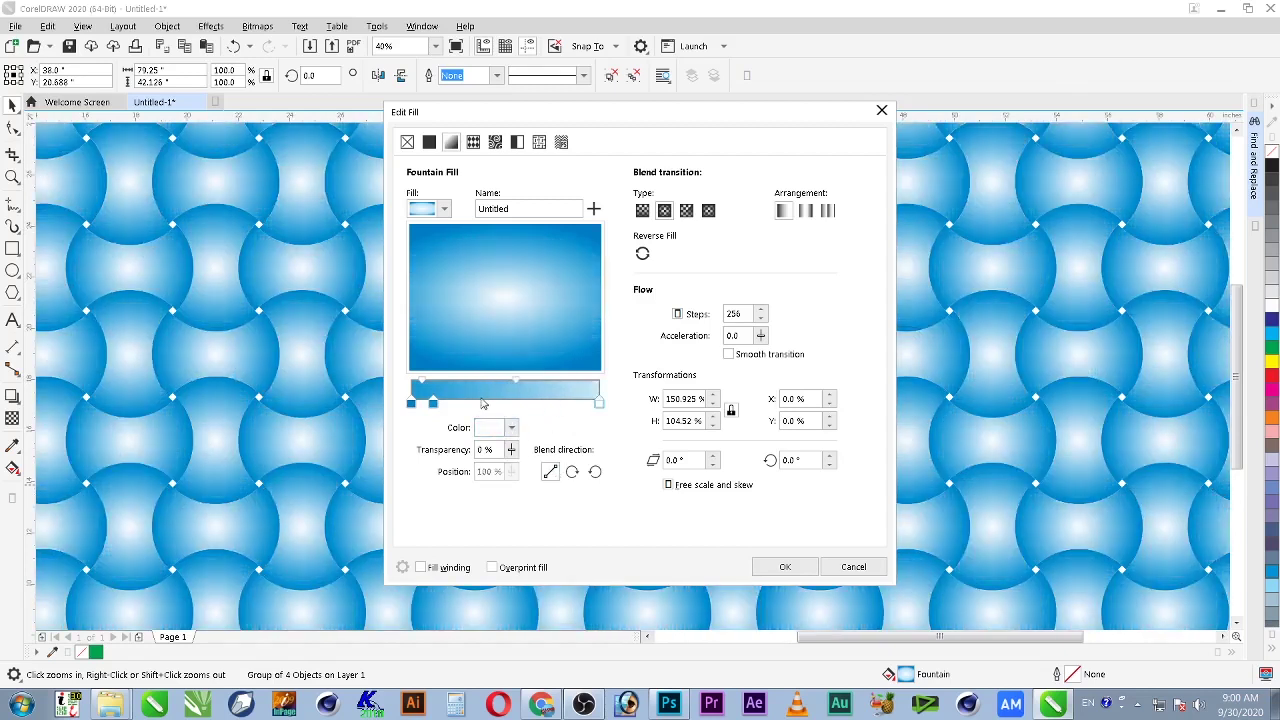
Step: Add a color stop at 25% and set its color to C30 M0 Y0 K0
double_click(505, 407)
left_click_drag(505, 407, 461, 407)
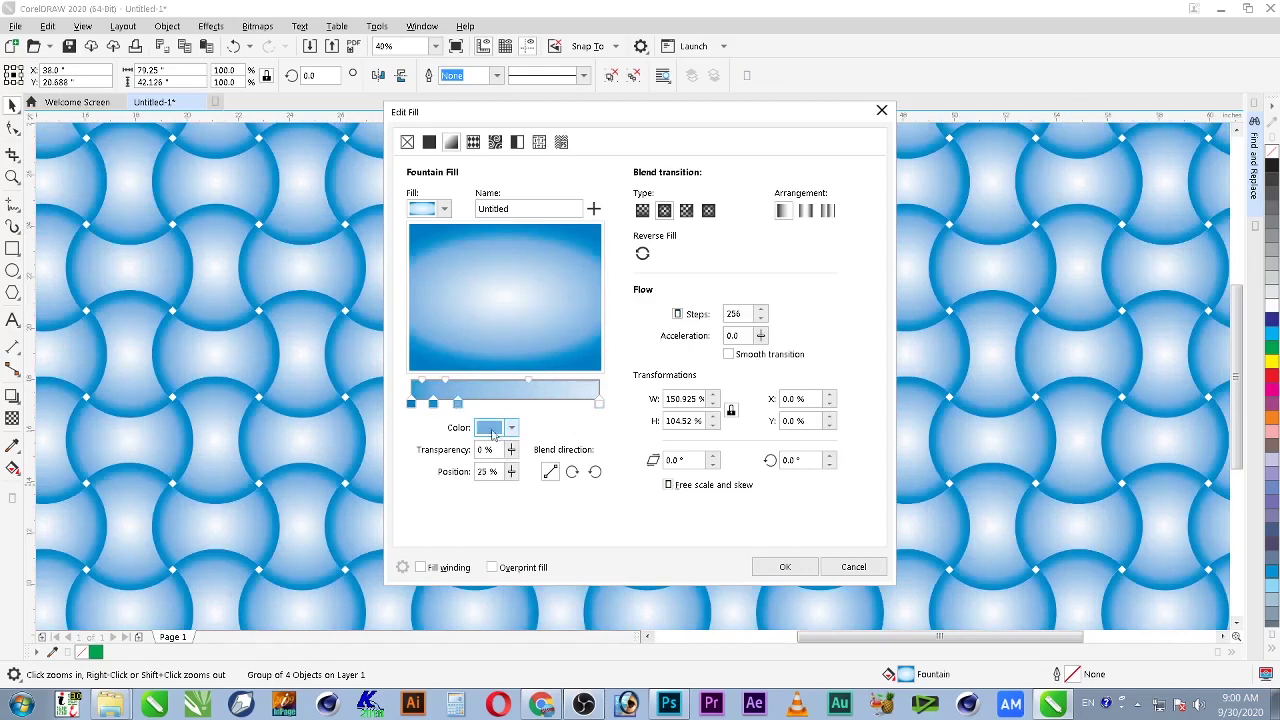
left_click(497, 429)
double_click(643, 504)
type("30")
key("Tab")
type("0")
key("Tab")
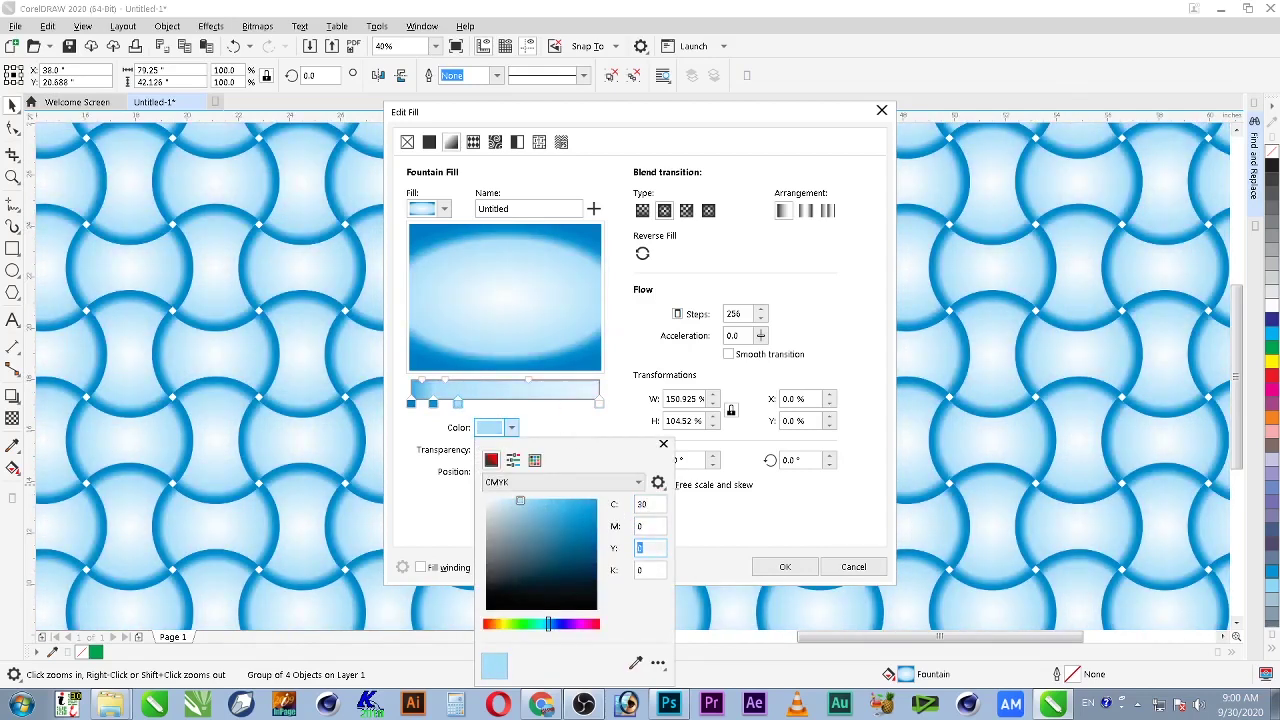
left_click(583, 427)
Step: Re-enter the first color stop's values as cyan 100 and magenta 40
left_click(433, 403)
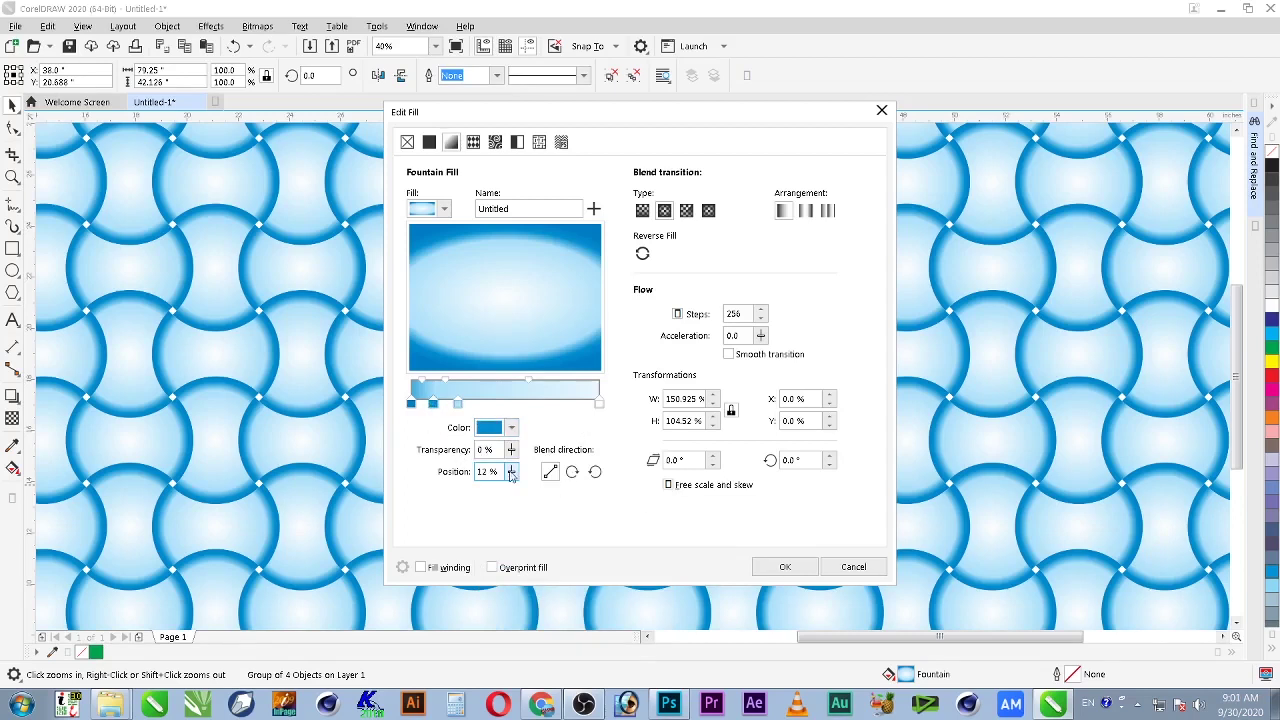
left_click(410, 403)
left_click(489, 427)
double_click(641, 526)
type("40")
double_click(645, 504)
type("100")
left_click_drag(655, 505, 618, 518)
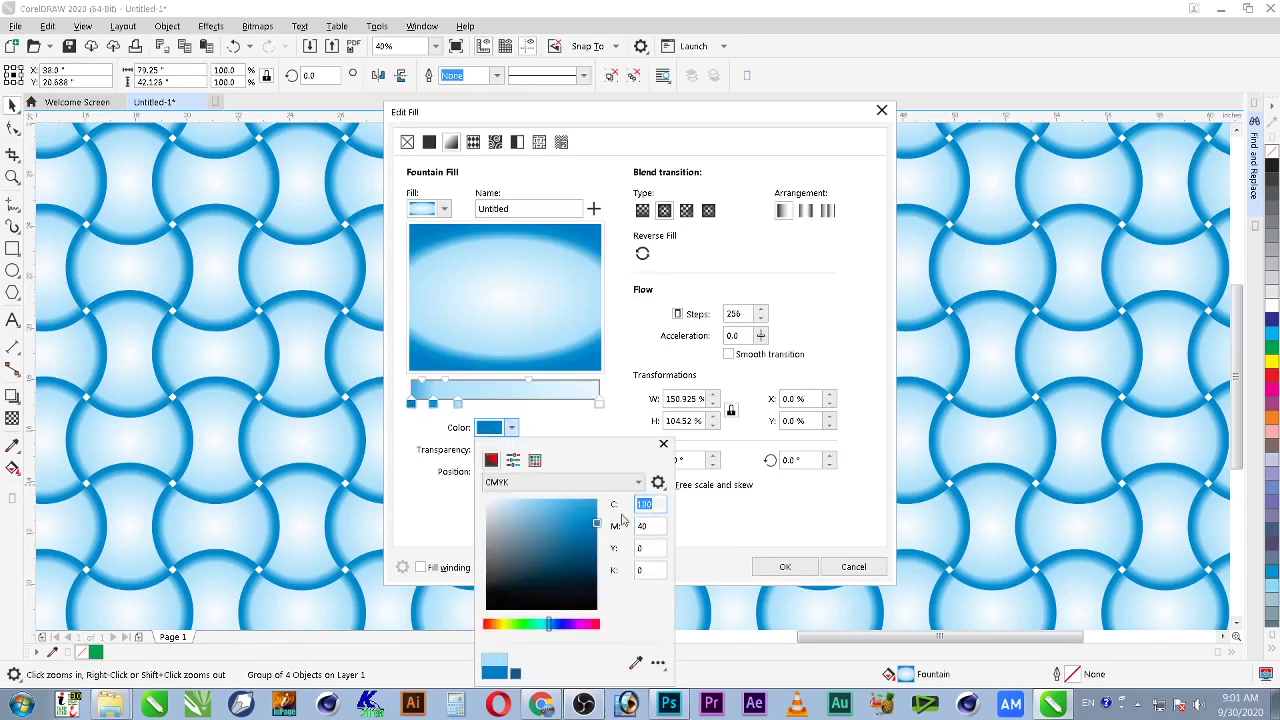
Step: Remove the color stop at 12% and apply the fountain fill
left_click(440, 427)
double_click(433, 403)
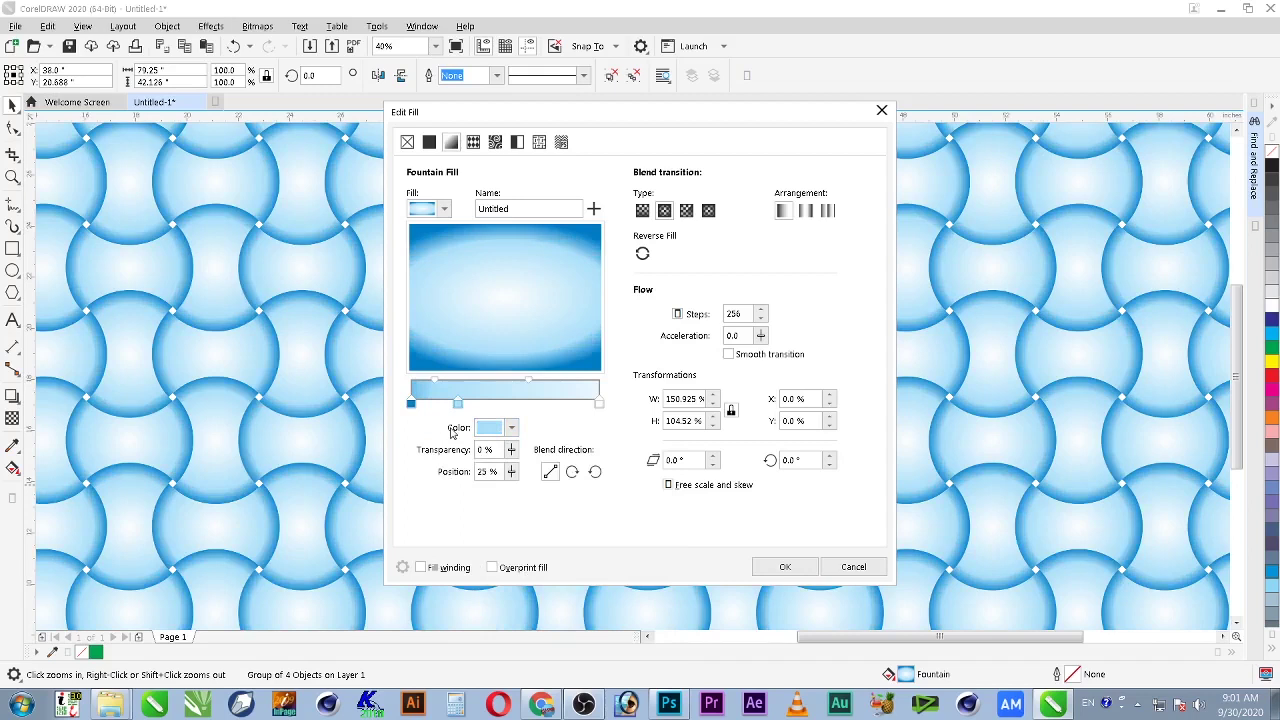
left_click(783, 566)
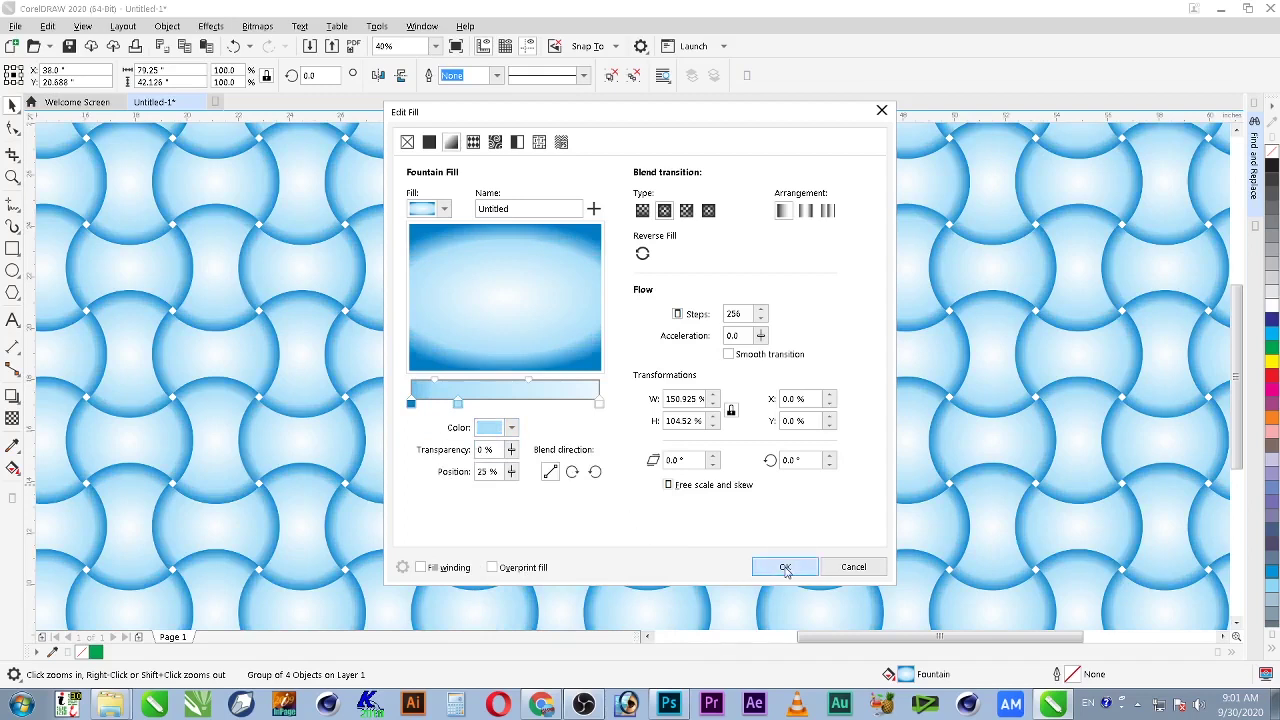
Step: Reopen the pattern's fountain fill and set the first color stop's magenta value to 20
scroll(503, 460, "down", 2)
scroll(580, 366, "down", 2)
key("z")
left_click(797, 487)
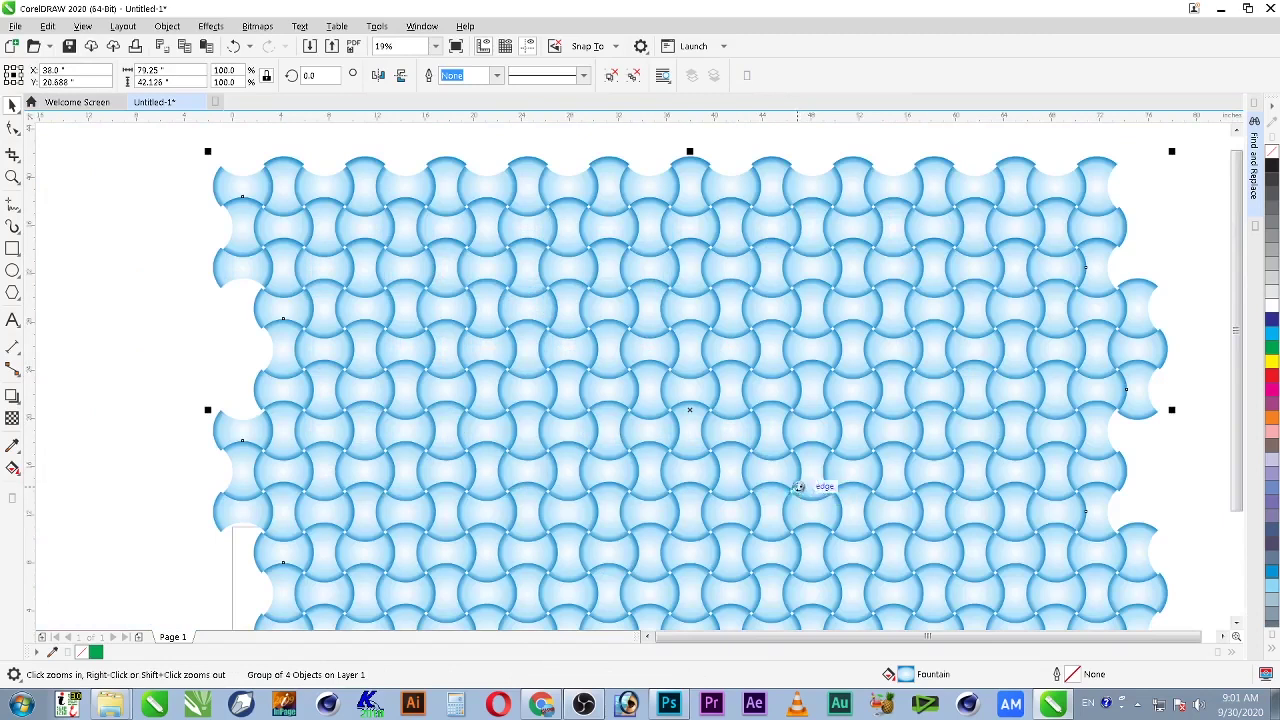
key("F11")
left_click(411, 403)
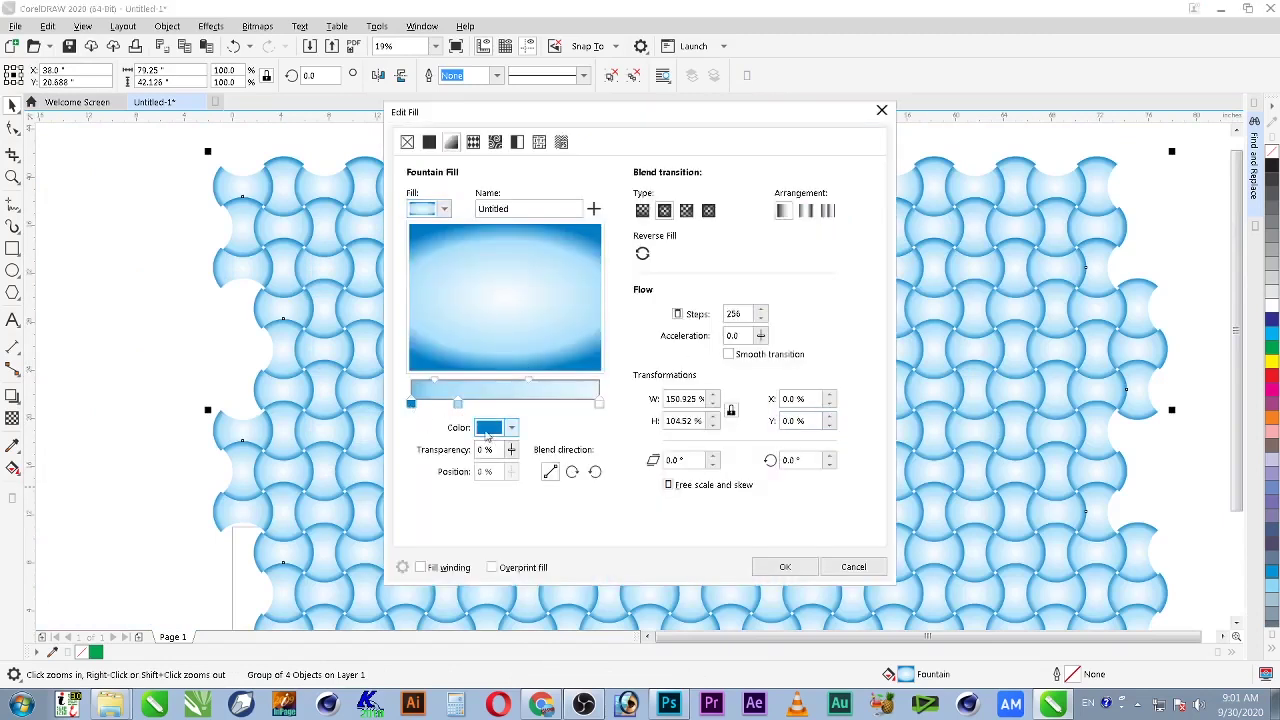
left_click(490, 429)
key("Tab")
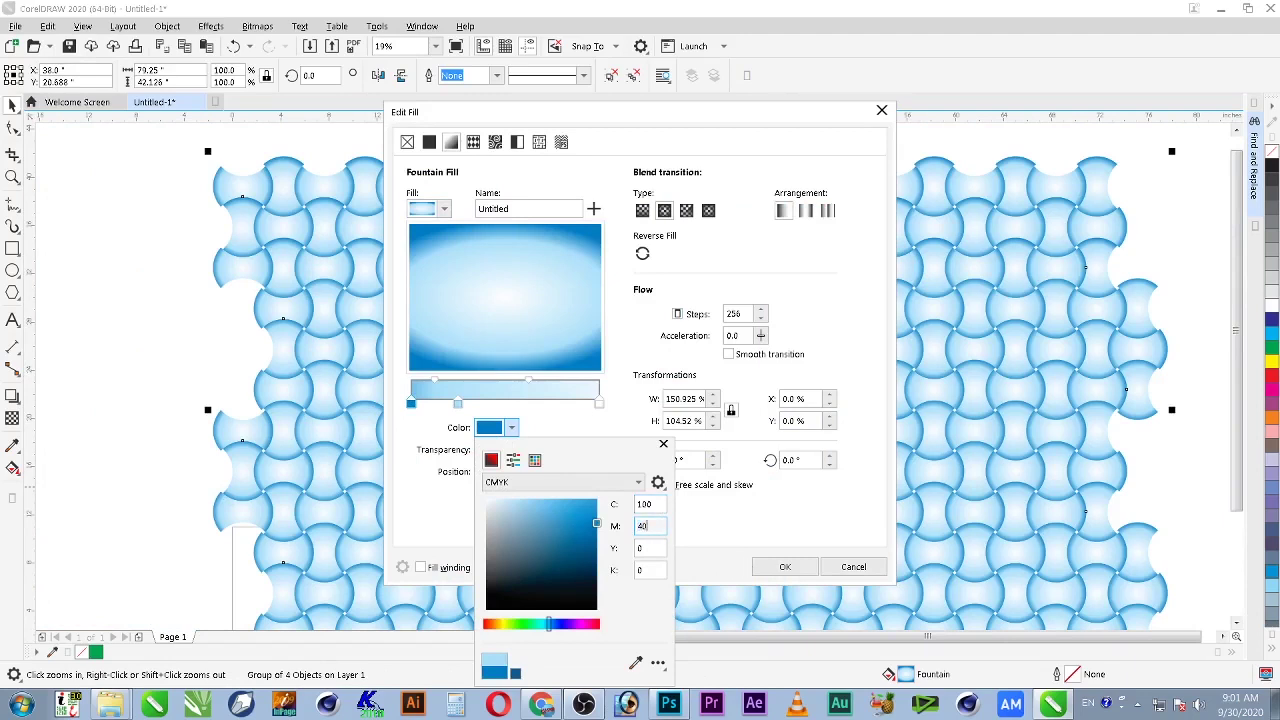
type("20")
key("Return")
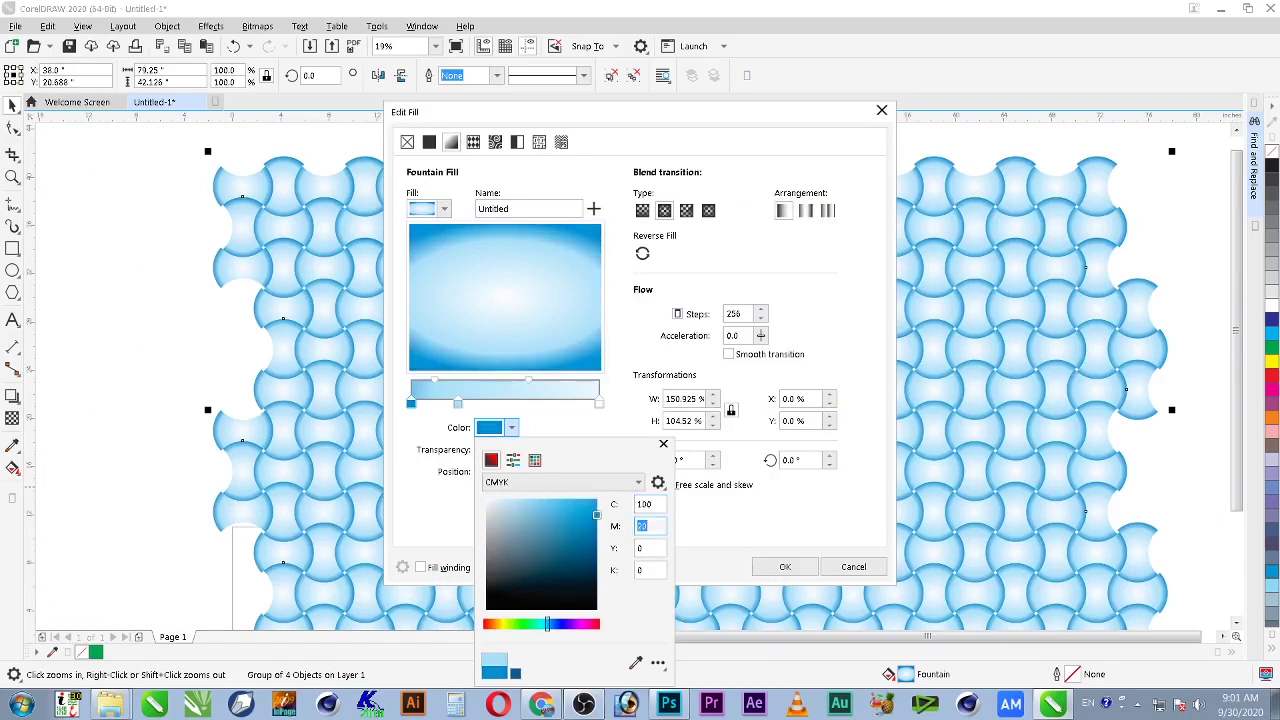
Step: Set the first color stop's magenta value to 10 and apply the fill
key("Return")
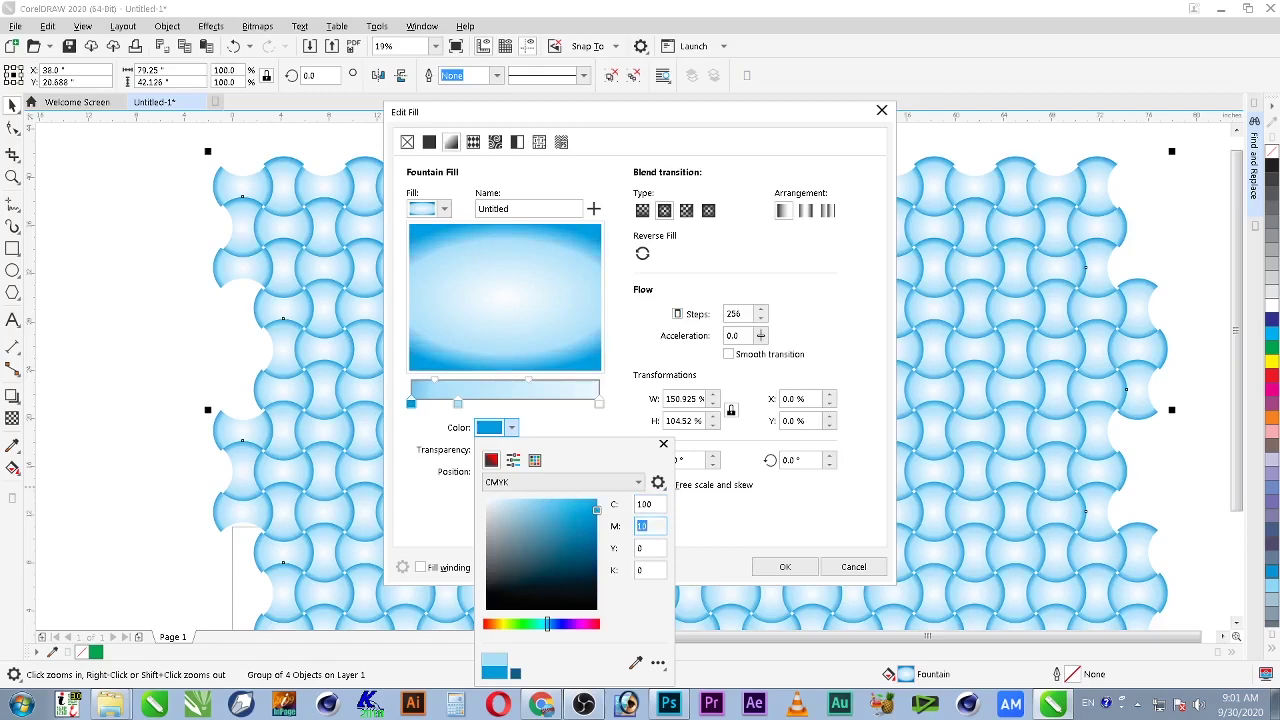
left_click(785, 566)
left_click(785, 566)
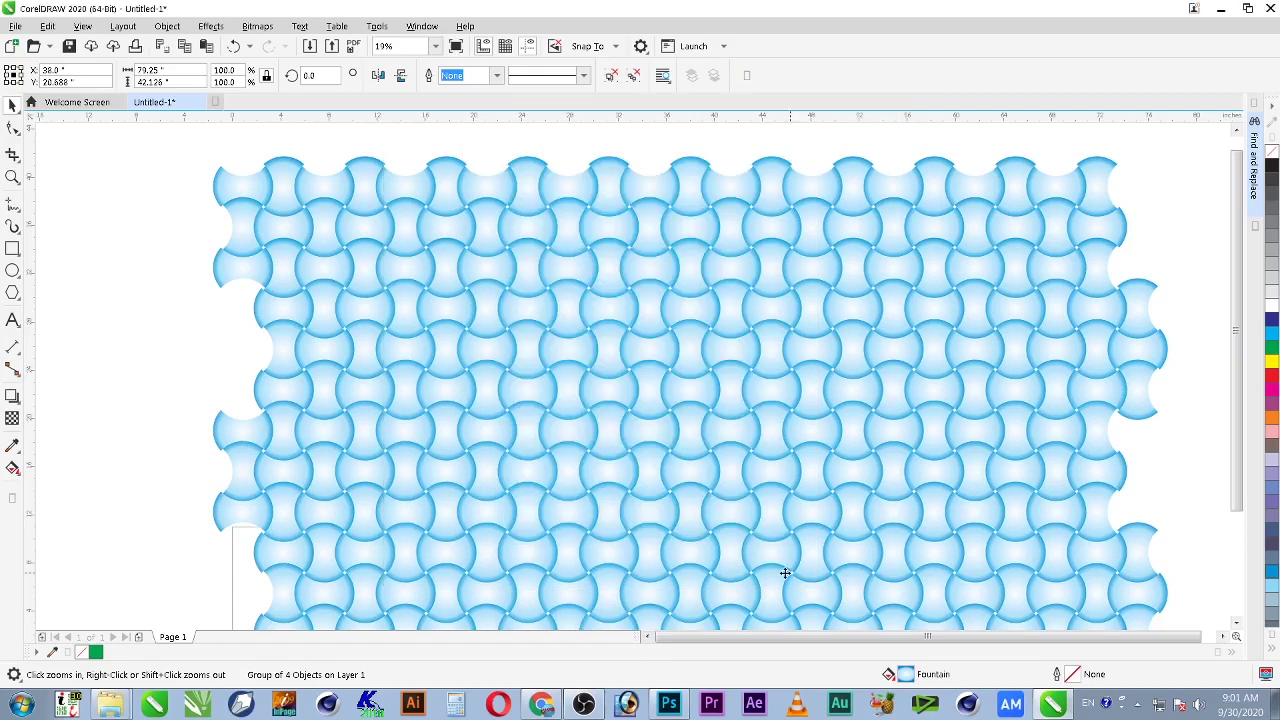
Step: Examine the recolored pattern's gradient edges up close and the whole woven pattern from a distance
left_click(834, 551)
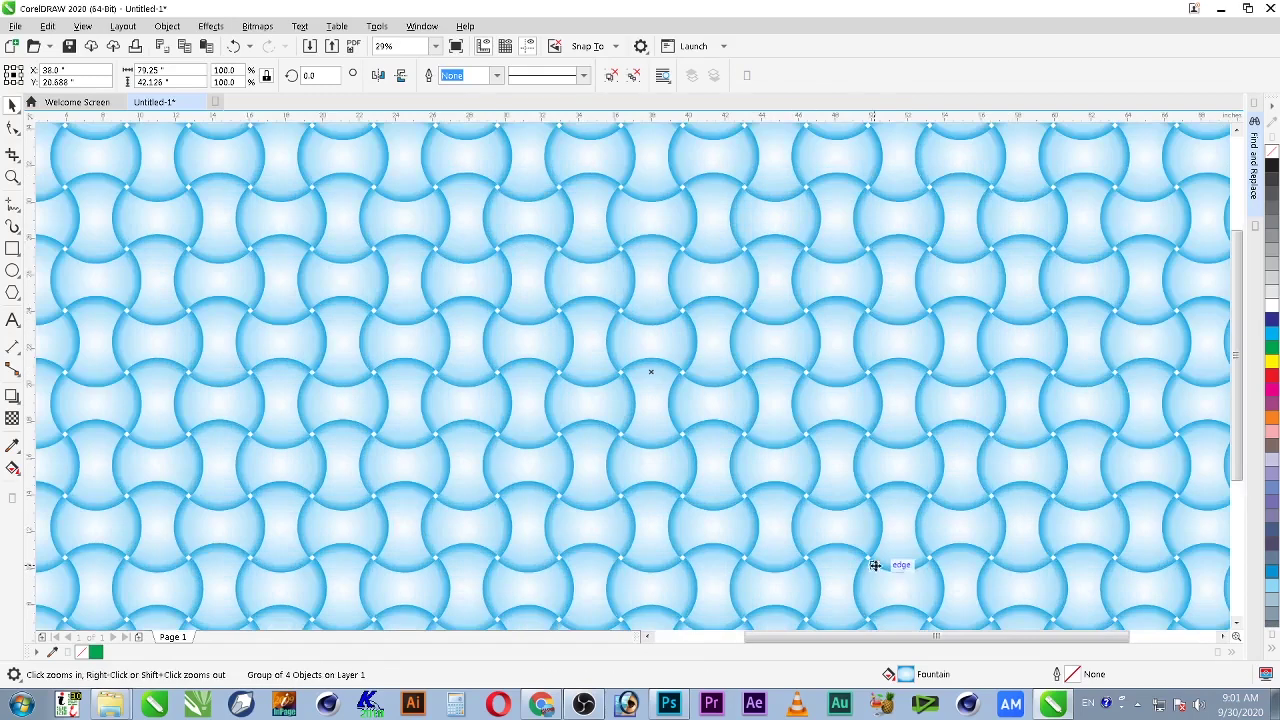
right_click(802, 457)
scroll(781, 457, "down", 1)
left_click_drag(419, 258, 983, 574)
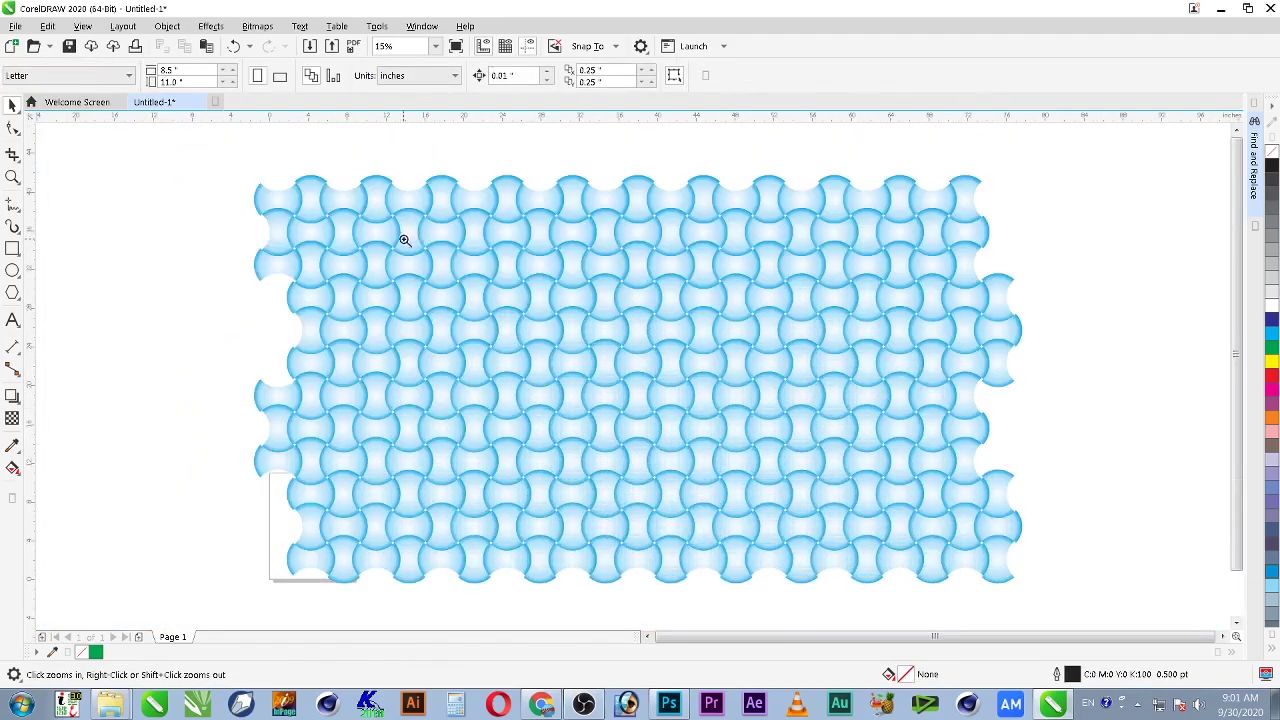
left_click_drag(801, 473, 852, 514)
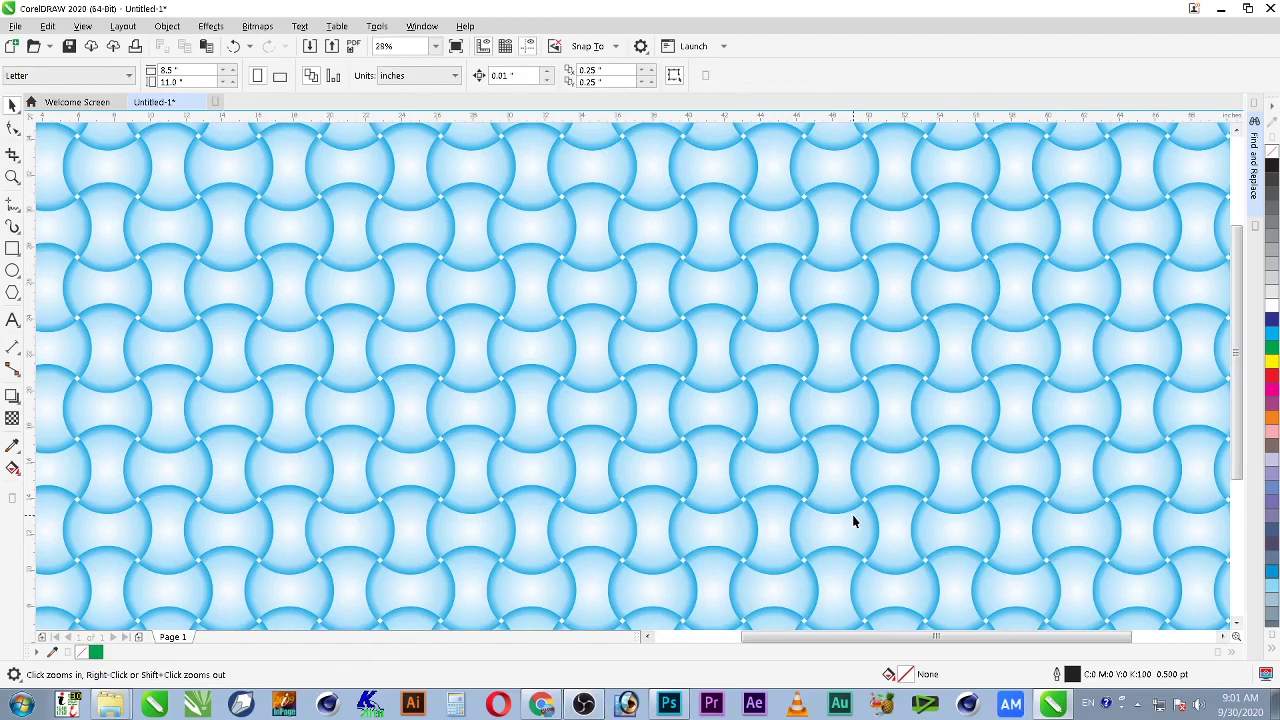
left_click(887, 494)
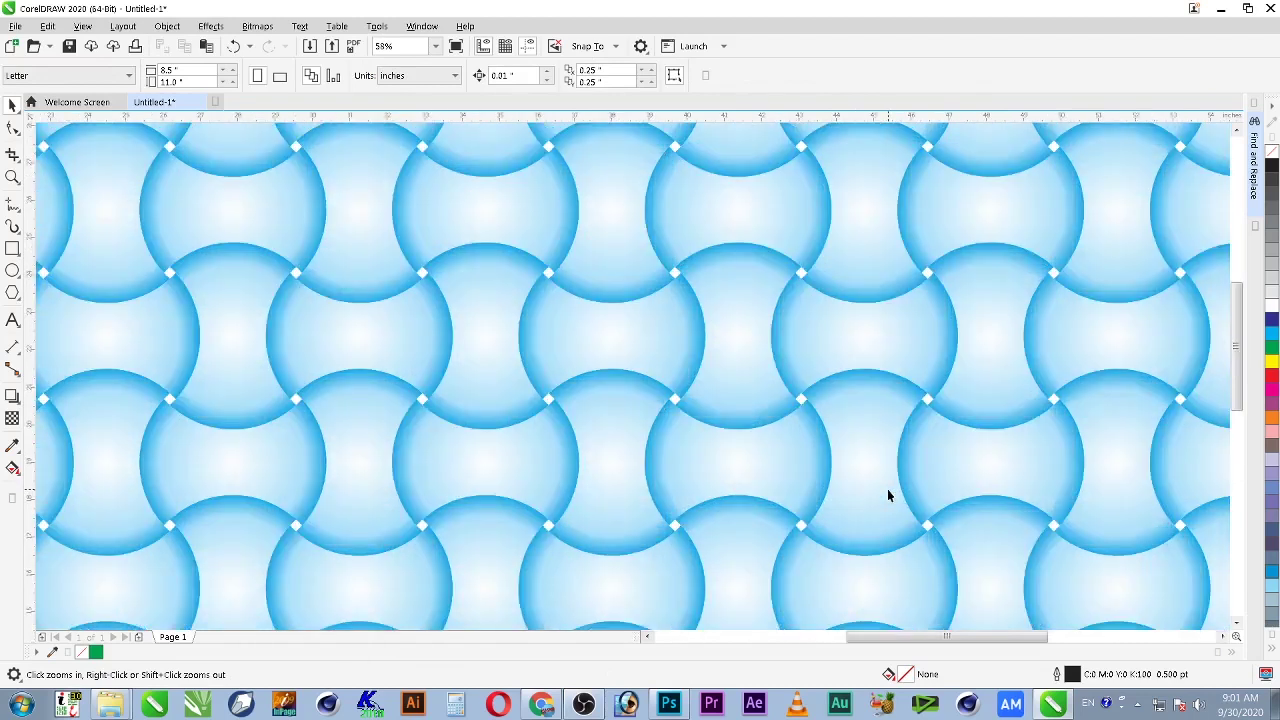
right_click(887, 492)
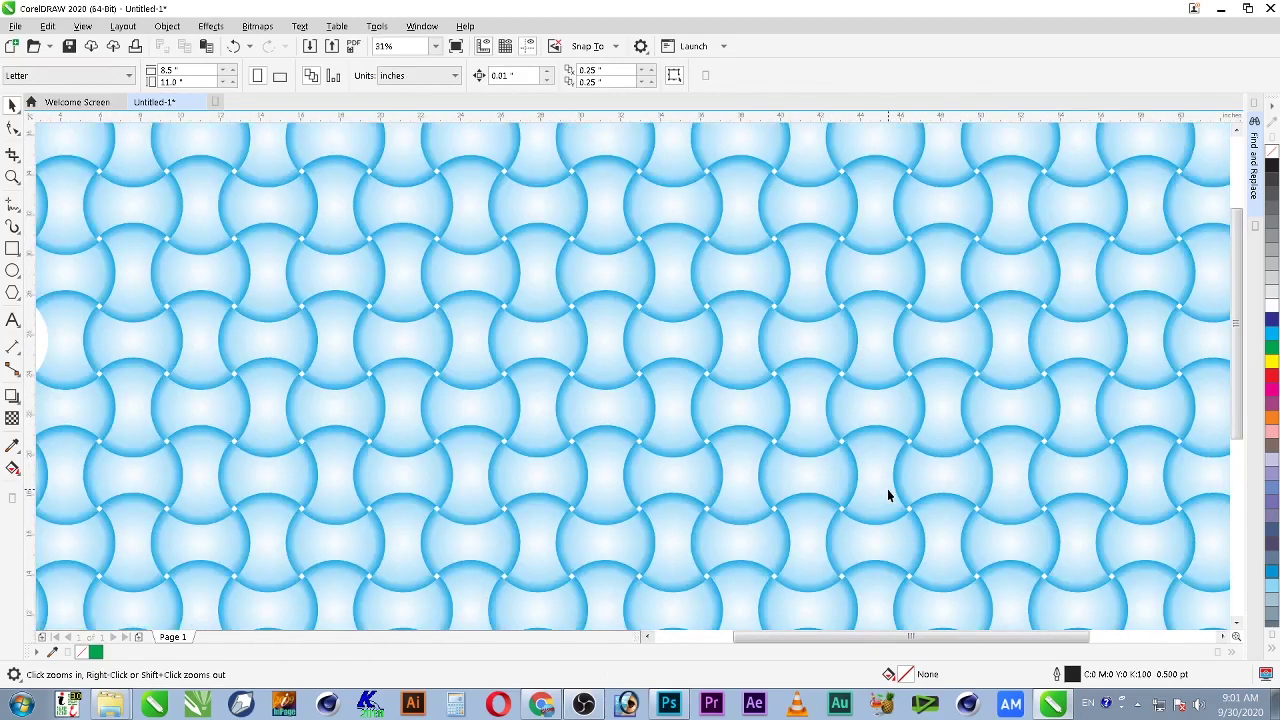
right_click(887, 489)
right_click(748, 435)
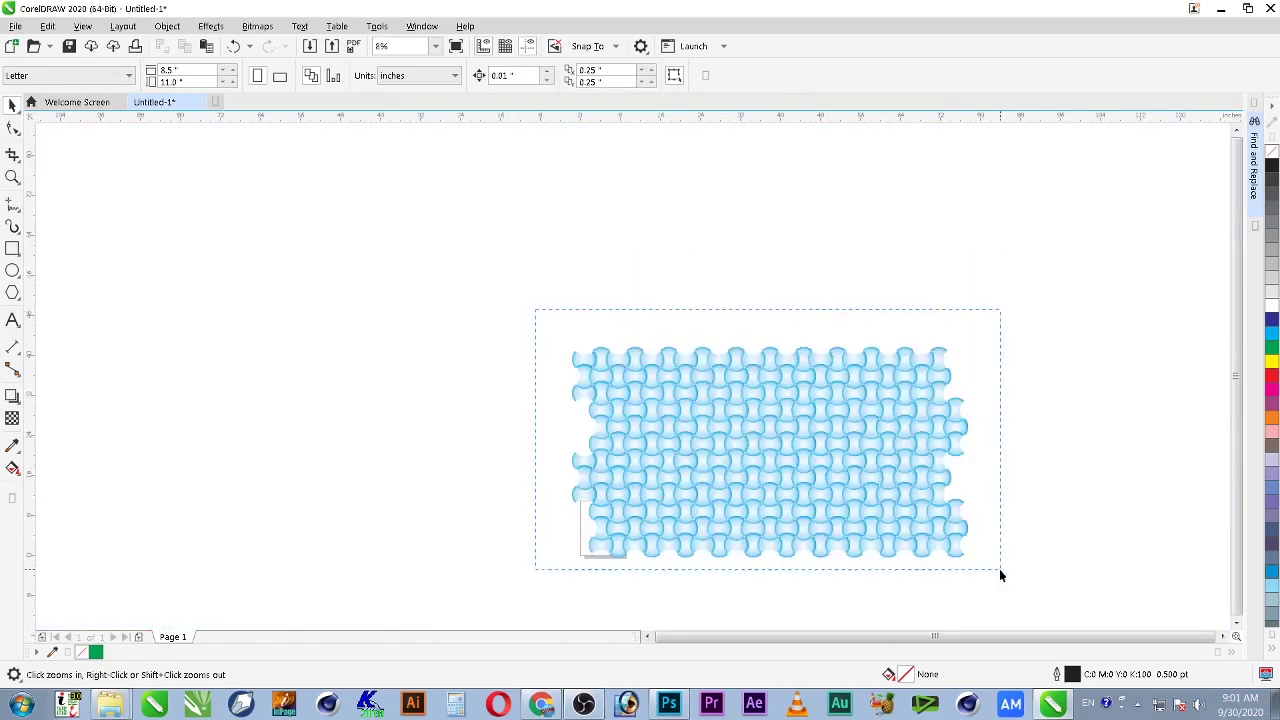
key("space")
key("shift+F2")
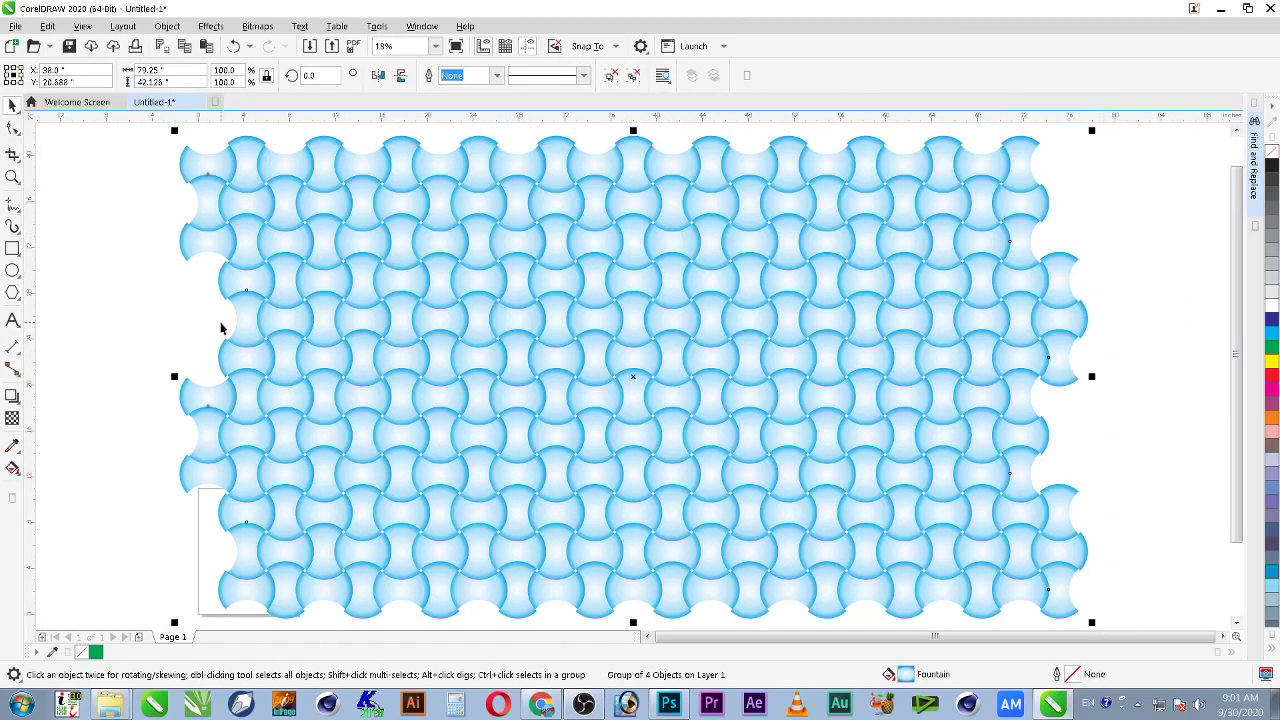
Step: Draw a rectangle over the pattern's upper-left area and set its height to 10 inches with the proportions locked
left_click(106, 298)
left_click(12, 248)
left_click_drag(303, 221, 636, 448)
left_click(181, 69)
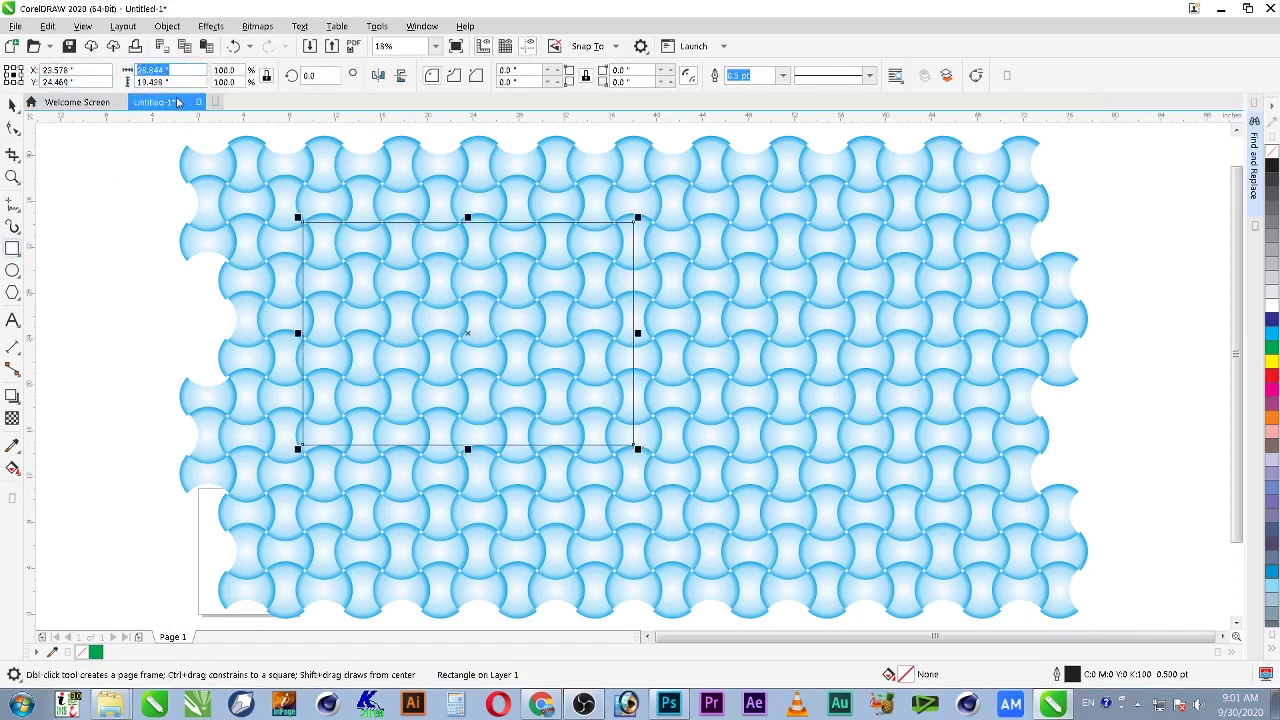
type("20")
key("Tab")
type("10")
key("Return")
key("space")
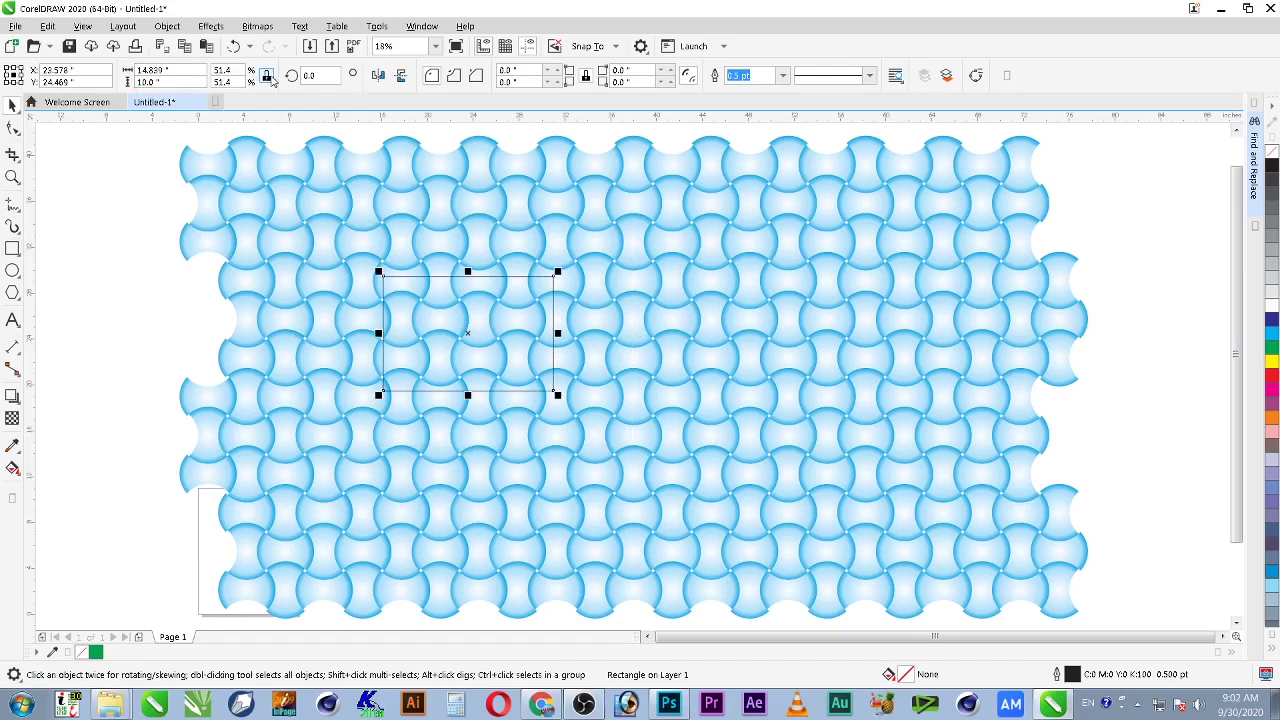
Step: Unlock the rectangle's proportions and set its width to 20 inches
left_click(160, 70)
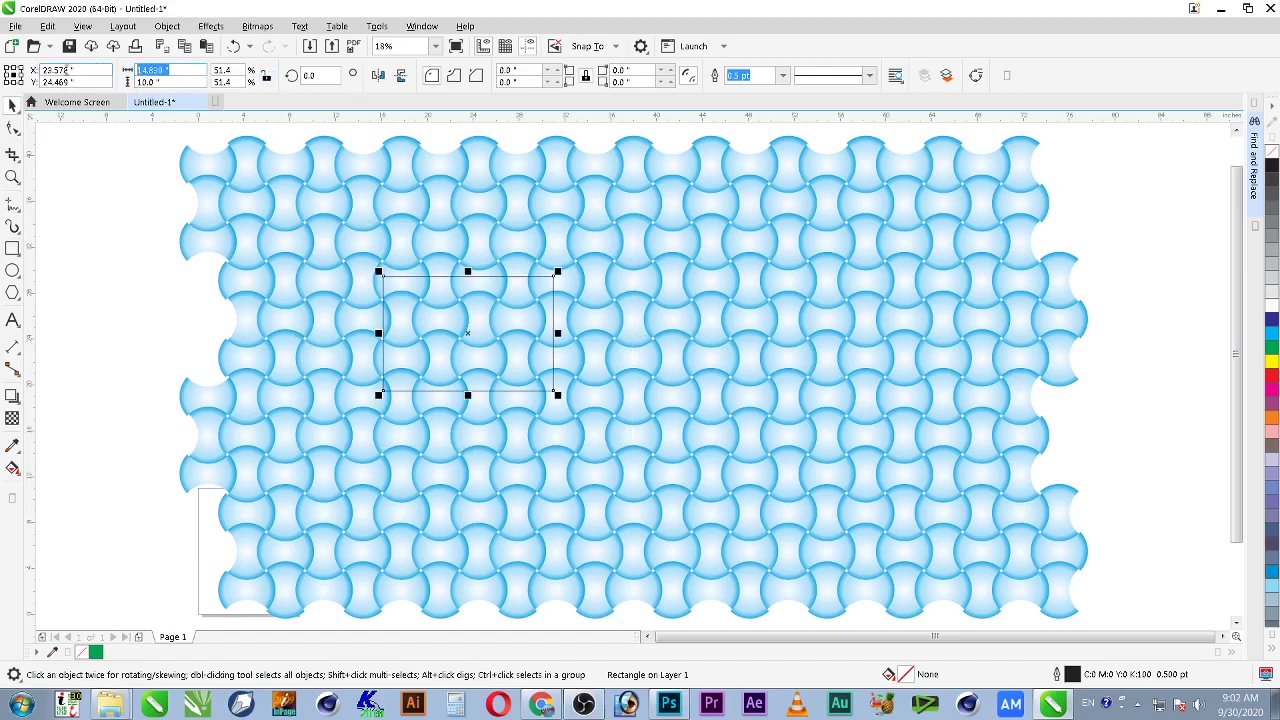
type("20")
key("Return")
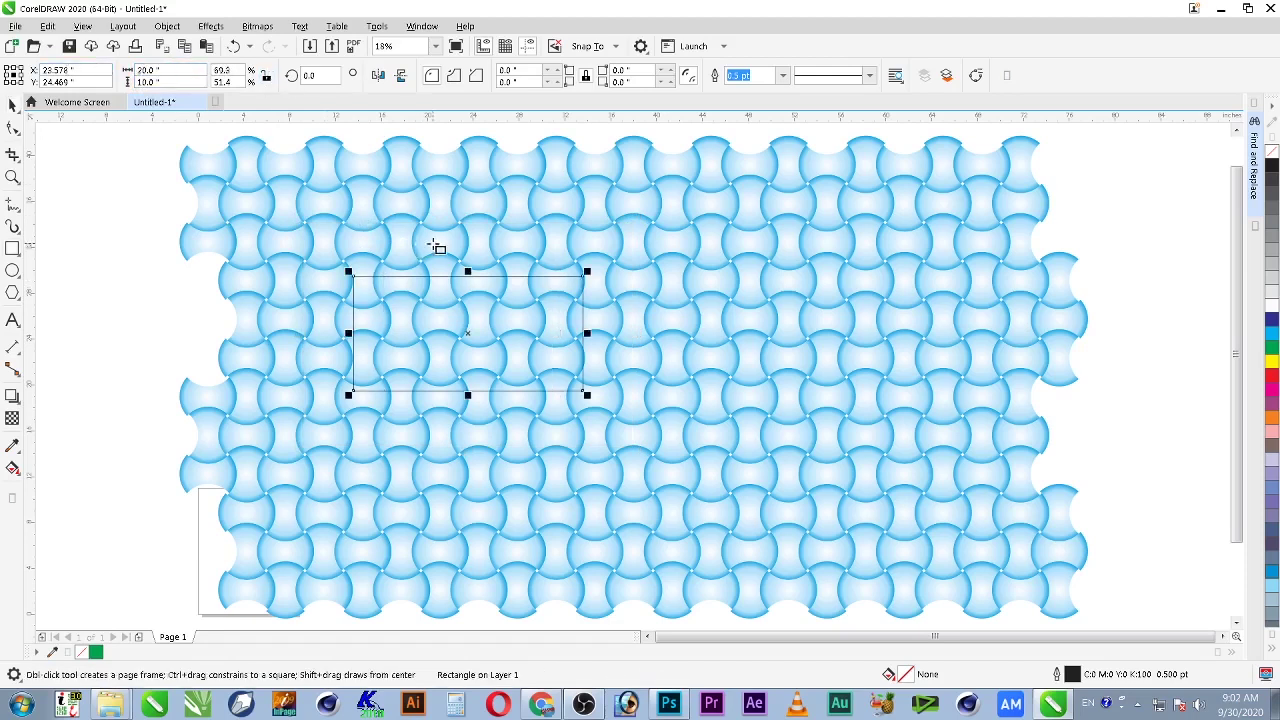
Step: Scale the grouped pattern down to about 20.8 by 11 inches and move it so it partly overlaps the rectangle
scroll(433, 248, "down", 2)
key("F2")
left_click_drag(249, 154, 898, 509)
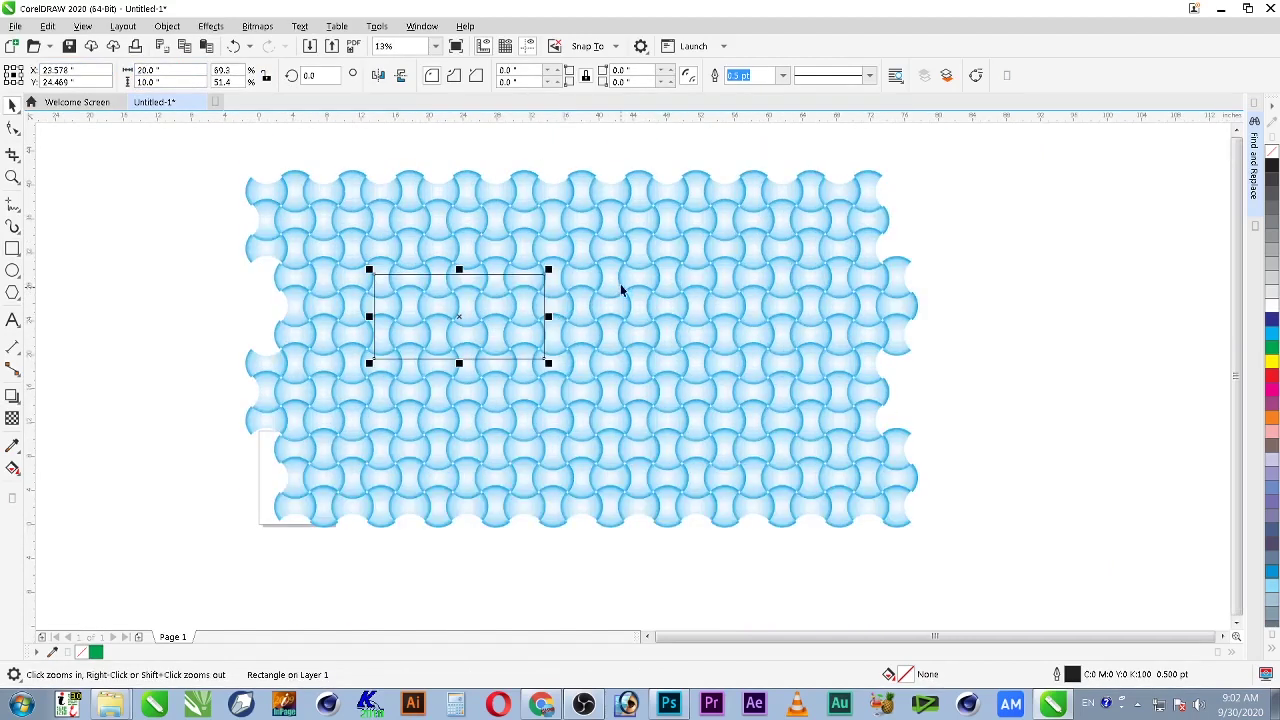
left_click_drag(982, 150, 162, 571)
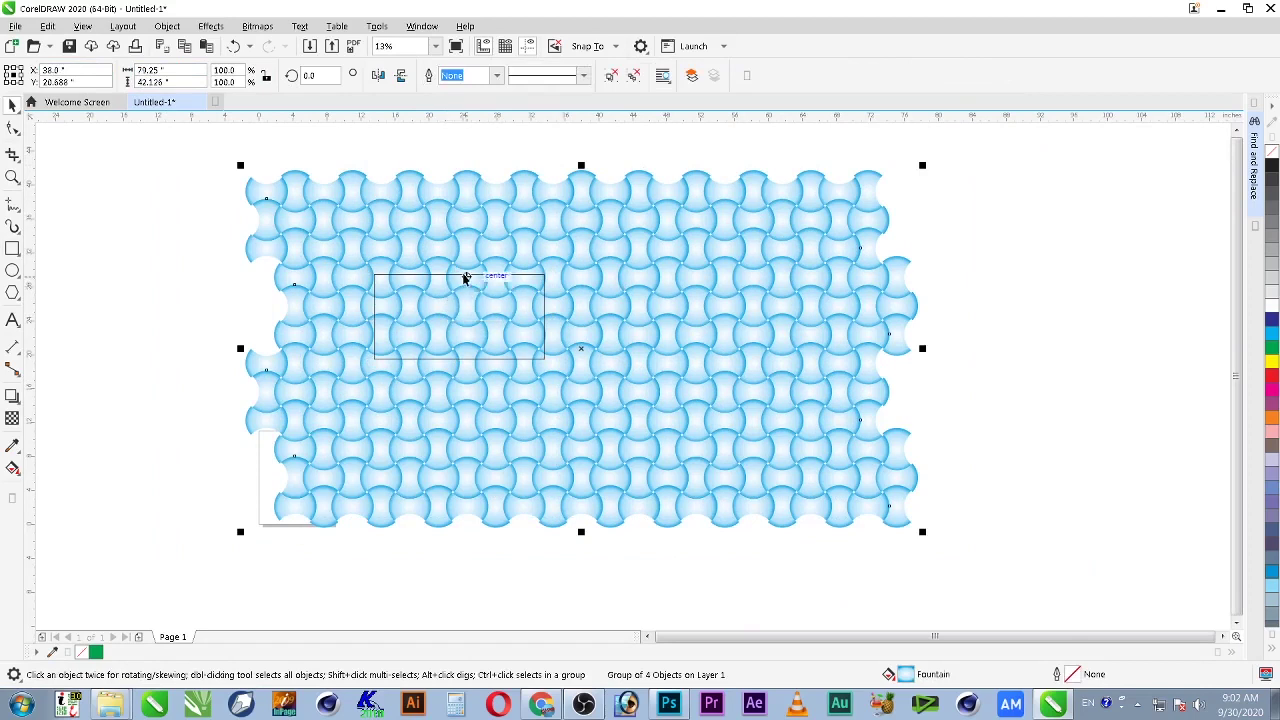
left_click_drag(241, 531, 740, 350)
left_click_drag(862, 242, 422, 360)
key("z")
left_click_drag(277, 251, 654, 419)
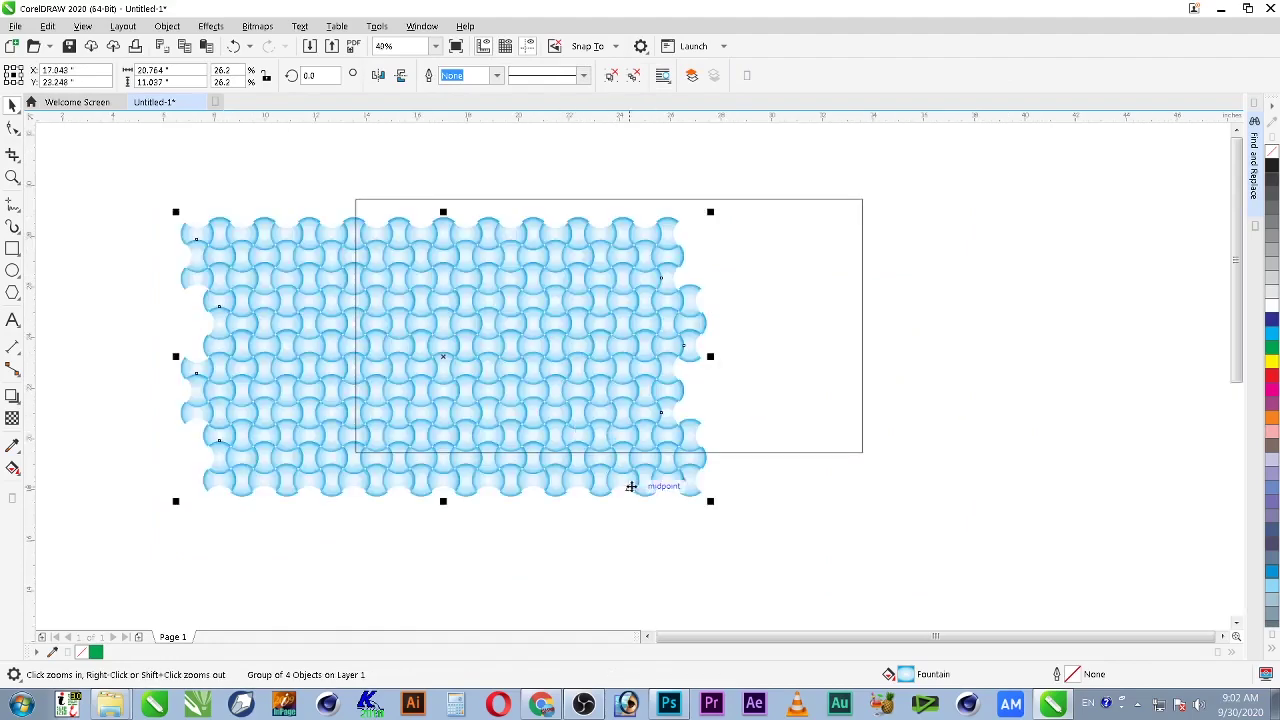
Step: Move the grouped pattern over the rectangle and scale it up to about 25.6 by 13.6 inches so it extends past every edge
left_click_drag(639, 480, 846, 449)
left_click_drag(378, 466, 304, 509)
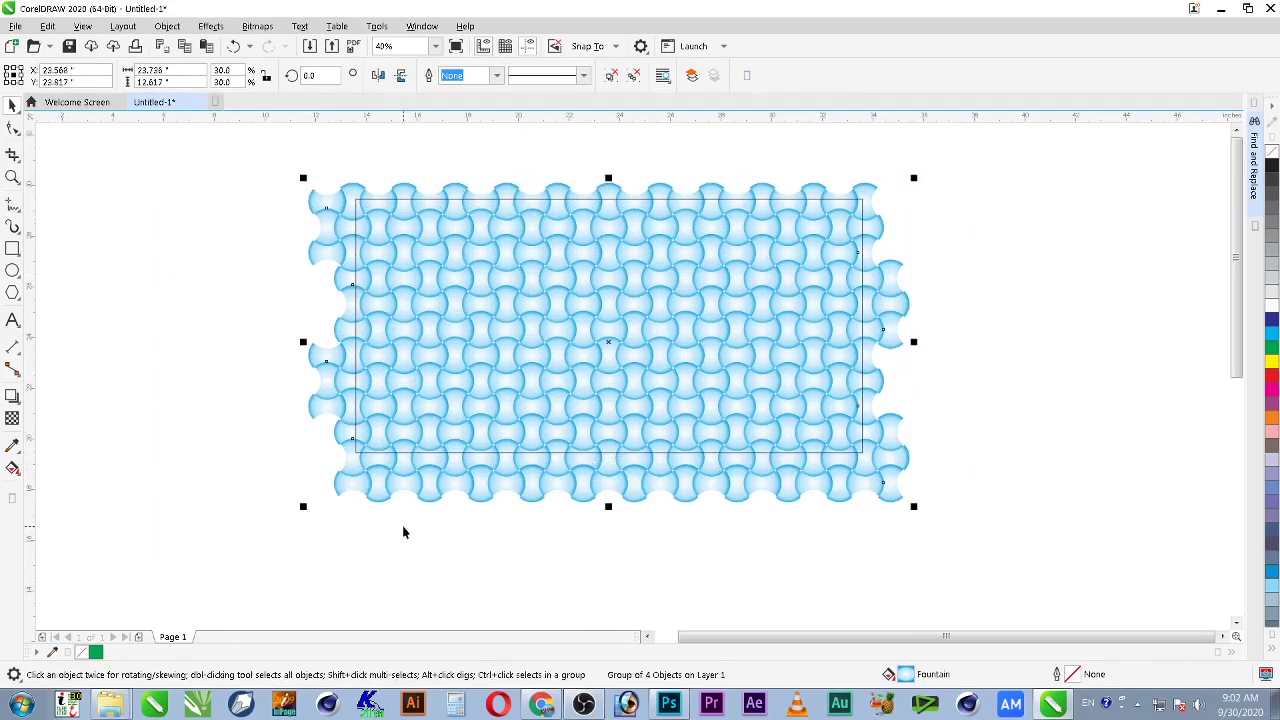
left_click_drag(914, 510, 937, 534)
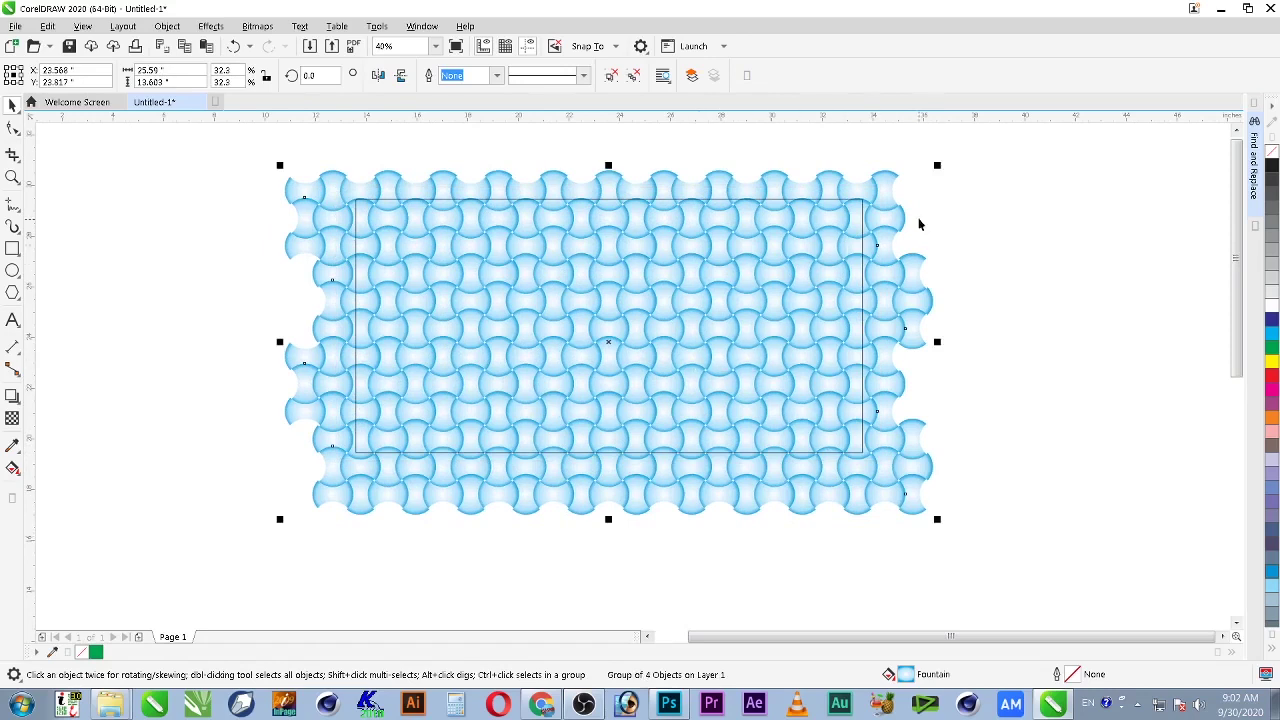
Step: Rotate the grouped pattern about 6.5 degrees and centre it on the rectangle
left_click(910, 295)
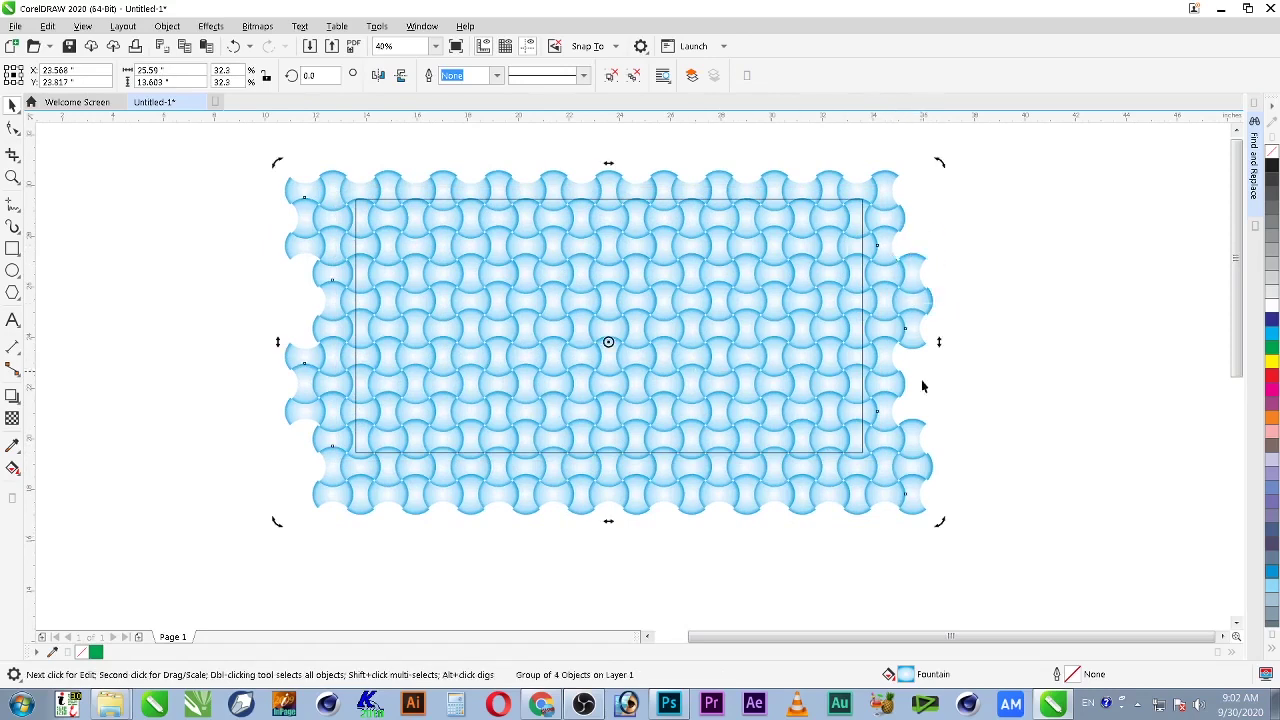
left_click_drag(941, 521, 974, 489)
left_click(831, 447, "shift")
key("c")
key("e")
left_click(893, 526)
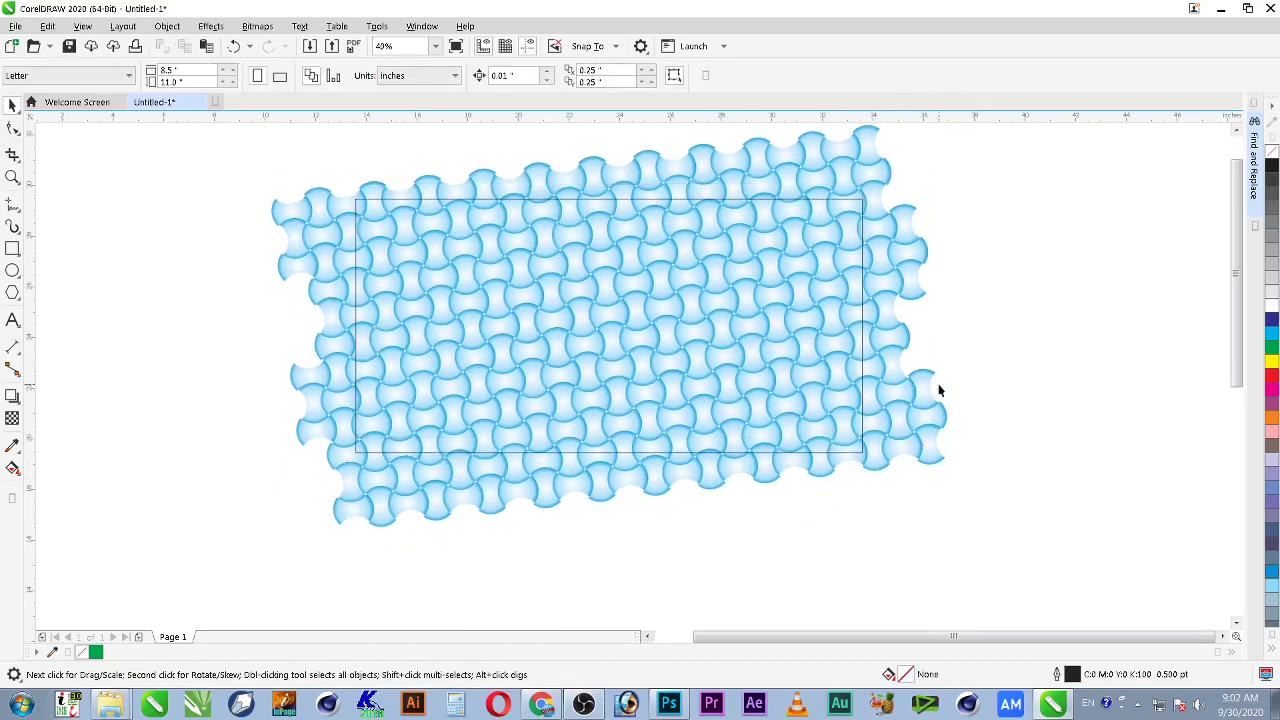
Step: PowerClip the rotated pattern inside the 20 by 10 inch rectangle
right_click(907, 413)
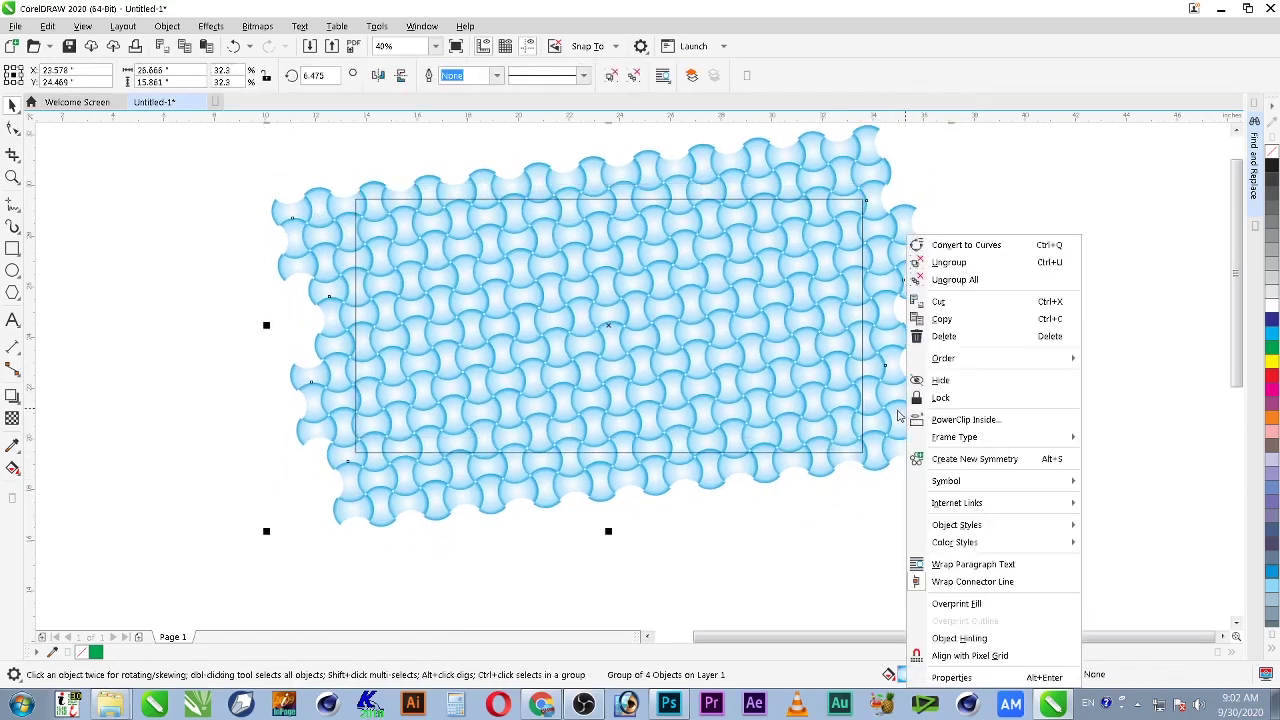
left_click(966, 420)
left_click(900, 414)
left_click(966, 323)
left_click(703, 295)
Step: Darken the starting colour of the clipped pattern's fountain fill to C100 M10 Y0 K30
key("z")
left_click_drag(855, 191, 483, 426)
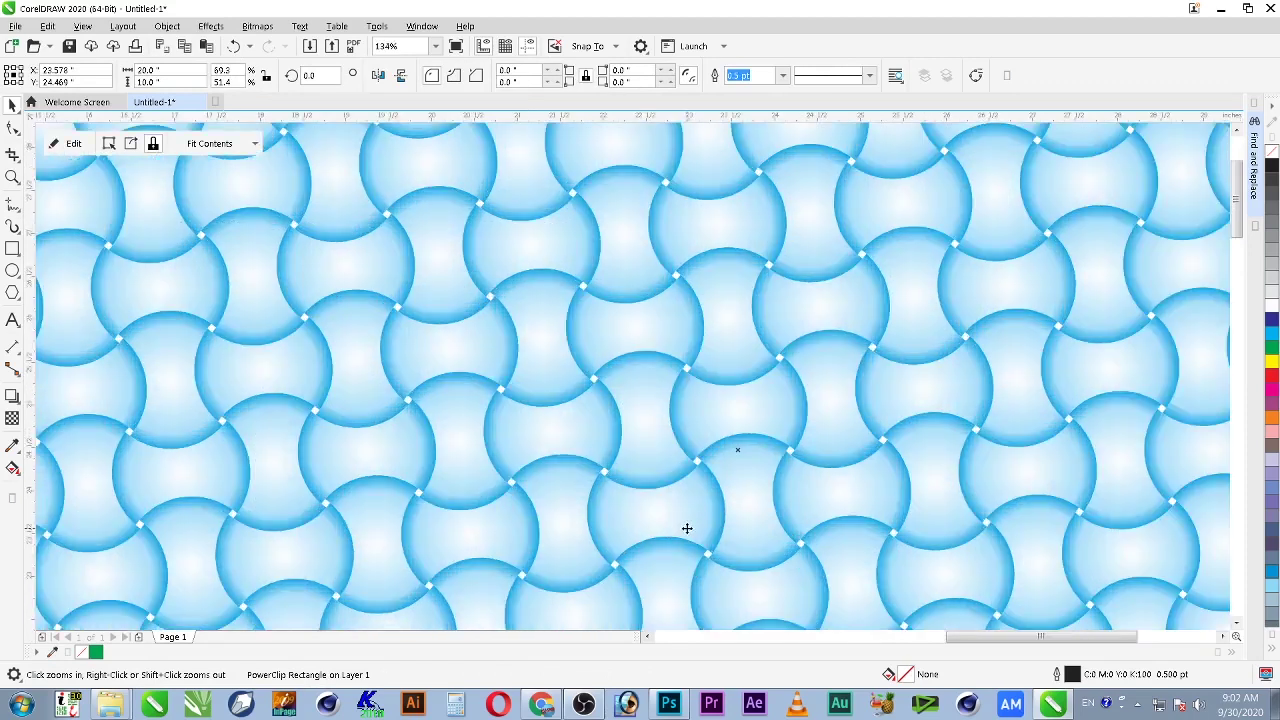
left_click(686, 526)
key("space")
left_click(699, 417, "ctrl")
key("F11")
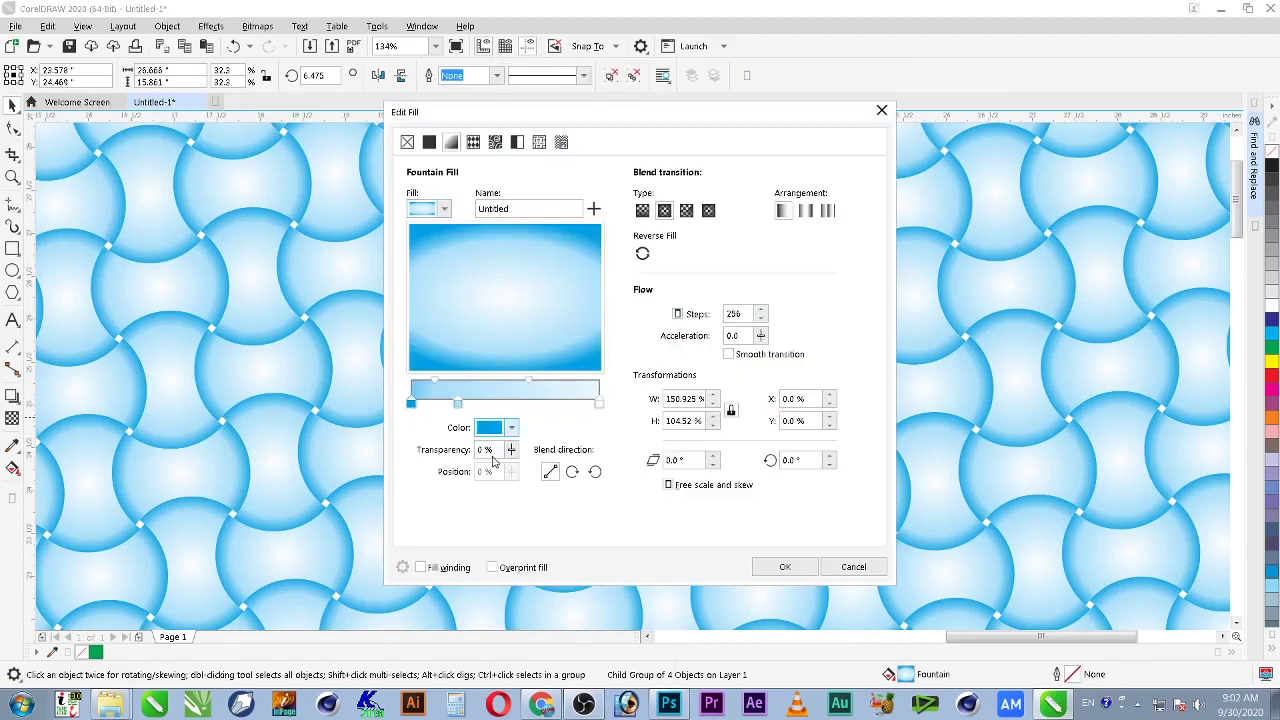
left_click(489, 428)
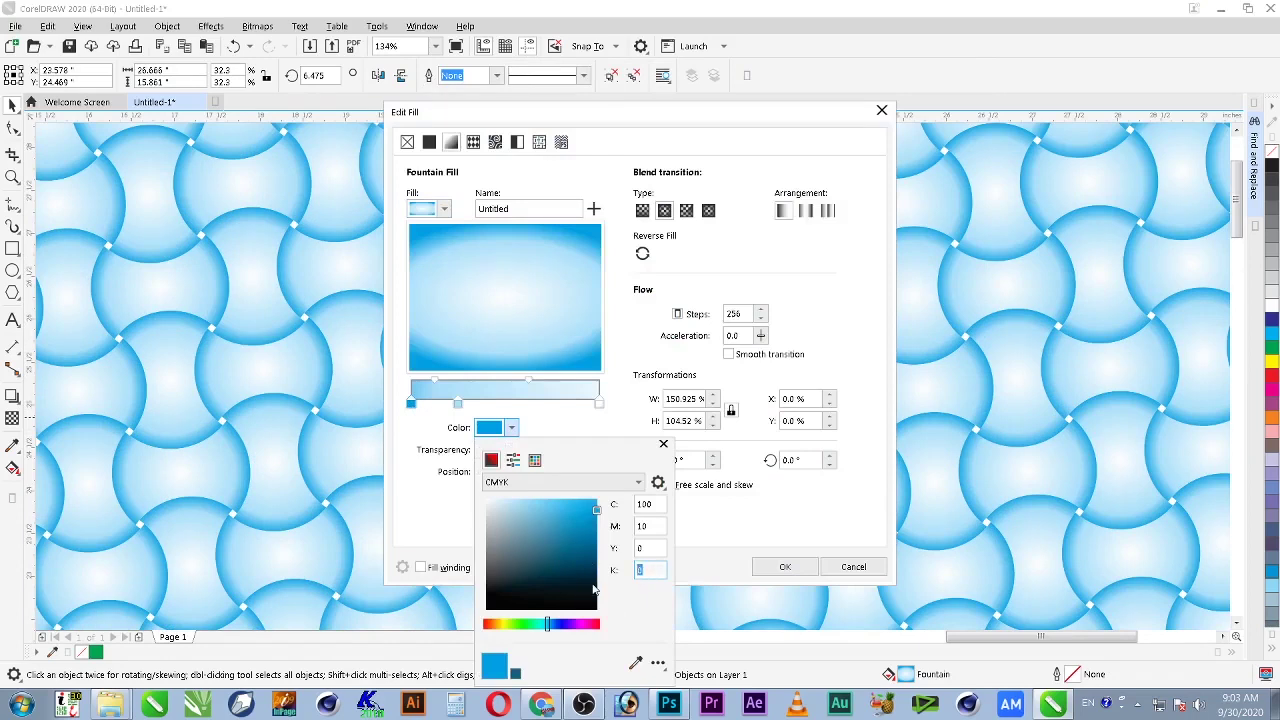
left_click(647, 548)
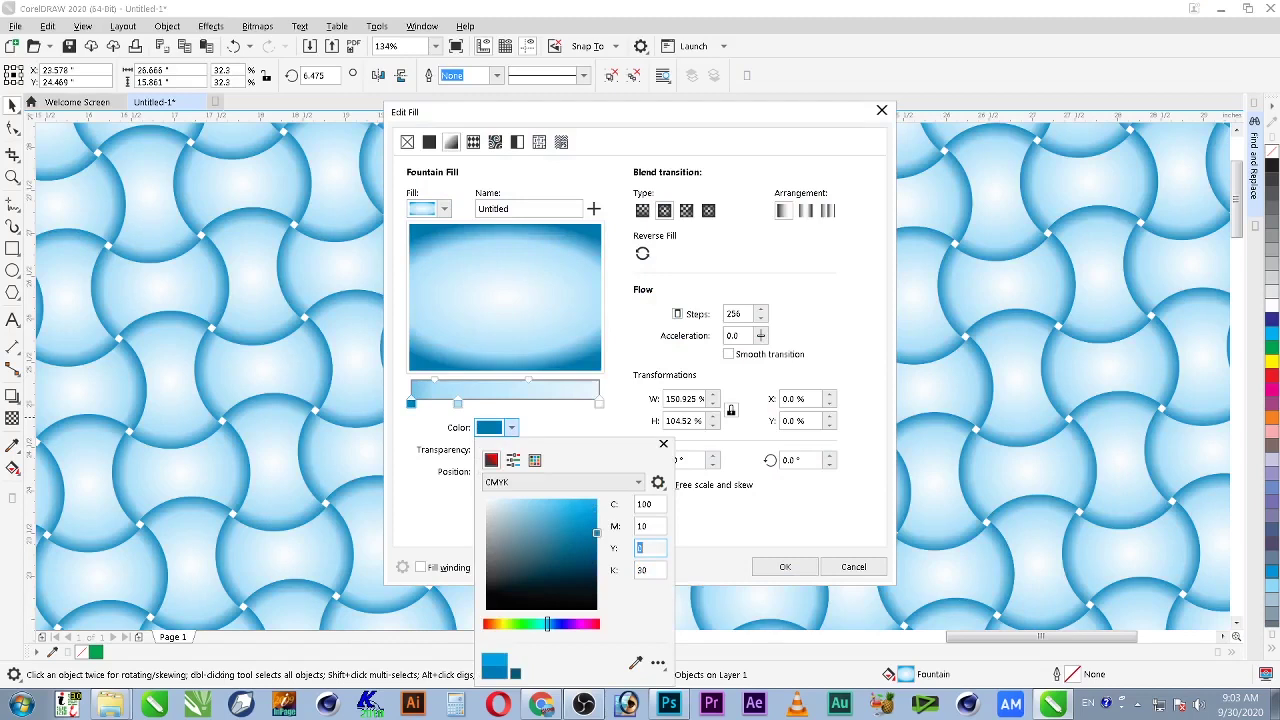
left_click(786, 580)
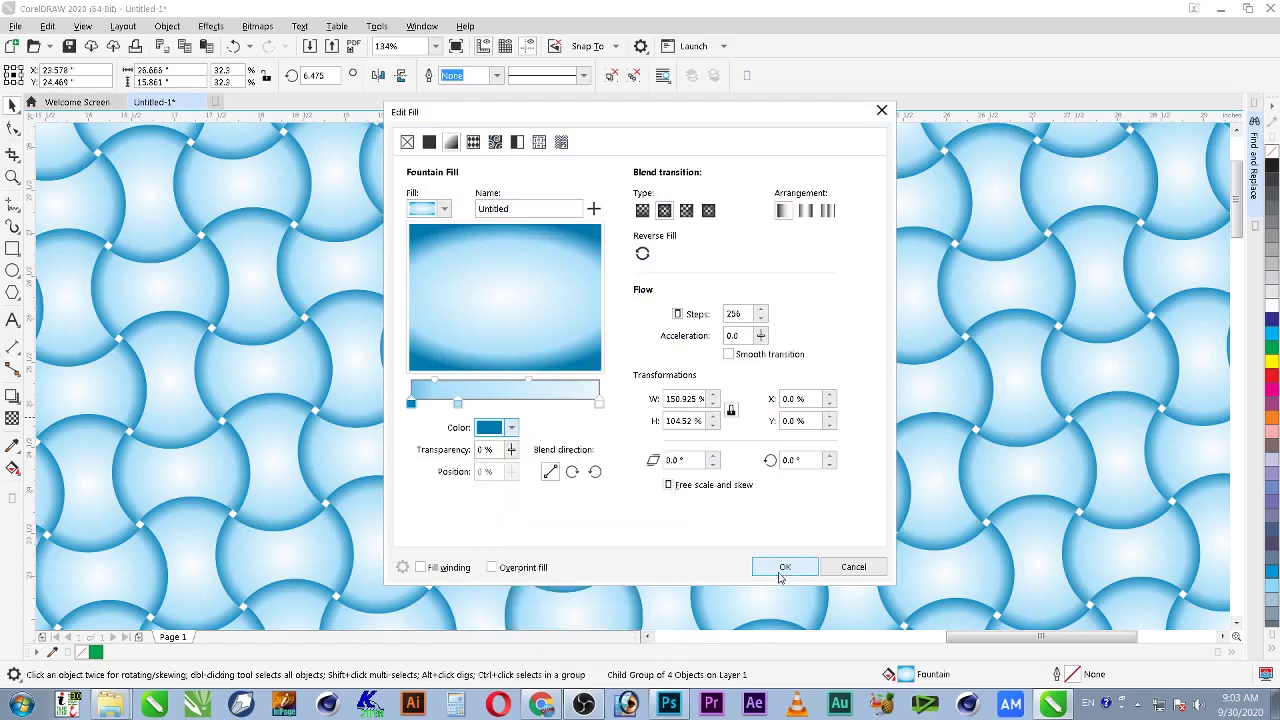
Step: Move the light blue middle node of the fountain fill to position 38% and apply the fill
left_click(459, 404)
left_click_drag(470, 404, 483, 404)
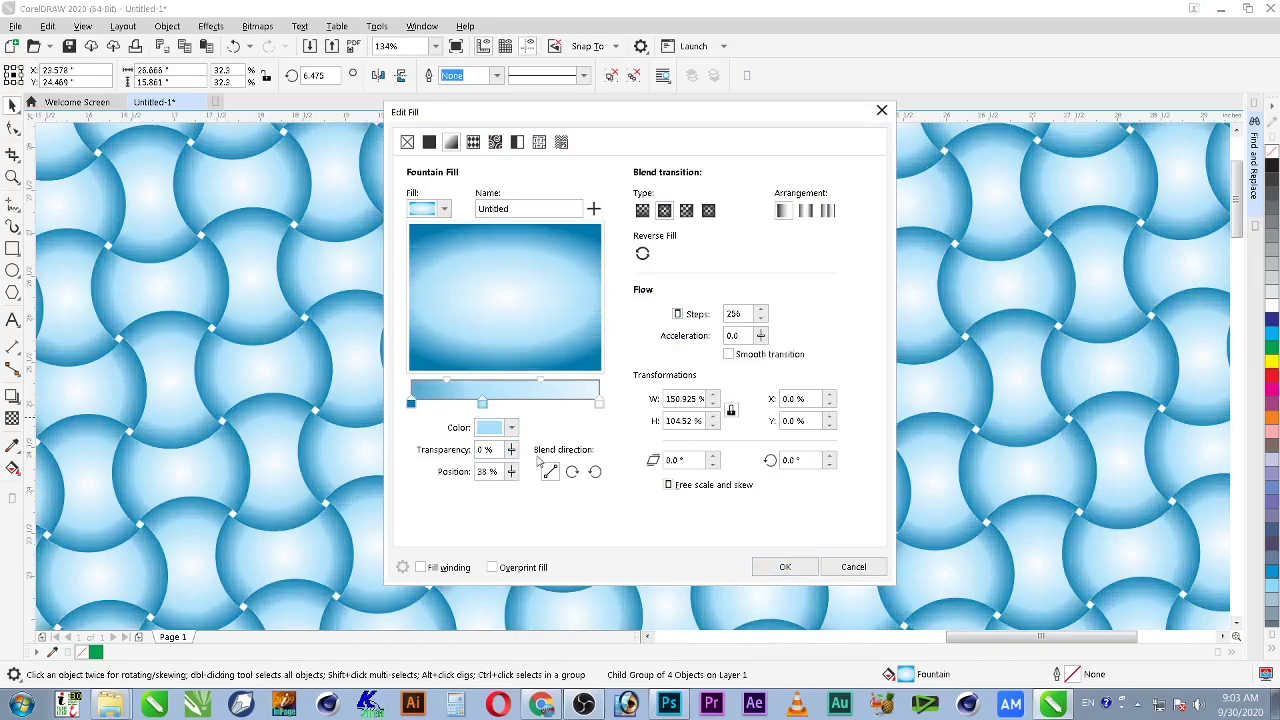
left_click(784, 572)
Step: Fill the PowerClip rectangle behind the pattern with dark blue C100 M100 Y0 K0
scroll(718, 576, "down", 2)
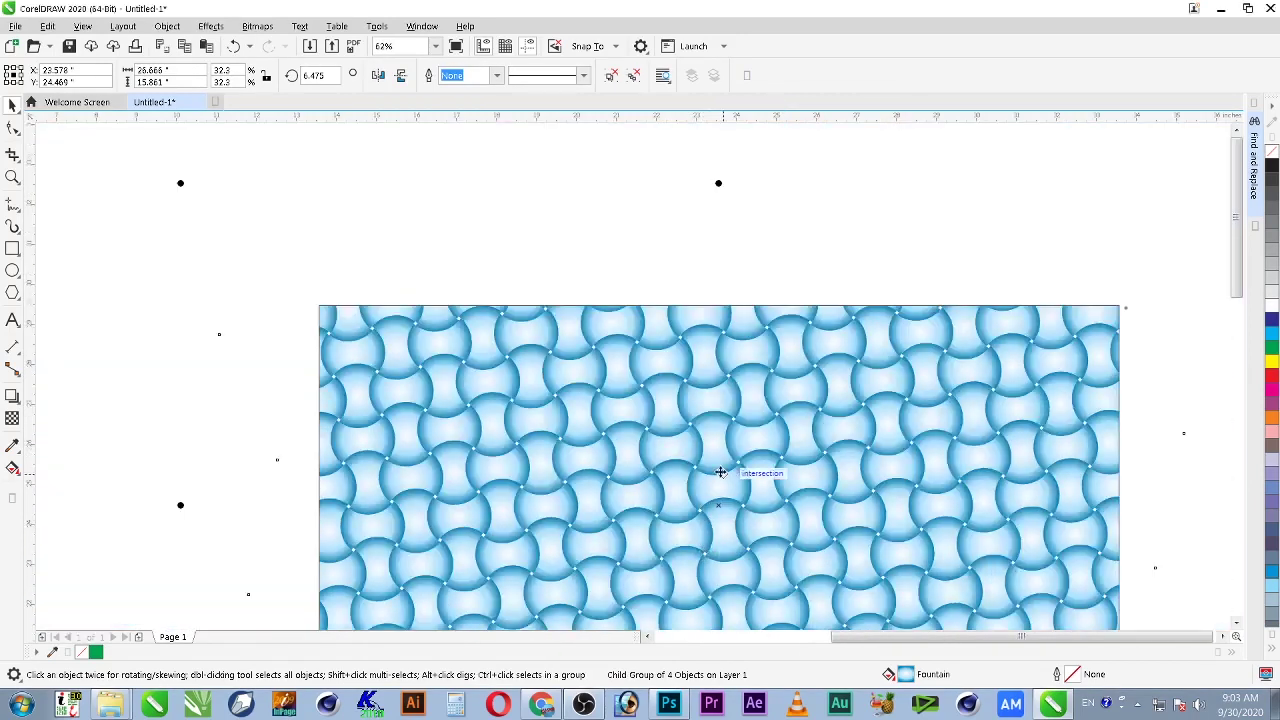
key("F4")
scroll(559, 322, "down", 2)
left_click_drag(355, 213, 993, 568)
key("F4")
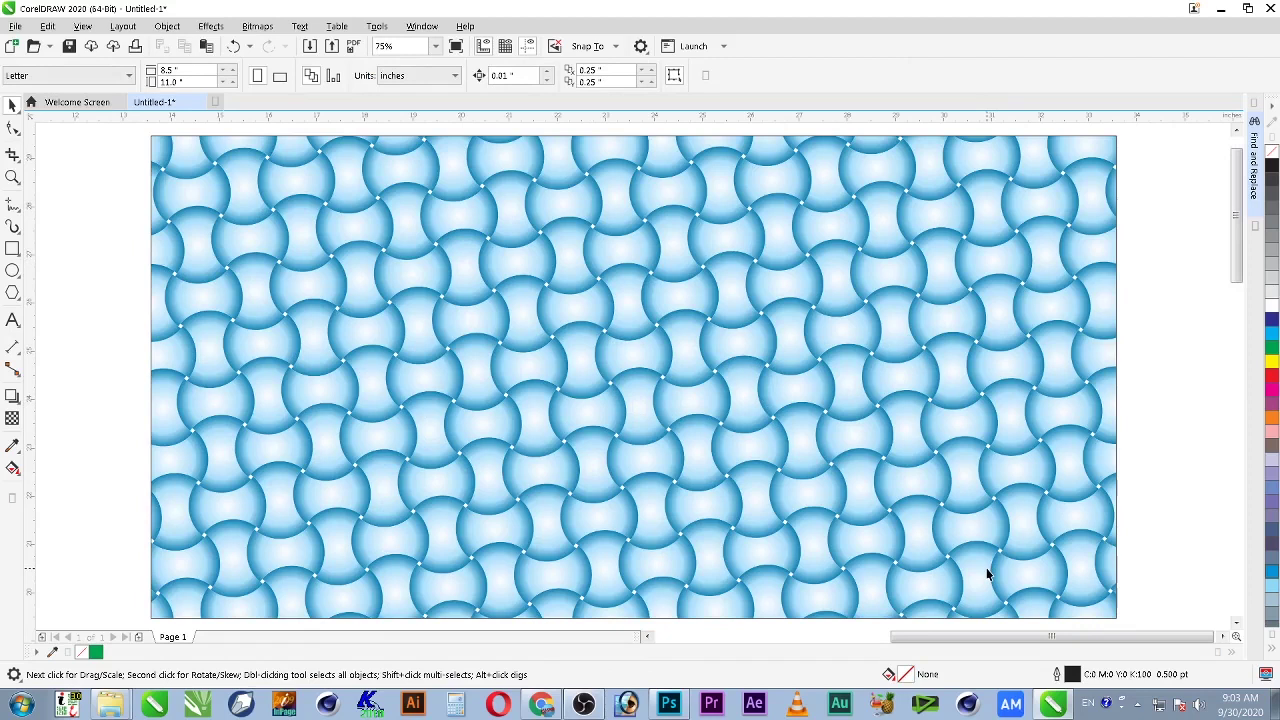
left_click(713, 408)
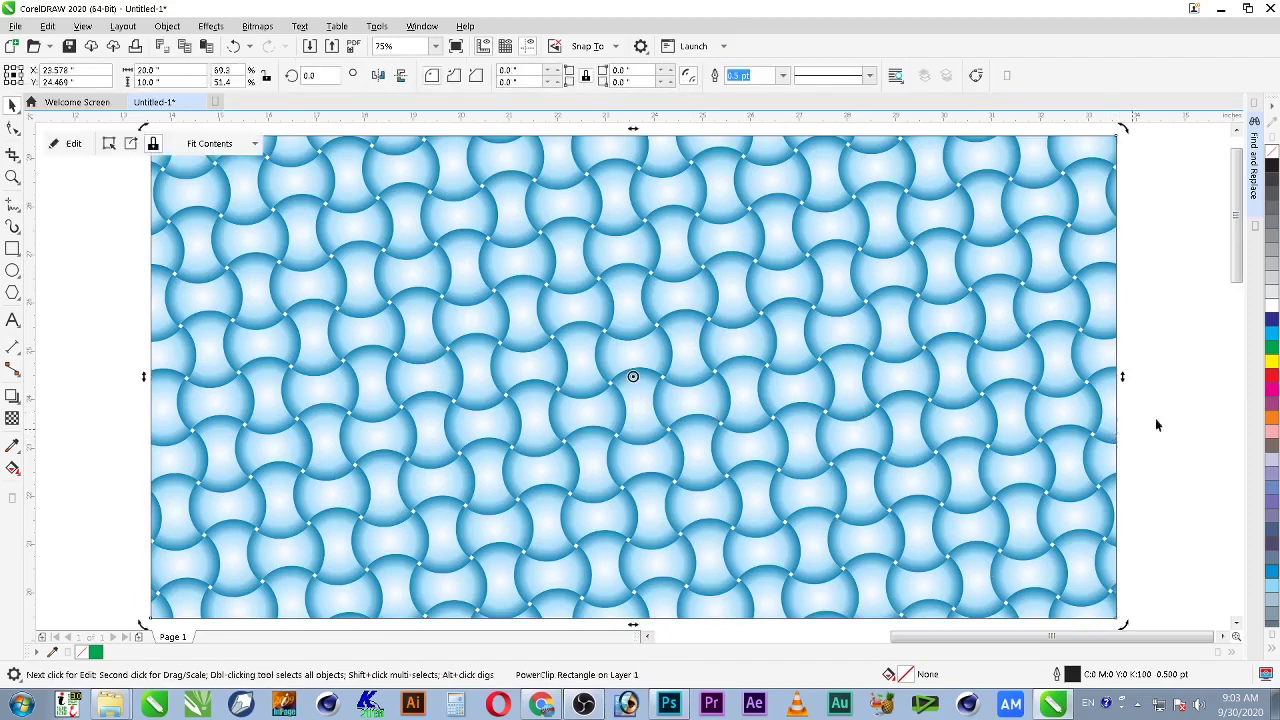
left_click(1086, 382)
left_click(1271, 334)
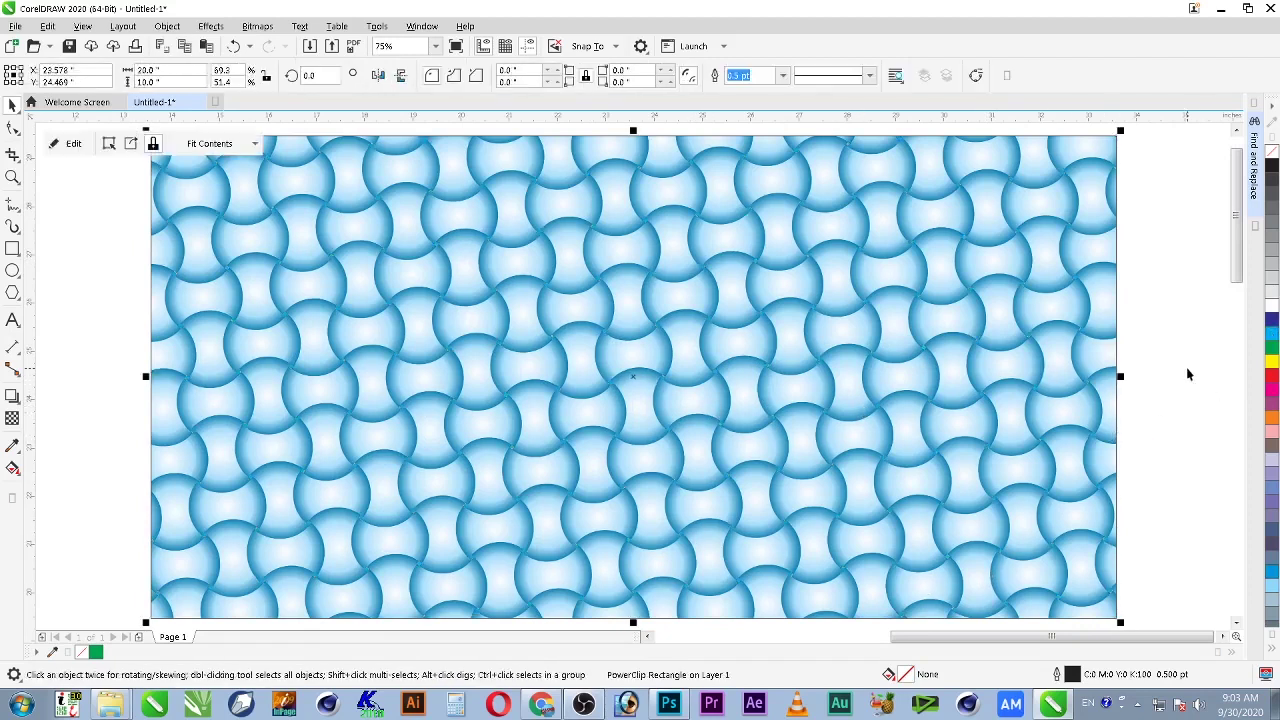
left_click(1273, 320)
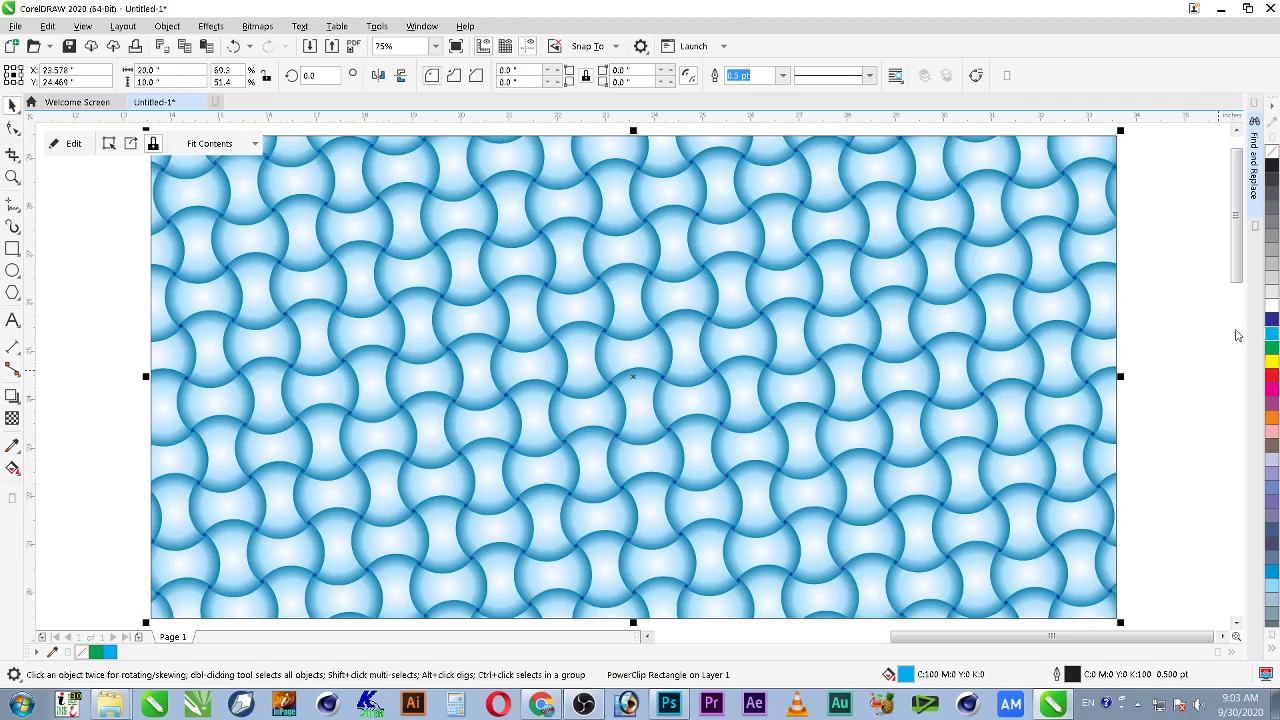
Step: Examine the small gaps where the woven tiles meet up close, then the full pattern
key("z")
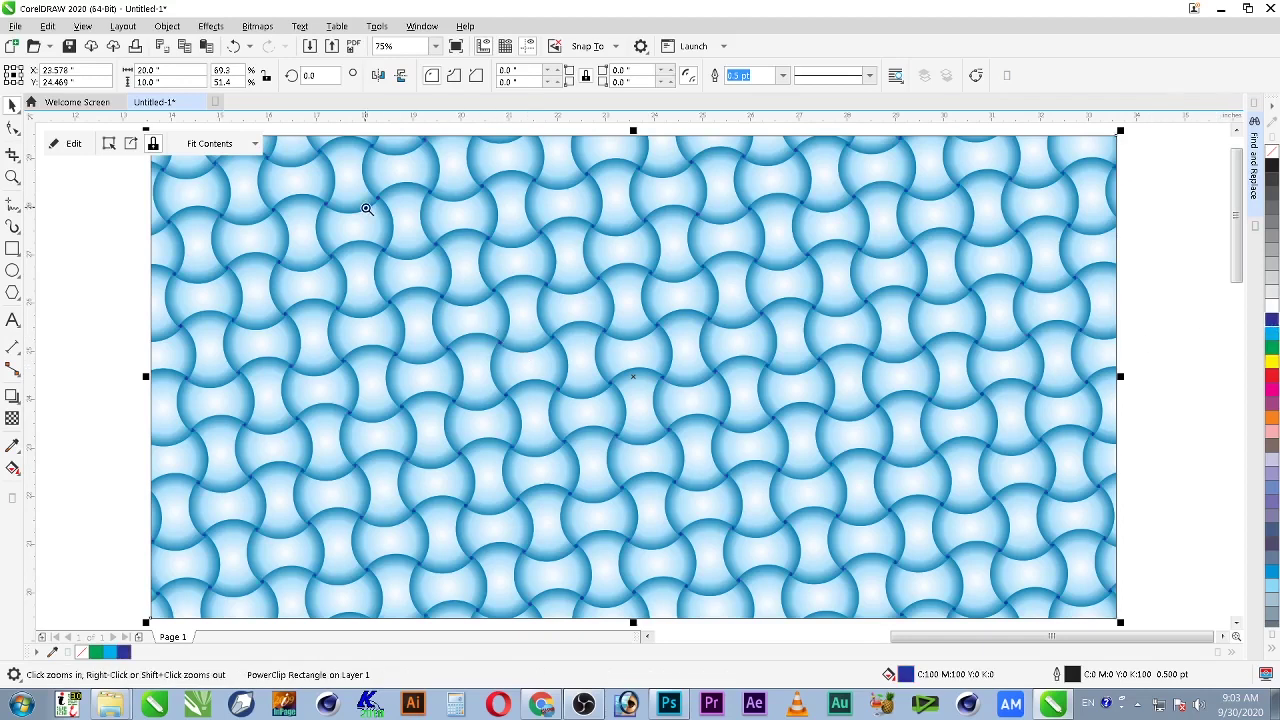
left_click_drag(368, 210, 773, 379)
right_click(721, 366)
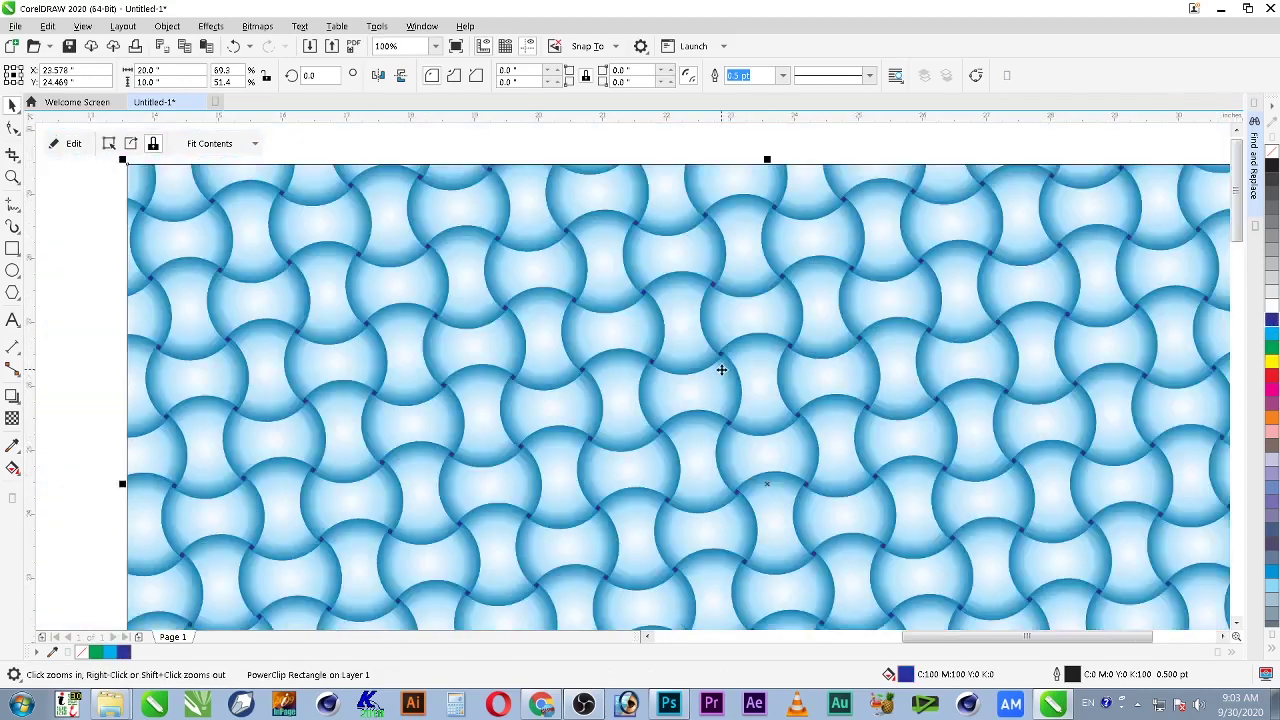
left_click(726, 374)
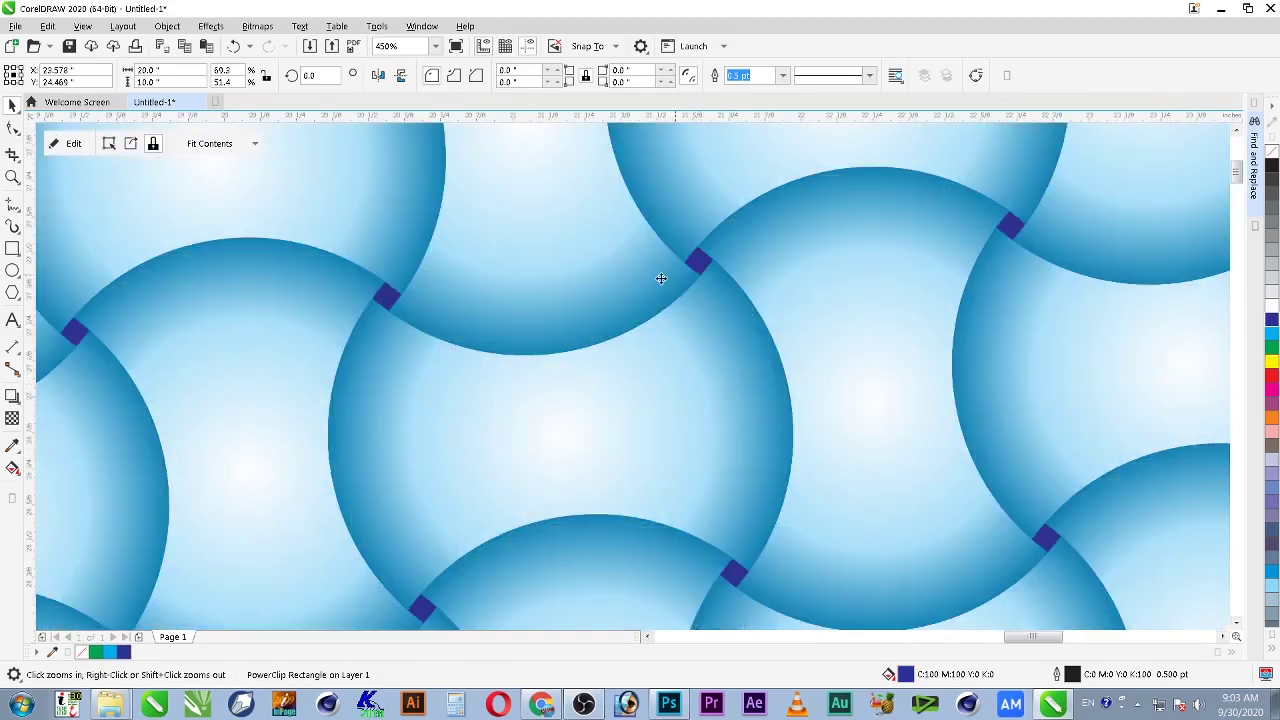
key("shift+F4")
key("space")
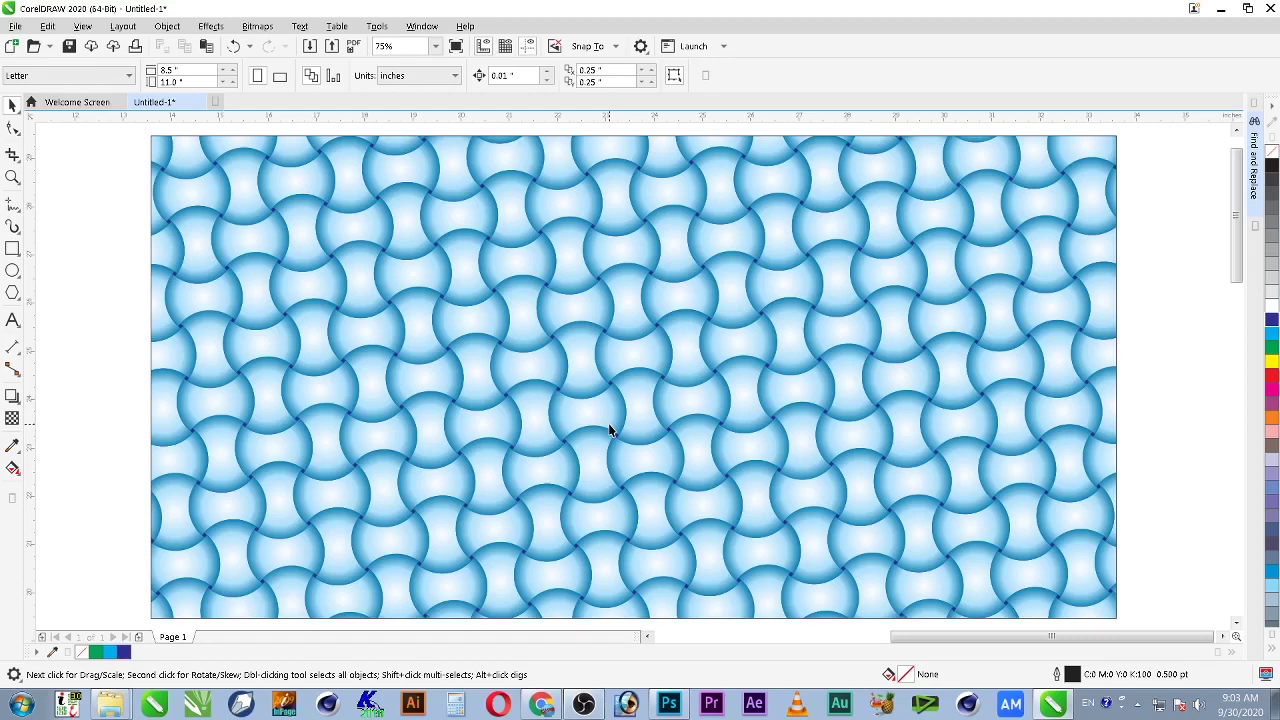
Step: Save the drawing as 04 in the 3d Backgrounds folder under Modern Designing
key("ctrl+s")
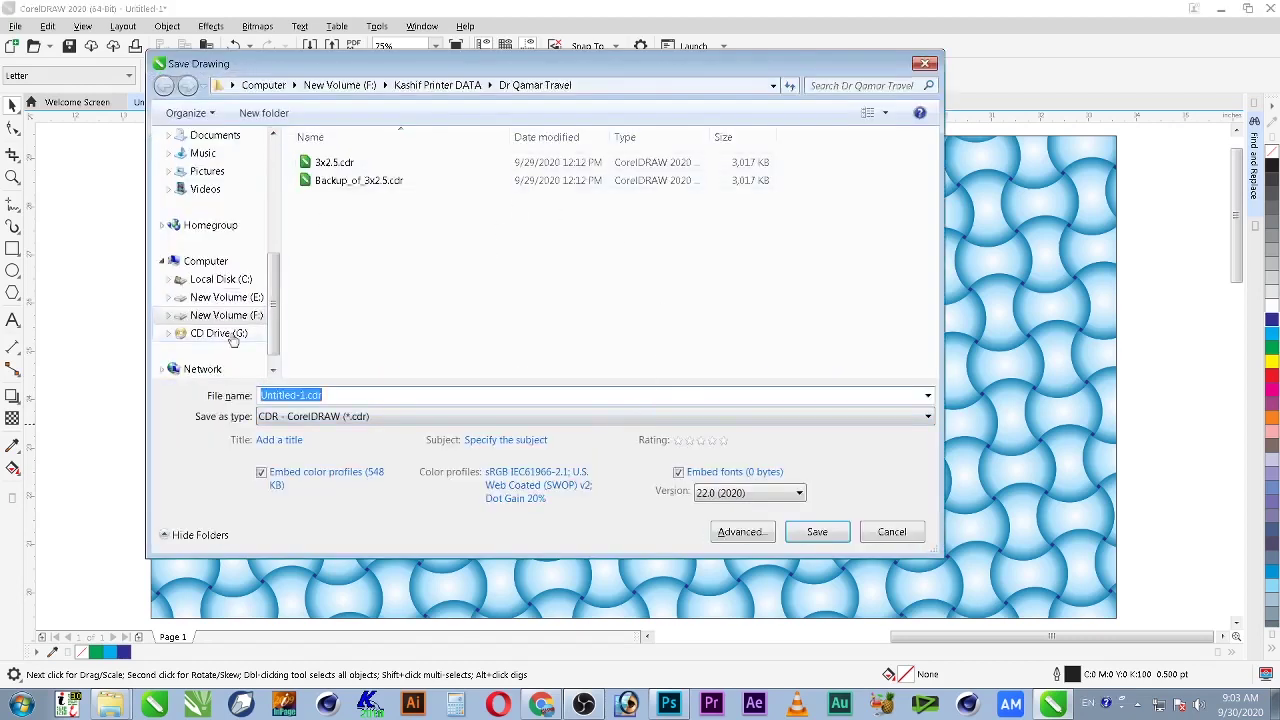
scroll(262, 192, "up", 4)
left_click(228, 261)
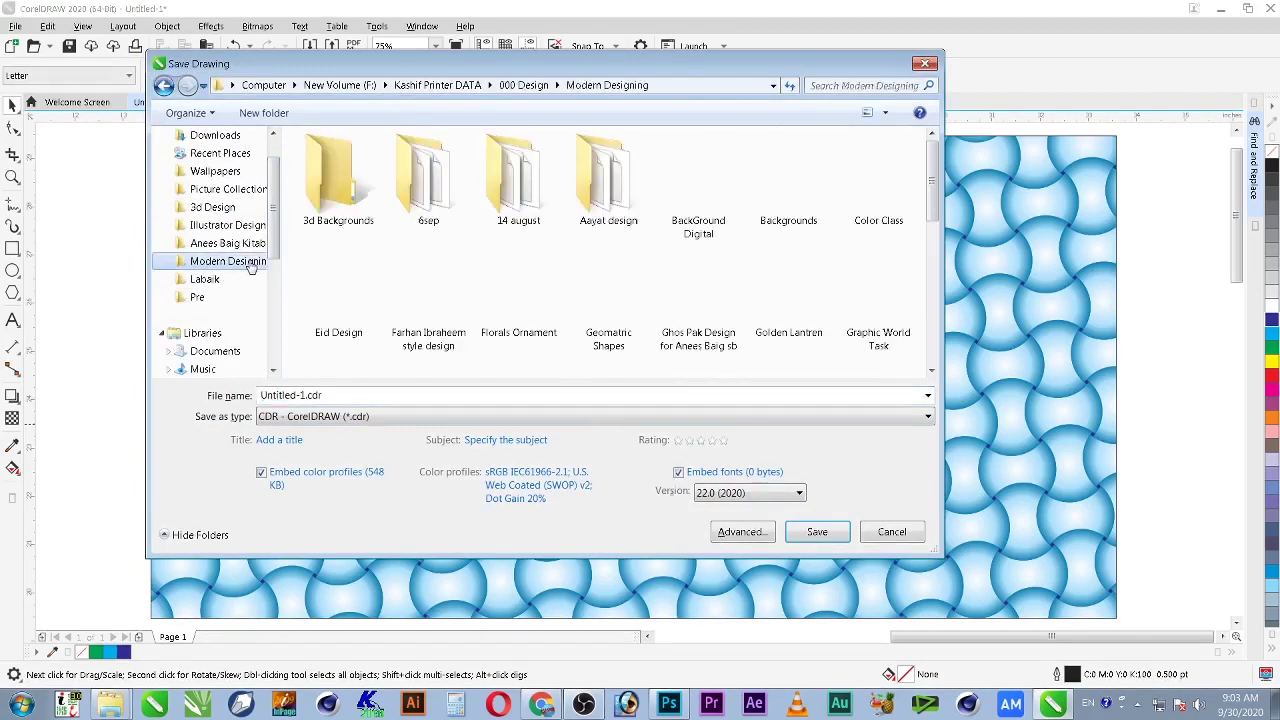
left_click(348, 193)
double_click(348, 193)
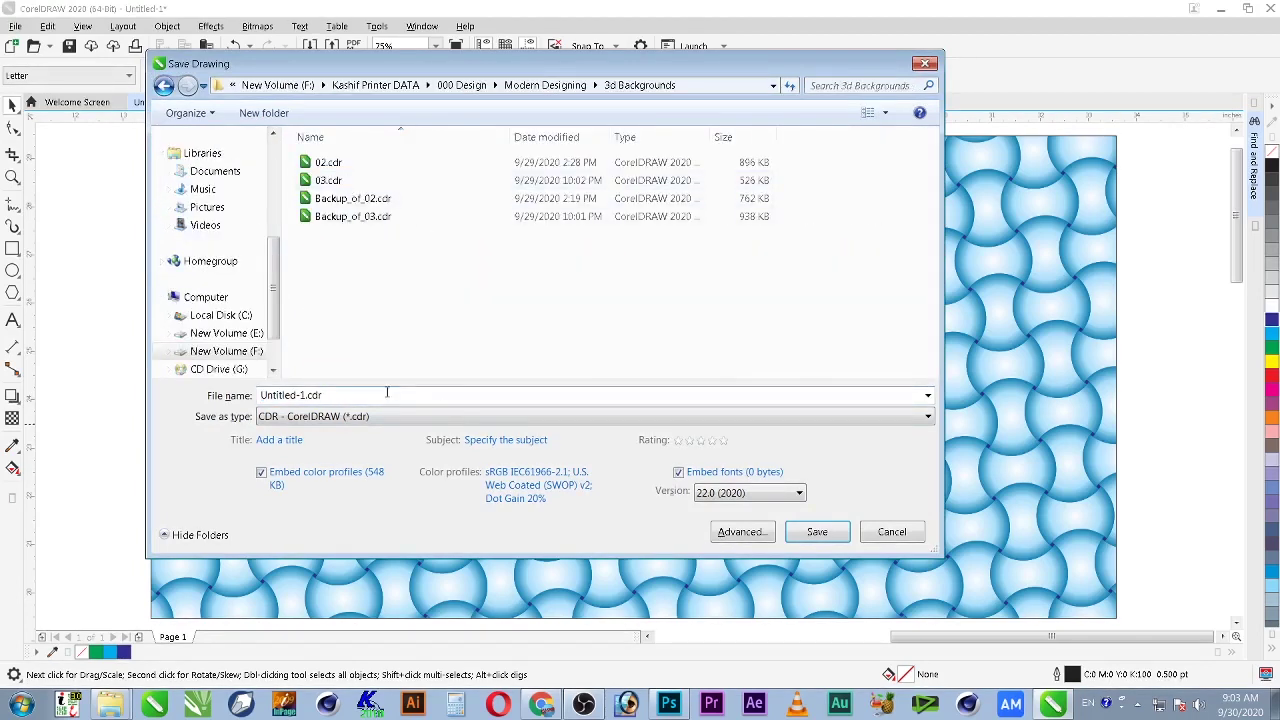
left_click(387, 393)
type("04")
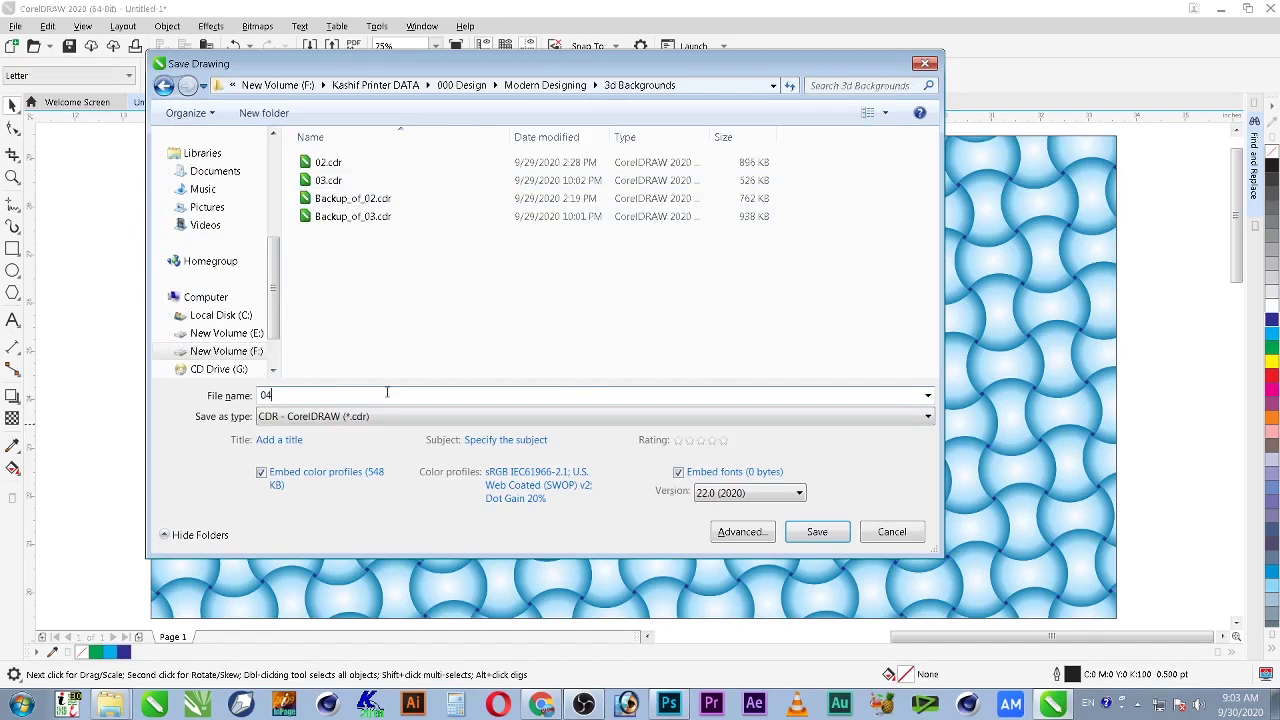
key("Return")
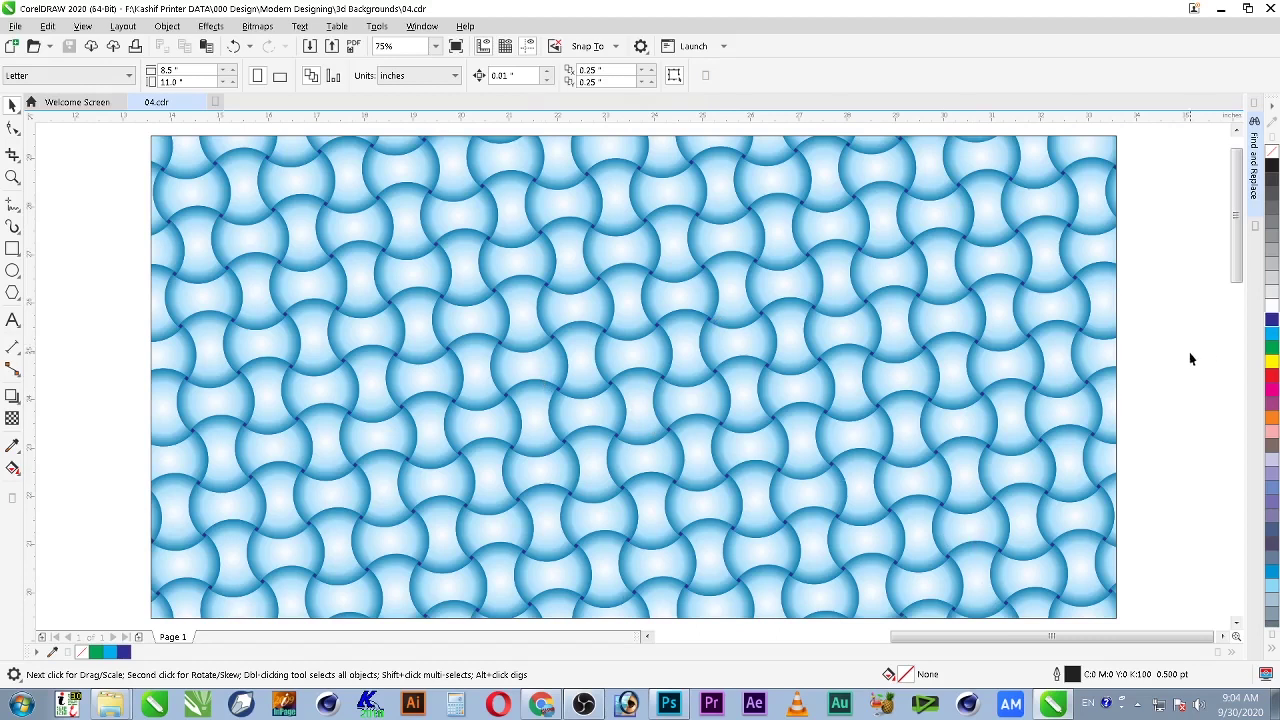
Step: Draw a circle about 4.5 inches wide with a smaller concentric circle inside it, and combine both into a ring
left_click(395, 268)
key("F7")
left_click_drag(88, 245, 292, 471)
key("space")
left_click_drag(62, 230, 389, 512)
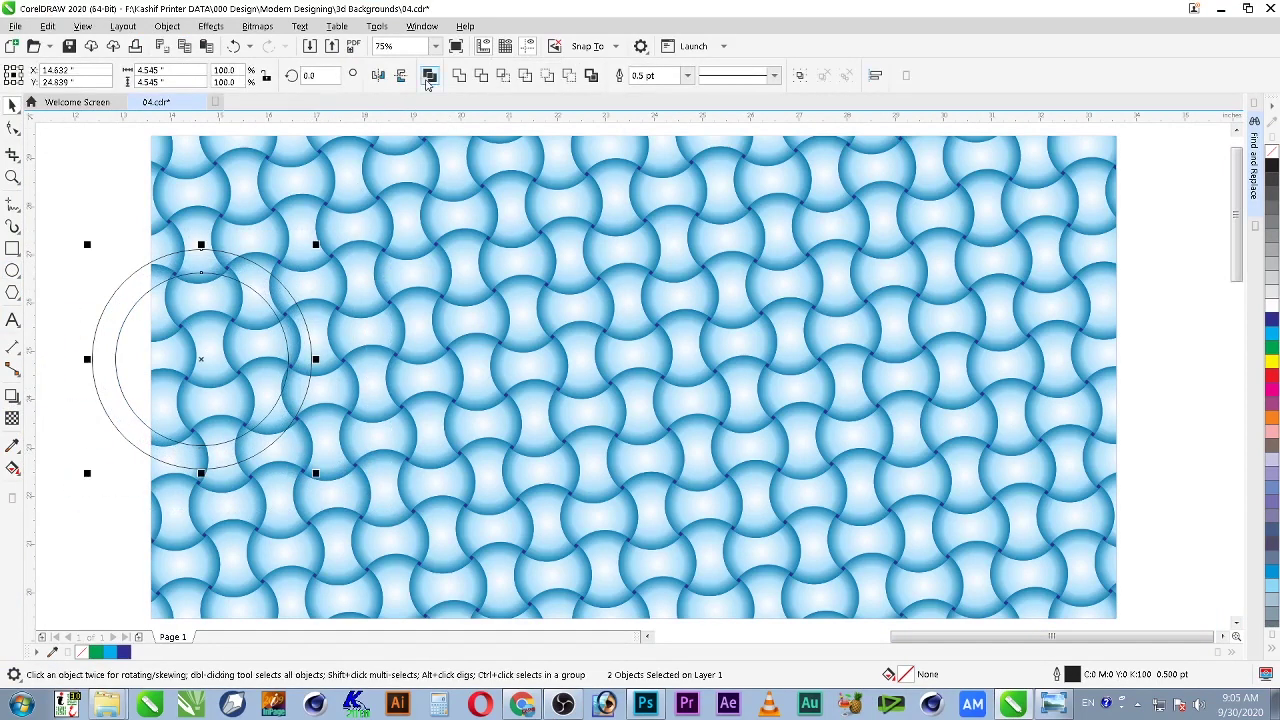
left_click(428, 79)
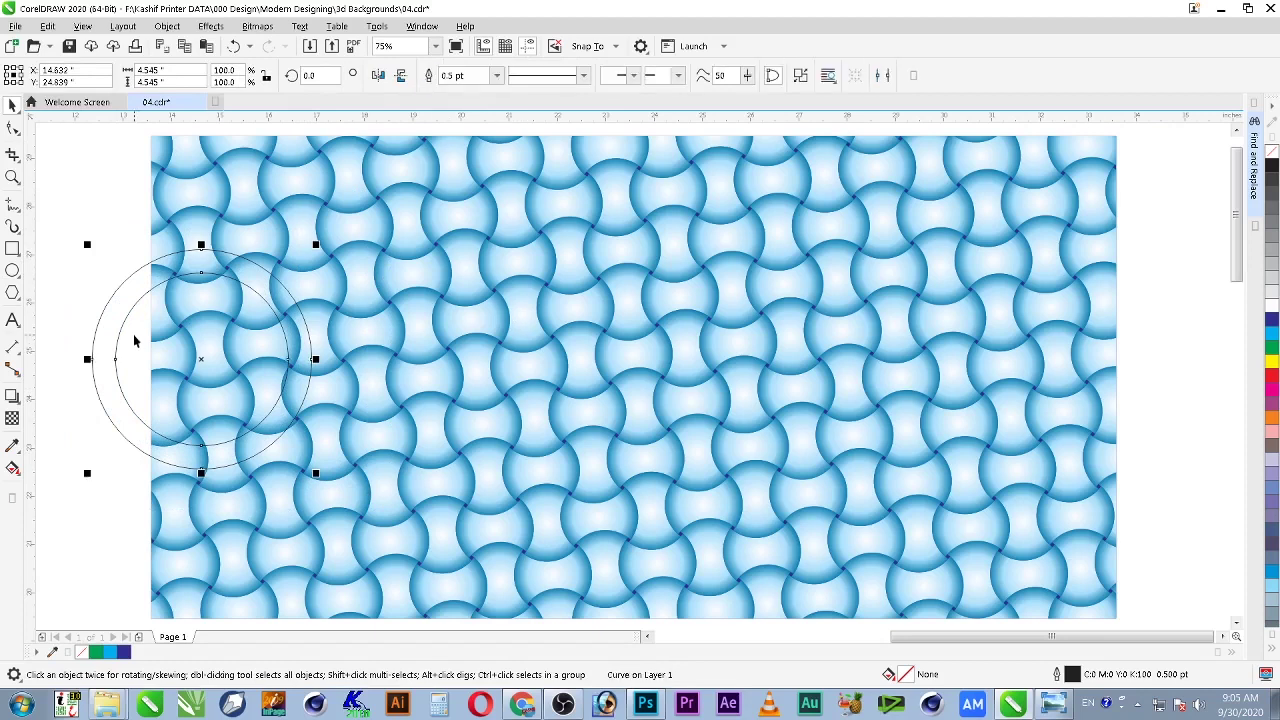
Step: Fill the ring with white, remove its outline and move it fully onto the pattern's lower-left area
left_click(1272, 305)
left_click(109, 229)
left_click(160, 282)
right_click(1271, 150)
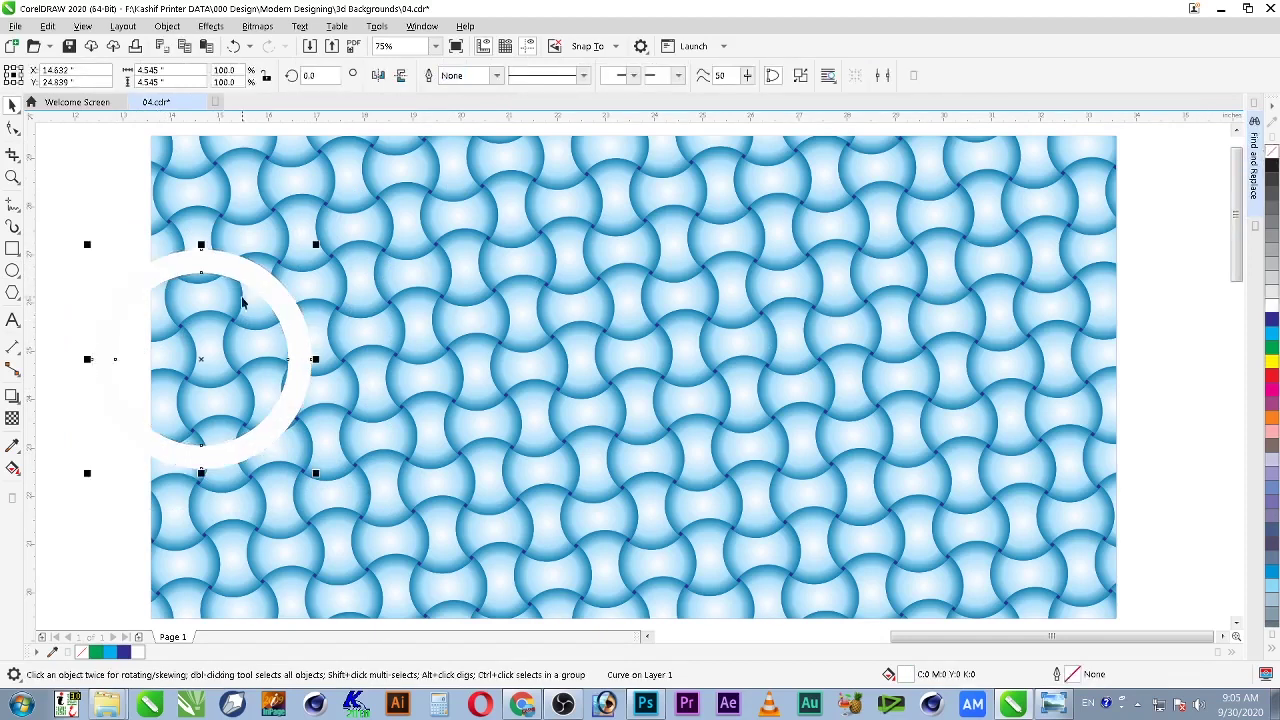
left_click_drag(260, 292, 489, 349)
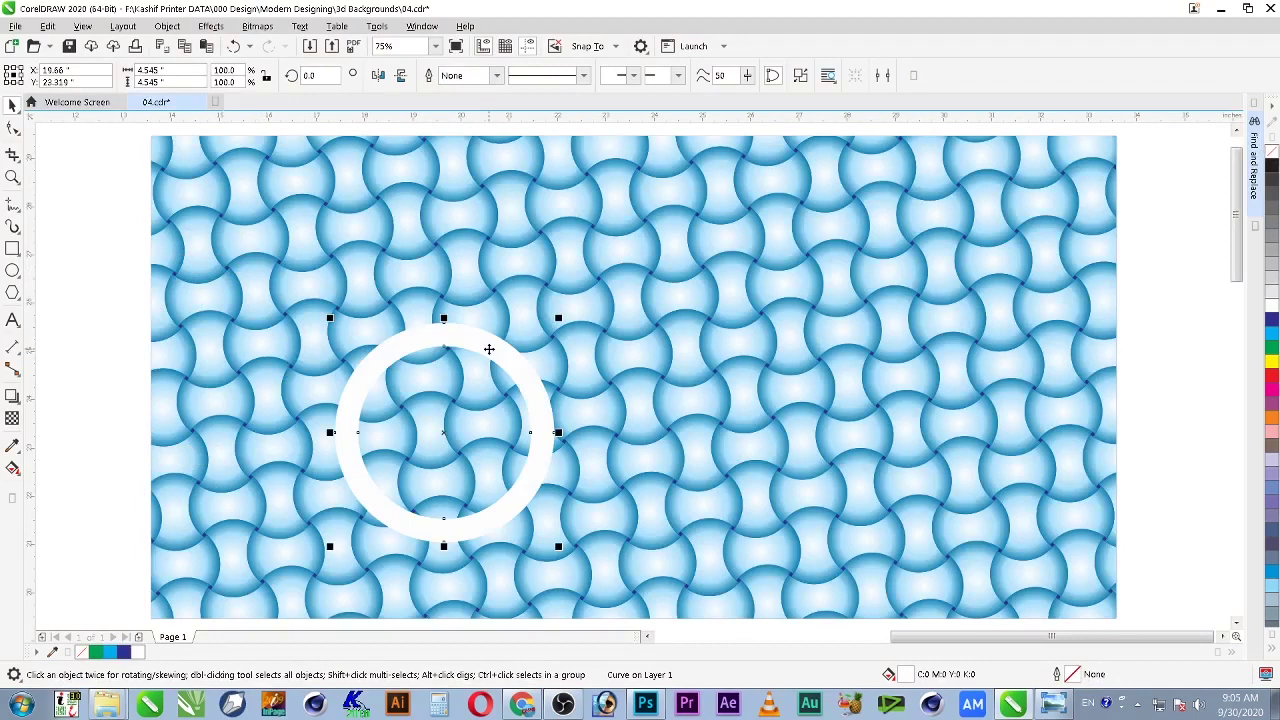
Step: Give the ring a linear fountain fill running from pale yellow to white
key("F11")
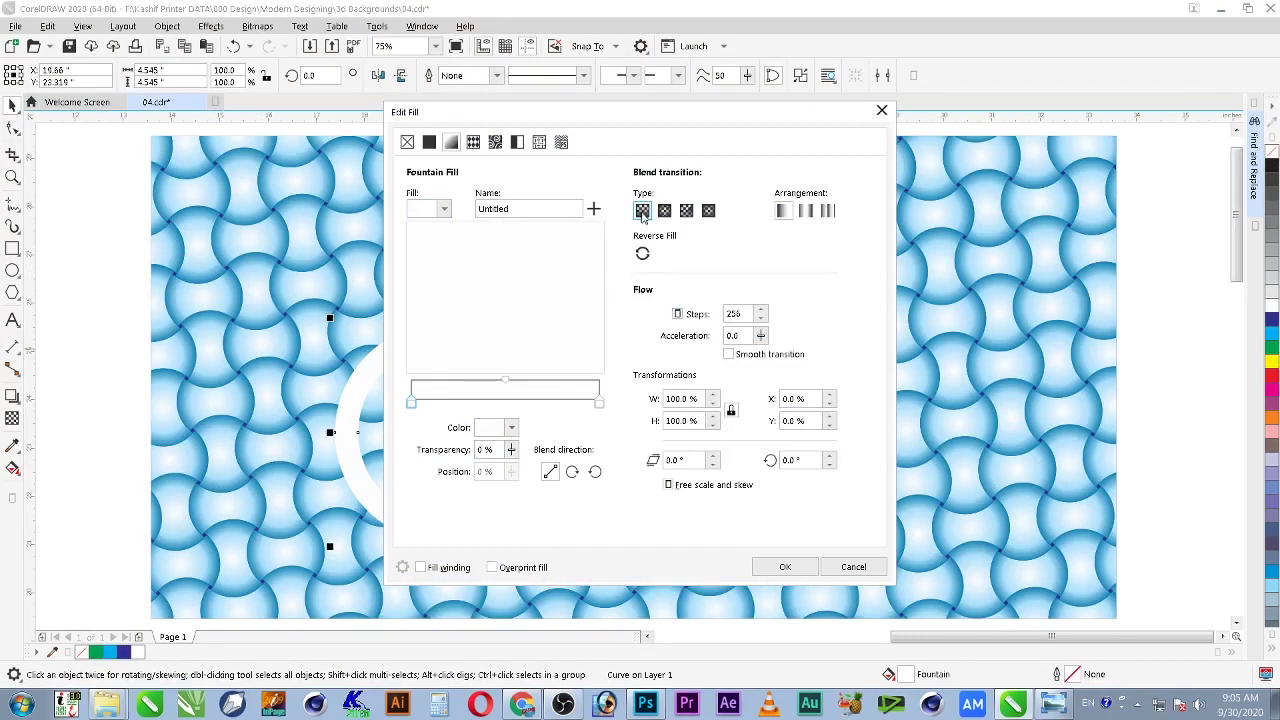
left_click(505, 427)
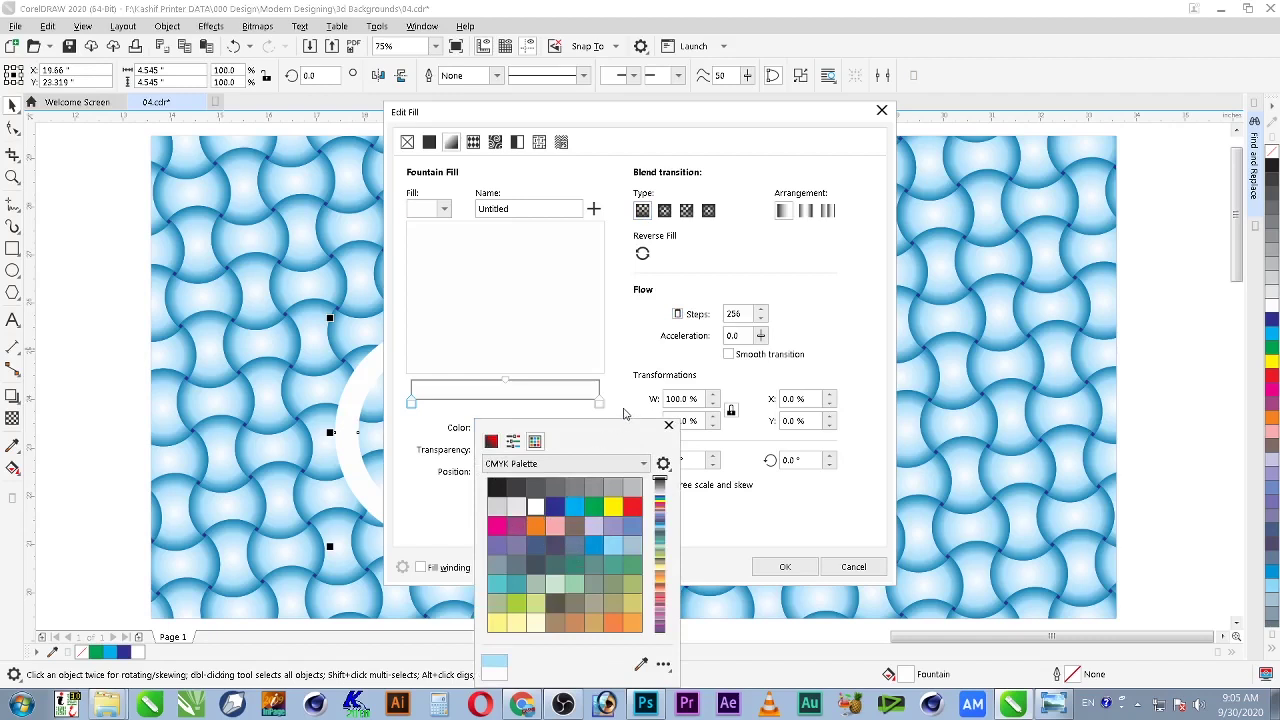
left_click(516, 622)
left_click(634, 400)
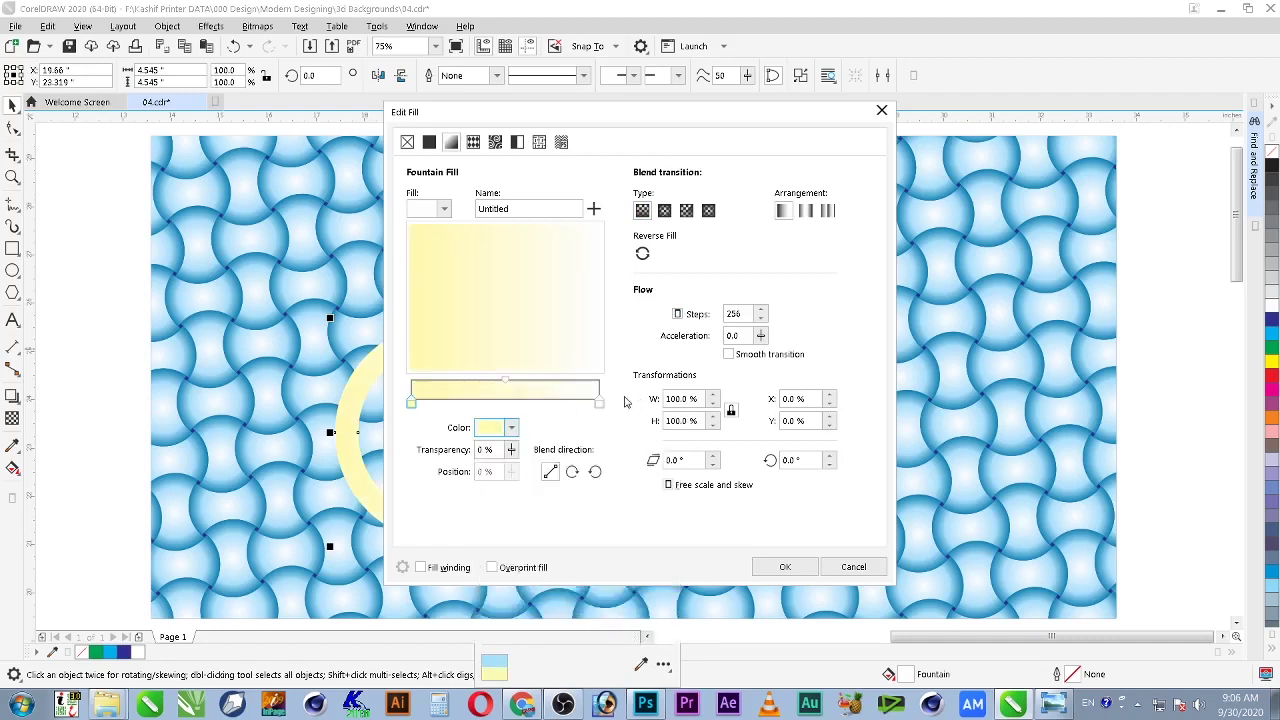
Step: Set the starting colour of the ring's gradient to CMYK 5, 5, 5, 5
left_click(490, 428)
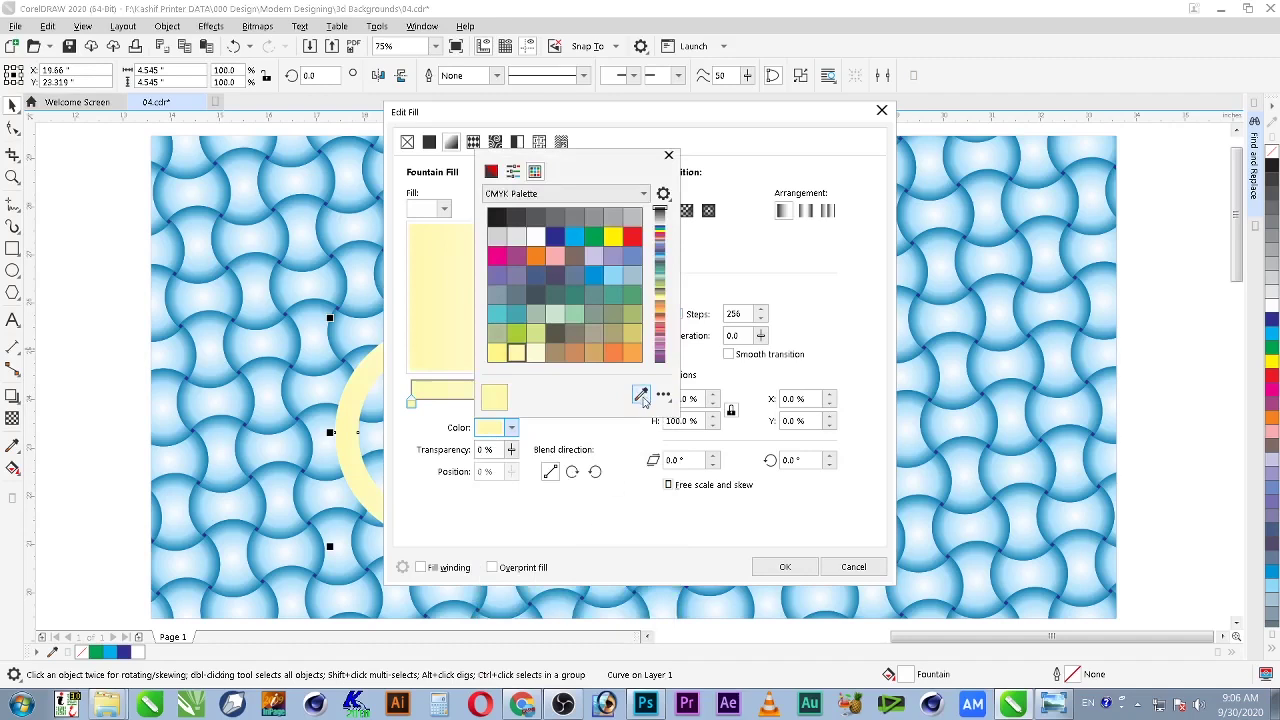
left_click(490, 171)
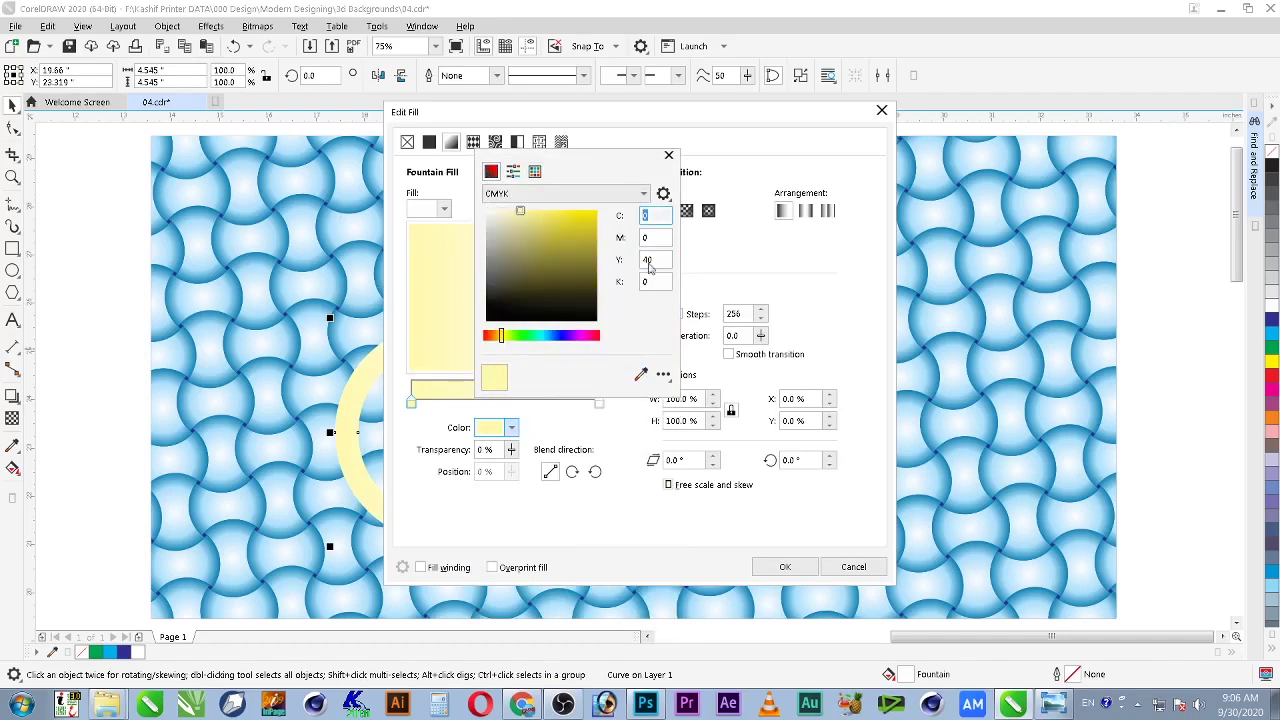
key("Tab")
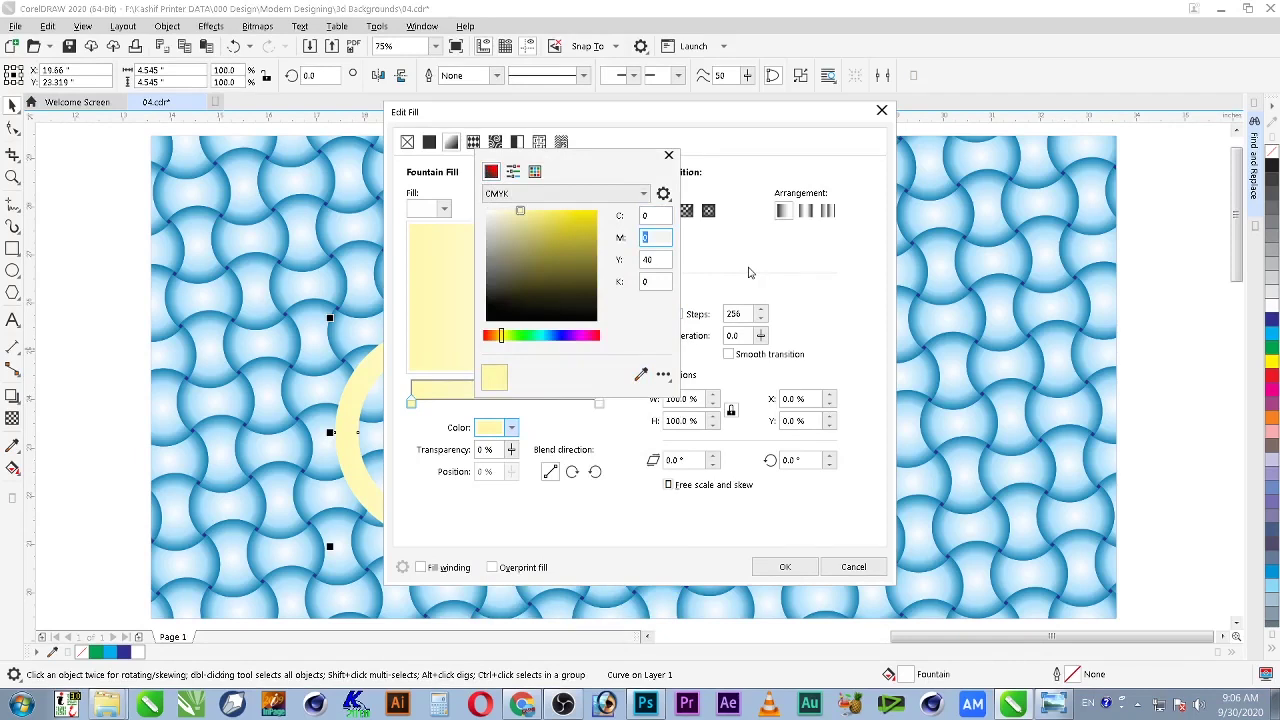
key("shift+Tab")
type("5")
key("Tab")
type("5")
key("Tab")
type("5")
key("Tab")
key("shift+Tab")
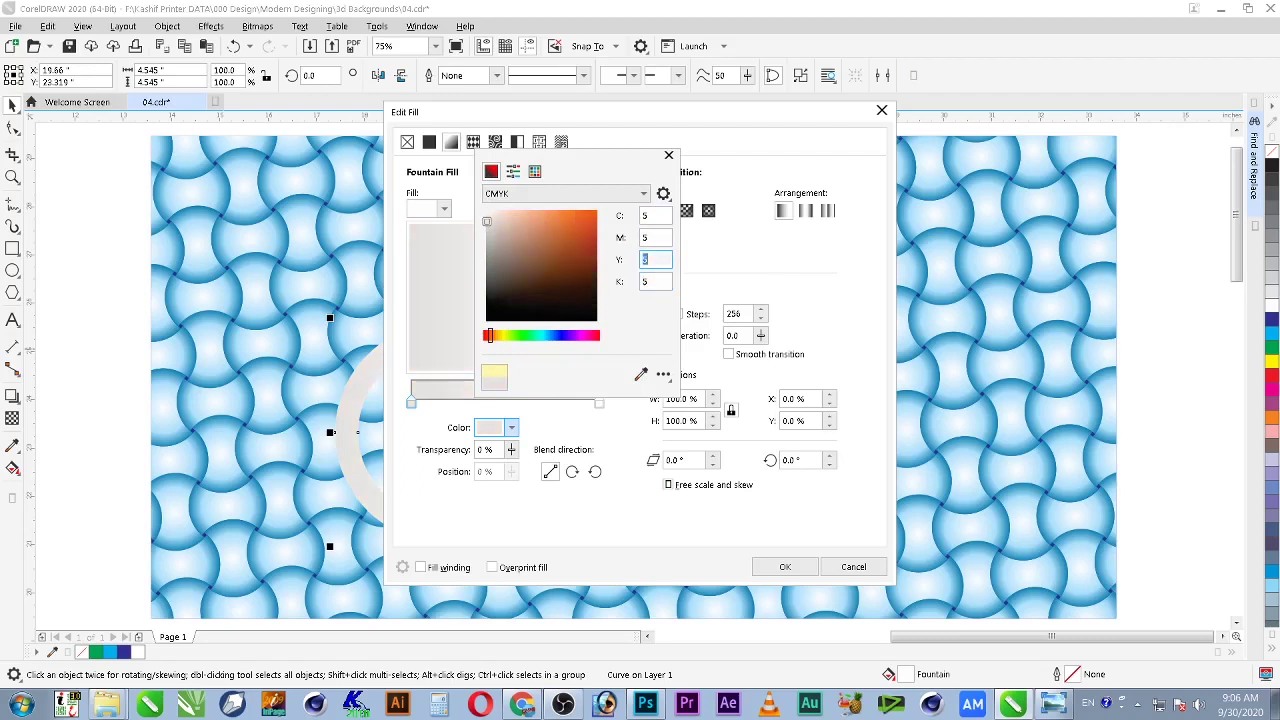
Step: Set cyan to 10 in the gradient's starting colour and apply the fountain fill to the ring
key("Tab")
key("shift+Tab")
key("shift+Tab")
key("shift+Tab")
type("10")
key("Tab")
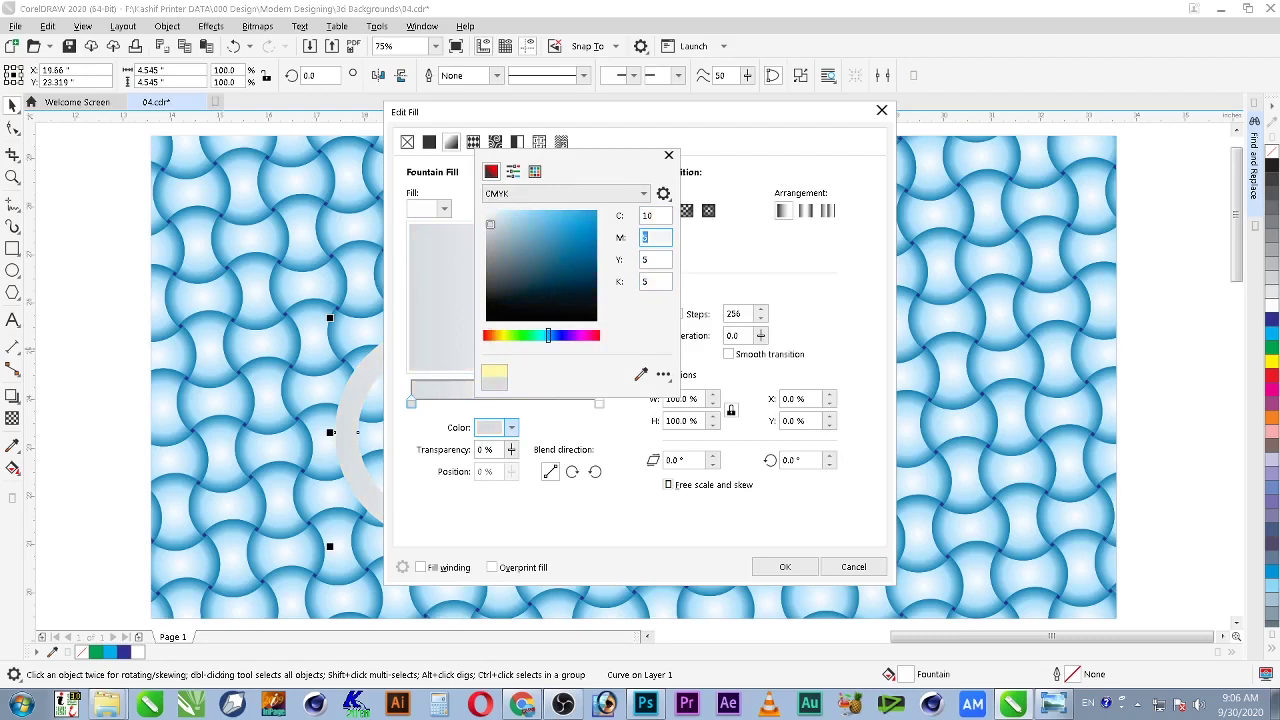
left_click(697, 557)
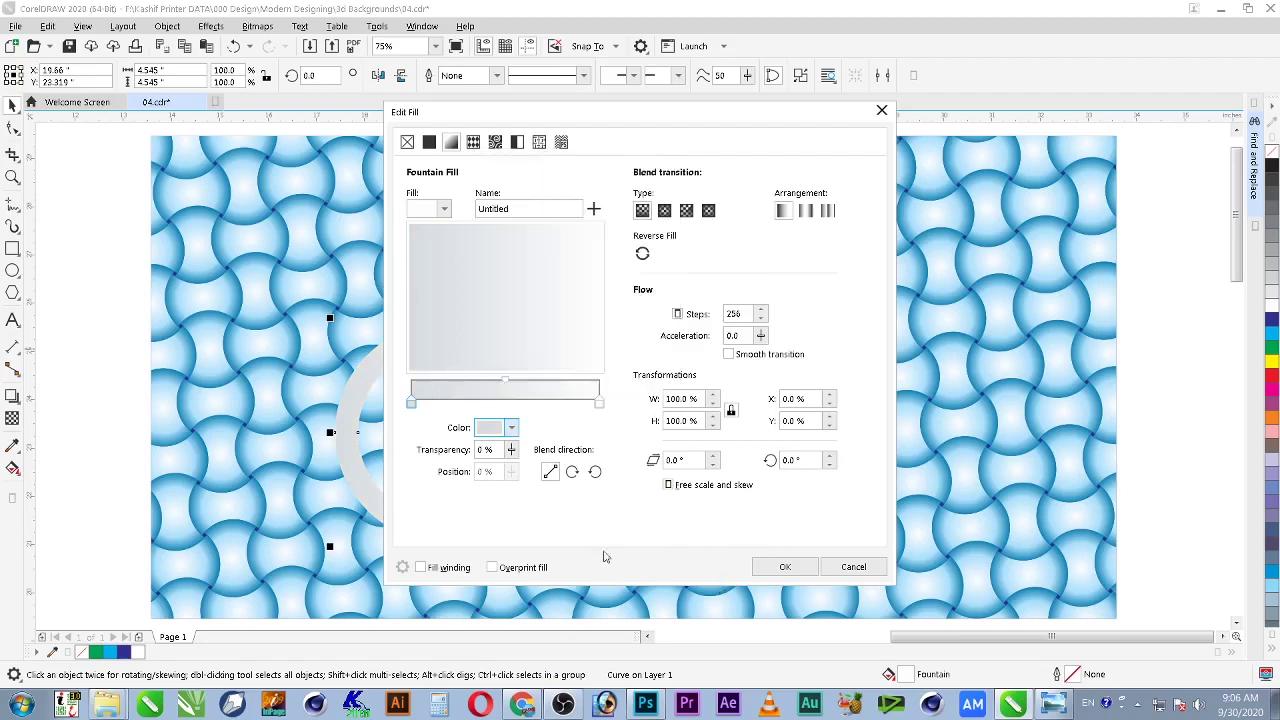
left_click_drag(571, 119, 782, 153)
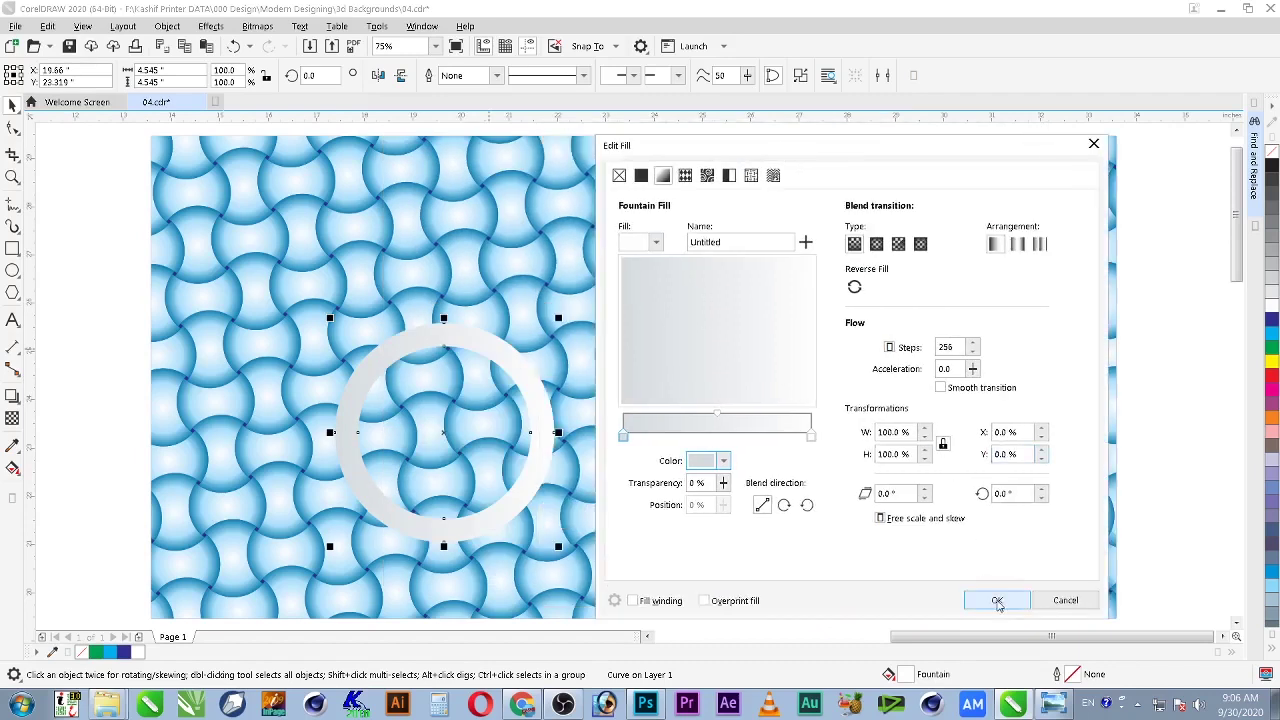
left_click(997, 601)
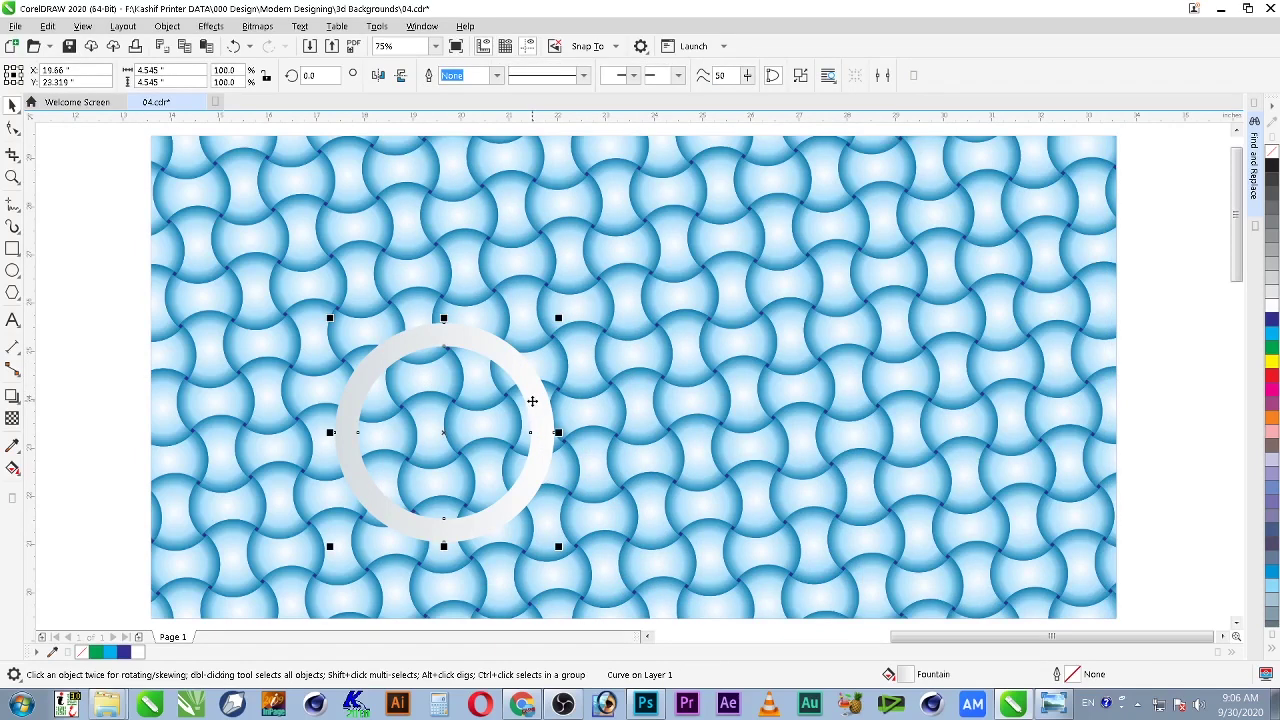
Step: Change the ring's fountain fill type to elliptical
key("F11")
left_click(663, 212)
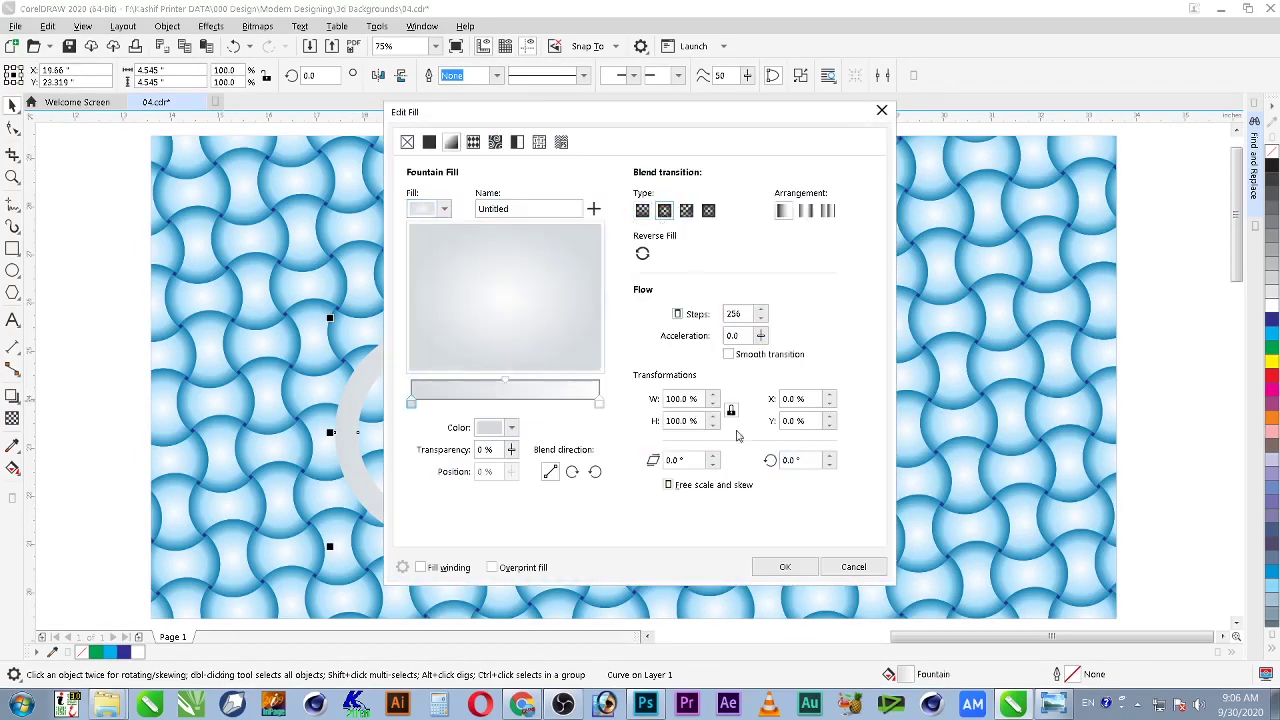
left_click(785, 566)
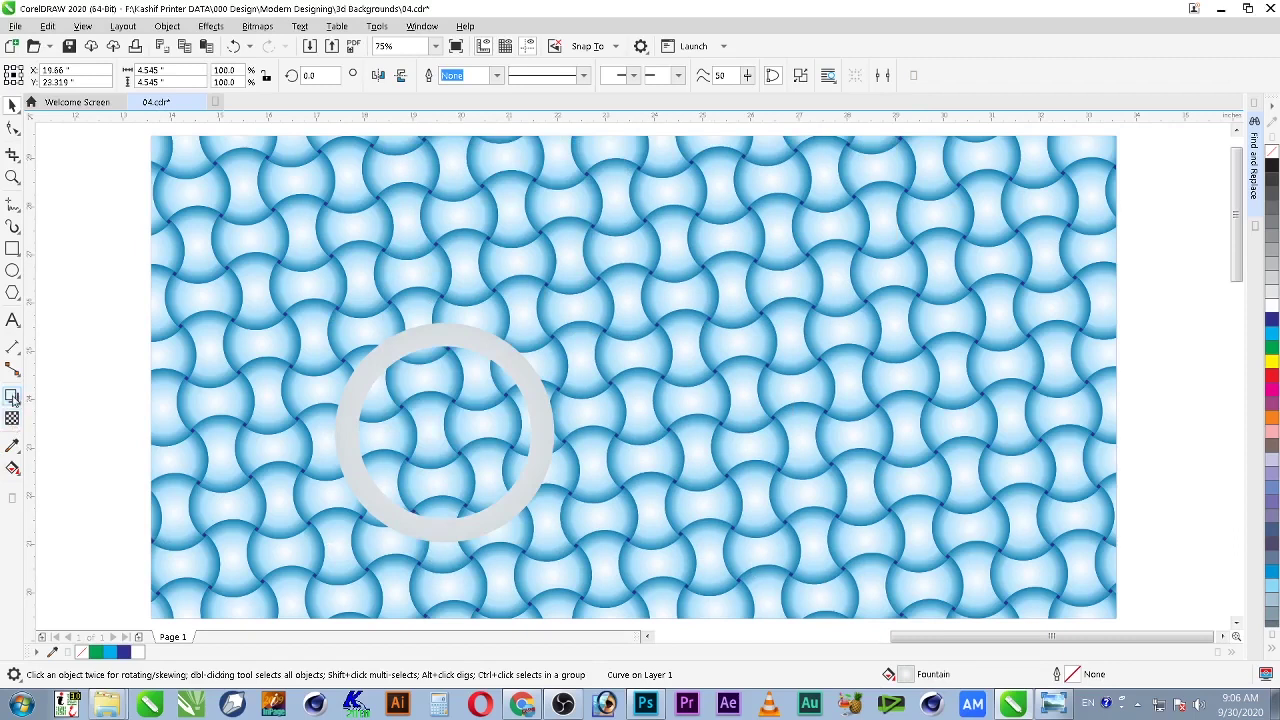
Step: Move the elliptical gradient's centre to the ring's upper-left inner edge and its grey end to the right inner edge
left_click(12, 468)
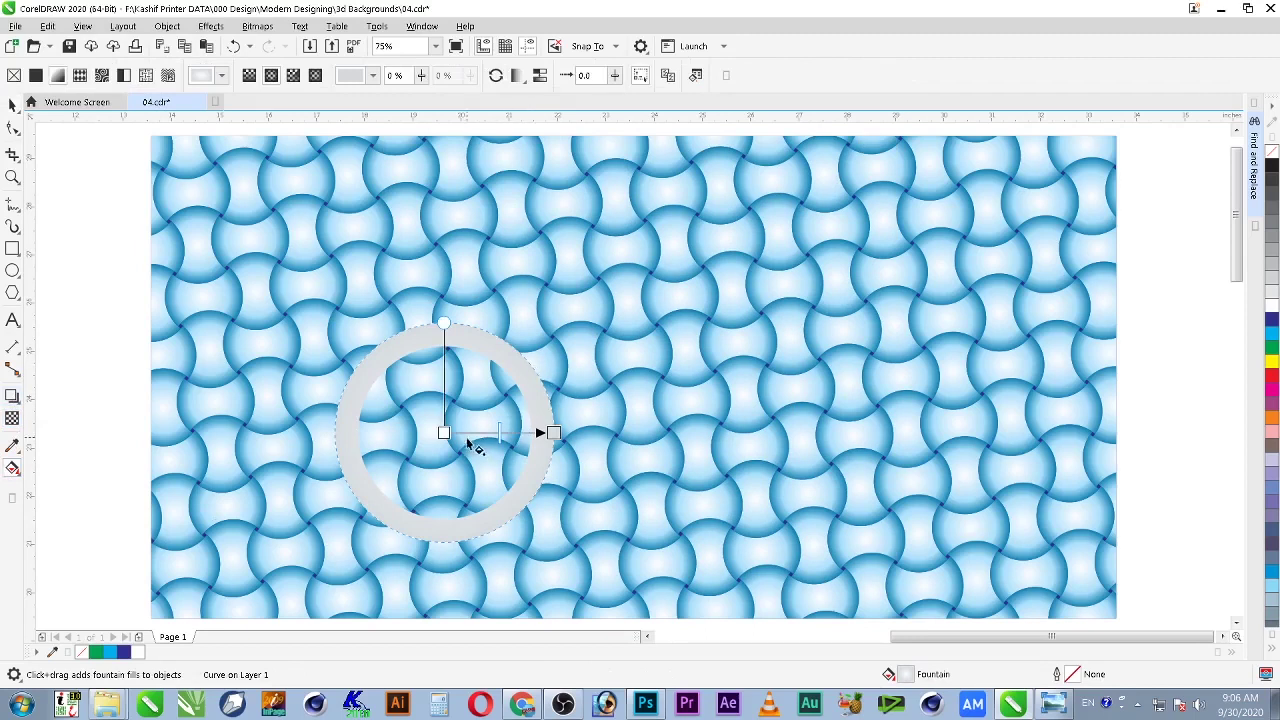
left_click_drag(443, 432, 425, 391)
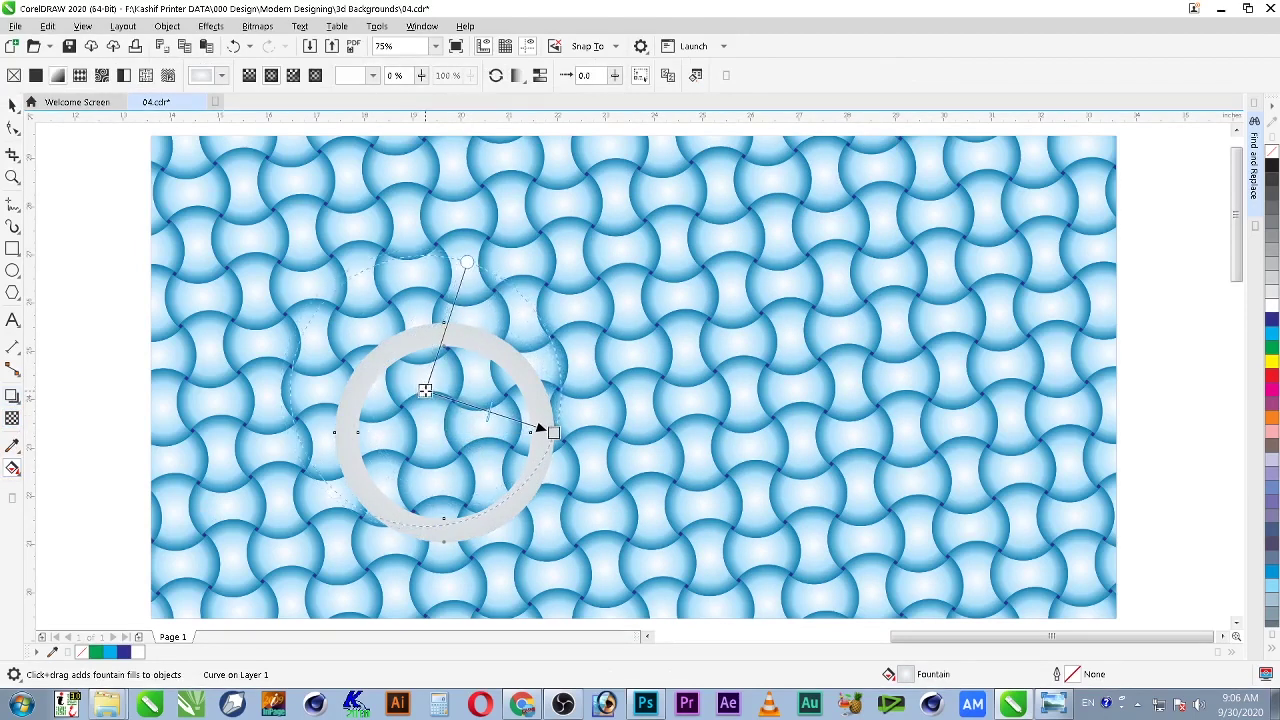
left_click_drag(553, 432, 516, 423)
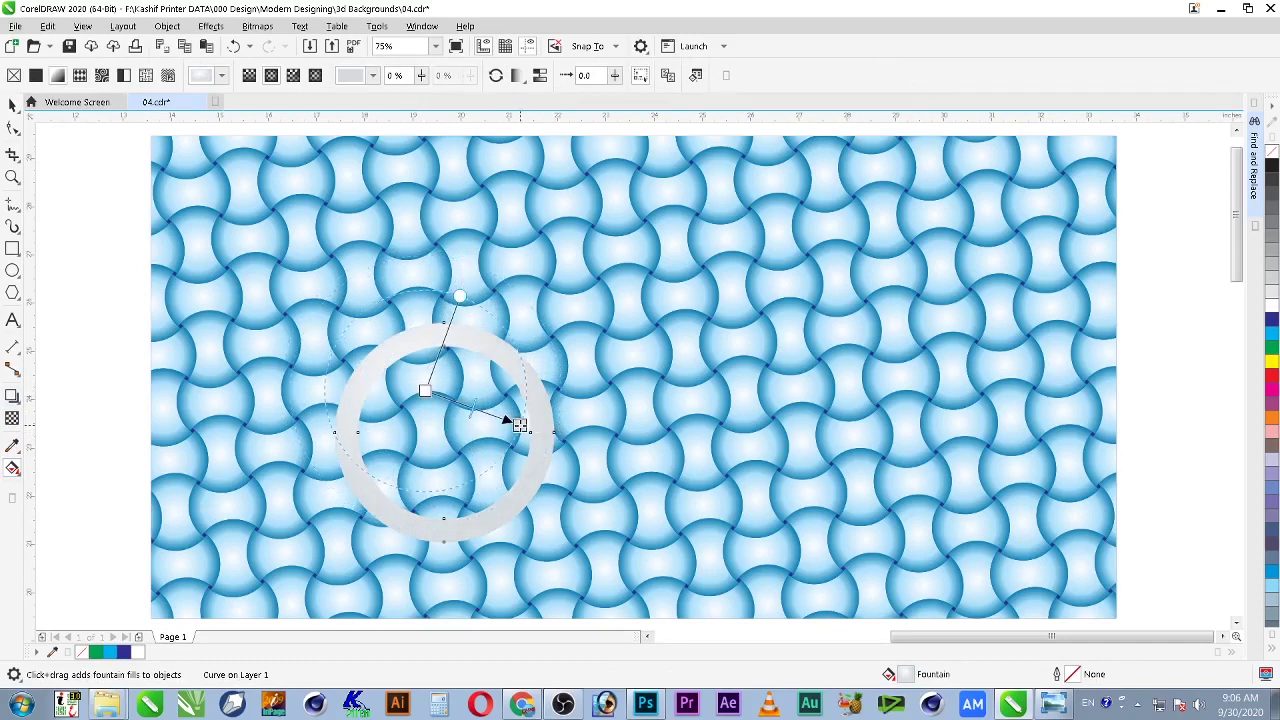
left_click_drag(425, 391, 383, 372)
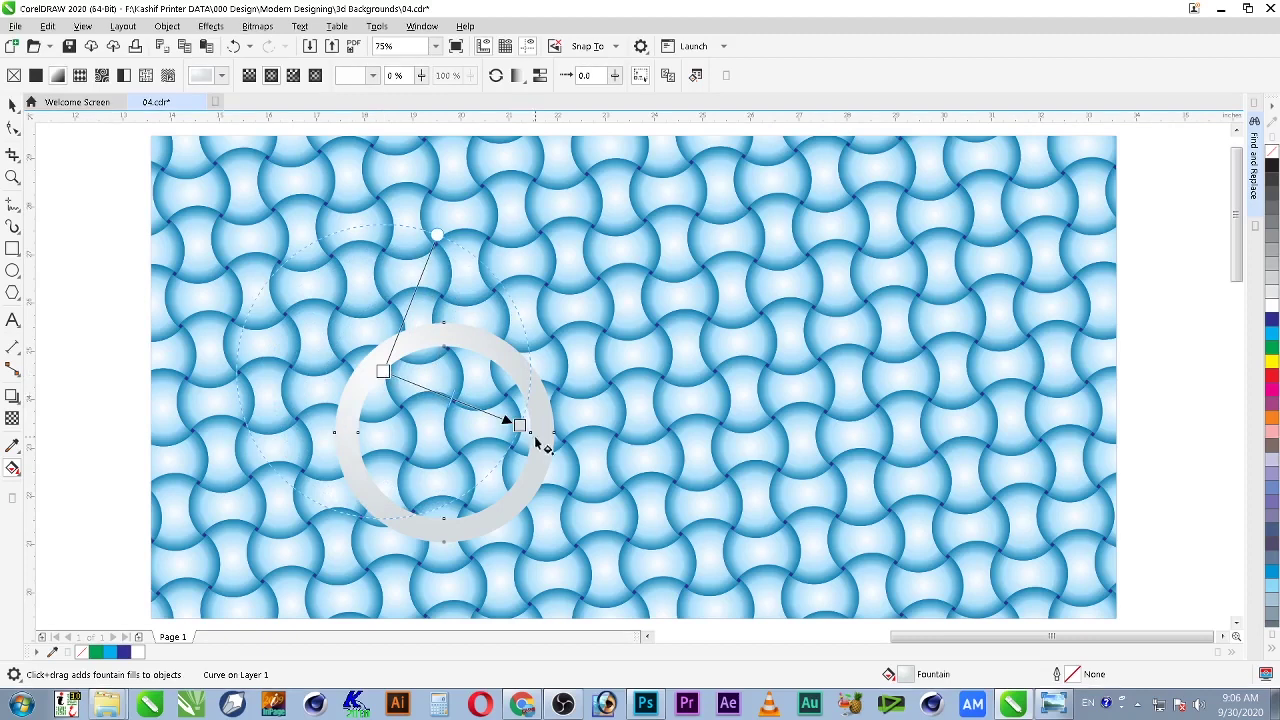
left_click_drag(517, 426, 531, 431)
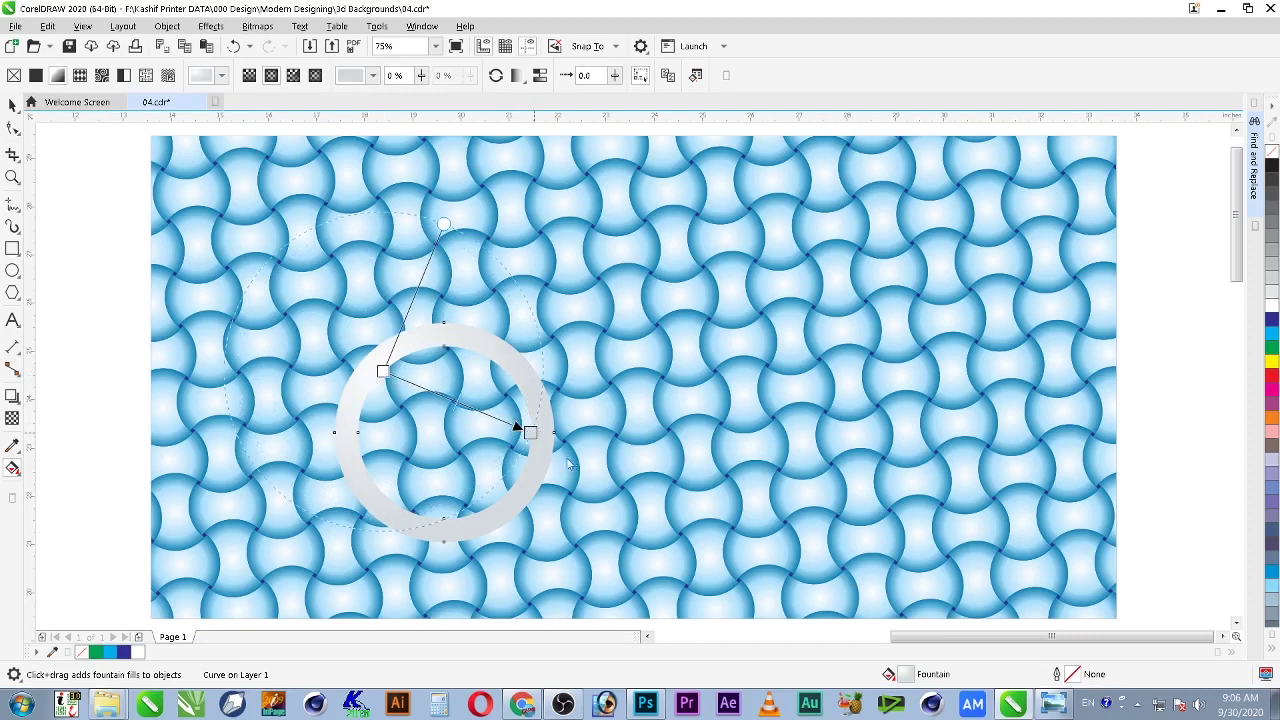
Step: Move the ring off the pattern onto the blank area to its left and deselect it
key("space")
scroll(562, 438, "down", 2)
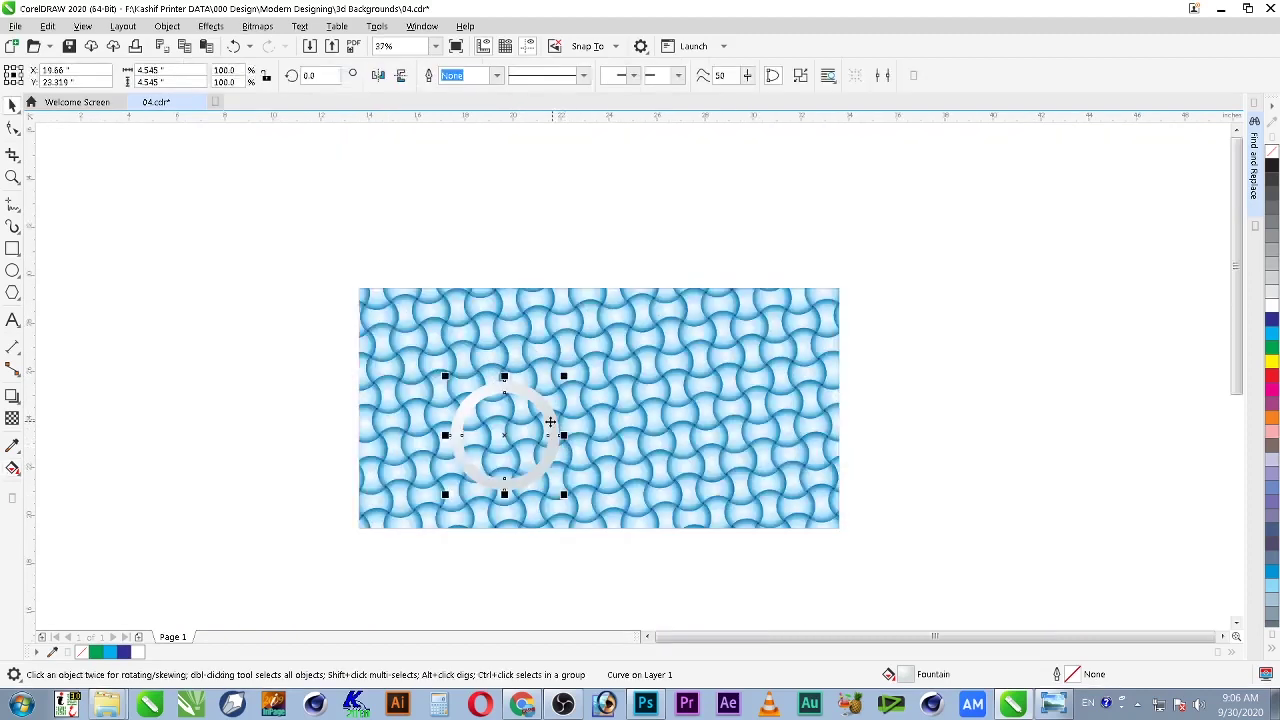
left_click_drag(548, 450, 305, 432)
key("shift+F2")
left_click(791, 402)
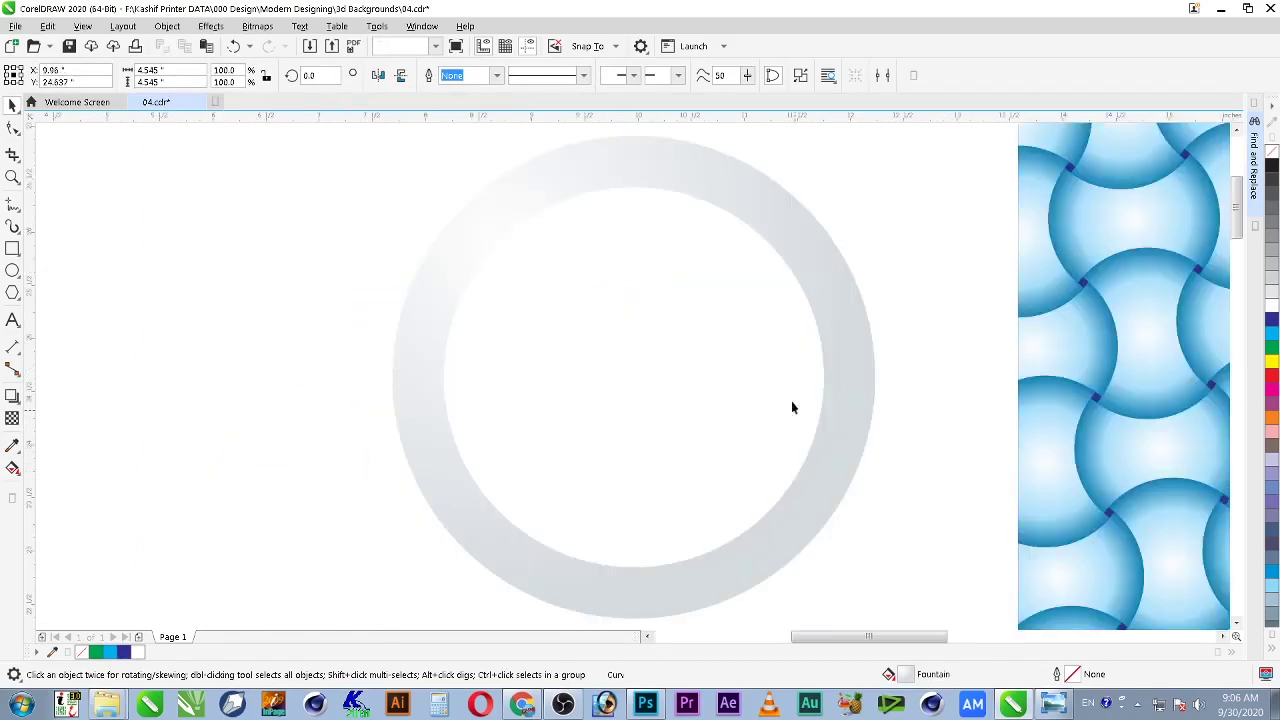
Step: Refine the ring's gradient by shifting its centre slightly farther up-left and its grey end onto the ring's lower-right band
scroll(462, 445, "down", 2)
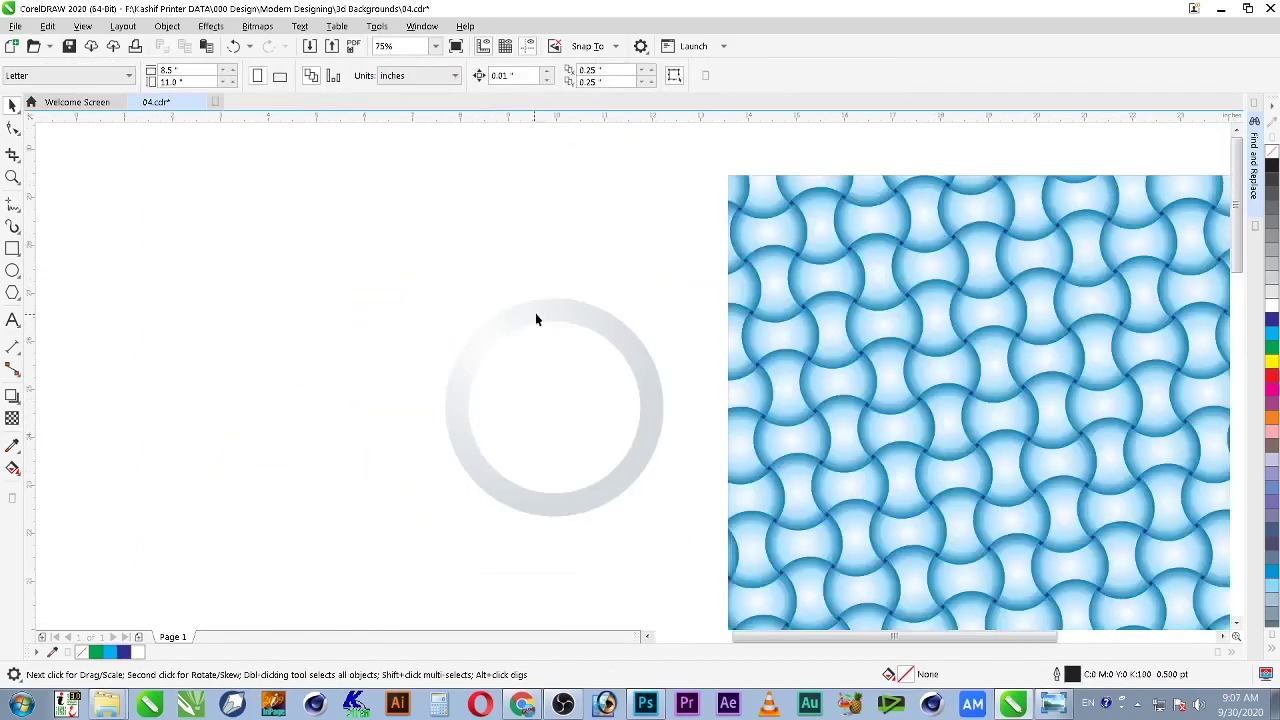
key("g")
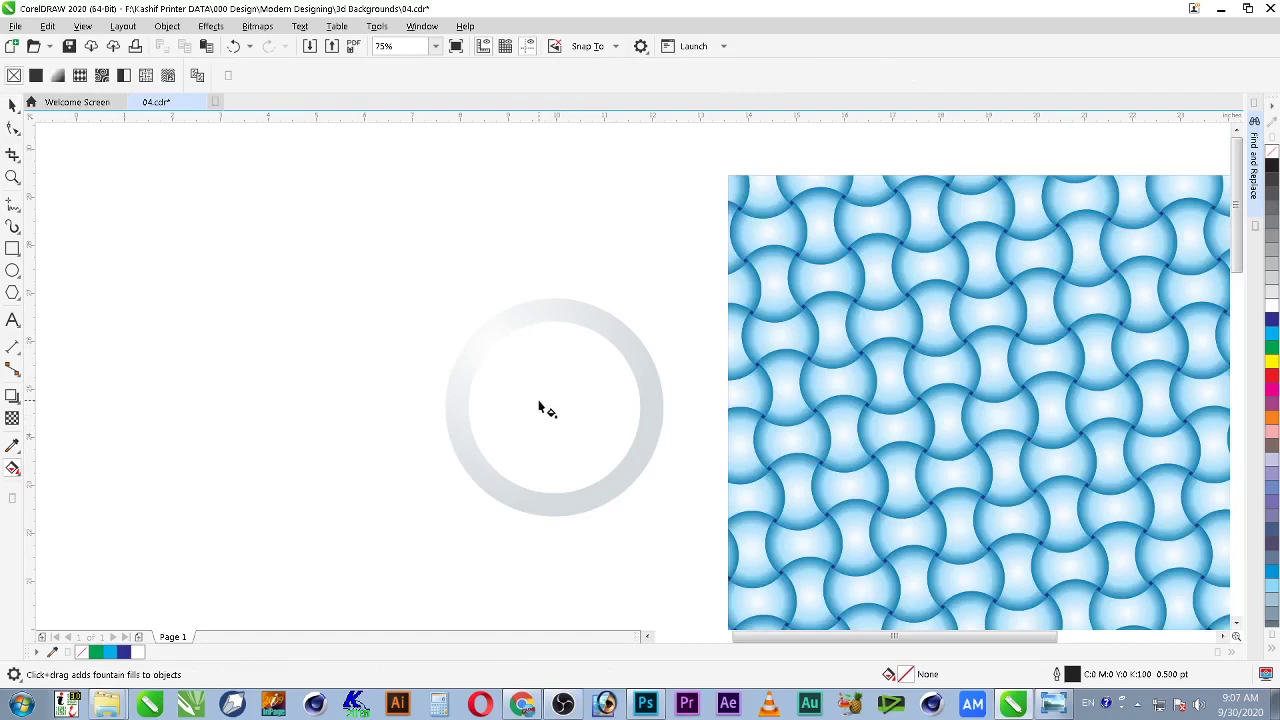
left_click(558, 320)
left_click_drag(492, 345, 480, 342)
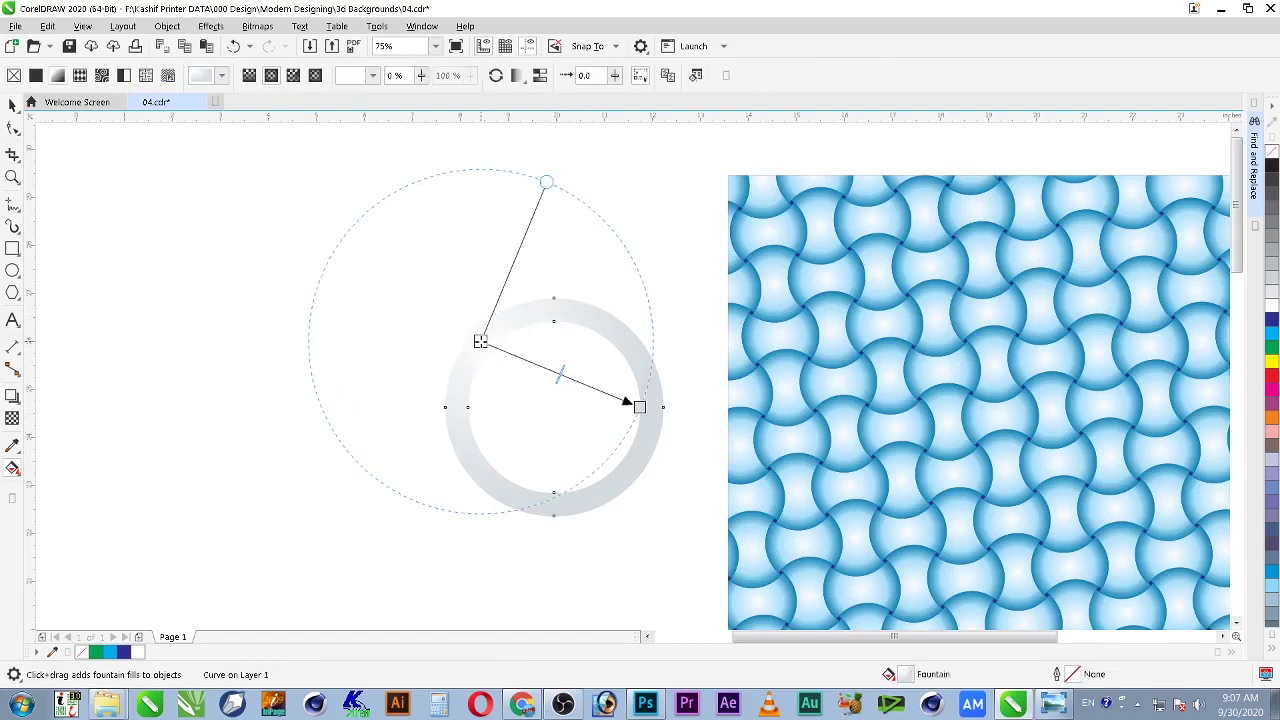
left_click_drag(640, 406, 659, 446)
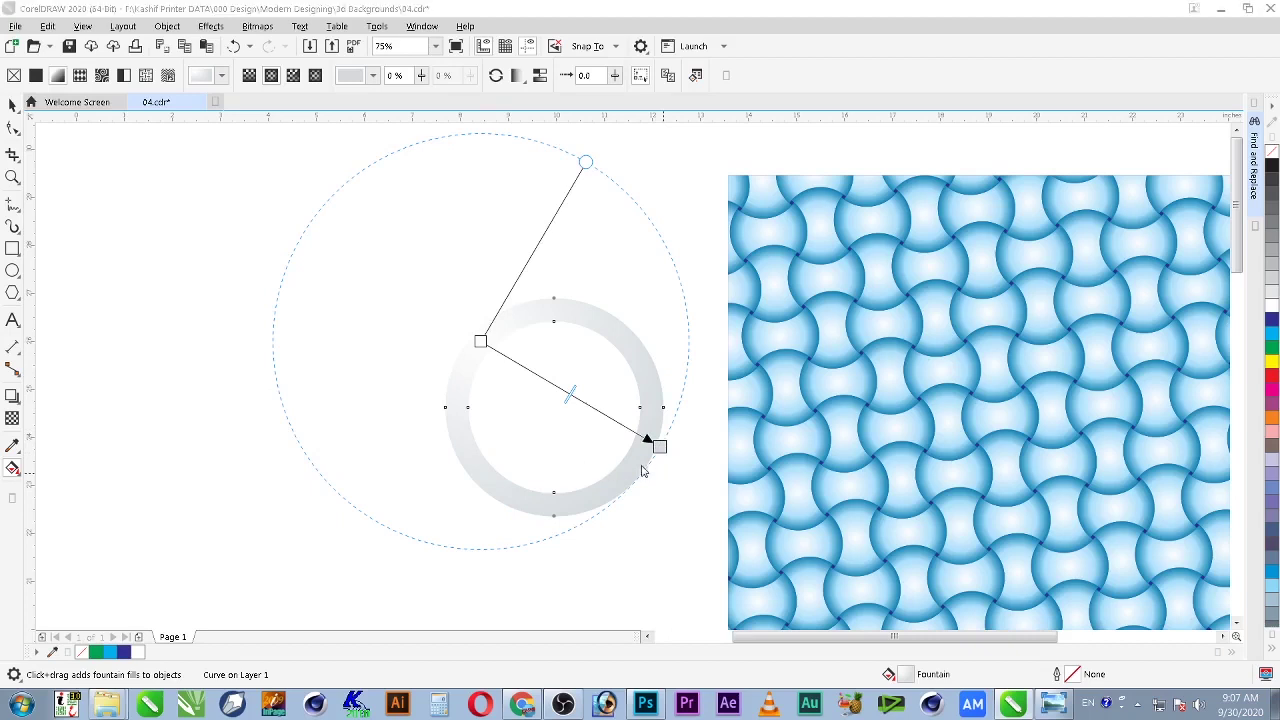
left_click(409, 306)
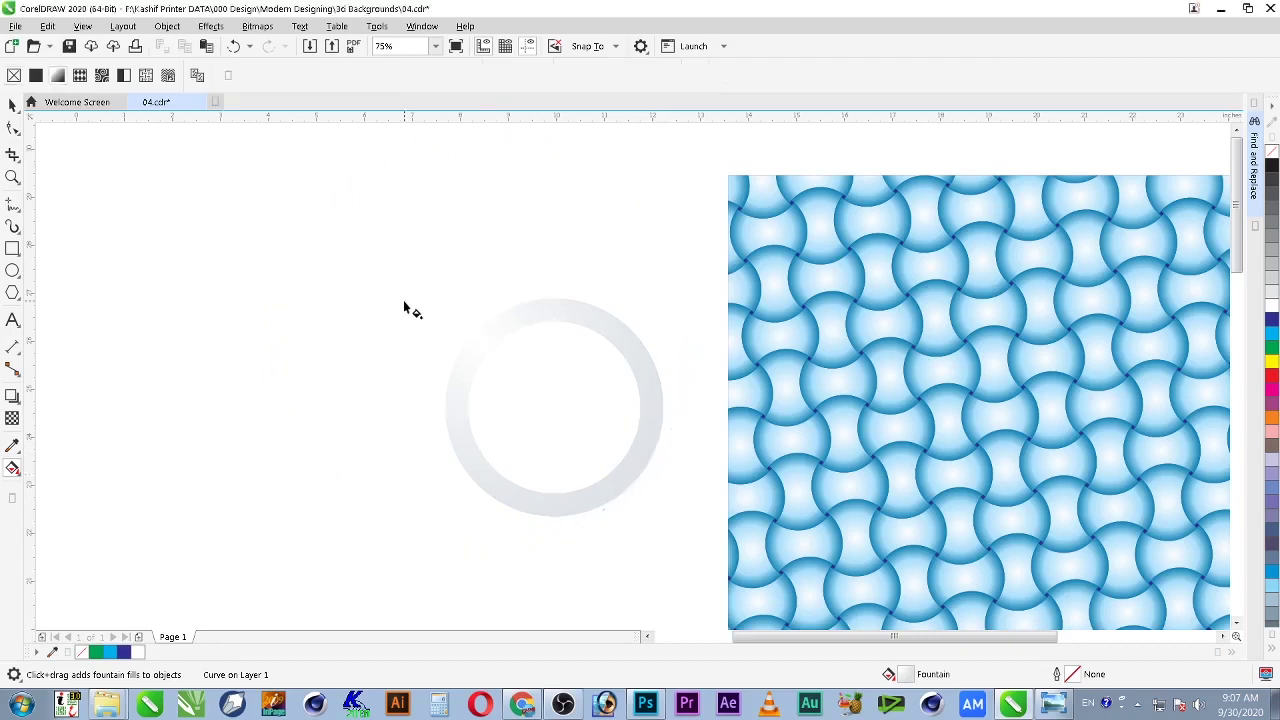
Step: Place a copy of the ring to the left of the original
key("space")
left_click(610, 323)
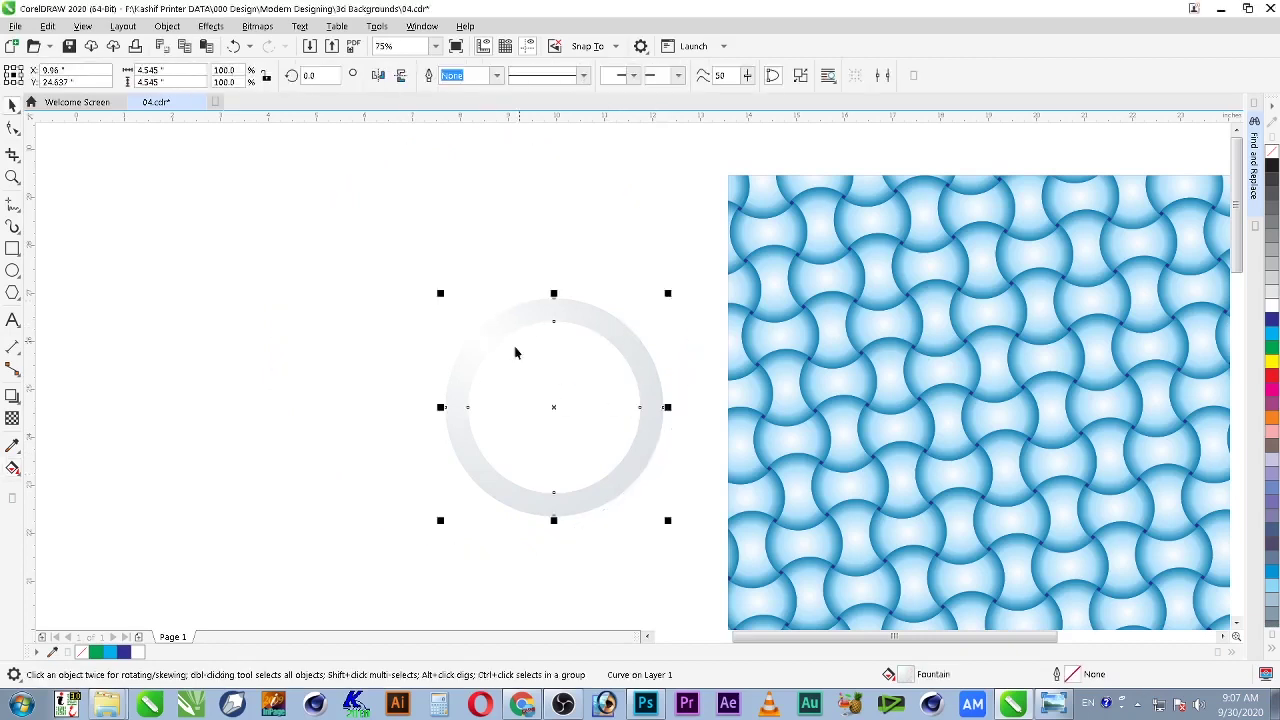
scroll(589, 358, "down", 1)
scroll(560, 390, "up", 1)
left_click_drag(728, 417, 413, 422)
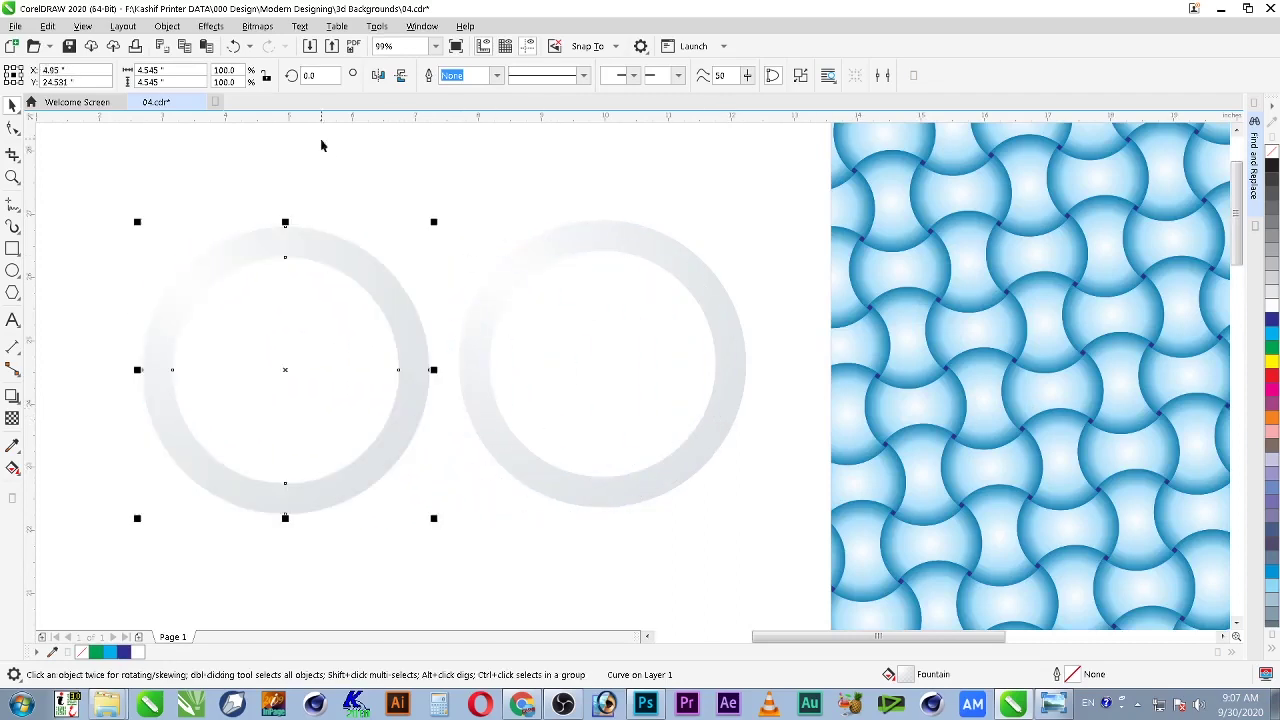
Step: Apply a soft edge bevel to the copied ring with a 0.1 inch distance and an altitude of 54
left_click(218, 32)
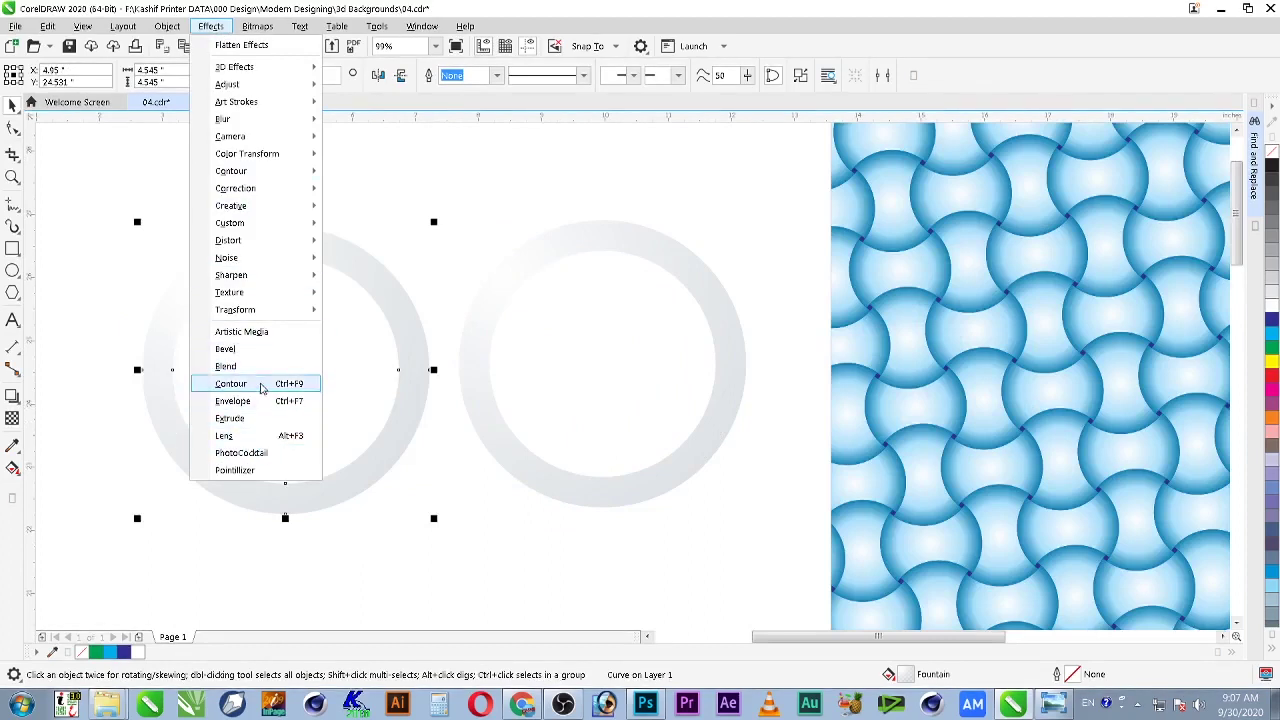
left_click(268, 349)
left_click_drag(1010, 443, 1120, 443)
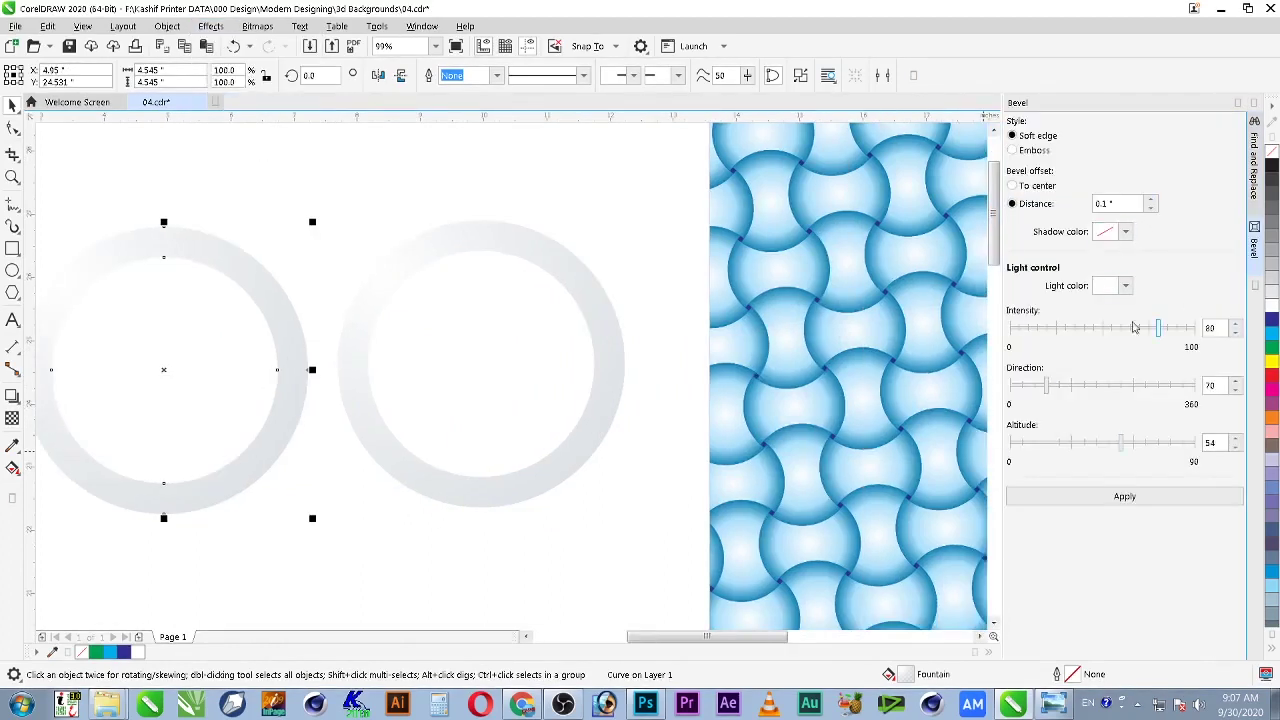
left_click(1123, 497)
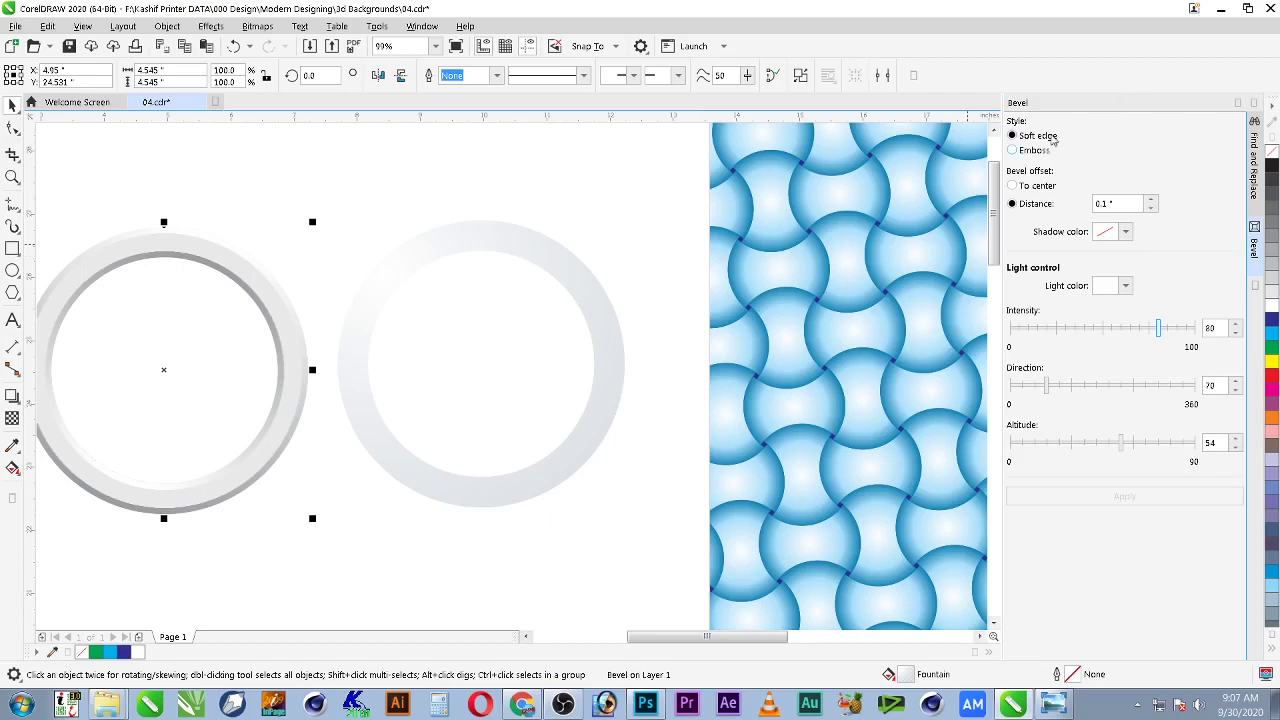
Step: Try the emboss bevel style on the copied ring, and reapply the soft edge style at 0.1 inch
left_click(1043, 151)
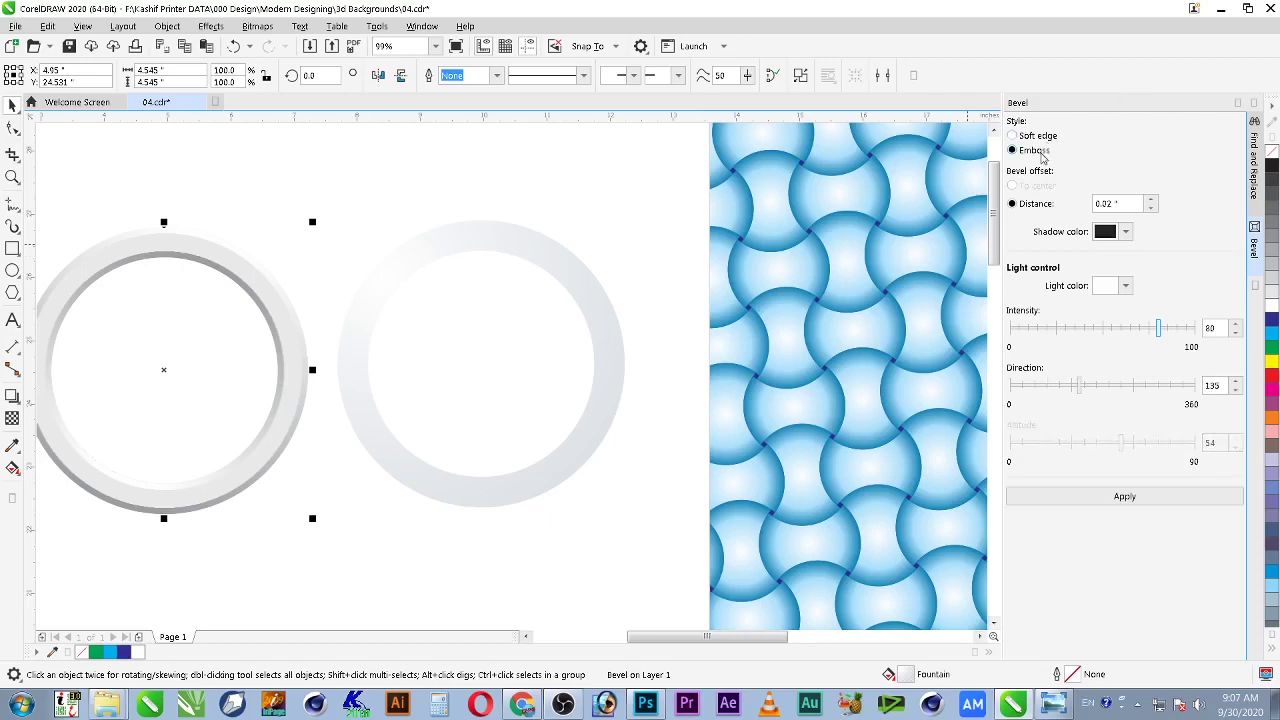
left_click(1060, 497)
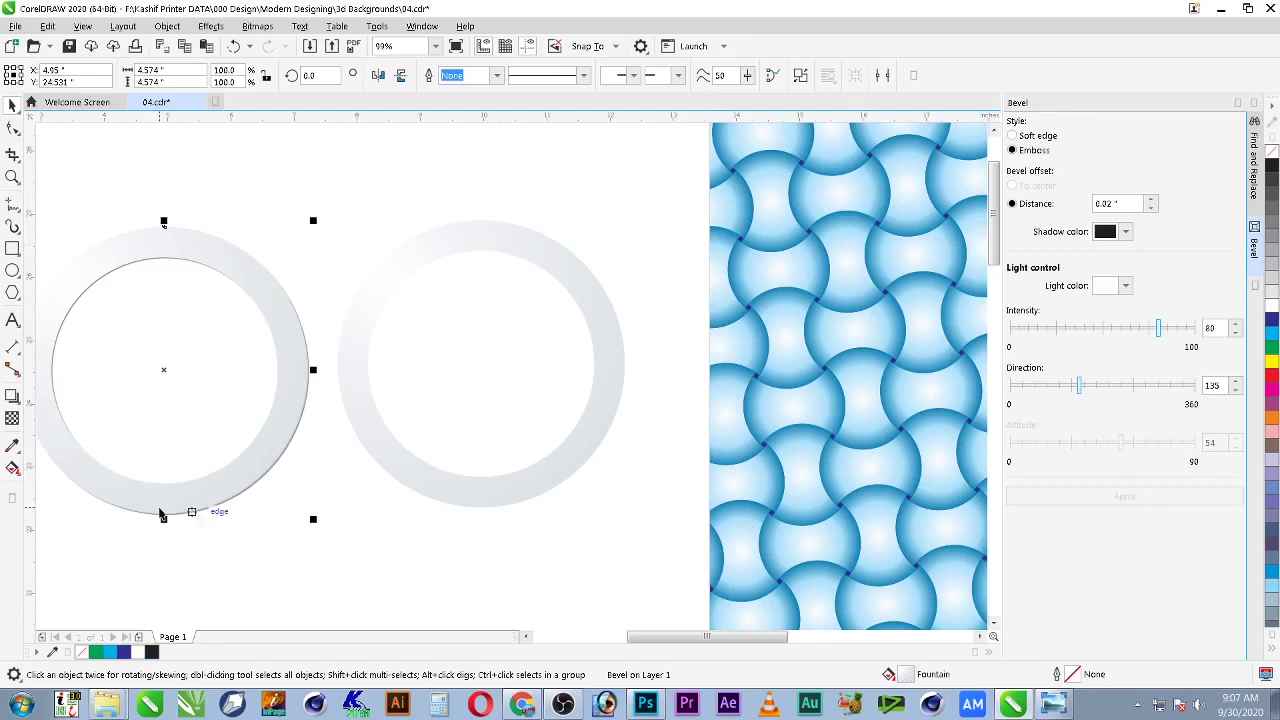
left_click(1047, 137)
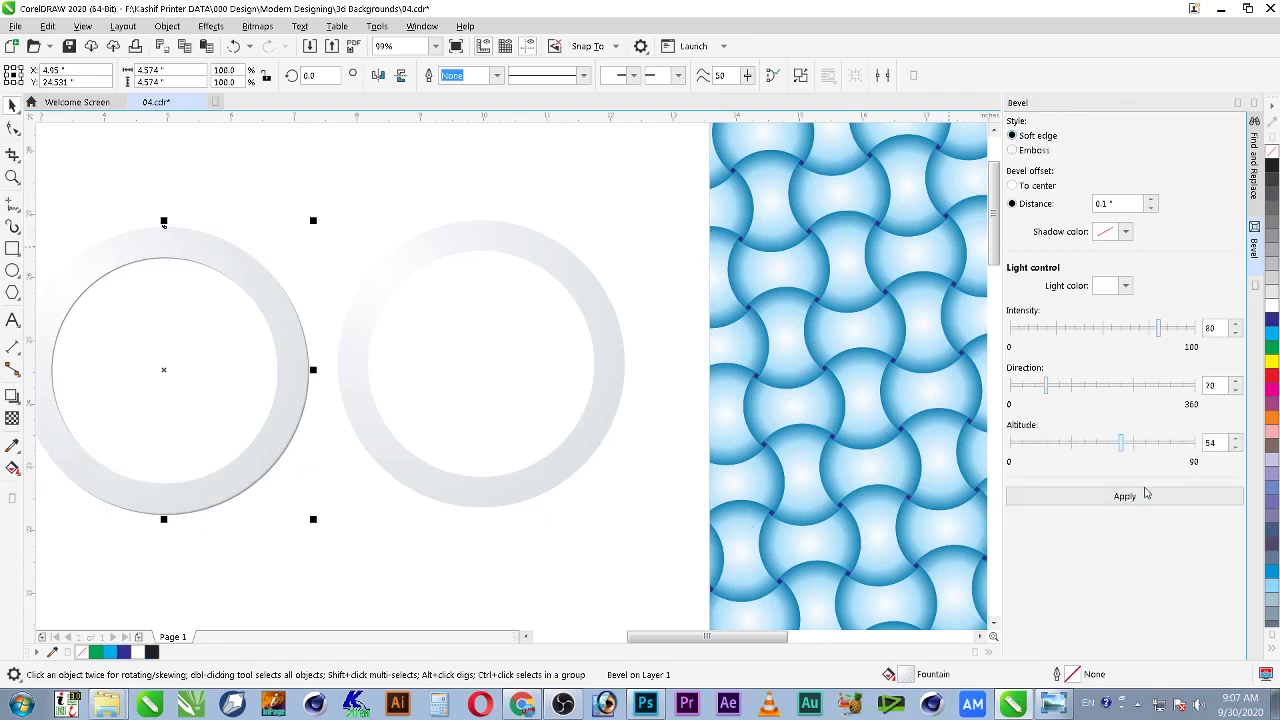
left_click(1146, 494)
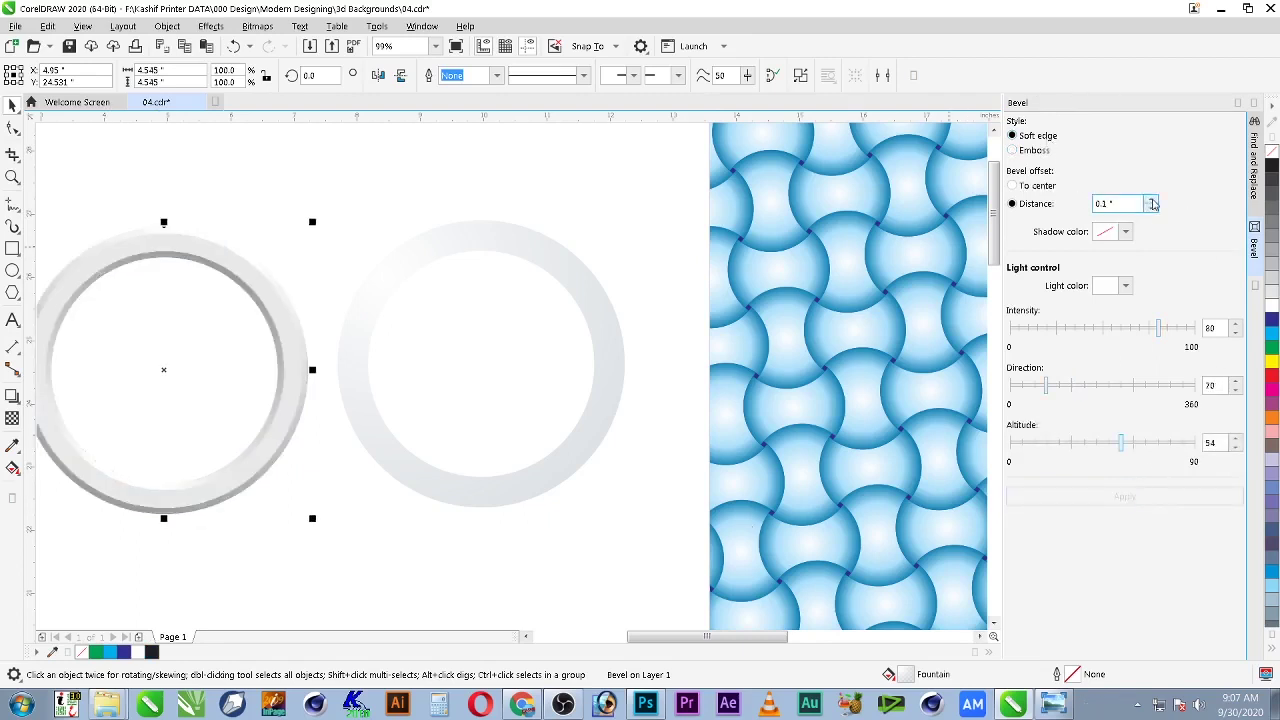
Step: Increase the copied ring's soft edge bevel distance to 0.15 inch and apply it
left_click(1152, 201)
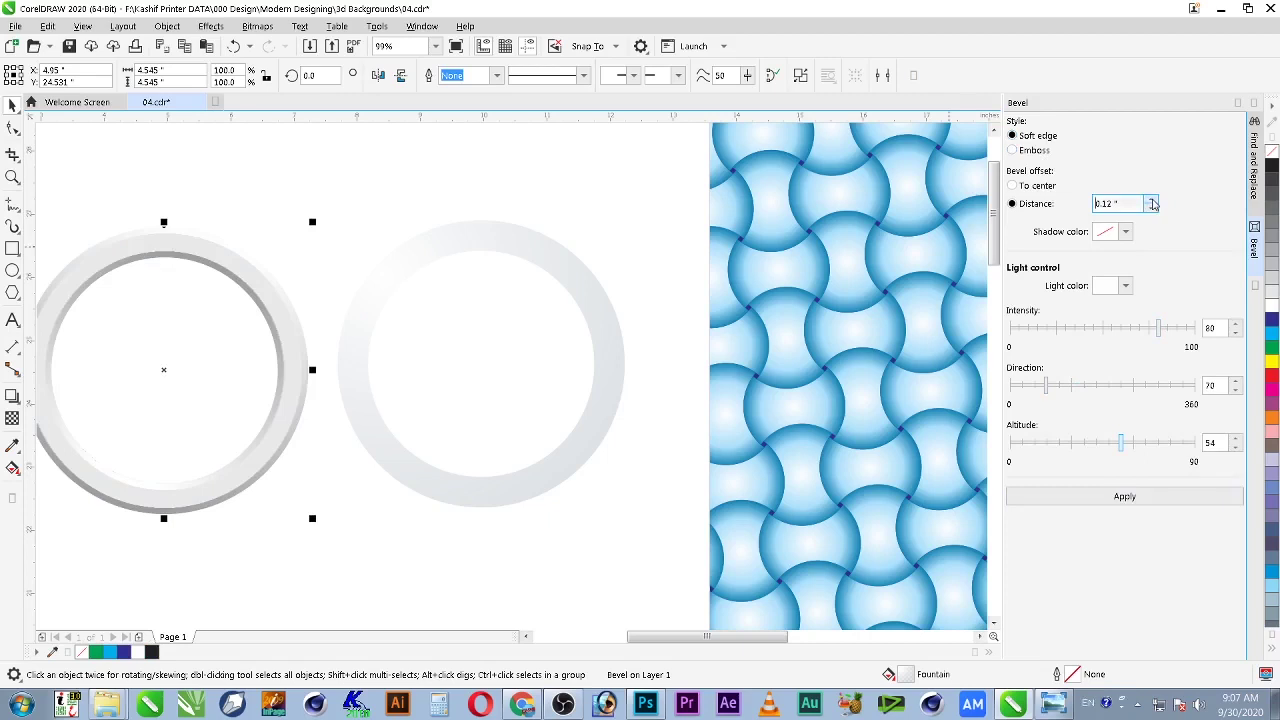
left_click(1124, 496)
left_click(1152, 200)
left_click(1166, 498)
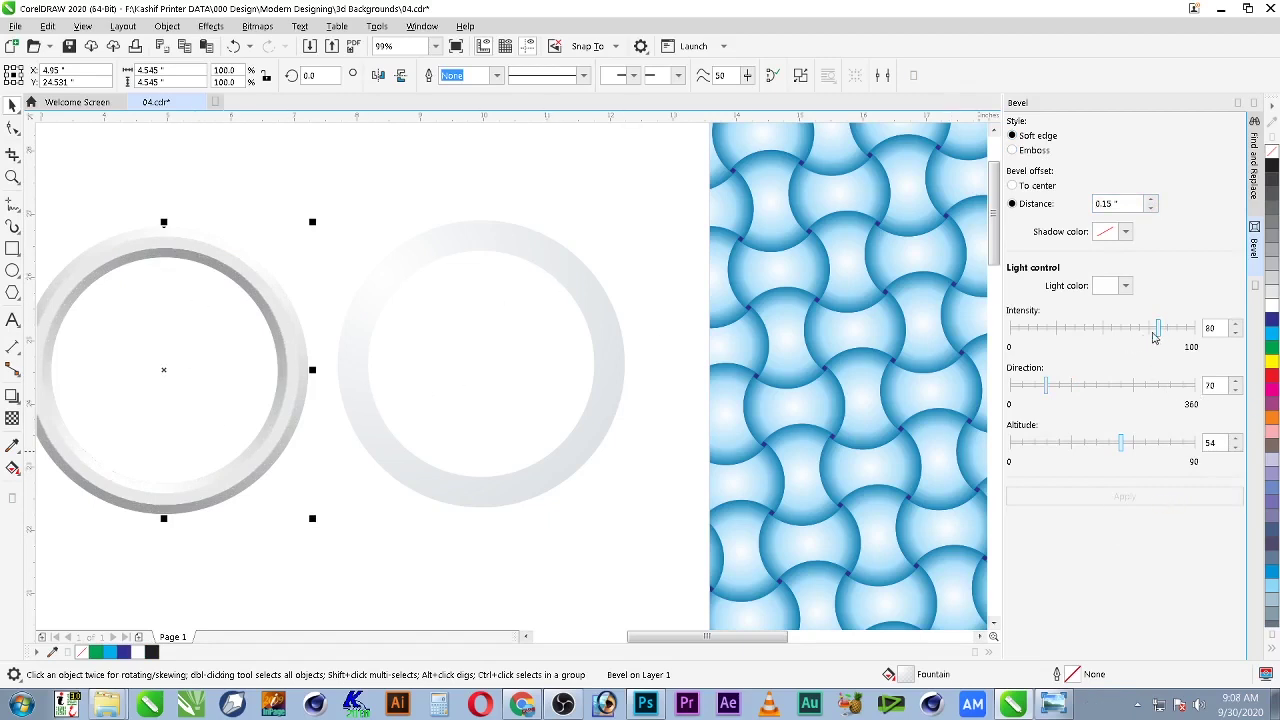
Step: Try bevel light intensities of 55 and 93 on the left ring
left_click(1113, 333)
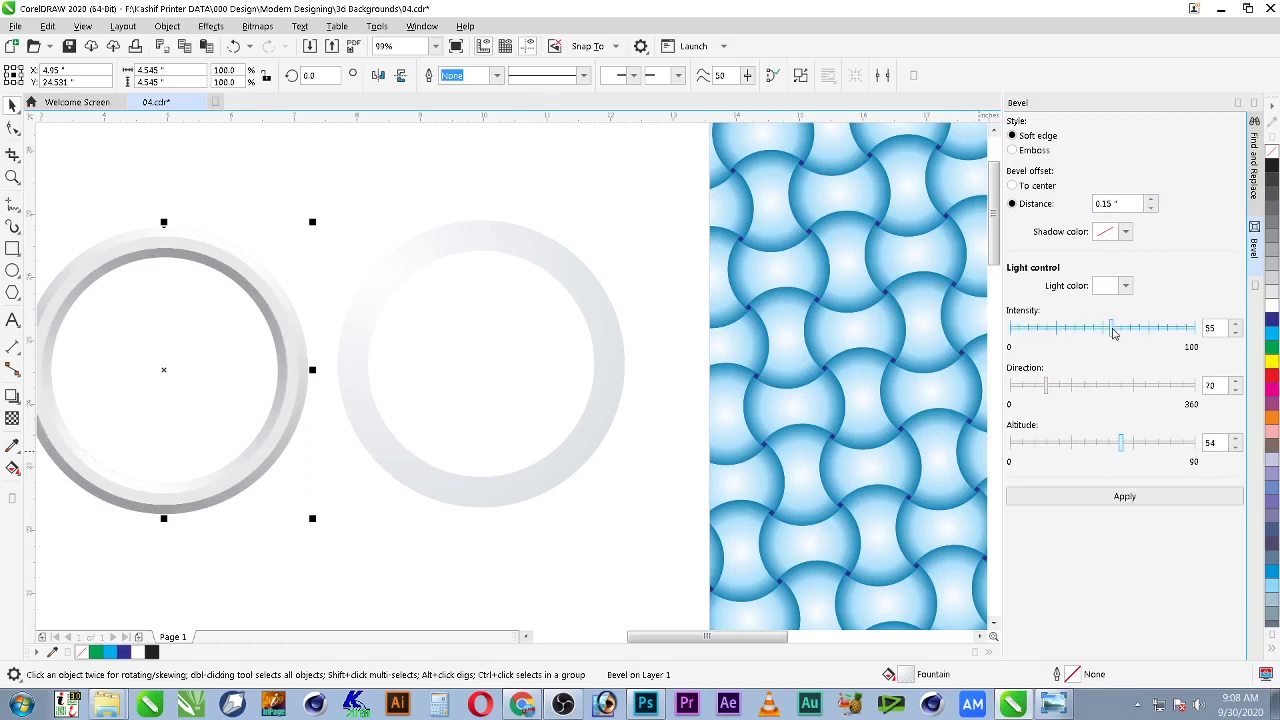
left_click(1121, 498)
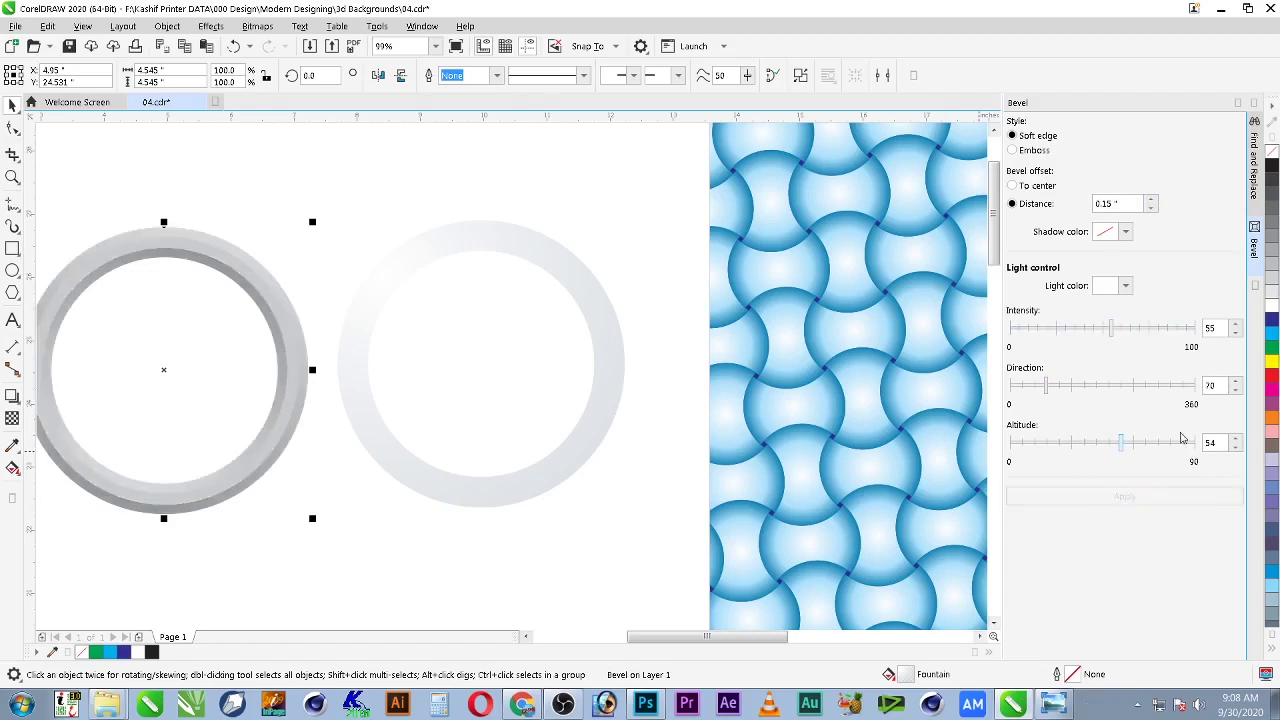
left_click(1183, 329)
left_click(1170, 498)
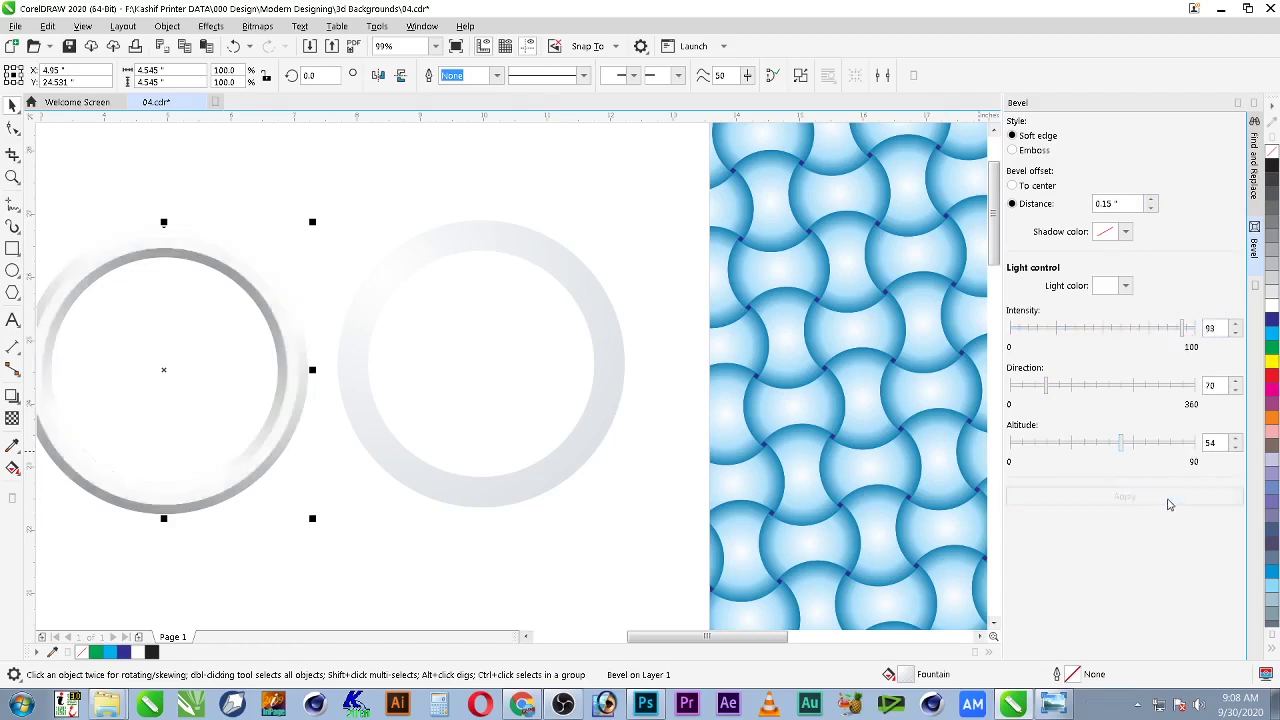
Step: Apply a bevel light intensity of 78 and a light direction of 176 to the left ring
left_click(1155, 330)
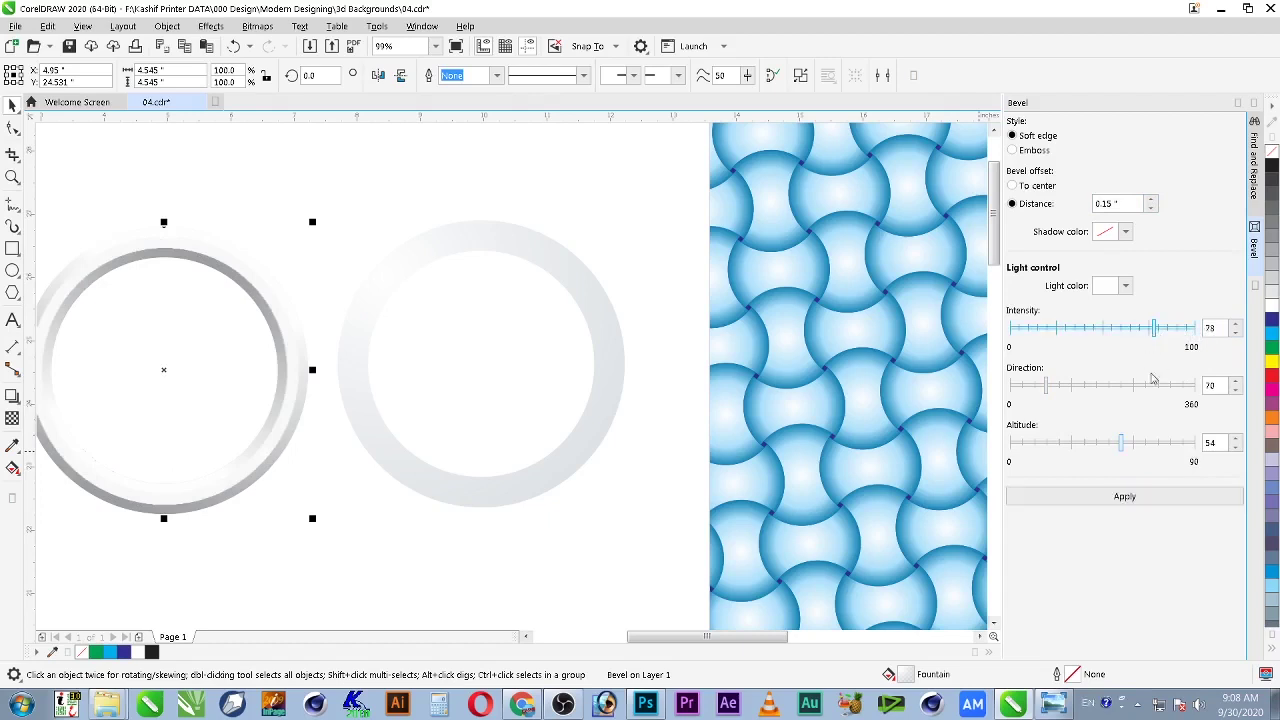
left_click(1152, 497)
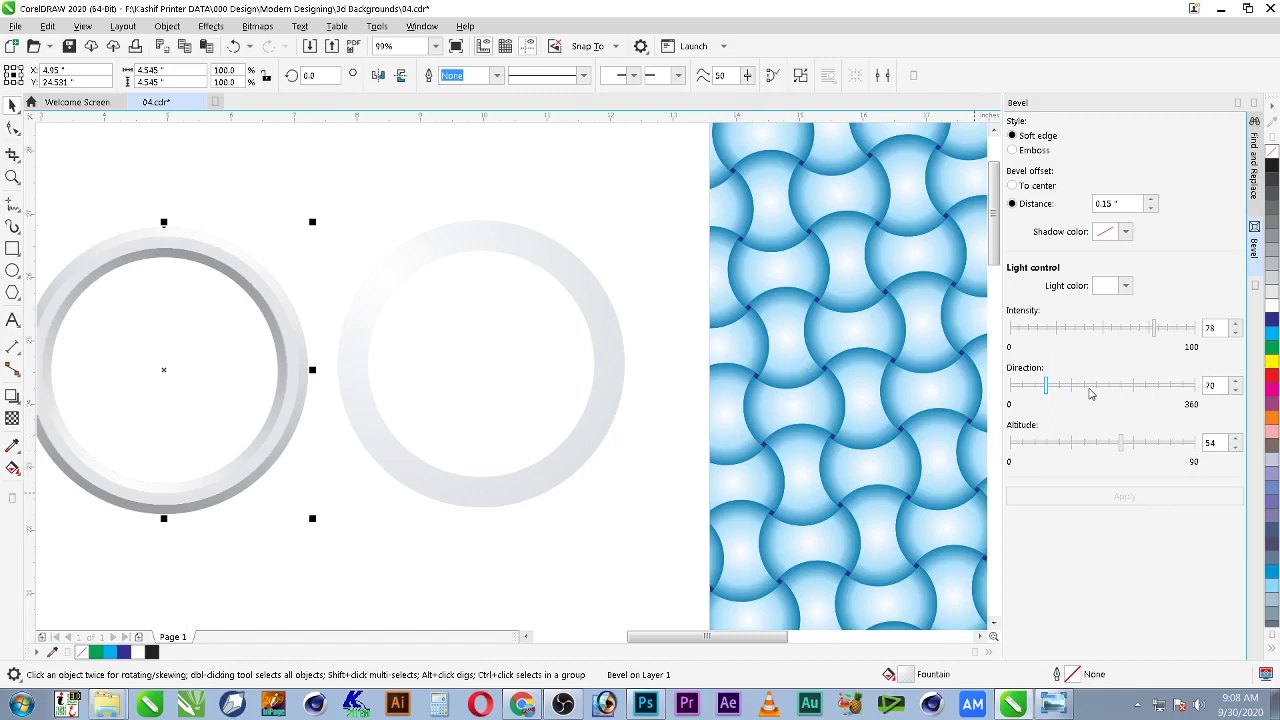
left_click(1103, 393)
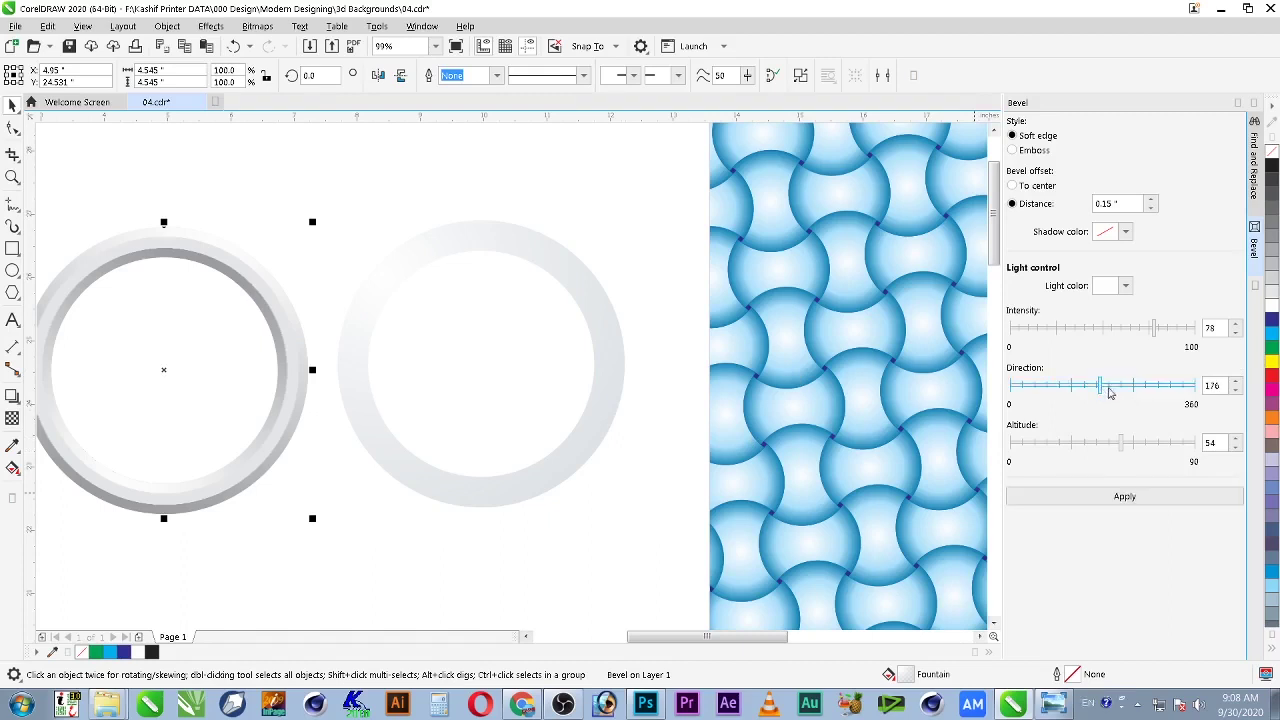
left_click(1139, 497)
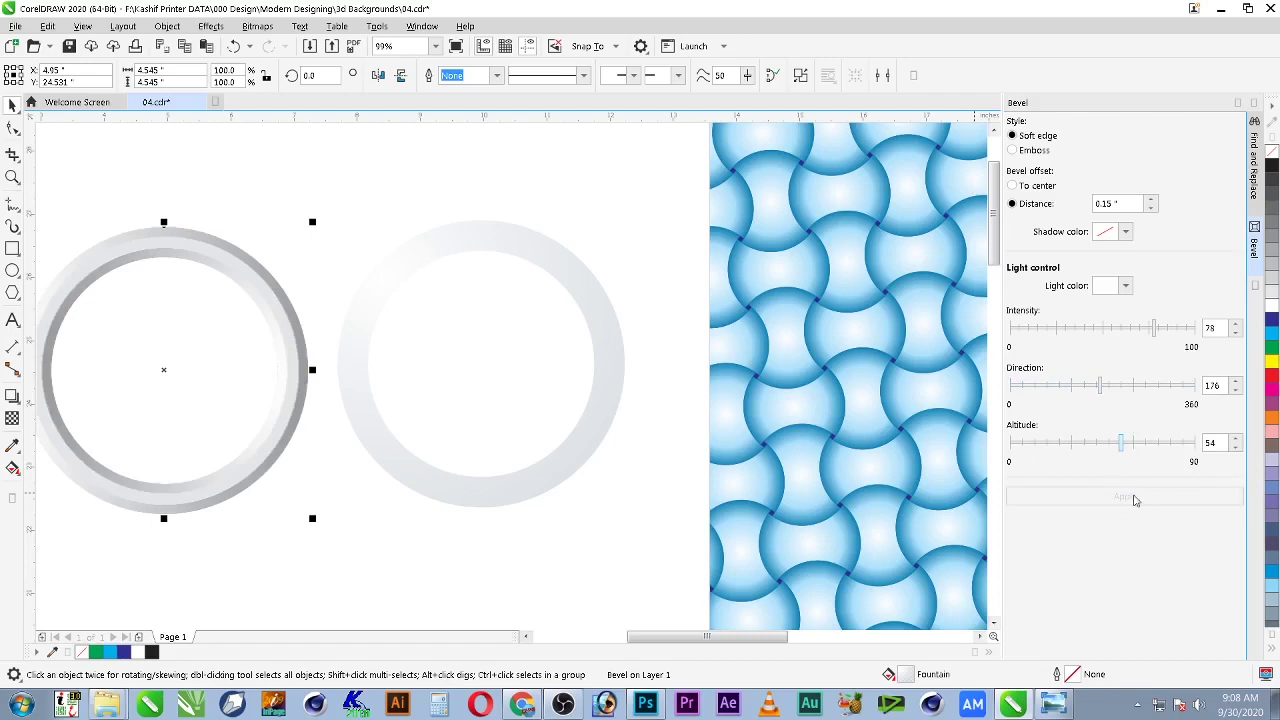
Step: Test bevel light altitudes of 27, 73, 79 and 66 on the left ring and apply 61
left_click(1066, 442)
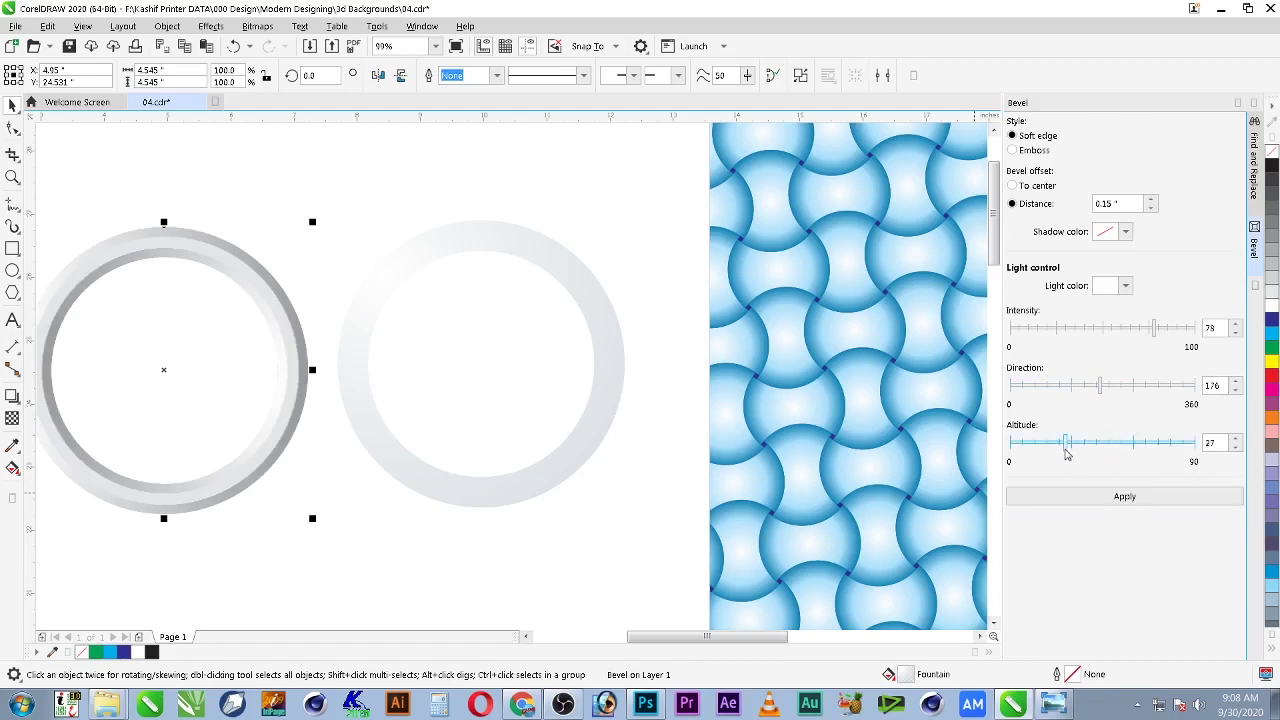
left_click(1107, 498)
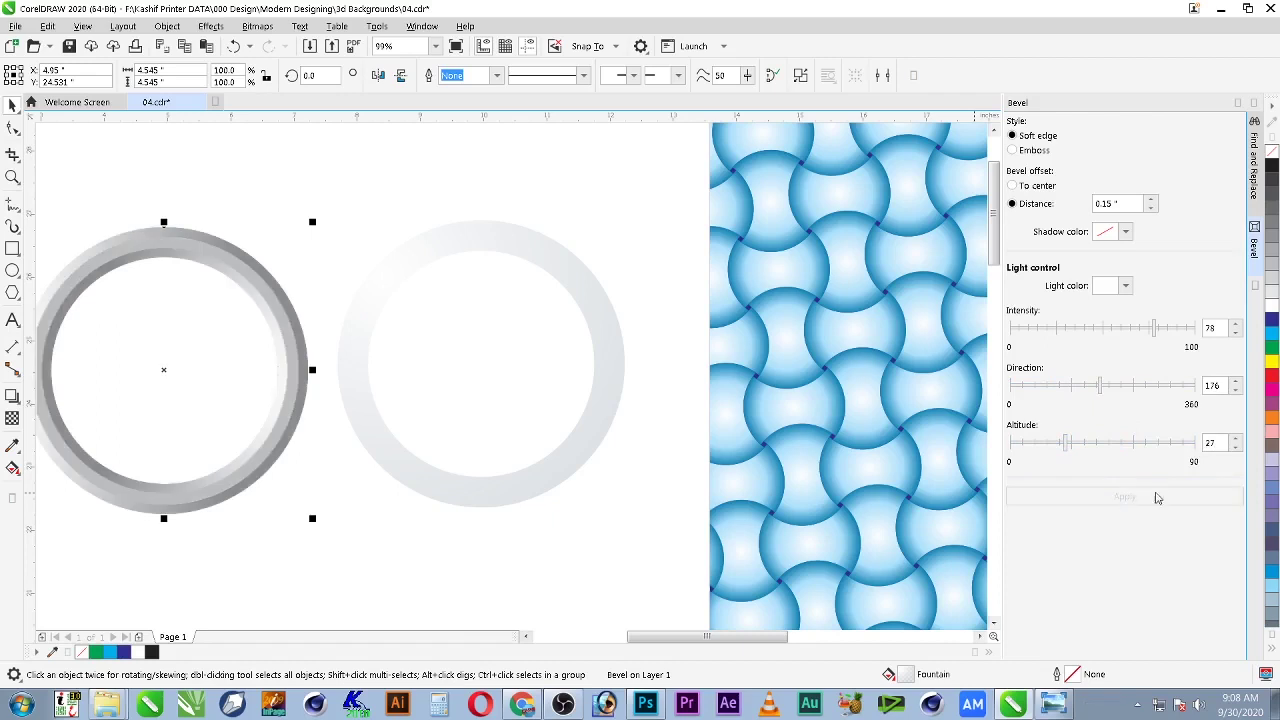
left_click(1162, 442)
left_click(1153, 497)
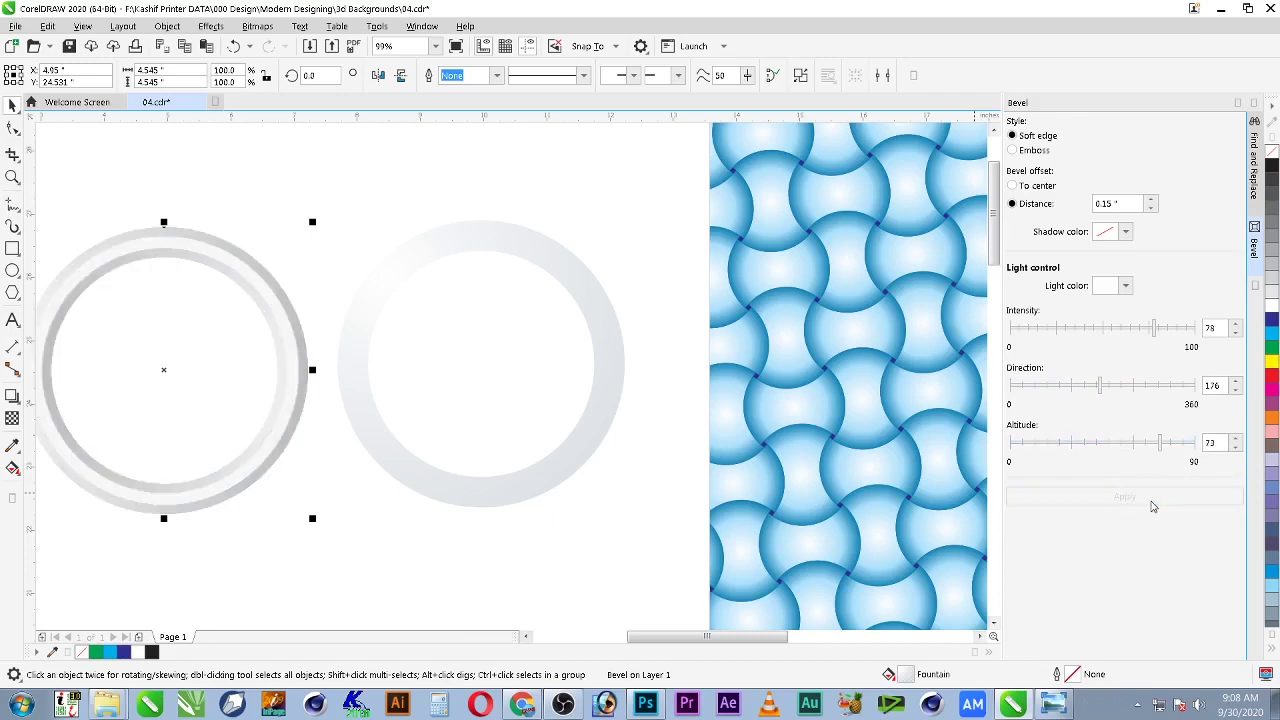
left_click(1172, 442)
left_click(1130, 497)
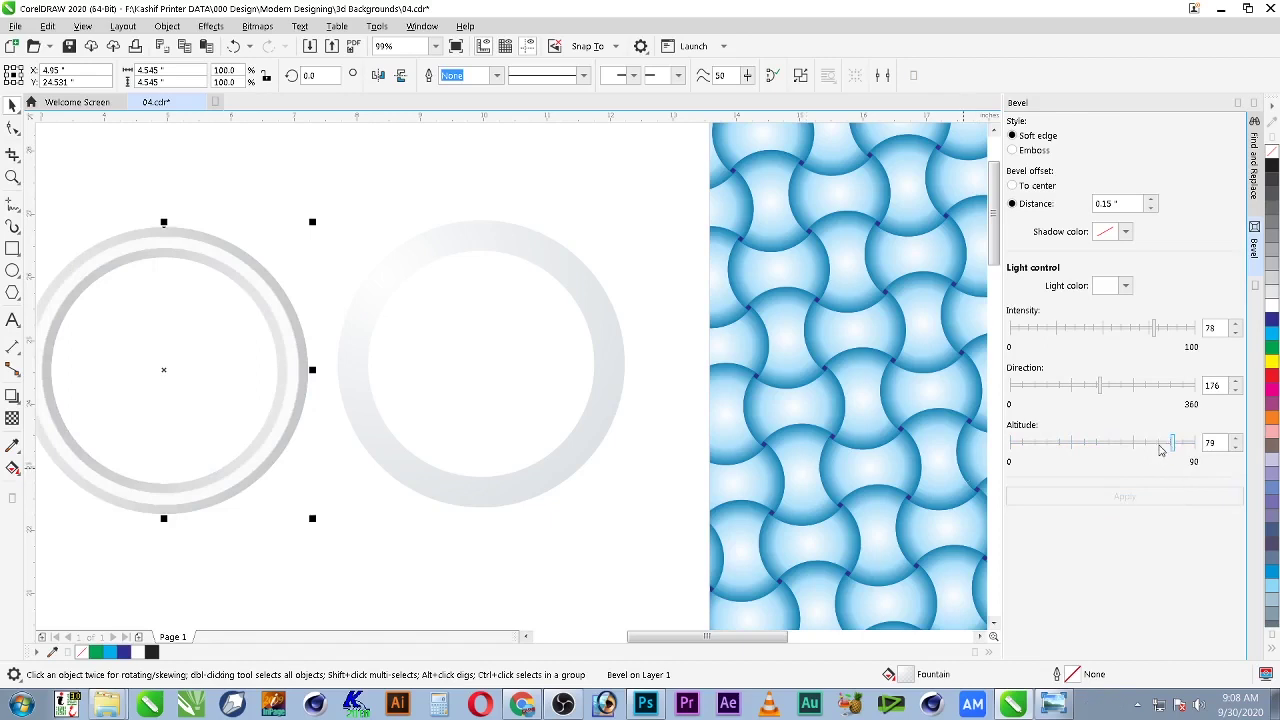
left_click(1145, 442)
left_click(1110, 497)
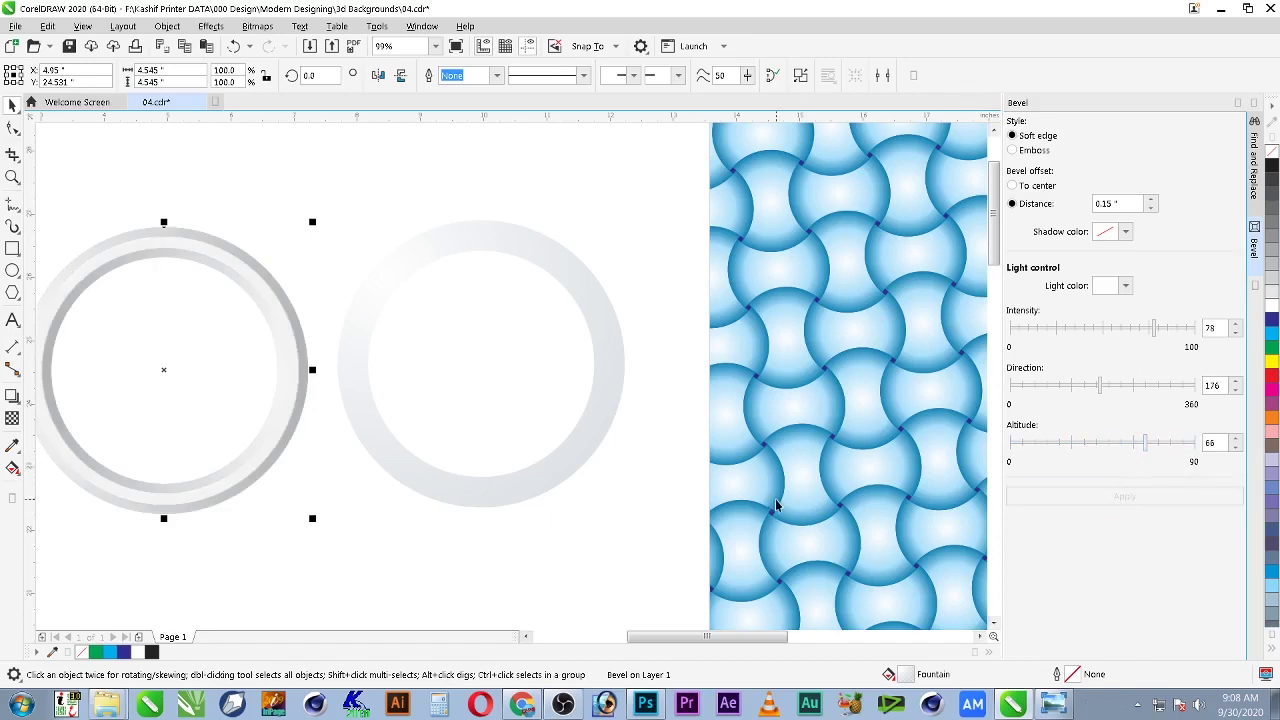
left_click(1138, 442)
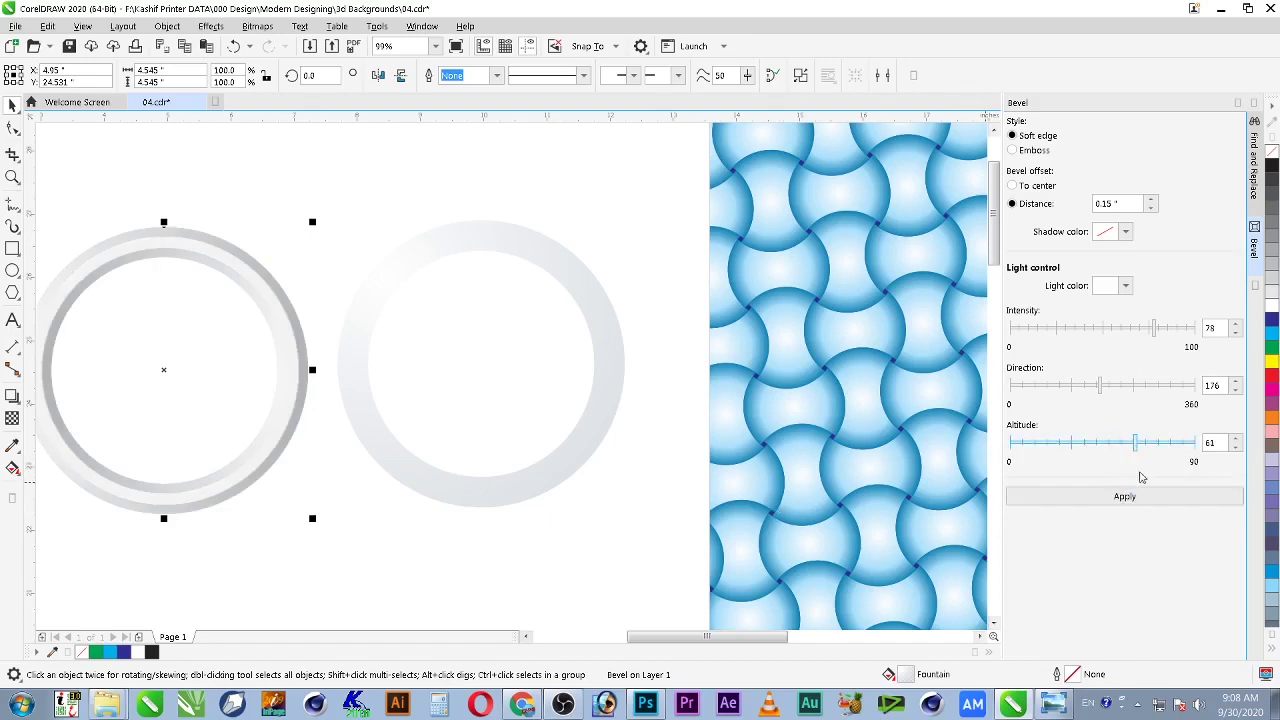
left_click(1060, 502)
Step: Break the bevel apart from the left ring and move the resulting bevel bitmap slightly down off it
right_click(260, 289)
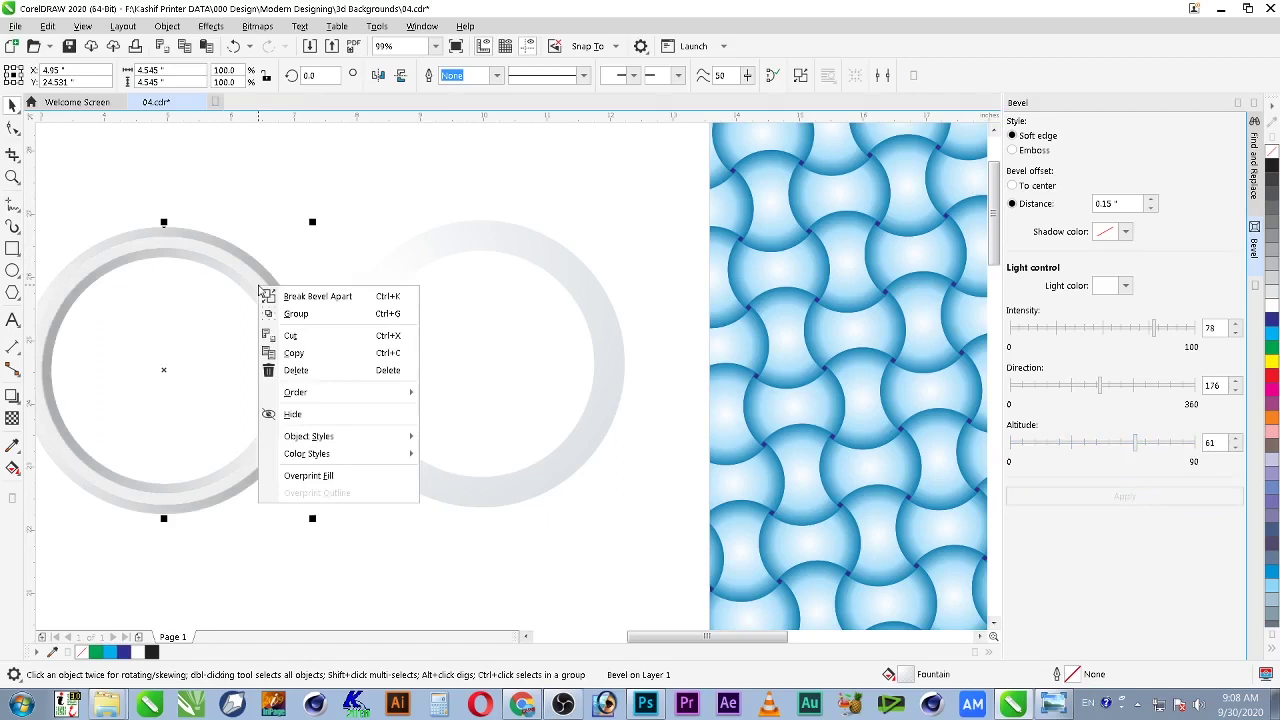
left_click(298, 296)
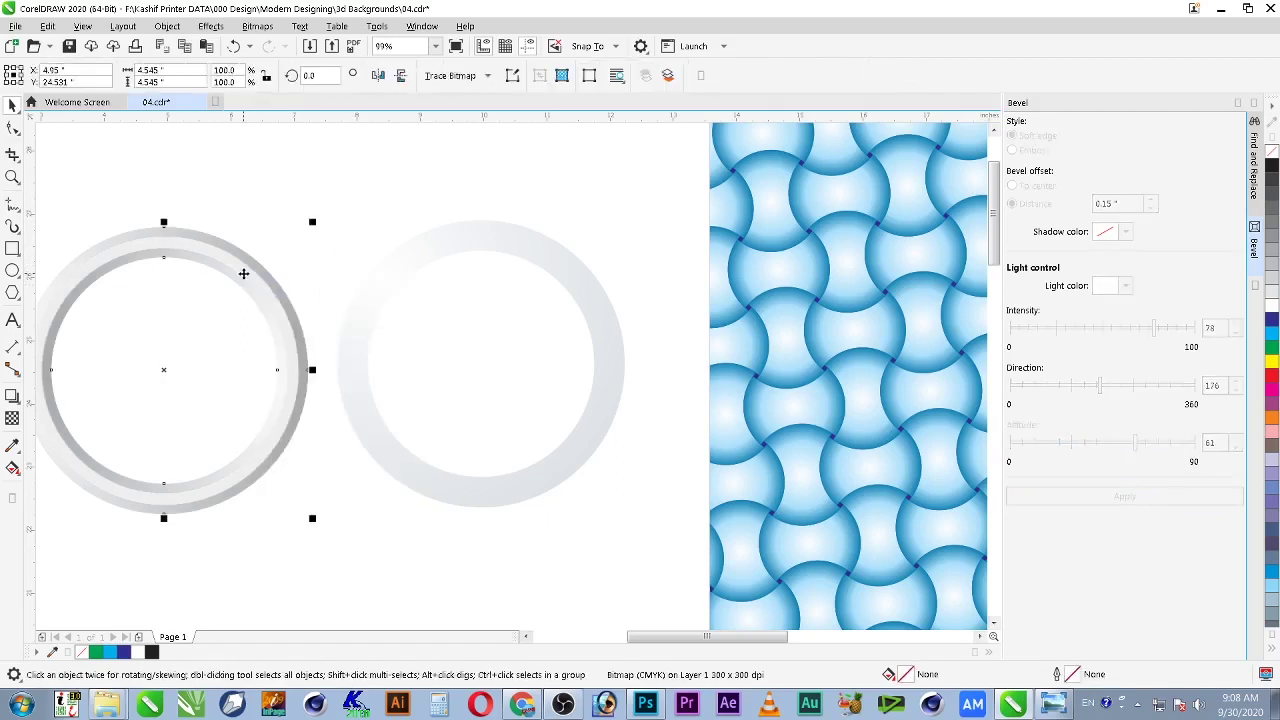
left_click_drag(243, 273, 231, 321)
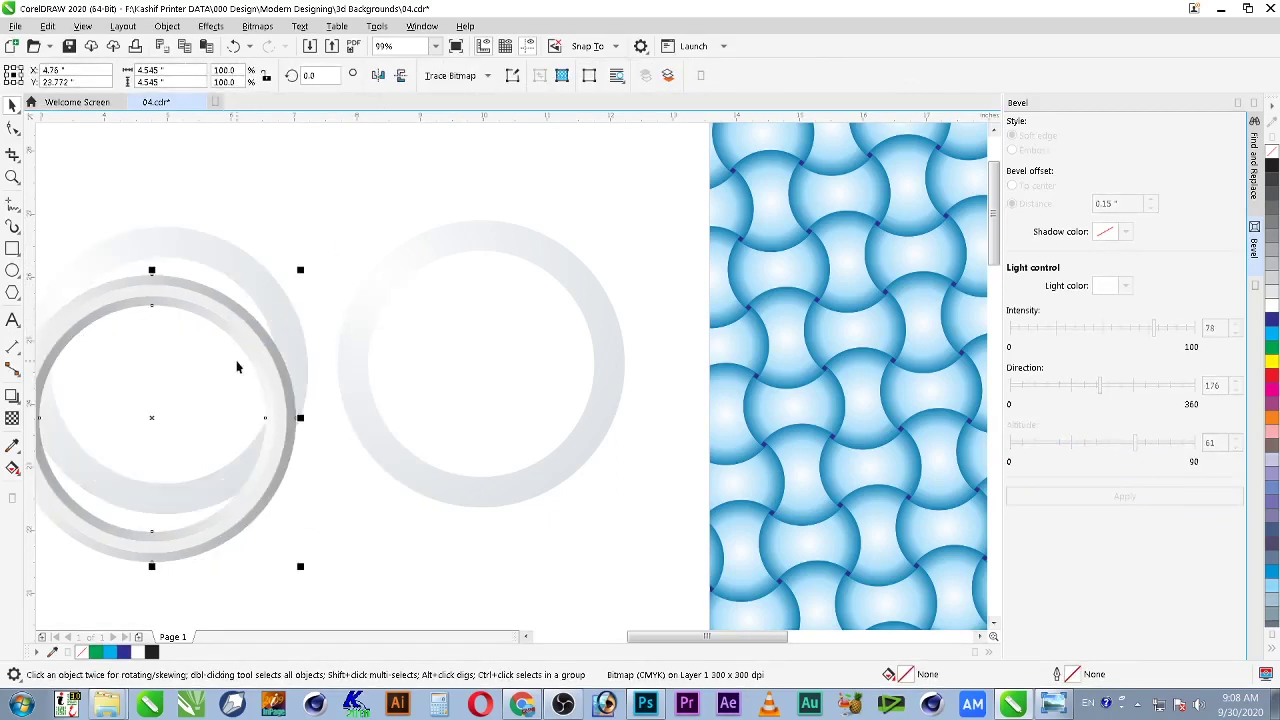
Step: Give the bevel bitmap a uniform transparency of 50 and move it back exactly over the left ring
left_click(12, 418)
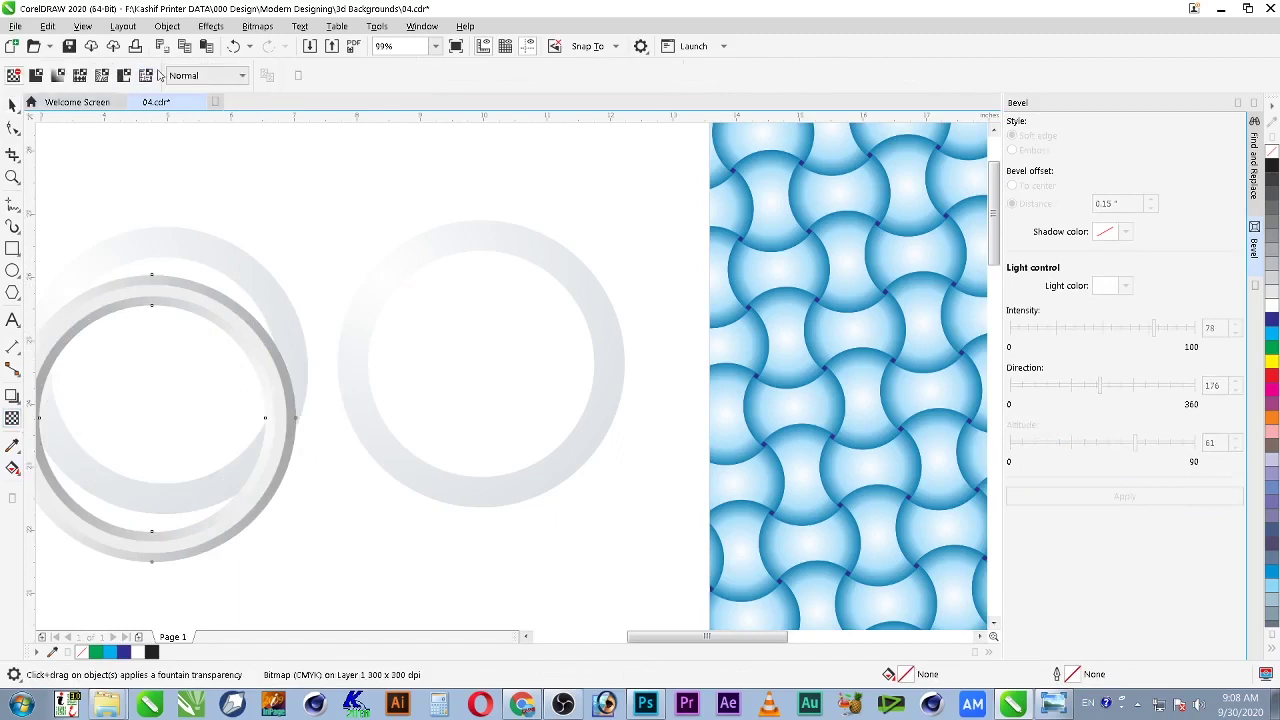
left_click(35, 77)
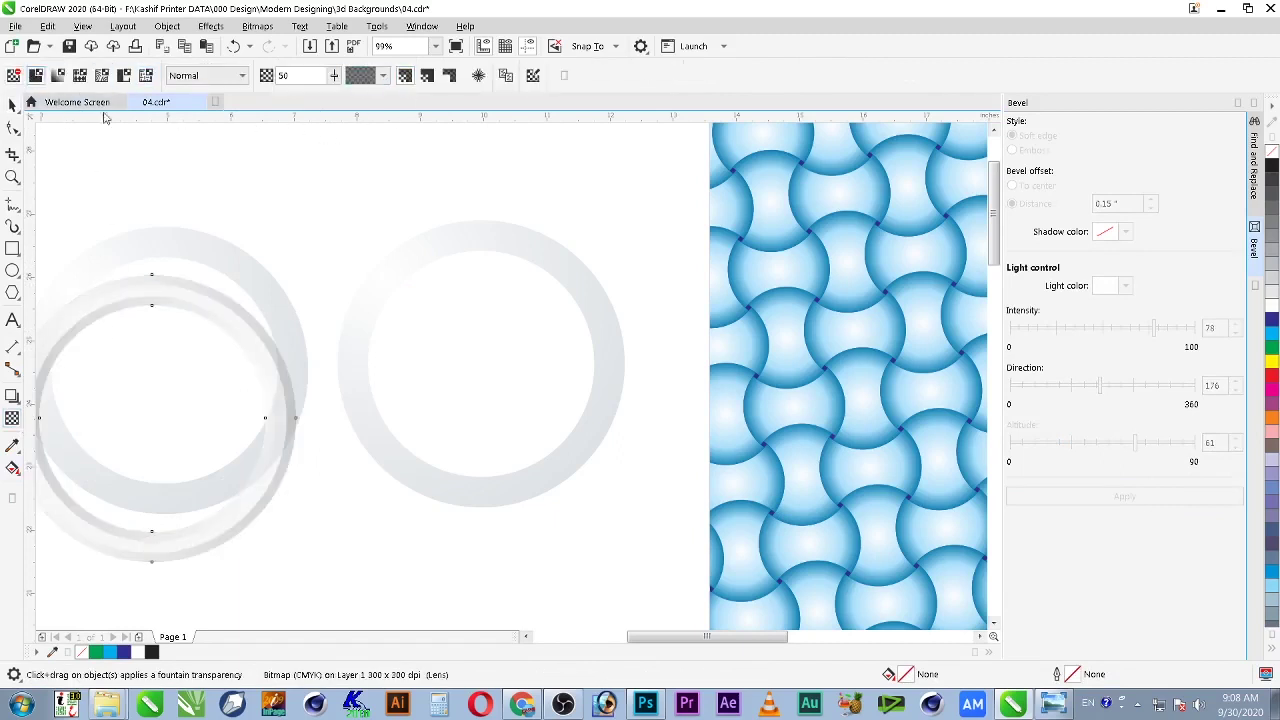
left_click(12, 105)
left_click(257, 186)
left_click(266, 520)
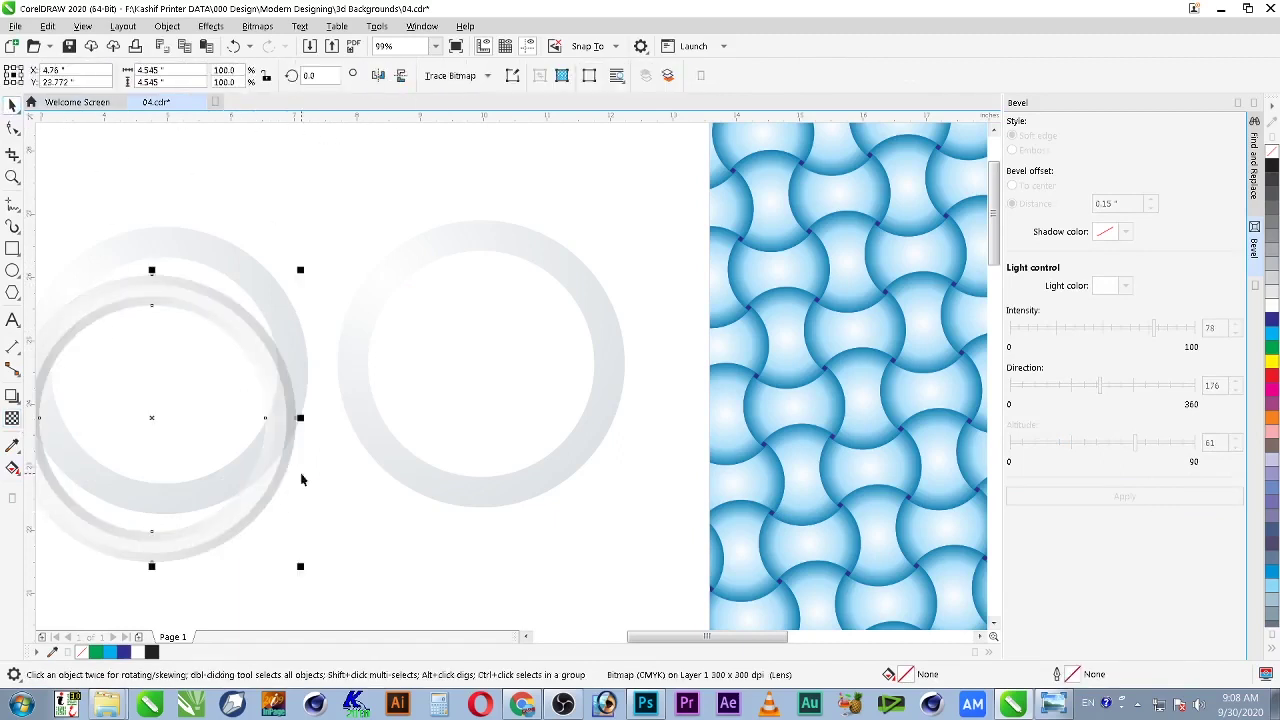
left_click_drag(249, 271, 274, 245)
left_click(271, 229)
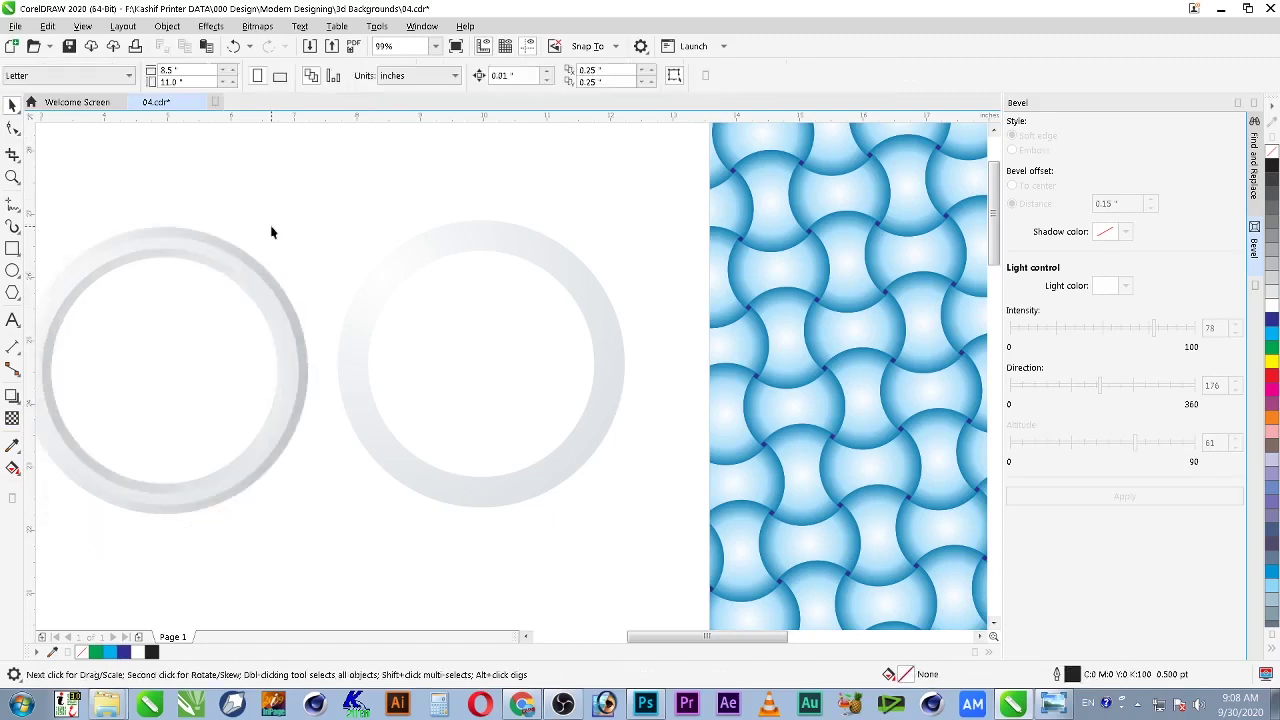
Step: Rotate the semi-transparent bevel bitmap to 225° about its centre and send it behind the left ring
left_click(246, 275)
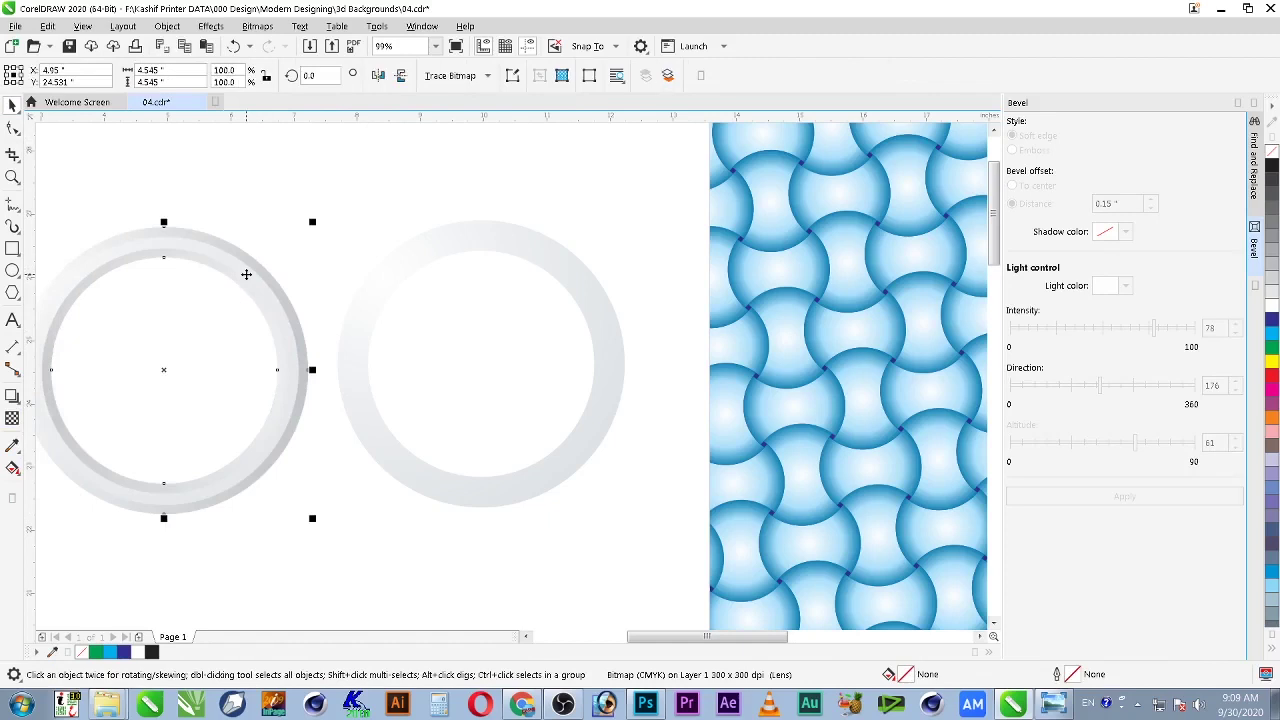
left_click(246, 274)
left_click_drag(314, 218, 168, 515)
left_click(266, 351)
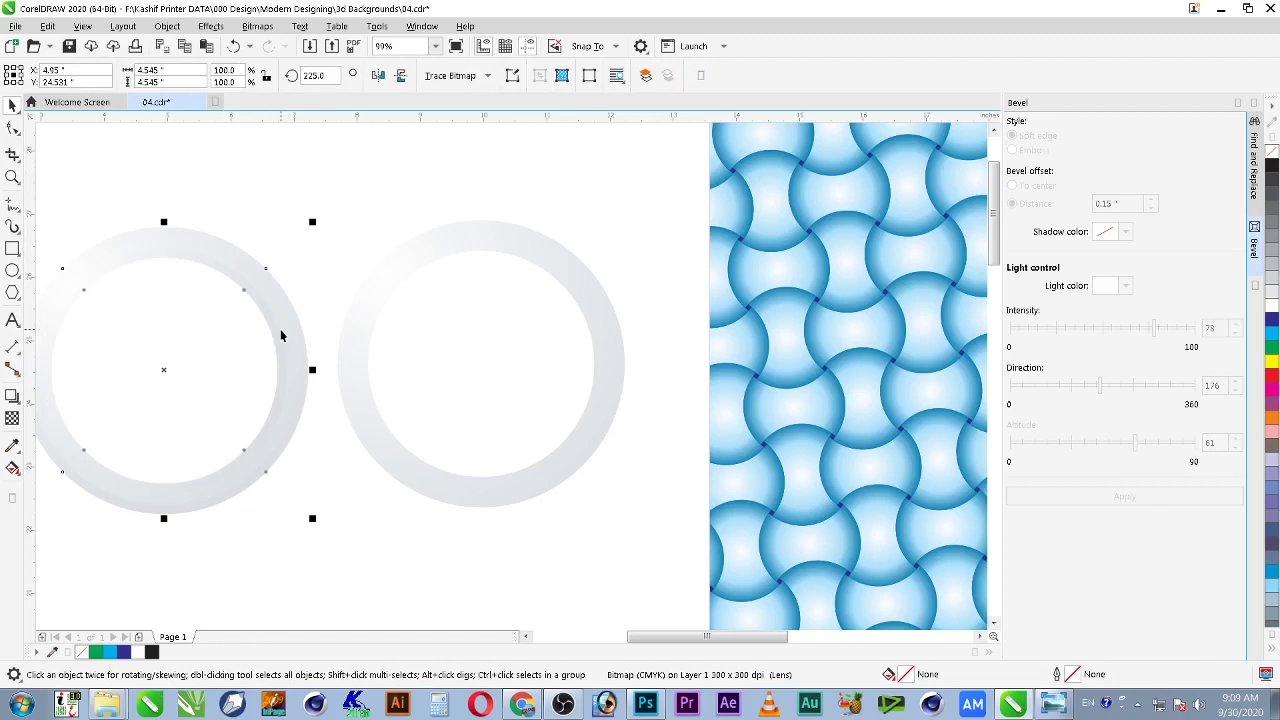
Step: PowerClip the rotated bevel bitmap inside the left ring
left_click(167, 26)
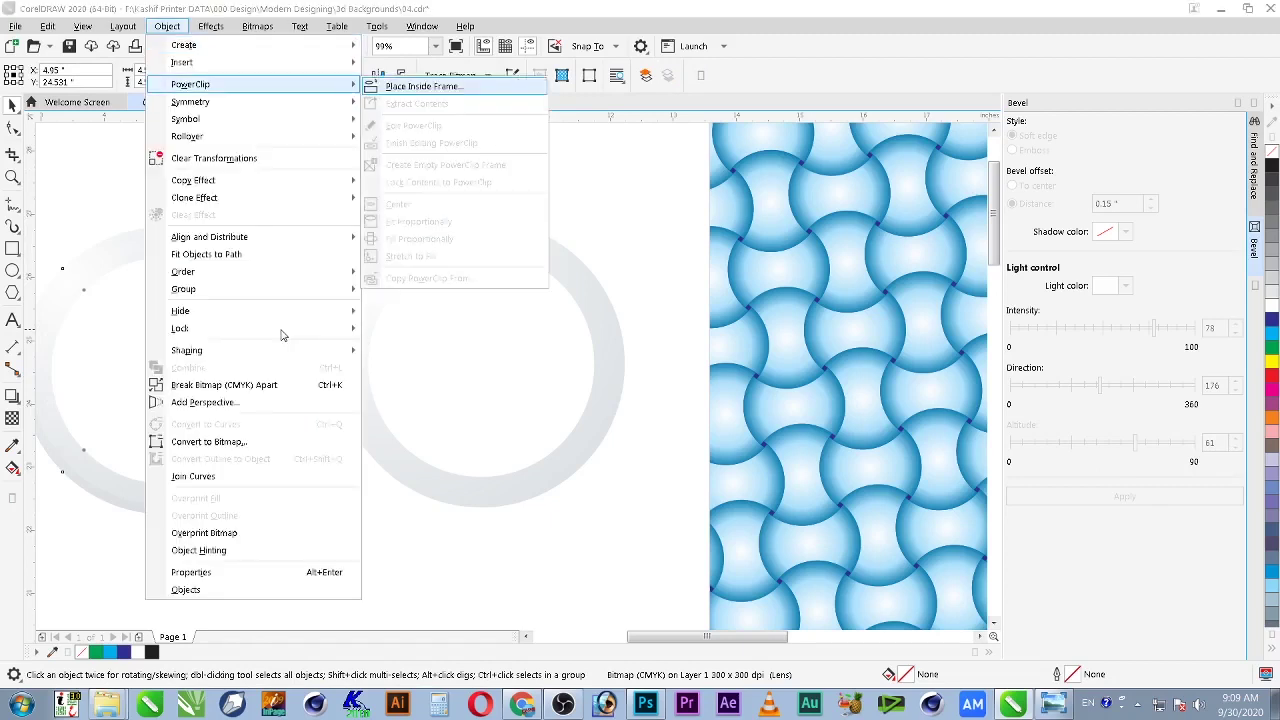
left_click(430, 164)
left_click(249, 289)
left_click(229, 167)
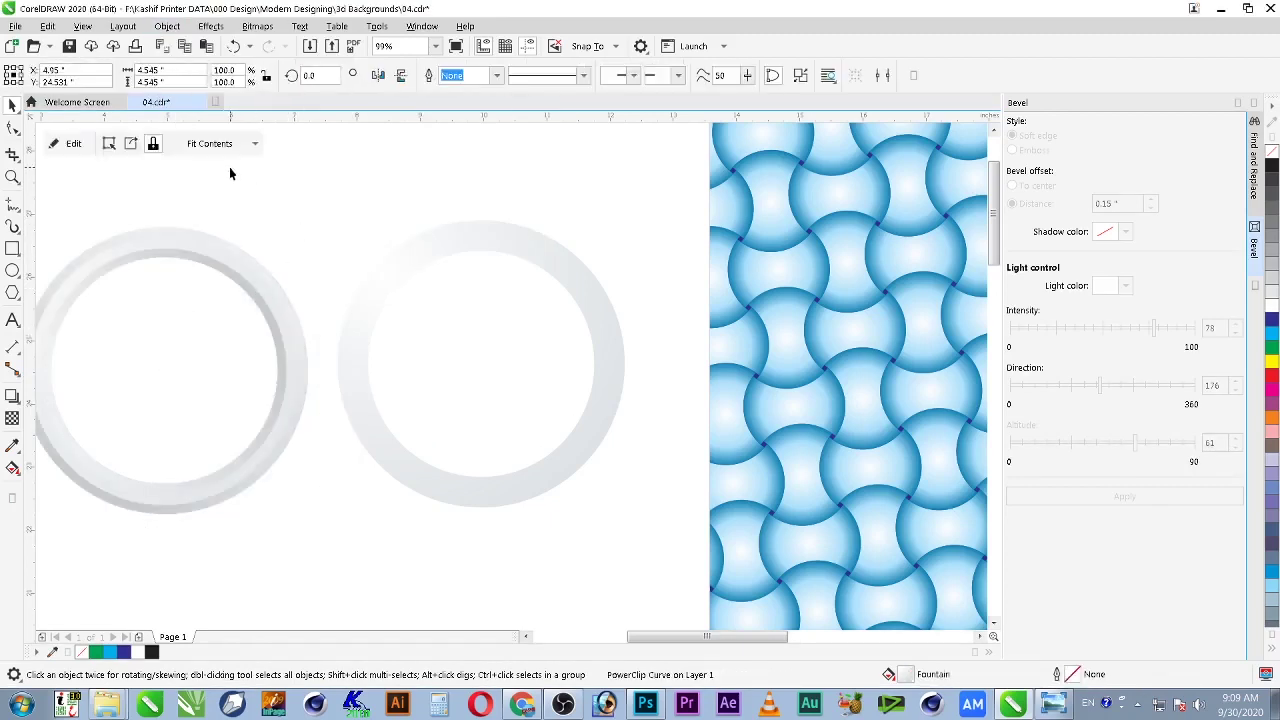
Step: Shift the left ring with its clipped bevel slightly down
left_click_drag(258, 290, 485, 289)
left_click_drag(514, 339, 371, 343)
key("Escape")
left_click_drag(292, 370, 216, 370)
Step: Duplicate the plain right ring a little below the original and rotate the copy to 195°
left_click(528, 255)
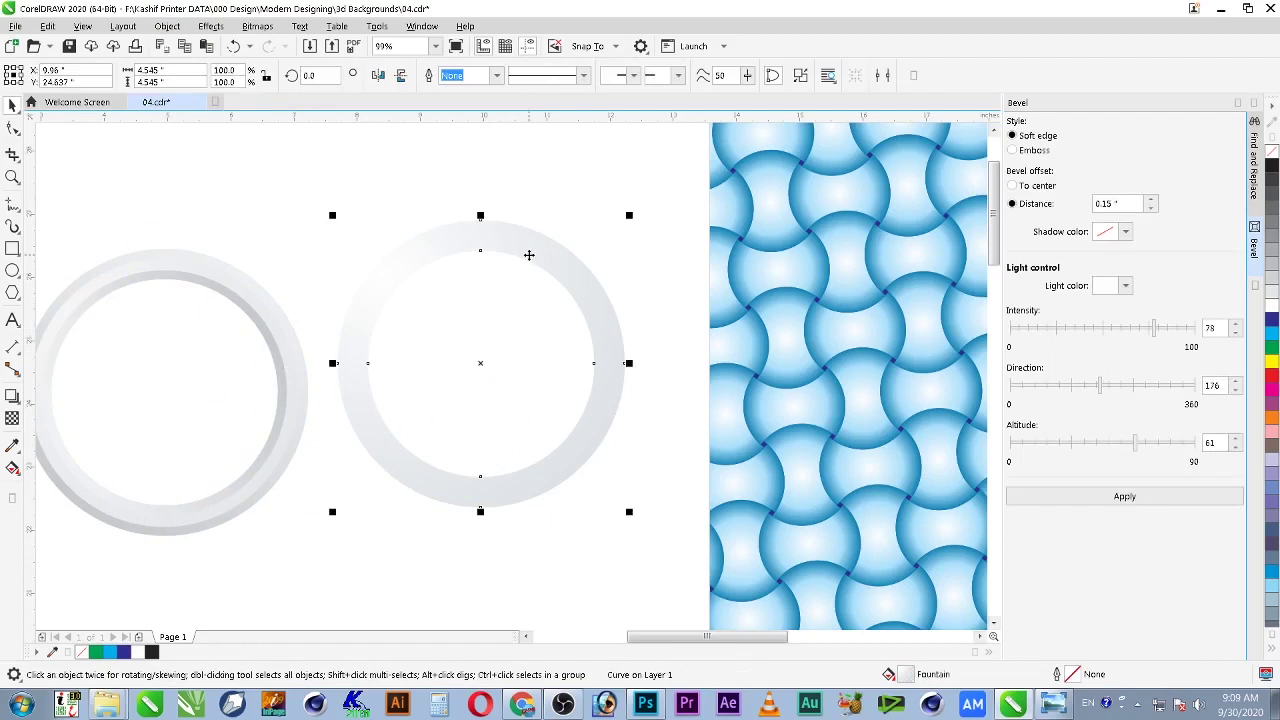
left_click_drag(529, 255, 533, 346)
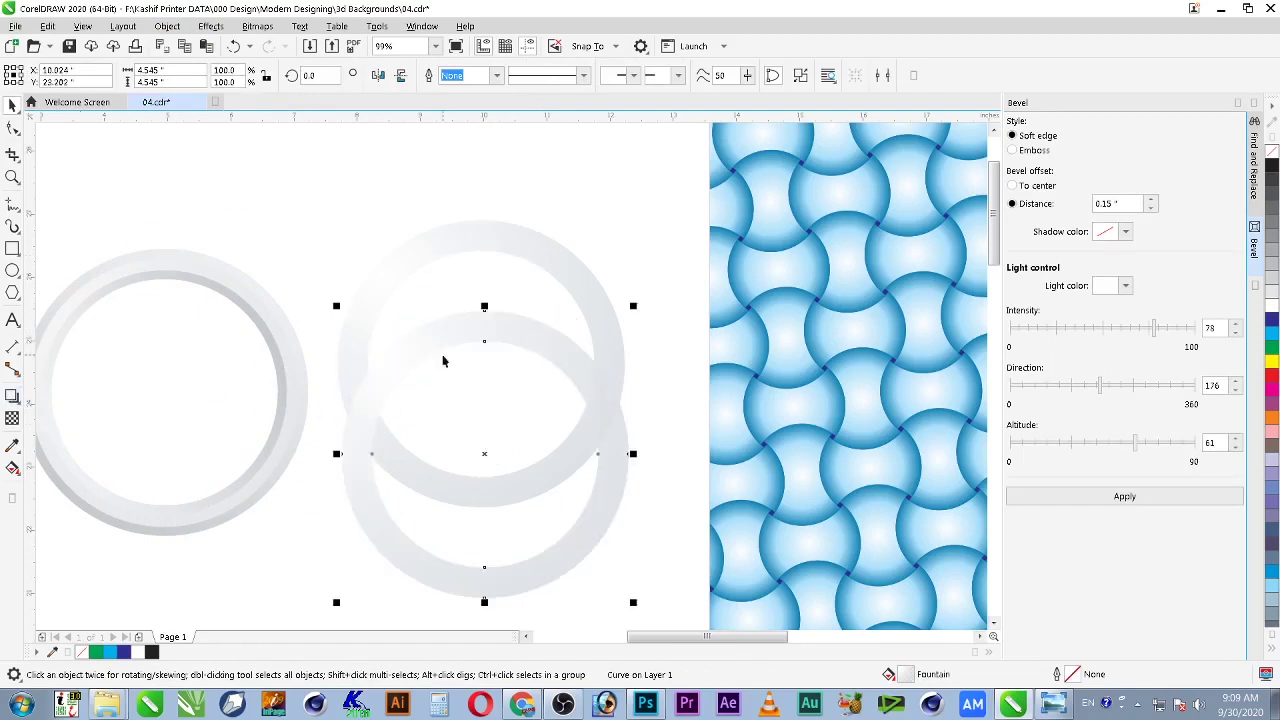
left_click(479, 339)
left_click_drag(348, 302, 636, 497)
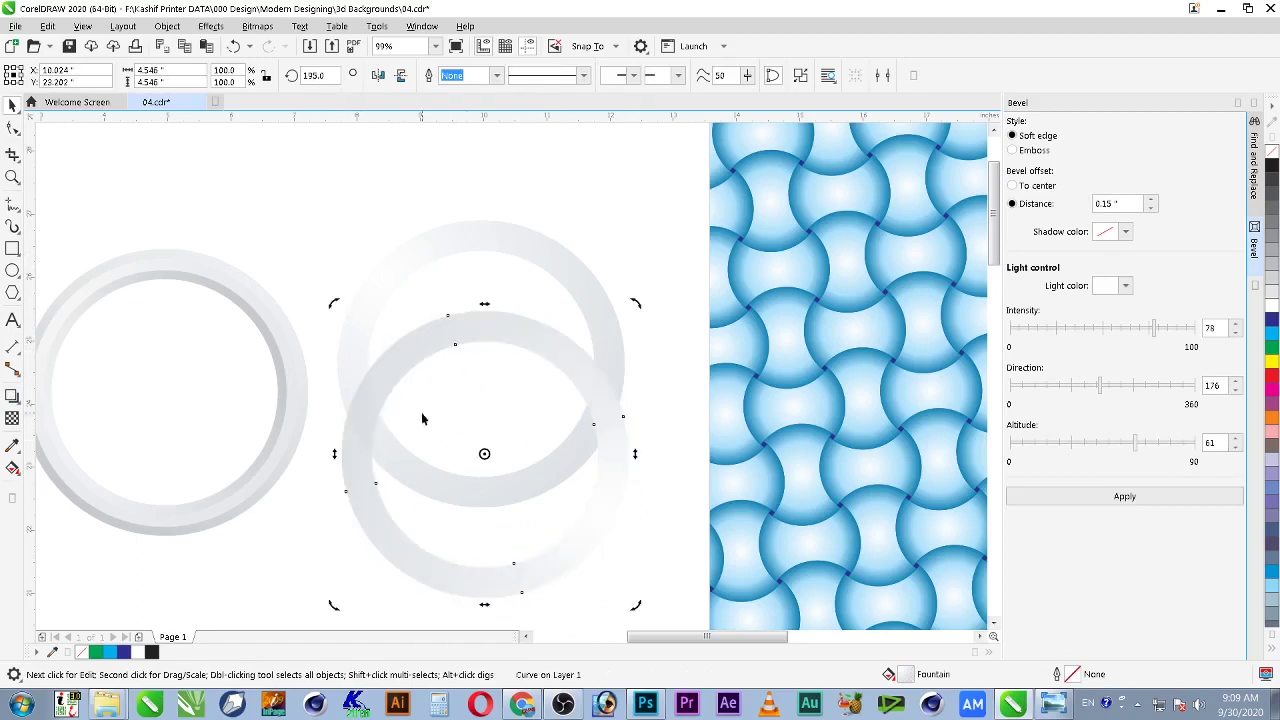
Step: Set the end node of the rotated copy's fountain fill to 59% transparency and move the copy up and to the right
key("space")
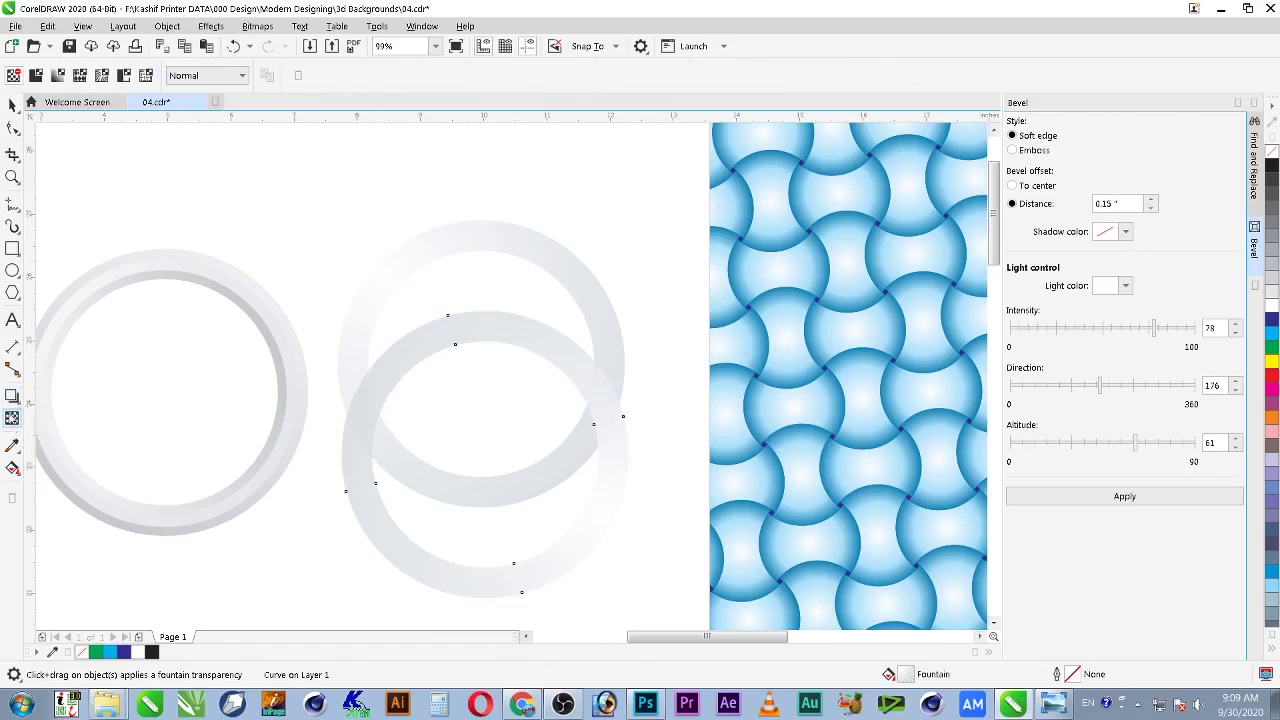
left_click(13, 468)
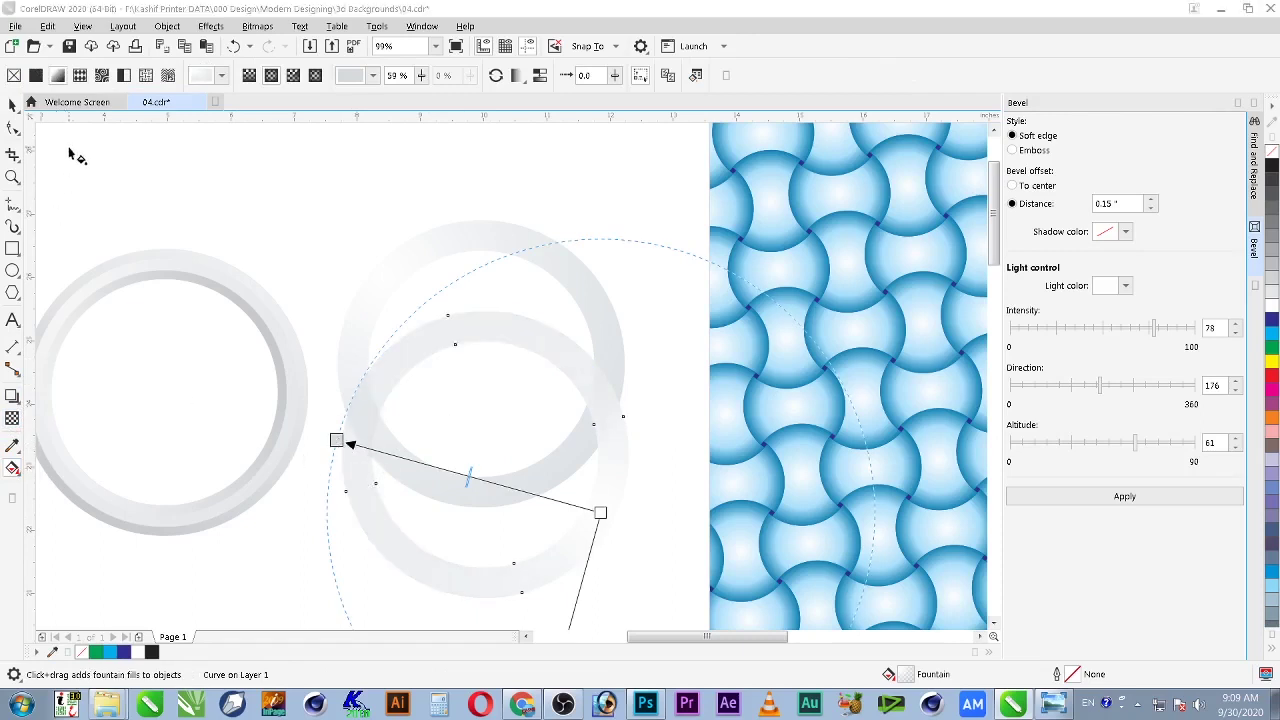
left_click(13, 104)
left_click(389, 163)
left_click(401, 374)
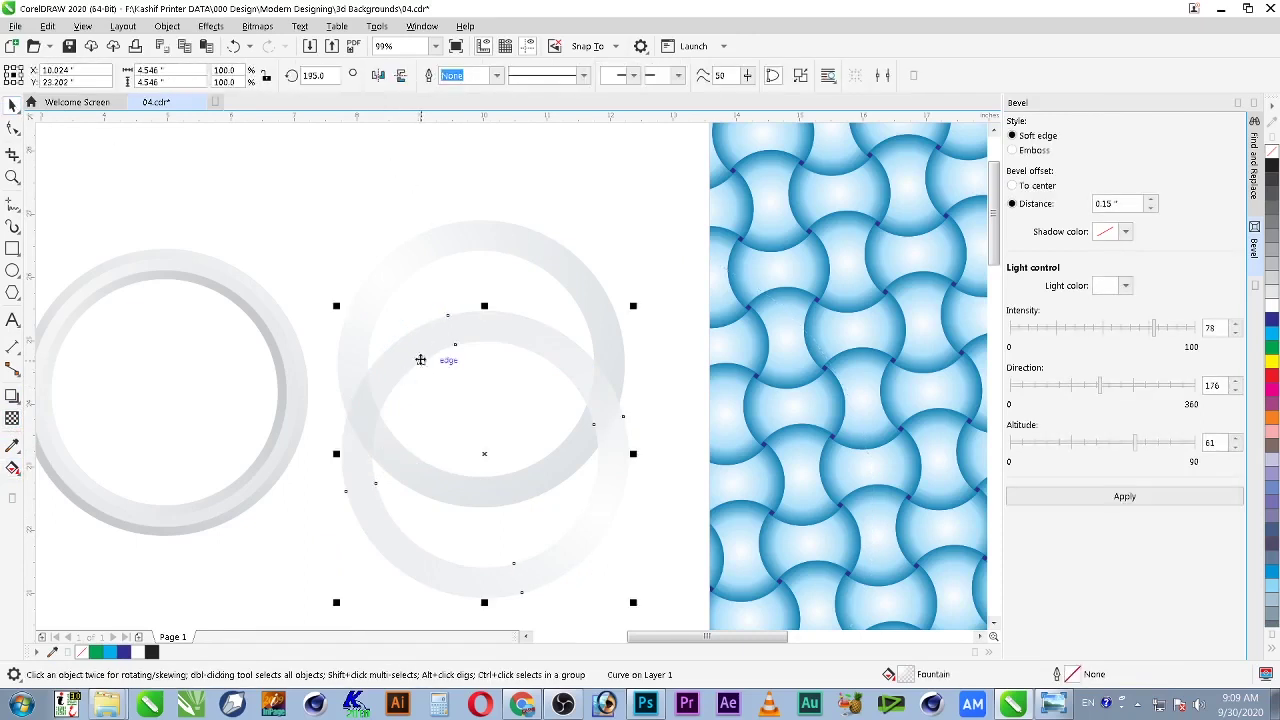
left_click_drag(443, 360, 455, 317)
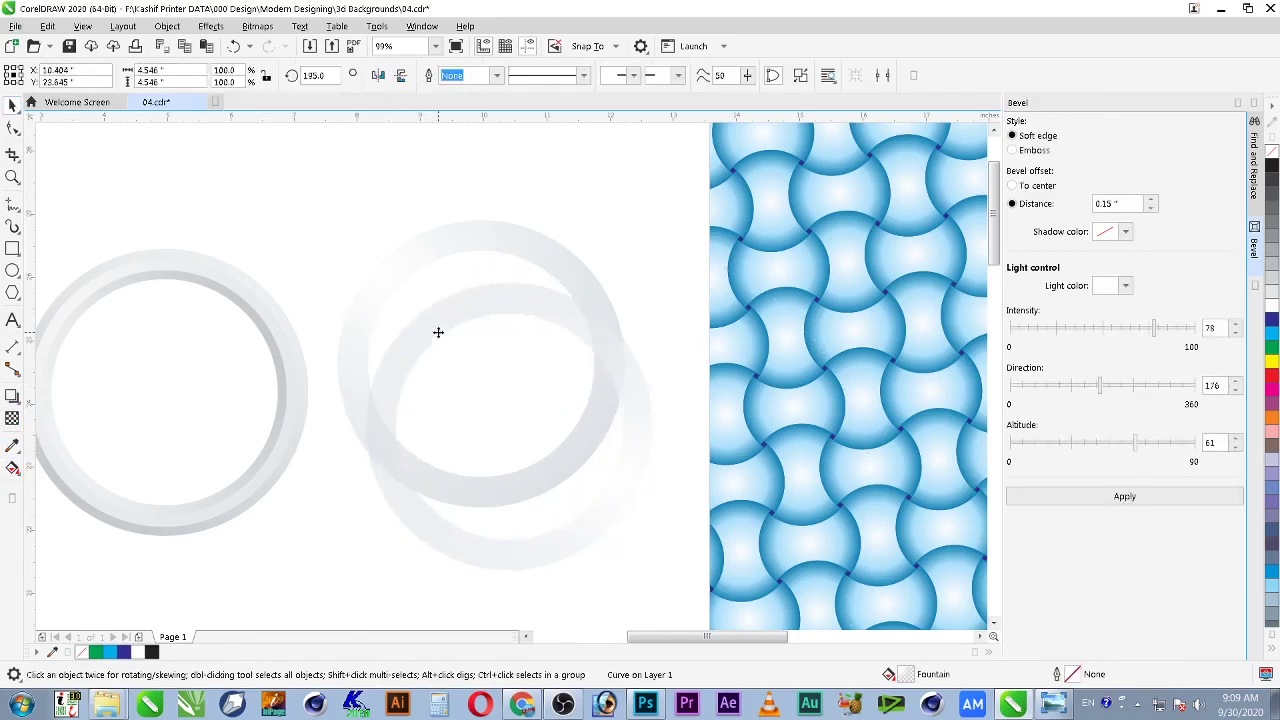
Step: Change the end colour of the original right ring's fountain fill to C 5, M 5, Y 5, K 0
key("g")
left_click(384, 276)
type("5")
key("Tab")
key("Tab")
key("Tab")
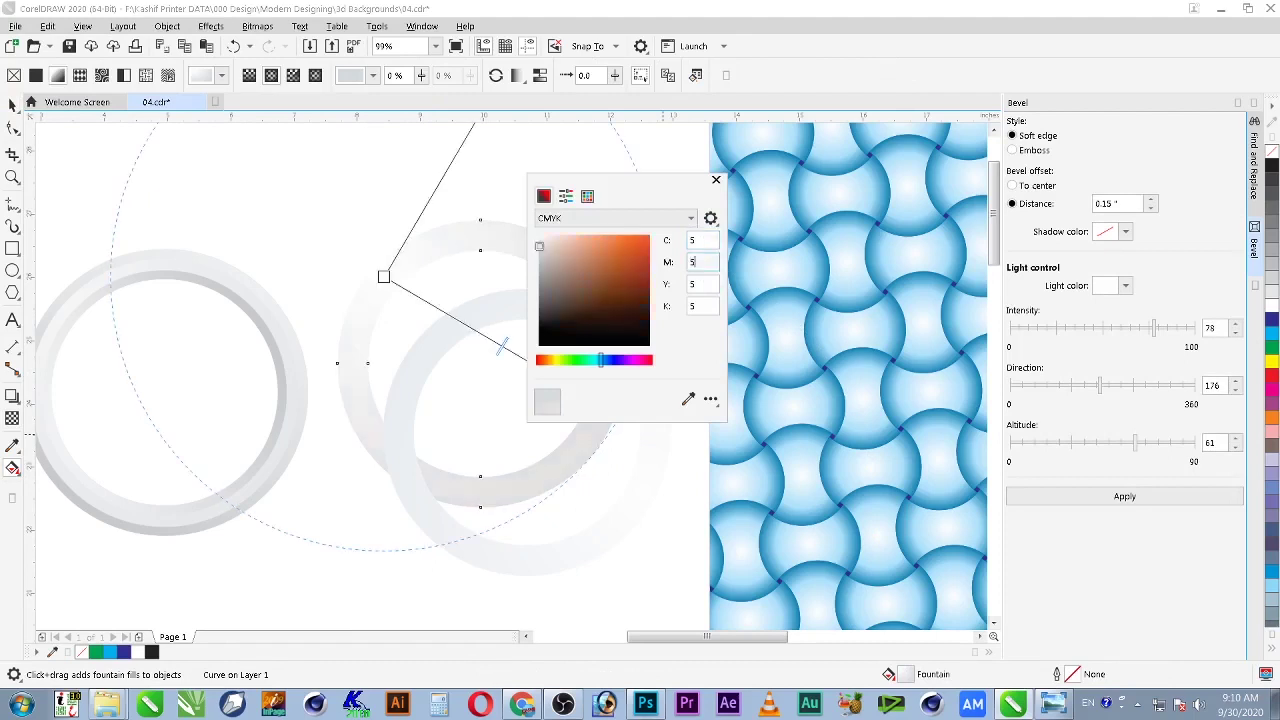
type("0")
key("shift+Tab")
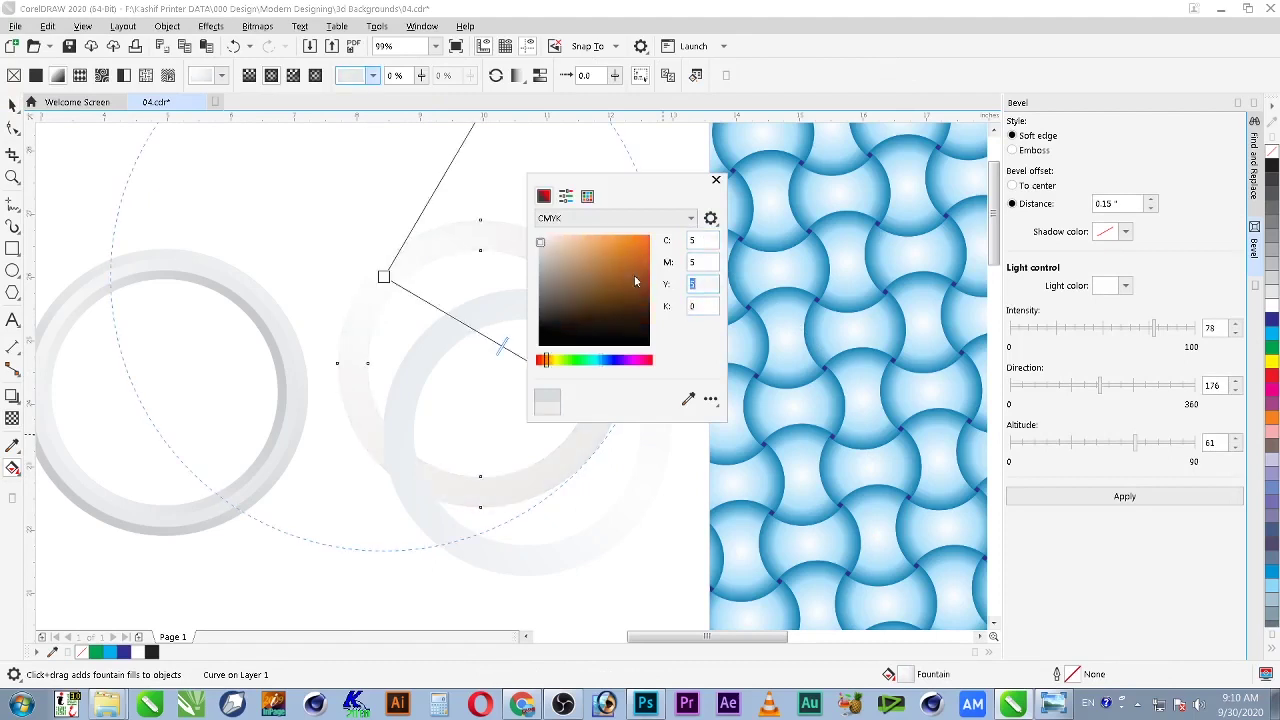
left_click(13, 105)
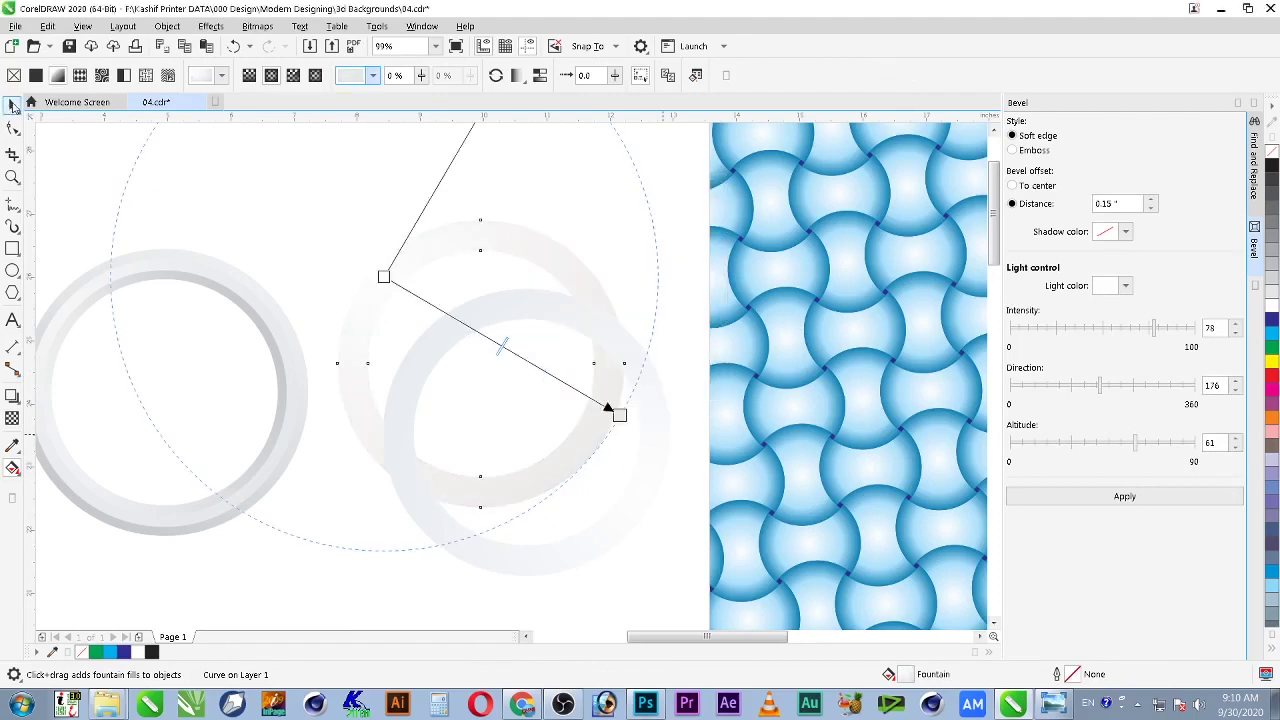
left_click(214, 149)
left_click(644, 360)
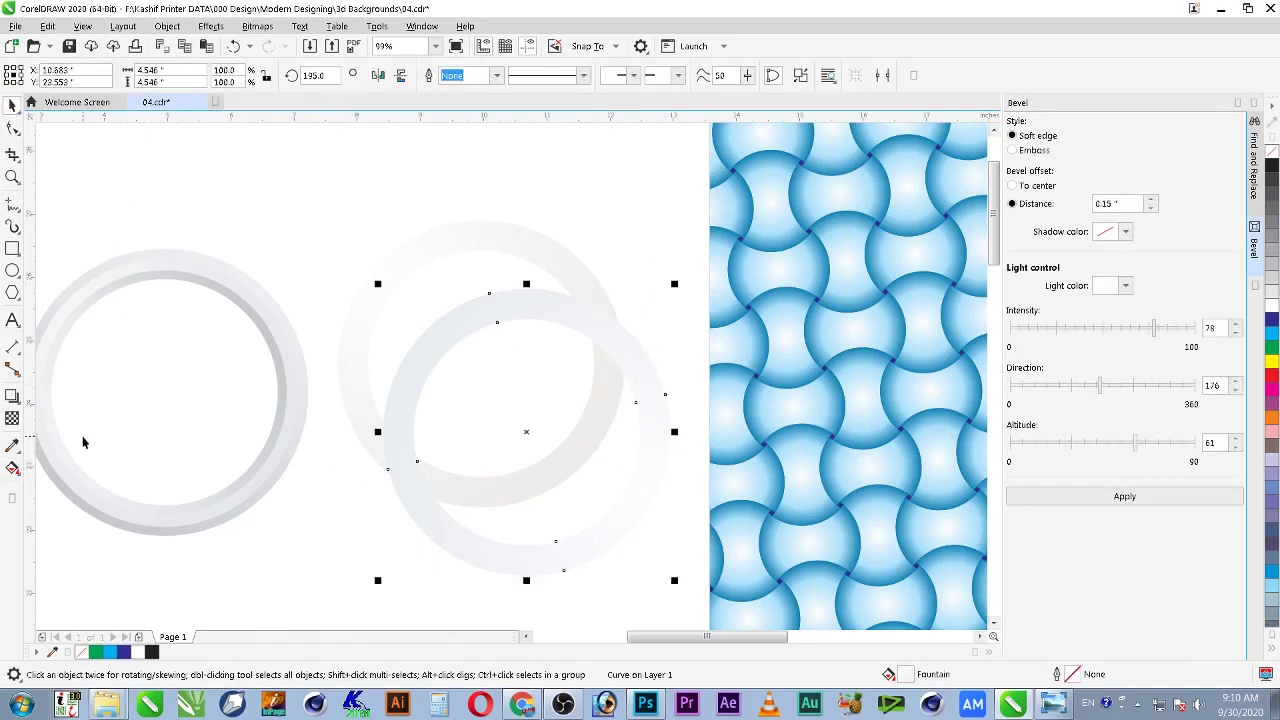
Step: Add an inner shadow to the rotated ring copy, cast diagonally down to the right, with the Normal merge mode
left_click(12, 396)
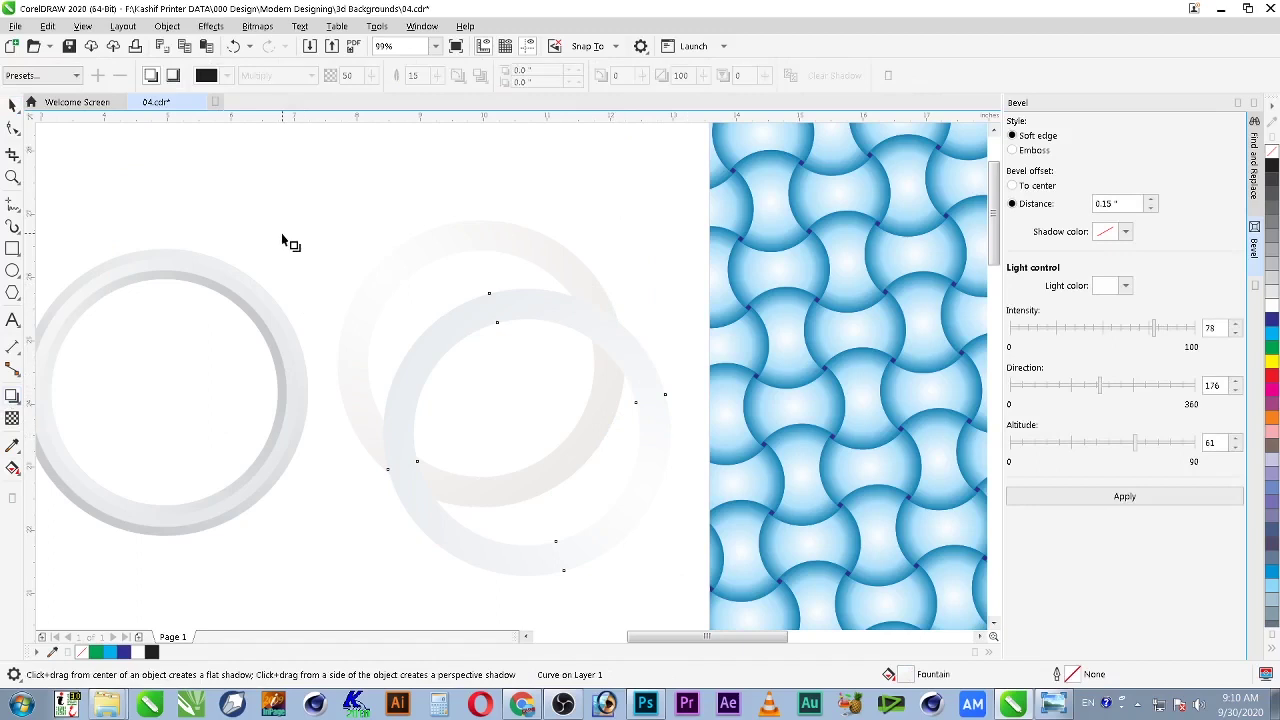
left_click(174, 77)
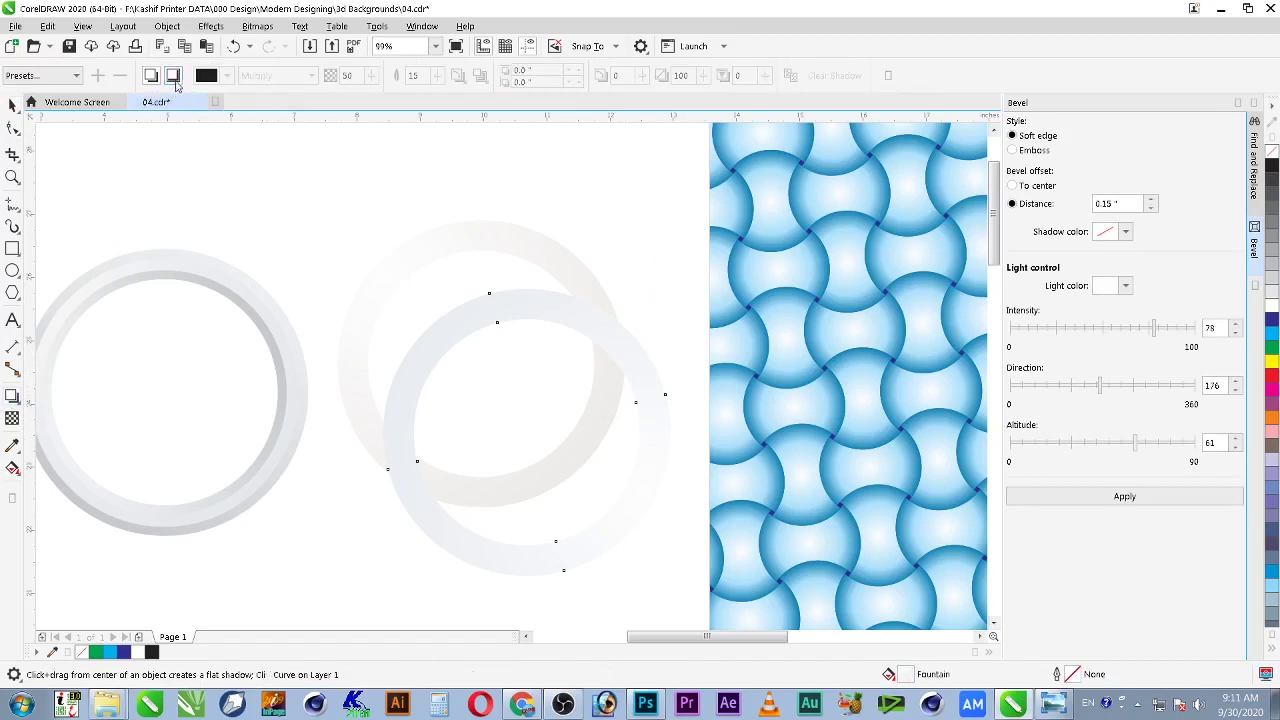
left_click_drag(534, 432, 669, 581)
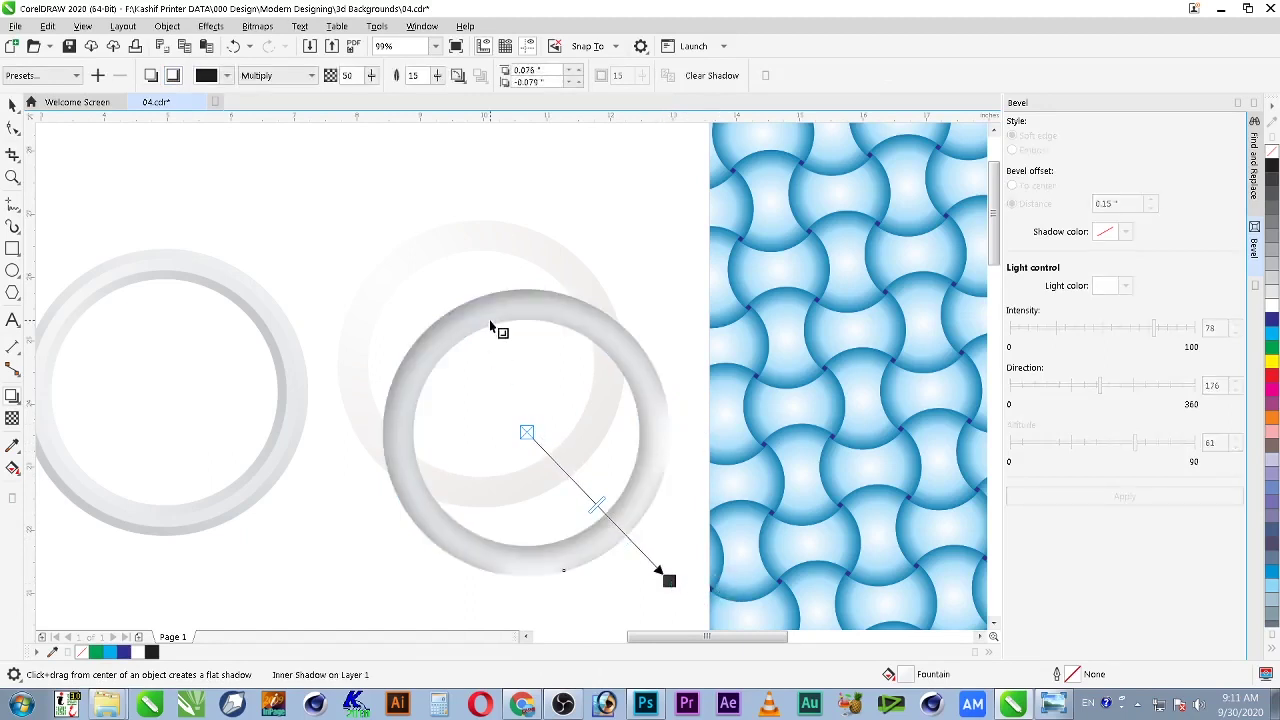
key("space")
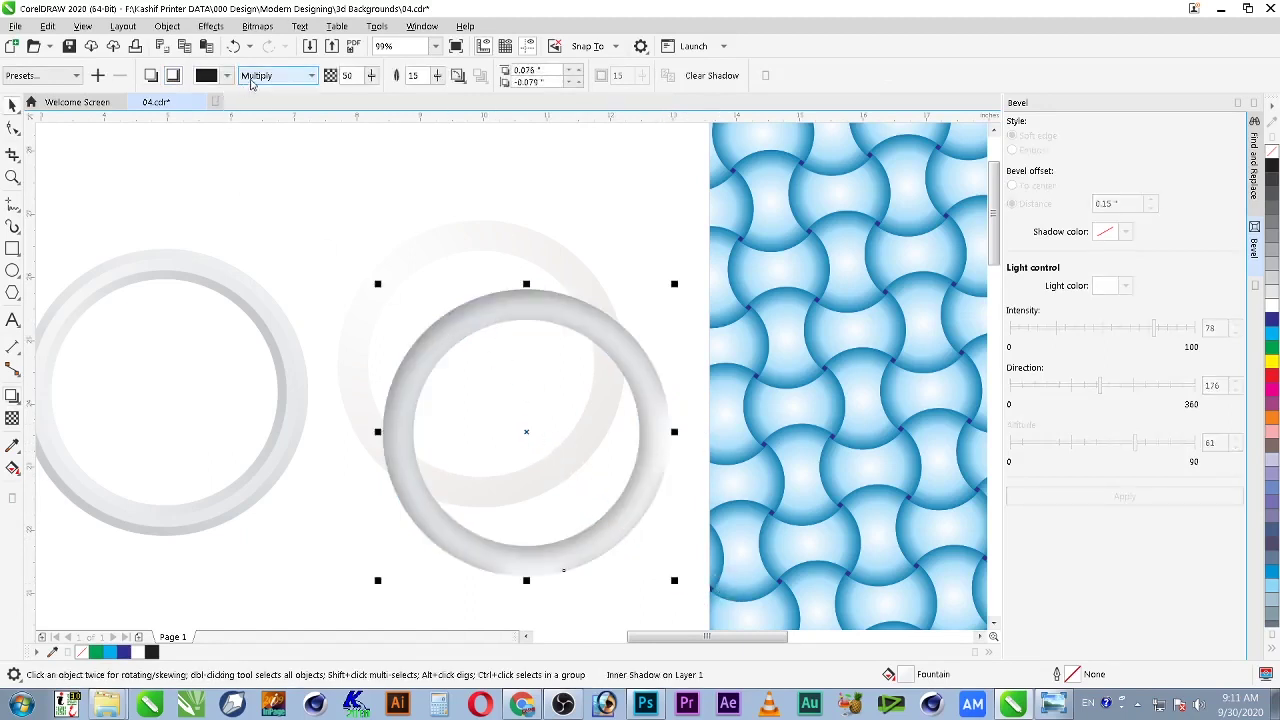
left_click(252, 77)
left_click(250, 91)
Step: Set the inner shadow's colour to C 20, M 10, Y 10, K 0
left_click(214, 77)
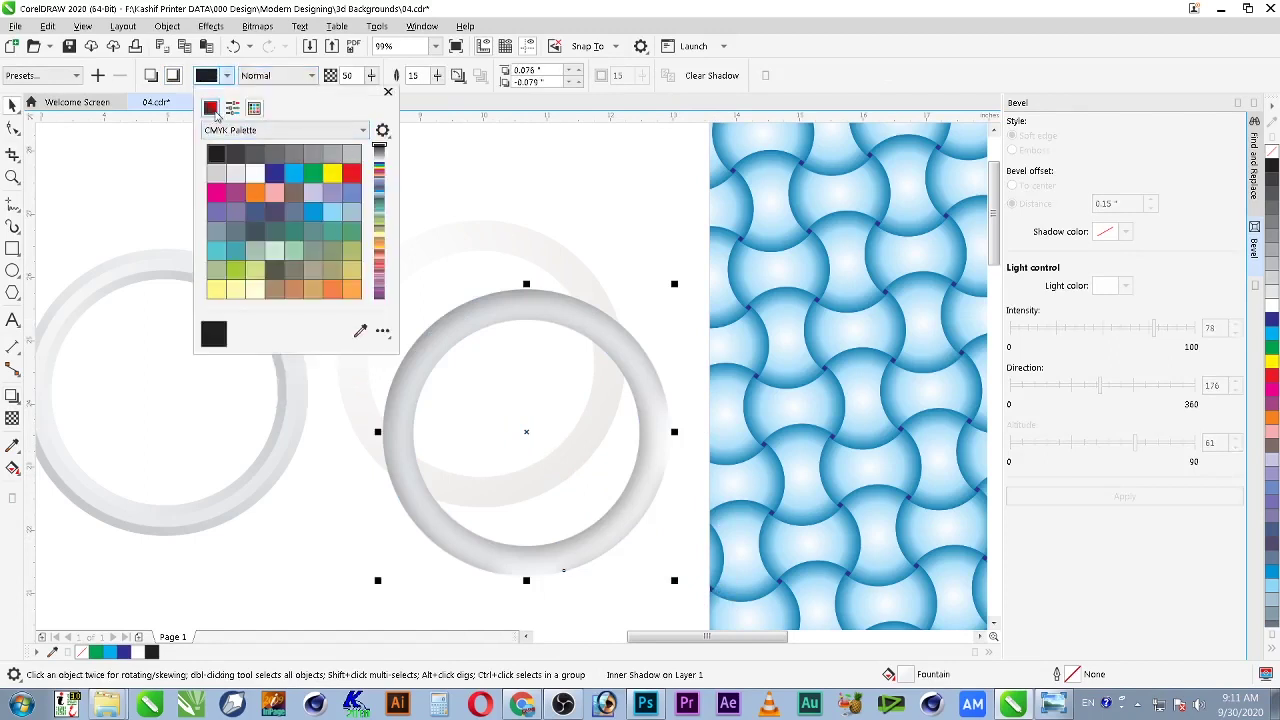
left_click(211, 108)
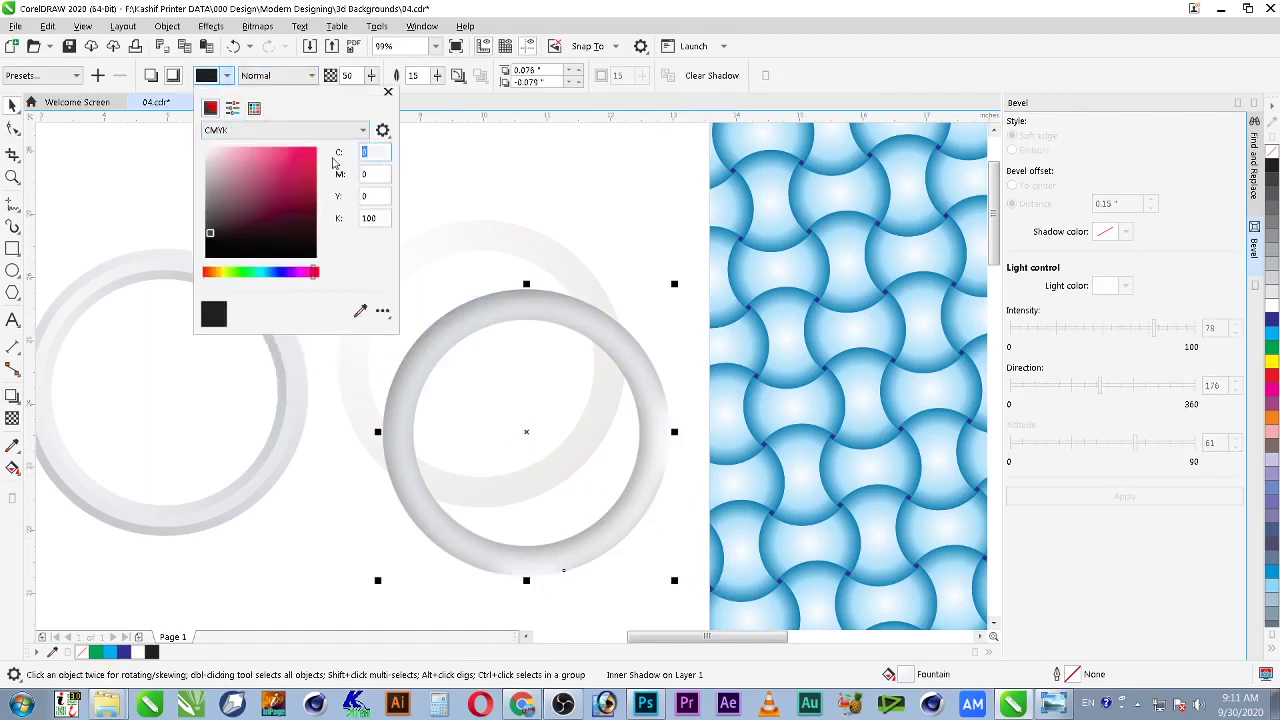
type("20")
key("Tab")
type("10")
key("Tab")
type("10")
key("Tab")
type("0")
key("shift+Tab")
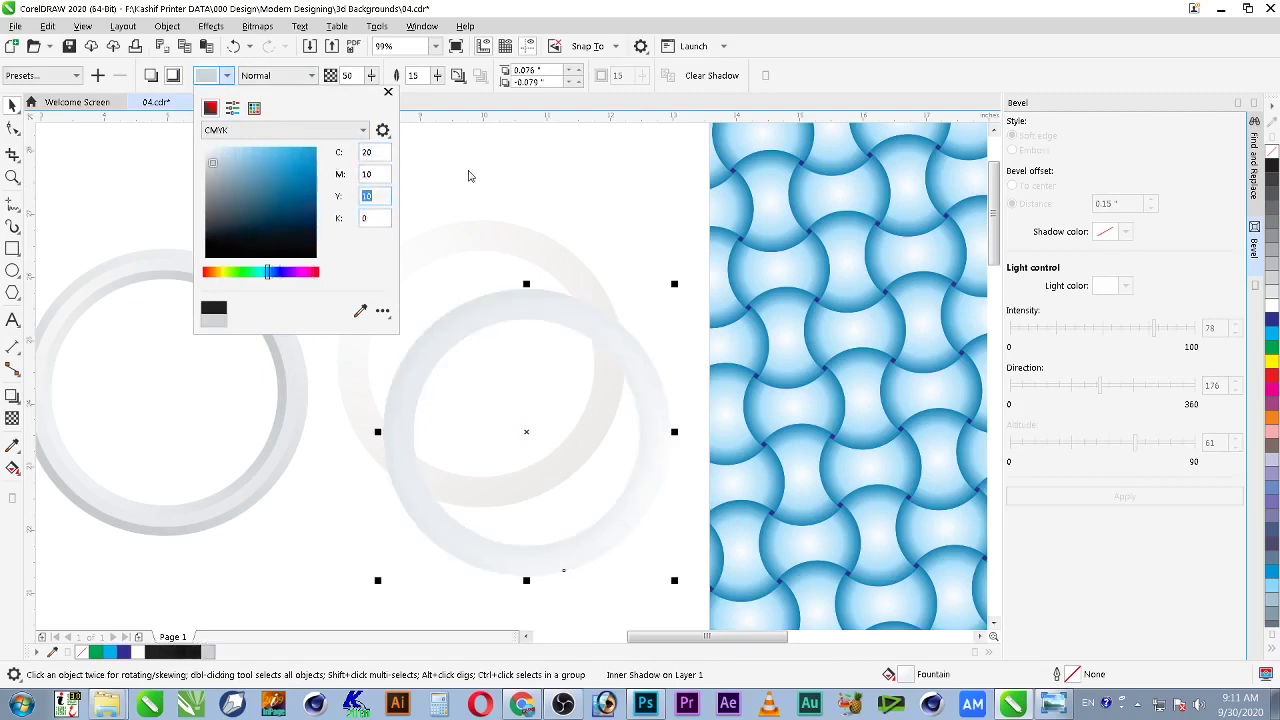
Step: Darken the inner shadow's colour to C 40, M 30, Y 30, keeping K at 0
key("Tab")
key("shift+Tab")
key("shift+Tab")
key("shift+Tab")
type("40")
key("Tab")
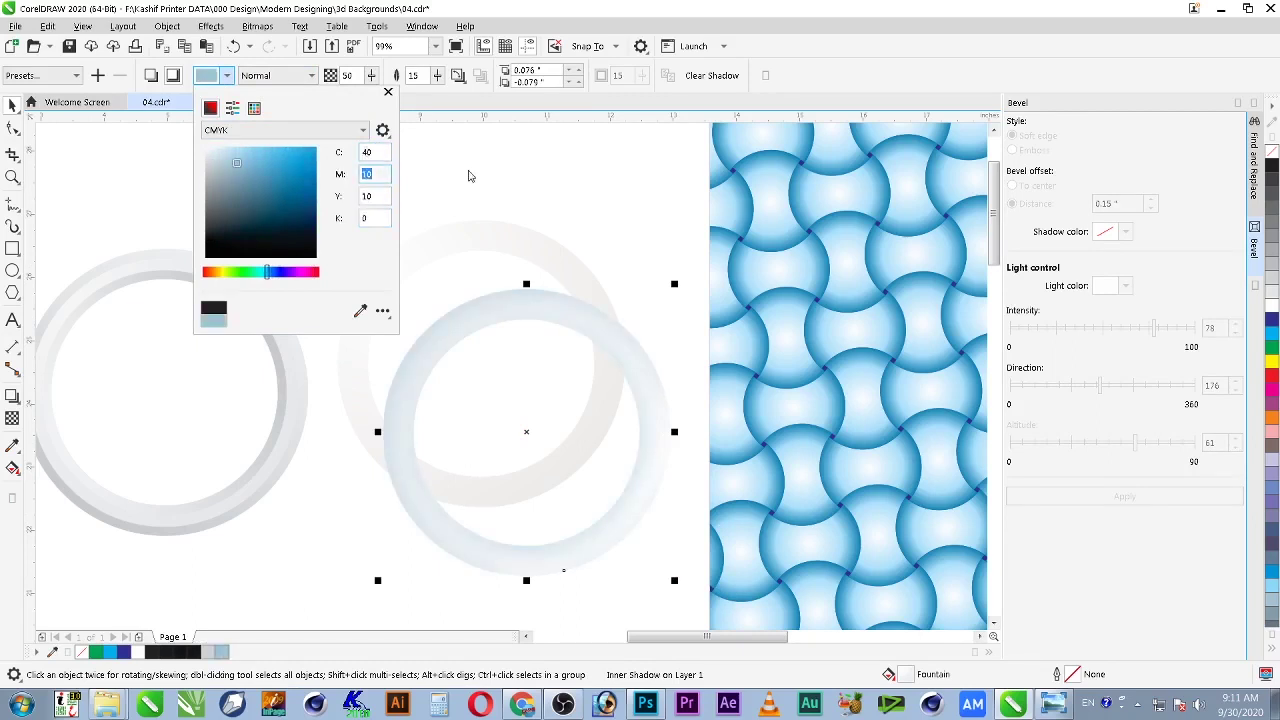
type("30")
key("Tab")
type("30")
key("Tab")
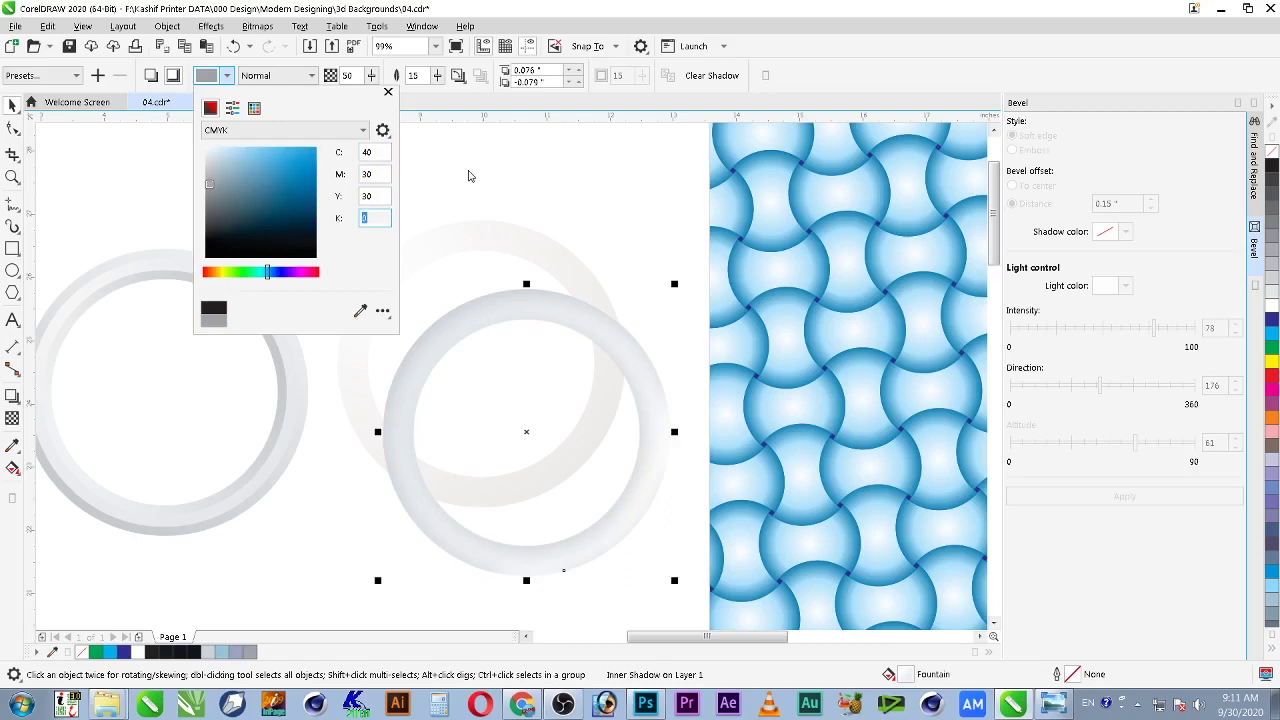
Step: Move the inner-shadowed ring to the left side of the bevelled ring so that the two overlap slightly
left_click(13, 107)
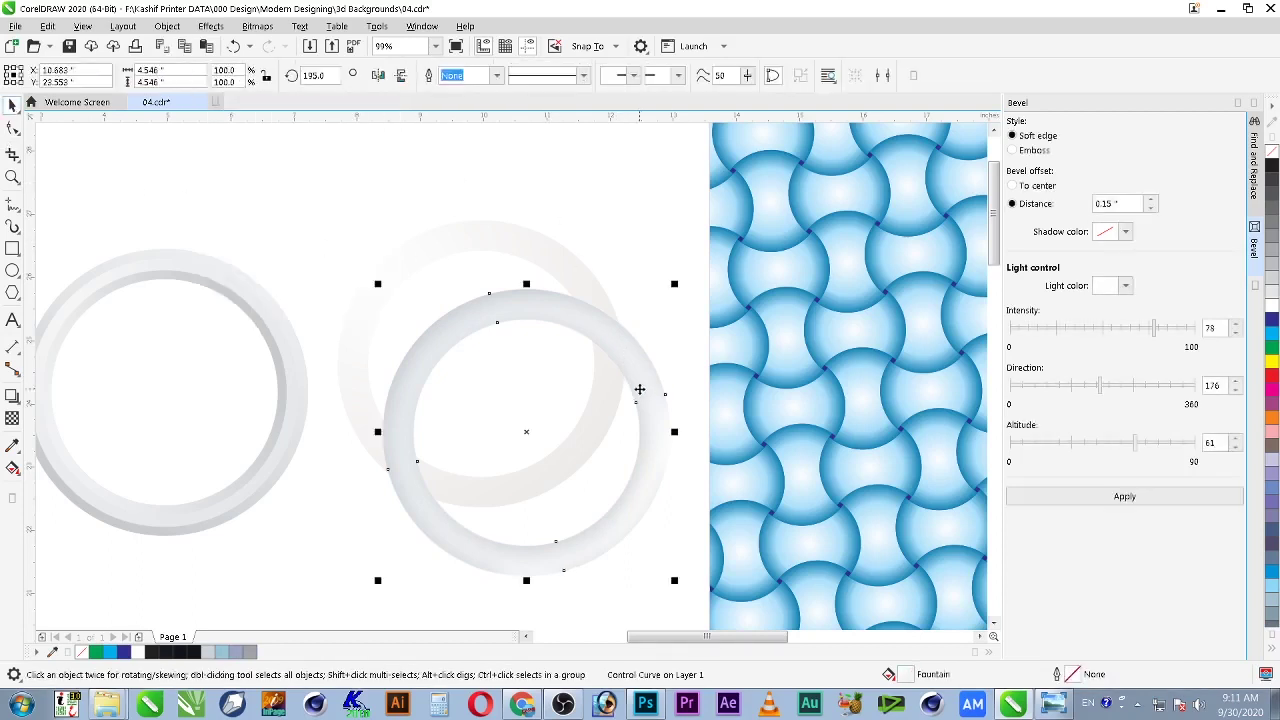
scroll(638, 388, "down", 2)
left_click_drag(640, 388, 395, 391)
key("z")
left_click_drag(166, 286, 543, 449)
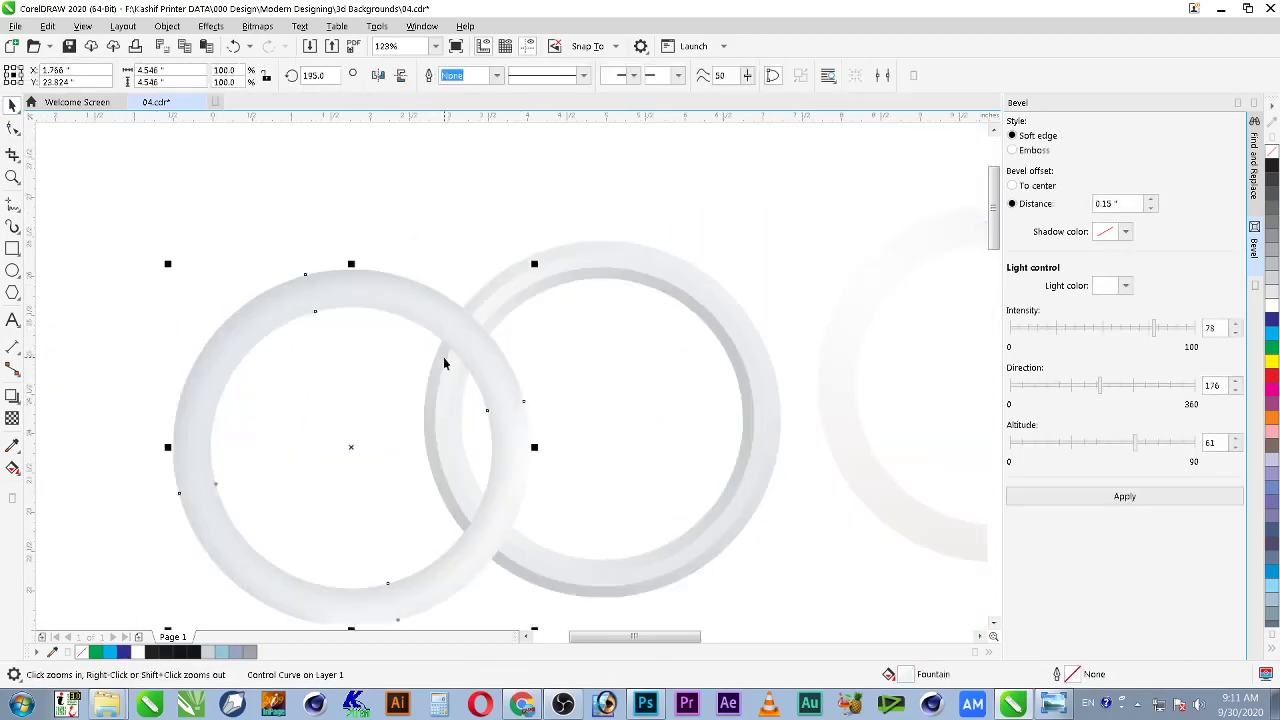
left_click_drag(415, 303, 398, 281)
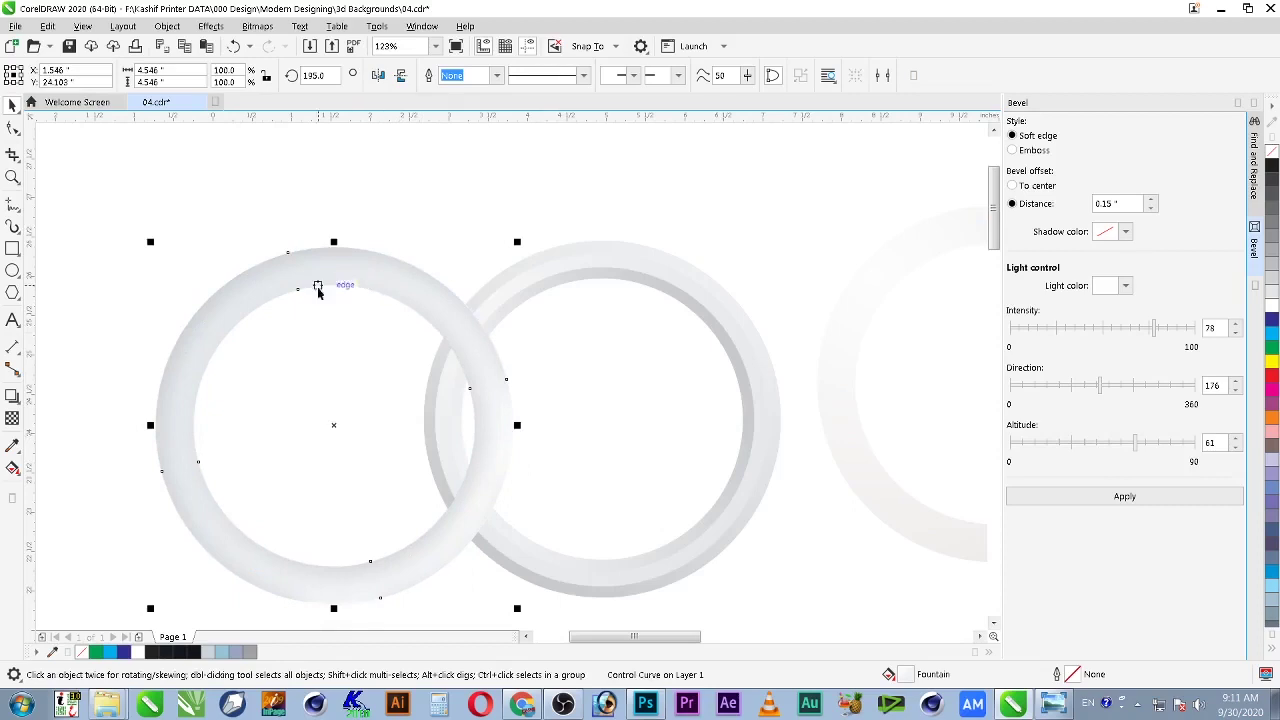
Step: Move the plain light ring onto the upper-left edge of the blue pattern
left_click(623, 269)
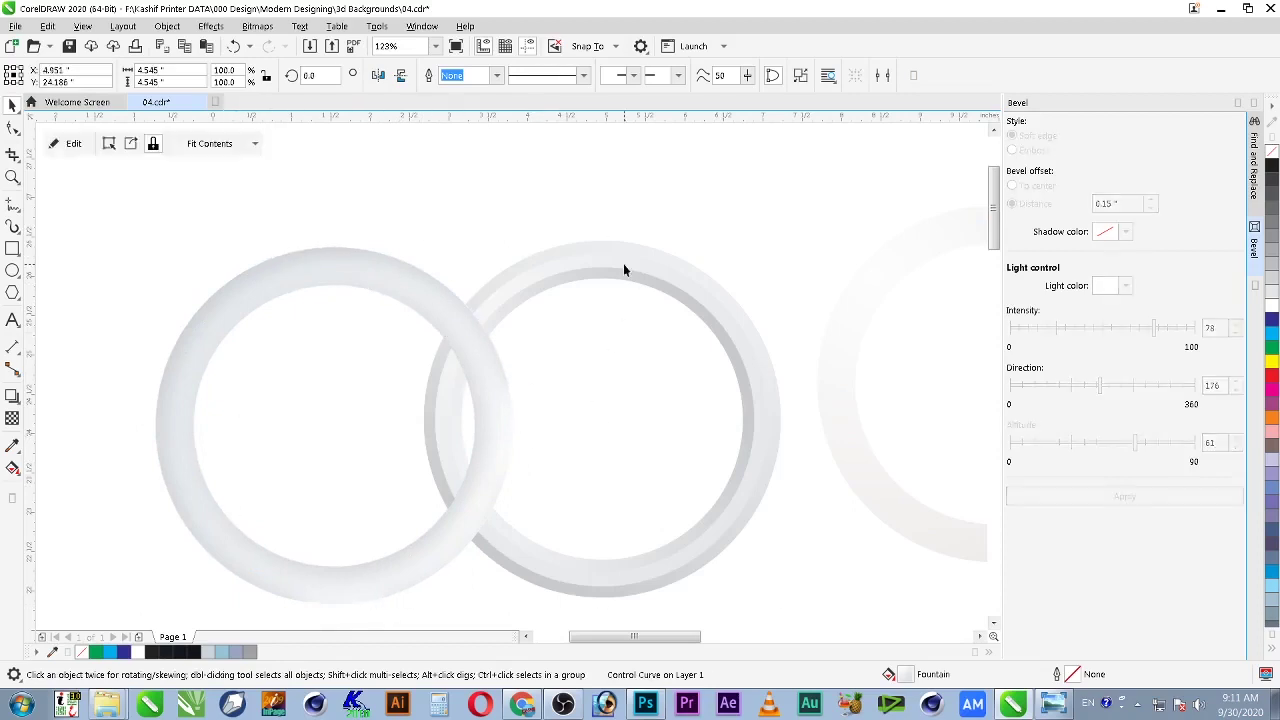
scroll(660, 271, "down", 2)
left_click_drag(400, 206, 851, 343)
left_click(839, 266)
scroll(783, 362, "down", 3)
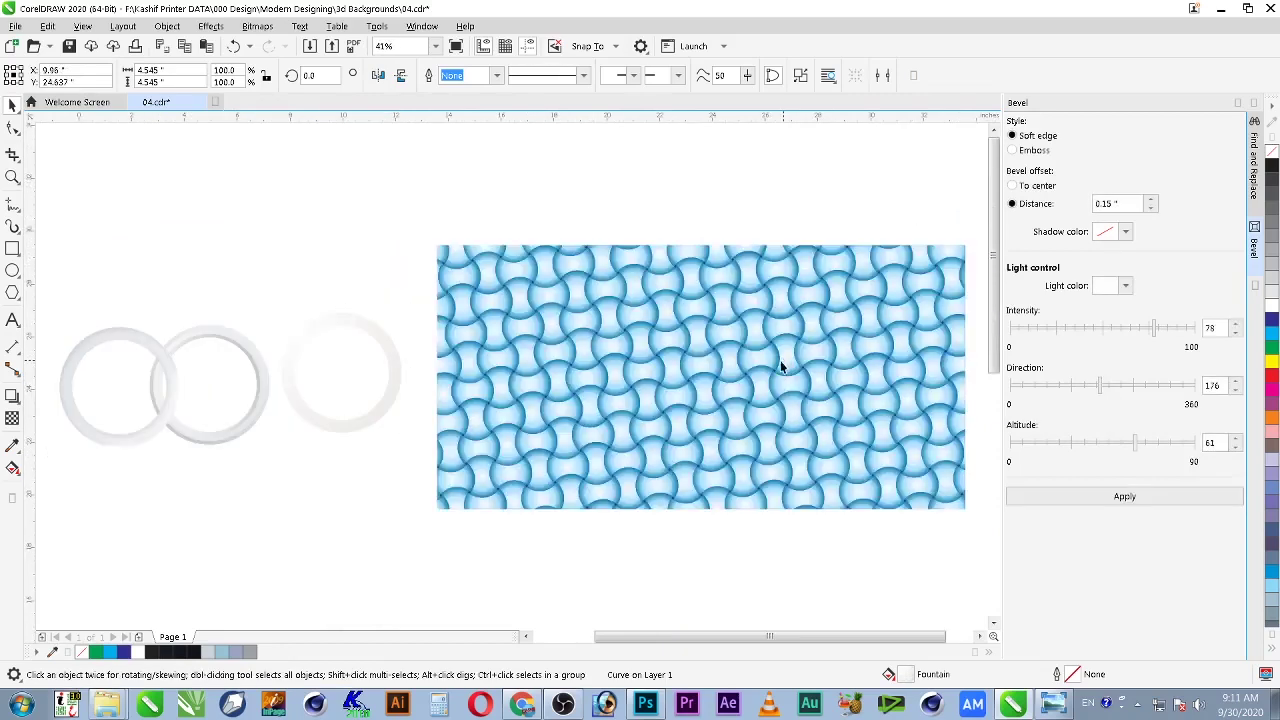
key("Escape")
left_click(367, 332)
left_click_drag(363, 363, 477, 321)
Step: Place the bevelled ring and copies of the inner-shadowed ring over the left half of the blue pattern in different sizes
left_click(270, 373)
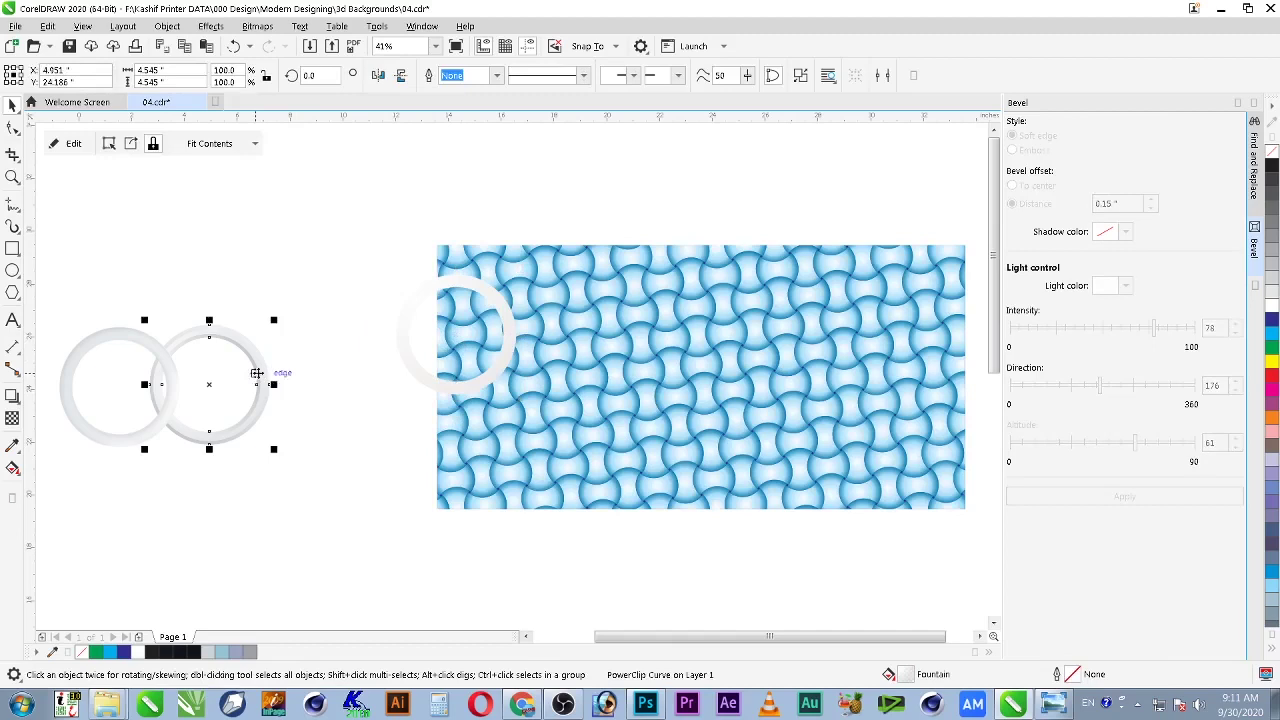
left_click_drag(260, 405, 529, 413)
left_click_drag(110, 430, 501, 499)
left_click_drag(555, 388, 673, 441)
left_click(539, 436)
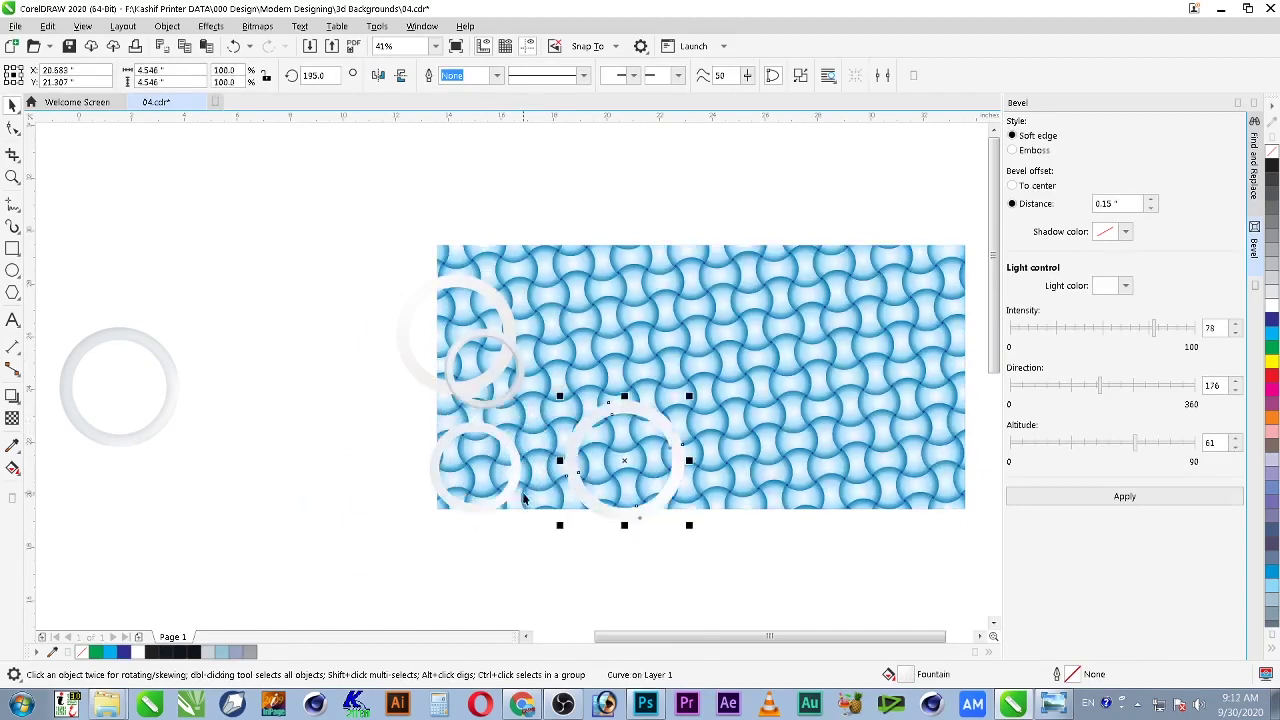
left_click(487, 470)
left_click(463, 519)
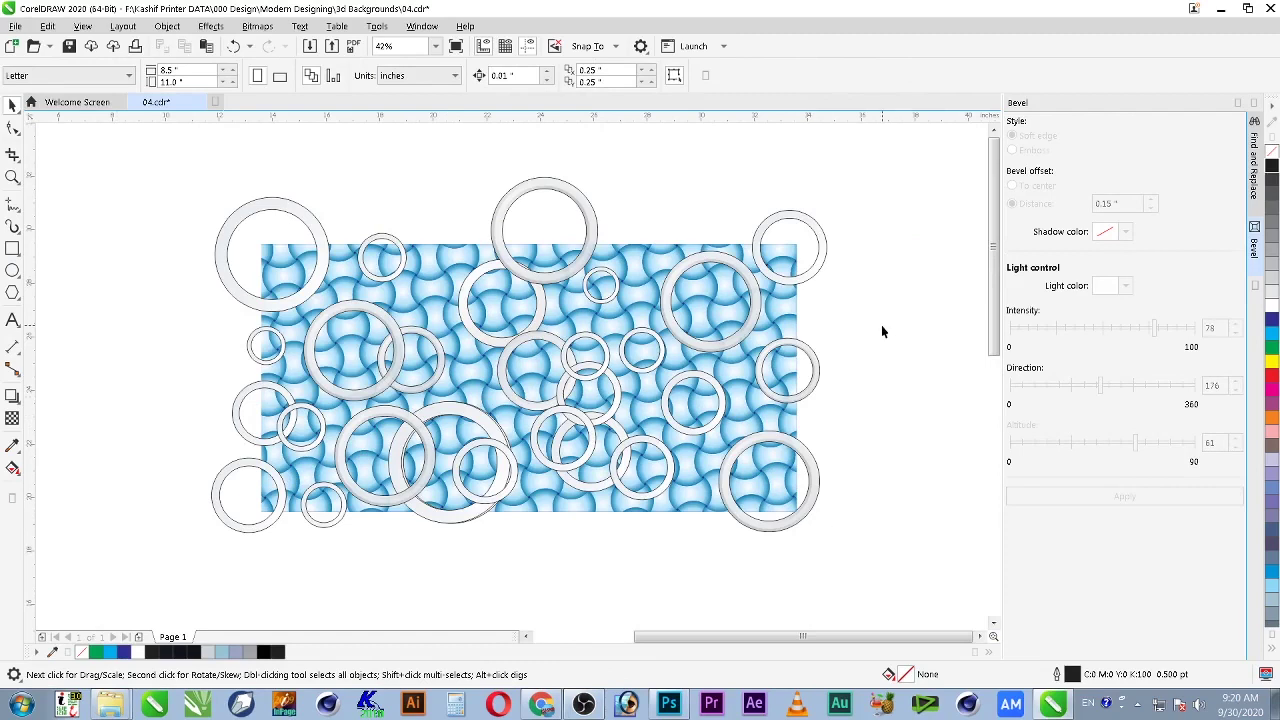
Step: Select all the rings over the pattern, remove their outlines and save the file
left_click(665, 267)
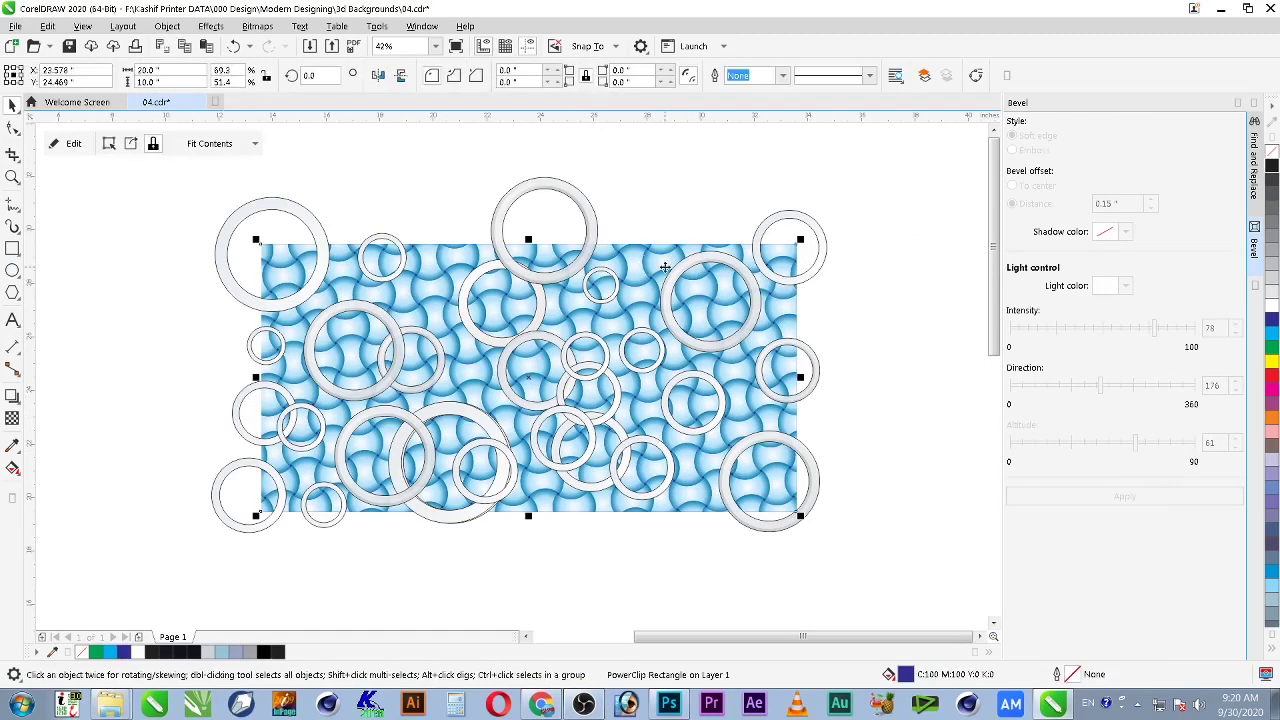
left_click_drag(892, 150, 194, 560)
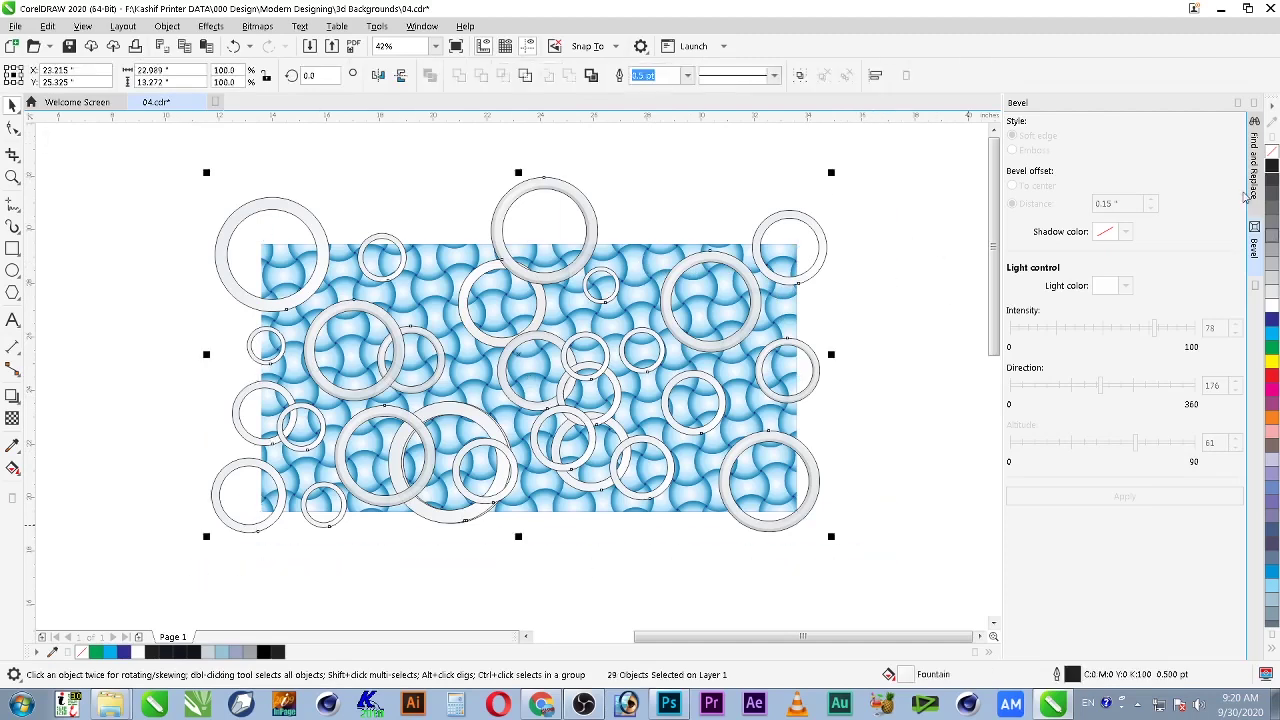
right_click(1271, 151)
left_click(72, 48)
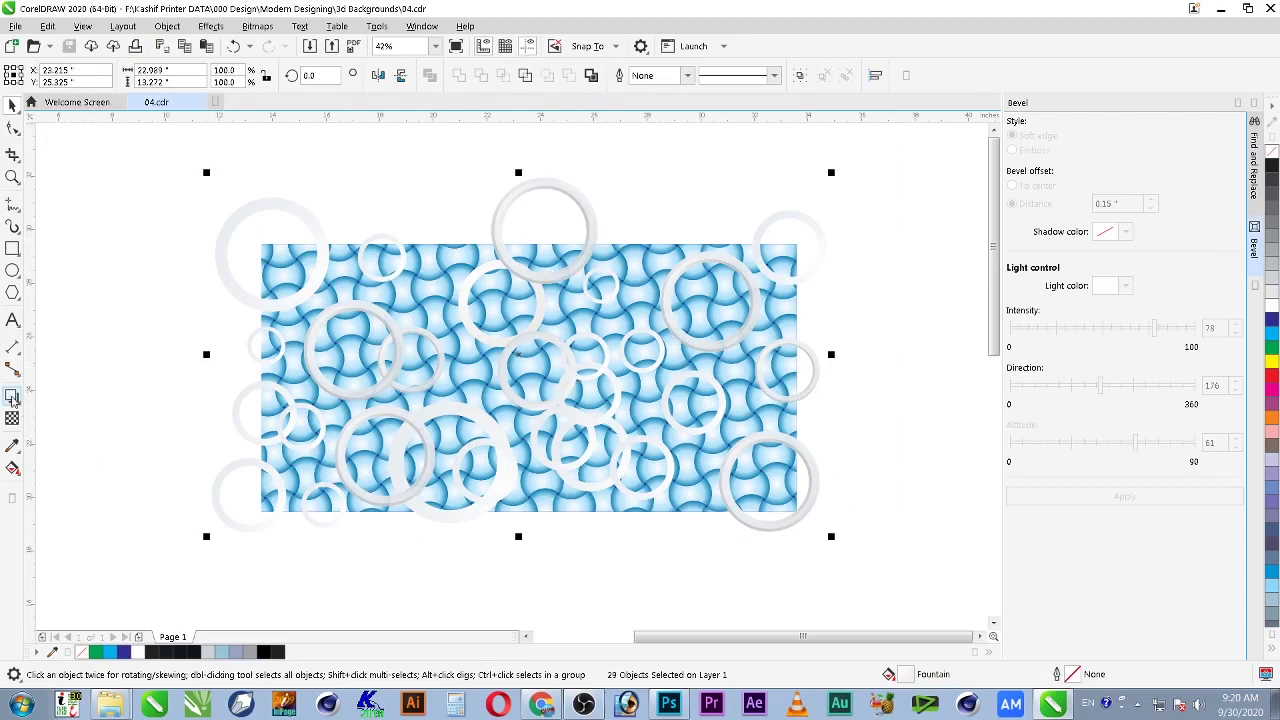
Step: Try an inner shadow cast down to the right on all the selected rings and undo it
left_click(12, 399)
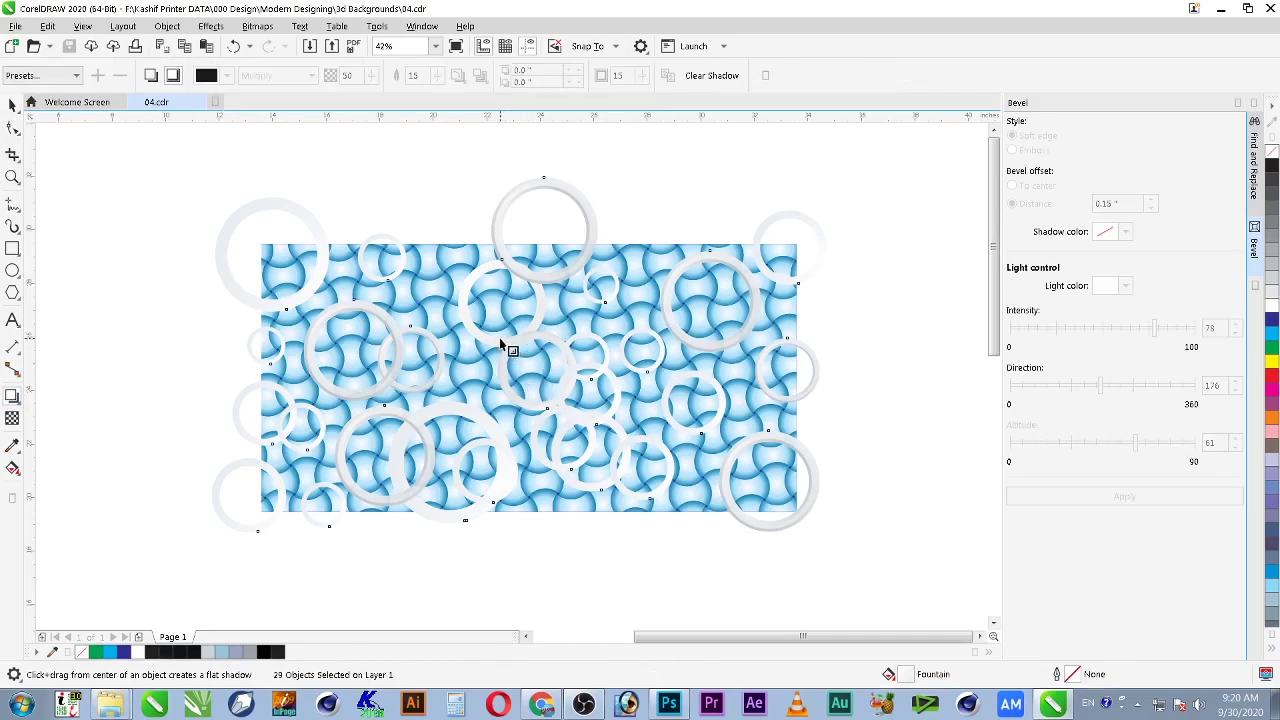
left_click_drag(500, 343, 652, 540)
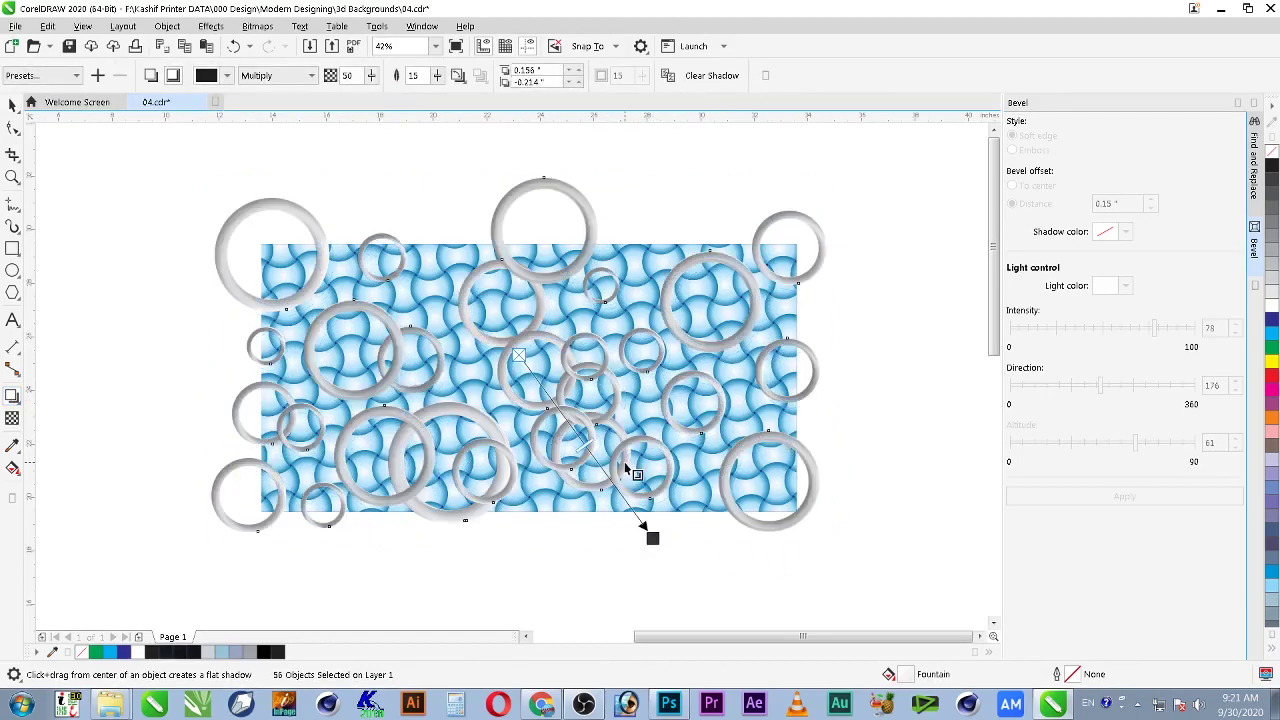
key("ctrl+z")
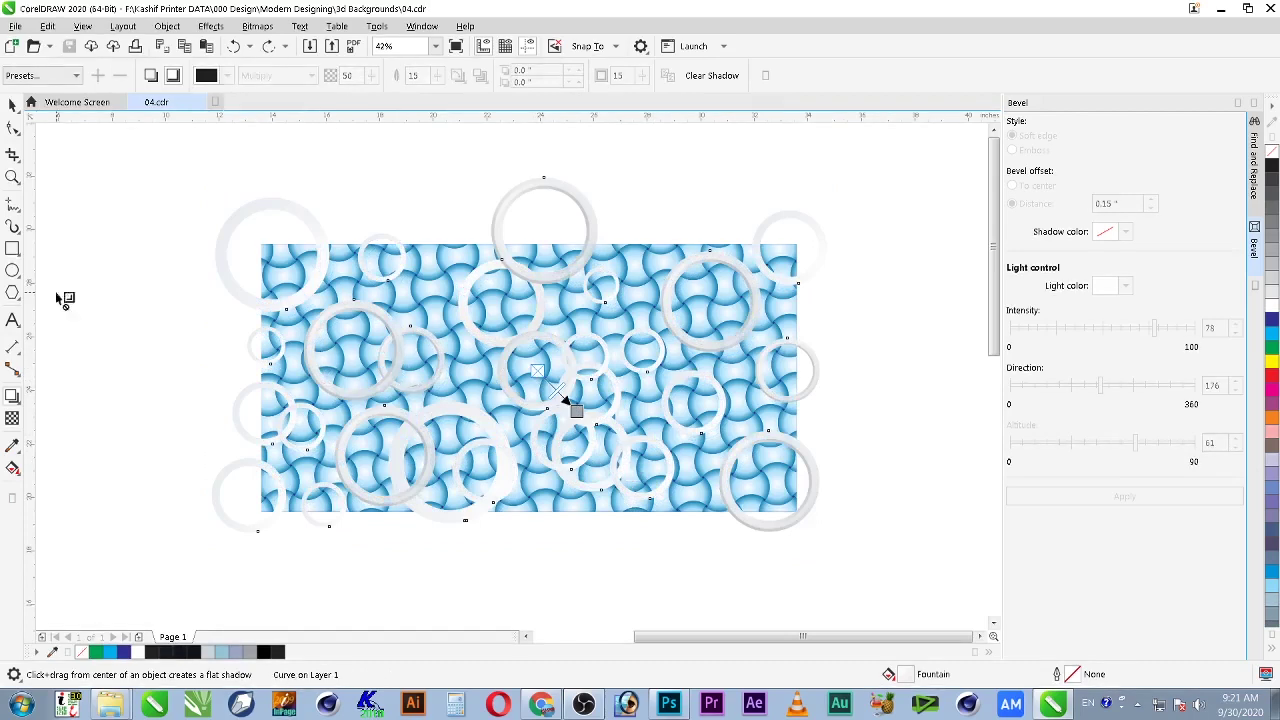
Step: Apply the Flat Bottom Right drop shadow preset to all the selected rings with the Normal merge mode
left_click(151, 77)
left_click(12, 397)
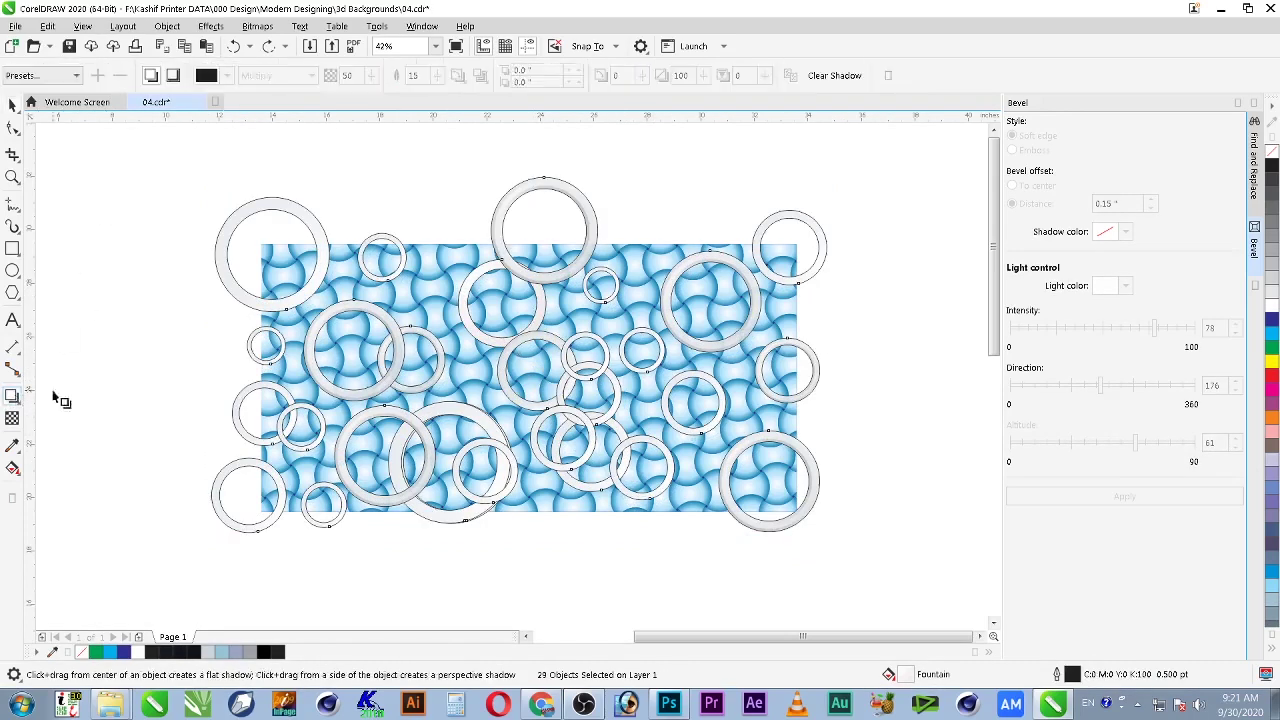
left_click(40, 75)
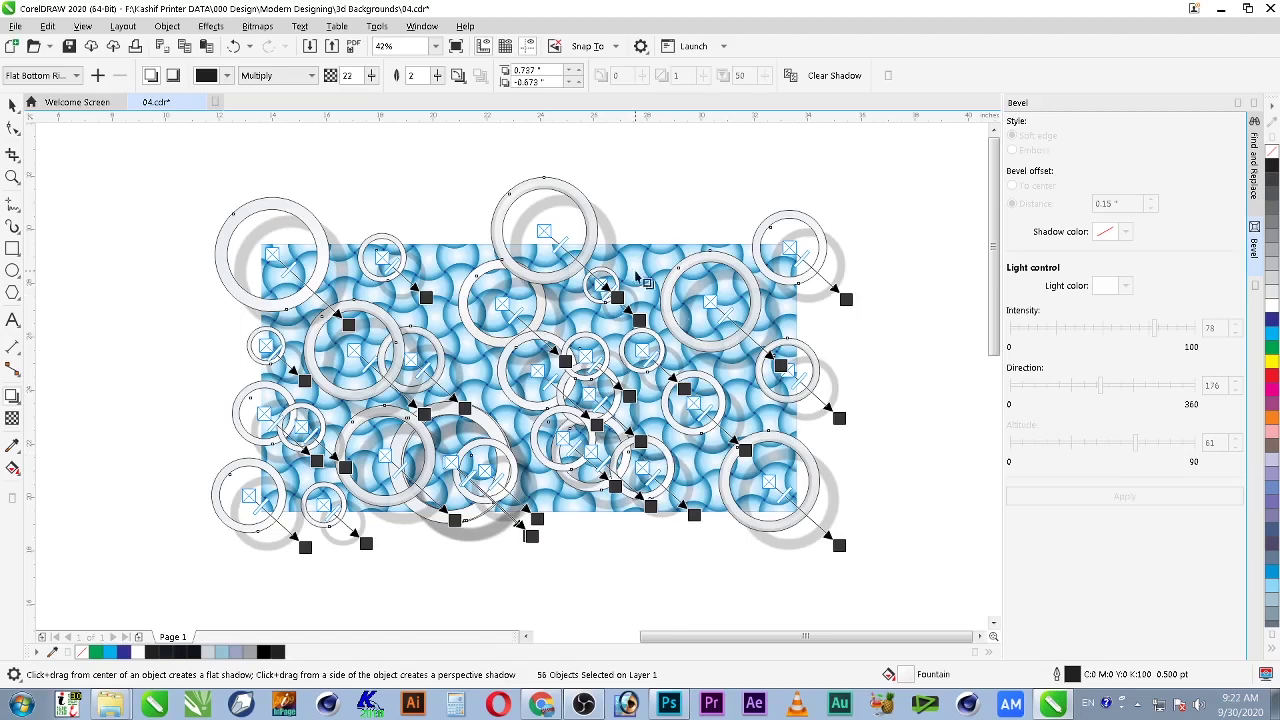
left_click(284, 76)
left_click(254, 91)
Step: Set the rings' drop shadow colour to C 100, M 100, Y 100, K 100
left_click(220, 76)
left_click(211, 108)
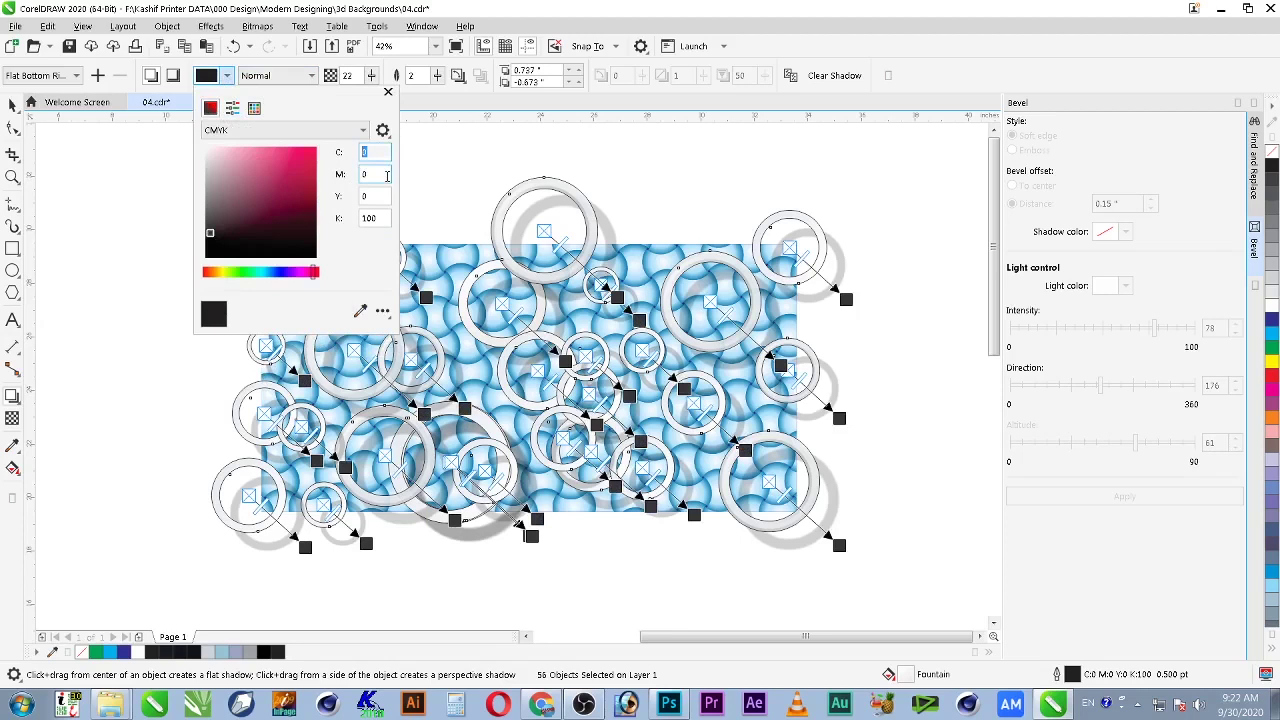
type("100")
key("Tab")
type("100")
key("Tab")
type("100")
key("Tab")
type("1")
key("Return")
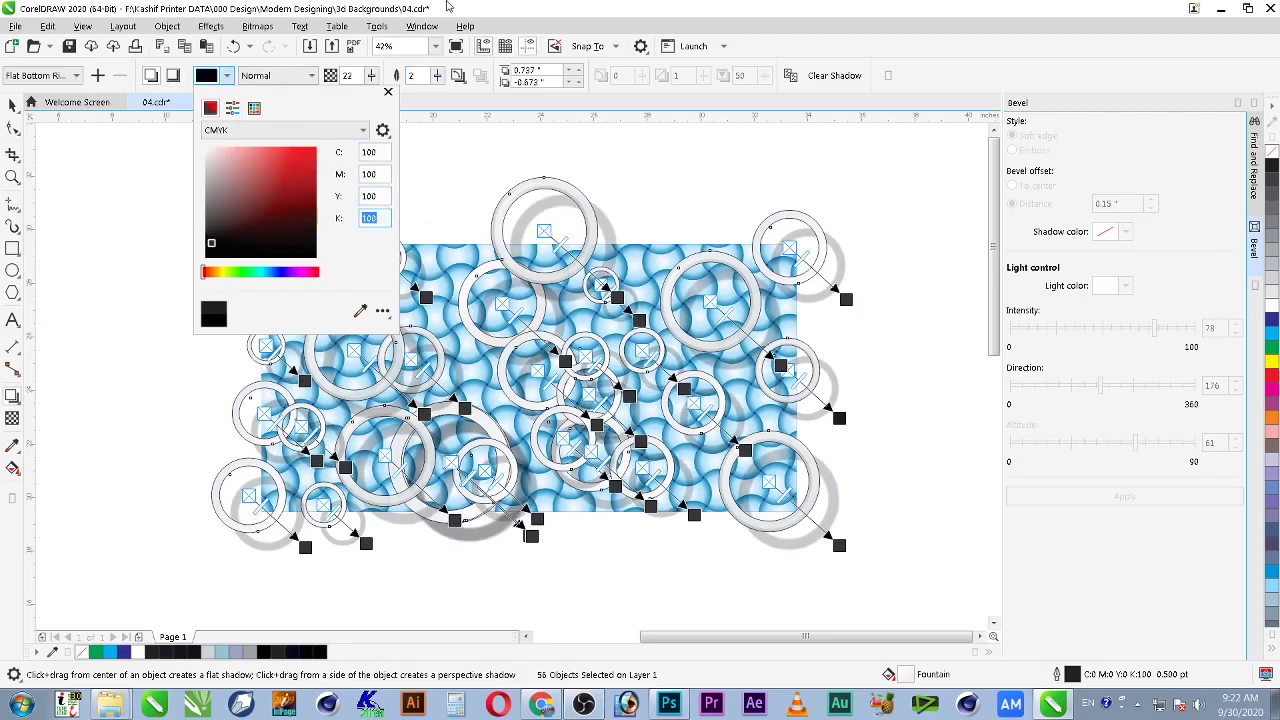
left_click(447, 6)
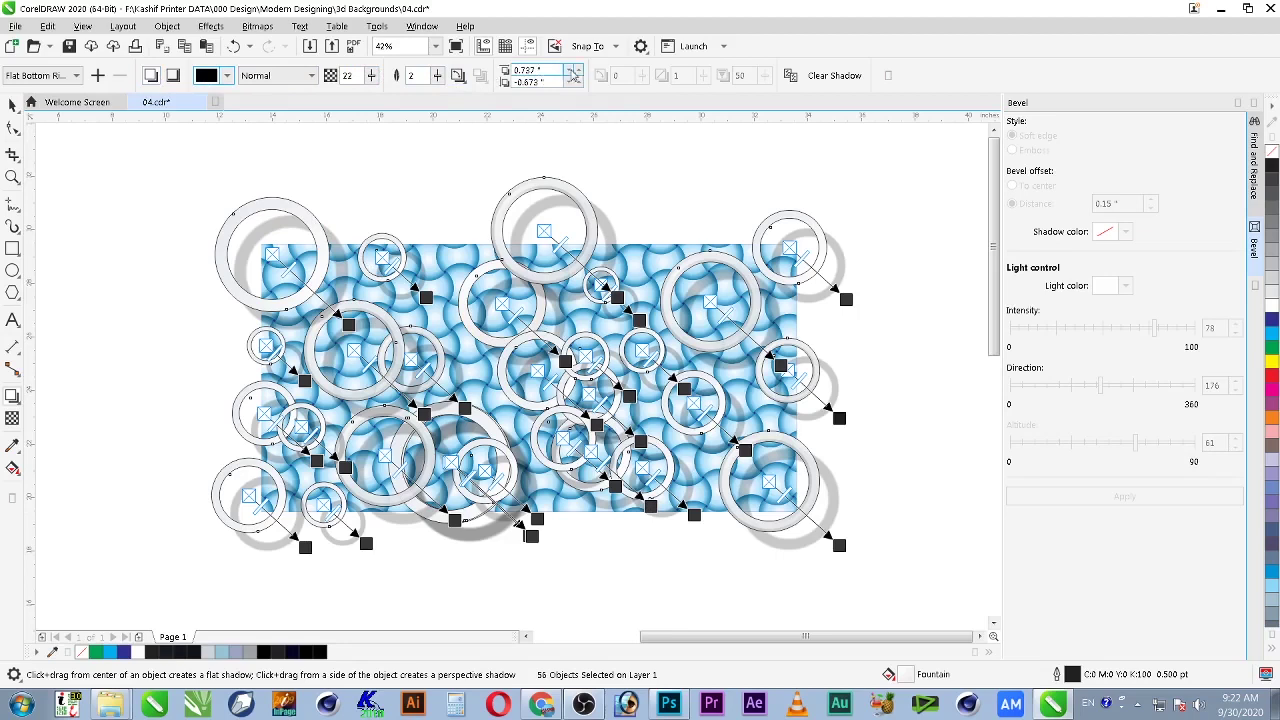
Step: Reduce the horizontal offset of the rings' drop shadows to 0.267 inches
left_click(572, 75)
left_click(572, 75)
left_click(572, 75)
left_click(572, 75)
left_click(572, 75)
left_click(572, 75)
left_click(572, 75)
left_click(572, 75)
left_click(572, 75)
left_click(572, 75)
left_click(572, 75)
left_click(572, 75)
left_click(572, 75)
left_click(572, 75)
left_click(572, 75)
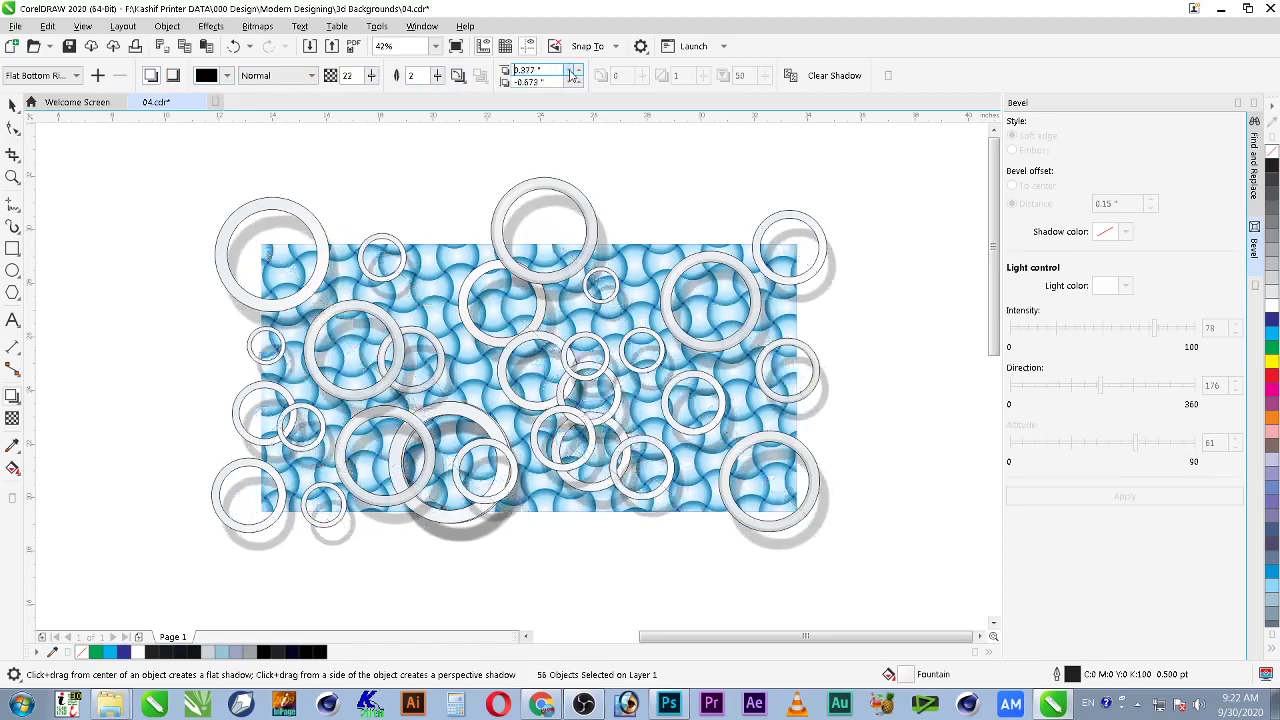
left_click(572, 75)
left_click(572, 75)
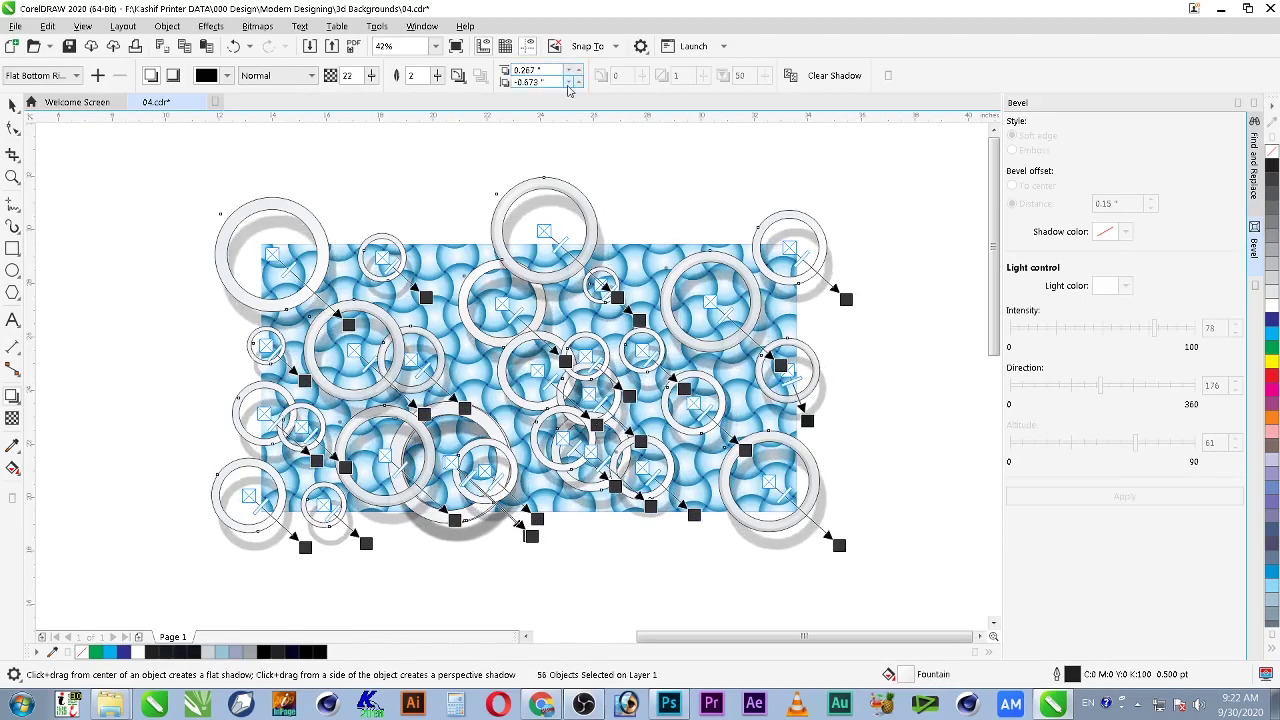
Step: Bring the vertical offset of the rings' drop shadows to -0.273 inches
left_click(569, 86)
left_click(581, 89)
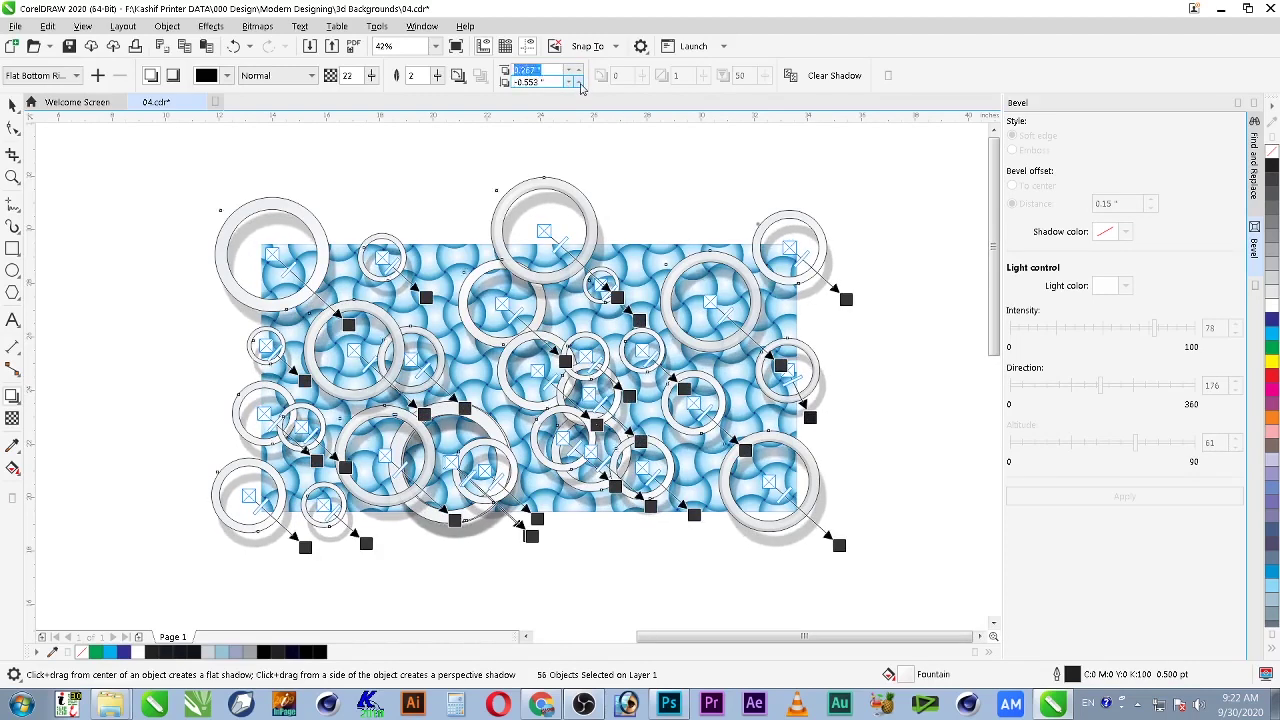
left_click(581, 89)
left_click(581, 89)
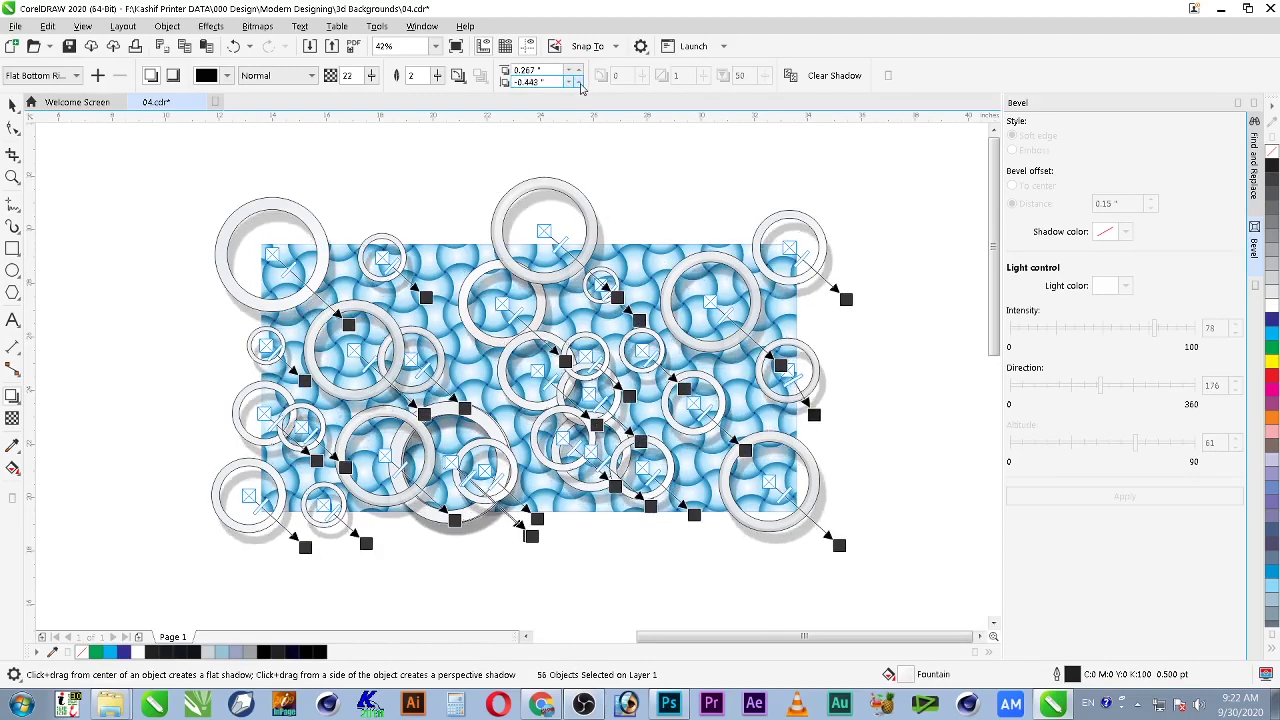
left_click(581, 89)
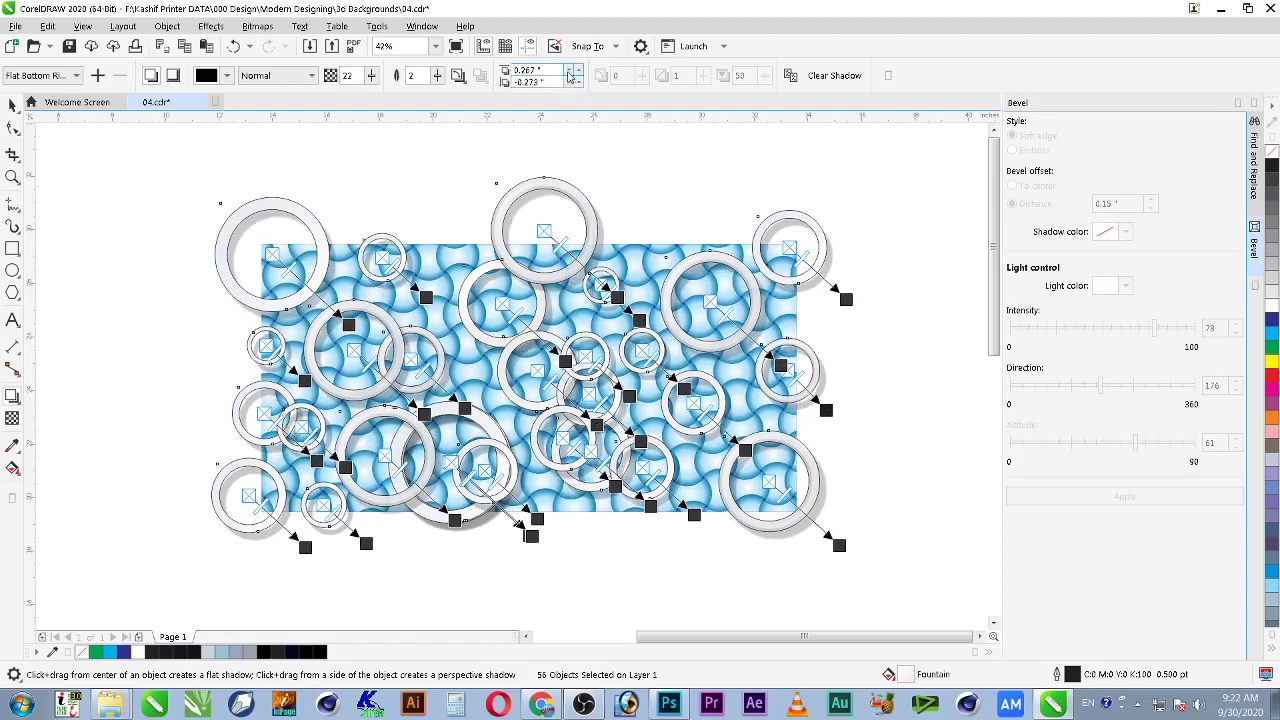
Step: Tighten the rings' drop shadow offsets to 0.117 inches horizontally and -0.233 inches vertically
left_click(567, 75)
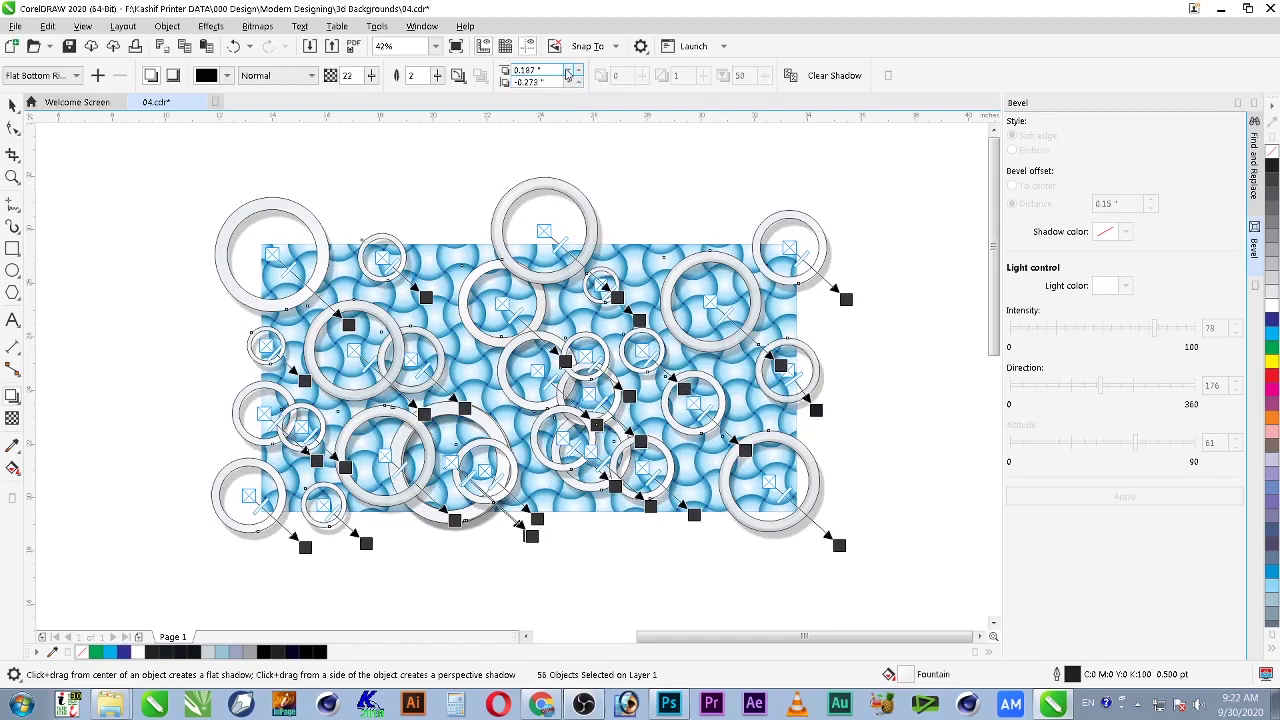
left_click(567, 74)
left_click(580, 89)
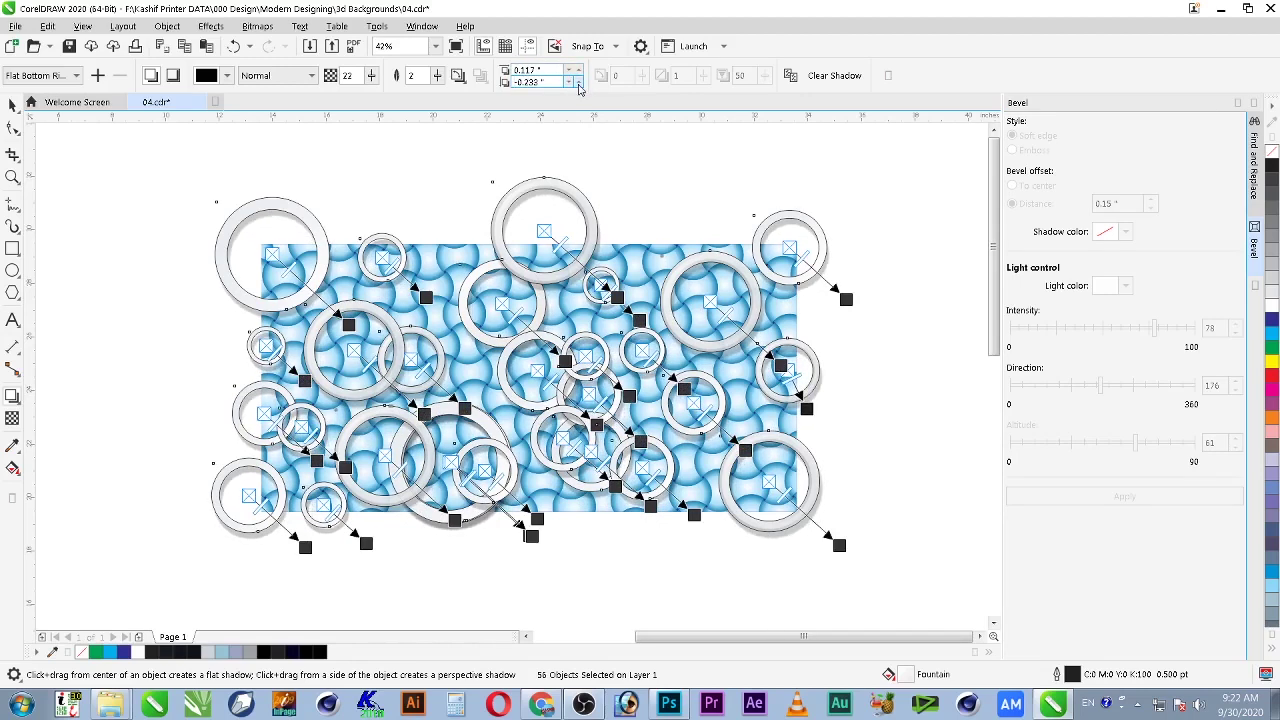
Step: Set the feathering of the rings' drop shadows to 15 and their opacity to 70
left_click(412, 75)
double_click(407, 77)
type("15")
key("Return")
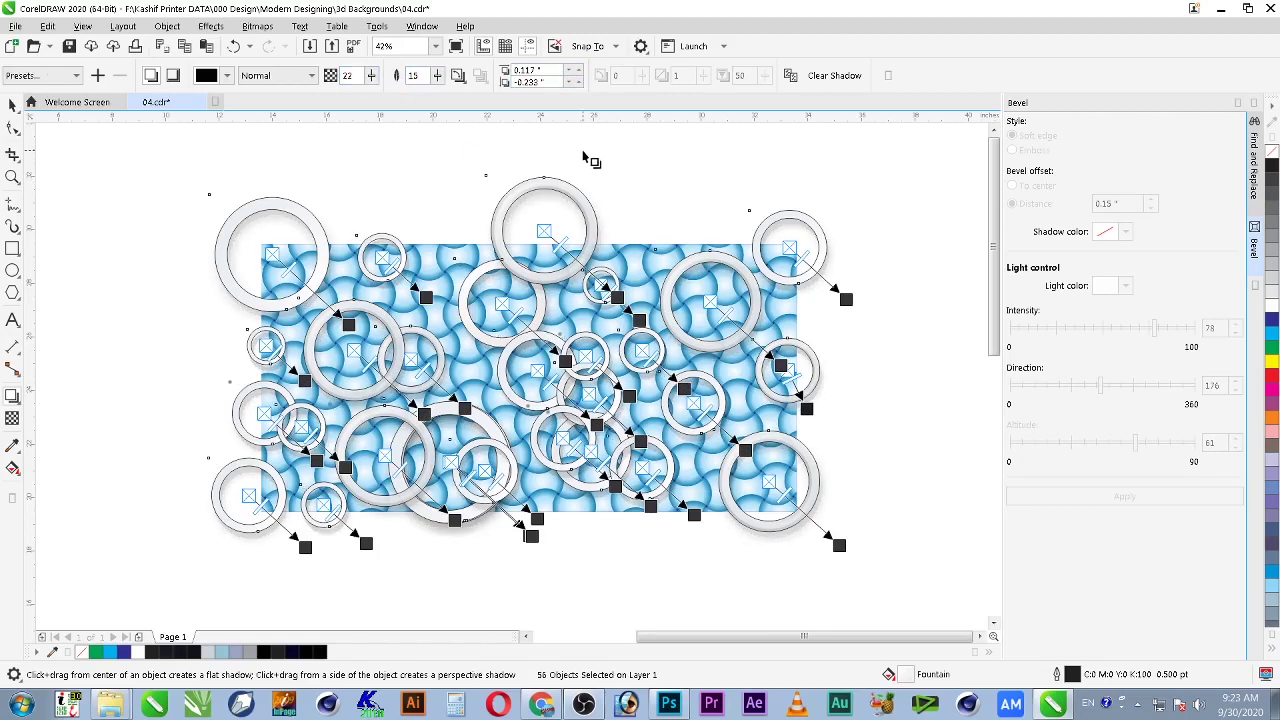
key("shift+Tab")
type("70")
key("Return")
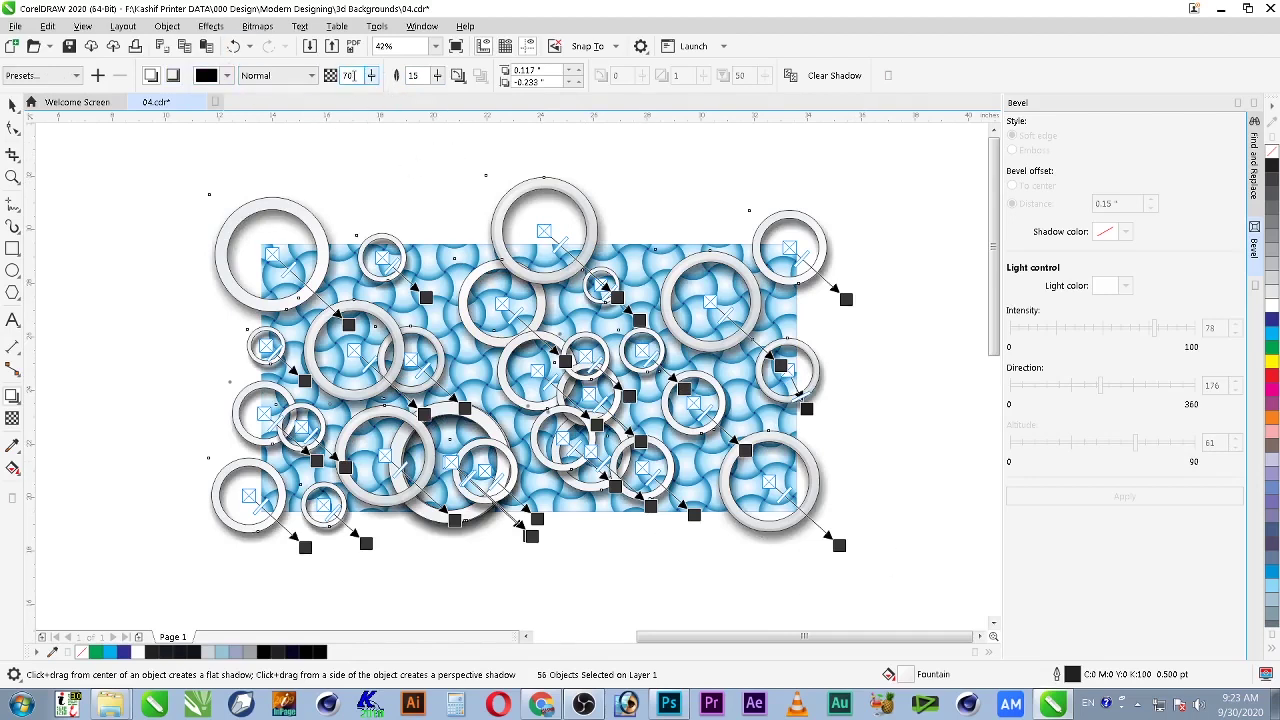
Step: Try an opacity of 50 on the rings' drop shadows and undo it
double_click(357, 76)
type("50")
key("Return")
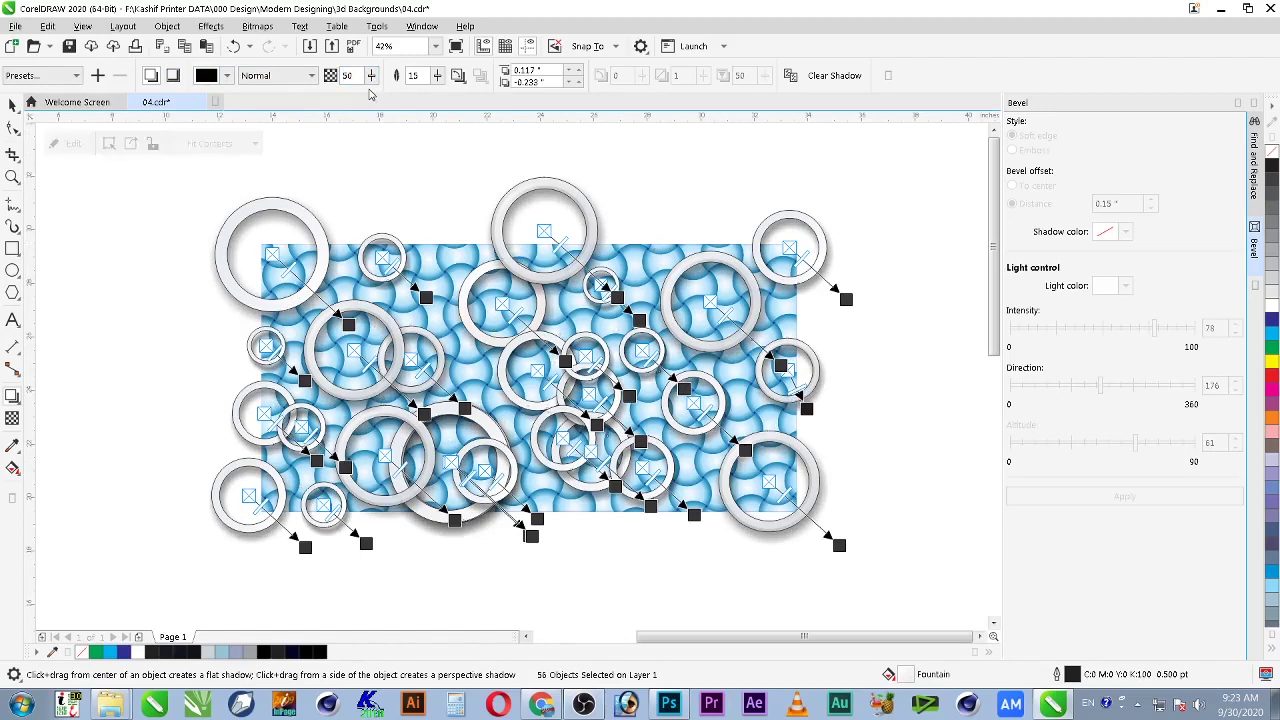
key("ctrl+z")
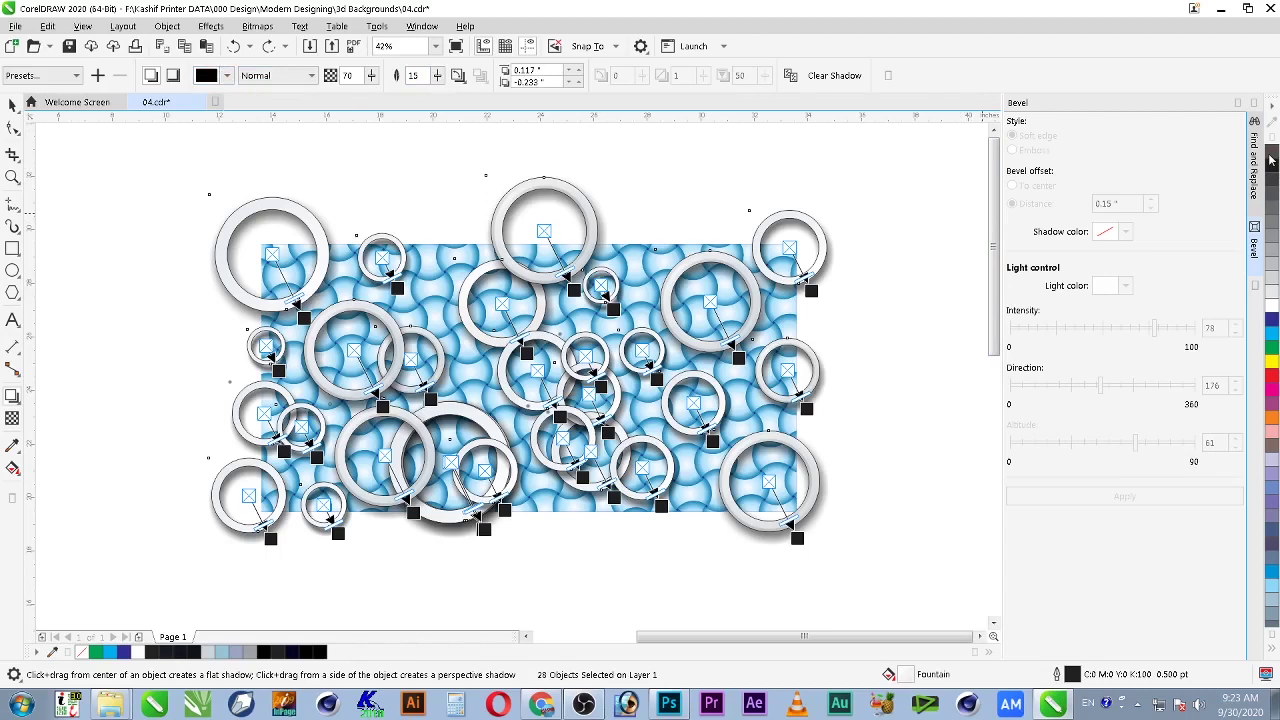
Step: Remove the outline from all the rings and set their drop shadow opacity to 60
left_click(1270, 160)
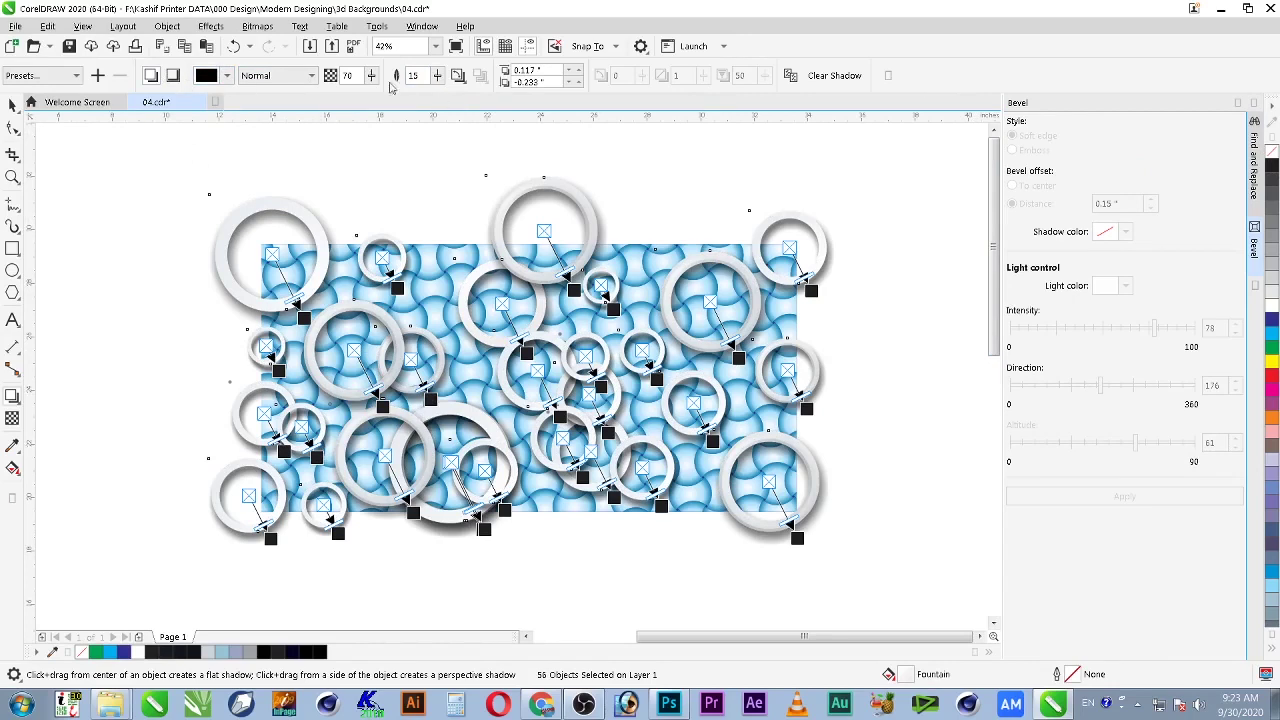
type("60")
key("Return")
left_click(458, 76)
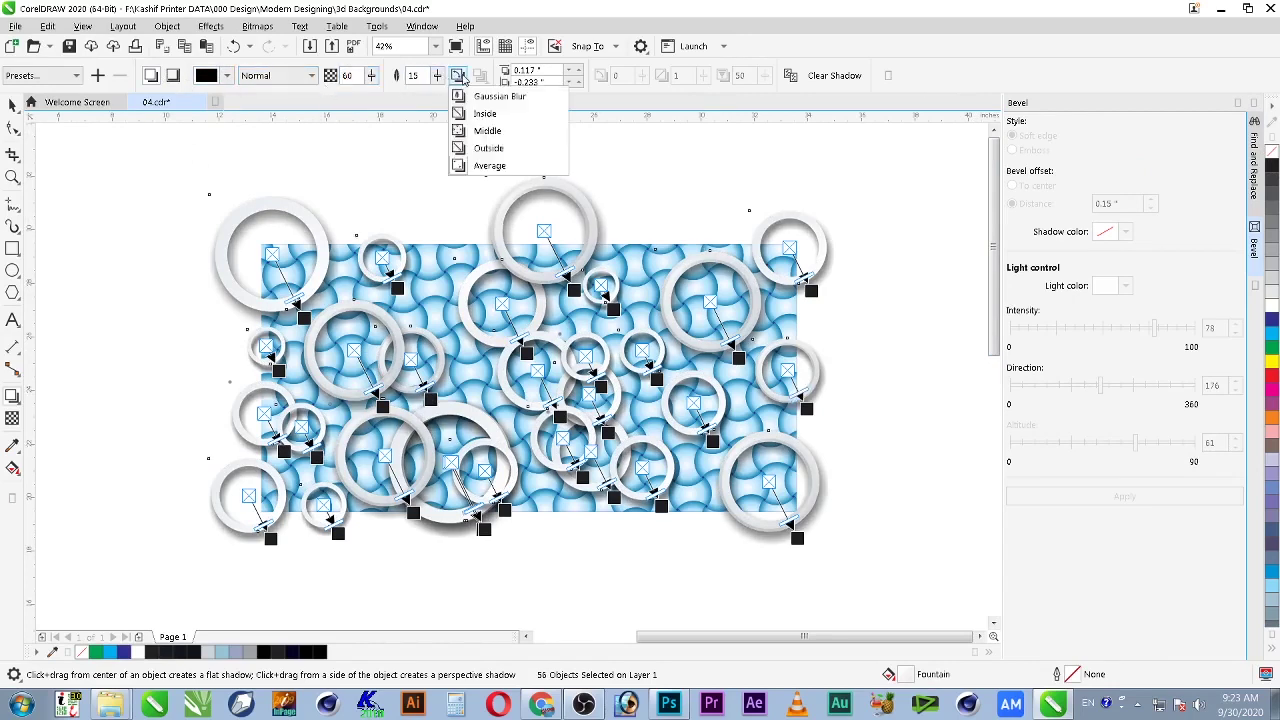
left_click(603, 143)
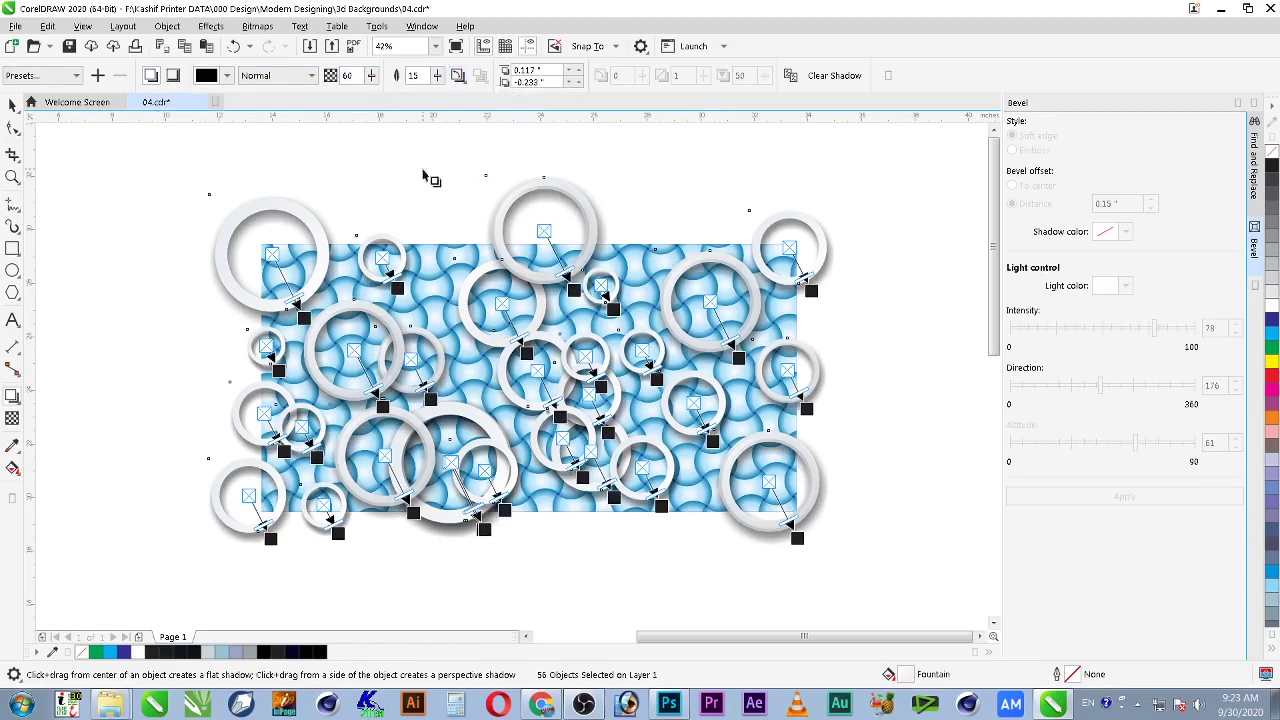
Step: Lower the rings' drop shadow colour to M 70, Y 70 and K 70, keeping C at 100
left_click(227, 76)
double_click(375, 150)
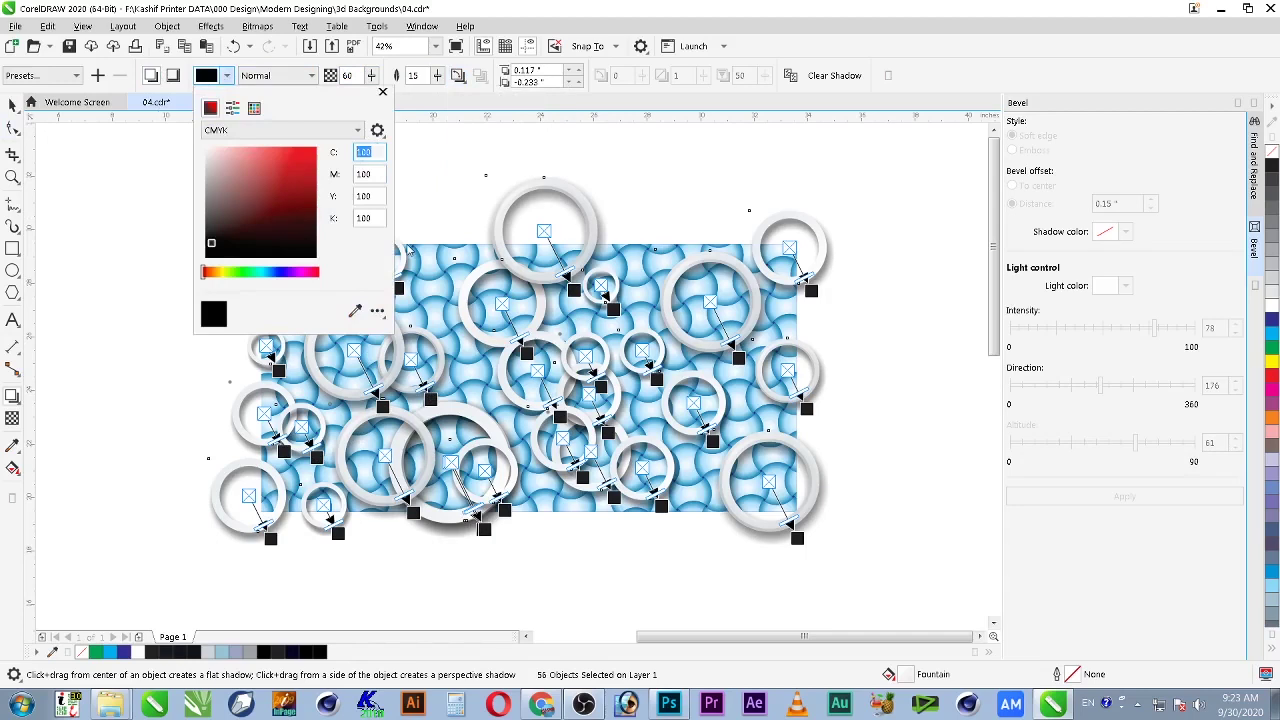
key("Tab")
type("70")
key("Tab")
type("70")
key("Tab")
type("7")
key("shift+Tab")
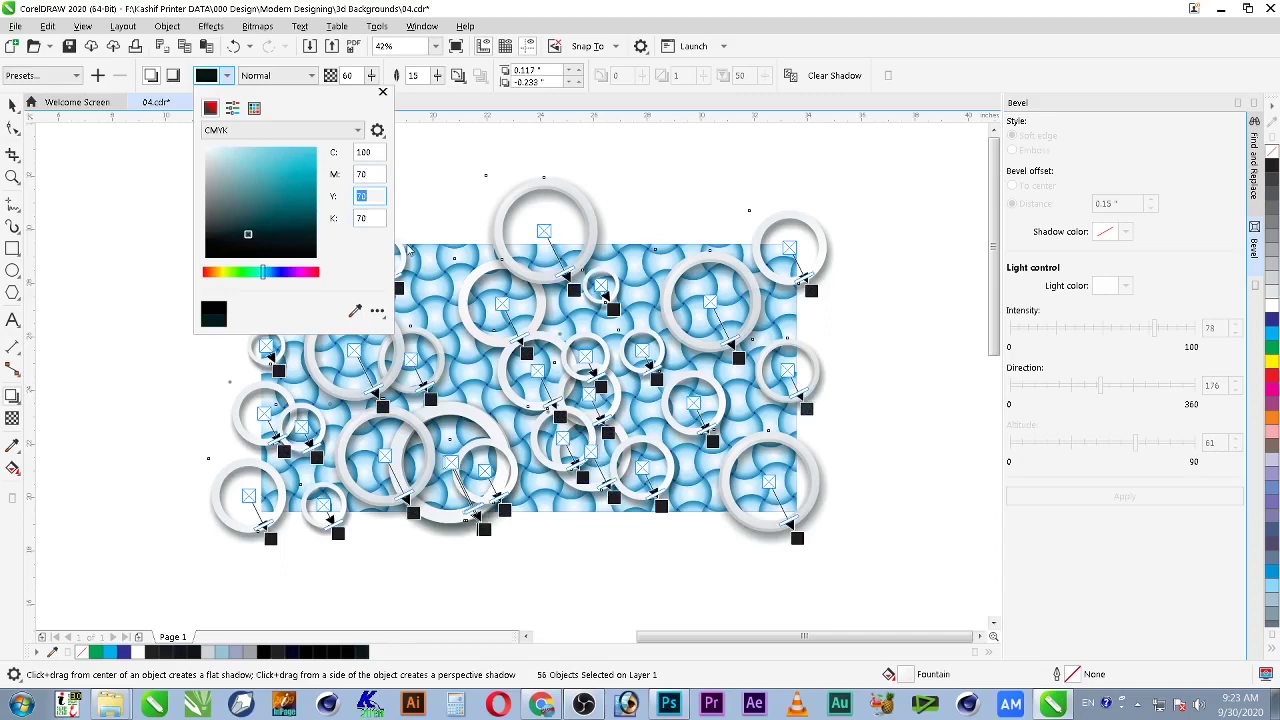
Step: Set the magenta and yellow values of the rings' drop shadow colour to 50 each
key("shift+Tab")
key("Tab")
key("shift+Tab")
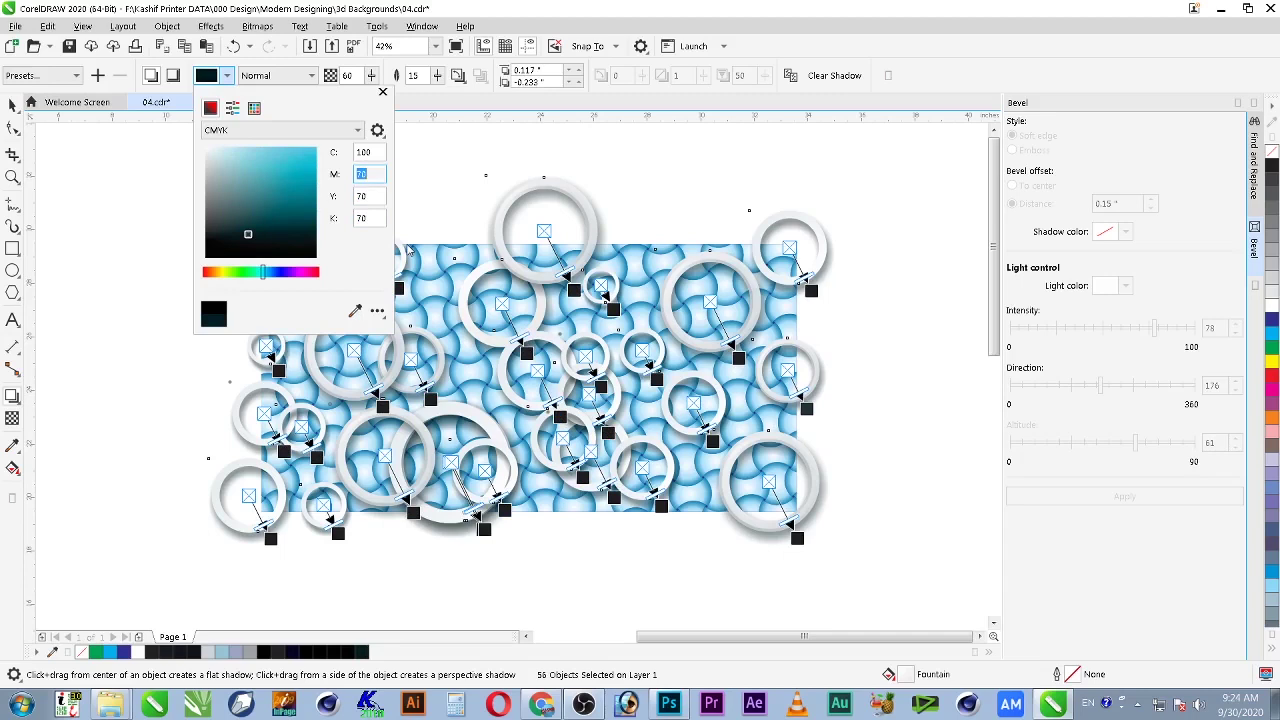
type("50")
key("Tab")
type("50")
key("shift+Tab")
key("Tab")
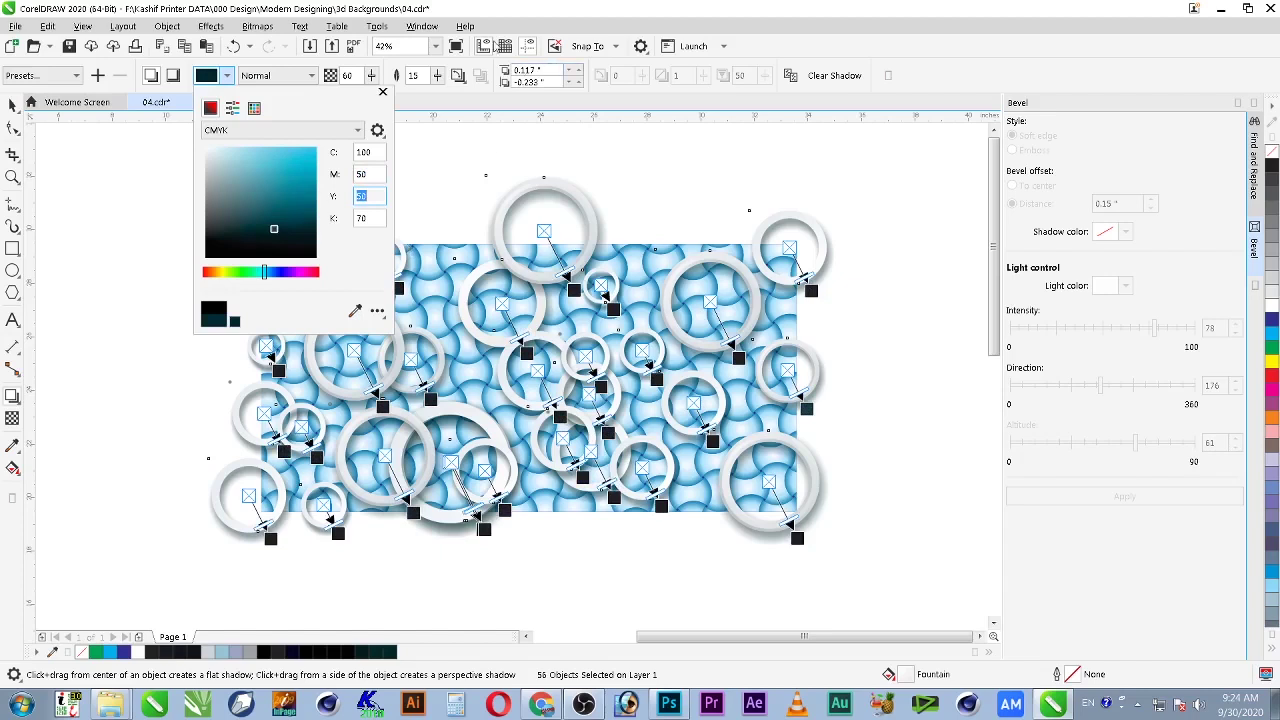
left_click(485, 11)
Step: Raise the opacity of the rings' drop shadows to 80
double_click(354, 74)
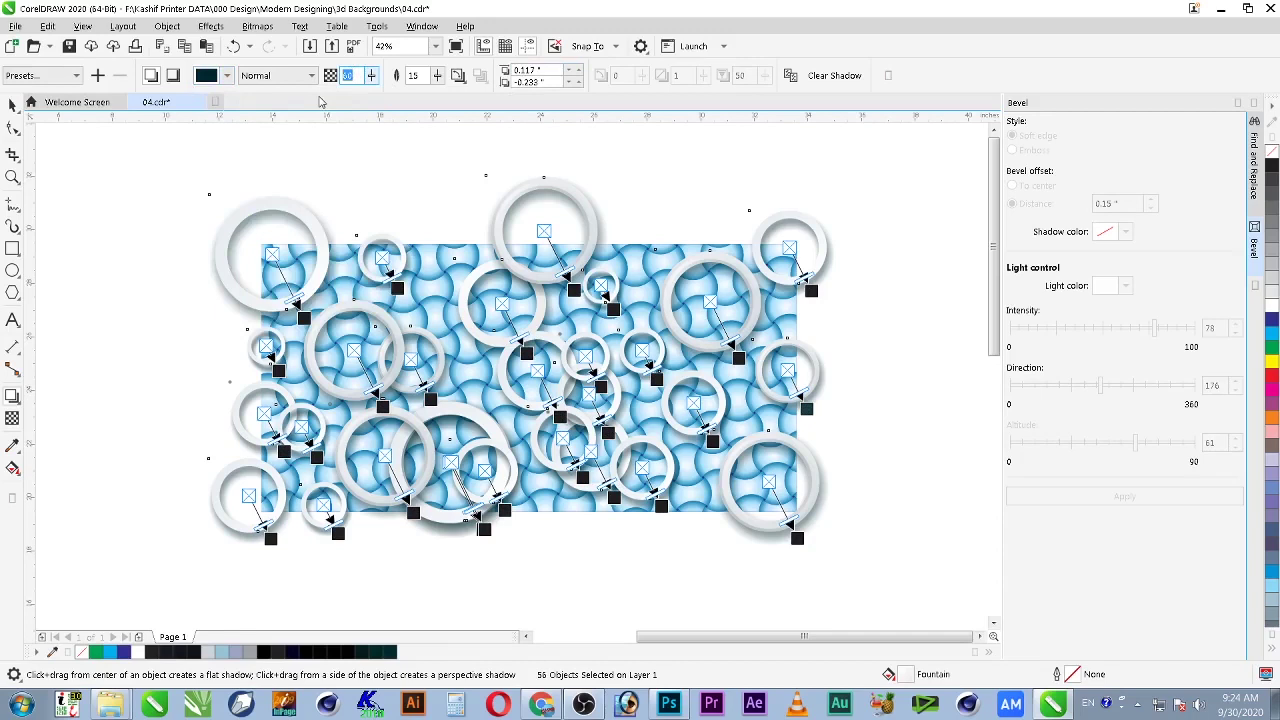
type("80")
key("Return")
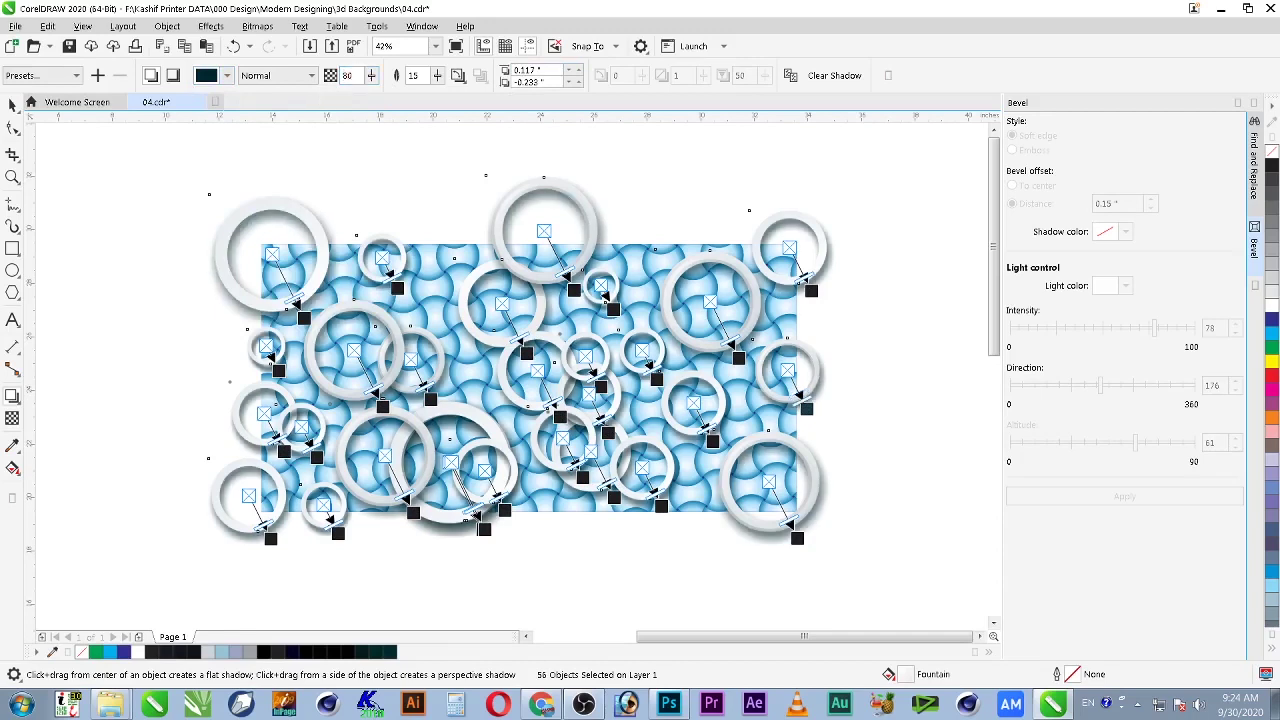
Step: Group all the rings together with their drop shadows
left_click(12, 104)
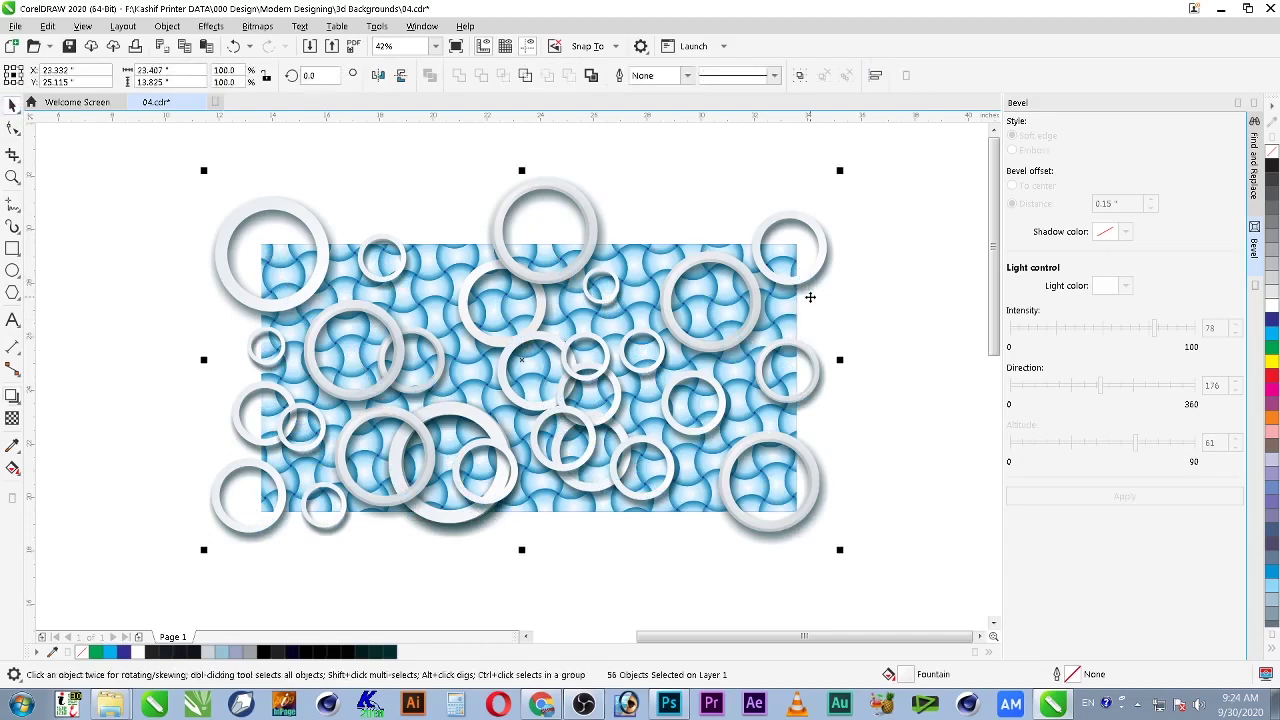
key("ctrl+g")
left_click(923, 305)
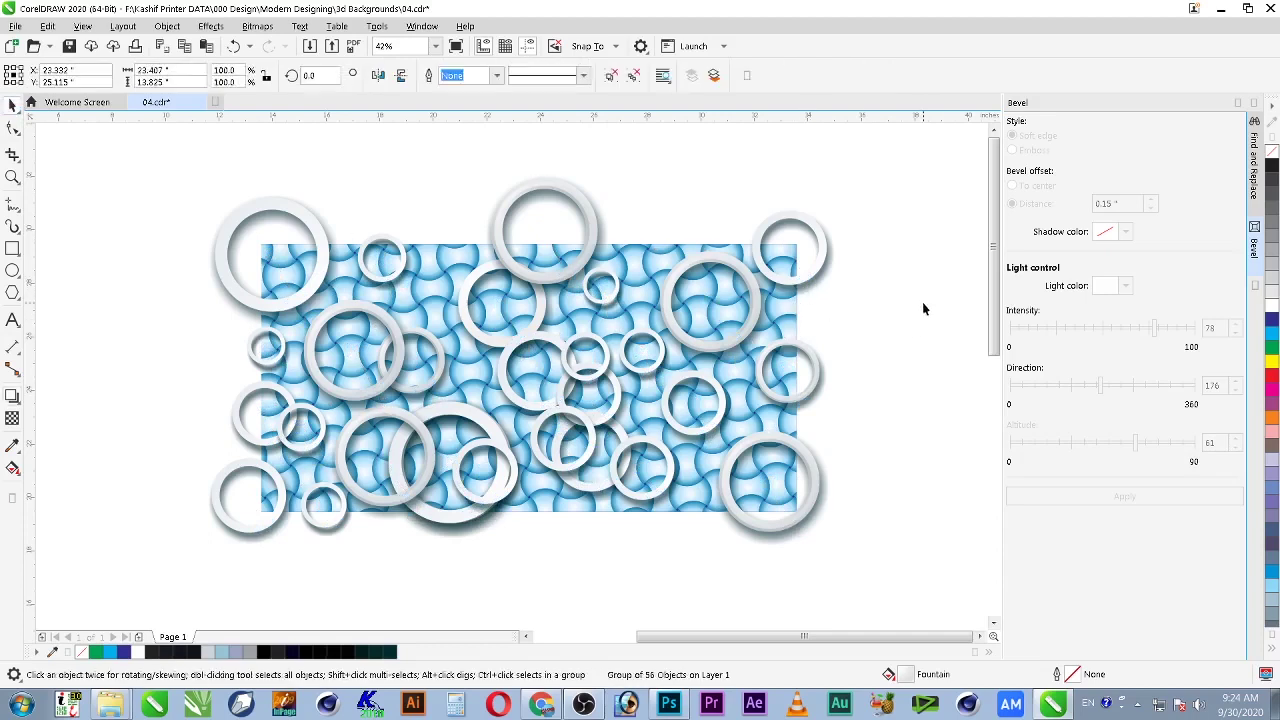
Step: Shift the small ring inside the large lower-centre ring right and slightly up, so it straddles the large ring's edge, without ungrouping
key("z")
left_click(630, 444)
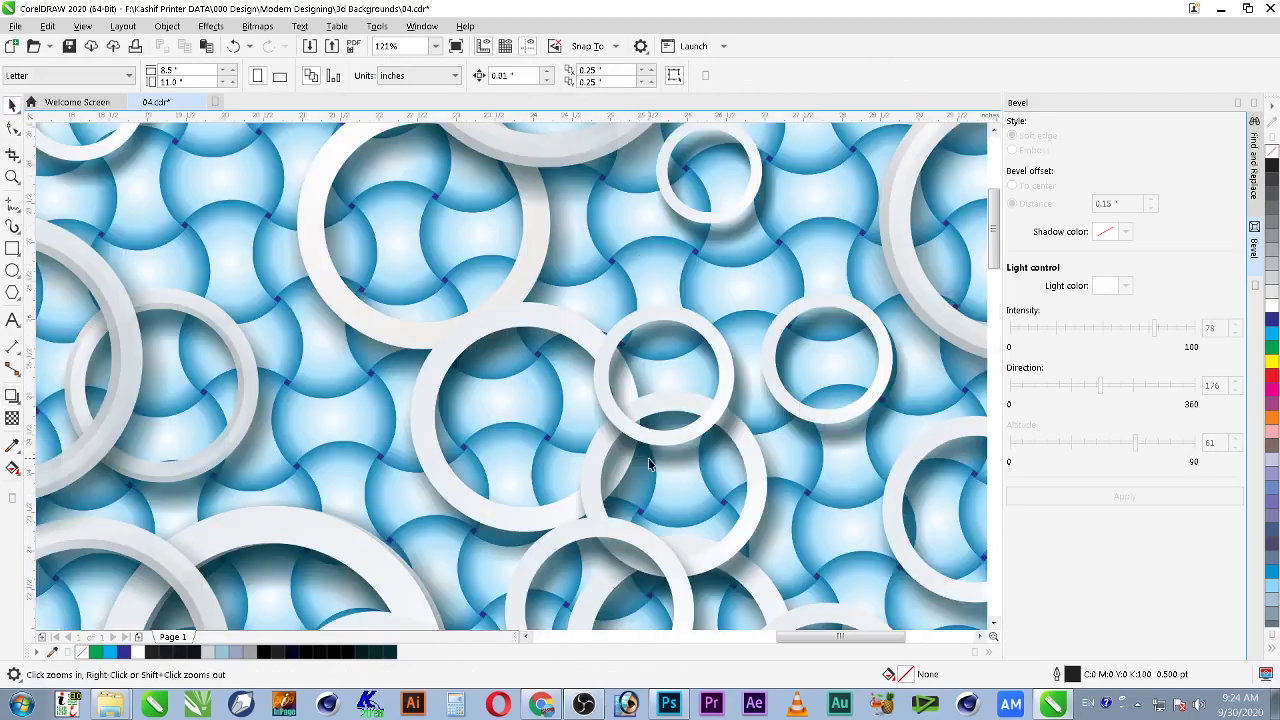
scroll(649, 453, "down", 2)
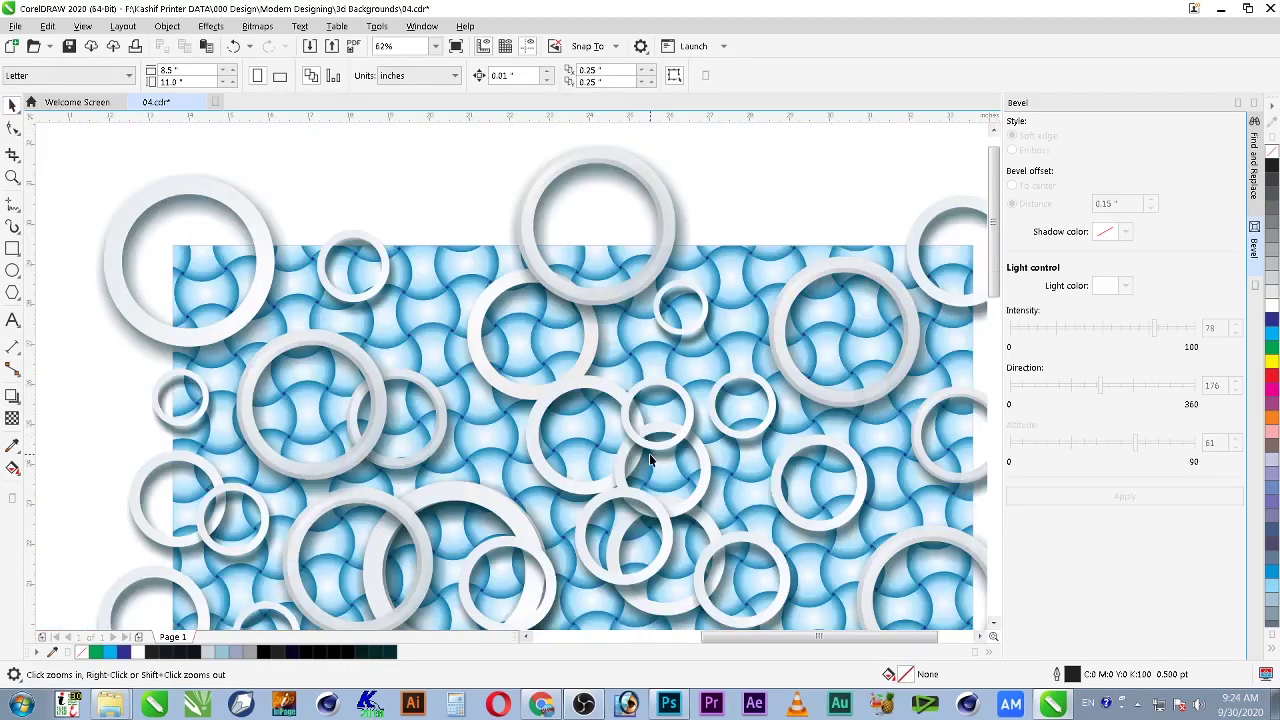
scroll(686, 312, "down", 2)
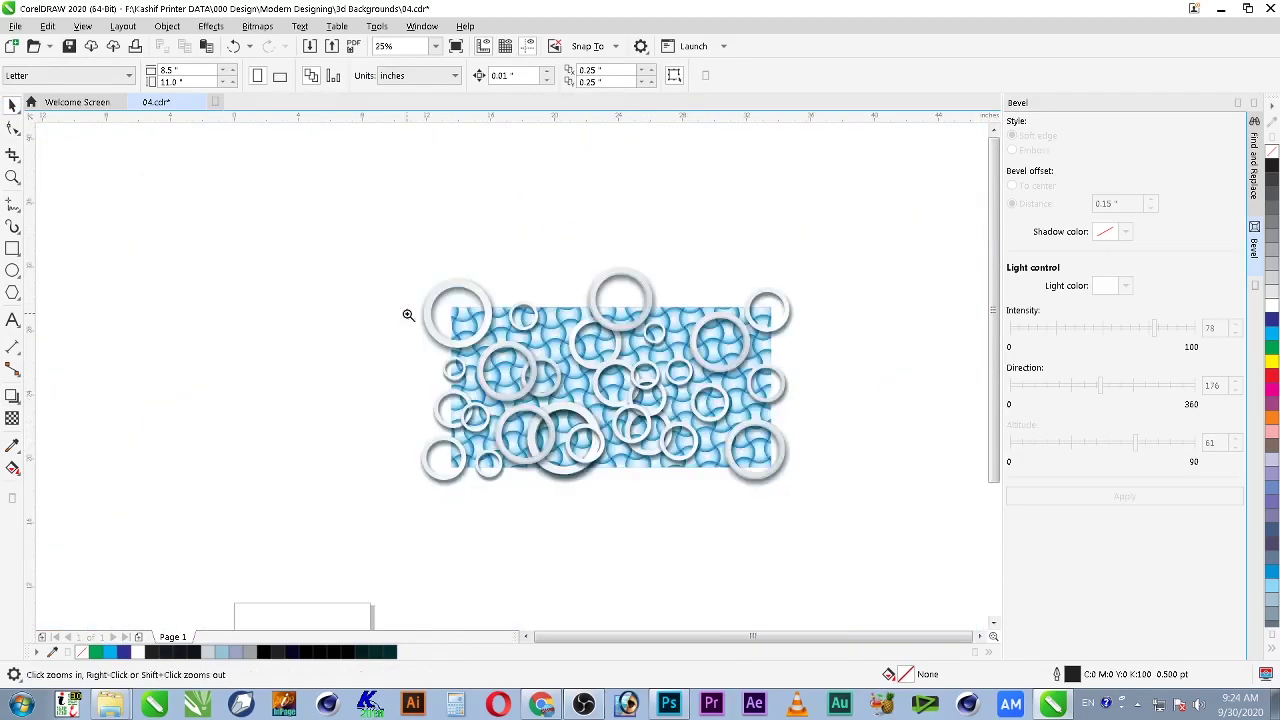
scroll(820, 470, "up", 2)
key("space")
left_click(891, 292)
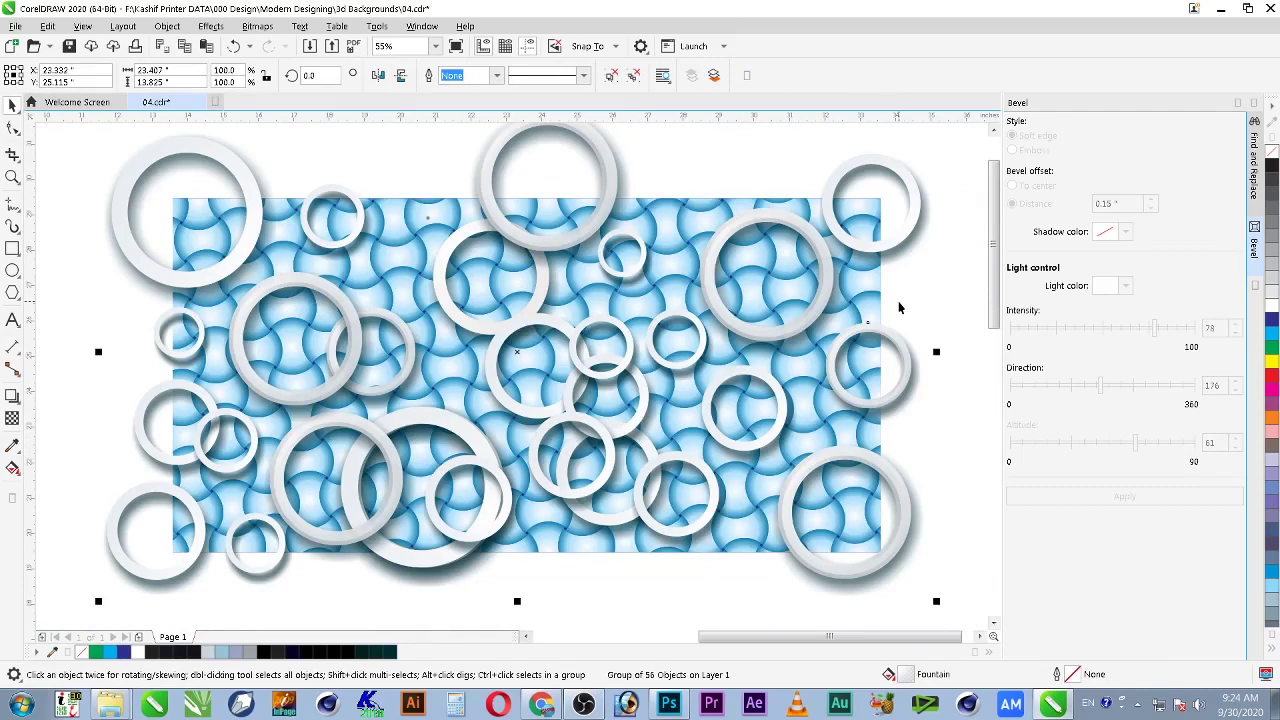
left_click(513, 508, "ctrl")
left_click_drag(525, 517, 558, 507)
left_click(607, 597)
left_click(551, 495)
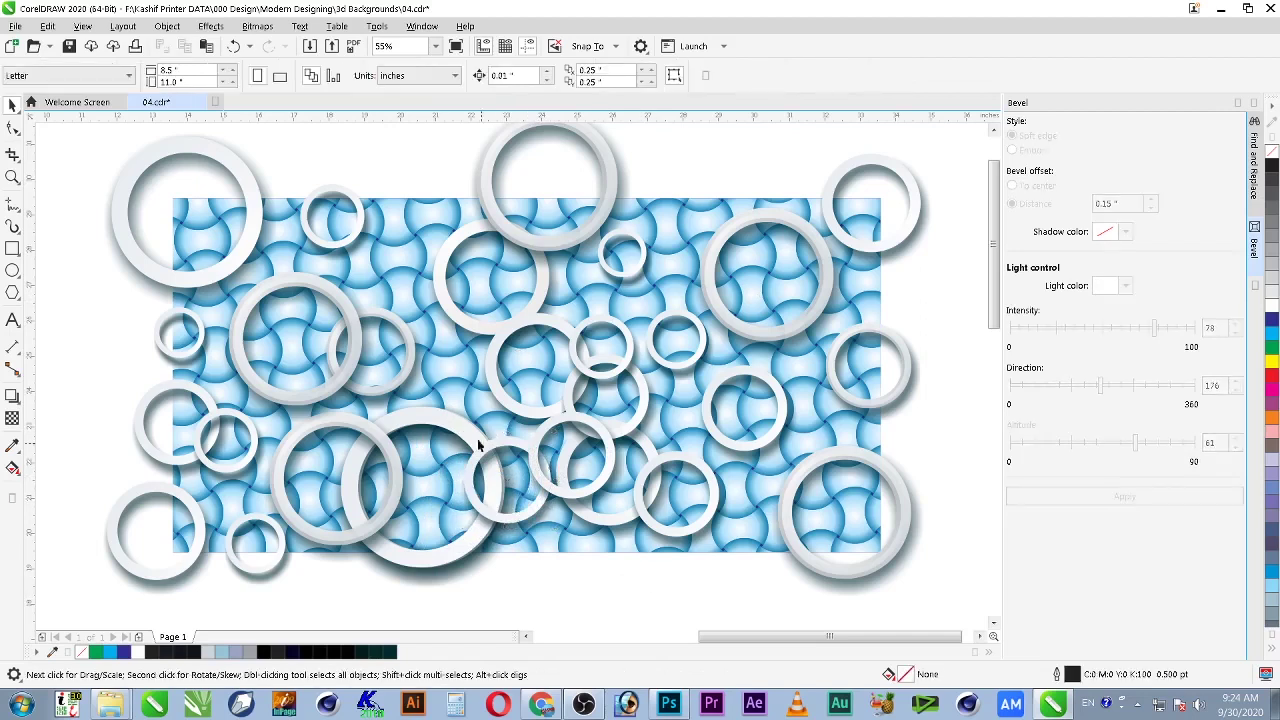
Step: Send the ring group behind the blue pattern rectangle
left_click(354, 237)
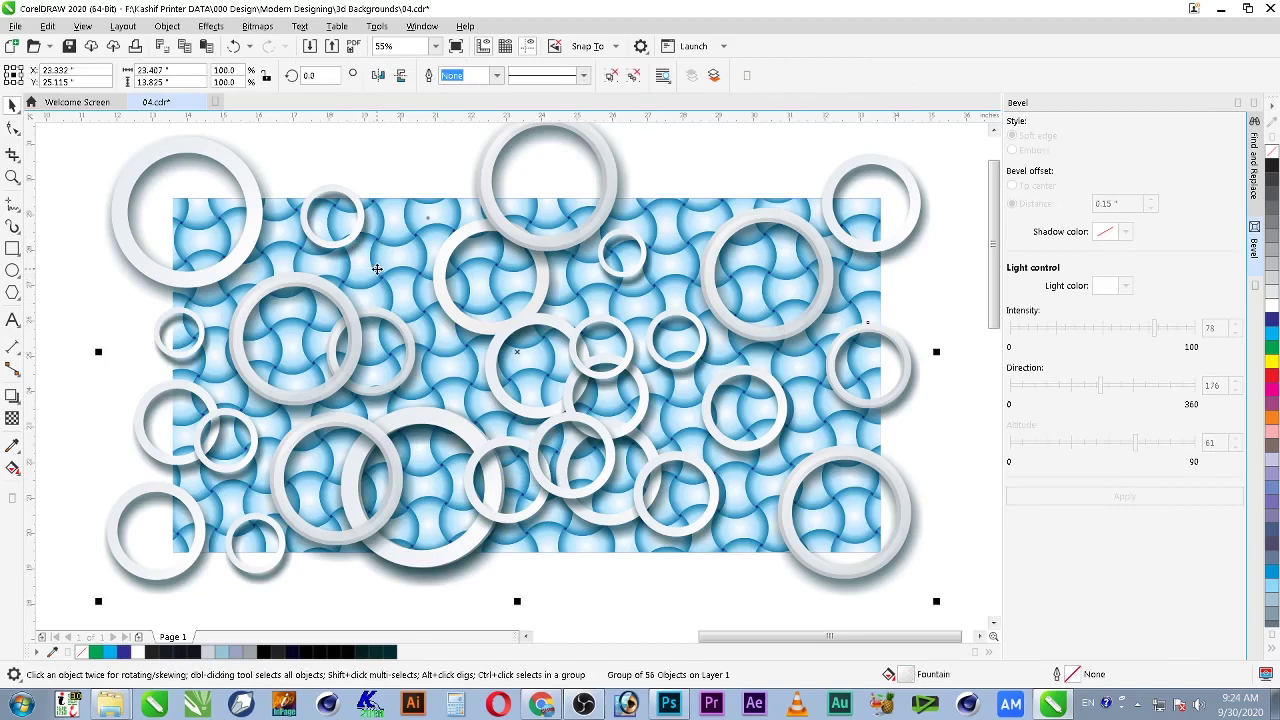
key("shift+Page_Down")
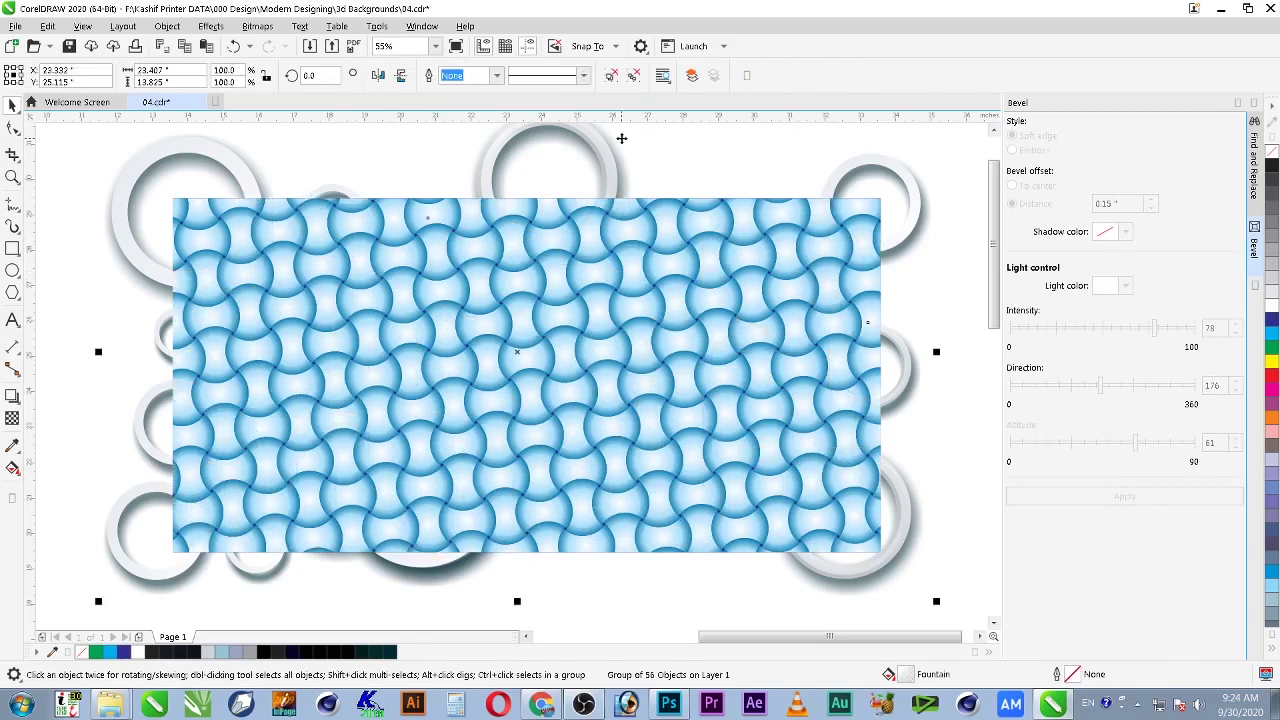
right_click(610, 147)
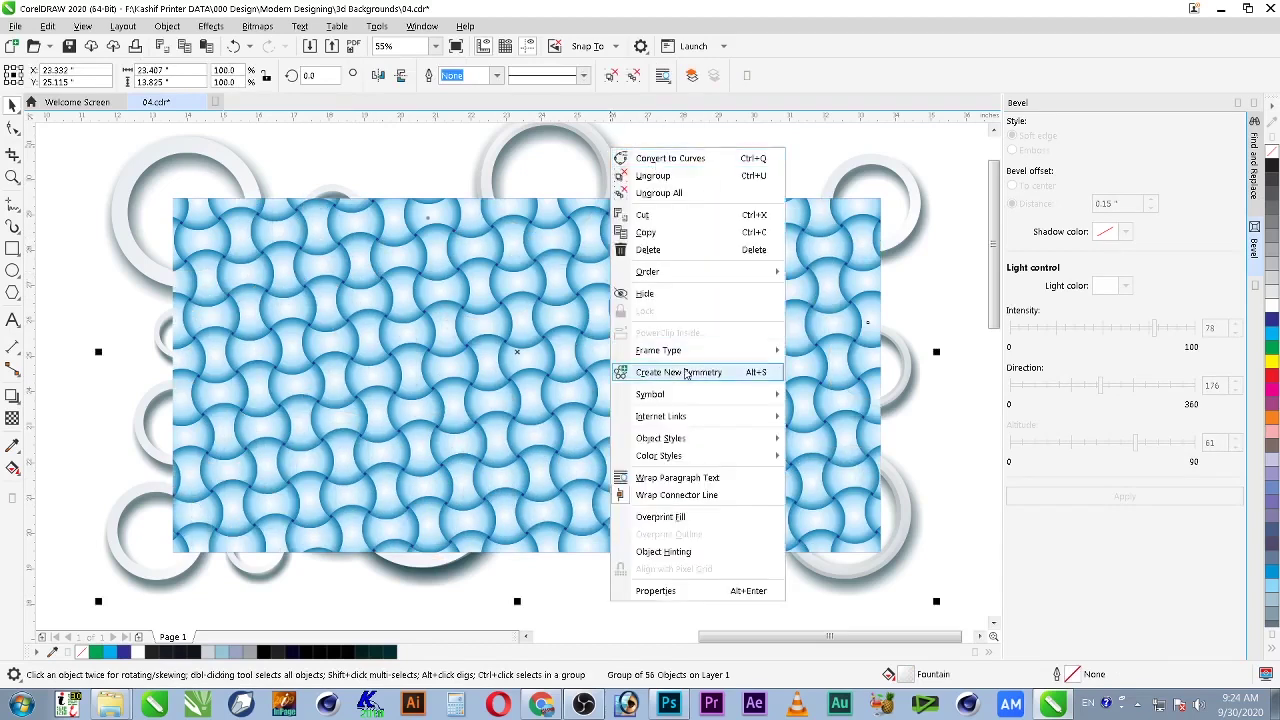
mouse_move(699, 348)
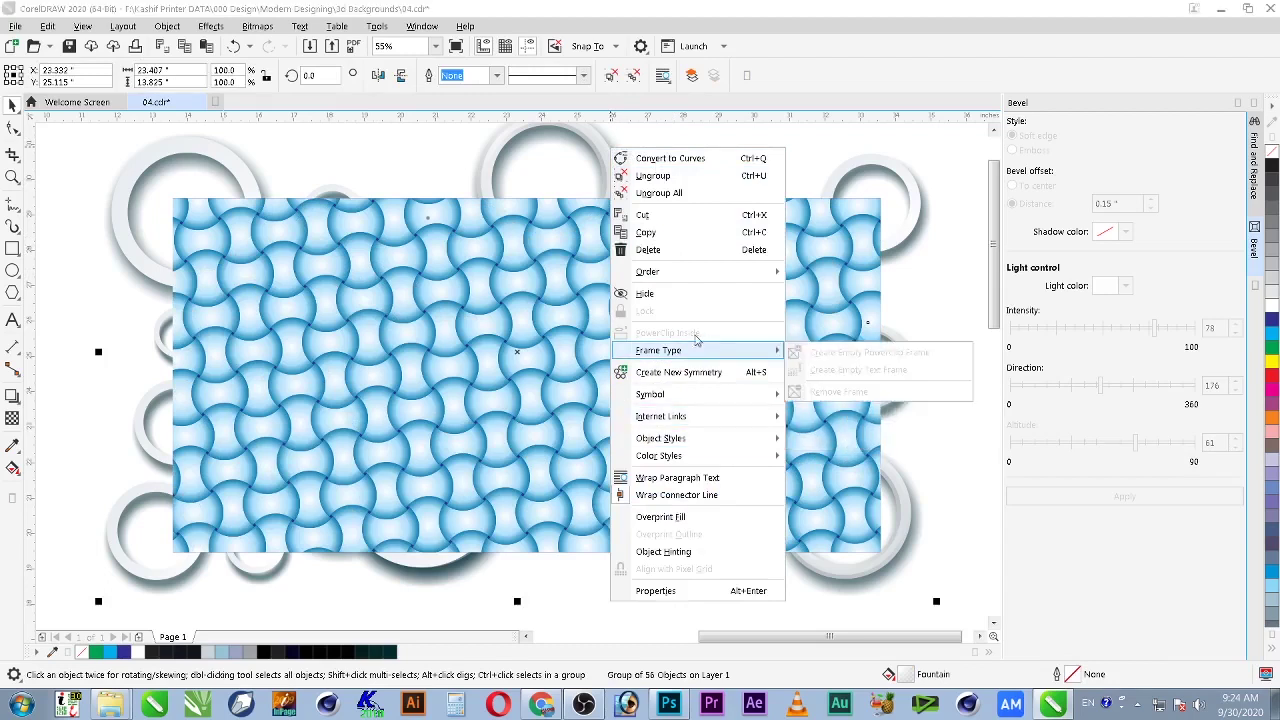
left_click(482, 156)
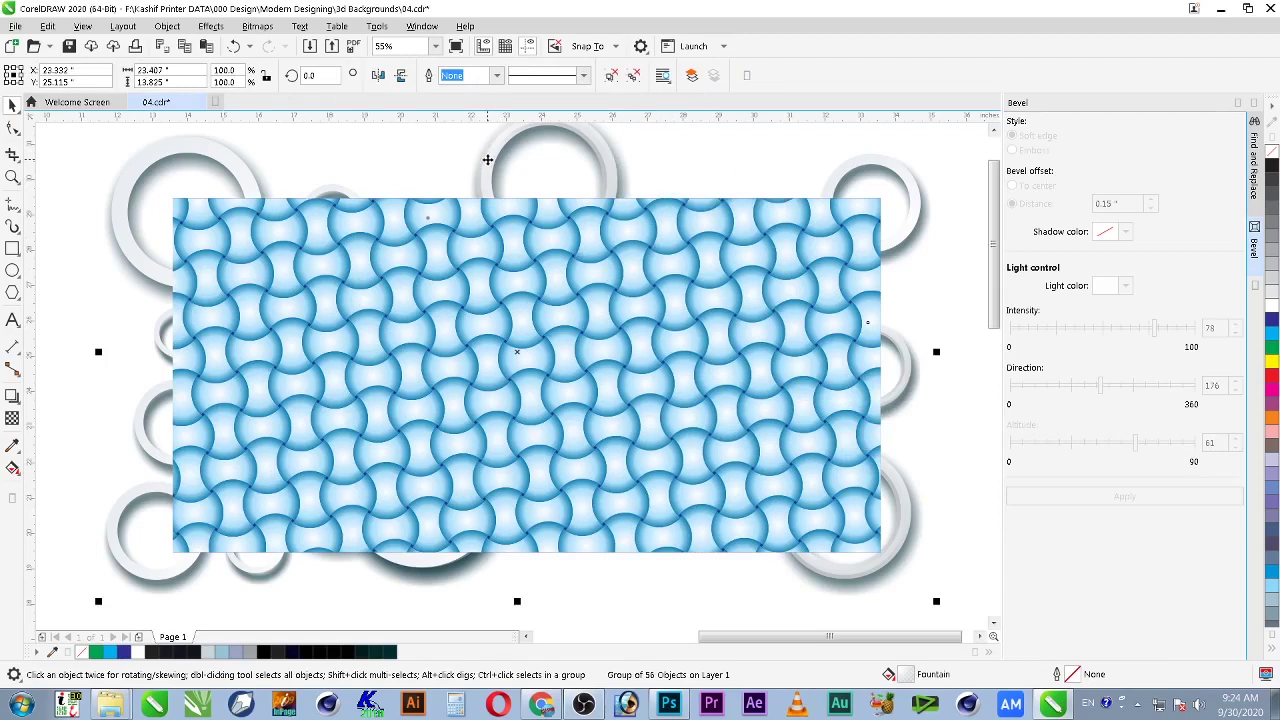
Step: Ungroup the rings and PowerClip them inside the blue pattern rectangle
right_click(511, 141)
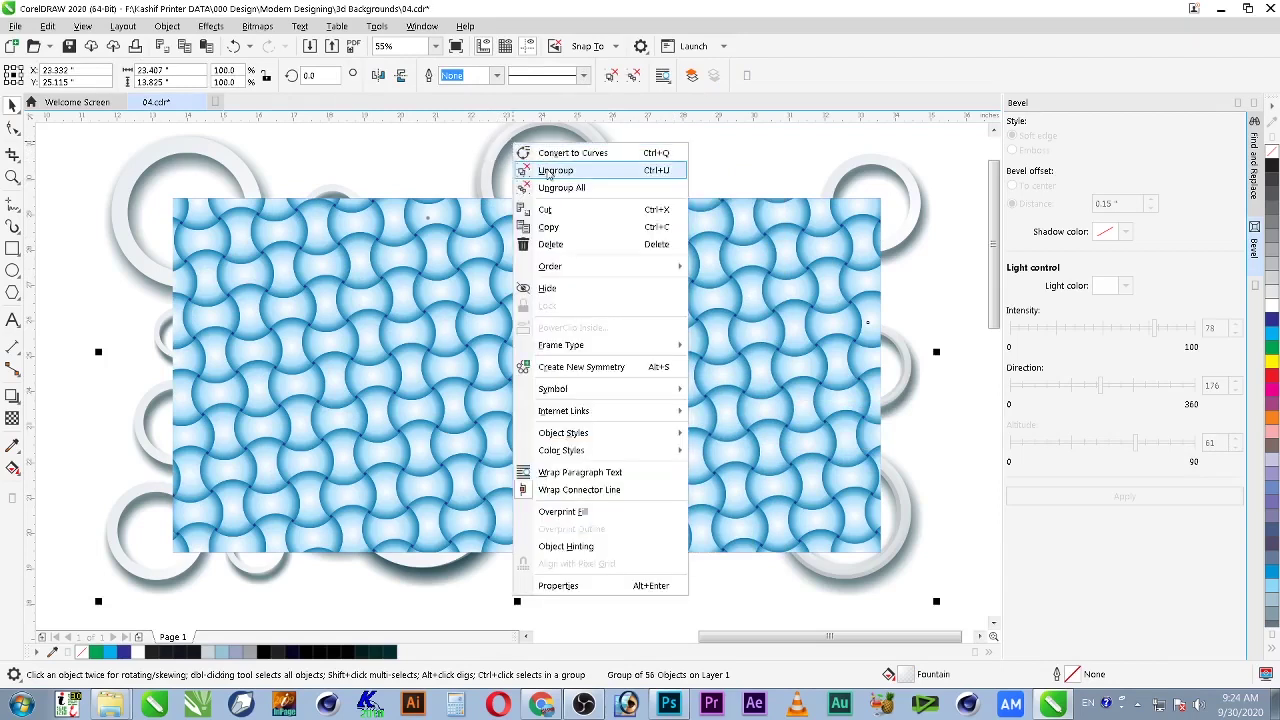
key("Escape")
key("ctrl+u")
right_click(490, 168)
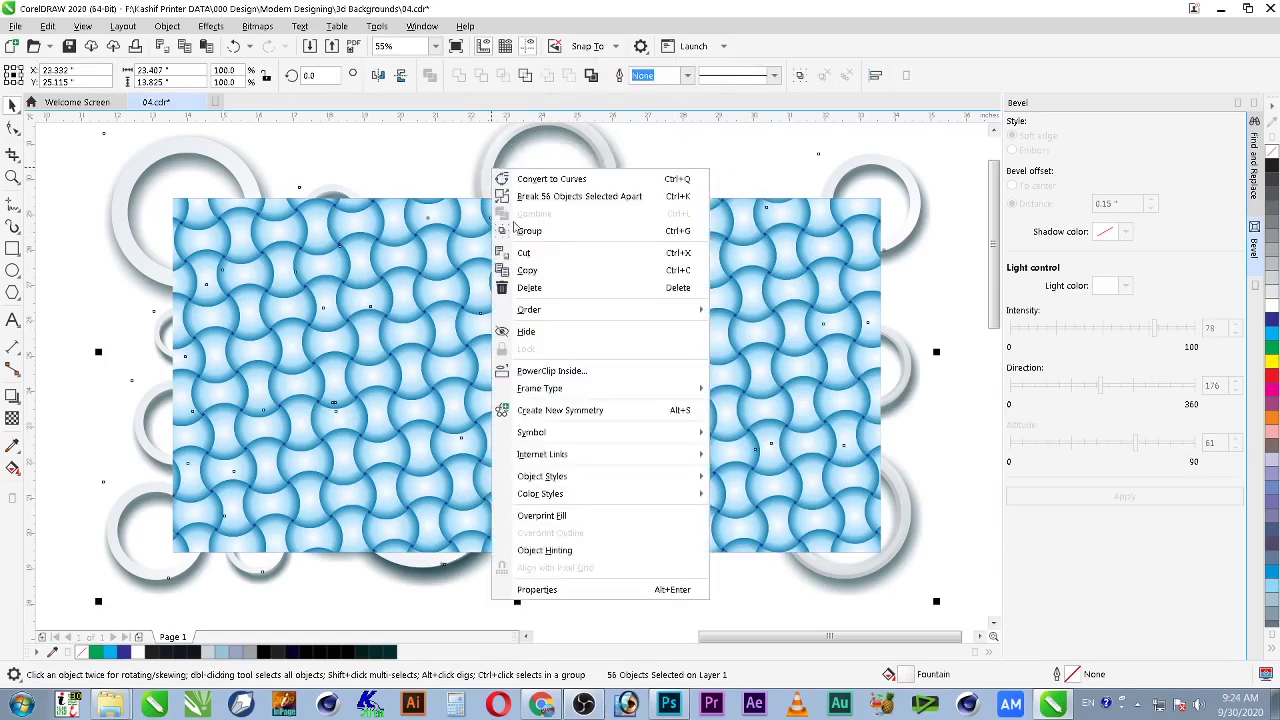
left_click(552, 371)
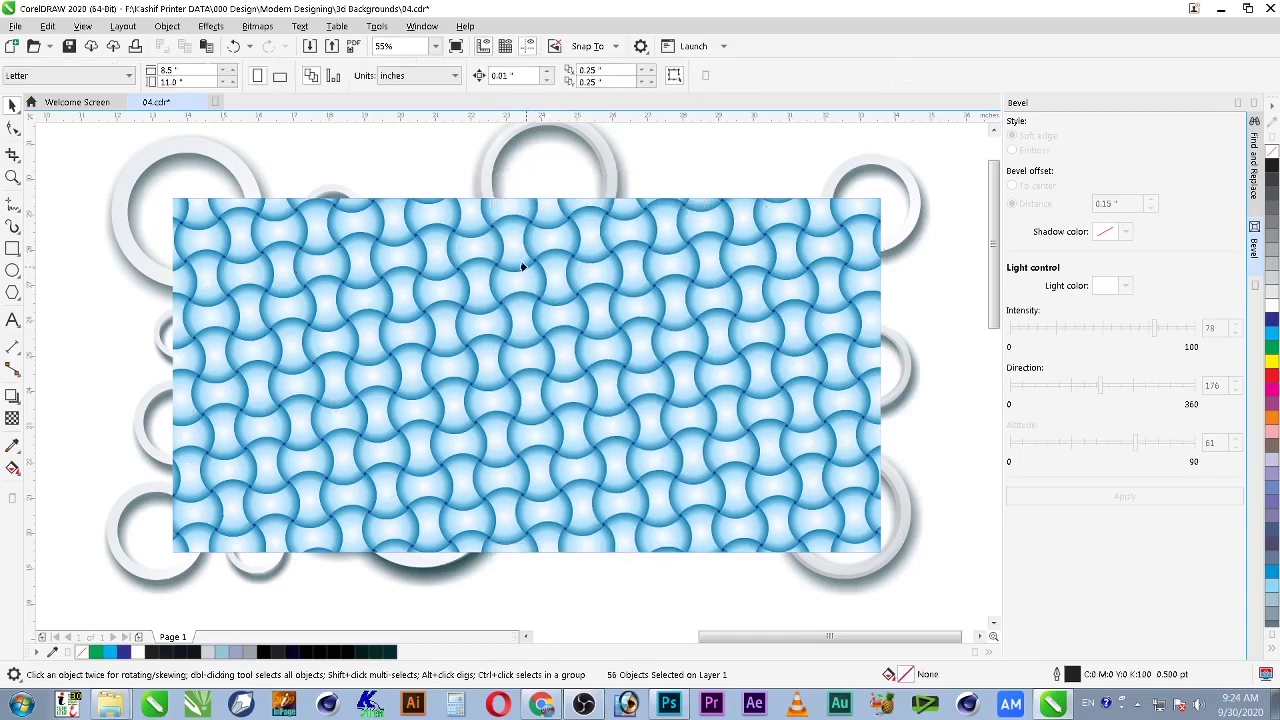
left_click(524, 266)
Step: Open the rectangle's PowerClip contents for editing and group all the rings inside it
left_click(73, 143)
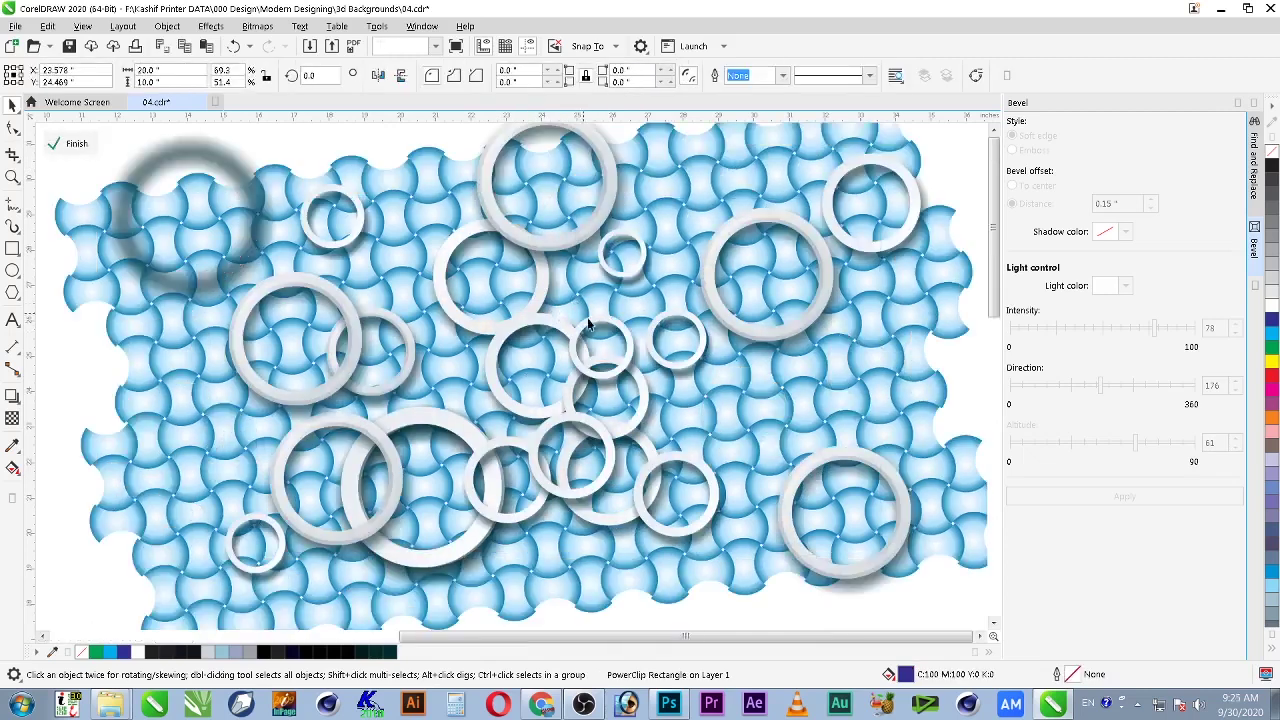
scroll(843, 270, "down", 3)
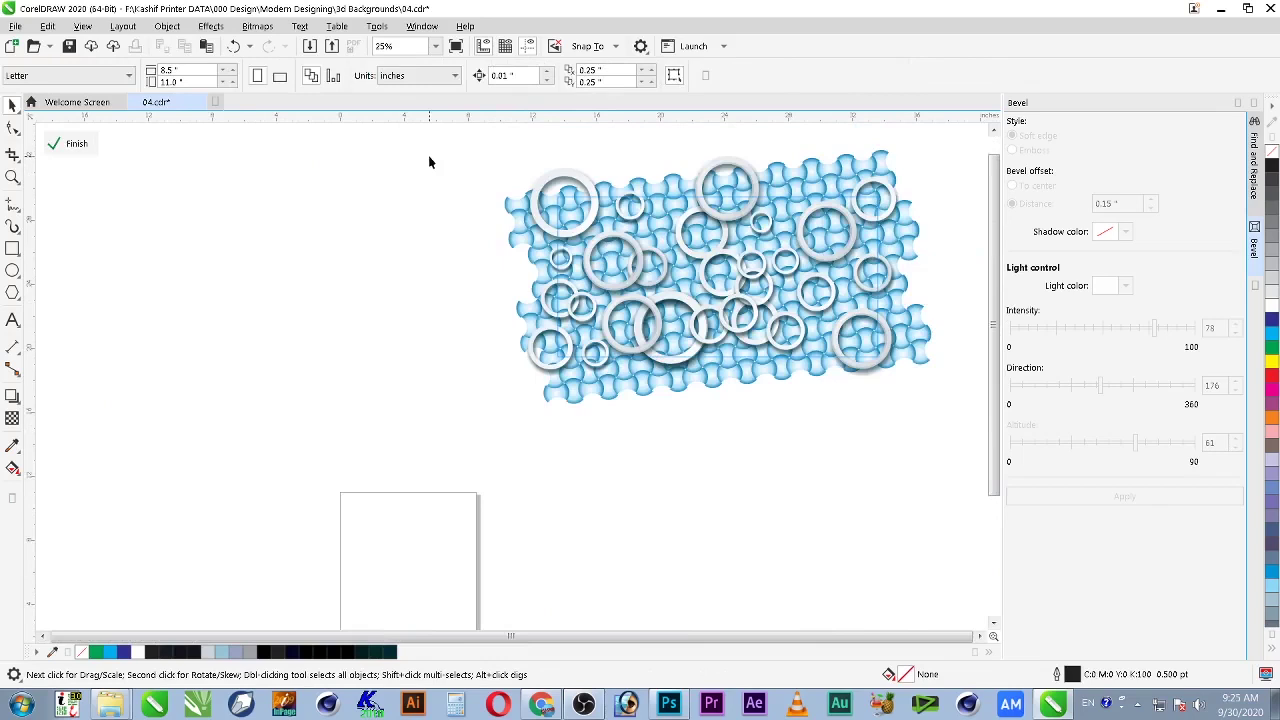
left_click_drag(395, 141, 923, 445)
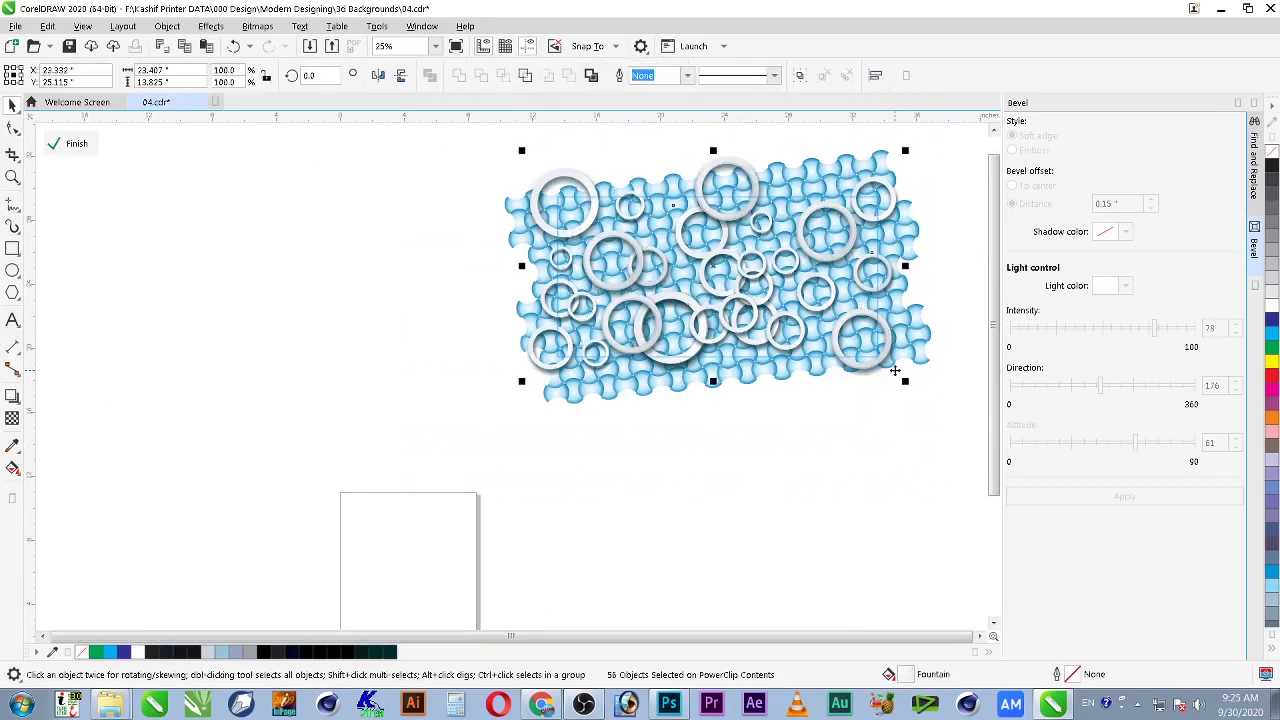
key("ctrl+g")
left_click_drag(833, 294, 693, 326)
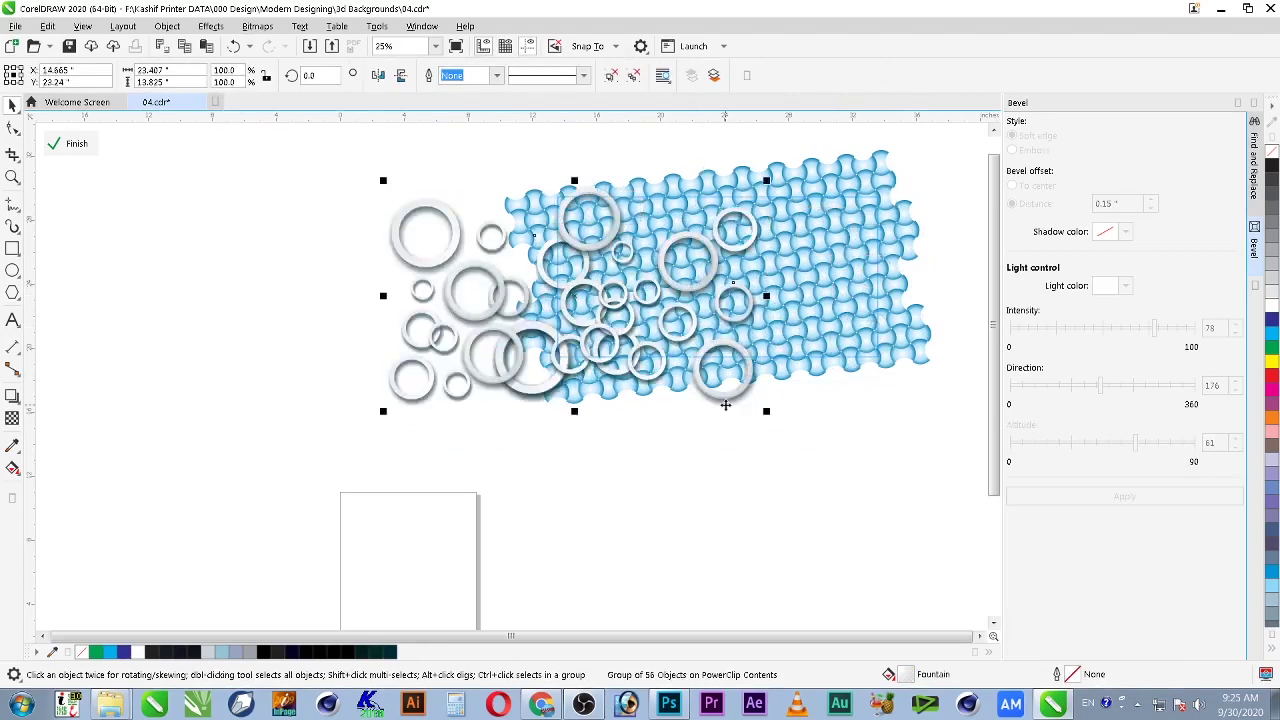
key("ctrl+z")
Step: Set the first colour node of the blue pattern group's fountain fill to C50 M0 Y0 K10
key("z")
left_click_drag(480, 144, 935, 430)
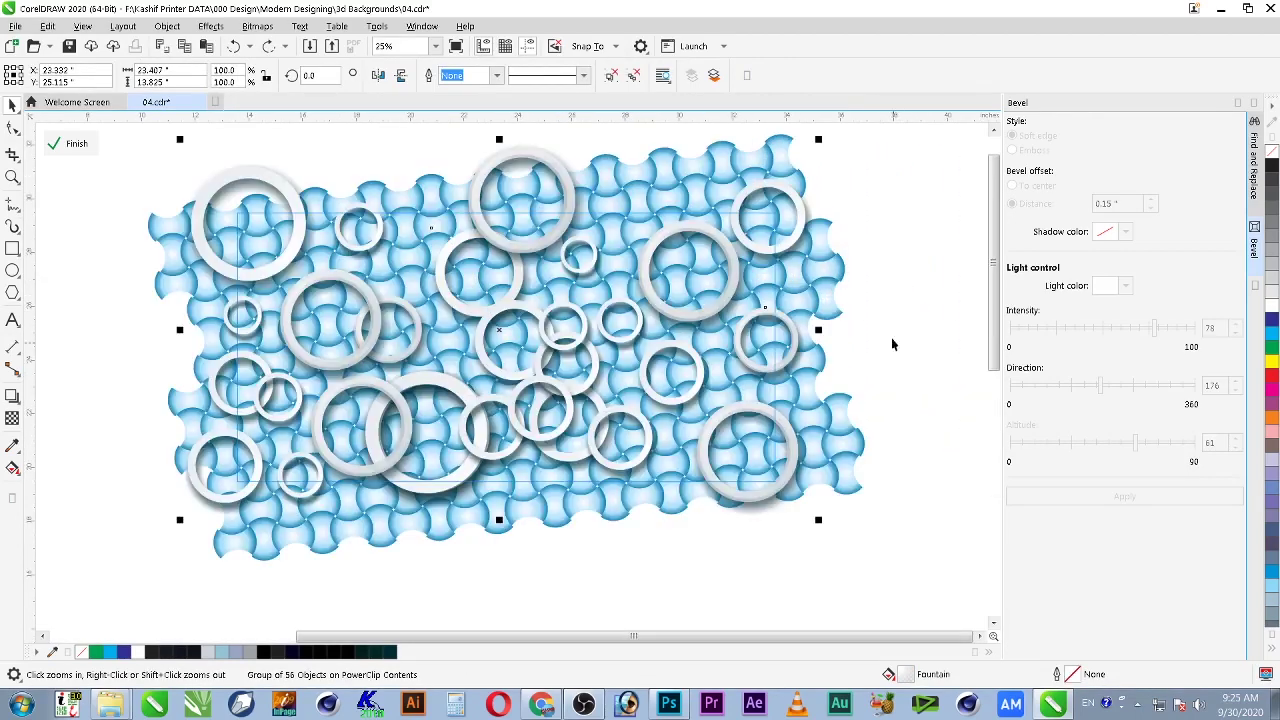
key("space")
left_click(858, 452)
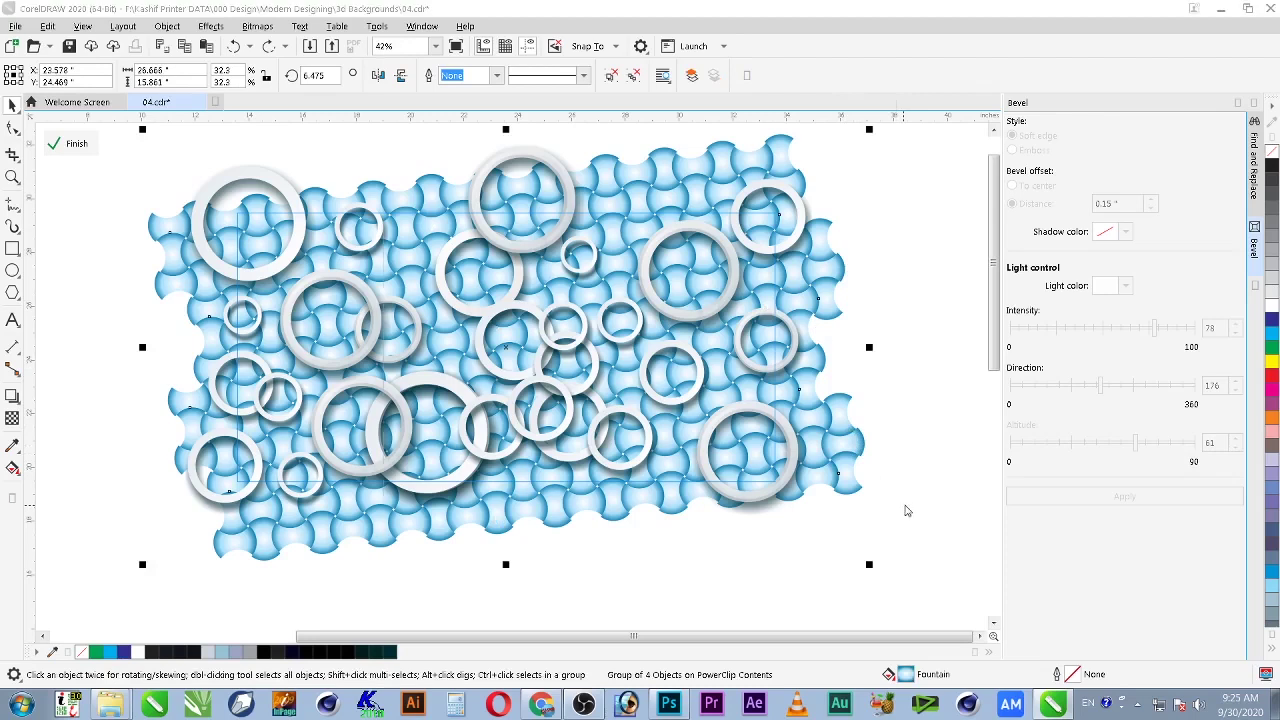
key("F11")
left_click(411, 403)
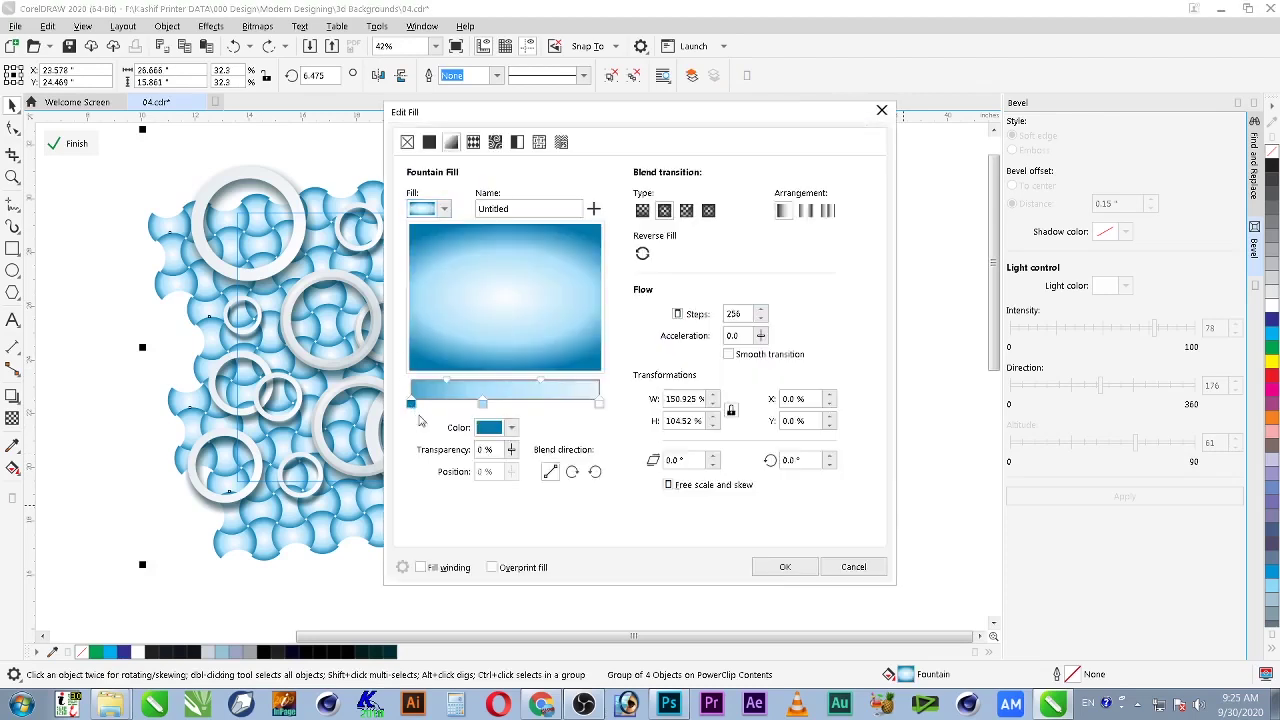
left_click(510, 427)
double_click(651, 504)
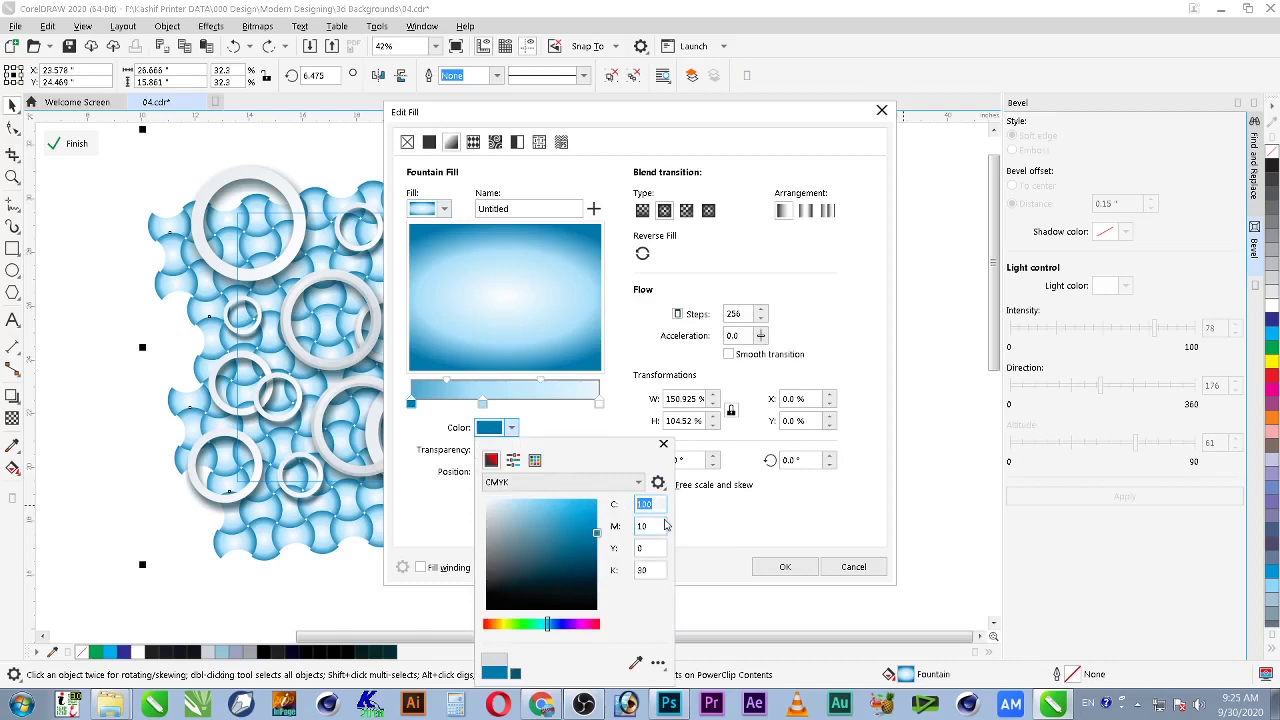
type("50")
key("Tab")
type("0")
key("Tab")
key("Tab")
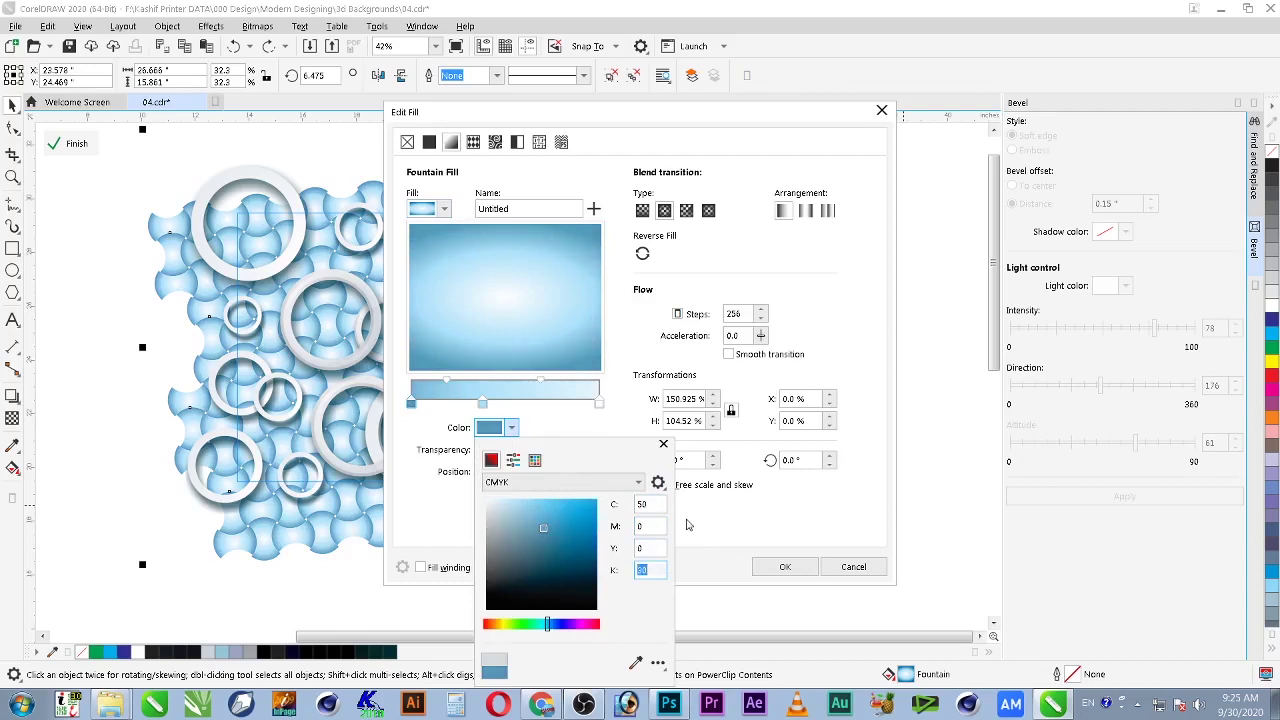
type("10")
key("shift+Tab")
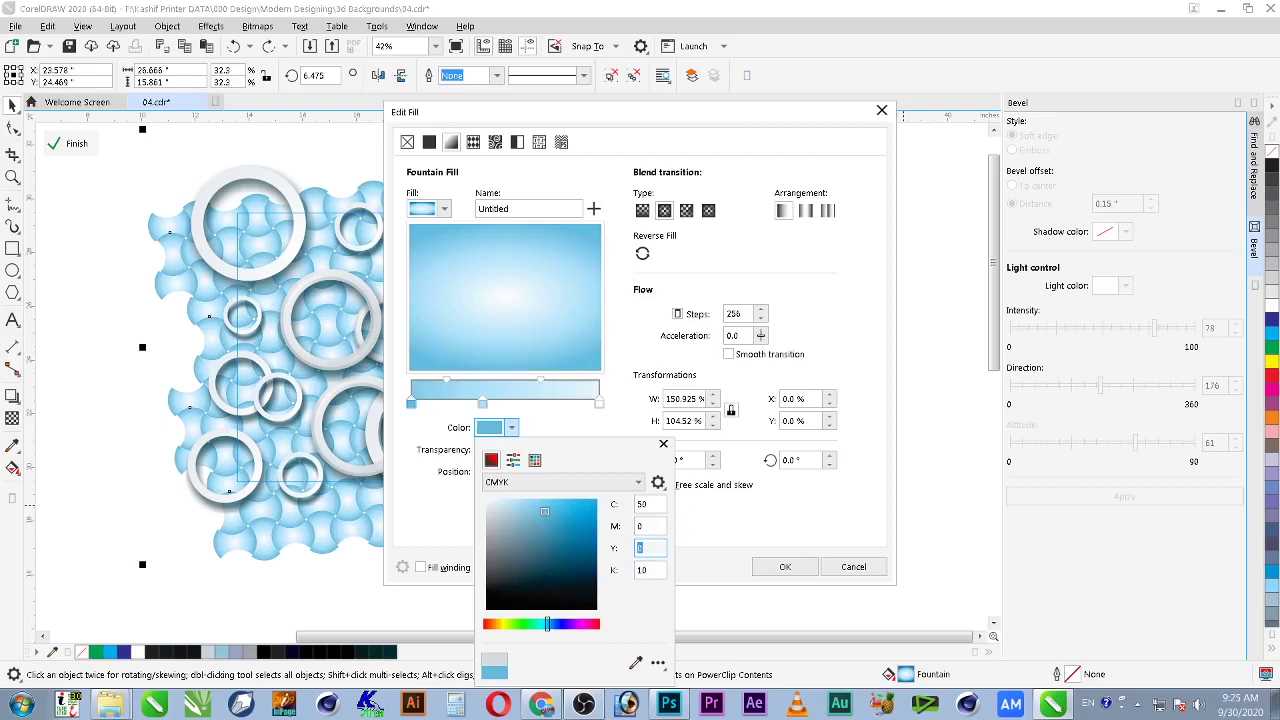
key("Tab")
key("Return")
Step: Delete the fountain fill's middle colour node and add a replacement node at the 29% position
double_click(482, 406)
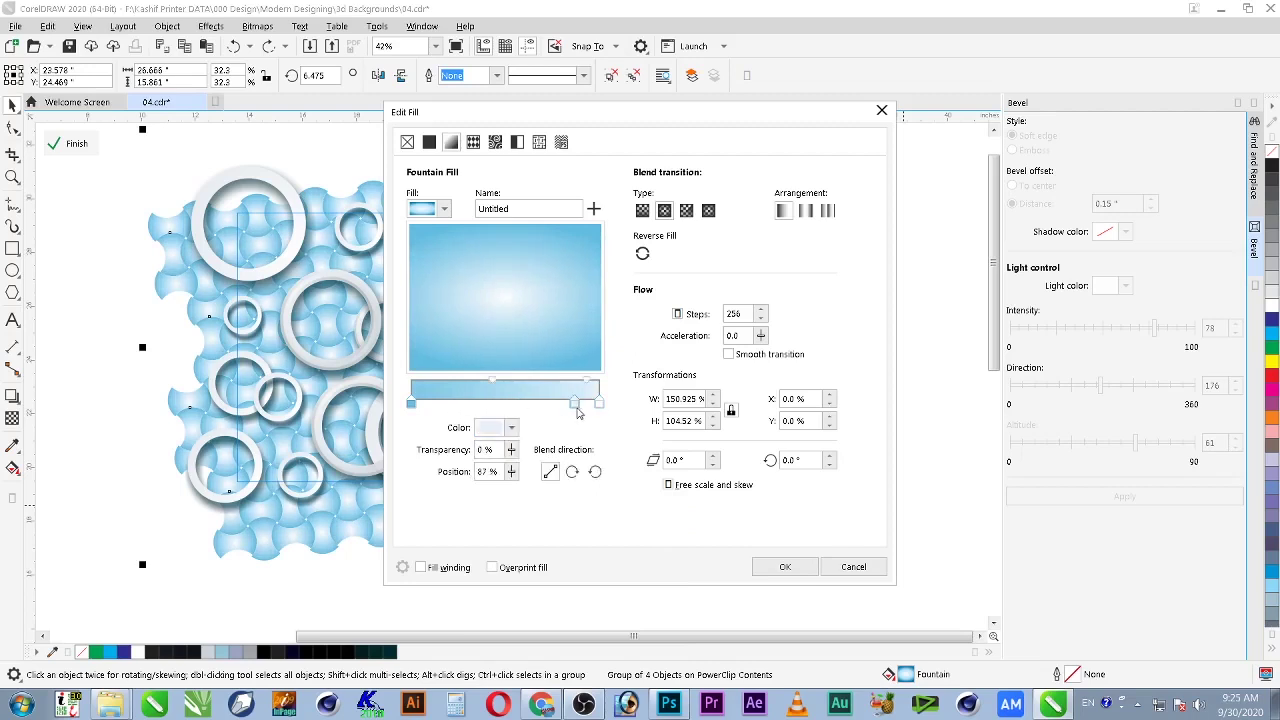
double_click(575, 400)
left_click_drag(575, 400, 463, 409)
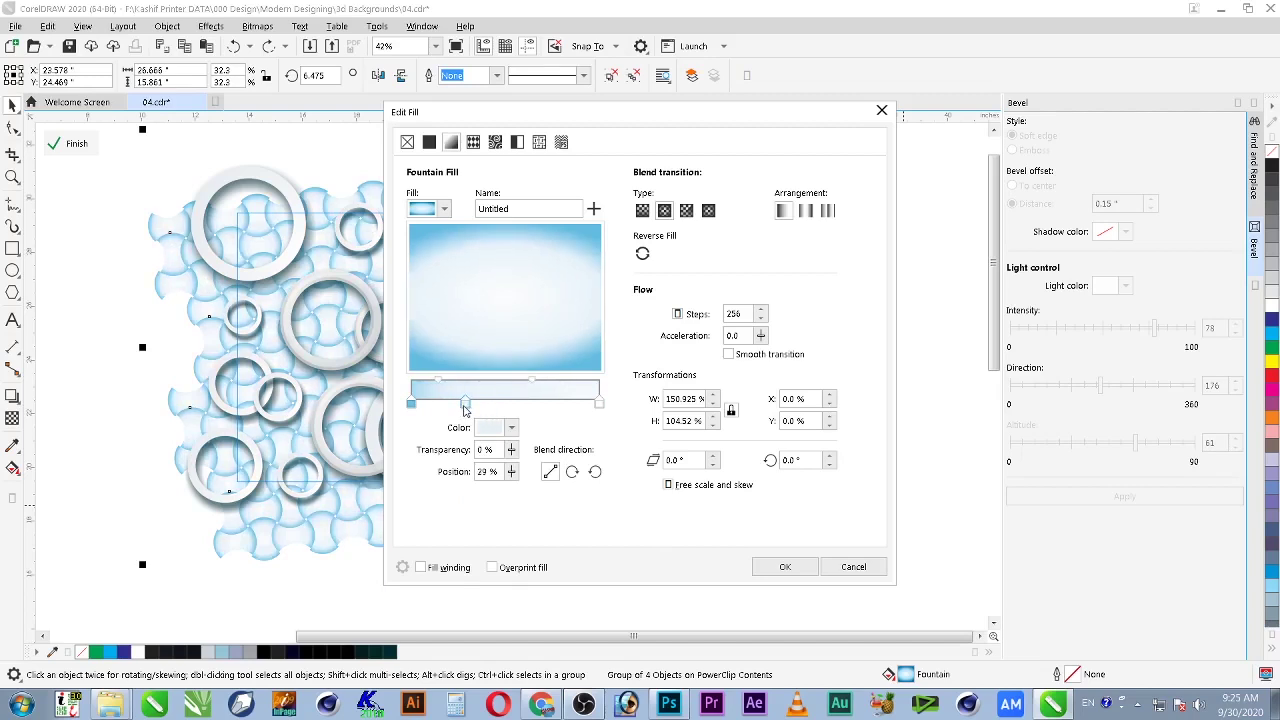
Step: Set the 29% node's colour to C30 M0 Y0 K1 and apply the fountain fill to the pattern
left_click(490, 428)
key("Tab")
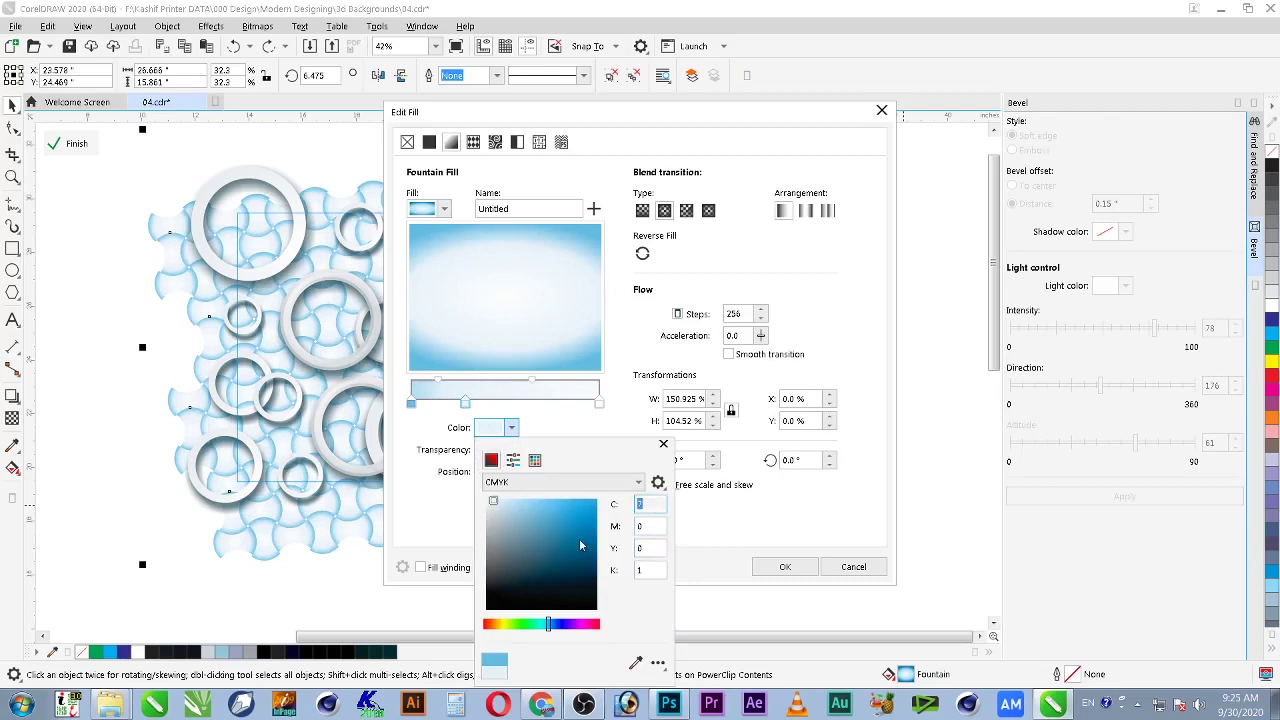
type("30")
key("Tab")
key("Tab")
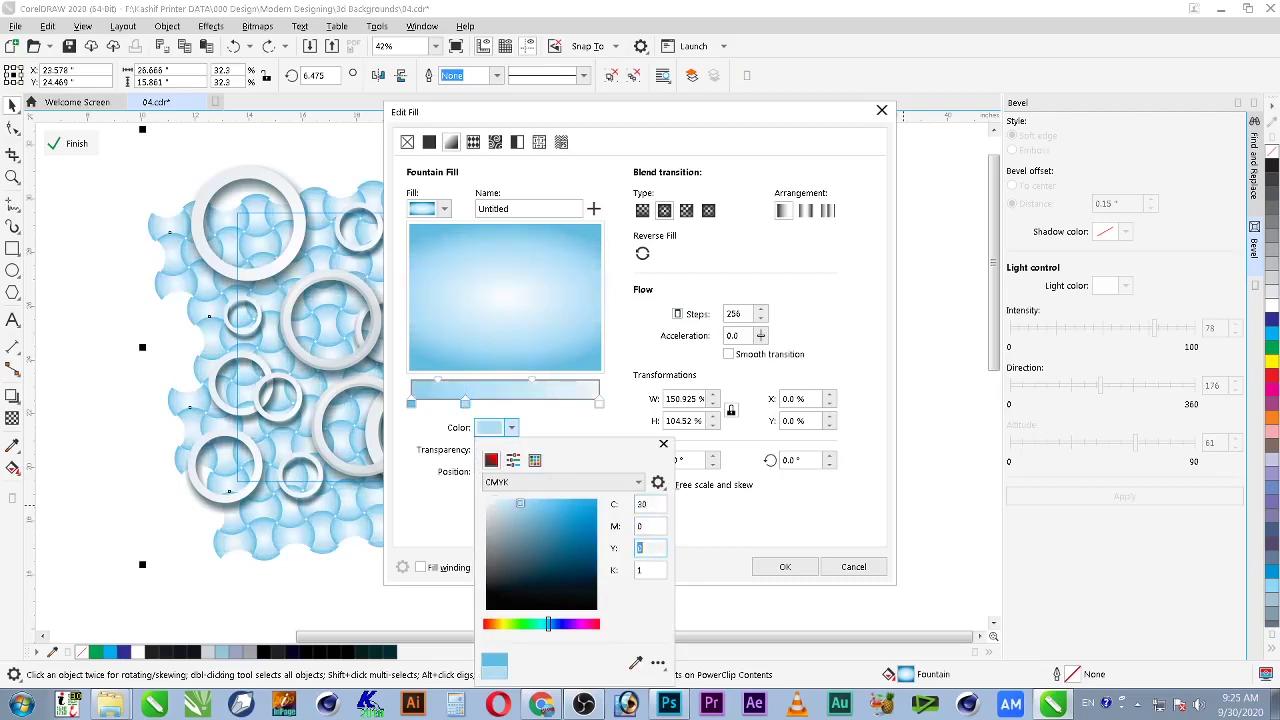
left_click(711, 545)
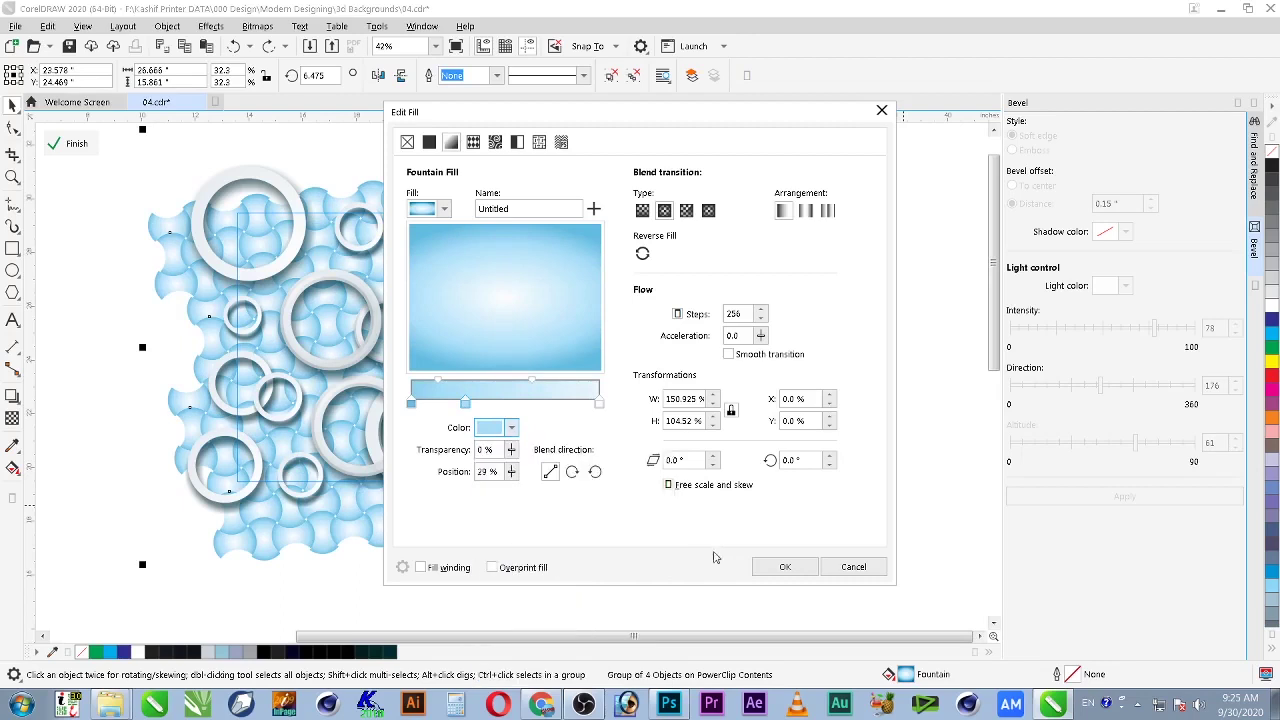
left_click(785, 567)
Step: Finish editing the PowerClip contents, collapse the Bevel docker and deselect the artwork
key("F2")
left_click_drag(401, 223, 665, 378)
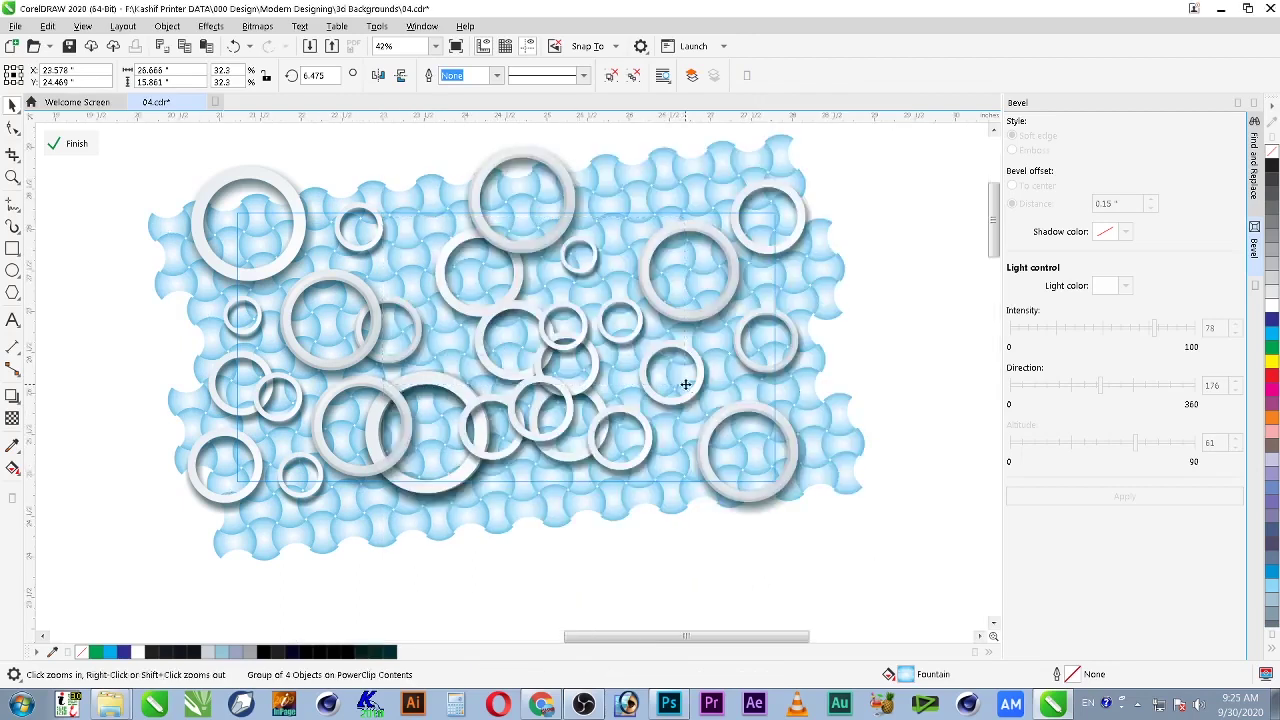
right_click(456, 402)
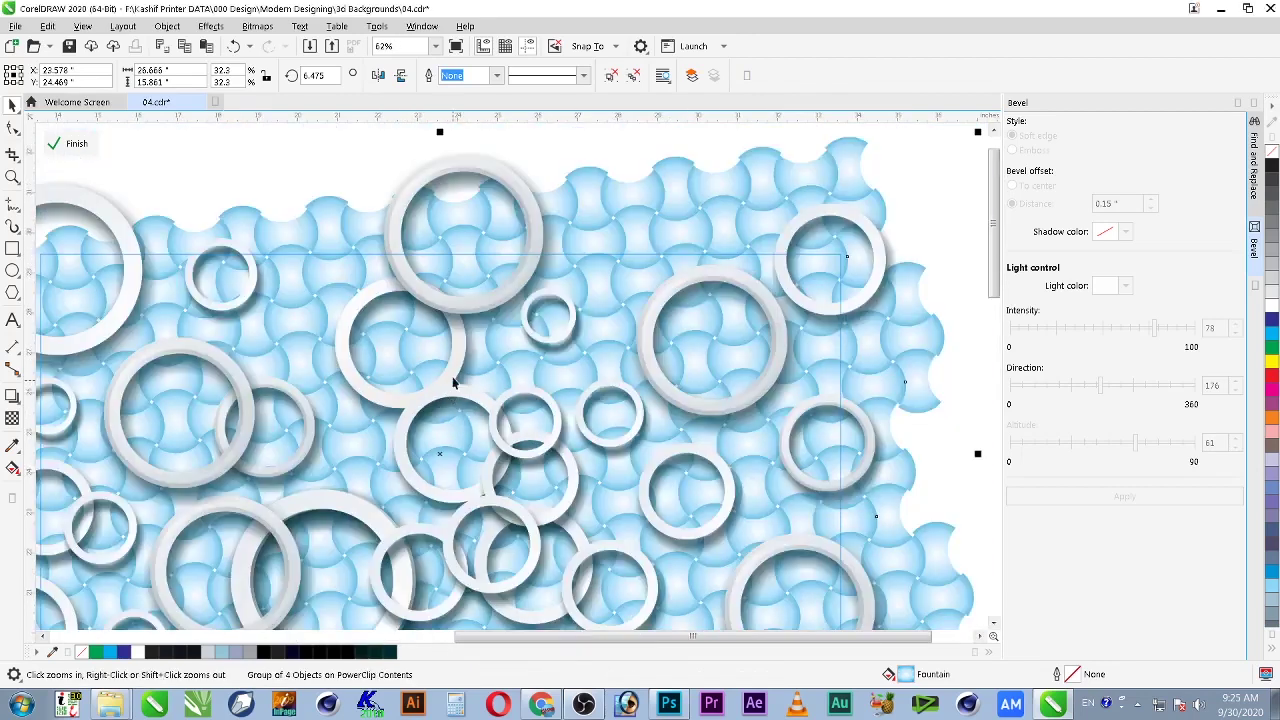
left_click(590, 450)
key("F4")
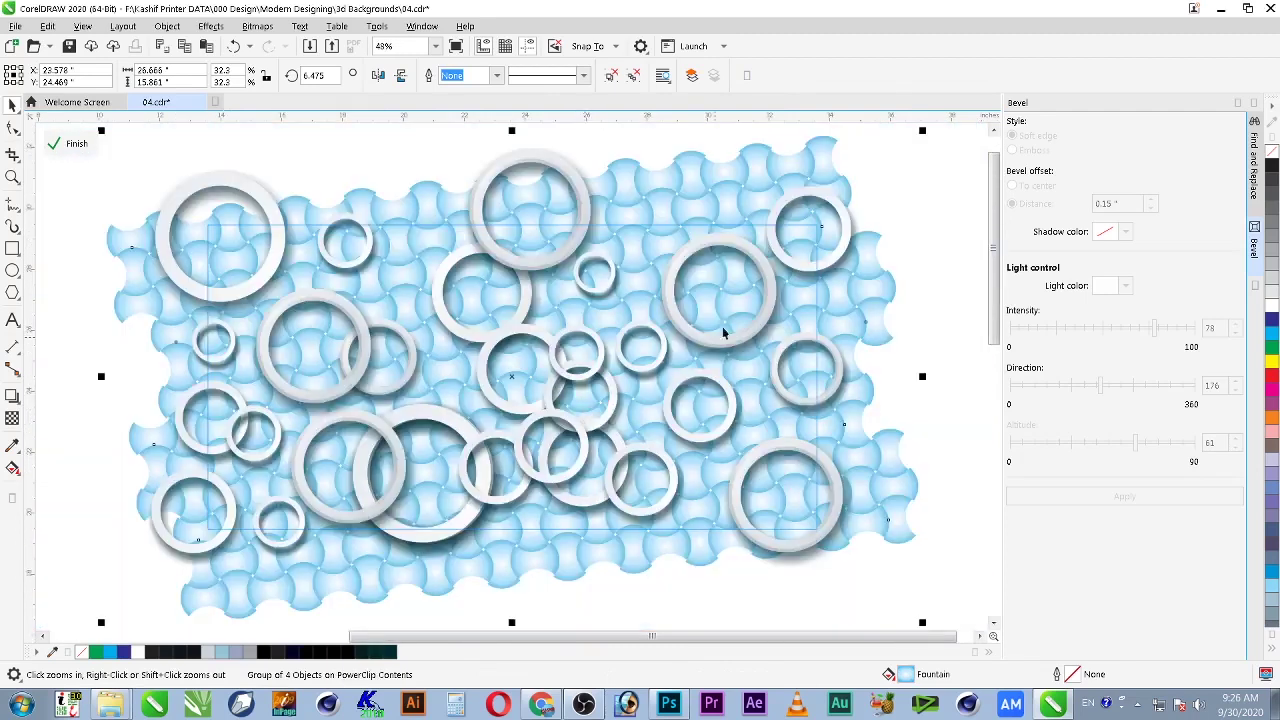
left_click(960, 233, "ctrl")
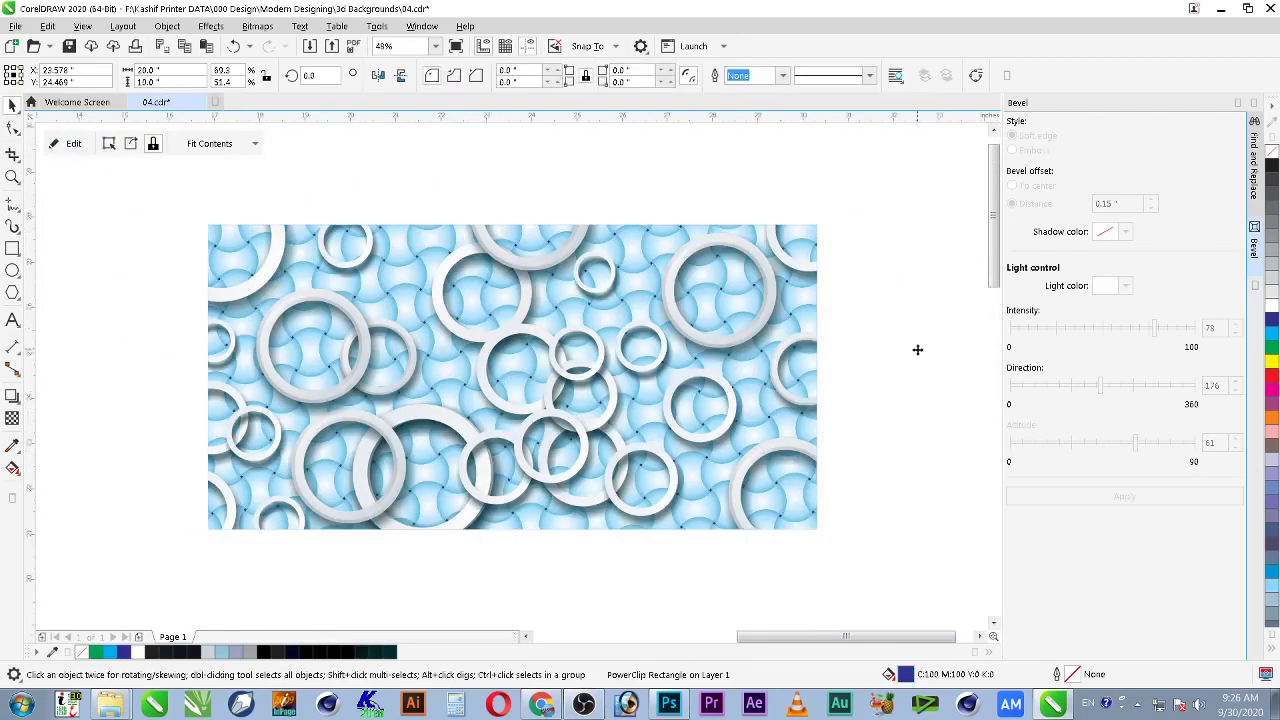
key("shift+F2")
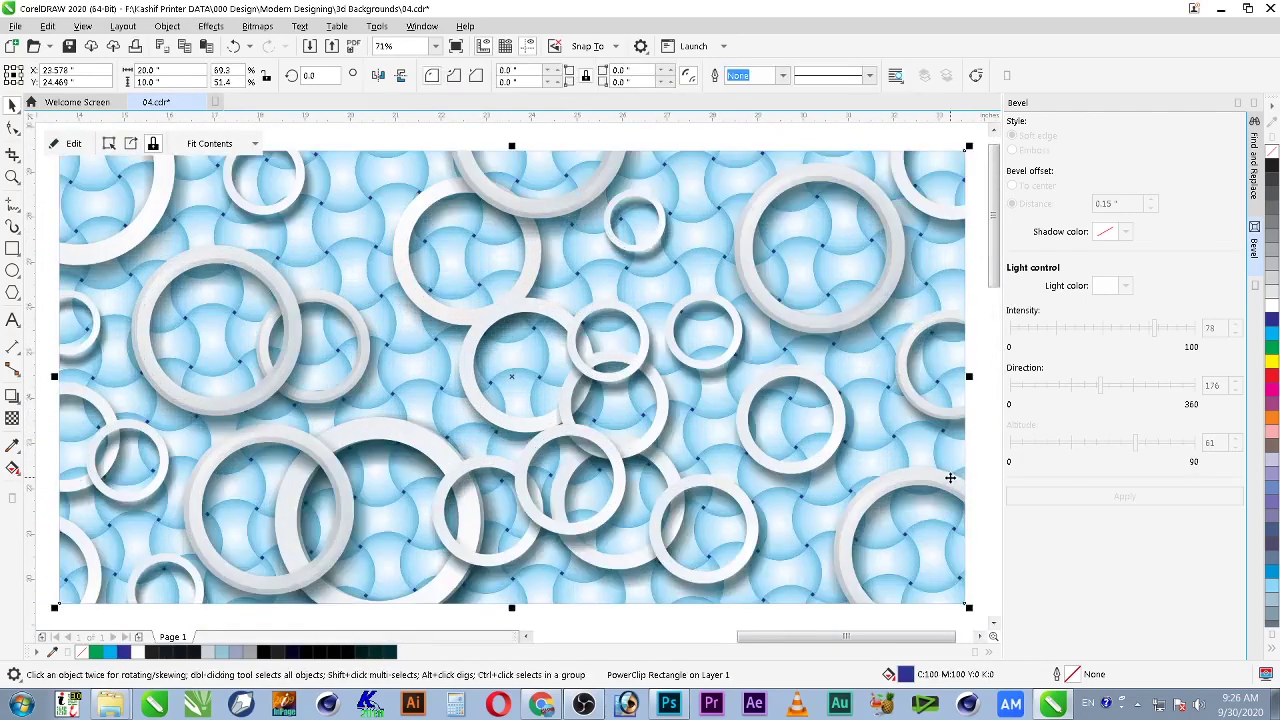
left_click(1239, 104)
left_click(1124, 236)
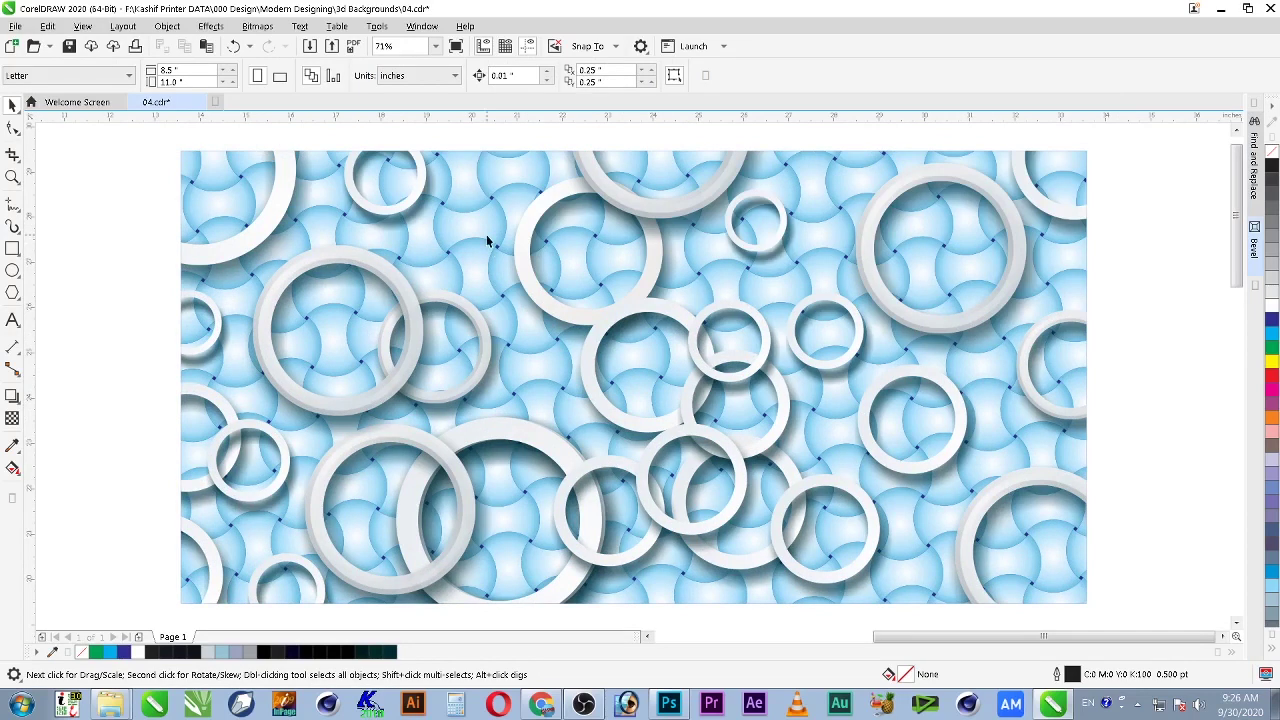
Step: Draw a circle about 2.43 in across over the artwork's left edge and fill it white
left_click(12, 270)
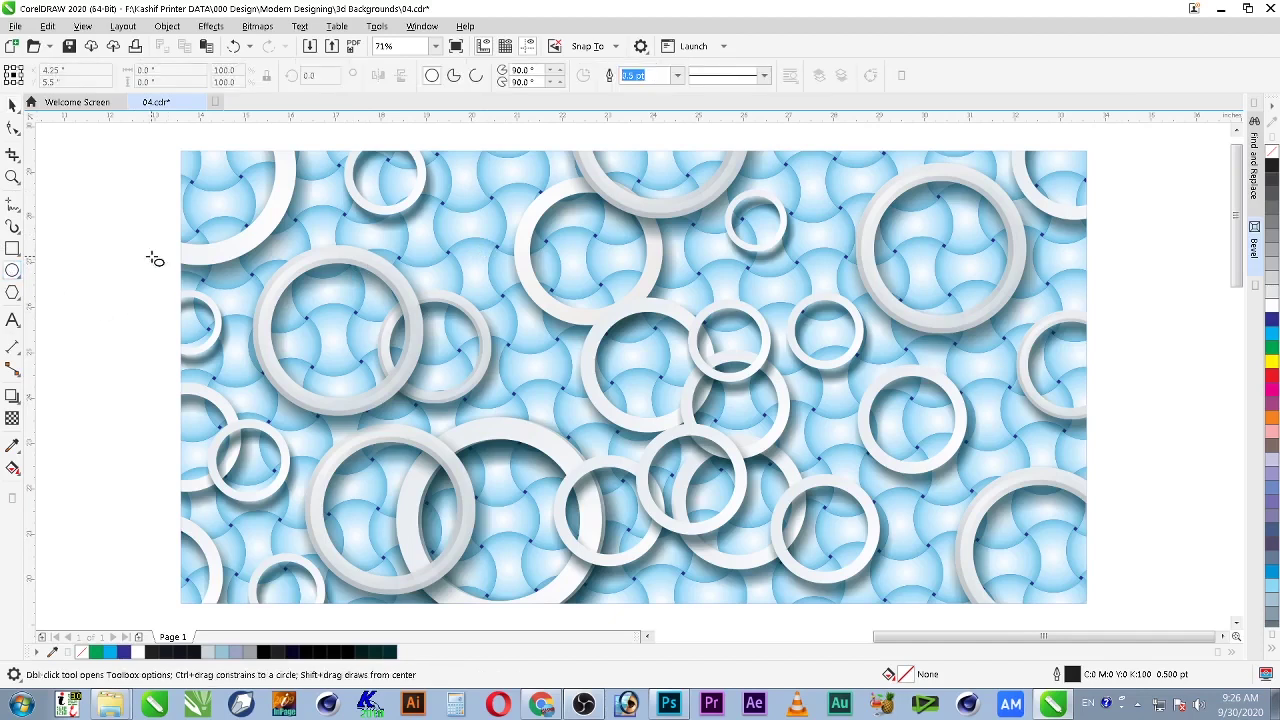
left_click_drag(77, 244, 194, 358)
left_click_drag(137, 305, 200, 331)
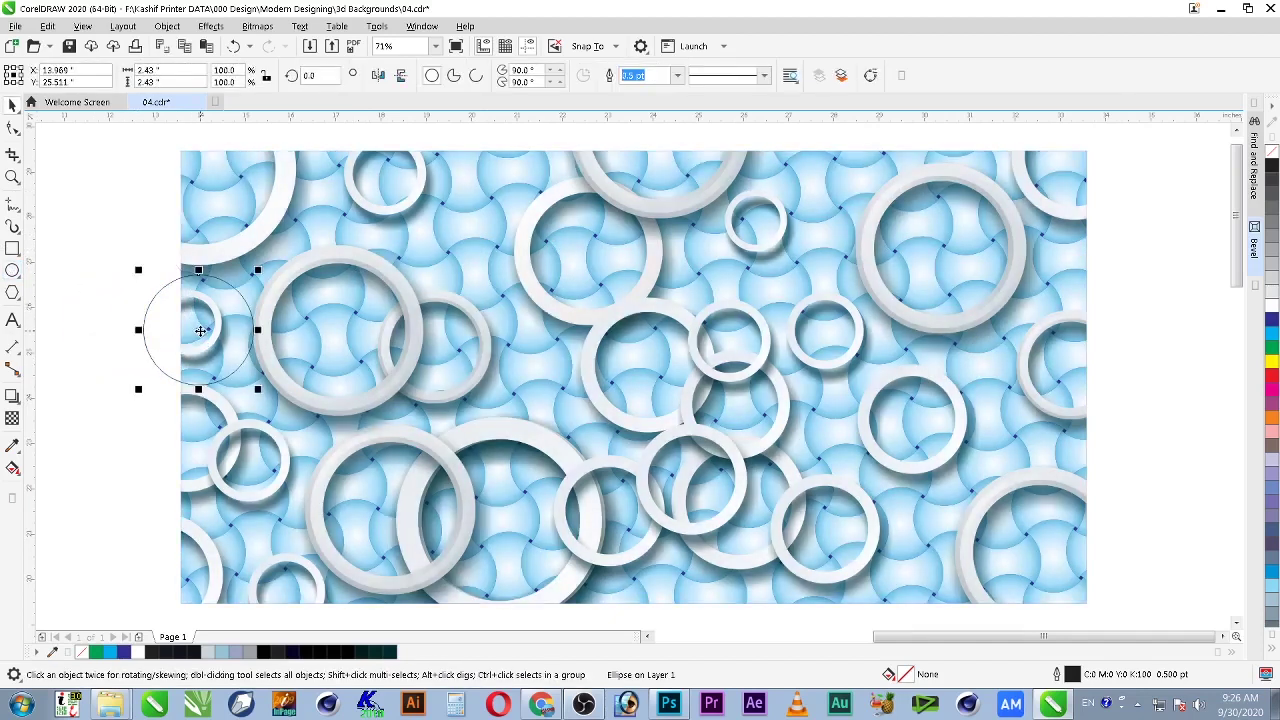
left_click(1272, 302)
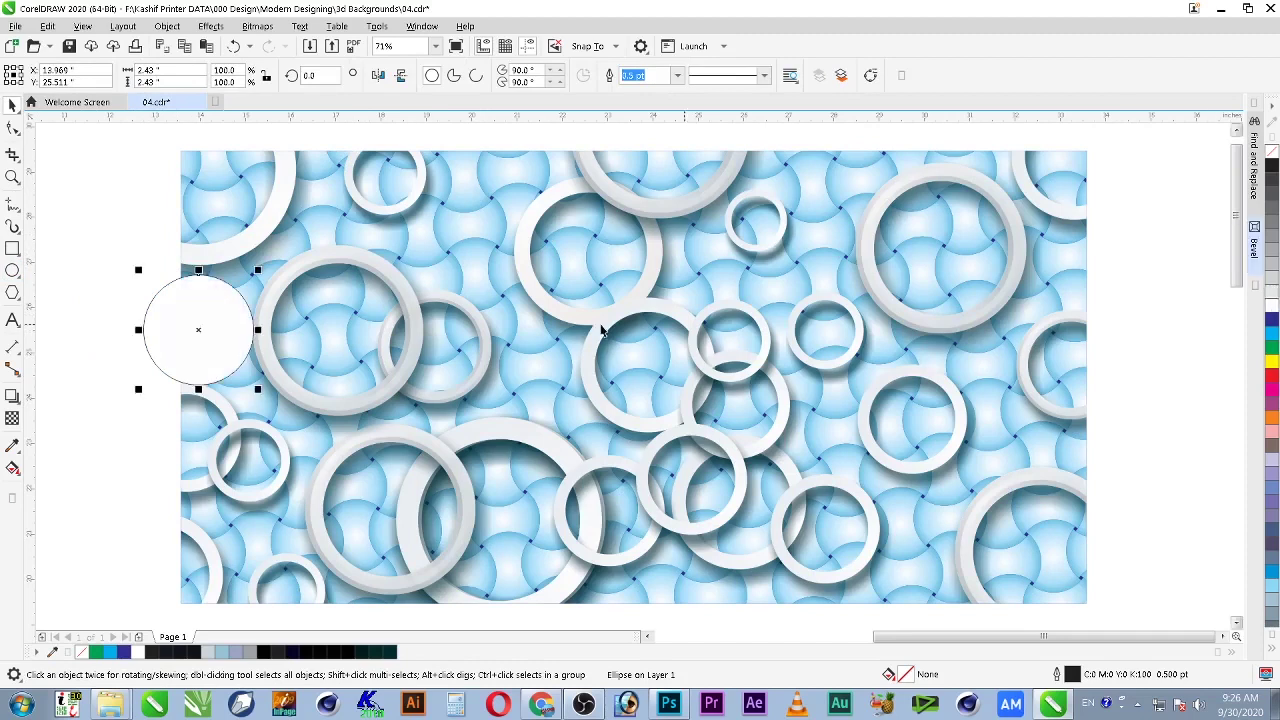
Step: PowerClip the white circle inside the patterned rectangle and open the rectangle's contents for editing
right_click(186, 302)
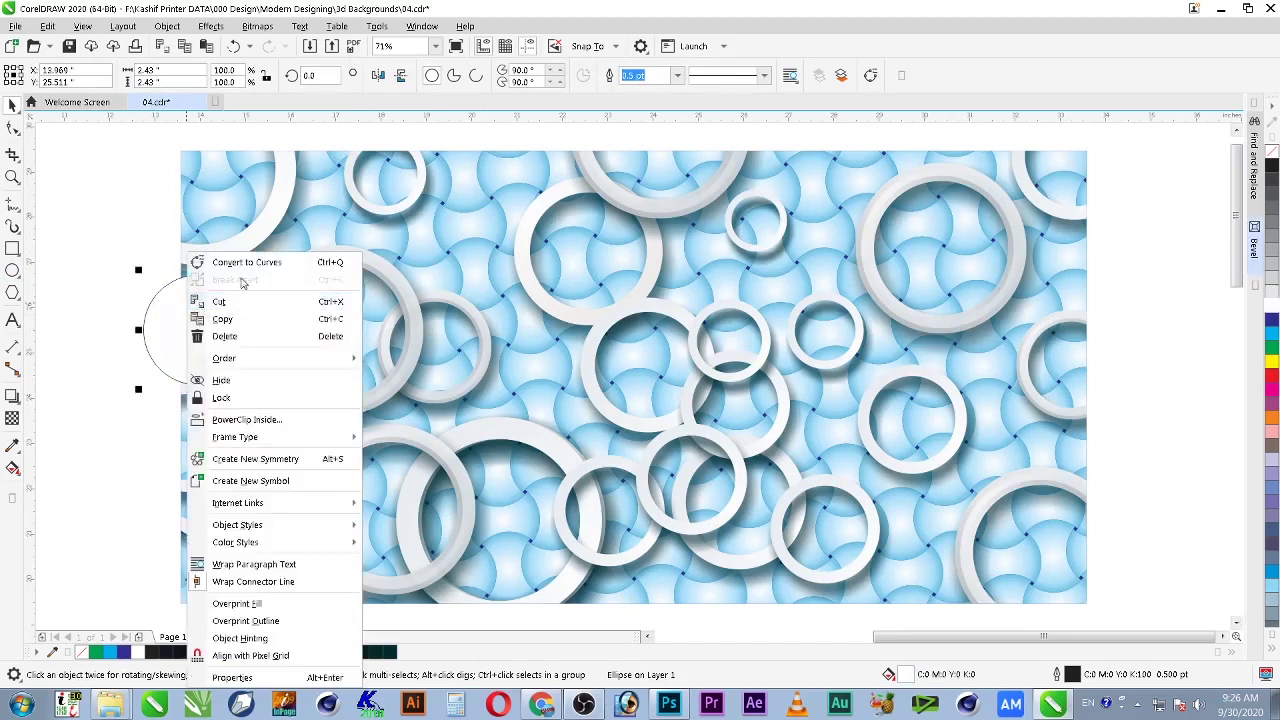
left_click(230, 420)
double_click(203, 335)
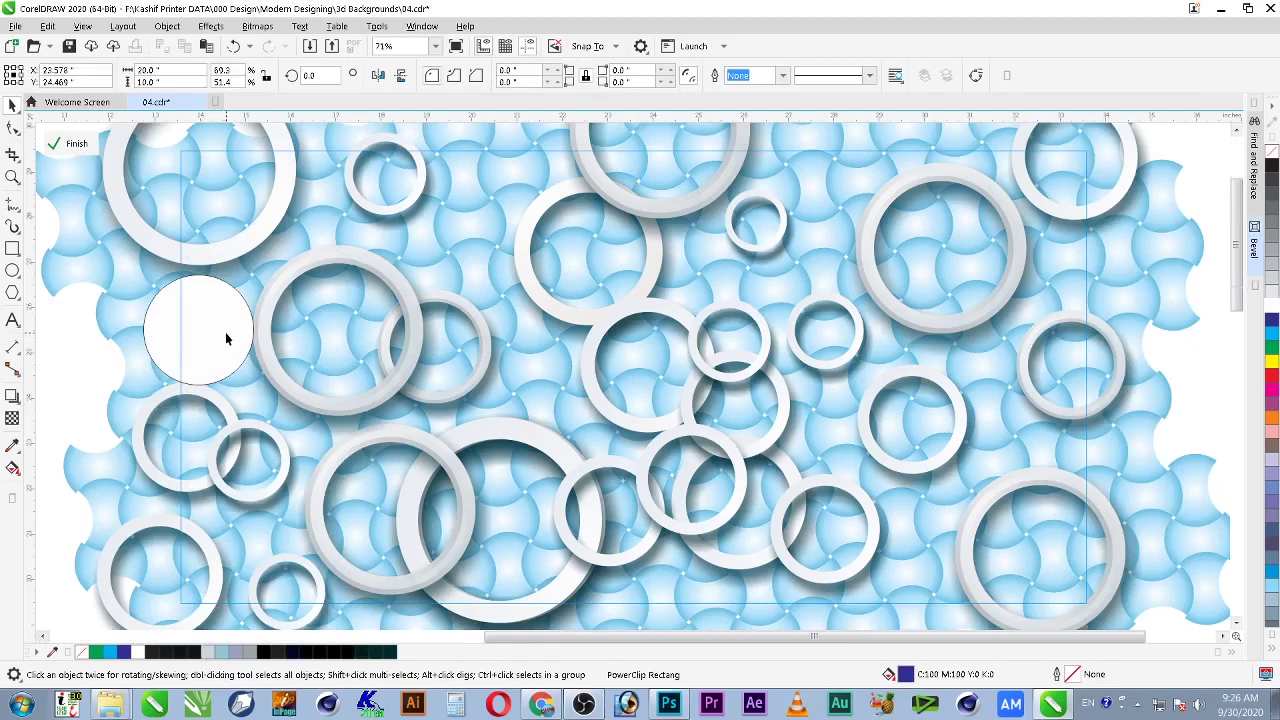
Step: Move the white circle in among the rings, copy the large upper-left ring's fill onto it and remove its outline
left_click_drag(196, 347, 437, 271)
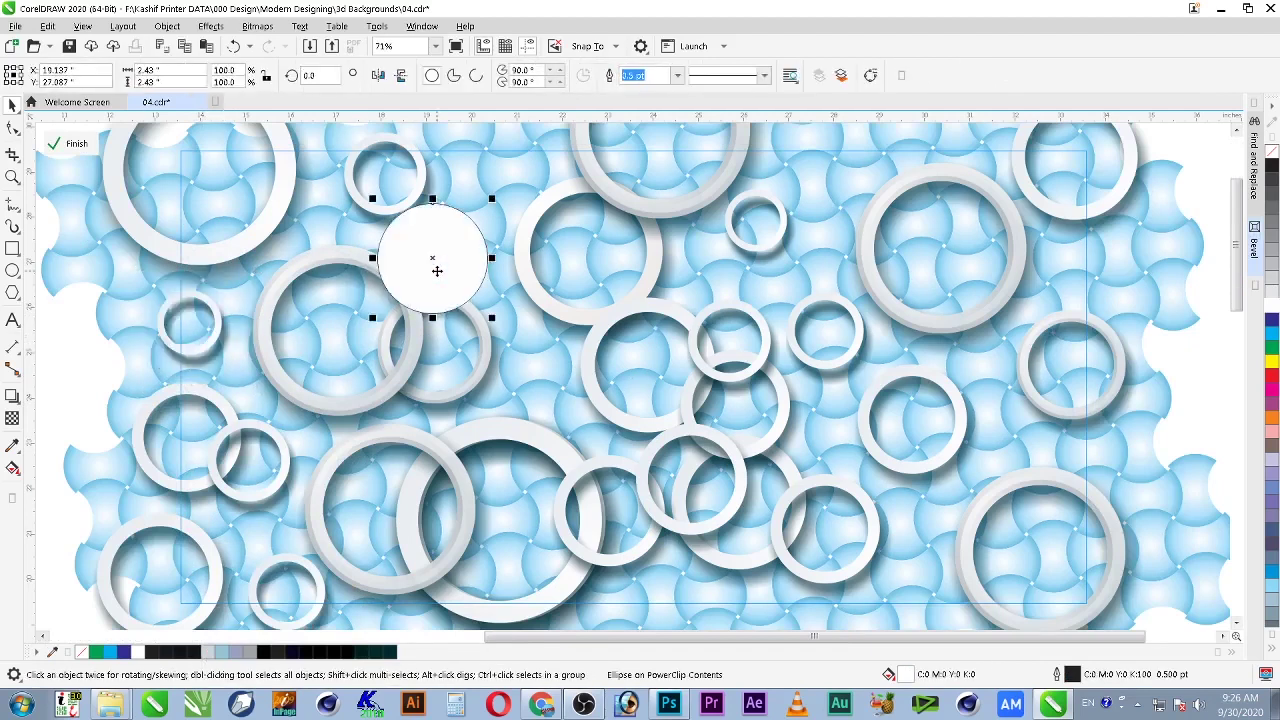
key("alt+e")
key("m")
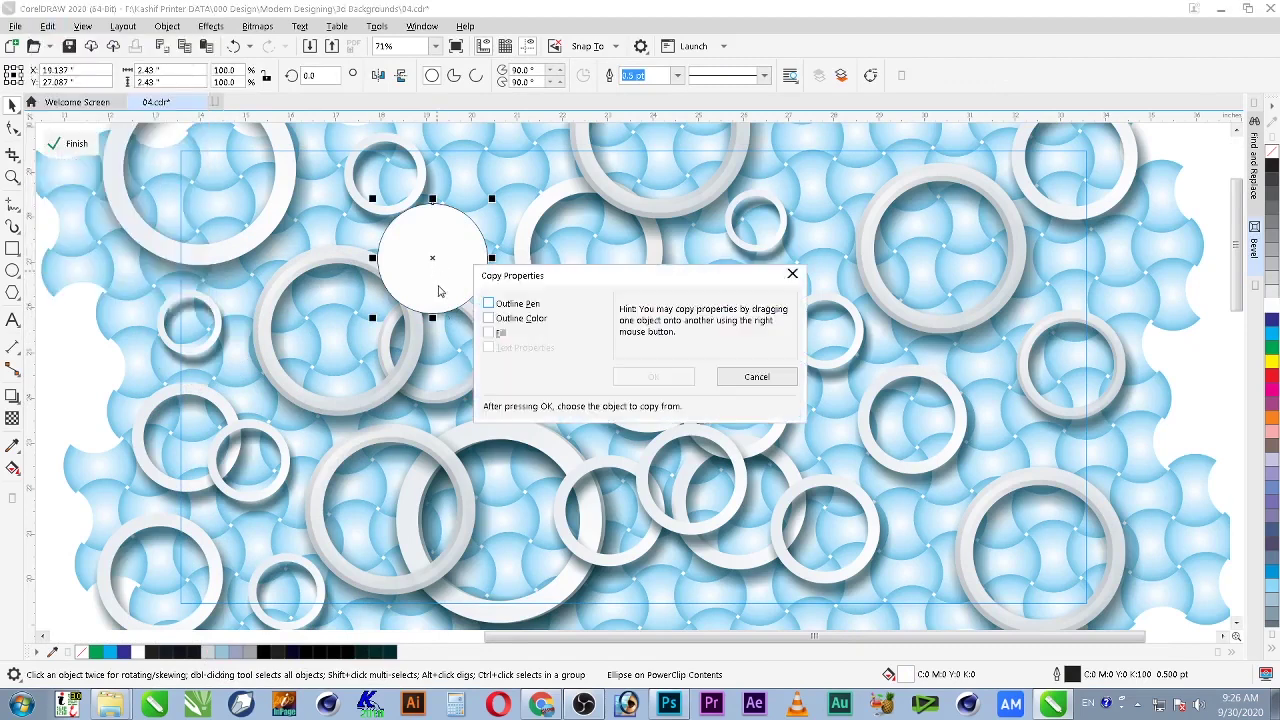
left_click(495, 332)
left_click(652, 376)
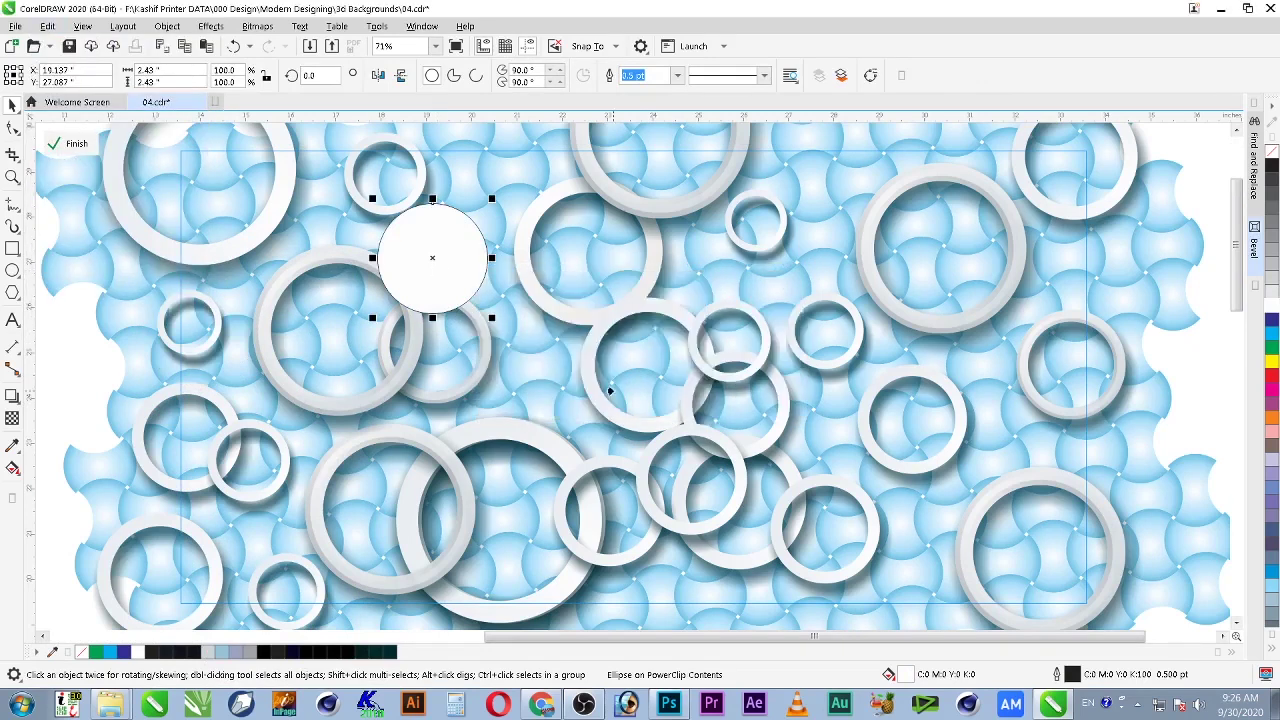
left_click(201, 250)
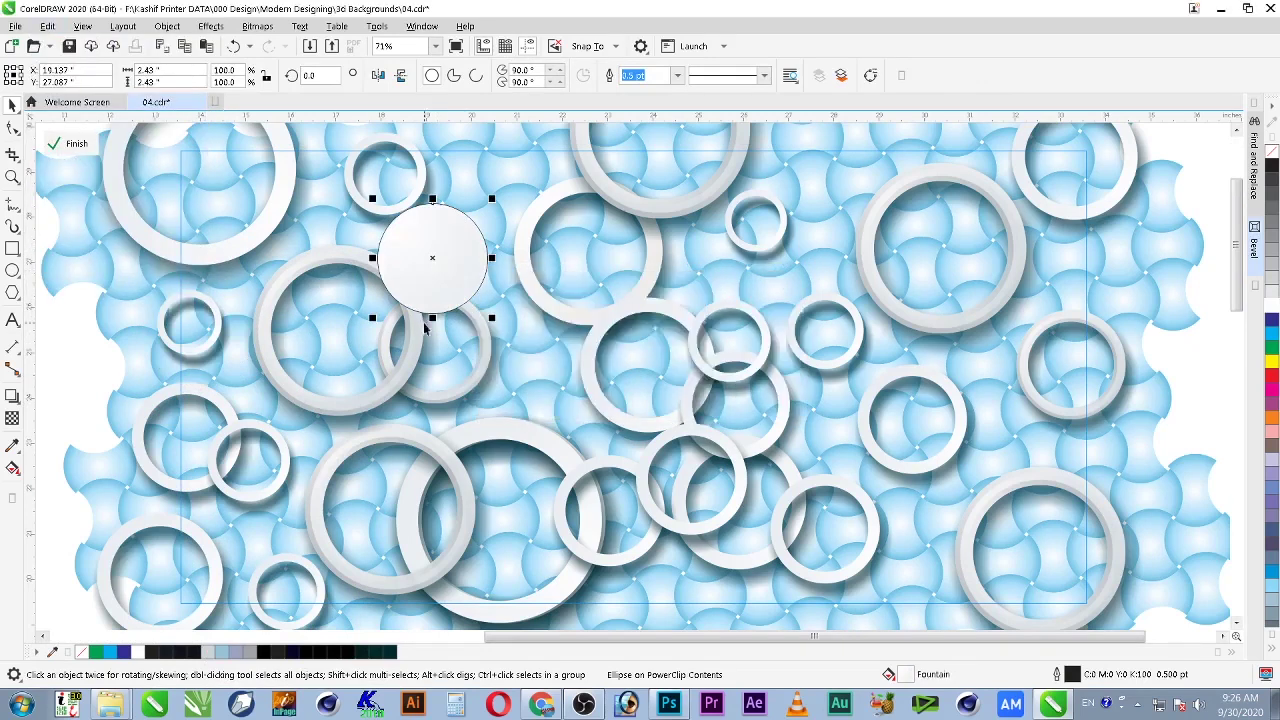
right_click(1273, 152)
Step: Tuck the circle behind the left edge of the upper-middle ring and enlarge it to about 2.56 in across
left_click_drag(463, 282, 525, 272)
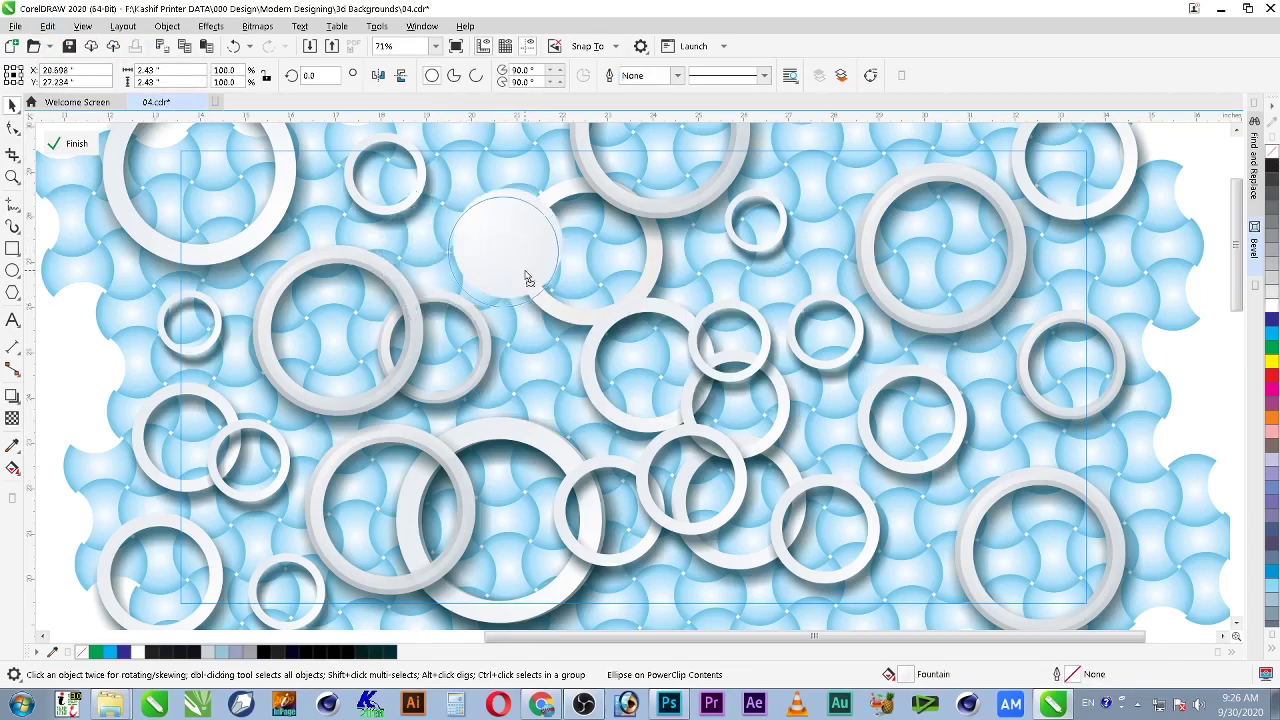
left_click(625, 312)
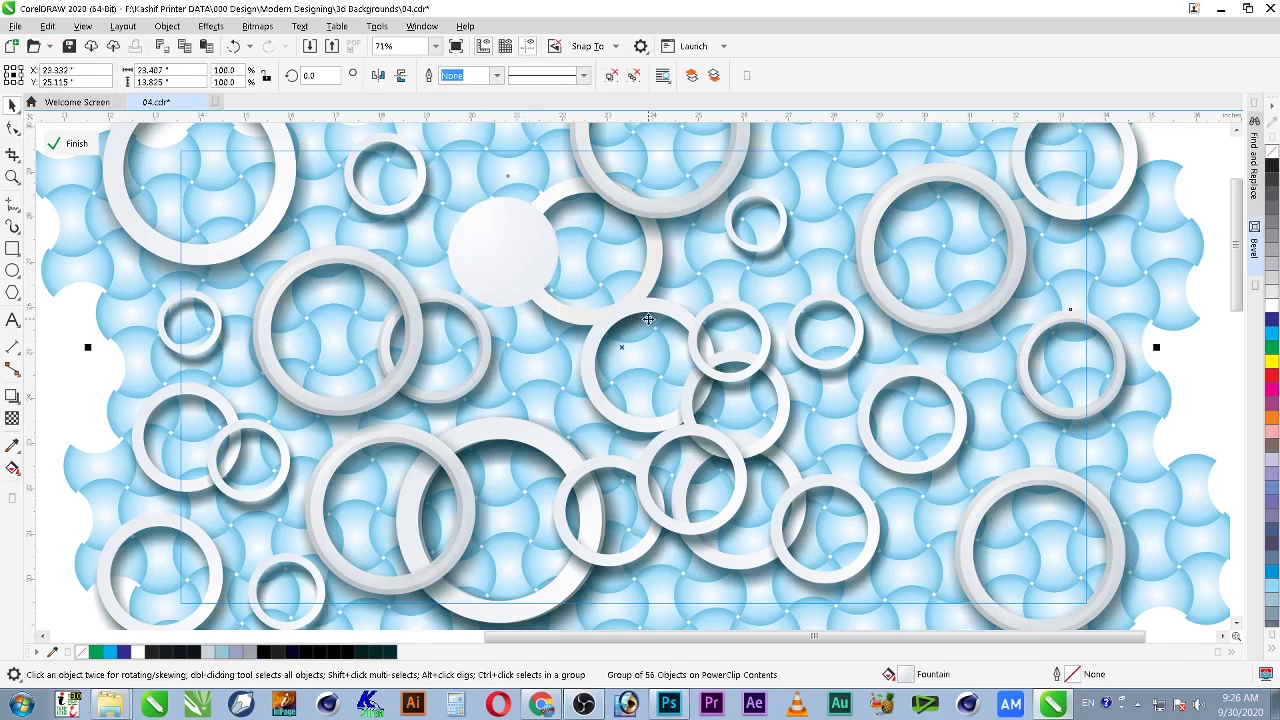
left_click(479, 283)
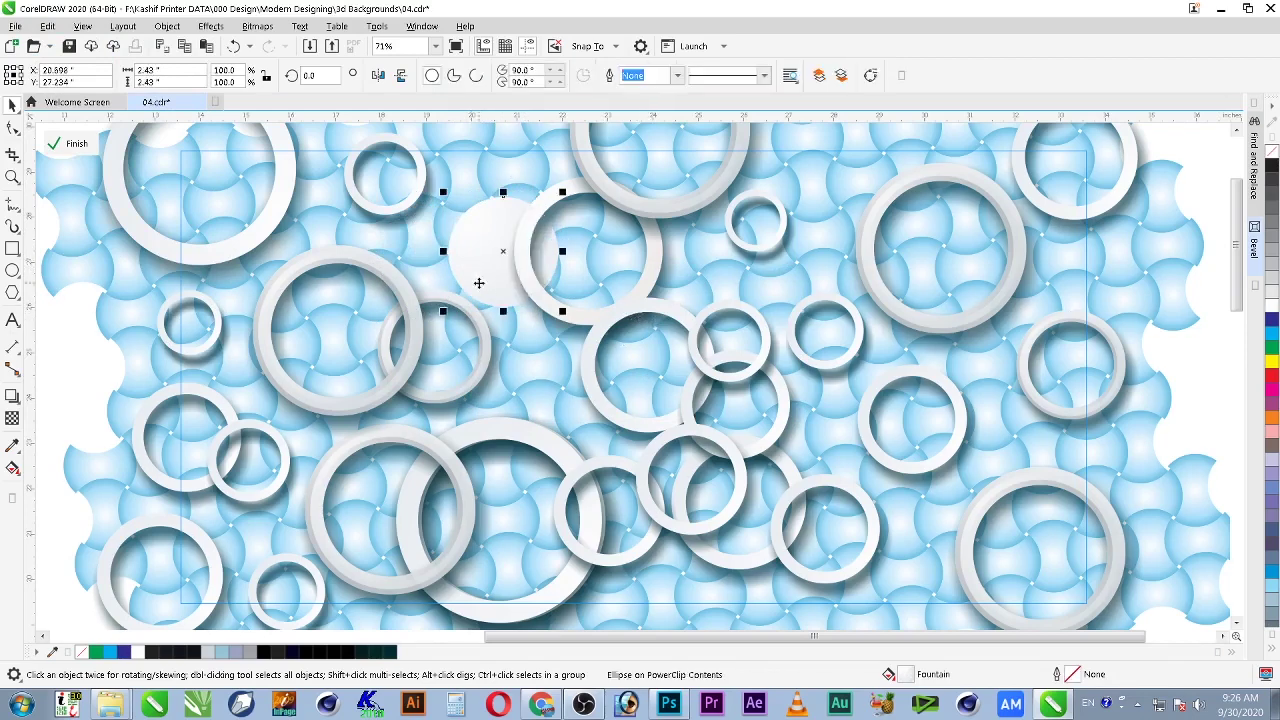
mouse_move(481, 274)
left_mouse_down()
mouse_move(466, 254)
mouse_move(479, 261)
left_mouse_up()
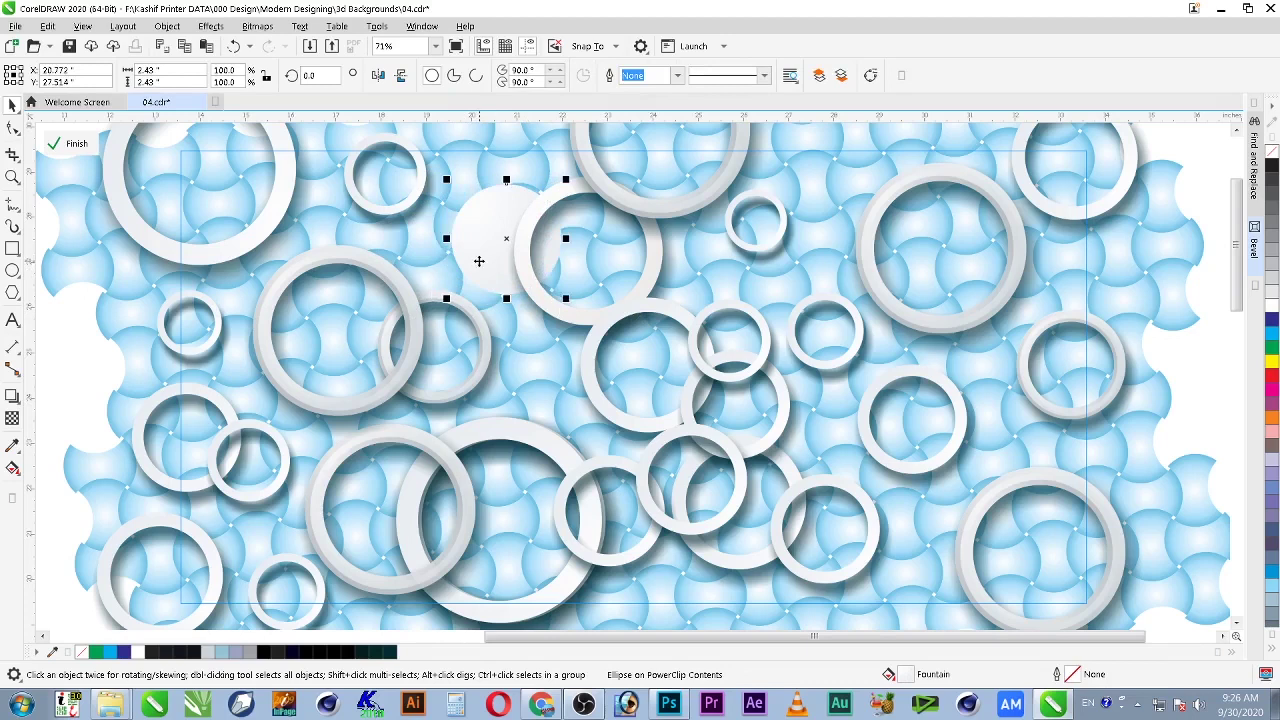
left_click(649, 207)
left_click(473, 243)
left_click_drag(446, 180, 438, 174)
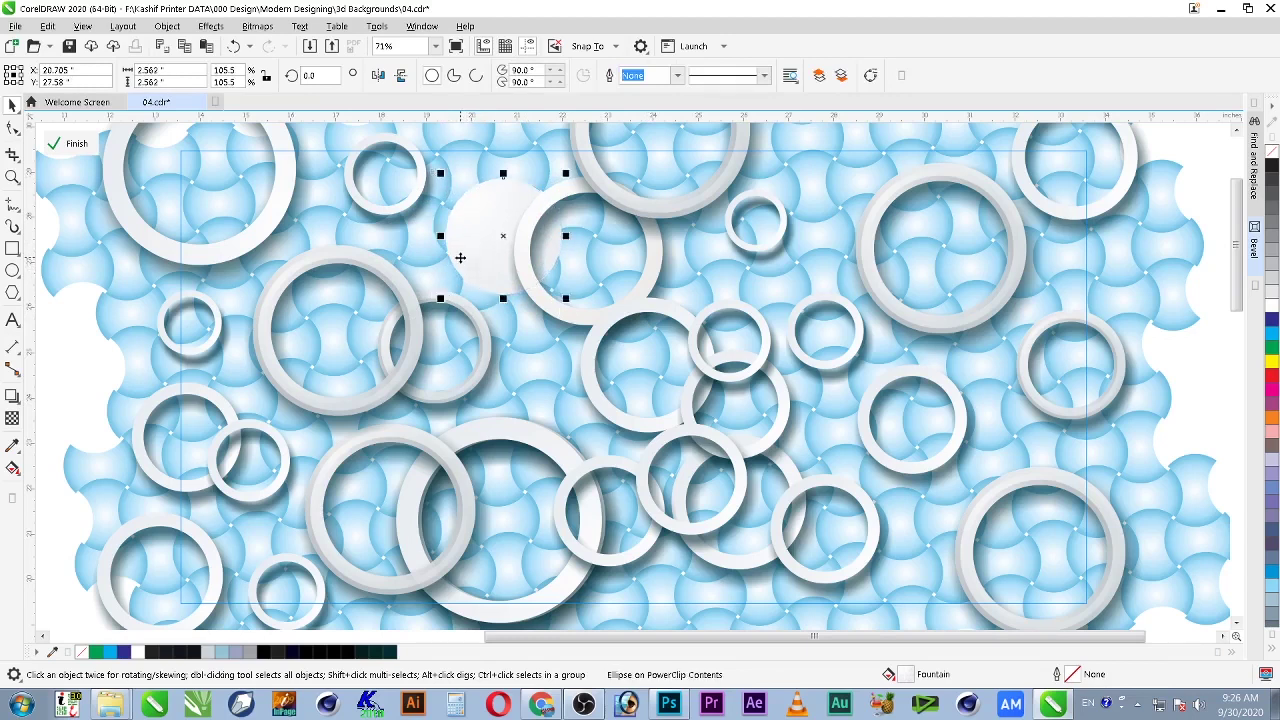
Step: Copy the circle onto the large lower-right ring's left edge and enlarge the copy to about 3.3 in across
left_click_drag(461, 258, 916, 530)
left_click(1018, 446, "shift")
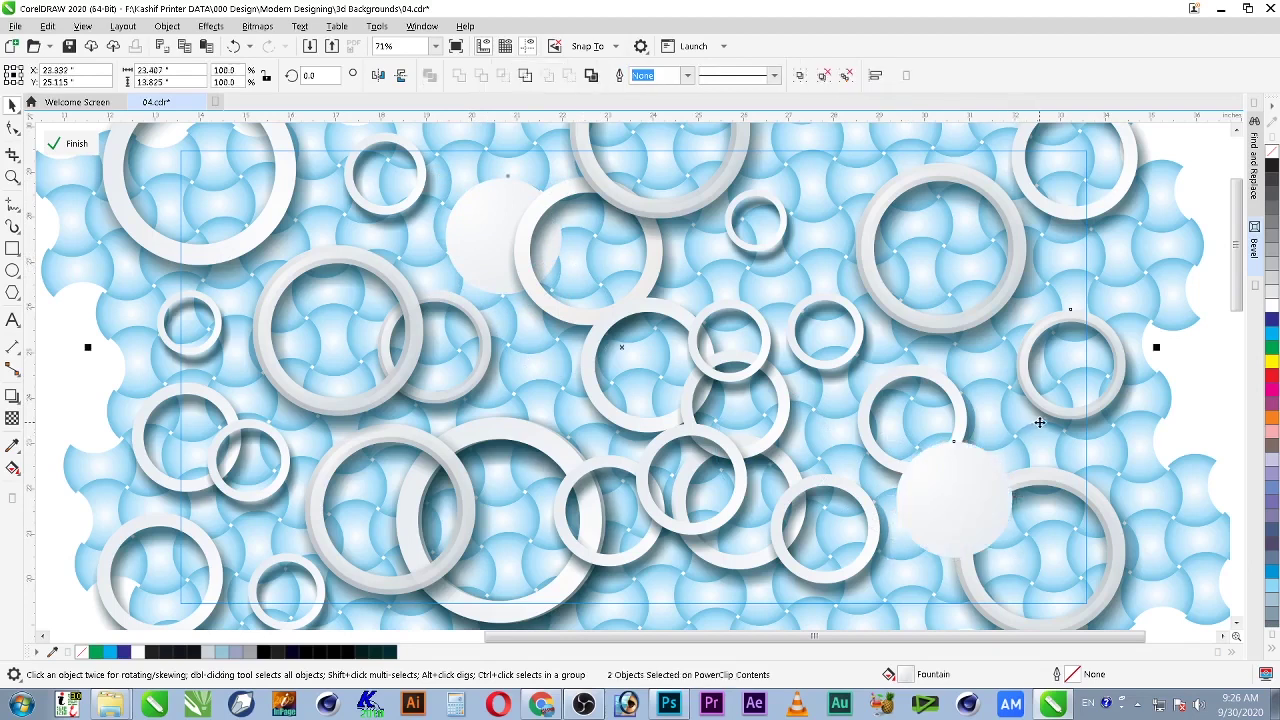
left_click(1013, 455)
left_click_drag(1034, 427, 1032, 412)
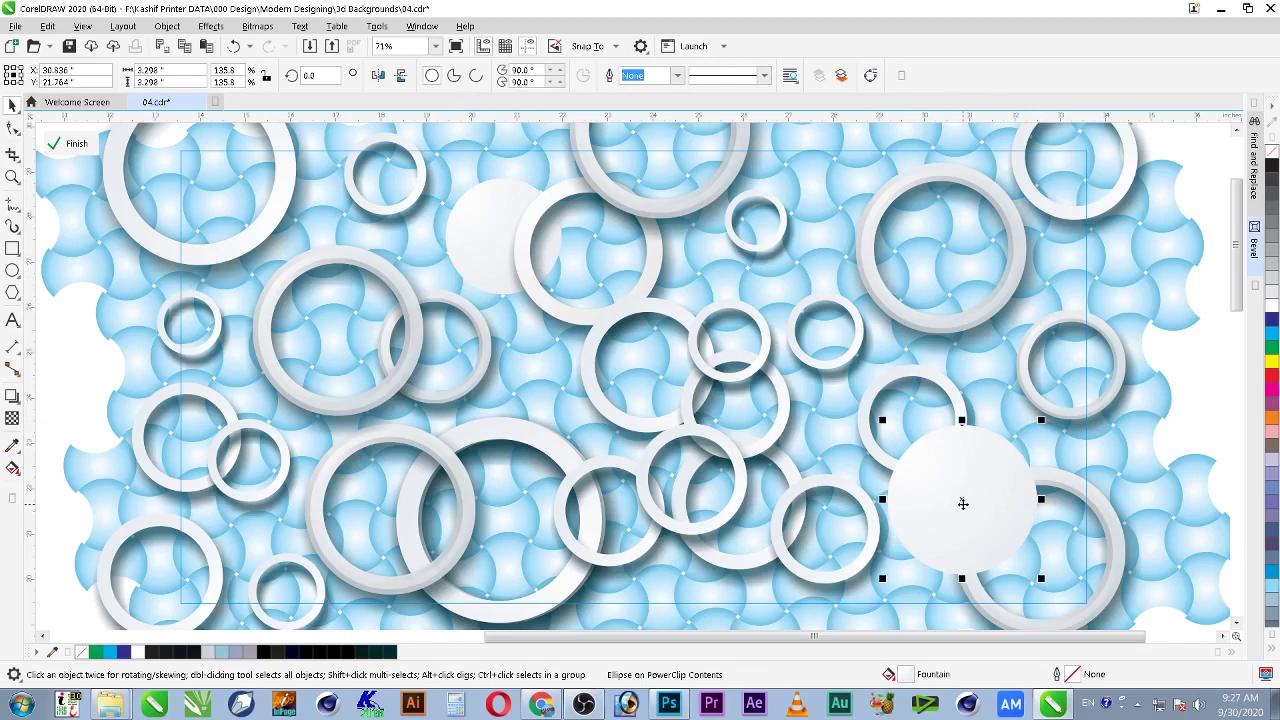
Step: Add a circle copy about 2.12 in across at the large upper-right ring and one about 1.71 in across between the lower-left rings
left_click_drag(963, 501, 862, 198)
left_click_drag(947, 288, 922, 263)
left_click_drag(860, 197, 330, 507)
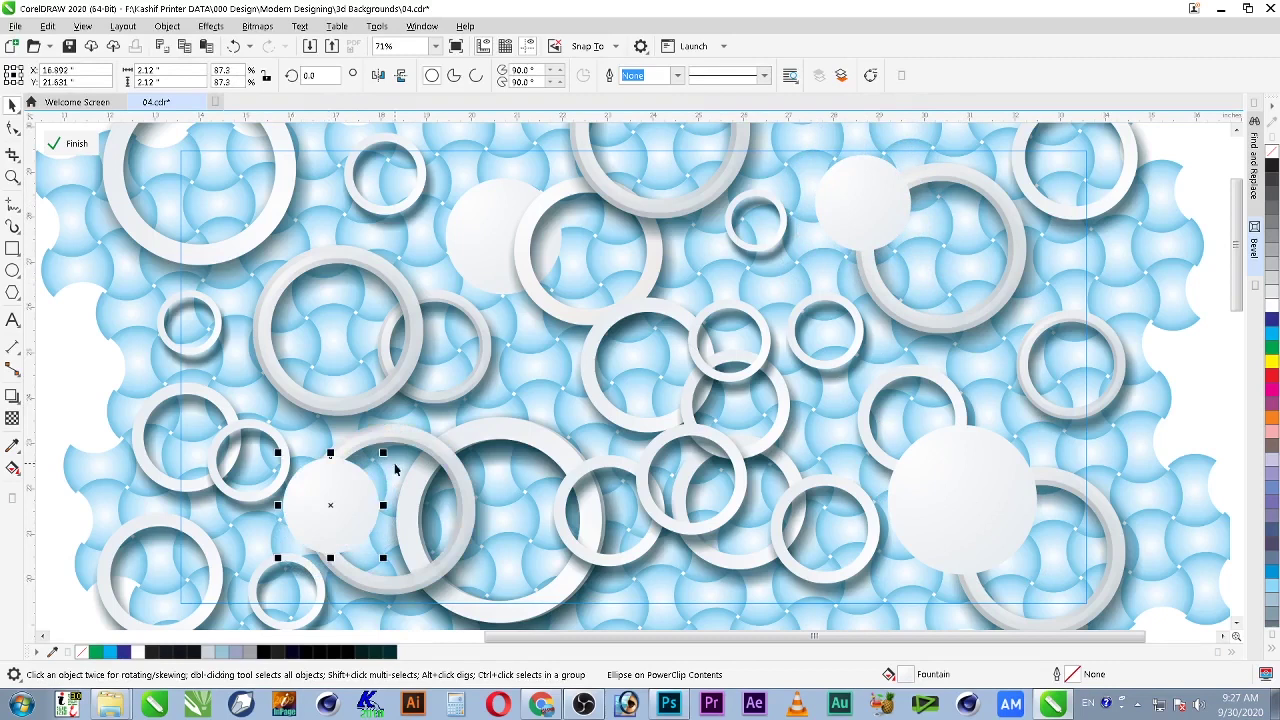
left_click_drag(386, 451, 375, 466)
left_click_drag(327, 516, 225, 550)
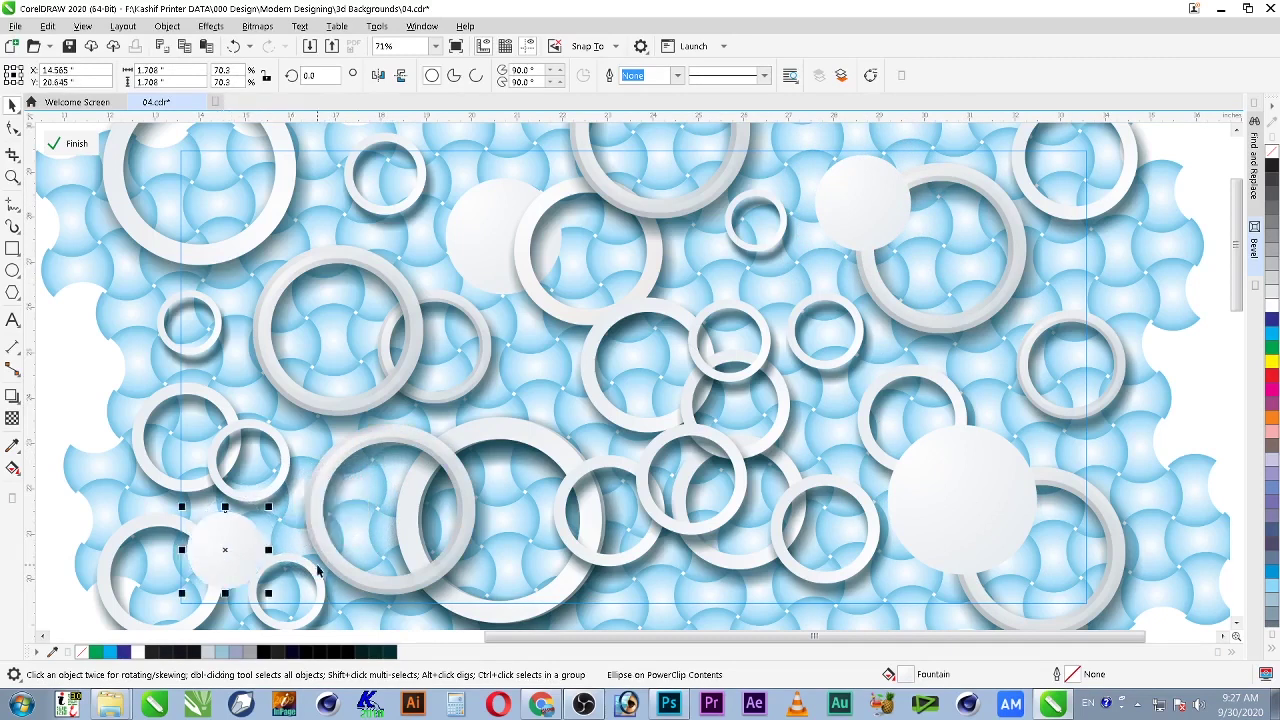
Step: Group the four solid light grey circles together
left_click(455, 227, "shift")
left_click(858, 207, "shift")
left_click(978, 505, "shift")
key("ctrl+g")
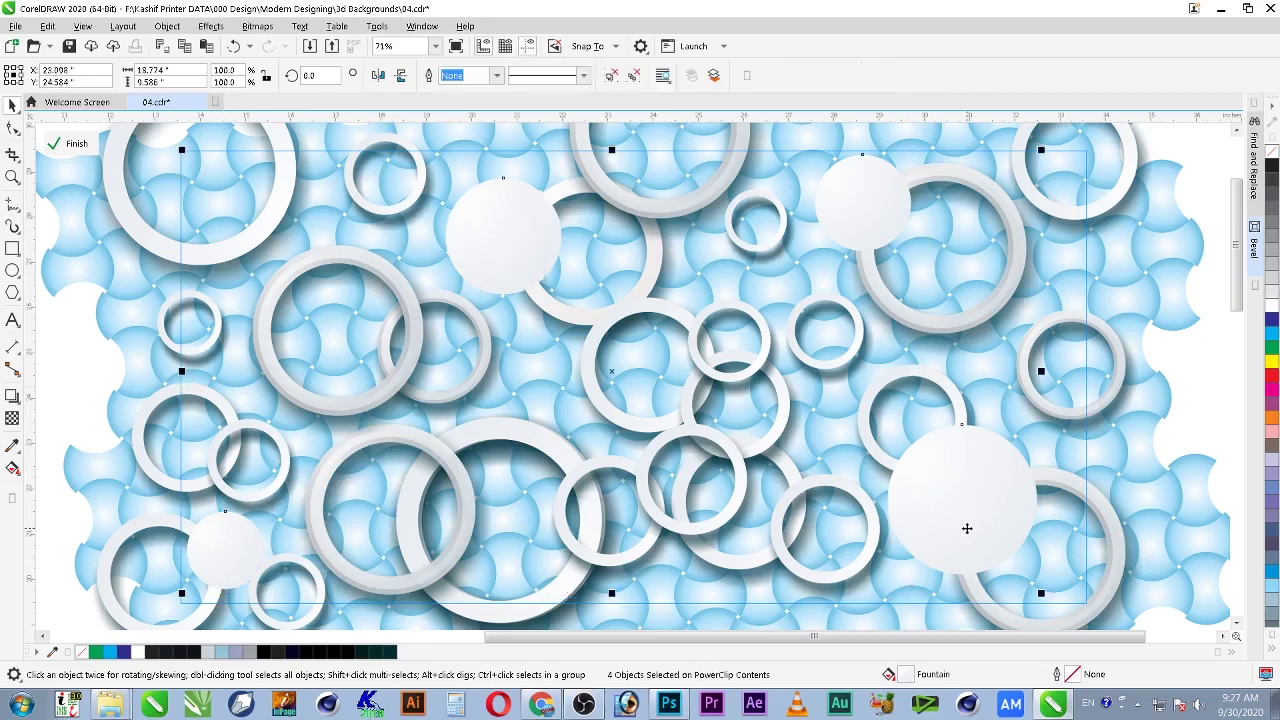
Step: Reorder the ring group so it lies in front of the grouped circles but above the blue pattern
left_click(1072, 211)
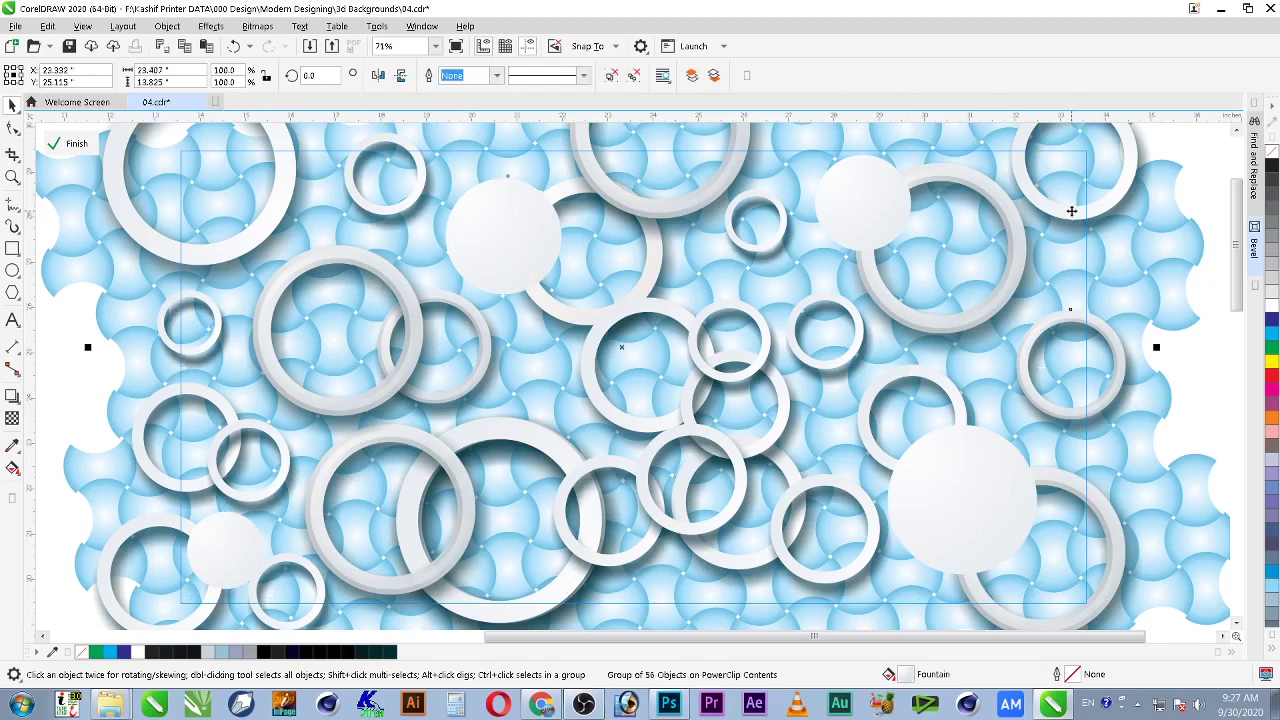
key("shift+Page_Down")
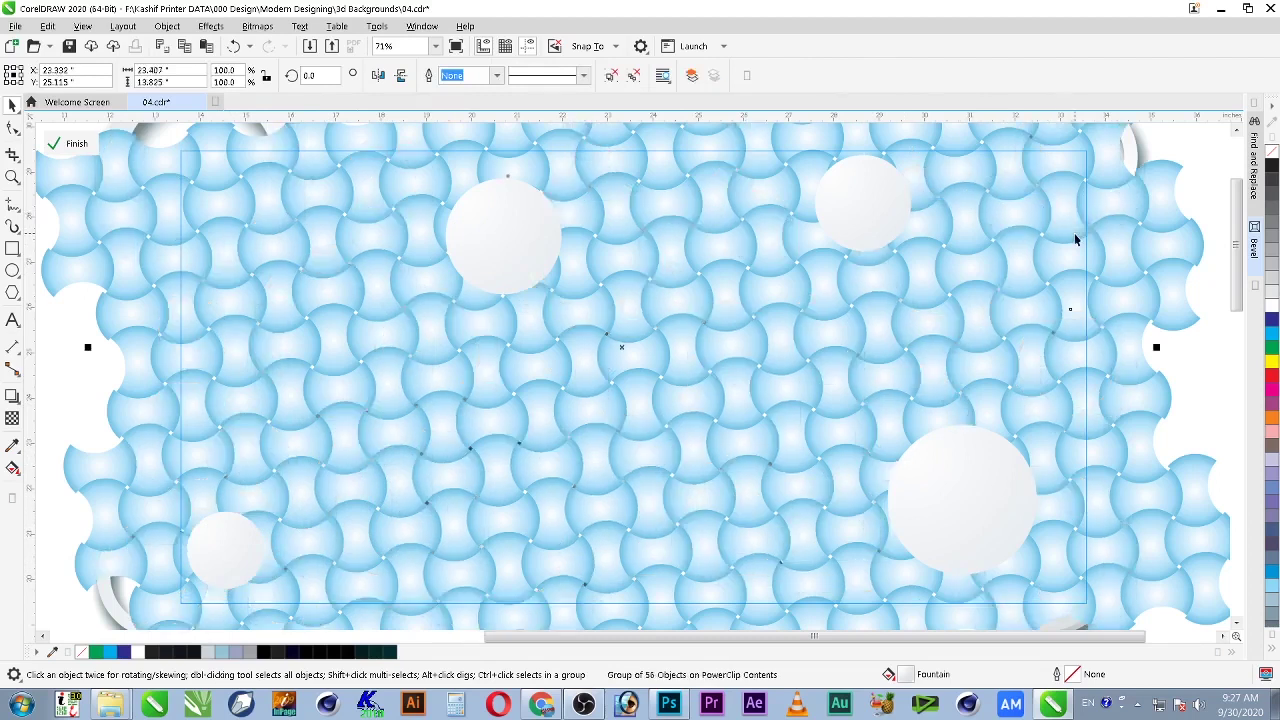
key("ctrl+z")
key("ctrl+Page_Down")
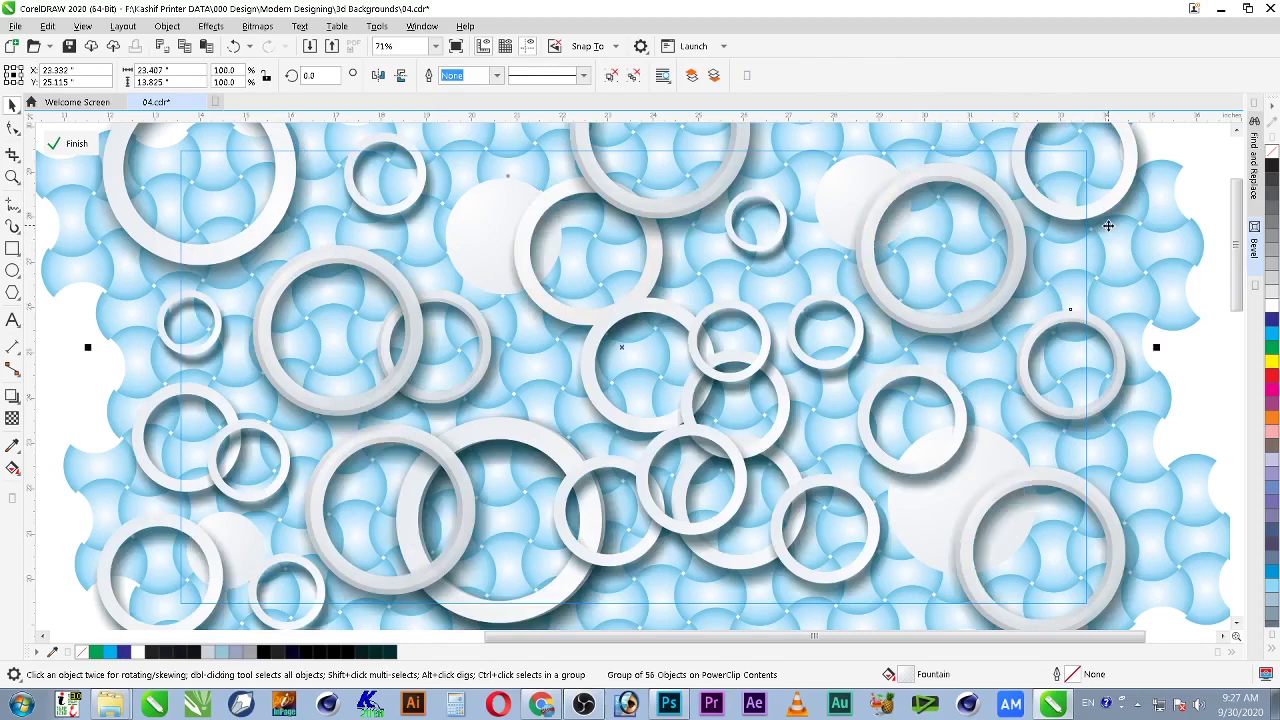
left_click(912, 543)
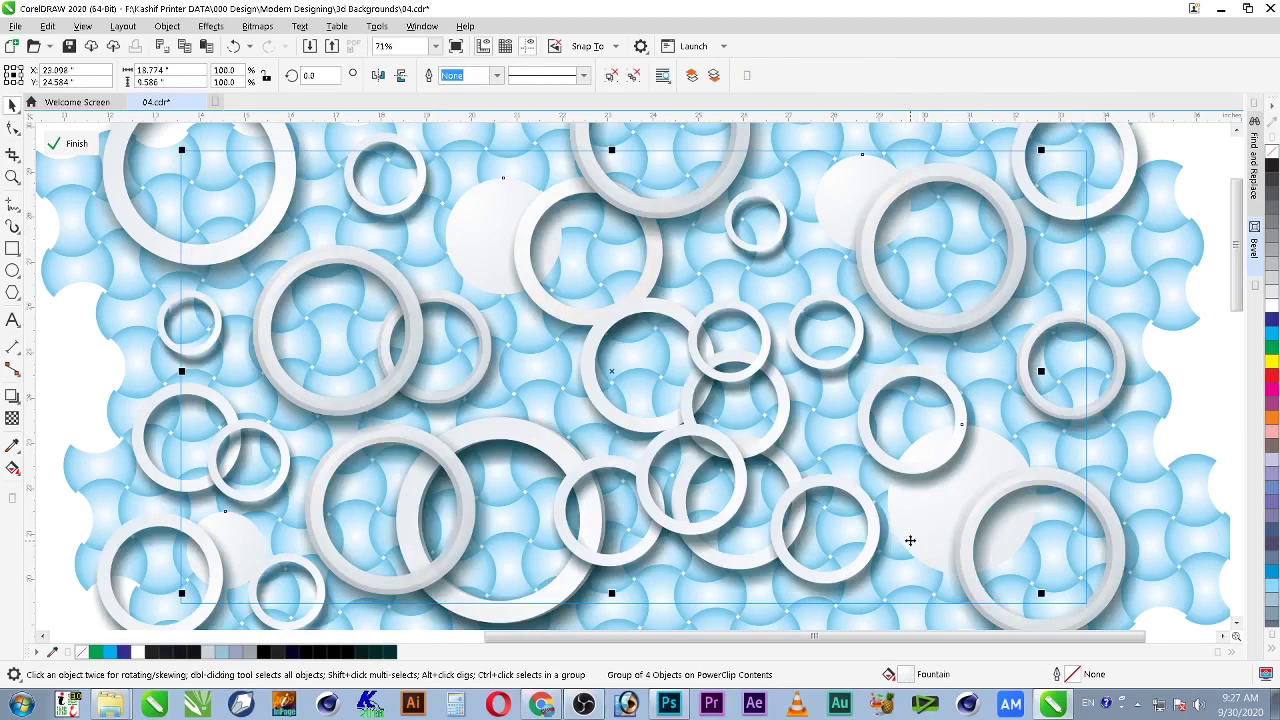
Step: Copy the ring group beside the artwork, ungroup the copy and delete all of it except one shadowed ring
scroll(1066, 349, "down", 2)
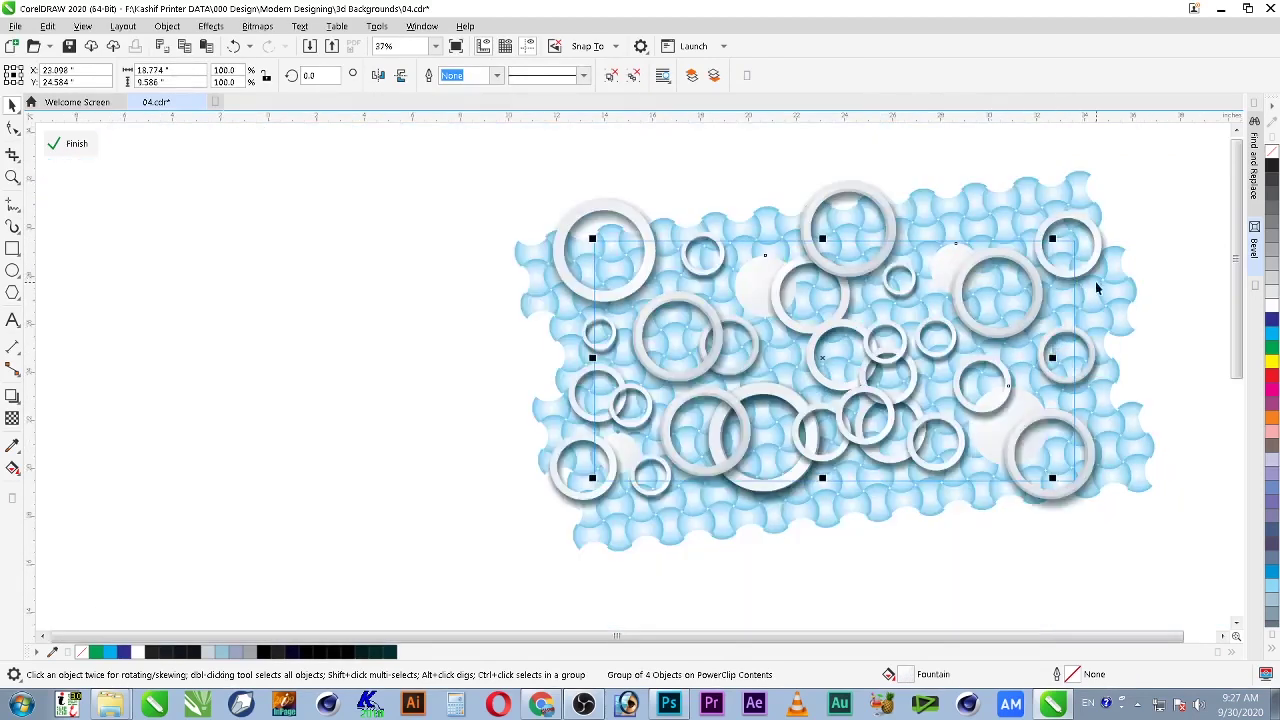
left_click_drag(1088, 285, 484, 322)
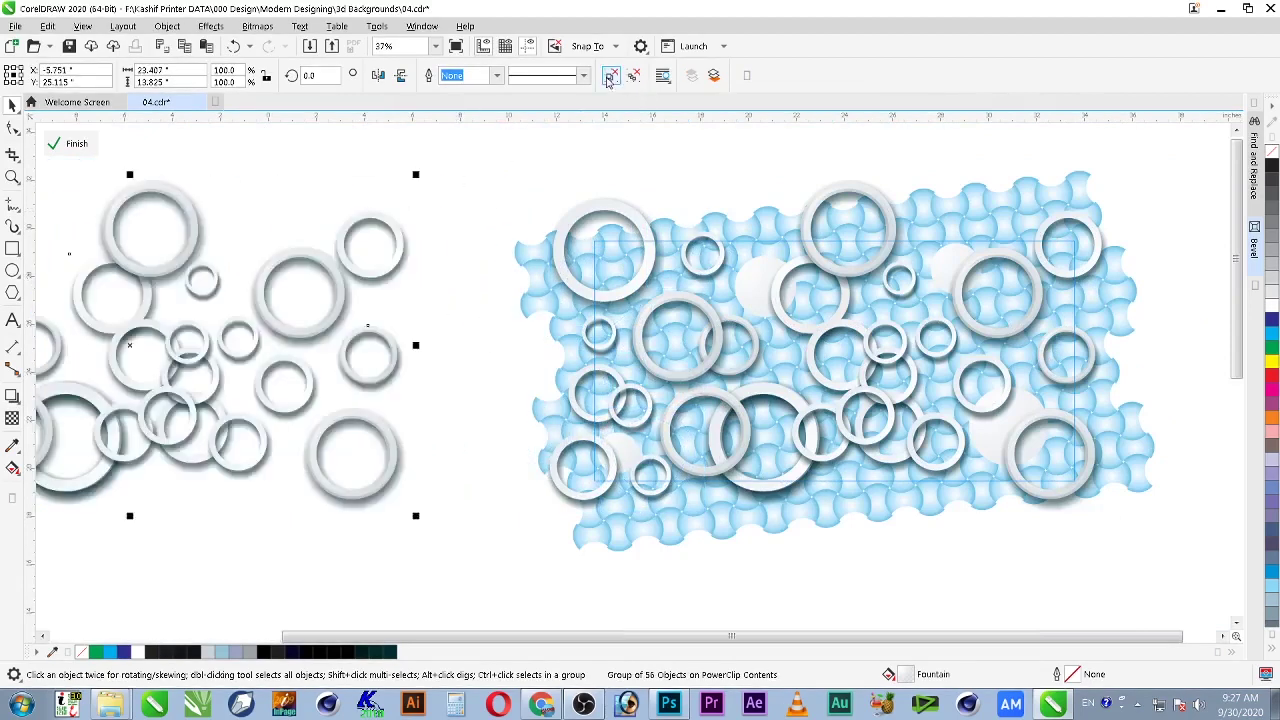
left_click(423, 243)
left_click(379, 281)
left_click_drag(379, 281, 447, 250)
scroll(446, 220, "down", 2)
left_click_drag(450, 166, 138, 444)
key("Delete")
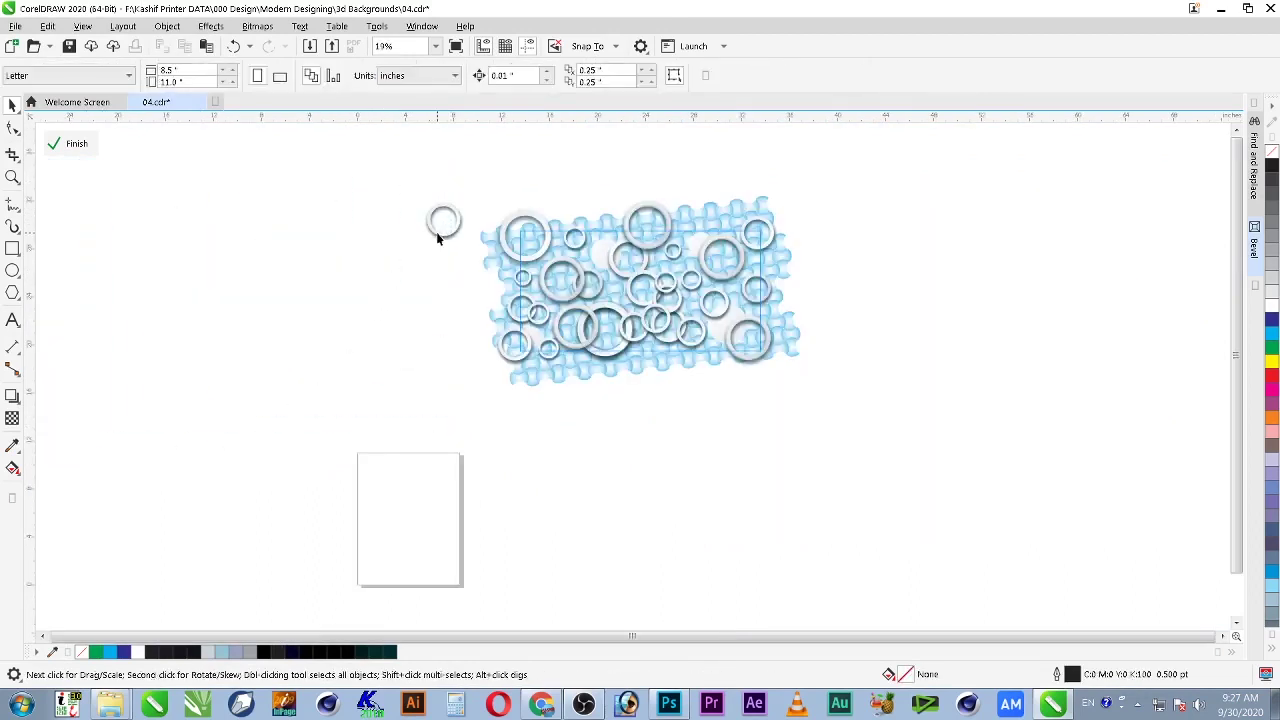
left_click_drag(437, 236, 393, 328)
Step: Copy the spare ring's drop shadow onto the group of four circles
key("z")
left_click_drag(337, 194, 823, 404)
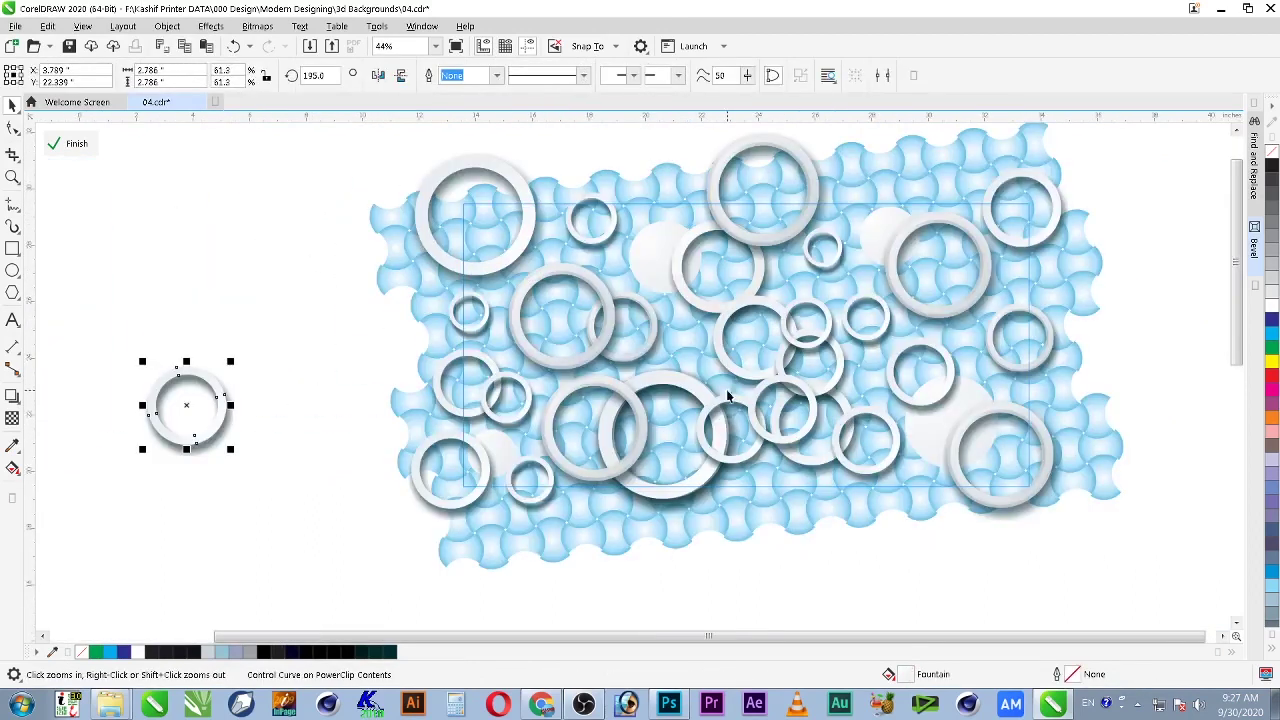
key("space")
left_click(647, 253)
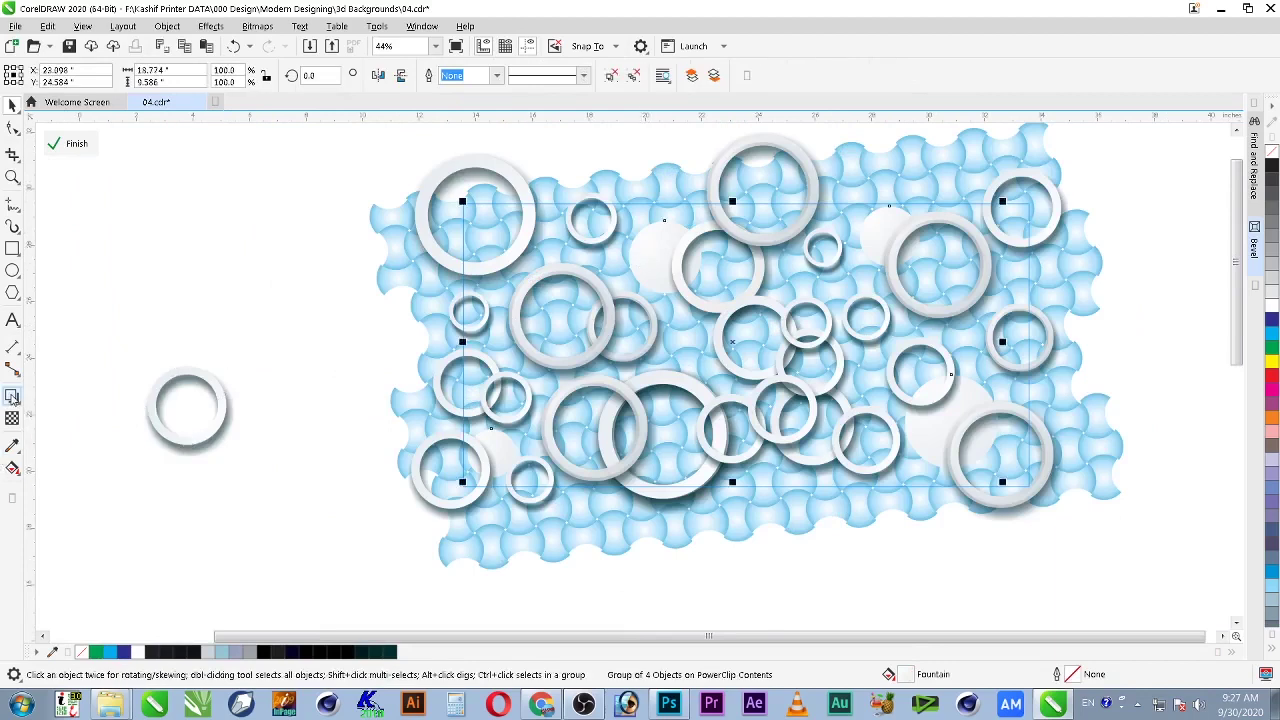
left_click(12, 397)
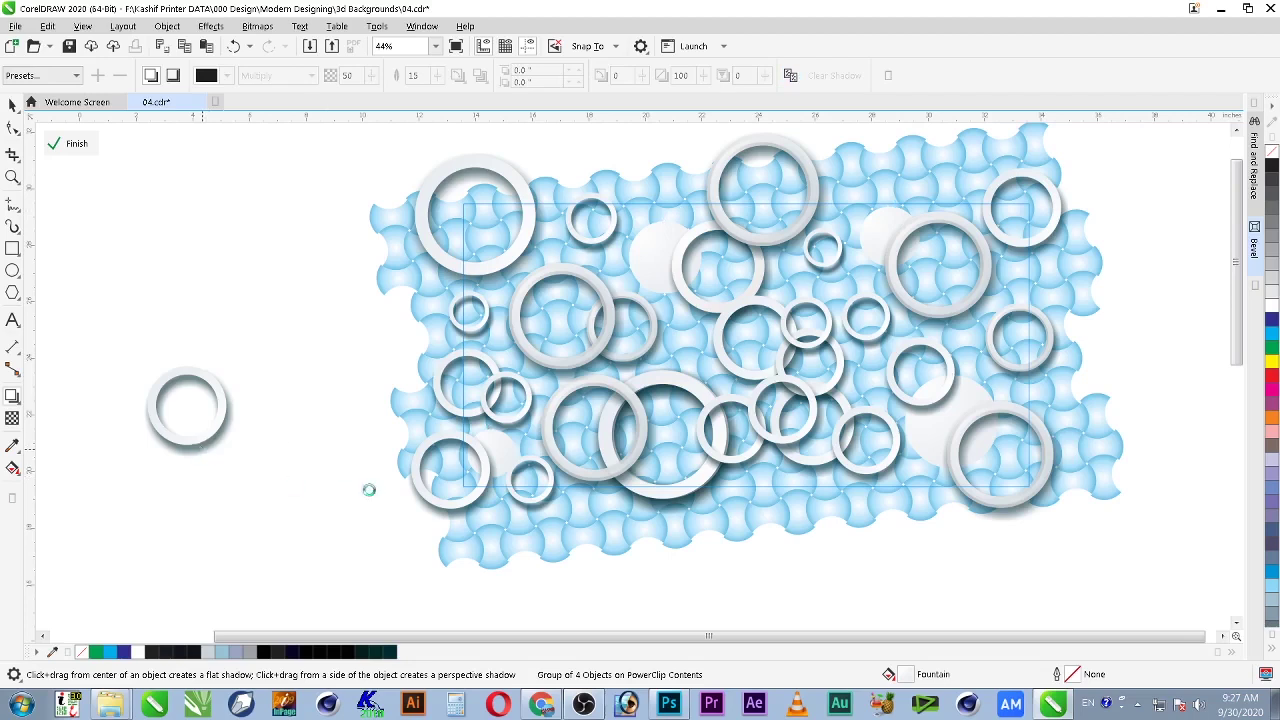
key("ctrl+z")
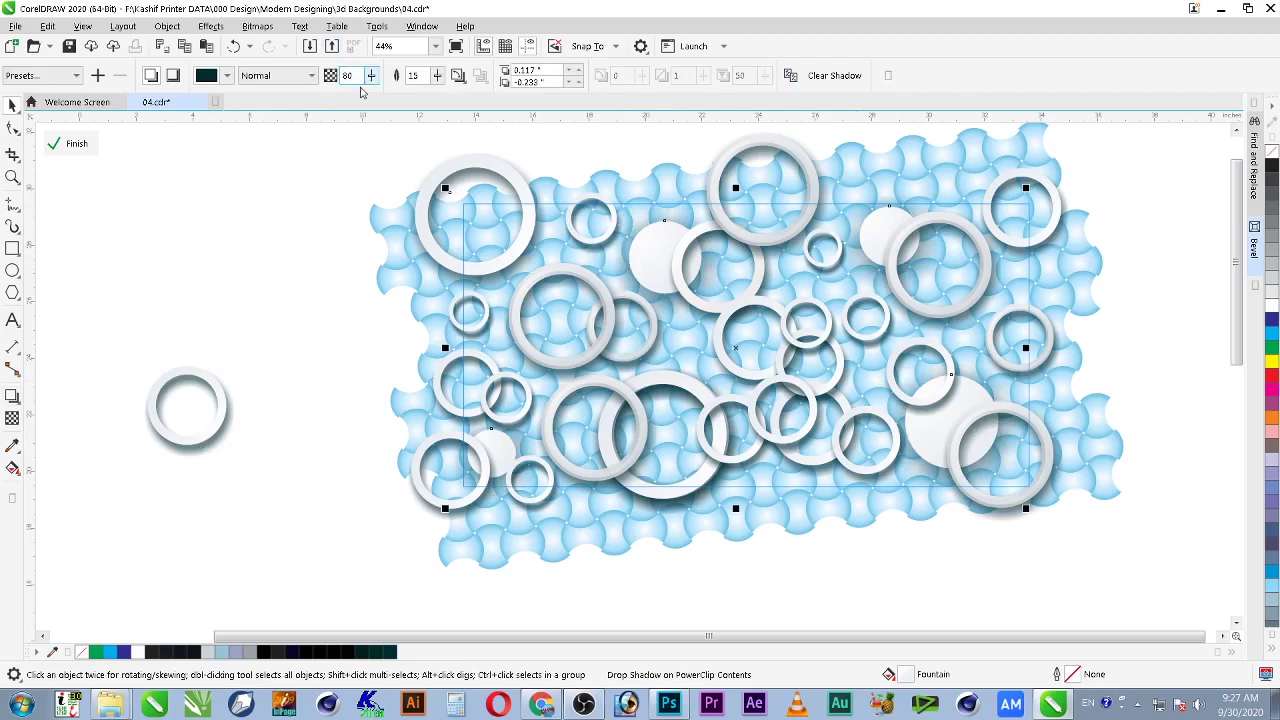
Step: Try a shadow feather of 10 and an offset of about 0.211 in and -0.405 in on the circles
double_click(424, 76)
type("10")
key("Return")
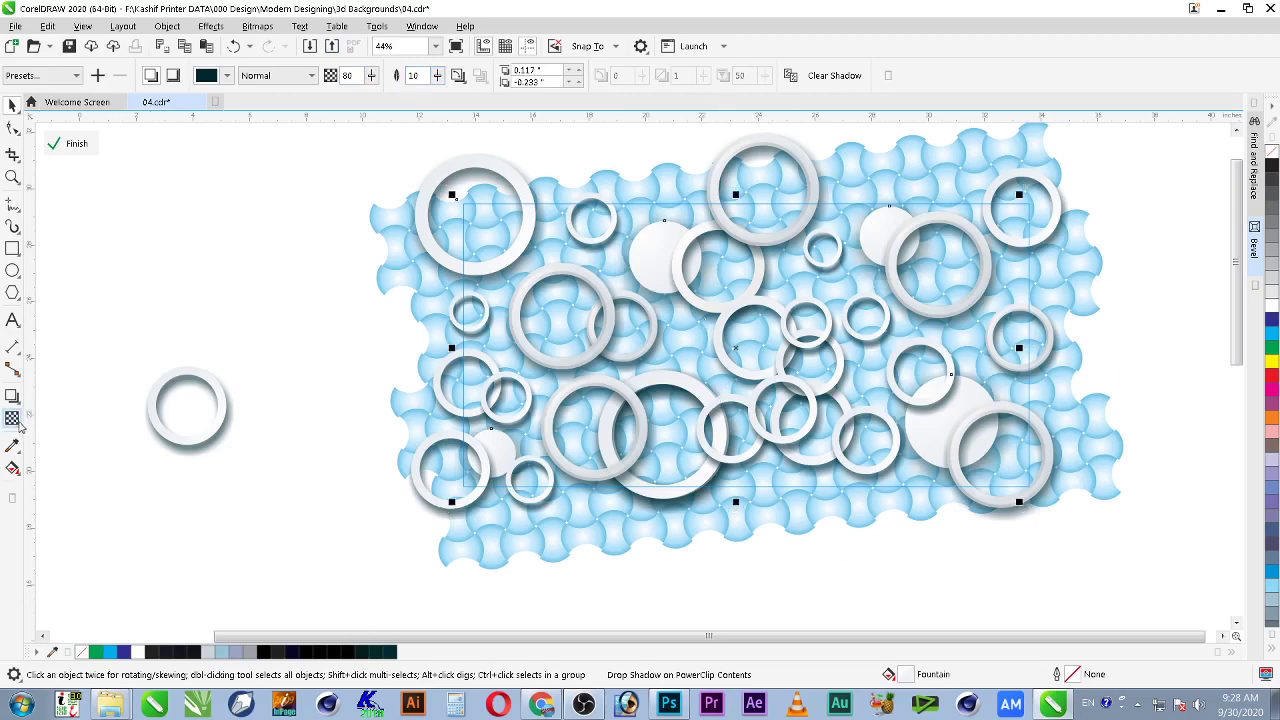
left_click(12, 396)
left_click_drag(804, 484, 808, 488)
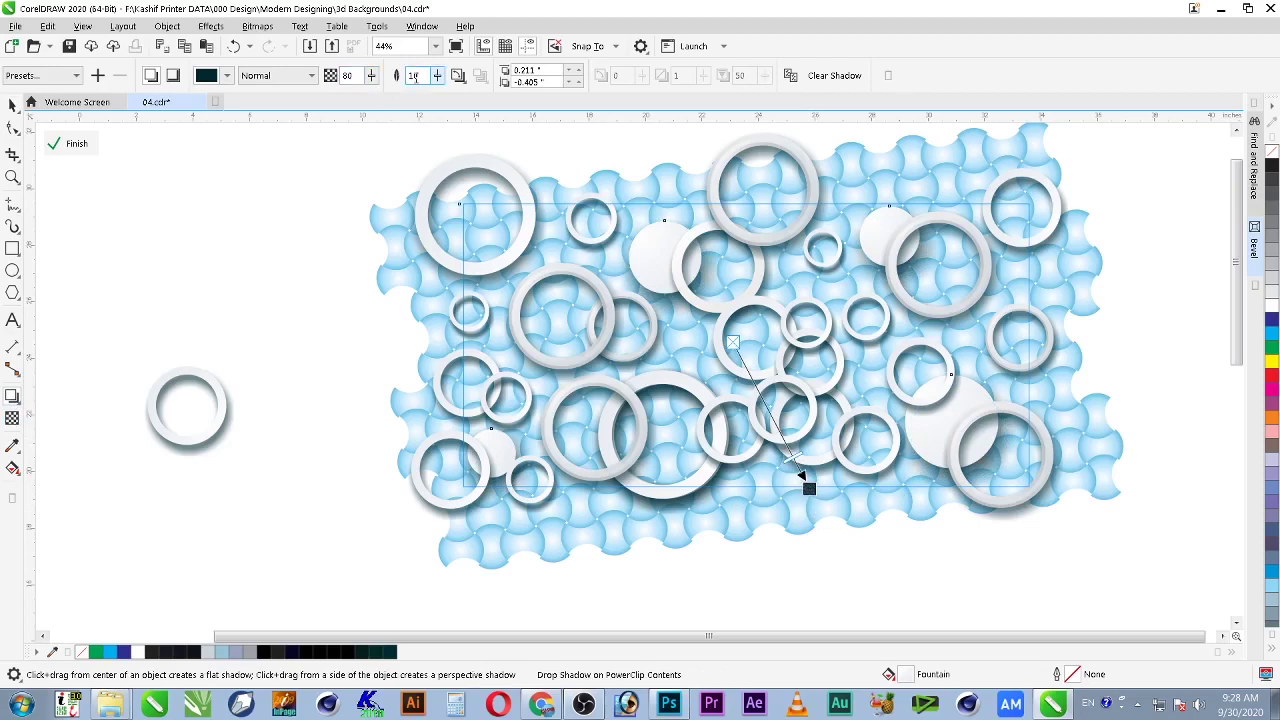
Step: Set the circles' shadow feather to 5 and its offset to about 0.152 in and -0.311 in
double_click(414, 76)
type("5")
key("Return")
left_click_drag(808, 487, 801, 481)
key("space")
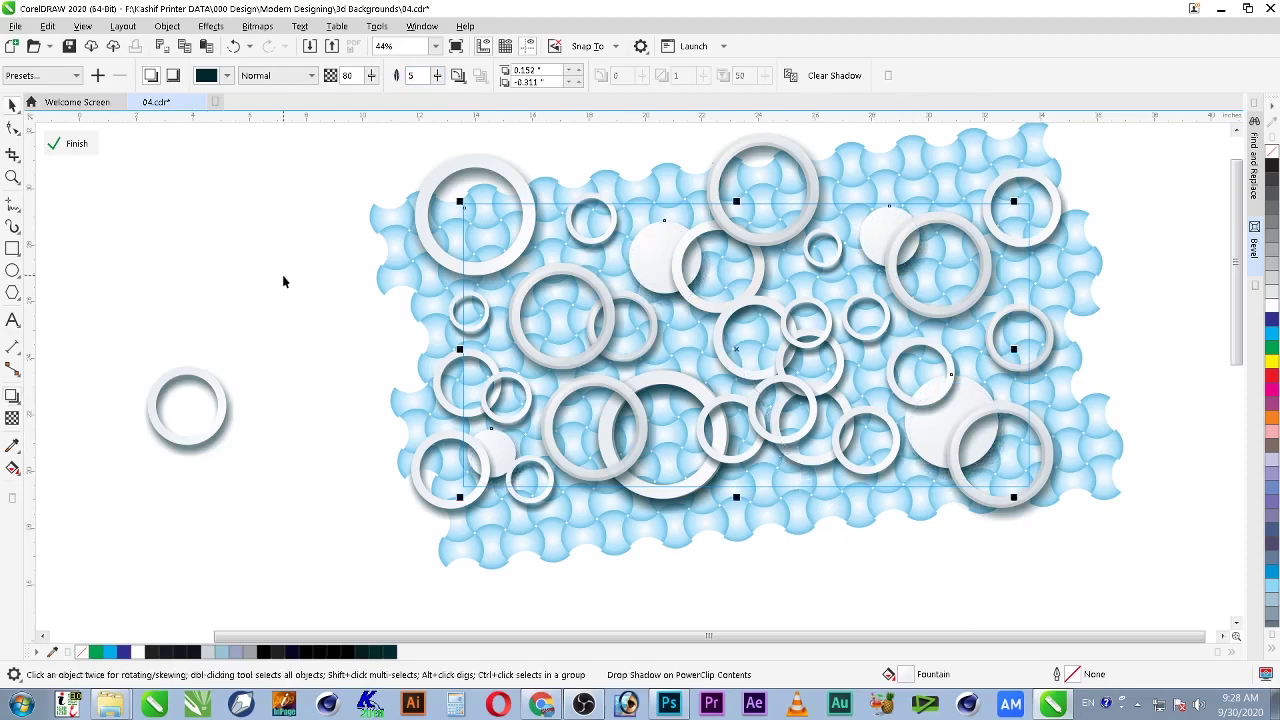
Step: Finish editing the PowerClip contents and deselect the clipped background
left_click(190, 404)
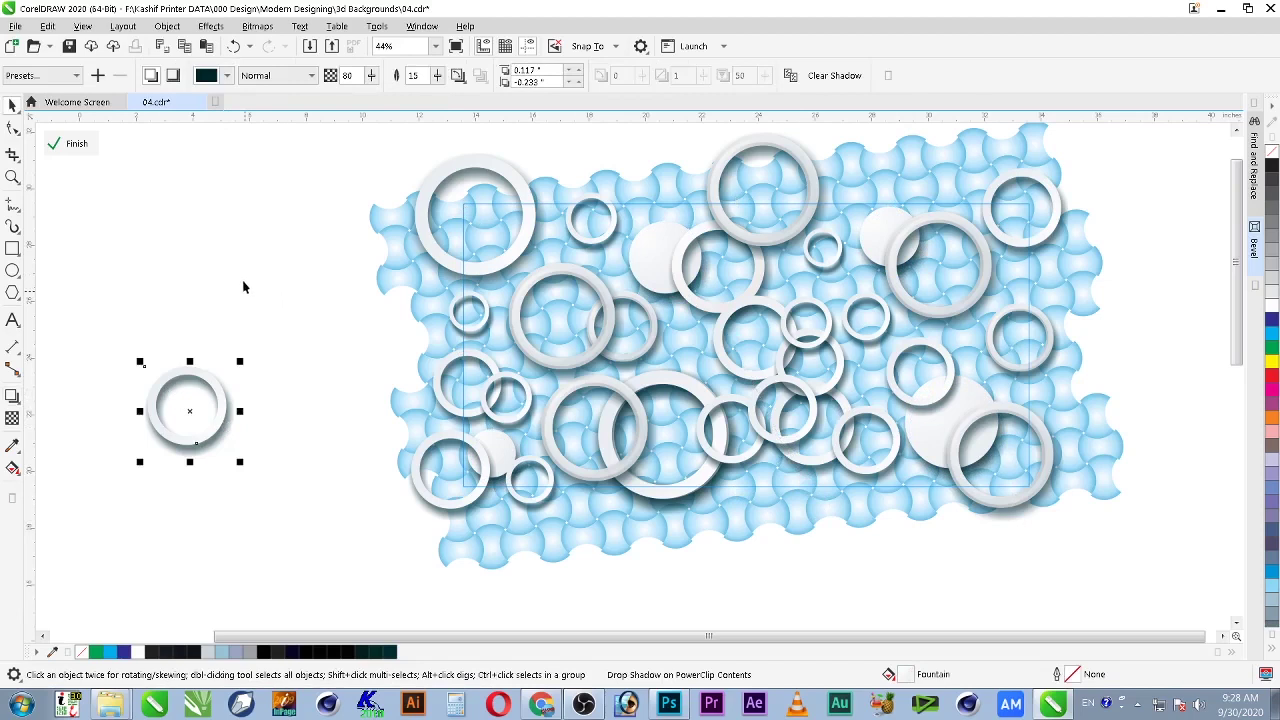
left_click(243, 252, "ctrl")
key("z")
left_click_drag(436, 190, 1086, 536)
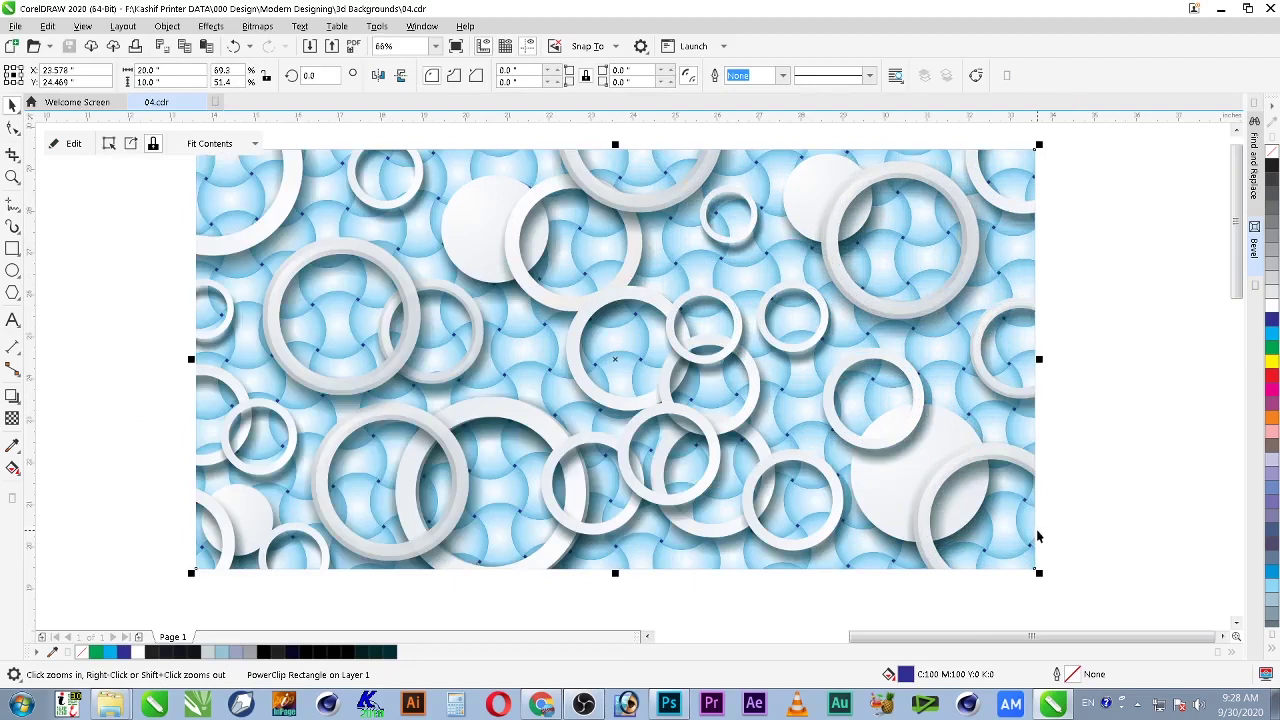
left_click(158, 326)
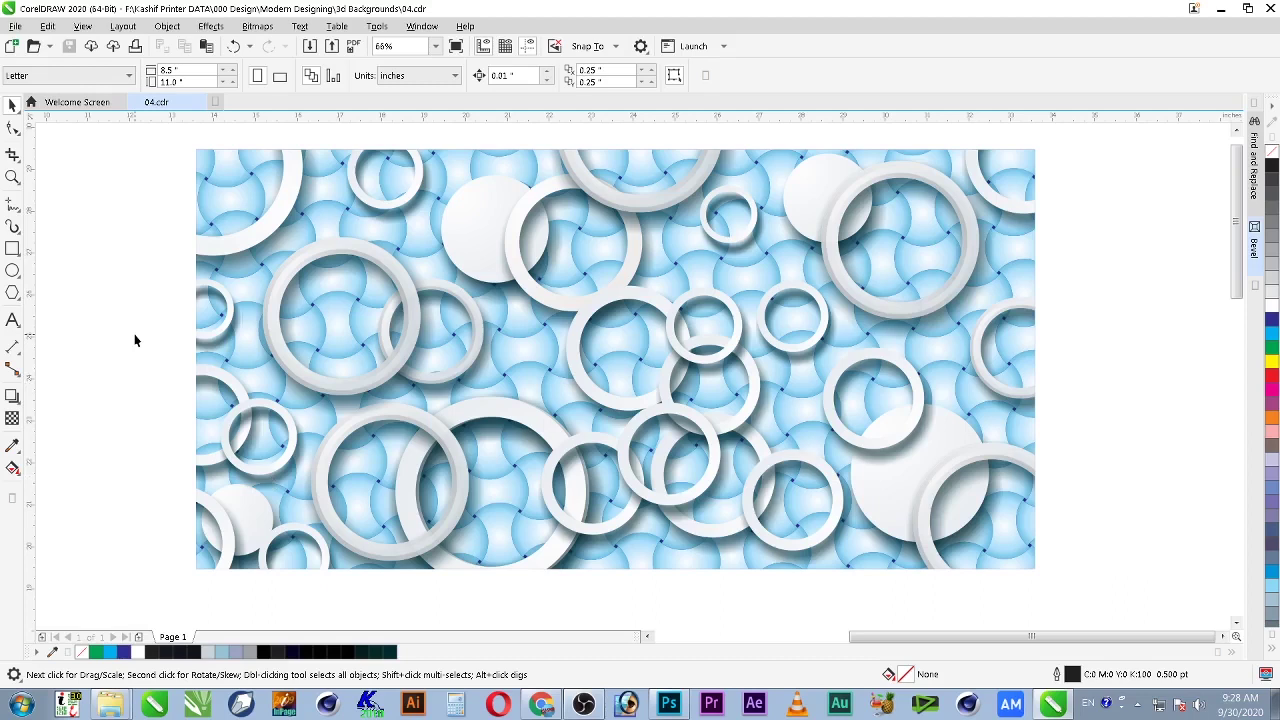
Step: Draw two concentric circles beside the background, the outer about 4.4 in across, and combine them into a ring
left_click(647, 636)
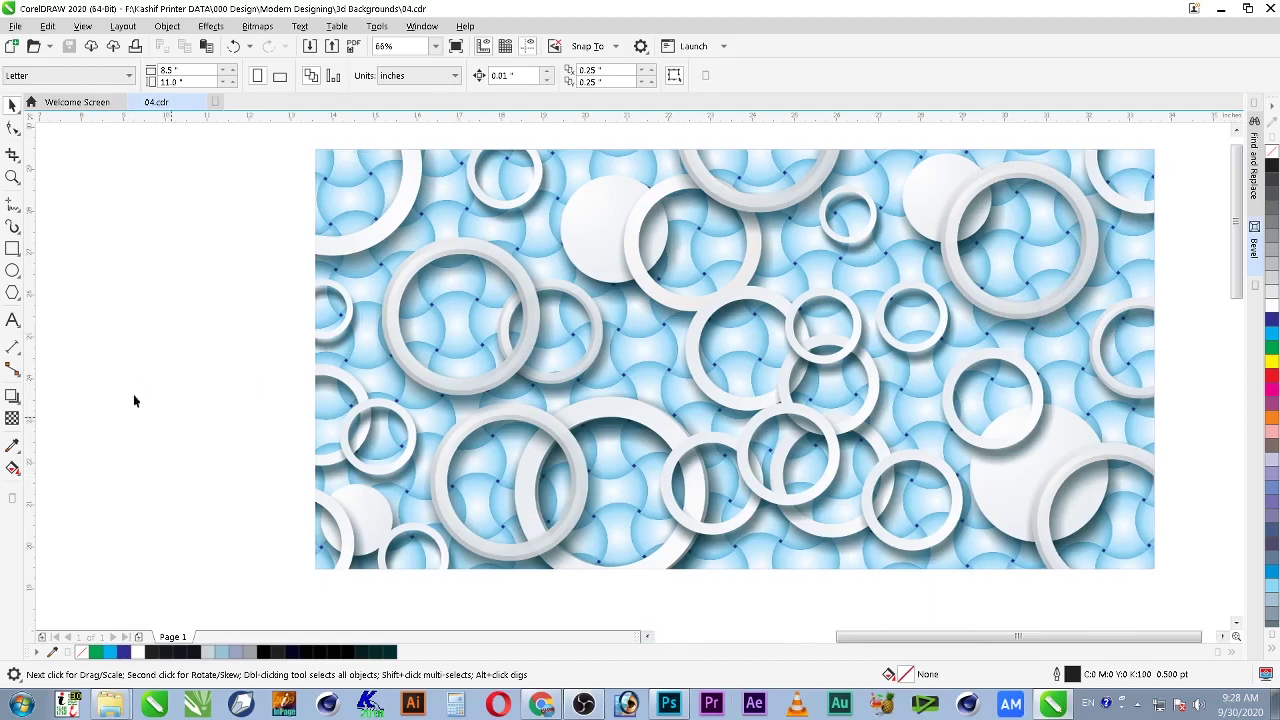
left_click(13, 270)
left_click_drag(108, 236, 269, 424)
key("space")
left_click_drag(94, 216, 322, 462)
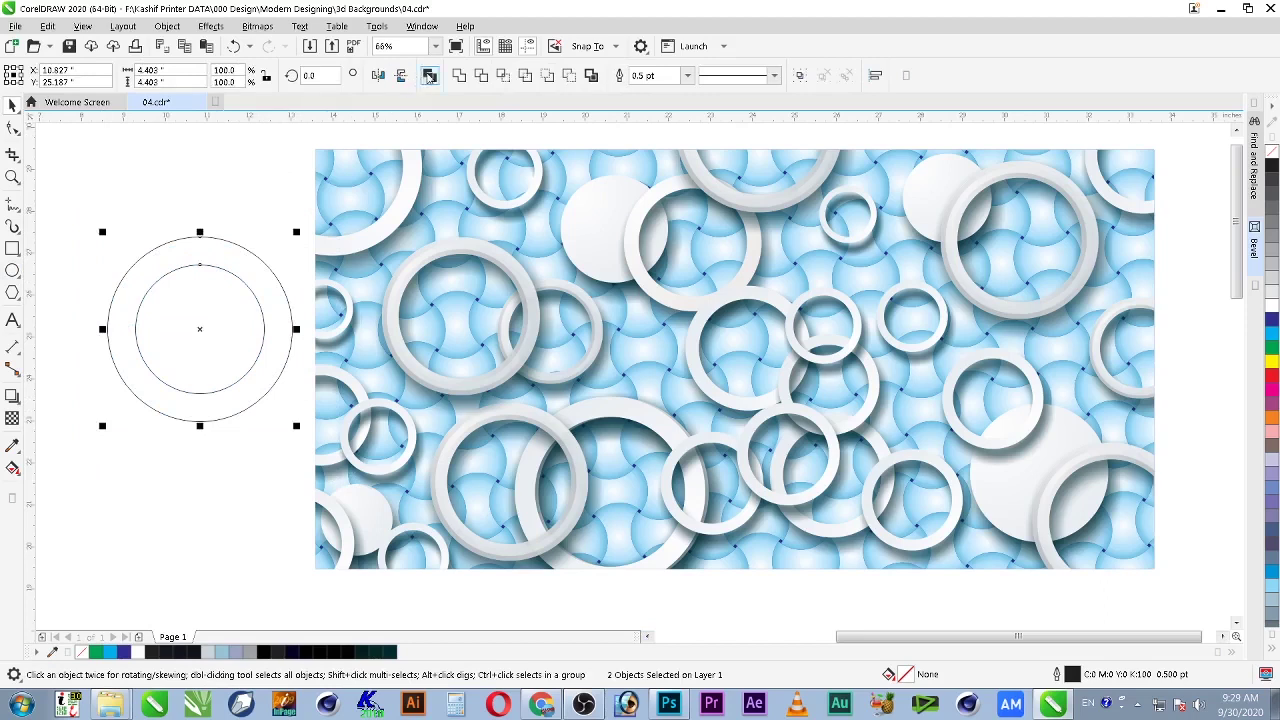
left_click(429, 76)
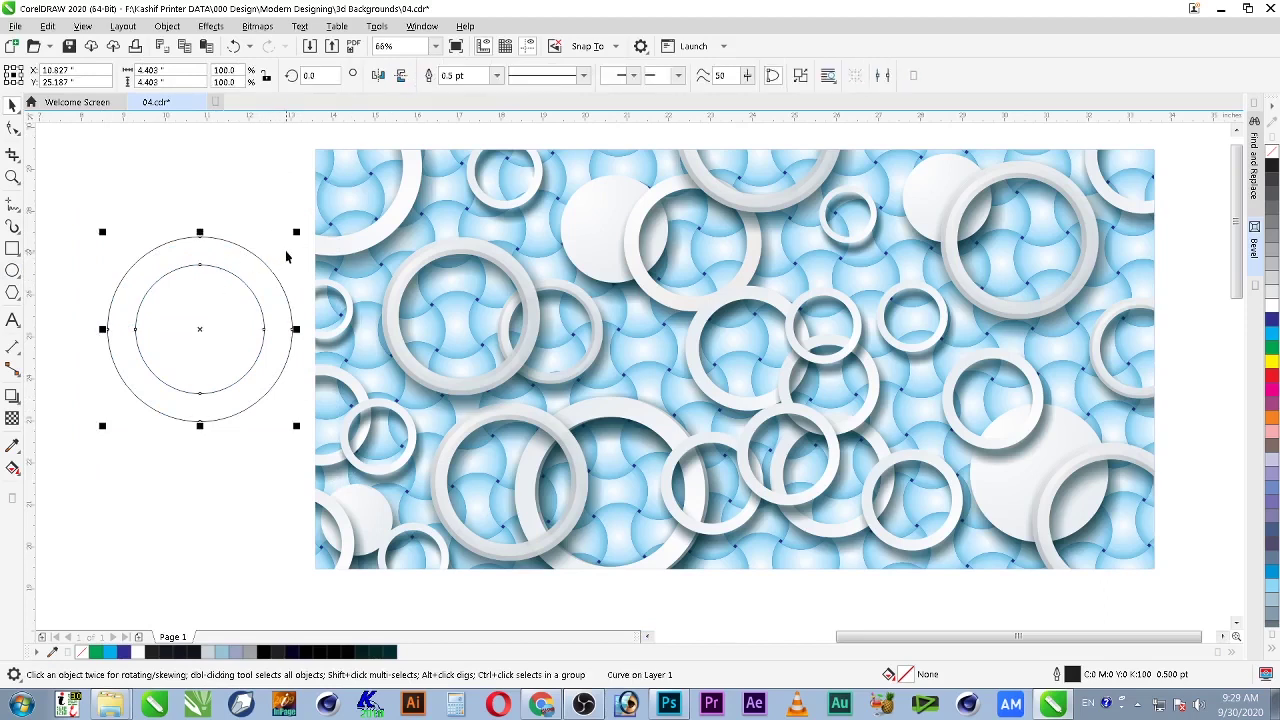
Step: Copy the ring slightly below the original and apply a one-step inside contour to the copy
left_click_drag(258, 274, 258, 331)
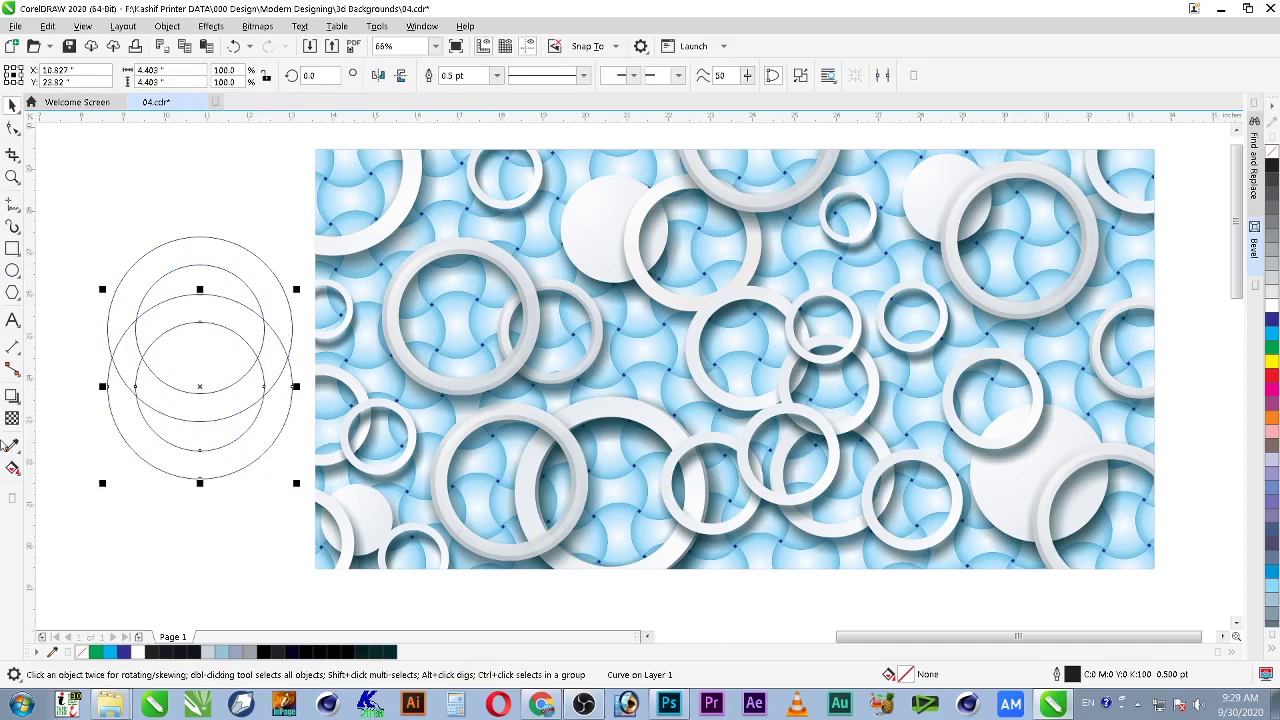
left_click(12, 398)
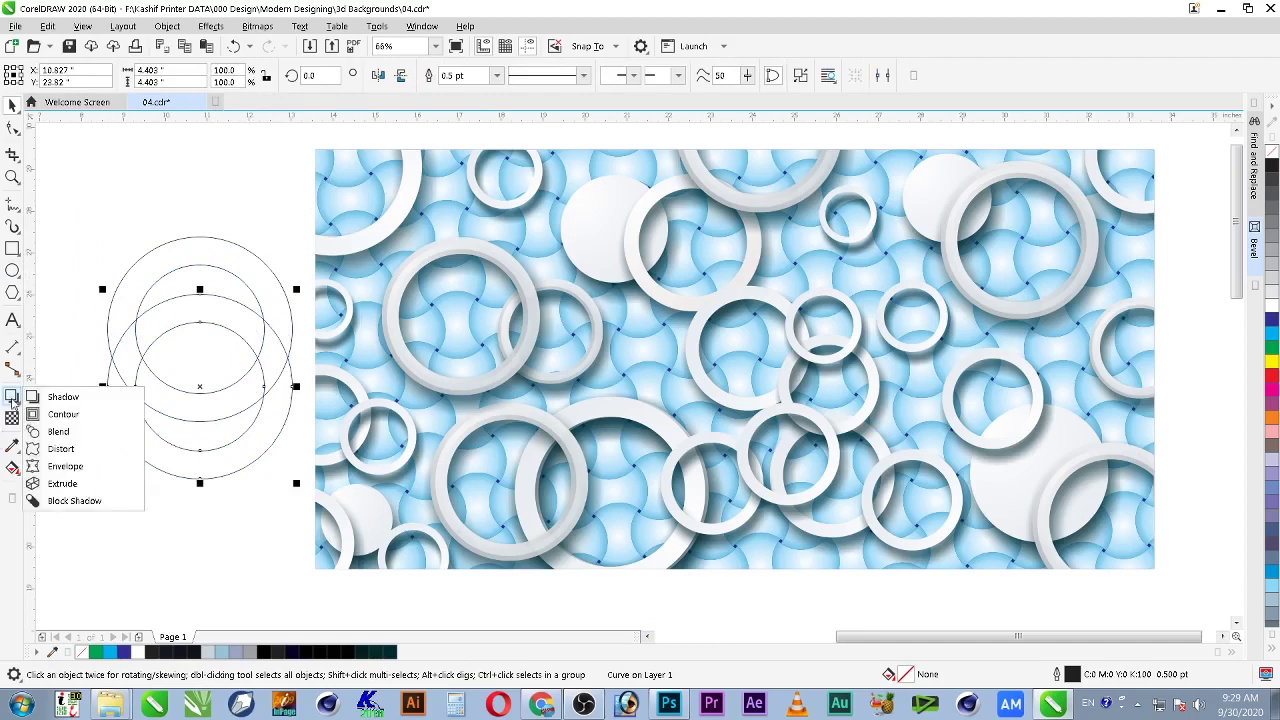
left_click(66, 416)
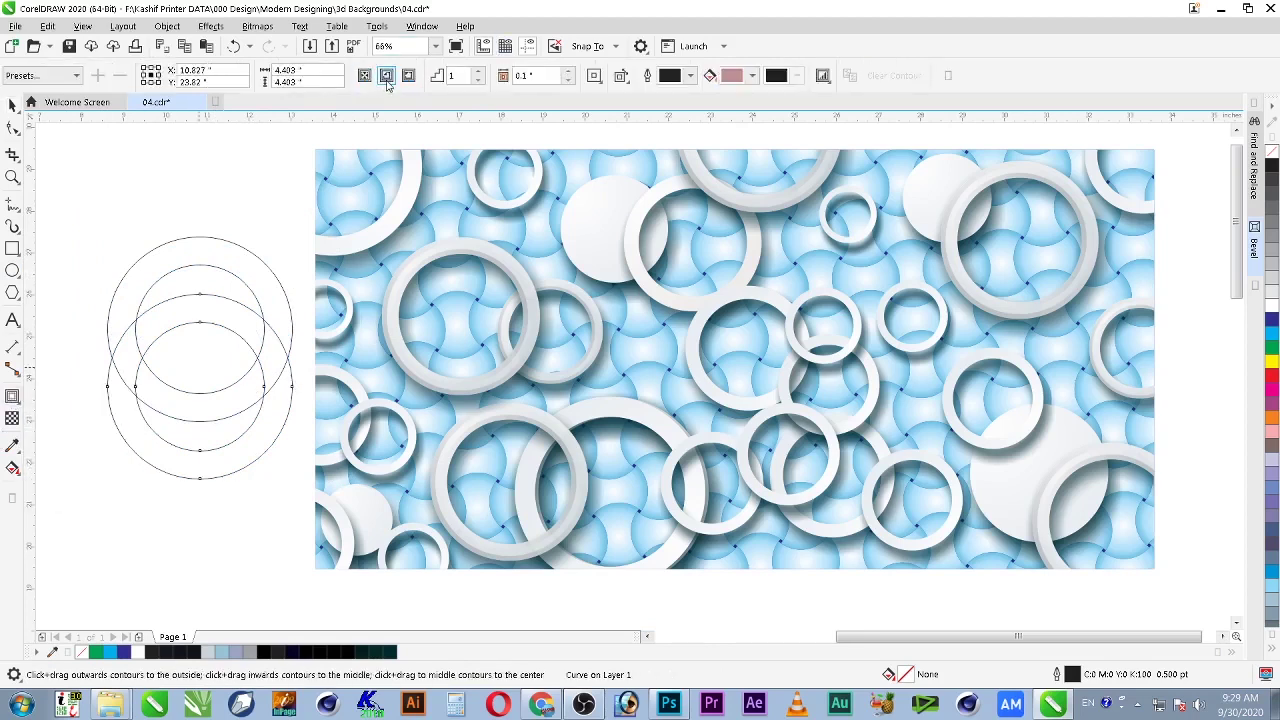
left_click_drag(108, 387, 101, 385)
Step: Set the contour offset of the lower ring to 0.17 in
left_click(570, 73)
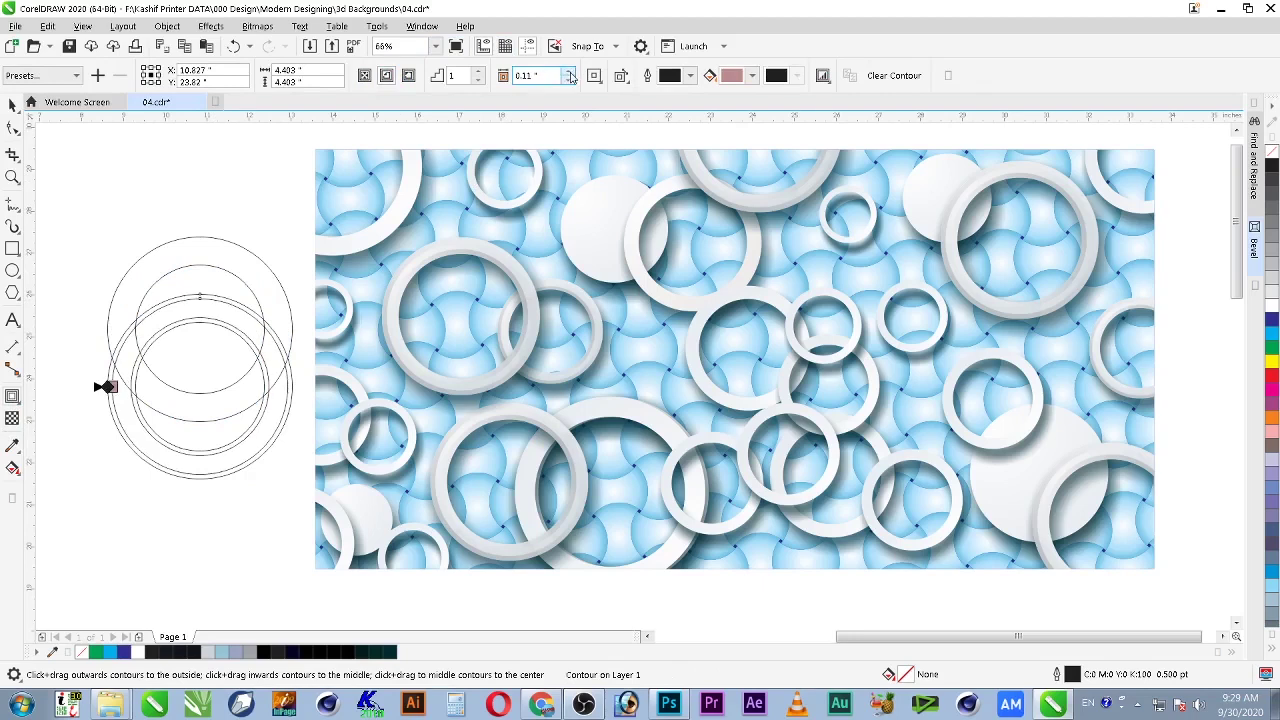
left_click(568, 81)
left_click(568, 81)
left_click(569, 72)
left_click(569, 72)
left_click(569, 72)
left_click(569, 72)
left_click(569, 72)
left_click(569, 72)
left_click(569, 73)
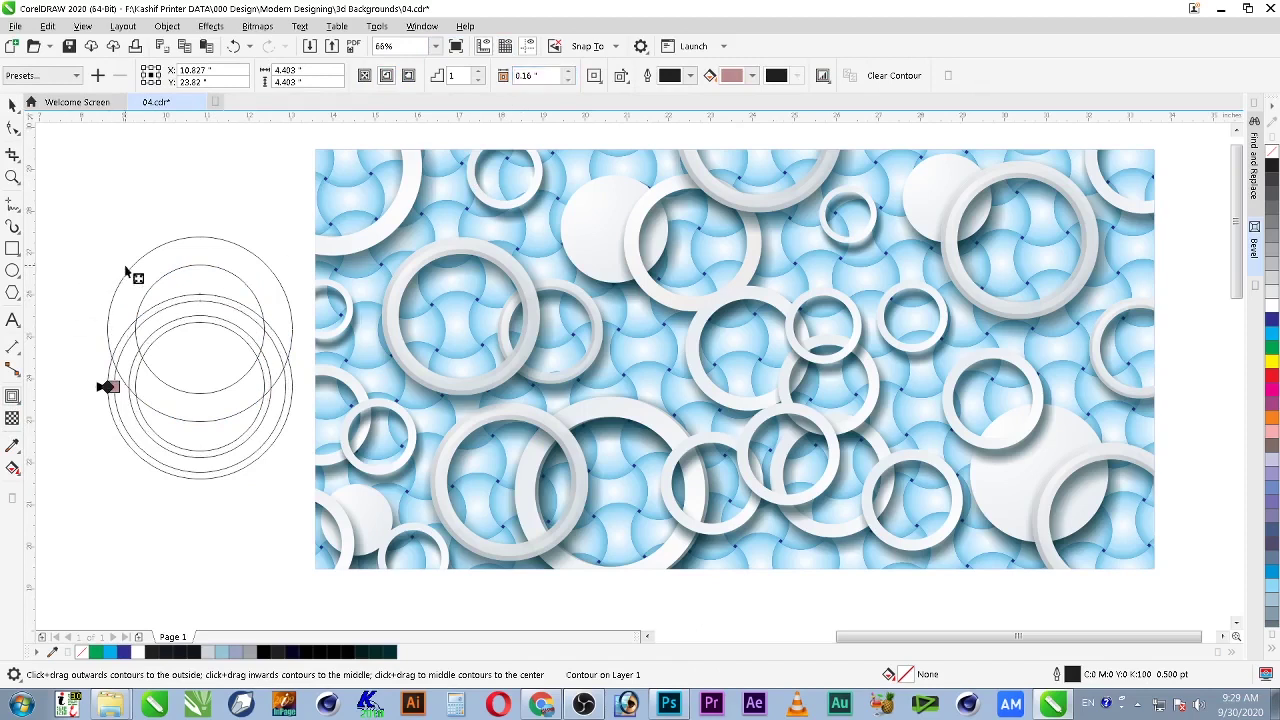
left_click(569, 72)
left_click(569, 72)
Step: Break the contour apart and move the narrower contour ring away from its source ring
left_click(12, 105)
right_click(230, 323)
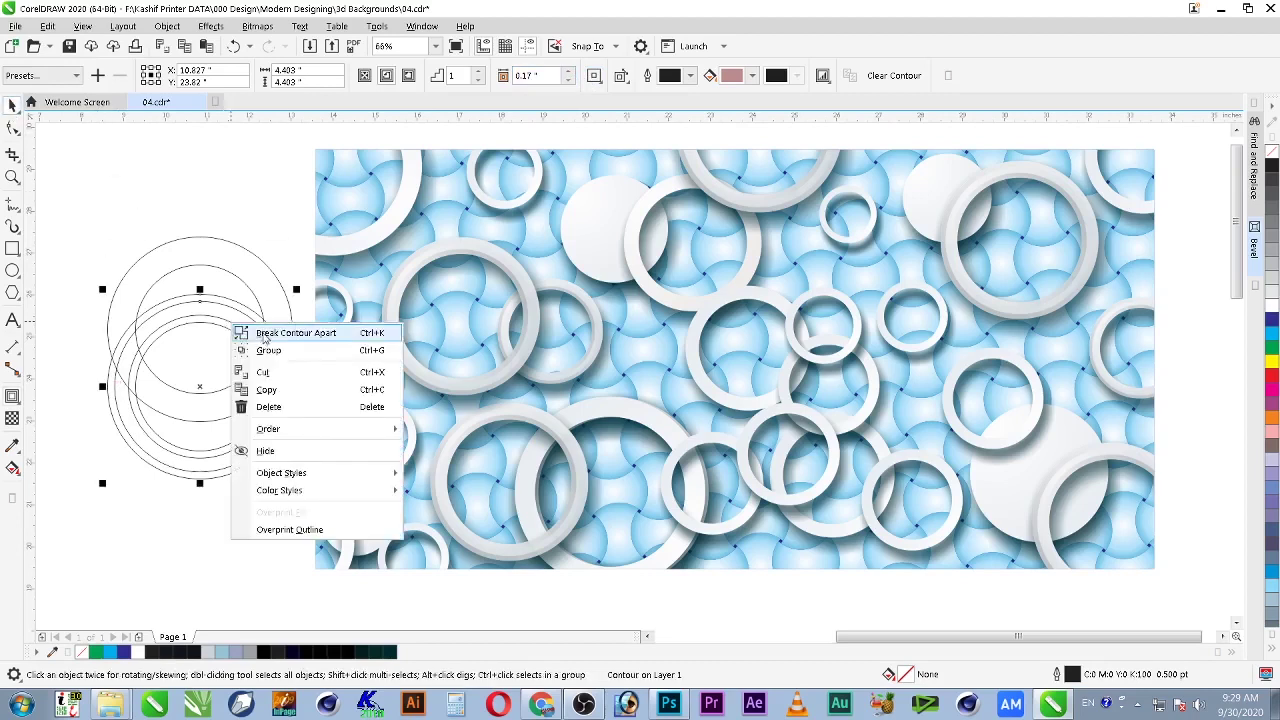
left_click(220, 329)
left_click_drag(211, 311, 276, 227)
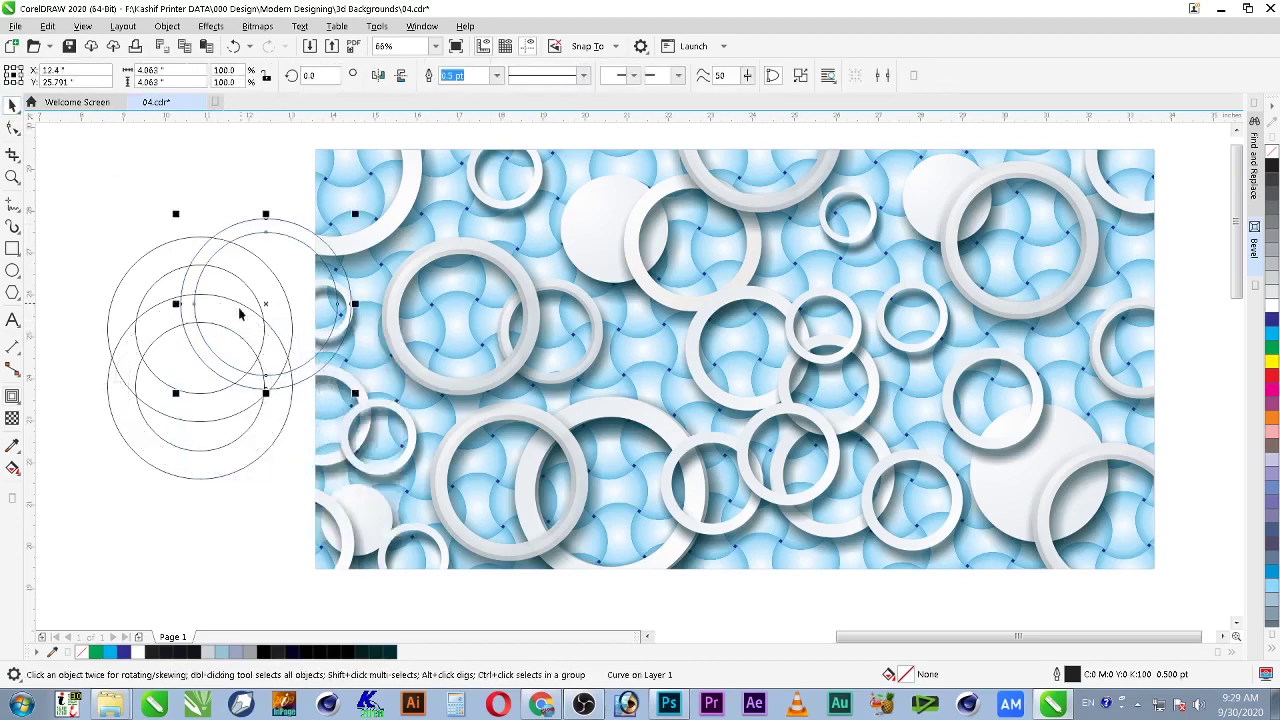
Step: Remove the lower ring copy and centre the narrower ring on the original ring
left_click_drag(264, 472, 257, 403)
left_click(246, 401, "shift")
key("c")
key("e")
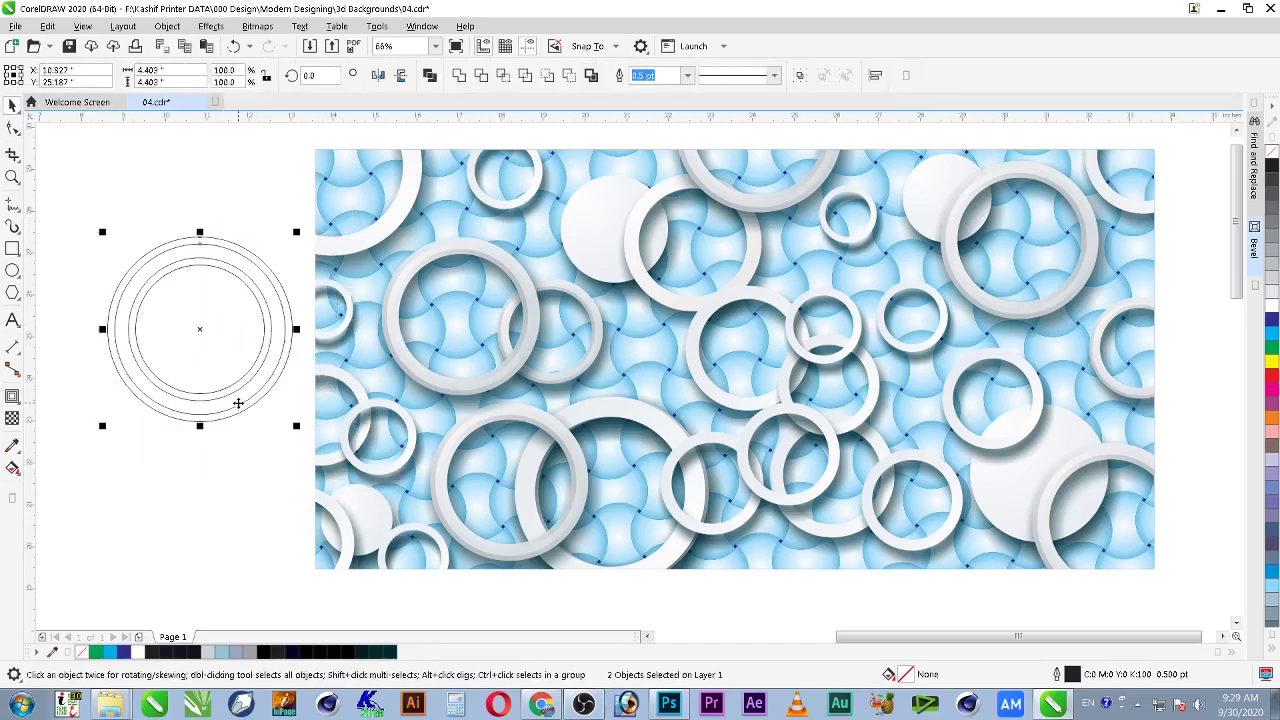
Step: Select both nested rings and place a copy of them beside the originals, on the side away from the background
left_click(255, 262)
key("z")
left_click(212, 316)
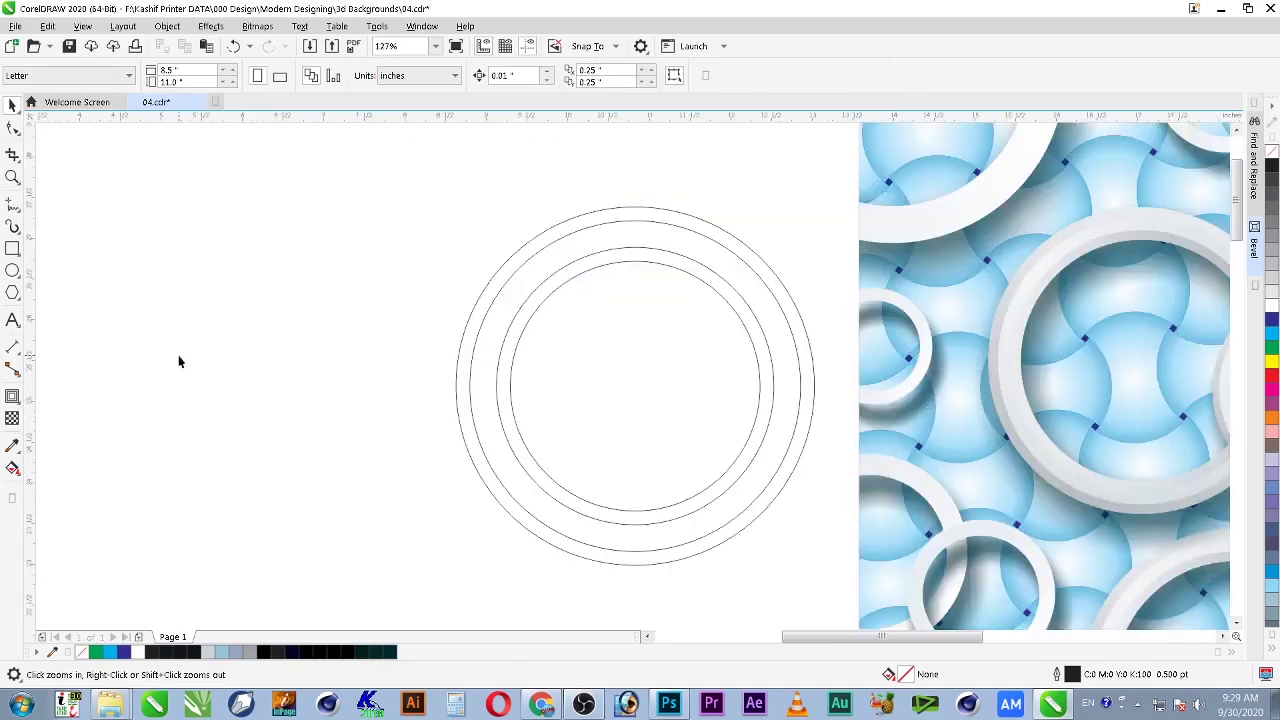
key("space")
left_click(717, 244)
left_click(720, 234, "shift")
left_click_drag(720, 234, 307, 232)
left_click(629, 211)
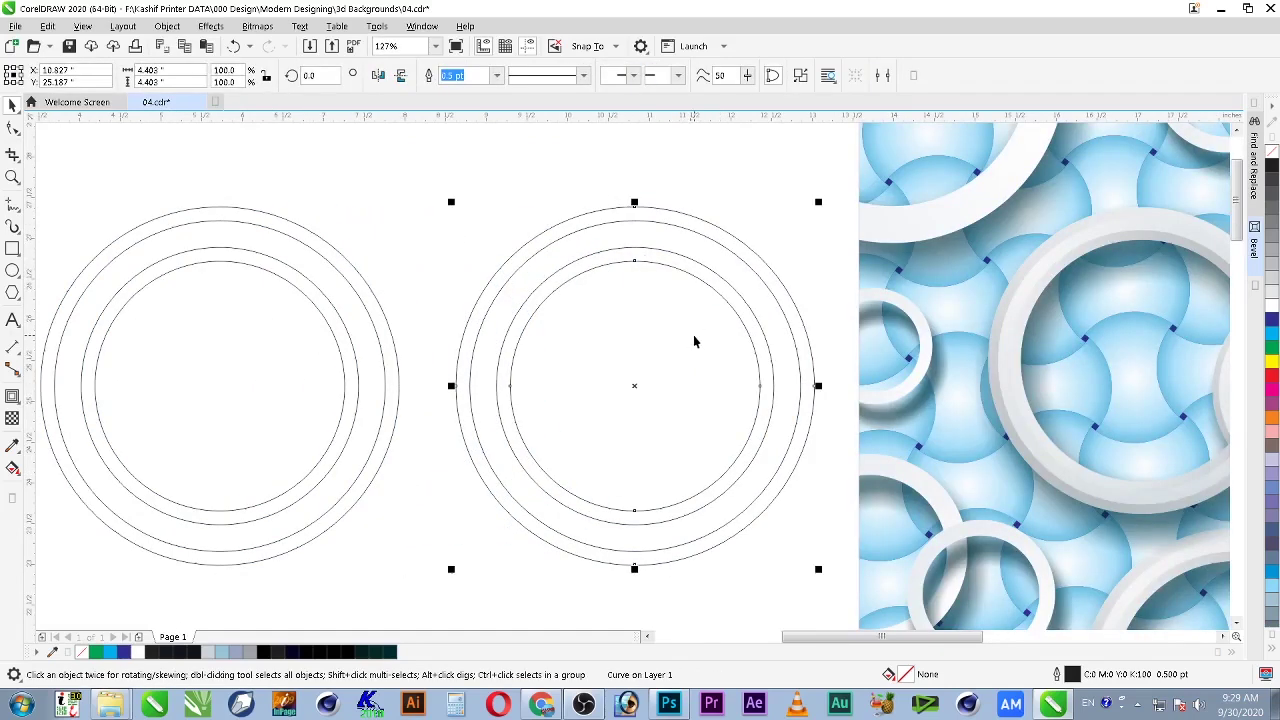
key("F11")
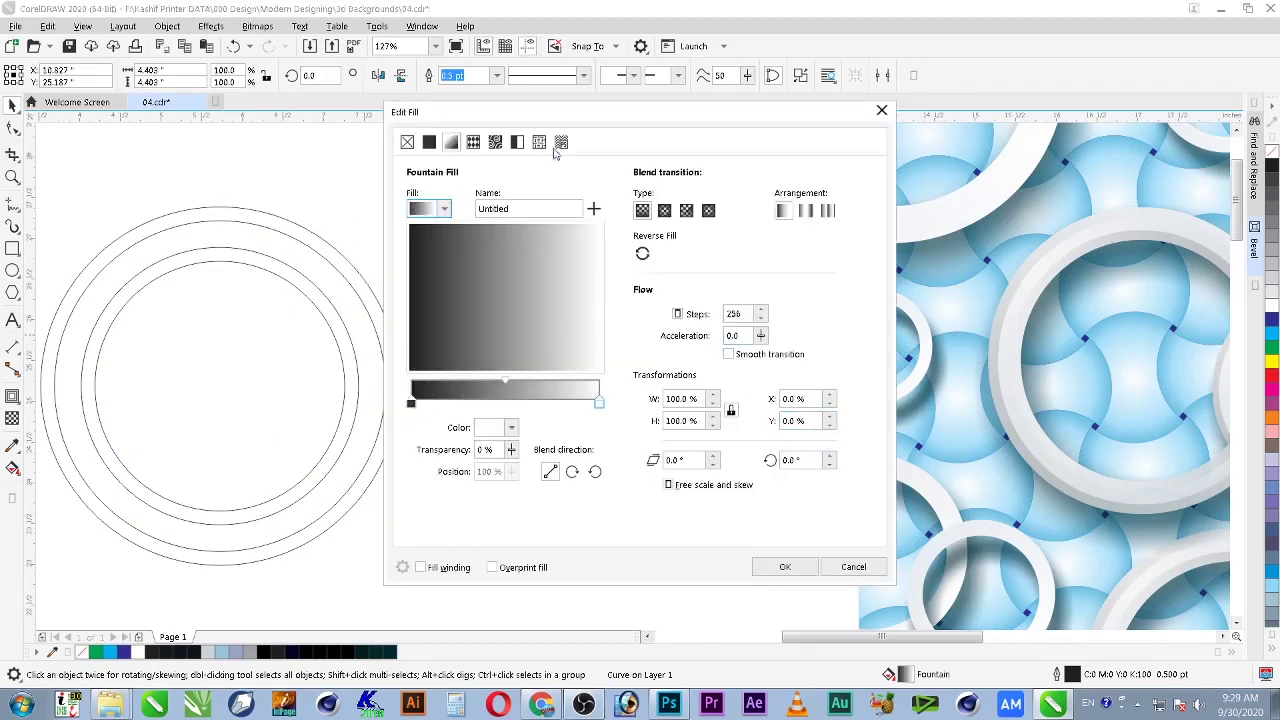
left_click_drag(586, 123, 270, 247)
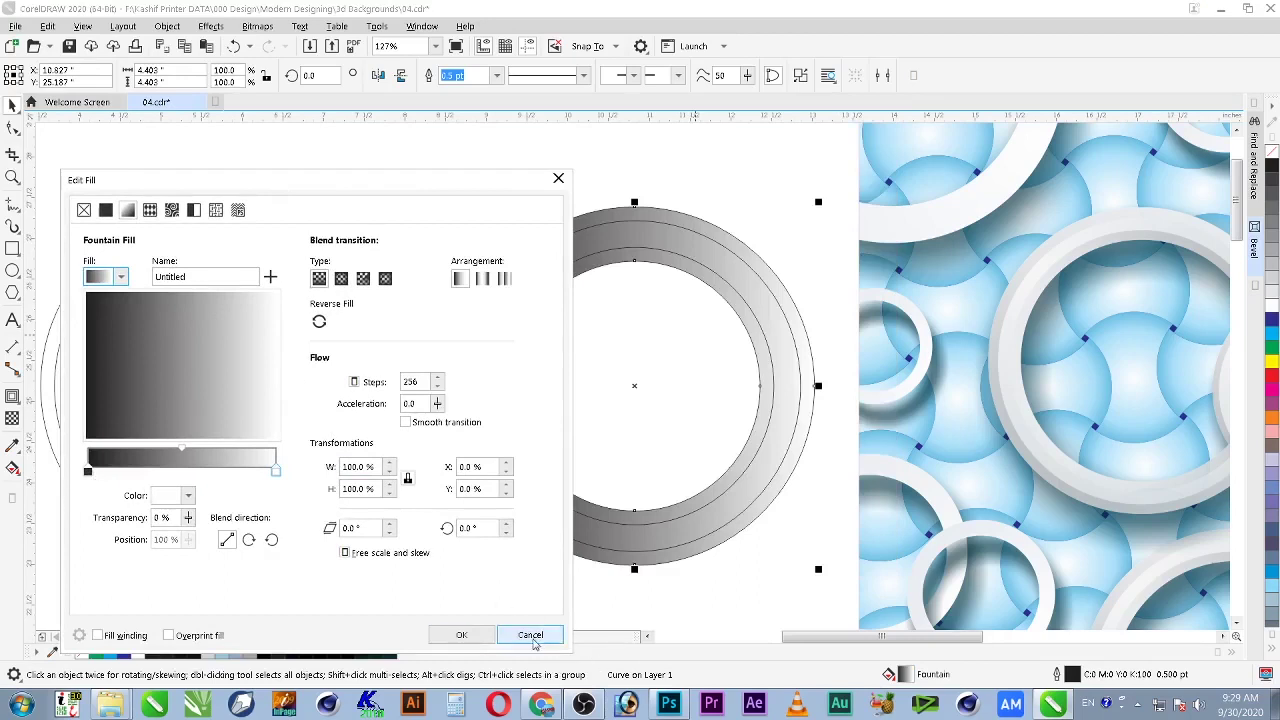
left_click(530, 634)
left_click(506, 582)
left_click(567, 556)
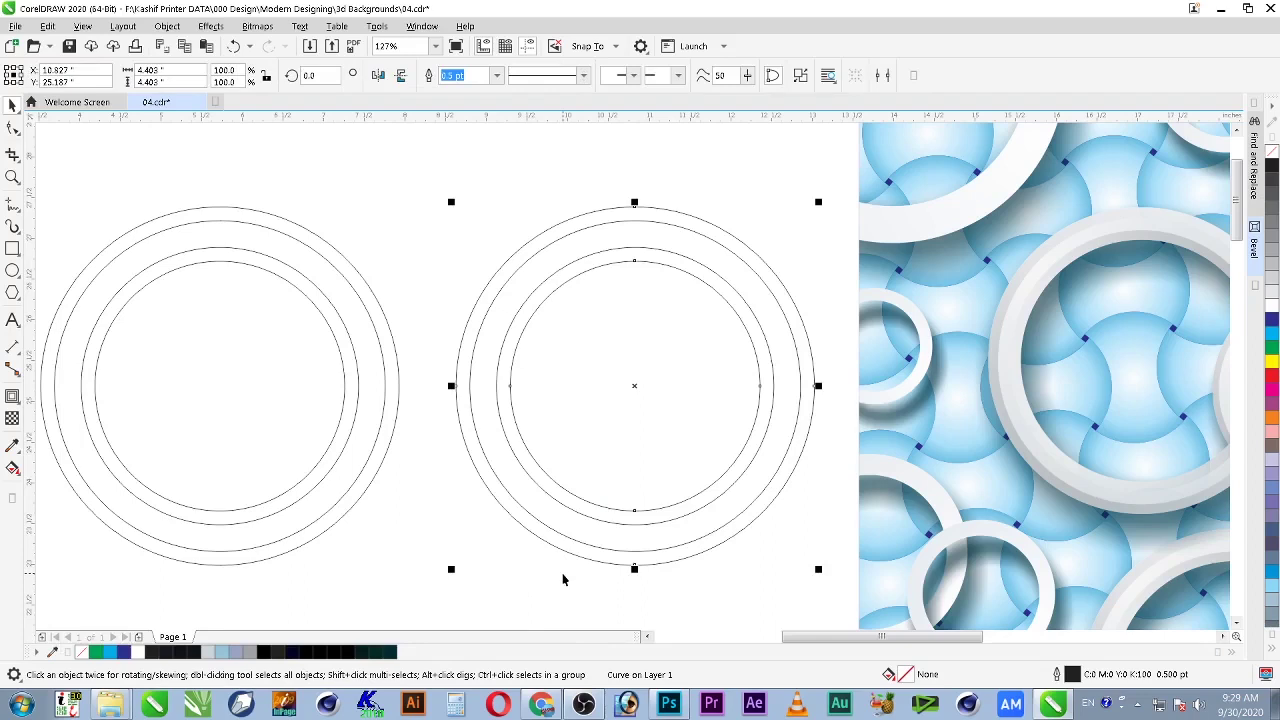
left_click(562, 580)
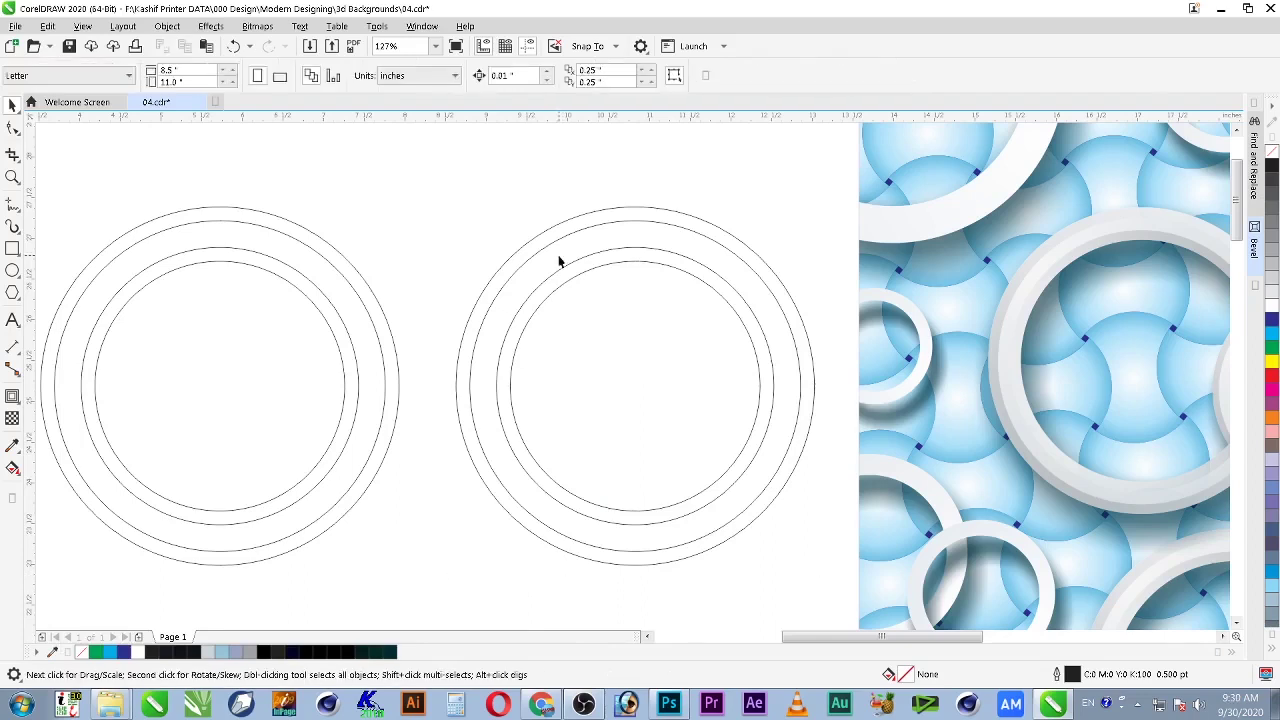
Step: Centre the gold gradient bitmap on the nested ring pair nearest the blue background artwork
key("Tab")
left_click(590, 220, "shift")
key("c")
key("e")
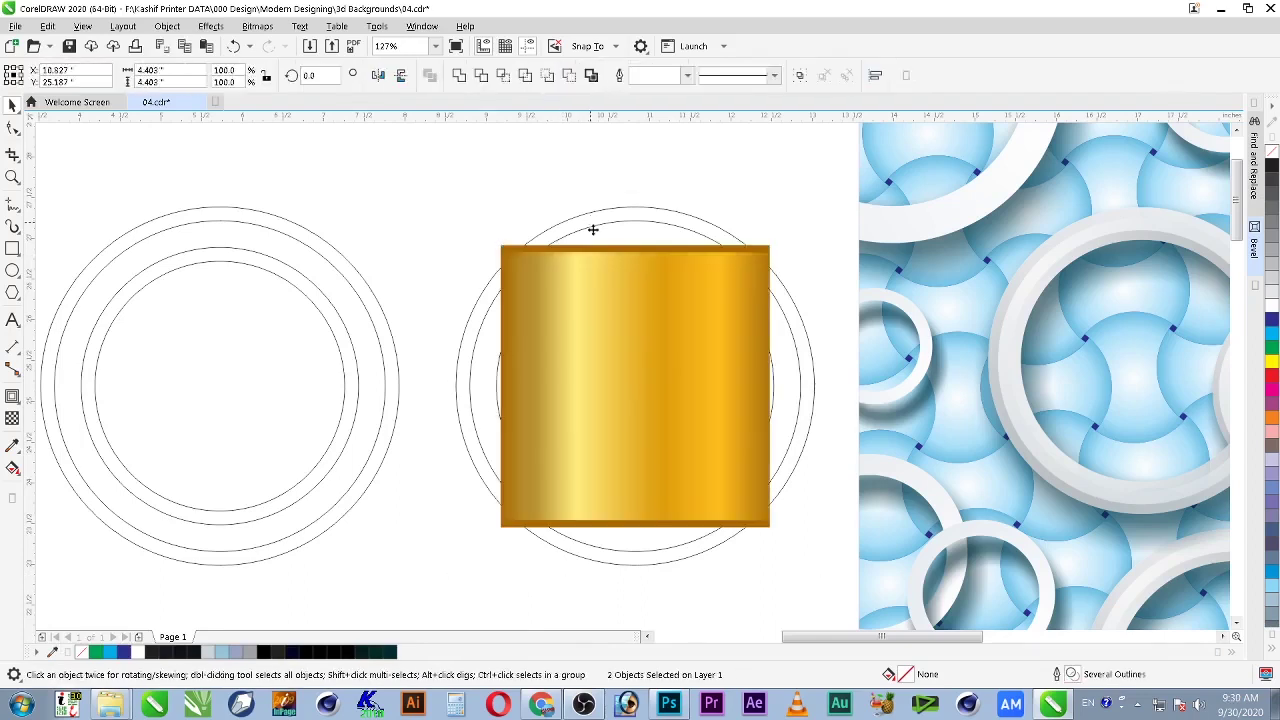
Step: Scale the gold bitmap to 145% so it covers both nested rings, and send it behind them
left_click(677, 289)
left_click_drag(775, 241, 840, 173)
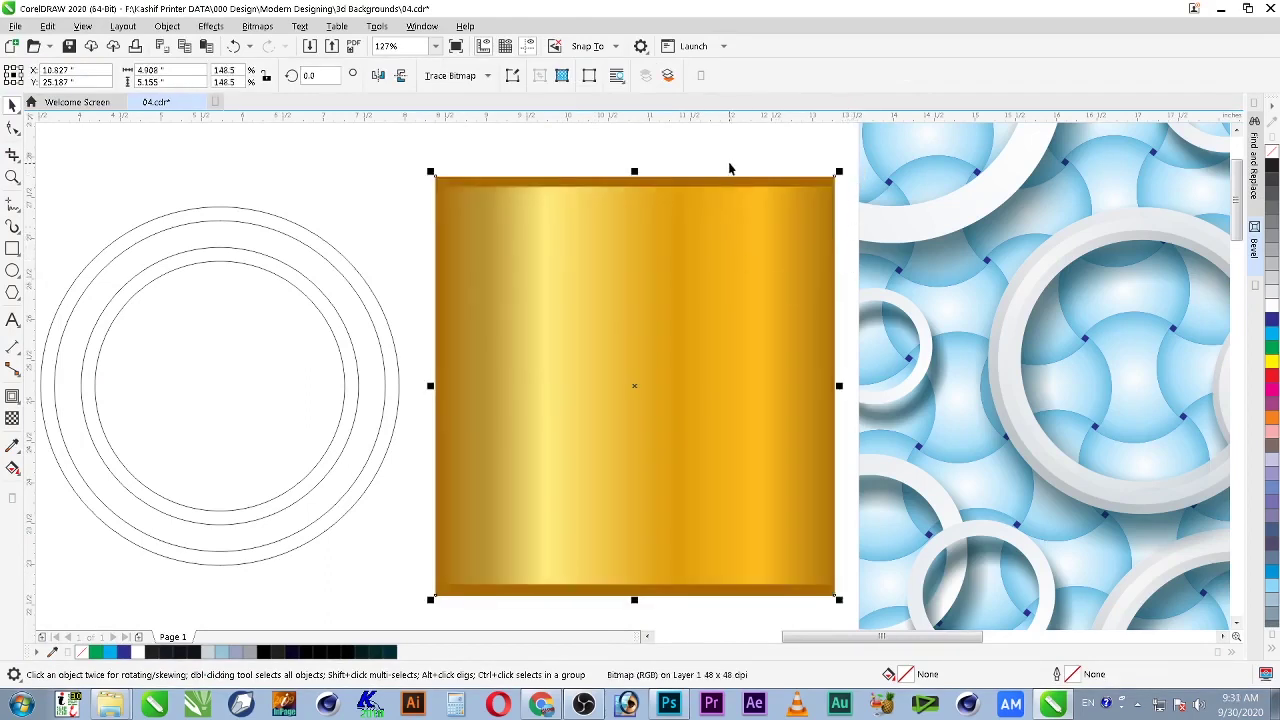
key("shift+Page_Down")
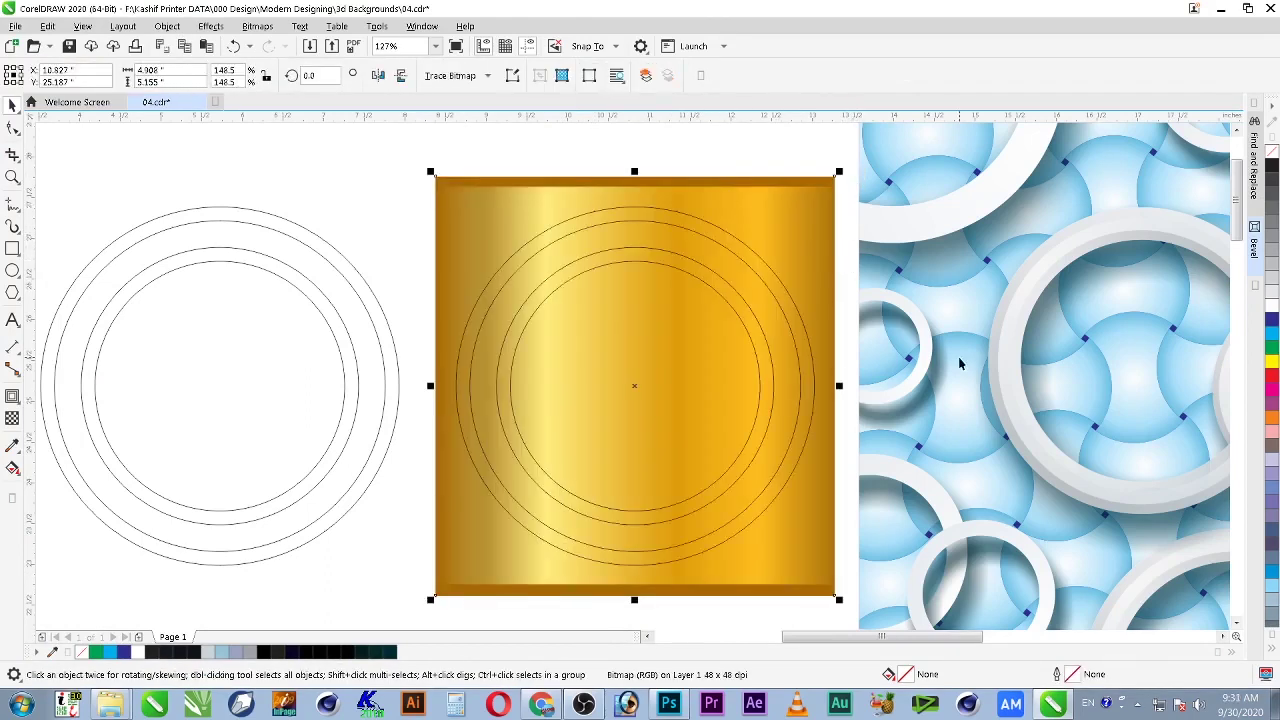
left_click_drag(840, 168, 835, 175)
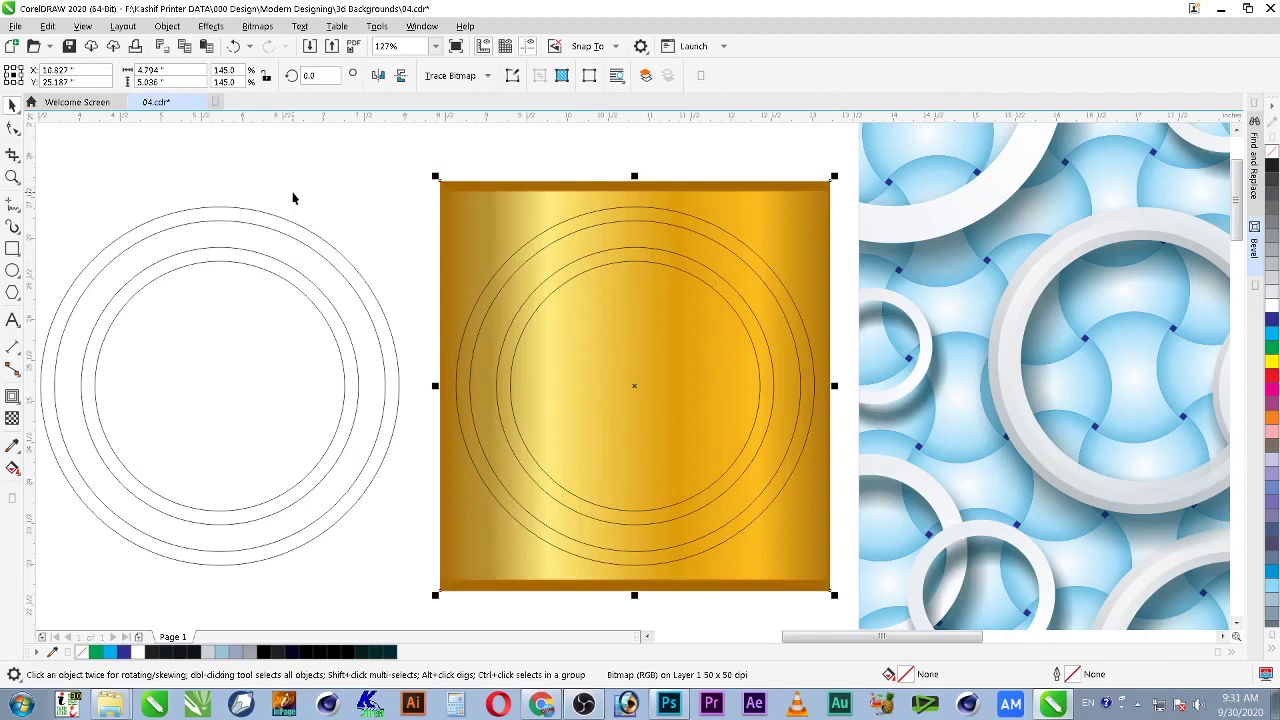
Step: Adjust the gold bitmap to brightness 0, contrast 8 and intensity 13
key("ctrl+b")
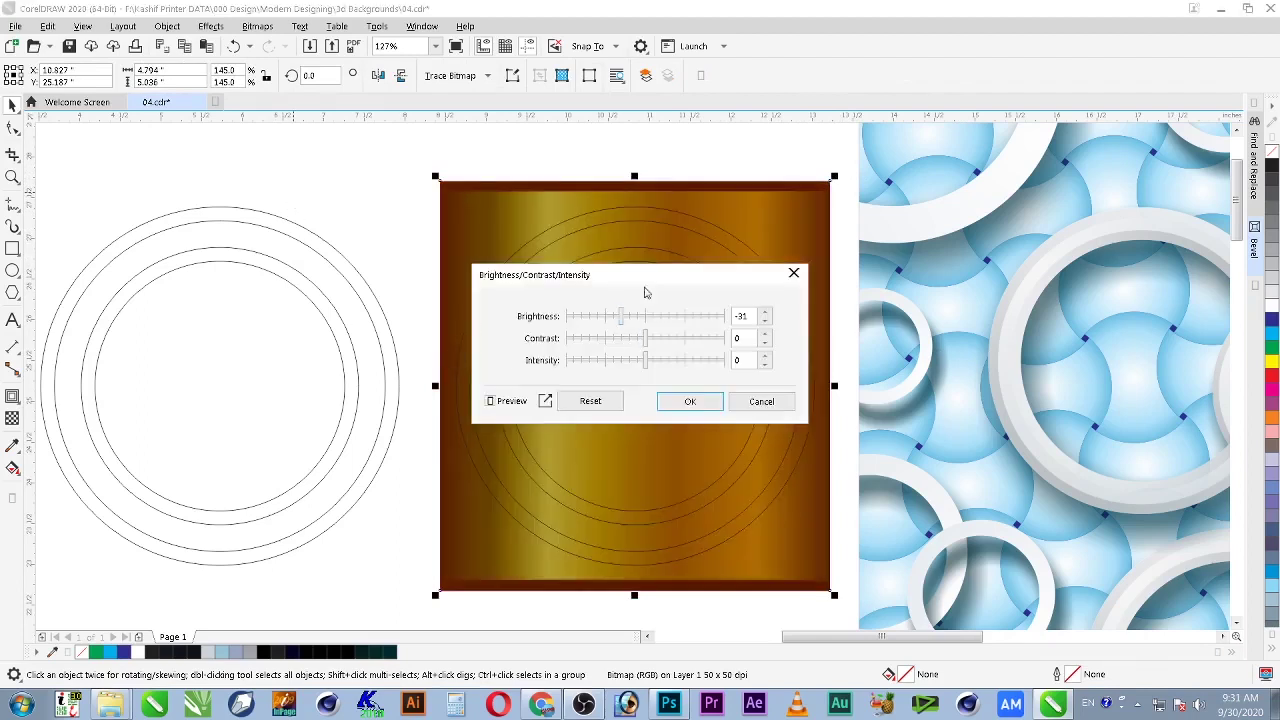
left_click(592, 403)
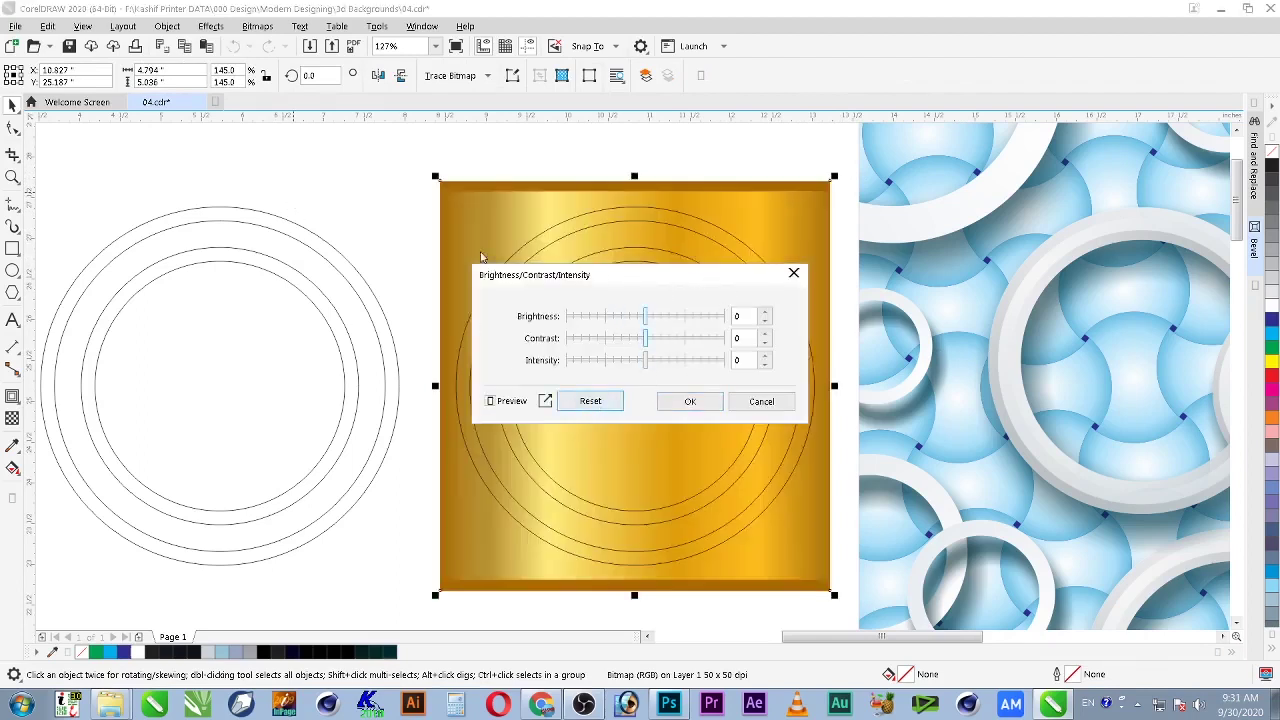
left_click_drag(703, 278, 381, 245)
left_click_drag(330, 330, 343, 331)
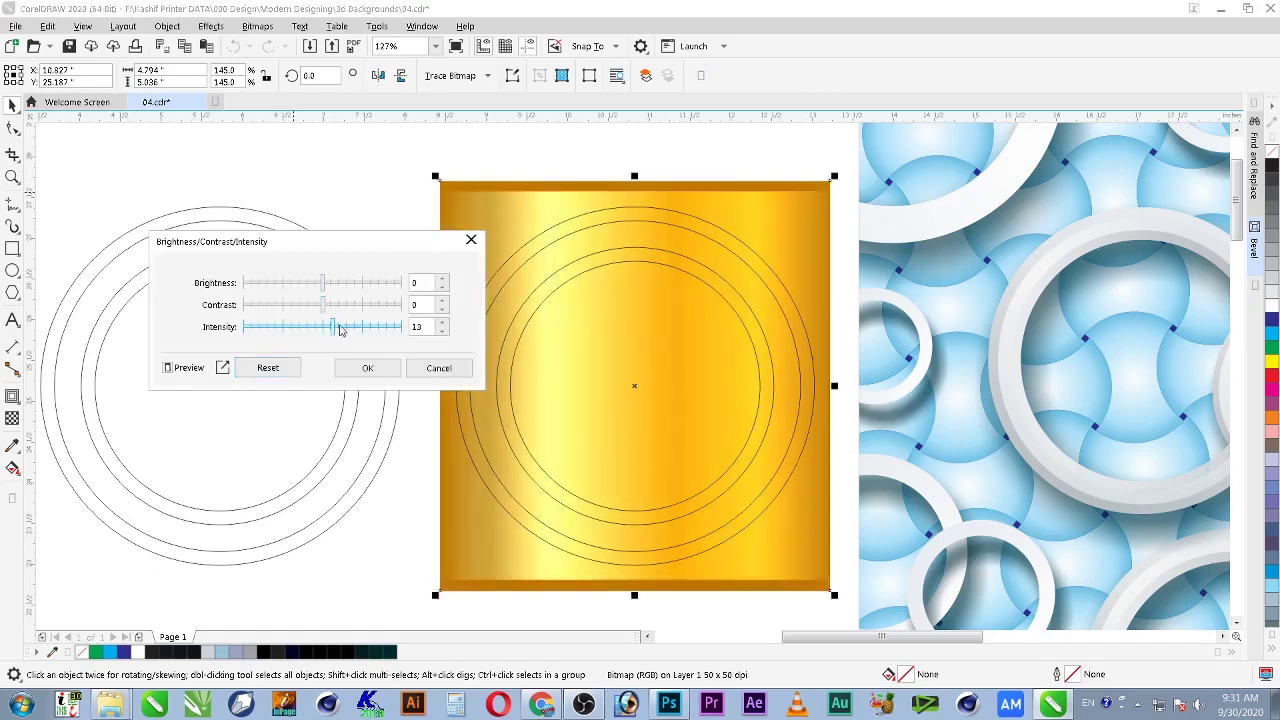
left_click_drag(336, 312, 331, 312)
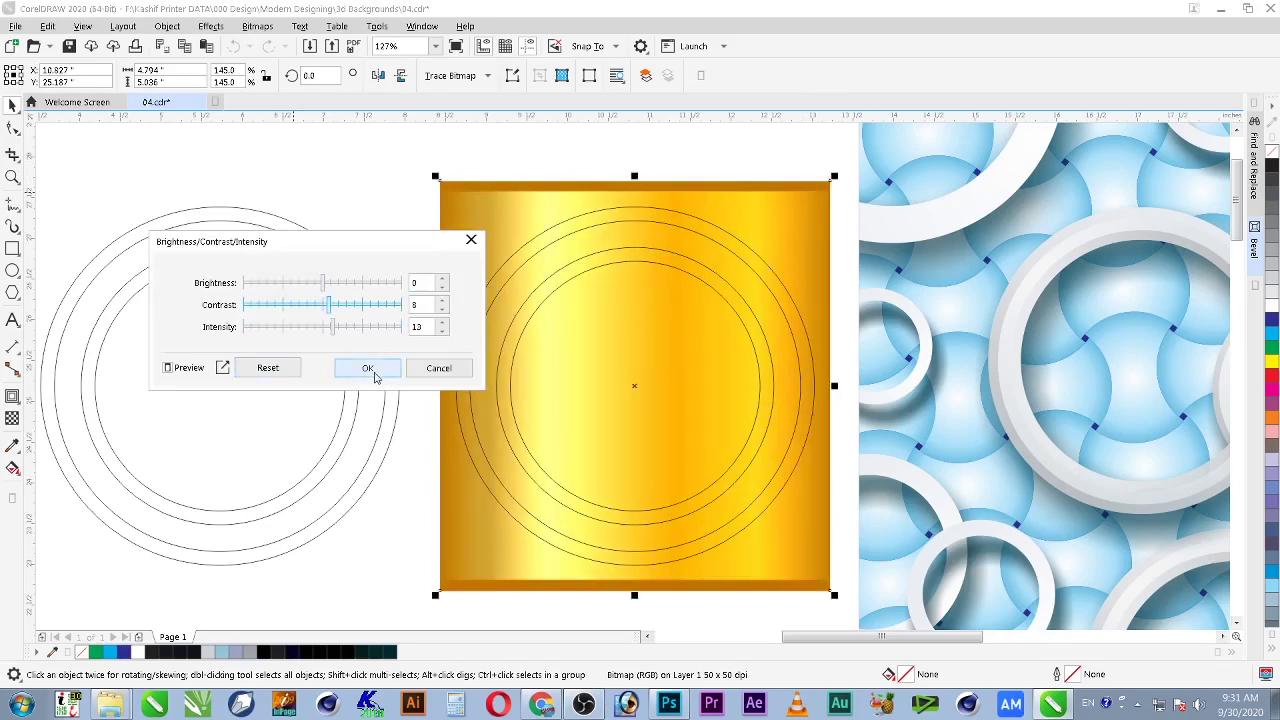
left_click(368, 368)
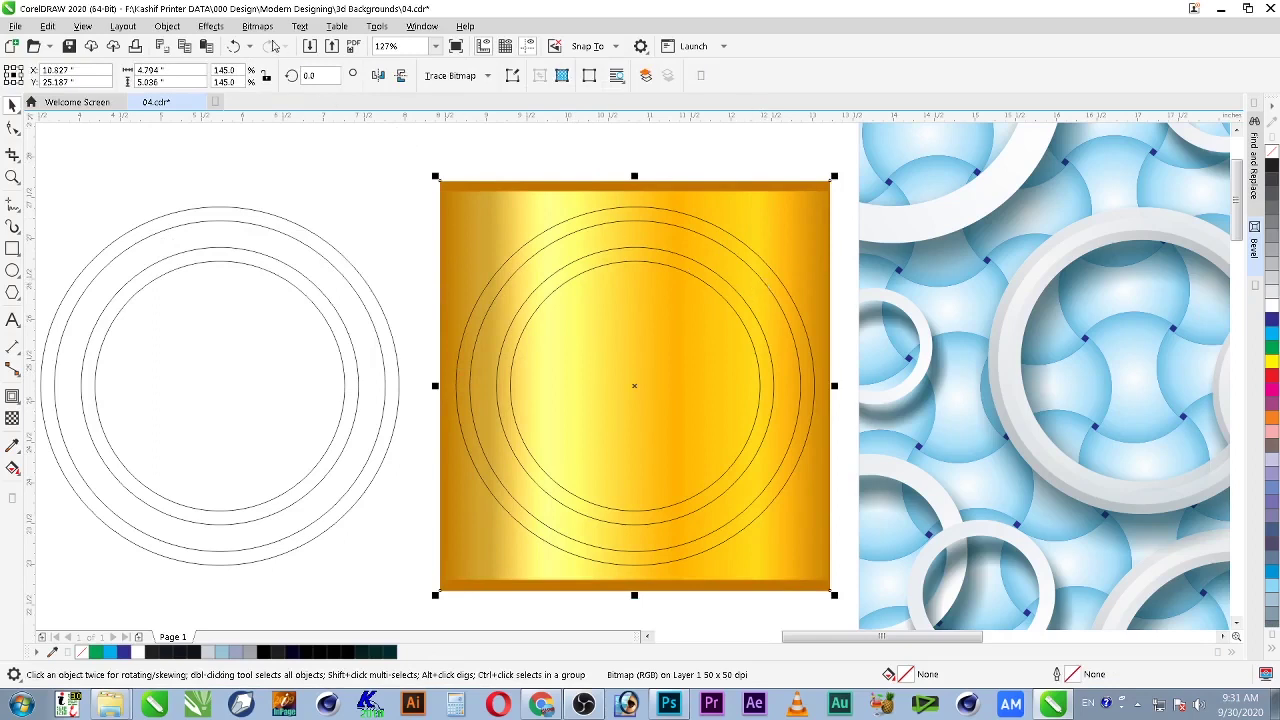
Step: Apply Selective Color to the gold bitmap's reds with magenta 15, yellow -67 and black -2
left_click(259, 28)
mouse_move(210, 27)
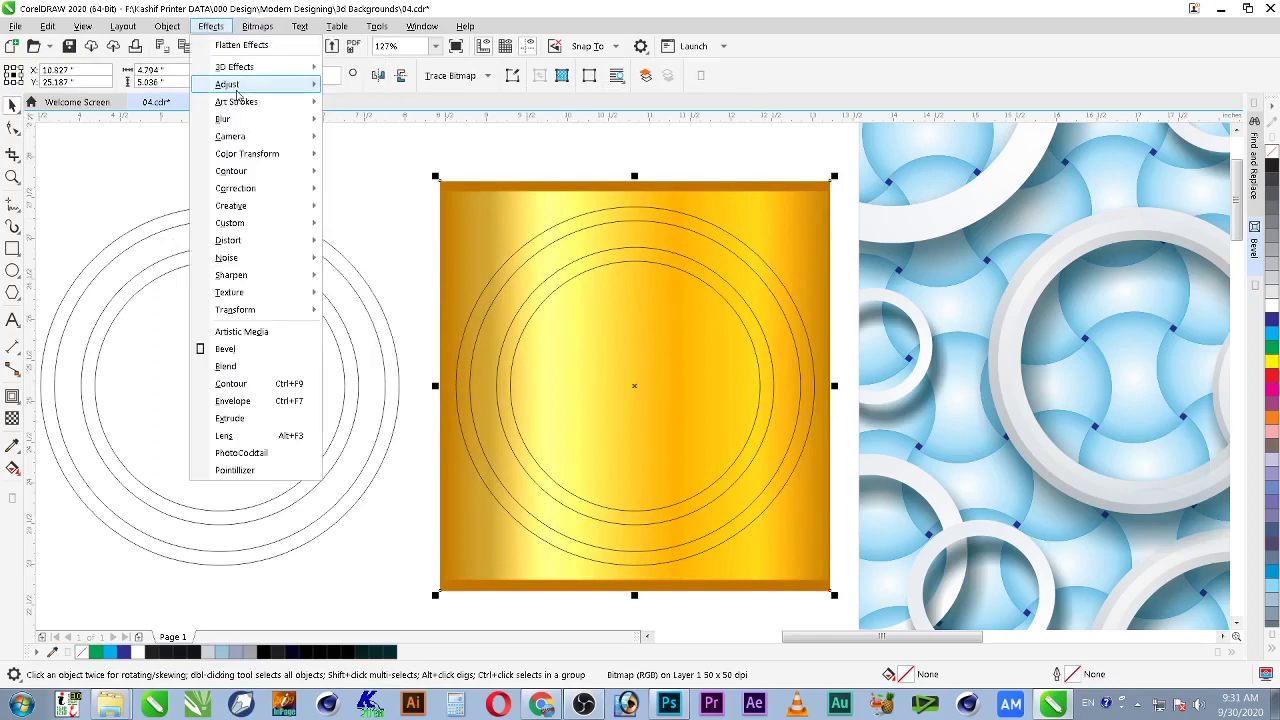
mouse_move(236, 88)
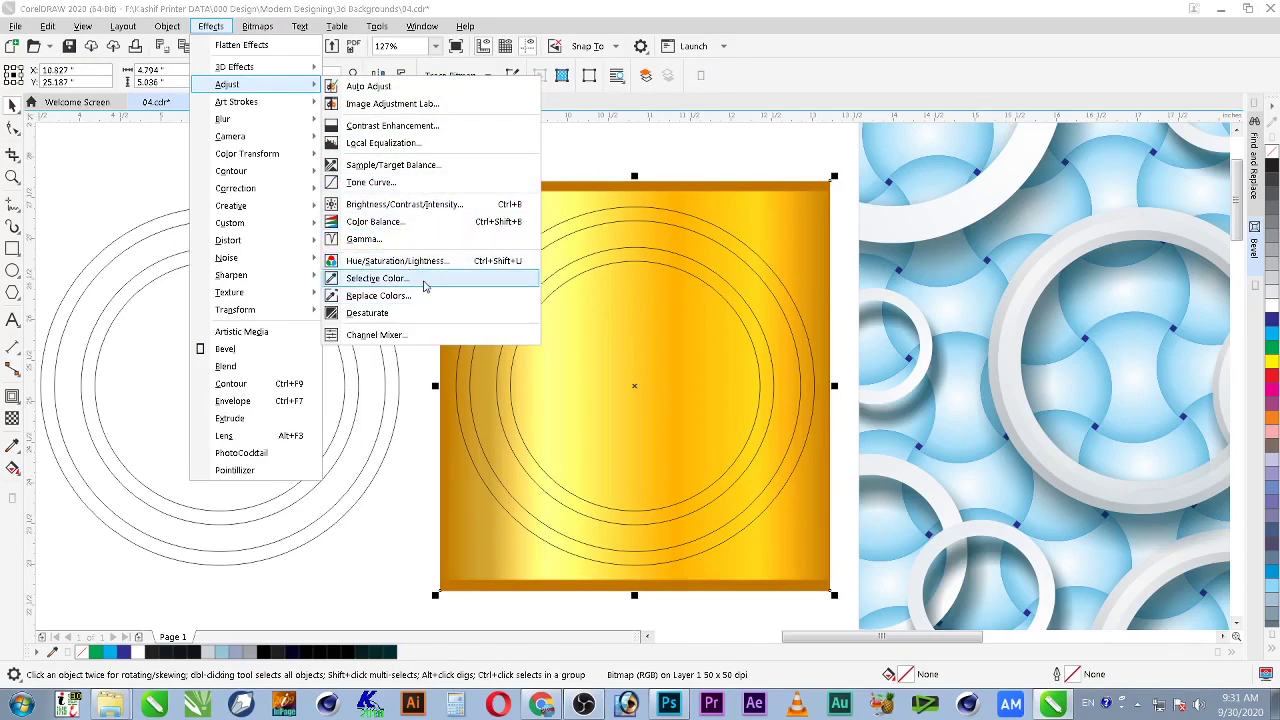
left_click(424, 281)
left_click_drag(656, 118, 256, 120)
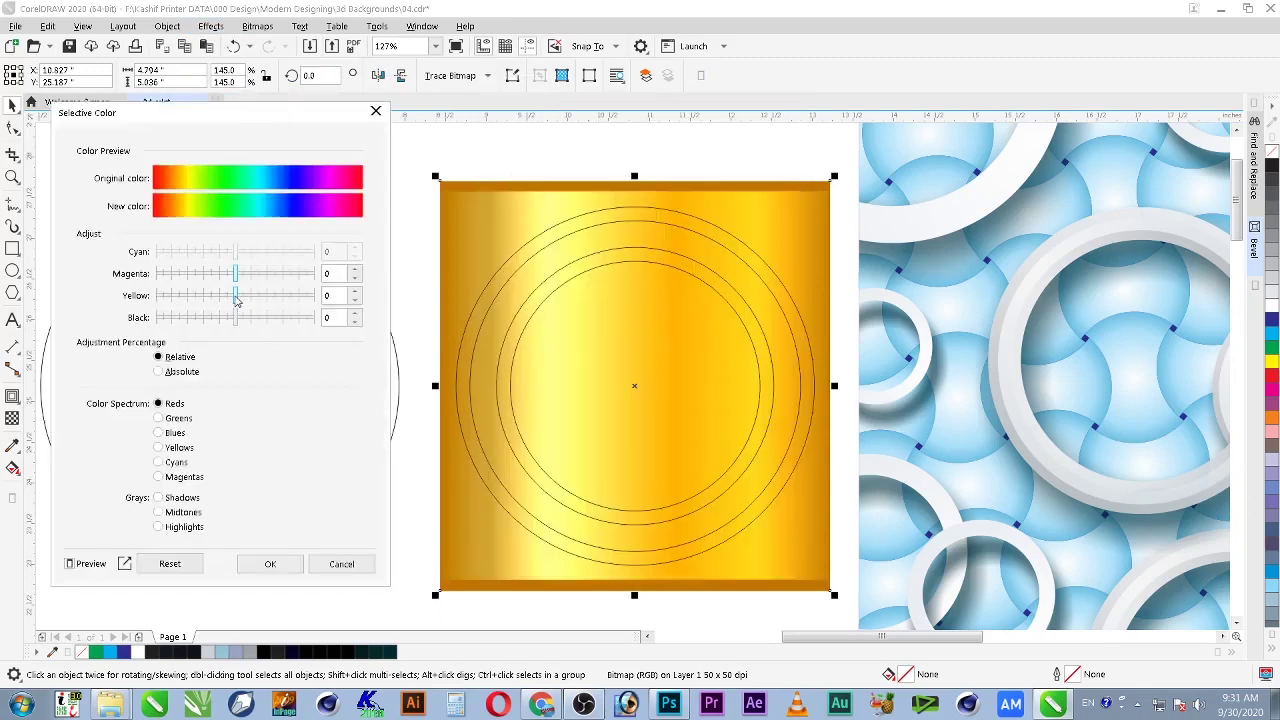
left_click_drag(237, 301, 192, 302)
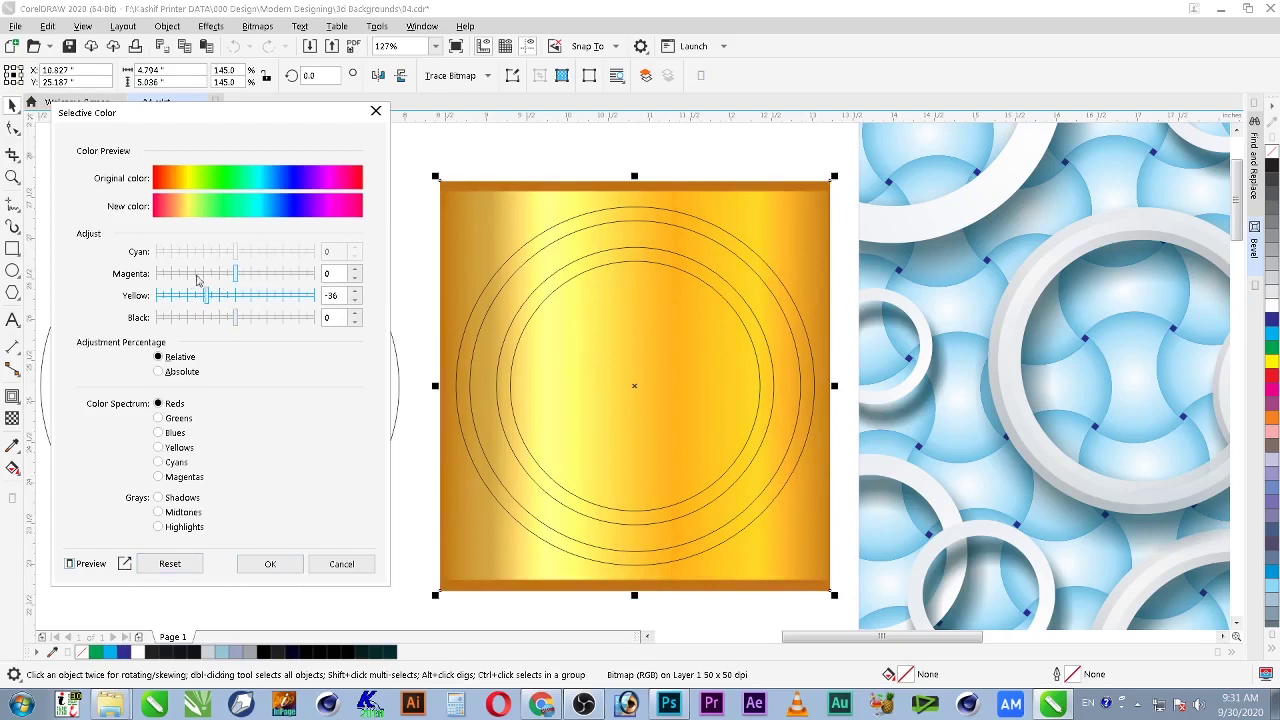
left_click_drag(197, 280, 284, 297)
left_click(247, 282)
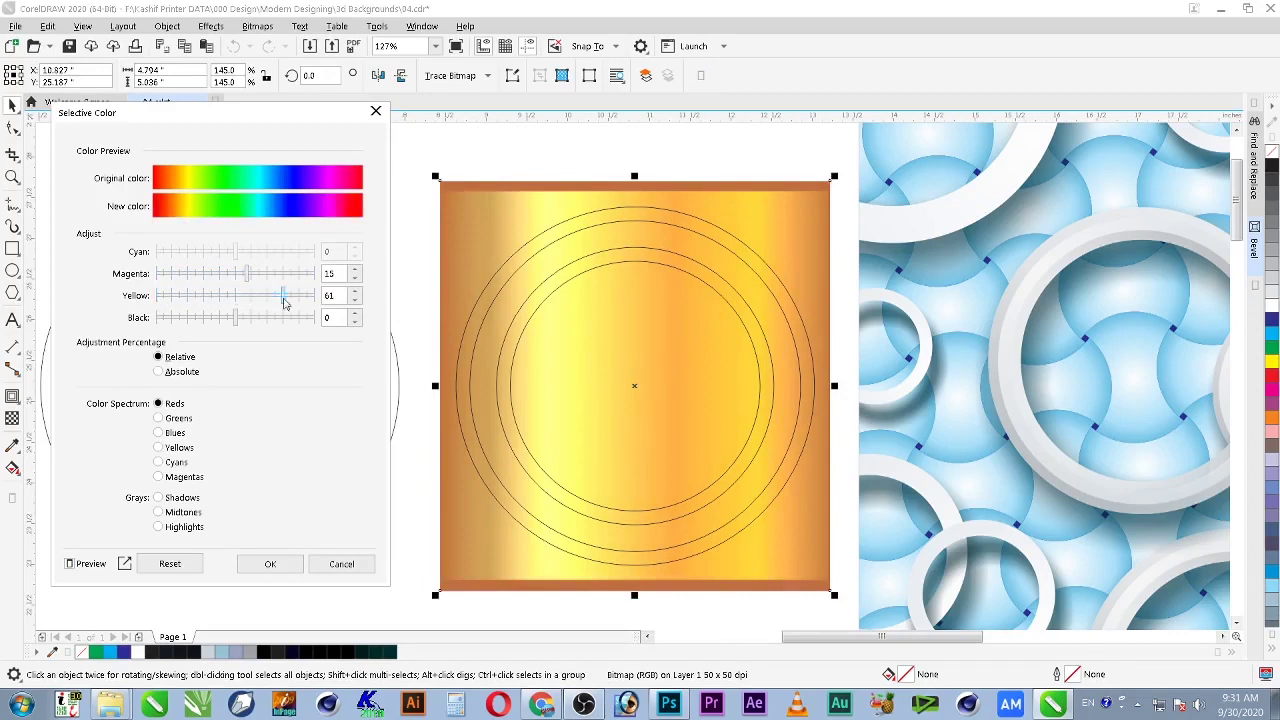
left_click(184, 297)
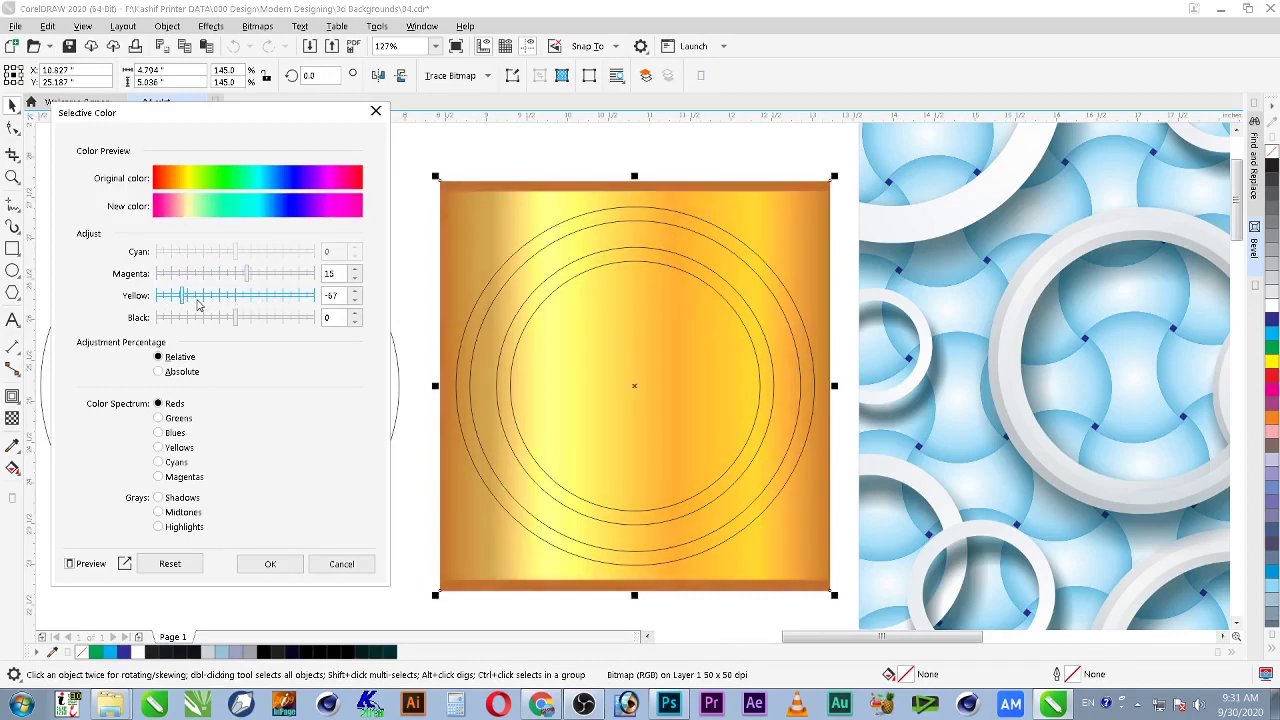
mouse_move(225, 320)
left_mouse_down()
mouse_move(204, 320)
mouse_move(234, 318)
left_mouse_up()
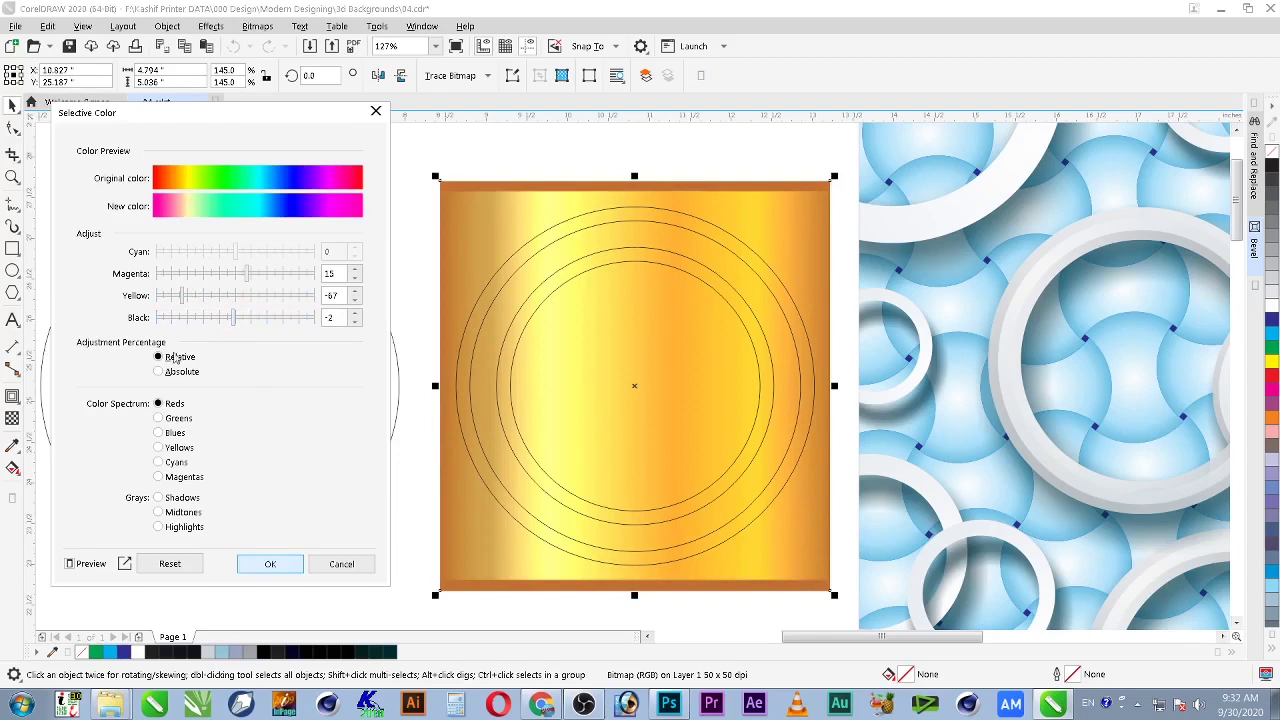
left_click(282, 565)
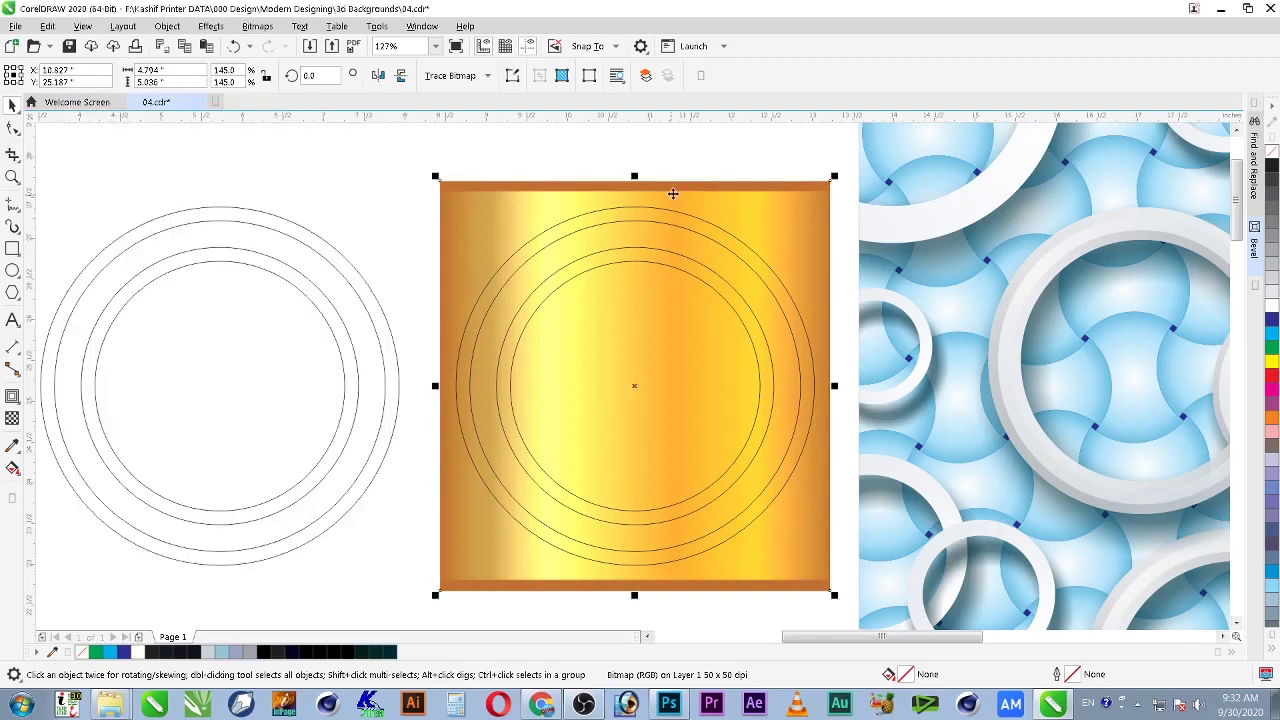
Step: PowerClip the gold bitmap inside the wider ring
right_click(686, 192)
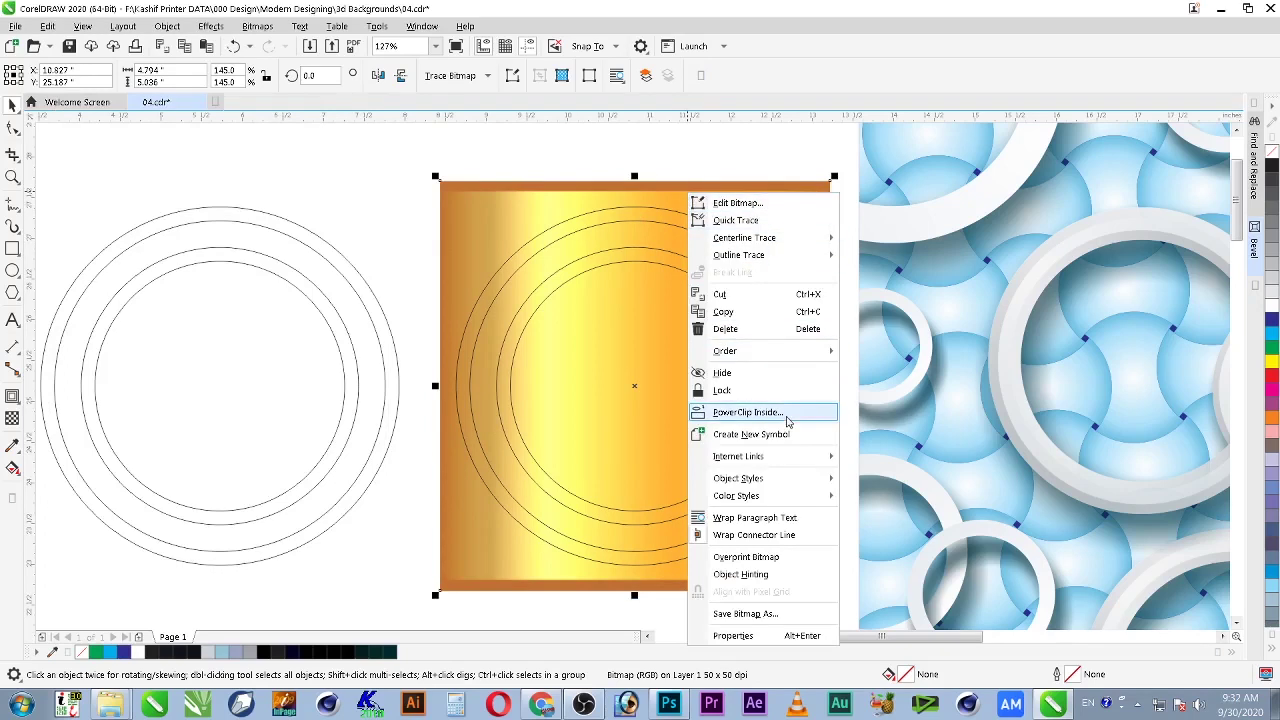
left_click(748, 412)
left_click(684, 218)
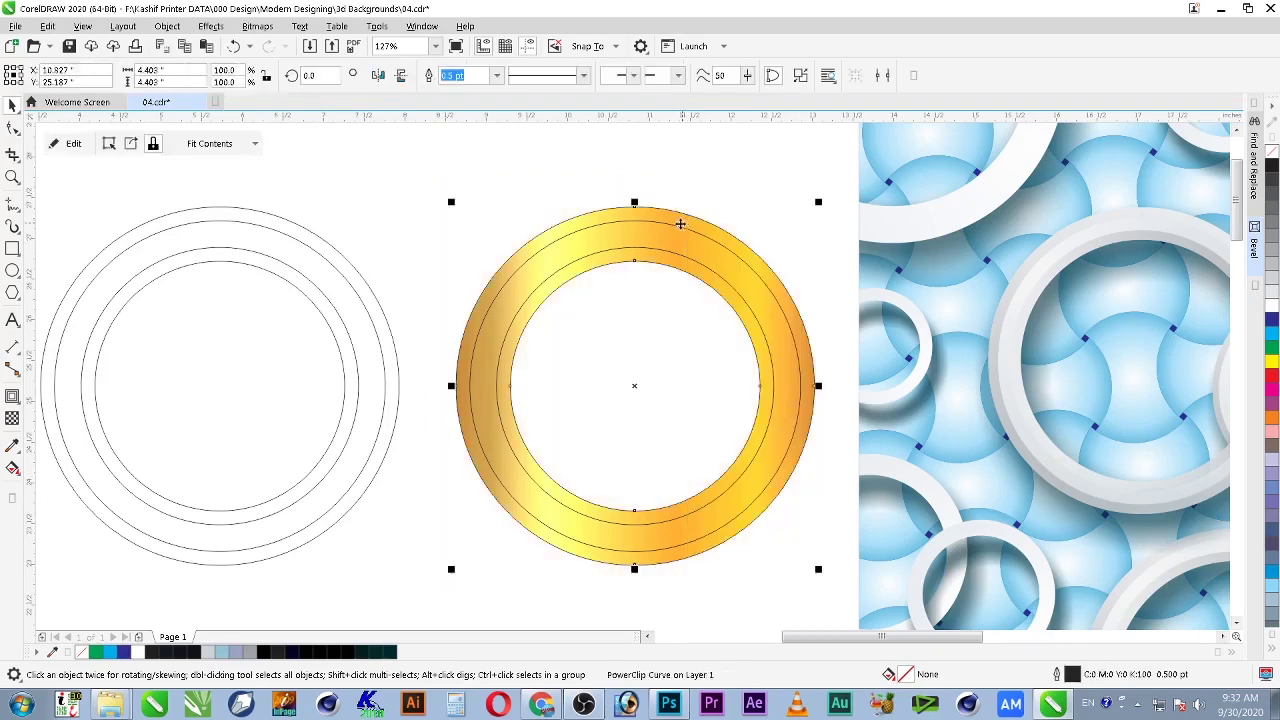
Step: Place a copy of the gold ring over the outlined ring pair and extract the gold bitmap from the copy
left_click(605, 192)
left_click_drag(619, 218, 348, 412)
right_click(328, 207)
mouse_move(405, 245)
left_click(406, 217)
left_click(390, 283)
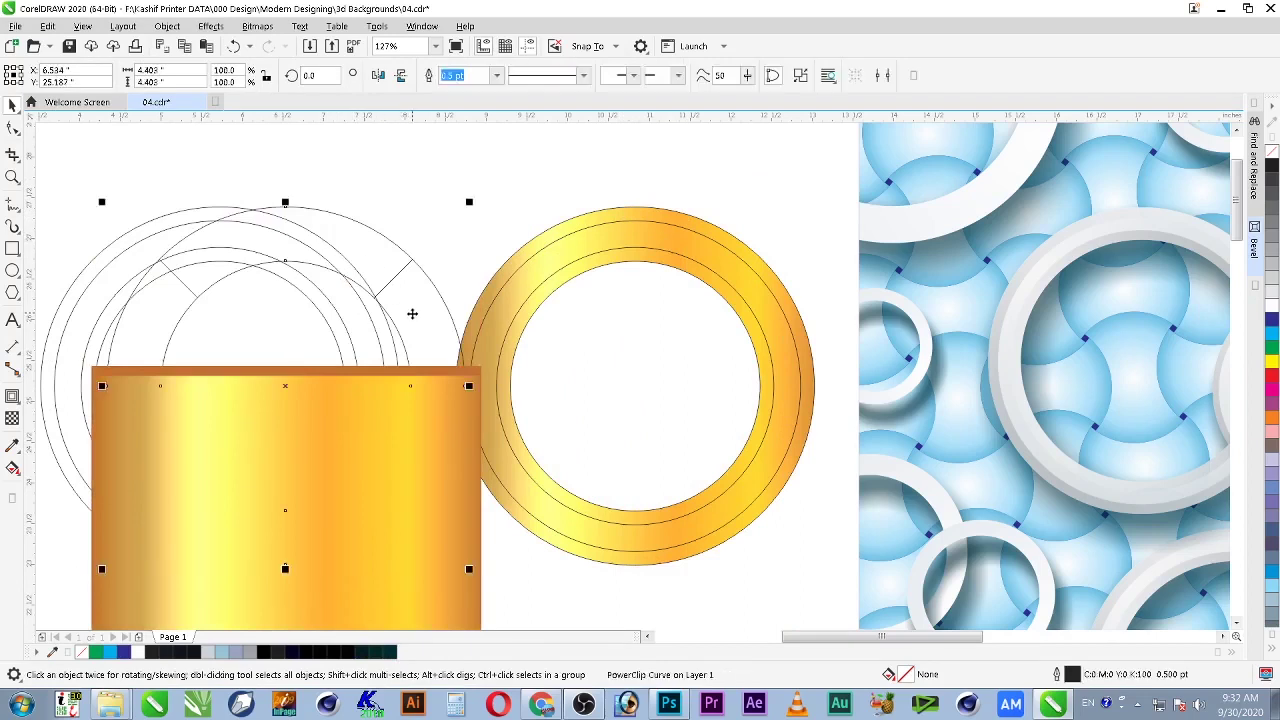
Step: Rotate the extracted gold bitmap to 270° so its gradient bands run horizontally
left_click(334, 397)
left_click(298, 411)
left_click_drag(487, 360, 586, 400)
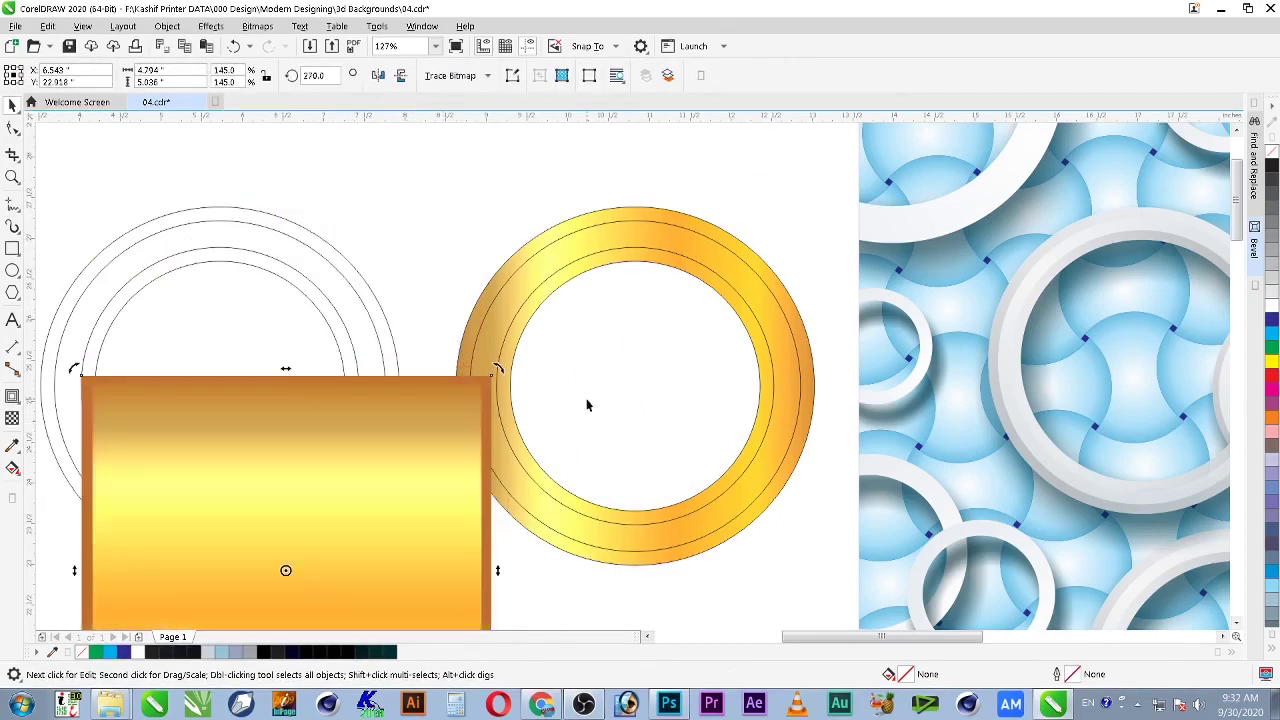
Step: Centre the rotated gold bitmap on the gold ring and send it to the back
left_click(655, 232, "shift")
key("c")
key("e")
left_click(686, 238)
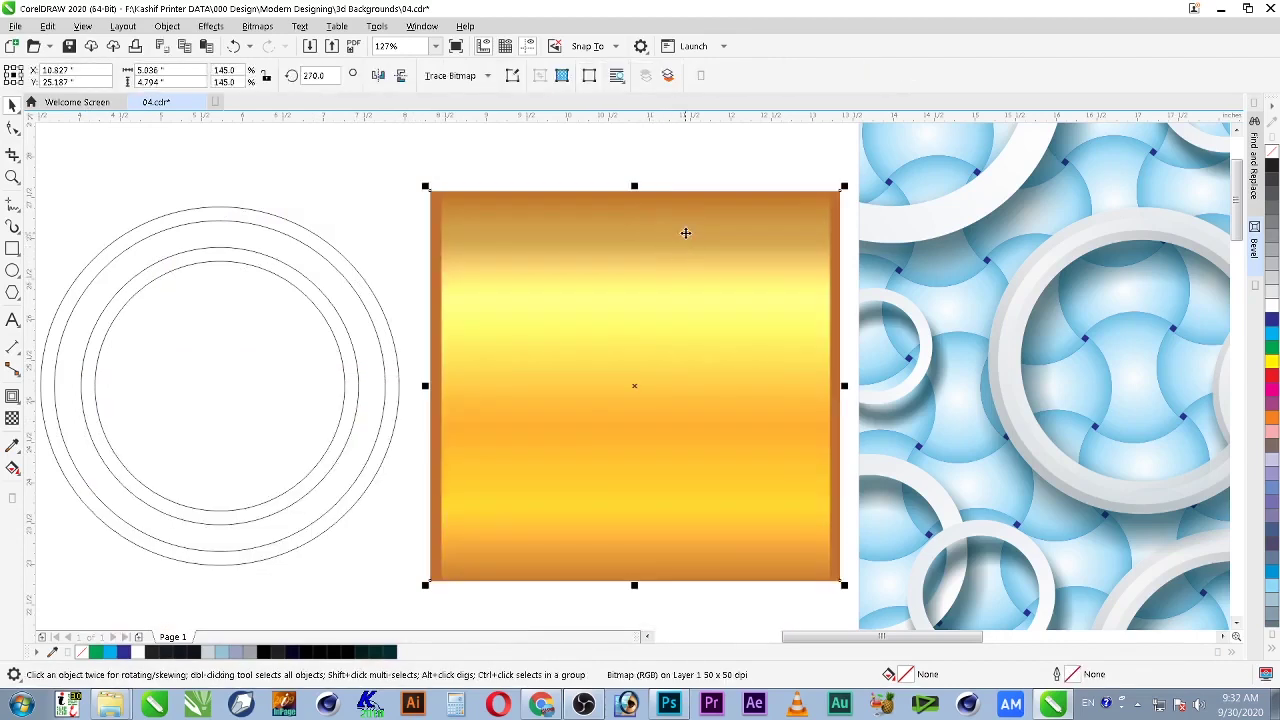
key("shift+Page_Down")
Step: PowerClip the rotated gold bitmap inside the narrower ring and remove that ring's outline
right_click(750, 206)
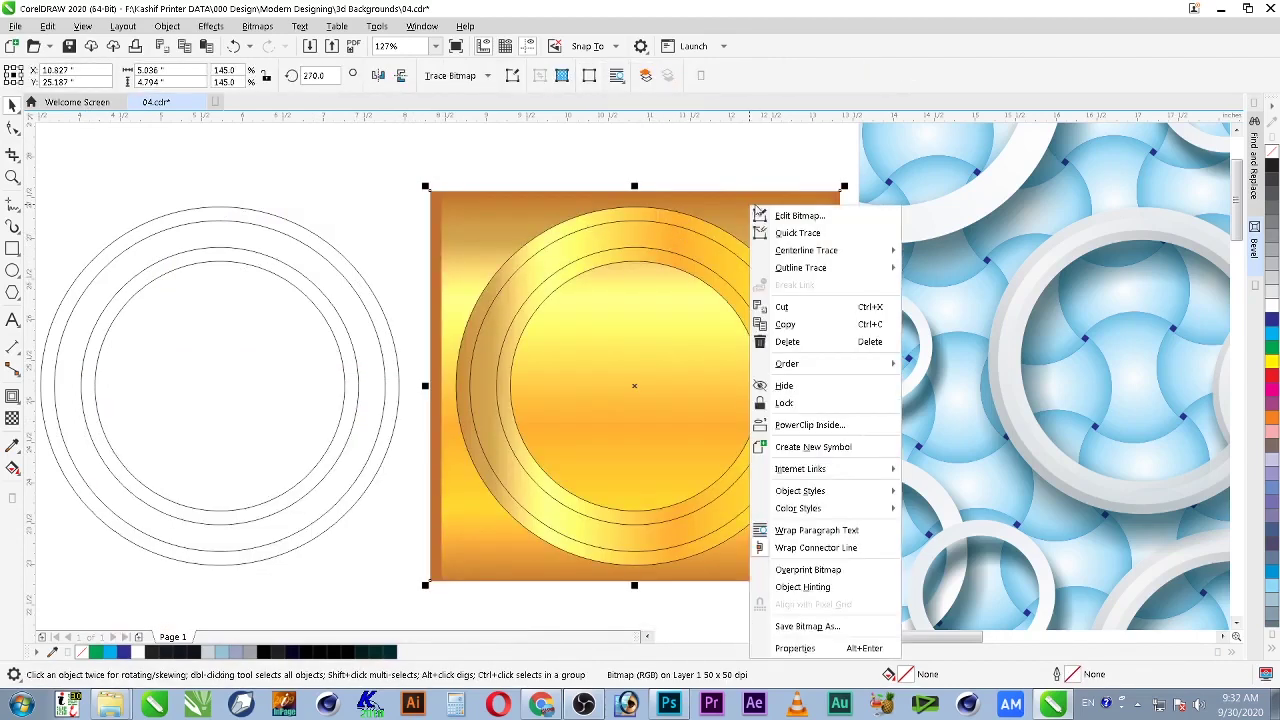
mouse_move(811, 270)
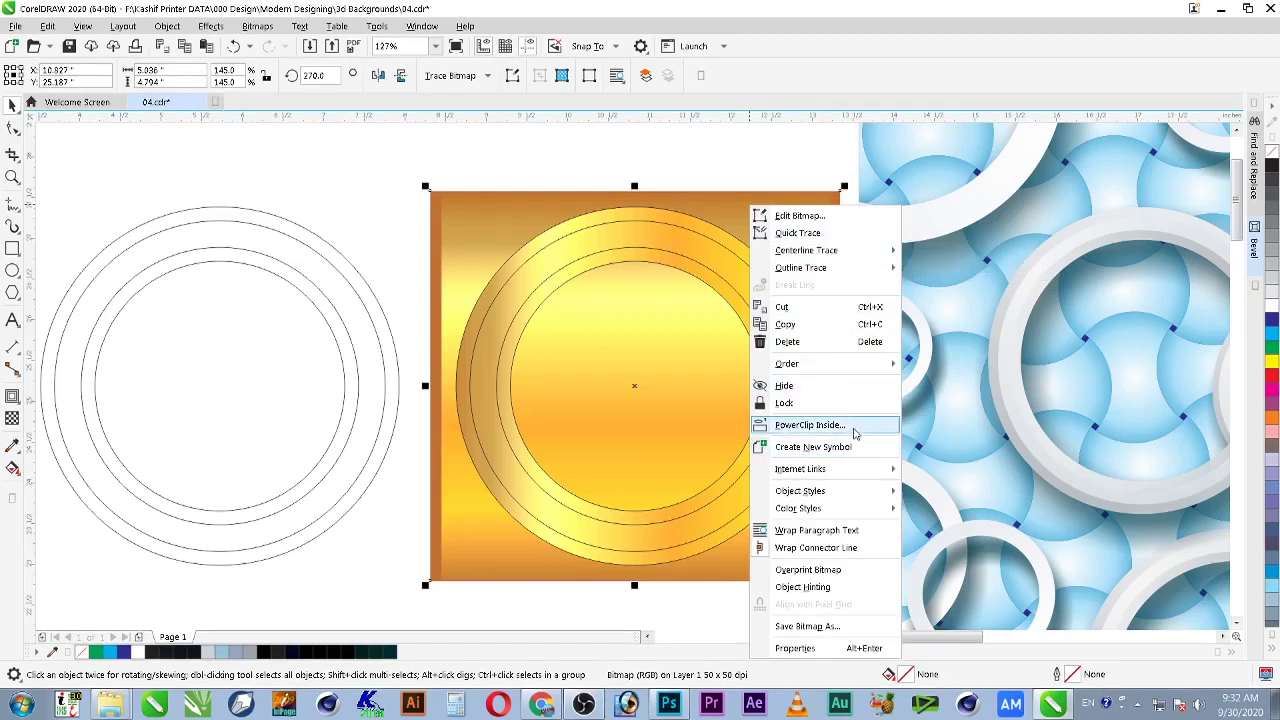
left_click(810, 425)
left_click(672, 250)
left_click(658, 240)
right_click(1273, 153)
left_click(685, 219)
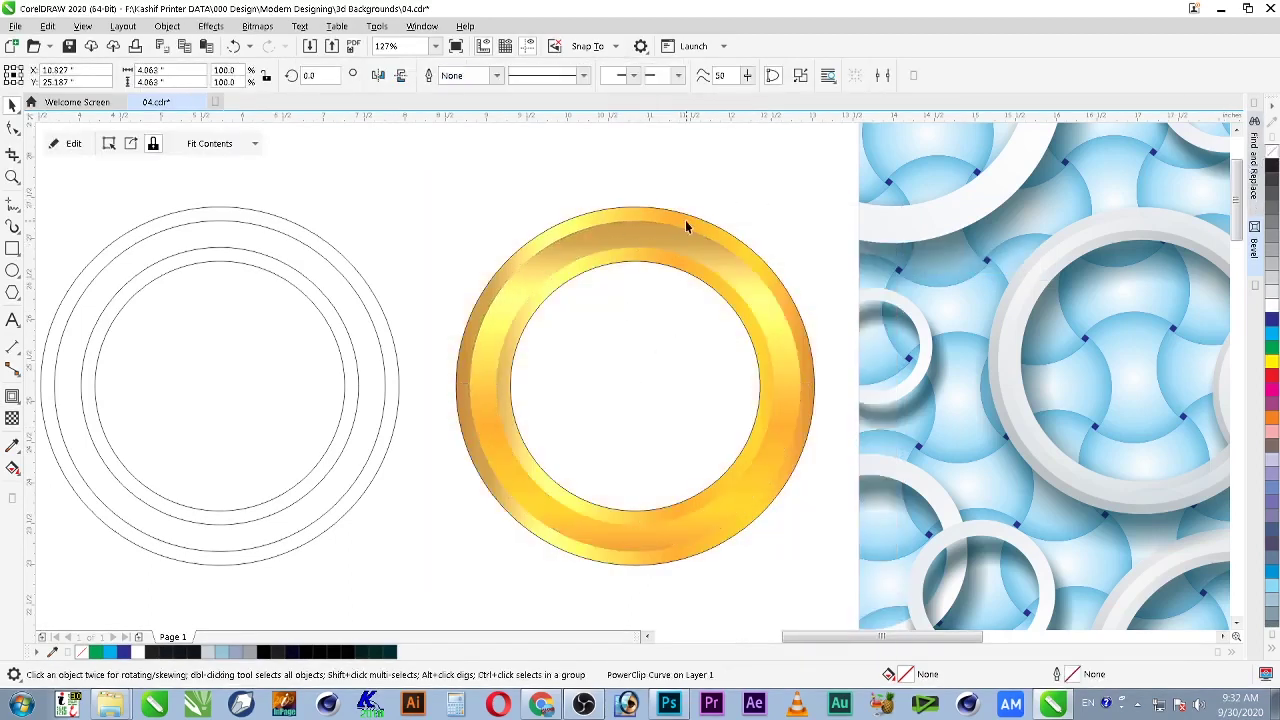
left_click(717, 184)
left_click(725, 262)
left_click(414, 277)
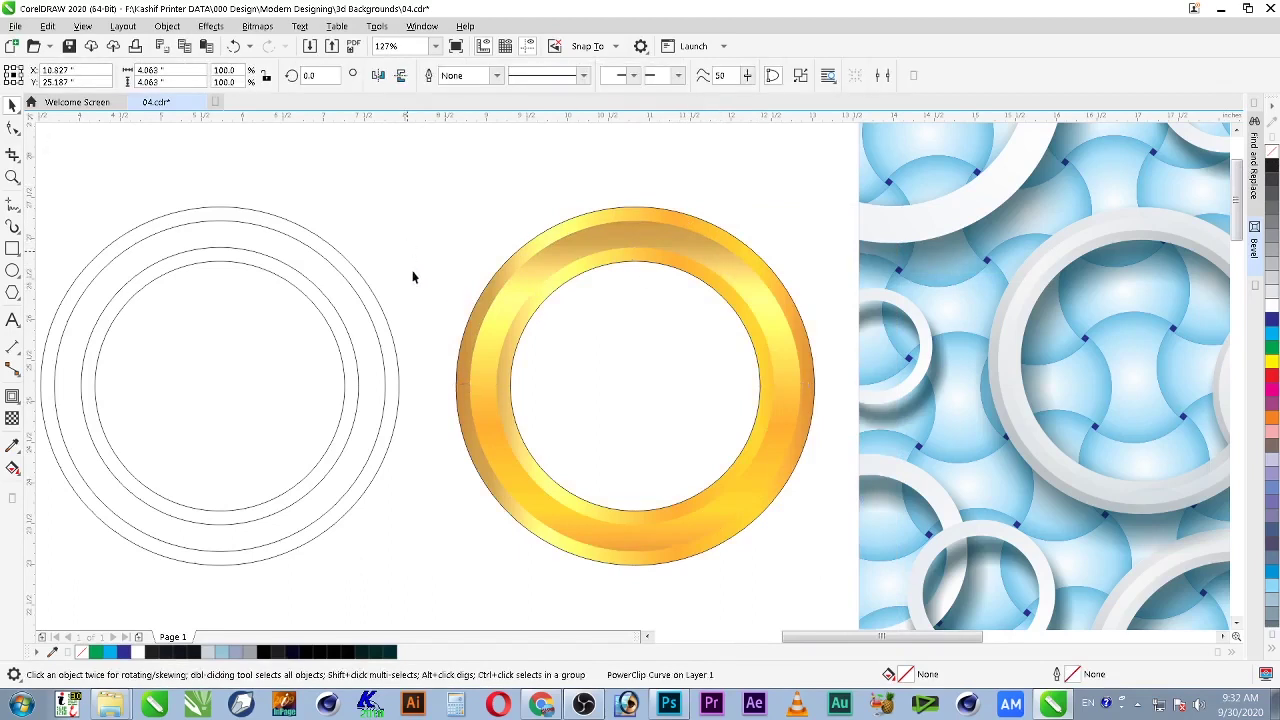
left_click(349, 283)
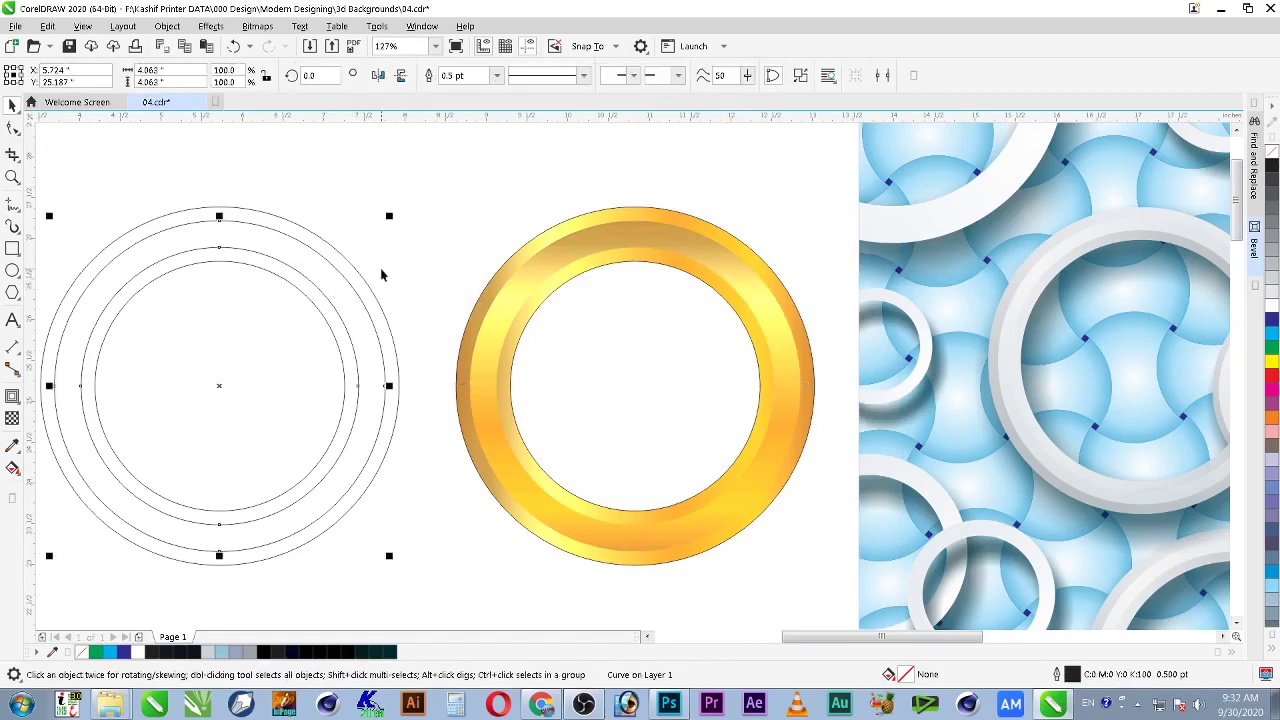
left_click(590, 222)
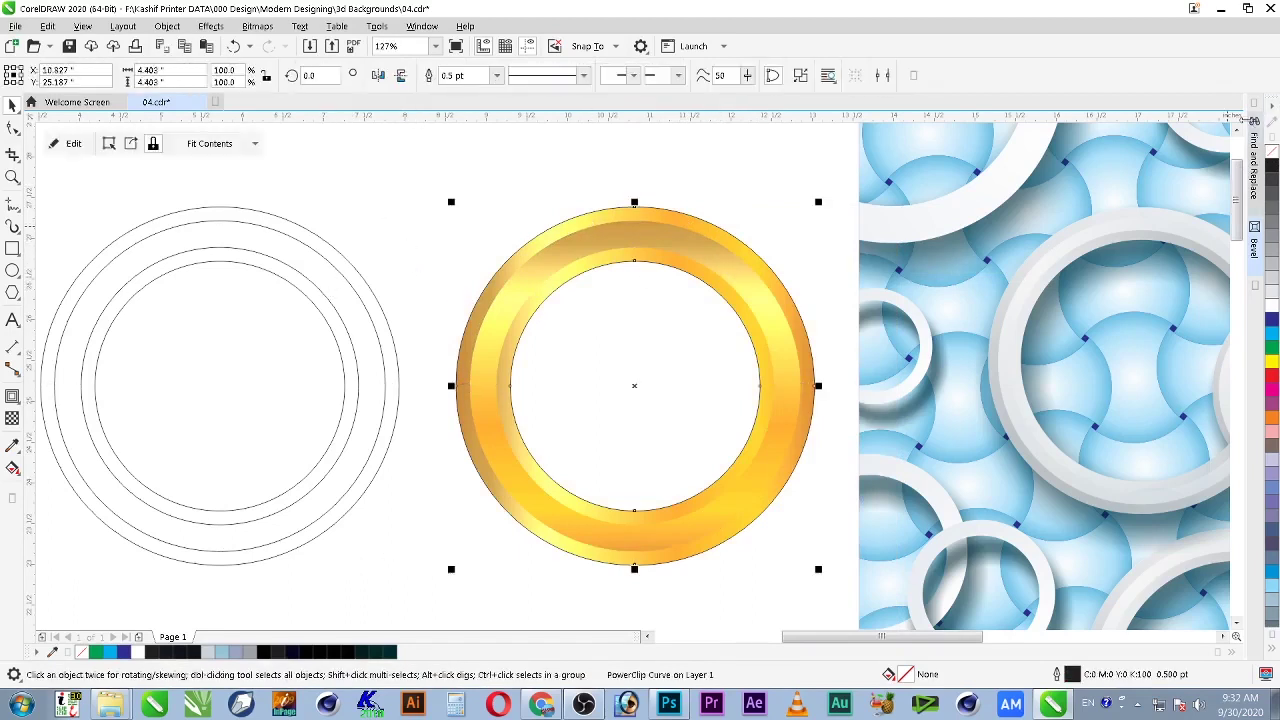
left_click(703, 163)
left_click(571, 229)
left_click(429, 224)
Step: Move the wider unfilled ring out of the outlined pair and centre it on the gold ring
left_click_drag(297, 228, 708, 223)
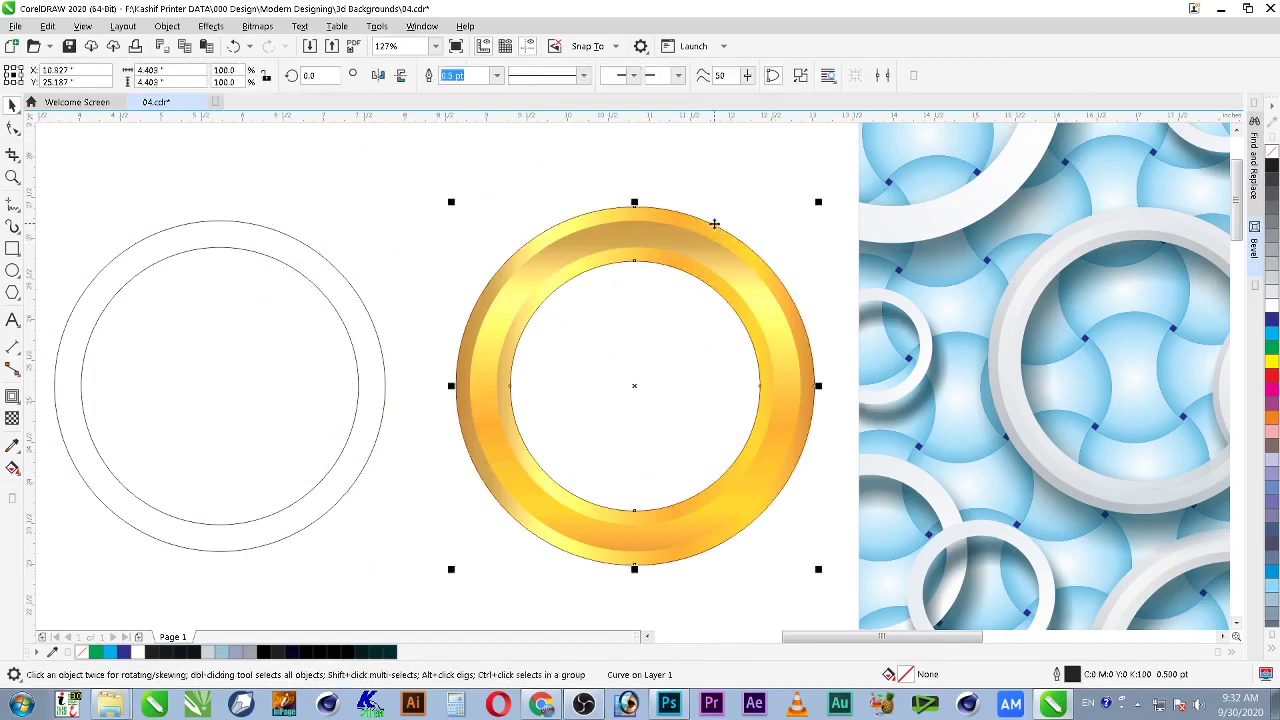
key("ctrl+z")
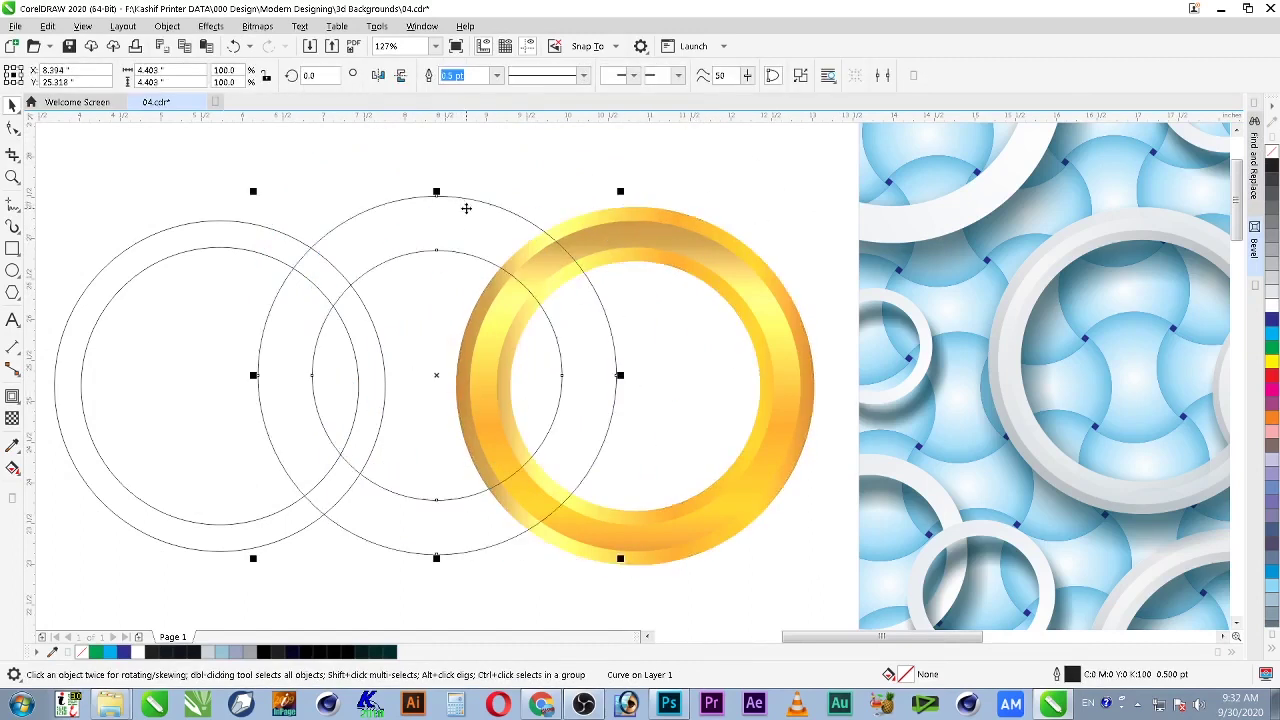
key("ctrl+z")
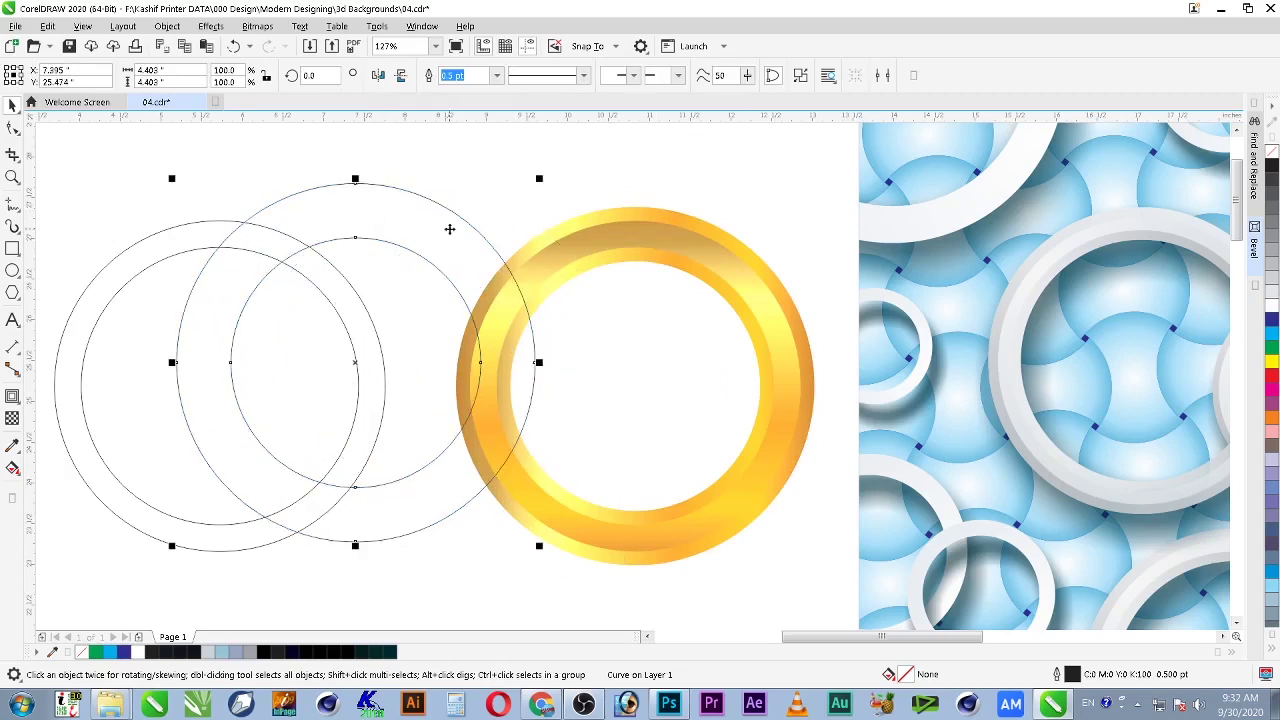
left_click(626, 215, "shift")
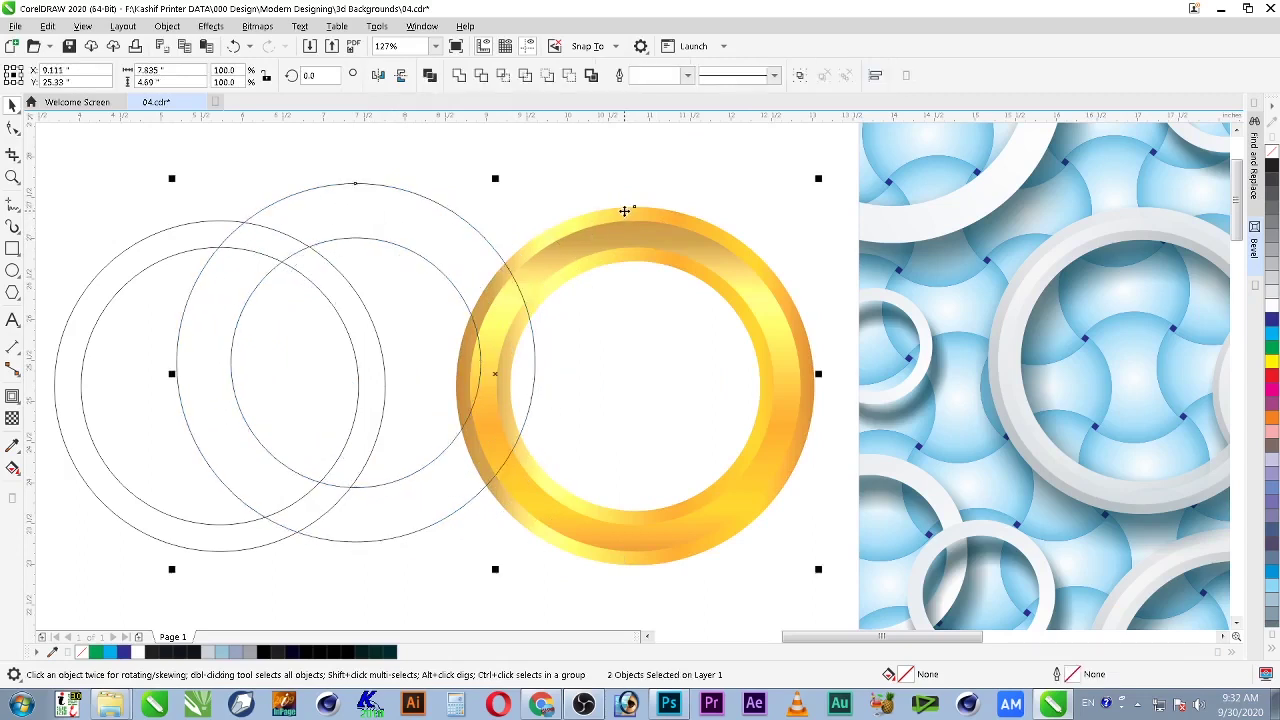
key("c")
key("e")
key("Escape")
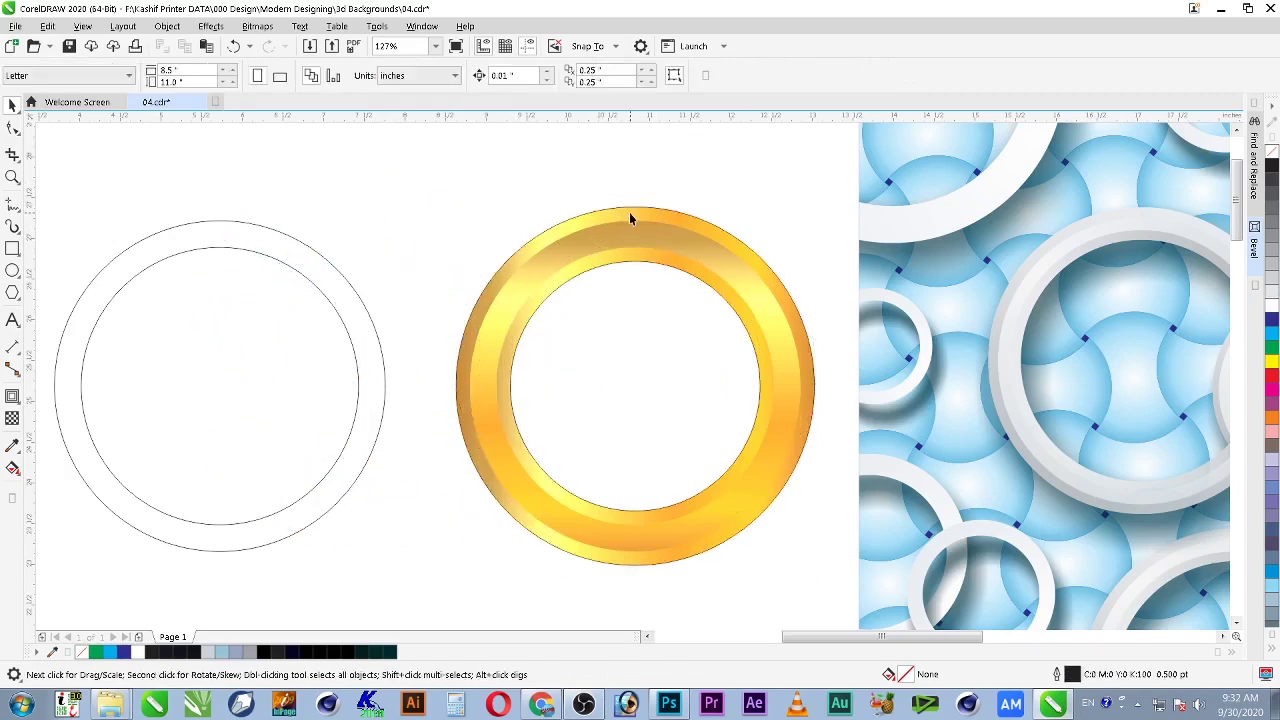
Step: Apply a drop shadow to the wider unfilled ring on the gold ring, pulled diagonally down from its centre
left_click(630, 215)
key("z")
left_click_drag(437, 186, 822, 605)
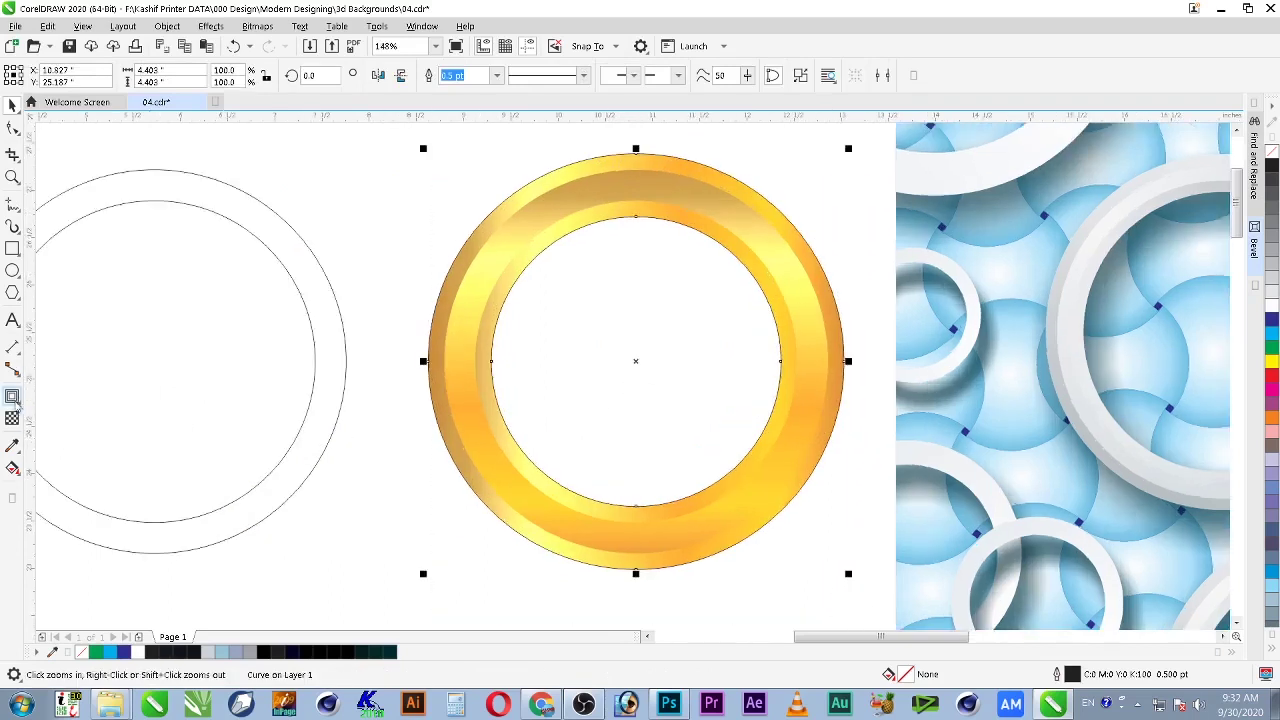
left_click(12, 396)
left_click(55, 396)
left_click_drag(628, 362, 789, 572)
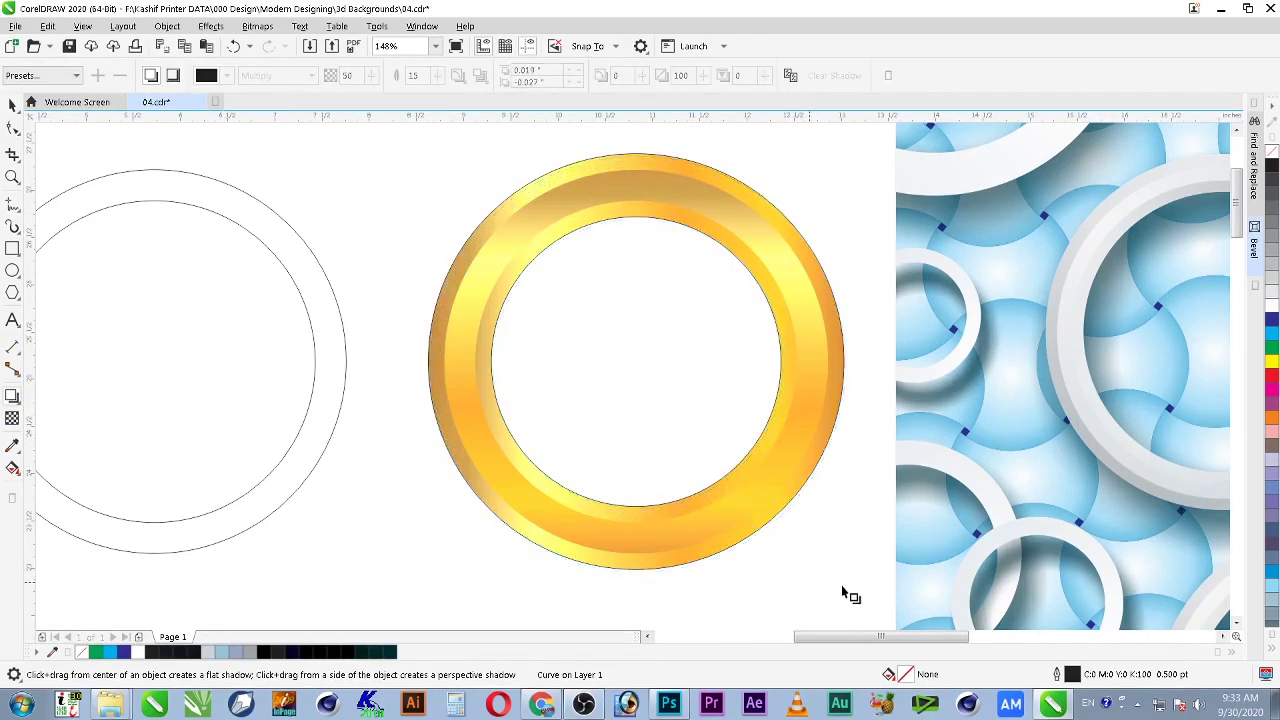
Step: Set the shadow's merge mode to Normal and change its feathering direction so it spreads across both sides of the ring's edges
left_click(305, 75)
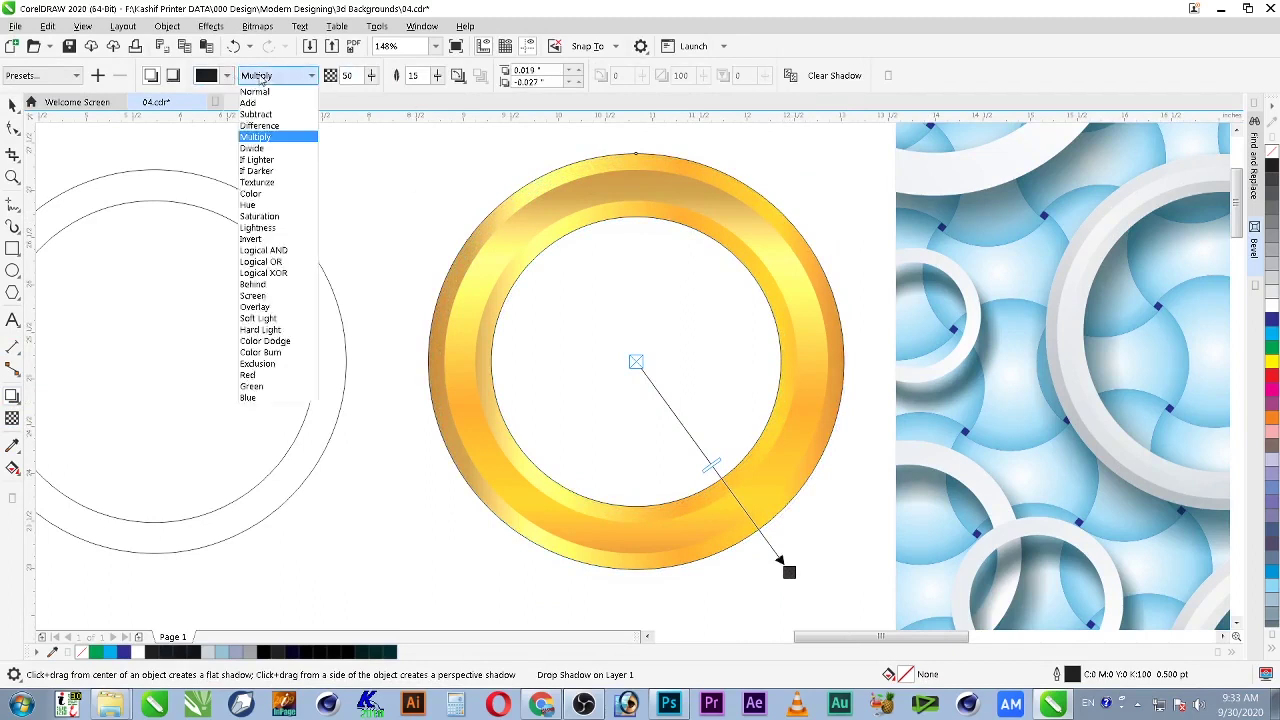
left_click(260, 97)
left_click(228, 77)
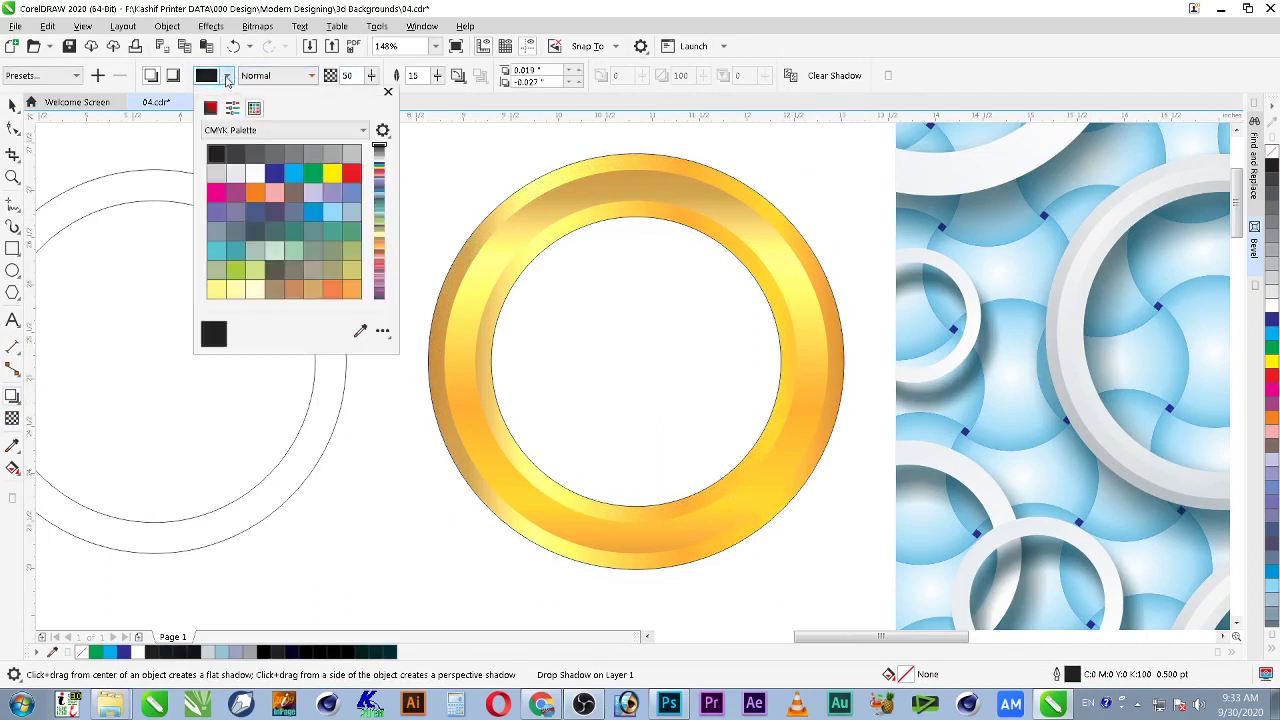
left_click(502, 88)
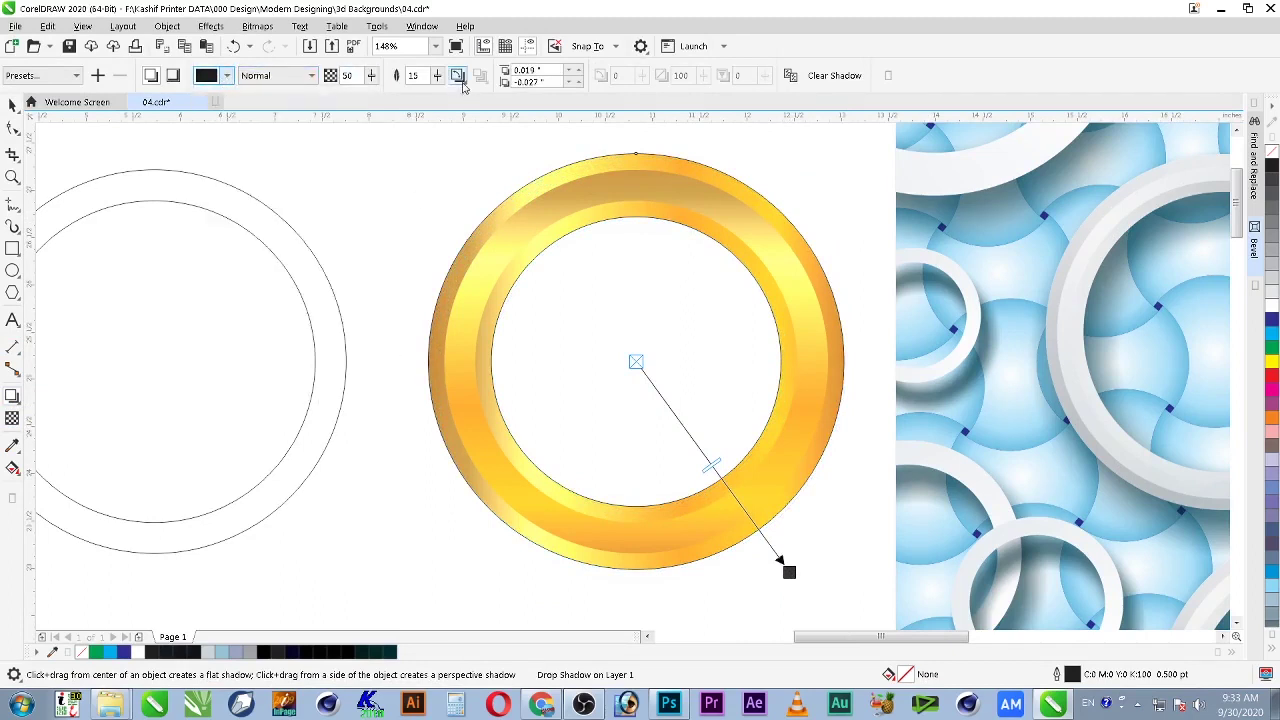
left_click(458, 75)
left_click(488, 148)
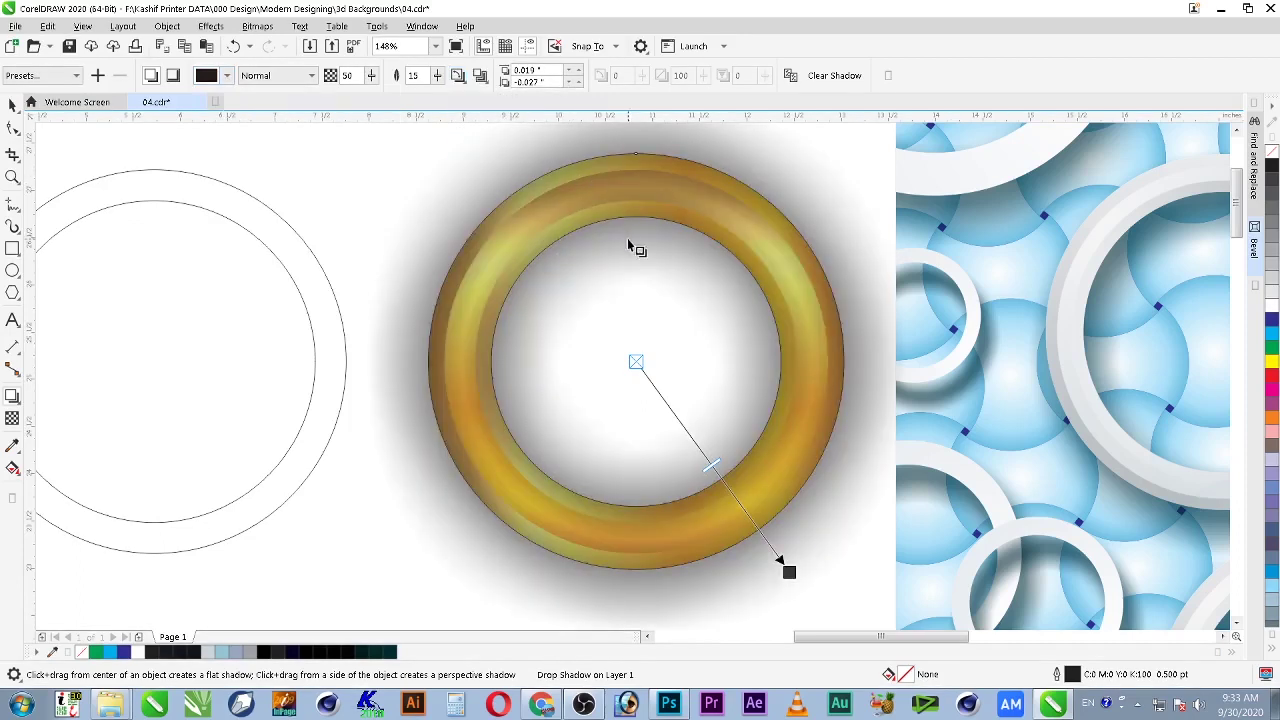
Step: Tighten the drop shadow by setting its feathering to 3 and finally to 2
double_click(420, 76)
type("3")
key("Return")
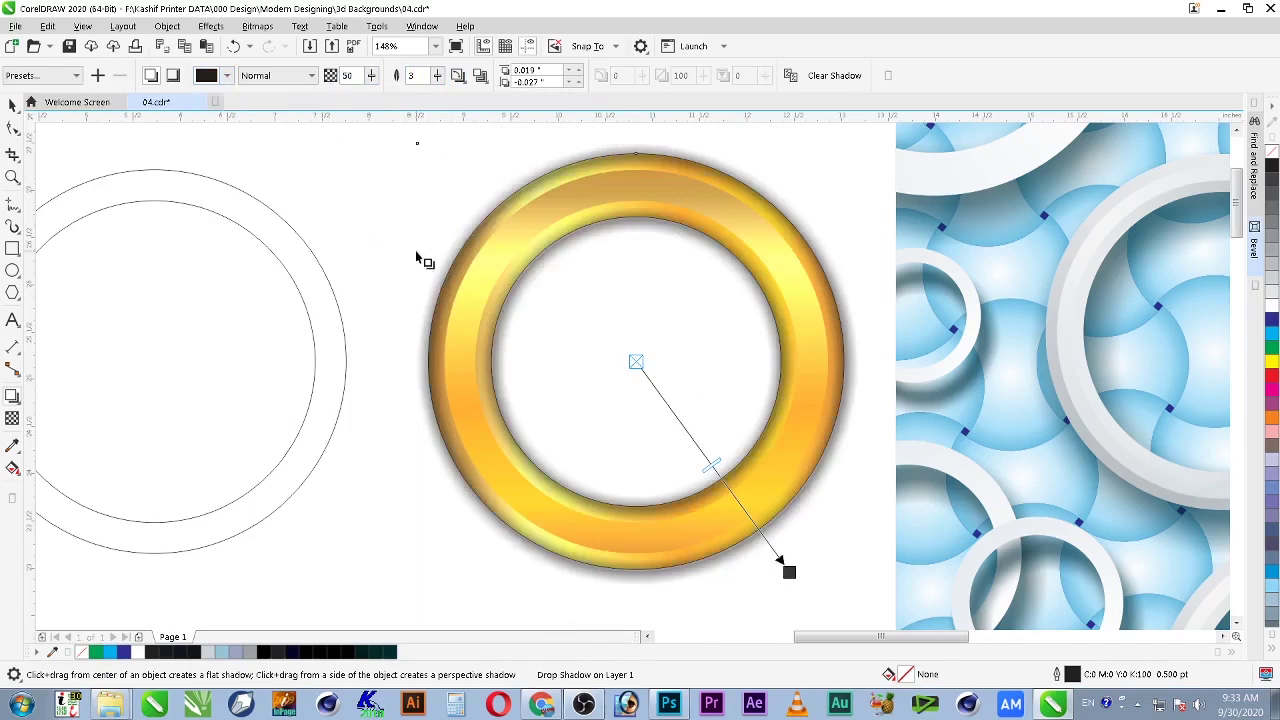
double_click(418, 77)
type("2")
key("Return")
Step: Try a drop shadow opacity of 70 and undo the change
double_click(361, 76)
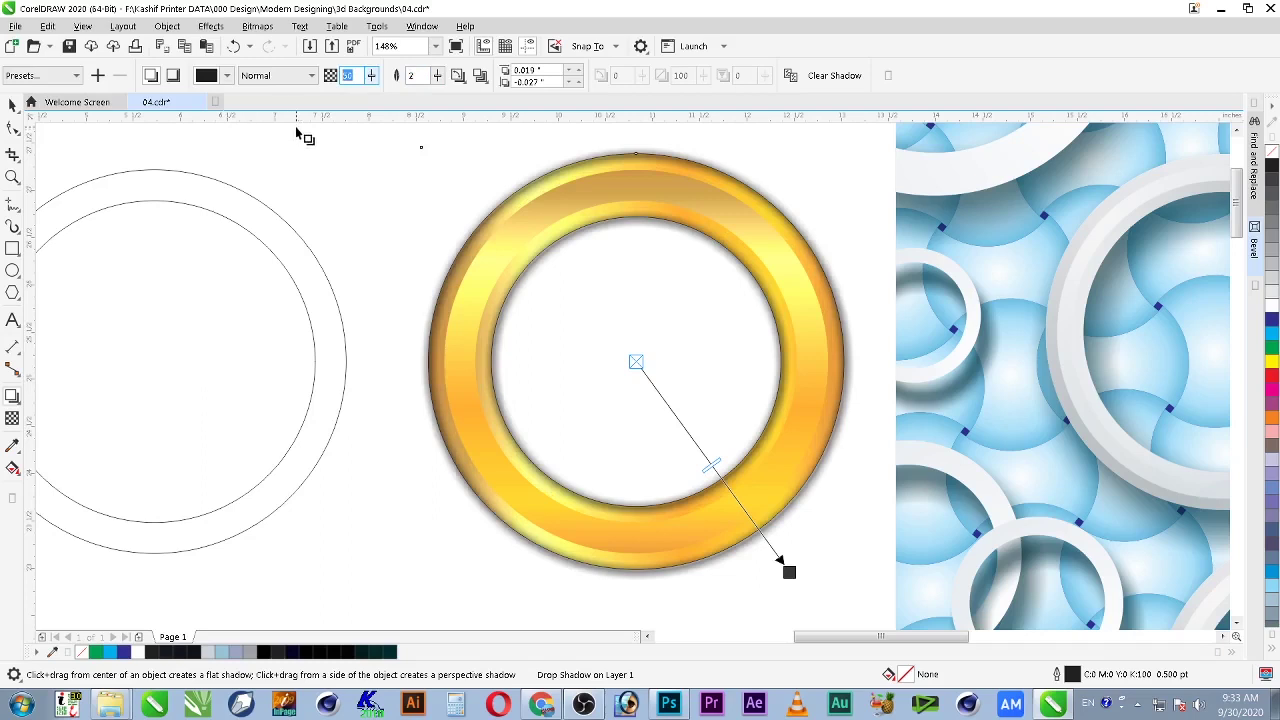
type("70")
key("Return")
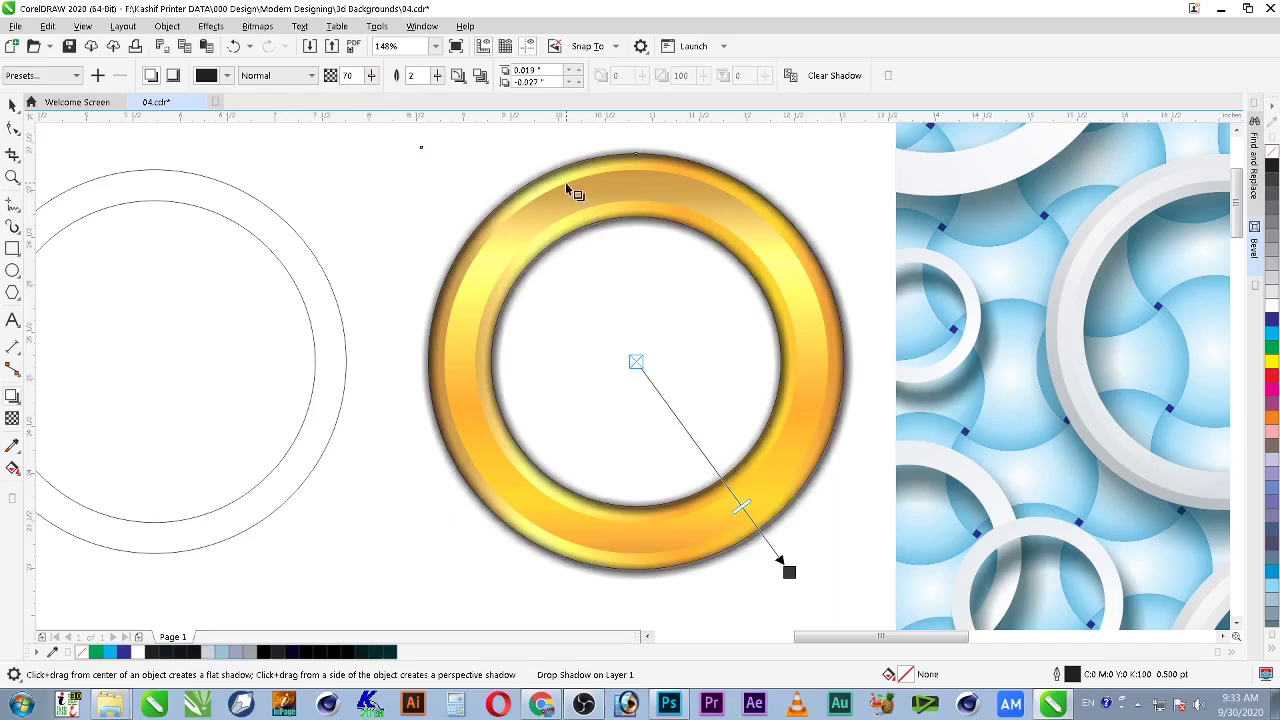
key("ctrl+z")
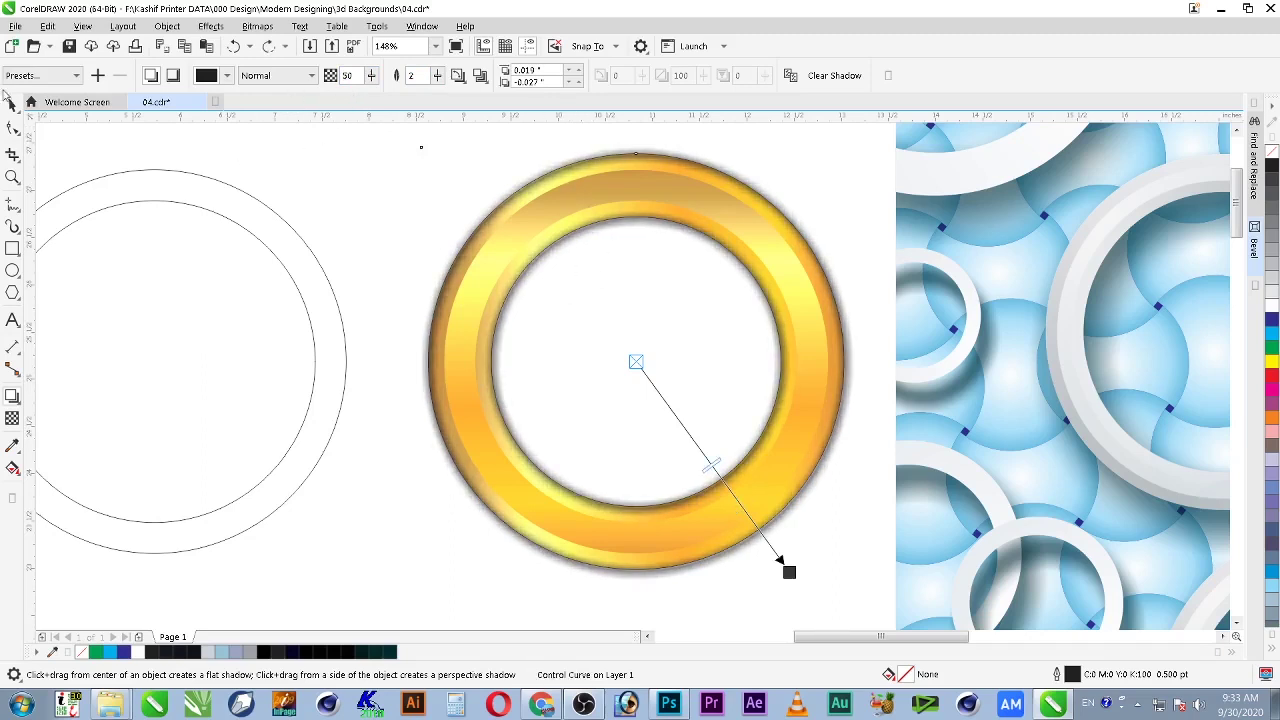
Step: Change the drop shadow's colour to the CMYK mix C20 M70 Y100 K0
left_click(210, 75)
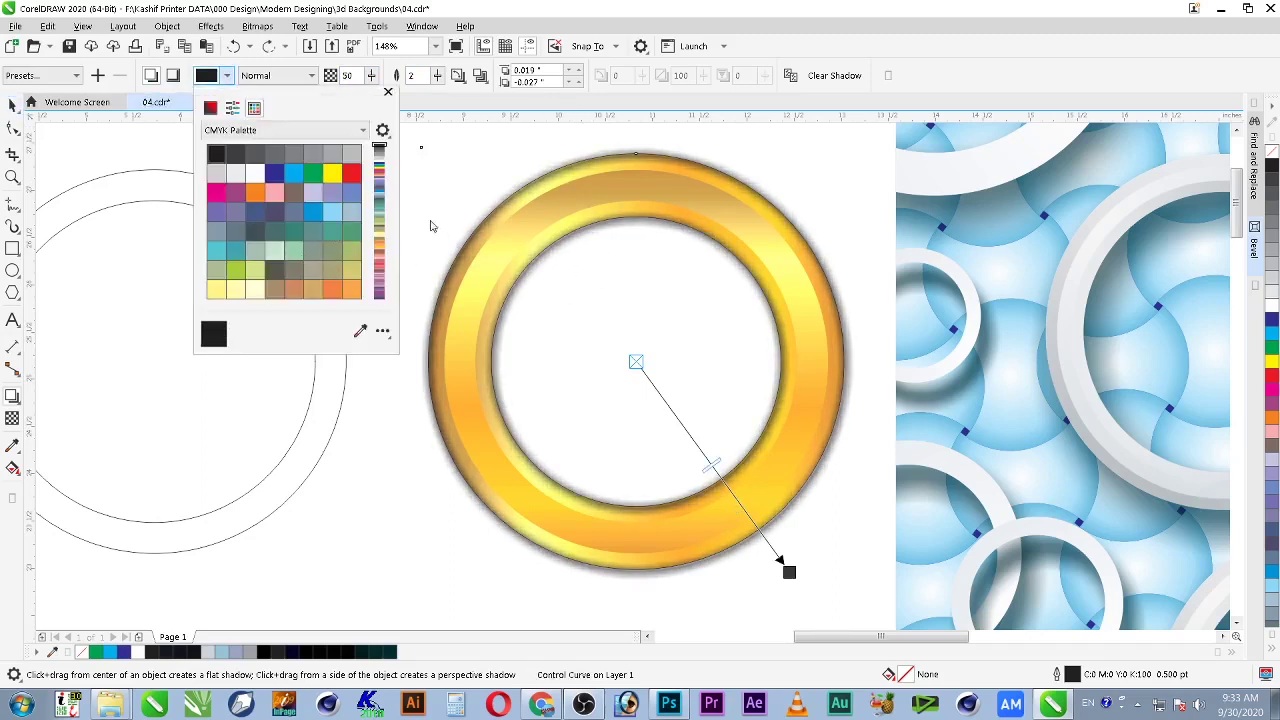
left_click(210, 107)
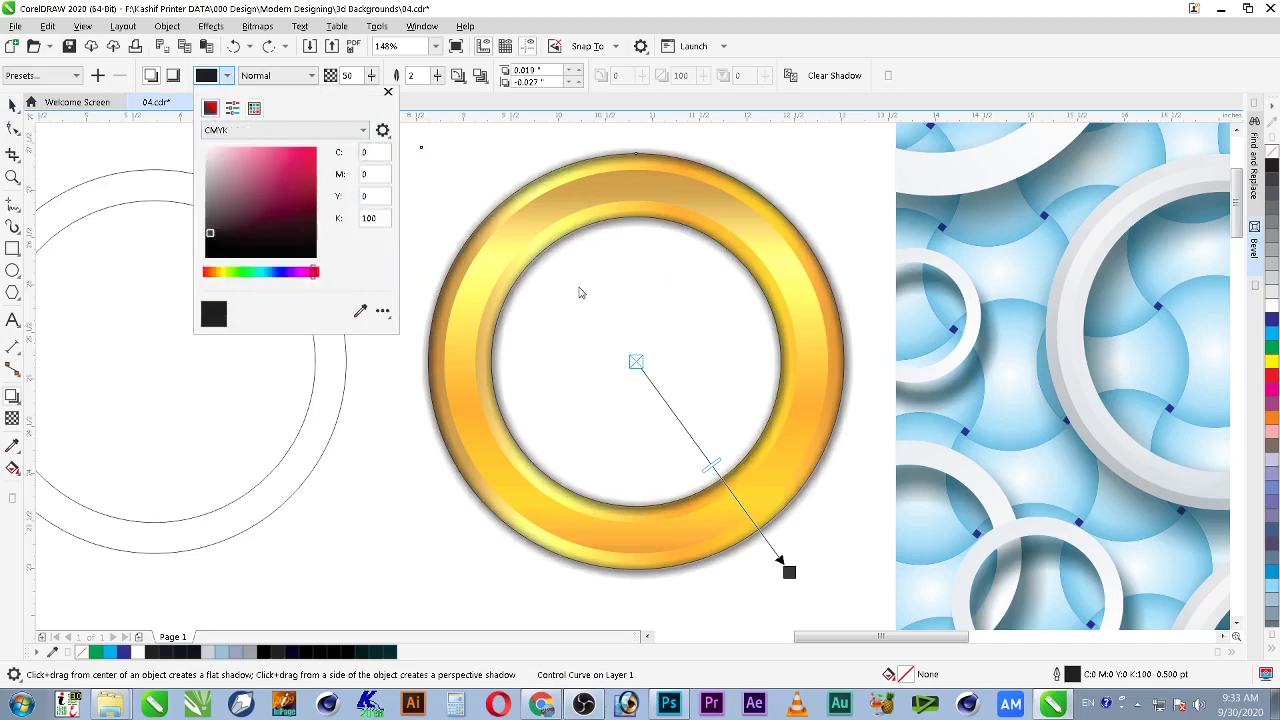
left_click(376, 152)
key("Tab")
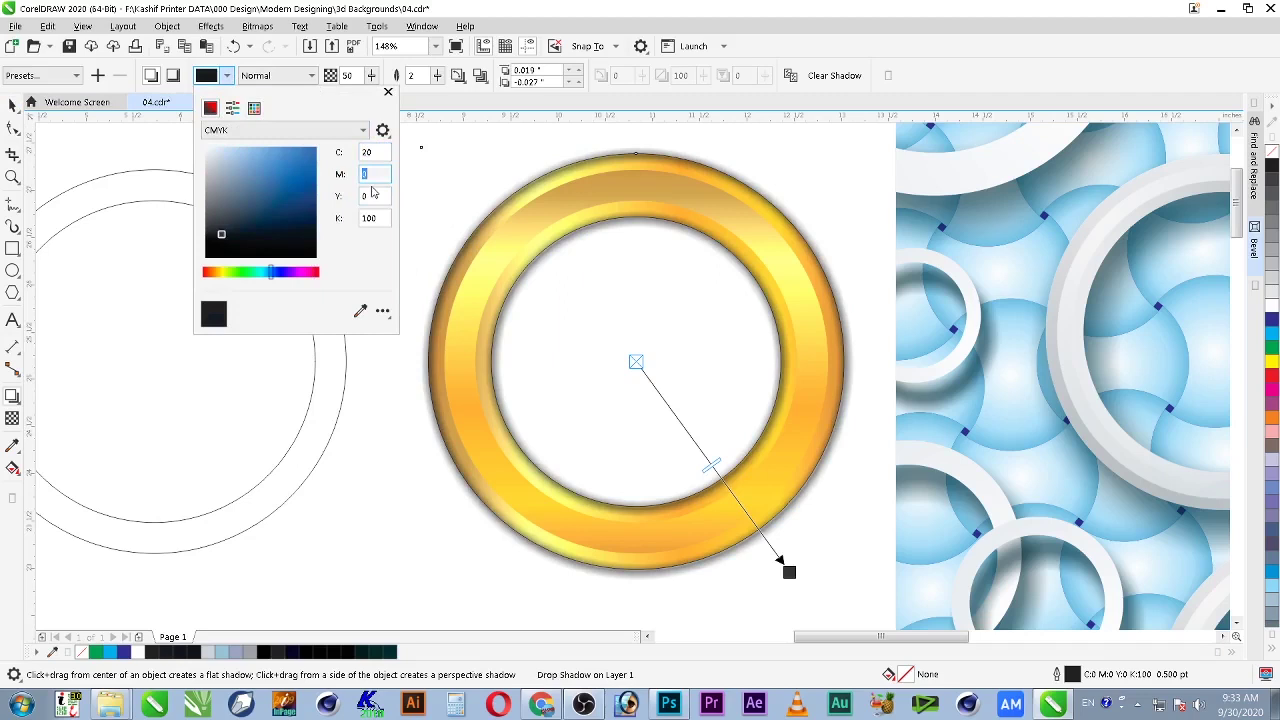
type("70")
key("Tab")
type("100")
key("Tab")
type("0")
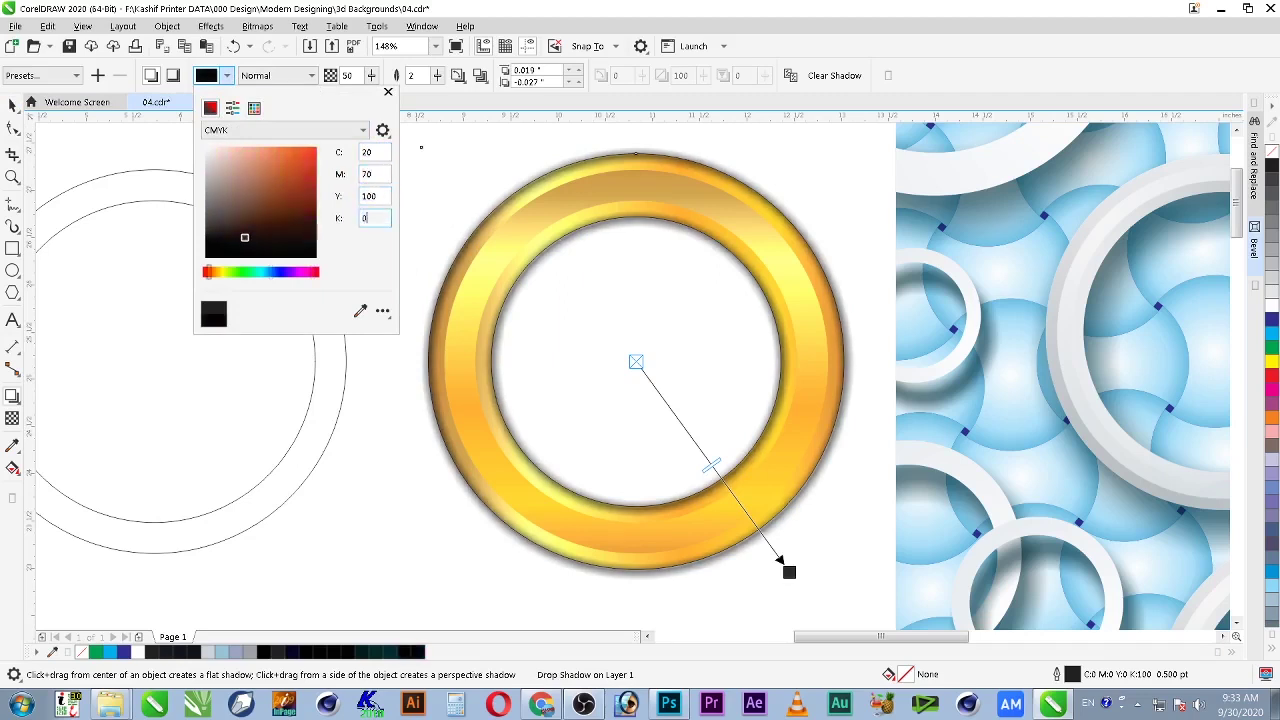
left_click(370, 195)
key("Tab")
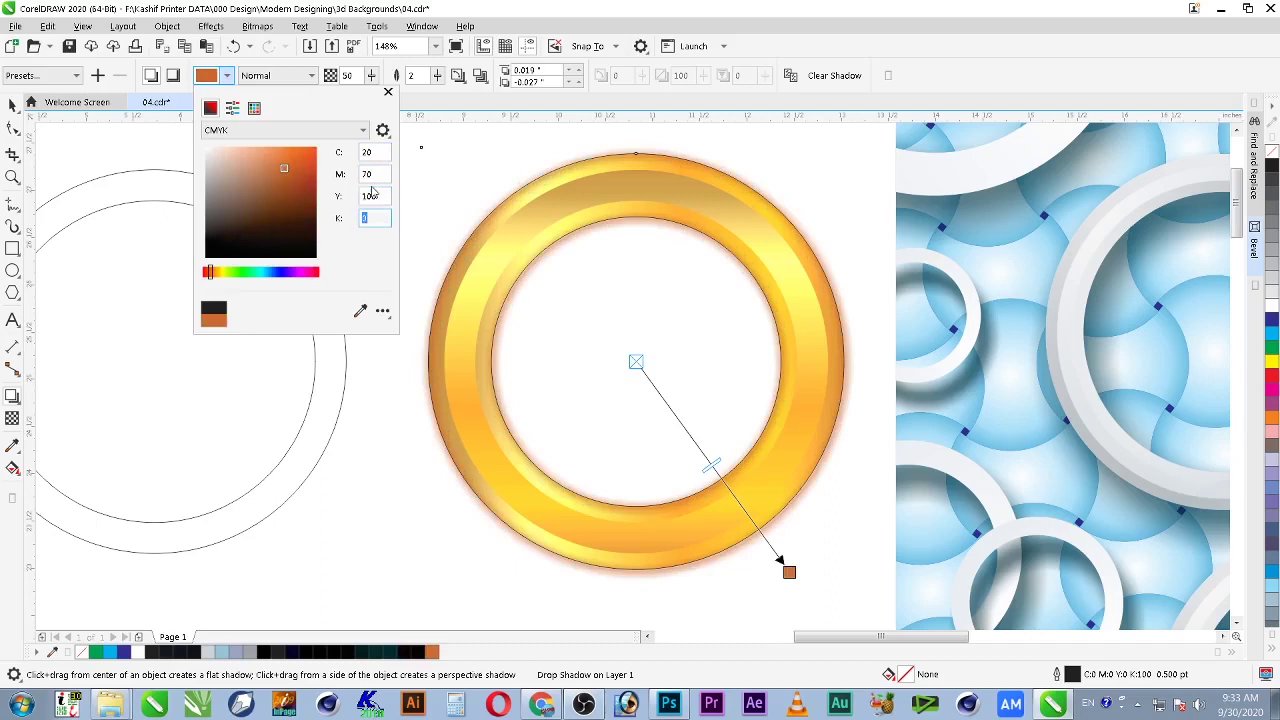
Step: Darken the brown shadow colour by trying black values of 50 and 60, settling on K70
type("50")
key("Return")
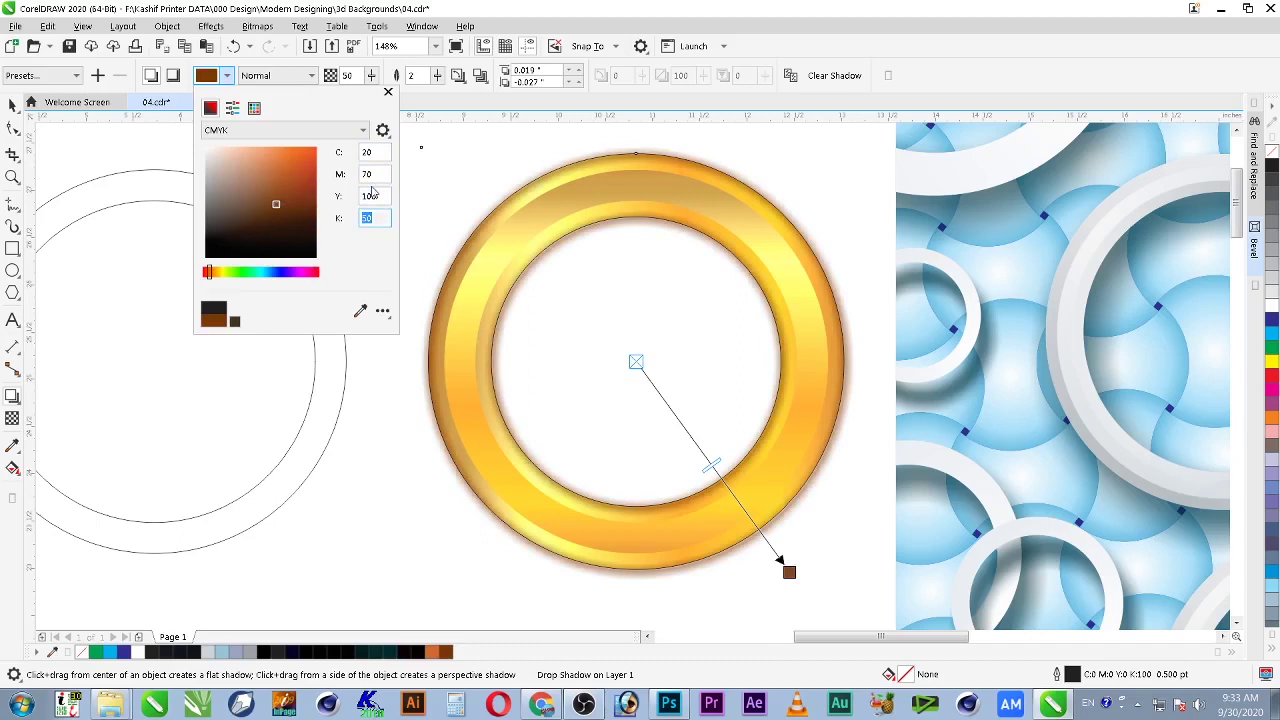
type("60")
key("Return")
type("70")
key("Return")
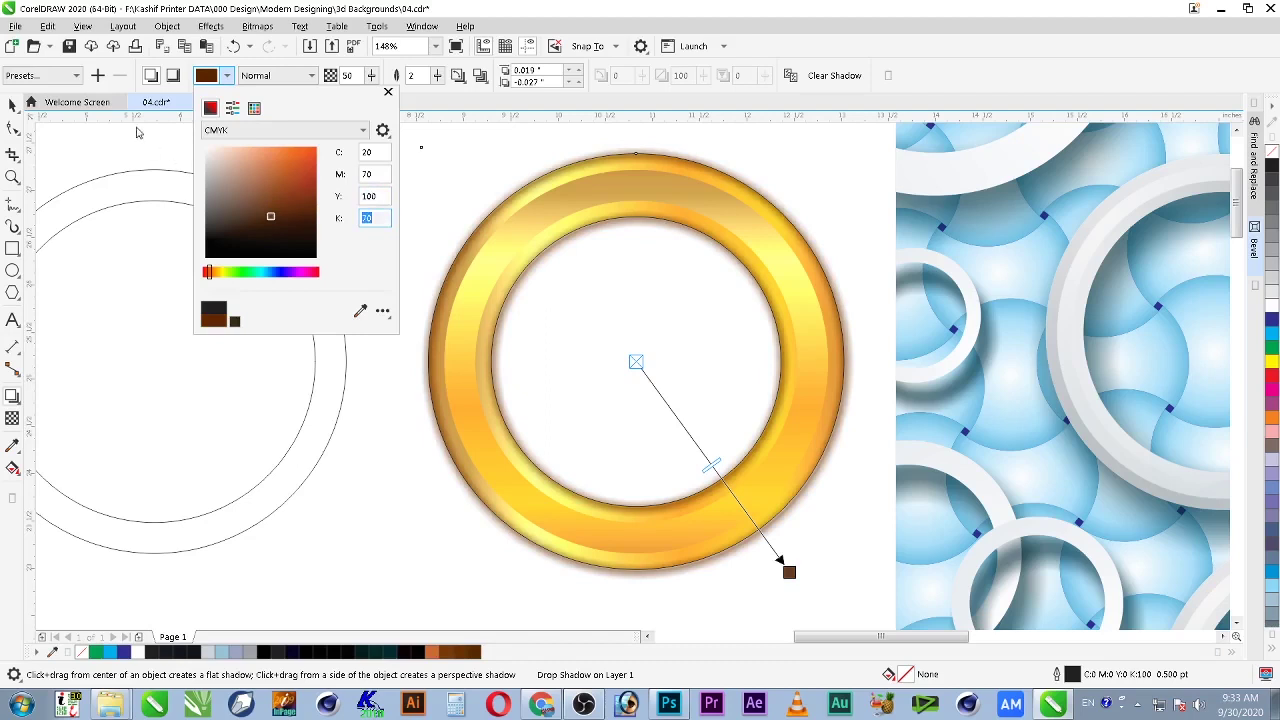
Step: Break the brown drop shadow apart from the wider unfilled ring so it is a separate object
left_click(12, 104)
left_click(12, 104)
left_click(408, 178)
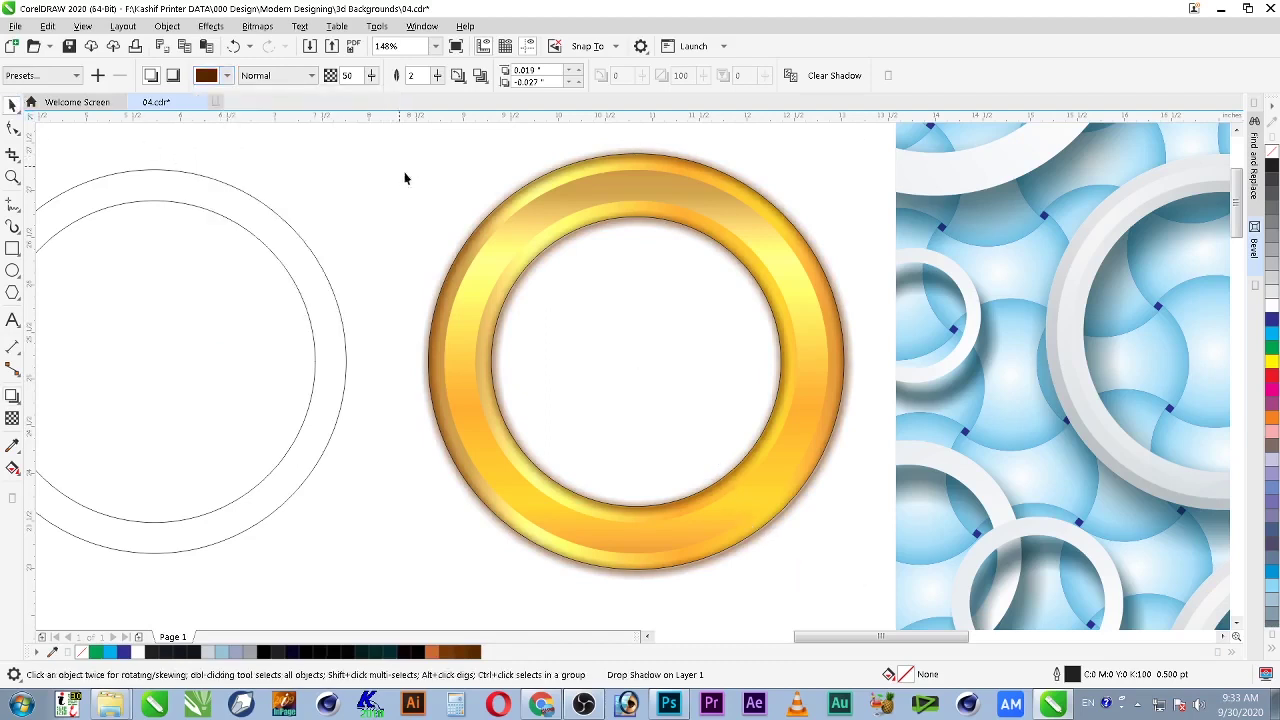
right_click(549, 164)
left_click(531, 160)
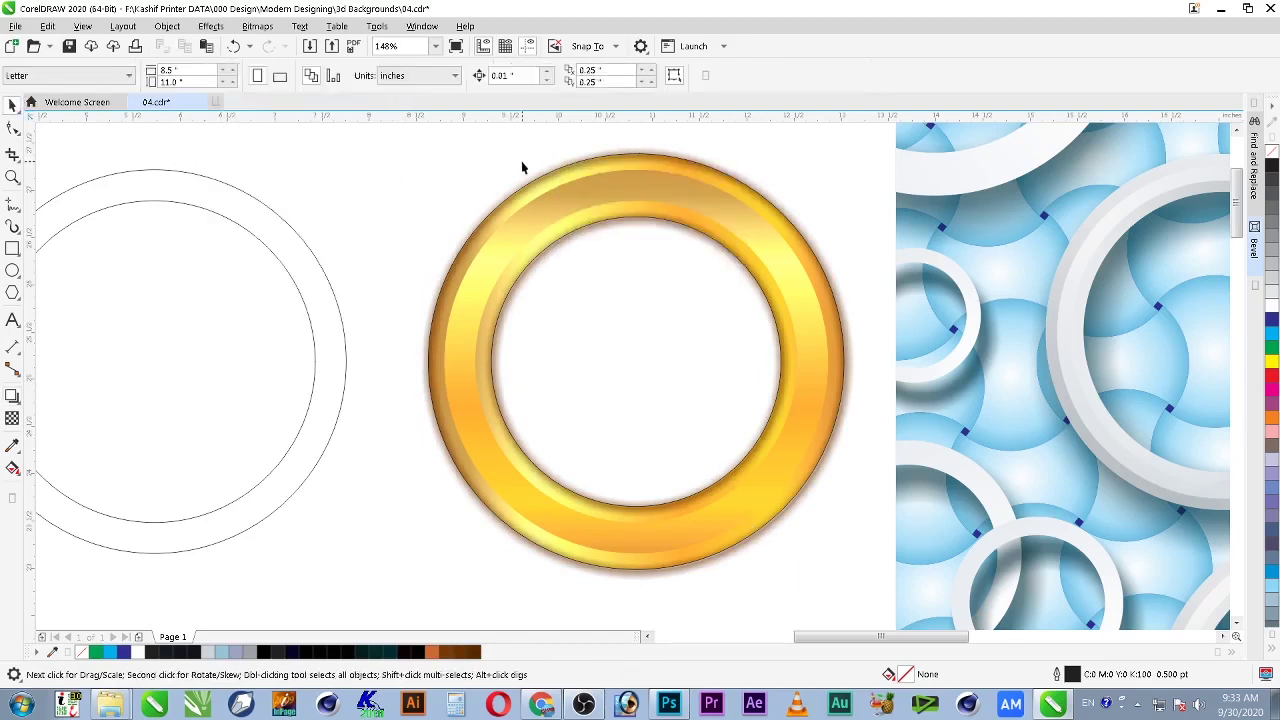
left_click_drag(535, 172, 206, 170)
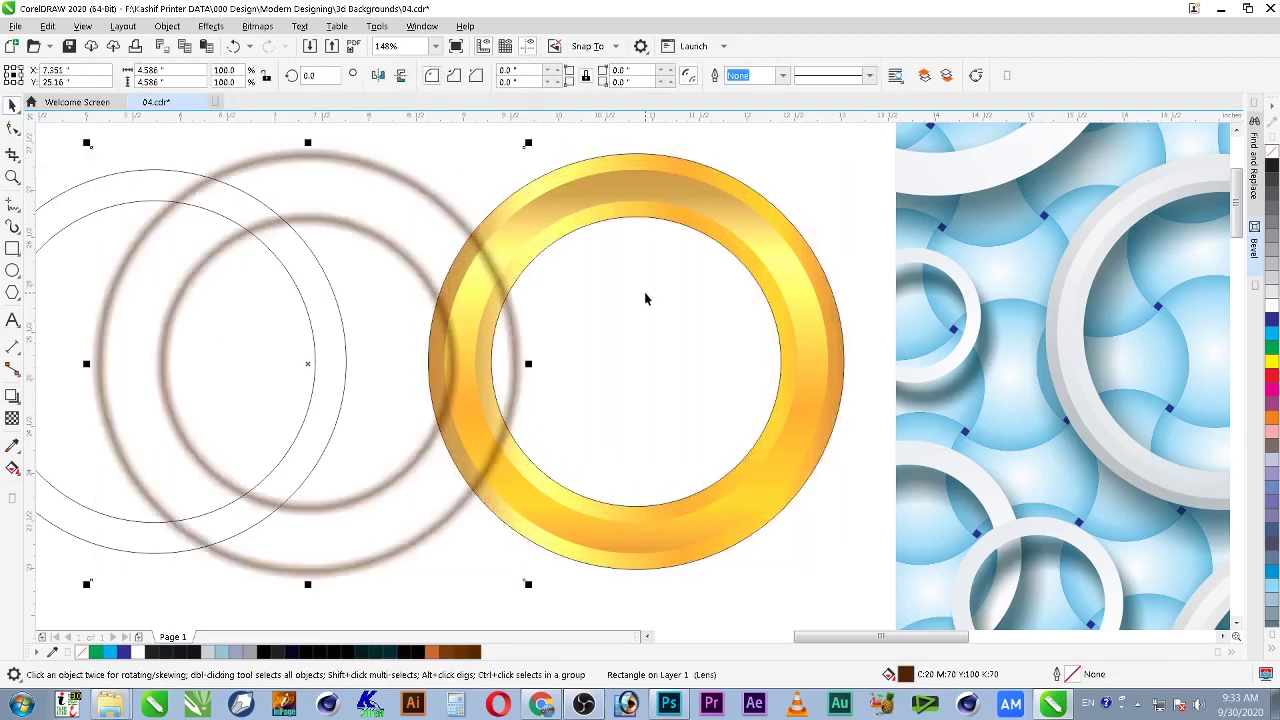
key("ctrl+z")
left_click(694, 137)
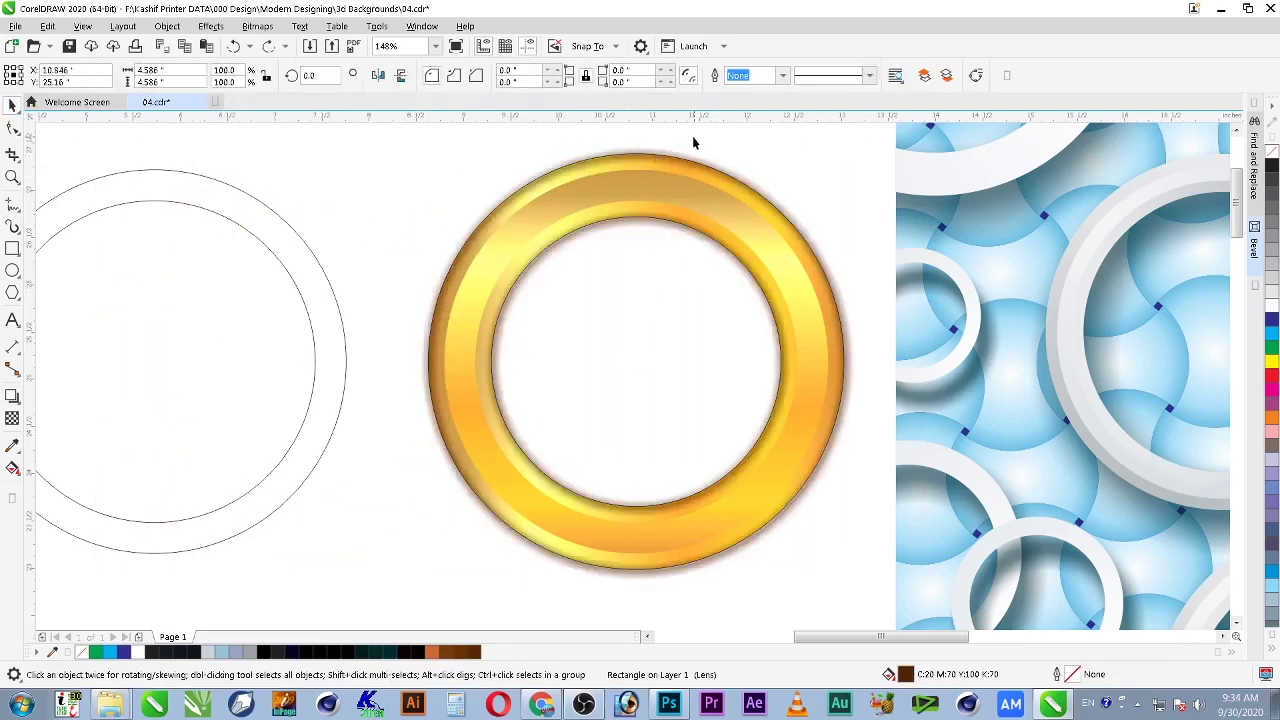
Step: Move the wider unfilled ring aside onto the outlined ring and PowerClip the separated shadow inside the wider gold ring
left_click(699, 158)
left_click_drag(685, 158, 200, 170)
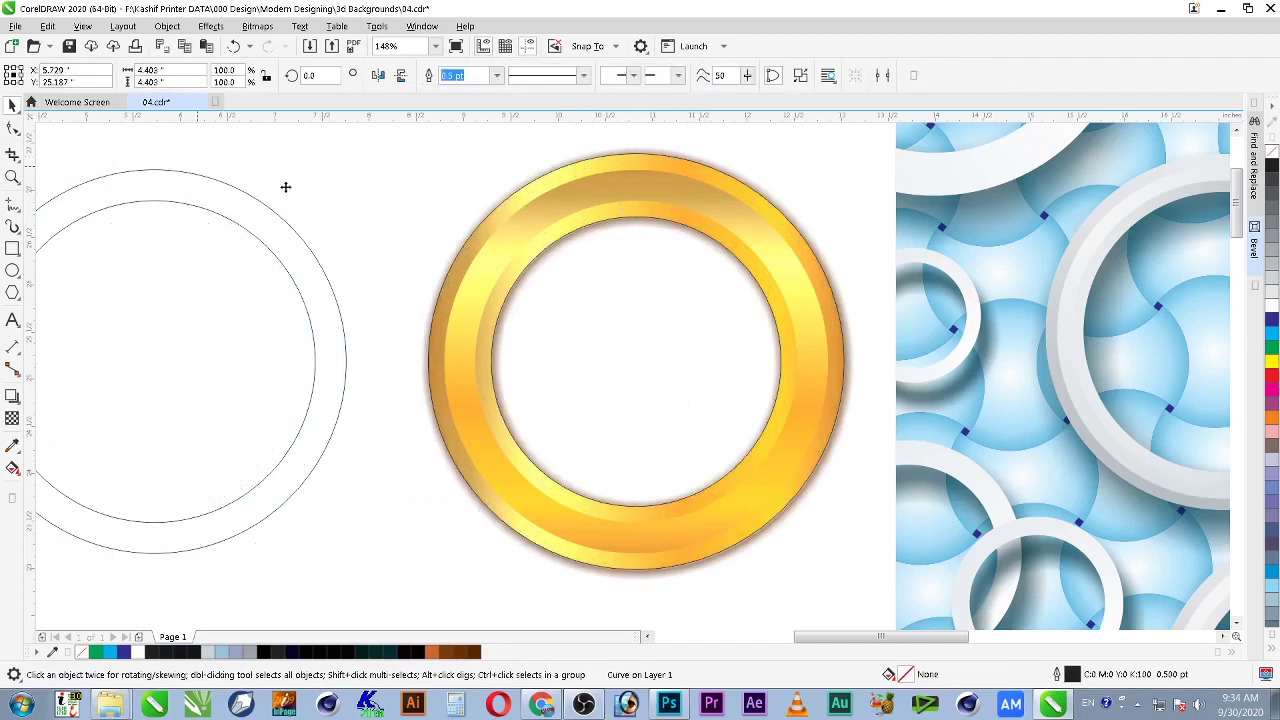
left_click(608, 147)
right_click(609, 148)
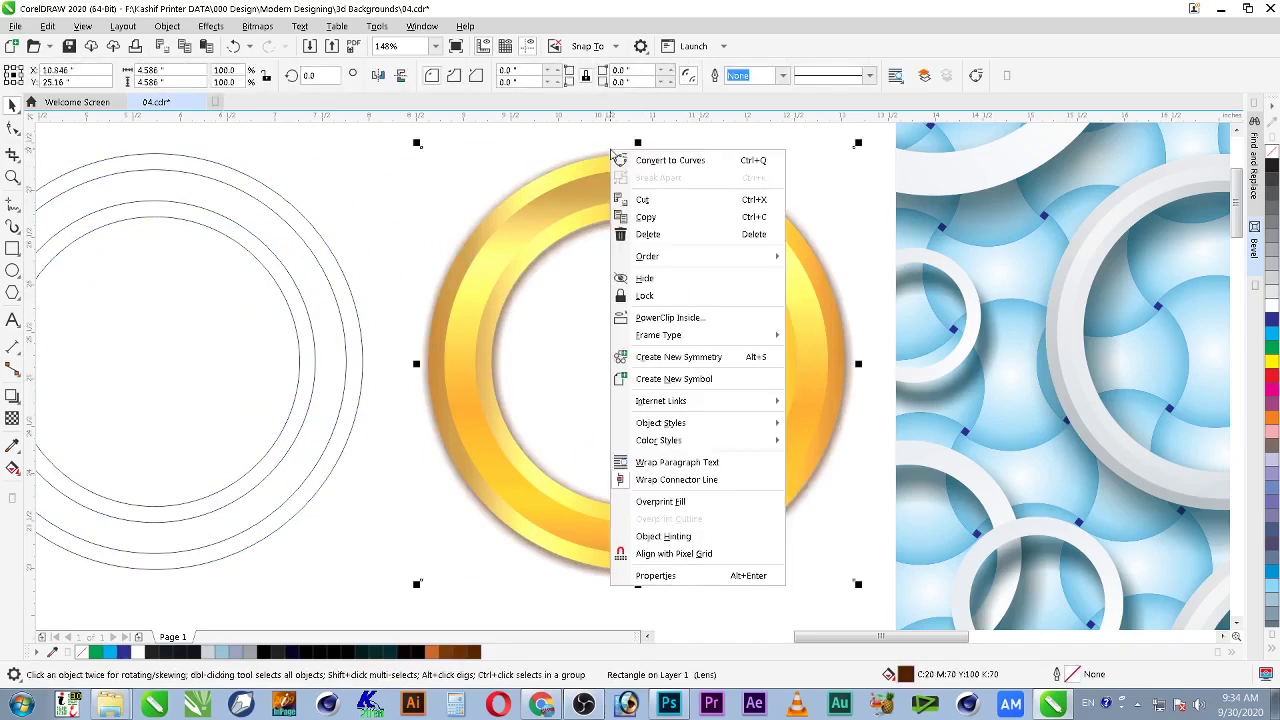
left_click(612, 295)
left_click(652, 157)
left_click(791, 163)
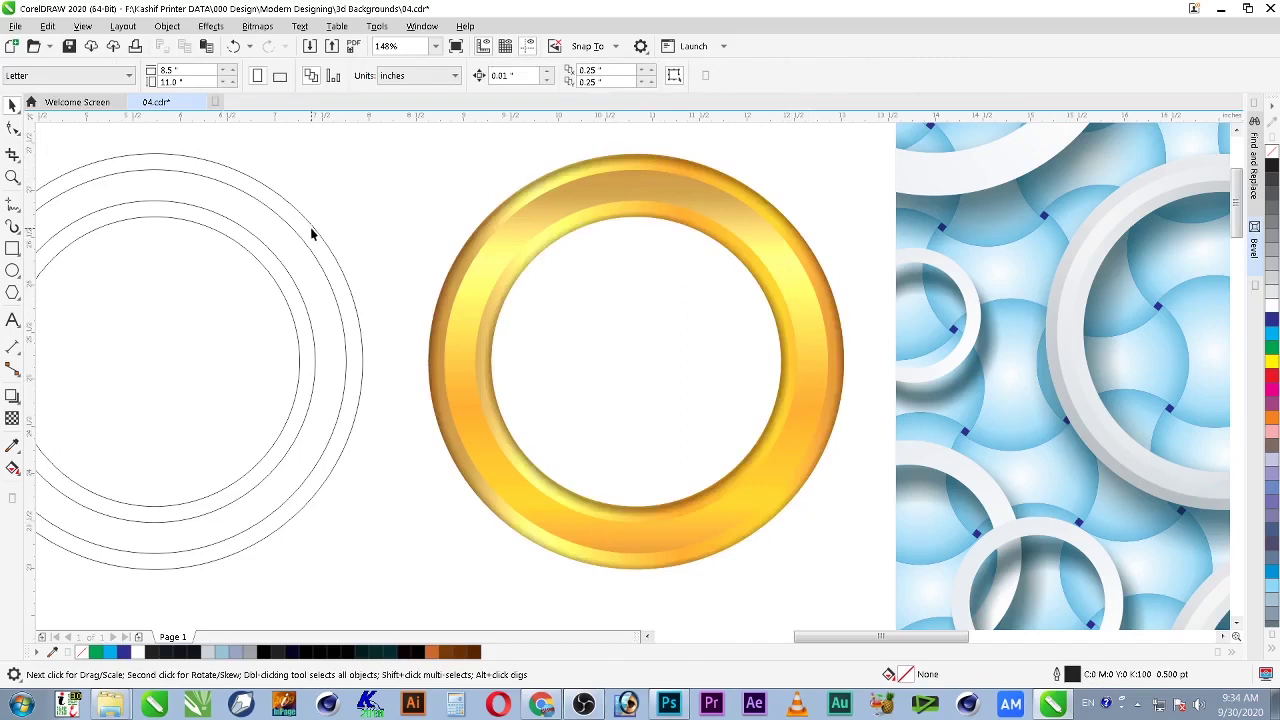
Step: Centre the wider unfilled ring on the gold ring again and leave it selected
left_click(351, 253)
left_click(560, 176)
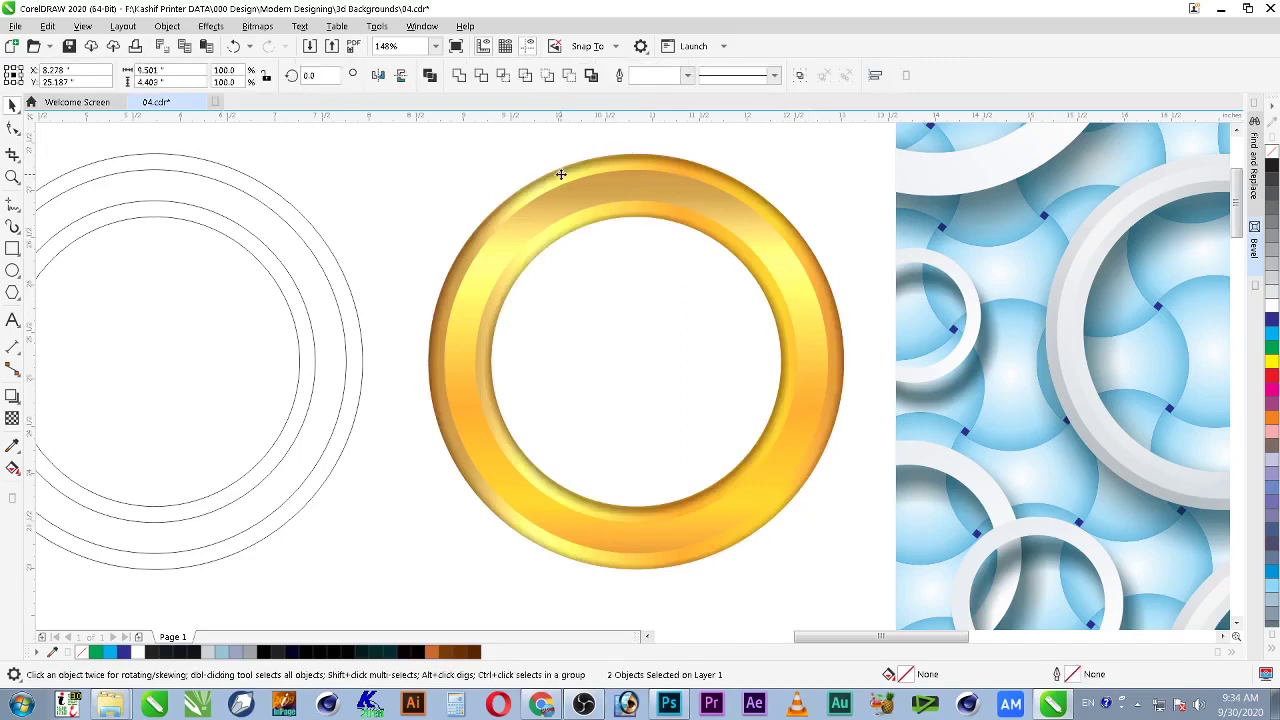
key("Escape")
left_click(593, 165)
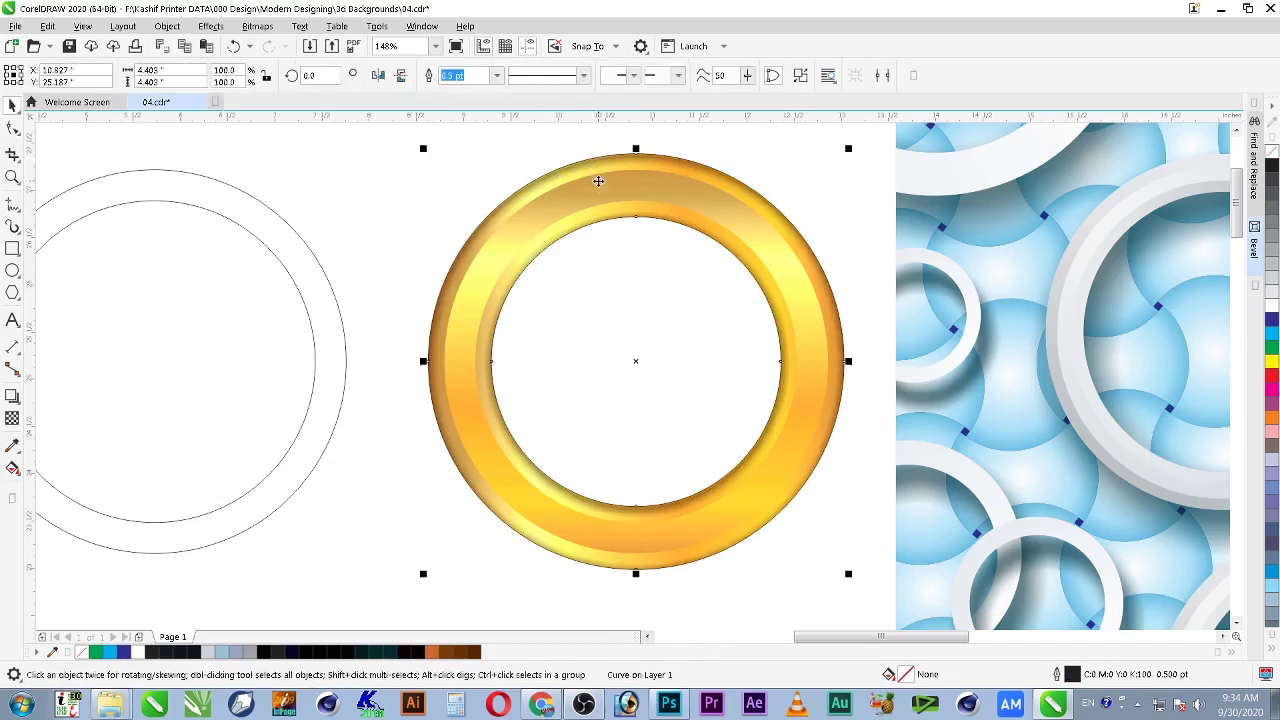
Step: Give the wider ring a 1 pt outline with round line caps, placed behind the fill and scaling with the object
key("F12")
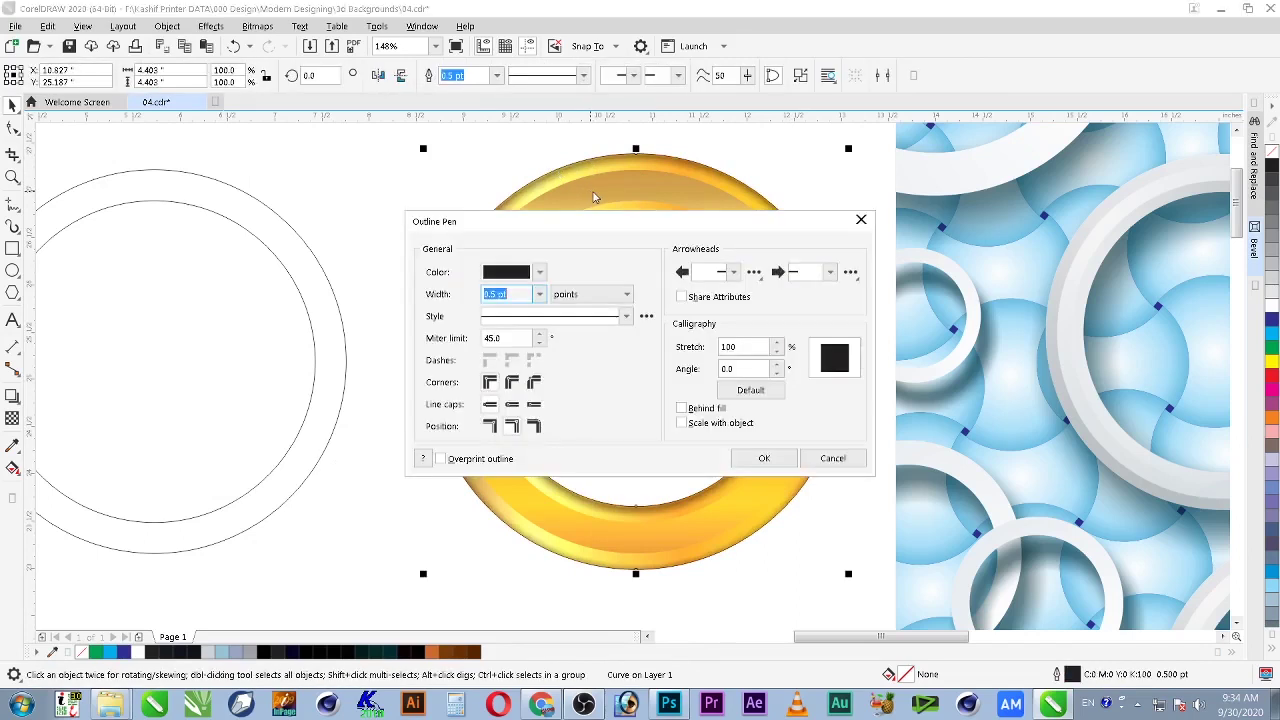
key("BackSpace")
left_click(512, 404)
left_click(700, 407)
left_click(703, 424)
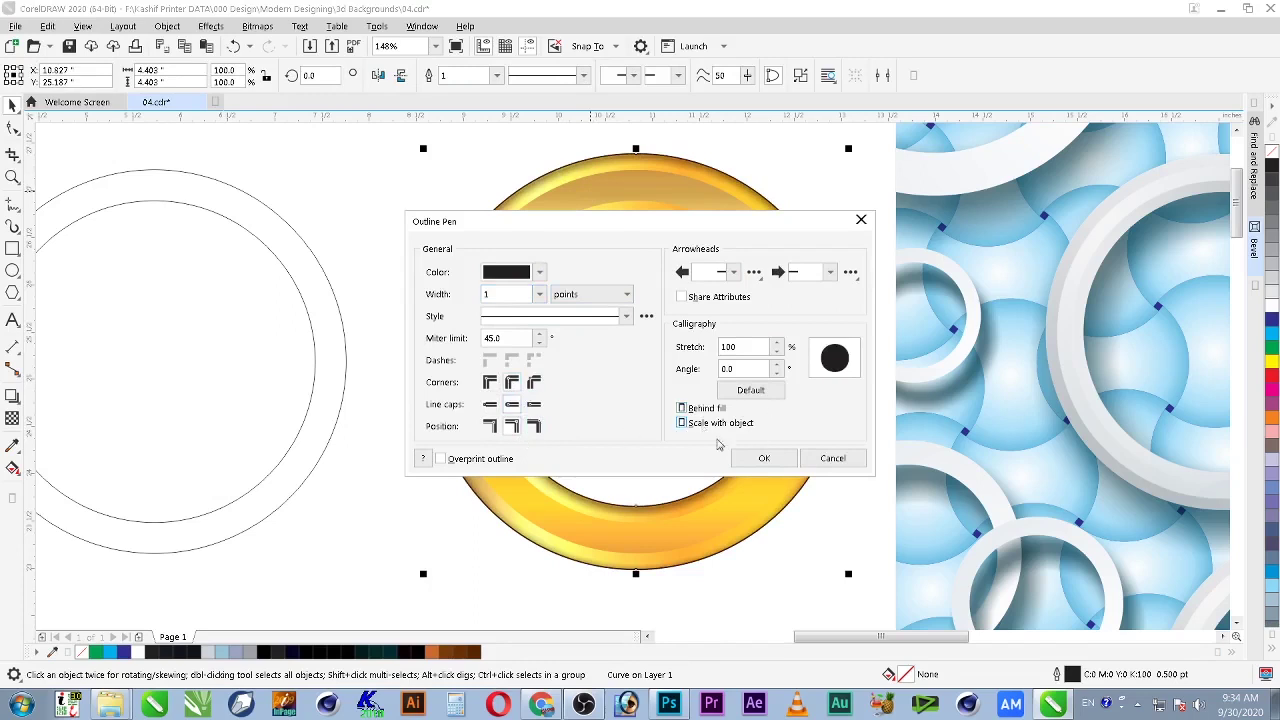
left_click(765, 459)
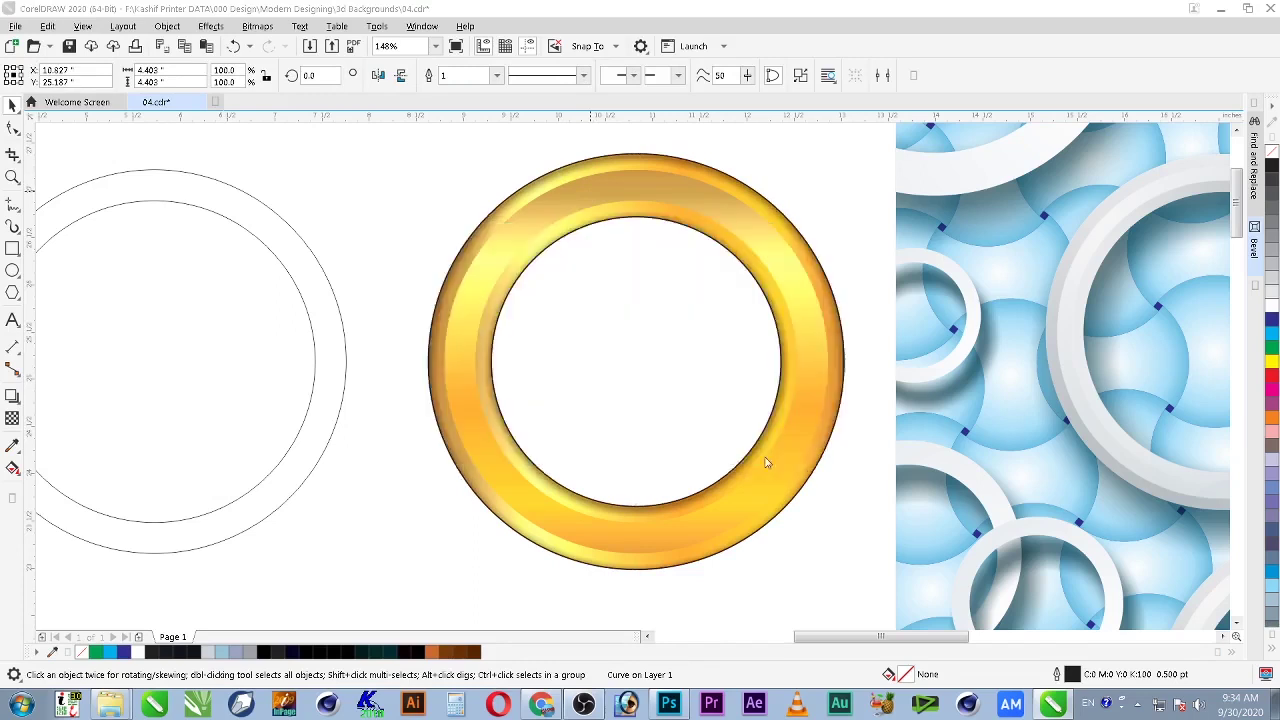
Step: Thicken the wider ring's outline to 4 pt and colour it pale yellow, C0 M0 Y57 K0
key("F12")
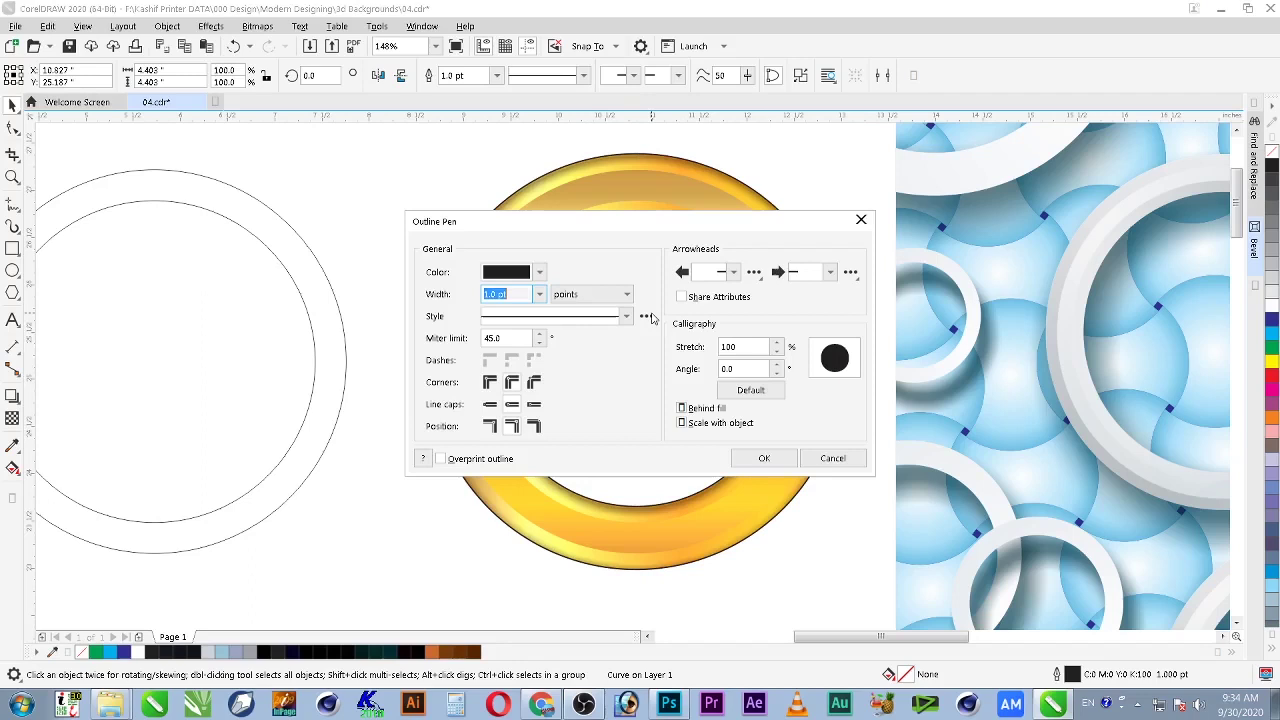
type("4")
key("Return")
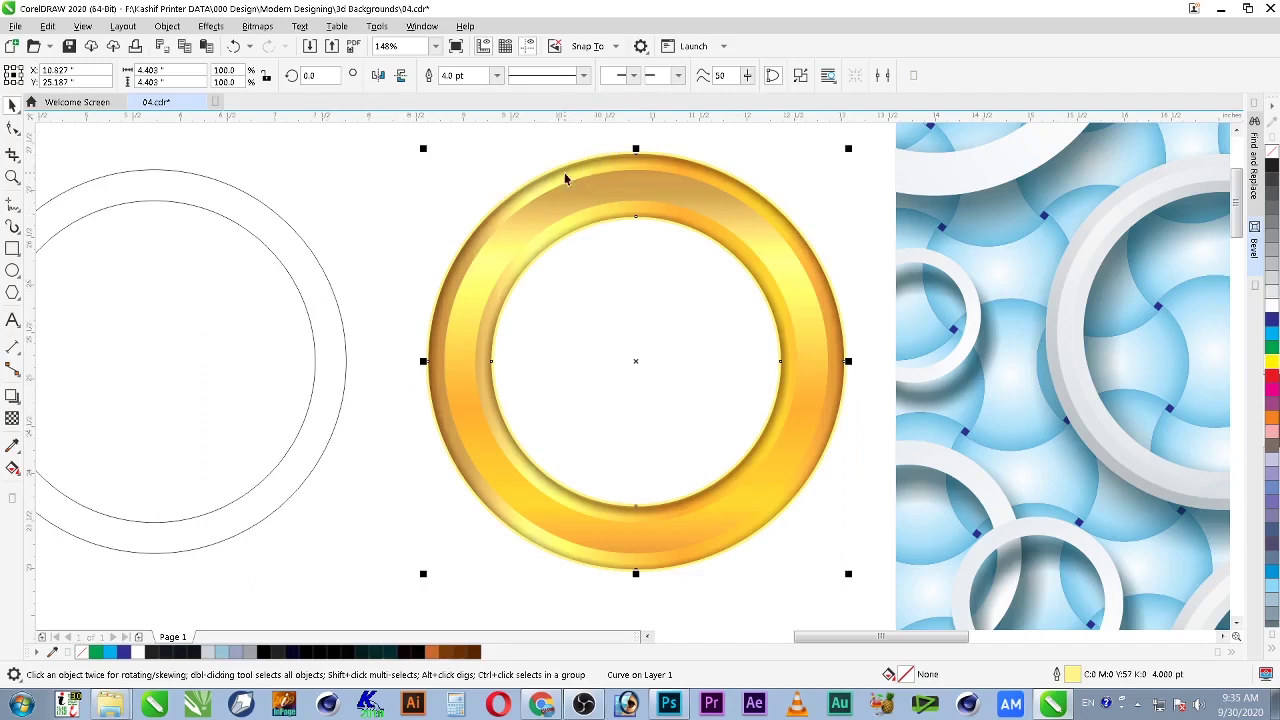
Step: Centre the remaining narrower outlined ring on the narrower gold ring
left_click(310, 258)
left_click_drag(309, 277, 338, 277)
left_click(530, 219, "shift")
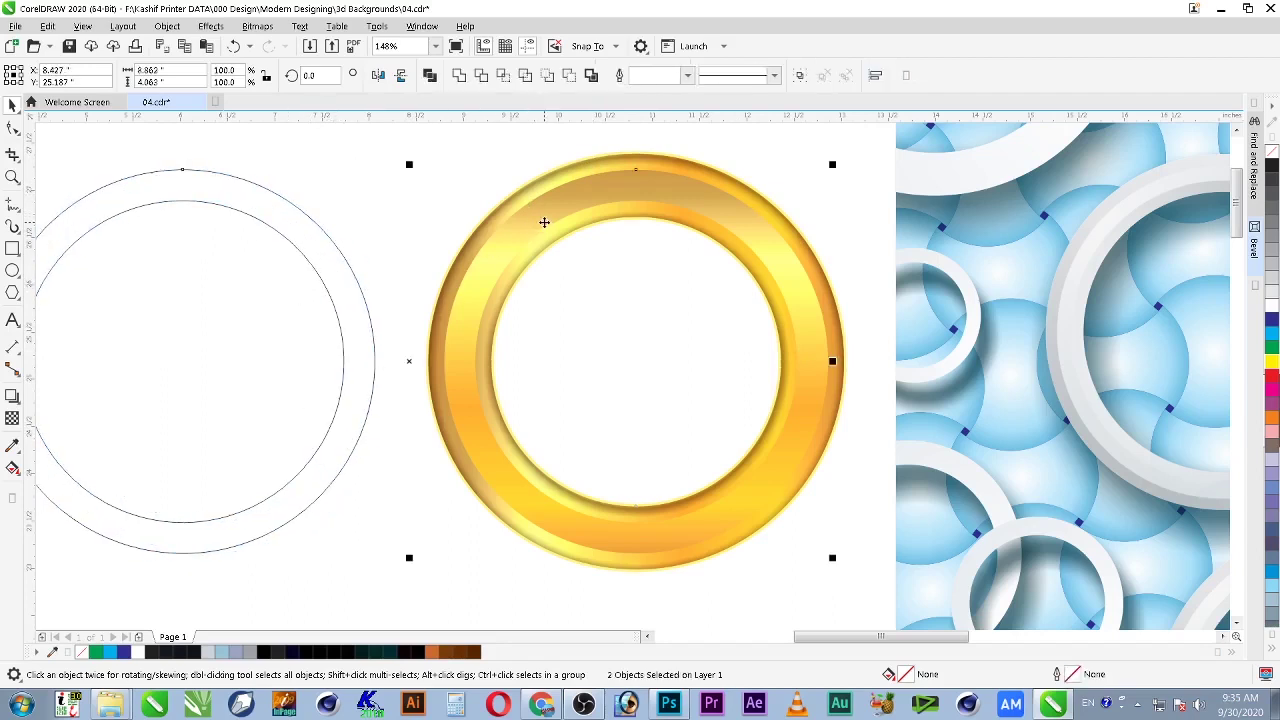
left_click(329, 255)
left_click(347, 257)
left_click(558, 210, "shift")
key("c")
key("e")
key("Escape")
Step: Apply a drop shadow to the centred narrower outlined ring, with its feathering direction spreading across both sides of the ring's edges
left_click(573, 201)
left_click_drag(583, 210, 591, 252)
key("ctrl+z")
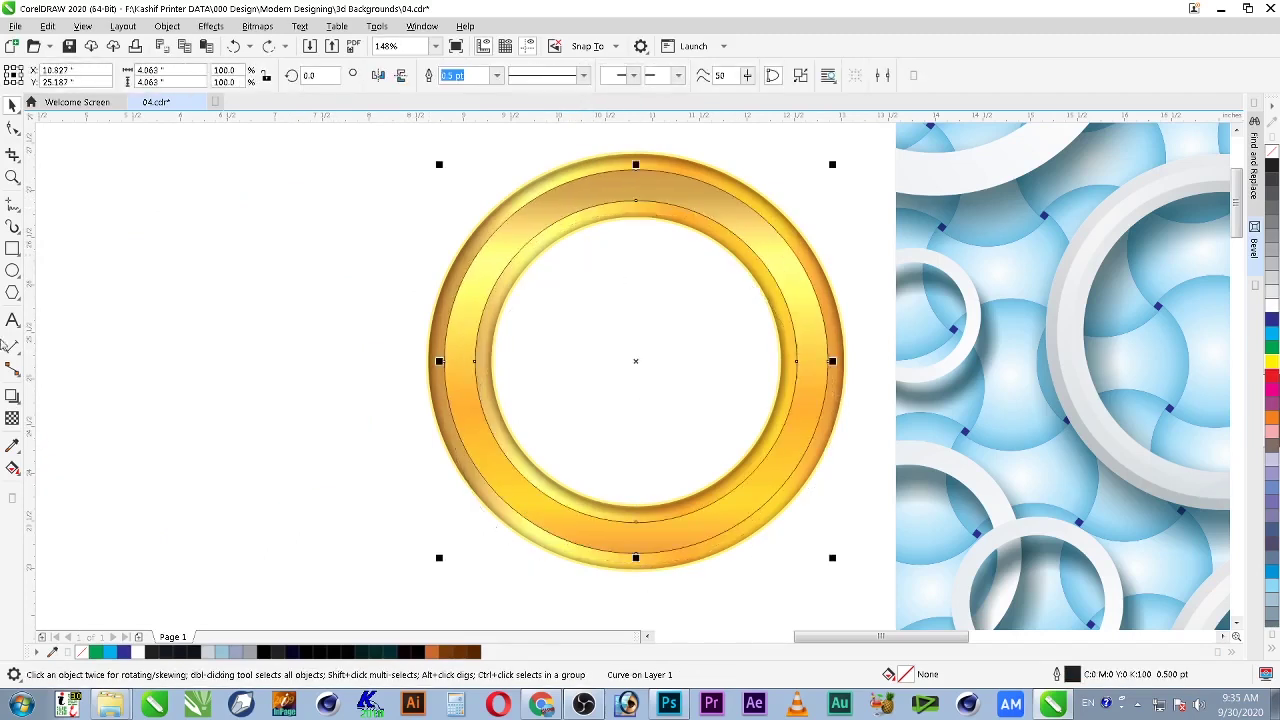
left_click(13, 396)
left_click_drag(647, 386, 779, 557)
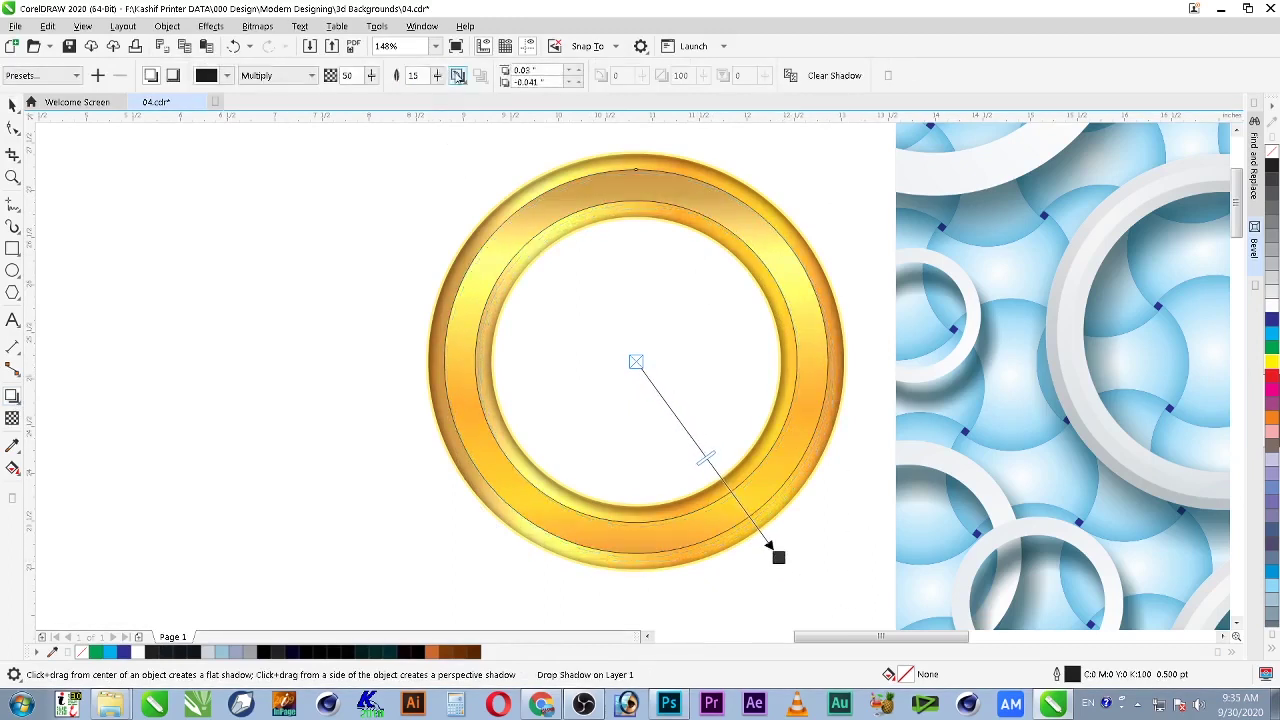
left_click(458, 76)
left_click(468, 147)
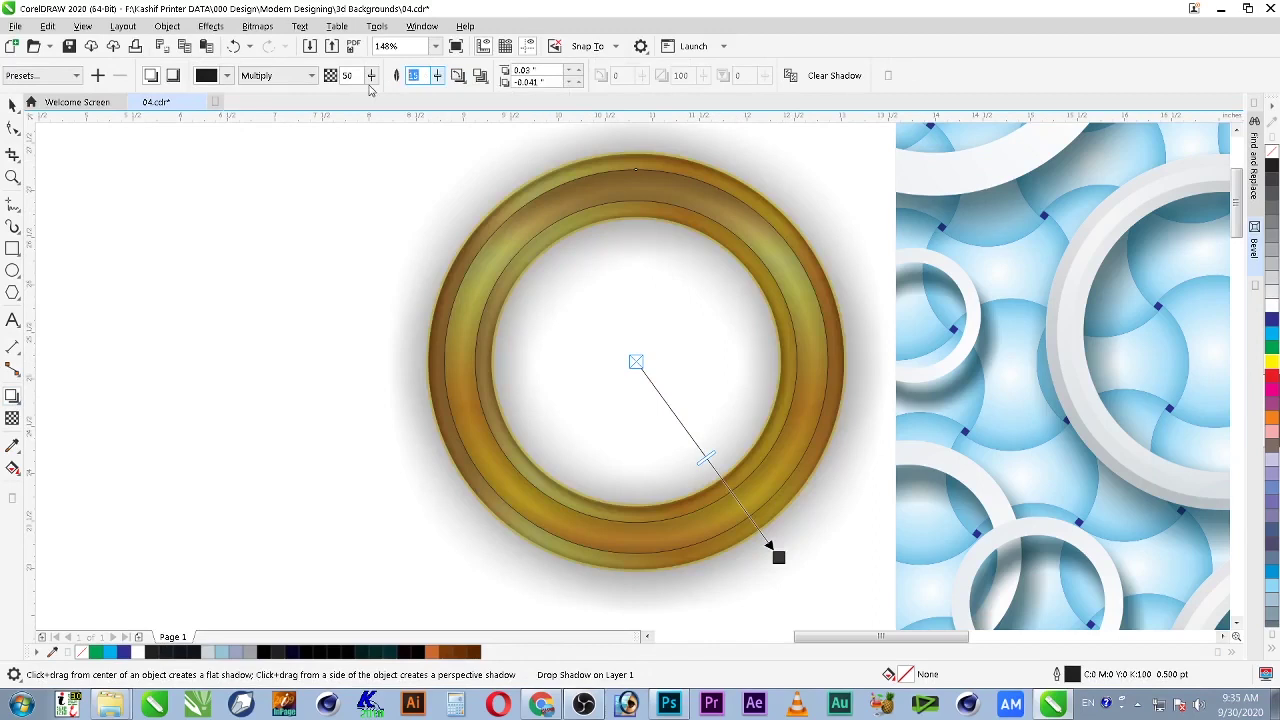
Step: Set the narrower ring's drop shadow to an opacity of 60 and a feather of 2
type("2")
key("Tab")
key("shift+Tab")
type("1")
key("Tab")
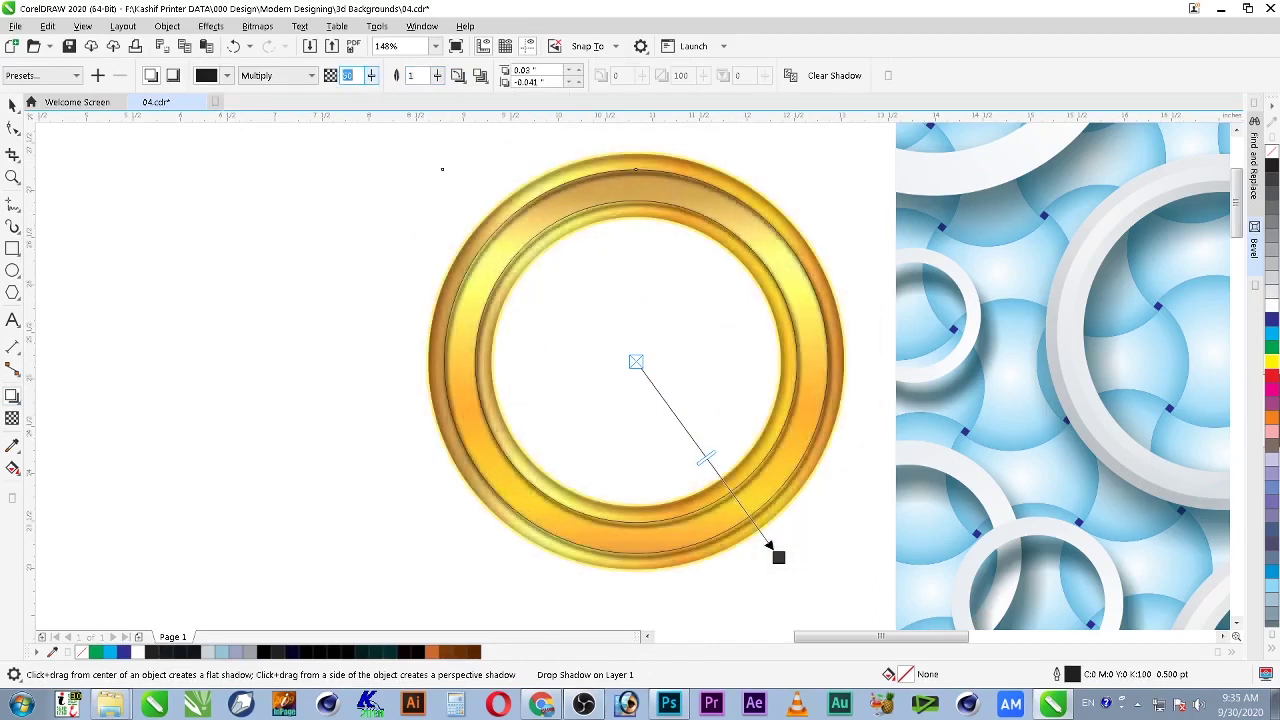
key("shift+Tab")
type("2")
key("Tab")
type("60")
key("Return")
Step: Change the merge mode of the narrower ring's drop shadow to Normal
left_click(270, 76)
left_click(272, 103)
left_click(274, 77)
left_click(276, 79)
left_click(270, 86)
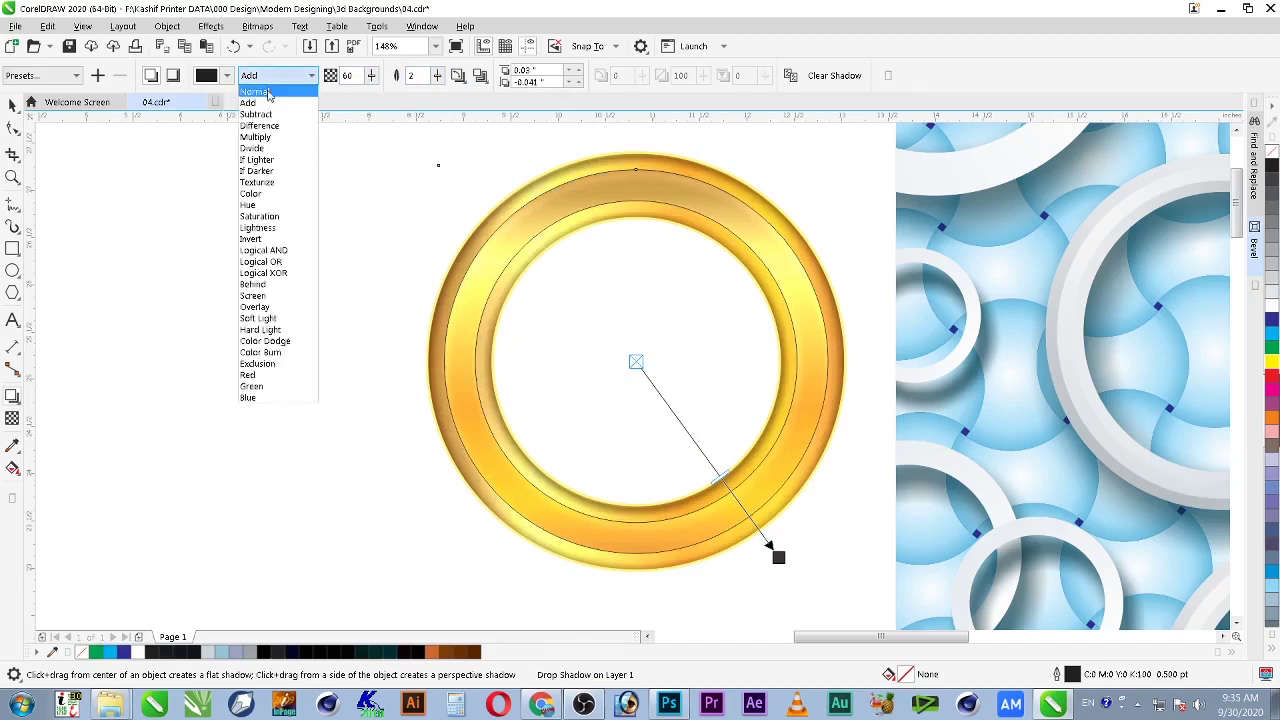
left_click(270, 96)
Step: Colour the narrower ring's drop shadow dark brown, C20 M70 Y100 K70
left_click(212, 78)
left_click(210, 108)
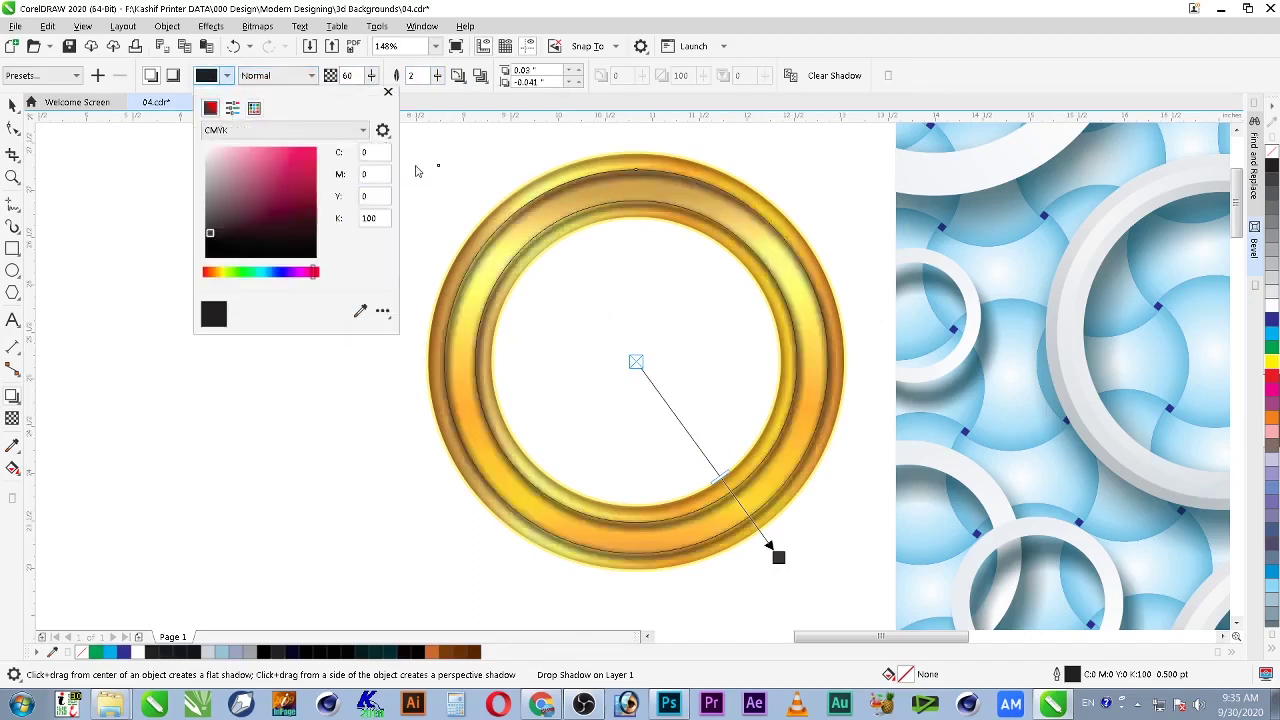
type("20")
key("Tab")
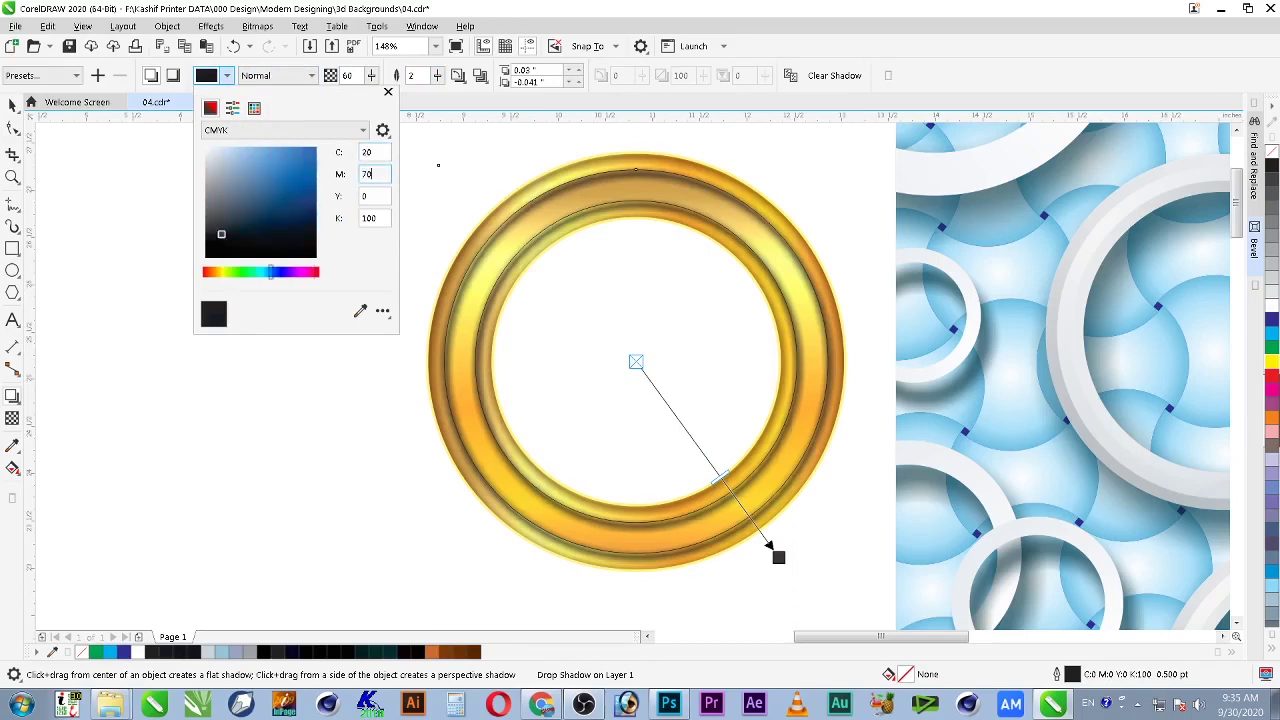
key("Tab")
type("100")
key("Tab")
type("50")
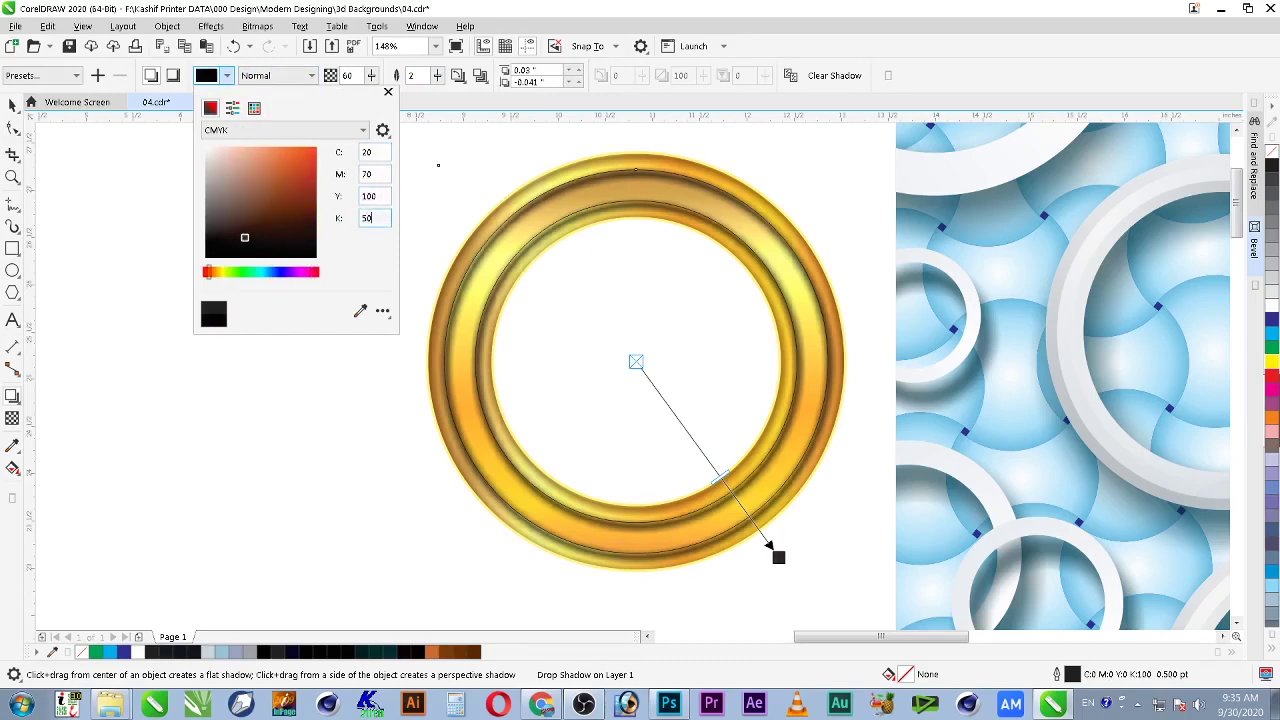
key("Return")
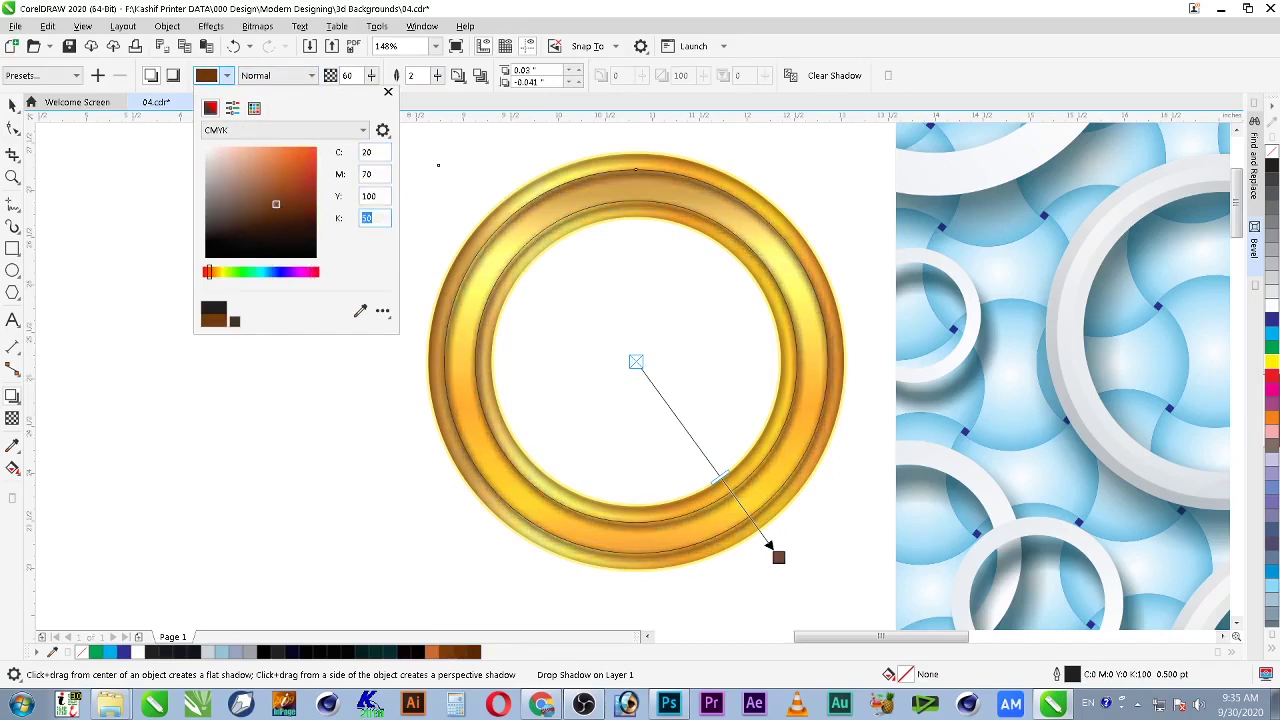
type("60")
type("70")
key("Return")
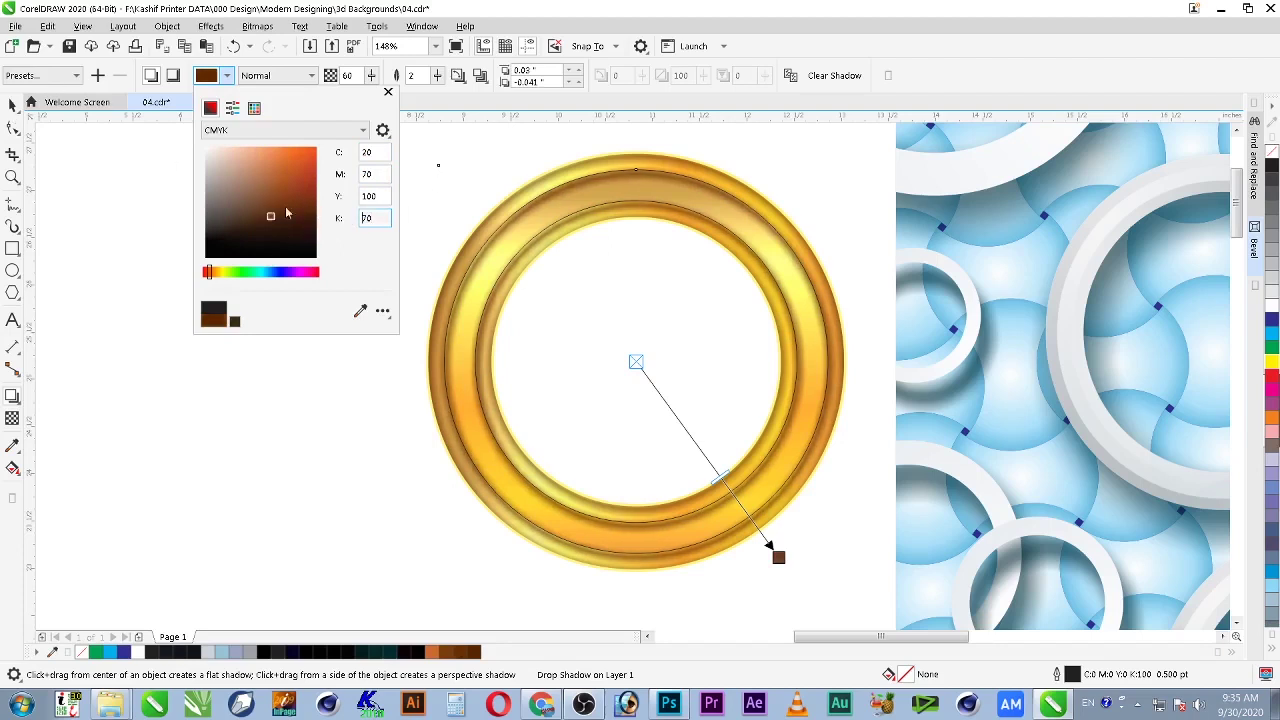
Step: Break the brown drop shadow apart from the narrower outlined ring and move it to the empty area beside the gold rings
left_click(16, 106)
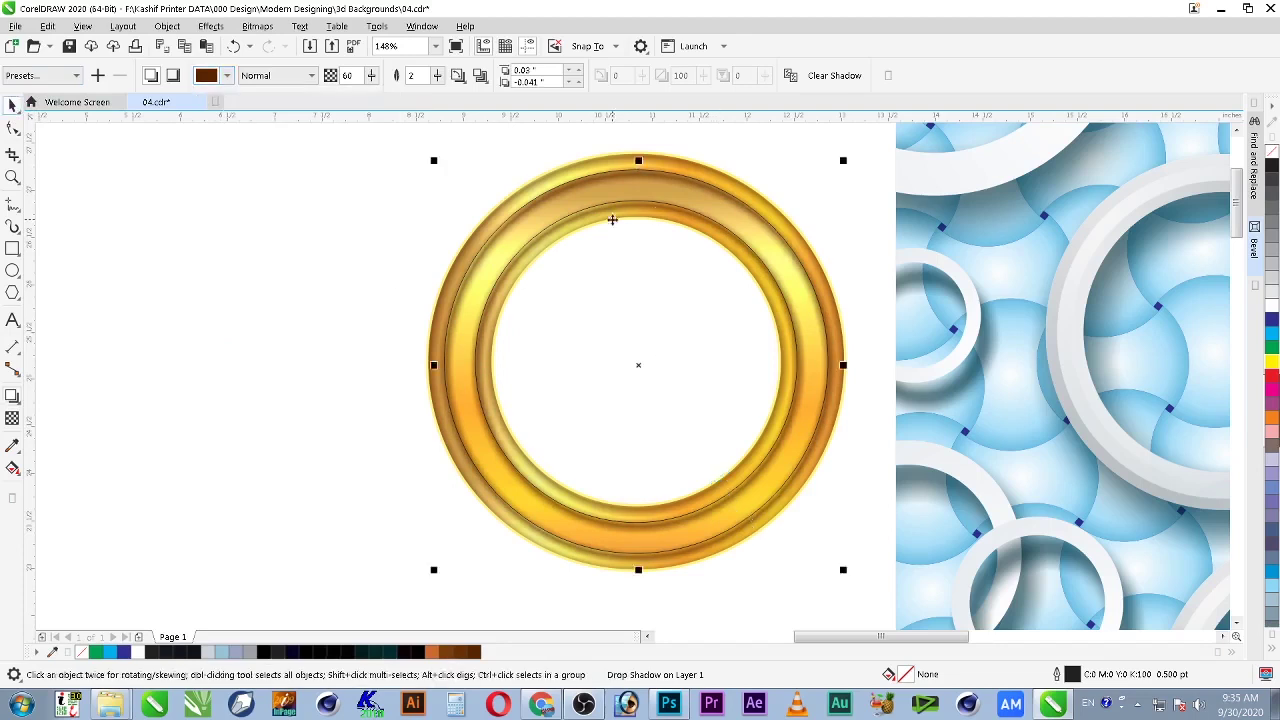
right_click(592, 214)
left_click(634, 228)
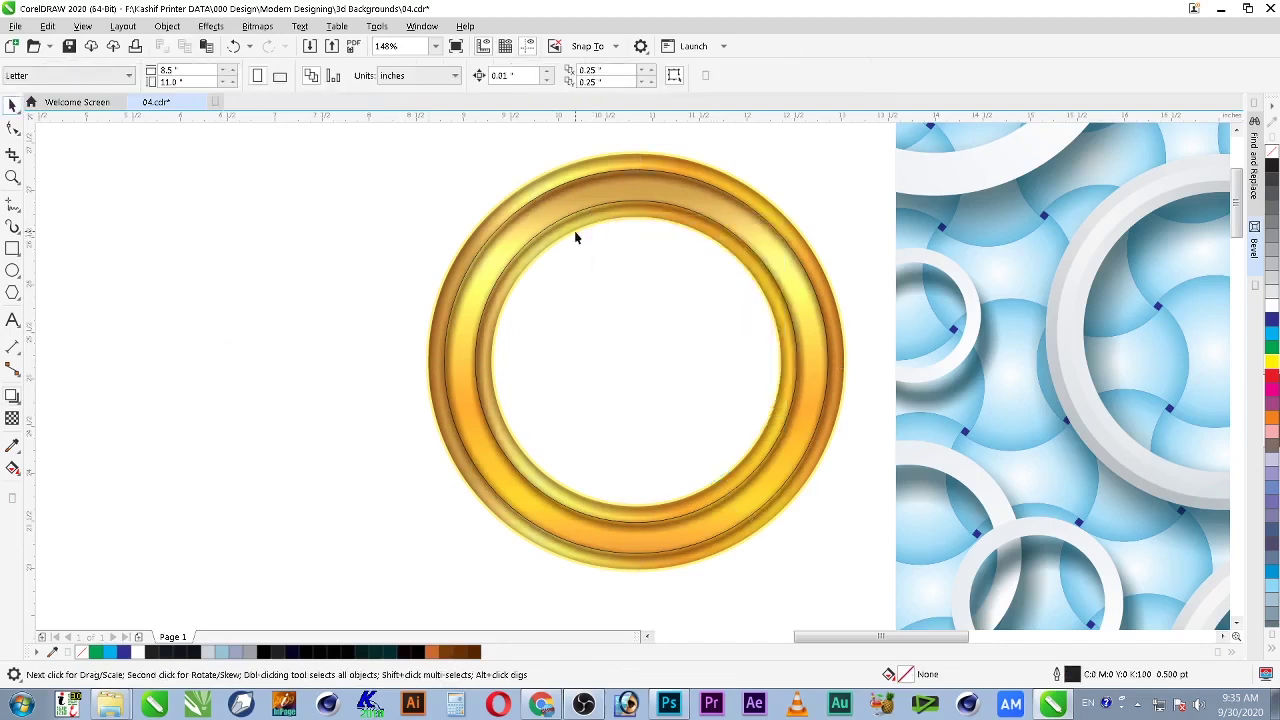
left_click_drag(246, 247, 140, 238)
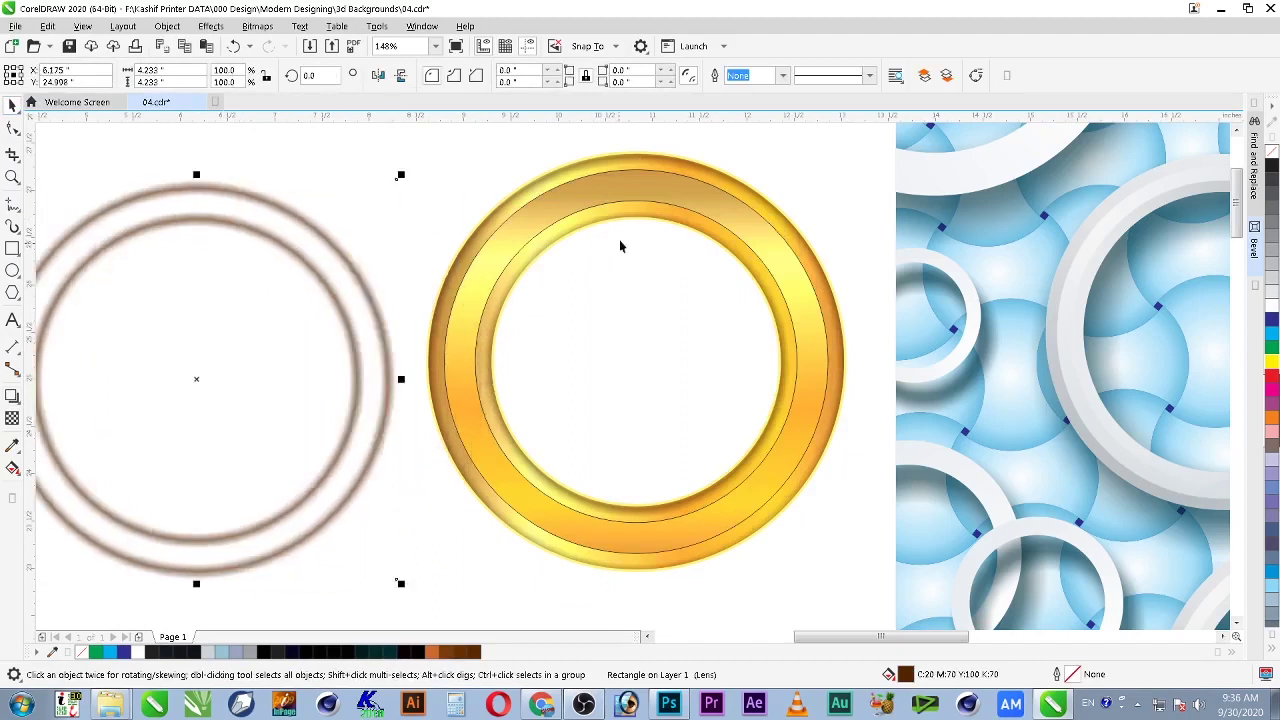
Step: Give the narrower outlined ring a 4 pt pale yellow outline, C0 M0 Y50 K0, and place it behind the narrower gold ring
left_click(630, 207)
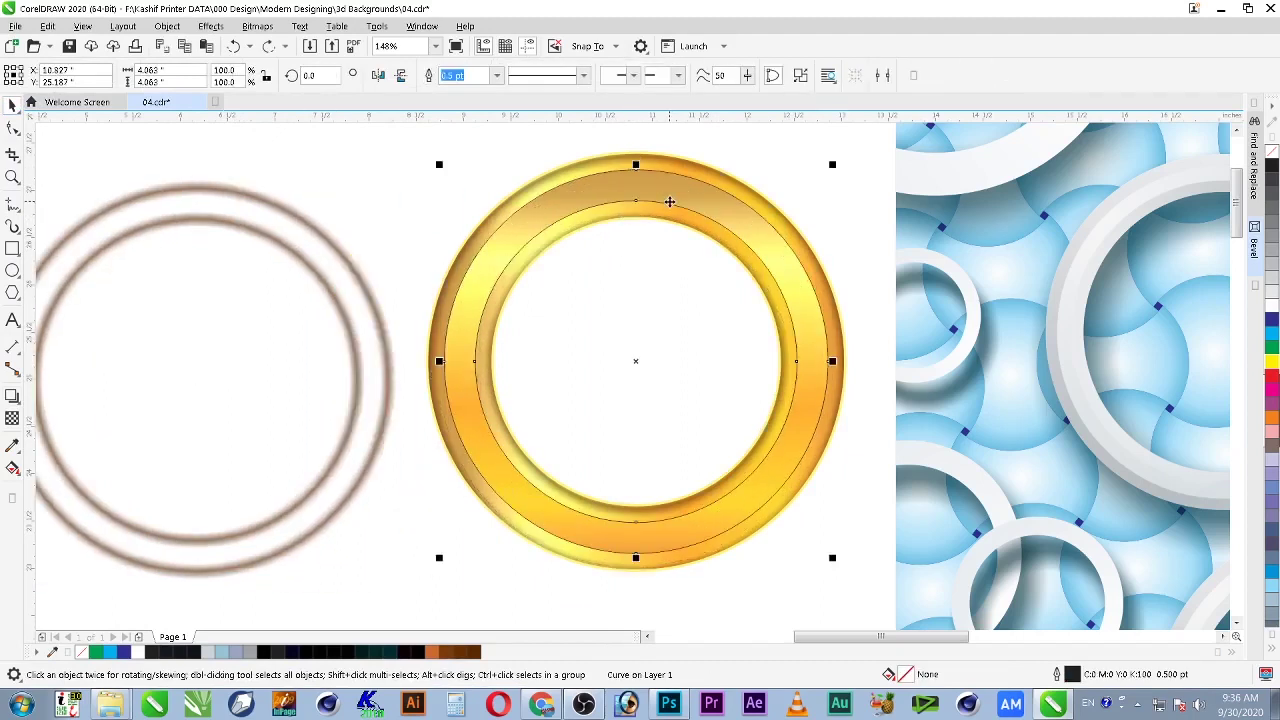
key("F12")
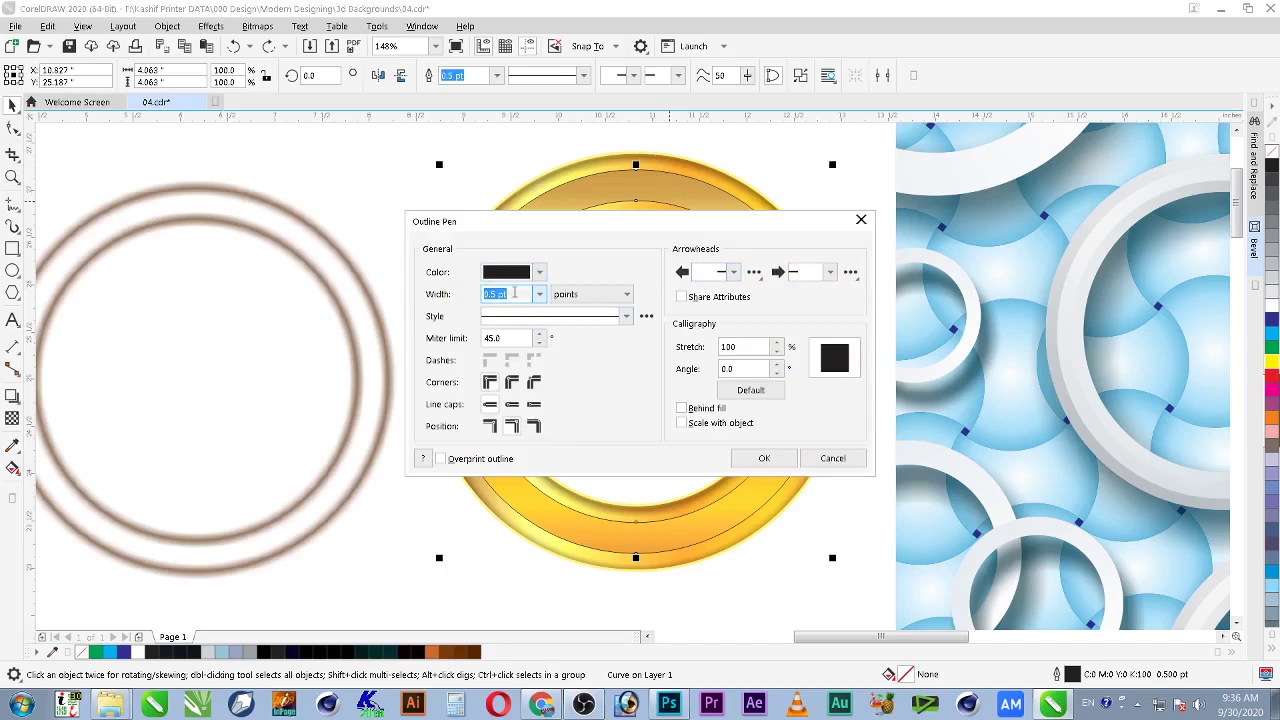
type(".")
key("Tab")
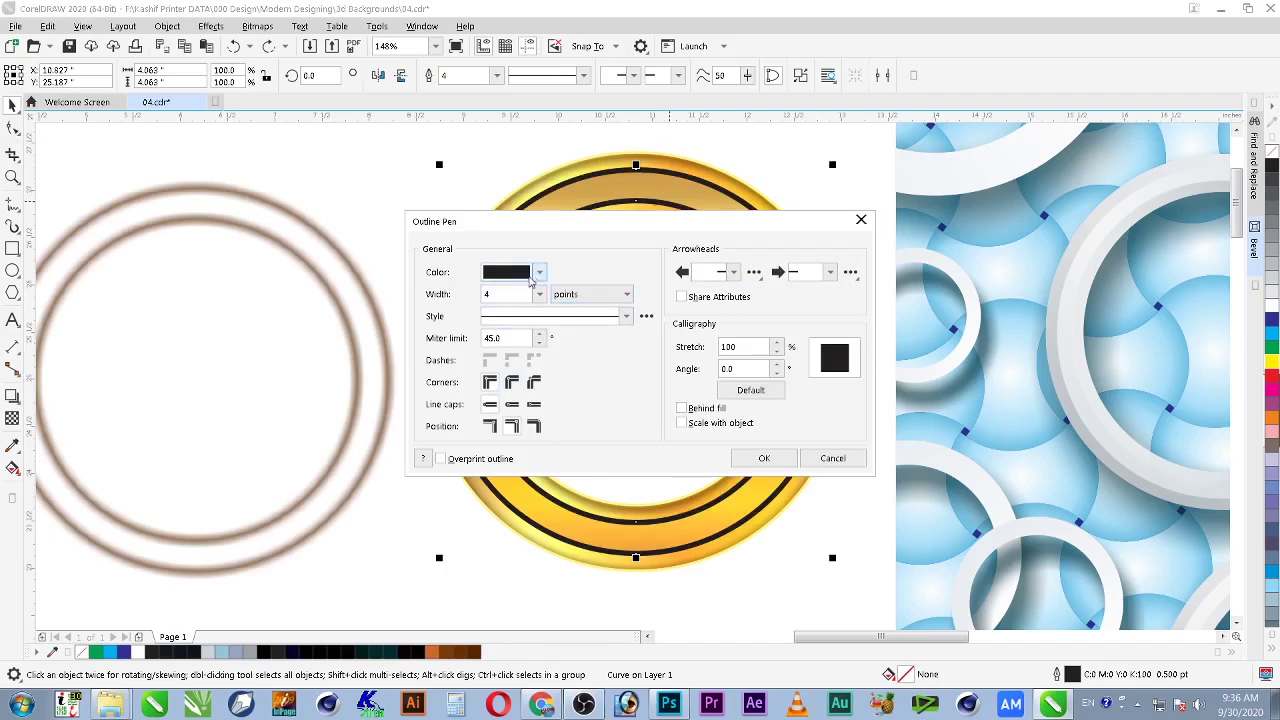
left_click(535, 274)
key("Tab")
key("Tab")
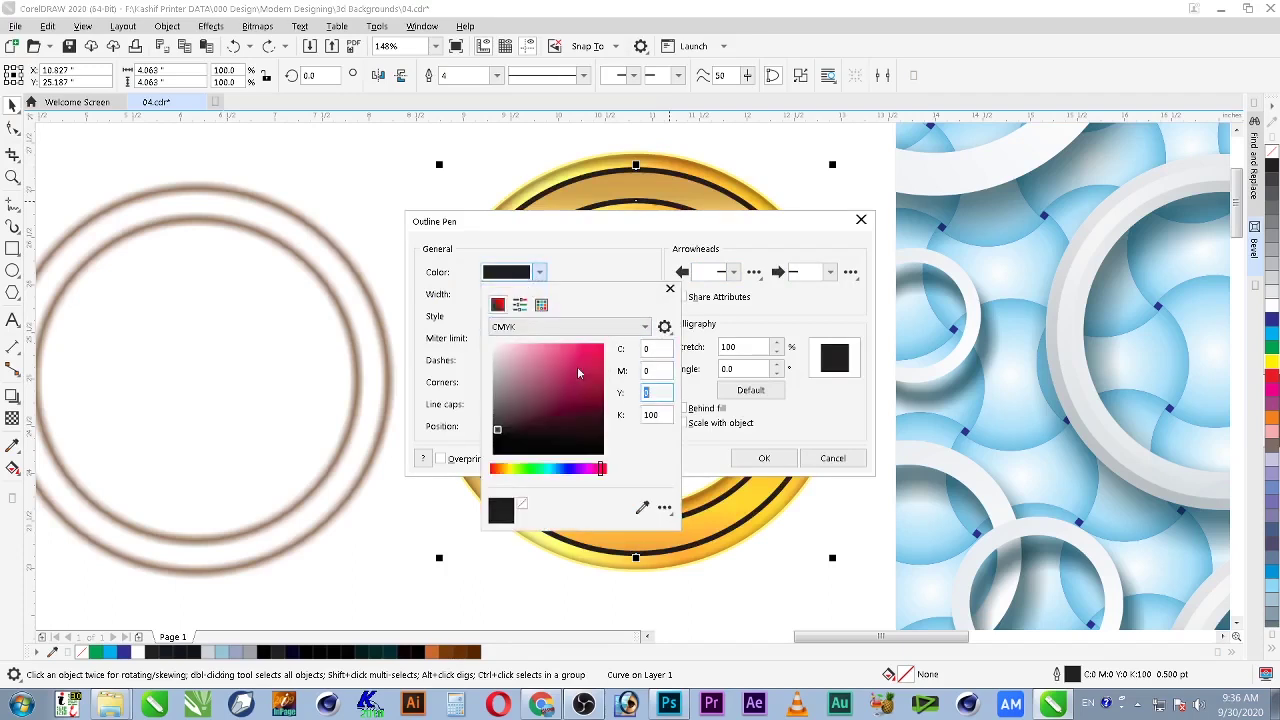
type("50")
key("Tab")
type("0")
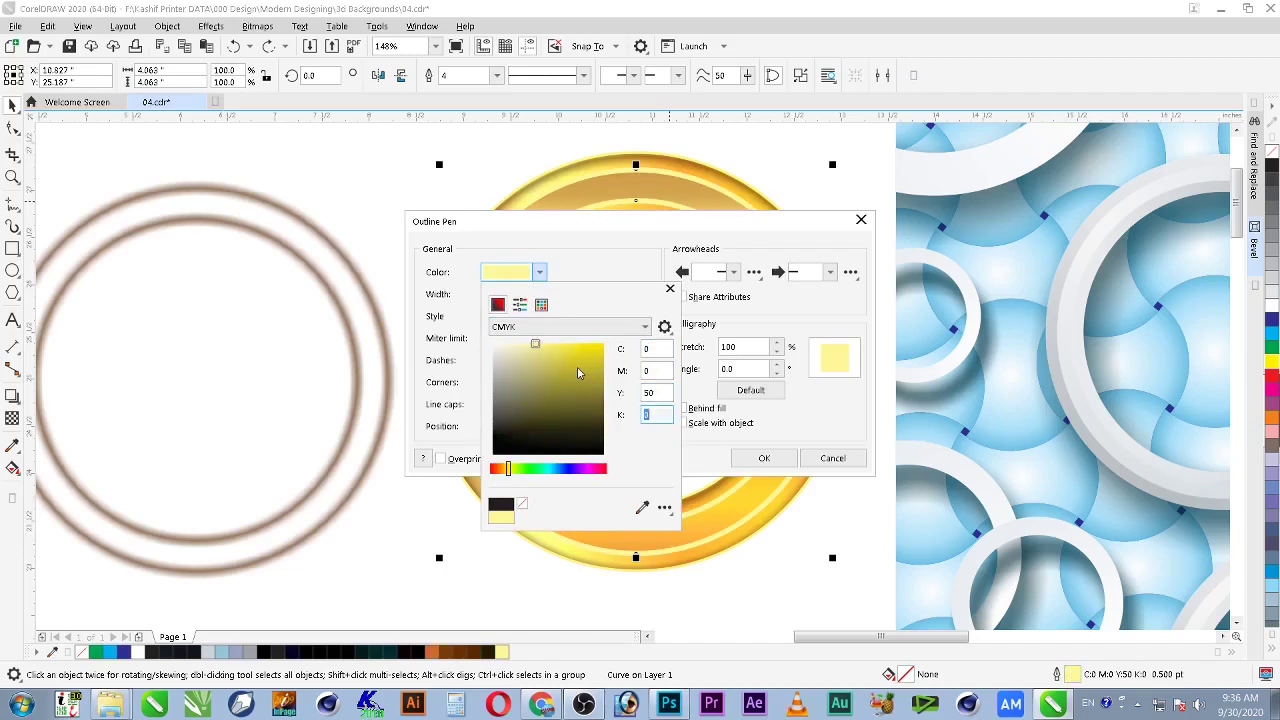
left_click(747, 453)
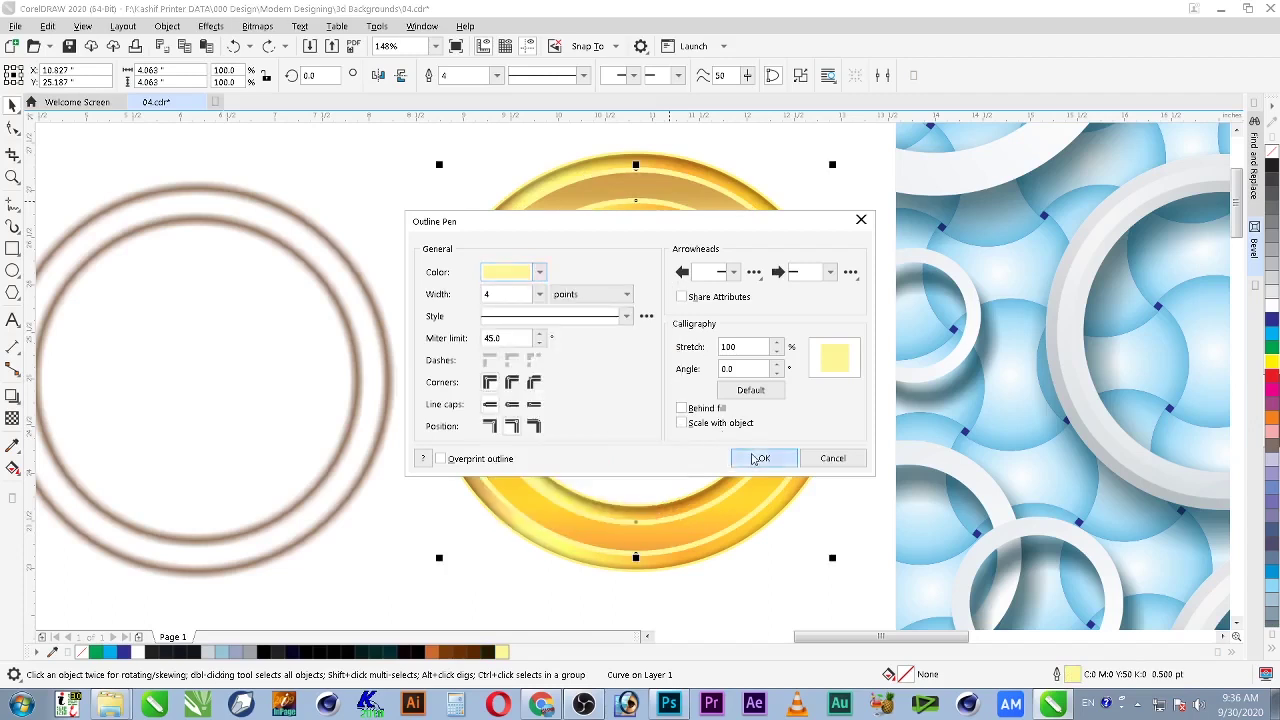
left_click(760, 458)
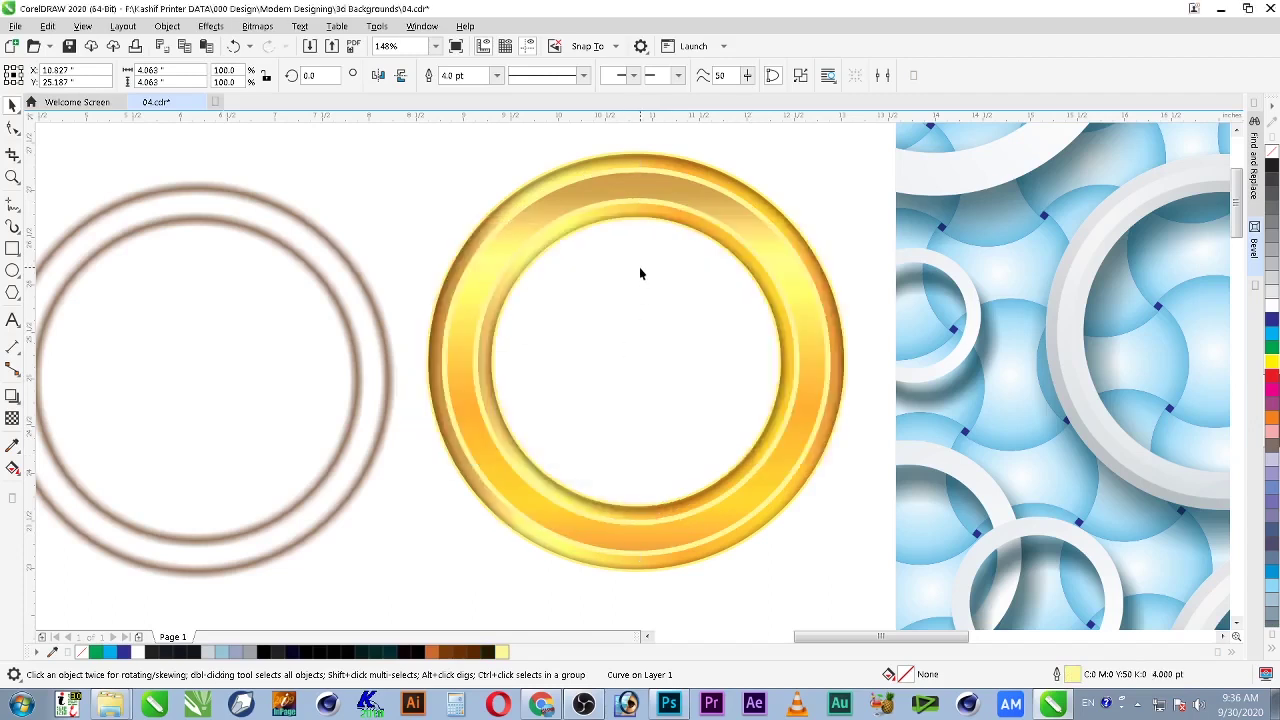
left_click(667, 198)
key("ctrl+shift+z")
Step: Centre the separated brown shadow horizontally and vertically on the narrower gold ring
left_click(359, 254)
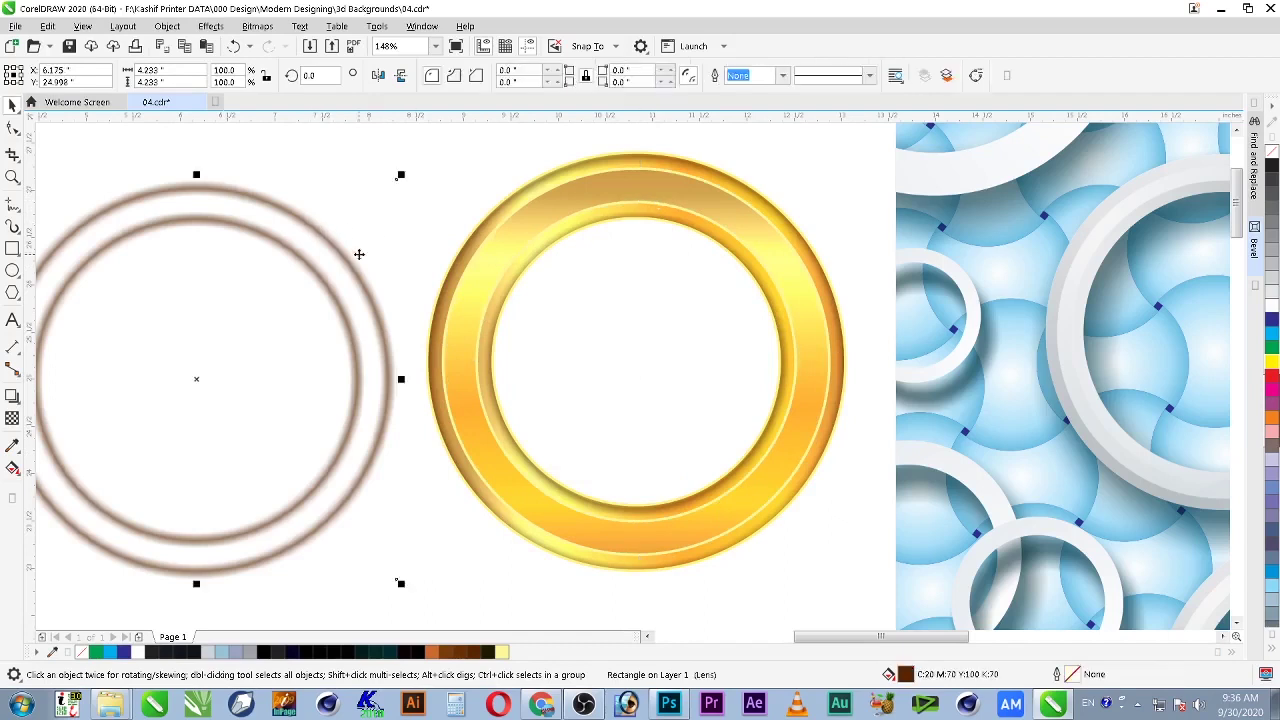
left_click(592, 188, "shift")
key("c")
key("e")
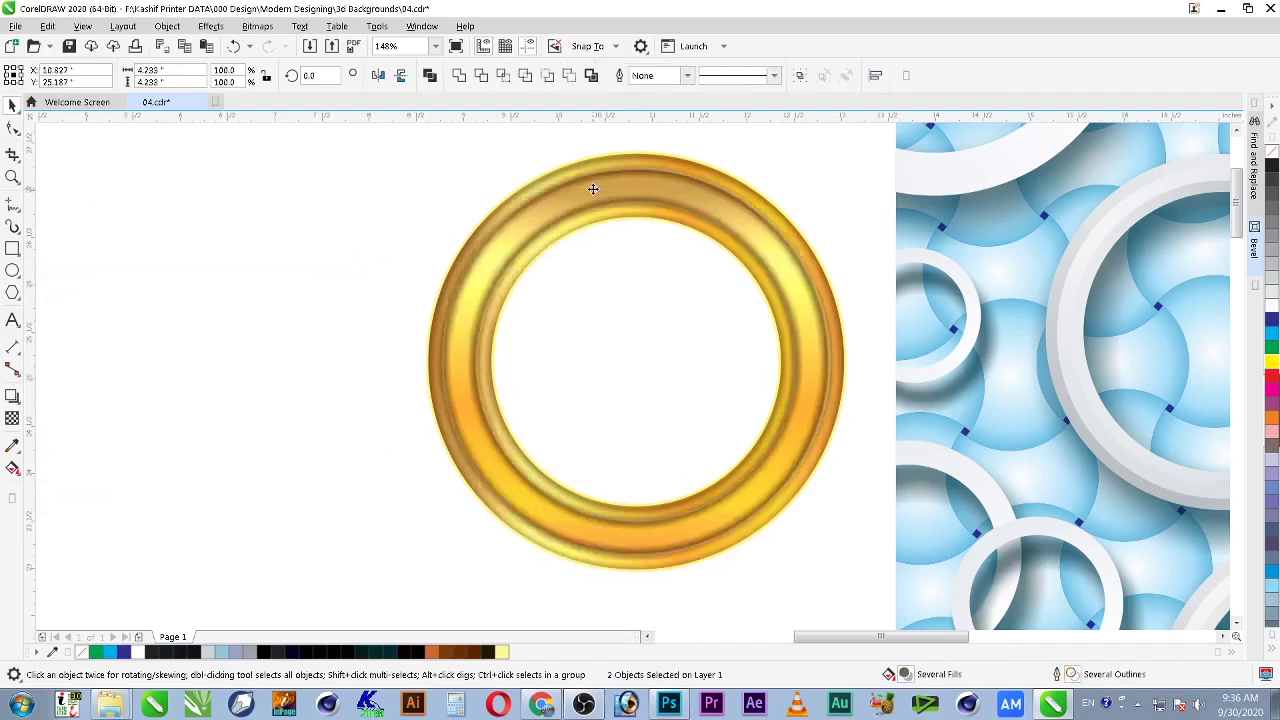
Step: PowerClip the brown shadow inside the narrower gold ring and save the document
left_click(449, 145)
key("F2")
mouse_move(449, 145)
left_mouse_down()
mouse_move(717, 263)
mouse_move(746, 260)
left_mouse_up()
left_click(729, 267)
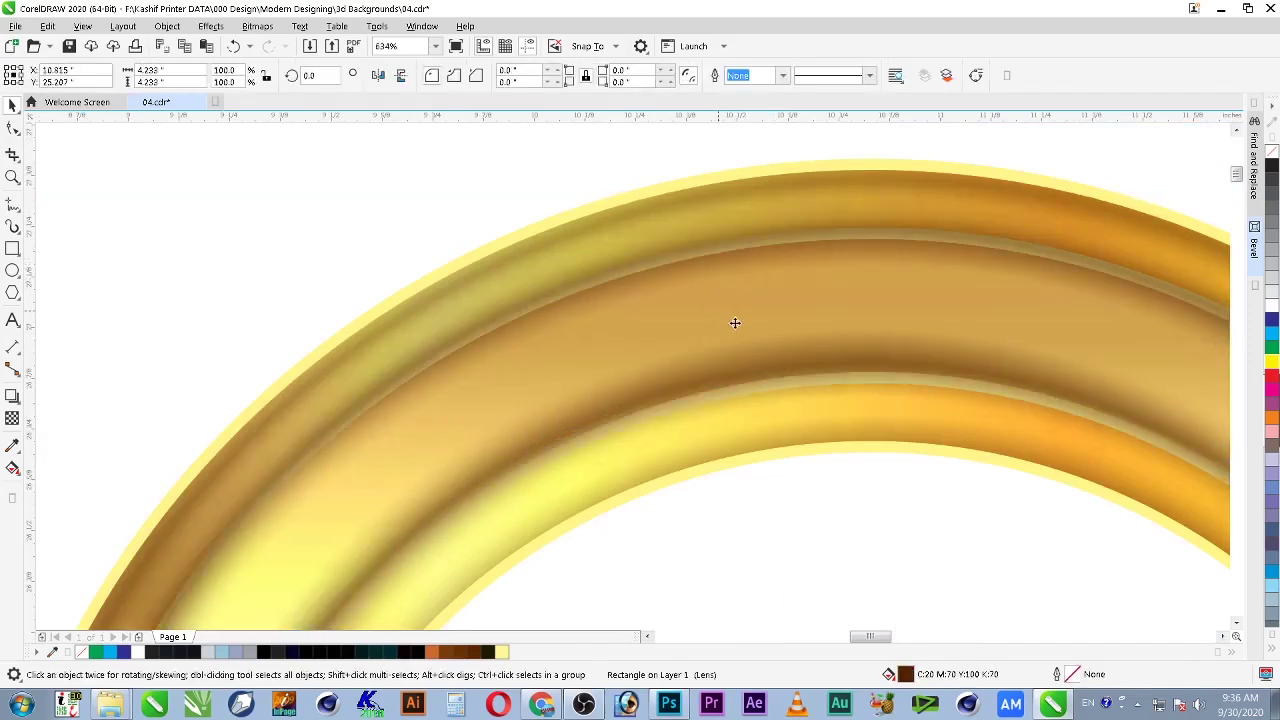
key("ctrl+z")
key("ctrl+shift+z")
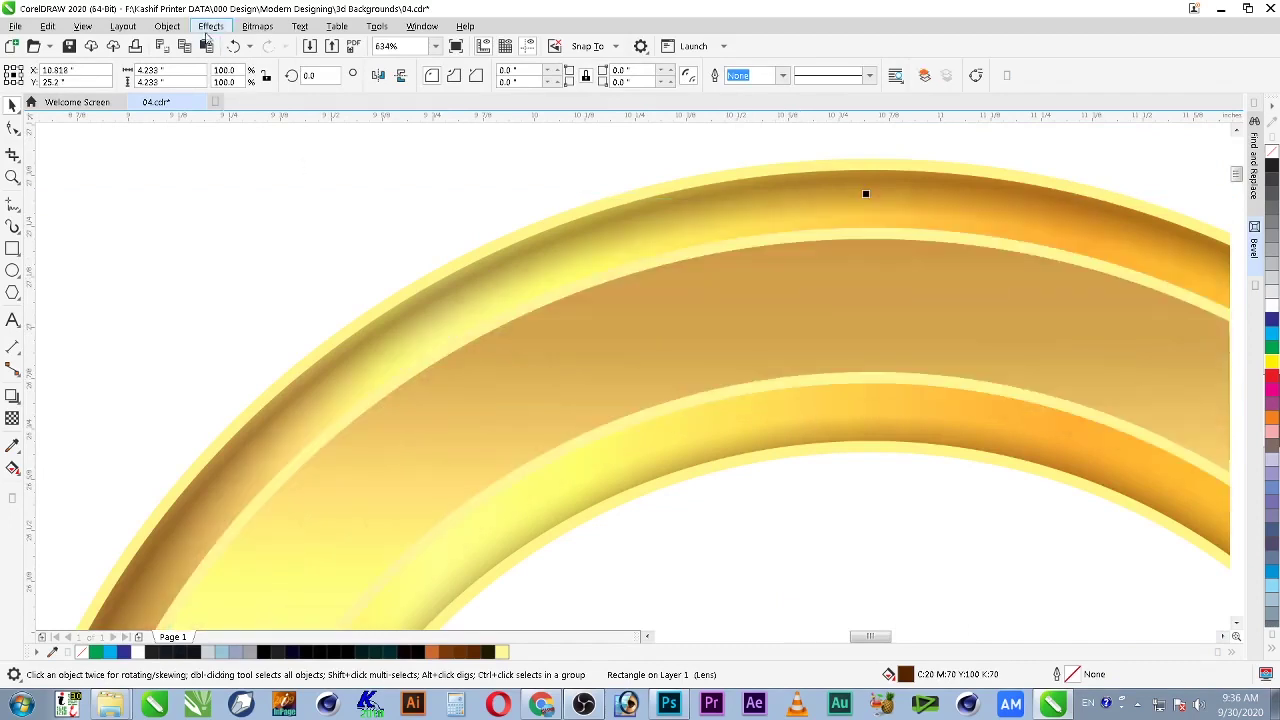
left_click(167, 26)
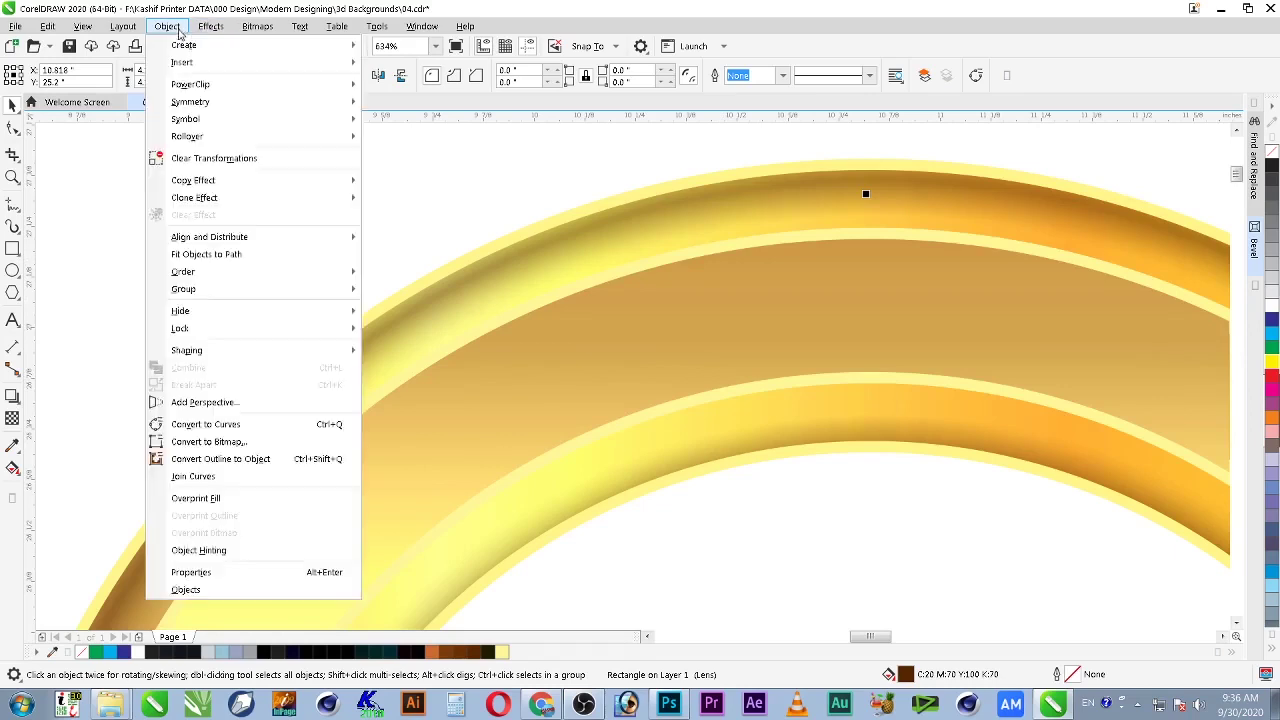
mouse_move(215, 90)
left_click(420, 87)
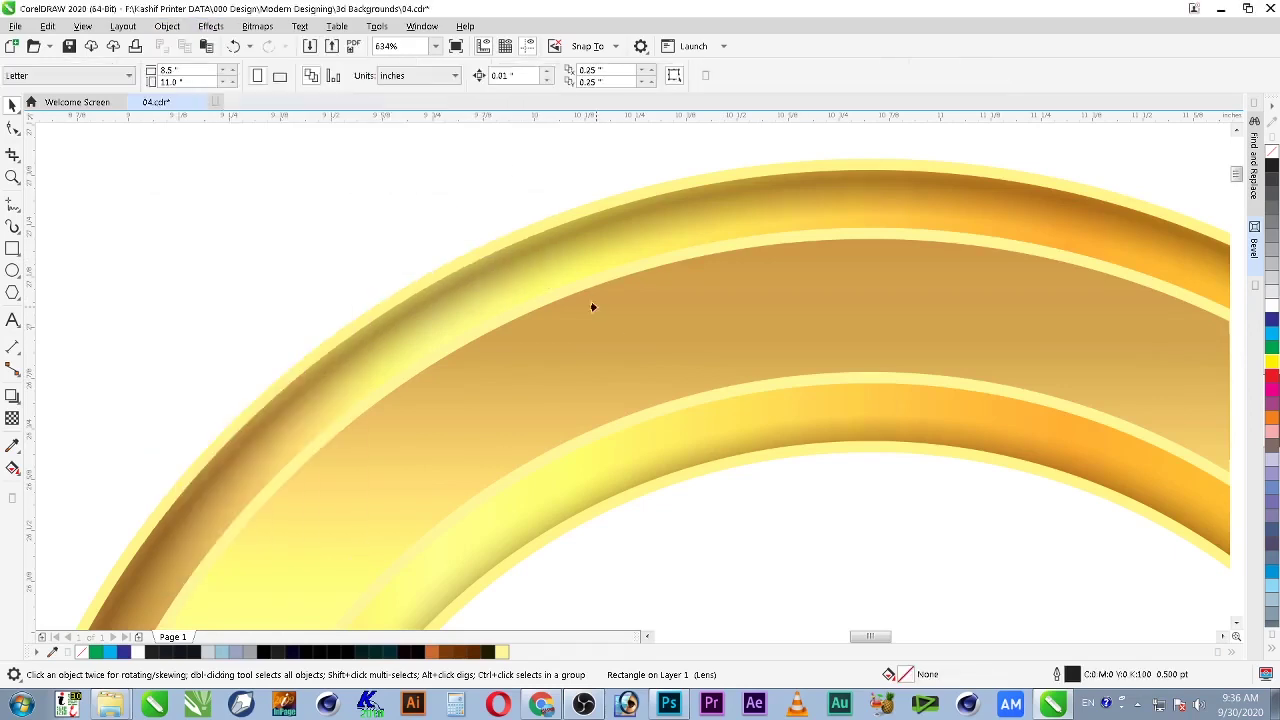
left_click(629, 340)
scroll(660, 375, "down", 10)
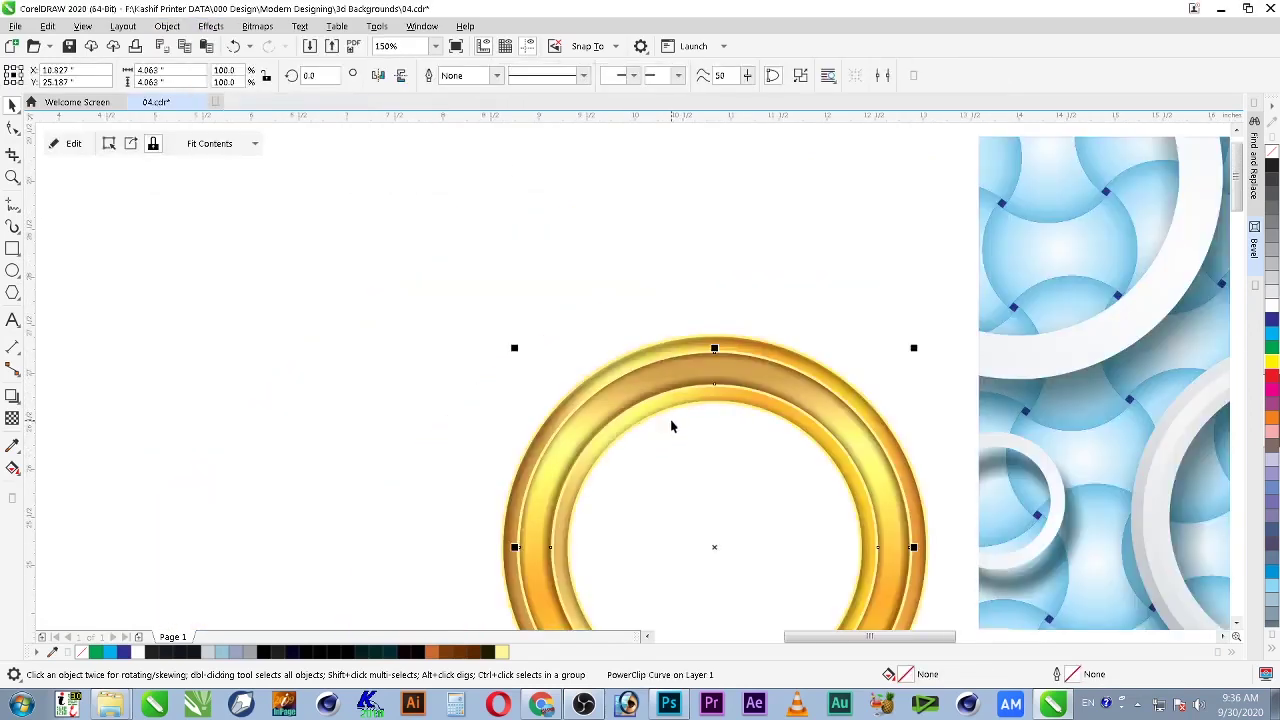
key("Escape")
scroll(746, 387, "up", 3)
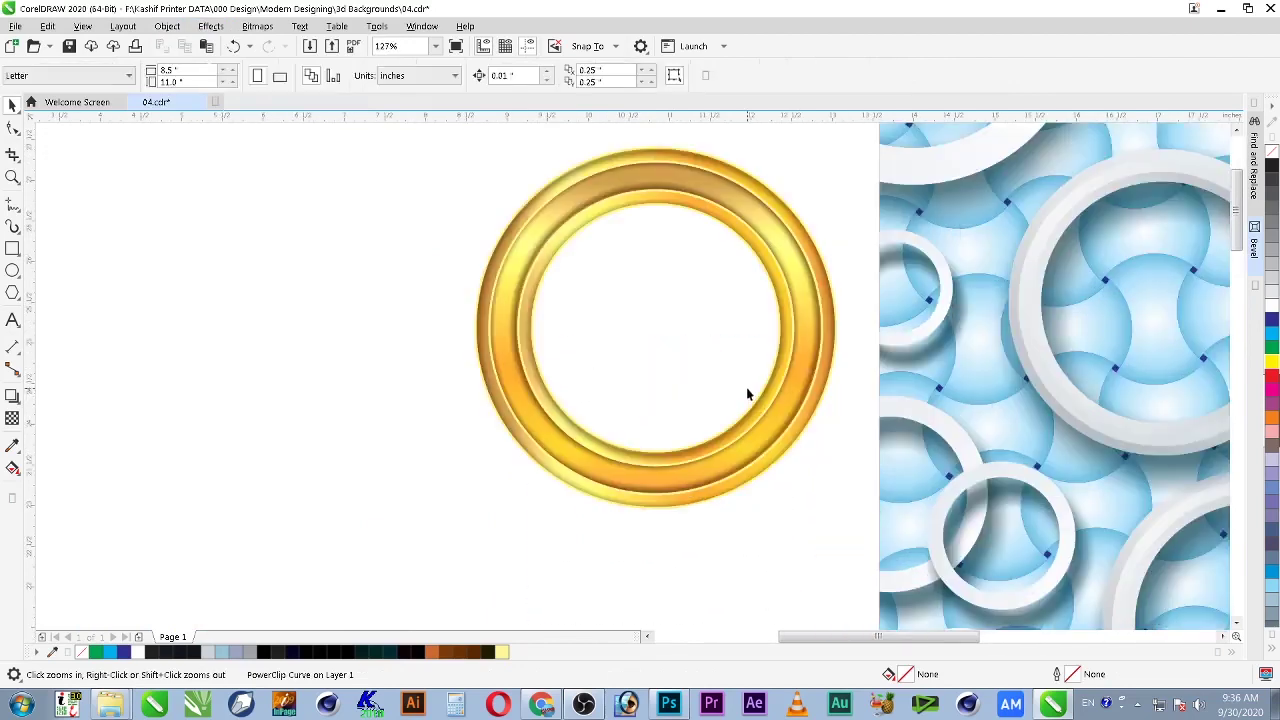
key("ctrl+s")
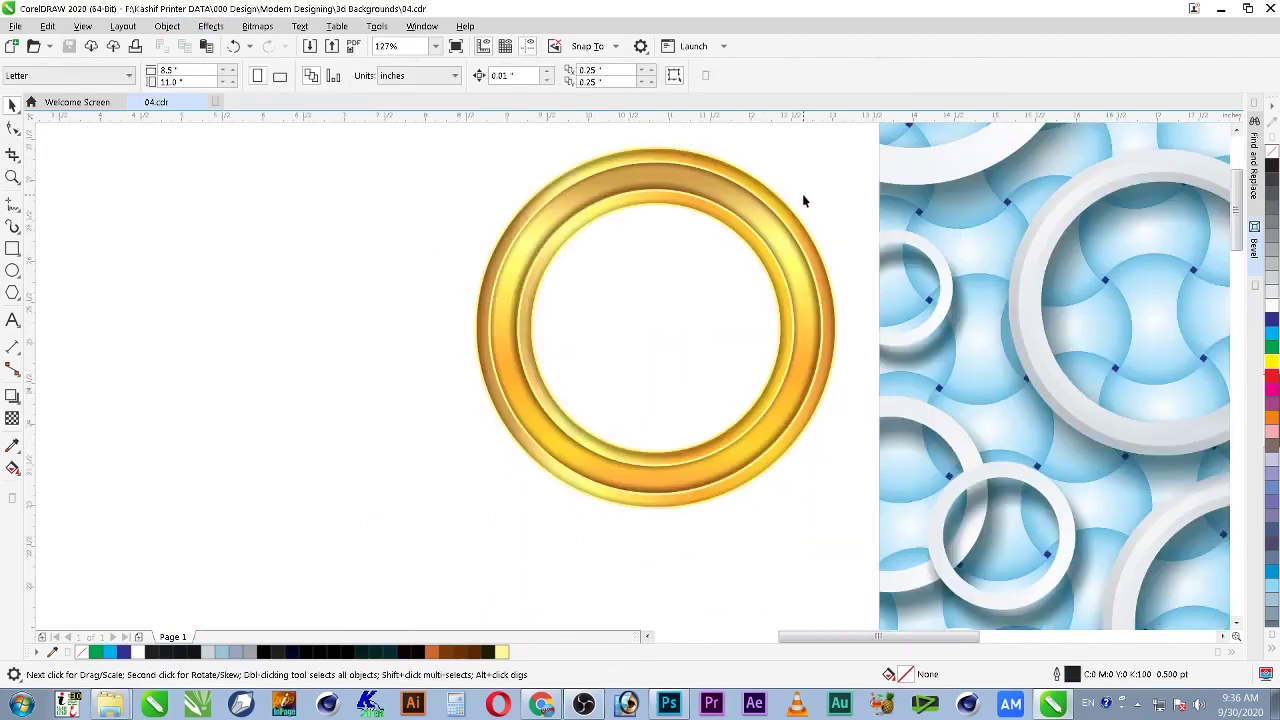
Step: Place a copy of the wider gold ring in the empty area beside the finished ring and extract its PowerClip contents
left_click_drag(736, 172, 250, 241)
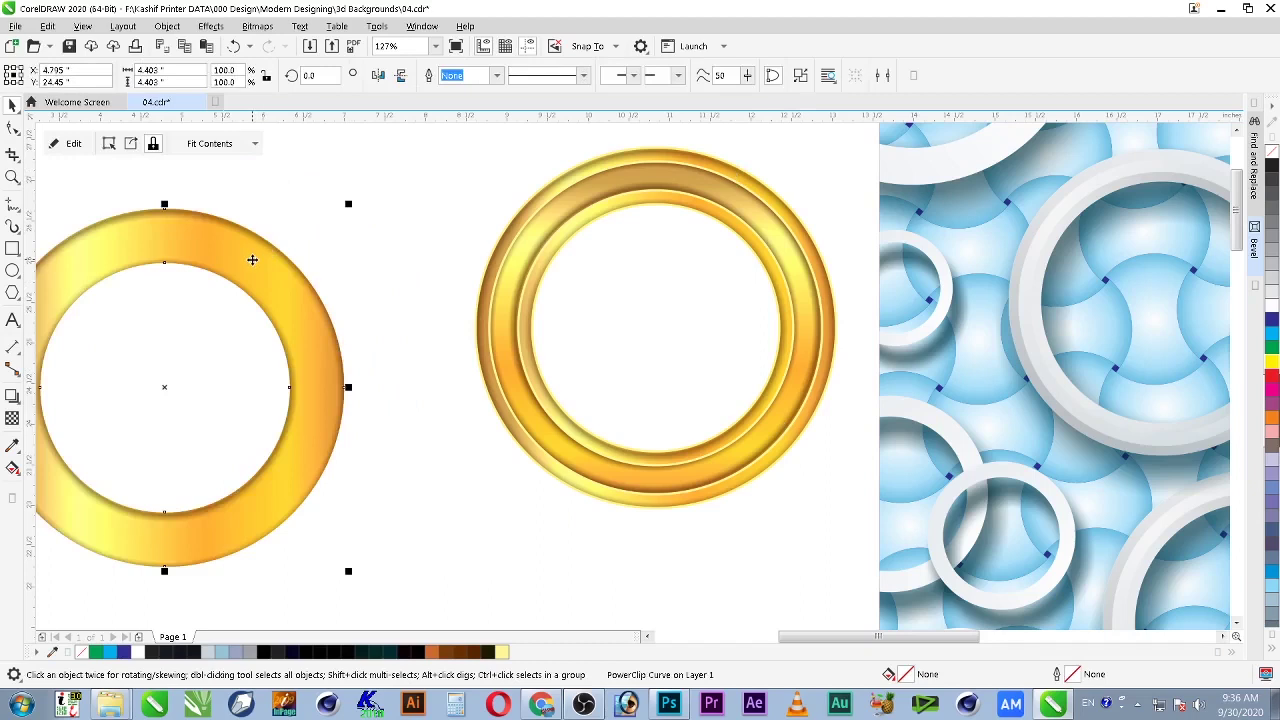
right_click(252, 259)
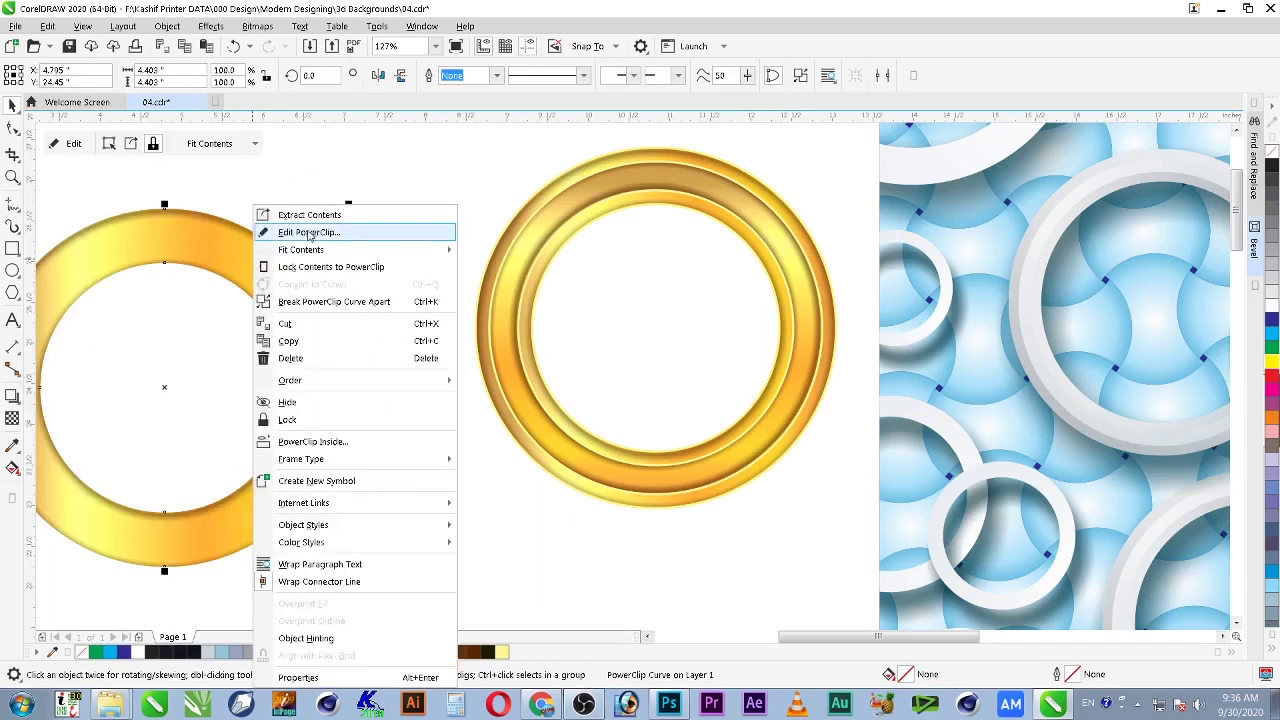
left_click(308, 212)
left_click(365, 249)
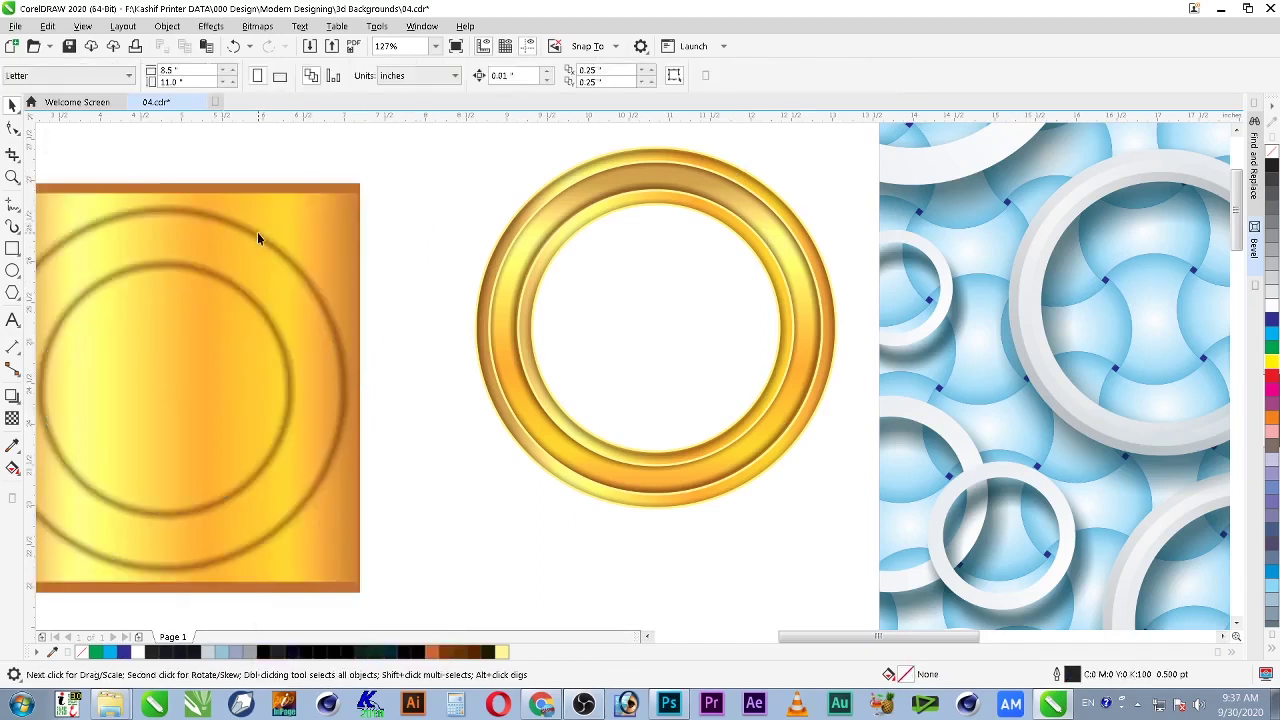
Step: Delete the extracted shadow and the emptied PowerClip frame, keeping the gold gradient bitmap in the area beside the finished ring
left_click(257, 238)
key("Delete")
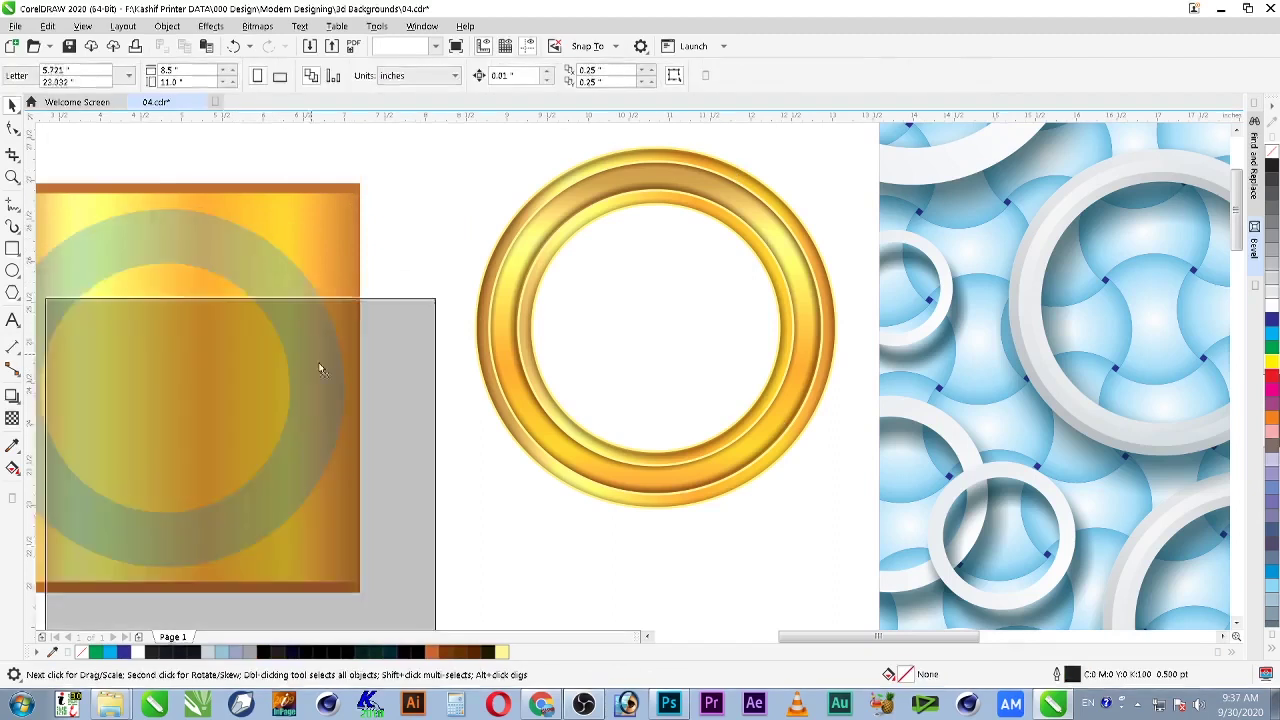
left_click(321, 366)
left_click(324, 360)
left_click_drag(385, 333, 537, 543)
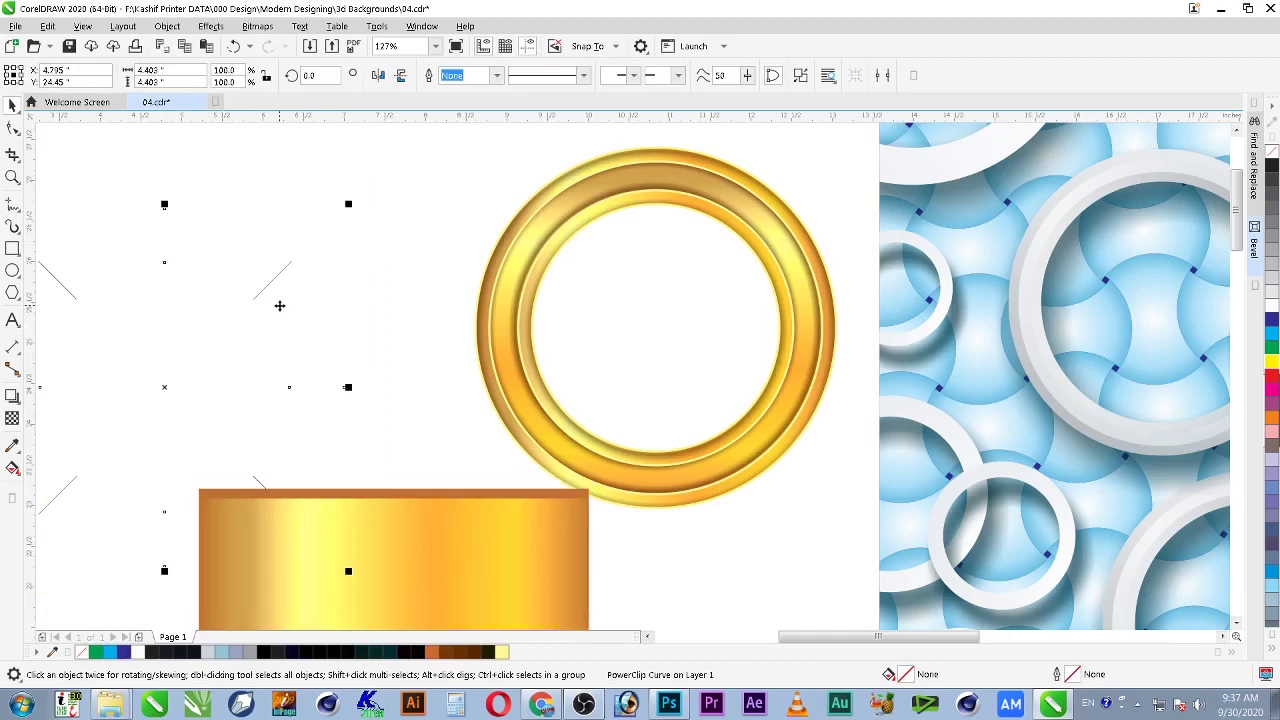
left_click_drag(434, 466, 286, 214)
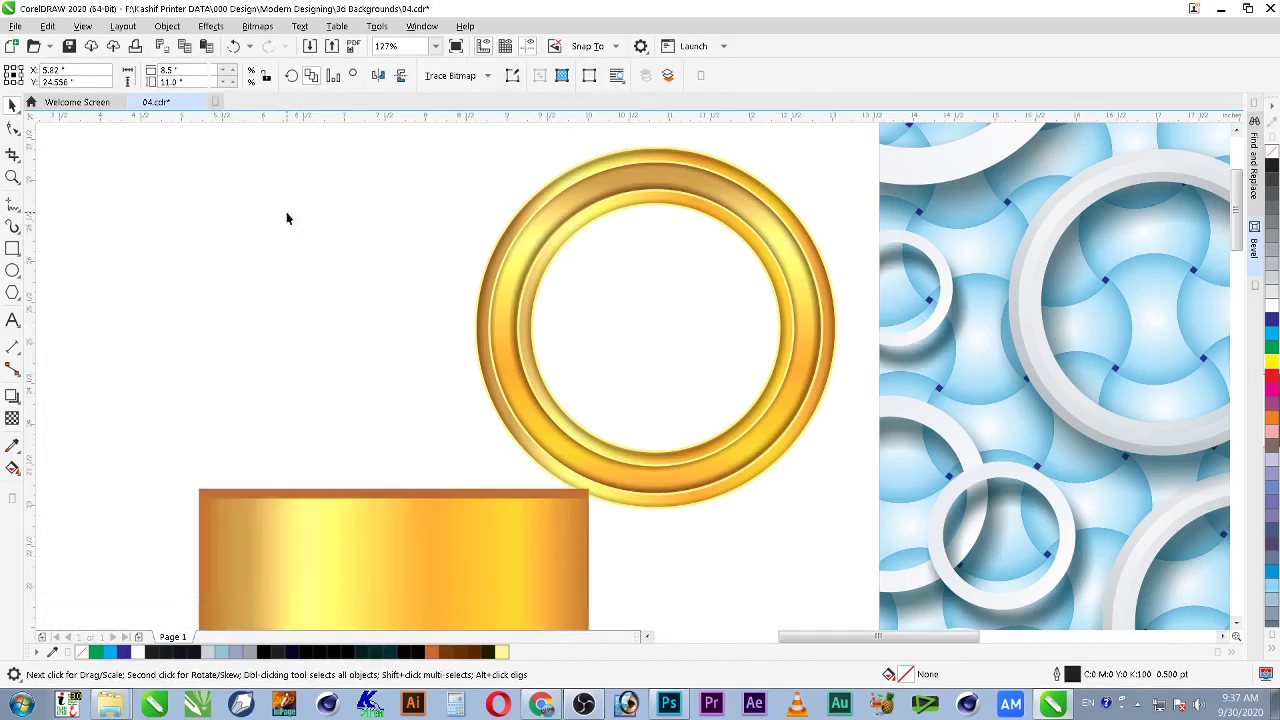
Step: Start an ellipse with the Ellipse tool for the gold gradient bitmap
left_click(12, 270)
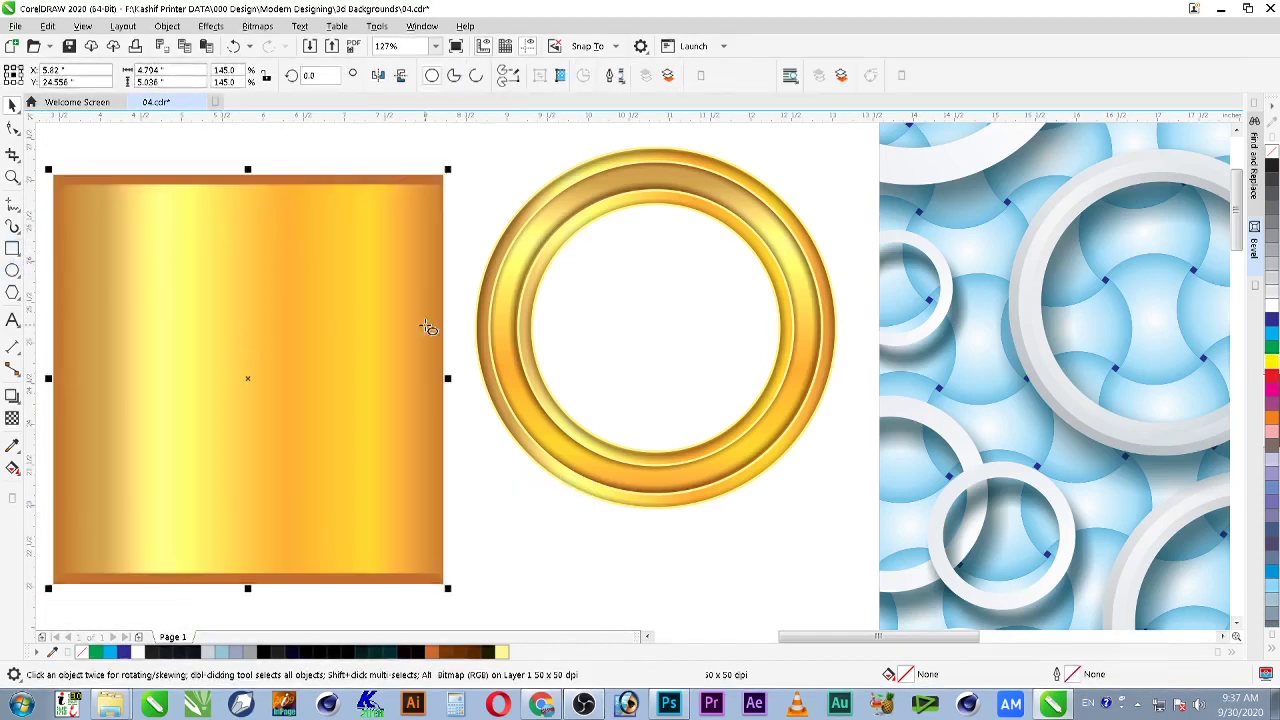
Step: Draw a small circle about 0.2 inch across at the top of the gold ring's middle band
scroll(586, 226, "up", 5)
left_click_drag(558, 232, 676, 346)
key("space")
scroll(762, 295, "down", 2)
scroll(762, 289, "down", 2)
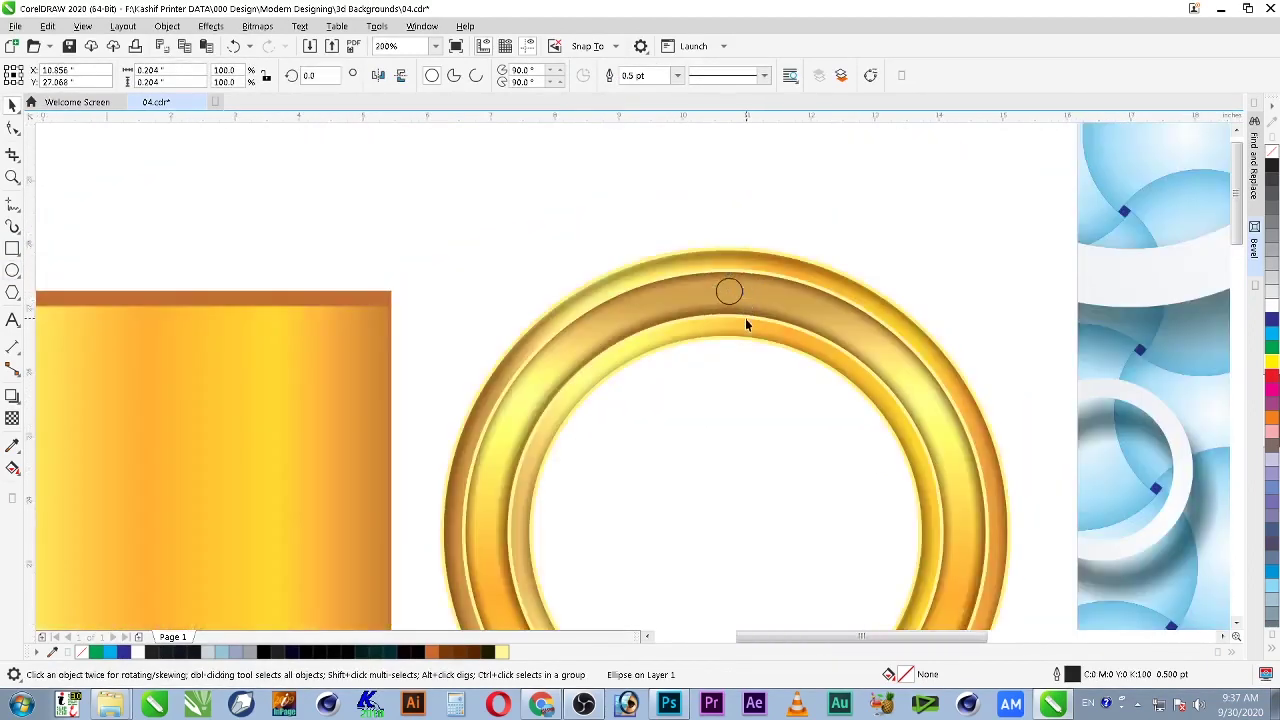
Step: Shrink the small circle to about 0.164 inch so it fits inside the ring's middle band
key("z")
scroll(766, 346, "down", 2)
scroll(700, 265, "up", 4)
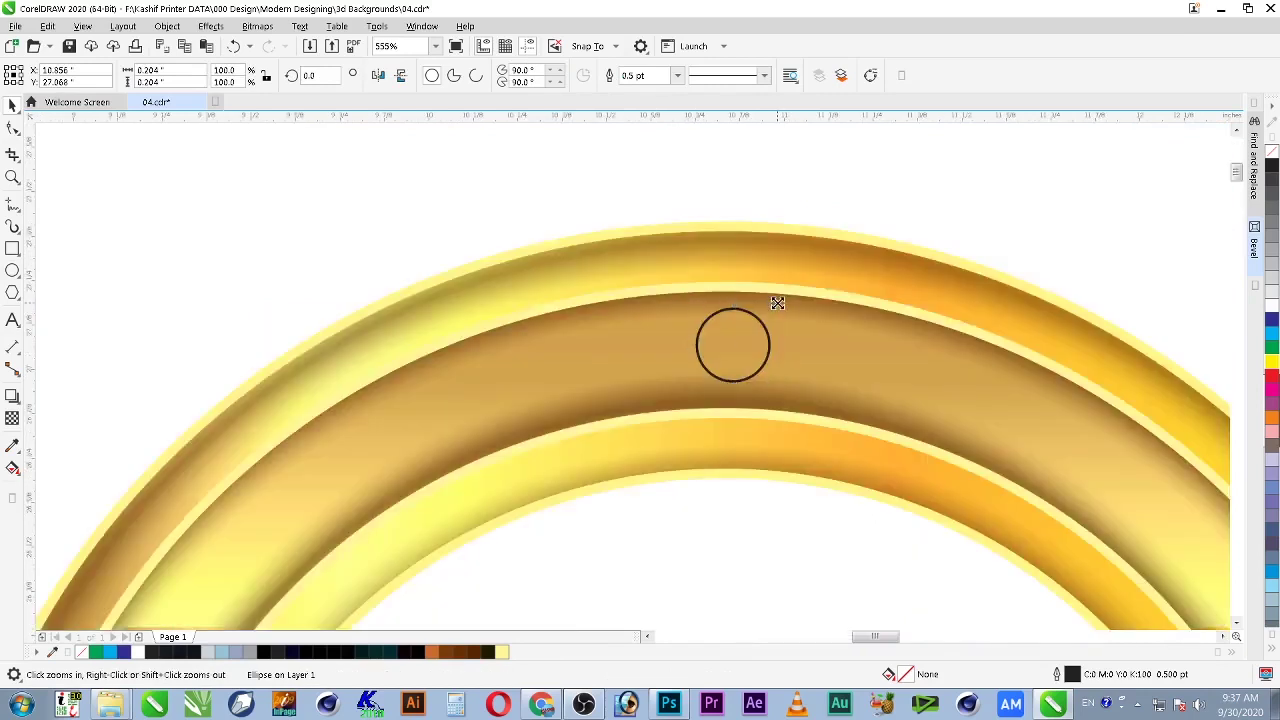
key("F4")
left_click_drag(330, 270, 351, 434)
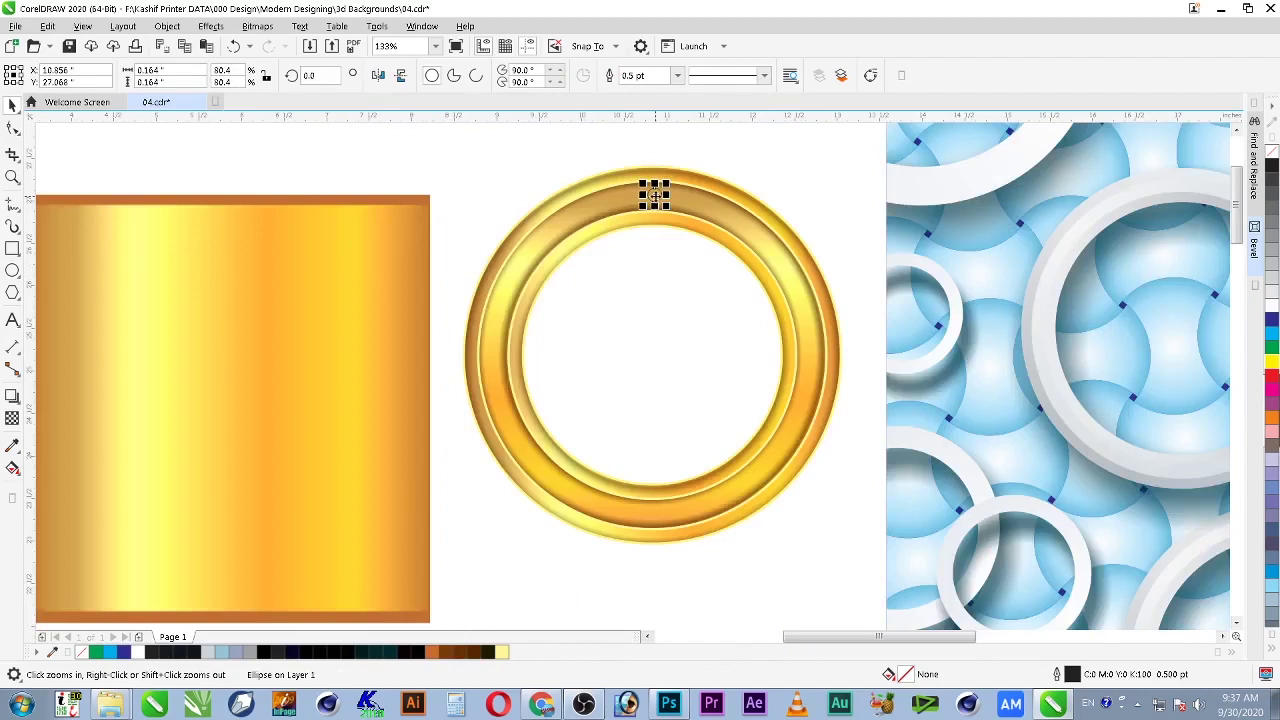
Step: Copy the small circle straight down to the bottom of the ring's middle band and select both circles
key("space")
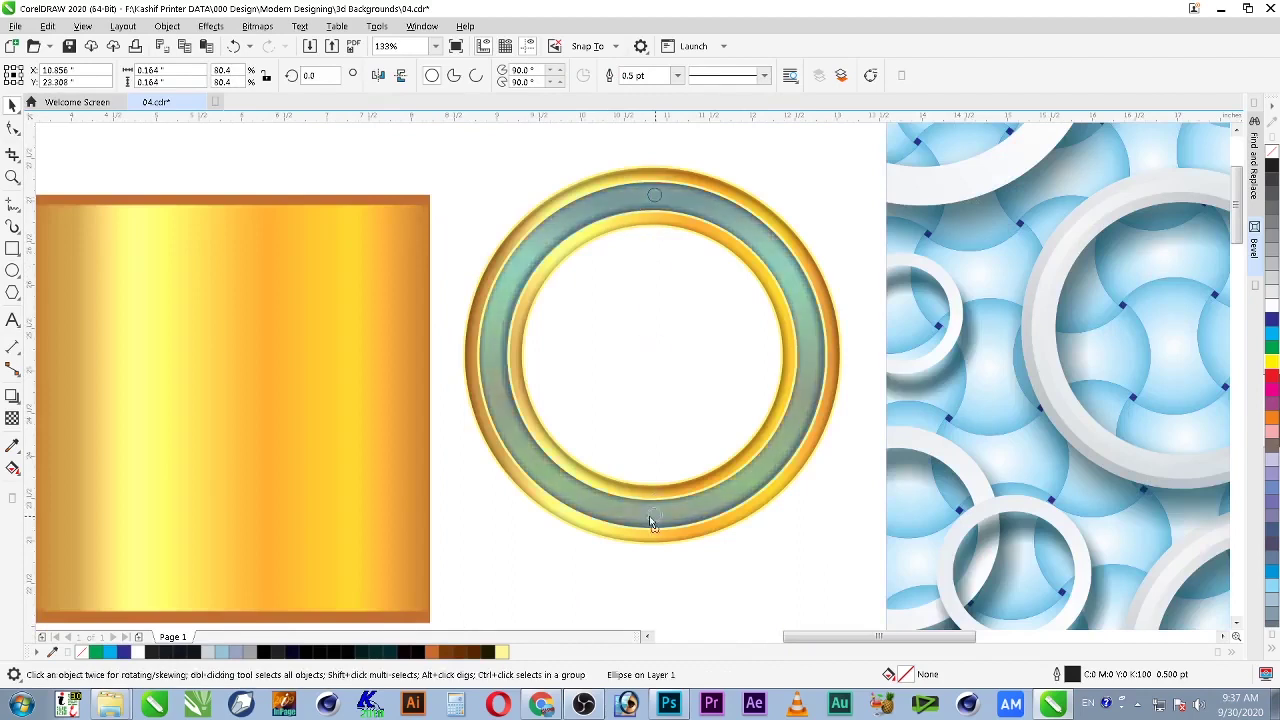
left_click(651, 521)
left_click(653, 198, "shift")
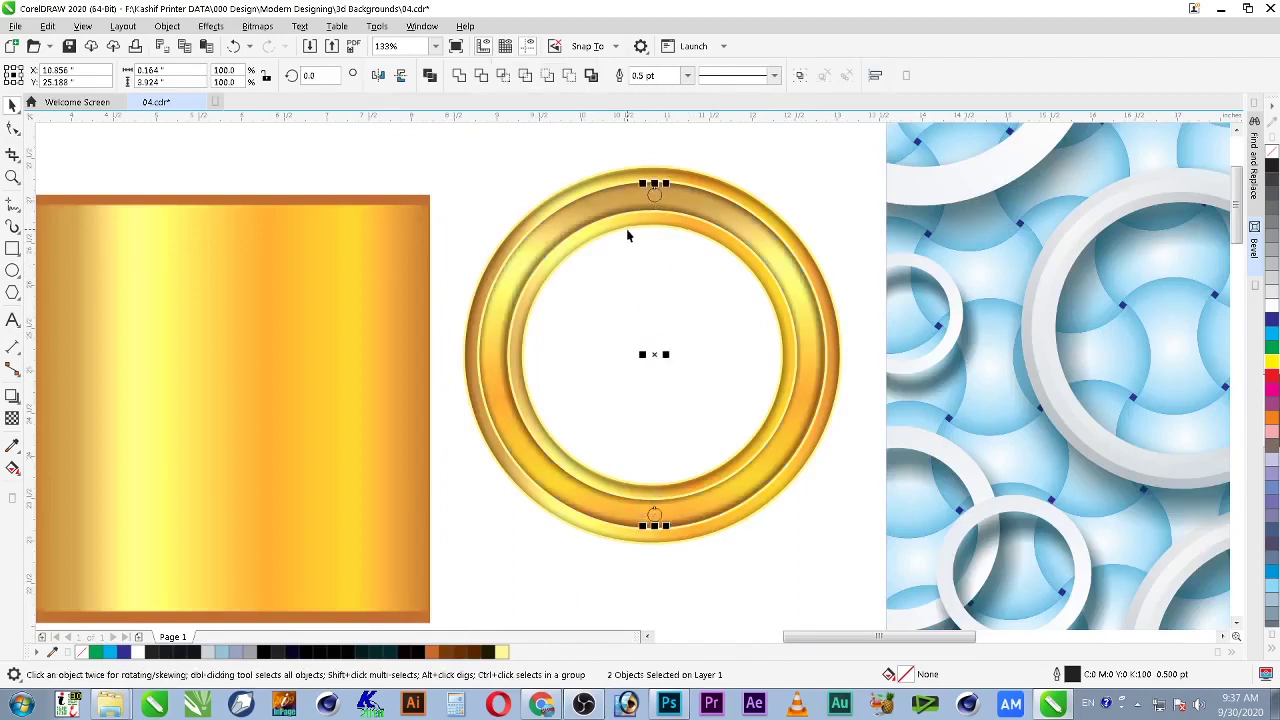
Step: Centre the two small circles on the ring's middle band and group them as a pair
left_click(686, 207)
key("ctrl+u")
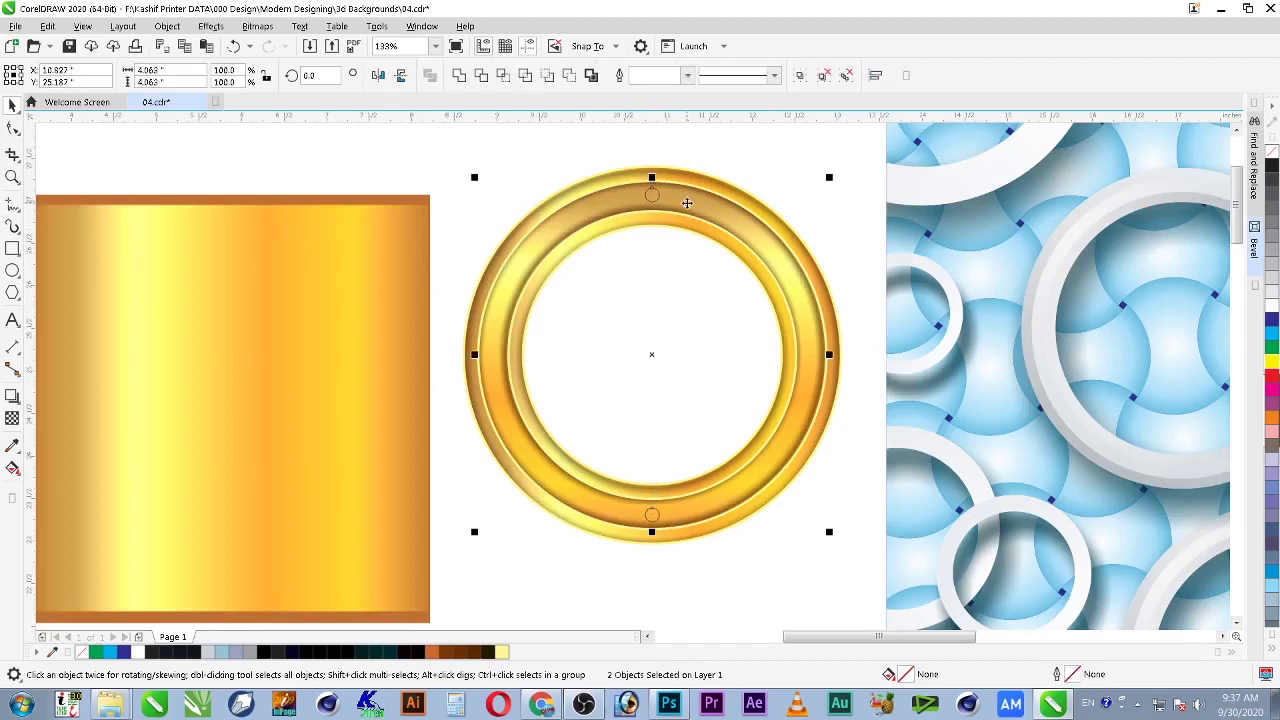
key("ctrl+g")
left_click(651, 196)
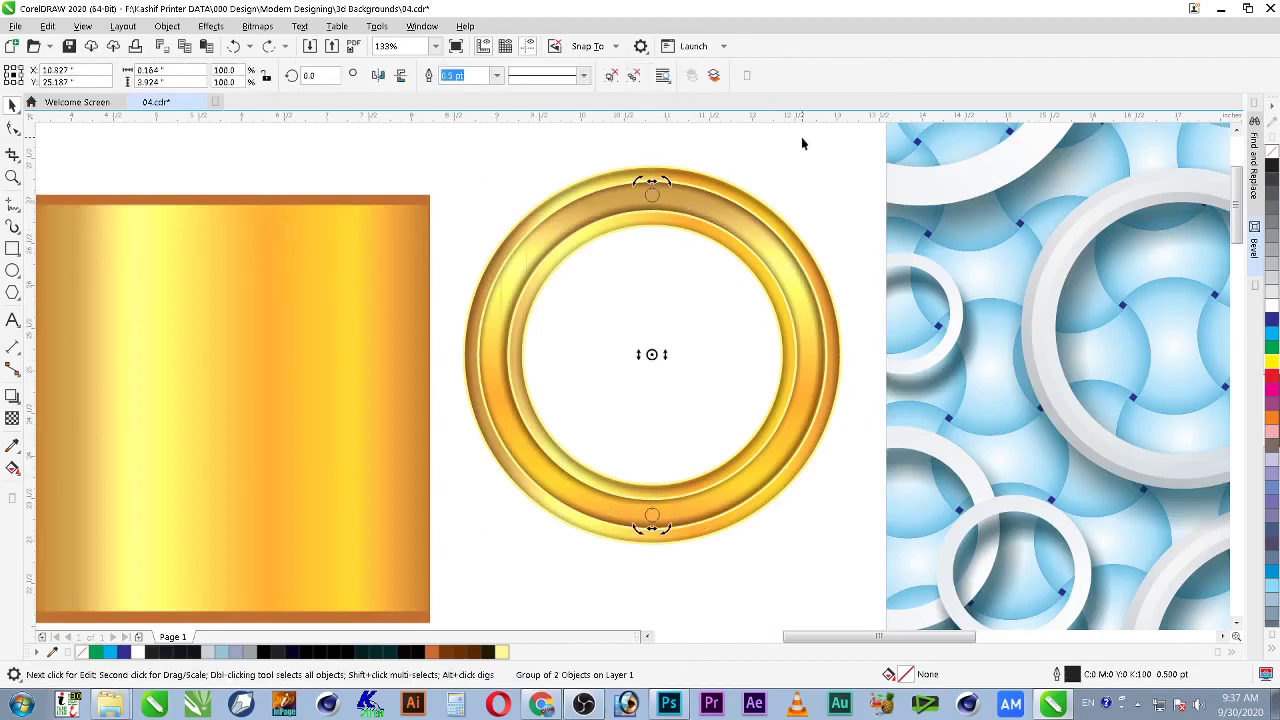
Step: Move the circle pair onto the gold gradient bitmap and repeat rotated copies every 15° to form a full ring of 24 circles
left_click_drag(655, 195, 261, 287)
left_click(205, 248)
key("ctrl+r")
key("ctrl+r")
key("ctrl+r")
key("ctrl+r")
key("ctrl+r")
key("ctrl+r")
key("ctrl+r")
key("ctrl+r")
key("ctrl+r")
key("ctrl+r")
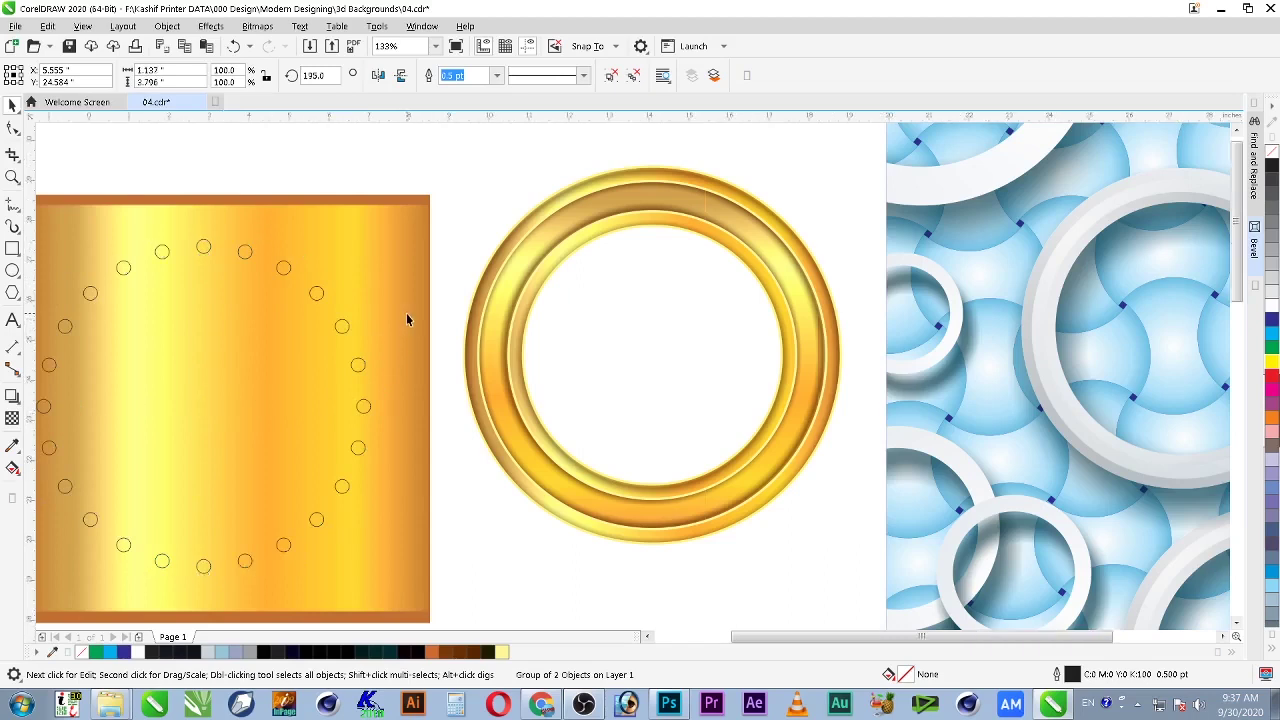
Step: Try to weld all the grouped circle pairs into one shape
scroll(406, 319, "down", 2)
scroll(729, 221, "up", 2)
left_click(797, 200)
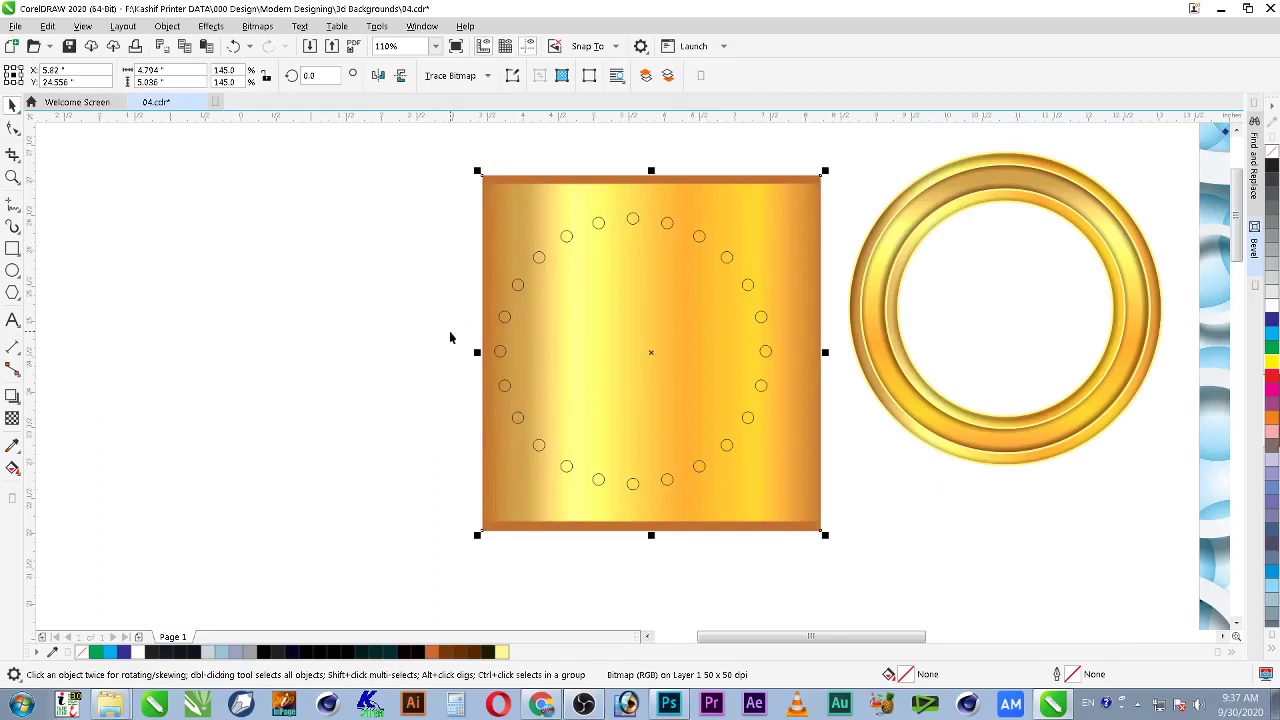
left_click_drag(438, 193, 616, 263)
left_click_drag(808, 561, 807, 557)
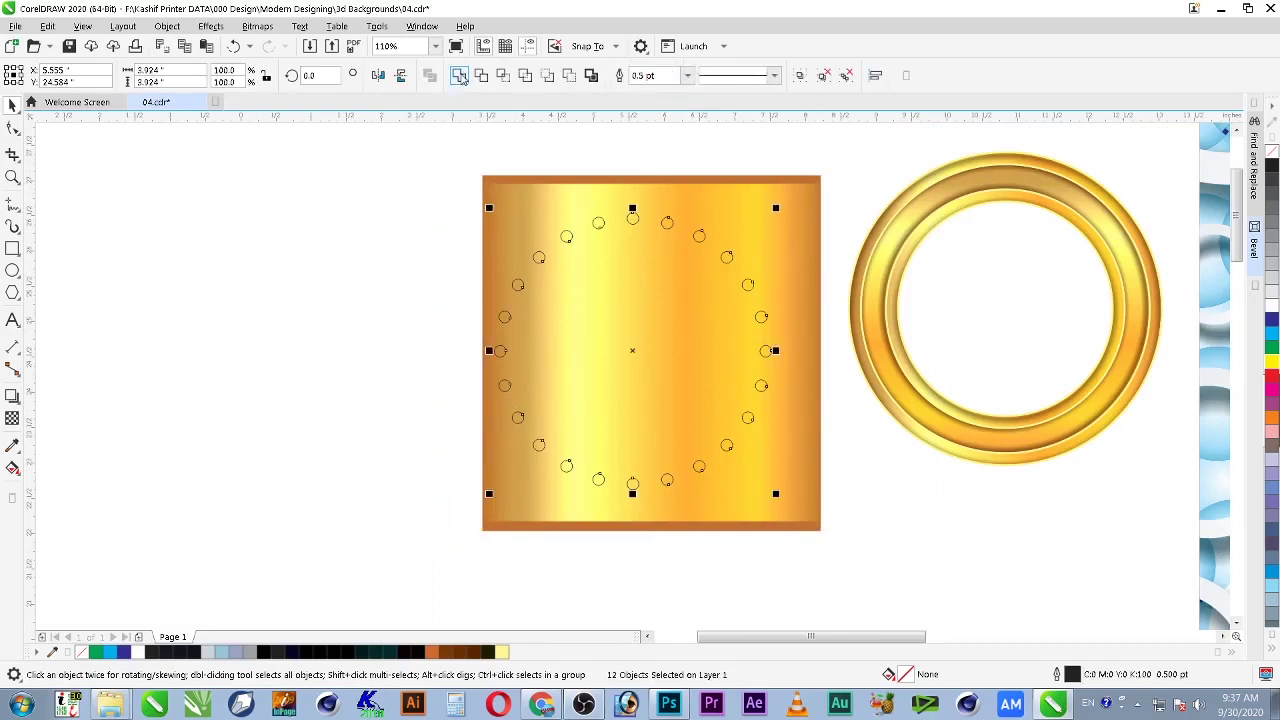
left_click(461, 78)
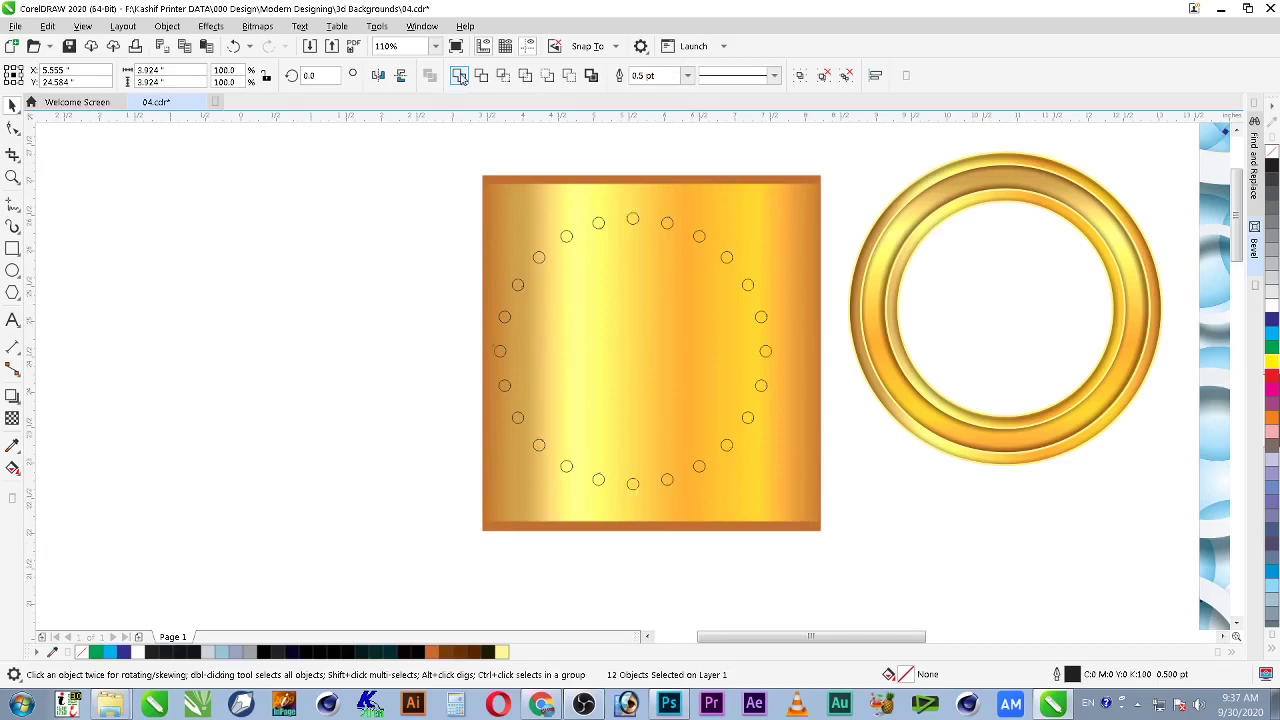
Step: Select the whole ring of circles and ungroup the pairs into separate circles
left_click(664, 505)
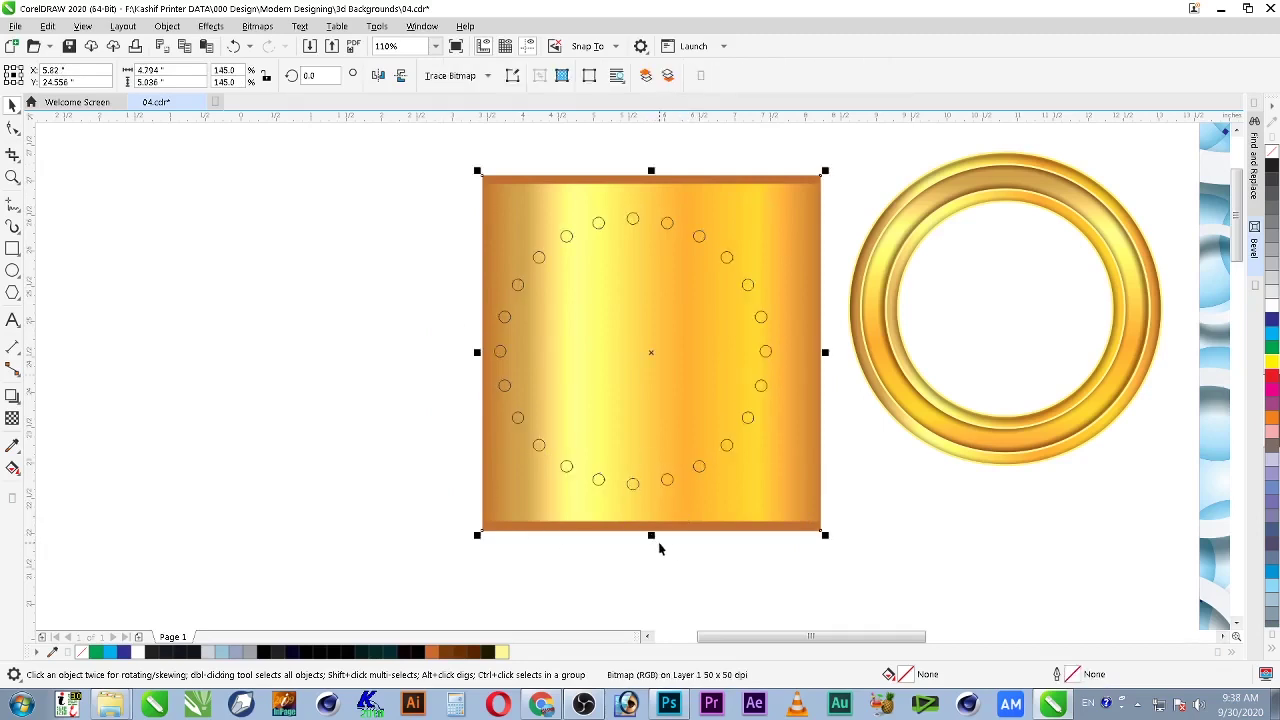
key("Tab")
left_click(663, 489)
left_click_drag(458, 188, 785, 537)
left_click_drag(454, 194, 804, 567)
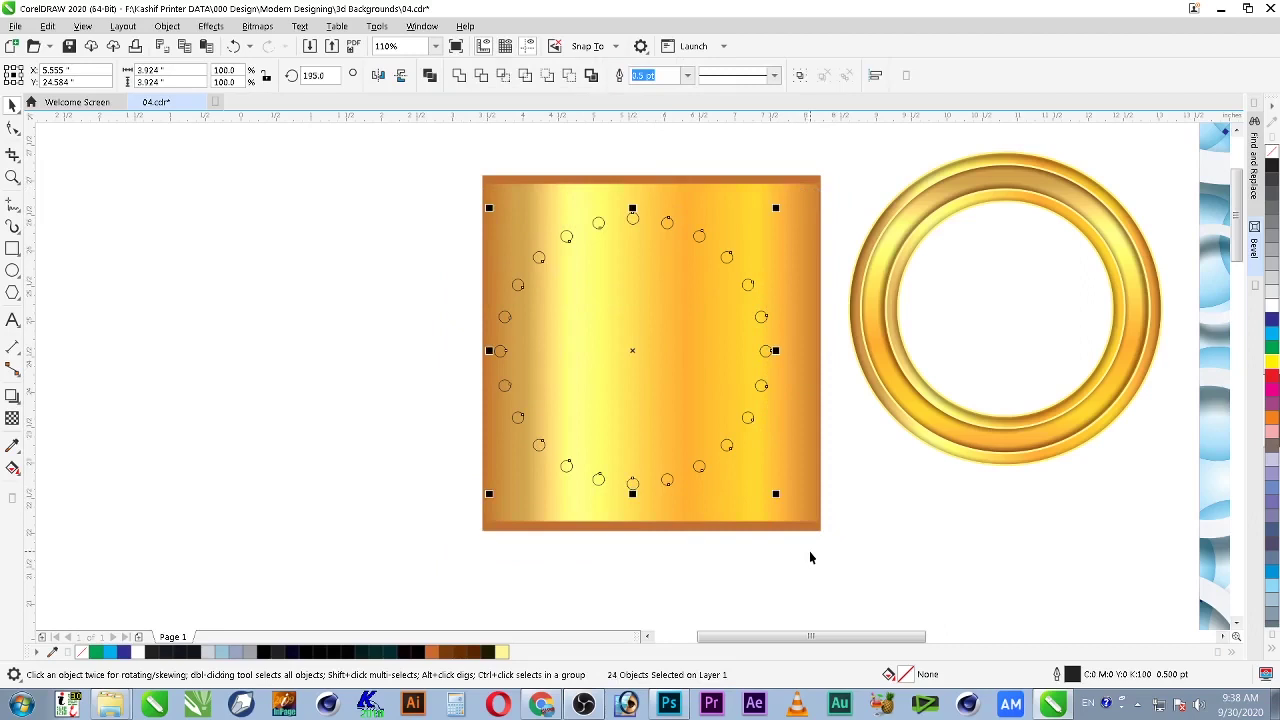
Step: Resize the gold gradient bitmap to about 4.34 by 2.42 inches, covering the upper half of the circle ring
left_click(766, 523)
left_click_drag(653, 534, 651, 373)
left_click_drag(826, 271, 792, 271)
left_click_drag(634, 171, 634, 193)
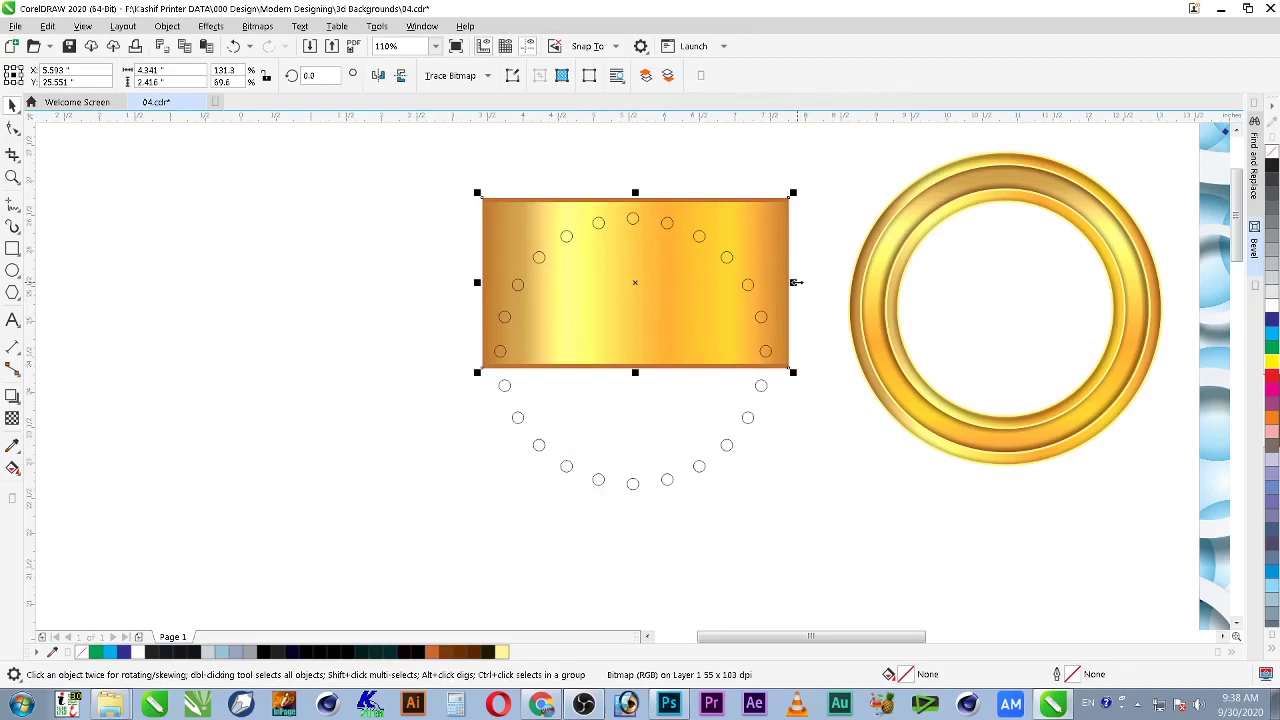
Step: Tile copies of the gold bitmap two by two over the whole circle ring, with the lower row rotated 180°
left_click_drag(766, 240, 599, 248)
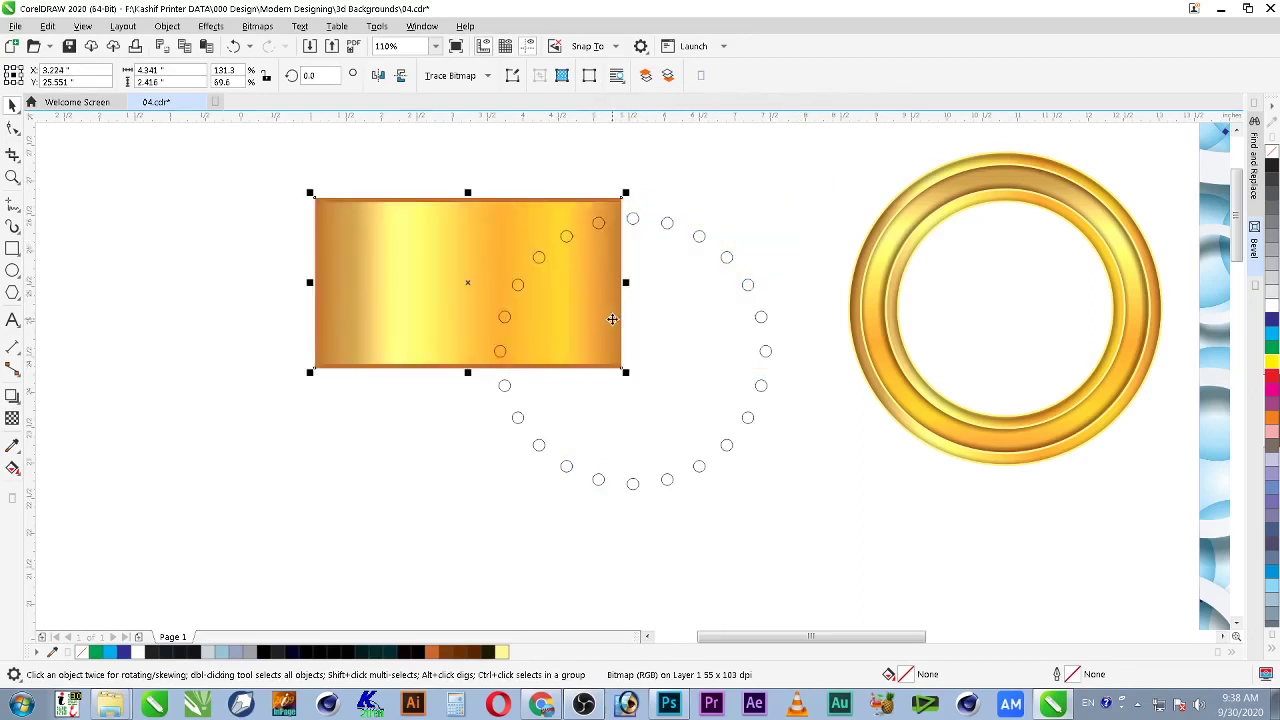
left_click_drag(343, 309, 650, 320)
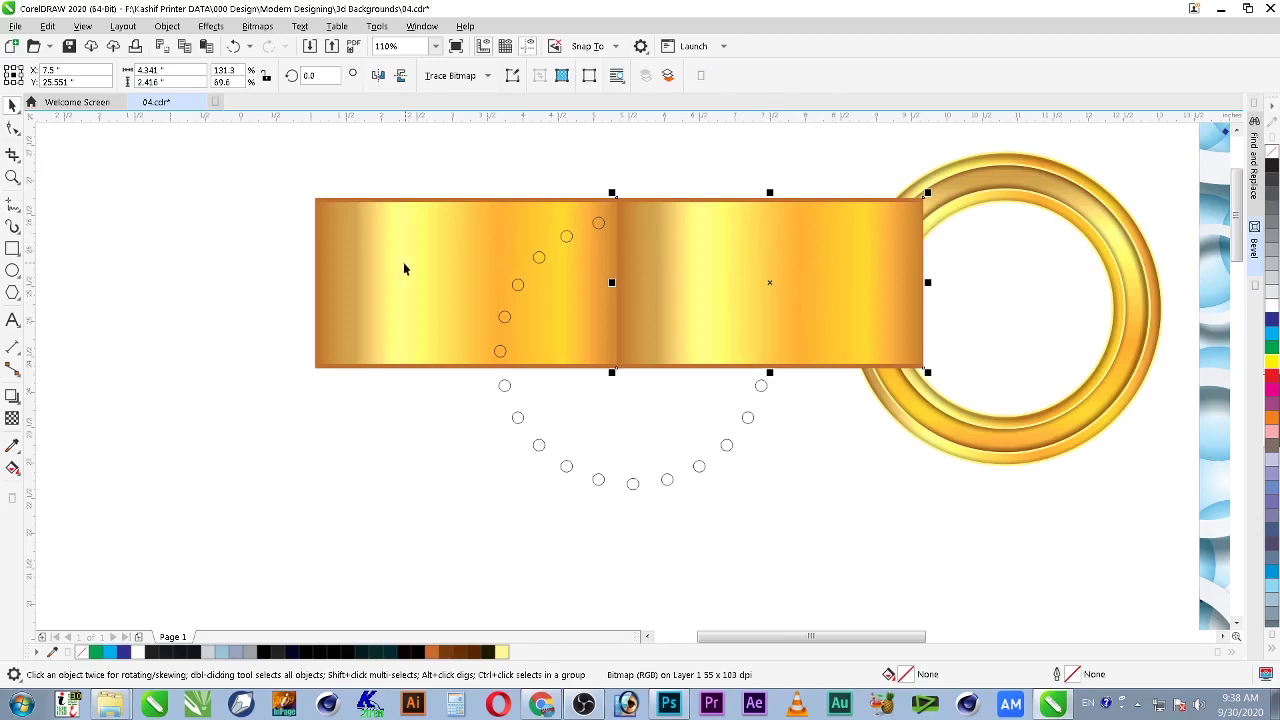
left_click_drag(478, 262, 508, 424)
left_click_drag(490, 413, 494, 420)
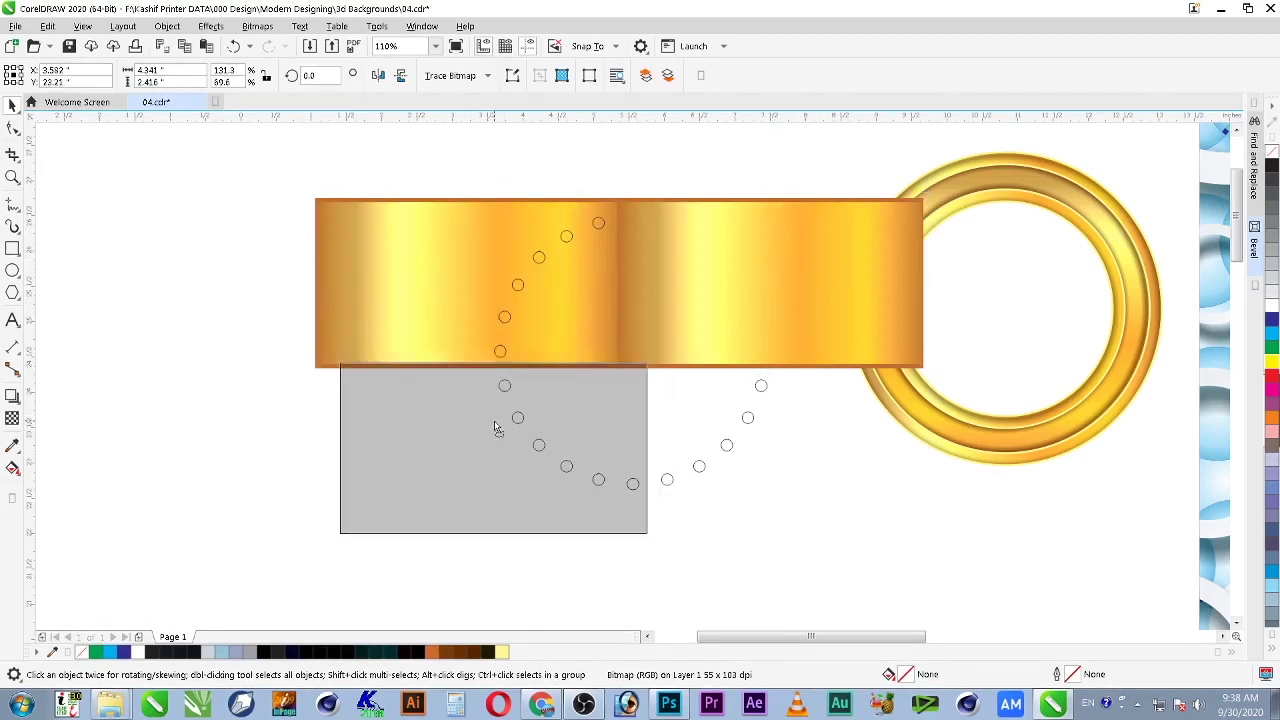
left_click_drag(335, 451, 619, 492)
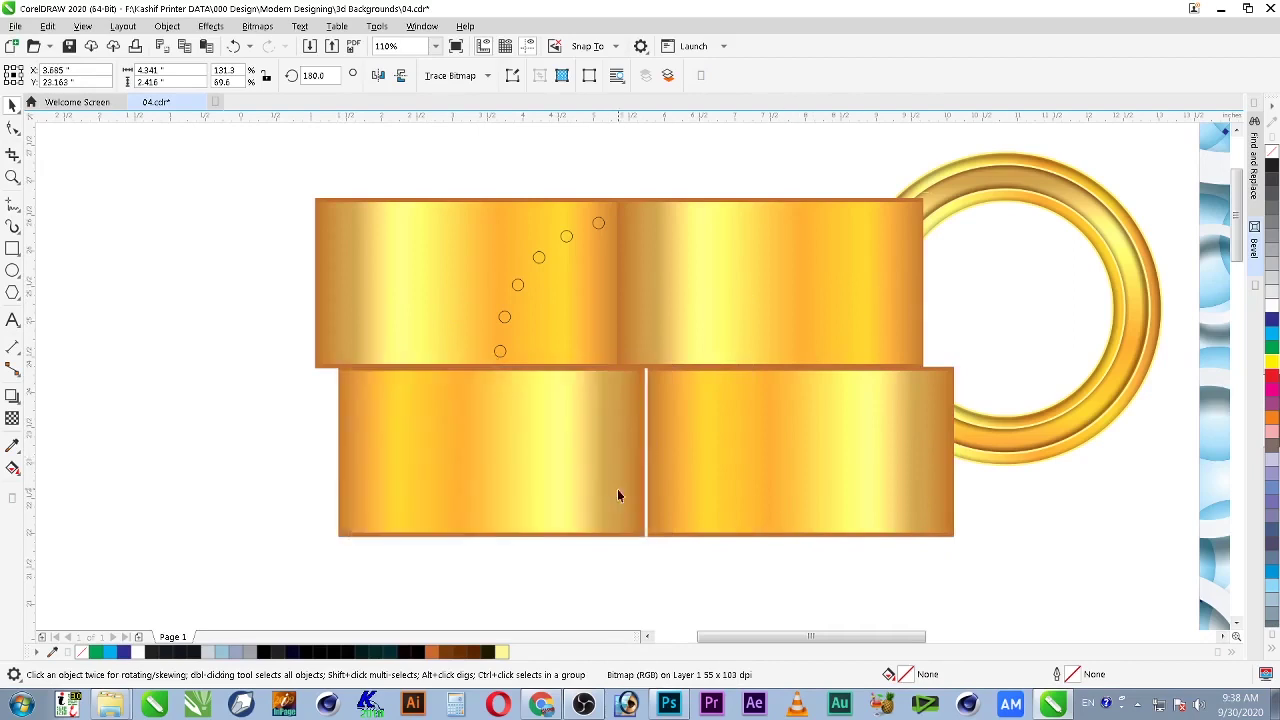
Step: Close the gap in the lower row, send all four gold bitmaps to the back and group them
left_click(804, 512)
left_click(543, 504, "shift")
left_click(706, 286, "shift")
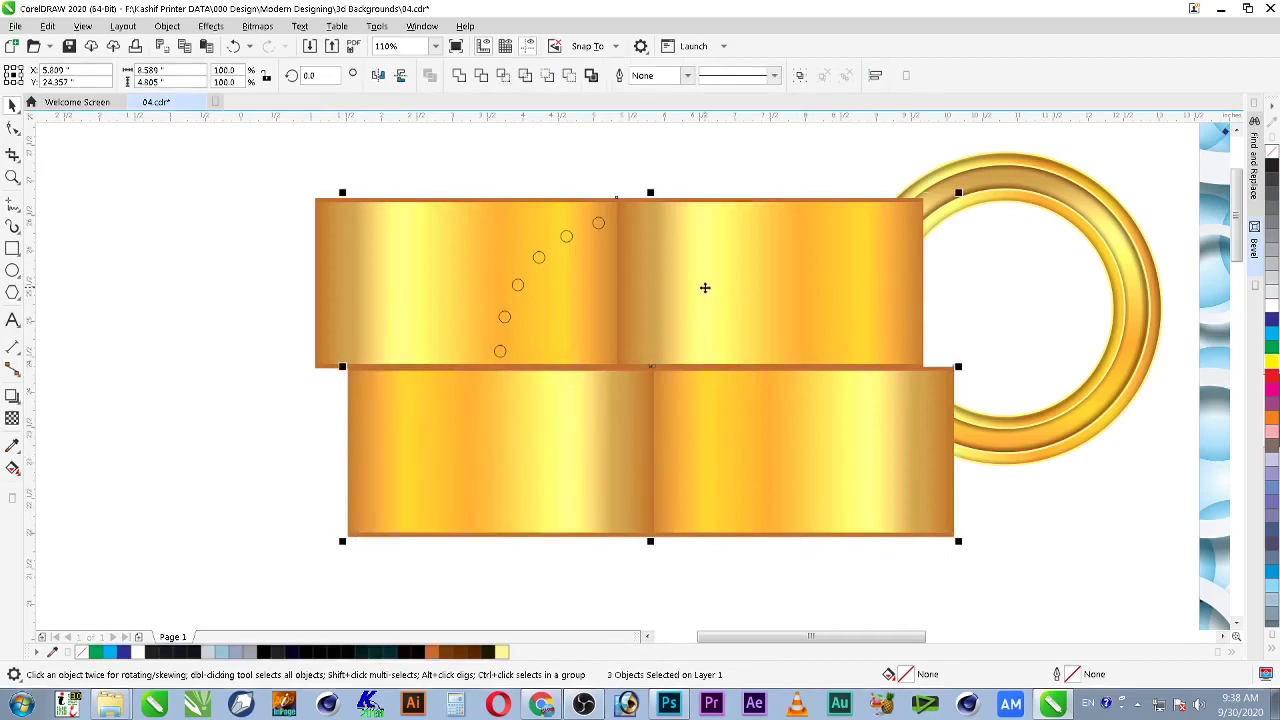
left_click(408, 292, "shift")
key("shift+Page_Down")
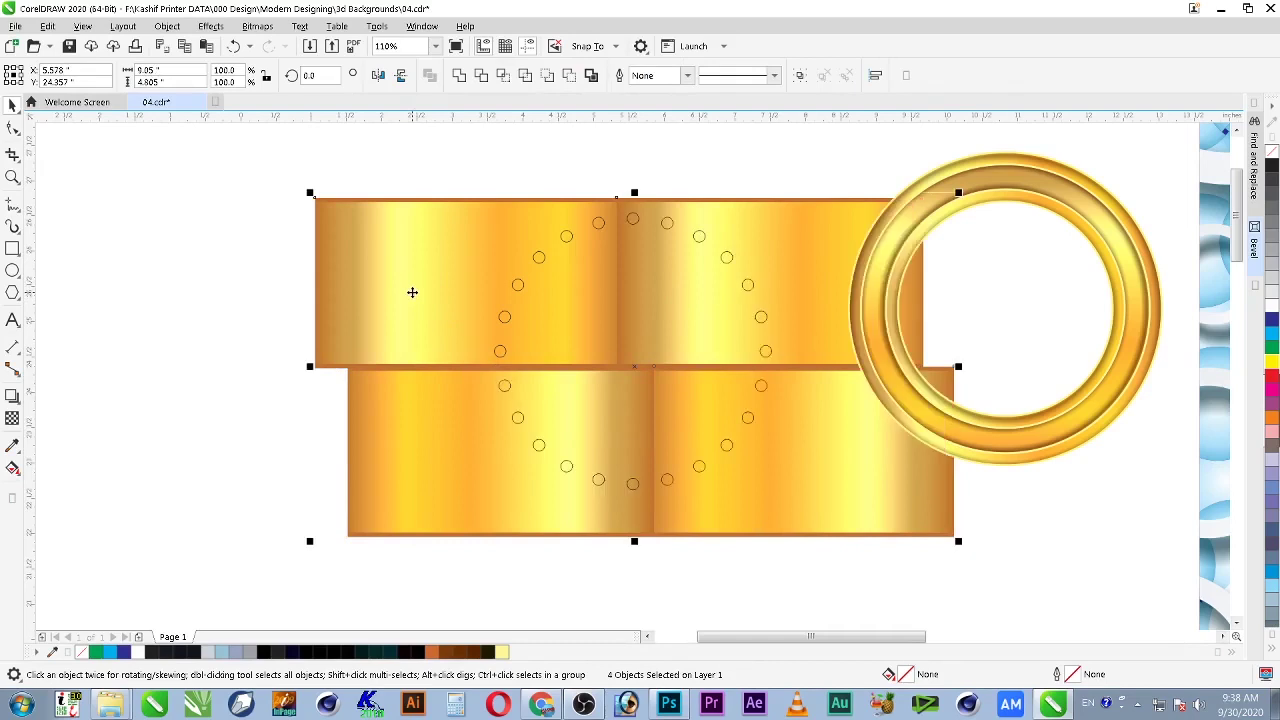
key("ctrl+g")
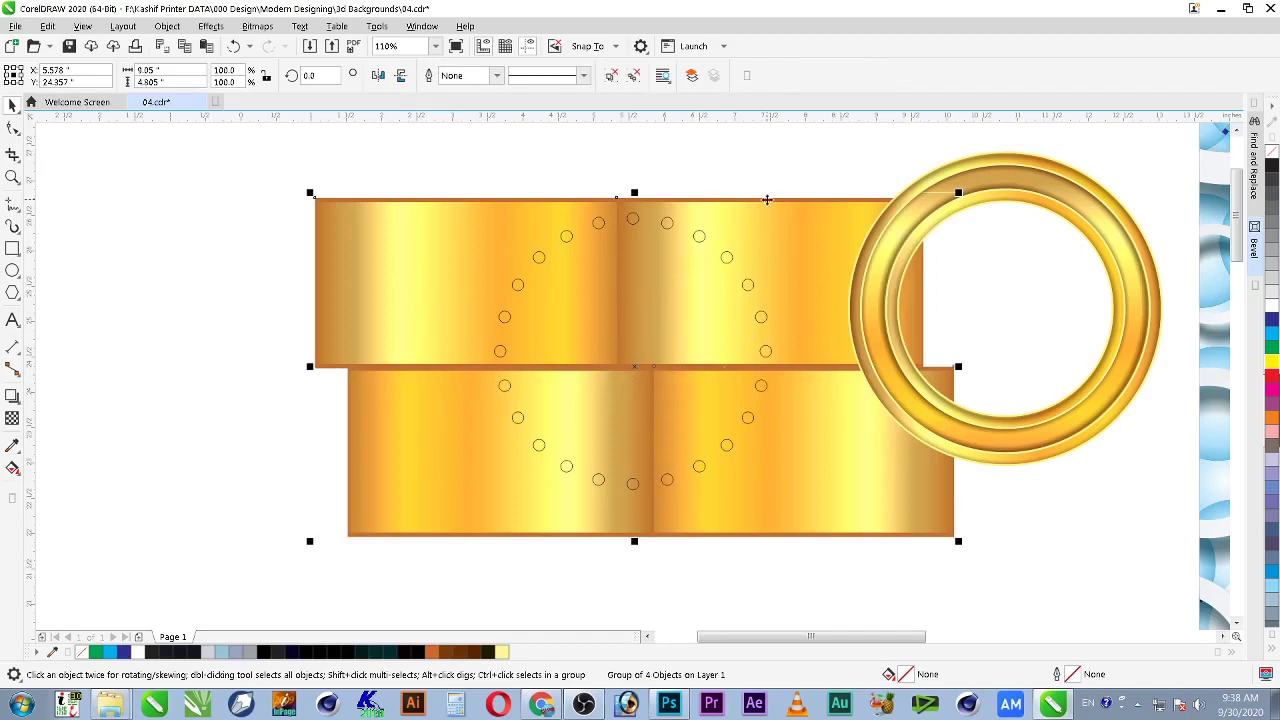
Step: Combine the 24 circles into one curve and PowerClip the grouped gold bitmaps inside it
left_click(715, 172)
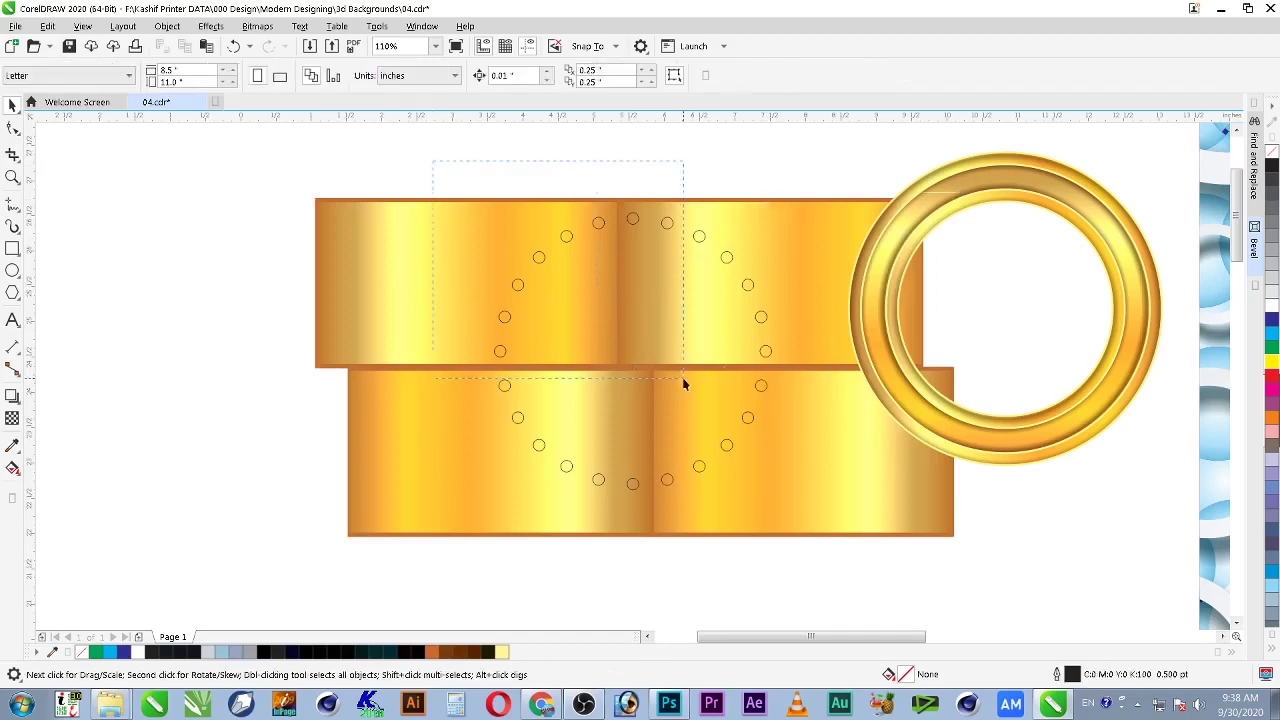
left_click_drag(805, 519, 805, 519)
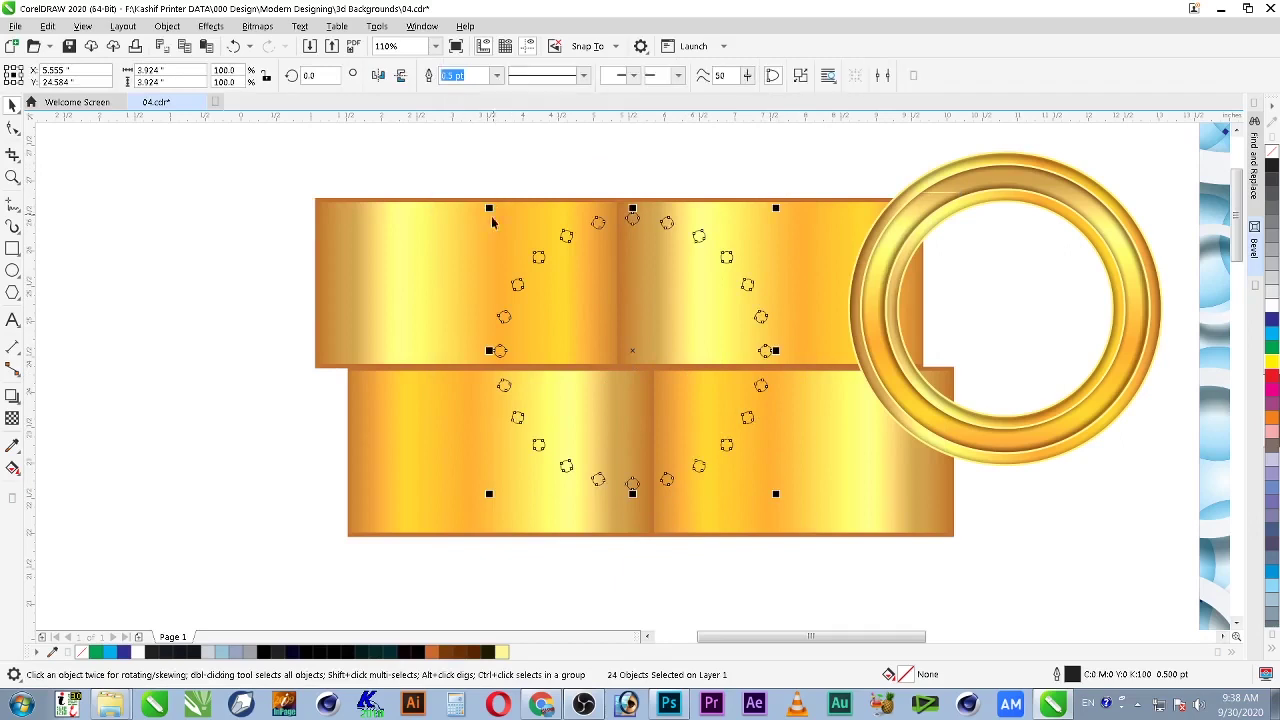
right_click(465, 222)
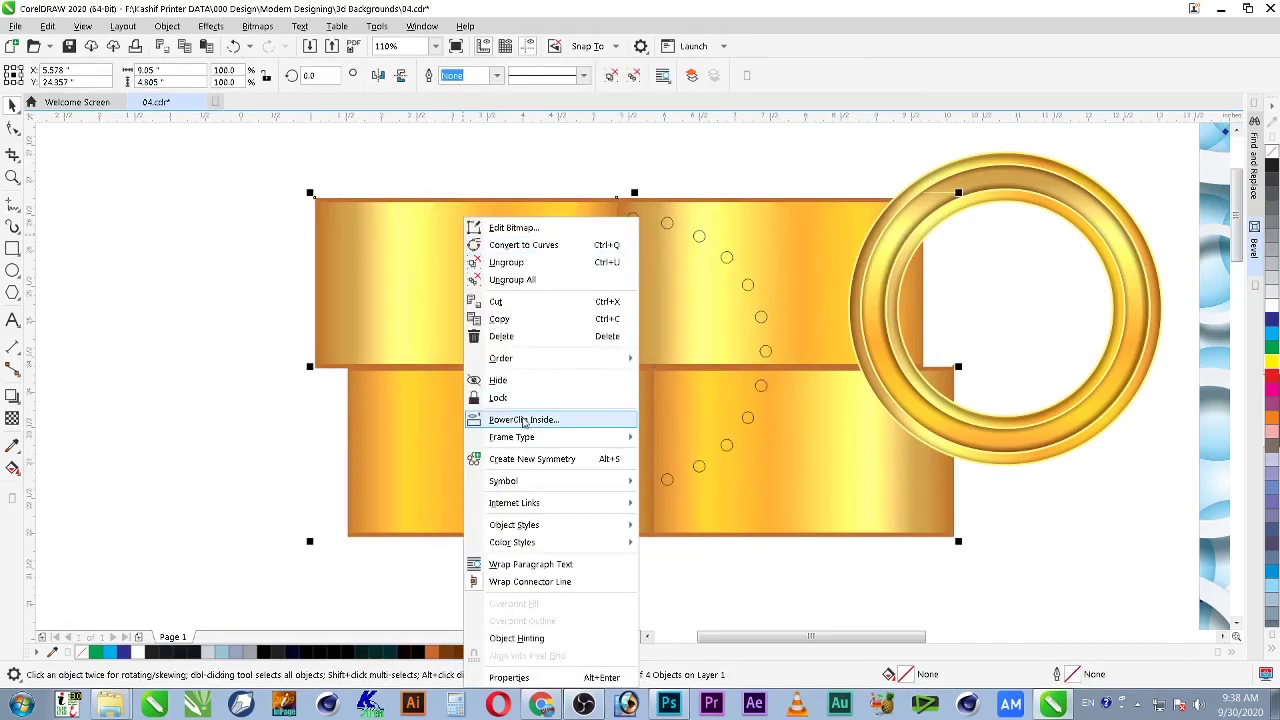
left_click(522, 420)
left_click(597, 226)
left_click(760, 282)
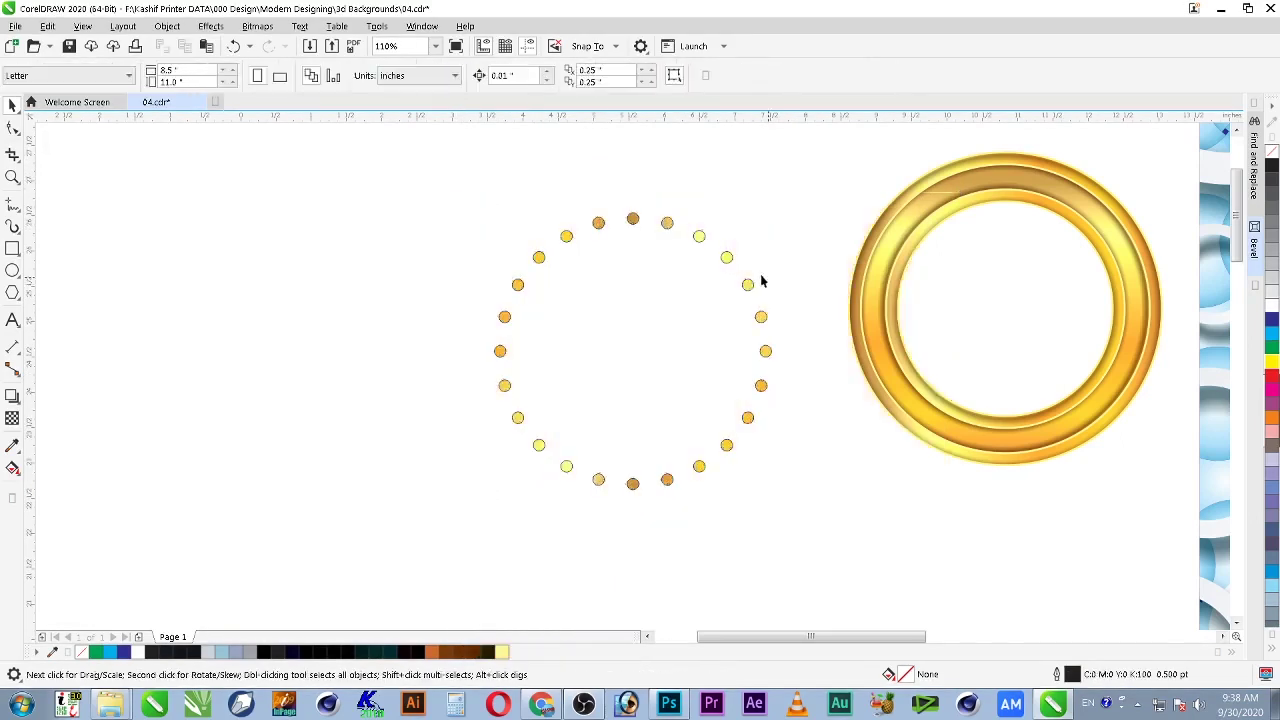
Step: Remove the outline from the gold dots and centre them on the gold ring's middle band
left_click(727, 259)
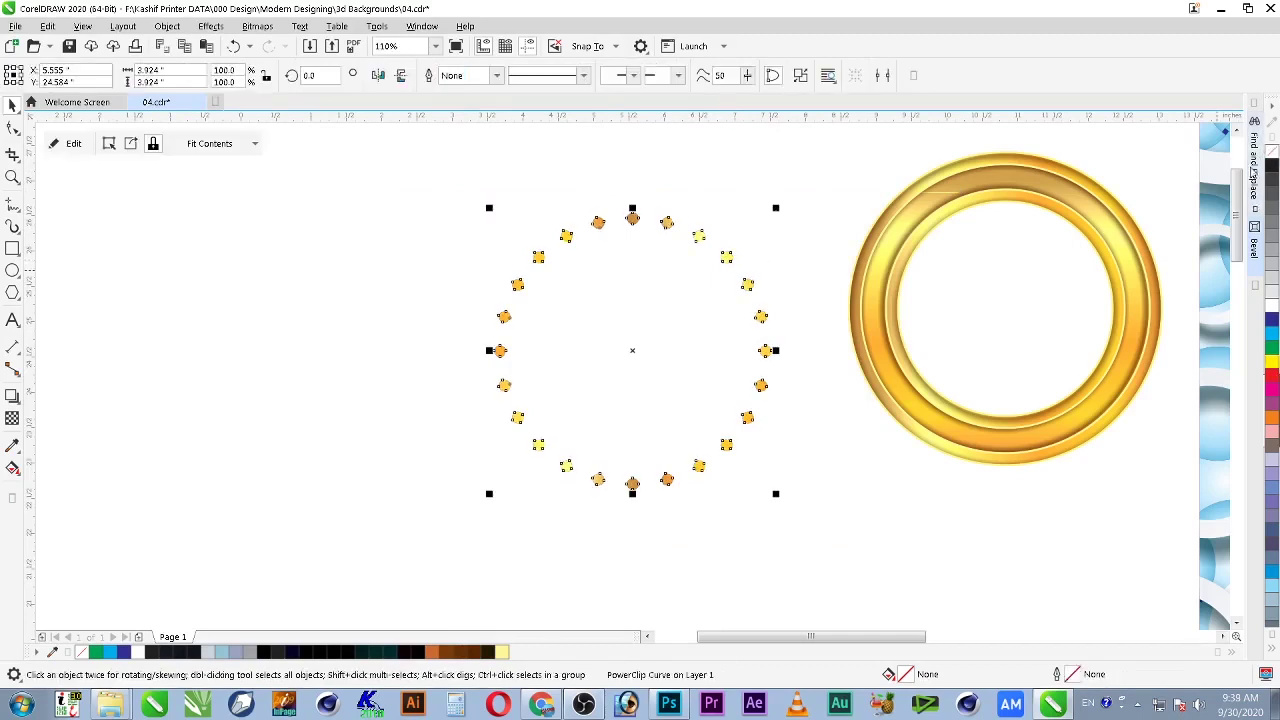
left_click(946, 195, "shift")
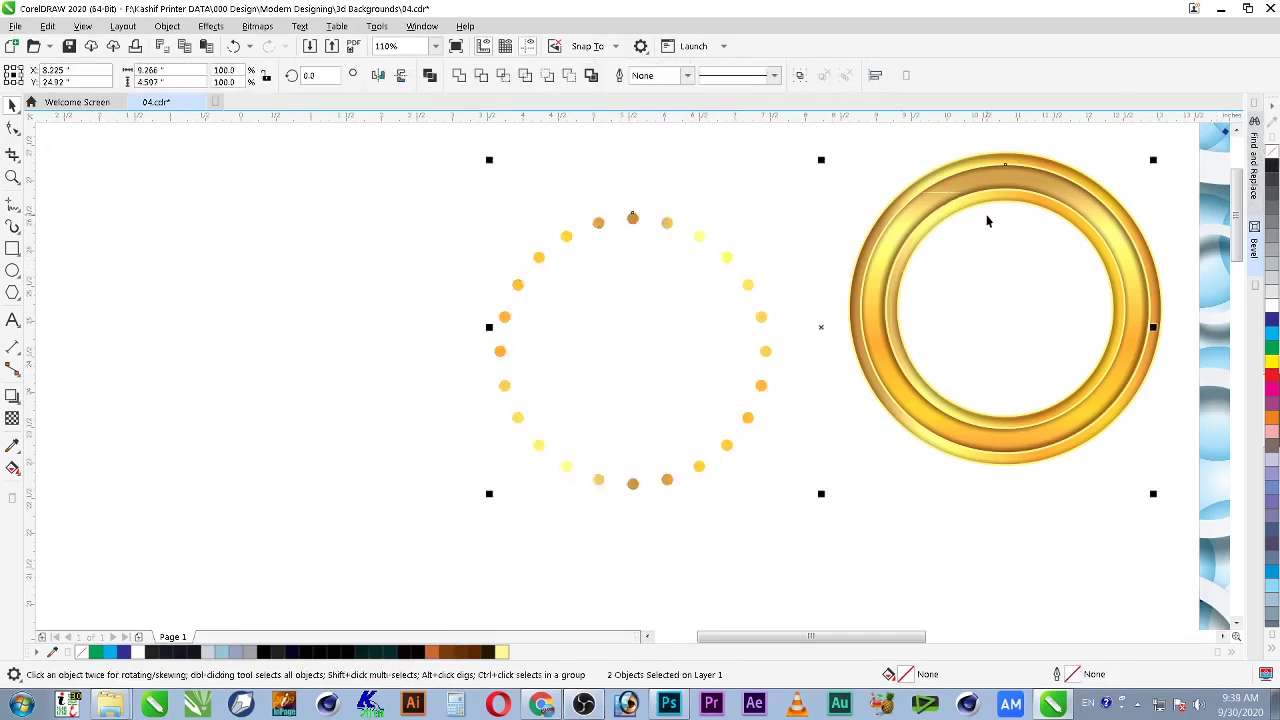
key("c")
key("e")
Step: Group the gold ring's parts together with its decorative dots
left_click(950, 263)
key("F2")
left_click_drag(804, 171, 1108, 252)
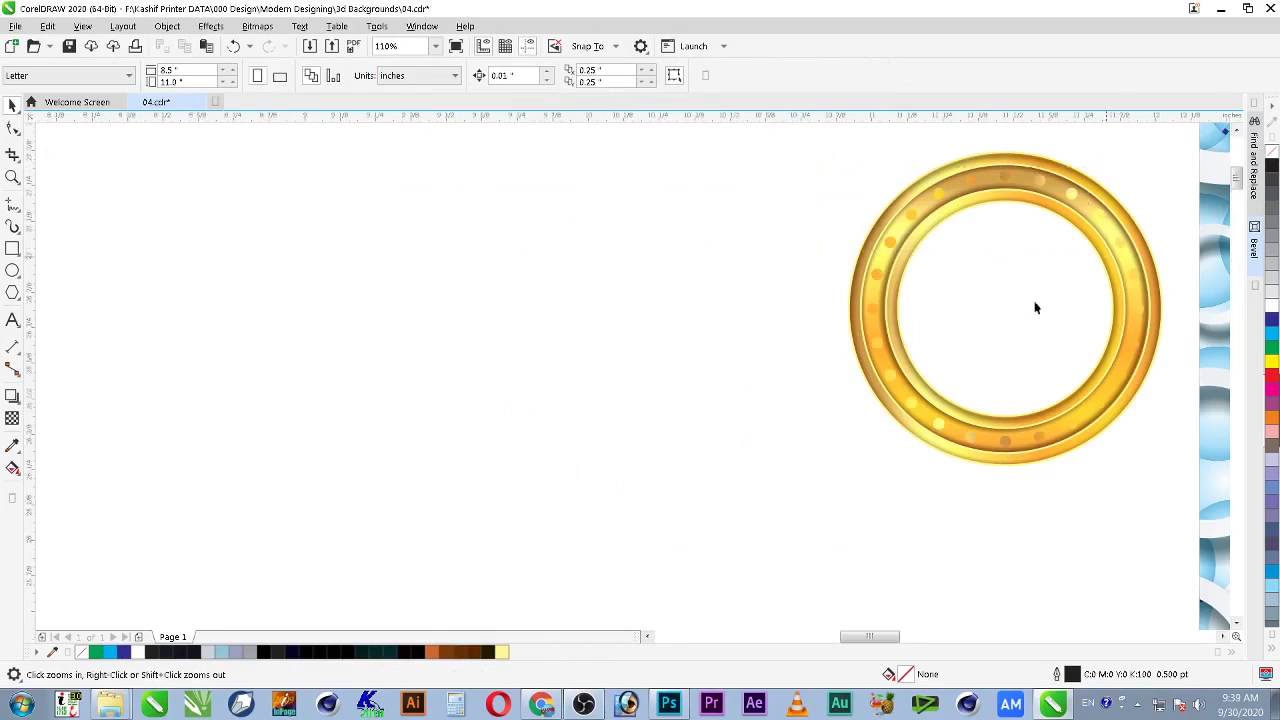
scroll(778, 241, "down", 1)
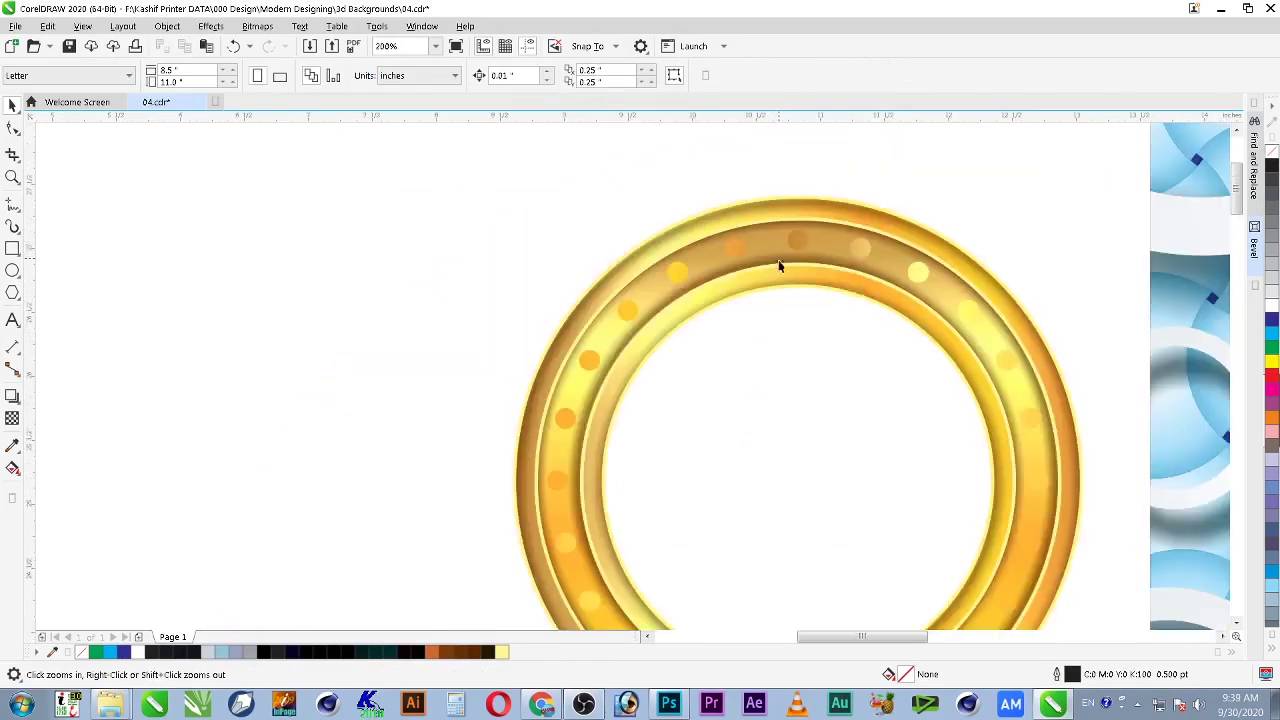
scroll(853, 279, "down", 1)
key("F2")
left_click_drag(631, 235, 1000, 544)
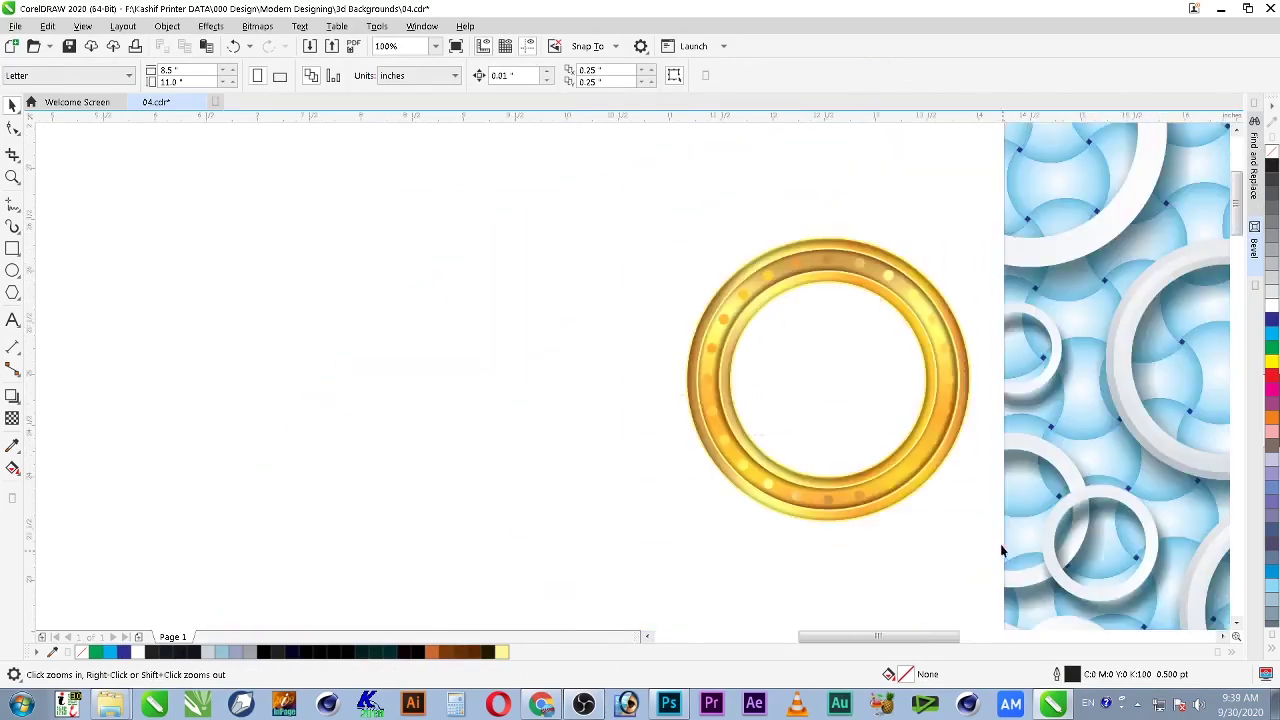
scroll(430, 296, "down", 2)
left_click_drag(375, 197, 727, 505)
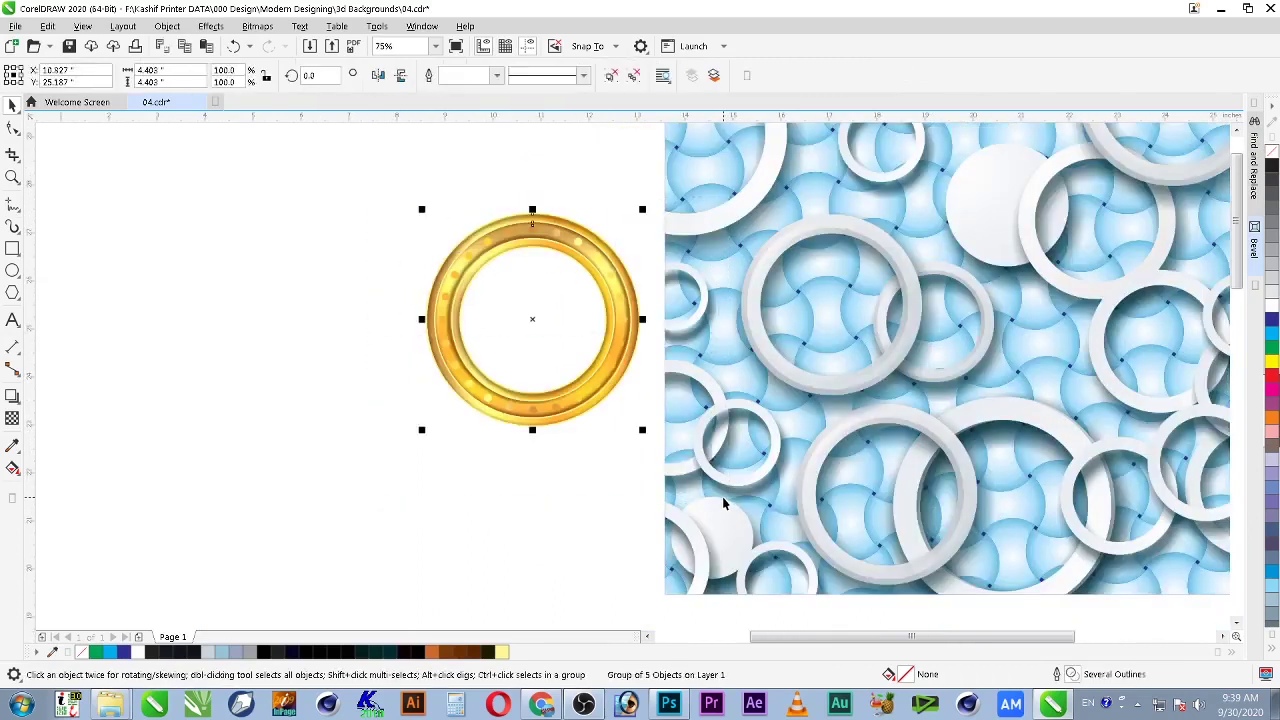
scroll(724, 503, "right", 3)
key("Escape")
Step: Move the grouped gold ring onto the blue background design and scale it to about 2.65 inches, near the large lower-left circles
scroll(398, 402, "down", 3)
key("z")
left_click_drag(251, 309, 678, 465)
key("space")
left_click(283, 388)
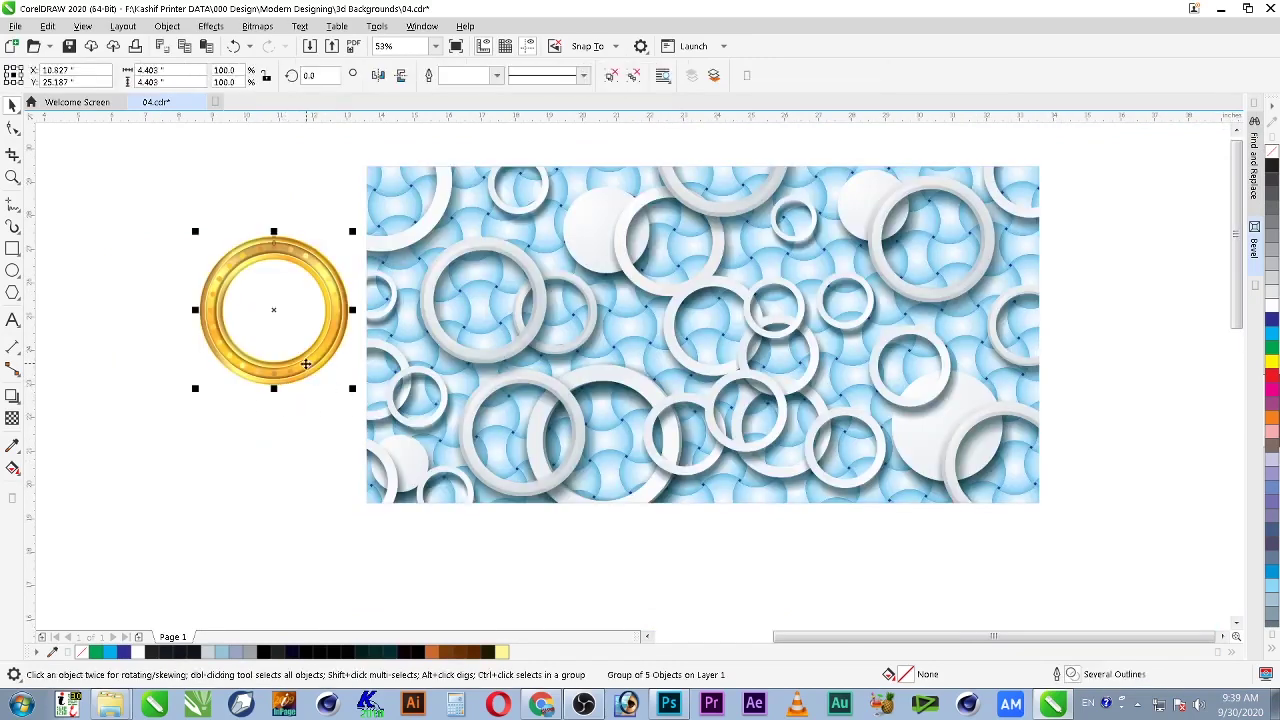
left_click_drag(349, 373, 623, 393)
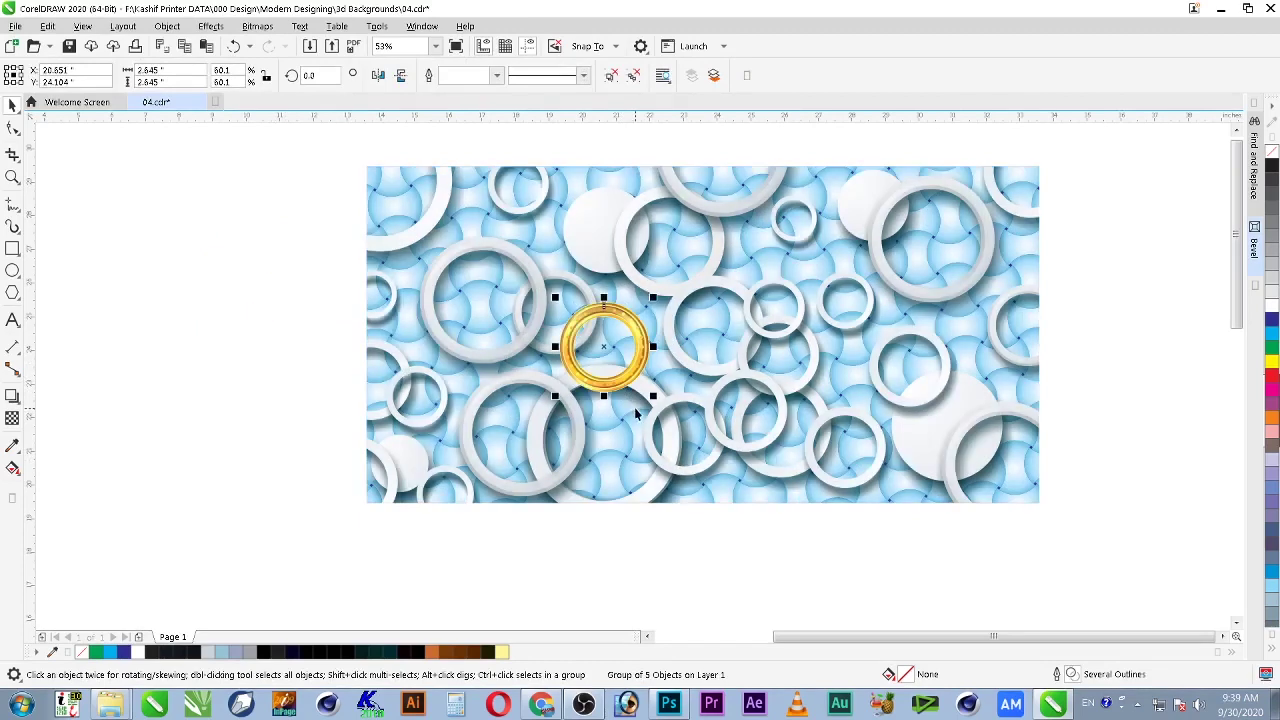
key("space")
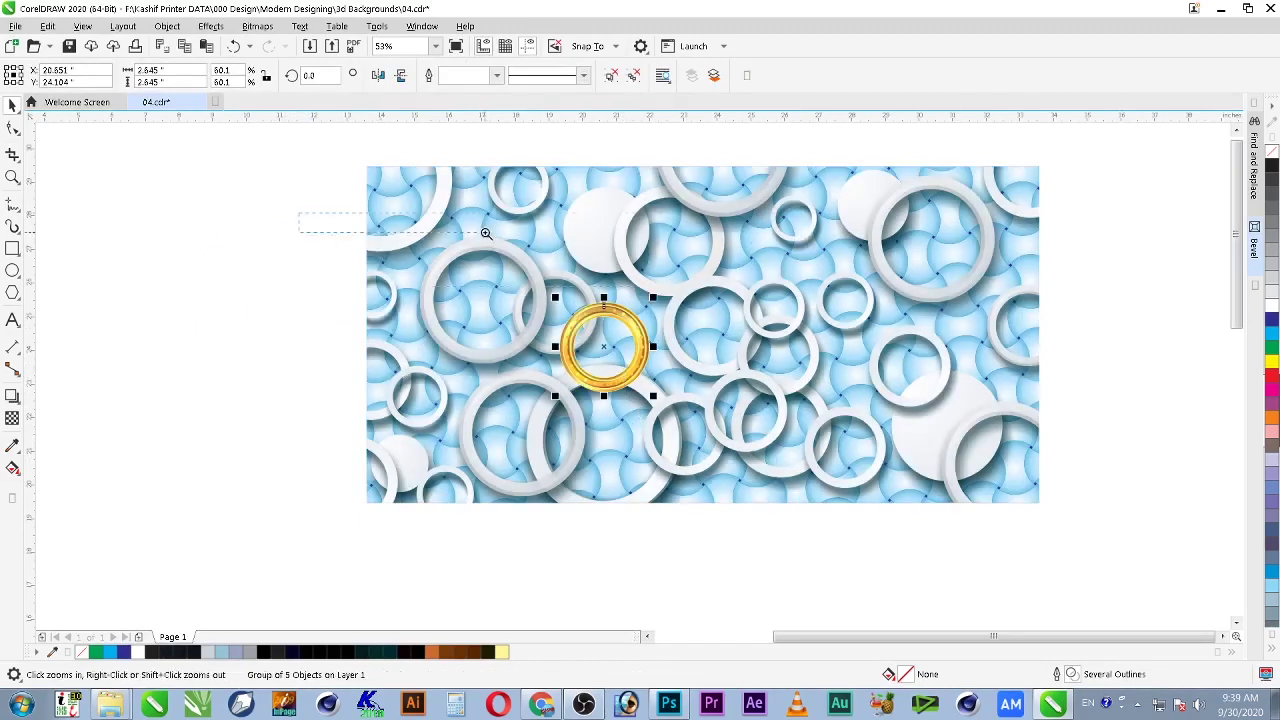
left_click(707, 332)
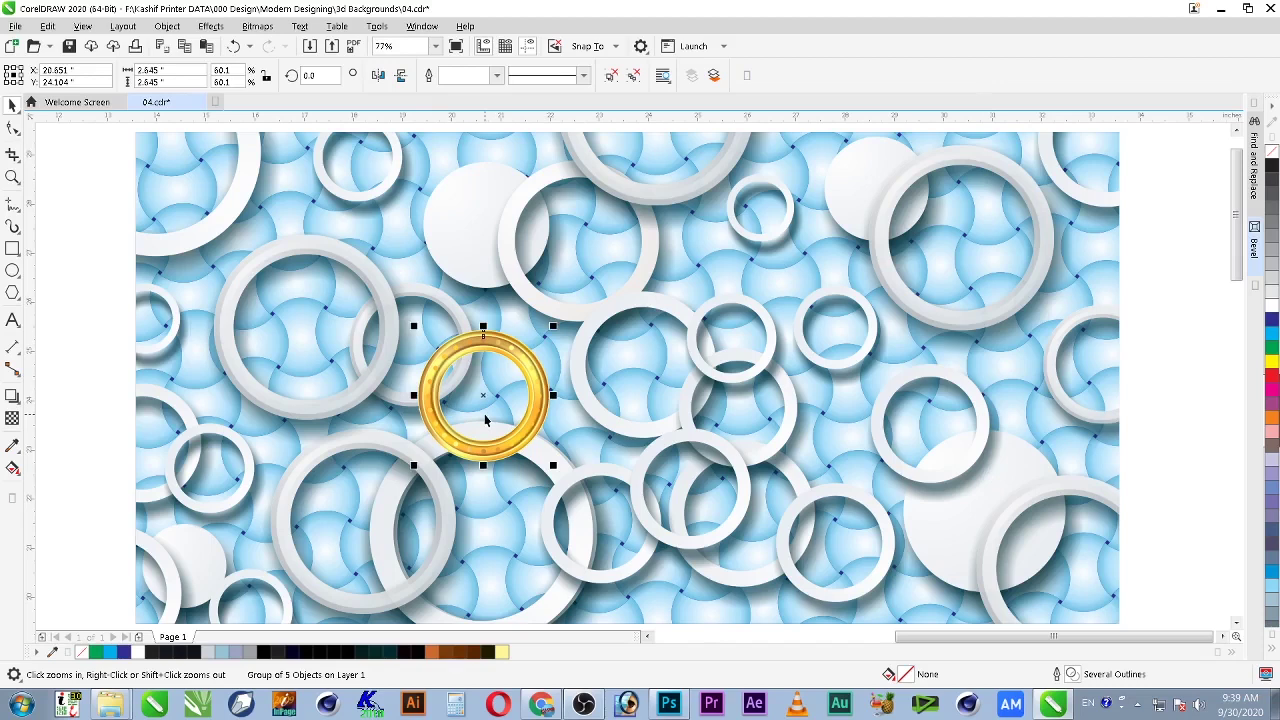
Step: Scale the gold ring to about 2.48 inches and add two copies of about 1.81 inches, near the upper-right large circle and right of centre
left_click_drag(414, 465, 424, 458)
left_click_drag(531, 380, 1032, 334)
left_click(548, 390)
left_click_drag(1052, 388, 819, 389)
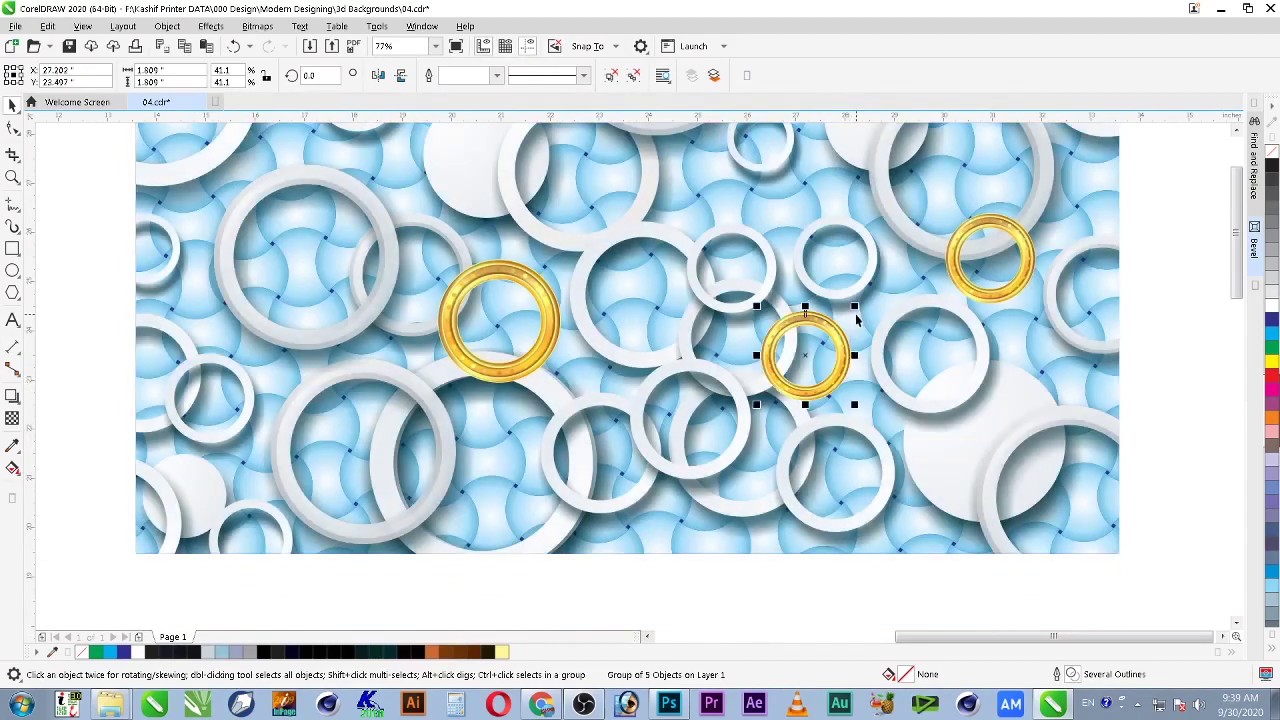
Step: Resize and reposition the two copies, the right-of-centre one to about 1.64 inches and the upper-right one to about 2.15 inches
left_click_drag(854, 307, 844, 317)
left_click_drag(826, 378, 838, 388)
left_click_drag(851, 333, 864, 320)
left_click(995, 298)
left_click_drag(1043, 208, 1057, 188)
left_click_drag(1045, 243, 1035, 243)
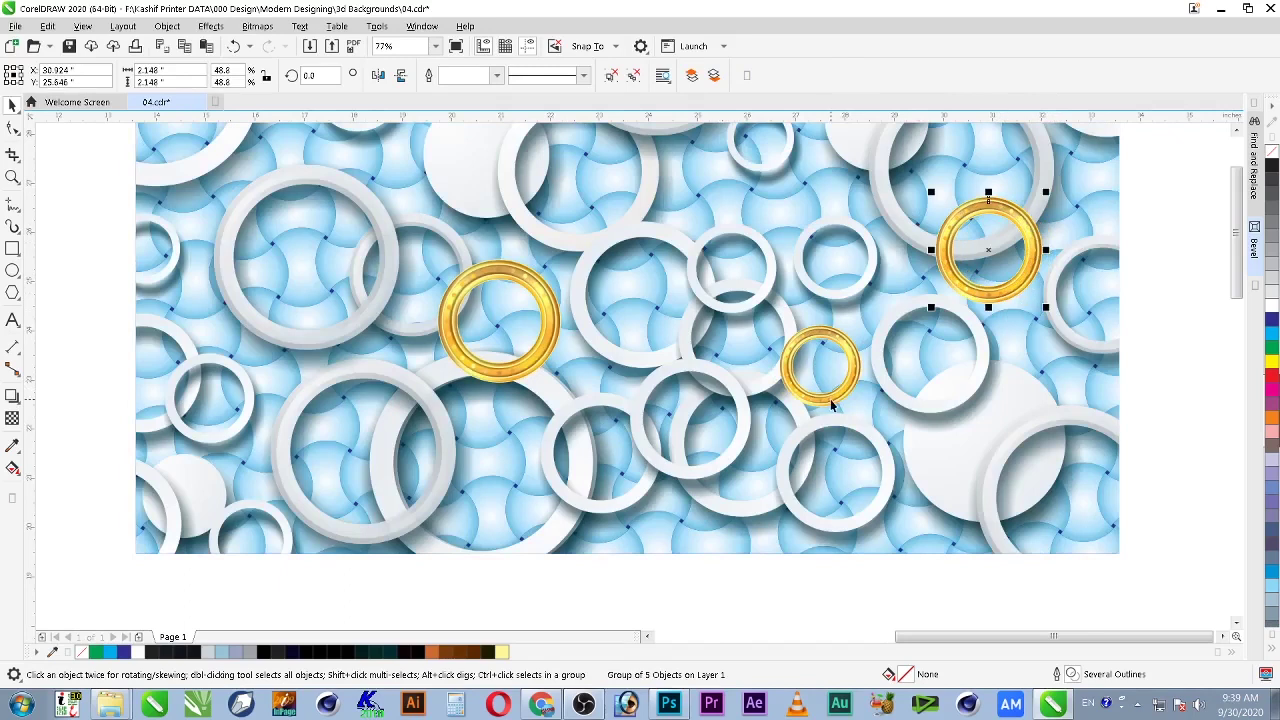
Step: Select all three gold rings together
left_click(500, 378)
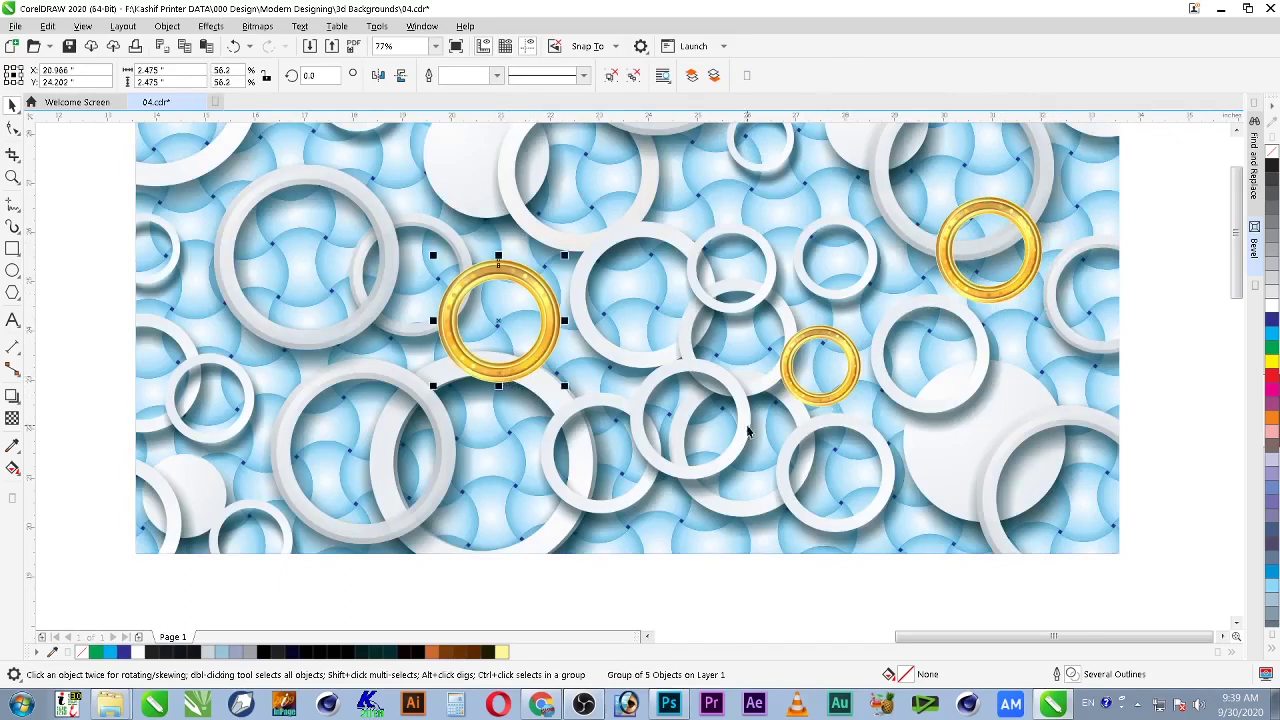
left_click(832, 394, "shift")
left_click(1020, 298, "shift")
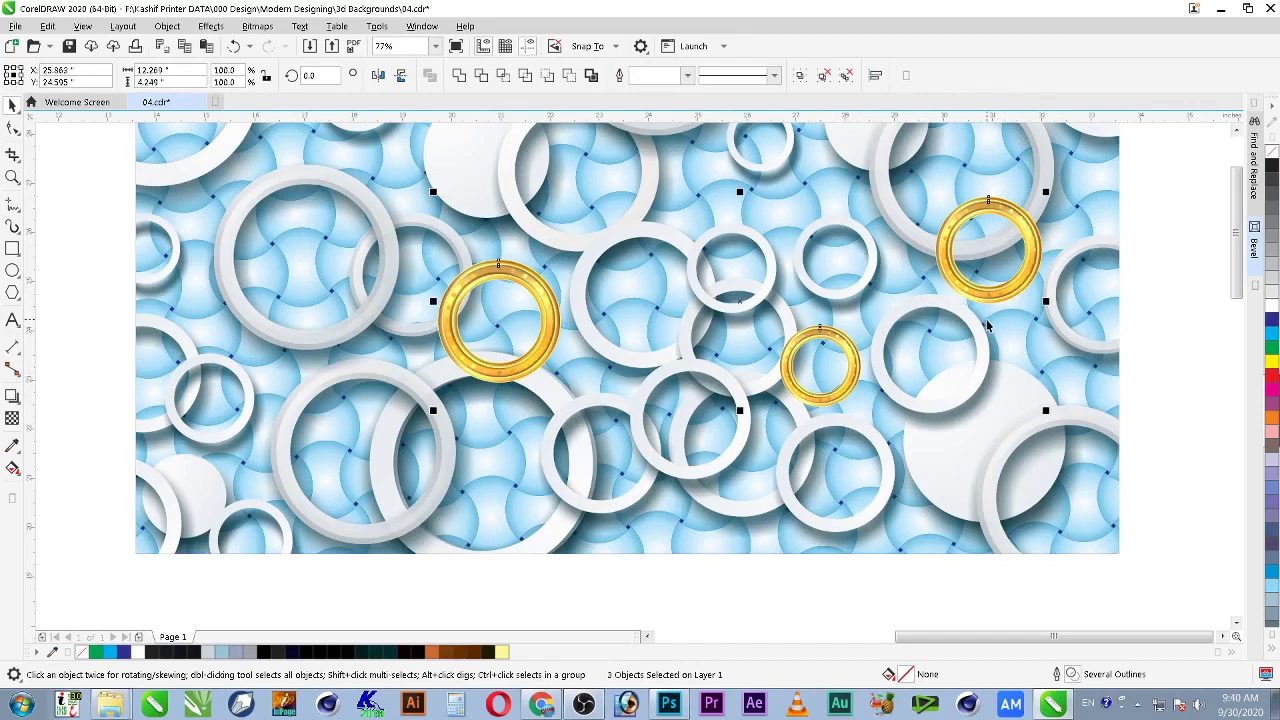
key("ctrl+g")
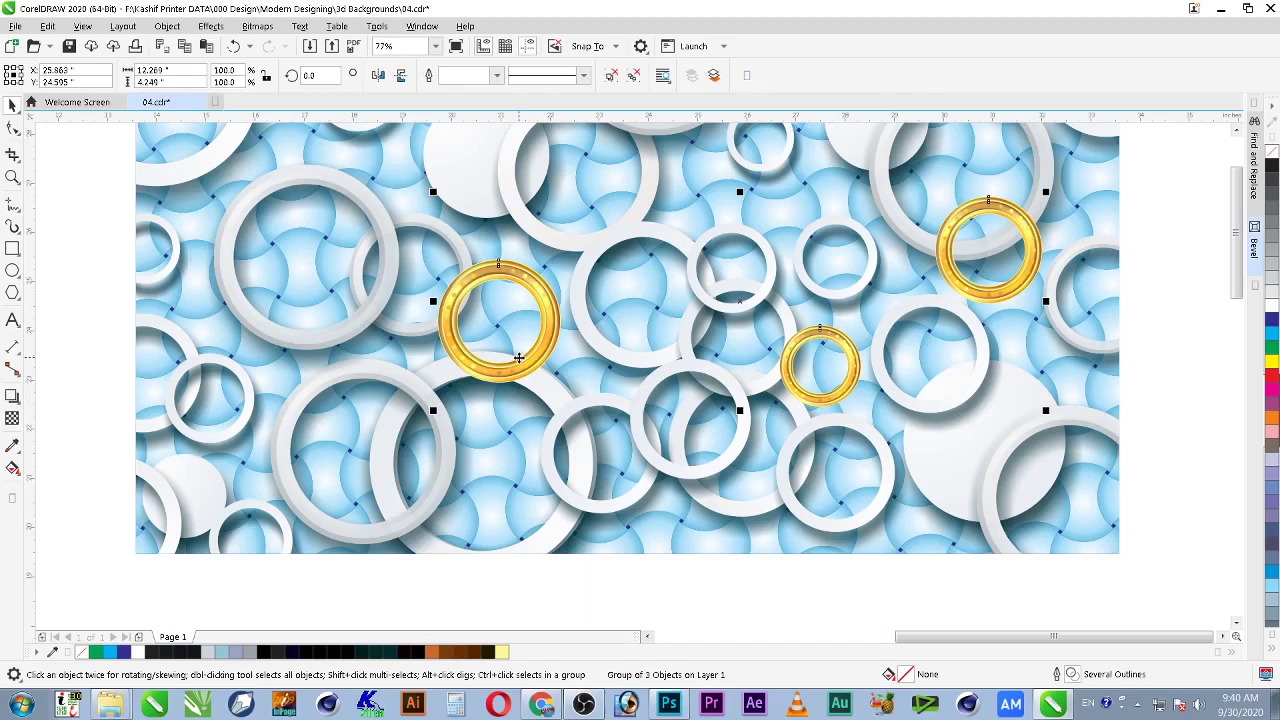
right_click(519, 357)
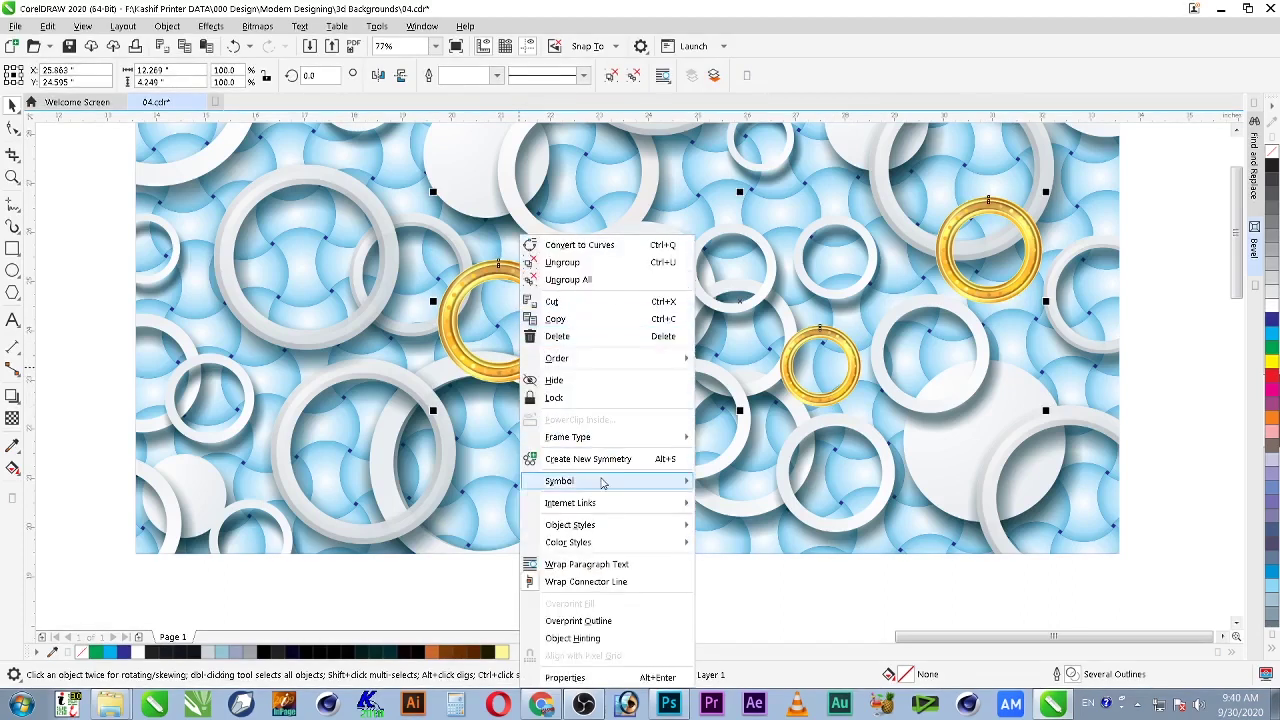
left_click(593, 262)
Step: PowerClip the three gold rings inside the blue background design's rectangle
right_click(520, 370)
key("Escape")
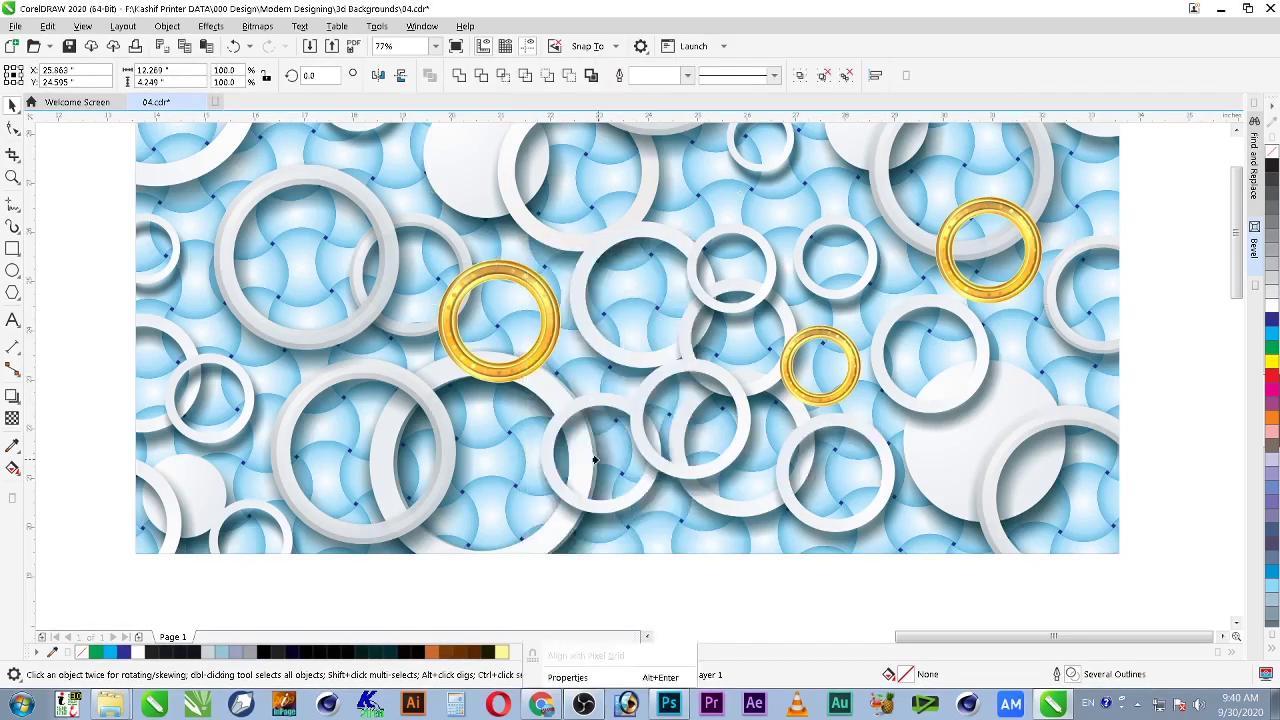
left_click(518, 375)
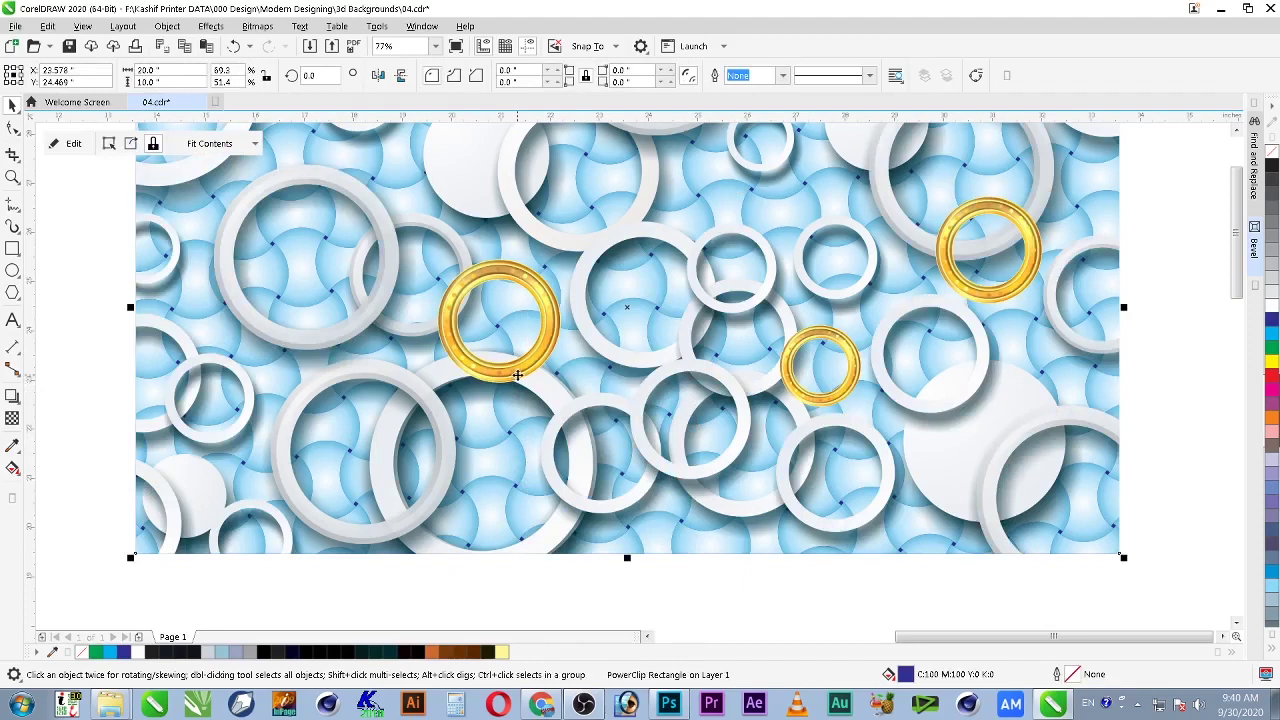
Step: Open the background's PowerClip contents for editing and send the three gold rings to the back of the stack
double_click(518, 375)
left_click(520, 372)
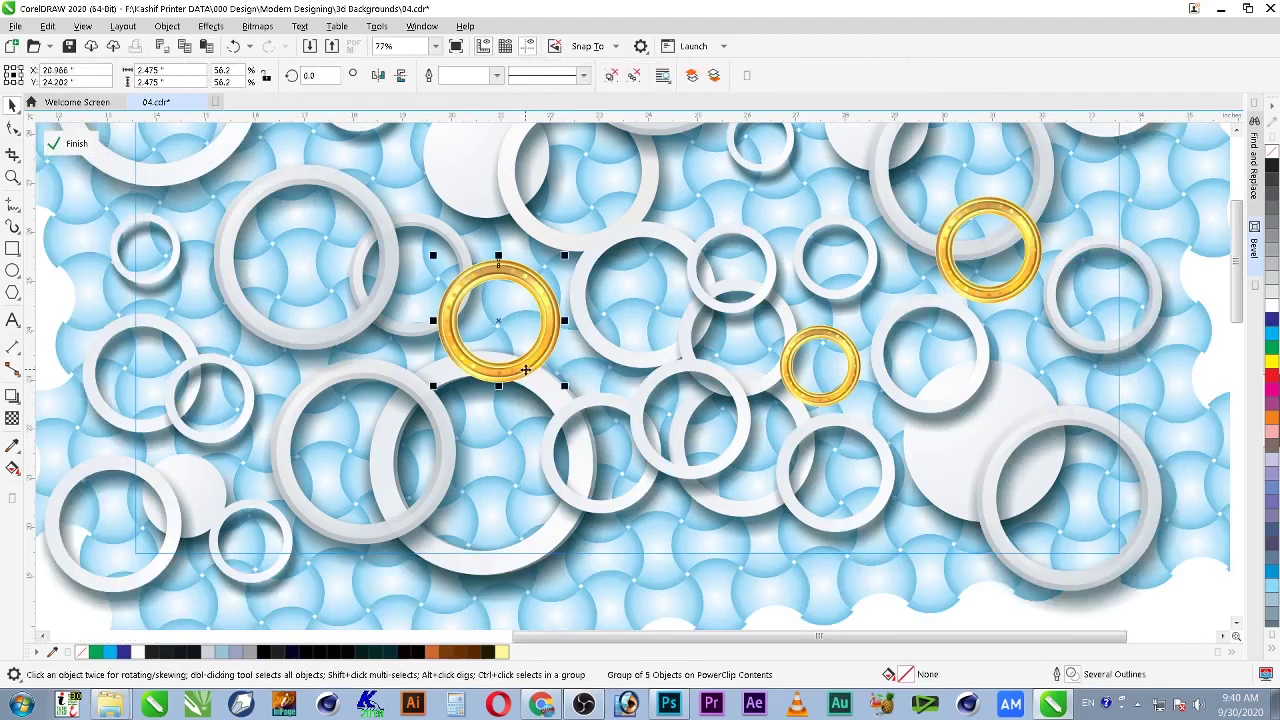
left_click(812, 390, "shift")
left_click(1008, 296, "shift")
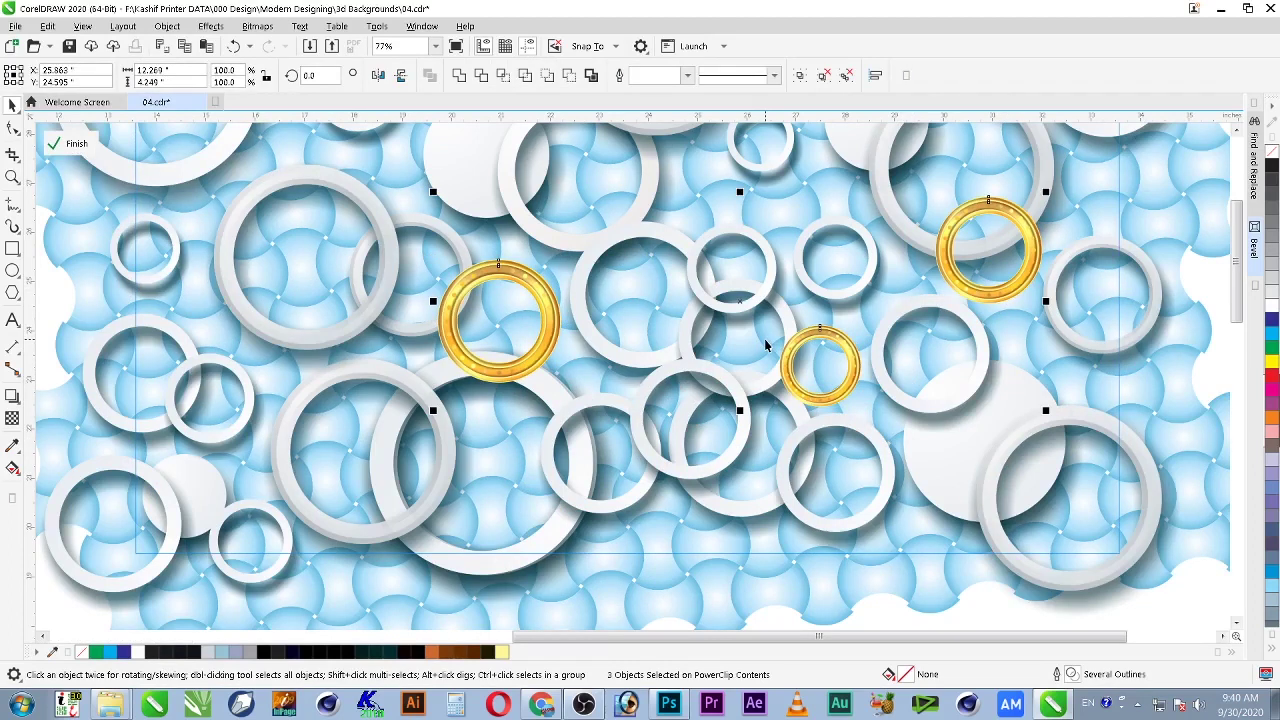
key("ctrl+z")
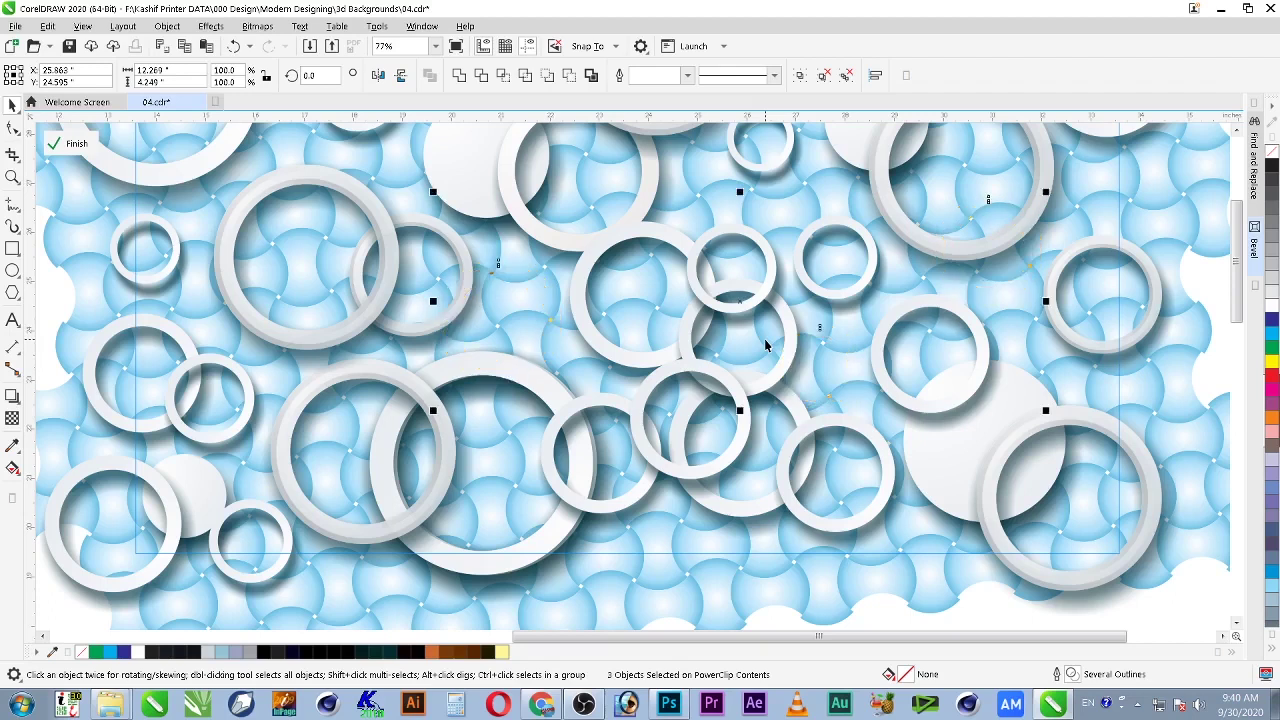
Step: Send the blue wave pattern group to the back, behind the gold rings and white circles
scroll(882, 388, "down", 2)
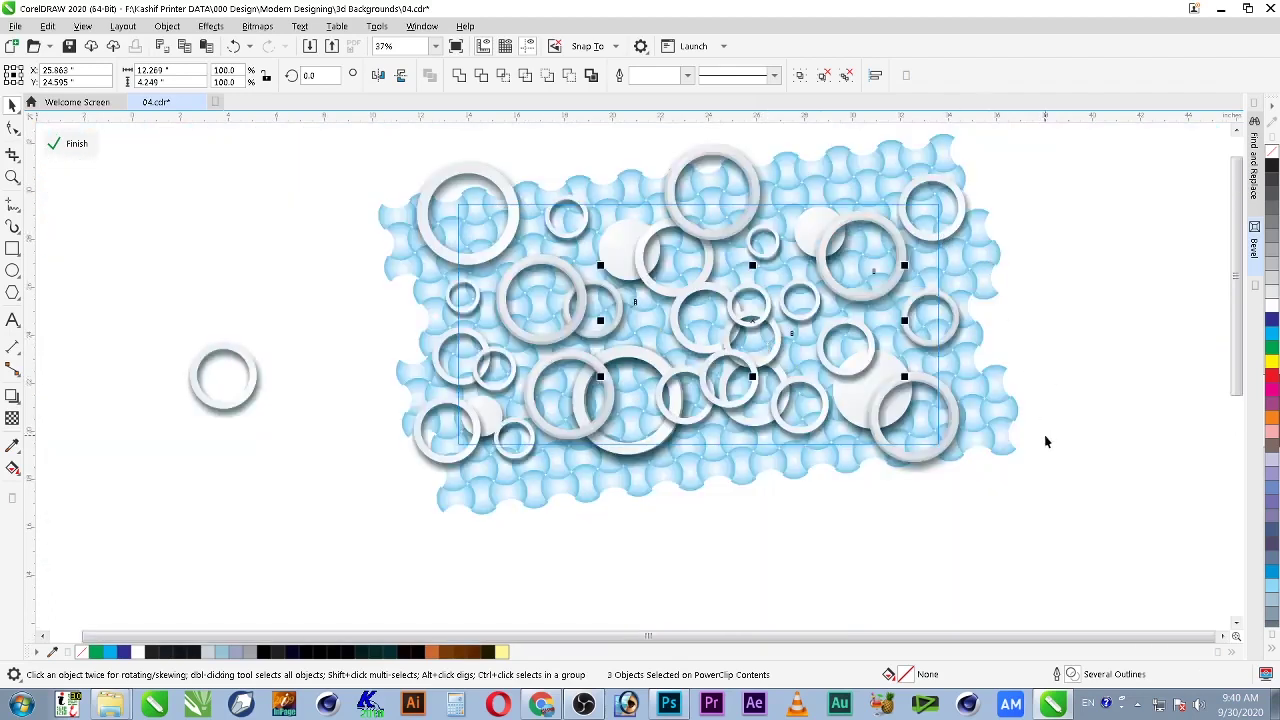
left_click(1012, 451)
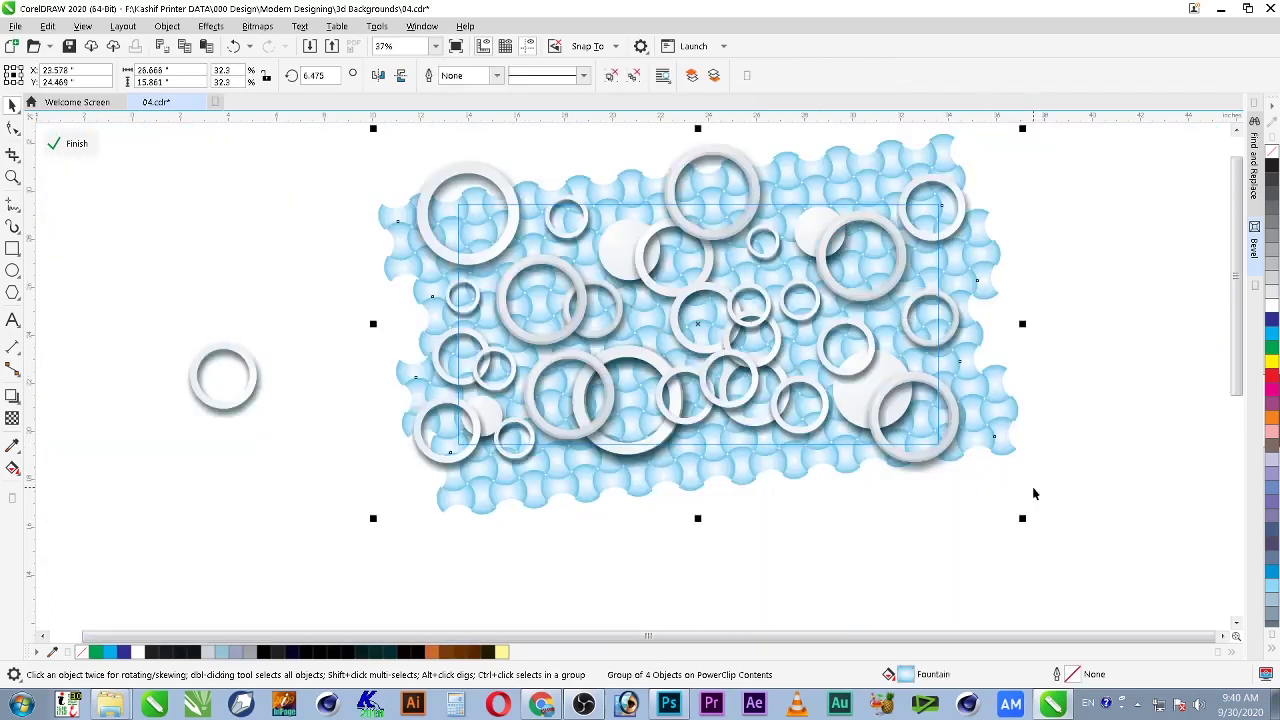
scroll(946, 286, "down", 3)
key("z")
left_click_drag(1063, 183, 671, 463)
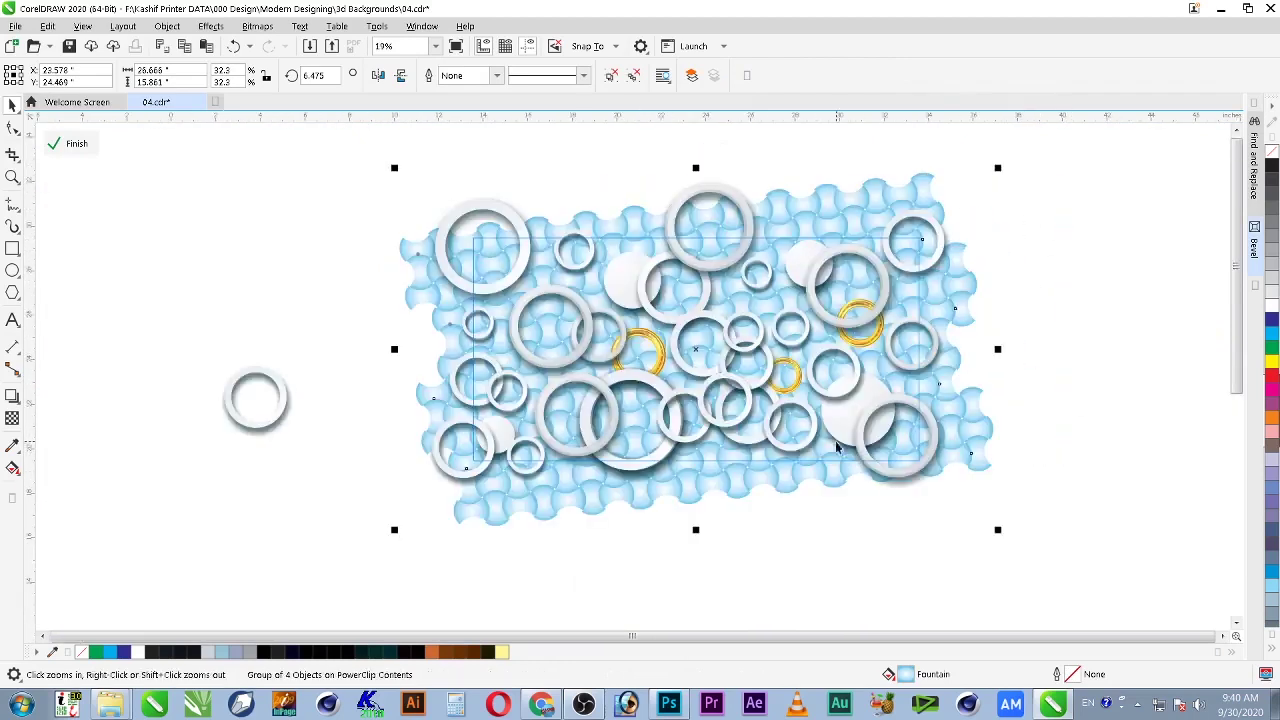
Step: Finish editing the PowerClip contents and save the document
left_click(1038, 270)
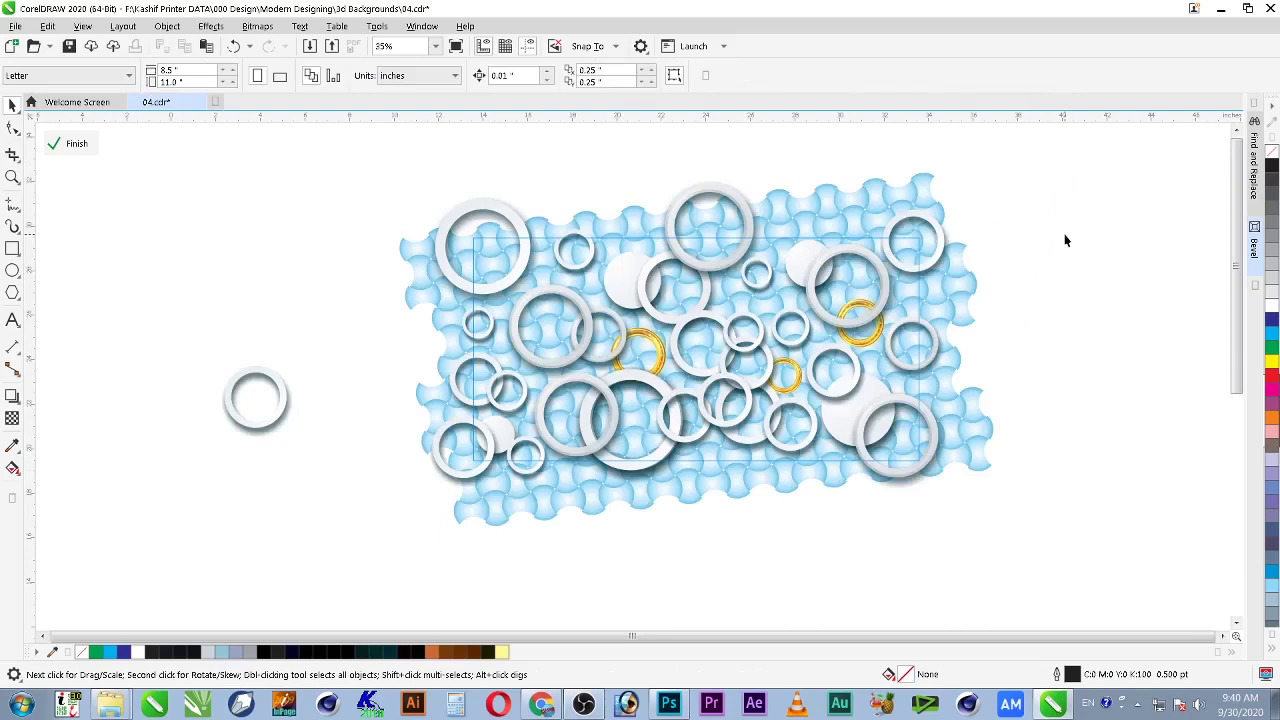
left_click(1065, 240, "ctrl")
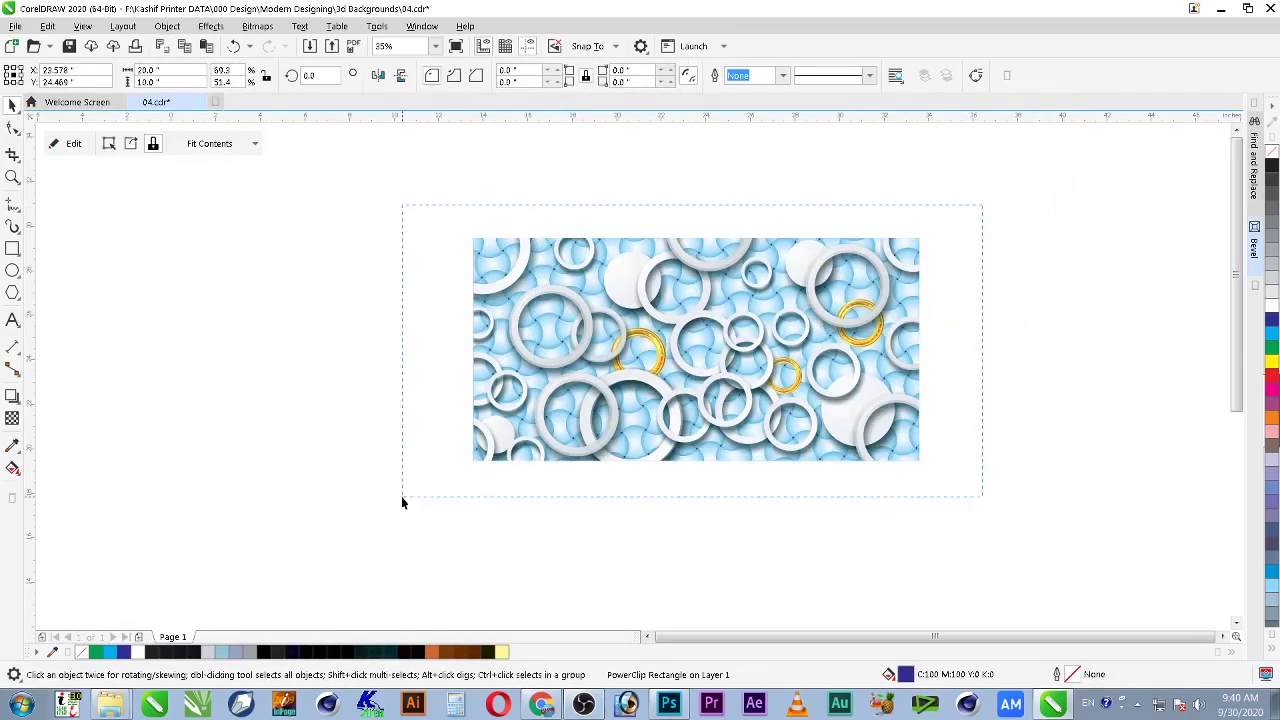
key("F4")
key("Escape")
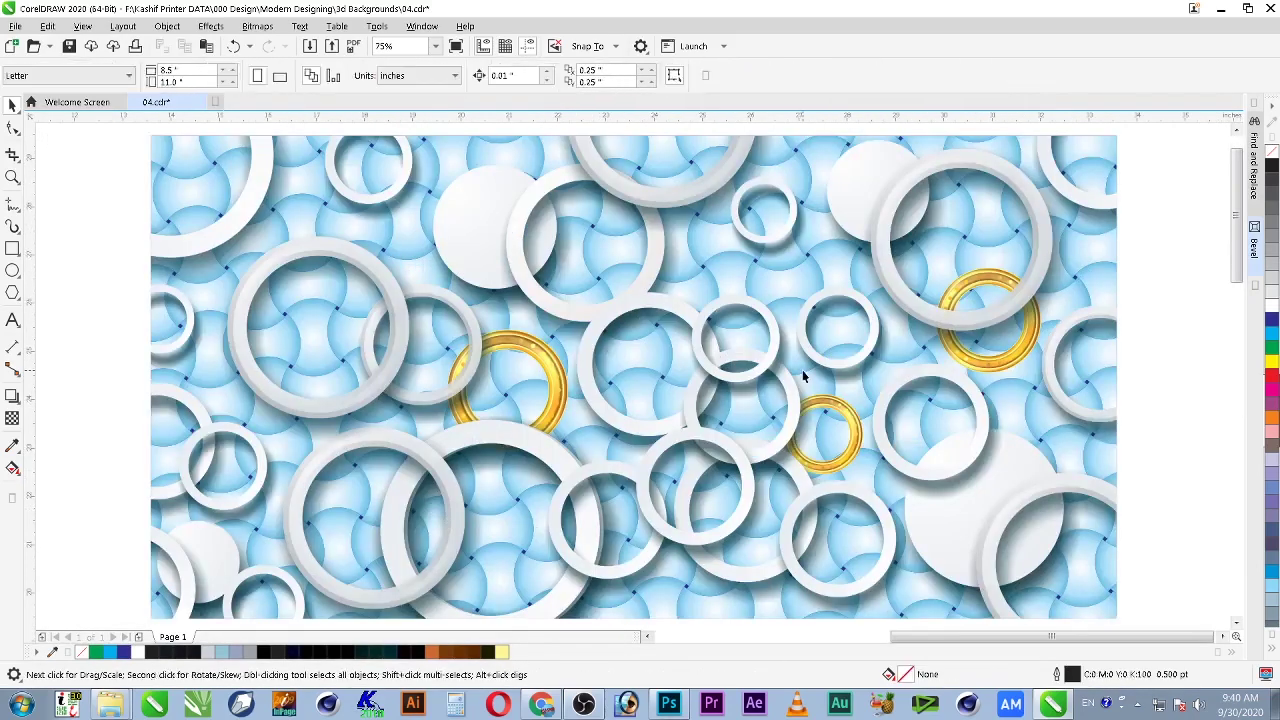
key("ctrl+s")
Step: Reopen the PowerClip contents, copy the smallest gold ring onto the small upper white ring, and enlarge the copy to about 2.1 inches
left_click(840, 440)
double_click(843, 460)
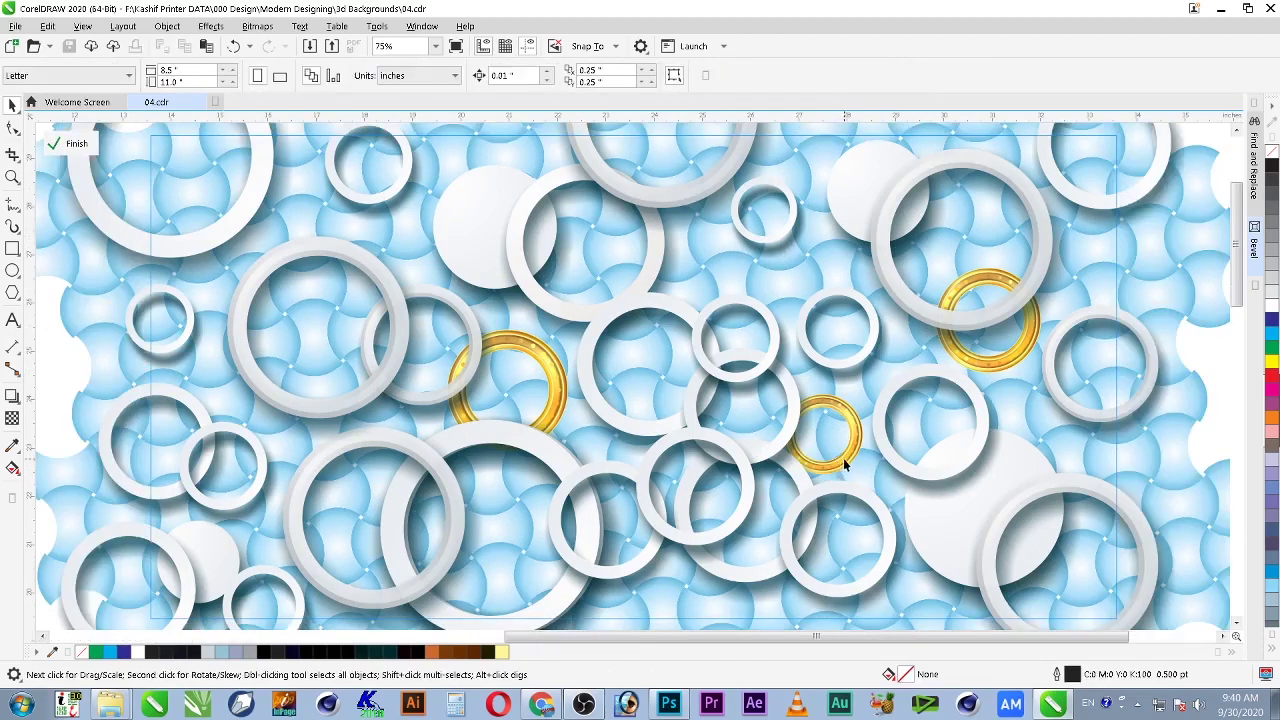
left_click(847, 466)
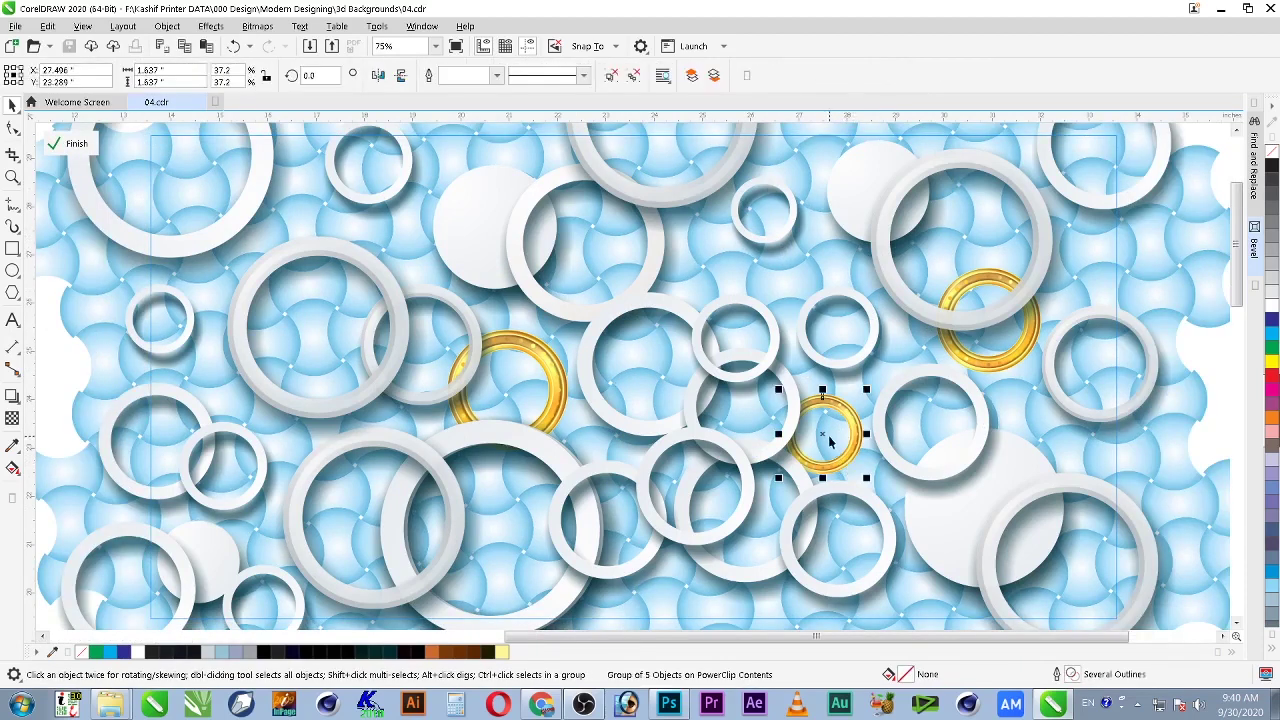
left_click_drag(822, 428, 765, 241)
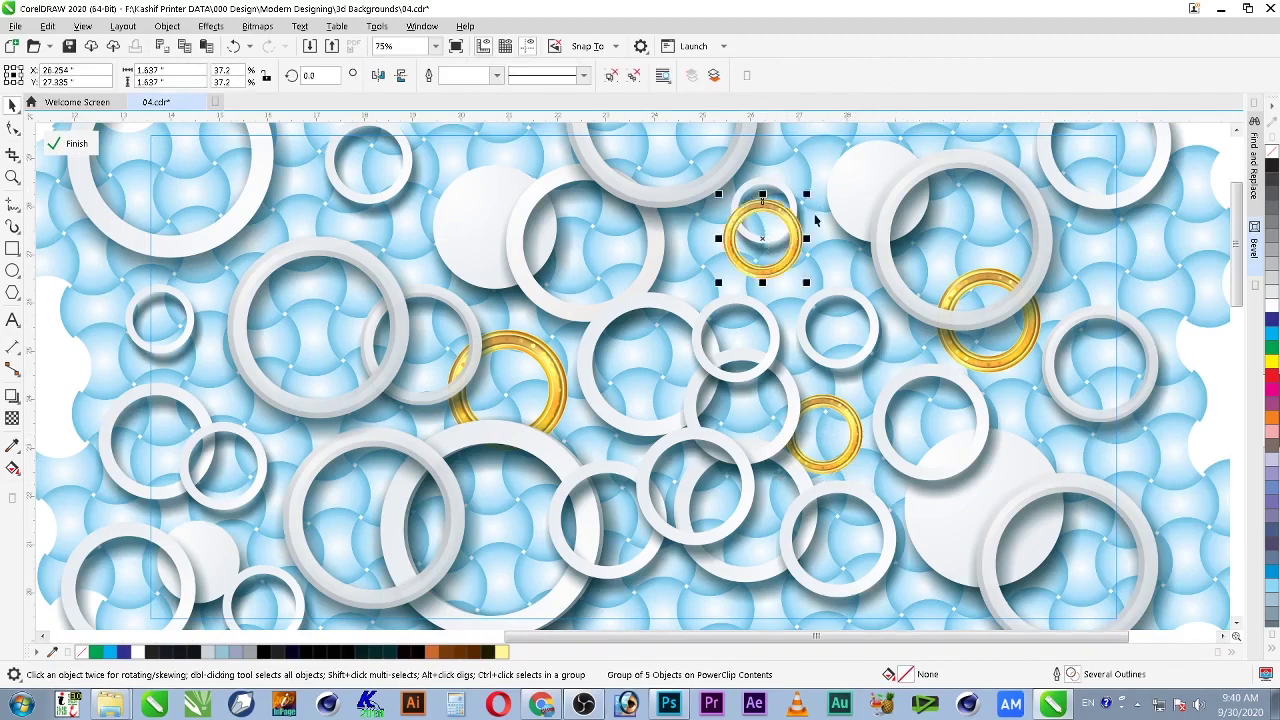
left_click_drag(718, 283, 698, 330)
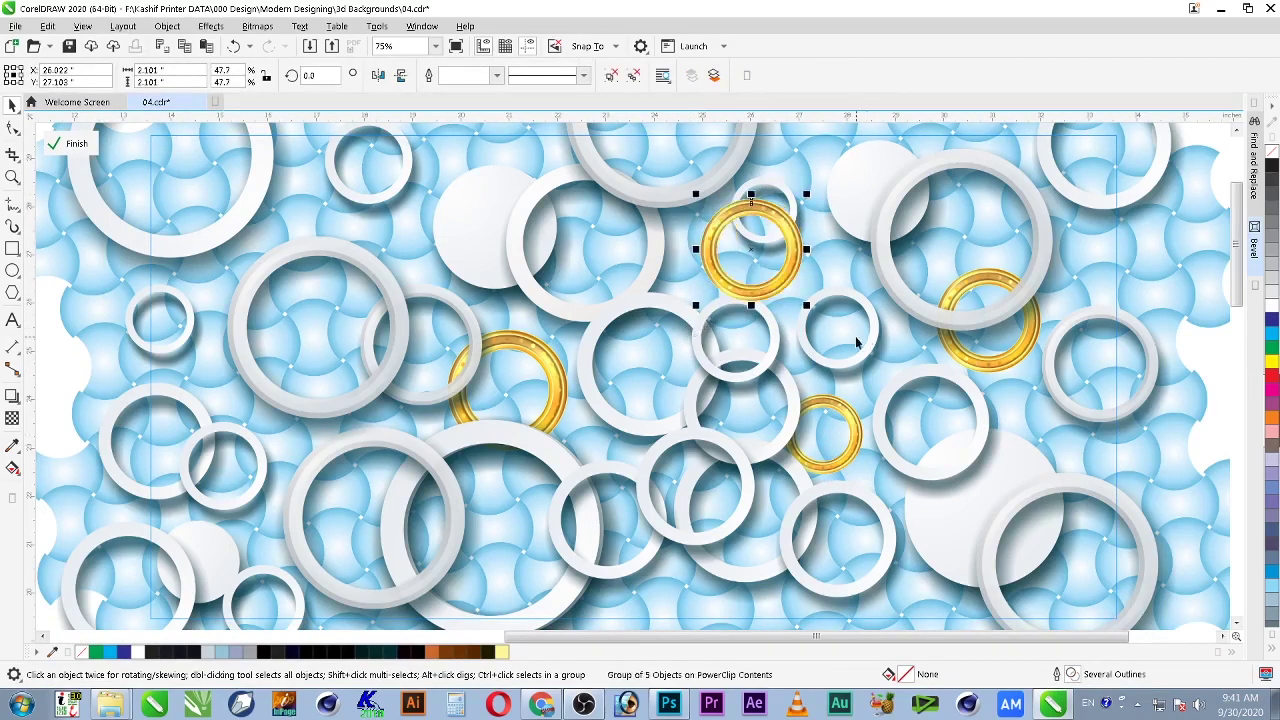
Step: Place the new gold ring behind the small white ring, reduce it to about 1.75 inches and shift it slightly downward
key("ctrl+Page_Down")
scroll(769, 245, "down", 2)
left_click_drag(728, 276, 735, 268)
key("z")
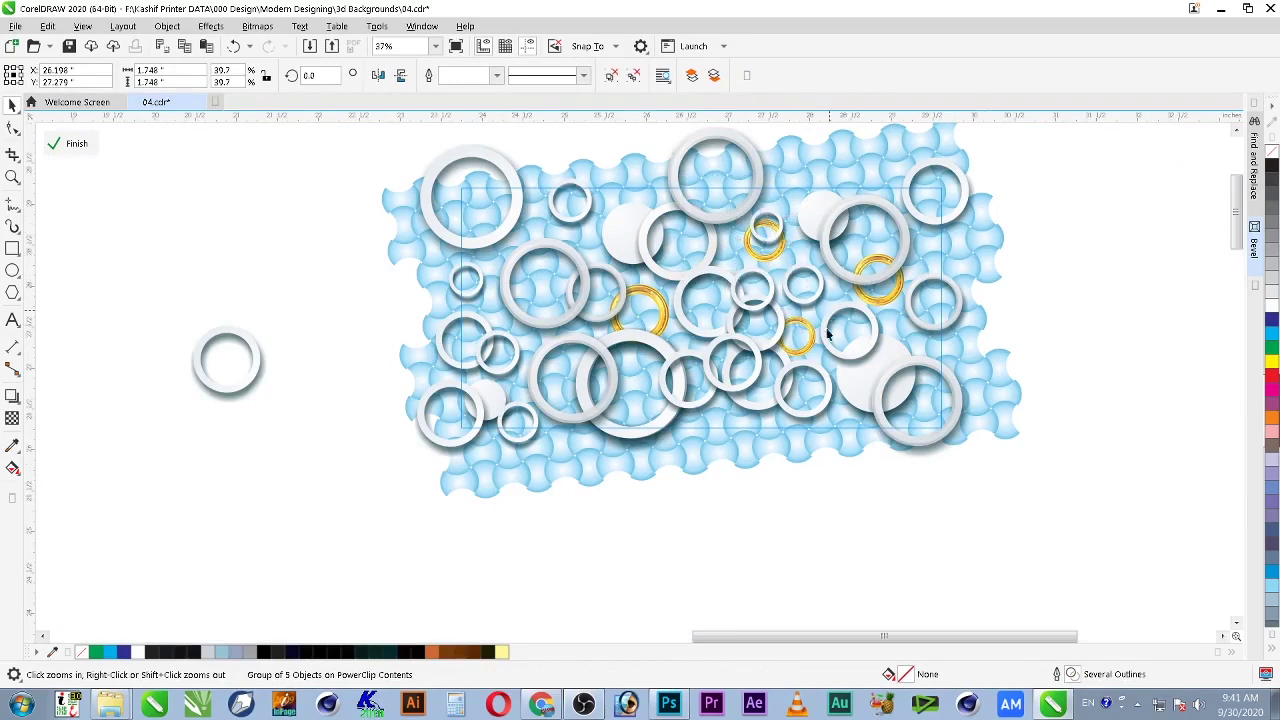
left_click(756, 247)
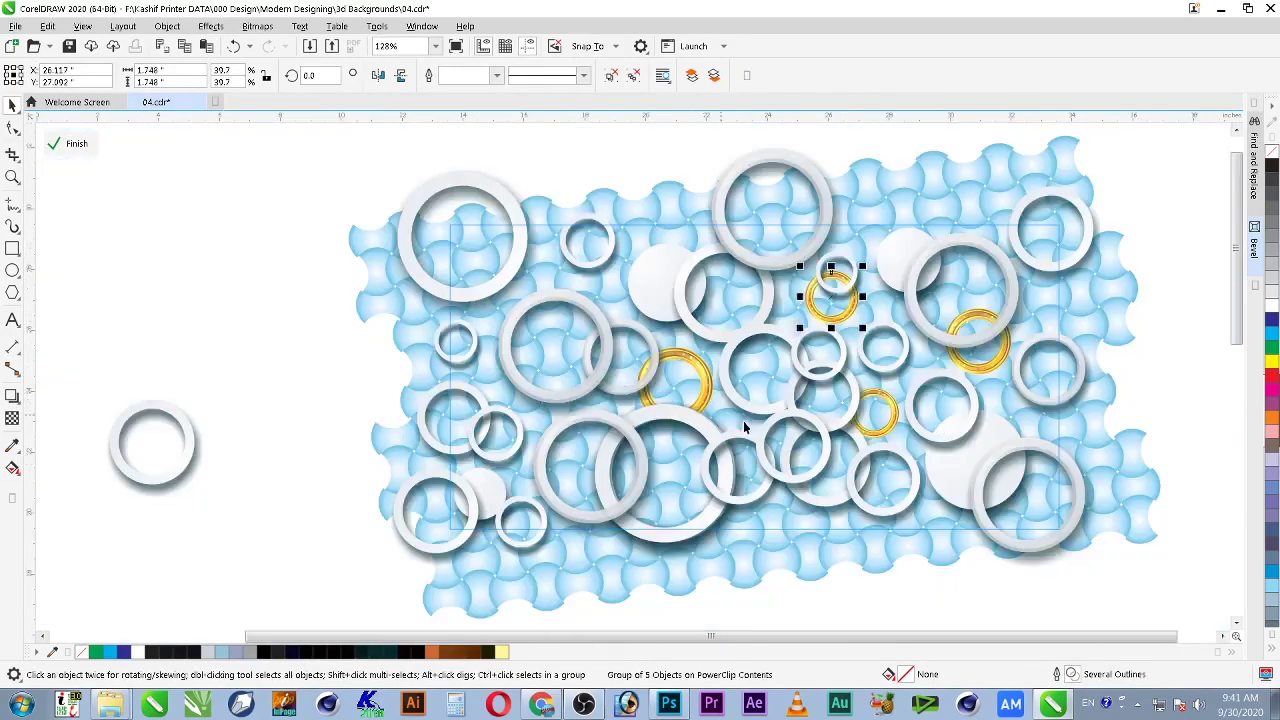
Step: Leave PowerClip editing with the added ring in place and save the file again
key("F4")
key("Escape")
left_click(205, 222, "ctrl")
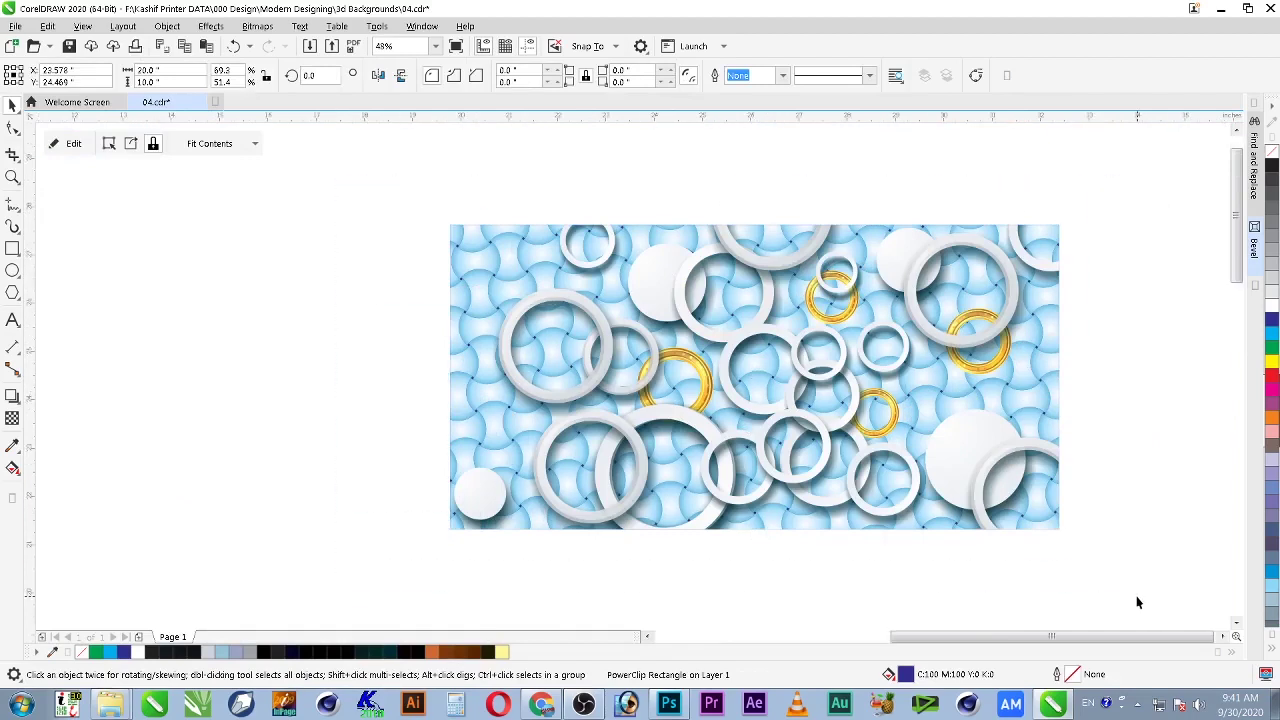
key("shift+F2")
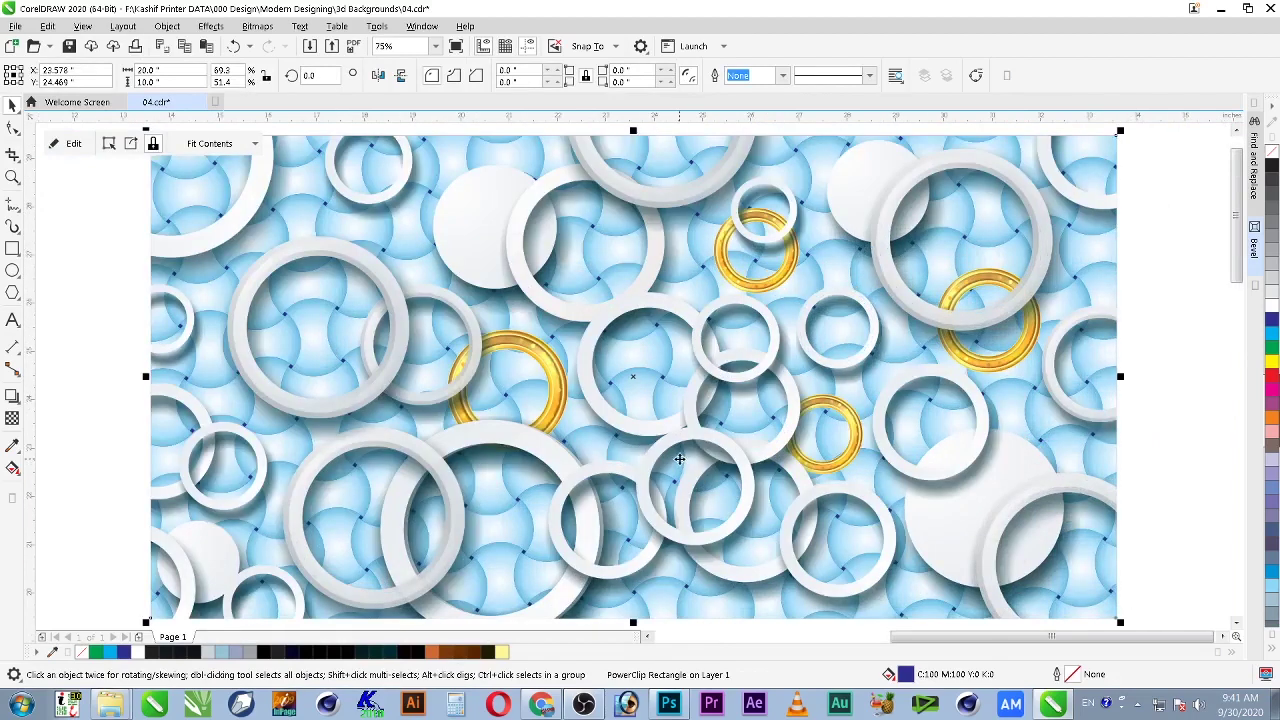
key("ctrl+s")
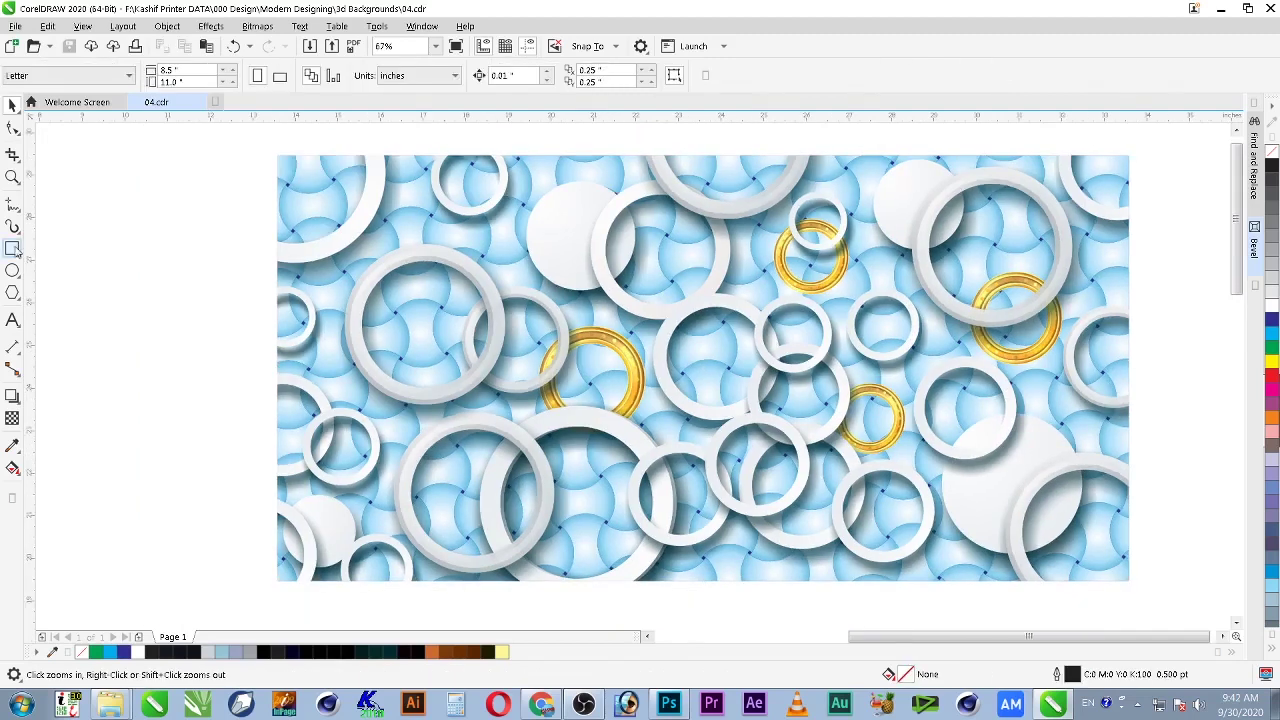
Step: Draw a rectangle beside the background design and set its size to 20 by 10 inches
left_click(12, 249)
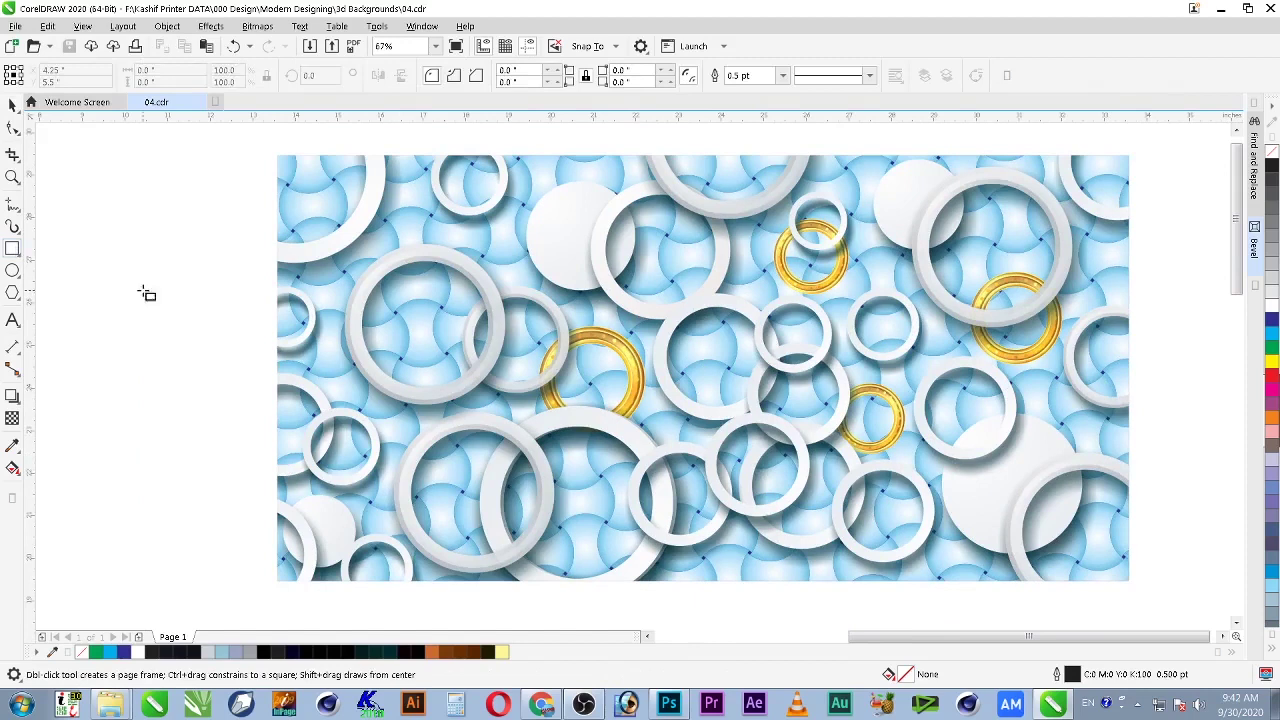
left_click_drag(180, 193, 263, 318)
left_click_drag(205, 69, 30, 66)
type("20")
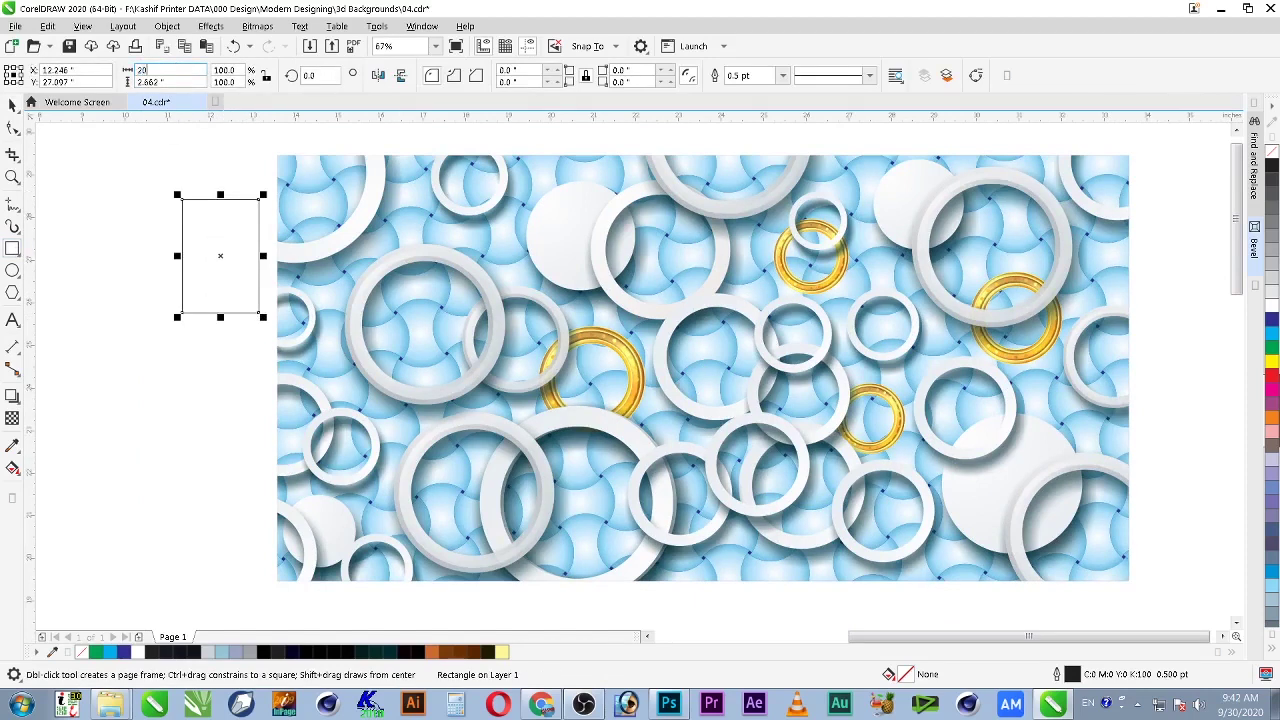
key("Tab")
type("10")
key("Return")
key("space")
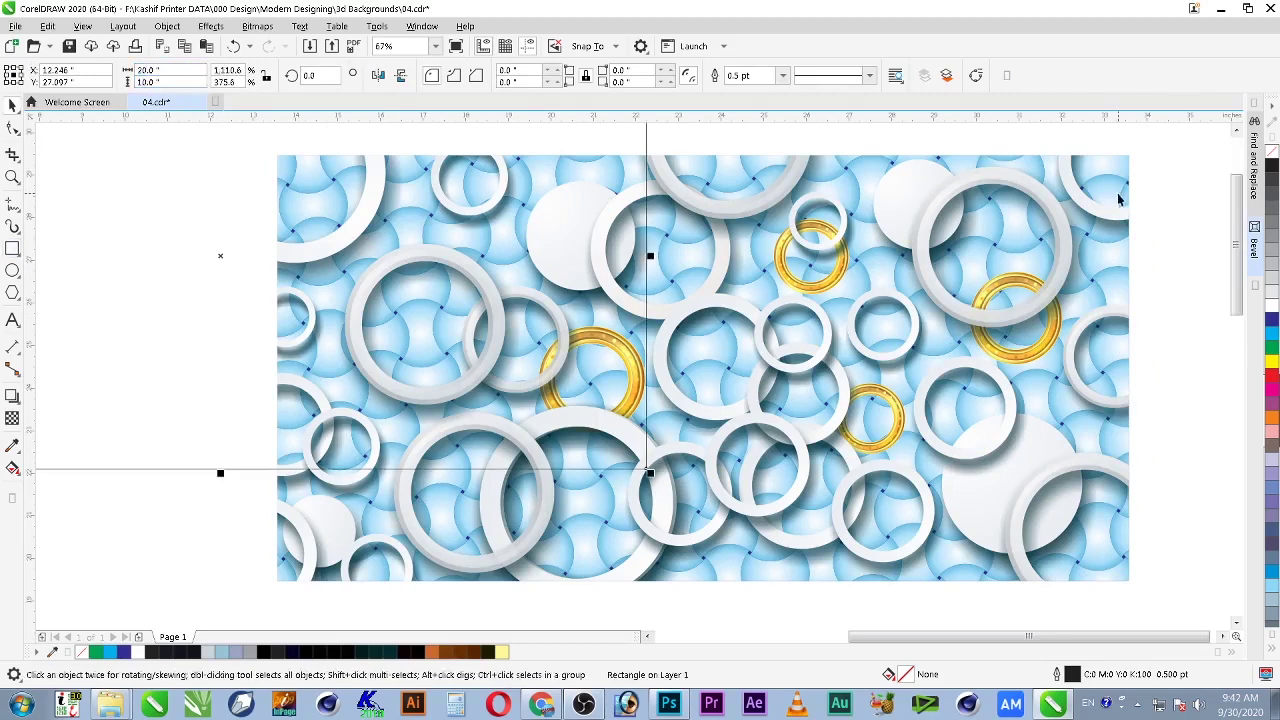
Step: Centre the new rectangle exactly over the background design and give it a yellow fill without an outline
key("ctrl+a")
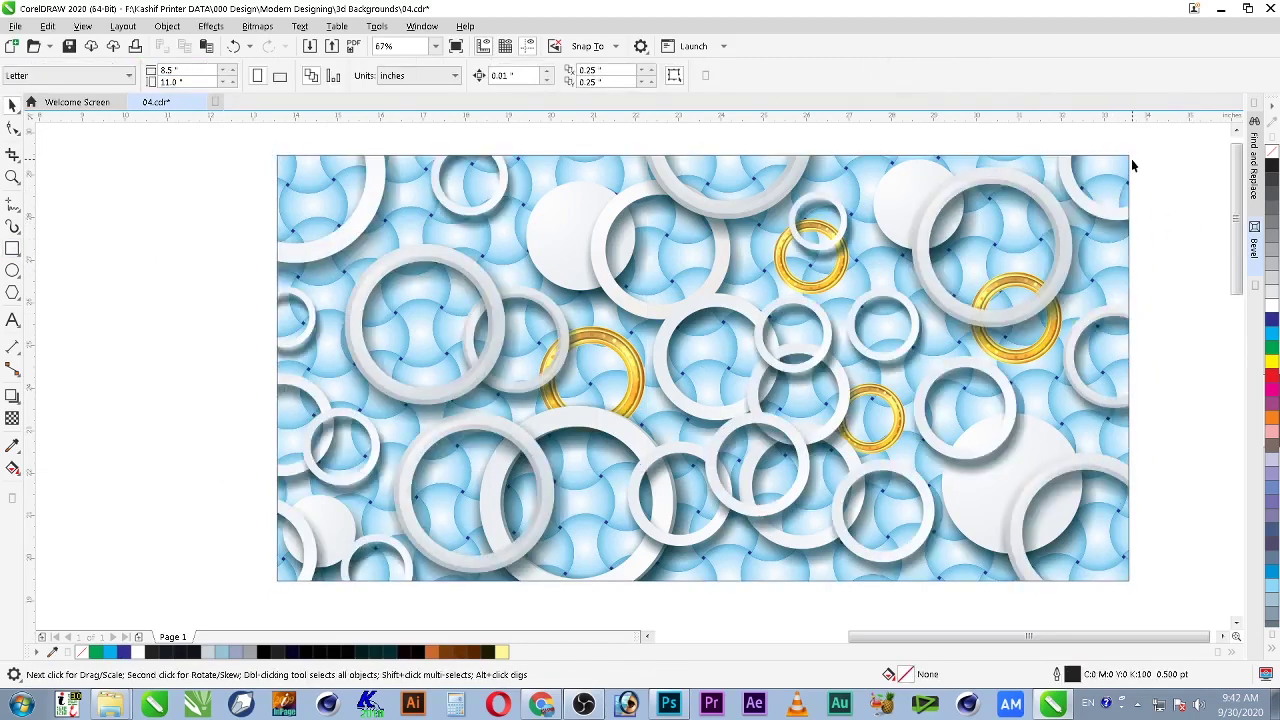
left_click(1126, 184)
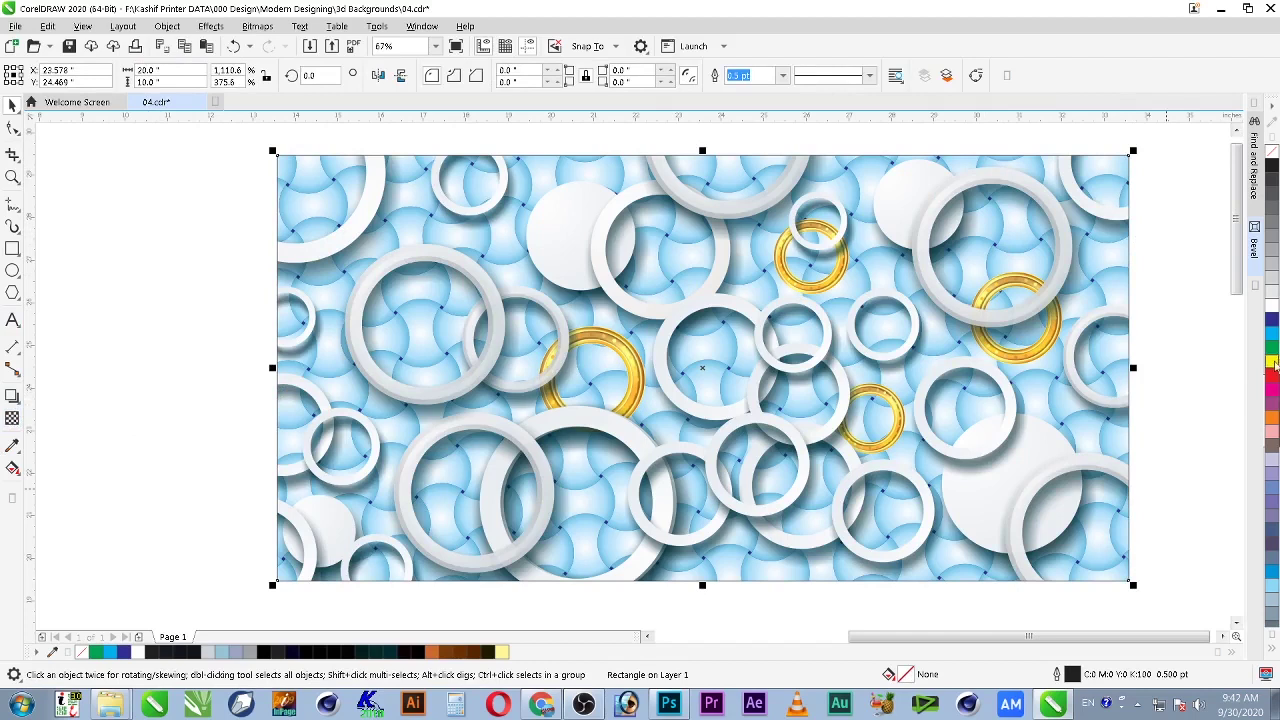
left_click(1272, 366)
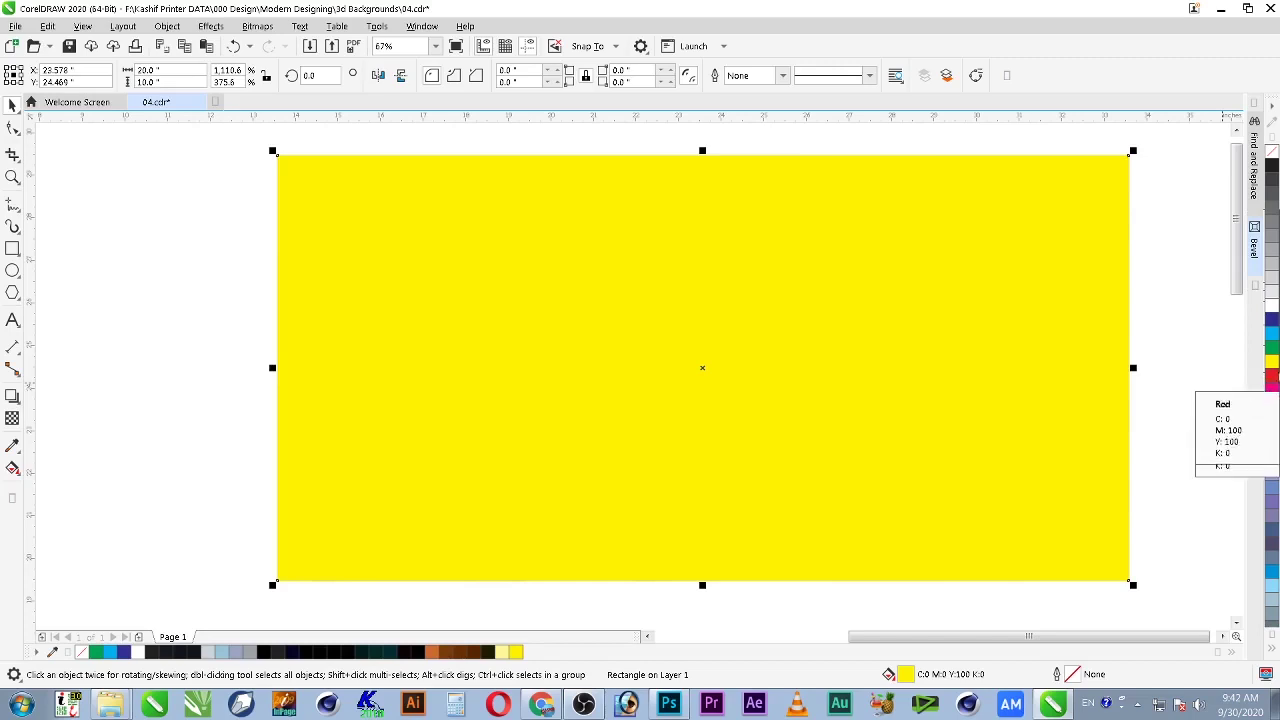
Step: Tint the yellow rectangle with green and set its uniform fill to C25 M0 Y100 K0
left_click(1272, 355, "ctrl")
left_click(1272, 355, "ctrl")
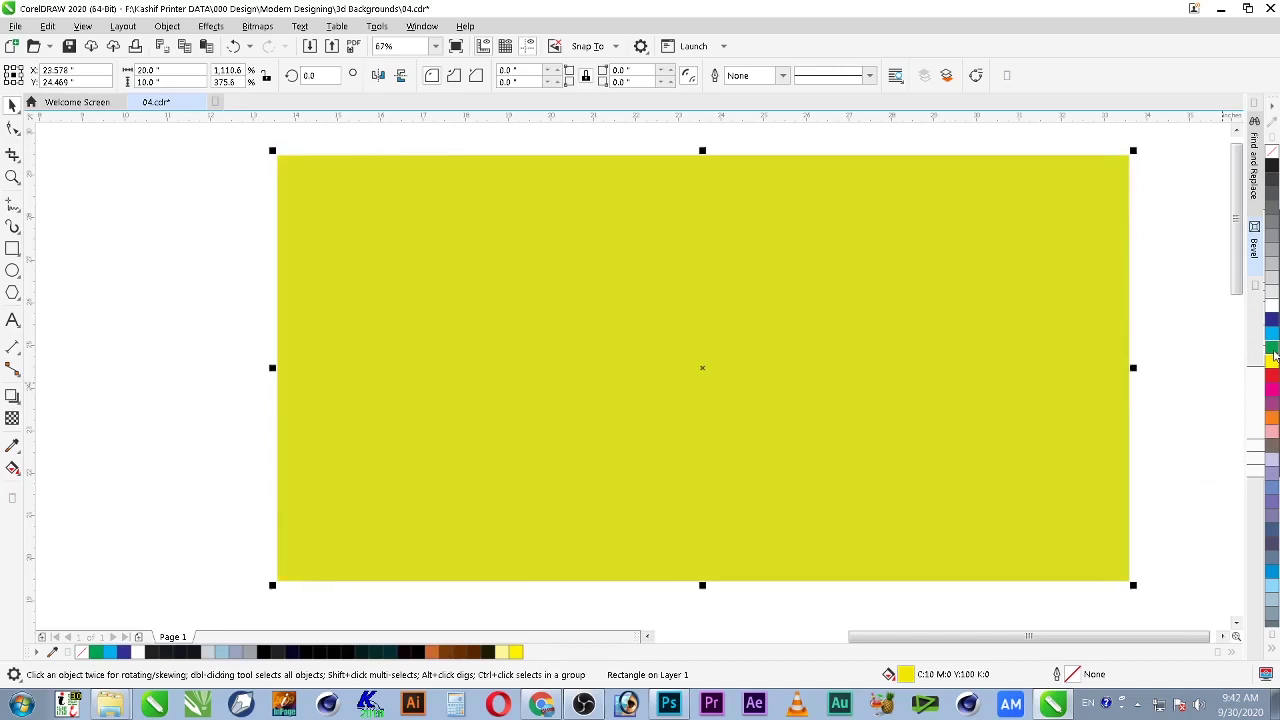
left_click(1272, 355, "ctrl")
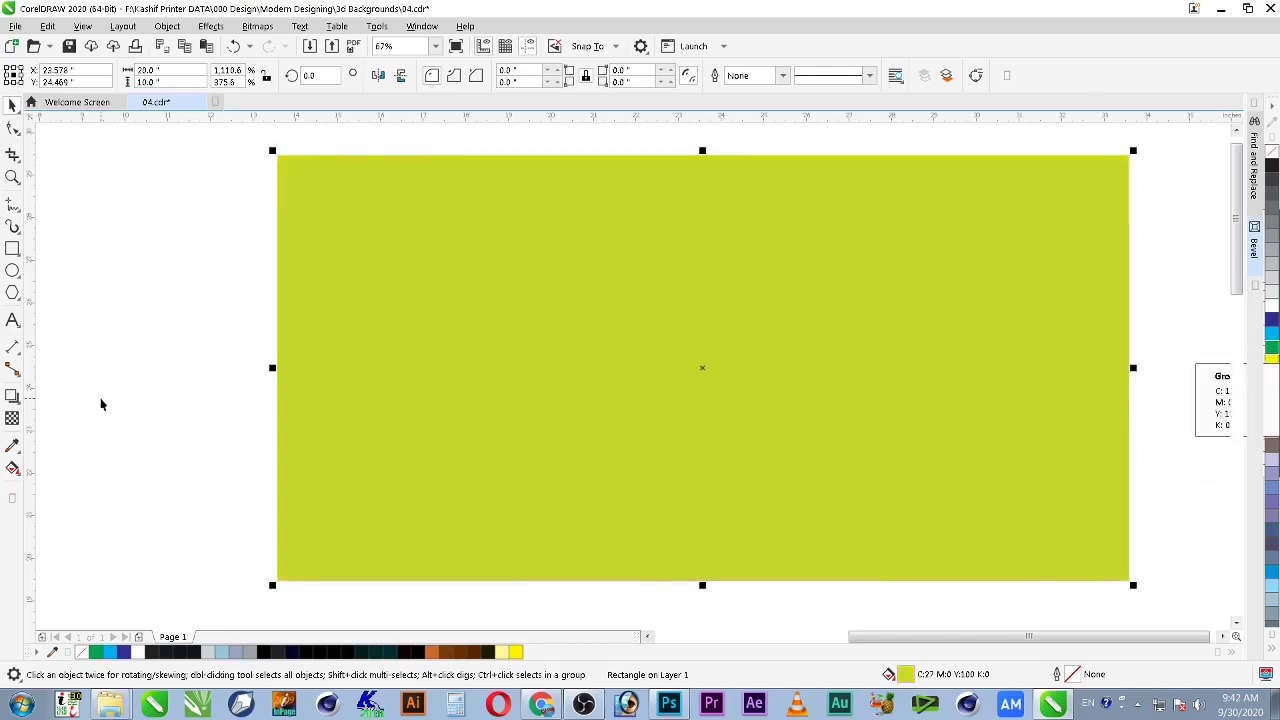
double_click(910, 672)
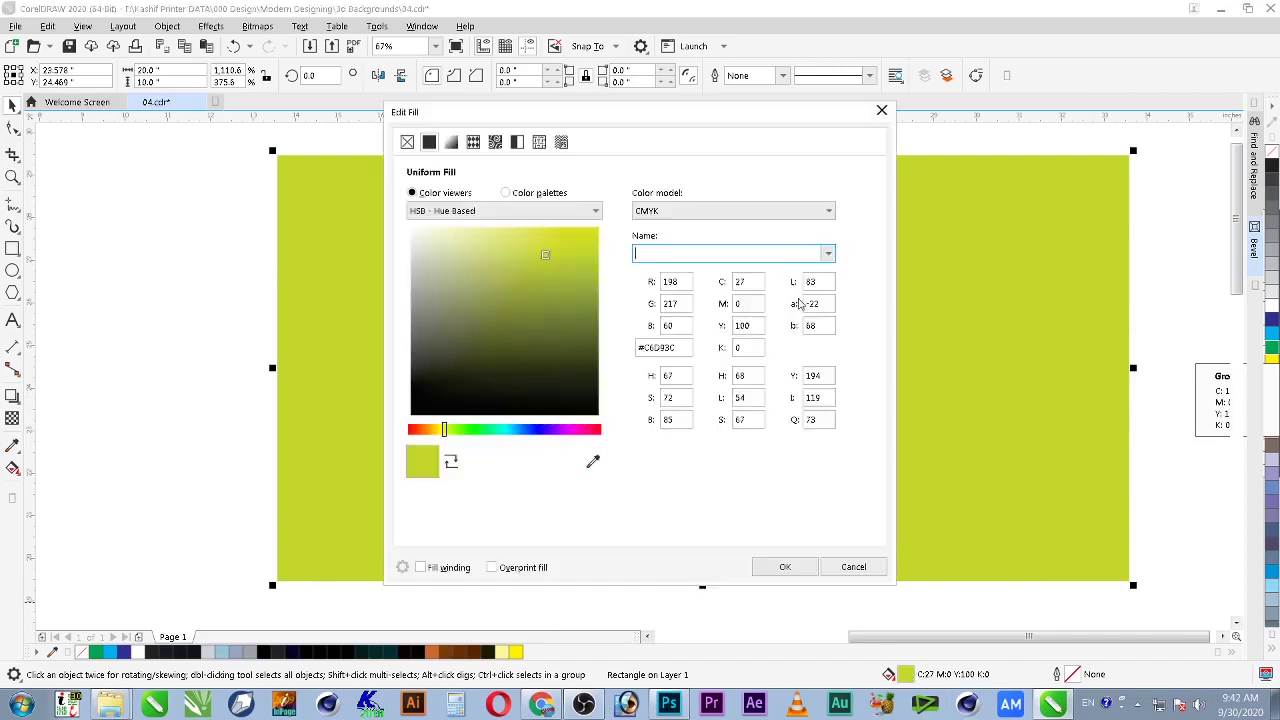
double_click(746, 281)
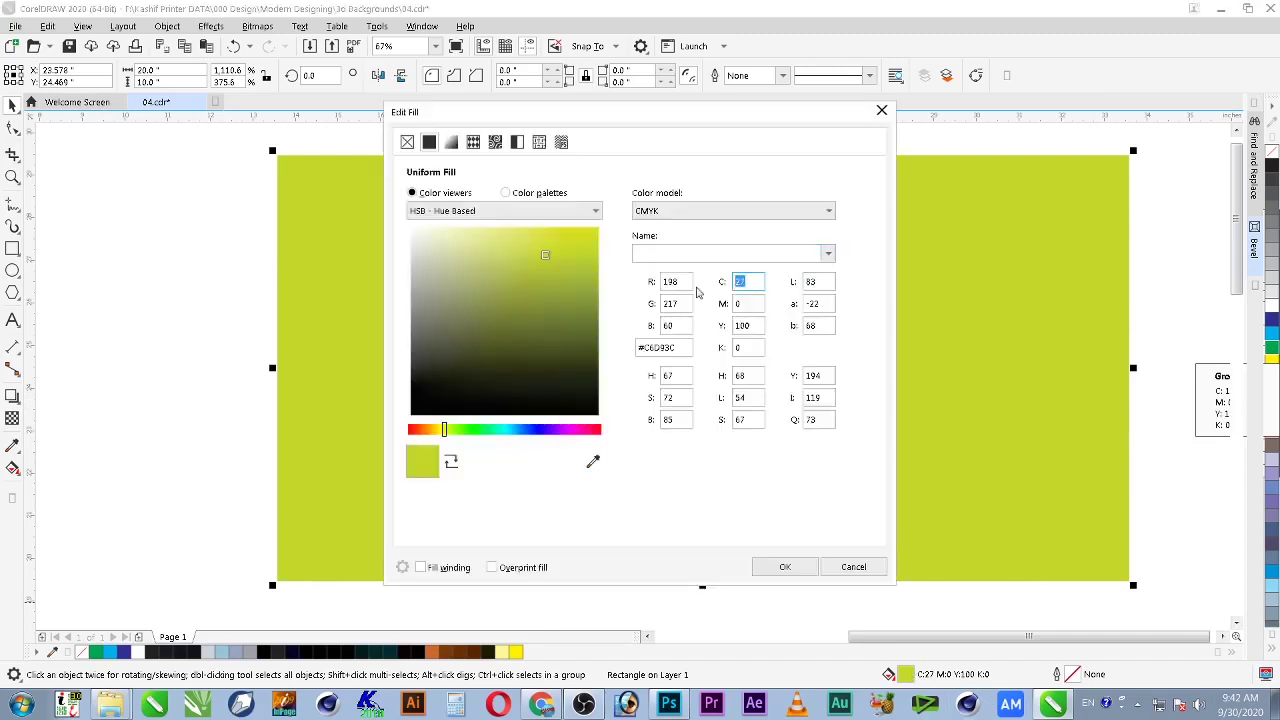
type("25")
key("Tab")
key("Tab")
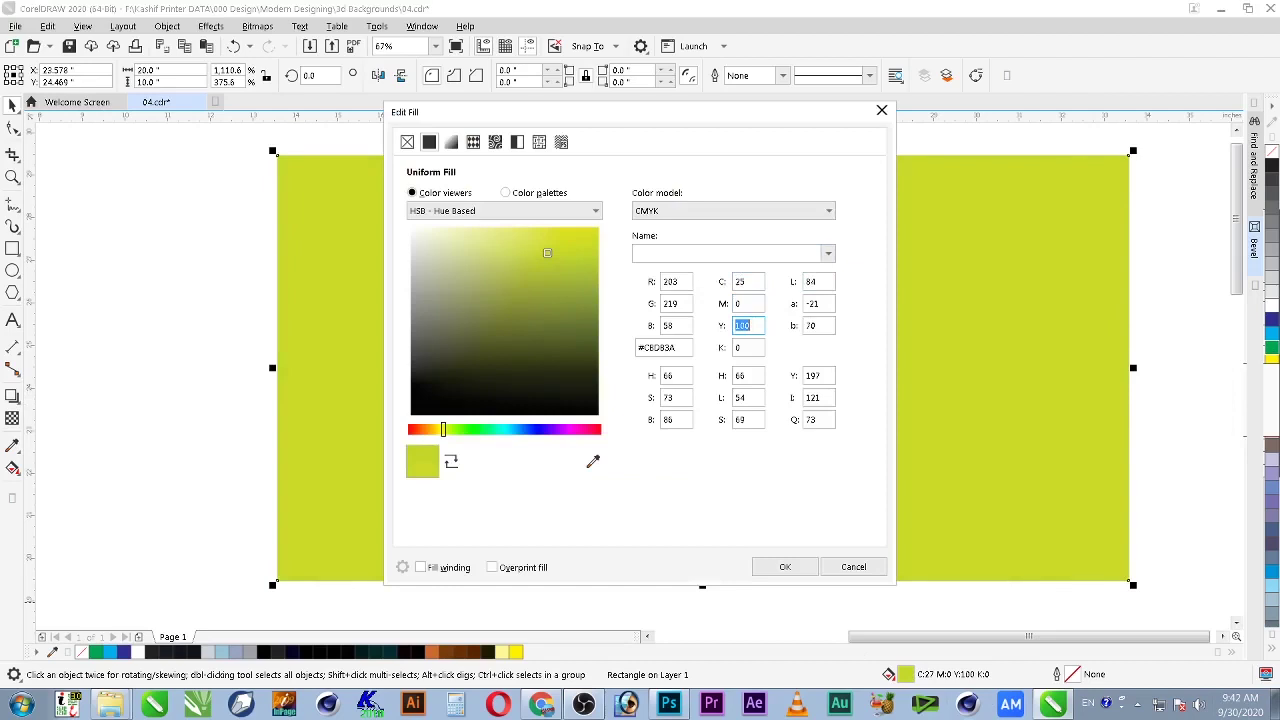
key("Return")
left_click(397, 291)
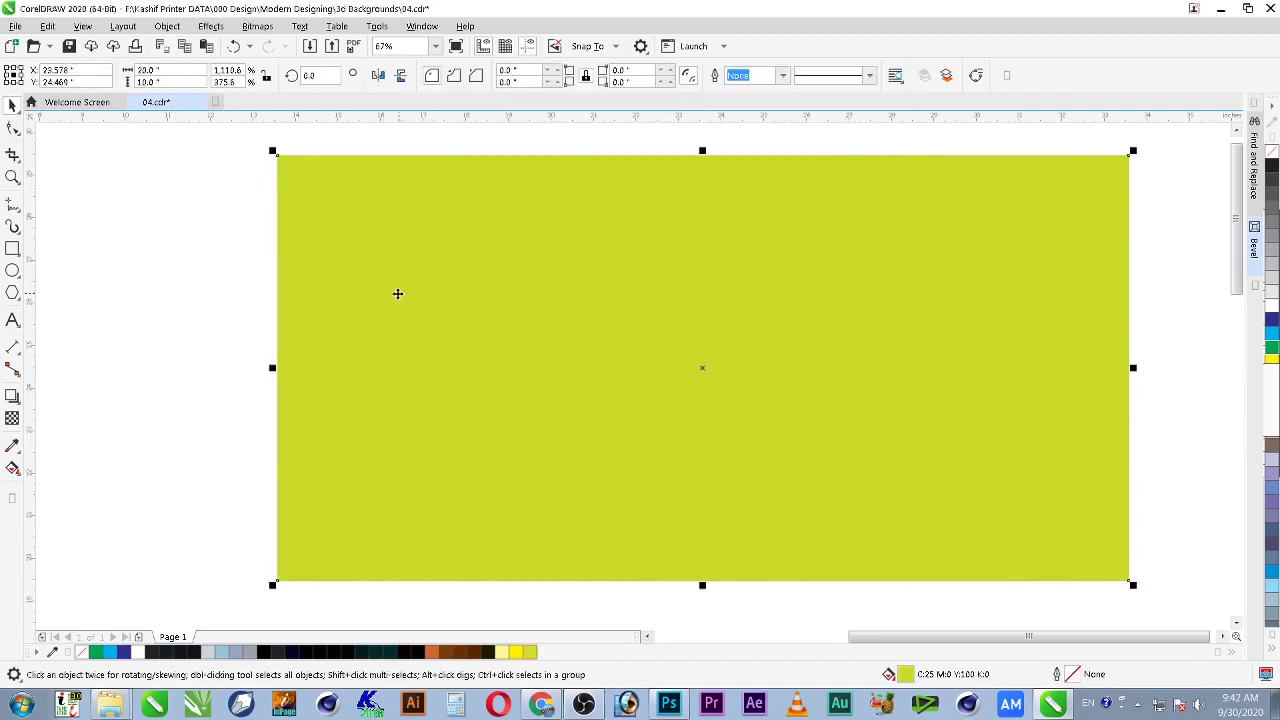
Step: Apply a 2 by 2 mesh fill to the rectangle and convert all its mesh segments to straight lines
left_click(10, 475)
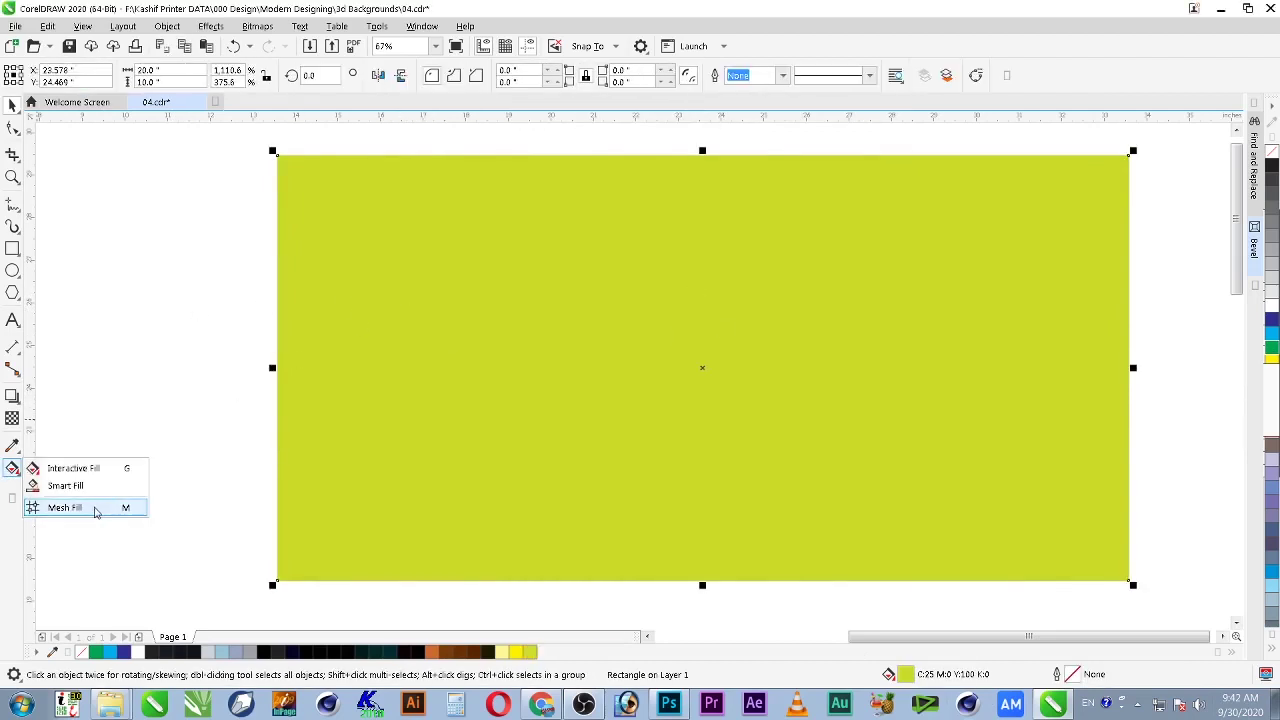
left_click(94, 508)
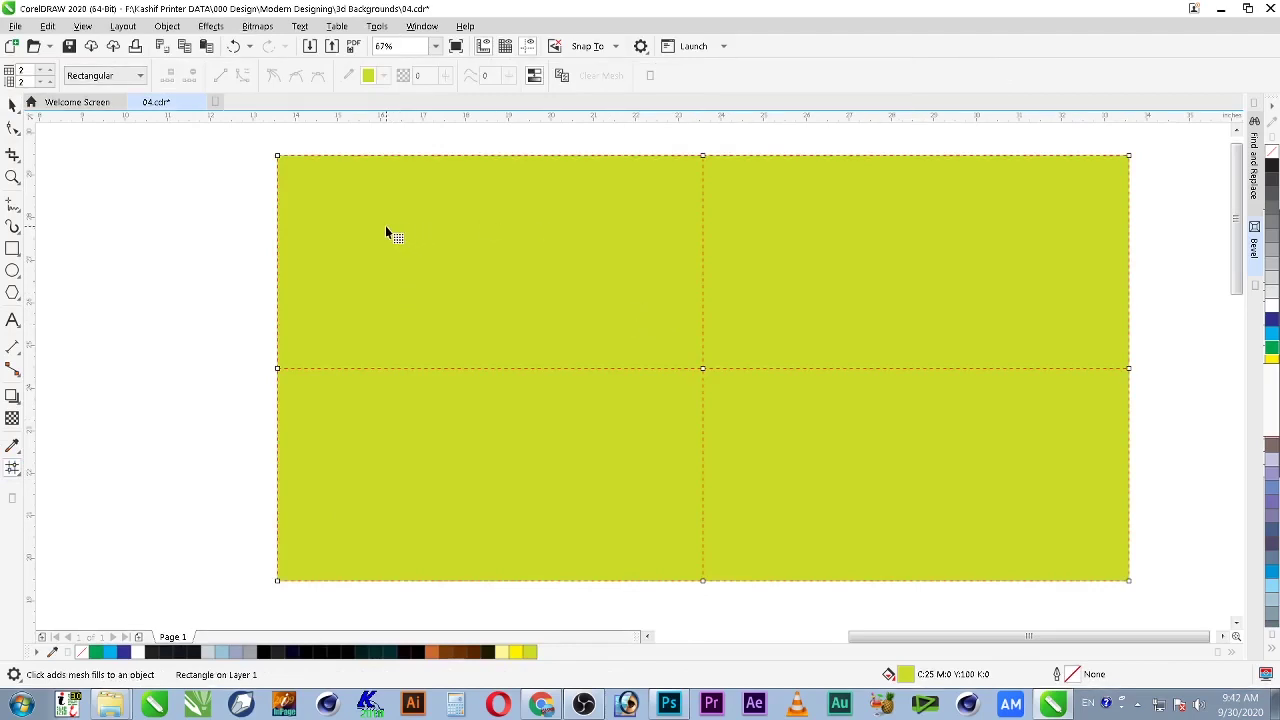
left_click_drag(259, 143, 1161, 622)
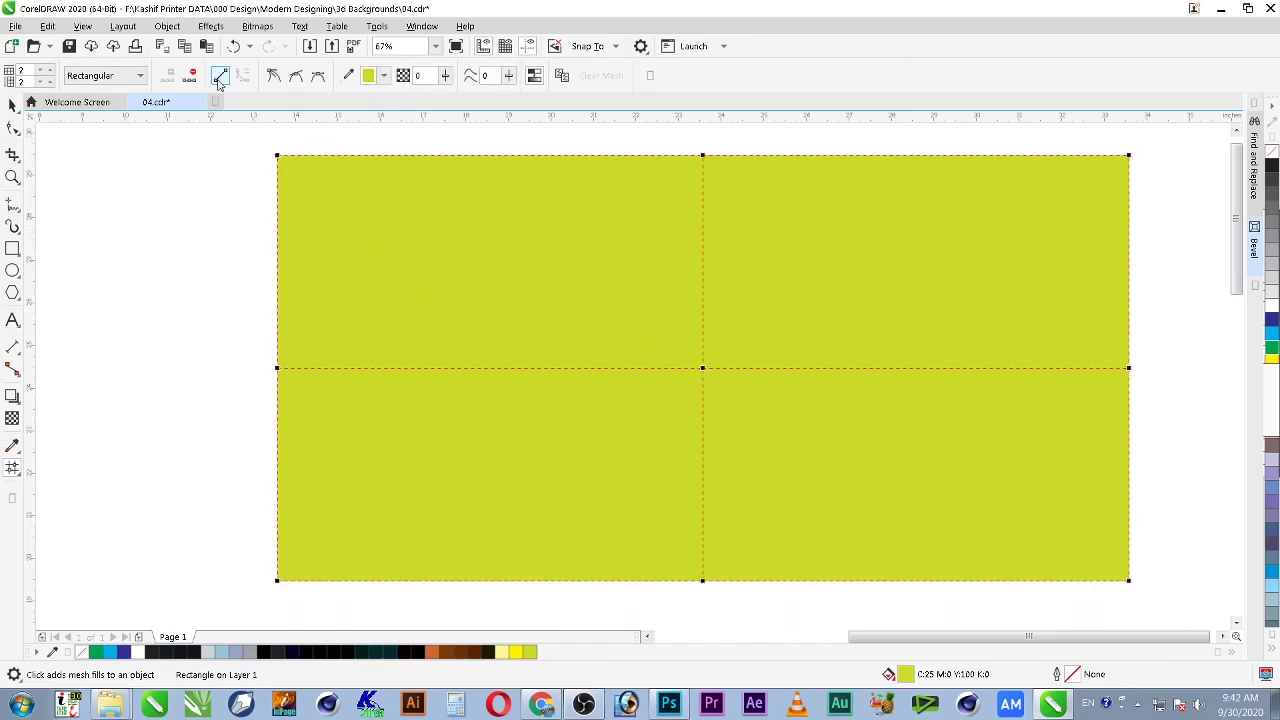
left_click(345, 222)
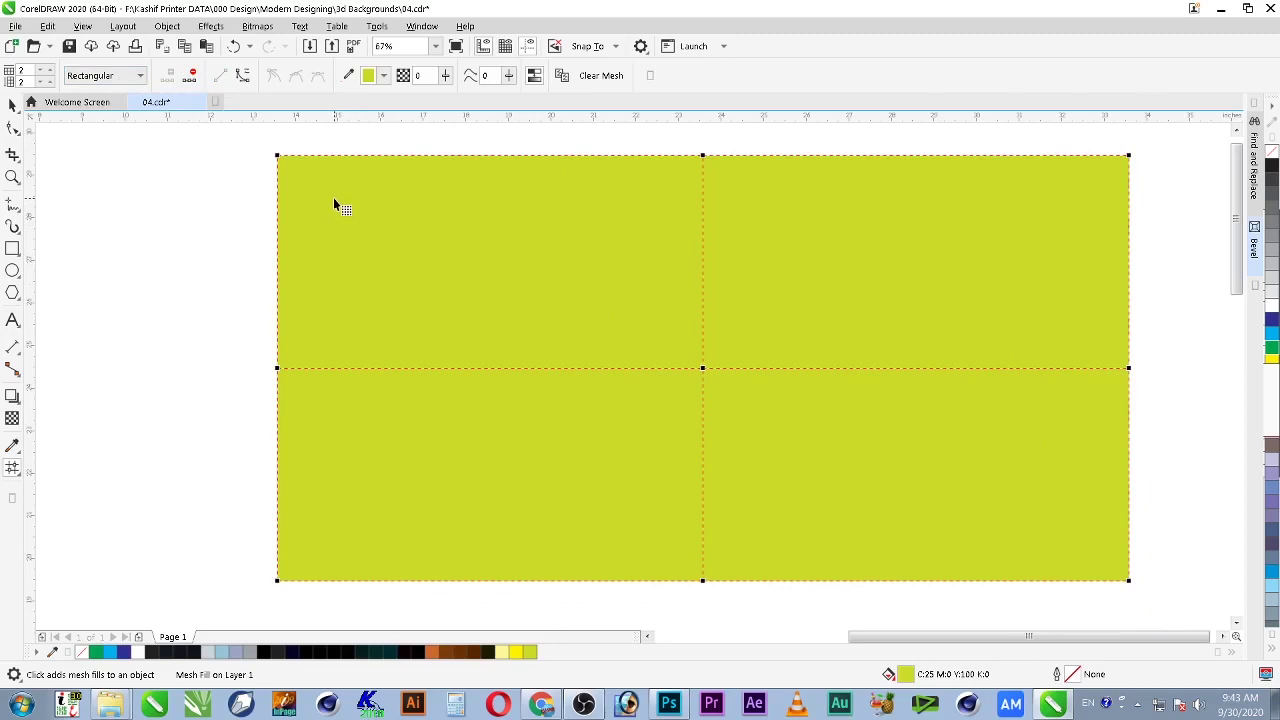
Step: Add mesh intersections at seven scattered spots across the left half of the rectangle
double_click(334, 198)
double_click(406, 240)
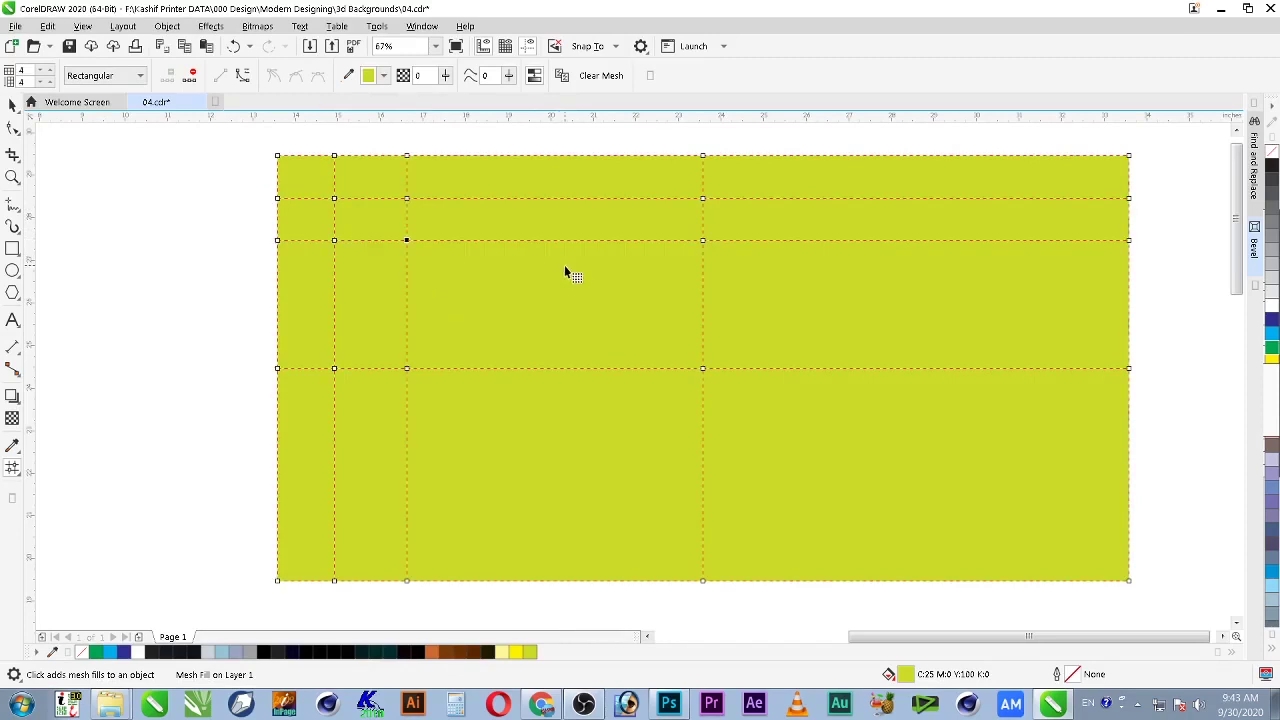
double_click(474, 291)
double_click(563, 318)
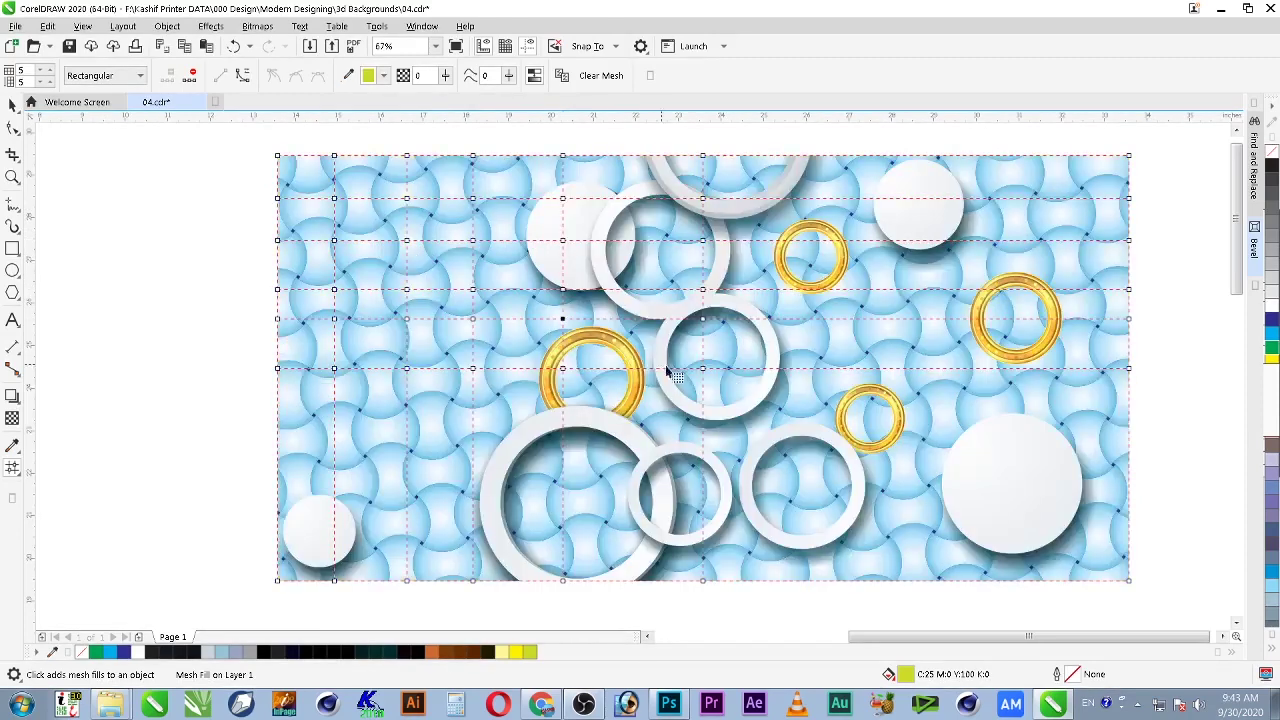
double_click(591, 421)
double_click(447, 484)
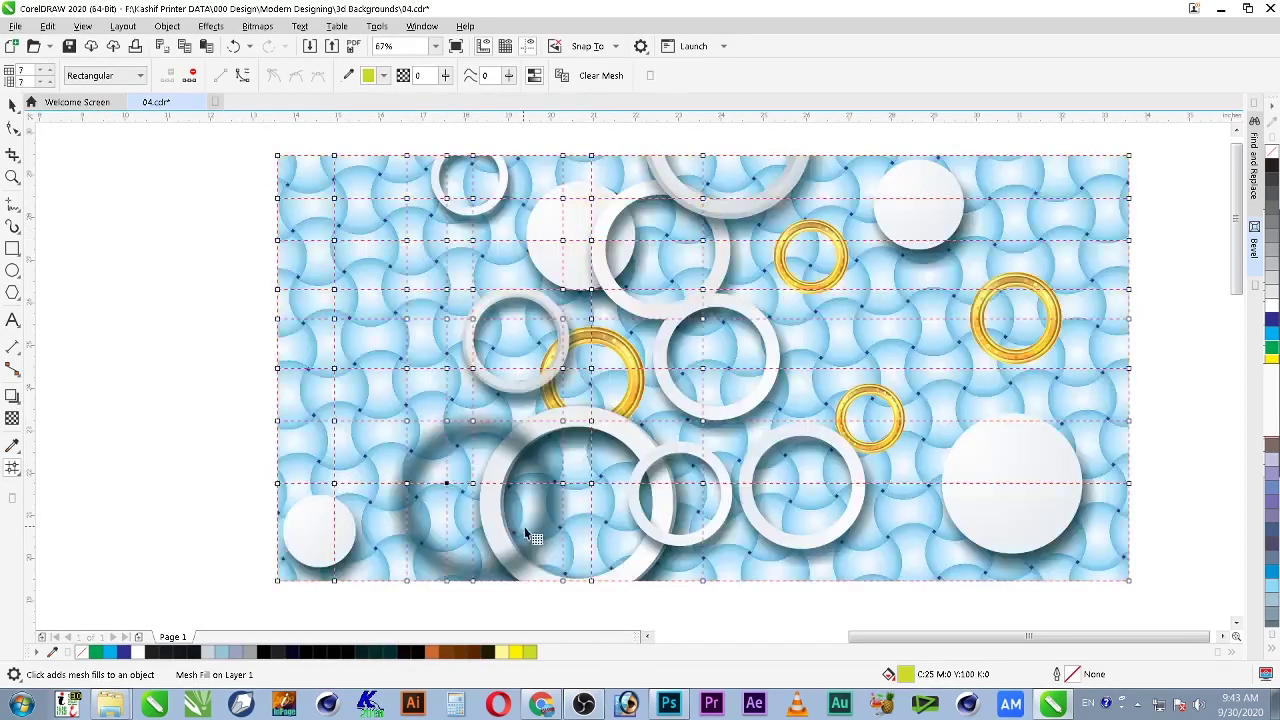
double_click(531, 545)
Step: Add mesh intersections at scattered spots from the middle to the right side of the rectangle, making a 15 by 15 grid
double_click(811, 352)
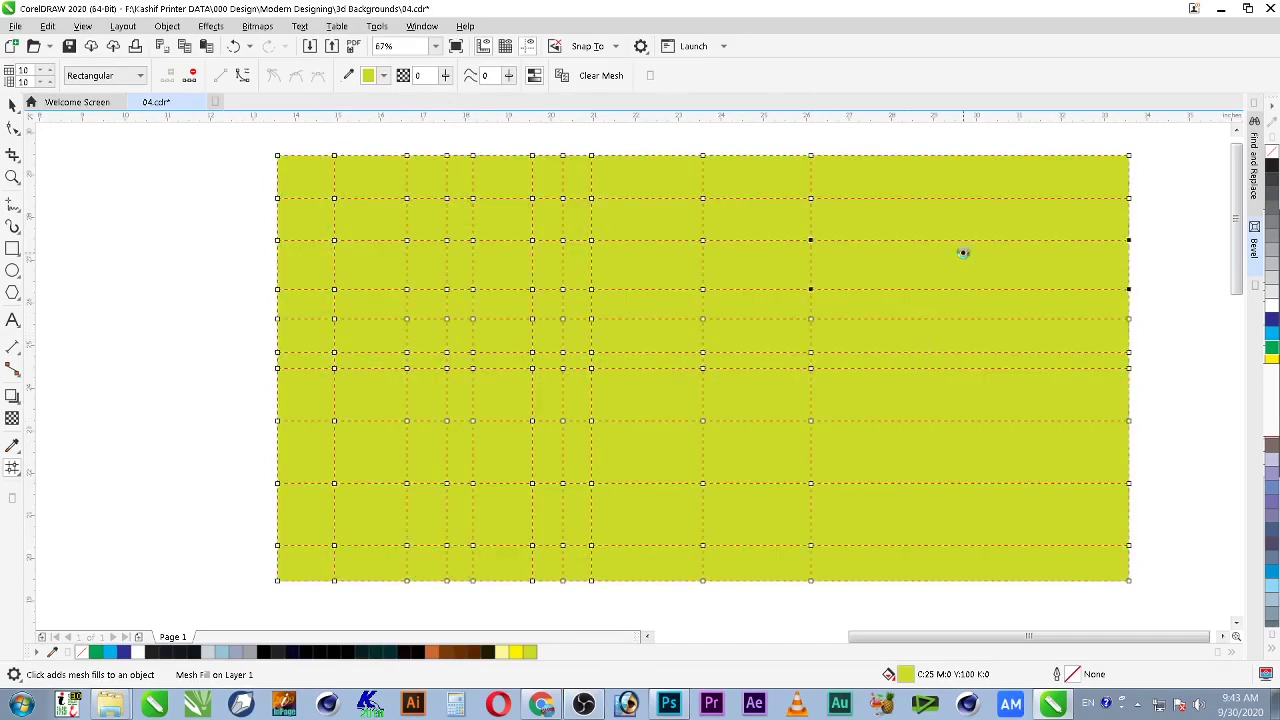
double_click(963, 253)
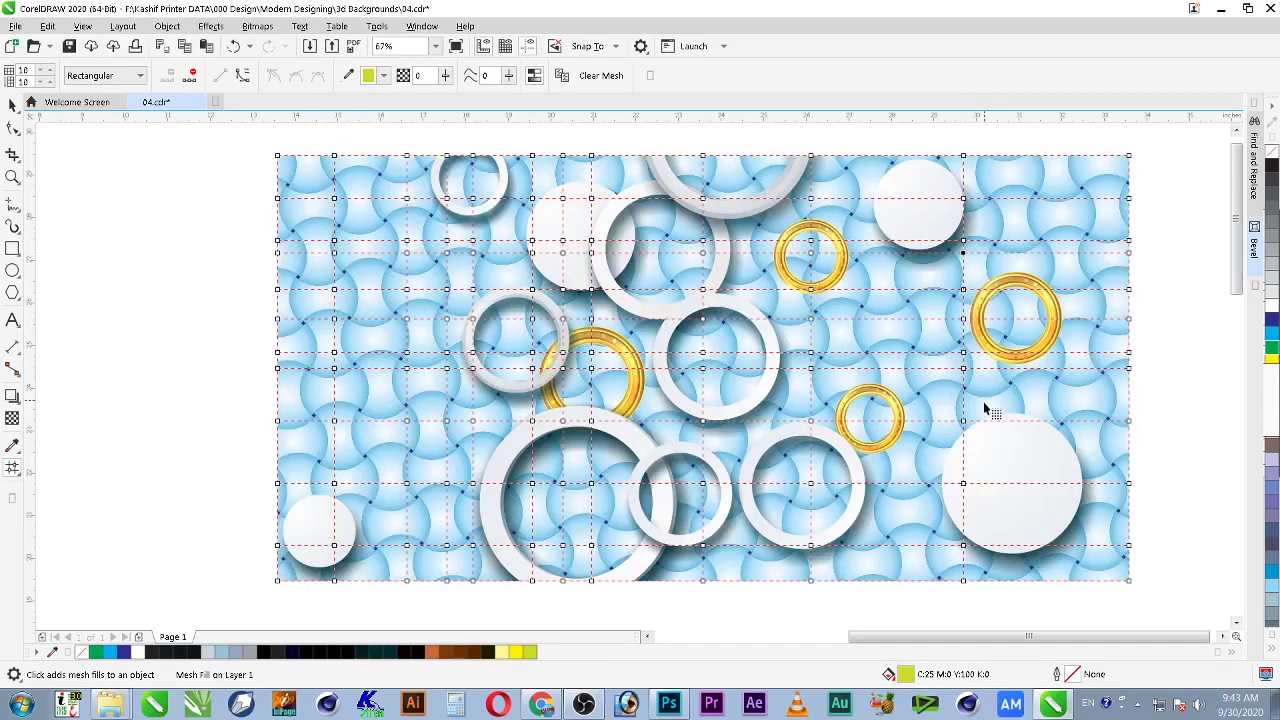
double_click(1015, 447)
double_click(1072, 275)
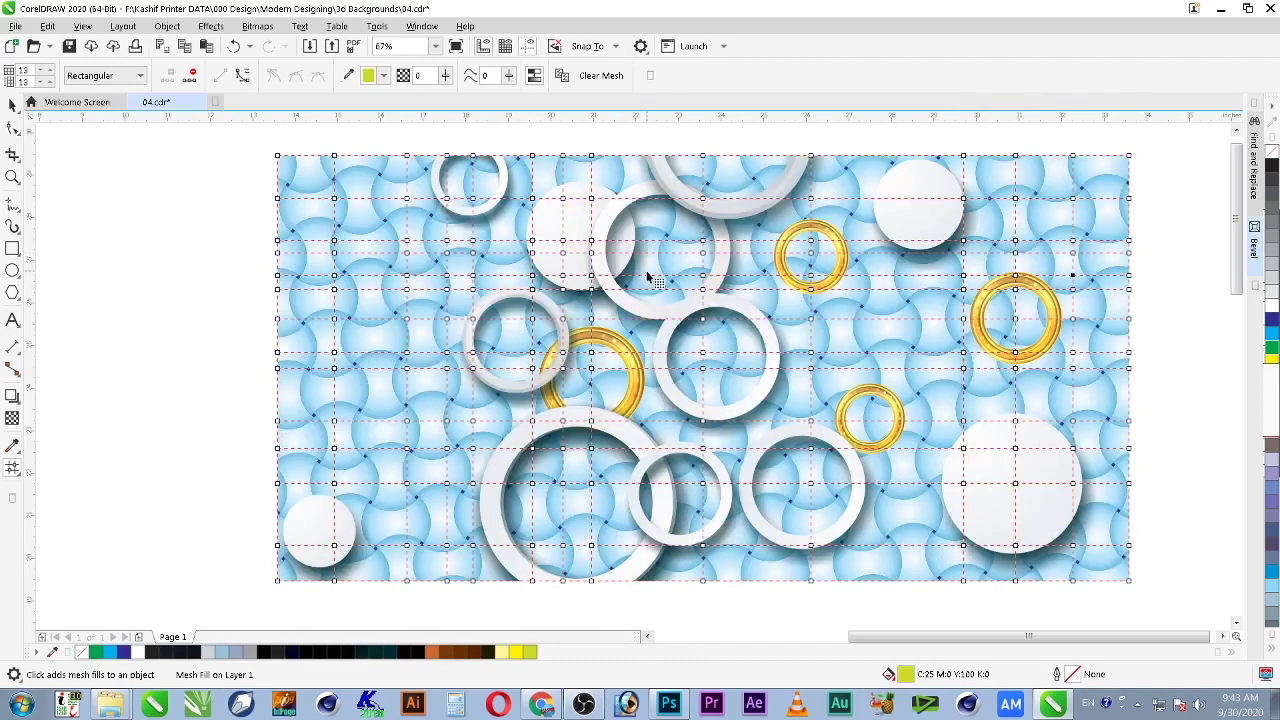
double_click(757, 268)
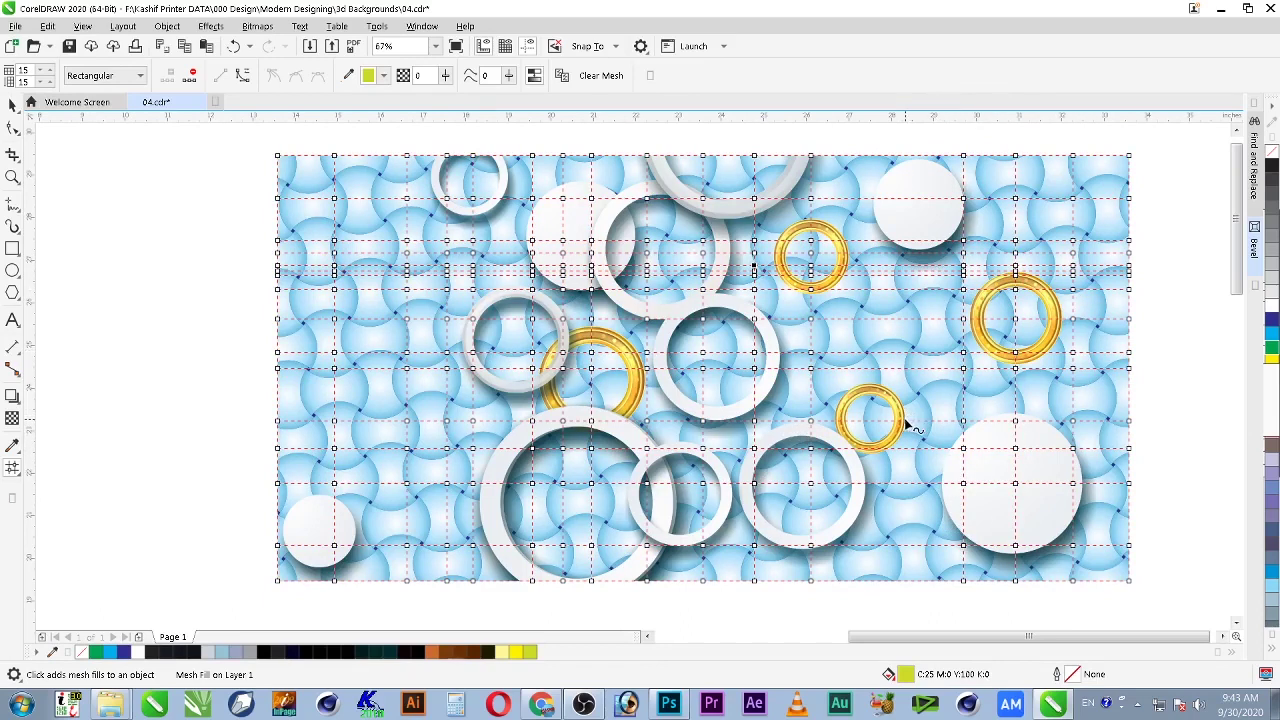
Step: Fill the wide gaps in the lower right of the mesh with two more intersections, making a 17 by 17 grid
key("space")
scroll(903, 422, "down", 2)
key("z")
left_click_drag(1055, 273, 1018, 361)
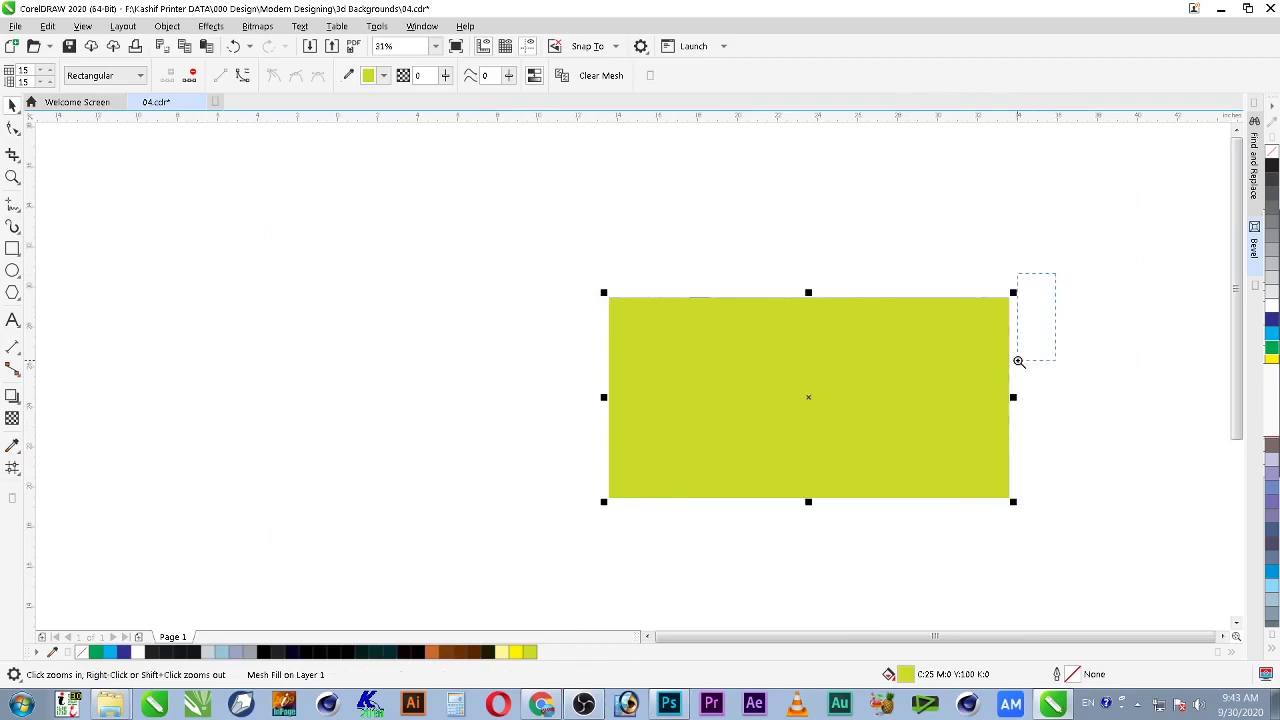
key("shift+F2")
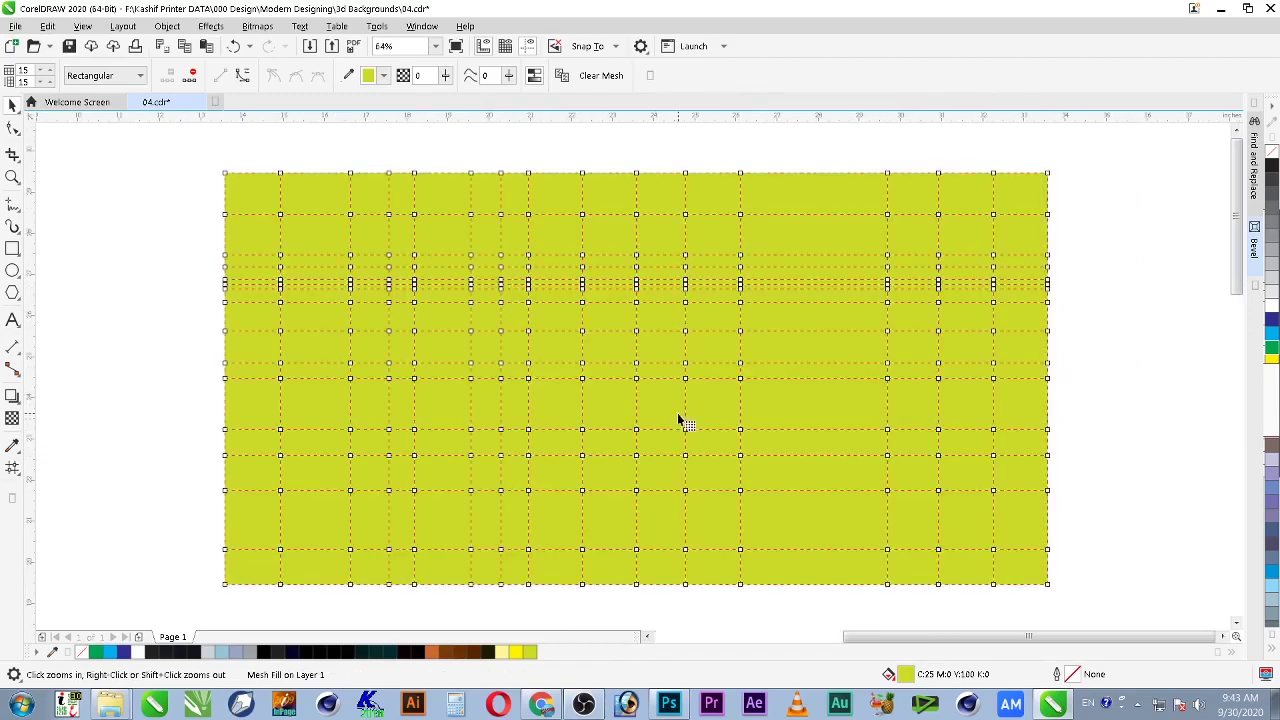
double_click(791, 410)
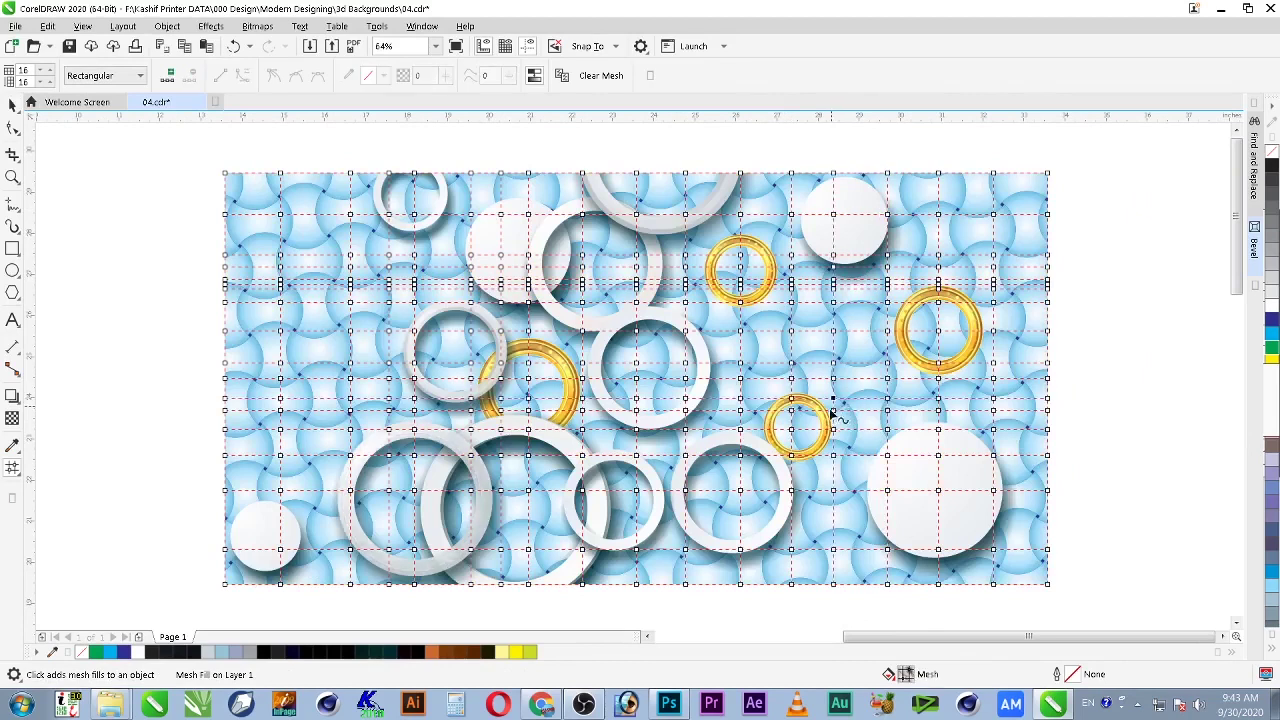
double_click(882, 529)
key("space")
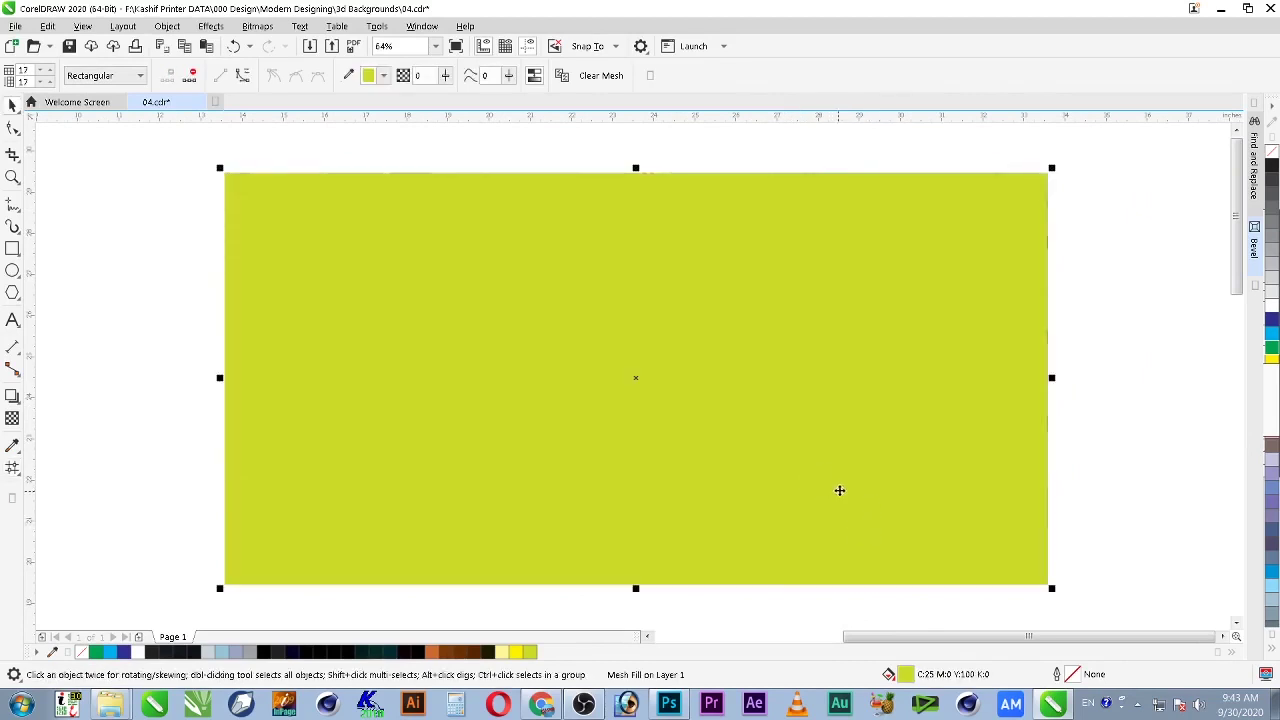
Step: Try recolouring all mesh nodes of the rectangle white
key("space")
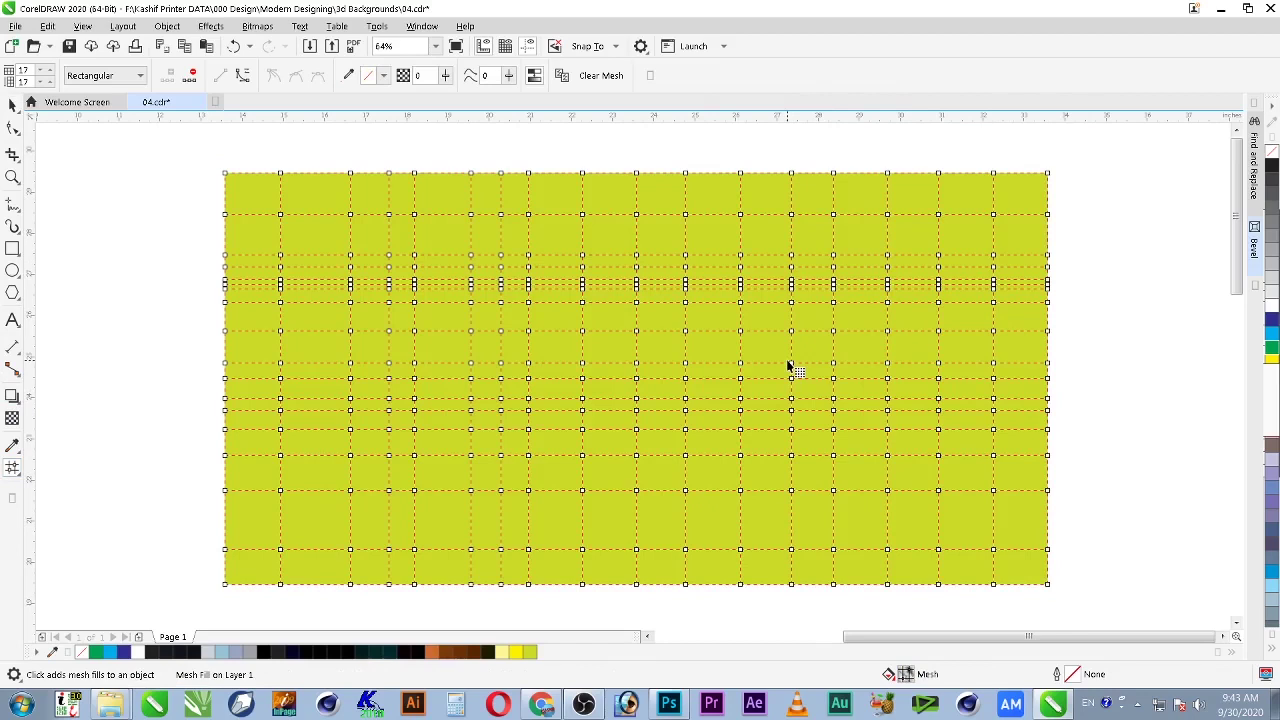
left_click_drag(1095, 156, 153, 603)
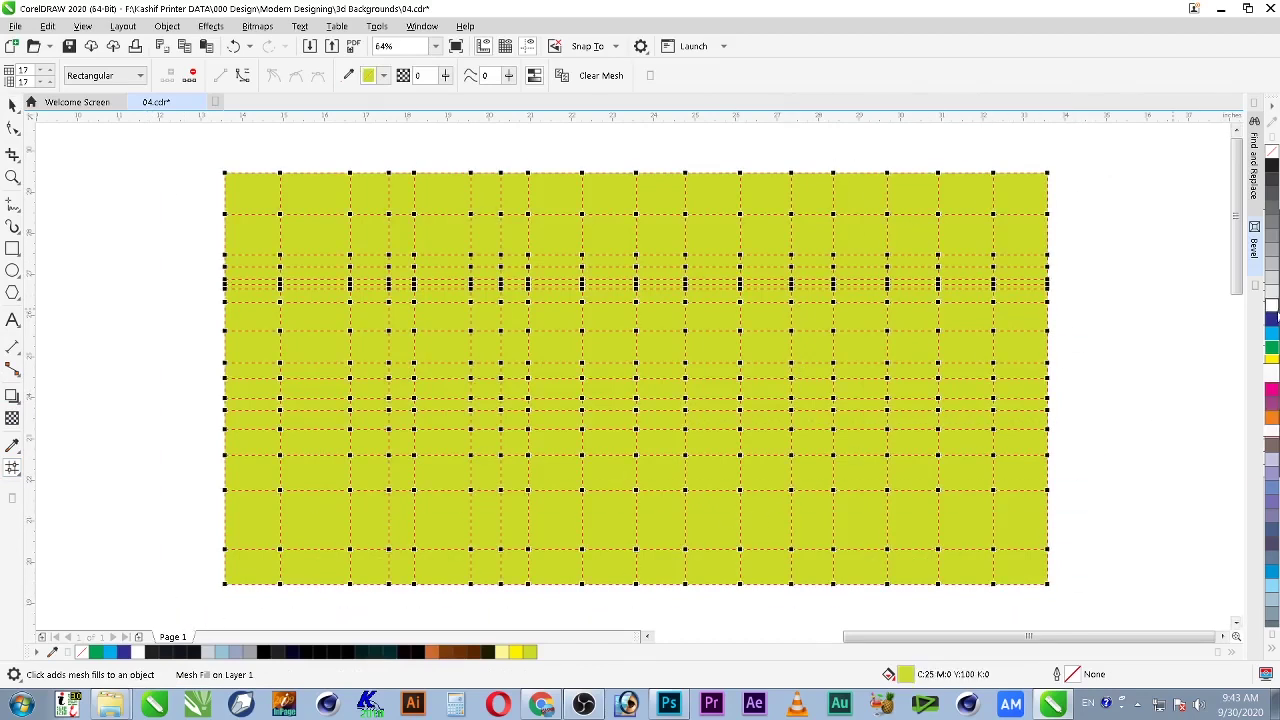
left_click_drag(1210, 353, 1000, 398)
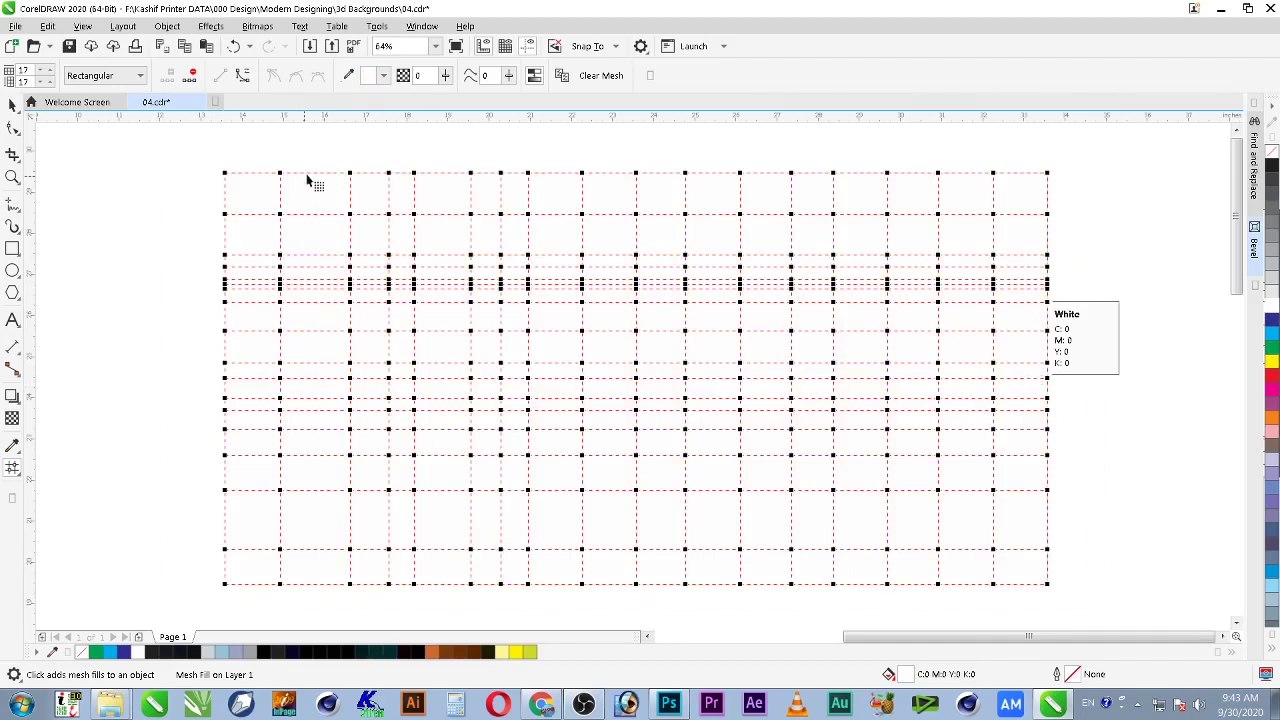
key("ctrl+z")
key("space")
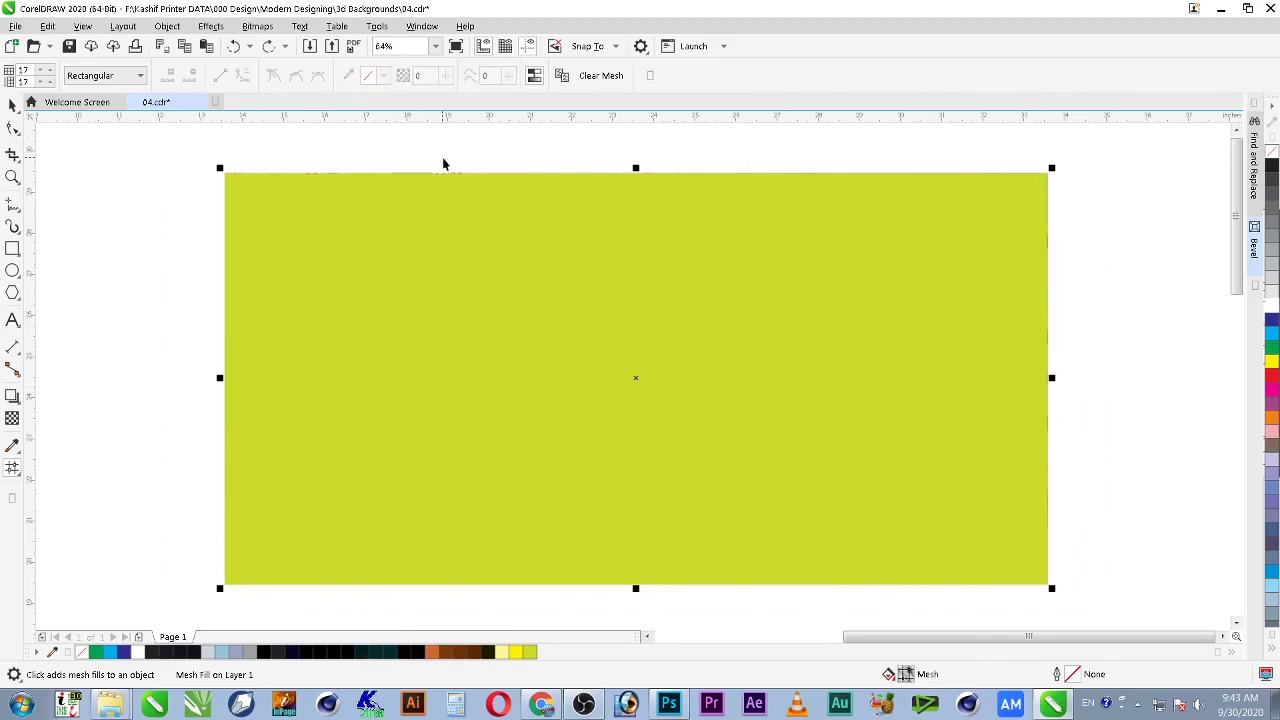
Step: Select all mesh nodes of the rectangle and set their transparency to 100
key("space")
left_click_drag(194, 152, 1101, 610)
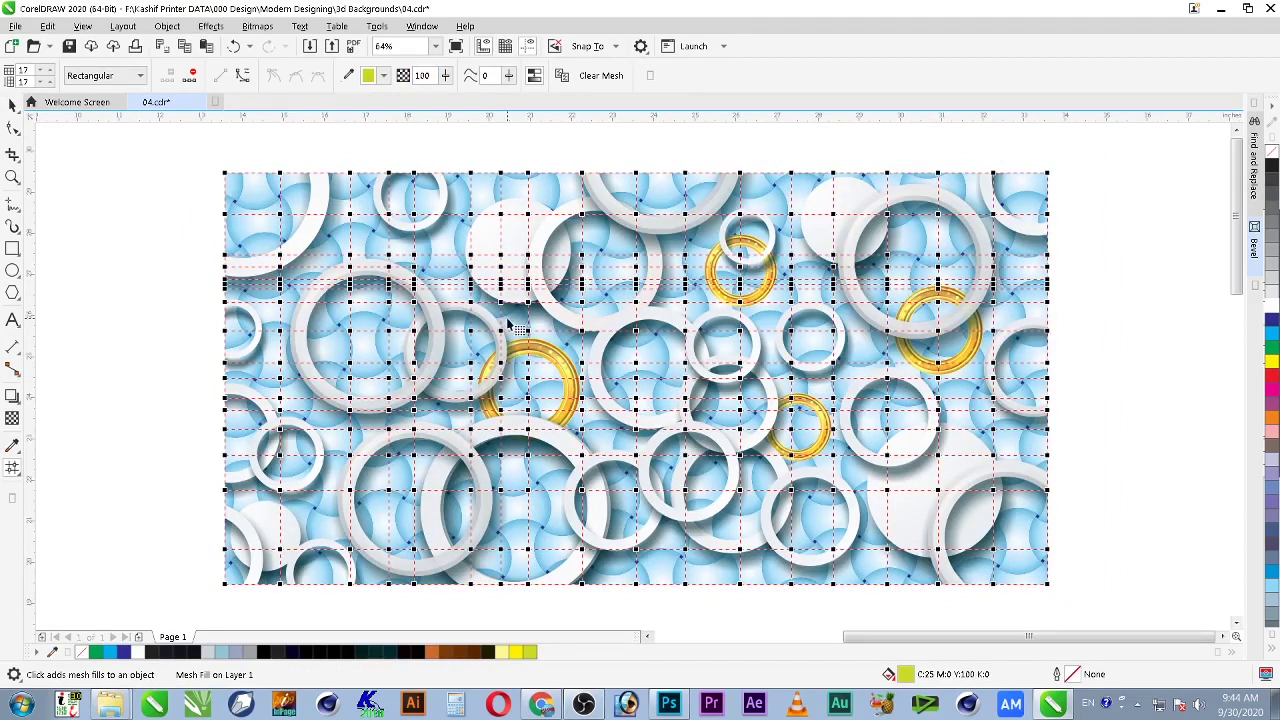
Step: Select scattered nodes across the mesh and lower their transparency to bring out soft yellow-green patches over the background
left_click(280, 213)
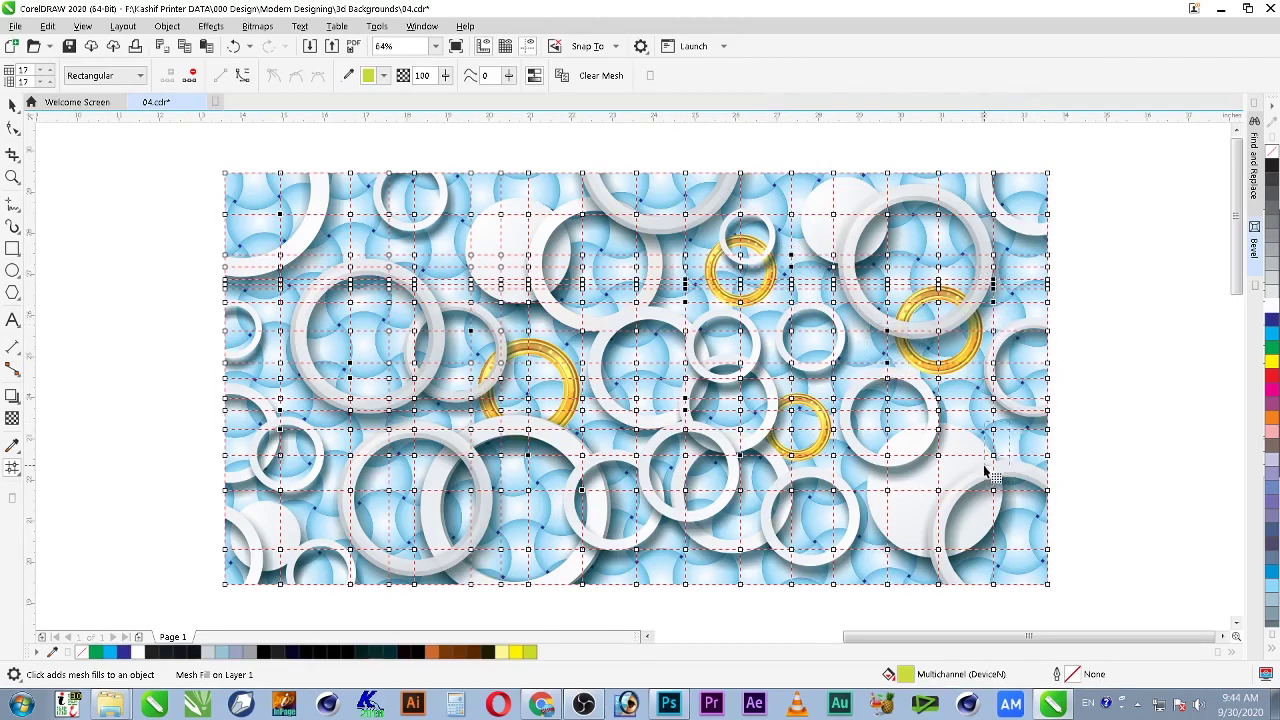
left_click(1047, 549)
left_click(224, 490)
key("Return")
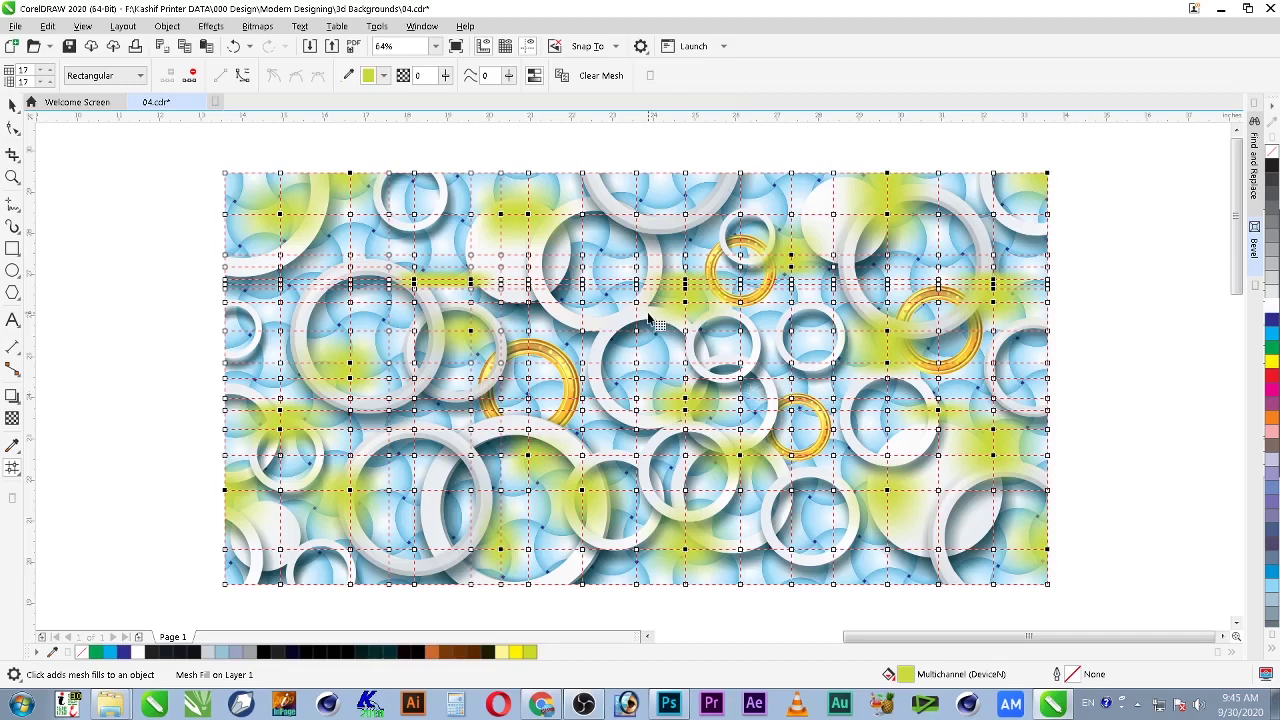
key("space")
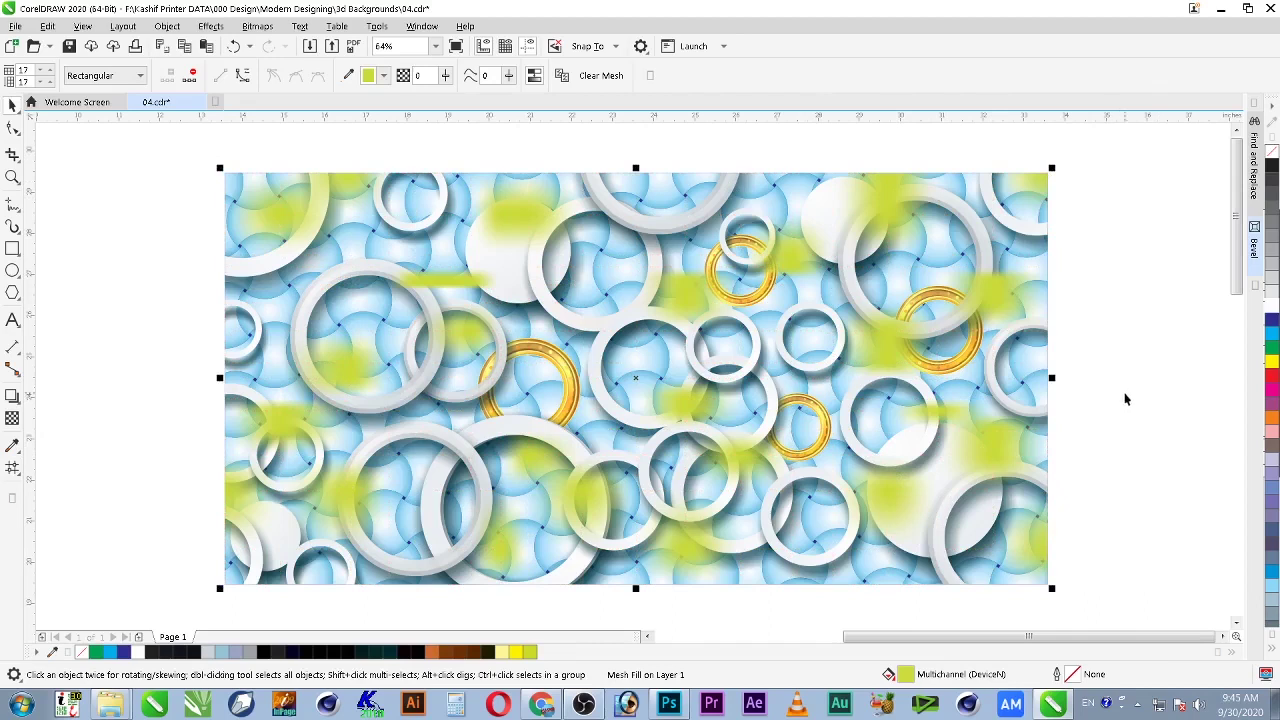
Step: Try stretching the mesh-filled rectangle vertically and horizontally and rotating it over the background
scroll(814, 440, "down", 2)
left_click_drag(728, 303, 728, 254)
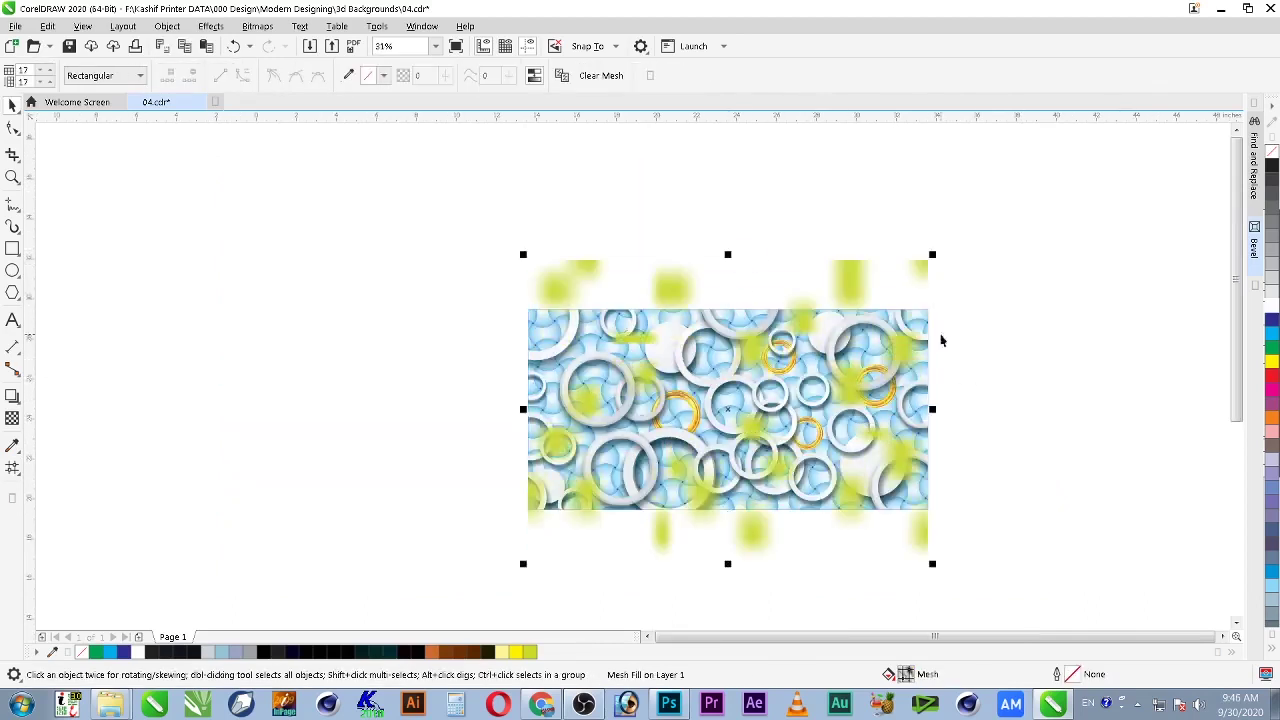
left_click_drag(933, 409, 961, 409)
left_click(948, 498)
left_click_drag(971, 568, 1090, 496)
left_click(1067, 495)
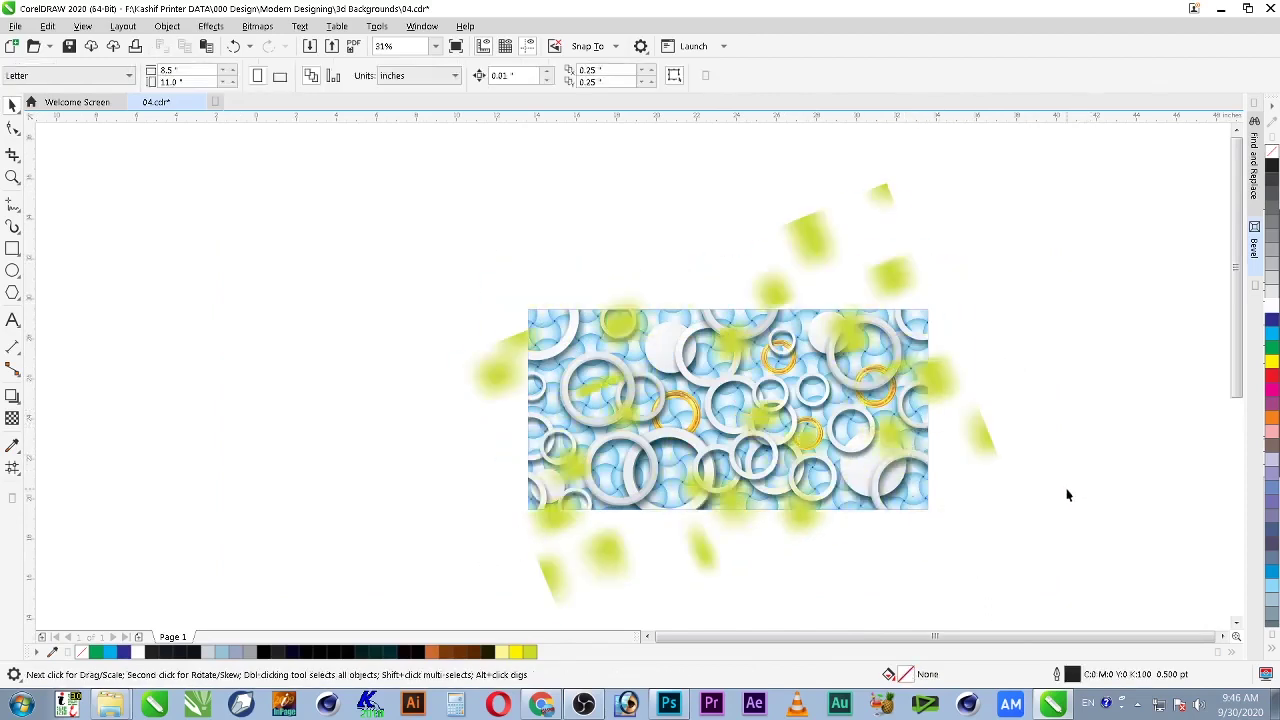
key("ctrl+z")
key("ctrl+z")
key("ctrl+z")
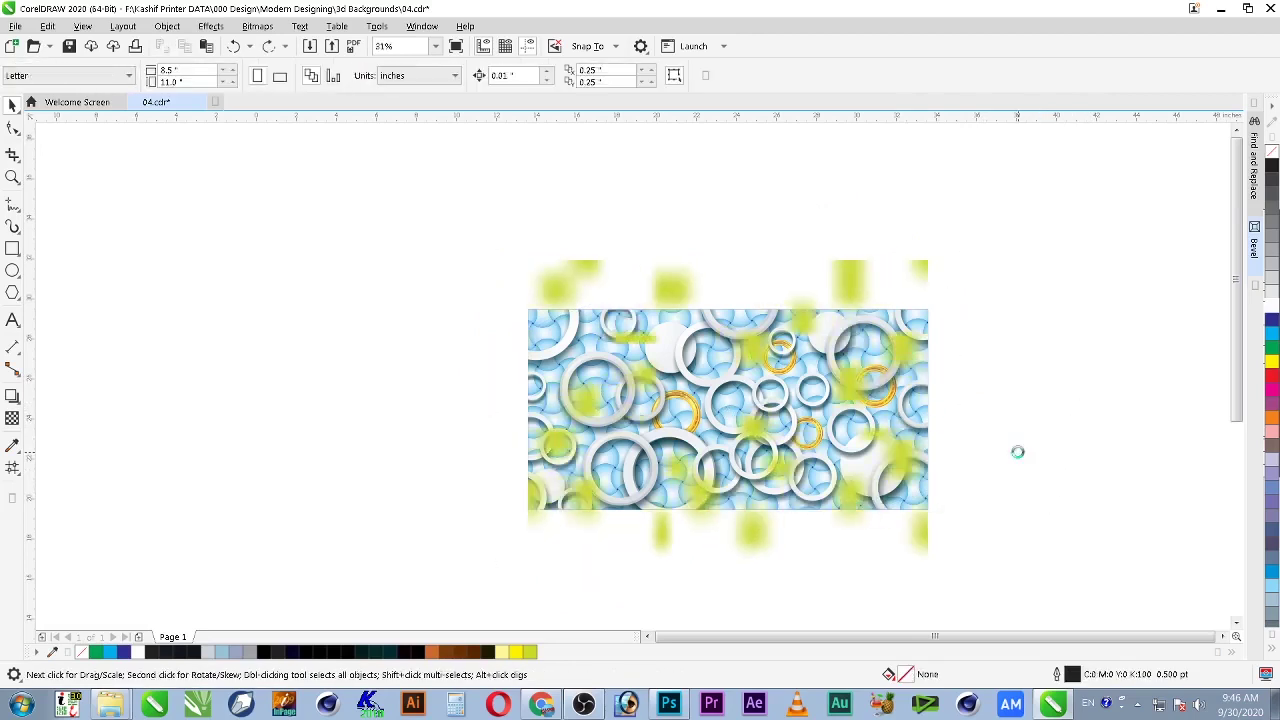
Step: Select all mesh nodes of the rectangle over the background and recolour them cyan
key("z")
left_click_drag(1000, 234, 391, 508)
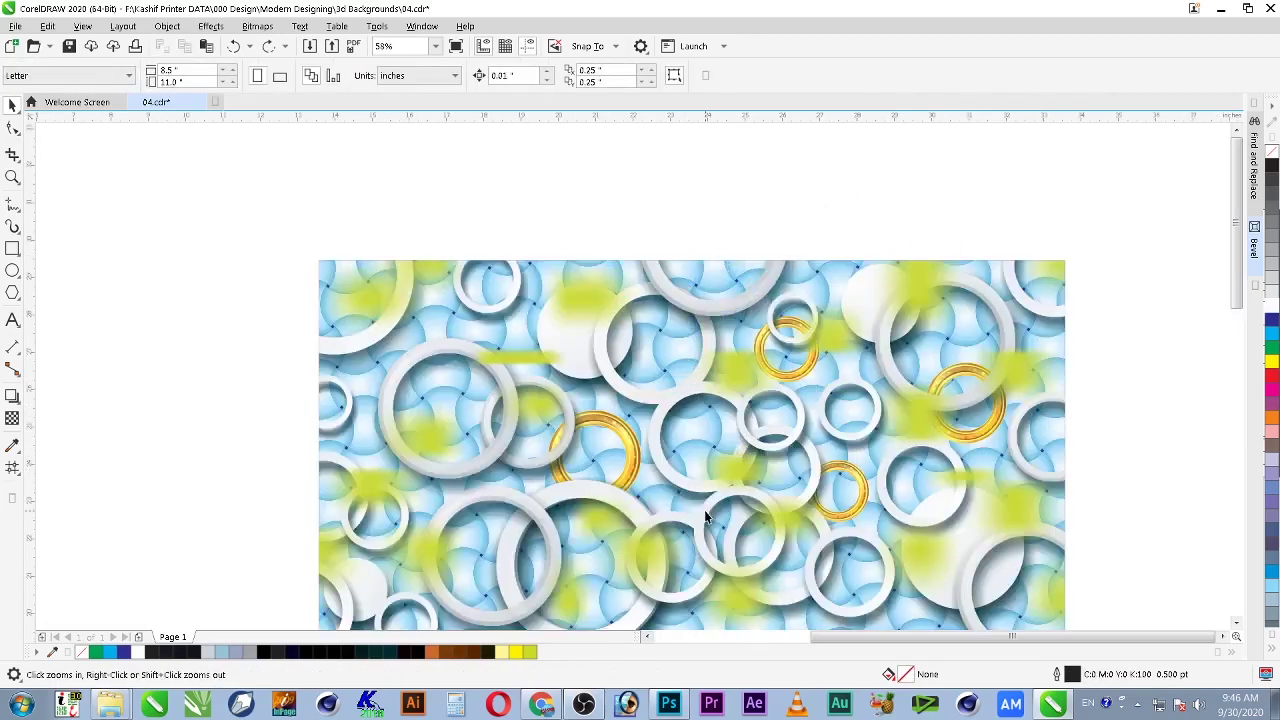
key("m")
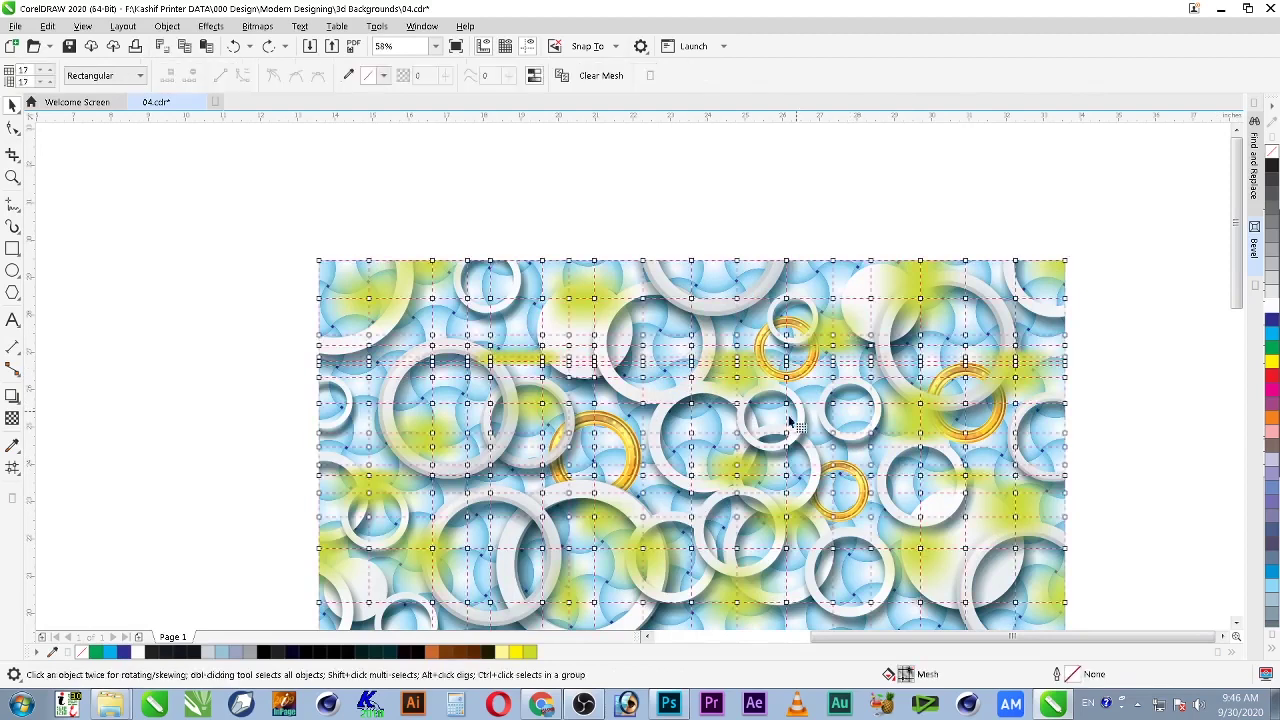
scroll(428, 312, "down", 2)
left_click_drag(305, 241, 780, 480)
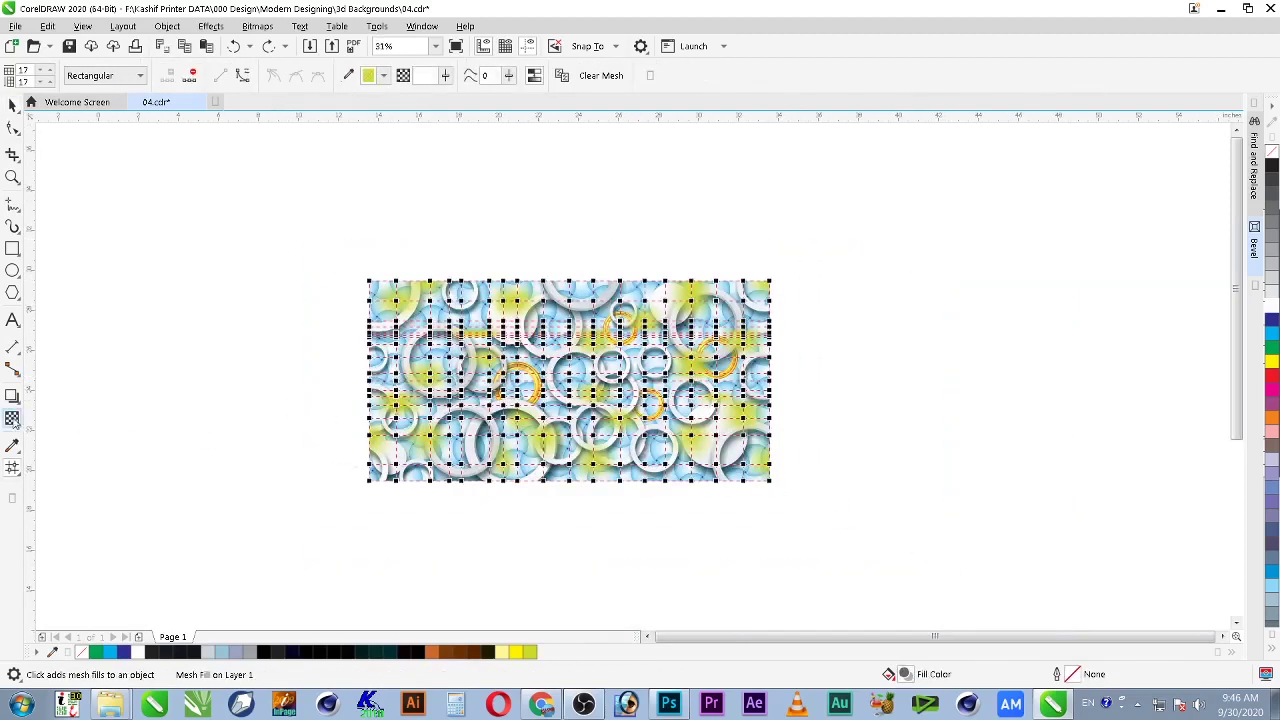
left_click(1270, 340)
key("z")
left_click_drag(797, 247, 334, 519)
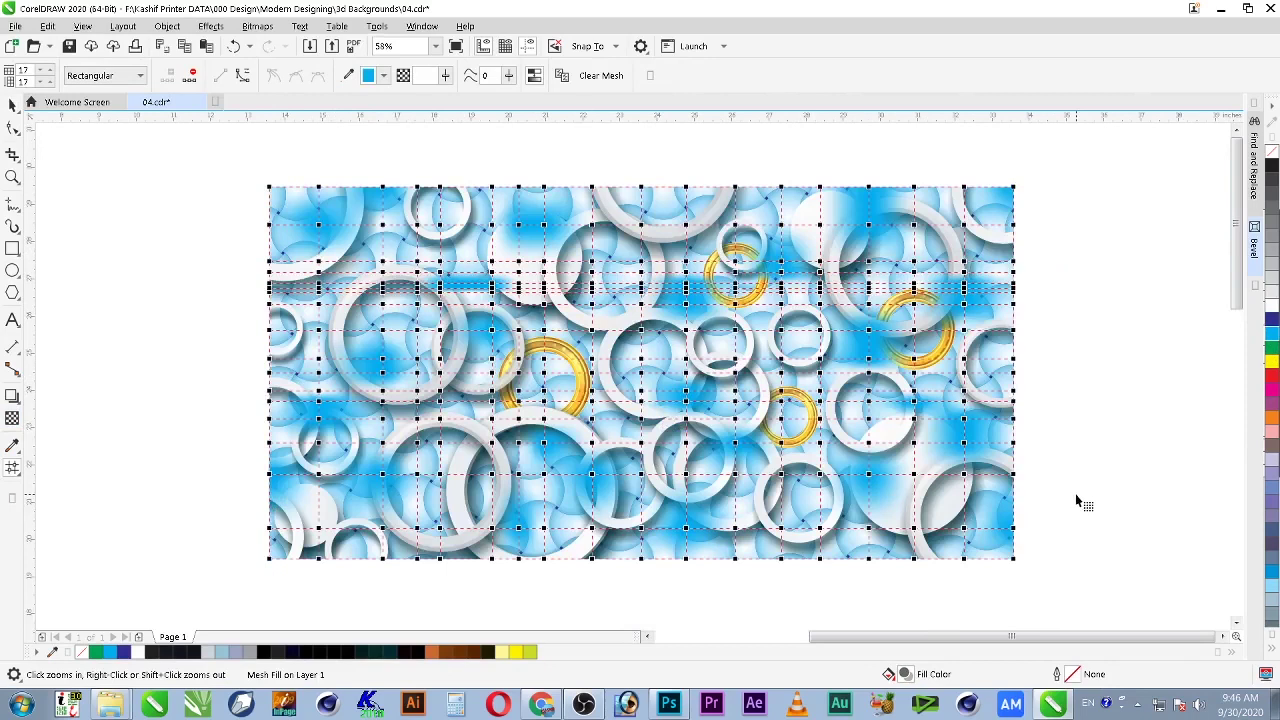
key("space")
left_click(1118, 428)
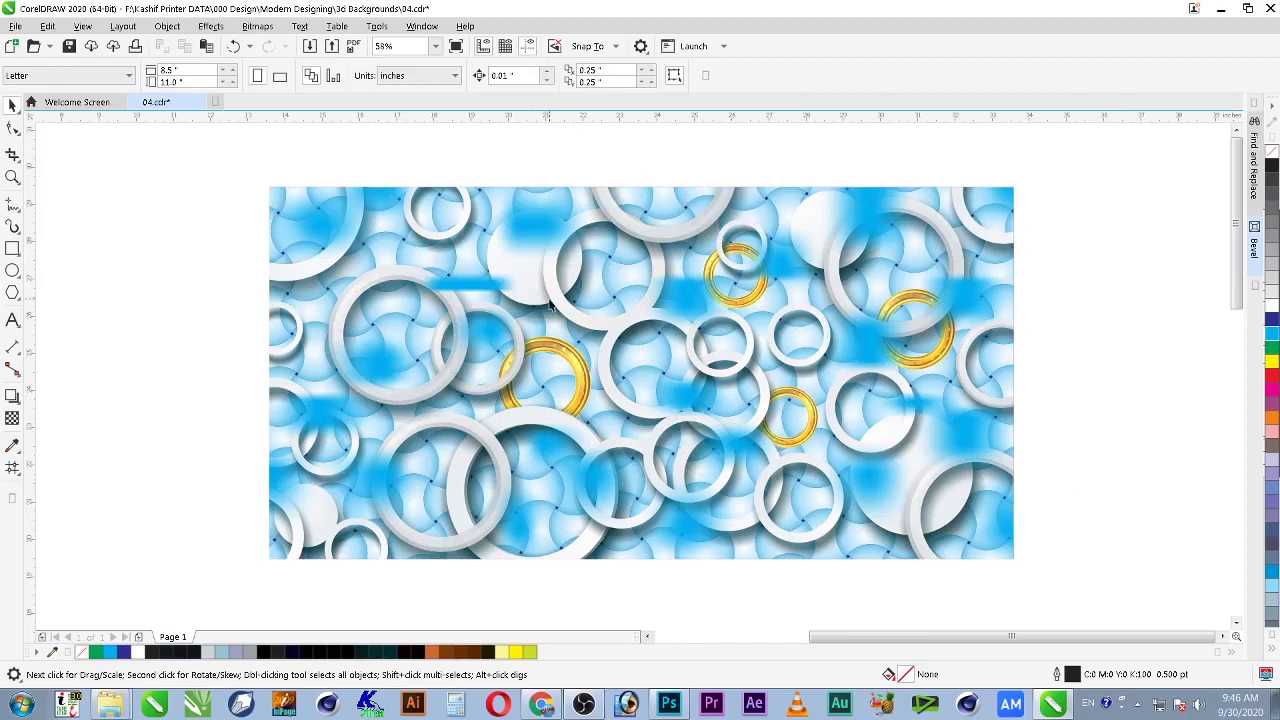
Step: Remove the hard horizontal cyan streak near the upper middle by setting its mesh nodes' transparency to 100
double_click(500, 294)
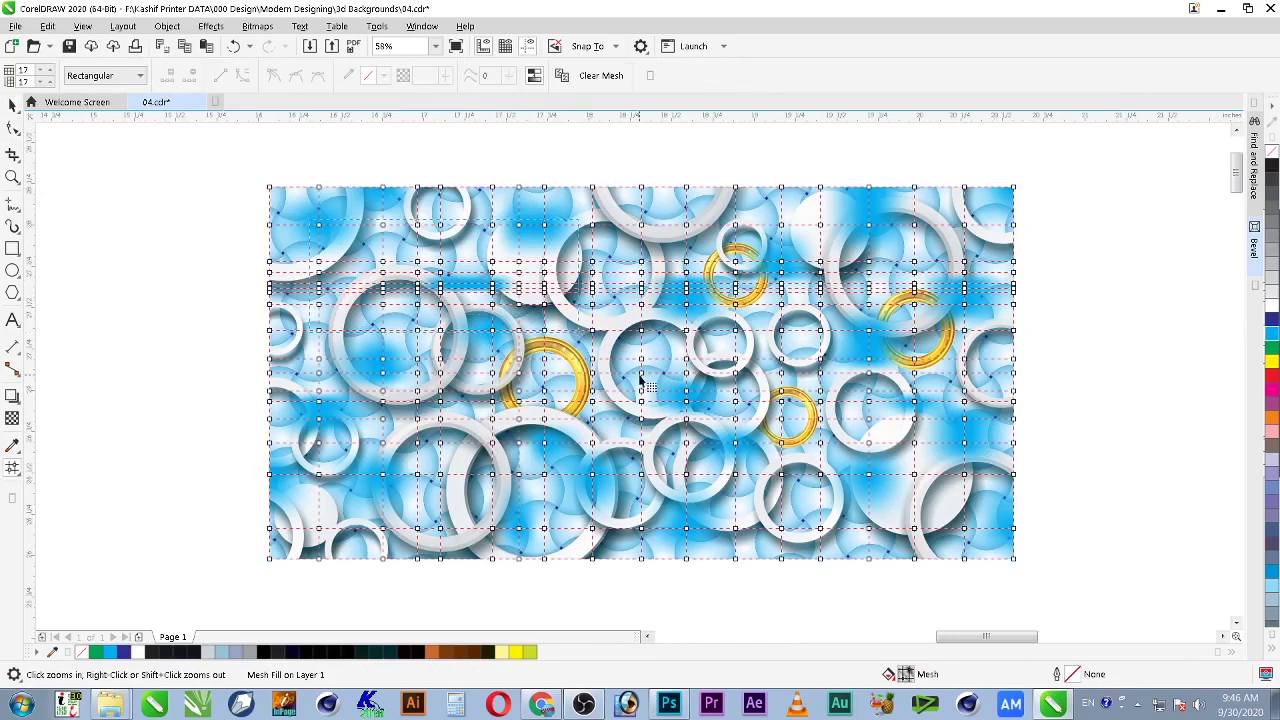
scroll(640, 380, "up", 3)
left_click_drag(880, 408, 834, 457)
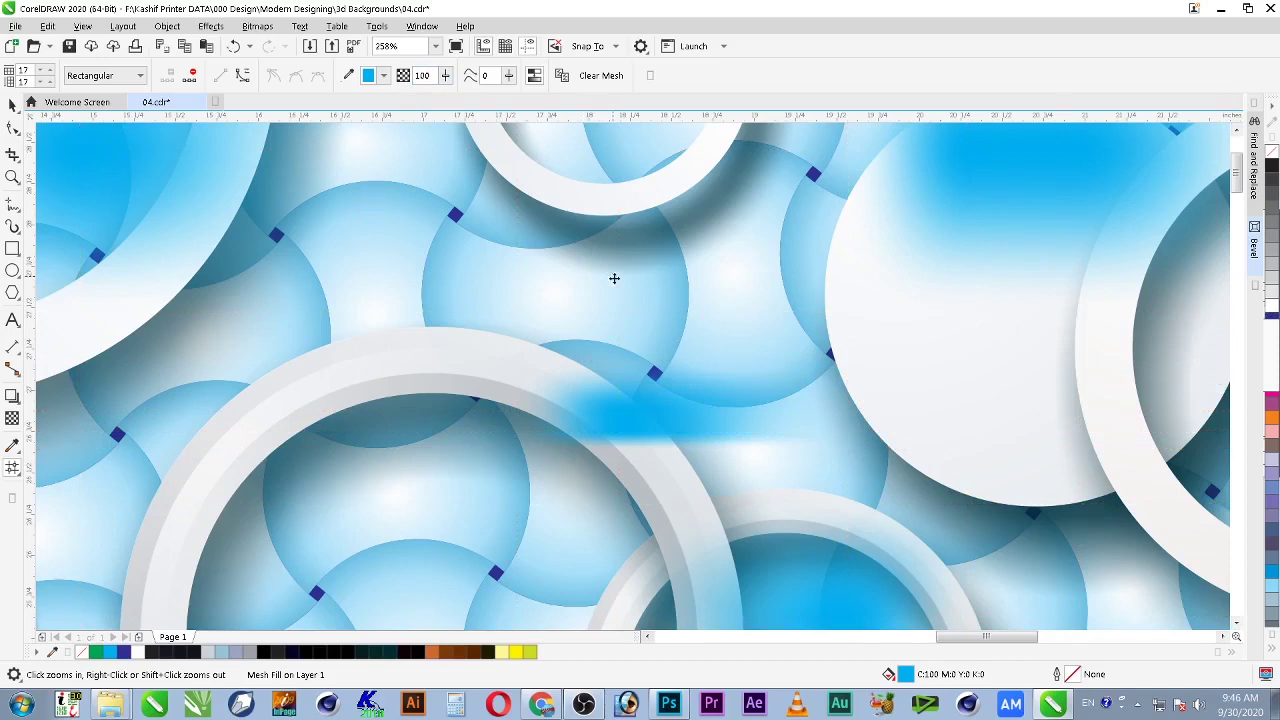
key("space")
left_click_drag(643, 422, 611, 474)
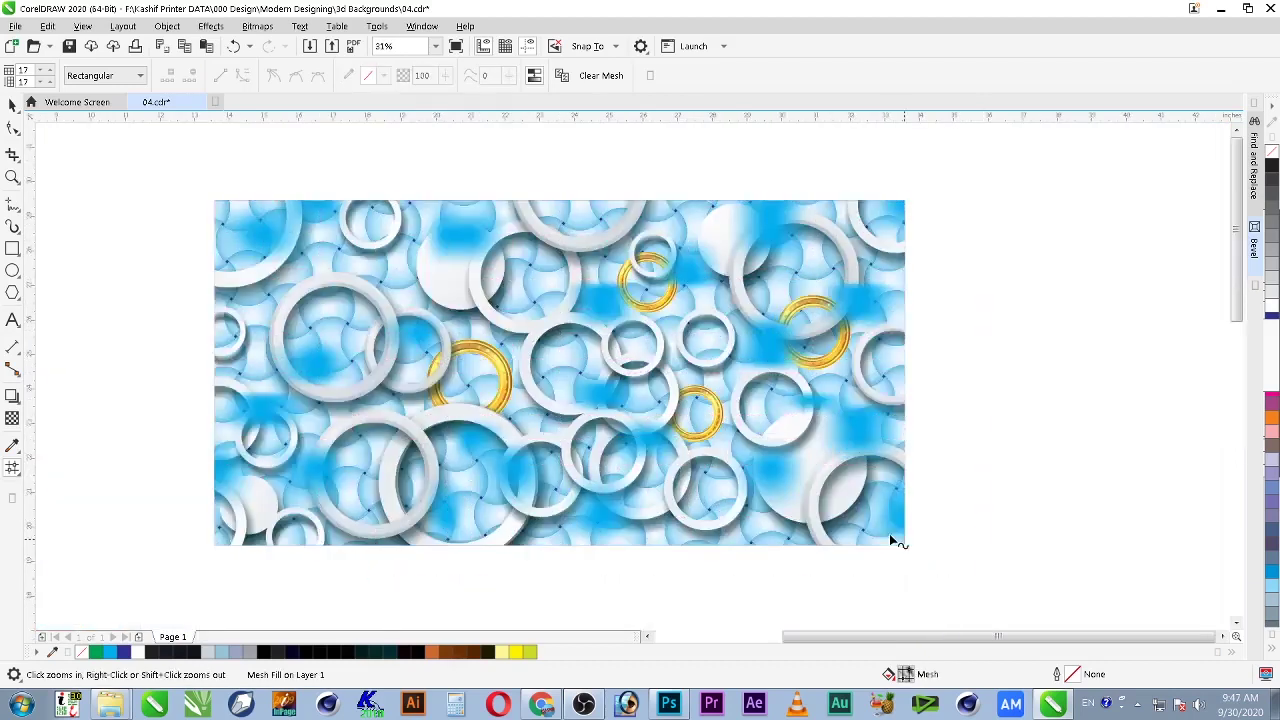
key("space")
left_click(950, 315)
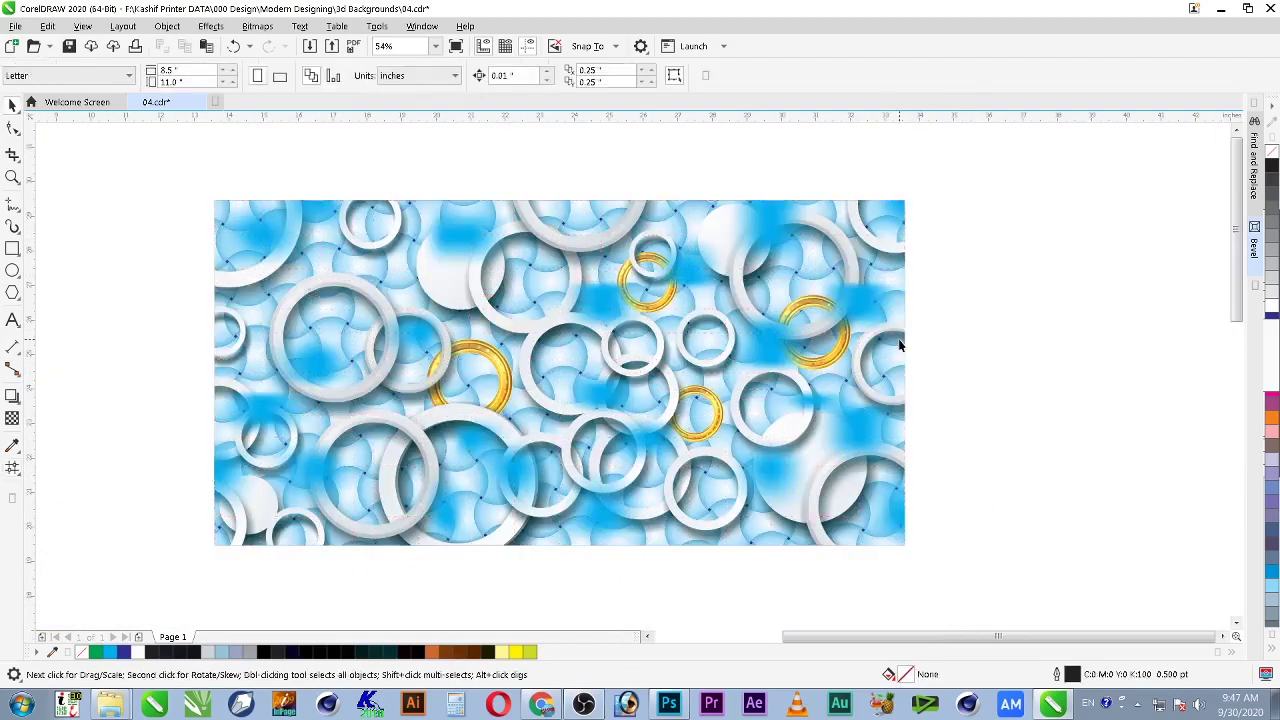
Step: Save the drawing and add six butterfly and flower images beside the background, scaled together to about 4 in wide
key("ctrl+s")
key("super+e")
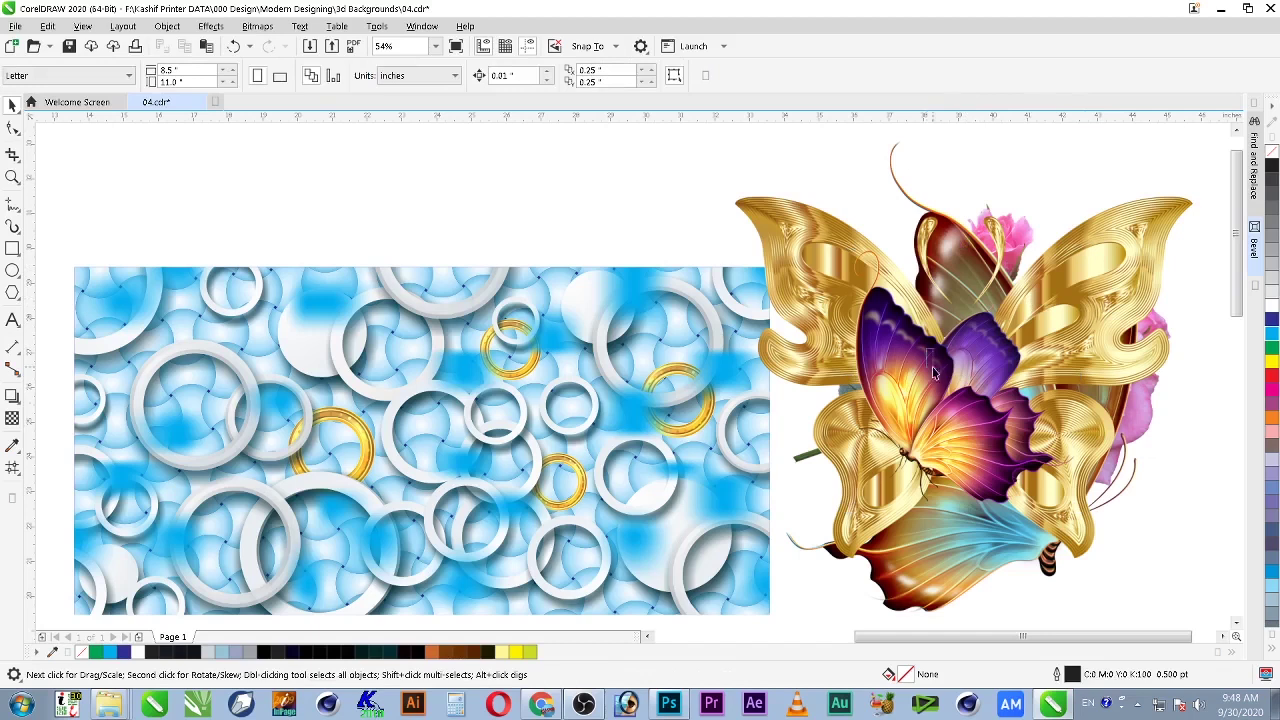
left_click(1012, 460)
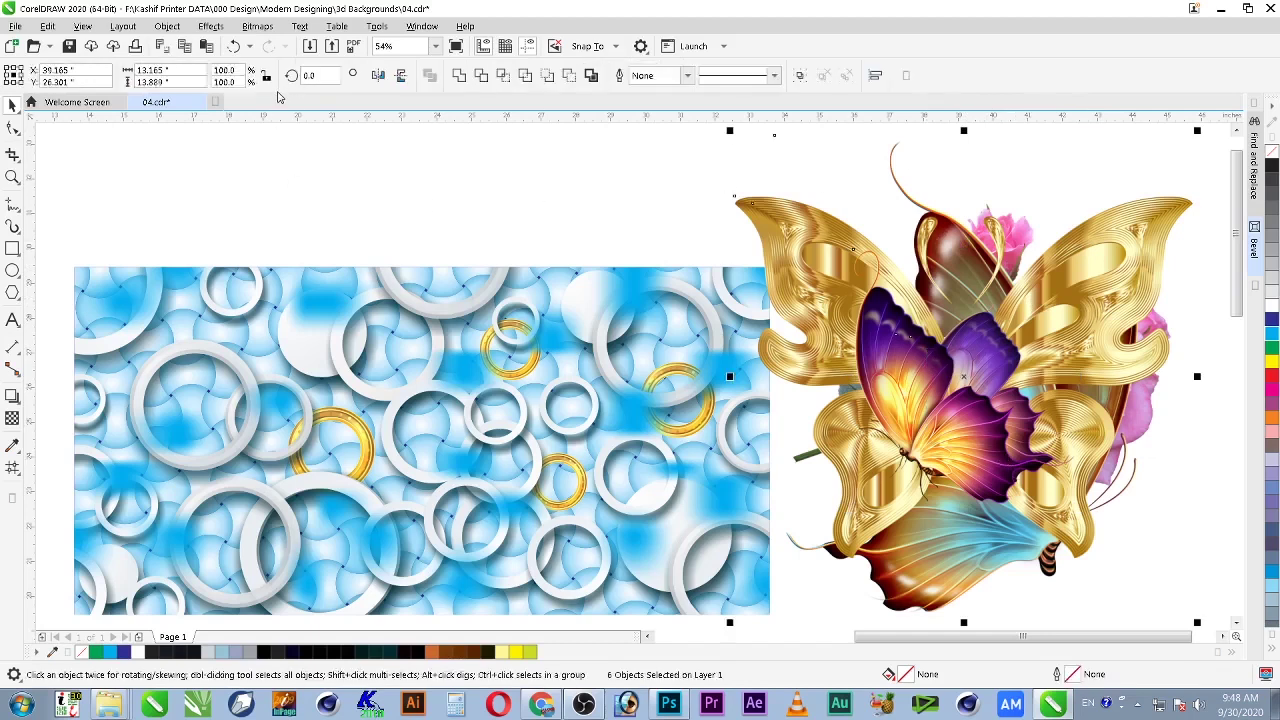
left_click_drag(1197, 130, 975, 396)
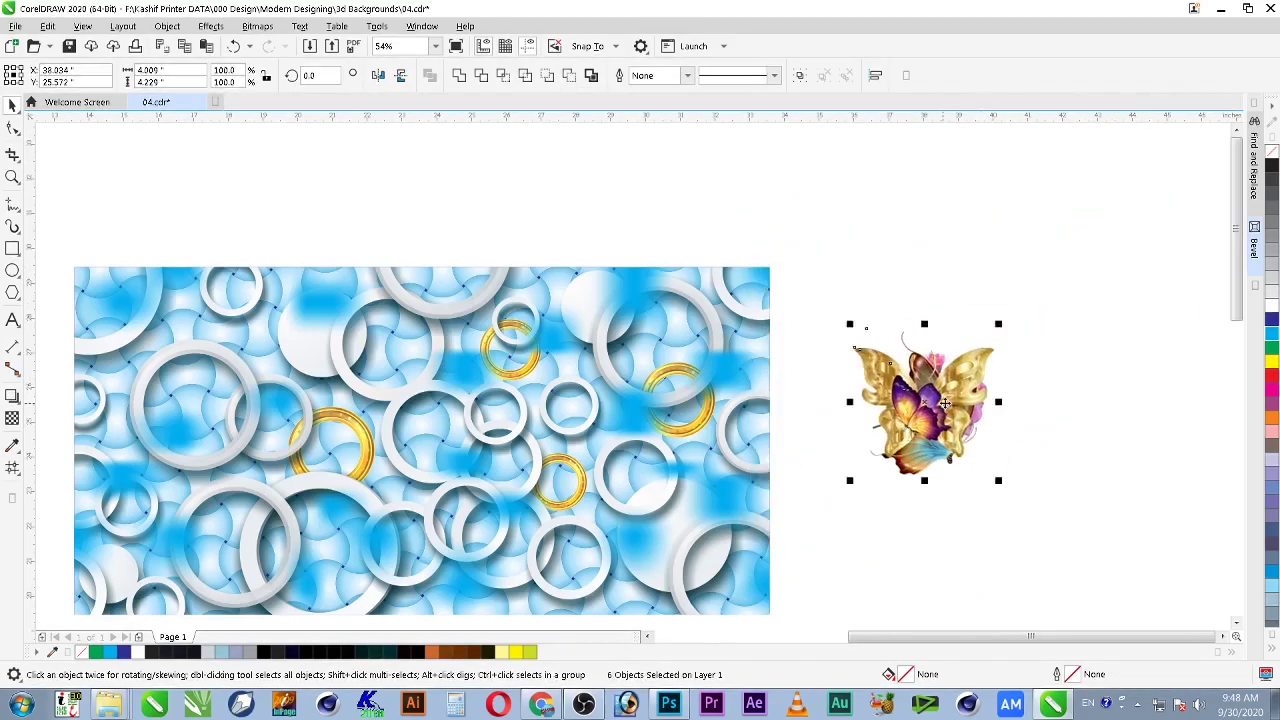
scroll(957, 403, "down", 2)
scroll(940, 512, "up", 2)
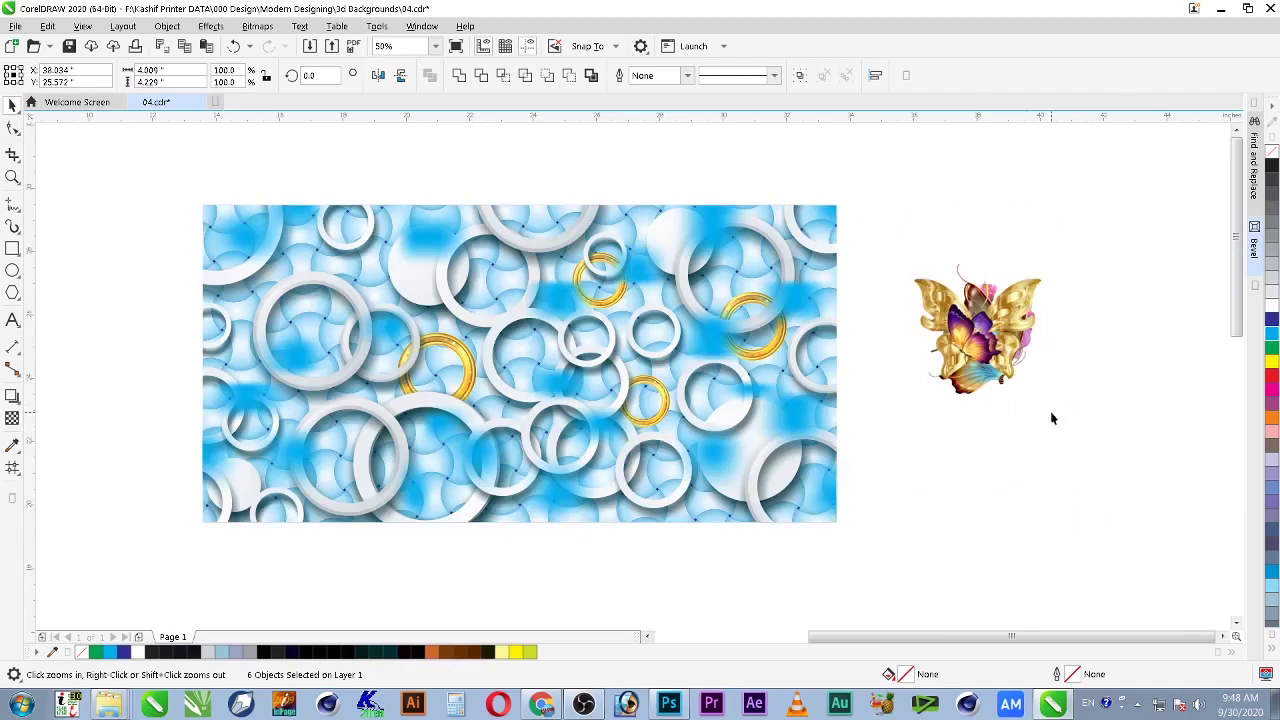
Step: Spread the stacked butterfly and flower images apart in the empty area beside the background
left_click_drag(985, 335, 977, 200)
left_click_drag(1010, 337, 1125, 455)
left_click_drag(988, 345, 912, 276)
left_click(993, 334)
left_click_drag(993, 334, 991, 376)
left_click(929, 334)
Step: Draw a rectangle about 1.67 by 1.17 in around the peach rose, filled dark blue and placed behind it
left_click(568, 275)
left_click(12, 248)
left_click_drag(494, 221, 658, 337)
key("space")
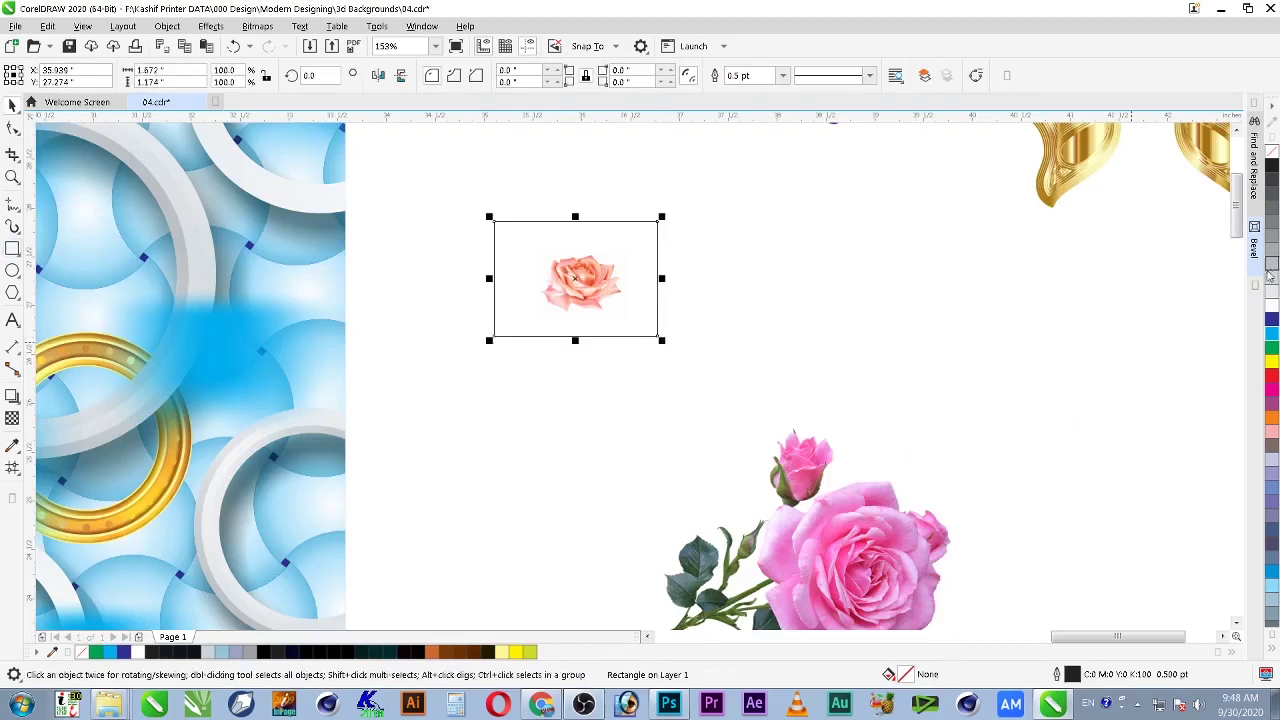
left_click(1271, 318)
key("z")
left_click_drag(471, 360, 709, 214)
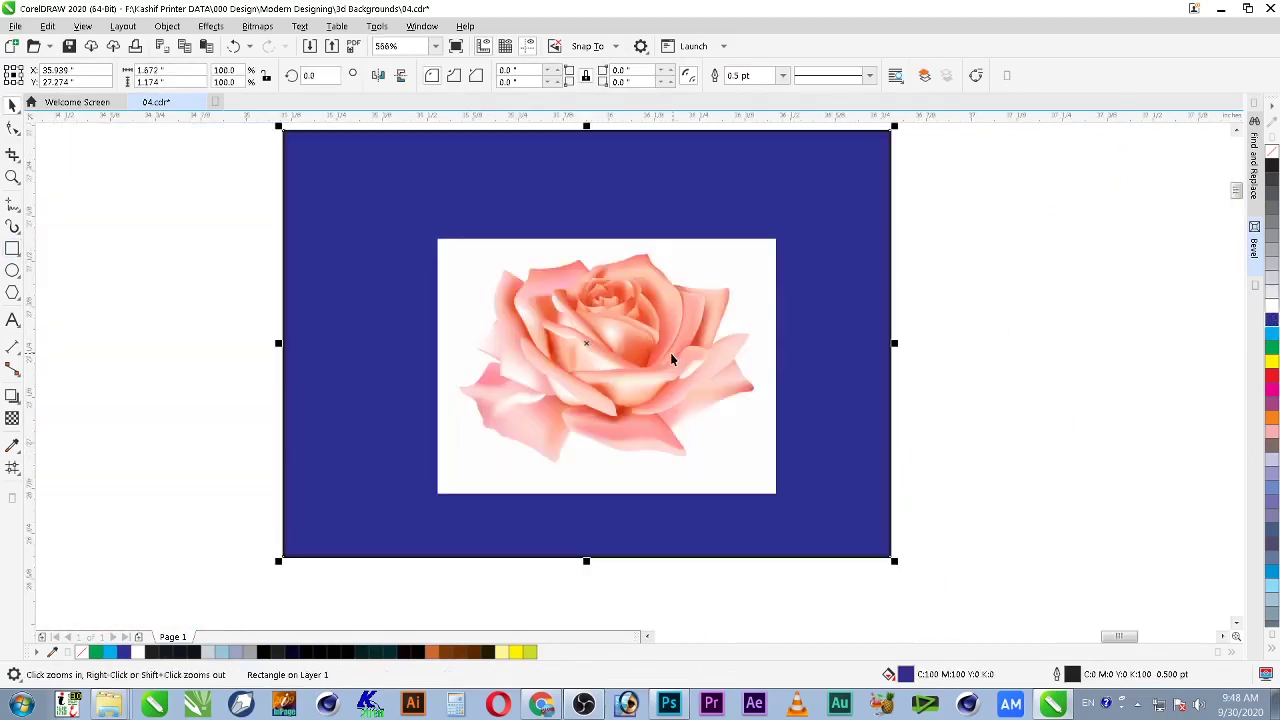
Step: Enlarge the peach rose bitmap to about 1.21 by 0.92 in and centre it on the dark blue rectangle
key("space")
left_click(670, 358)
left_click_drag(777, 238, 831, 195)
mouse_move(735, 357)
left_mouse_down()
mouse_move(697, 345)
mouse_move(712, 355)
left_mouse_up()
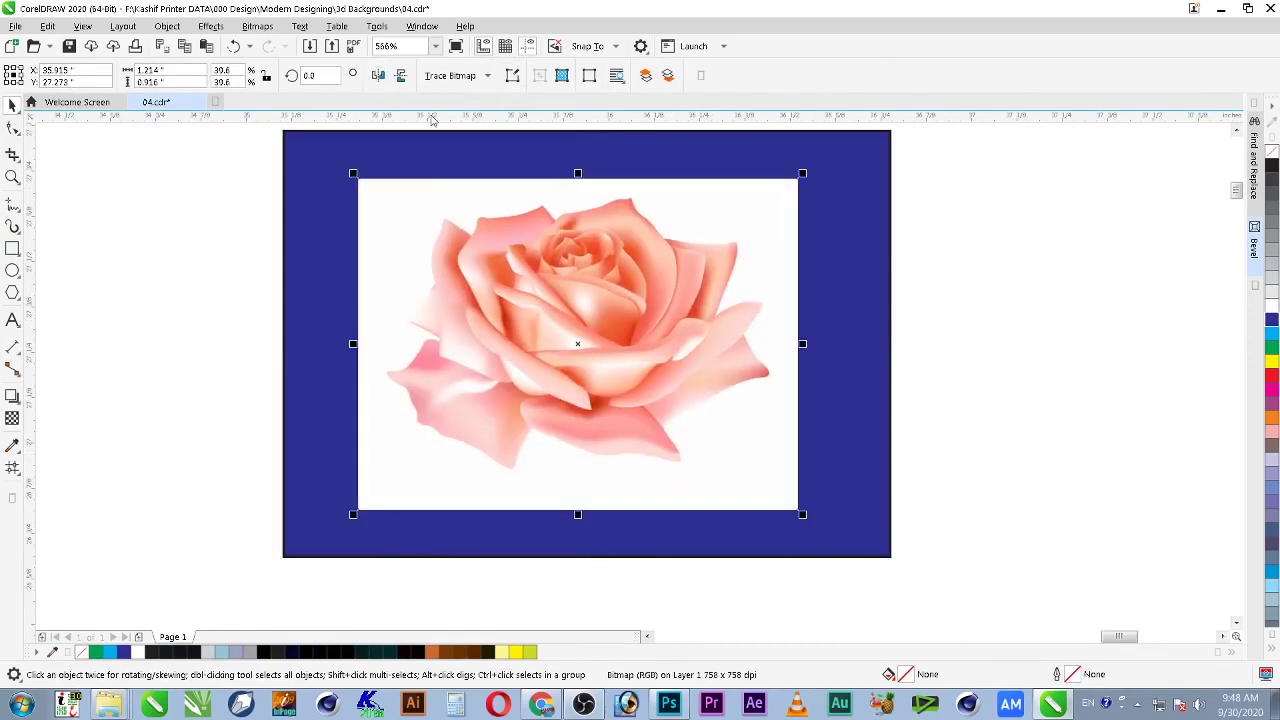
Step: Trace the peach rose bitmap with an Outline Trace of the High Quality Image type, keeping automatic background removal
left_click(460, 77)
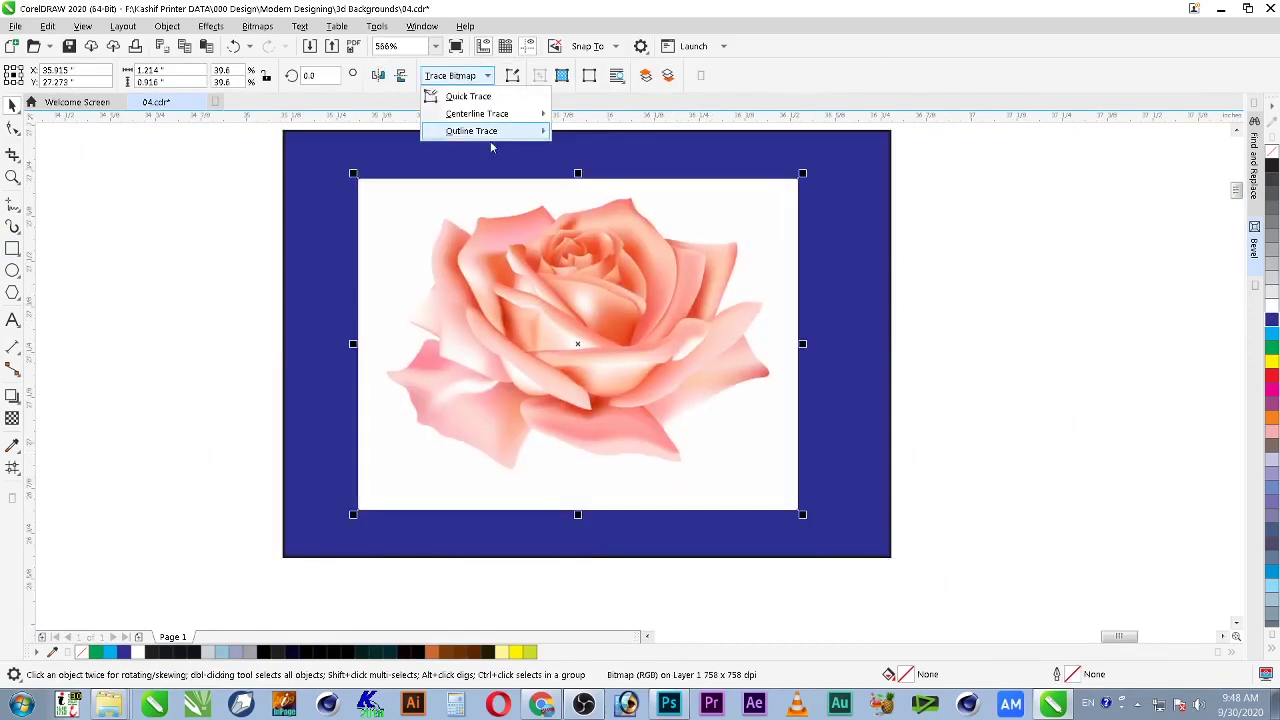
mouse_move(494, 136)
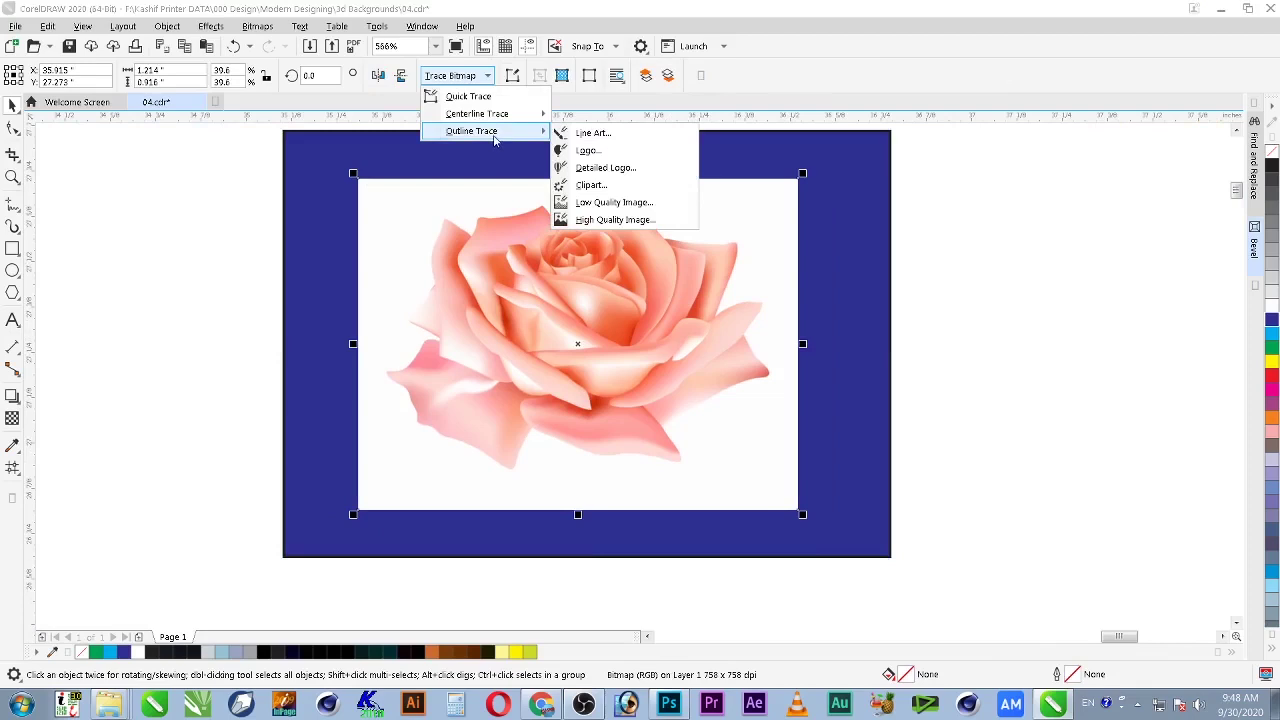
left_click(615, 220)
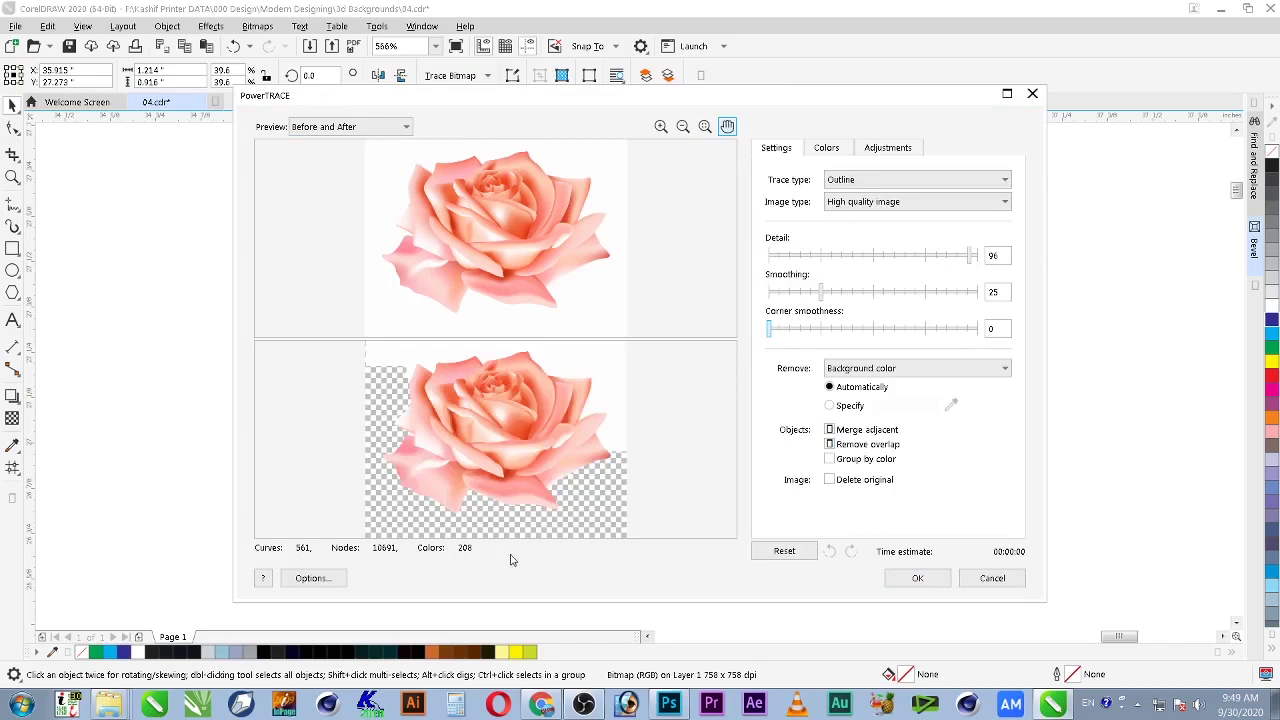
left_click(917, 578)
left_click(940, 251)
Step: Shift the traced rose aside, delete the original bitmap beneath it, and centre the tracing on the blue rectangle
left_click(670, 278)
left_click_drag(546, 340, 600, 344)
left_click(362, 505)
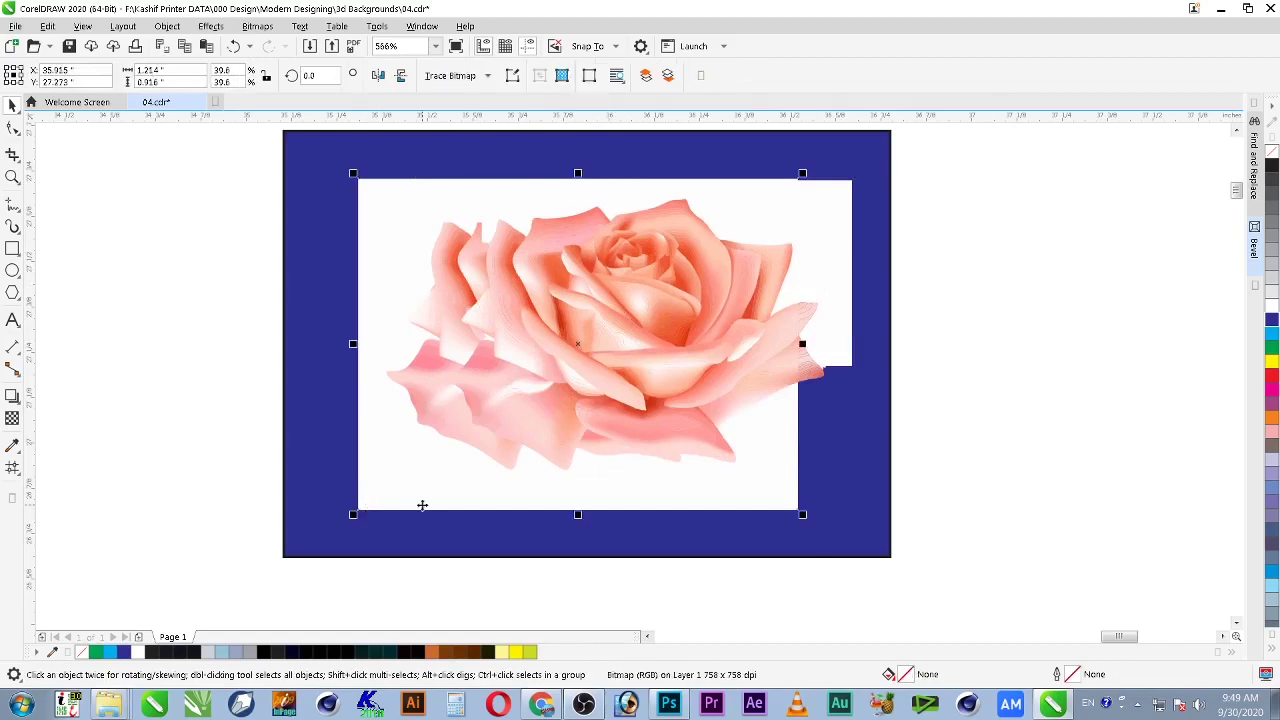
key("Delete")
left_click(626, 319)
left_click_drag(626, 319, 598, 327)
Step: Ungroup the traced rose and delete the leftover white background shape behind its petals
left_click_drag(454, 246, 723, 429)
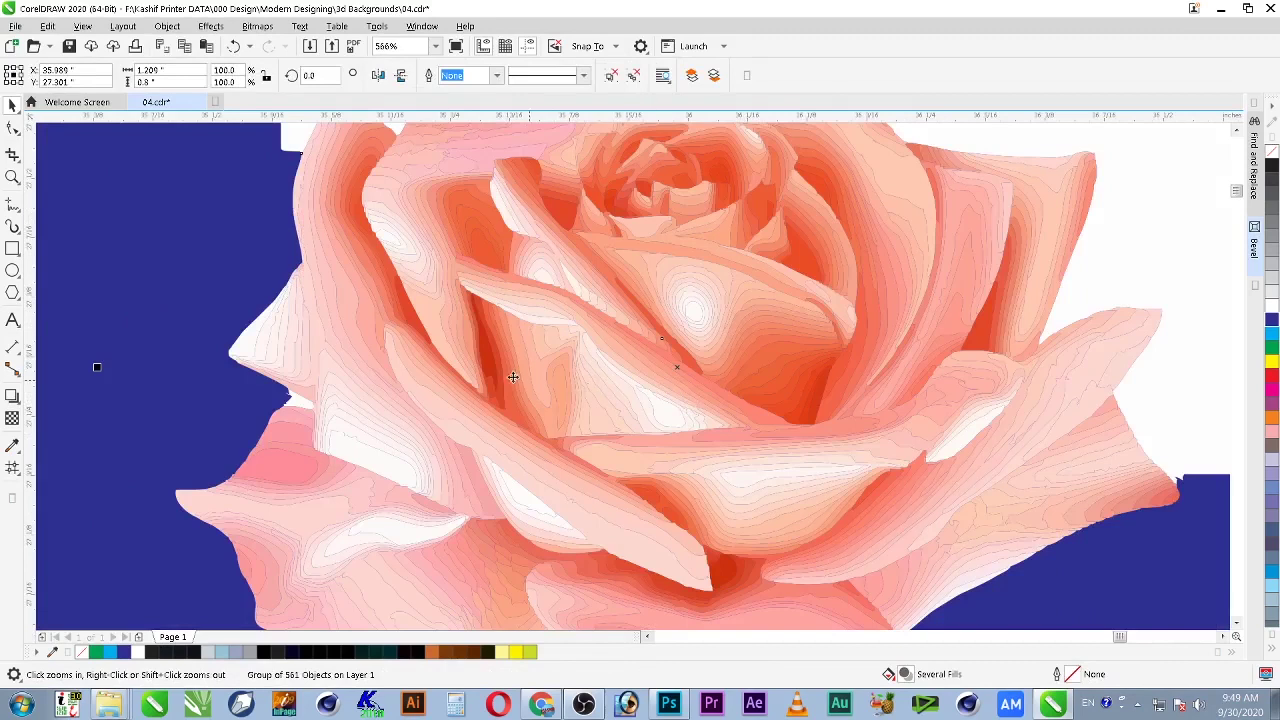
right_click(678, 508)
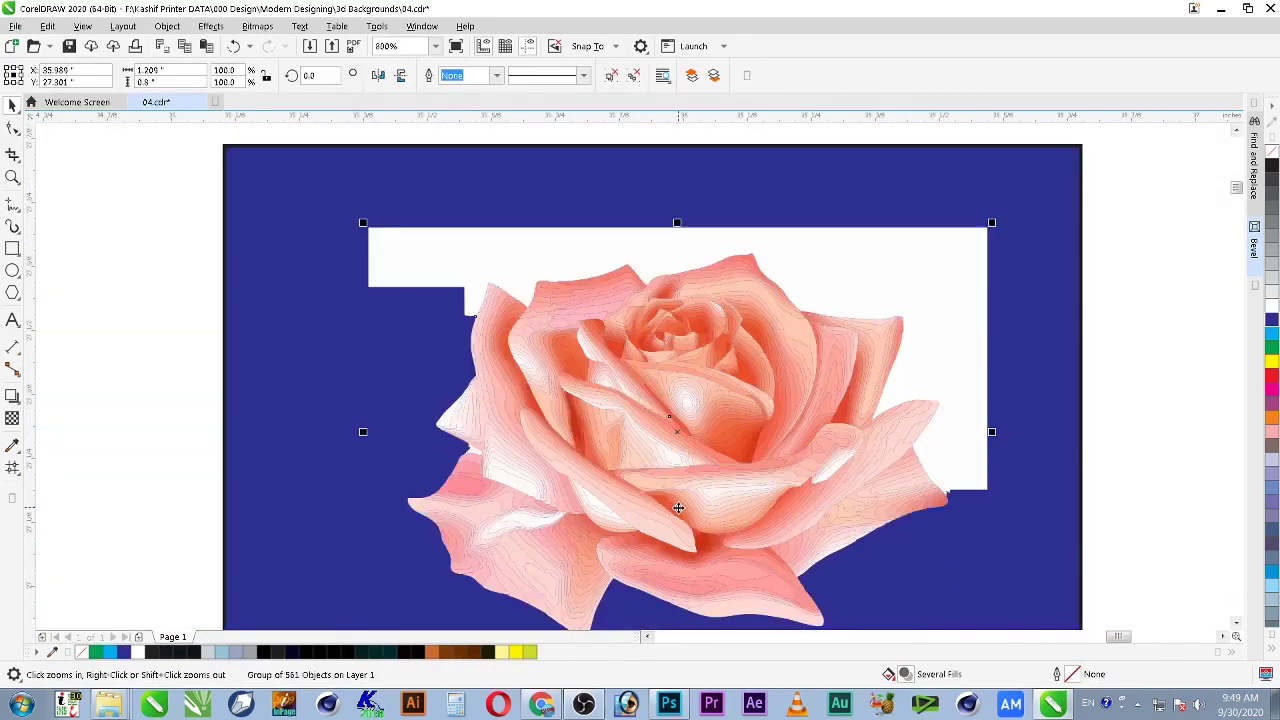
right_click(644, 503)
left_click_drag(451, 337, 919, 548)
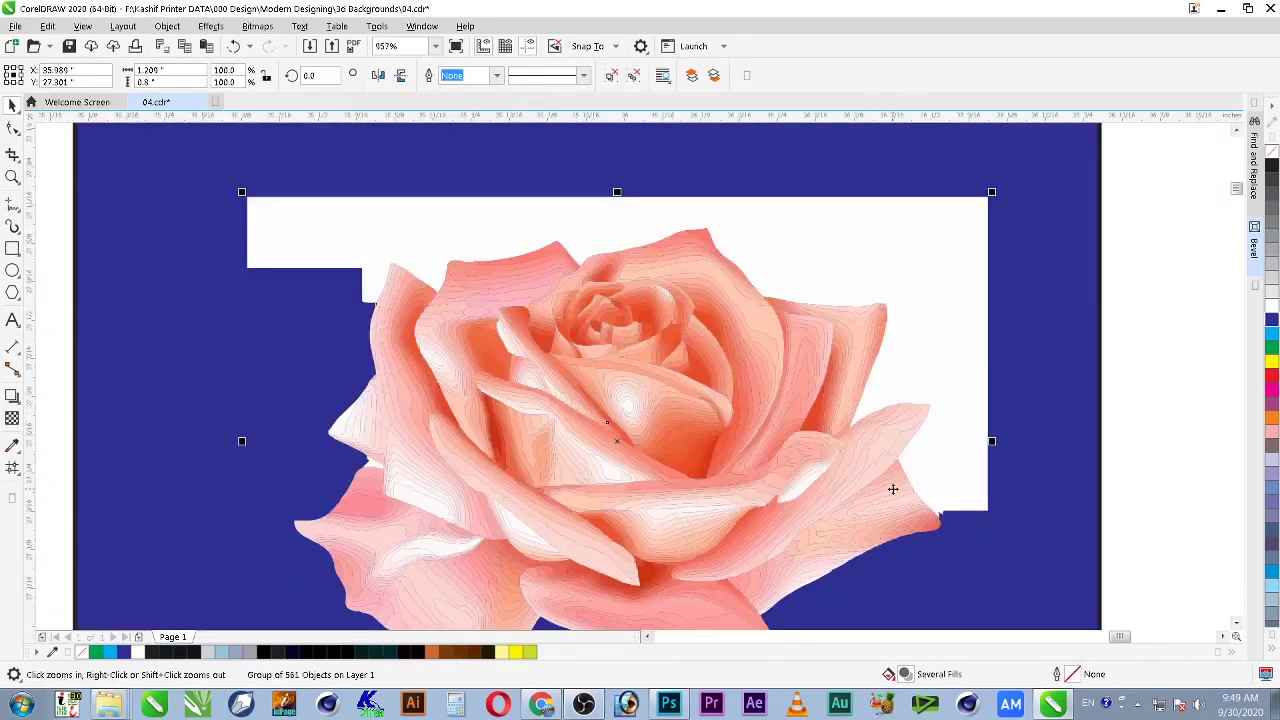
left_click(610, 78)
left_click(1151, 237)
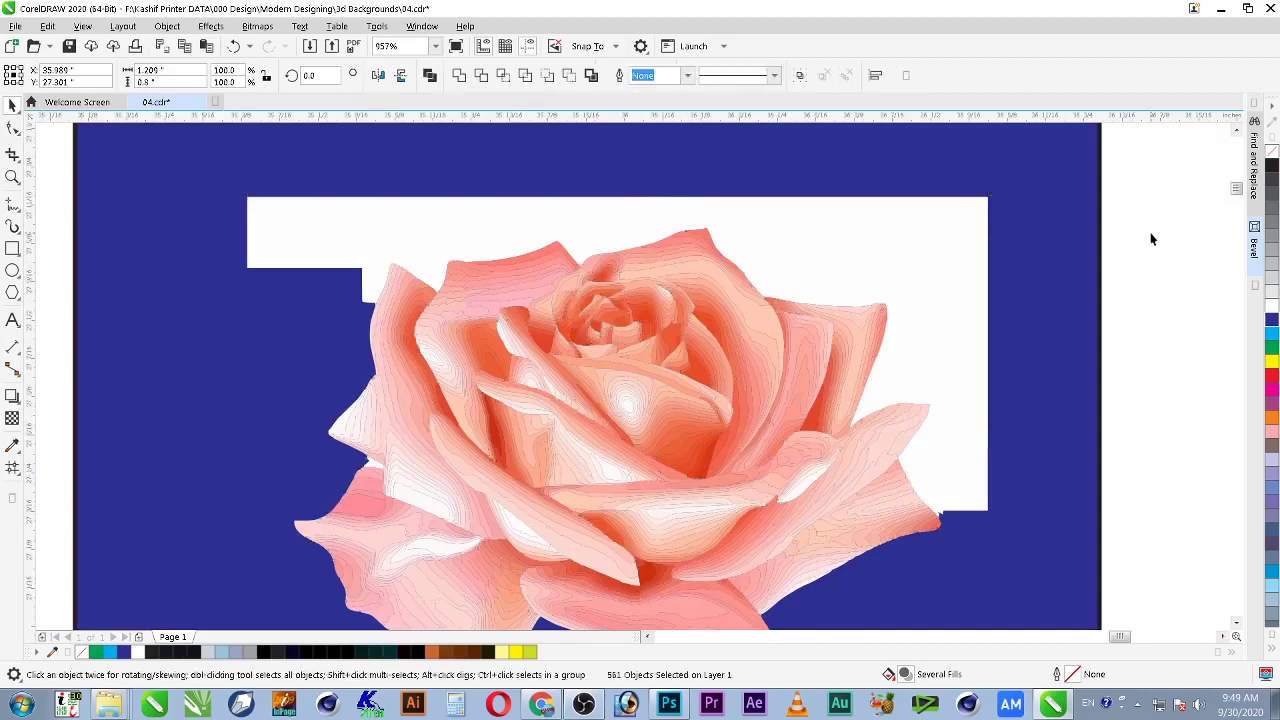
left_click(952, 290)
key("Delete")
key("Escape")
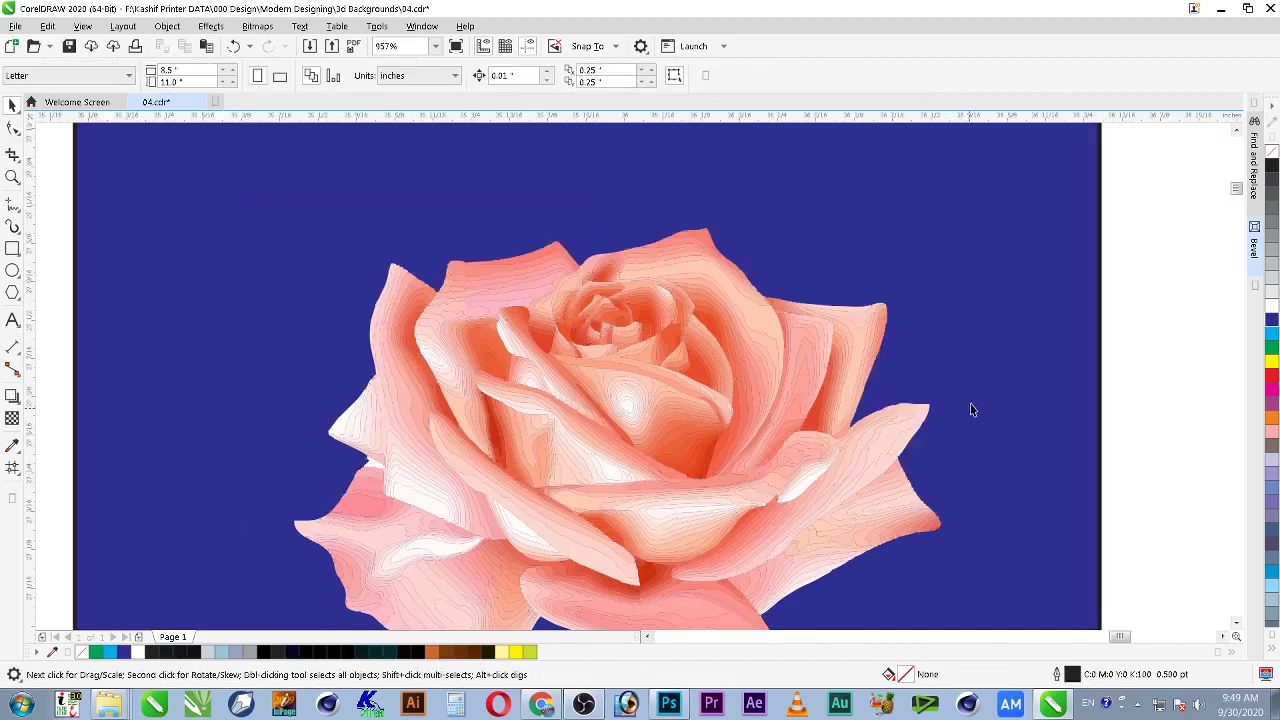
Step: Select all the remaining traced rose pieces and group them
scroll(1002, 340, "down", 2)
left_click_drag(1128, 249, 628, 530)
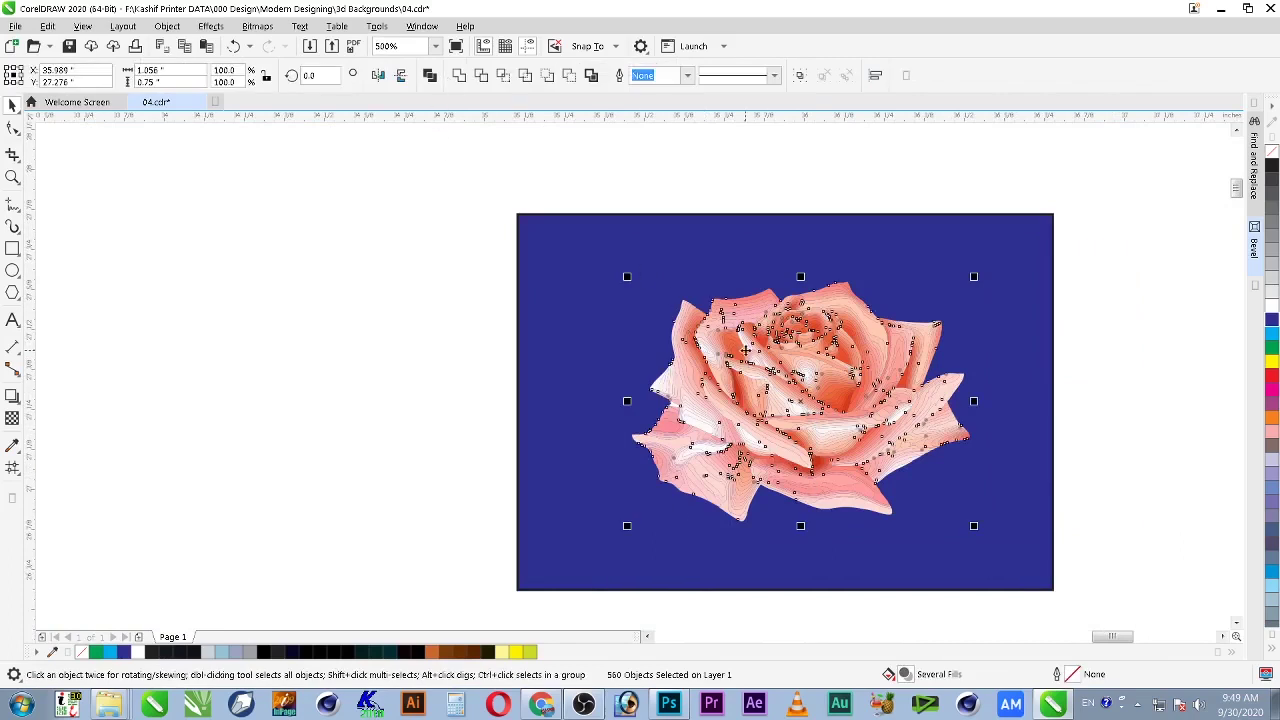
right_click(821, 400)
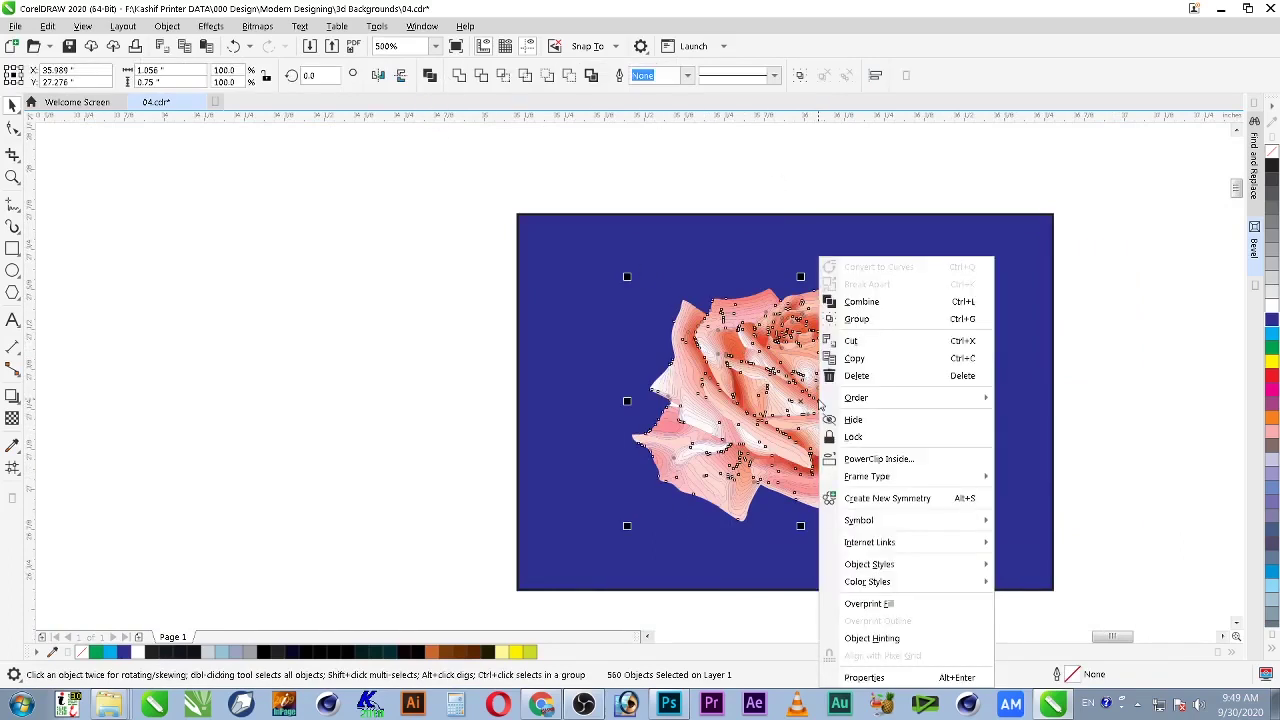
left_click(857, 318)
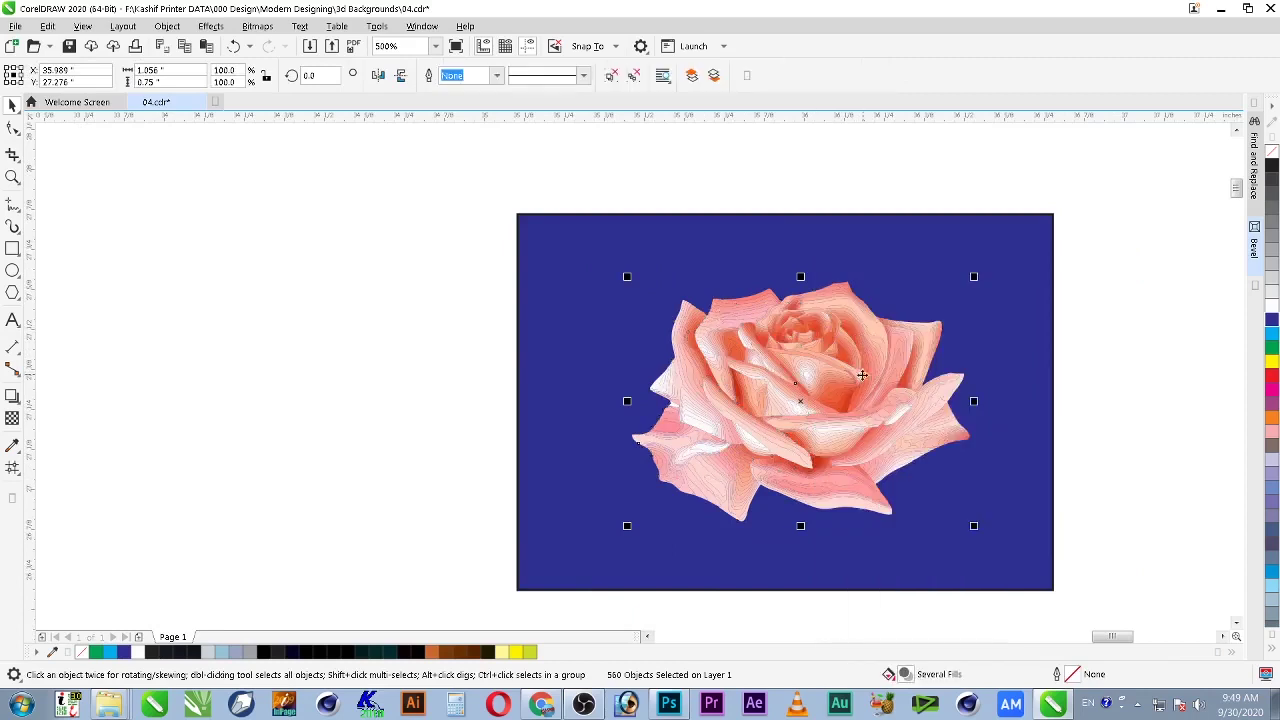
left_click(1102, 377)
Step: Move the traced peach rose off the dark blue rectangle to the empty space beside it
key("F4")
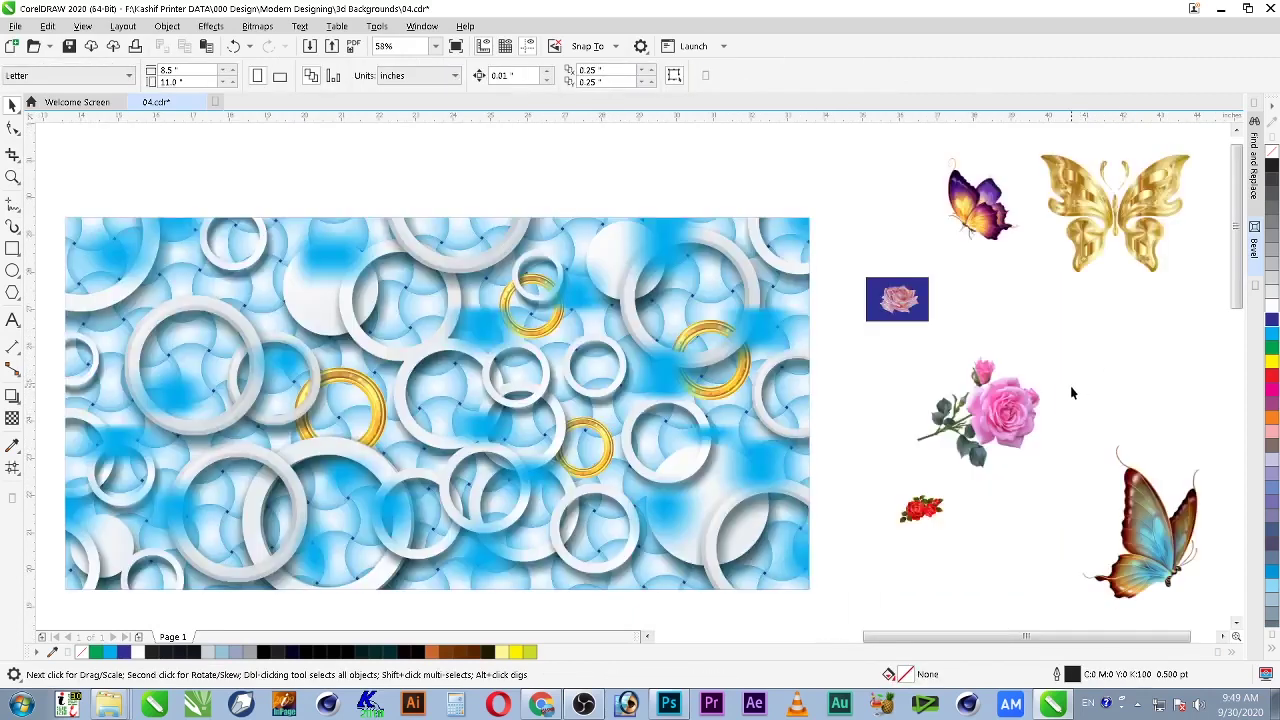
key("z")
left_click_drag(850, 267, 1038, 430)
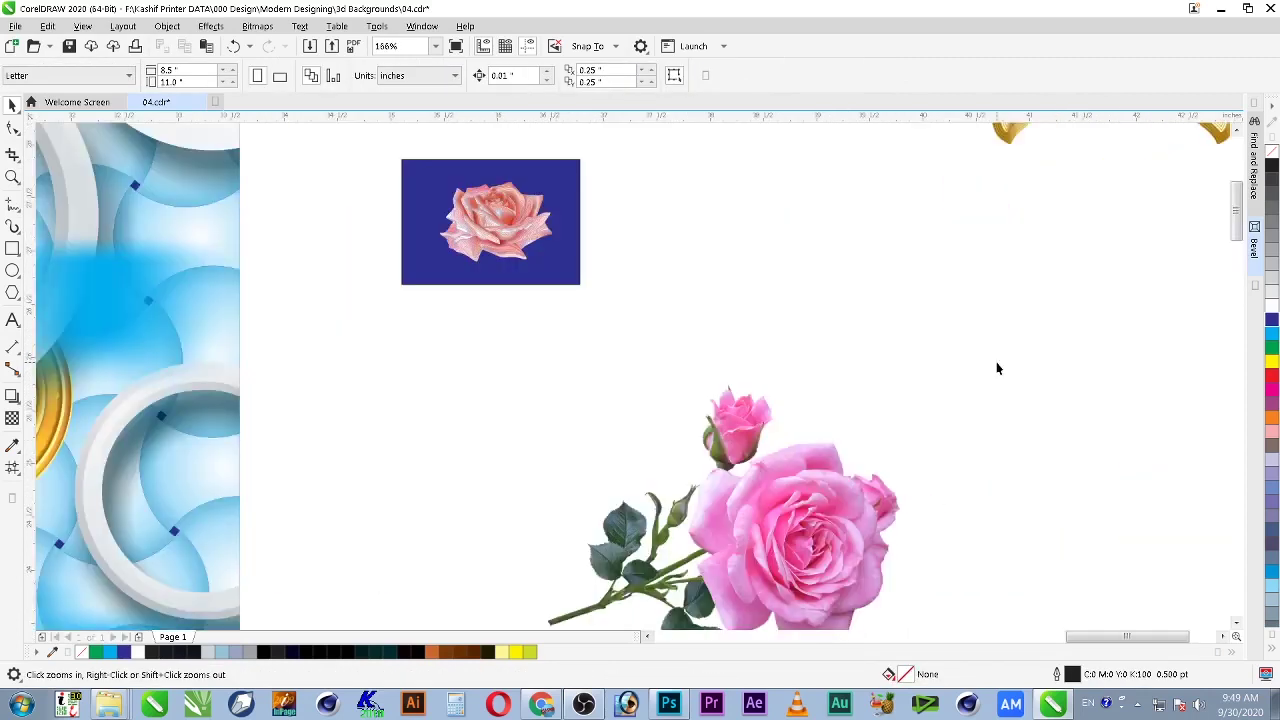
left_click_drag(533, 226, 773, 244)
left_click(808, 357)
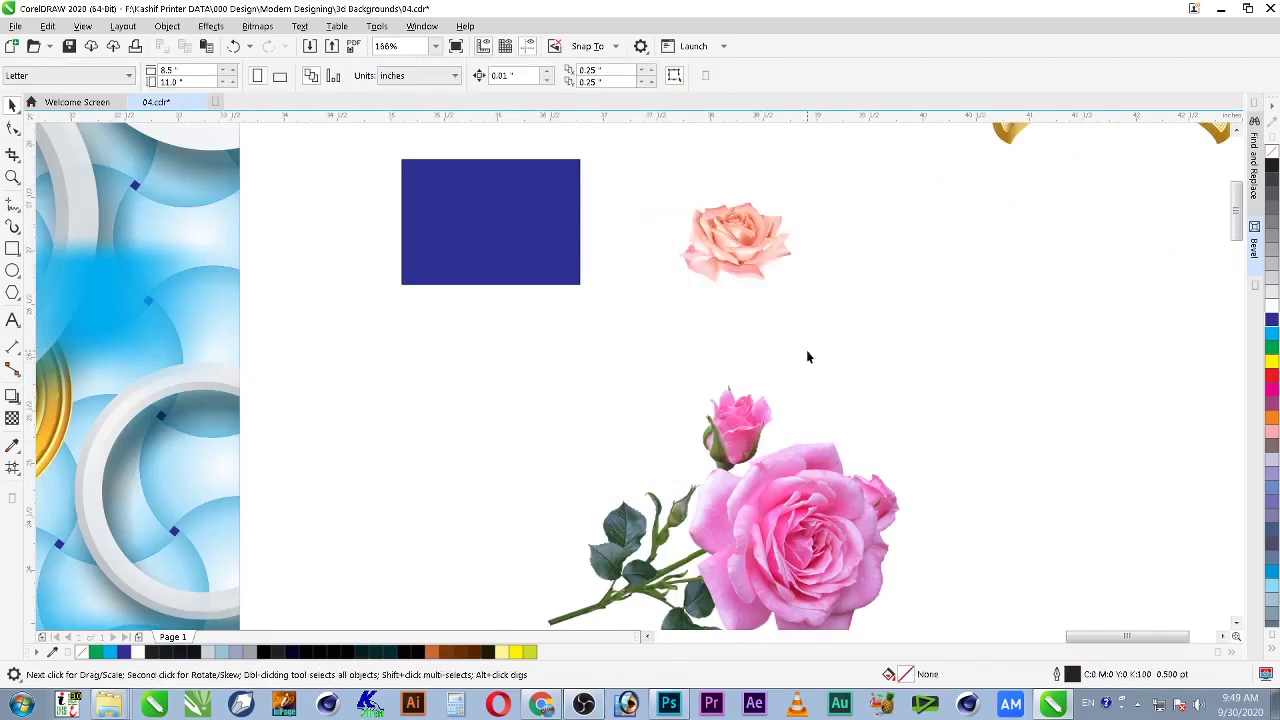
Step: Reposition the pink rose stem below the peach rose and move the small red roses up beside it
key("F4")
key("z")
left_click_drag(845, 264, 1011, 483)
left_click_drag(837, 476, 783, 455)
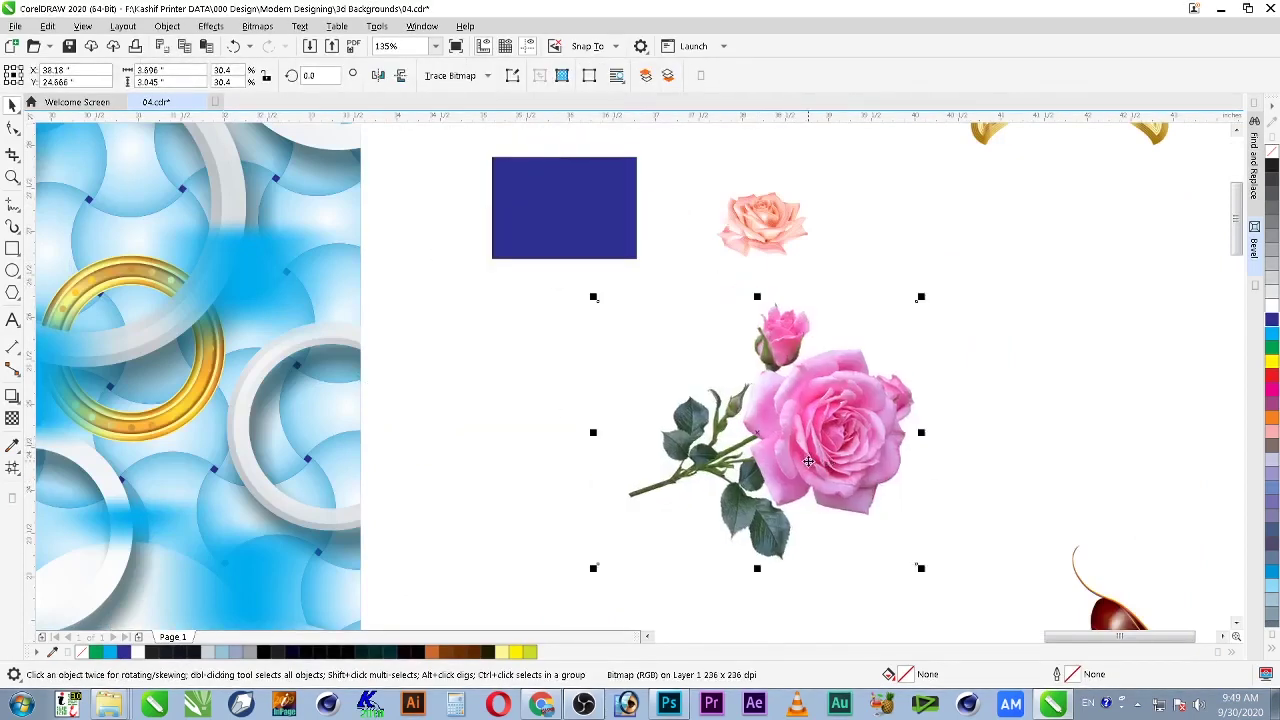
scroll(855, 497, "down", 2)
left_click(720, 572)
left_click_drag(720, 572, 697, 350)
key("z")
left_click_drag(647, 313, 746, 390)
key("space")
left_click_drag(586, 343, 686, 537)
scroll(1025, 537, "down", 3)
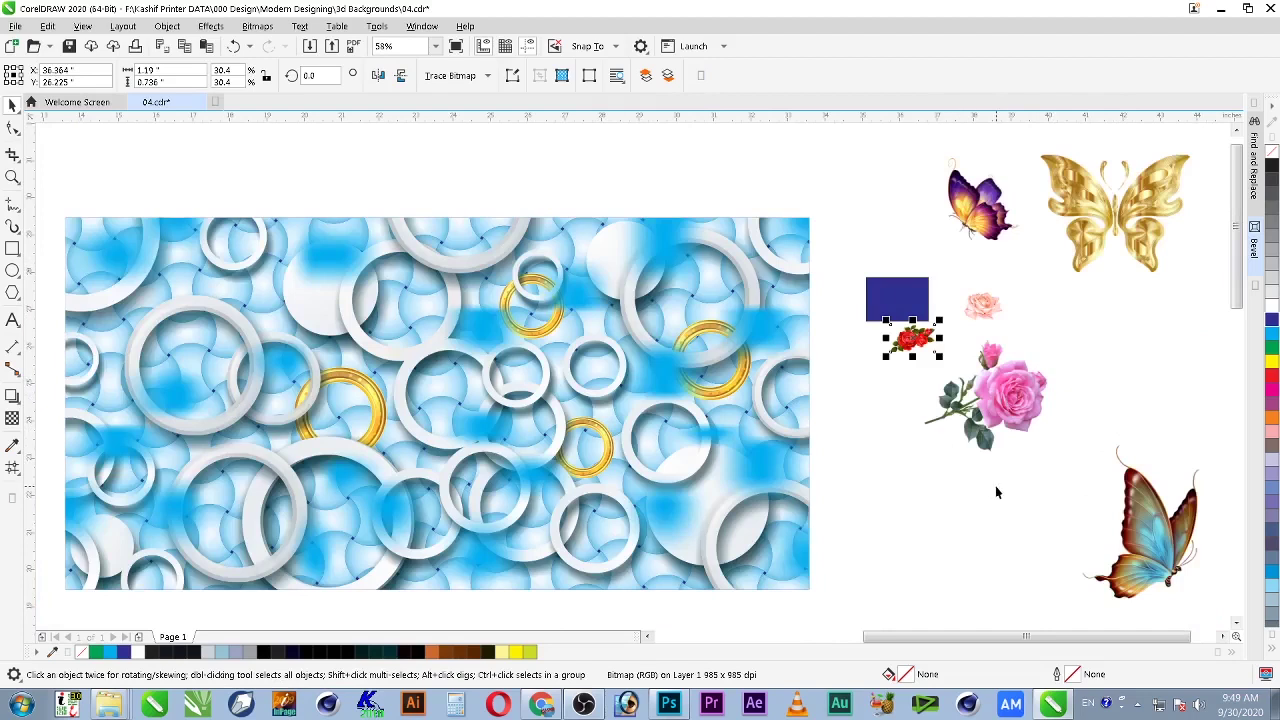
Step: Delete the dark blue rectangle and bring the background and all the images into view
left_click(893, 305)
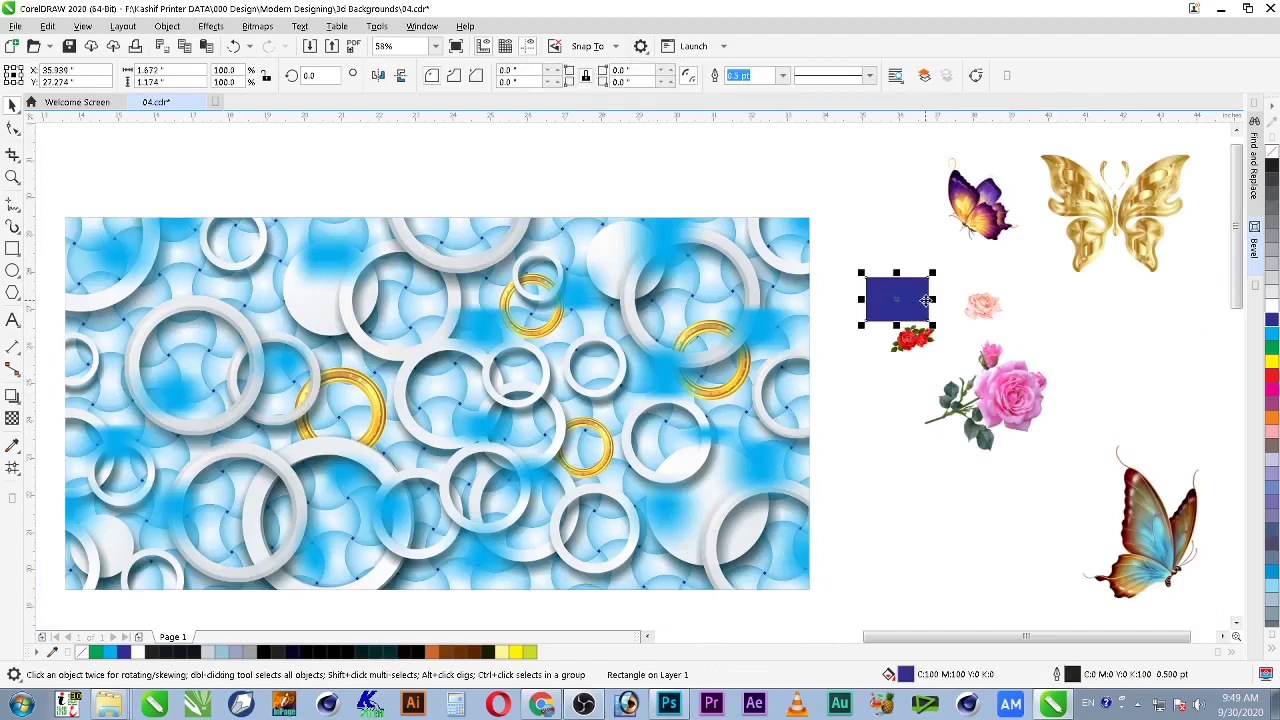
key("Delete")
scroll(1015, 312, "down", 2)
key("z")
left_click_drag(1150, 187, 425, 487)
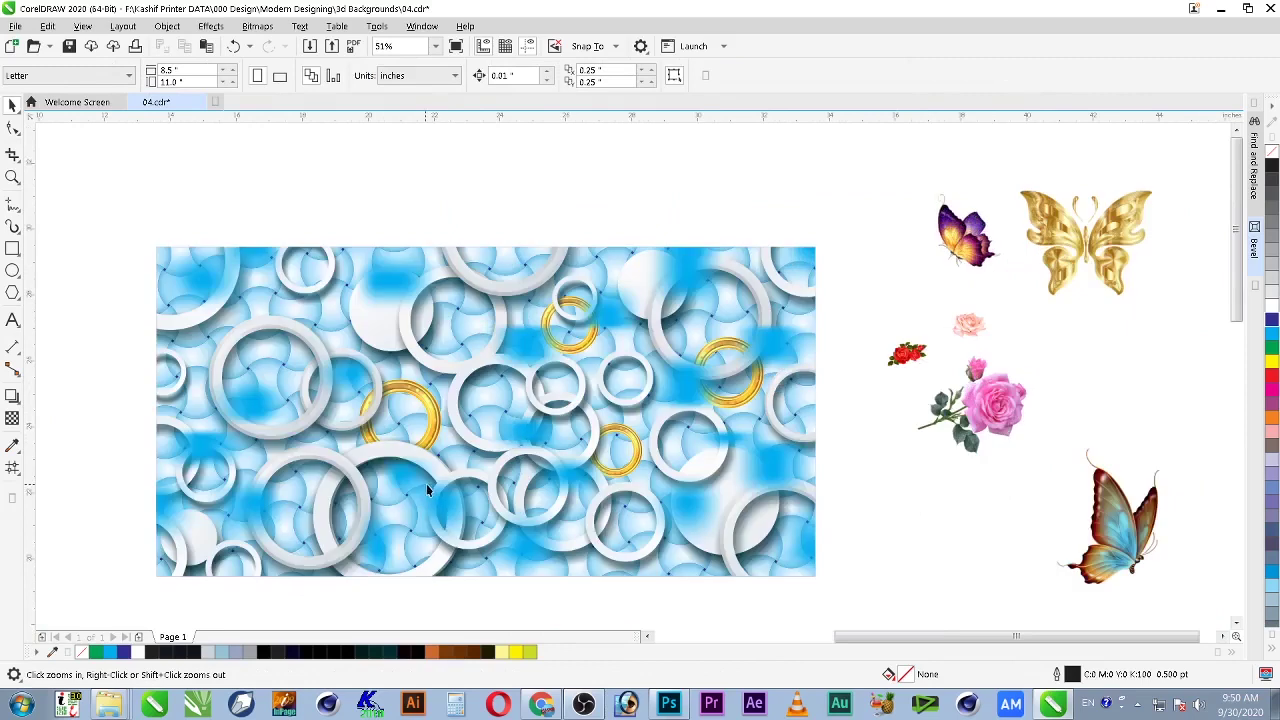
Step: Place the red roses over the background's upper-left rings and enlarge them
key("space")
left_click(686, 276)
left_click(908, 362)
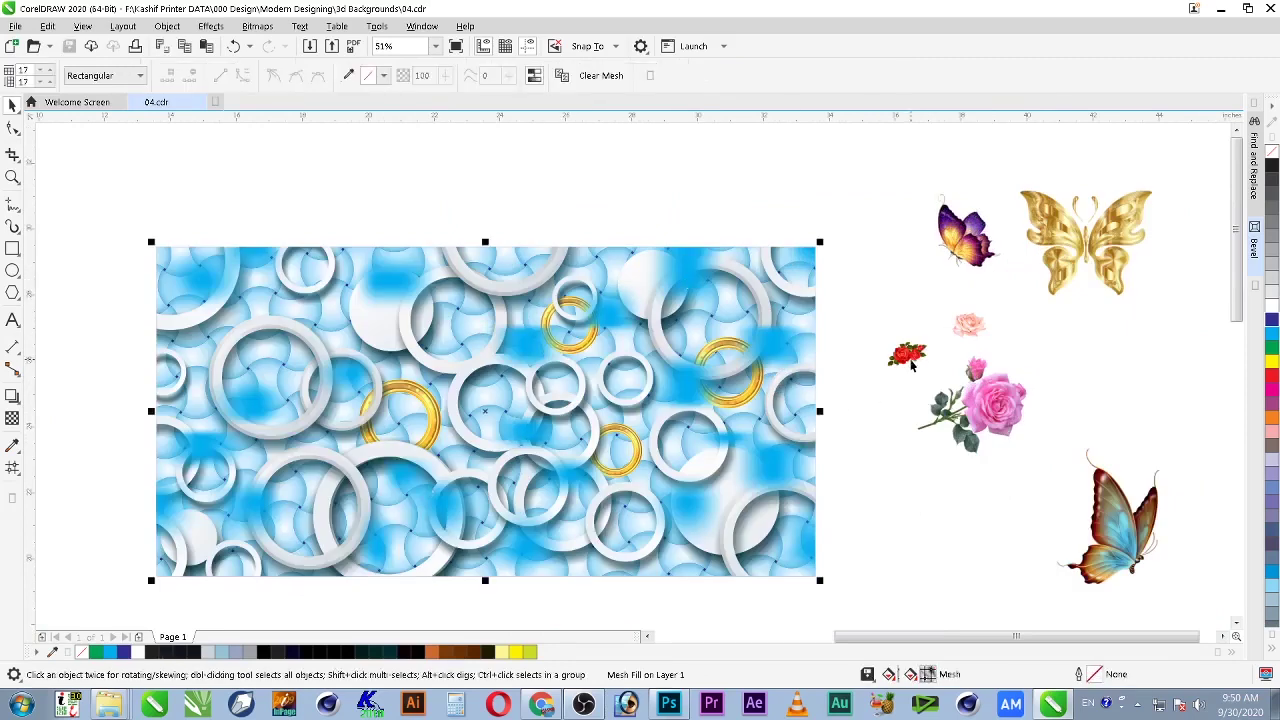
left_click_drag(938, 333, 977, 288)
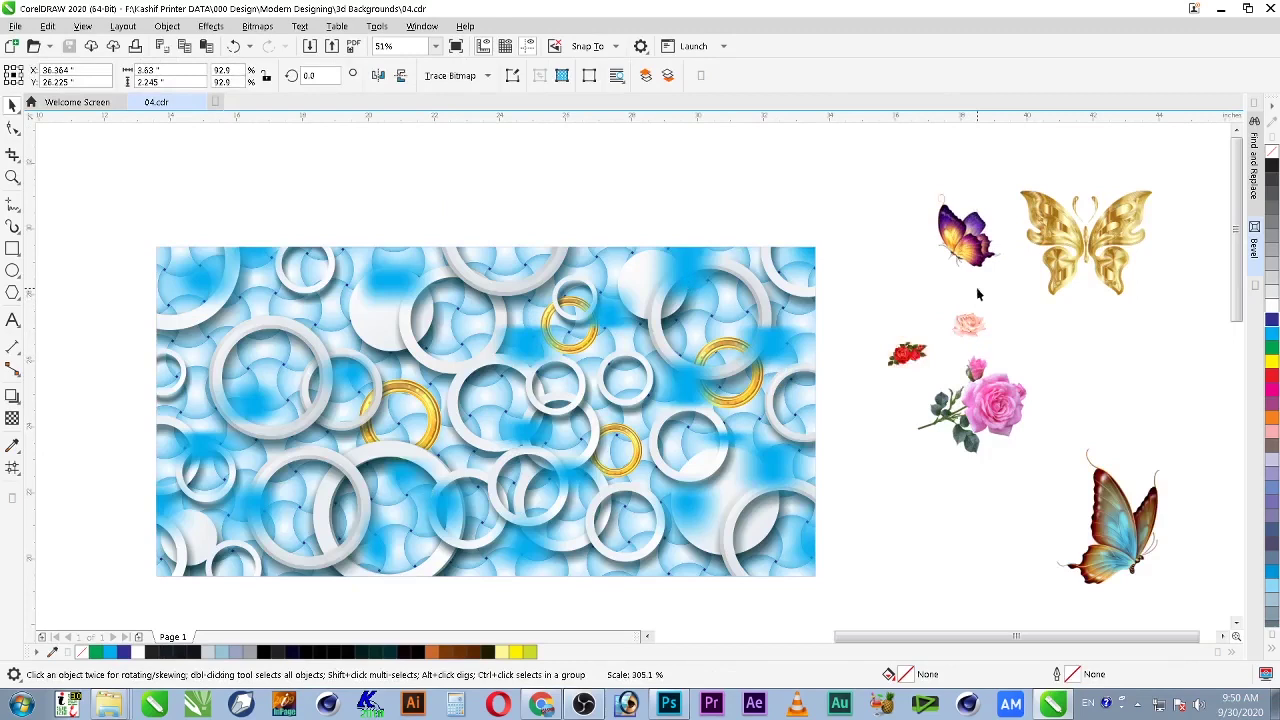
left_click_drag(366, 451, 262, 531)
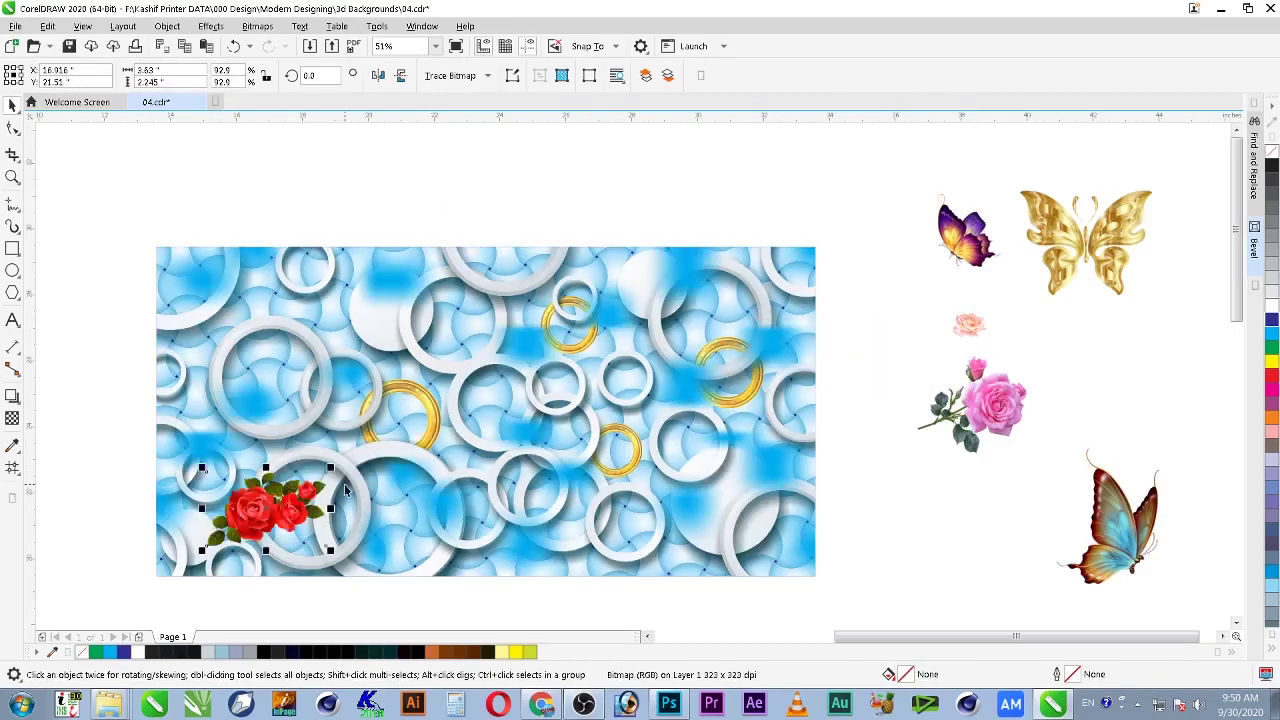
left_click_drag(331, 466, 350, 447)
left_click_drag(301, 513, 316, 344)
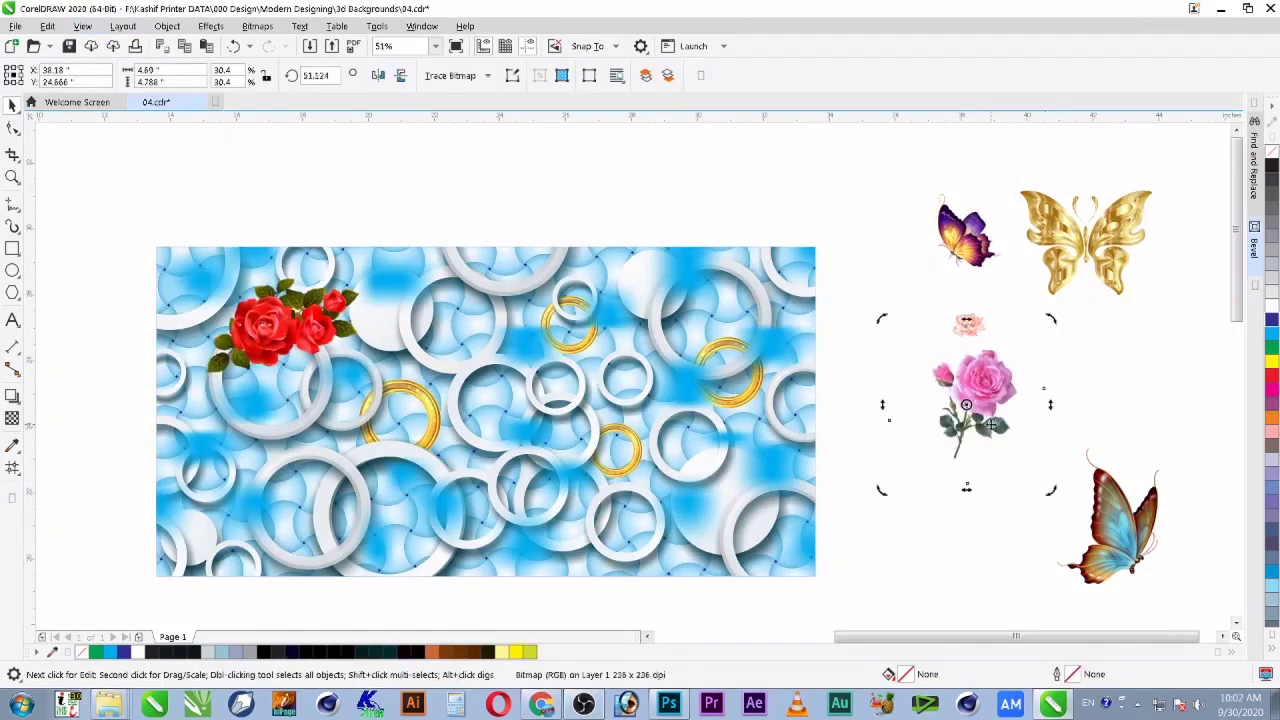
Step: Move the pink rose stem onto the background below the red roses and enlarge it to about 7.2 inches wide
left_click(994, 405)
left_click_drag(994, 405, 299, 425)
left_click_drag(368, 506, 434, 569)
left_click_drag(362, 448, 326, 459)
left_click_drag(396, 360, 398, 332)
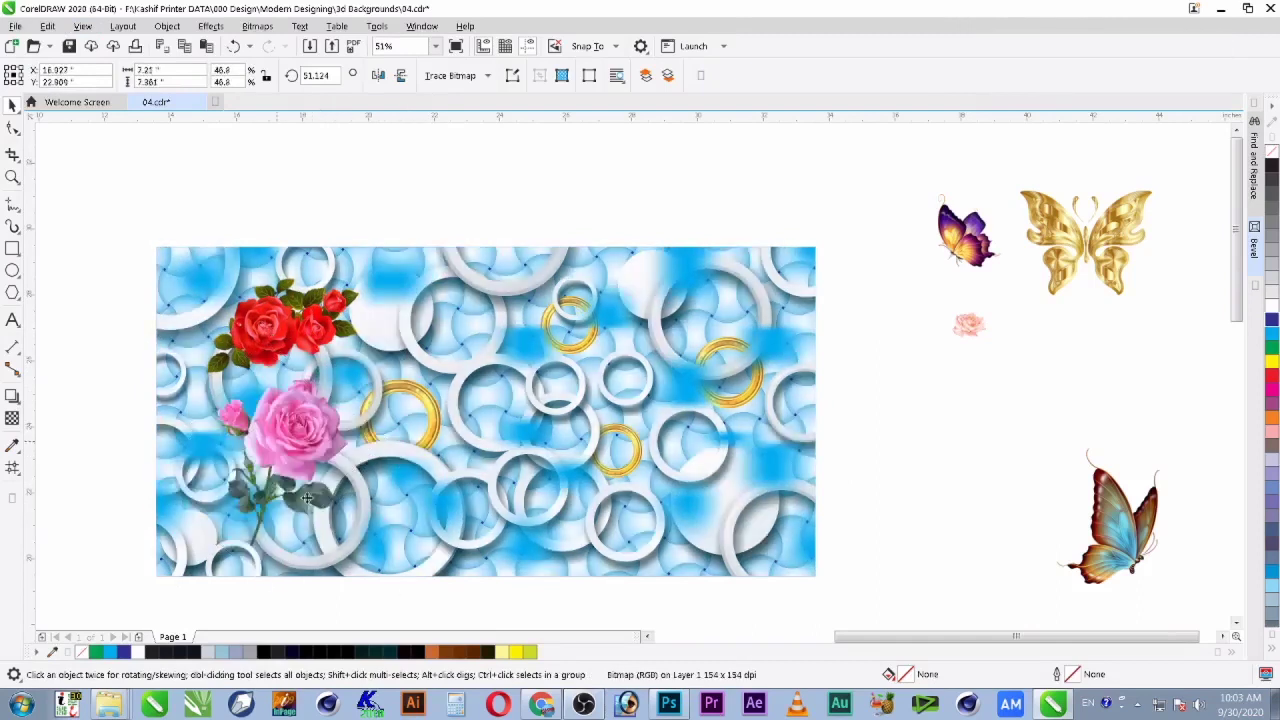
Step: Trim the empty corner off the pink rose bitmap by reshaping its outline nodes with the Shape tool
key("F10")
scroll(514, 406, "up", 2)
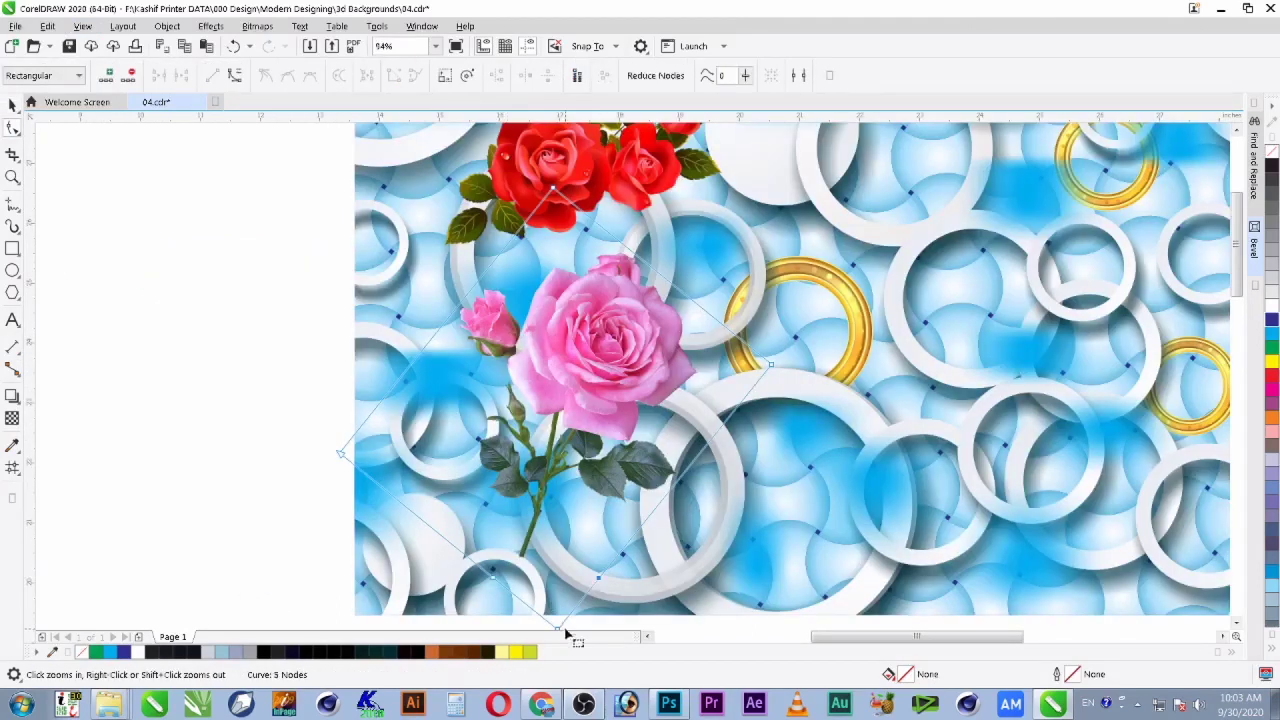
double_click(397, 485)
double_click(404, 358)
double_click(341, 443)
key("space")
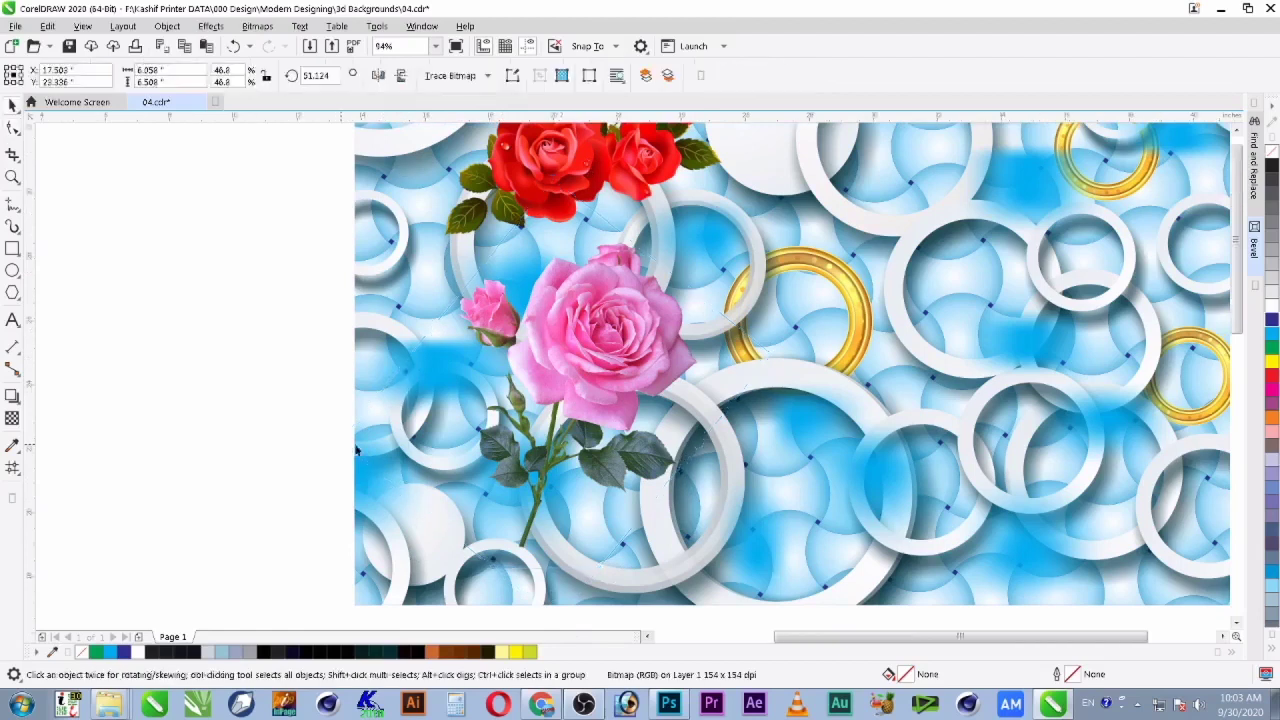
key("Escape")
Step: Place the purple and yellow butterfly on the pink rose, adjusting its size and tilt so it rests on the petals
scroll(471, 382, "down", 4)
scroll(939, 253, "up", 2)
left_click(1000, 206)
left_click_drag(1000, 206, 315, 375)
left_click(358, 308)
left_click(404, 250)
left_click(381, 275)
left_click_drag(408, 247, 416, 241)
key("Escape")
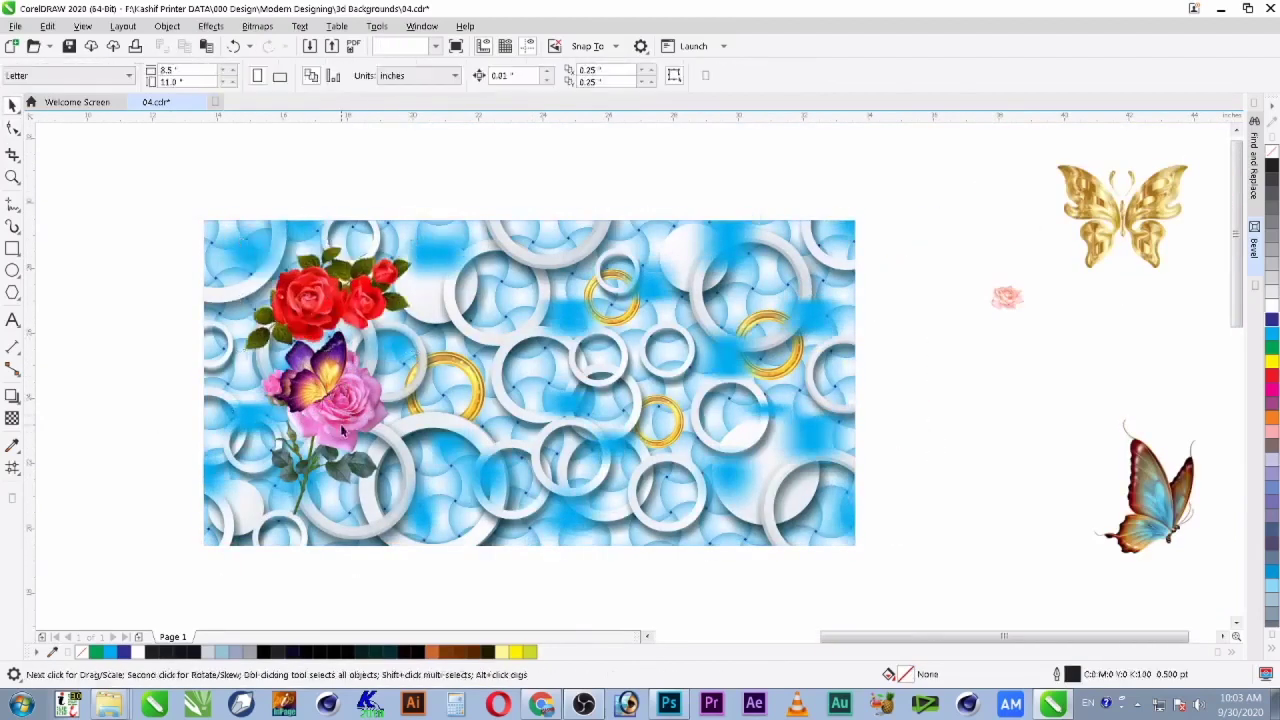
left_click_drag(348, 401, 344, 407)
left_click_drag(431, 317, 422, 327)
left_click_drag(320, 376, 321, 374)
Step: Place the peach rose enlarged over the upper-right rings and put a copy of the red roses below it
left_click(1137, 284)
left_click(1006, 296)
left_click_drag(1024, 311, 764, 312)
left_click_drag(380, 338, 780, 443)
right_click(785, 454)
Step: Start Replace Colors on the copied roses, sampling the red petals as the input color with a range of 51
key("F2")
left_click_drag(638, 284, 890, 492)
left_click(211, 27)
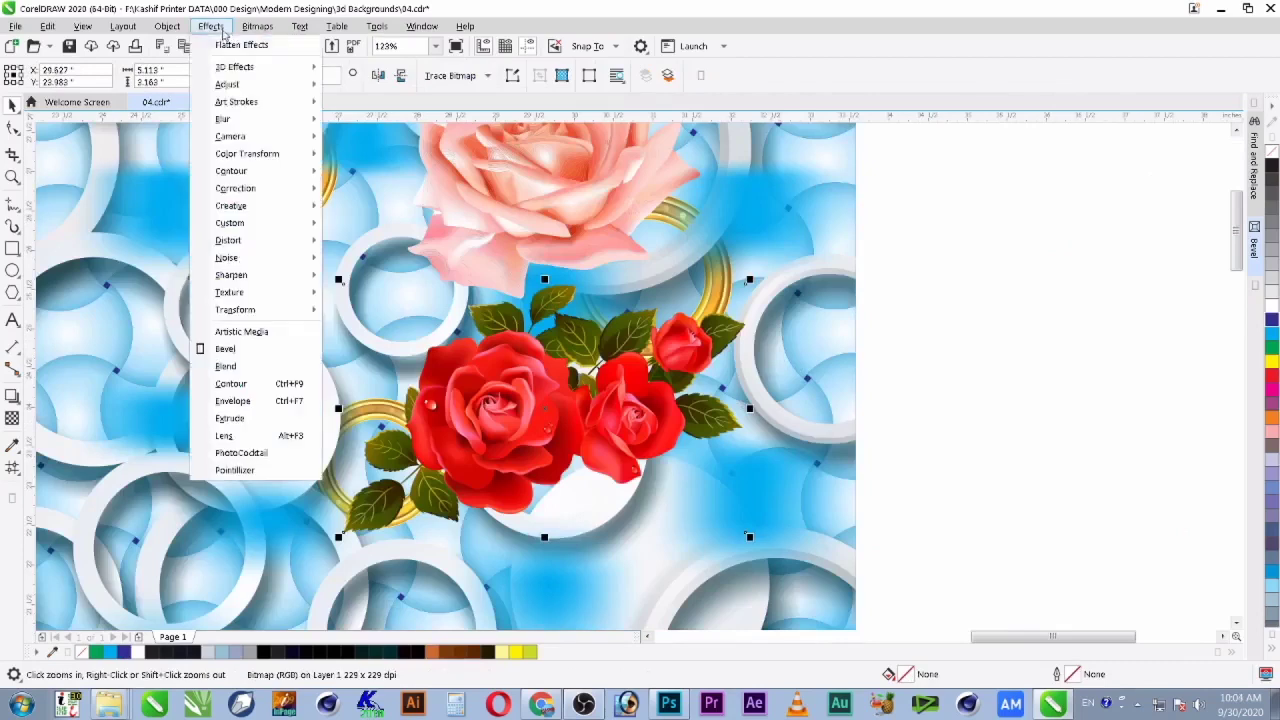
mouse_move(240, 85)
left_click(430, 299)
left_click_drag(611, 121, 816, 124)
left_click(928, 350)
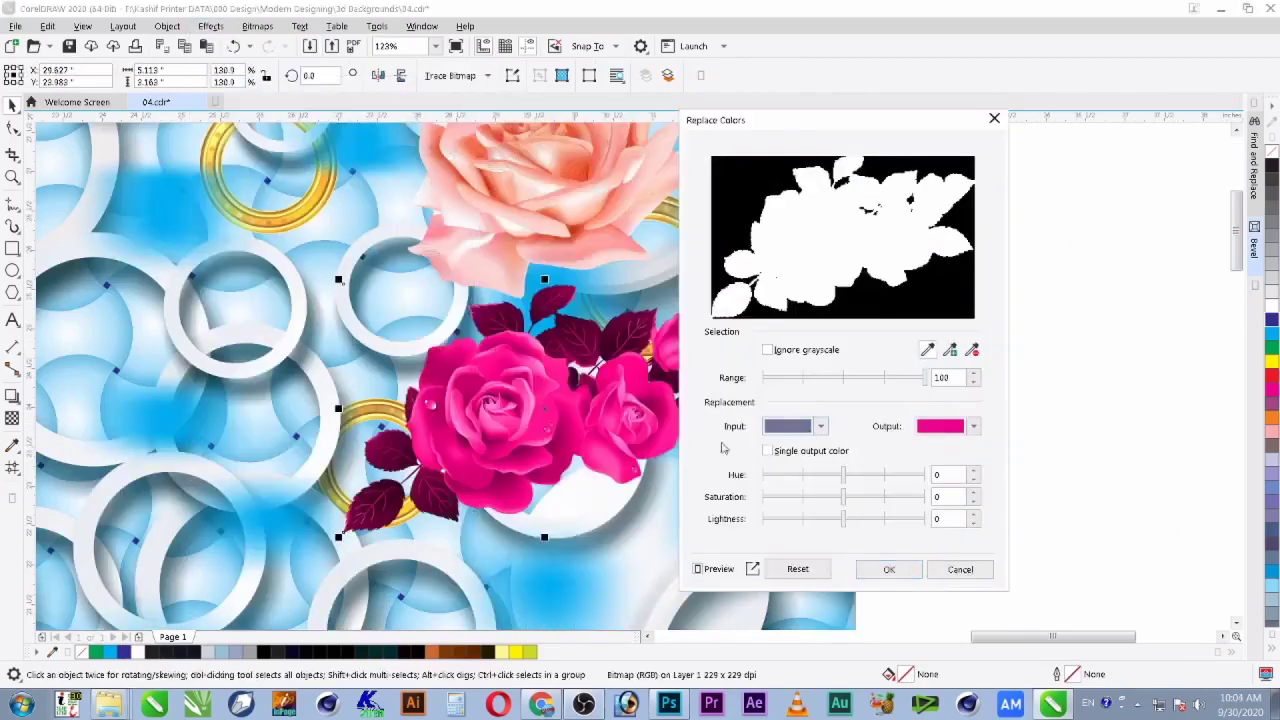
left_click(554, 398)
left_click(550, 416)
left_click_drag(923, 378, 844, 380)
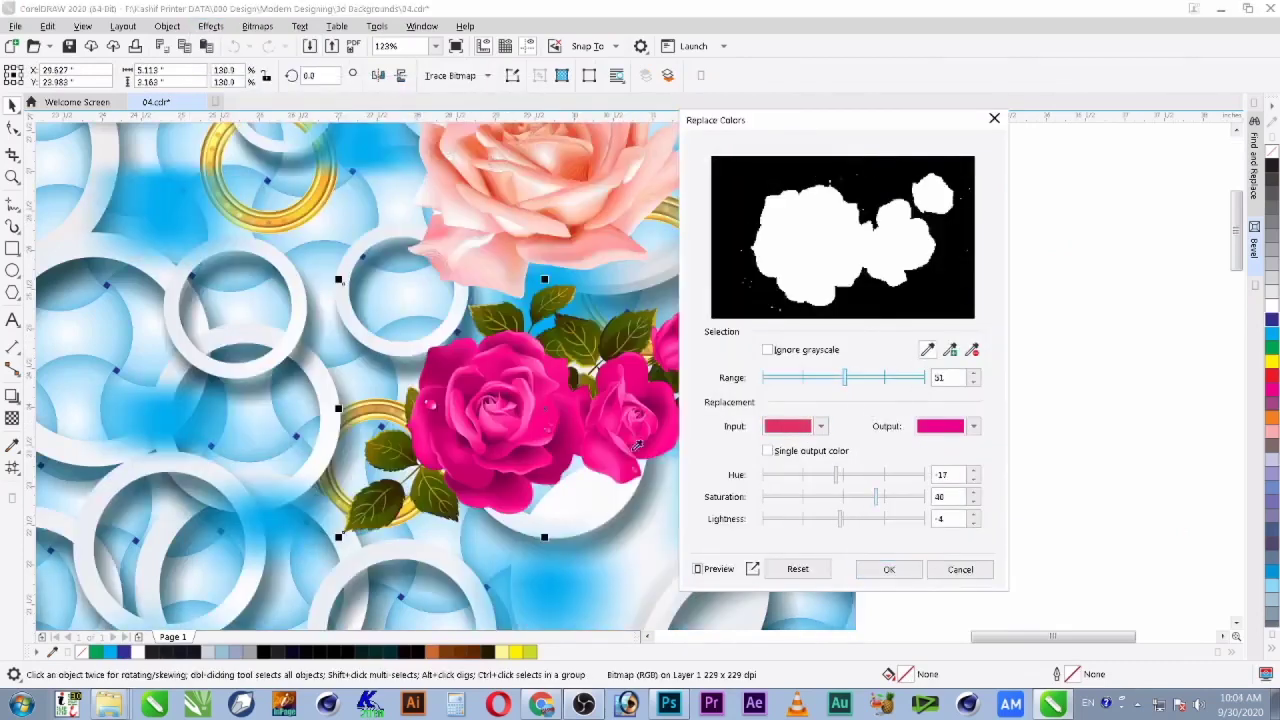
Step: Set the replacement output color to purple, RGB 123, 39, 233, and apply it to the copied roses
left_click(973, 426)
left_click(1008, 623)
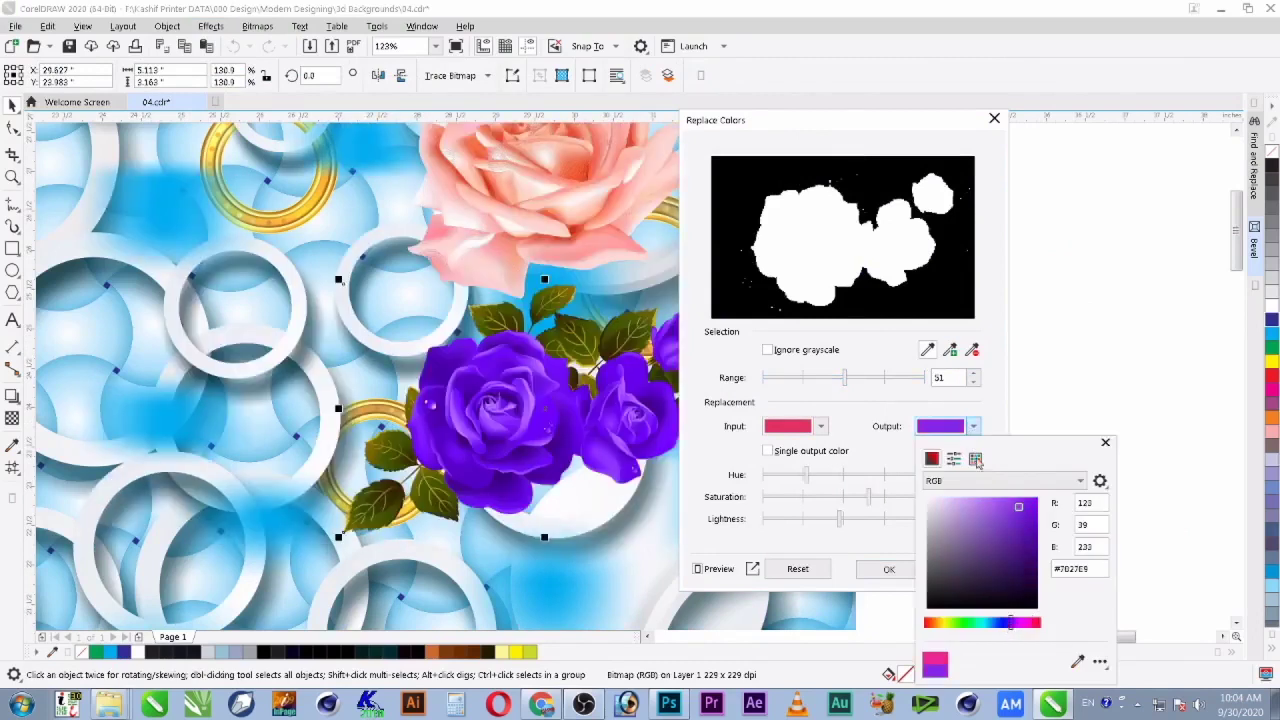
left_click(889, 569)
Step: Rotate the purple roses to about 23.5 degrees and enlarge them to about 153%
scroll(951, 349, "down", 2)
left_click(830, 465)
left_click(833, 470)
left_click_drag(833, 476, 880, 299)
left_click_drag(626, 532, 506, 575)
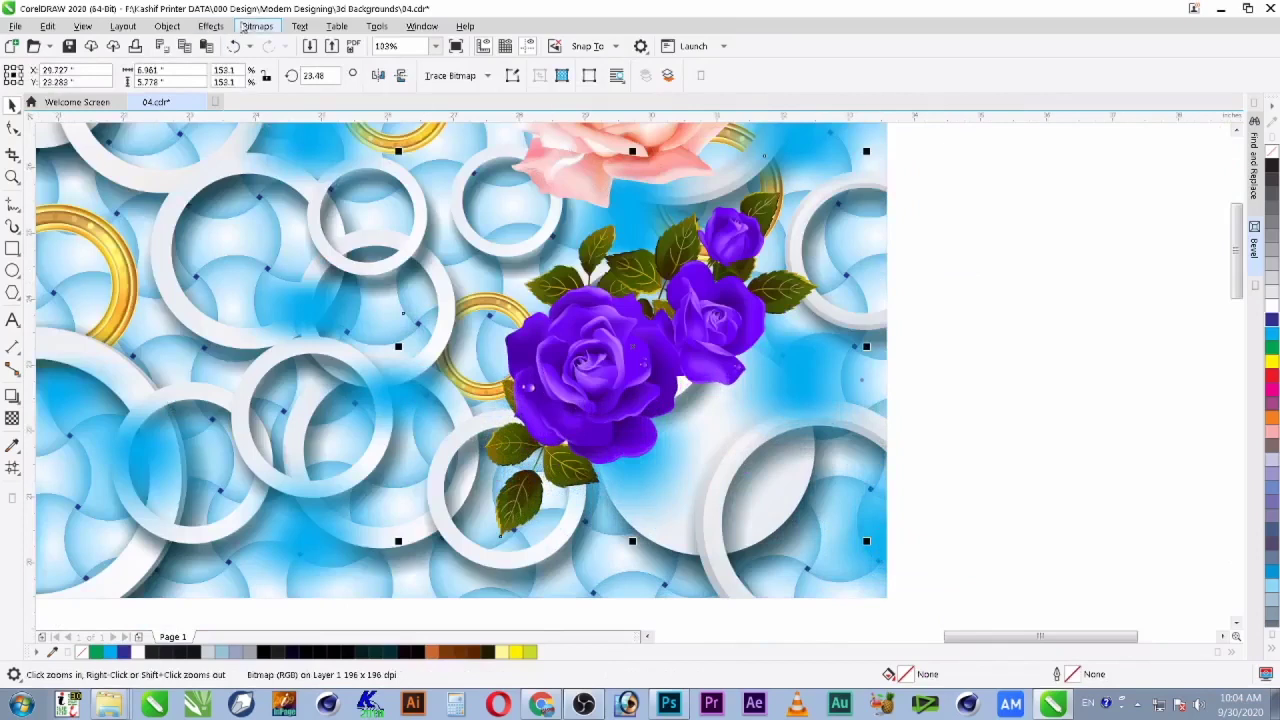
left_click(257, 27)
mouse_move(211, 27)
mouse_move(236, 84)
left_click(440, 297)
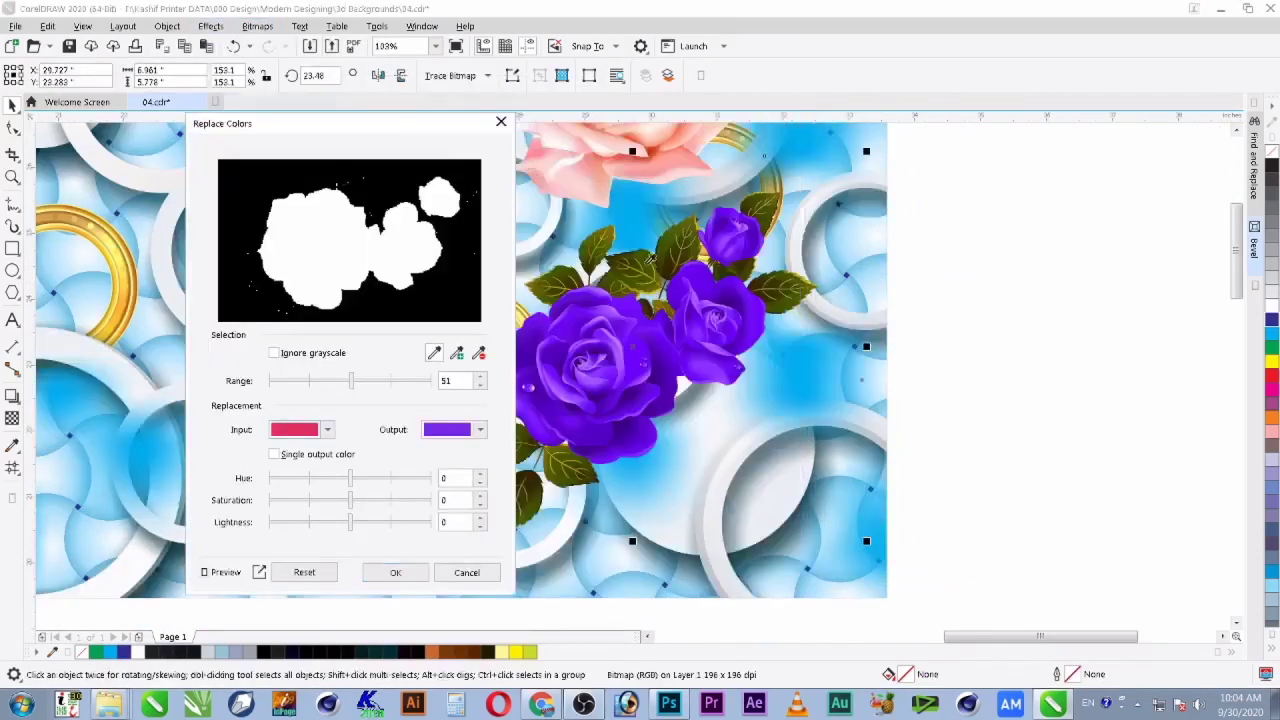
left_click(643, 262)
left_click(466, 572)
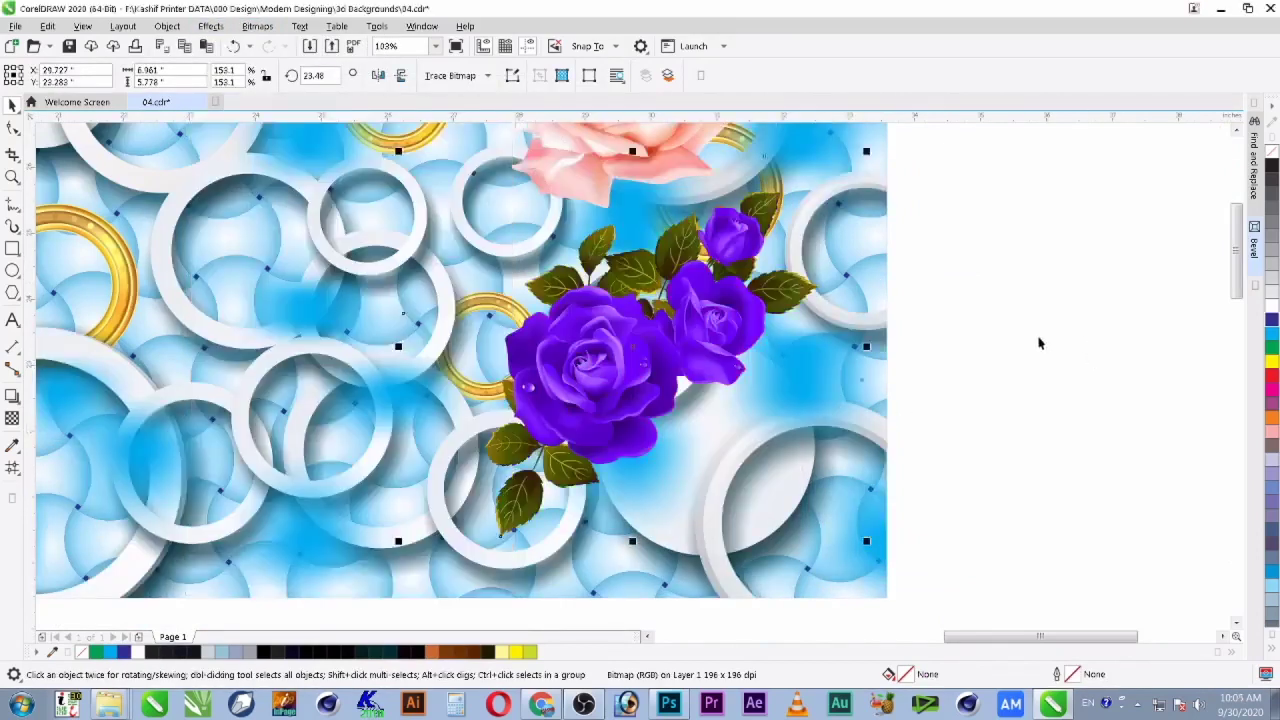
Step: Rotate the red roses slightly and shift all the flowers and the butterfly on the background's left side together
left_click(1037, 340)
scroll(891, 398, "down", 2)
left_click(373, 280)
left_click(373, 280)
left_click_drag(436, 336, 442, 315)
left_click_drag(159, 278, 452, 508)
left_click_drag(361, 376, 329, 357)
Step: Bring the blue butterfly closer to the background and try moving the peach rose toward the lower middle
left_click_drag(1164, 465, 1031, 390)
left_click(755, 263)
left_click(763, 406)
left_click_drag(744, 289, 610, 446)
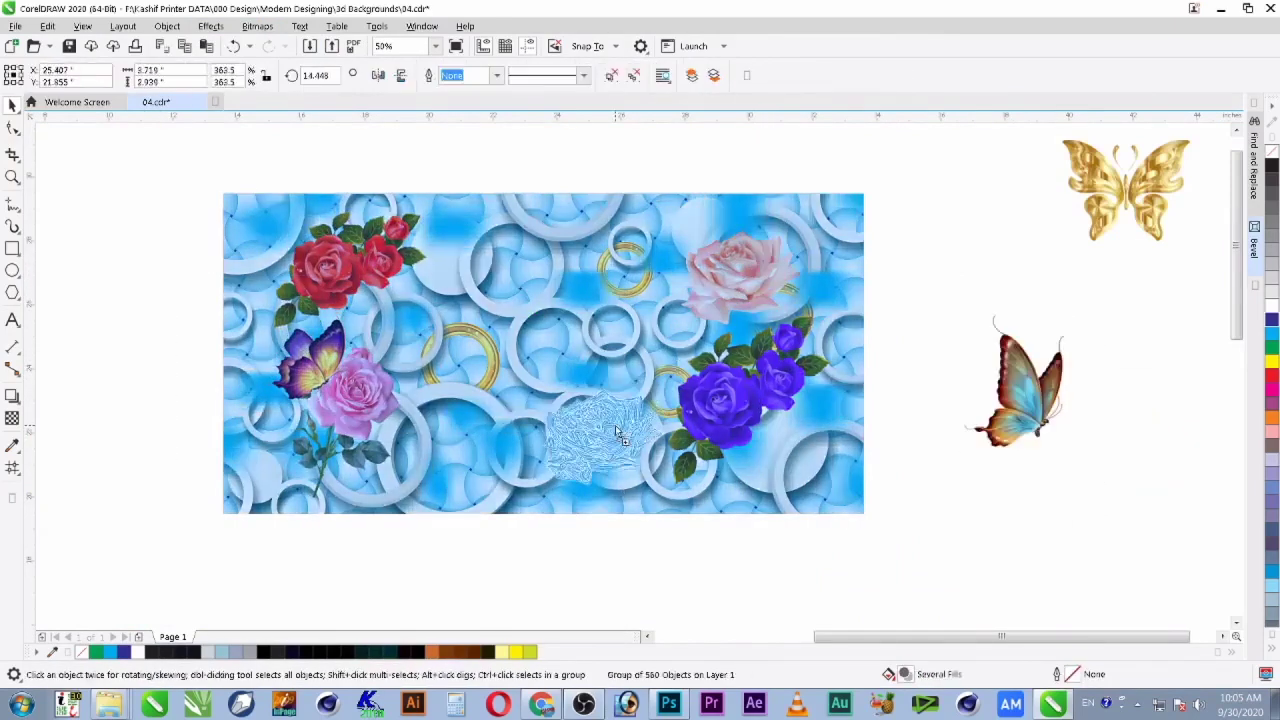
key("ctrl+z")
Step: Place the blue butterfly against the left side of the purple roses and a small peach rose copy below them
left_click(933, 290)
scroll(933, 298, "down", 1)
key("F2")
left_click_drag(1060, 220, 660, 400)
left_click(950, 470)
left_click(378, 76)
left_click_drag(956, 500, 692, 339)
left_click_drag(755, 391, 722, 350)
left_click_drag(675, 306, 478, 282)
left_click_drag(434, 326, 405, 352)
left_click_drag(478, 322, 493, 437)
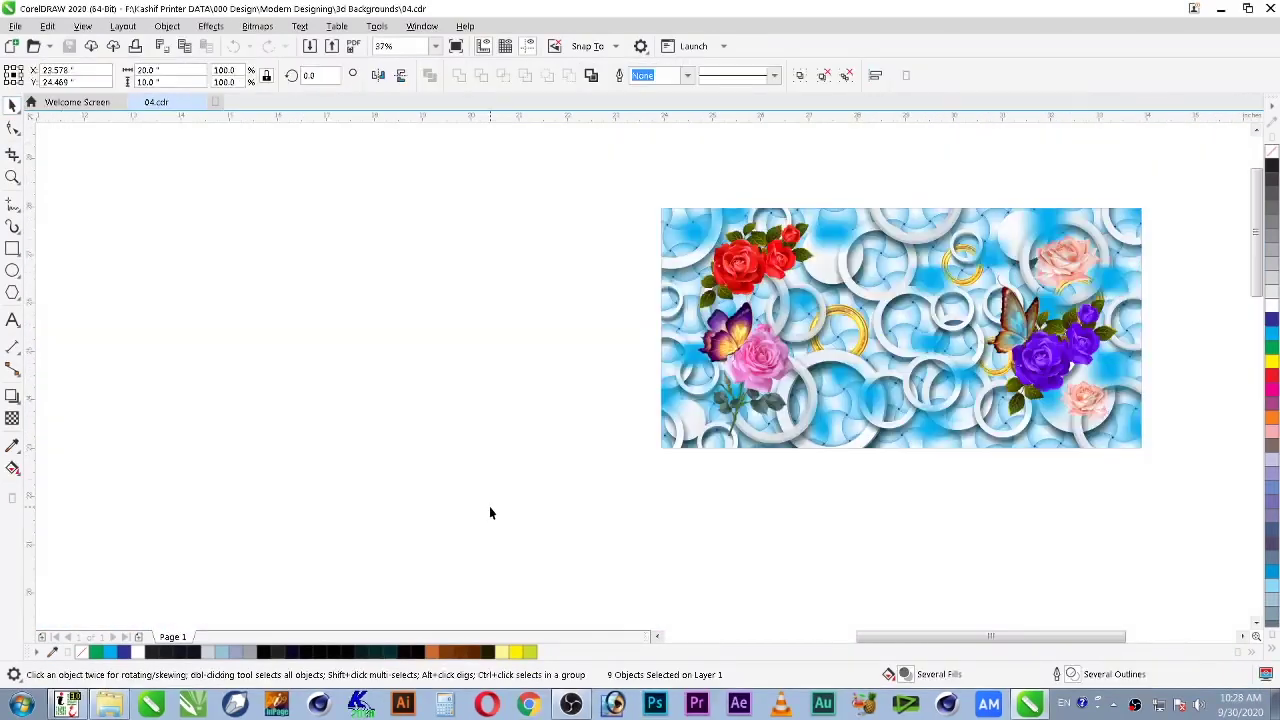
Step: Duplicate the complete decorated design and place the copy 12 inches above the original
key("F4")
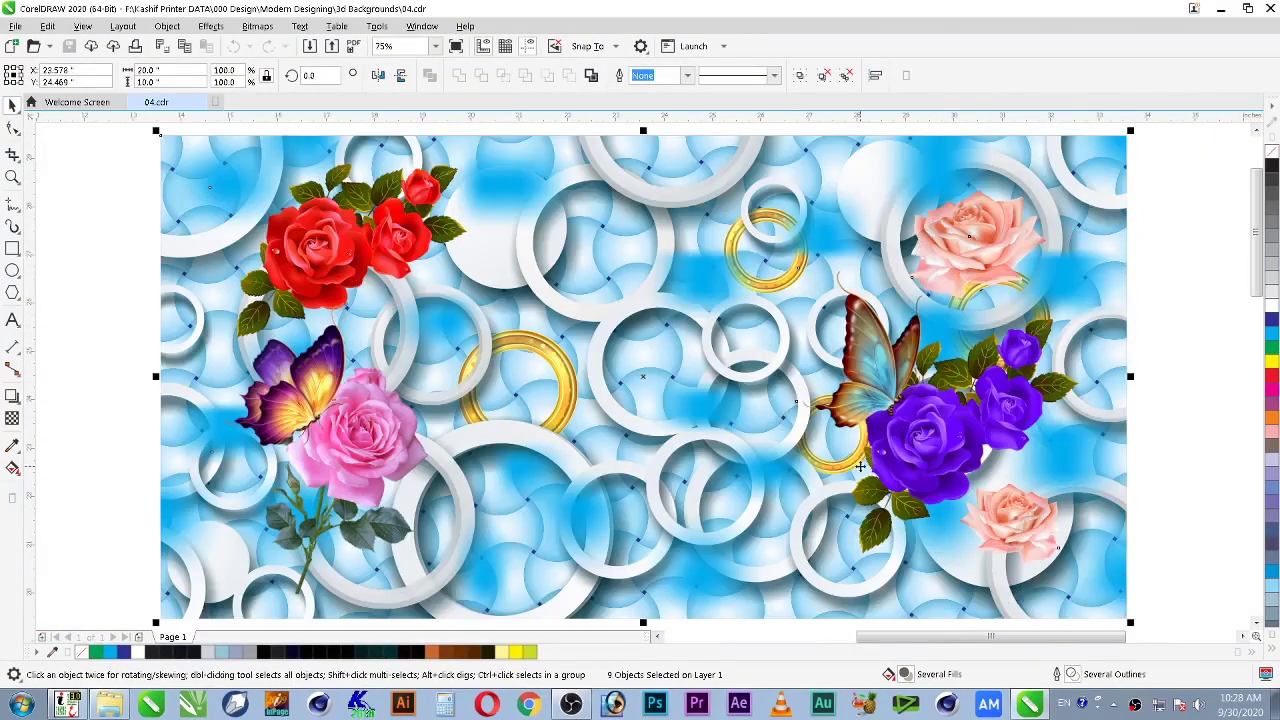
key("Escape")
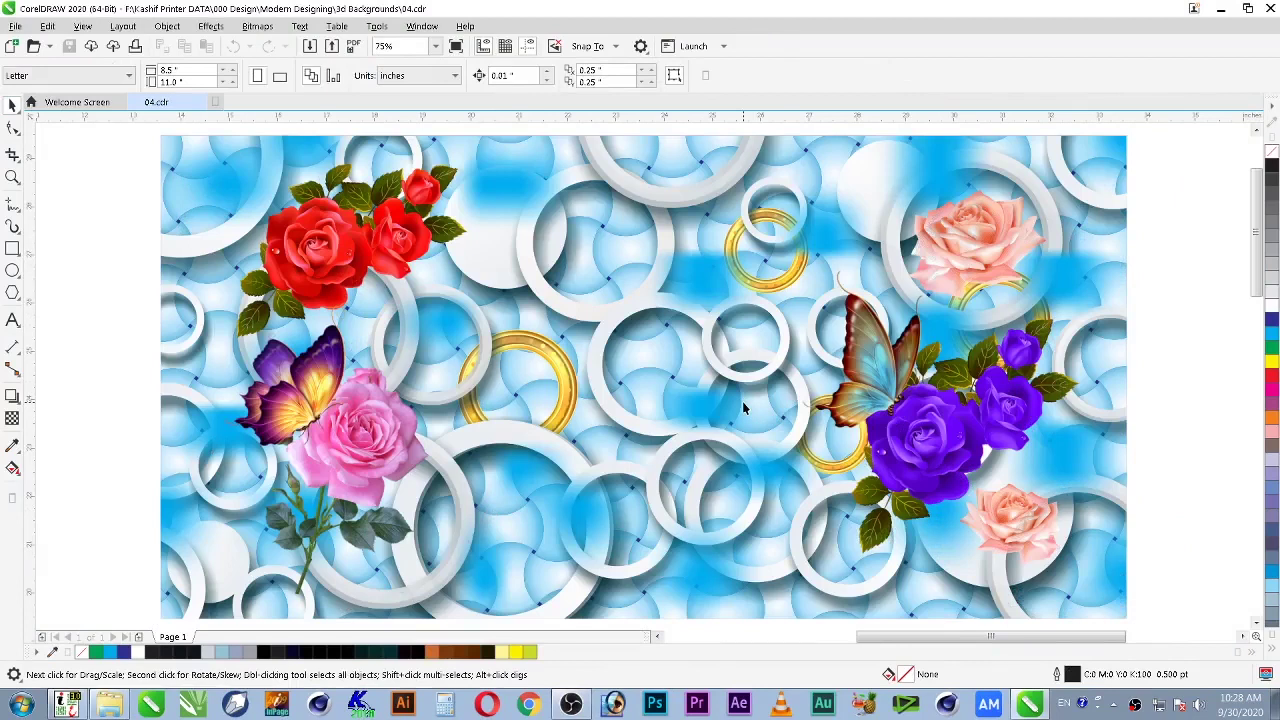
scroll(743, 408, "down", 2)
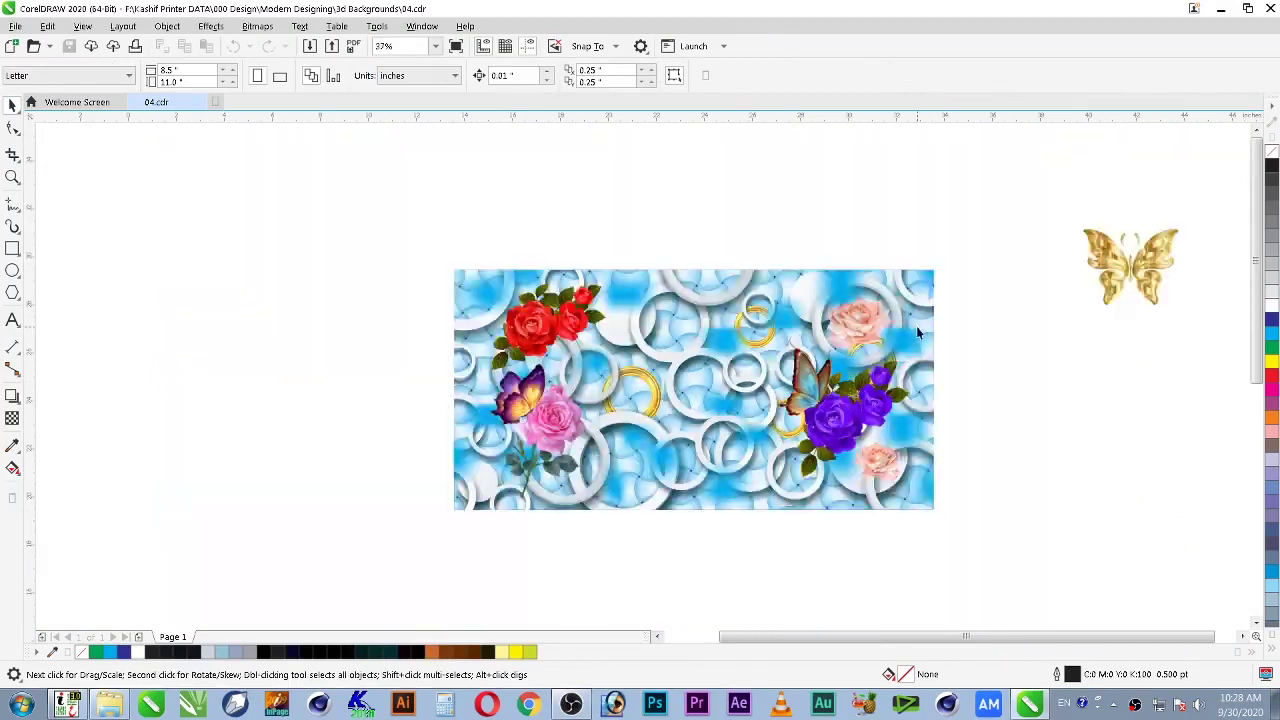
left_click_drag(399, 524, 399, 522)
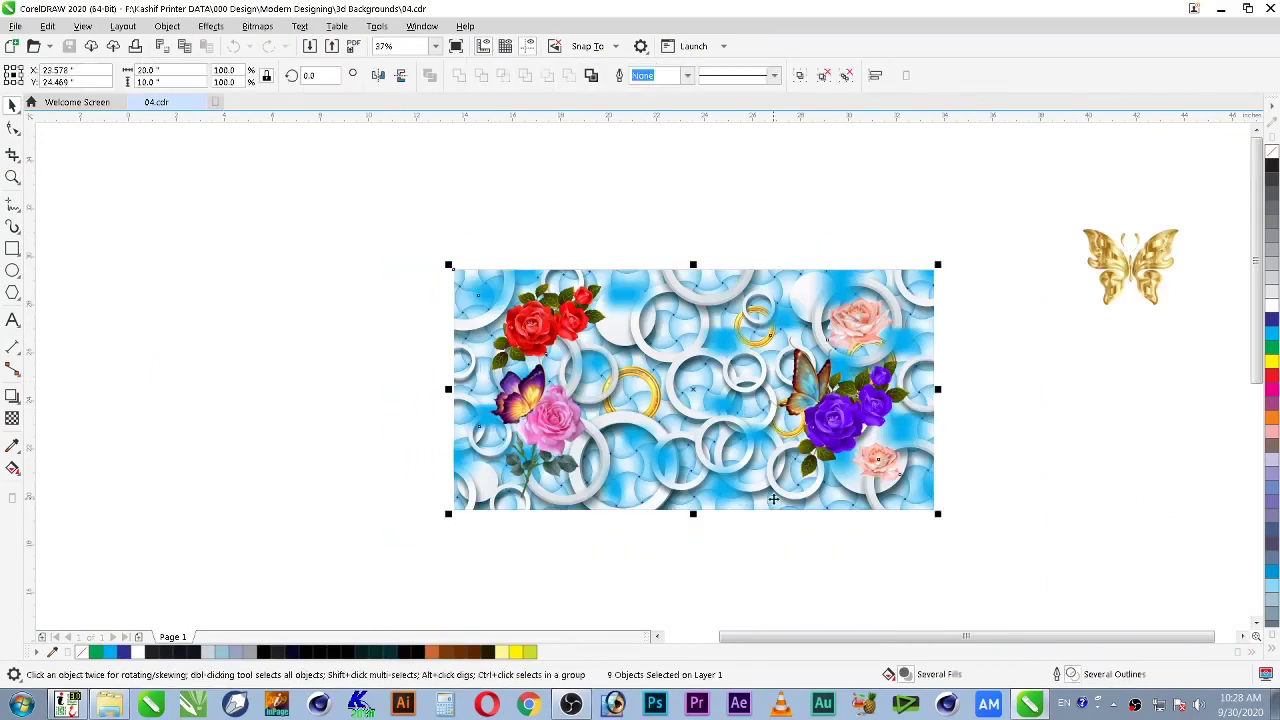
left_click_drag(772, 495, 772, 212)
key("shift+F2")
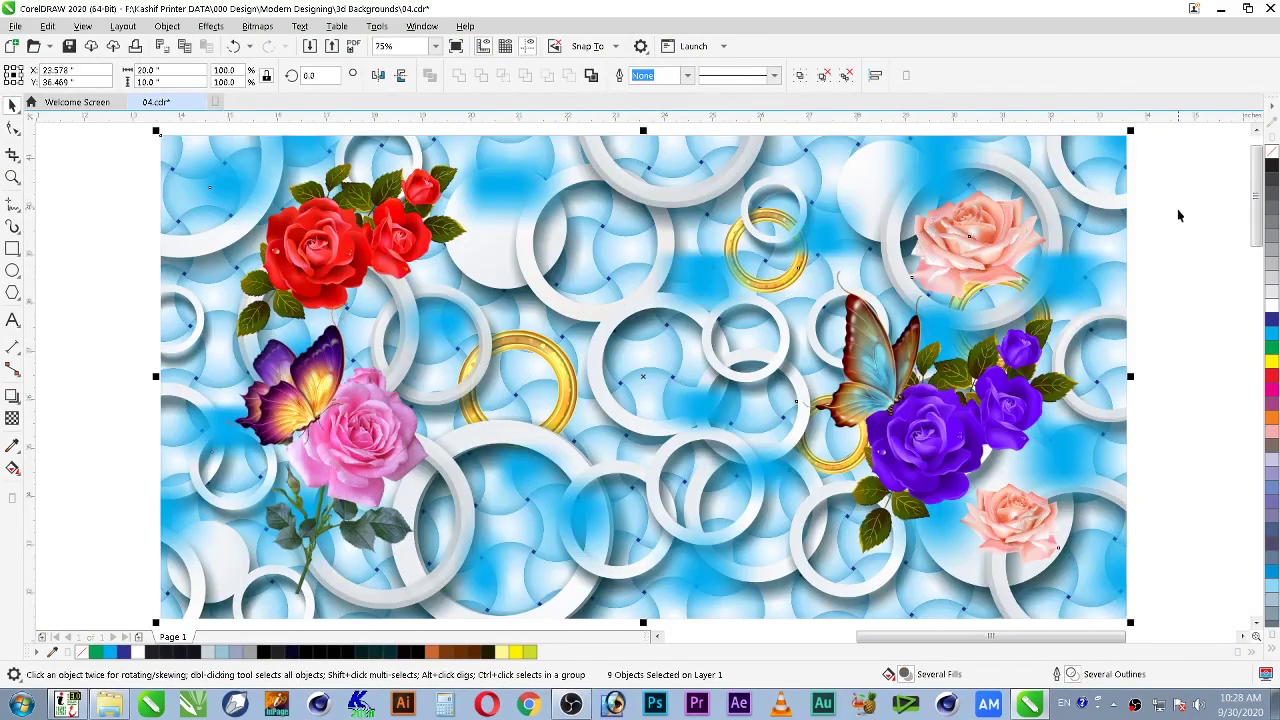
Step: Select all mesh fill nodes of the upper design copy with the Mesh Fill tool and color them magenta
key("Escape")
key("m")
left_click(630, 198)
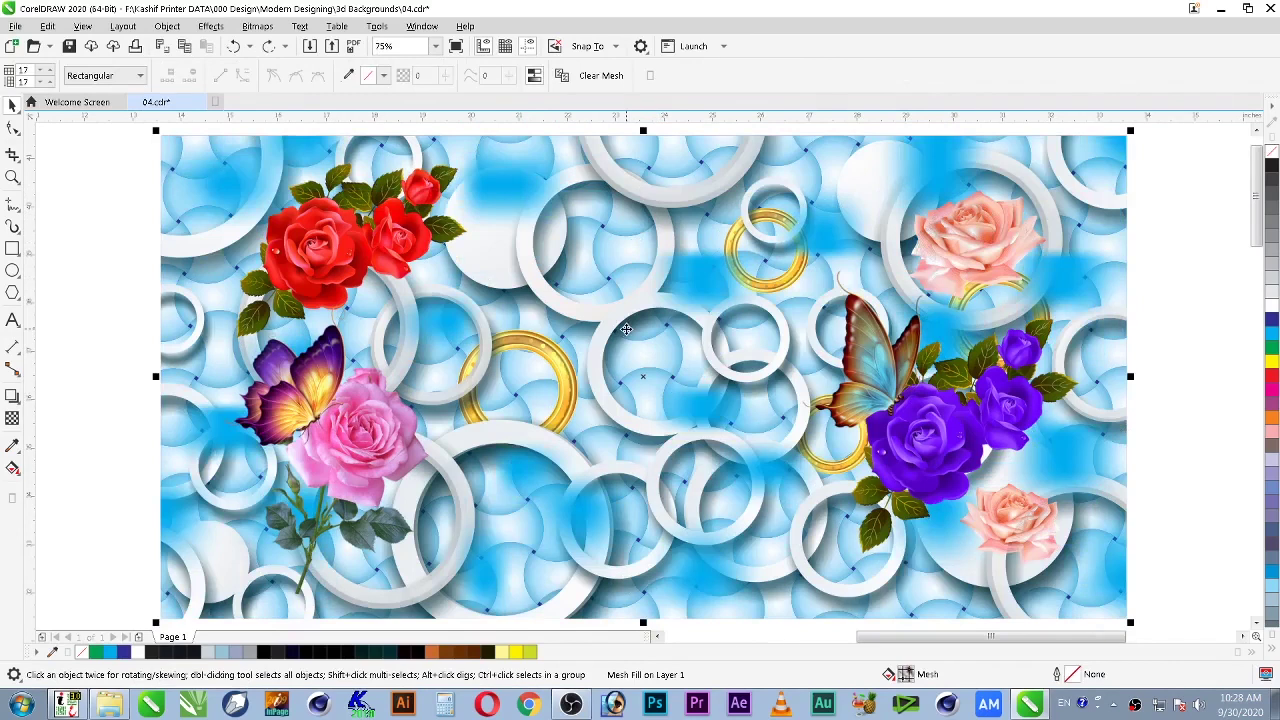
scroll(622, 333, "down", 2)
left_click_drag(365, 234, 1020, 585)
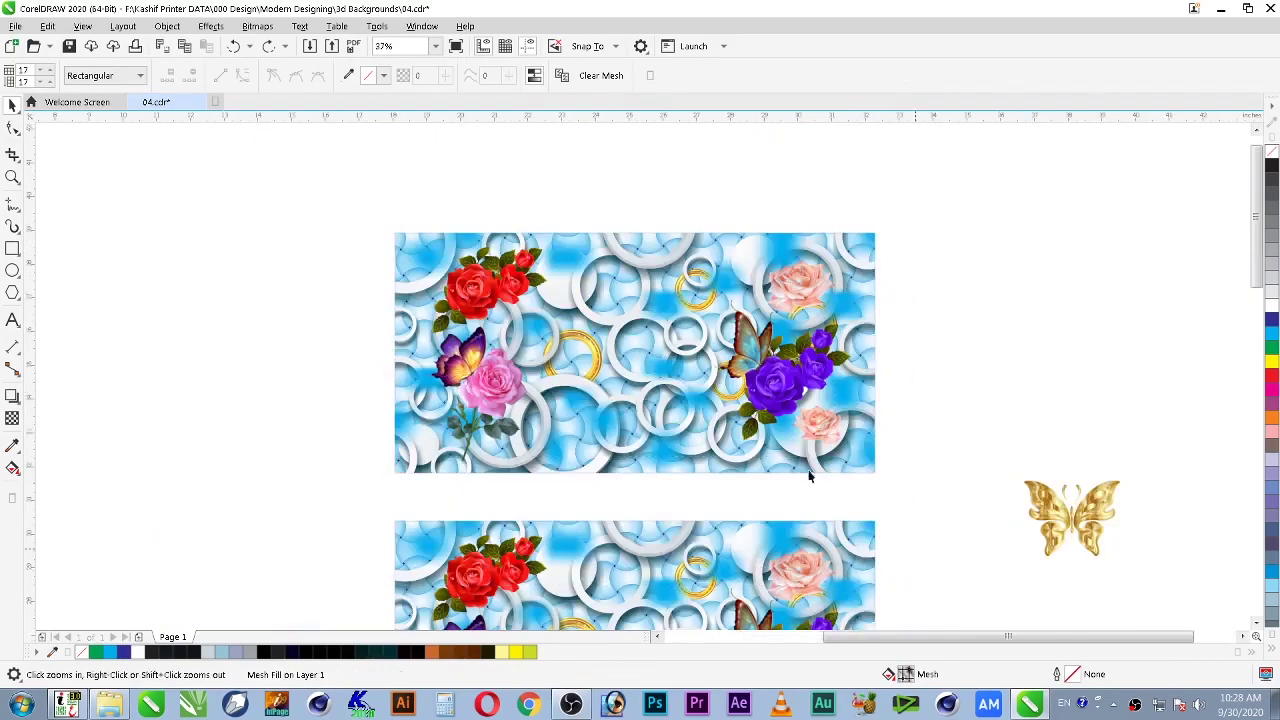
left_click(12, 468)
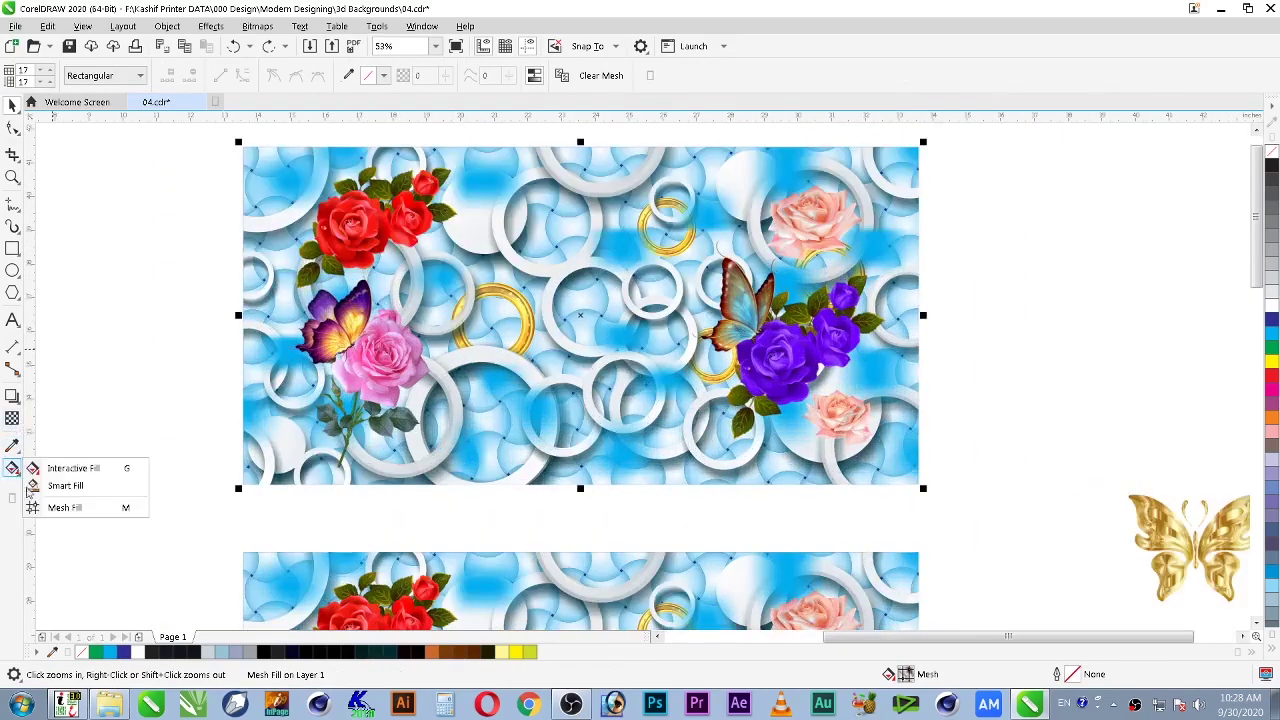
left_click(64, 507)
left_click_drag(226, 146, 958, 505)
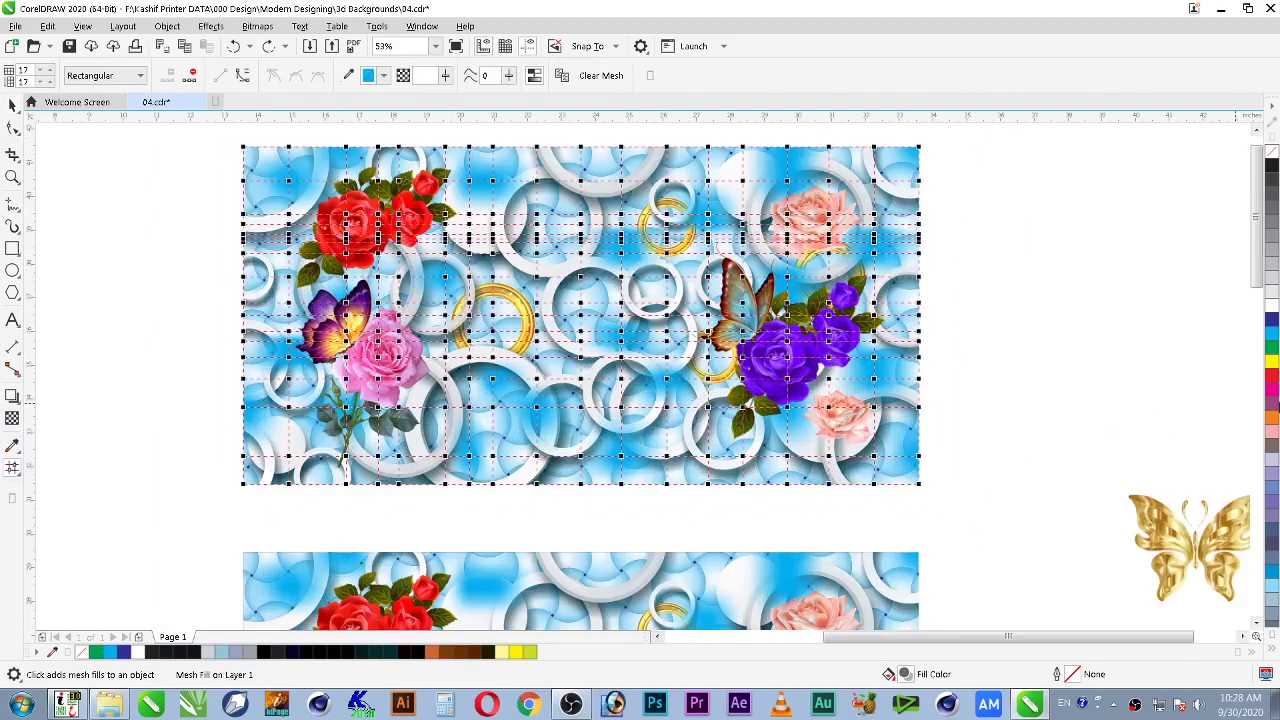
left_click(1271, 390)
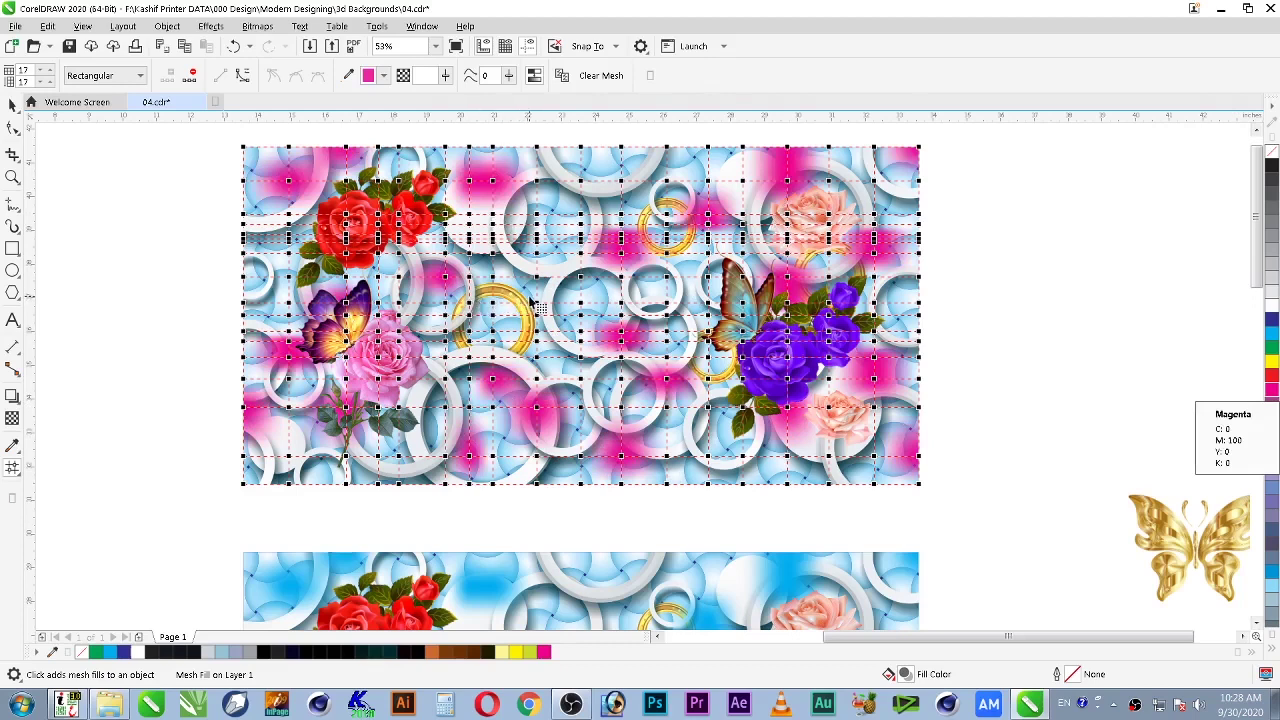
Step: Set the transparency of the mesh nodes beside the large gold ring to 0 and leave mesh editing
left_click(556, 336)
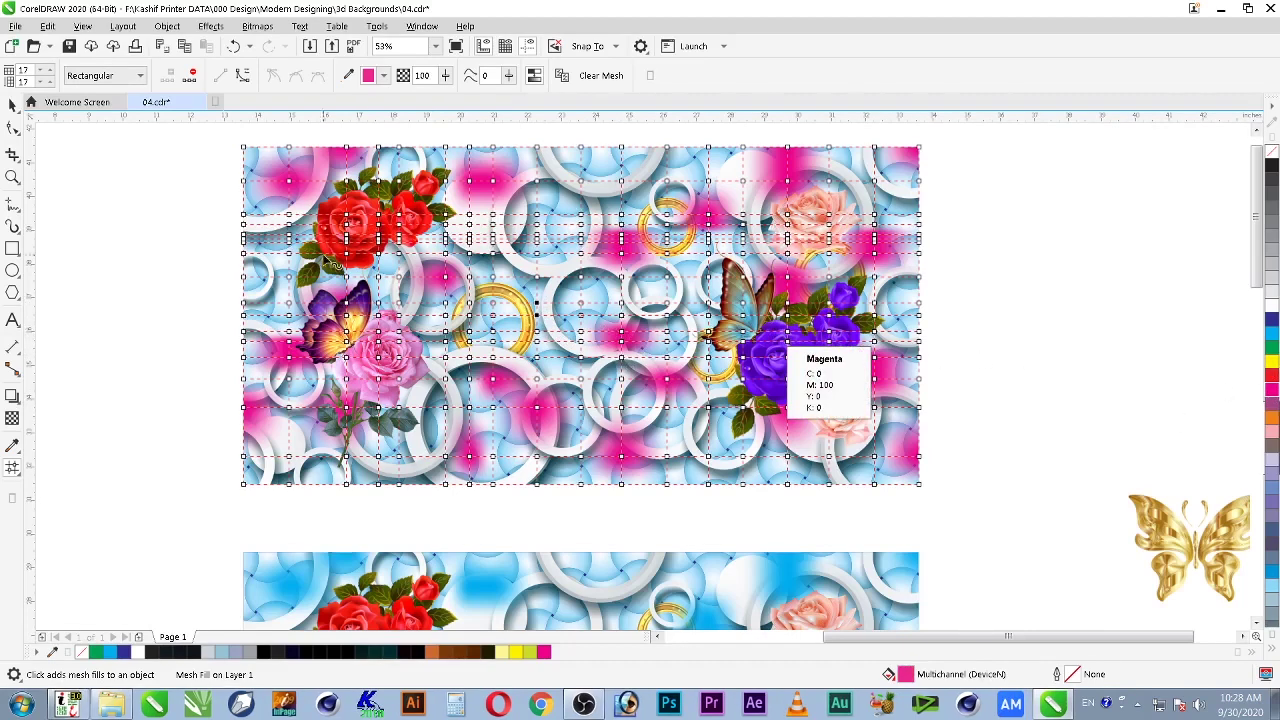
double_click(422, 75)
type("0")
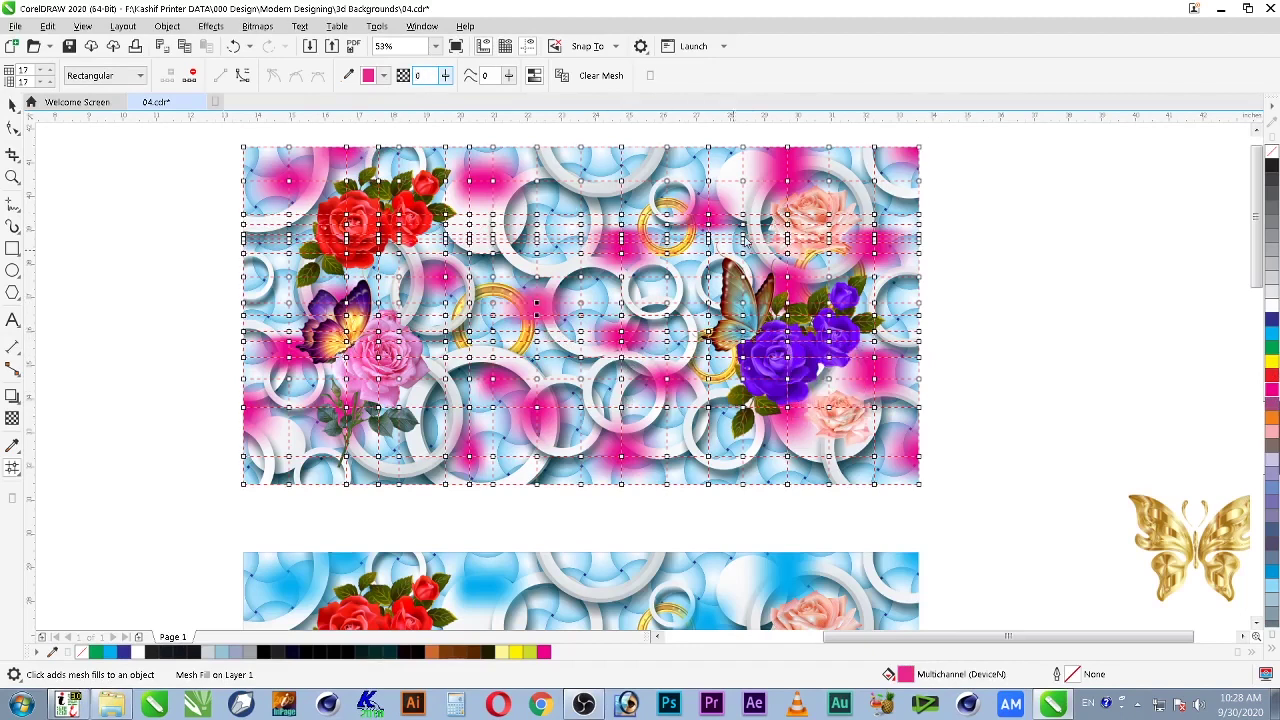
key("space")
key("space")
key("space")
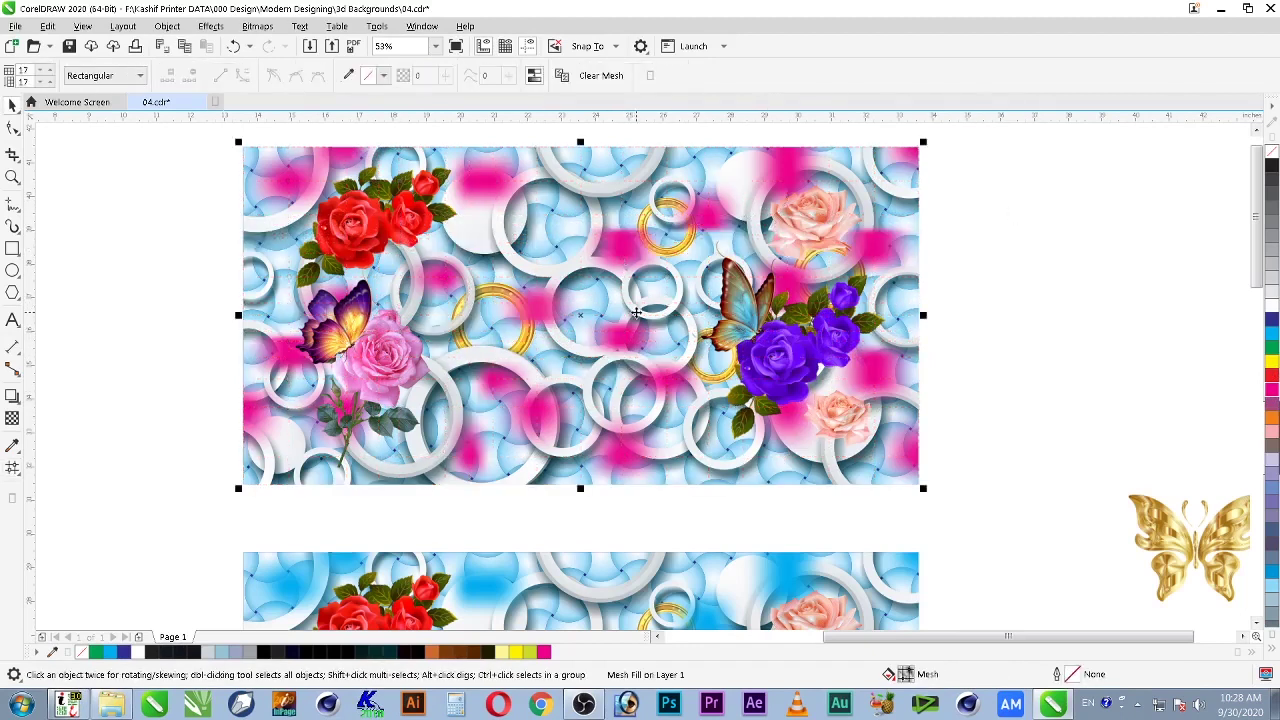
key("space")
Step: Move the magenta mesh off the upper design into the empty space to its left
scroll(630, 278, "down", 2)
key("F2")
left_click_drag(394, 192, 853, 390)
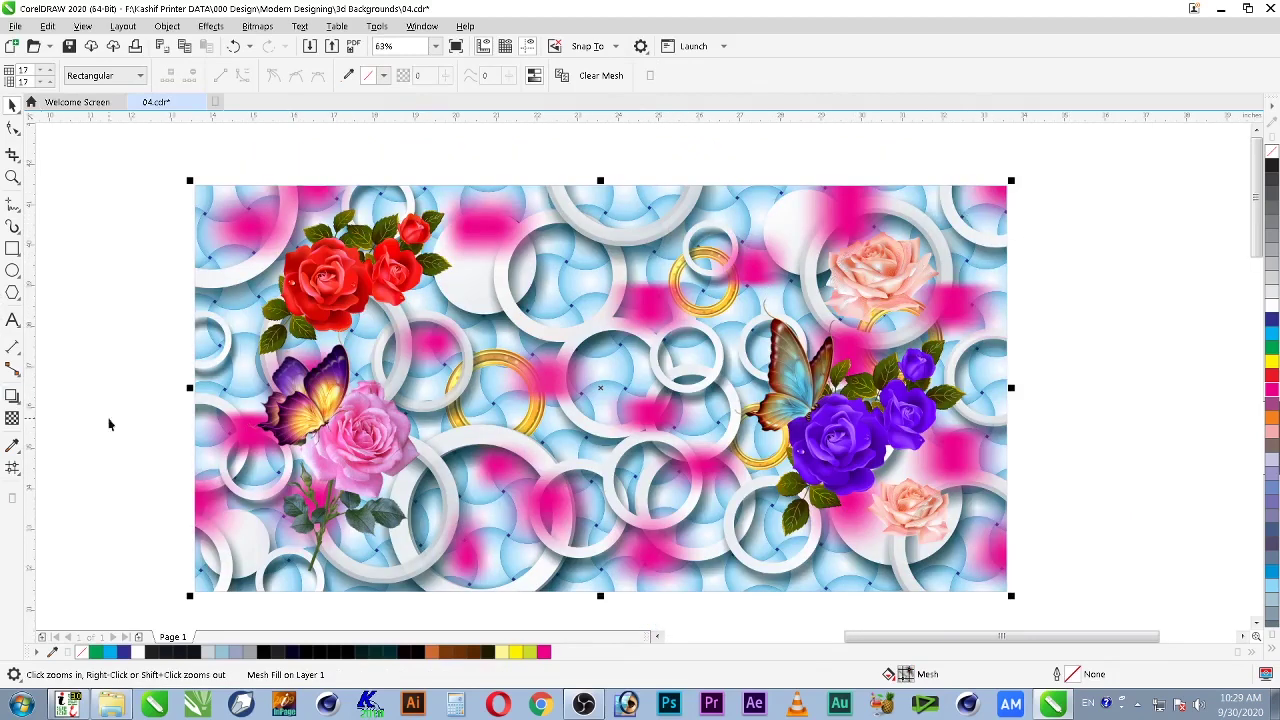
key("space")
left_click_drag(981, 211, 129, 214)
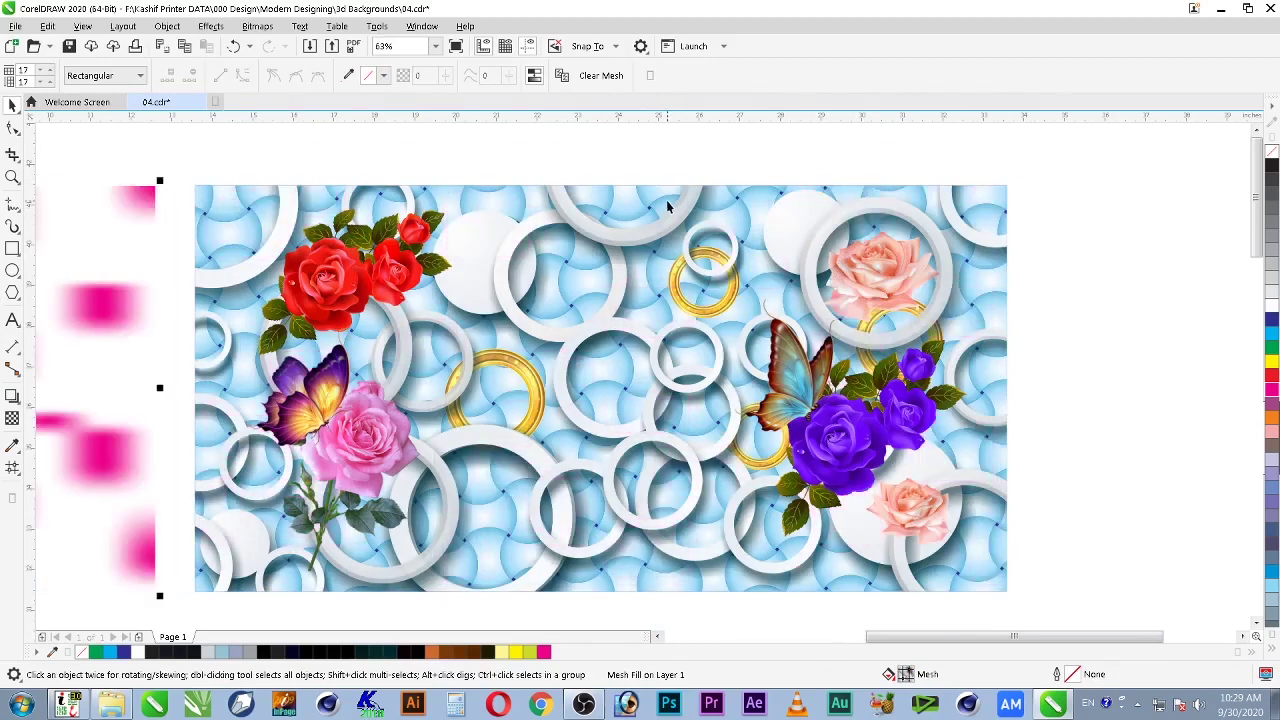
Step: Open the upper design's PowerClip rectangle to edit its ring and pattern contents
left_click(629, 207)
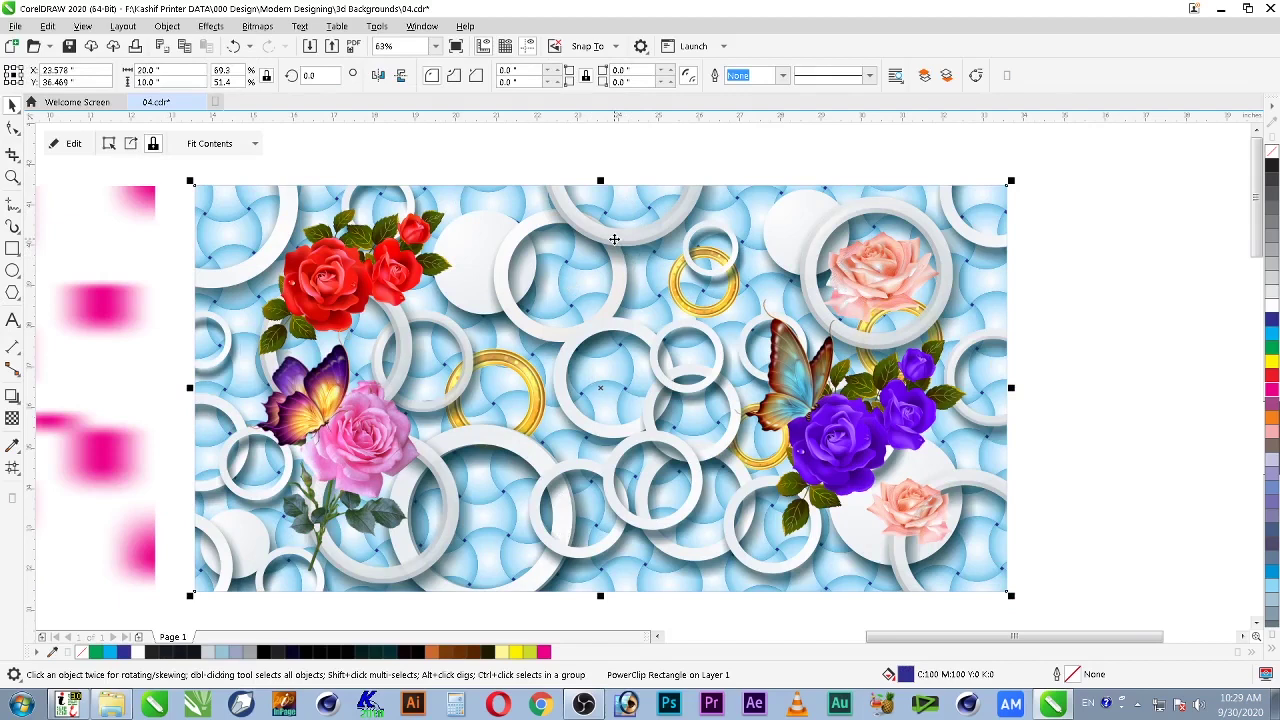
left_click(646, 214)
left_click(622, 241, "ctrl")
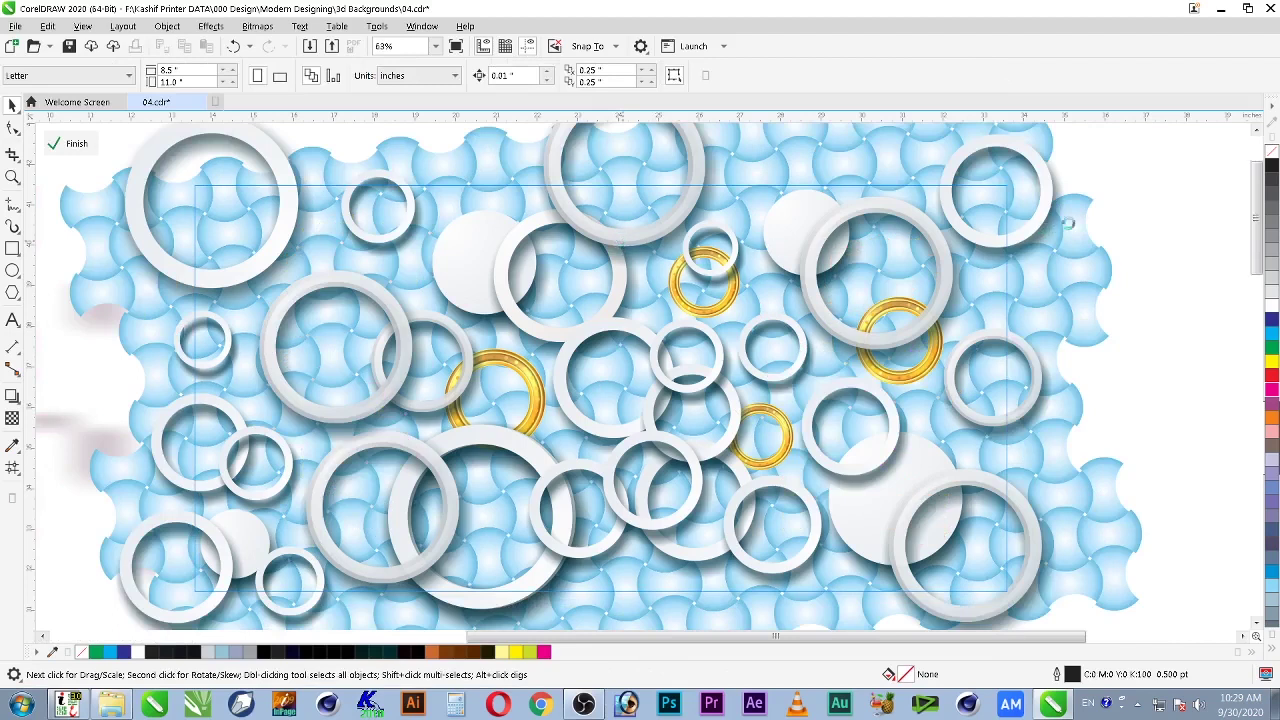
scroll(1148, 203, "down", 2)
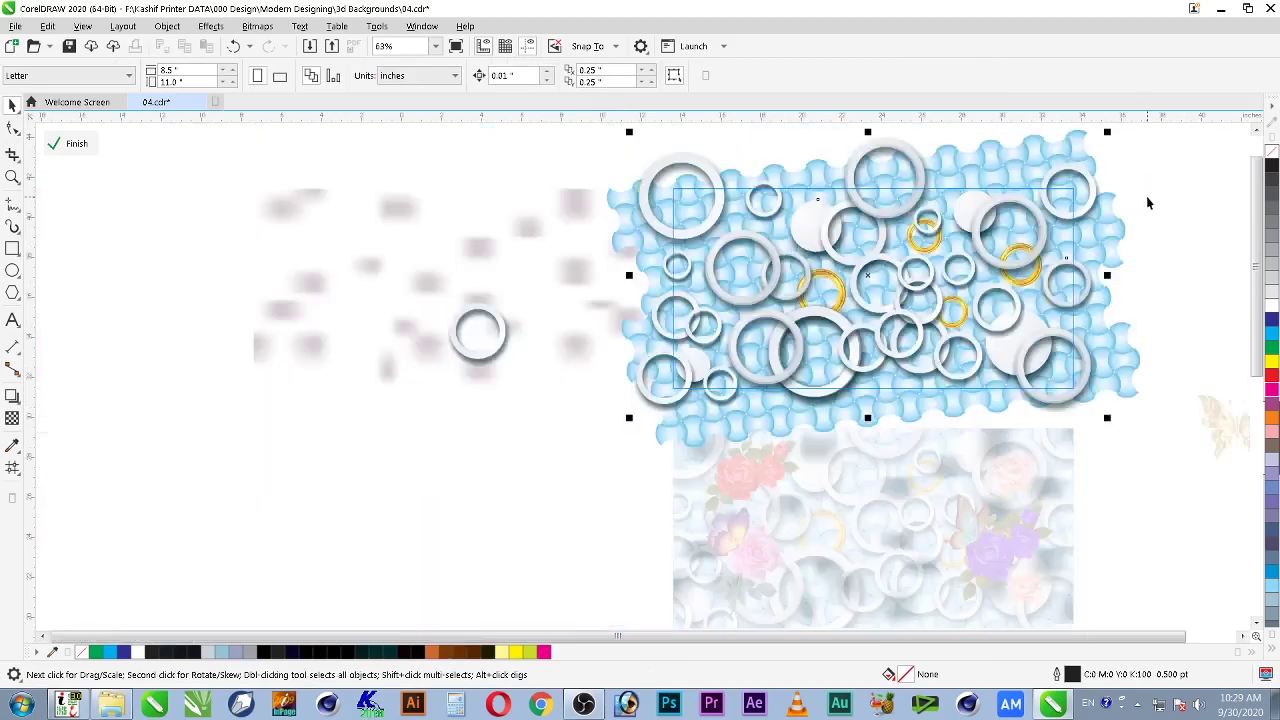
scroll(1139, 203, "down", 3)
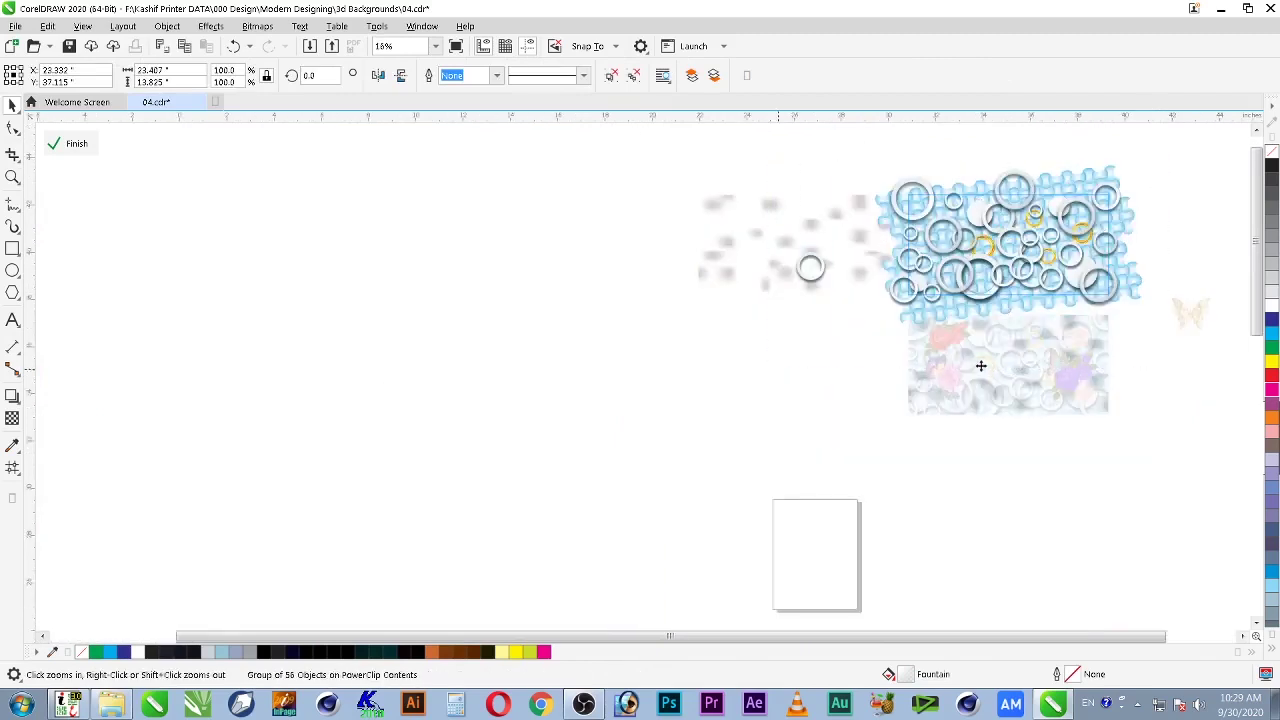
scroll(1215, 180, "up", 2)
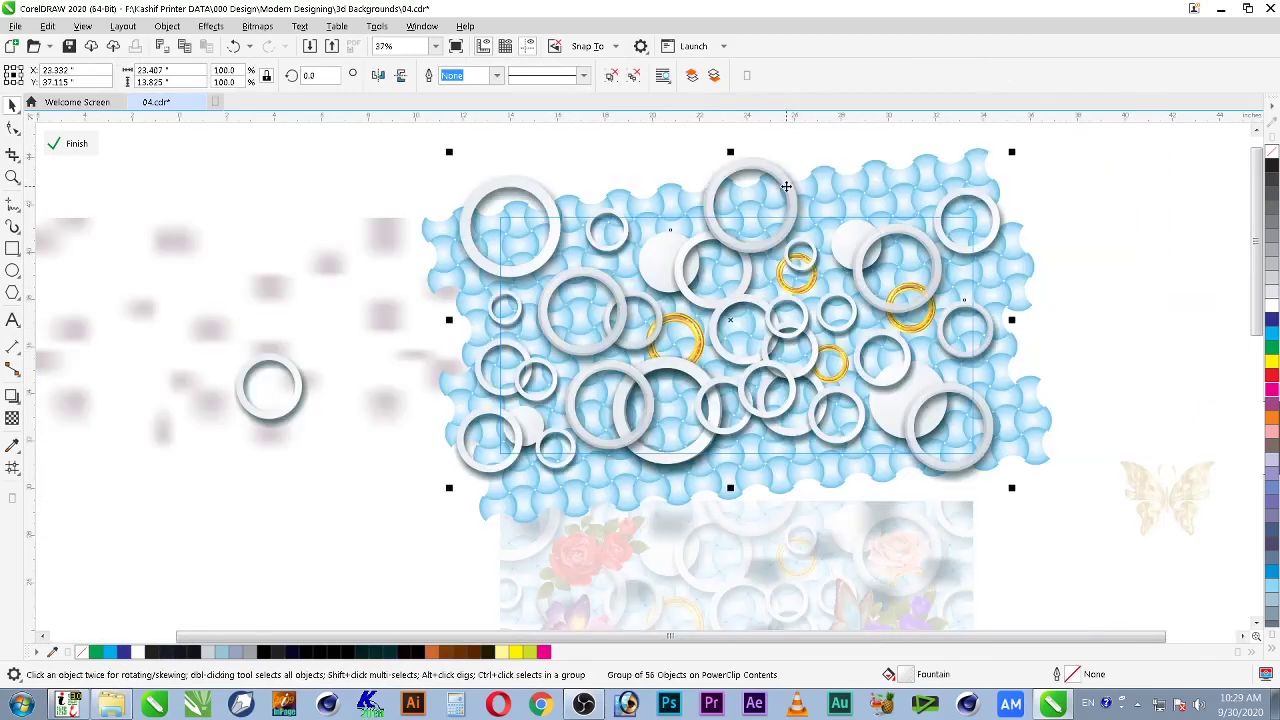
left_click_drag(786, 186, 784, 247)
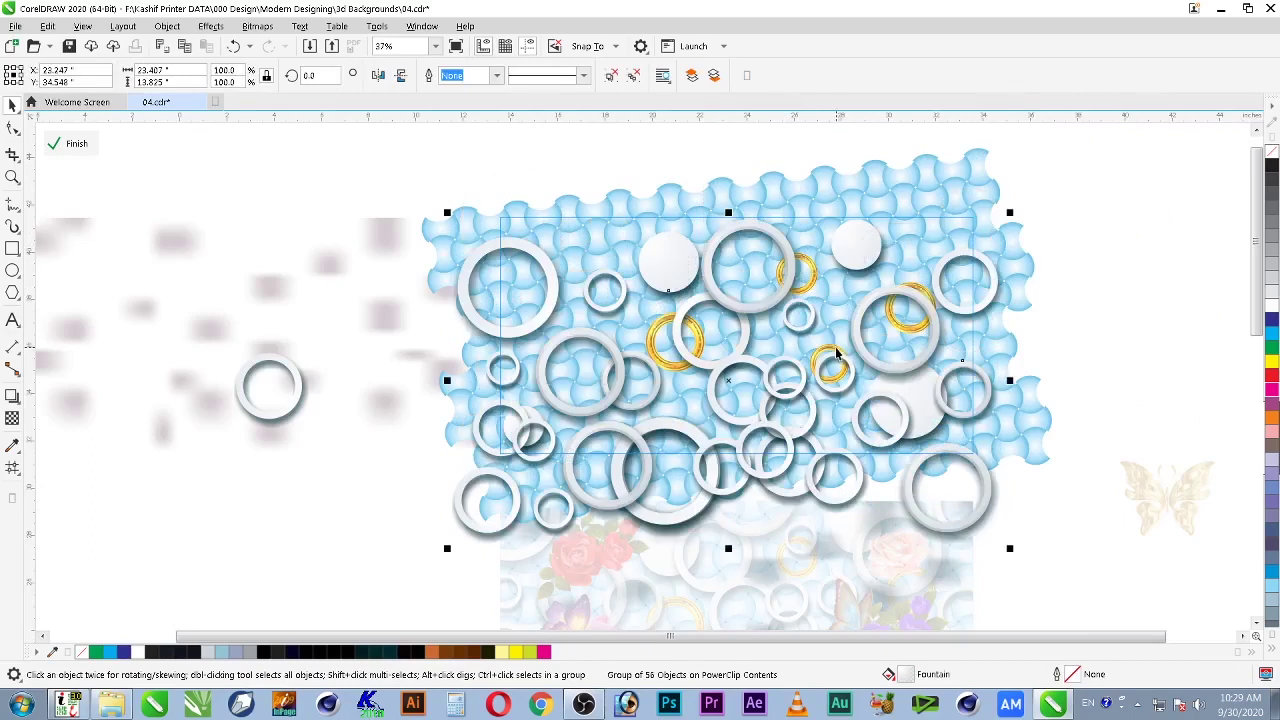
key("ctrl+z")
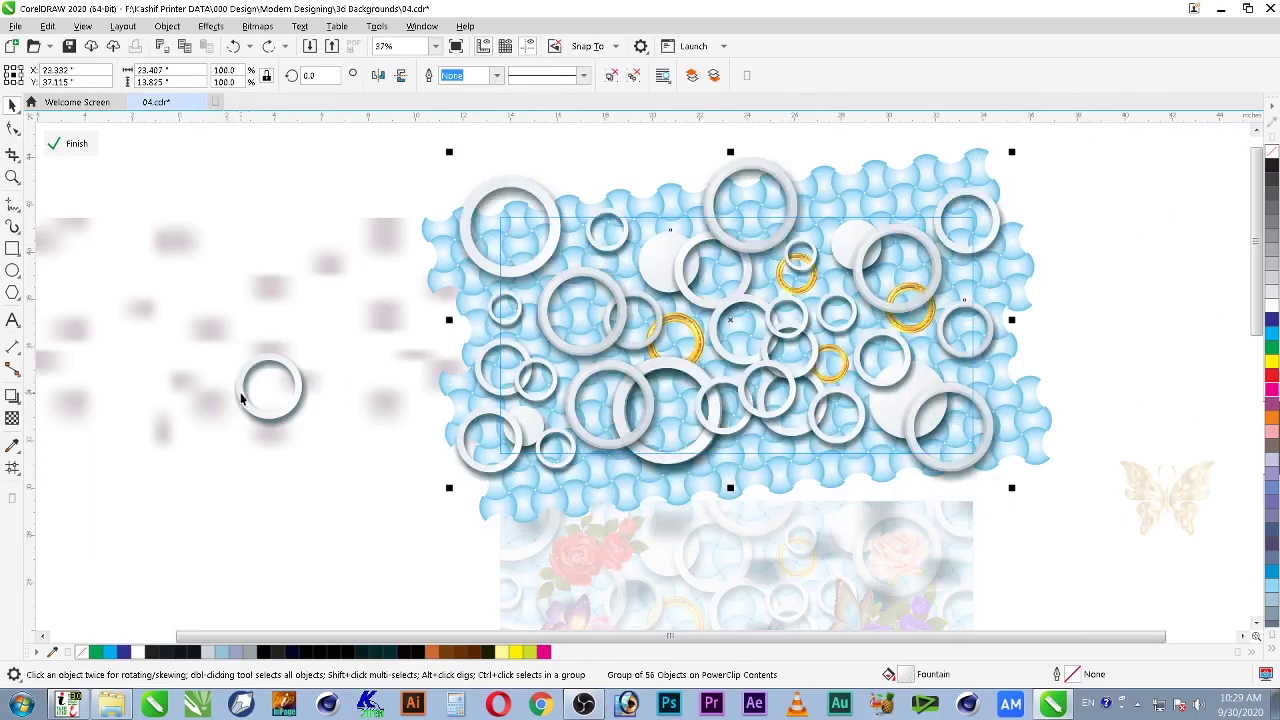
Step: Open the ring group's fountain fill and set magenta, yellow and black of its first color node to 0
key("Escape")
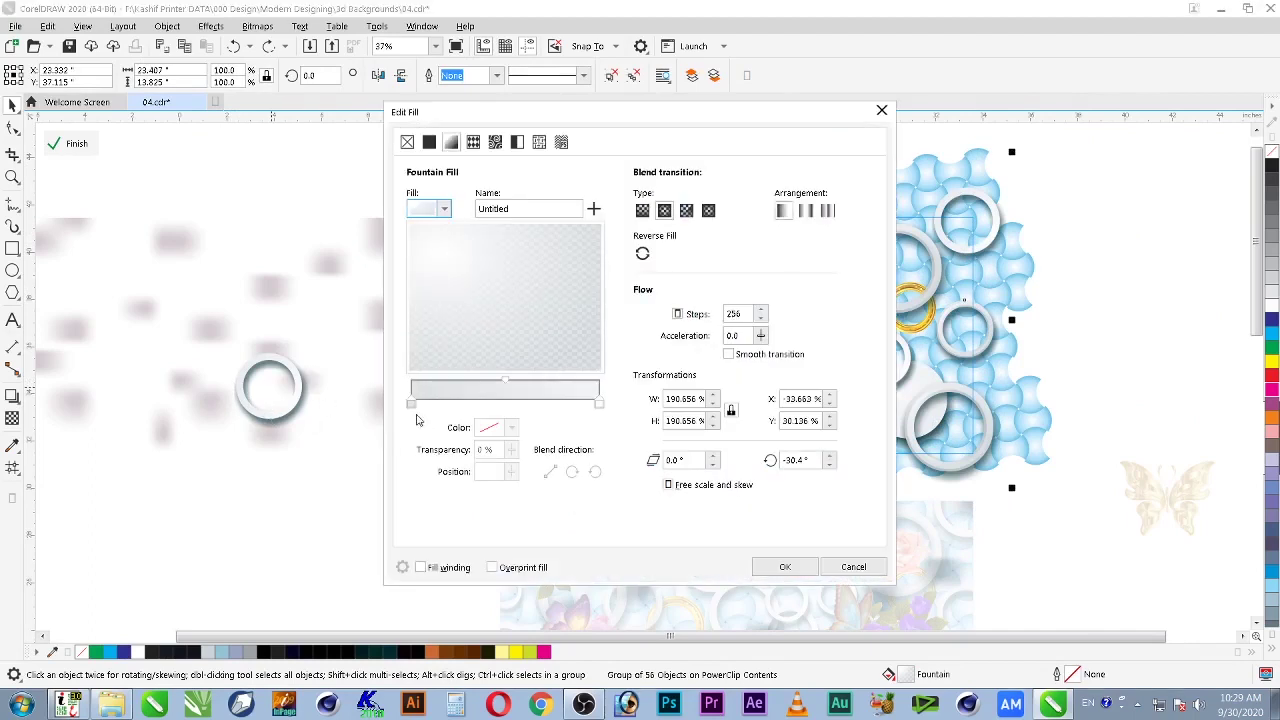
left_click(413, 404)
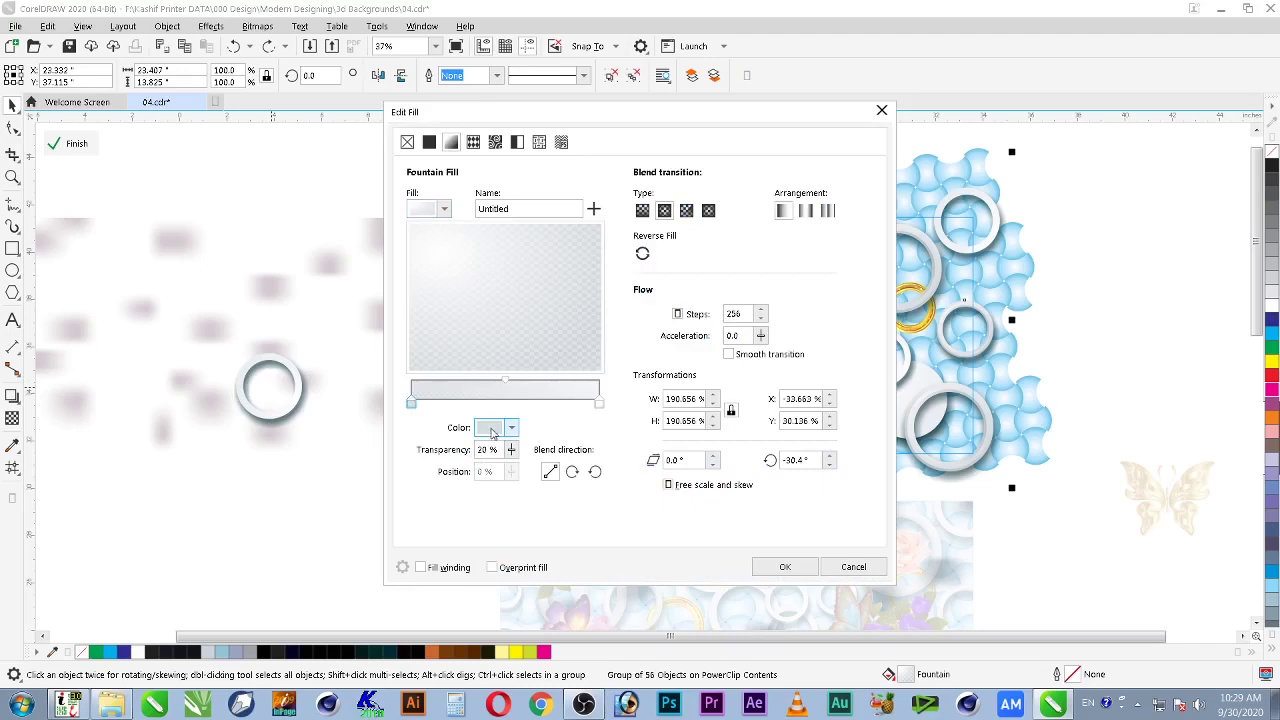
left_click(491, 429)
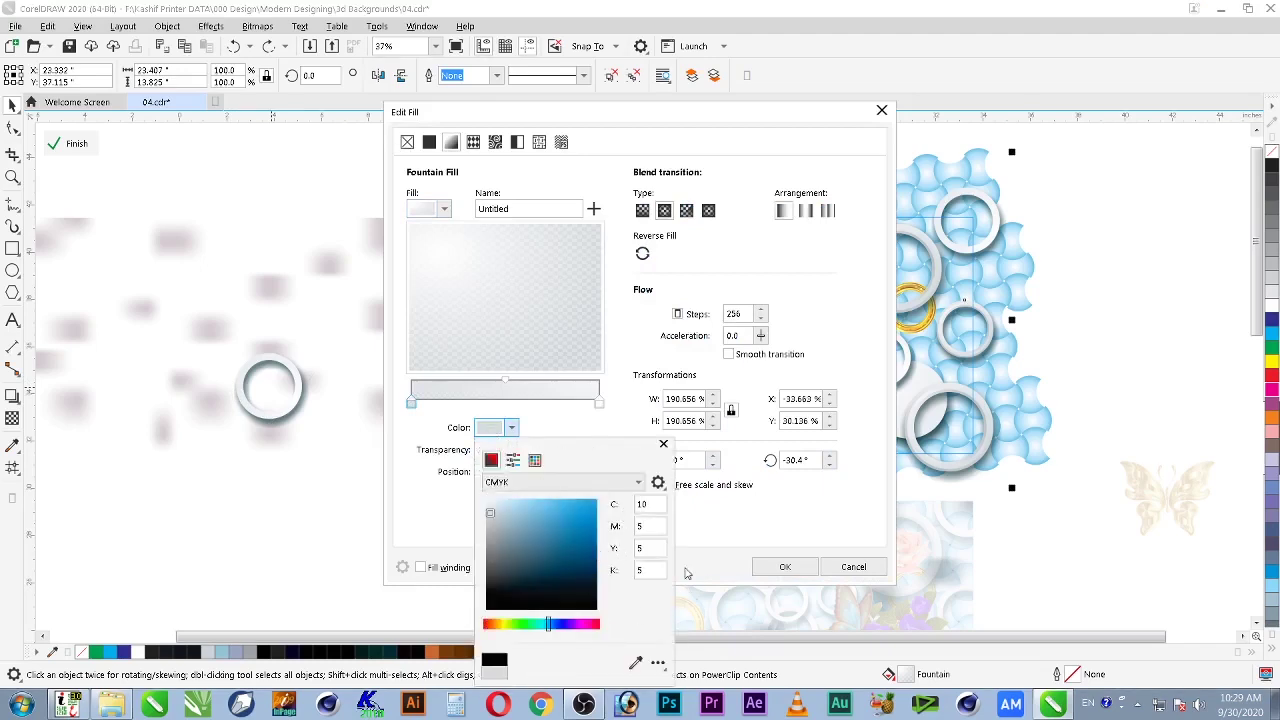
double_click(642, 504)
double_click(639, 527)
type("0")
key("Tab")
type("0")
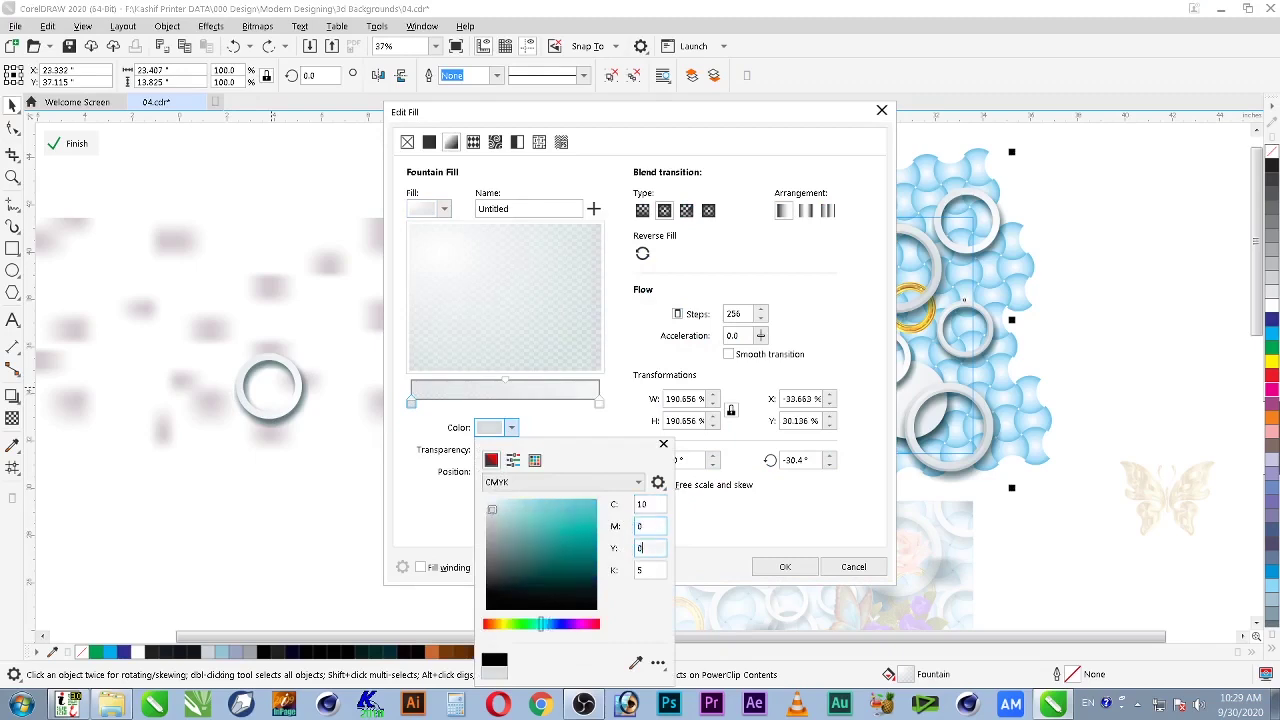
key("Tab")
type("0")
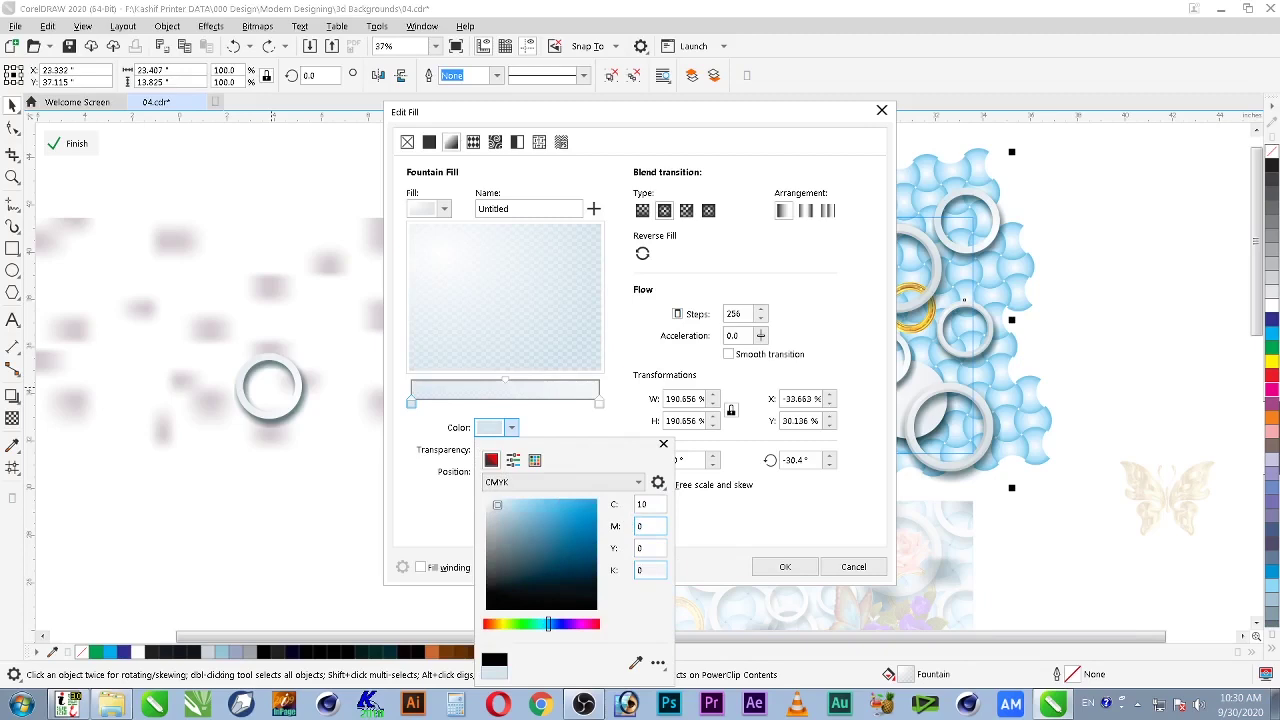
Step: Set the first color node's magenta to 20 and cyan to 0, and apply the fill to the rings
double_click(636, 526)
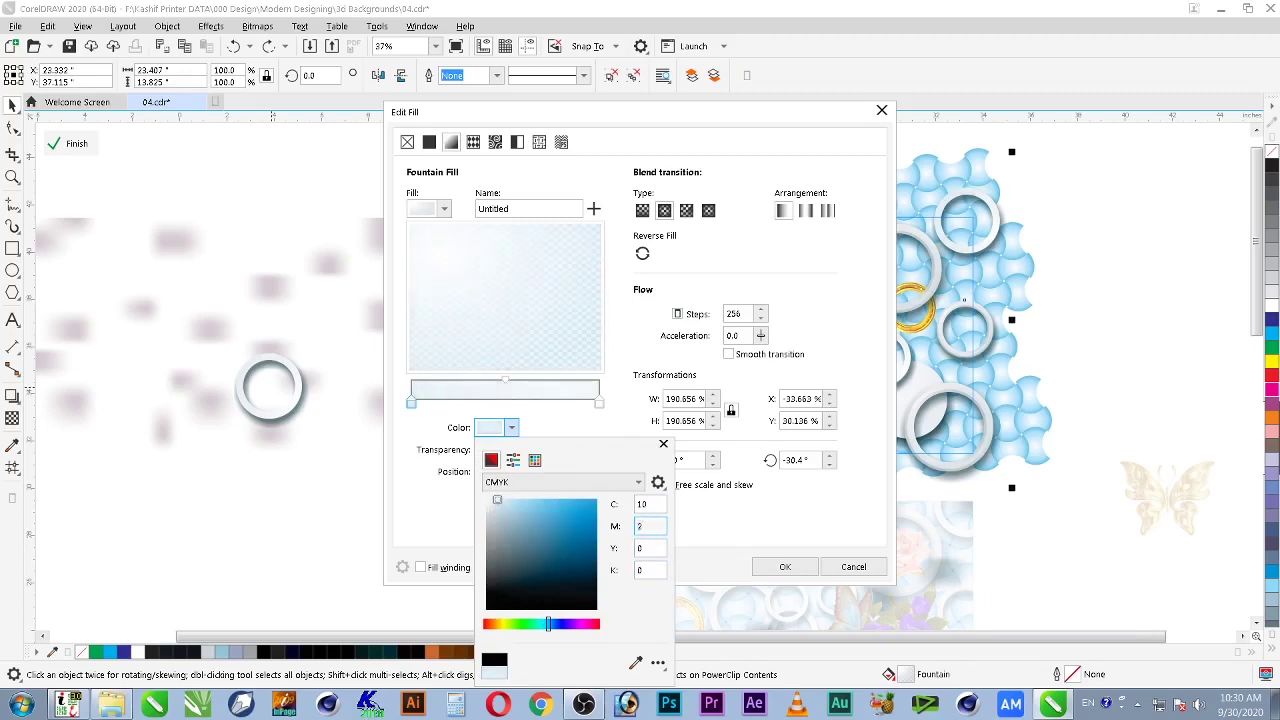
key("shift+Tab")
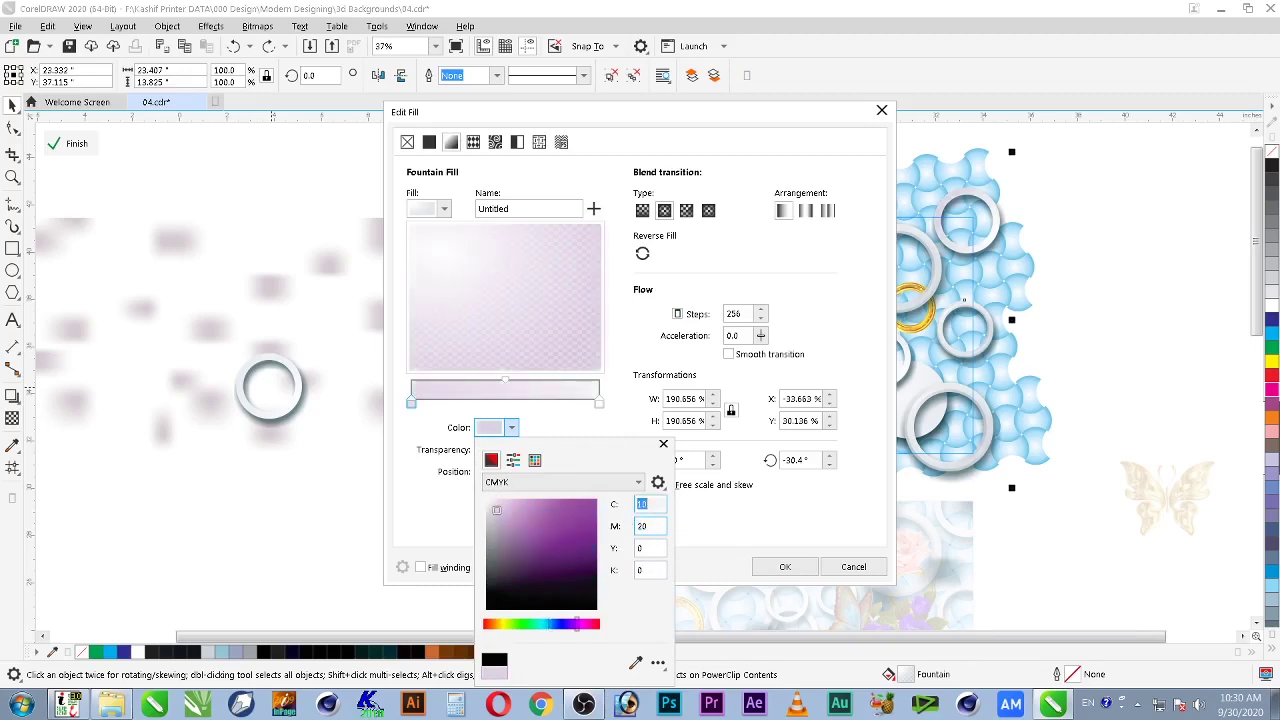
type("0")
left_click(741, 558)
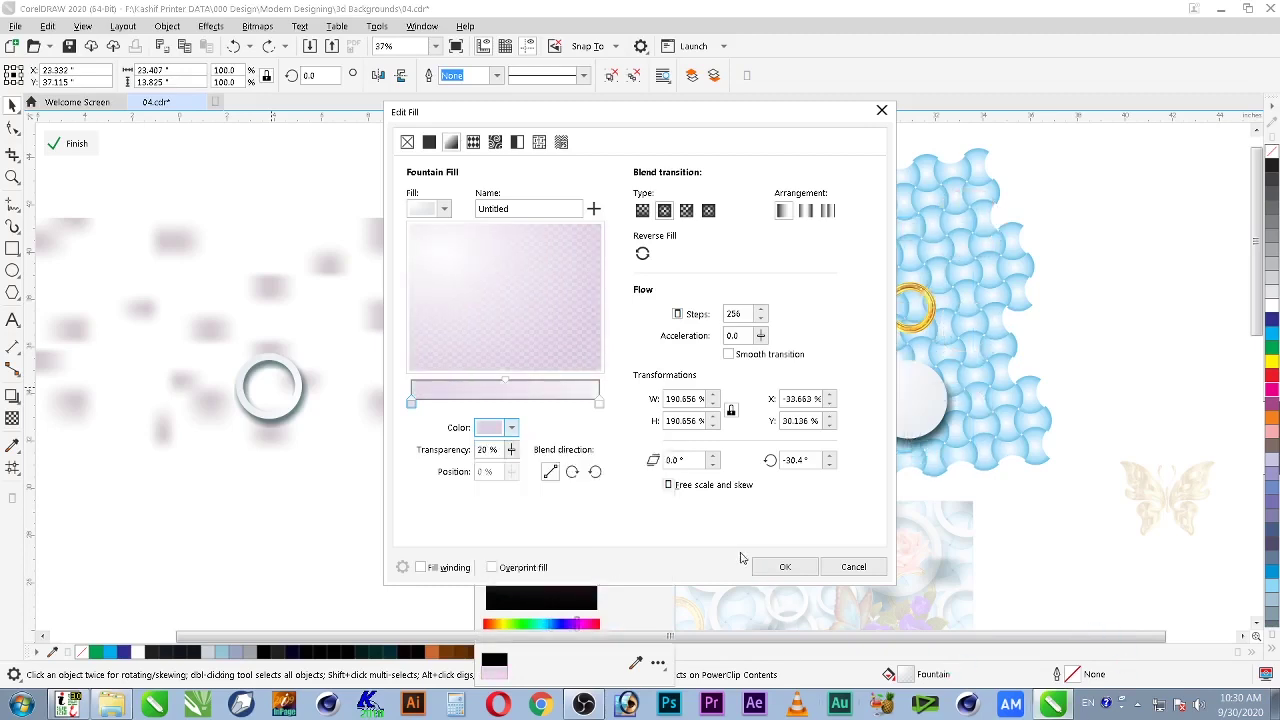
left_click(790, 567)
Step: Set the first fountain fill node of the blue woven pattern to magenta 50 and cyan 0
key("z")
left_click(1043, 459)
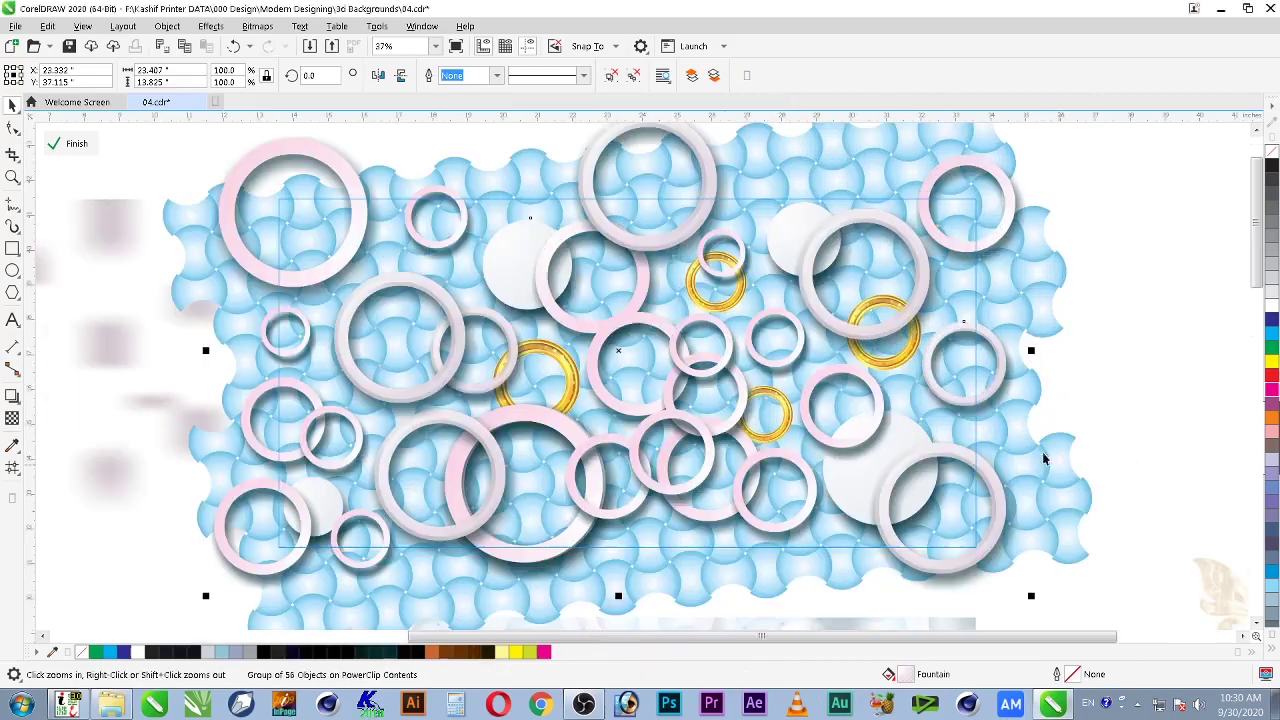
key("space")
left_click(1067, 350)
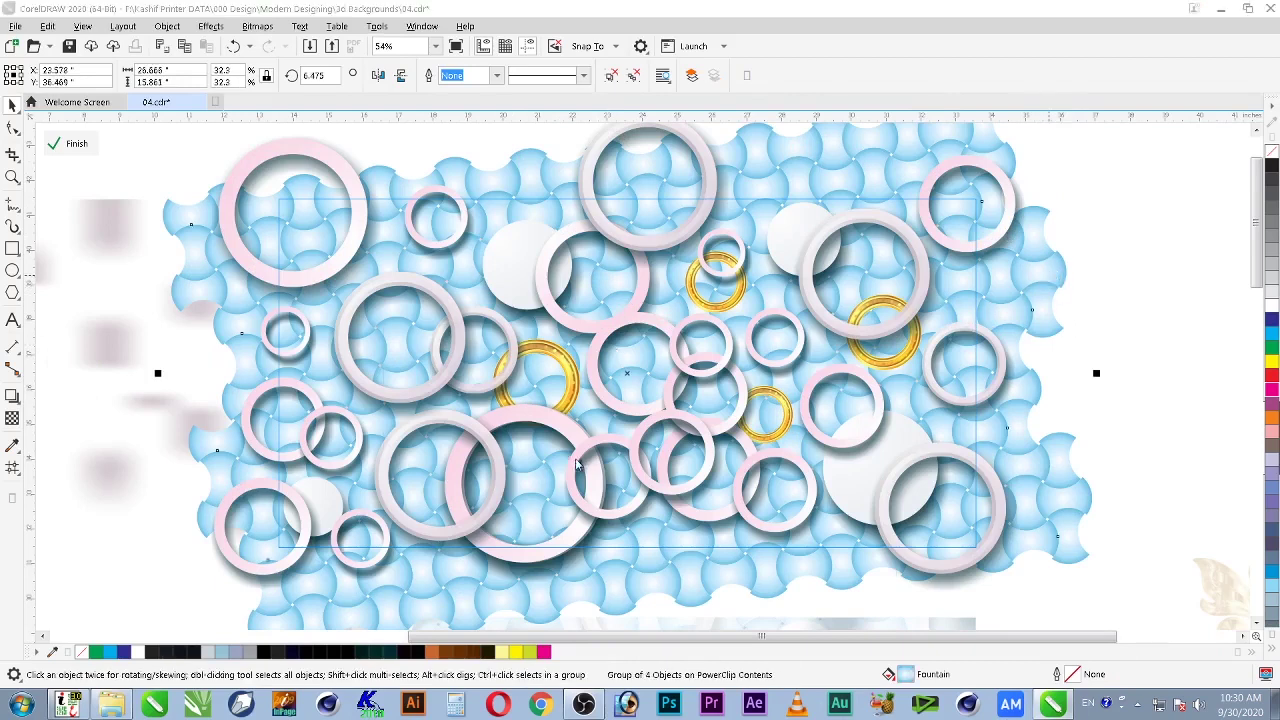
key("F11")
left_click(412, 403)
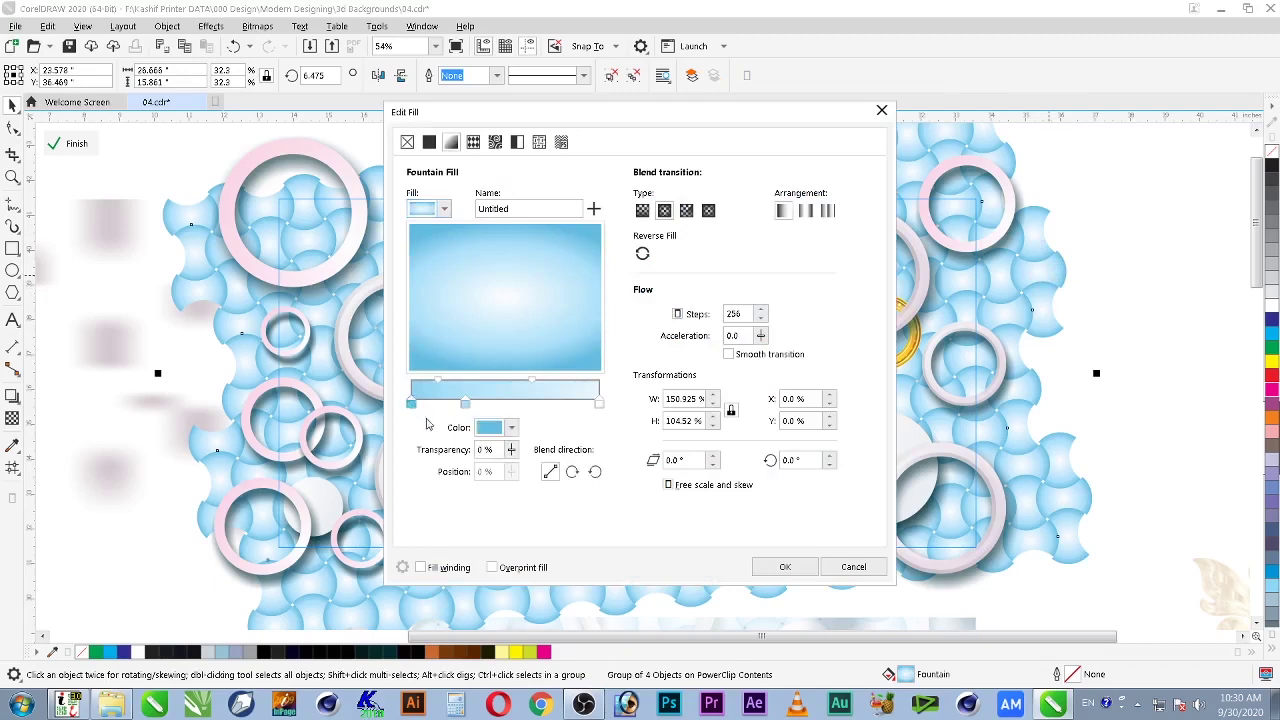
left_click(511, 427)
left_click(655, 525)
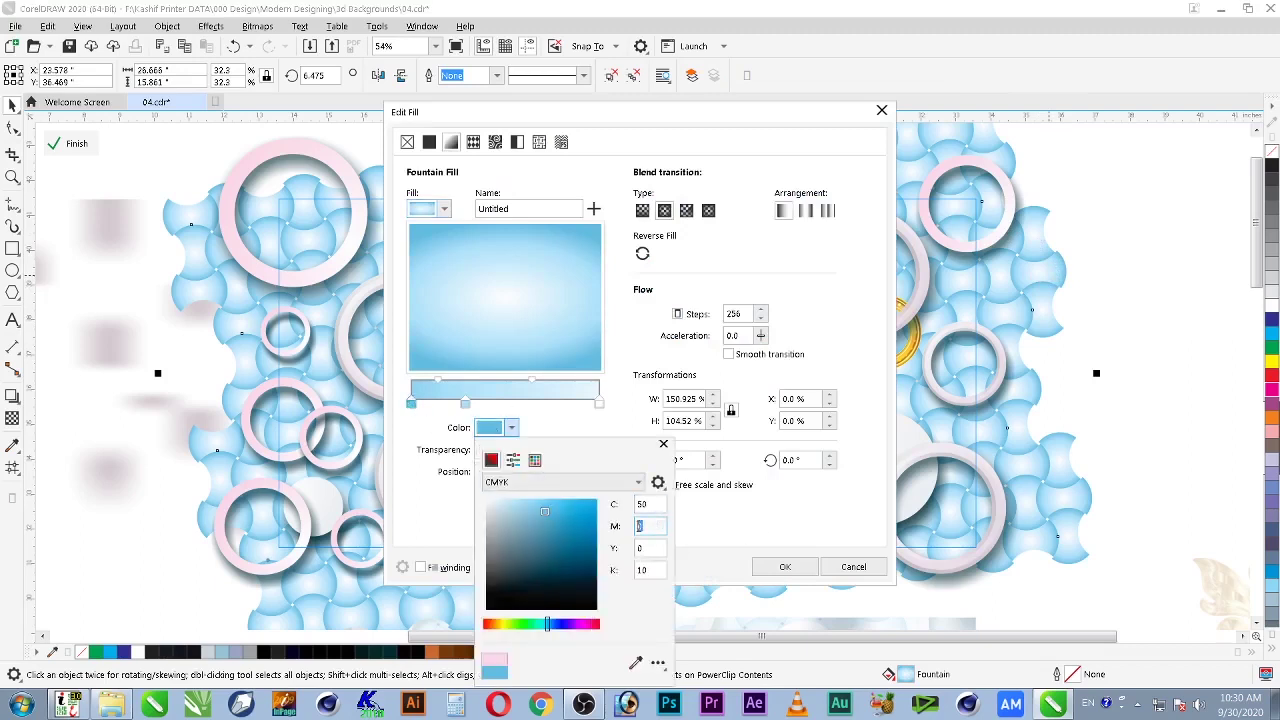
type("50")
key("shift+Tab")
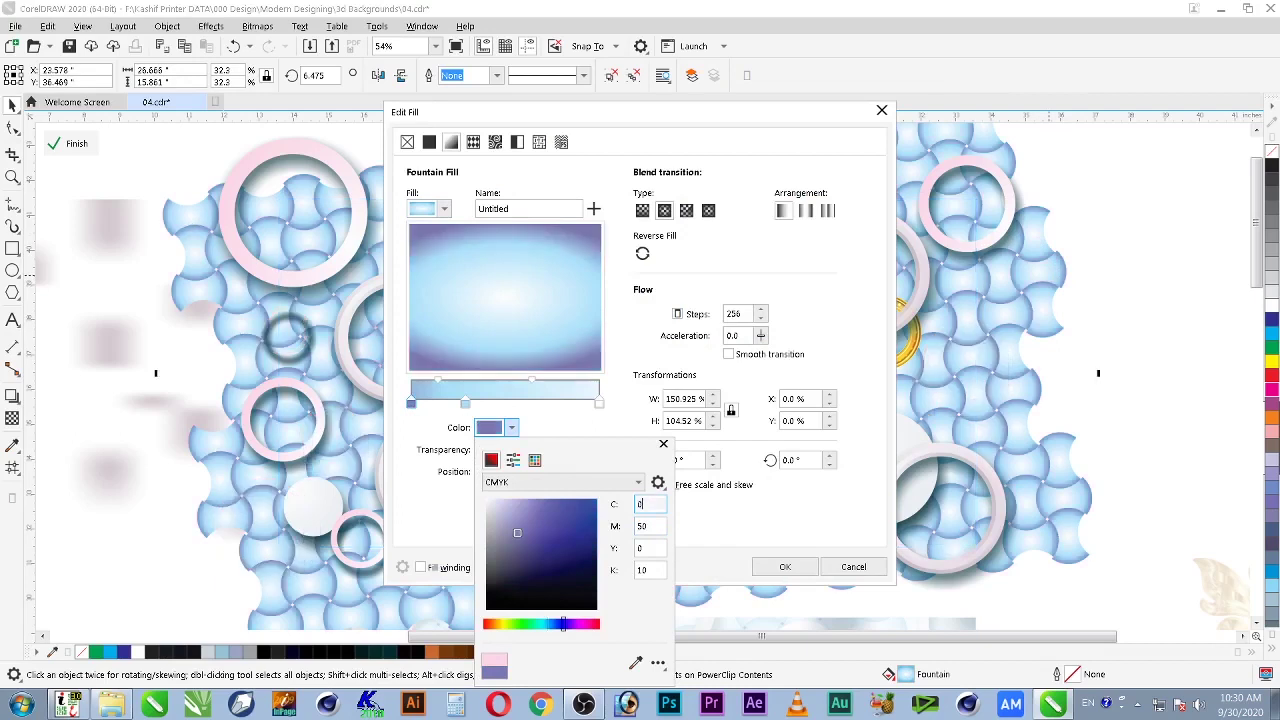
type("0")
key("Tab")
key("Tab")
key("Tab")
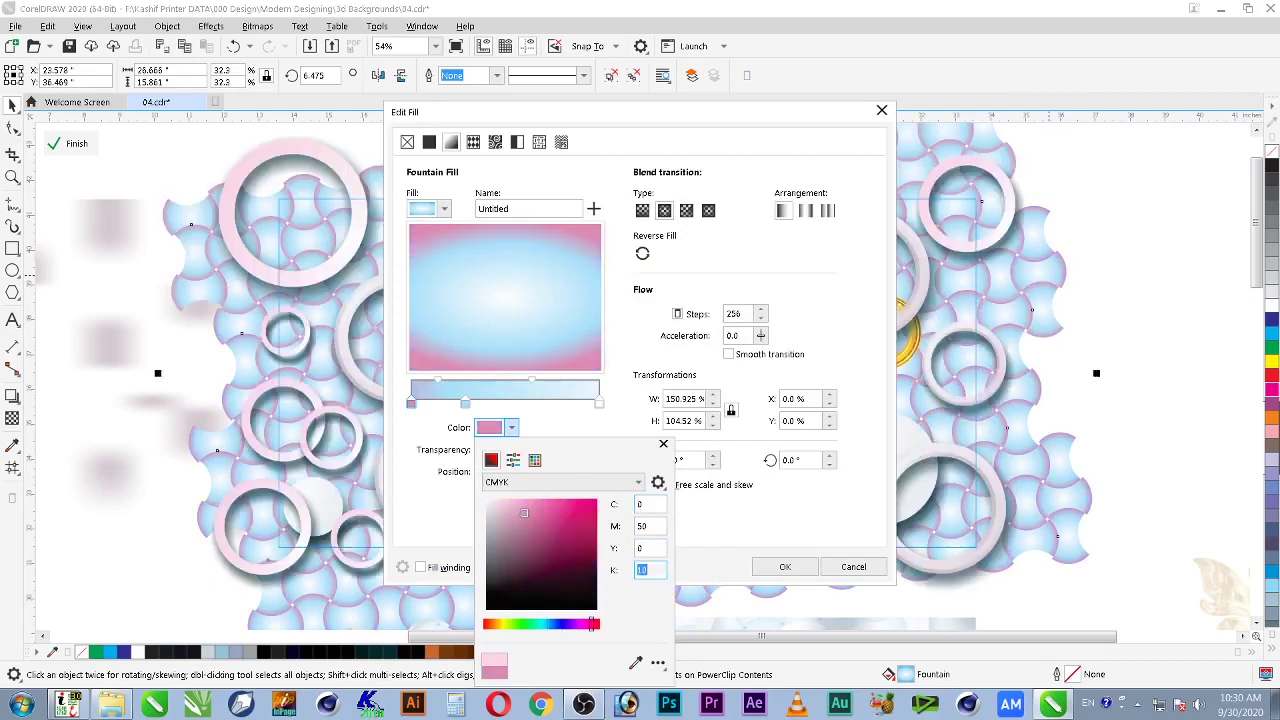
left_click(714, 567)
Step: Set the middle fountain fill node of the woven pattern to cyan 0 and magenta 30
double_click(465, 403)
left_click(511, 427)
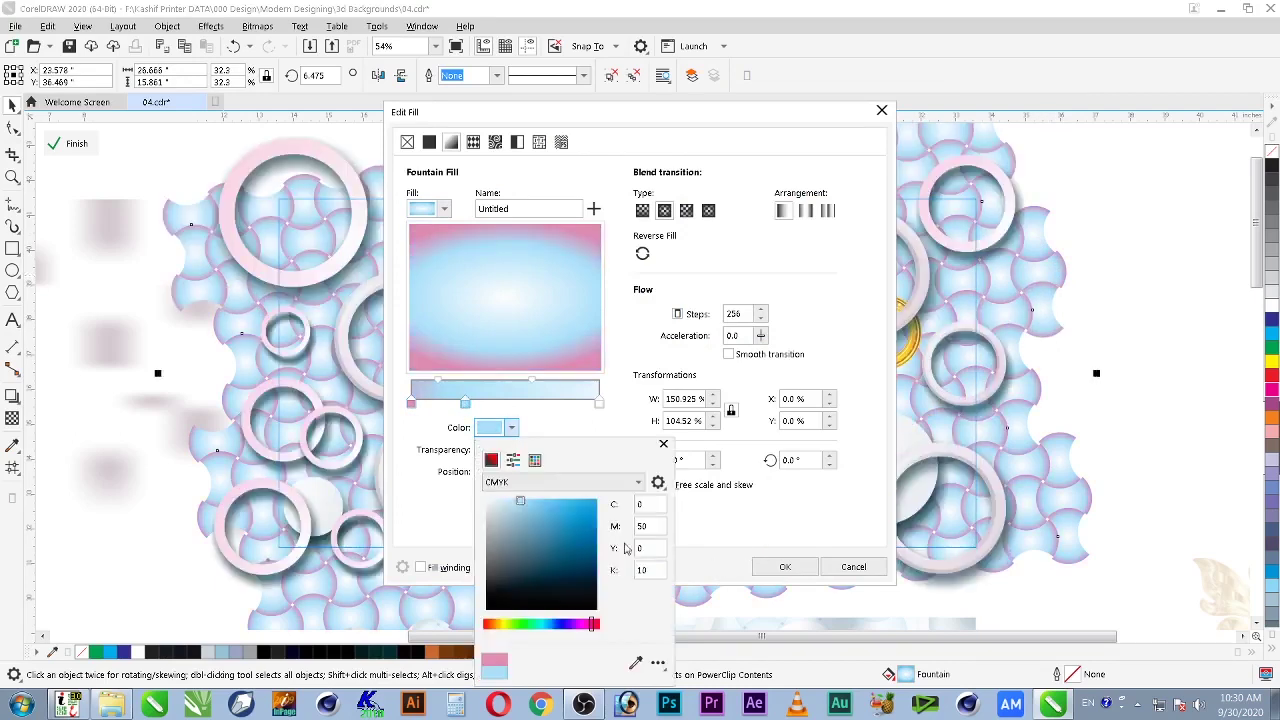
type("0")
key("Tab")
type("30")
key("Return")
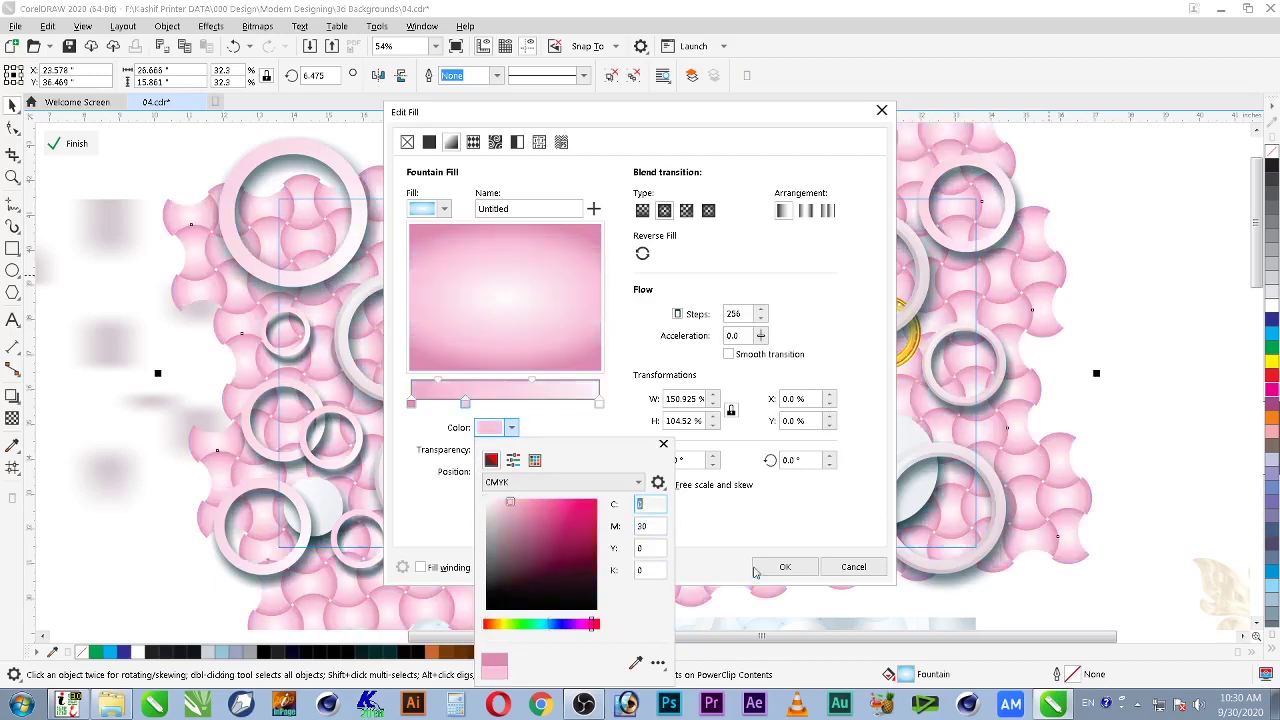
left_click(723, 537)
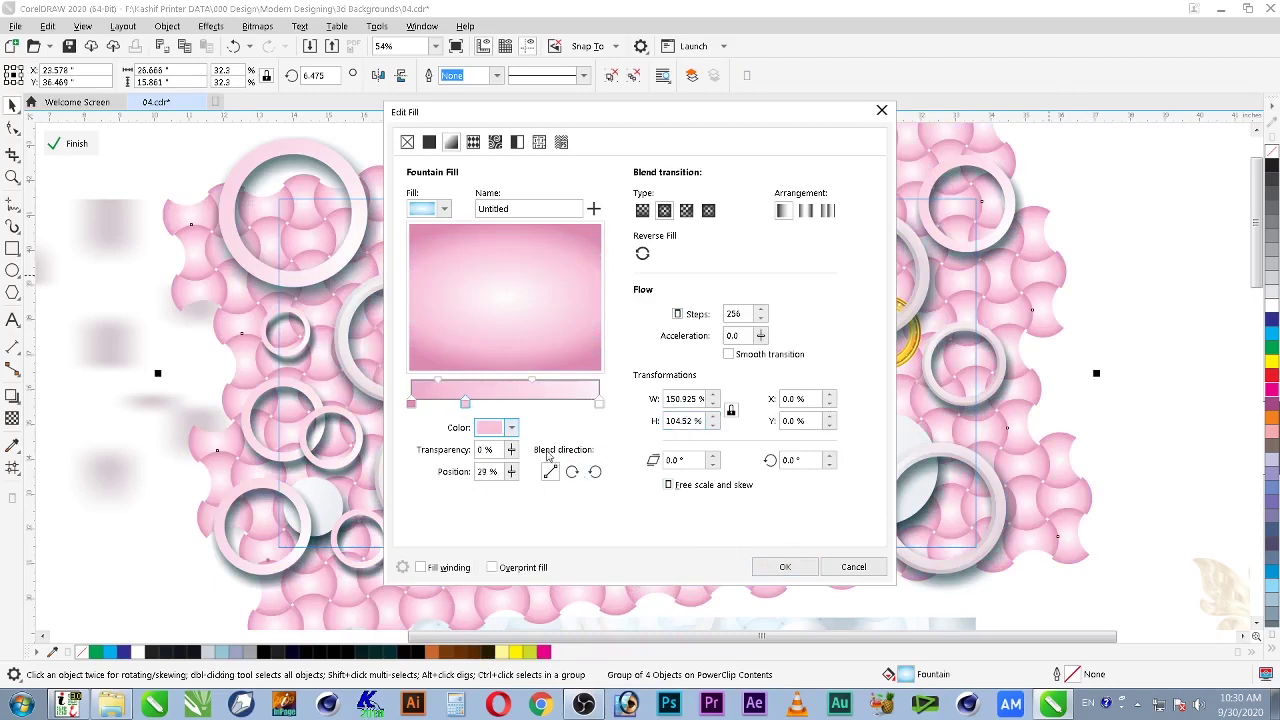
Step: Check the last node's color in the pattern's fountain fill and apply the pink fill
left_click(597, 403)
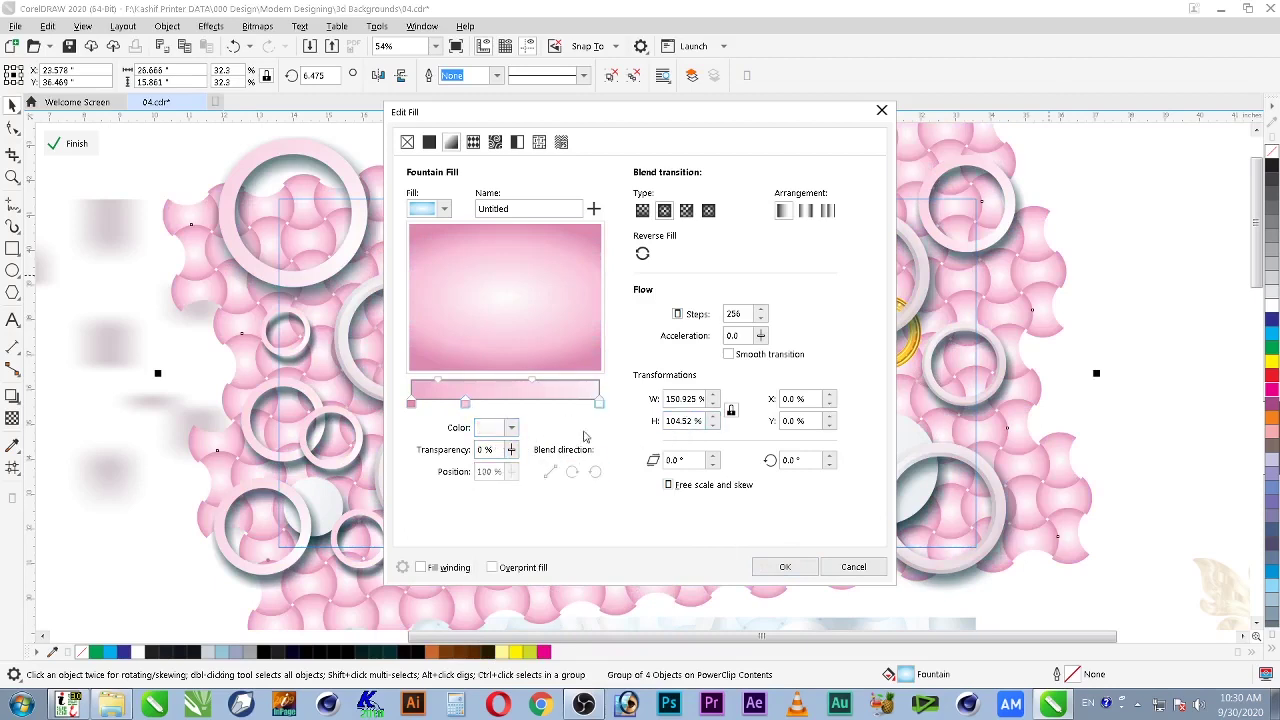
left_click(511, 427)
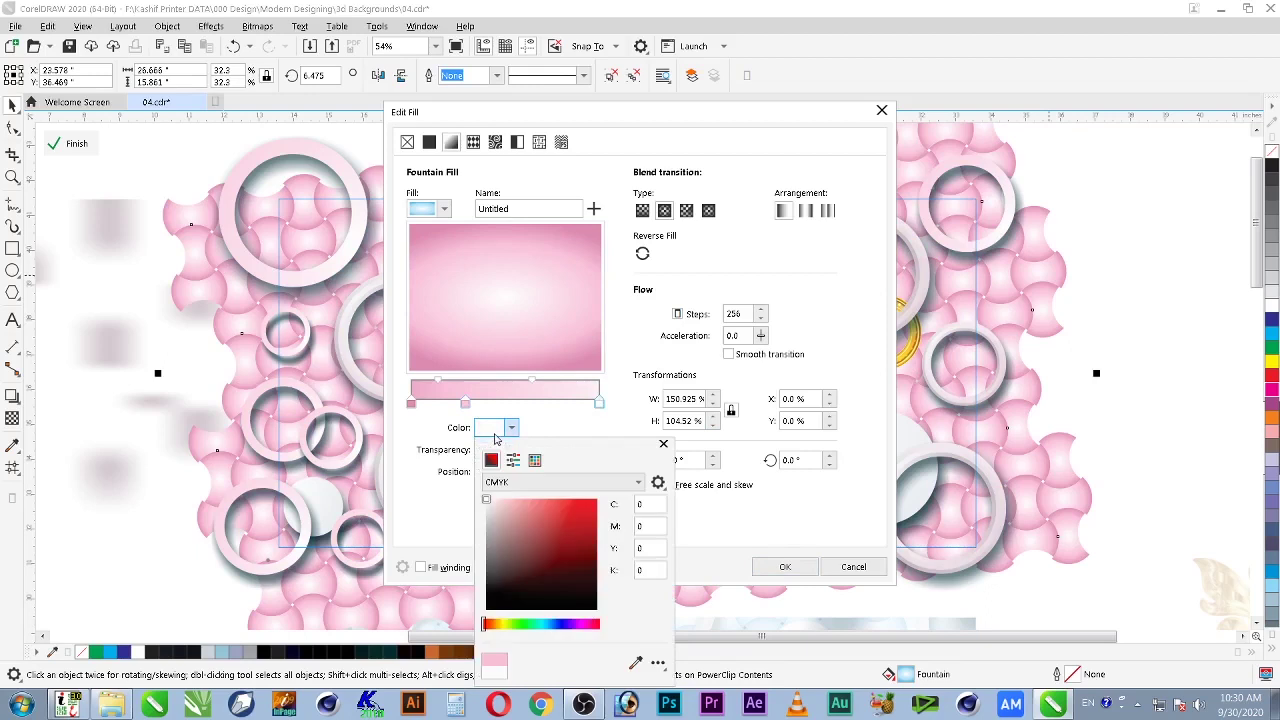
left_click(731, 569)
left_click(777, 568)
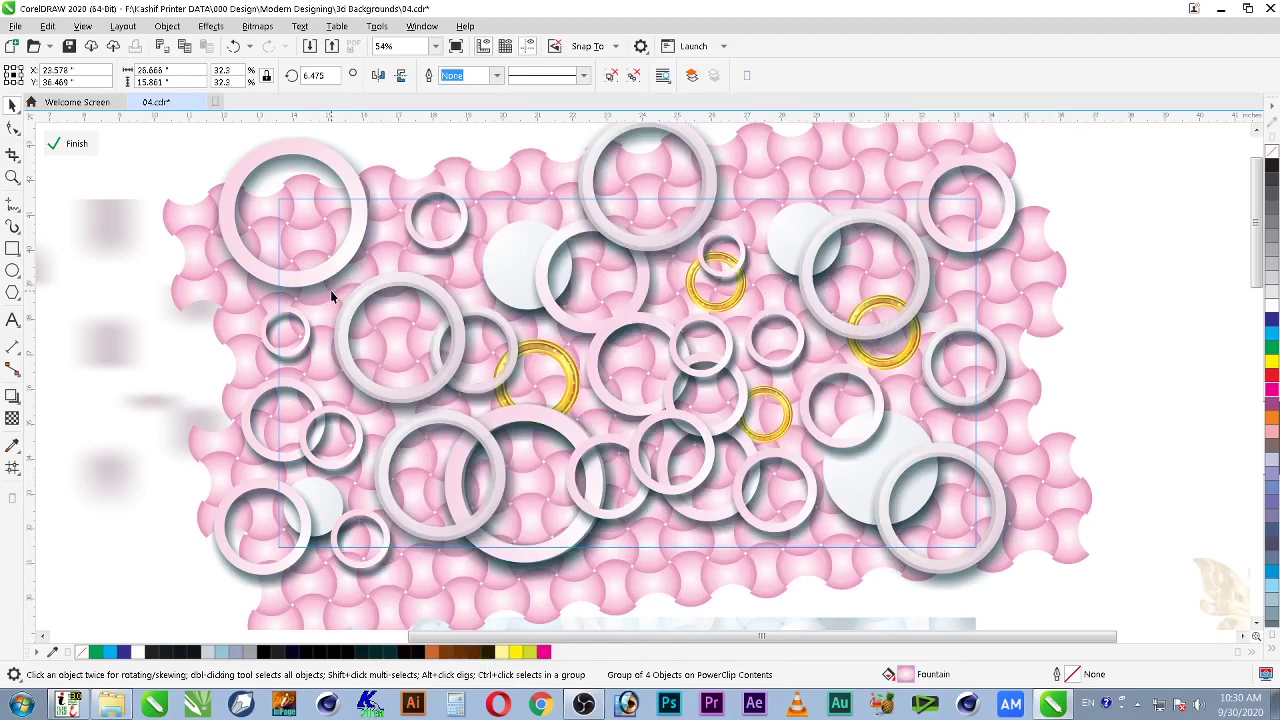
Step: Select the ring group above the pink pattern and ungroup it
left_click(330, 290)
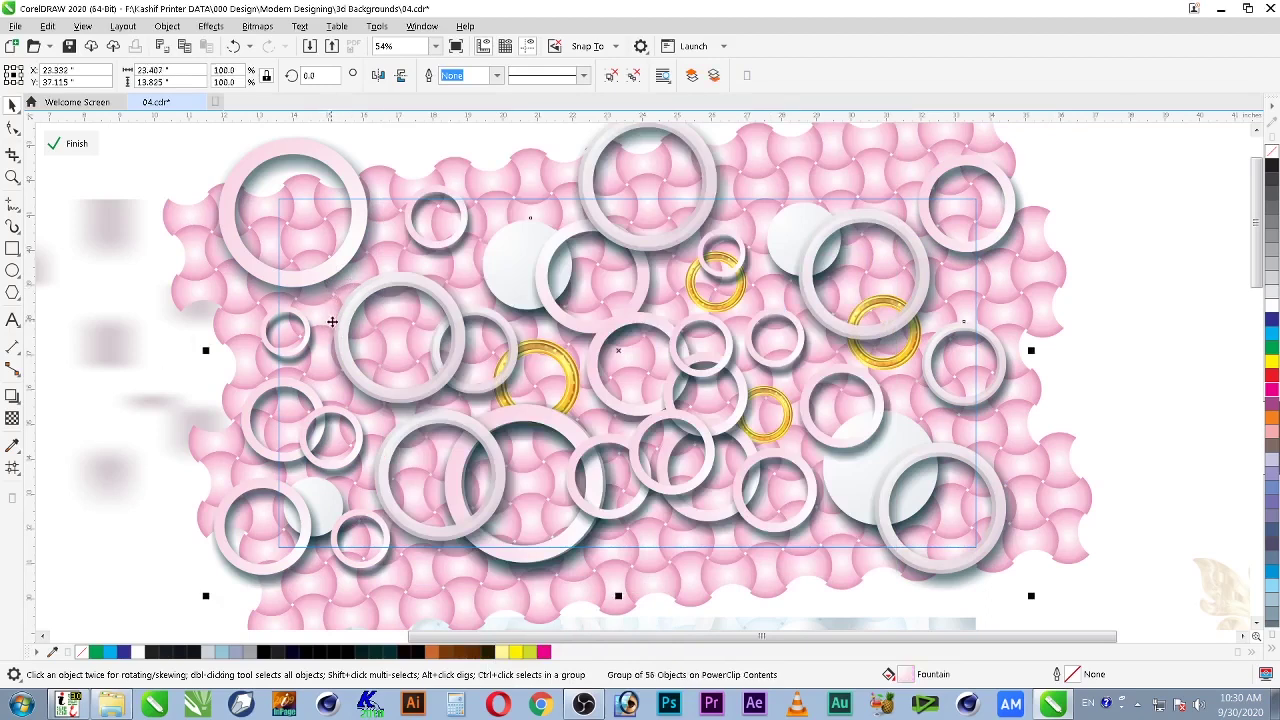
scroll(579, 374, "down", 2)
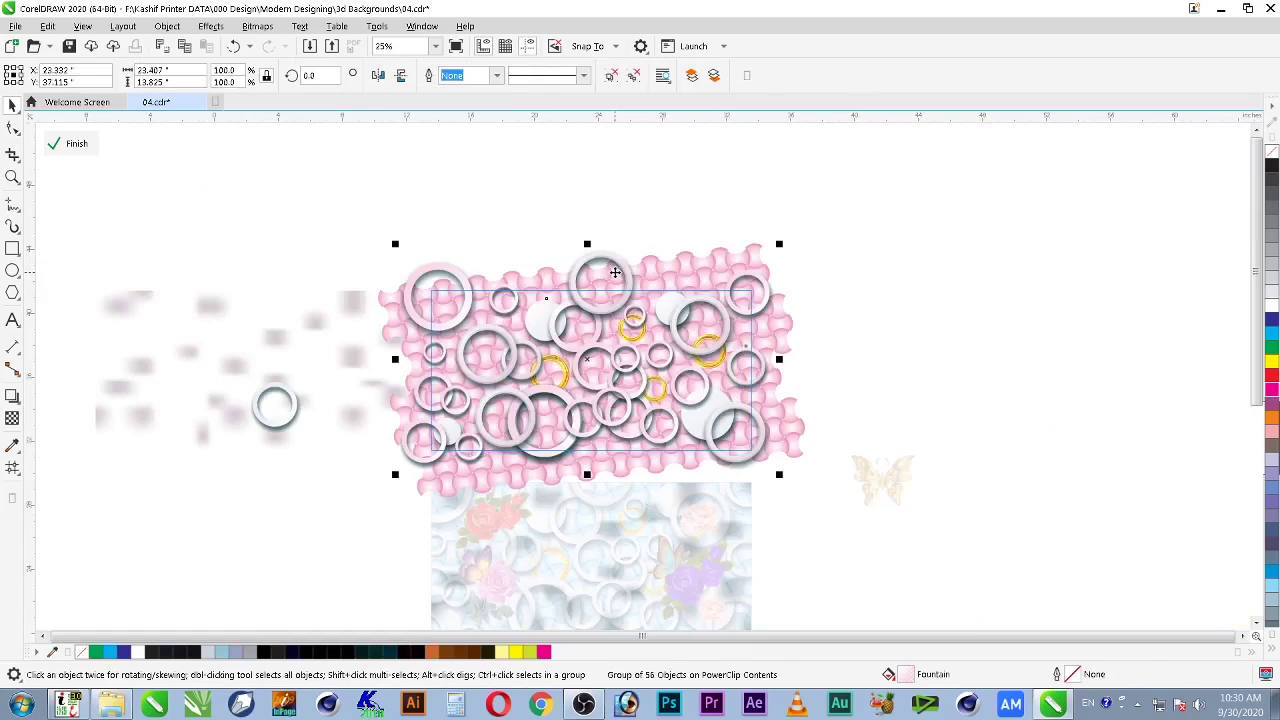
key("ctrl+u")
key("F2")
left_click_drag(806, 204, 248, 522)
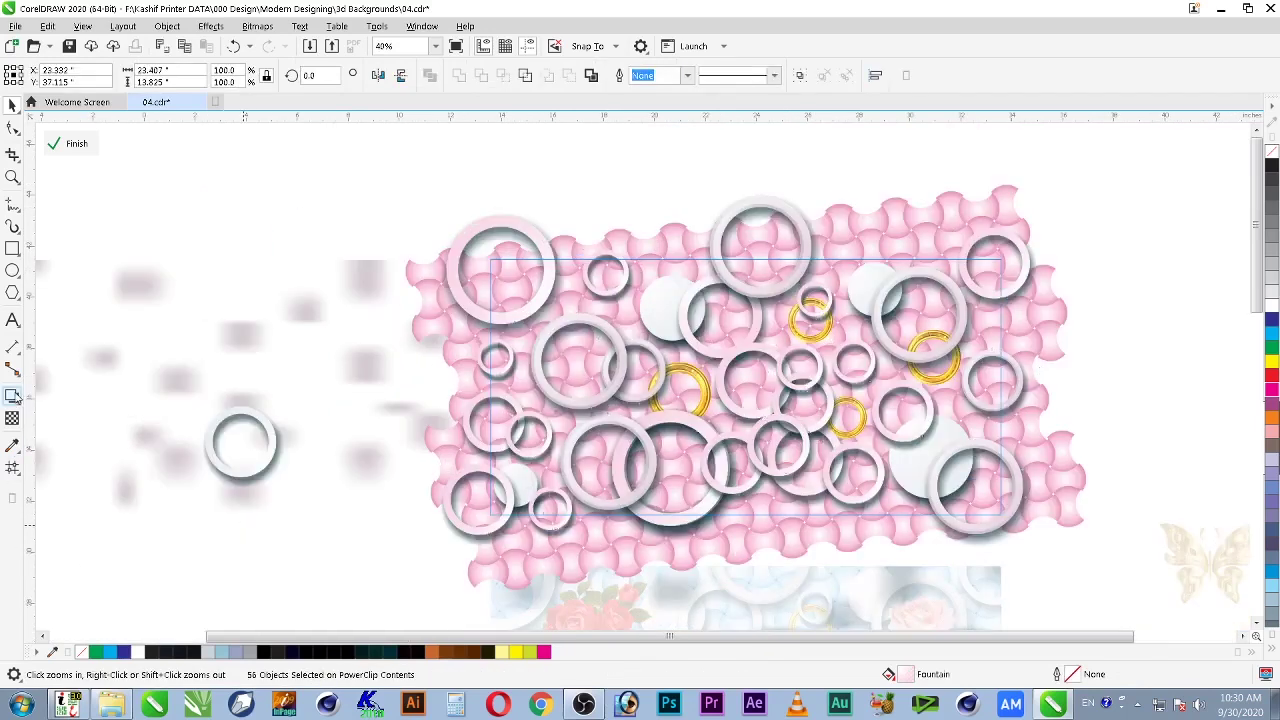
Step: Set the drop shadow color of all ungrouped rings to cyan 50 and magenta 100, and group the rings again
left_click(13, 396)
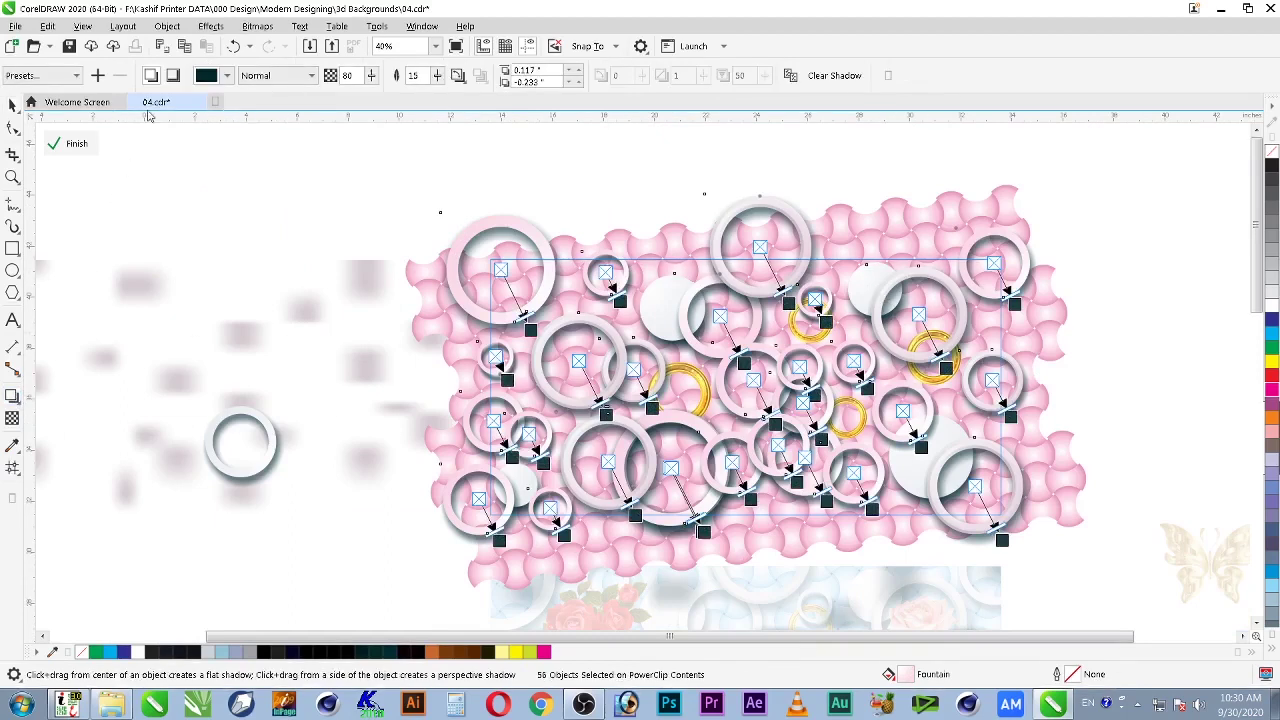
left_click(228, 77)
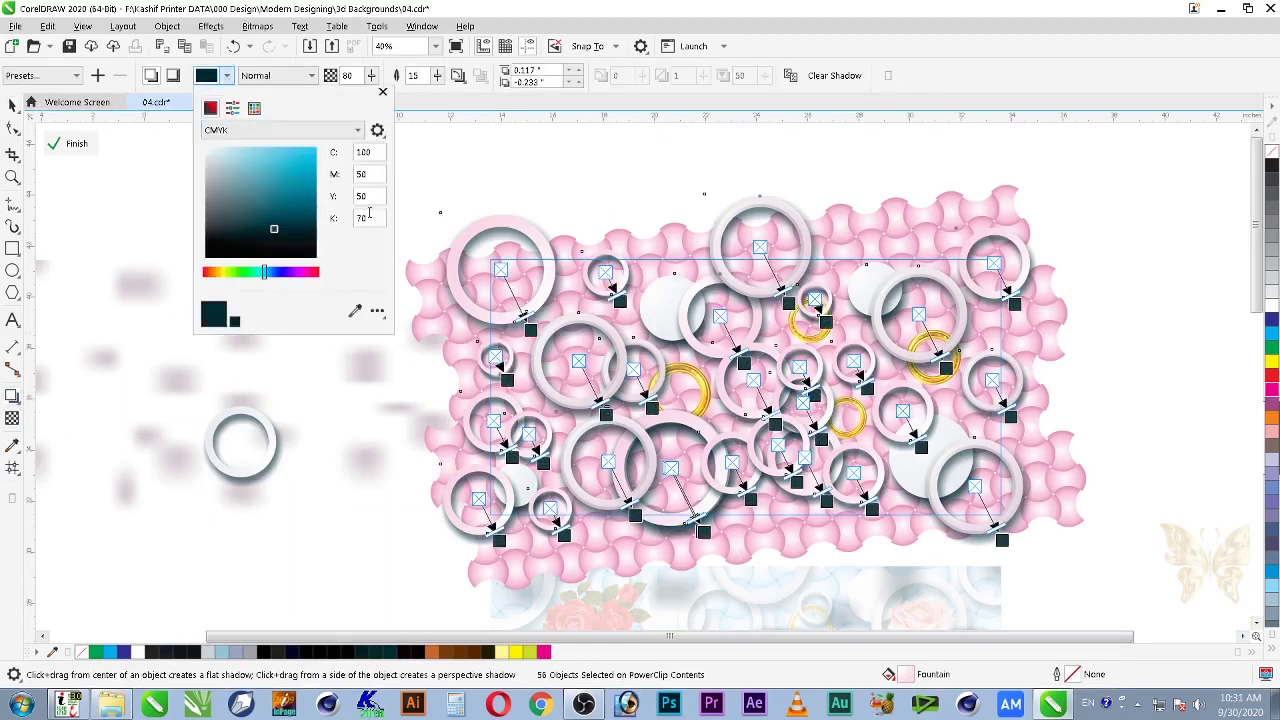
double_click(381, 151)
type("050")
key("Tab")
type("1")
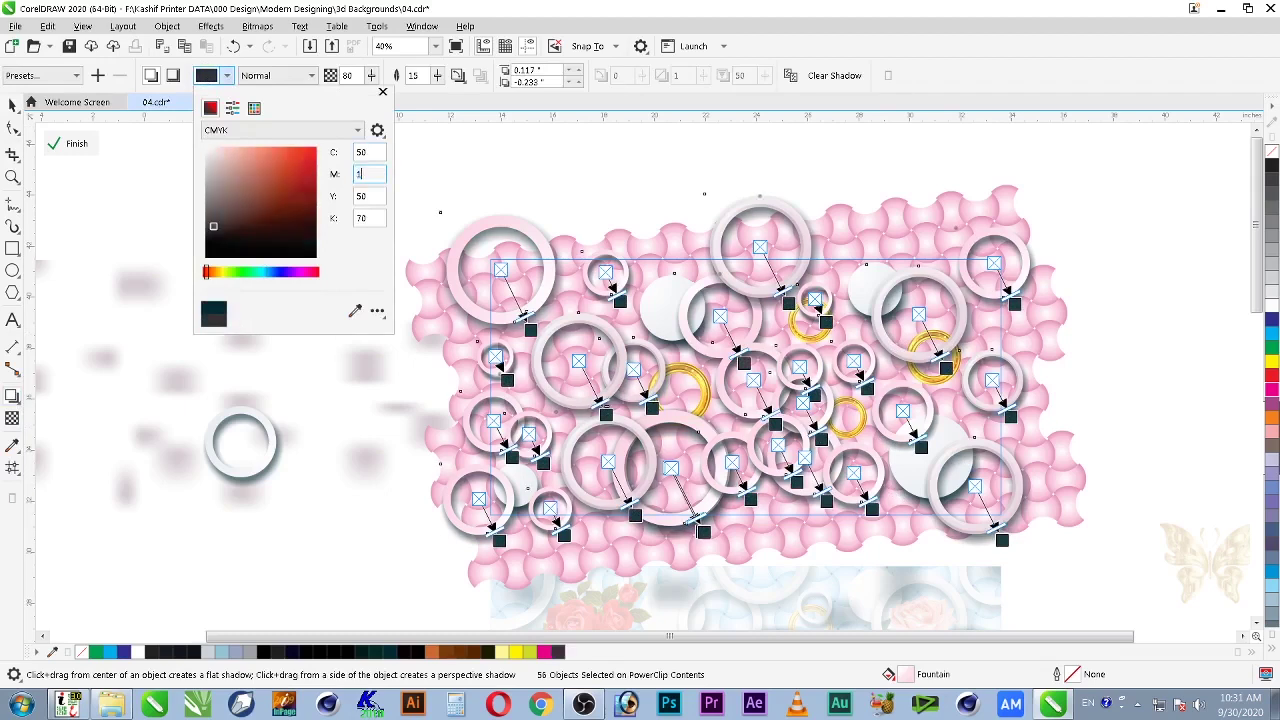
type("00")
key("Tab")
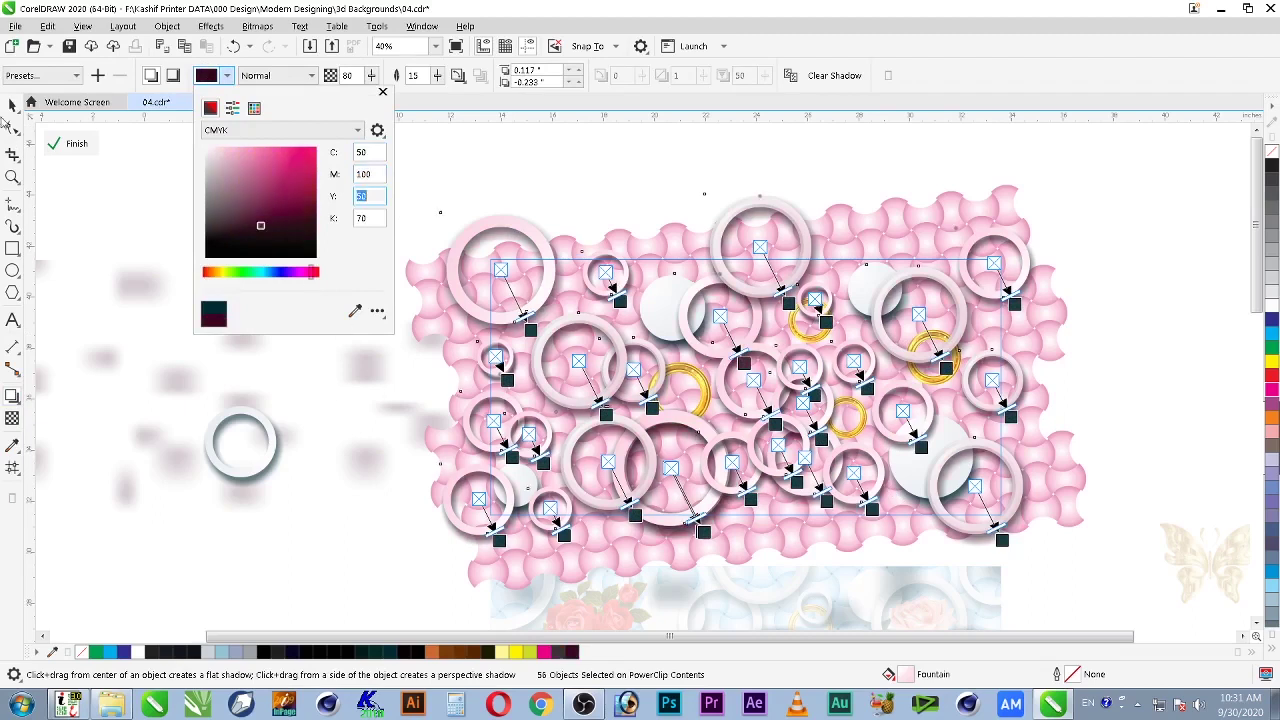
left_click(10, 105)
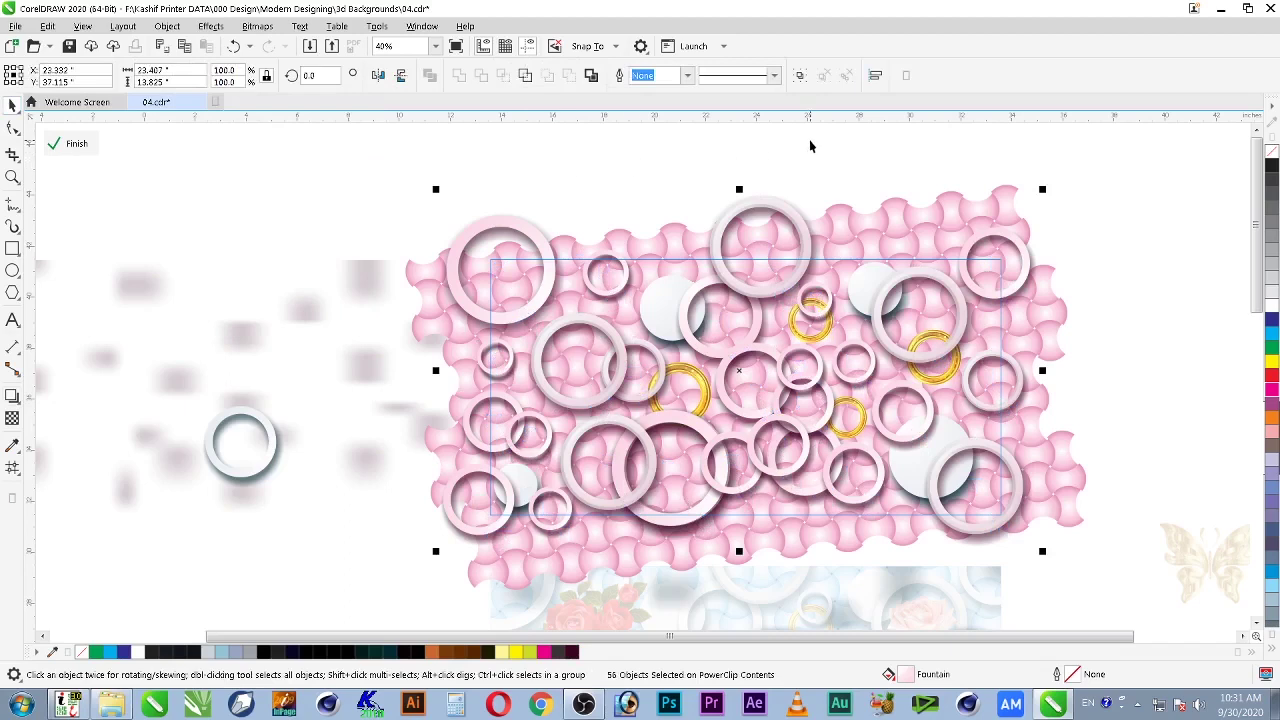
key("ctrl+g")
Step: Set the drop shadow color of the white disc group above the pink pattern to cyan 50 and magenta 100
key("z")
left_click_drag(1138, 176, 437, 598)
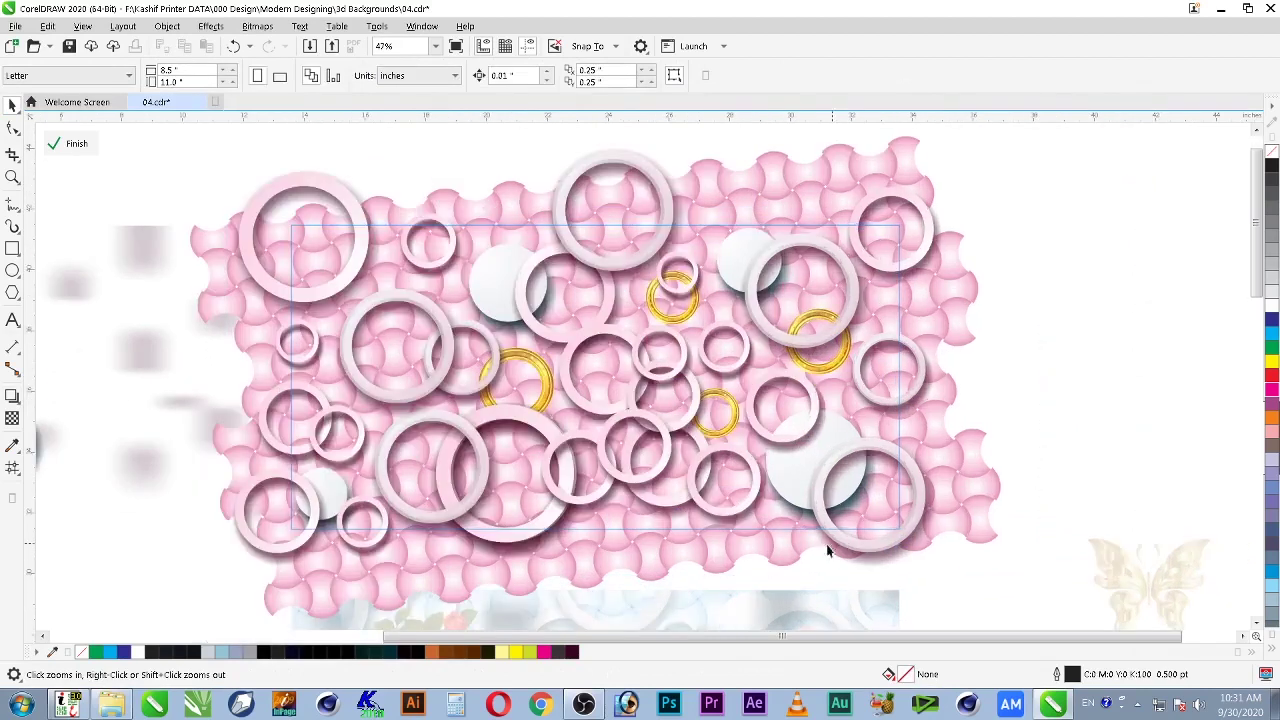
key("space")
left_click_drag(796, 503, 768, 533)
left_click(793, 538)
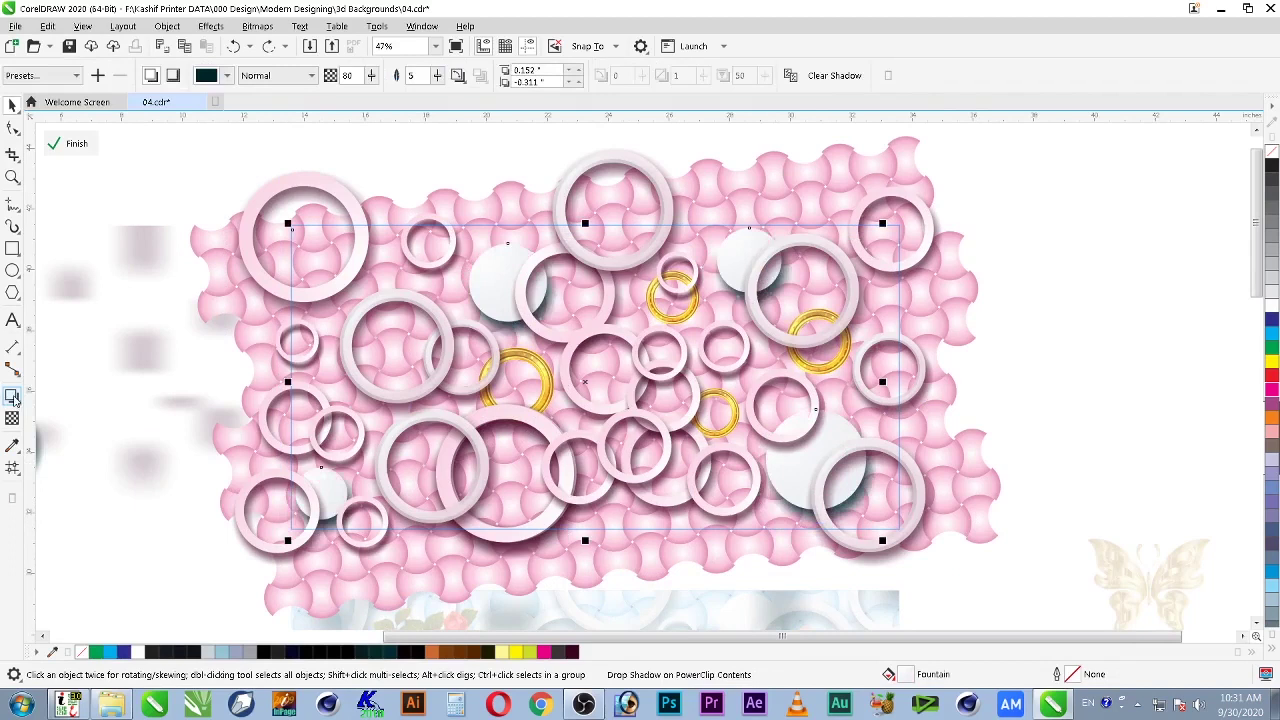
left_click(13, 397)
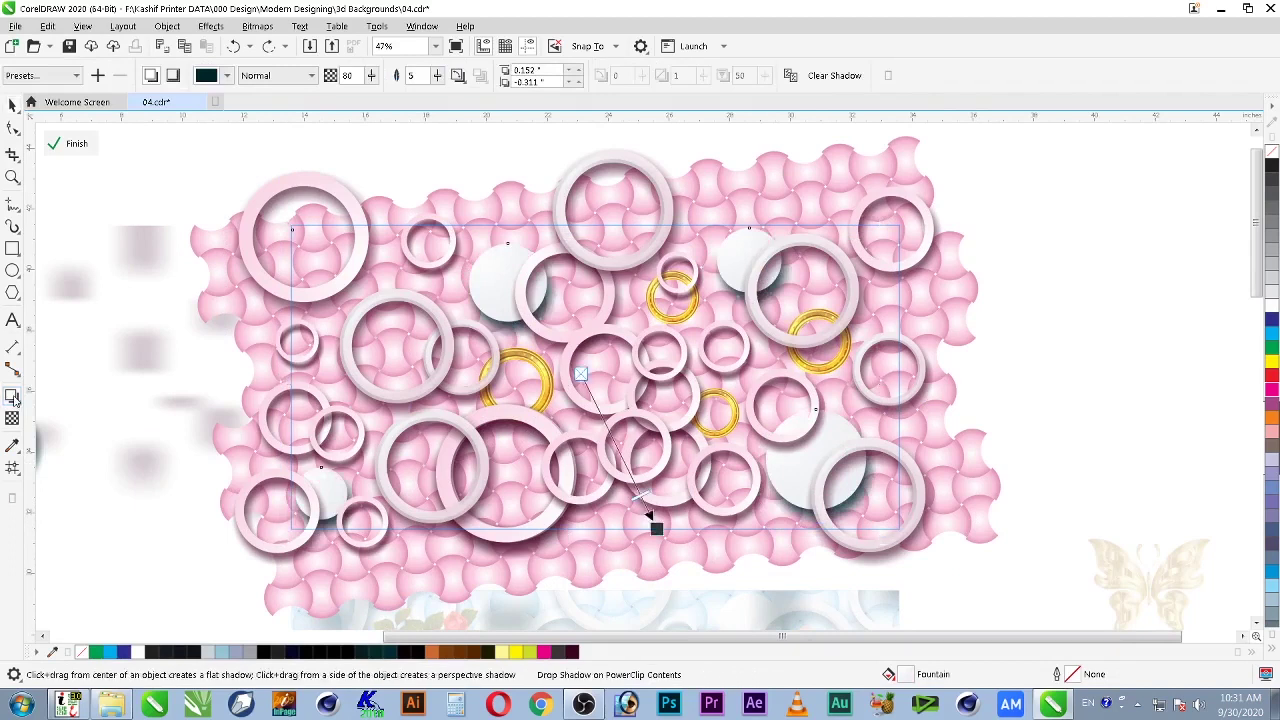
left_click(225, 76)
double_click(366, 152)
type("50")
key("Tab")
type("100")
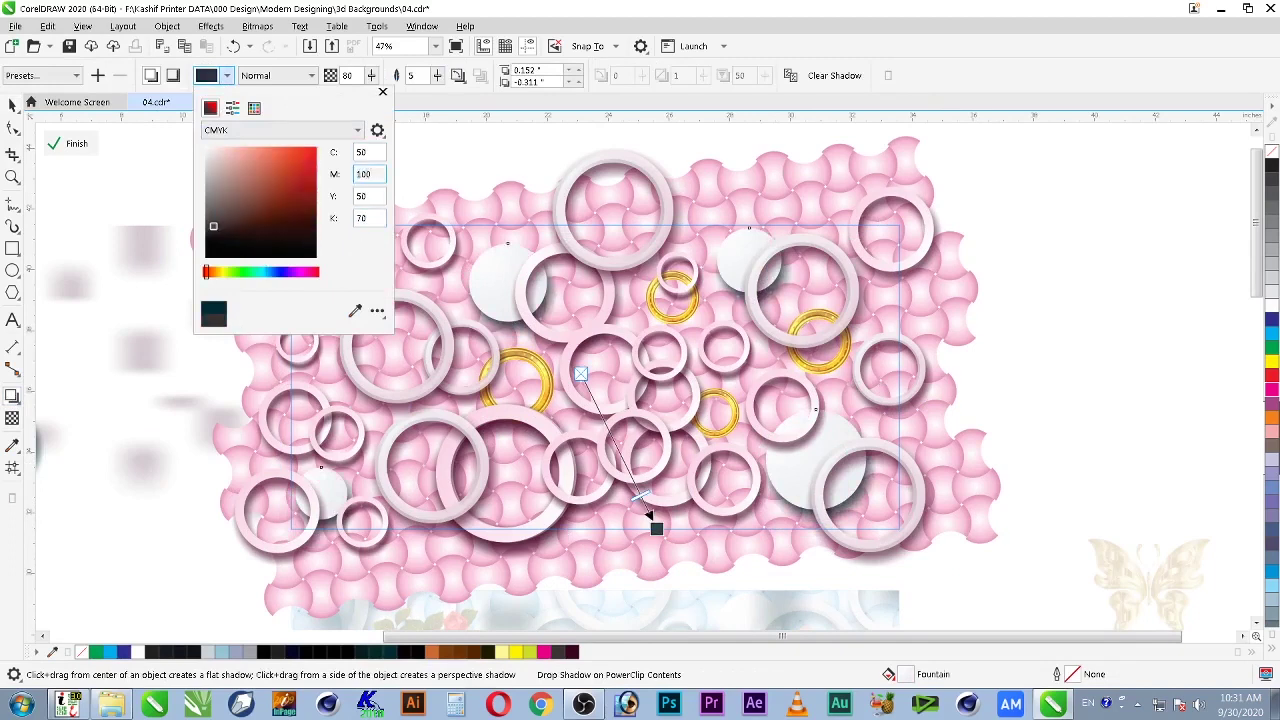
key("Return")
left_click(12, 108)
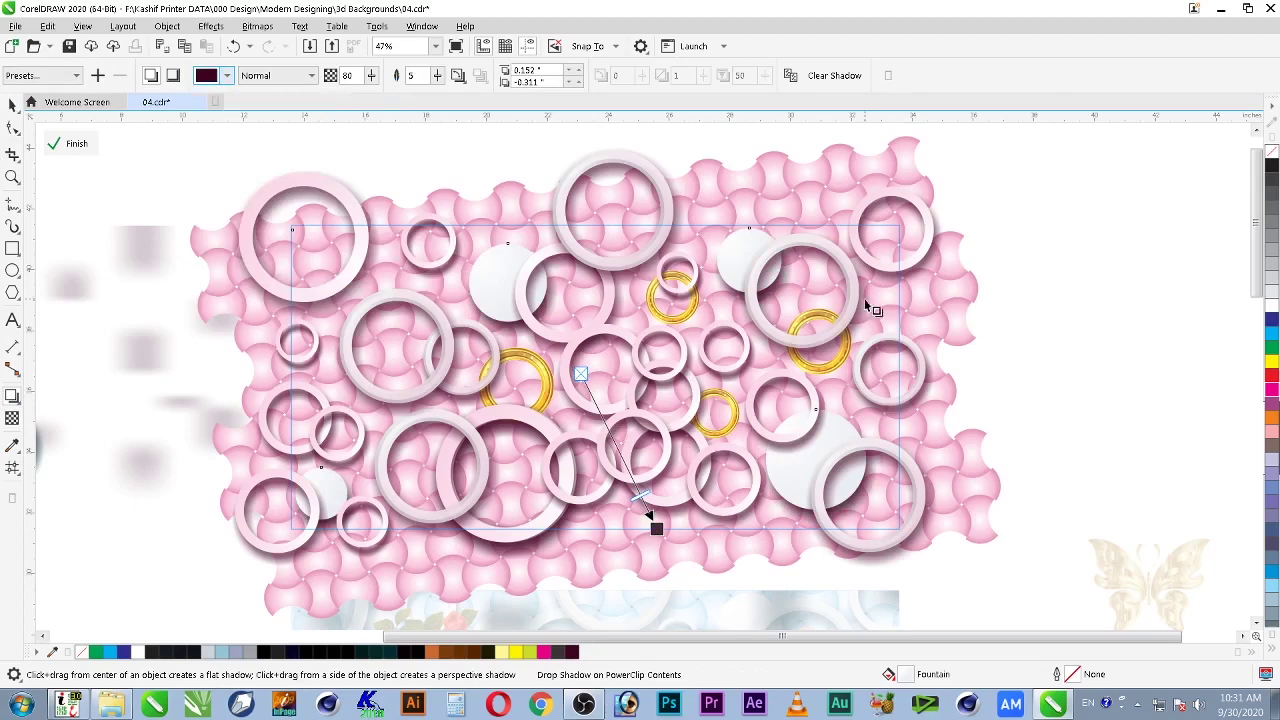
left_click(1099, 254)
key("space")
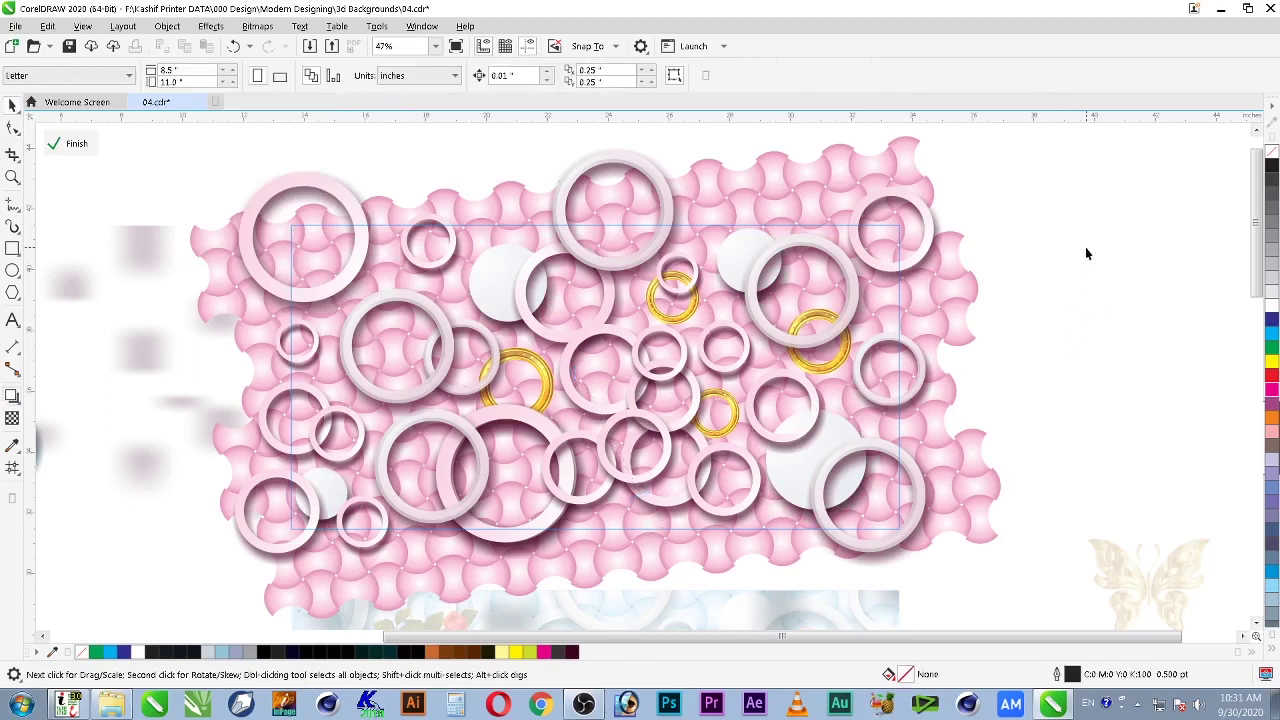
Step: Finish editing the PowerClip contents of the pink design and return to the full layout
scroll(1009, 252, "down", 2)
key("z")
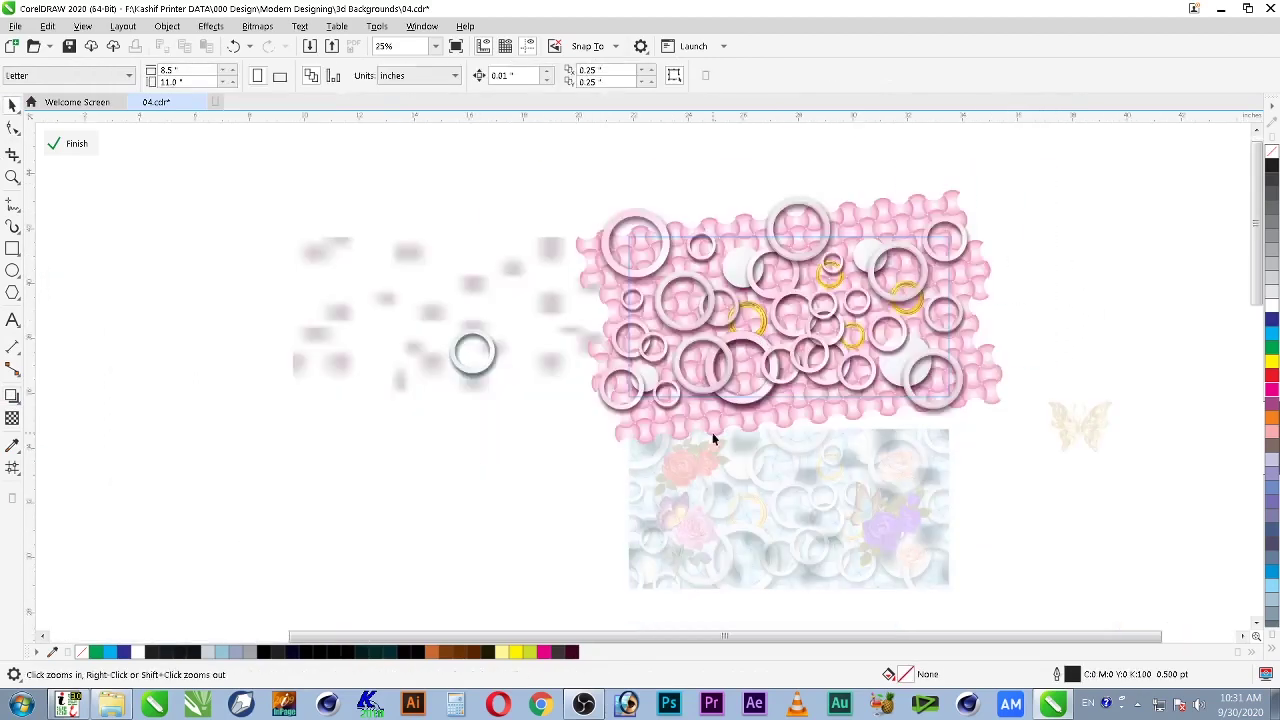
scroll(942, 226, "up", 2)
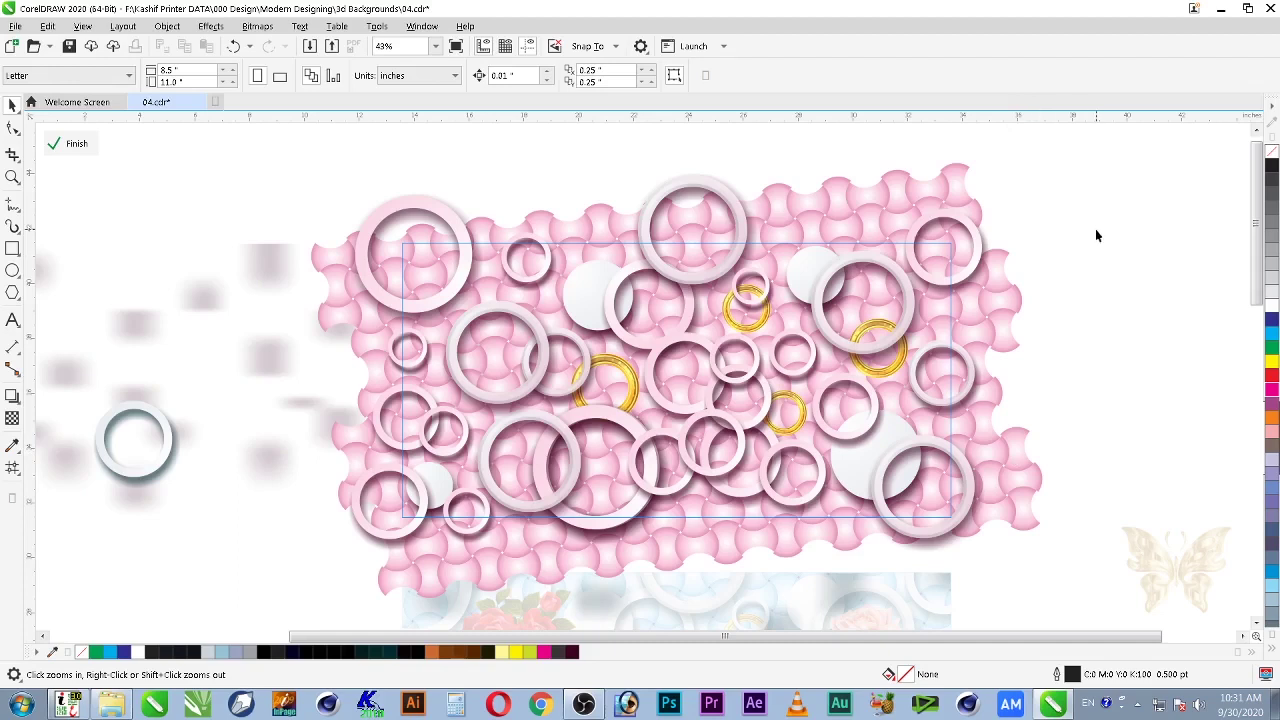
left_click(1081, 186, "ctrl")
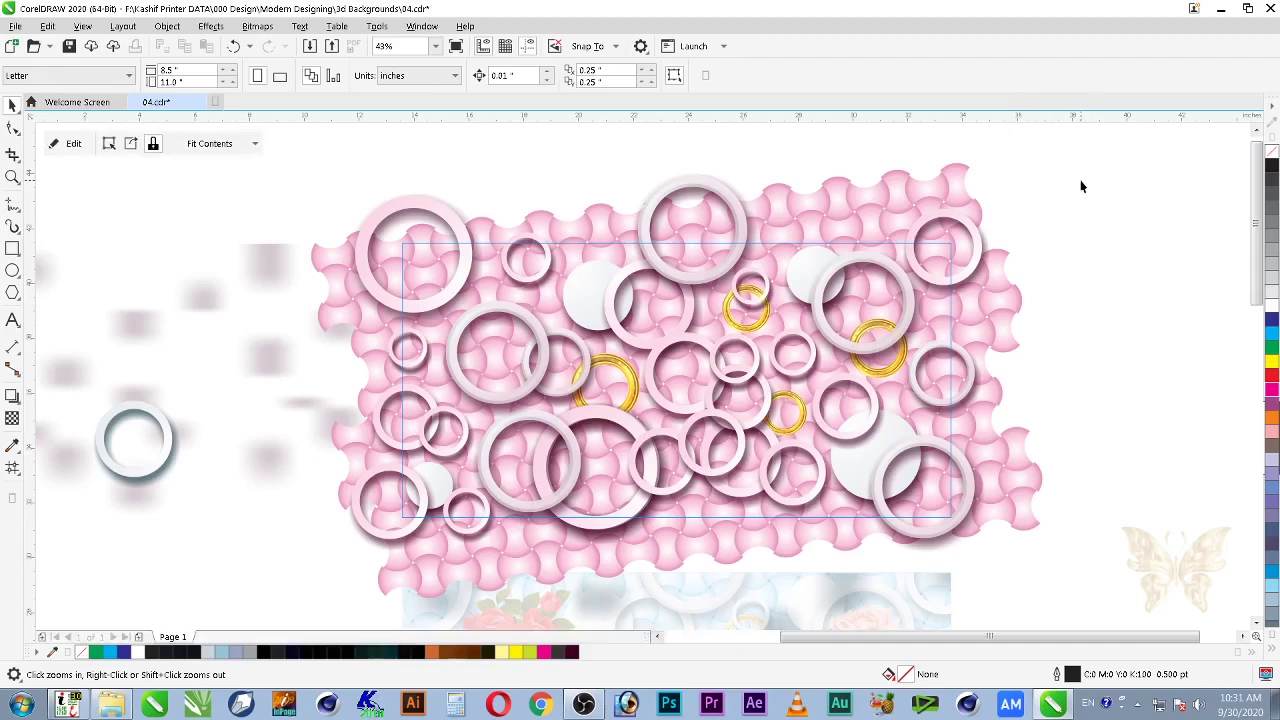
key("z")
left_click_drag(1000, 214, 293, 553)
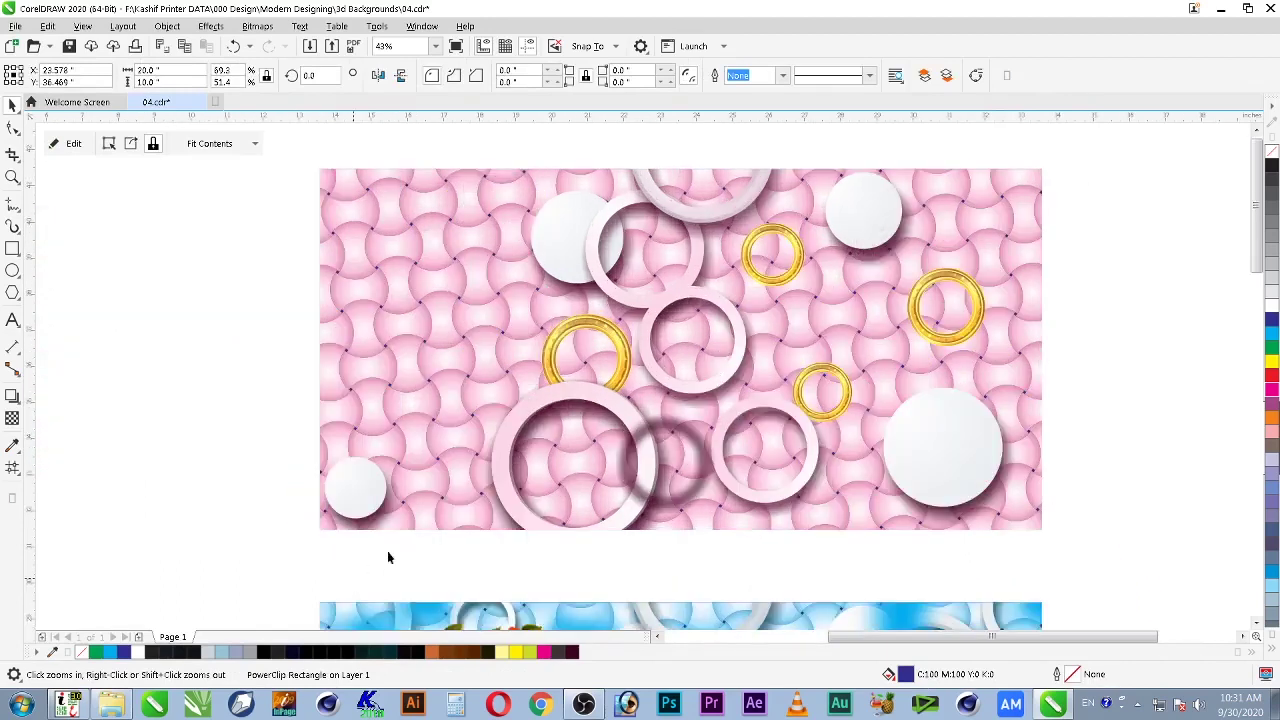
key("space")
key("Escape")
Step: Center the magenta mesh fill horizontally on the pink PowerClip design
left_click(243, 277)
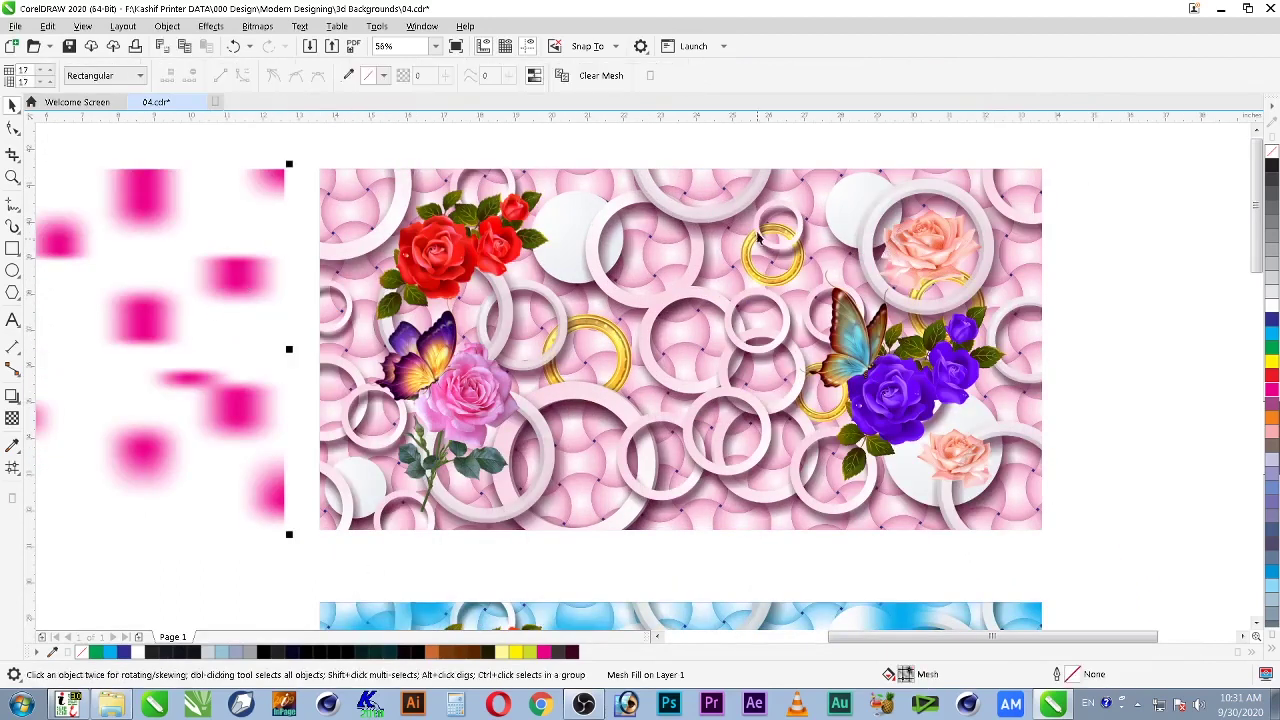
left_click(712, 176, "shift")
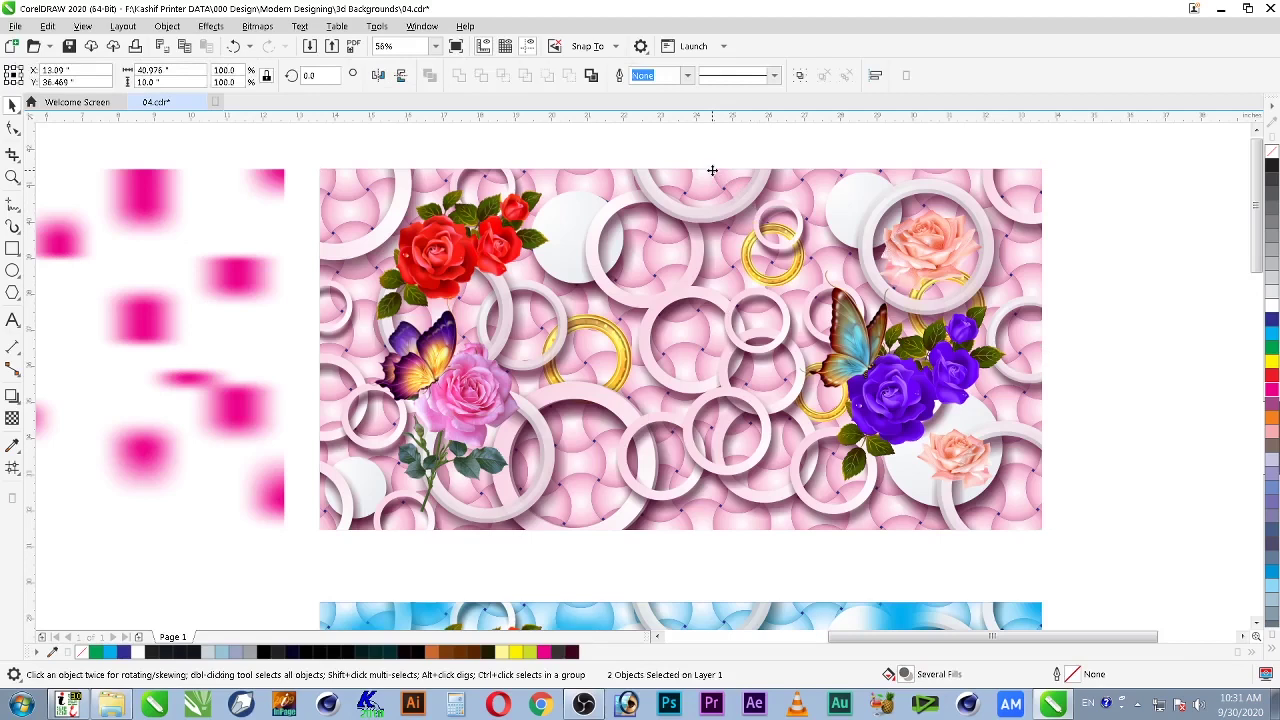
key("c")
left_click(1132, 311)
Step: Recolor all nodes of the mesh fill over the pink design to white and tint them gradually with magenta to a soft pink
left_click(562, 328)
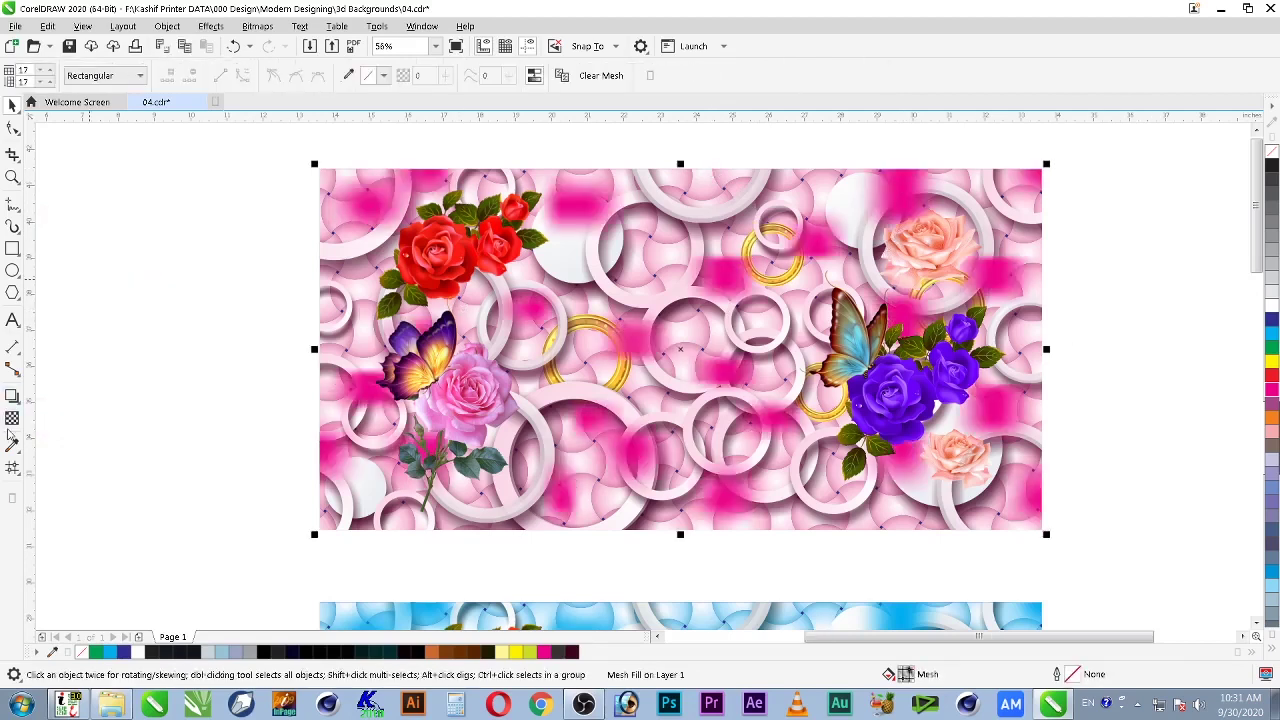
left_click(12, 467)
left_click_drag(300, 157, 1122, 598)
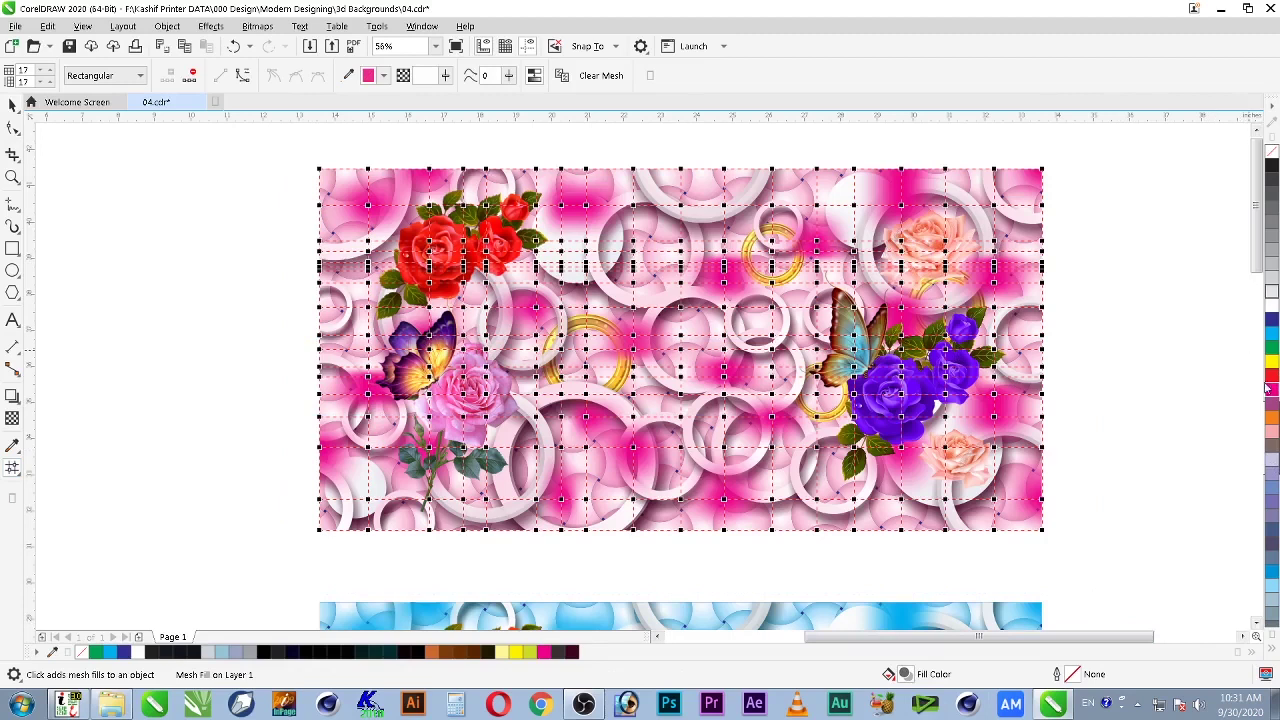
left_click(1273, 308)
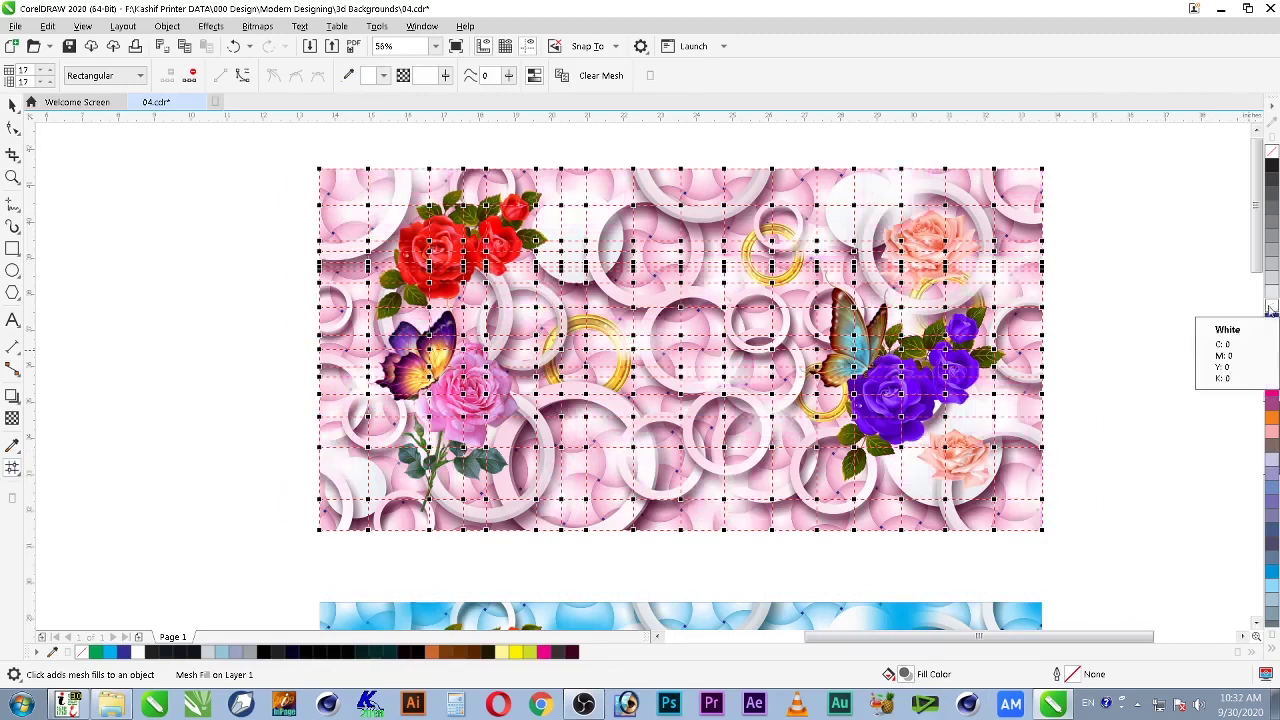
left_click(1272, 396)
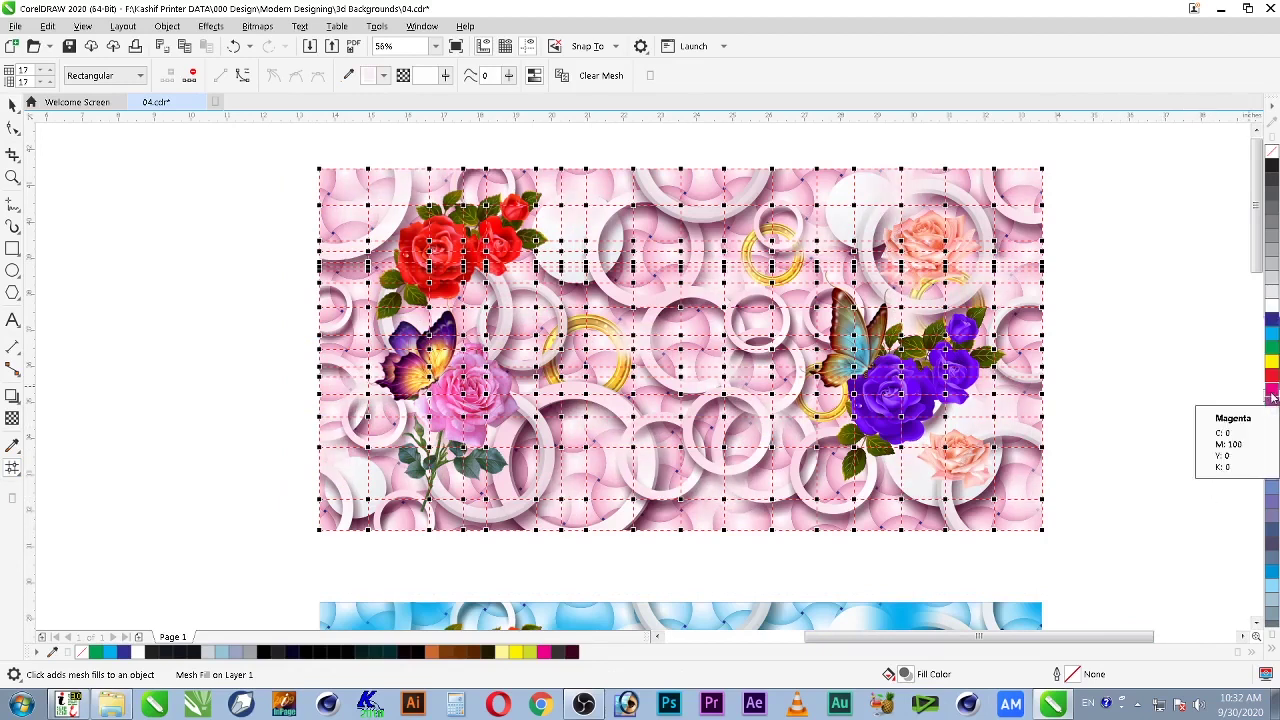
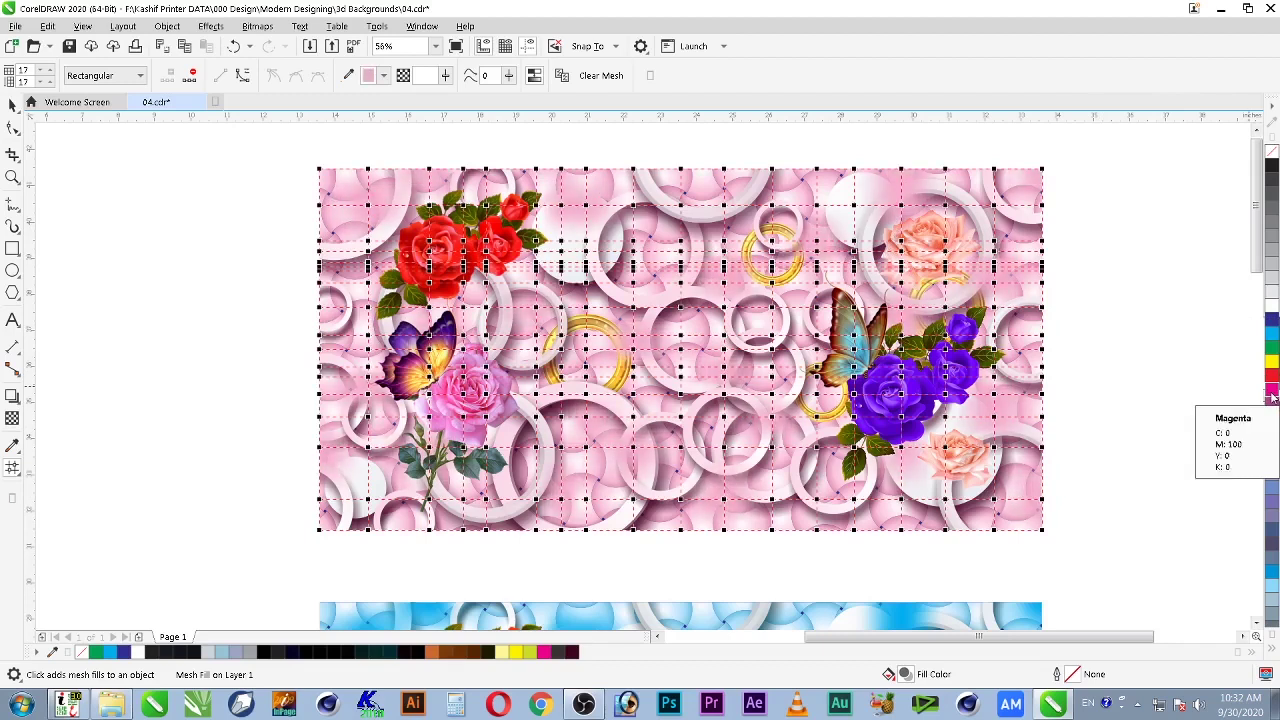
left_click(1092, 305)
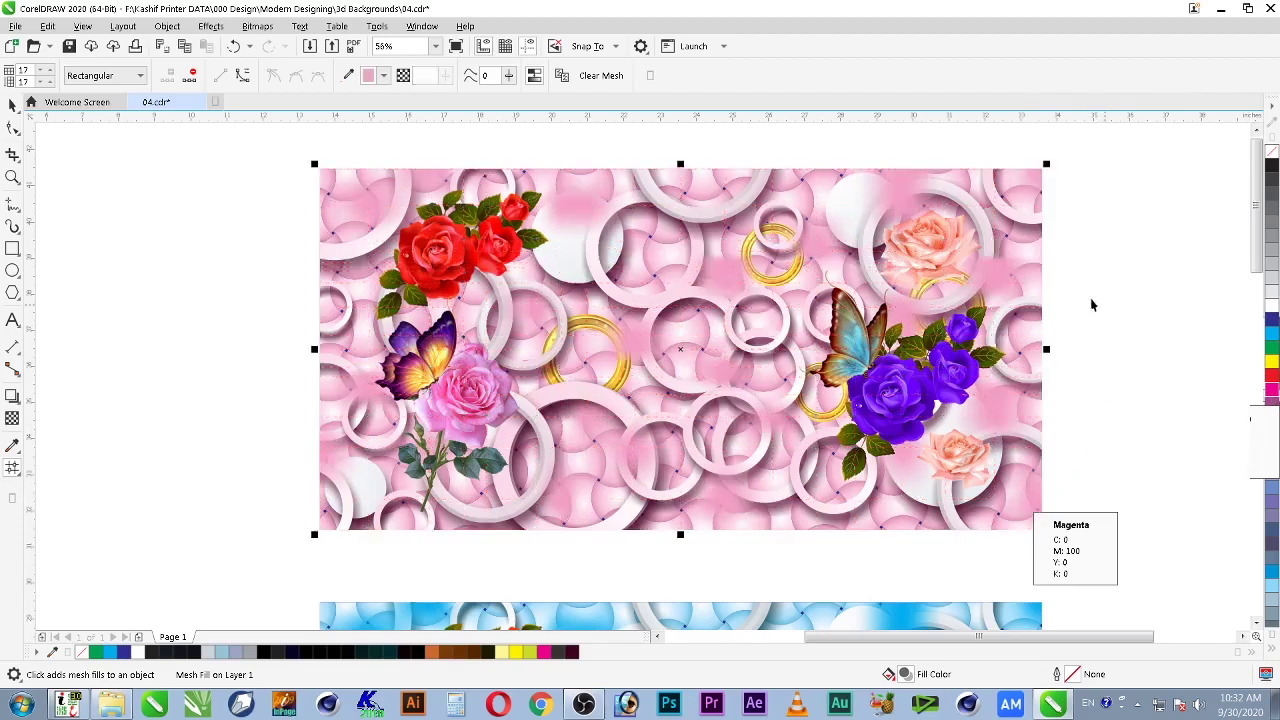
left_click(1084, 218)
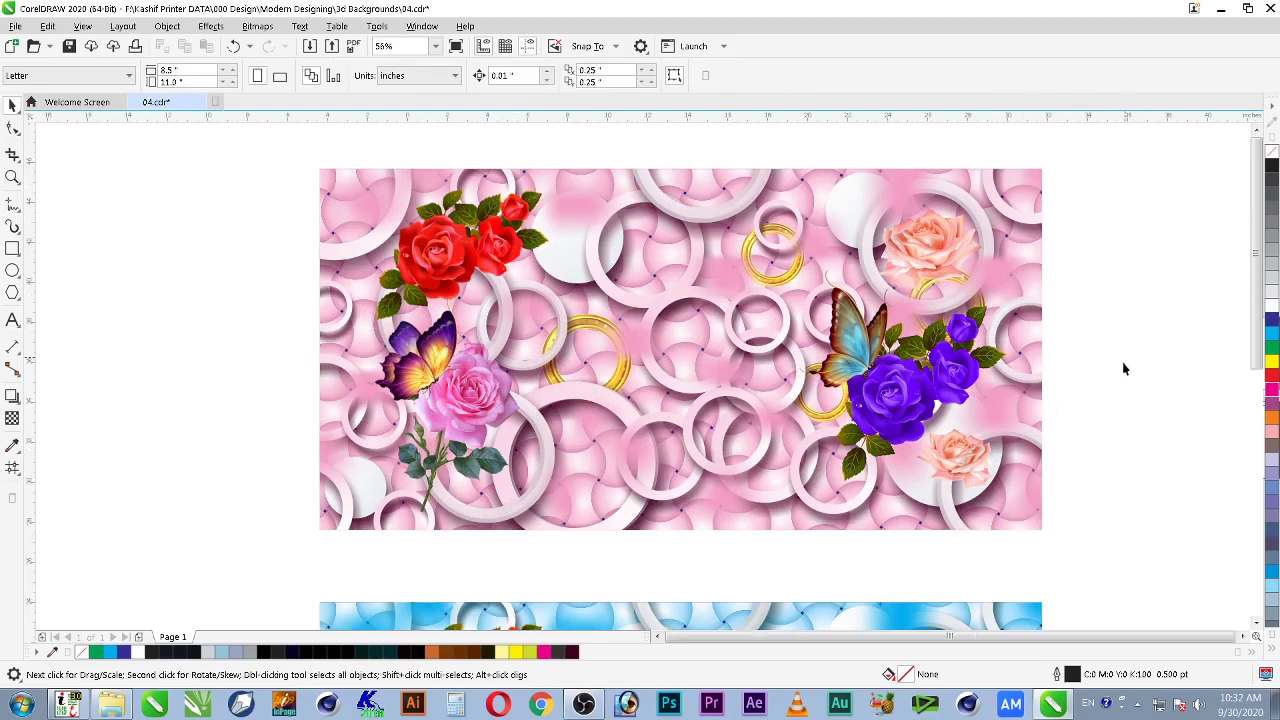
Step: Duplicate the complete pink design with its flowers, butterflies and mesh fill, placing the copy to the left of the original
scroll(1123, 363, "down", 2)
key("z")
scroll(937, 600, "down", 1)
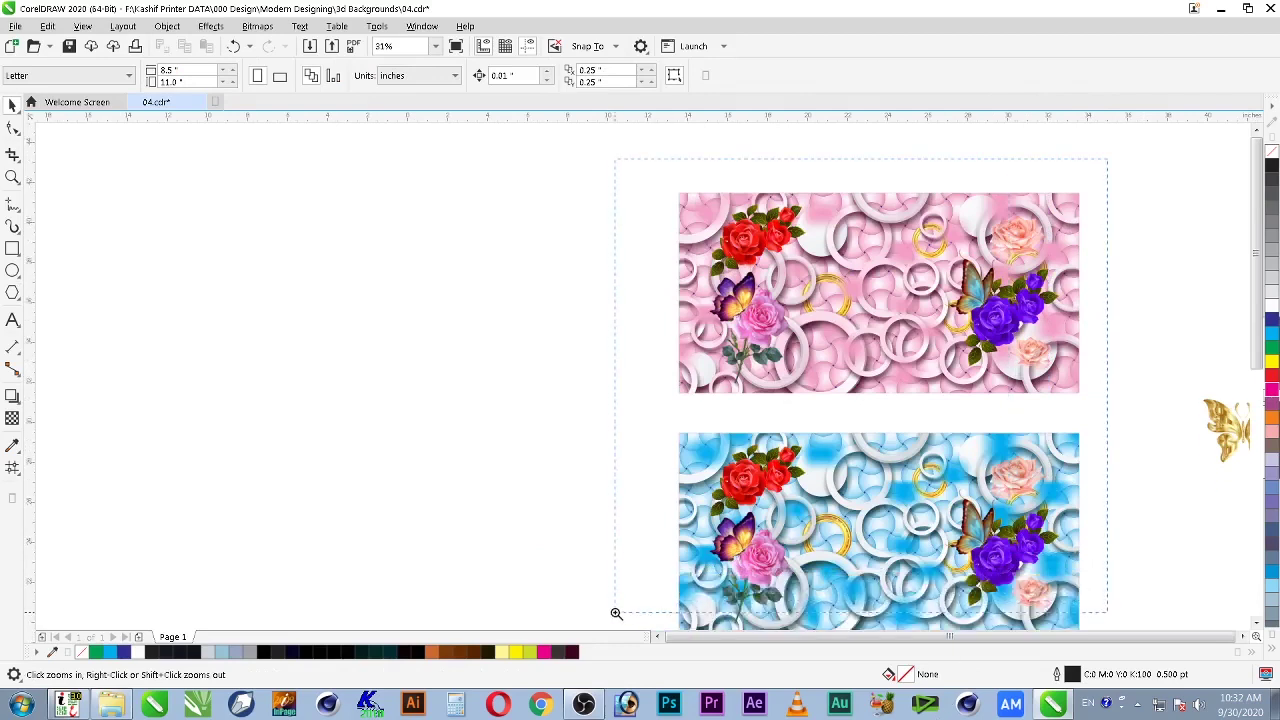
scroll(614, 605, "down", 2)
left_click_drag(752, 464, 530, 551)
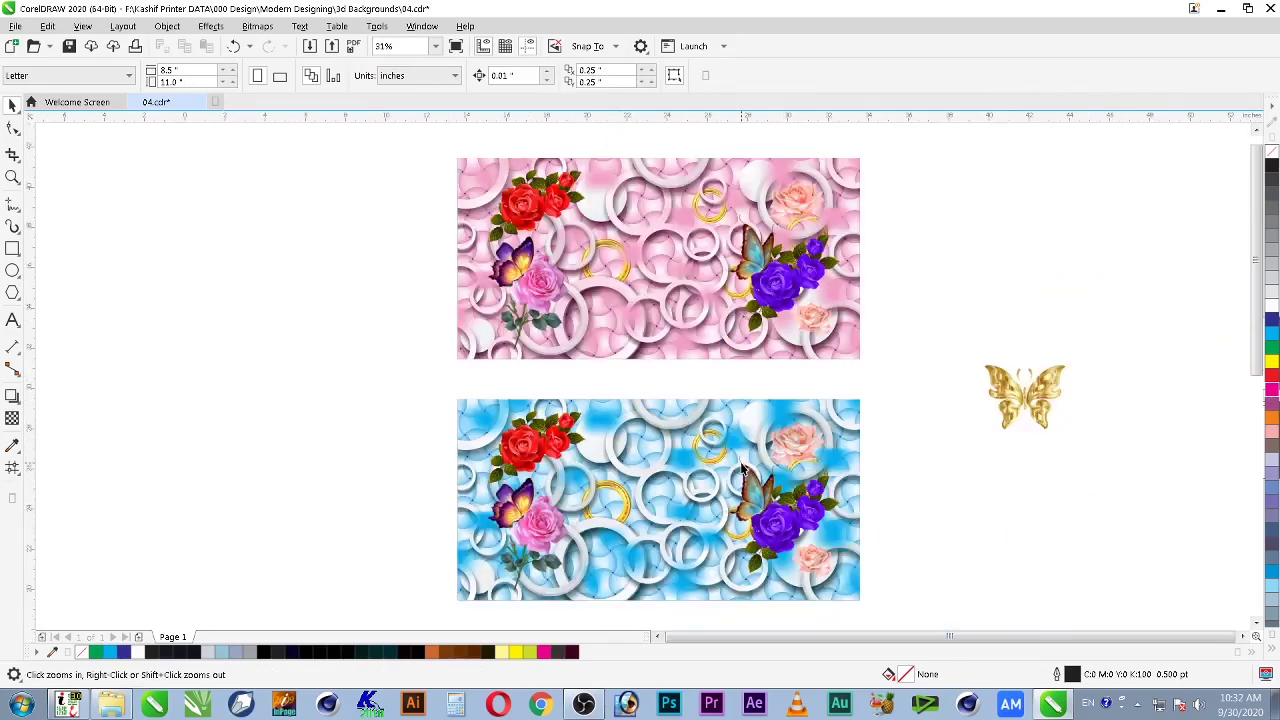
key("F4")
left_click_drag(789, 372, 272, 119)
left_click_drag(734, 353, 267, 346)
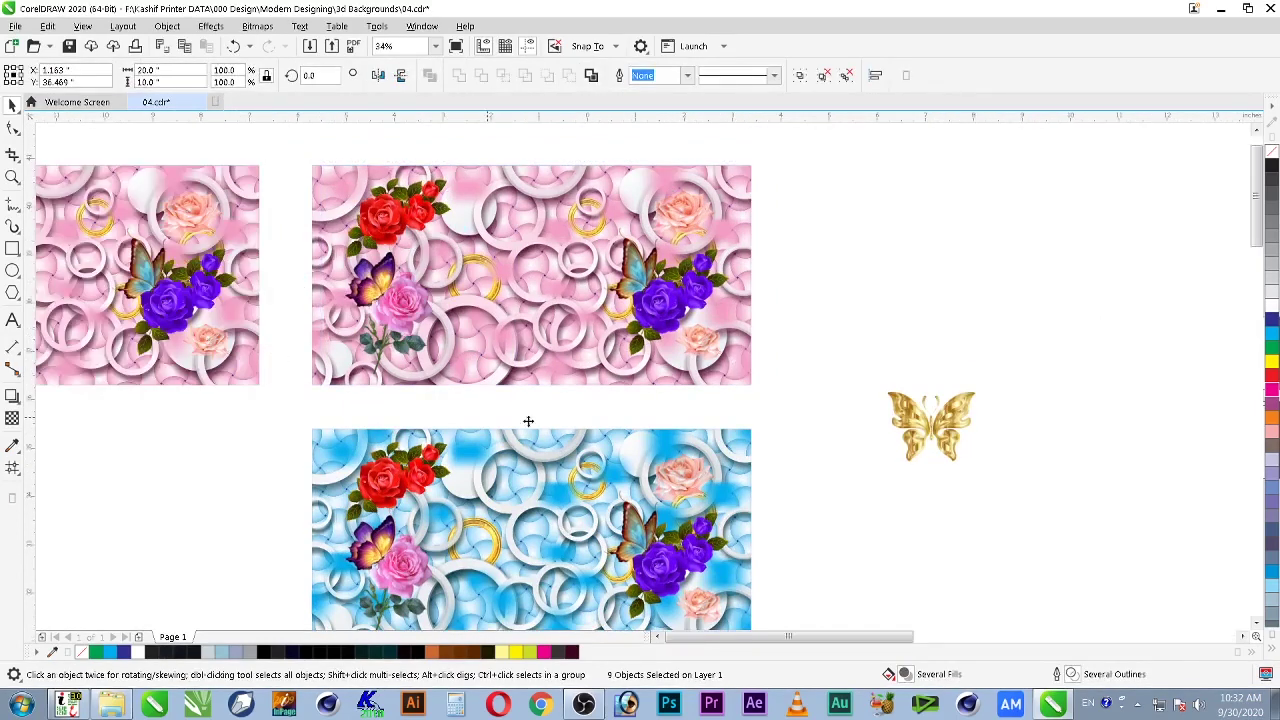
Step: Shift the copied design's mesh fill to the left and recolor all of its nodes
key("shift+F2")
key("m")
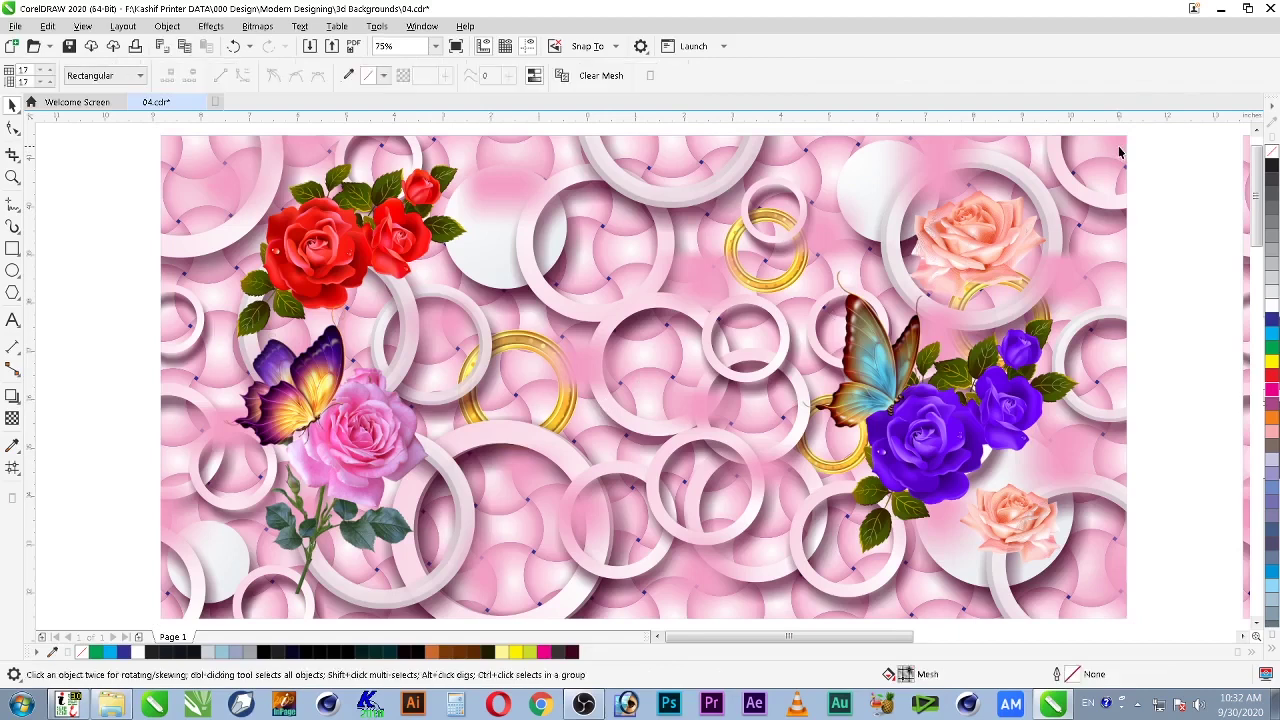
key("ctrl+z")
scroll(1112, 180, "down", 2)
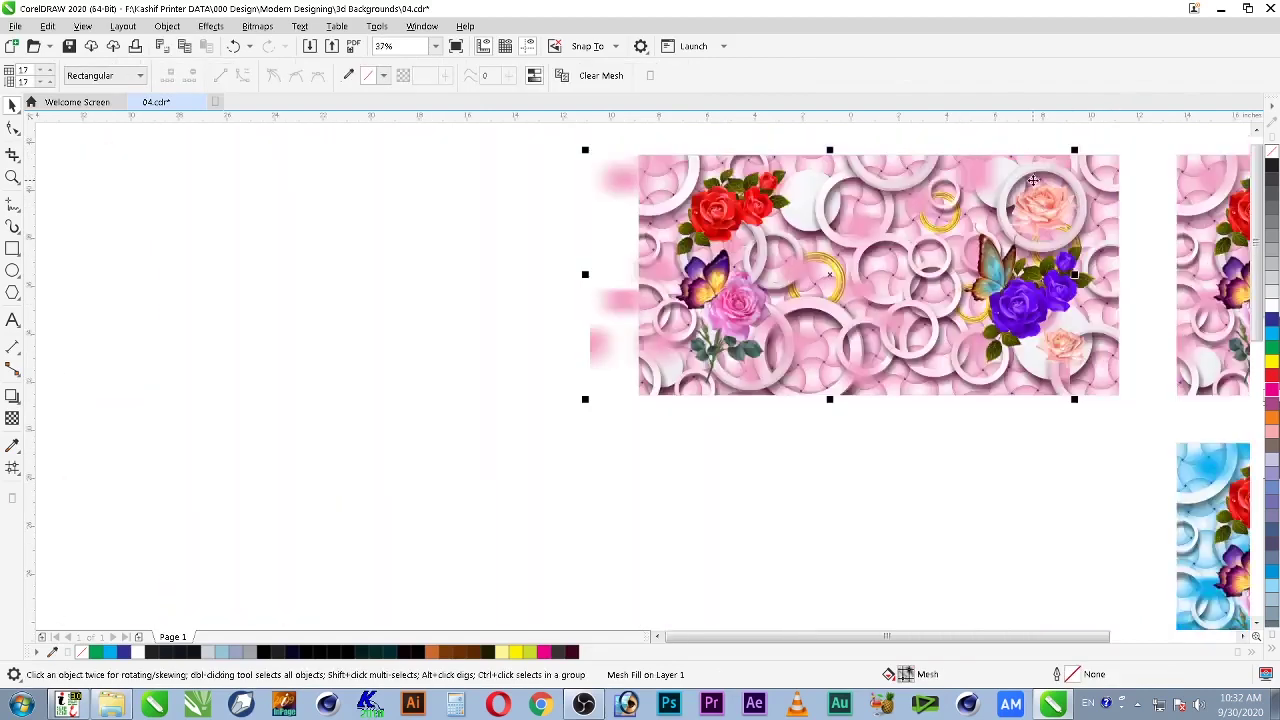
left_click_drag(1080, 140, 550, 458)
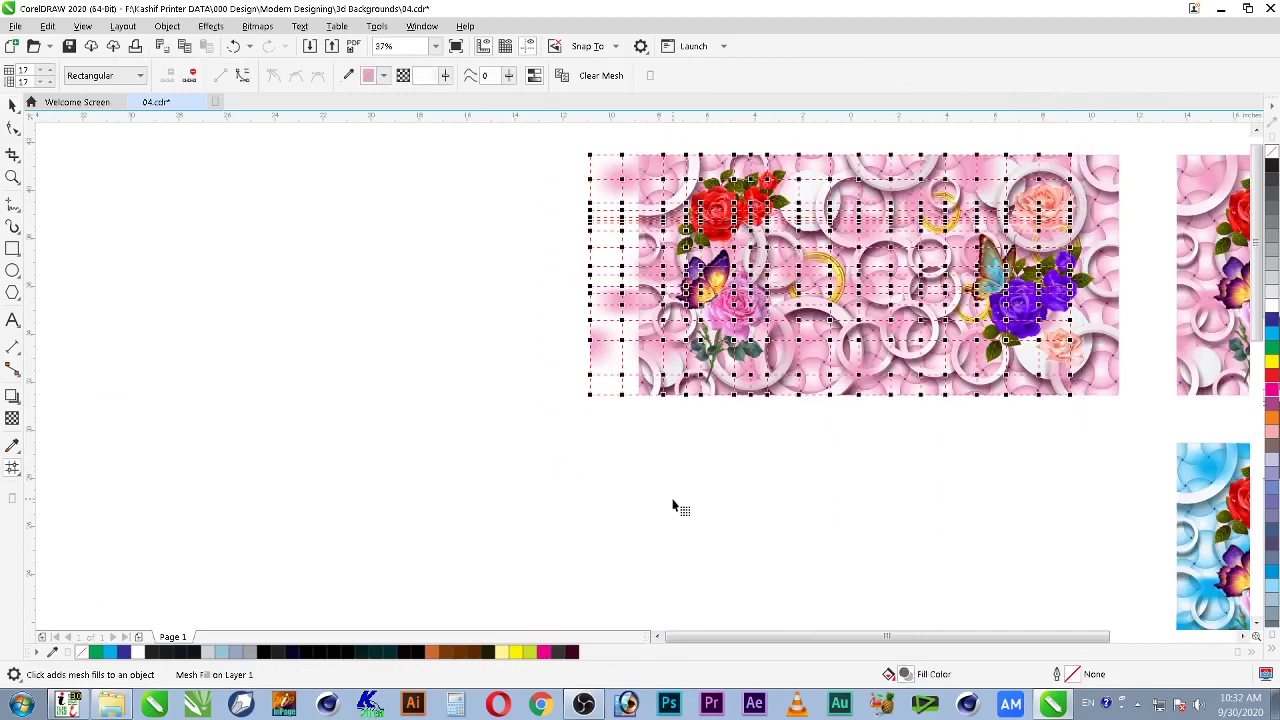
left_click(501, 651)
key("space")
Step: Open the PowerClip contents of the copied pink design for editing and select the ring group
left_click(1110, 180, "ctrl")
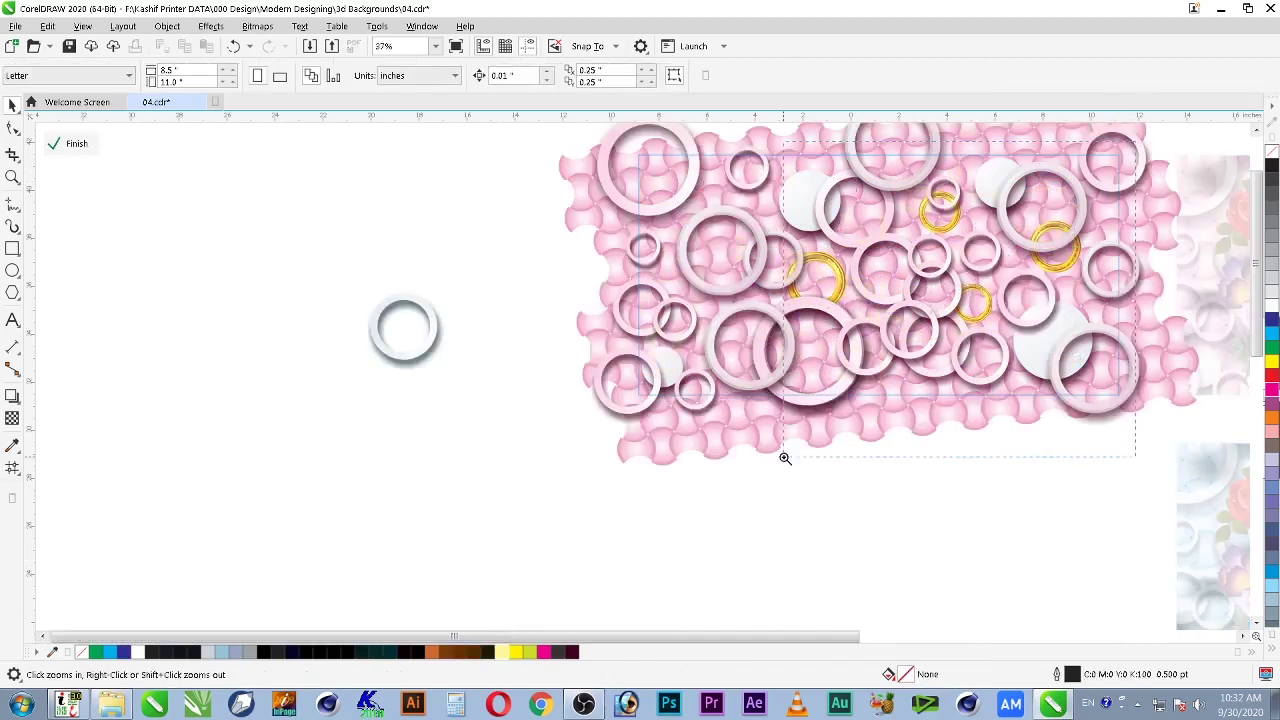
left_click(565, 500)
key("space")
left_click(337, 258)
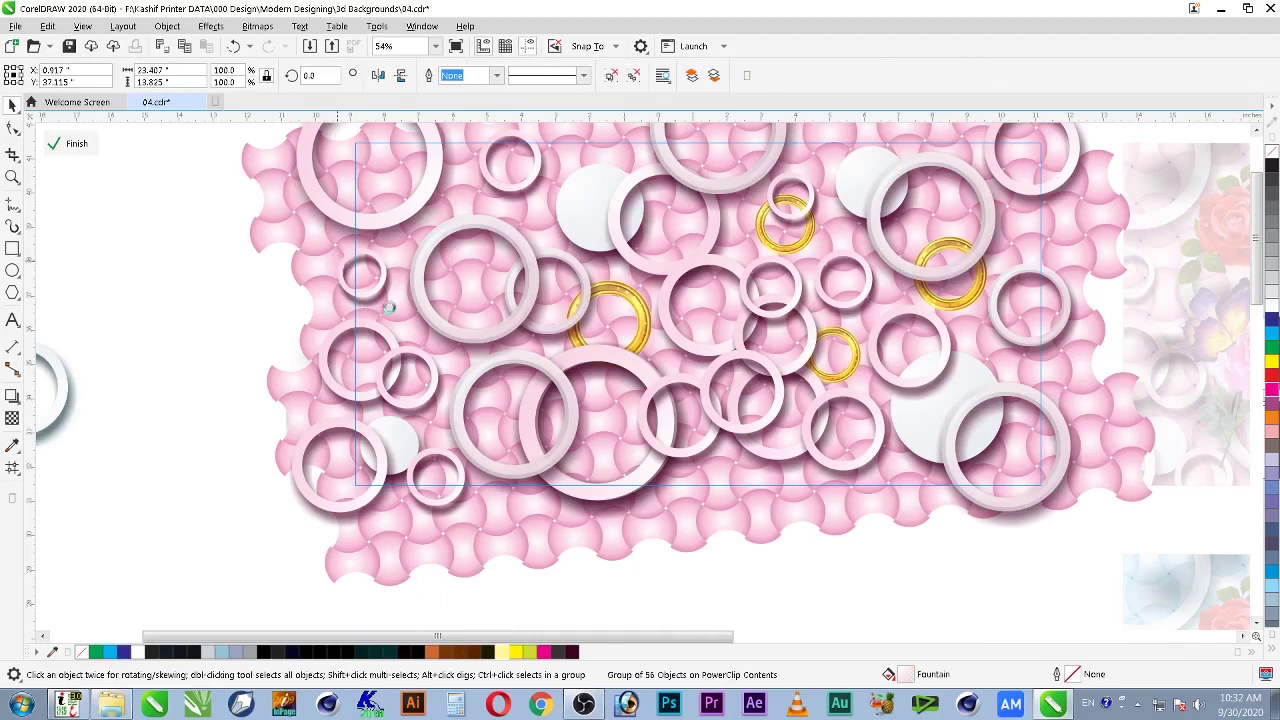
Step: Set the first fountain fill node of the ring group to cyan 20 and magenta 0
key("F11")
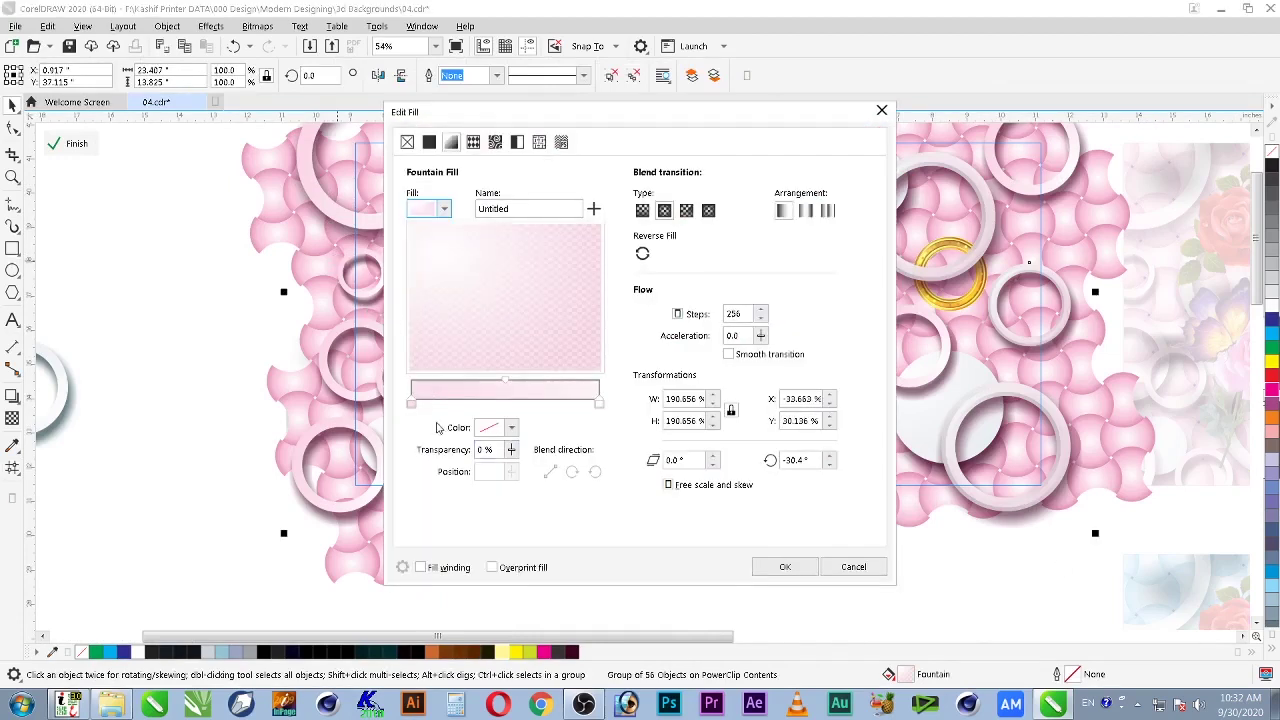
left_click(411, 402)
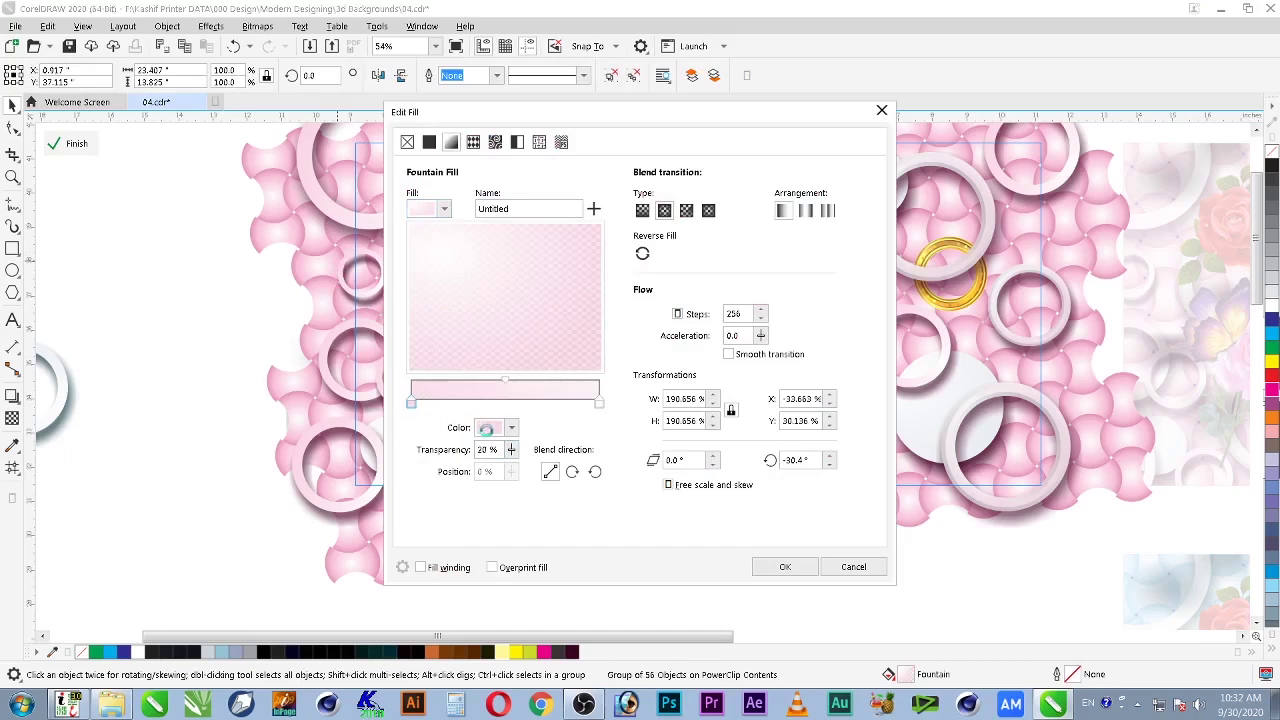
left_click(492, 428)
left_click(655, 506)
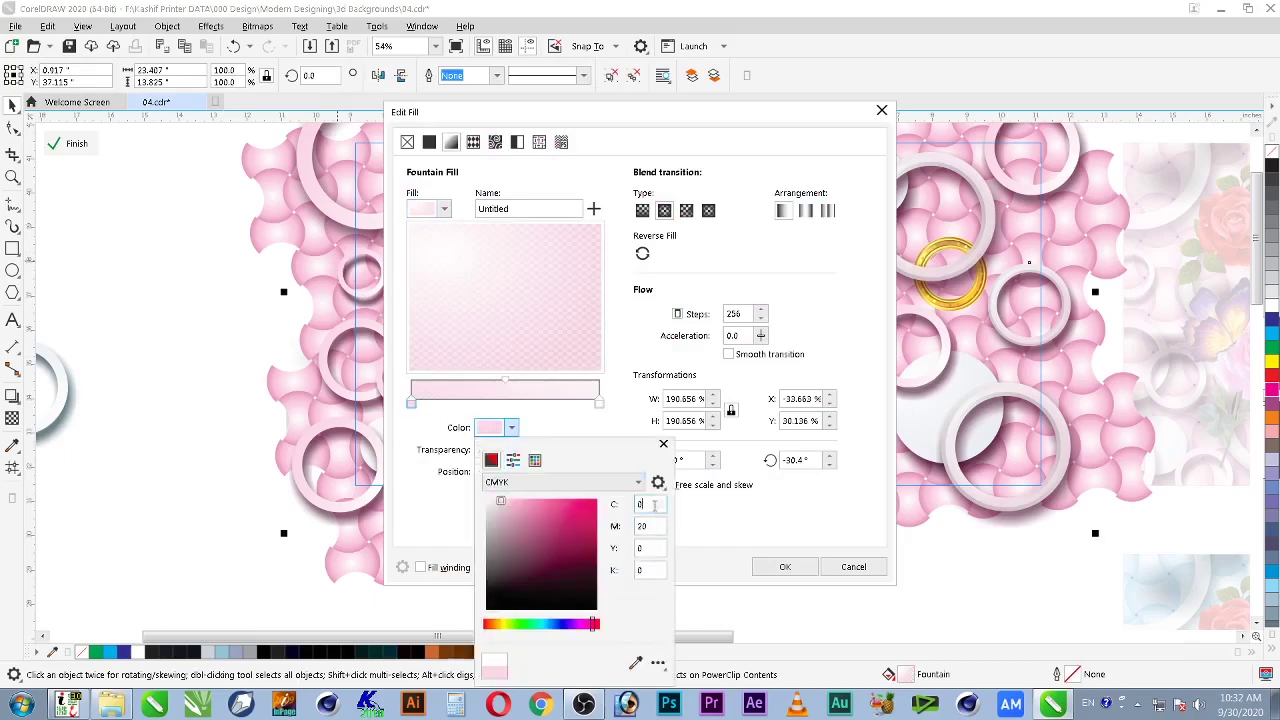
type("20")
key("Tab")
type("0")
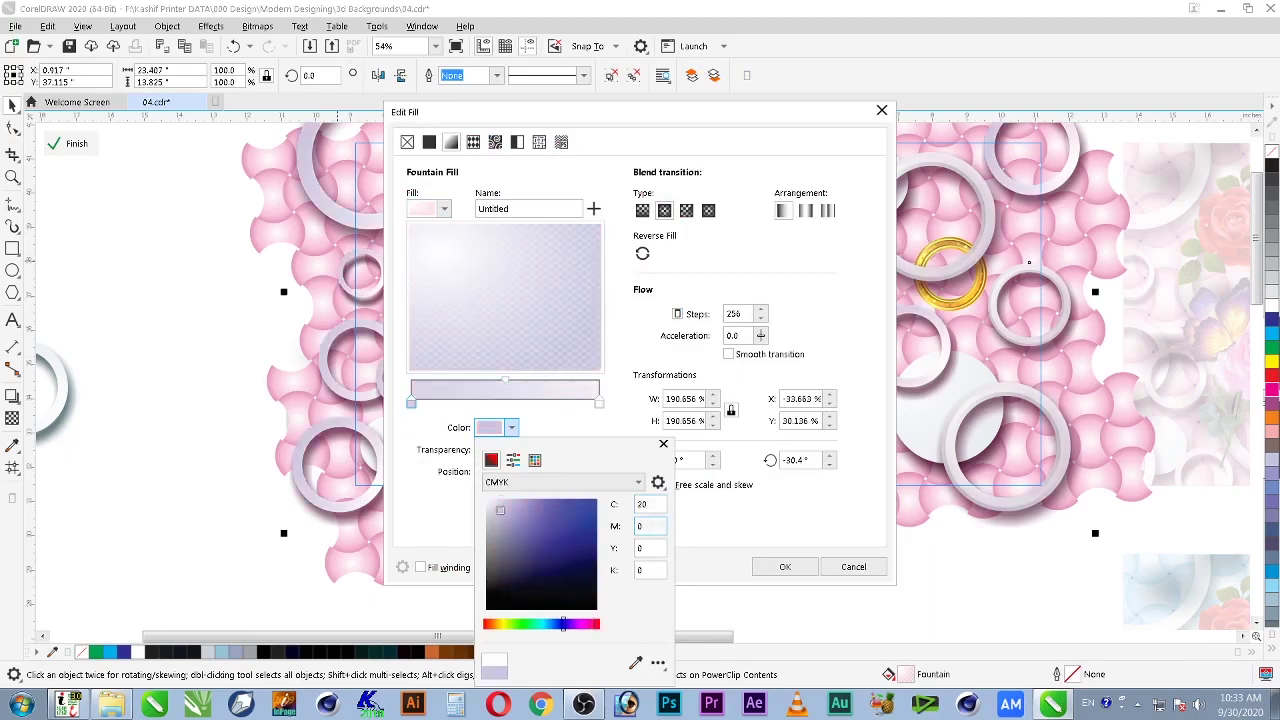
left_click(778, 567)
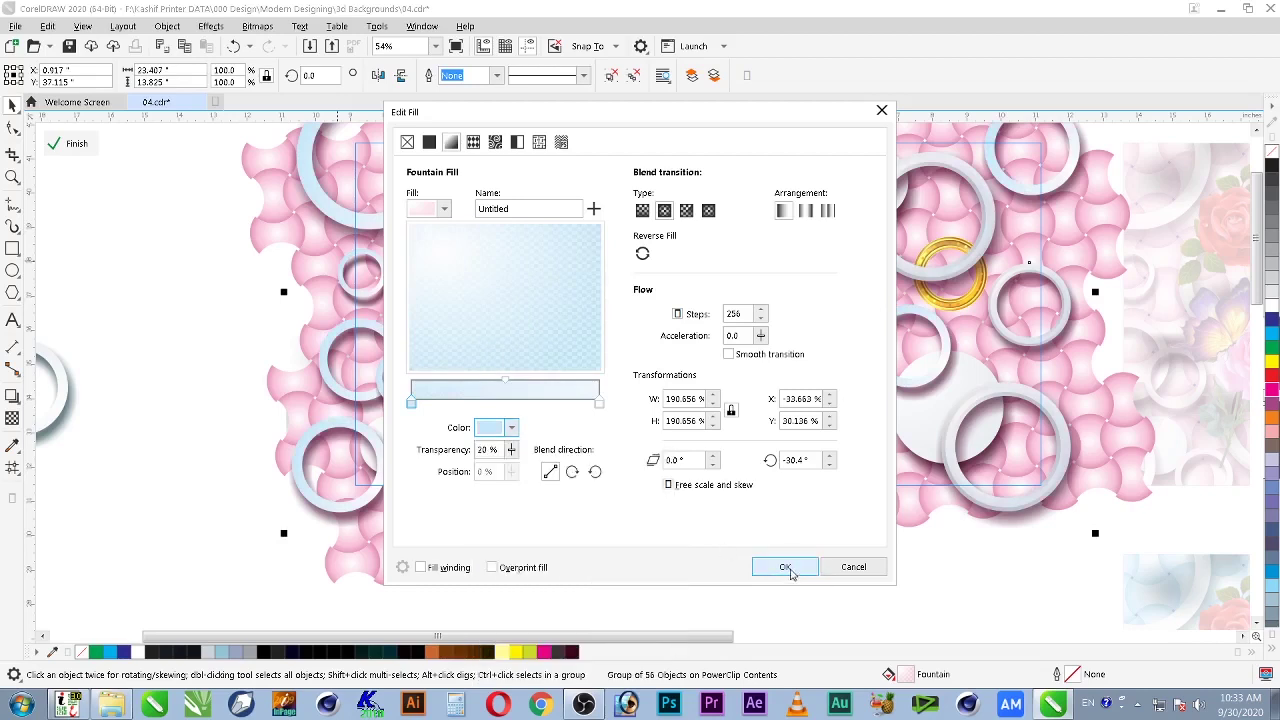
left_click(786, 568)
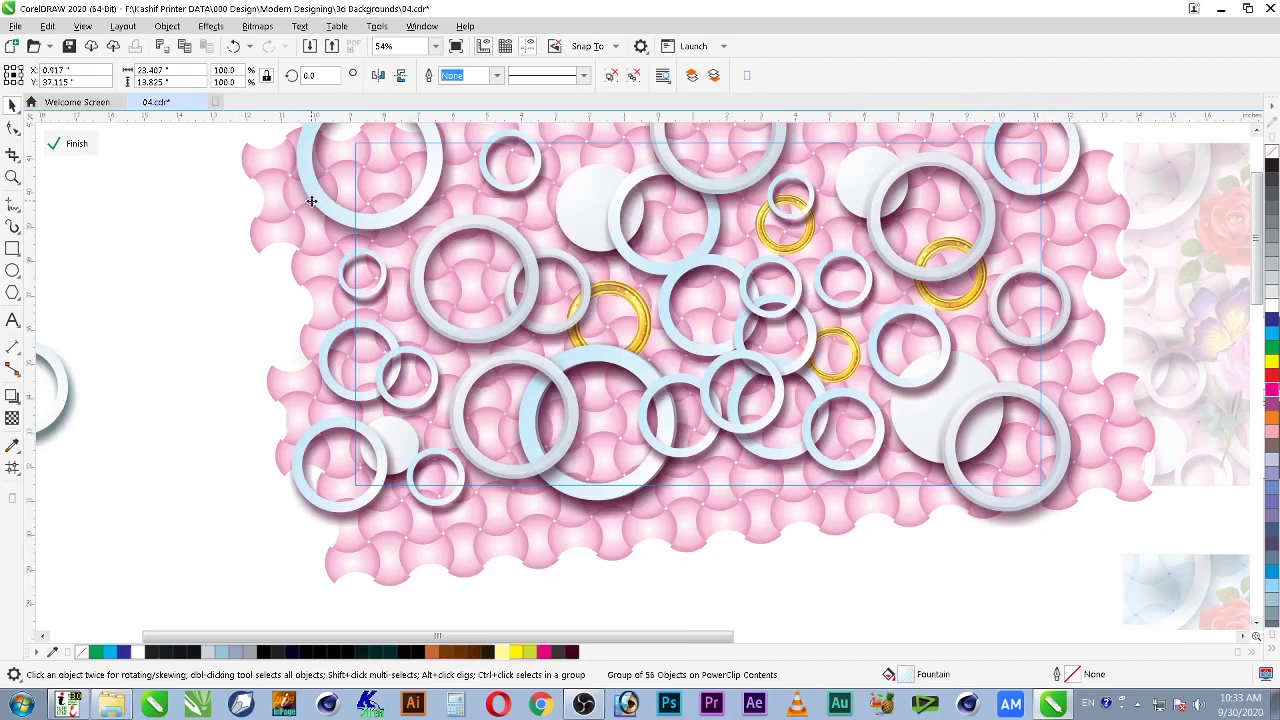
Step: Recolor the drop shadows of all the rings to CMYK 50, 50, 100, 70 and regroup the rings
left_click(12, 397)
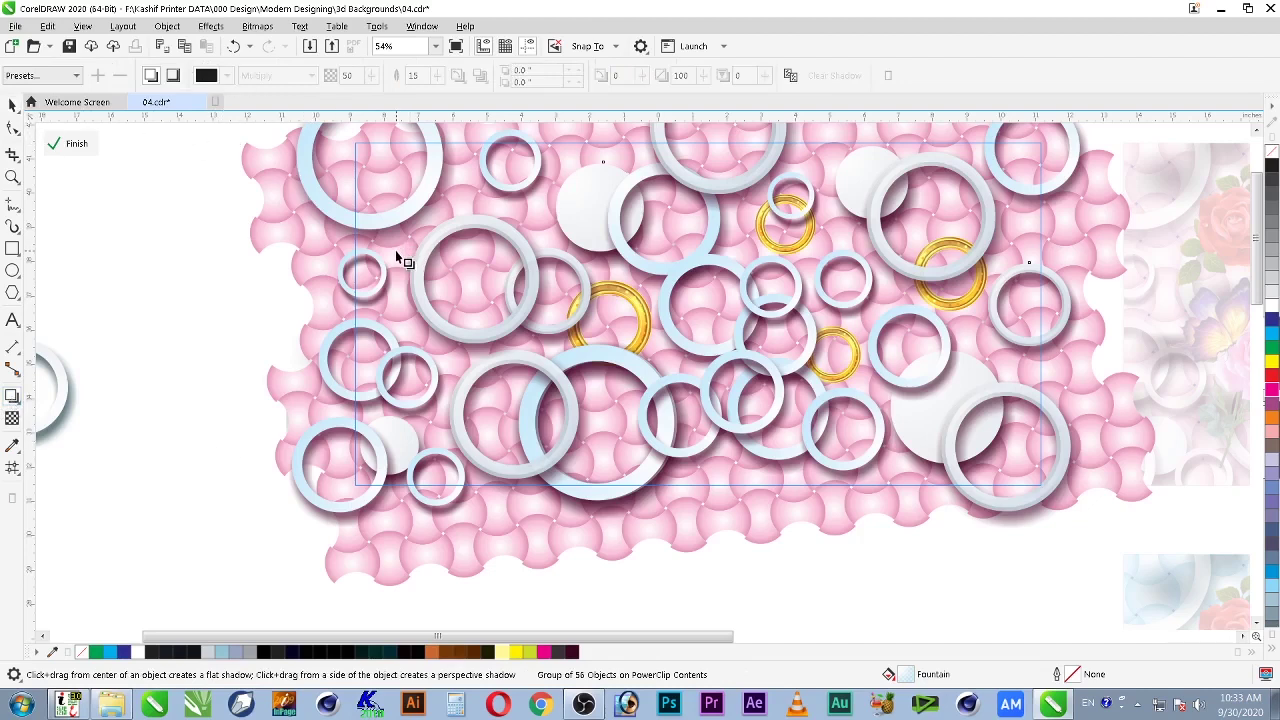
left_click_drag(395, 250, 405, 262)
left_click(229, 77)
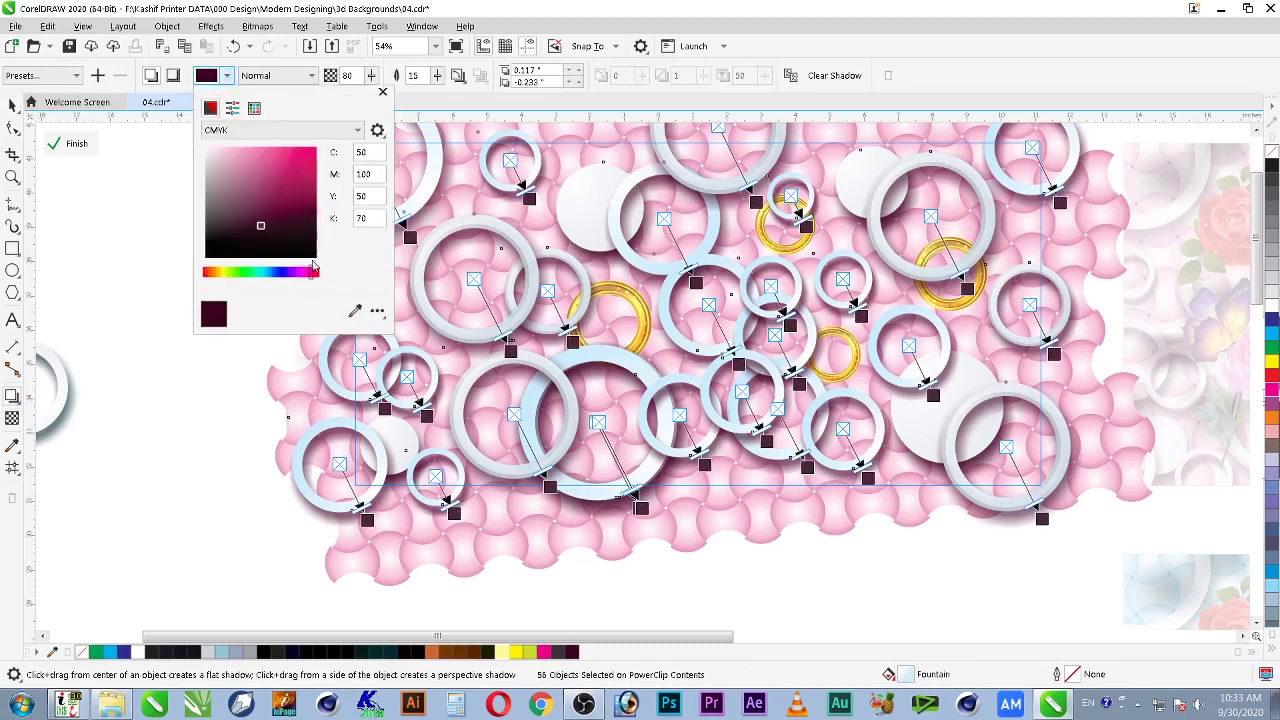
double_click(365, 152)
key("Tab")
type("50")
key("Tab")
type("1")
key("shift+Tab")
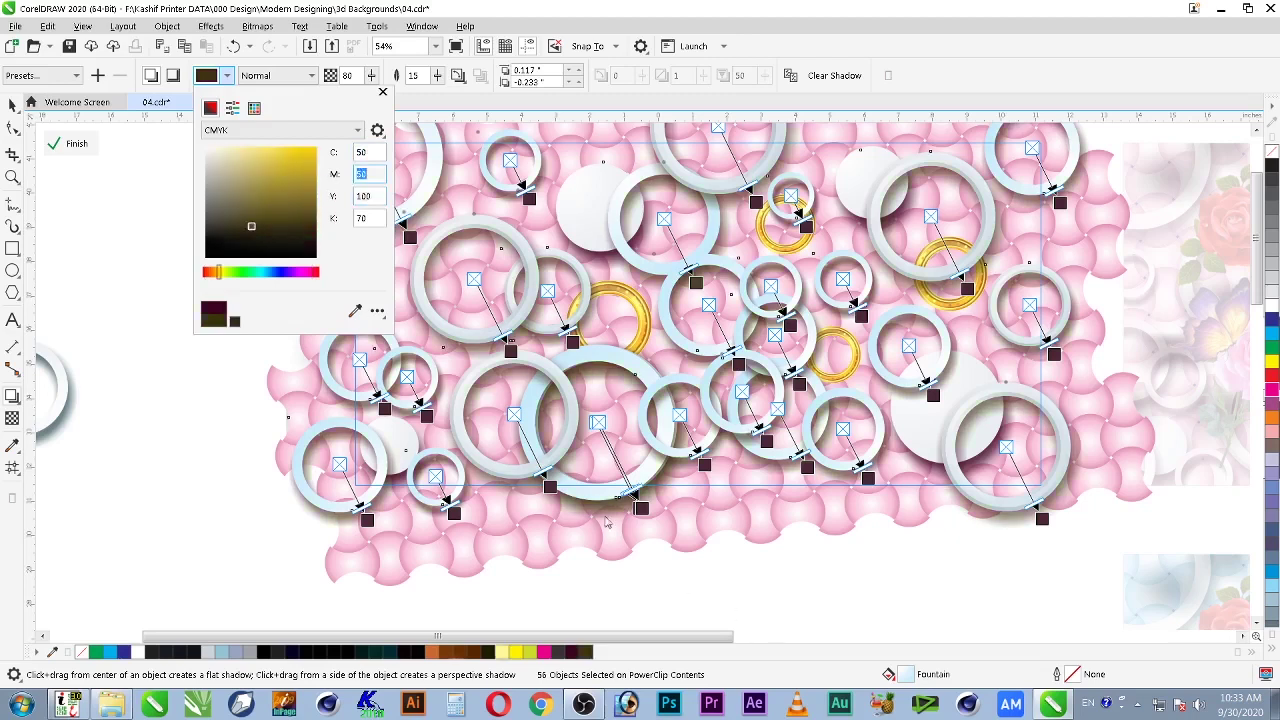
key("Escape")
left_click(12, 105)
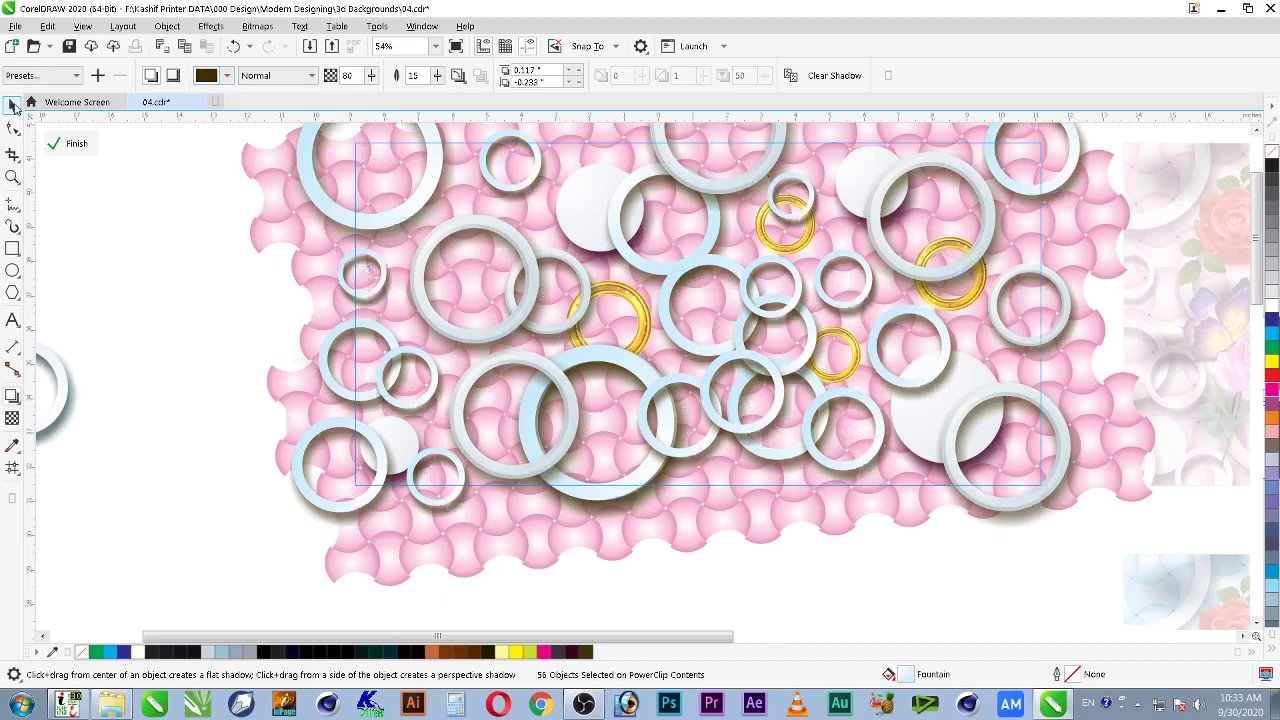
key("ctrl+g")
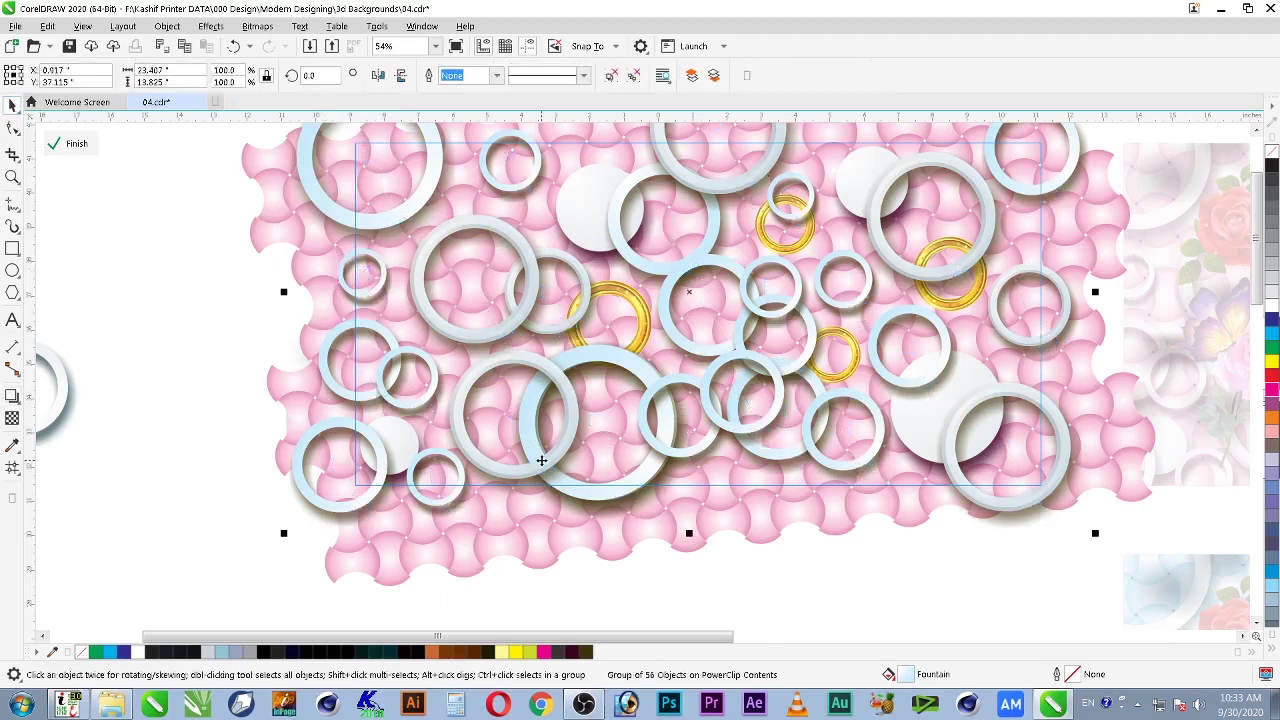
Step: Set the first fountain fill node of the pink woven background group to cyan 0, magenta 10 and yellow 100
left_click(344, 571)
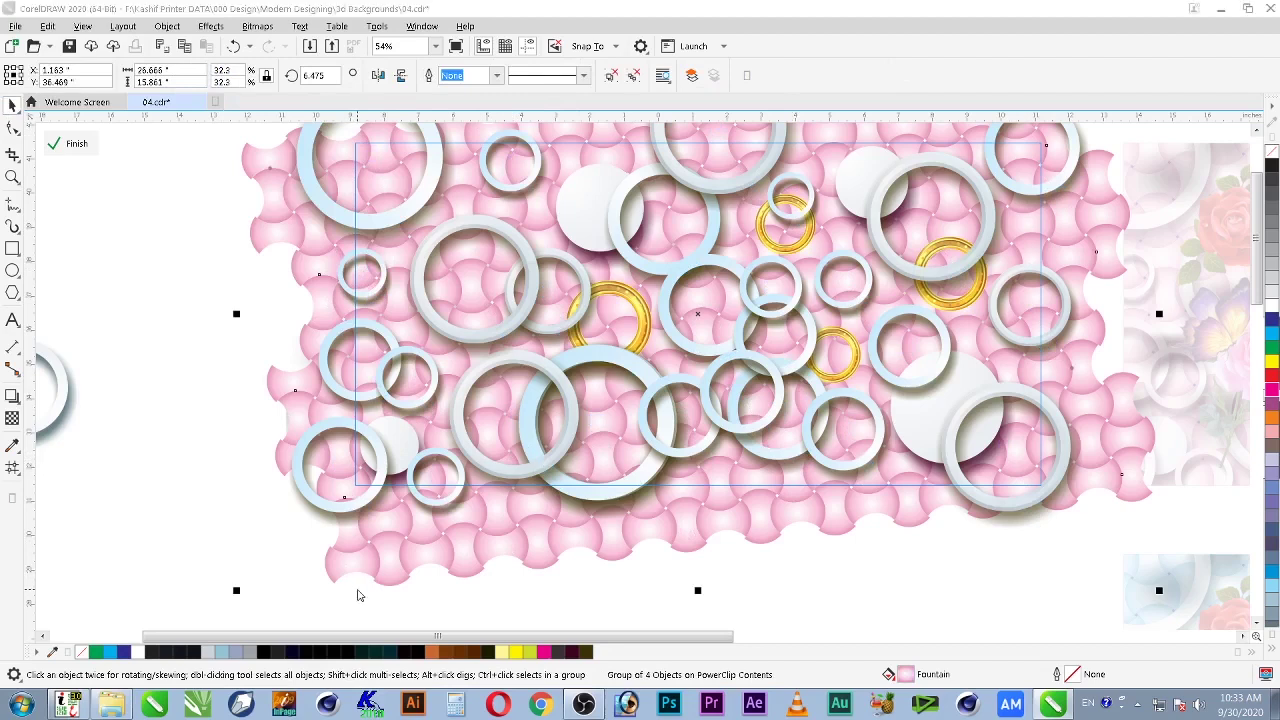
key("F11")
left_click(411, 404)
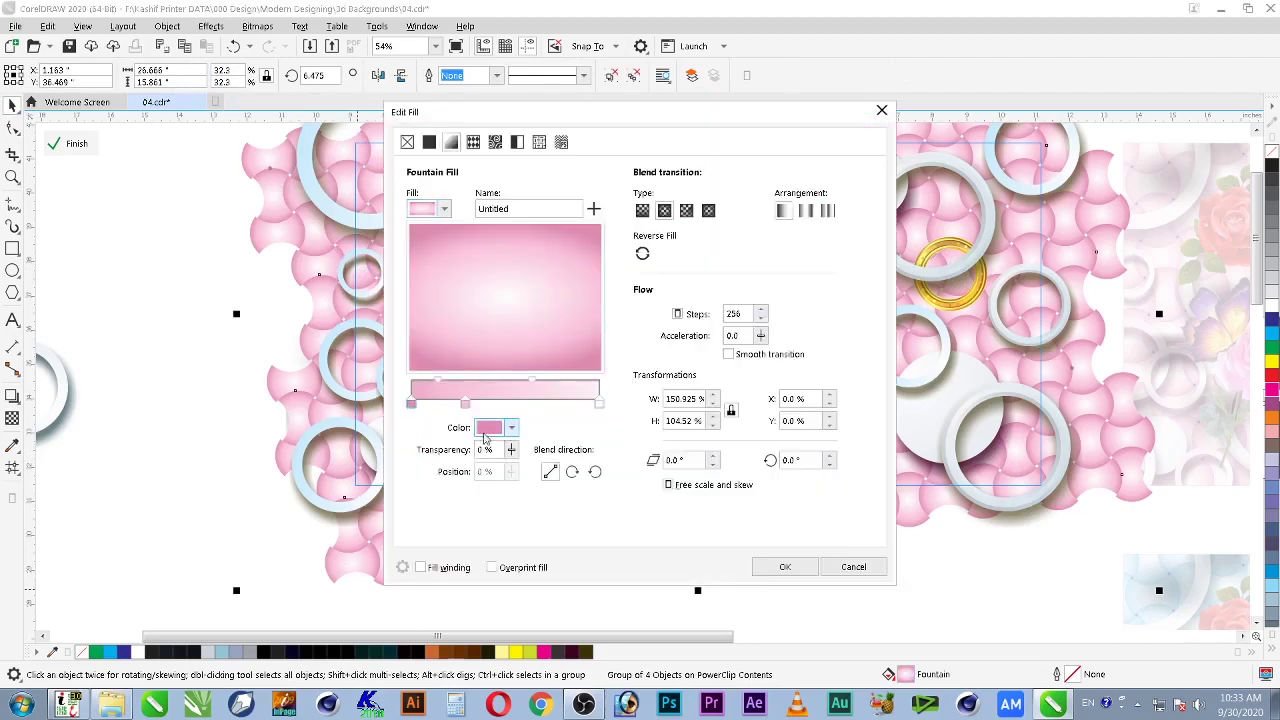
left_click(489, 428)
key("Tab")
type("0")
key("Tab")
key("shift+Tab")
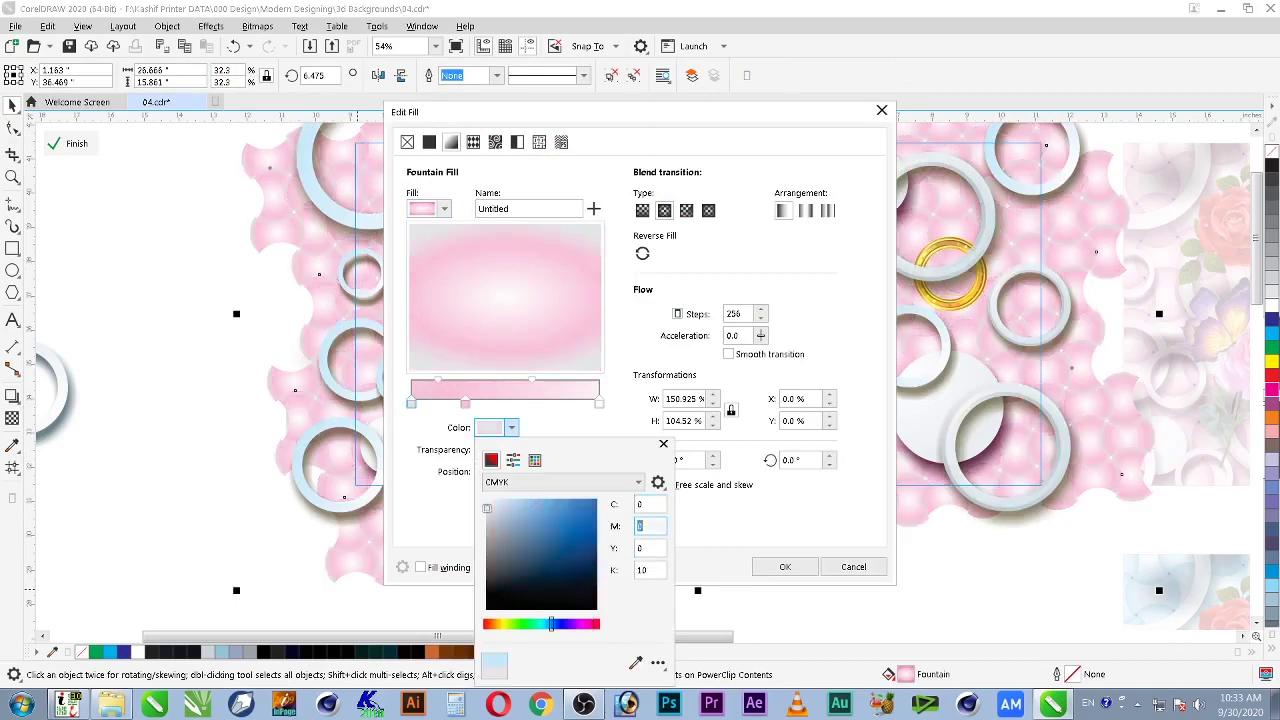
key("Tab")
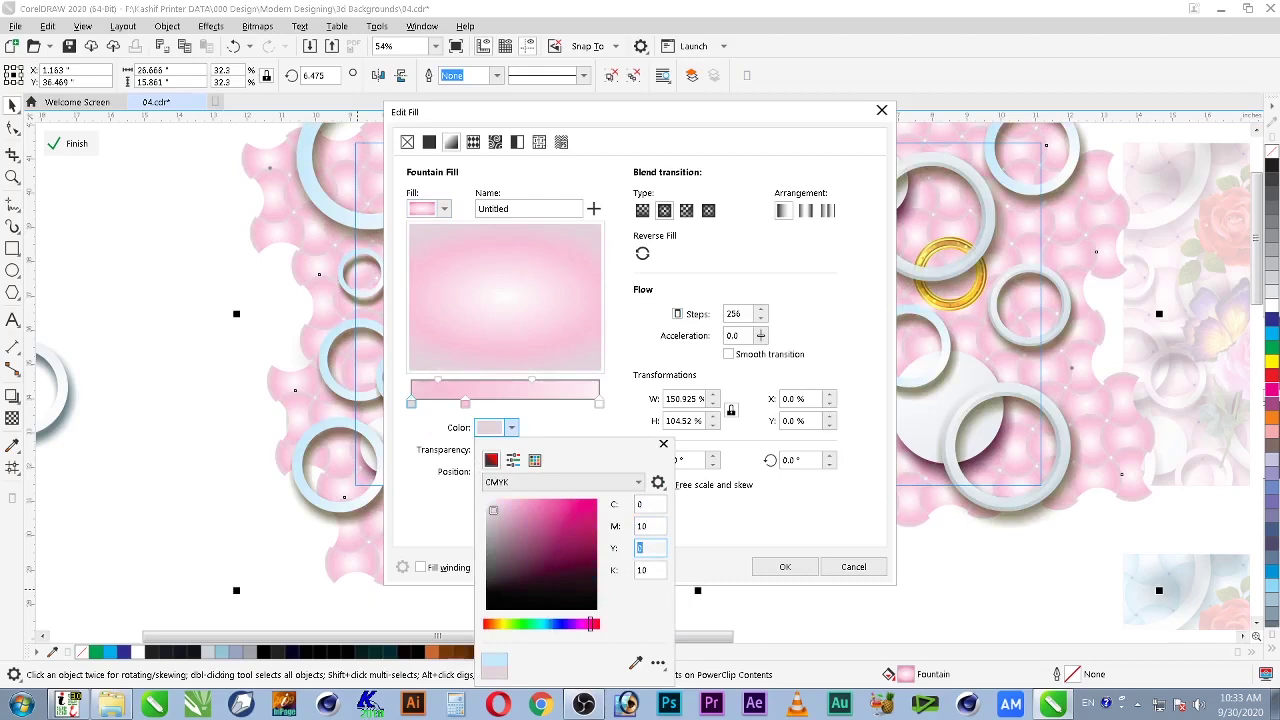
type("100")
key("Return")
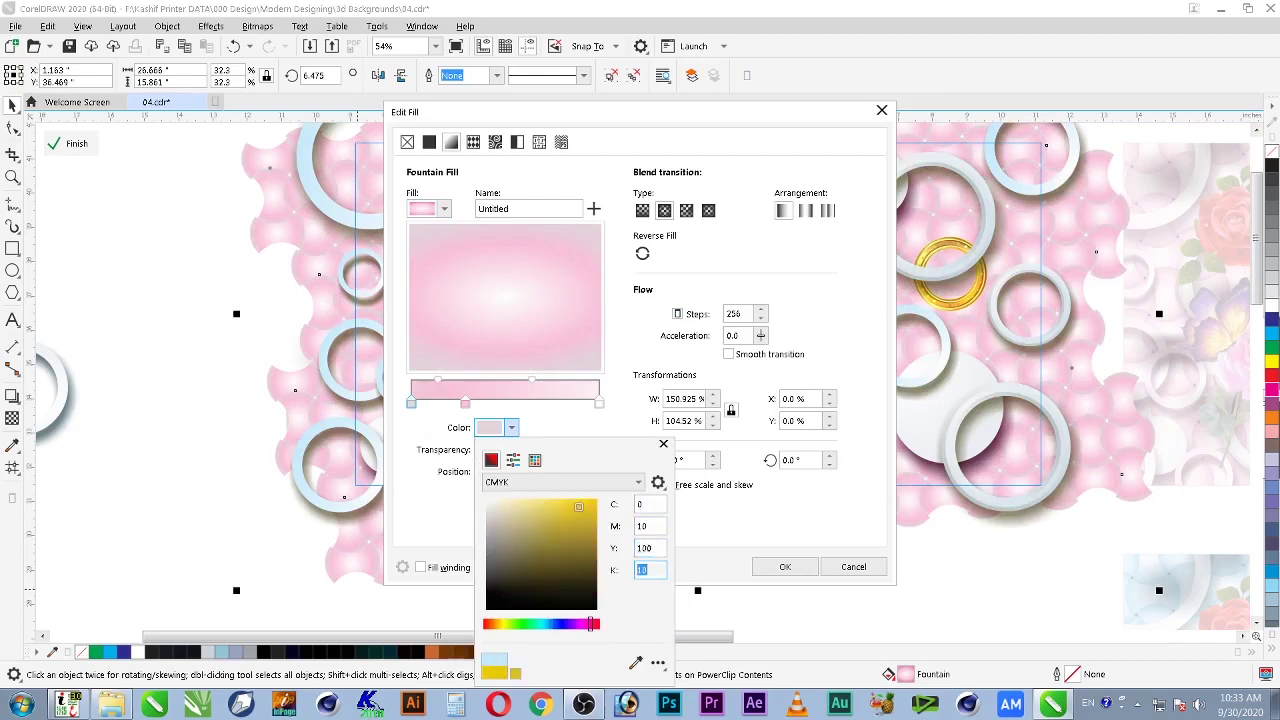
Step: Try black 20 on the woven background's first fill node, and settle on black 10
key("Tab")
type("20")
key("Return")
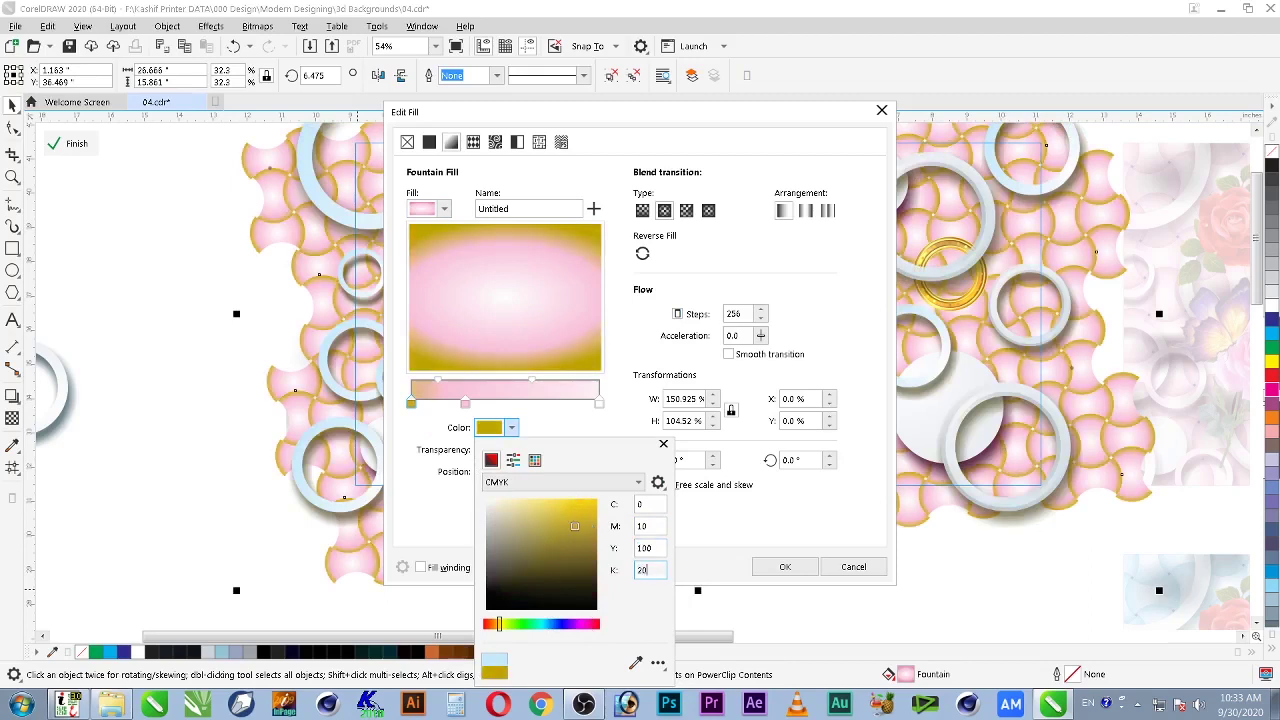
key("Return")
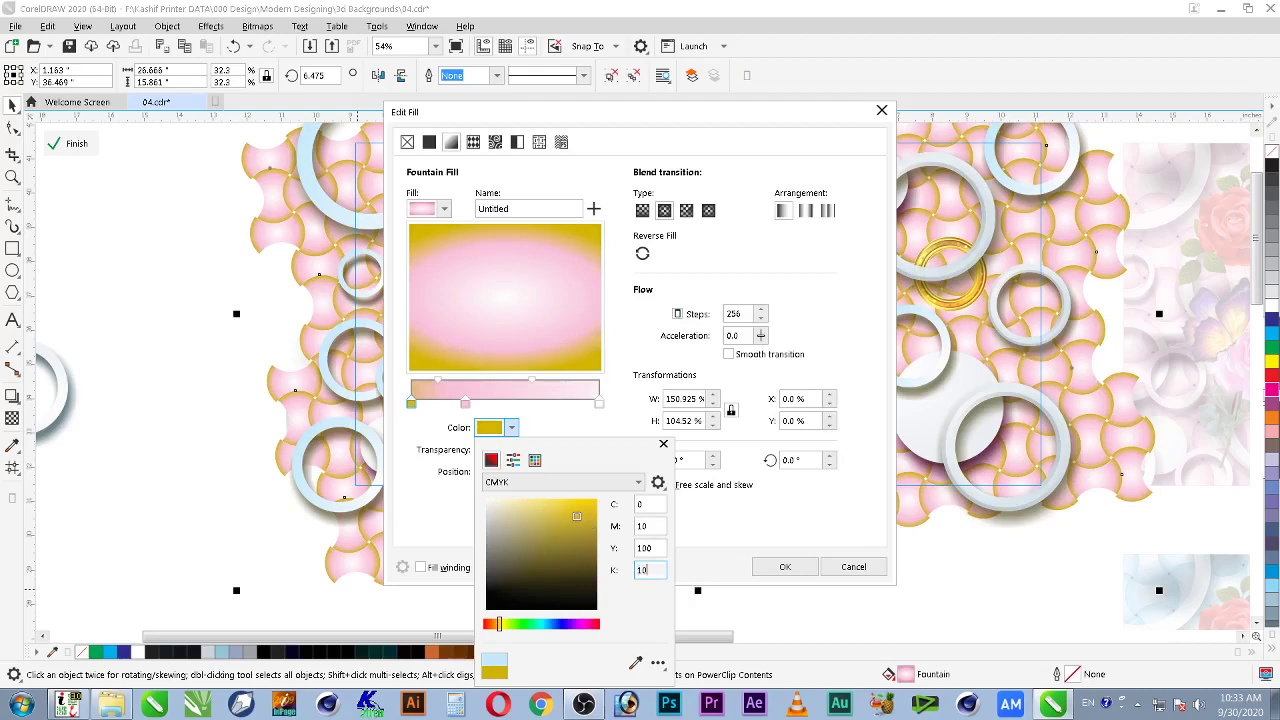
type("10")
Step: Change the middle fountain fill node of the woven background to magenta 0 and yellow 100
key("shift+Tab")
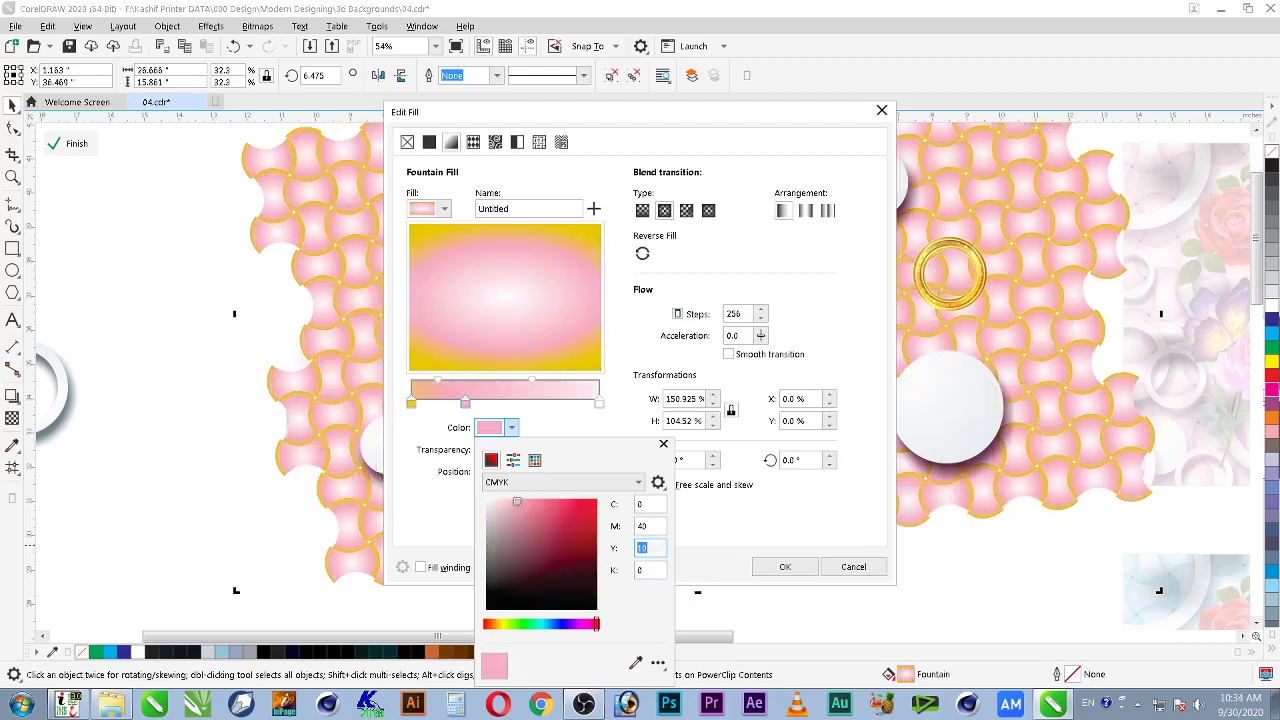
type("100")
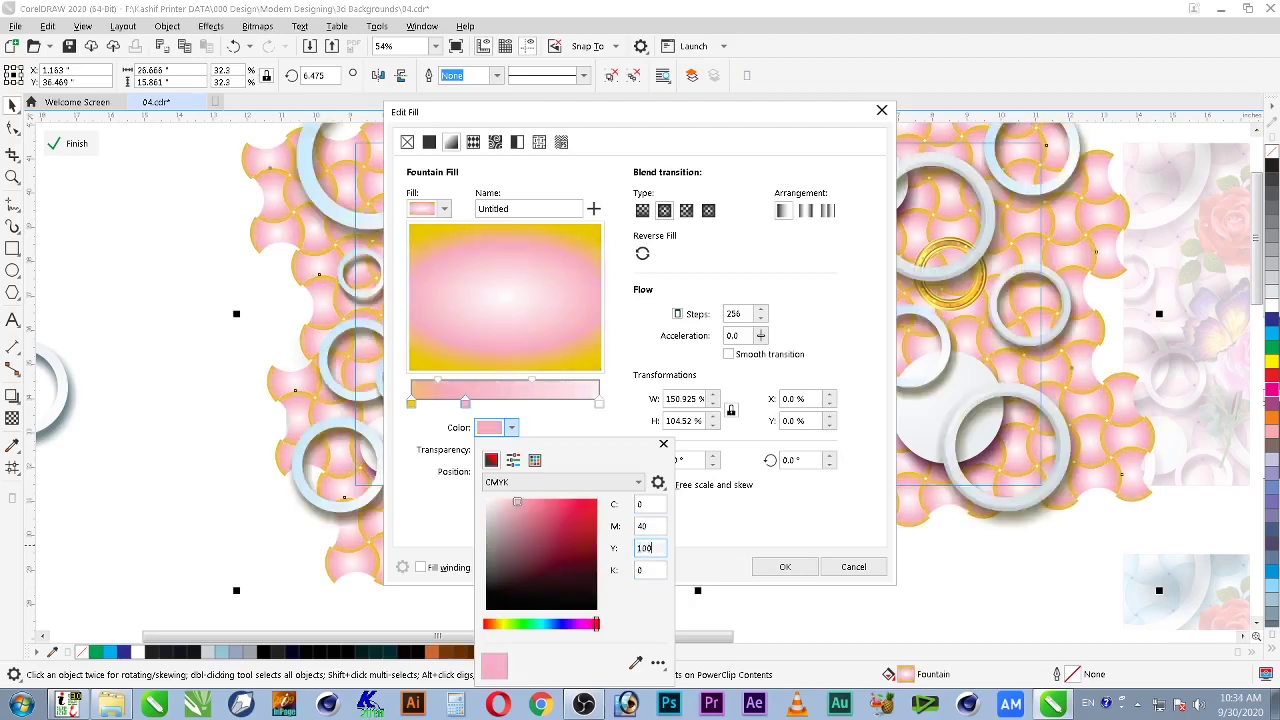
key("Return")
key("shift+Tab")
type("0")
key("Tab")
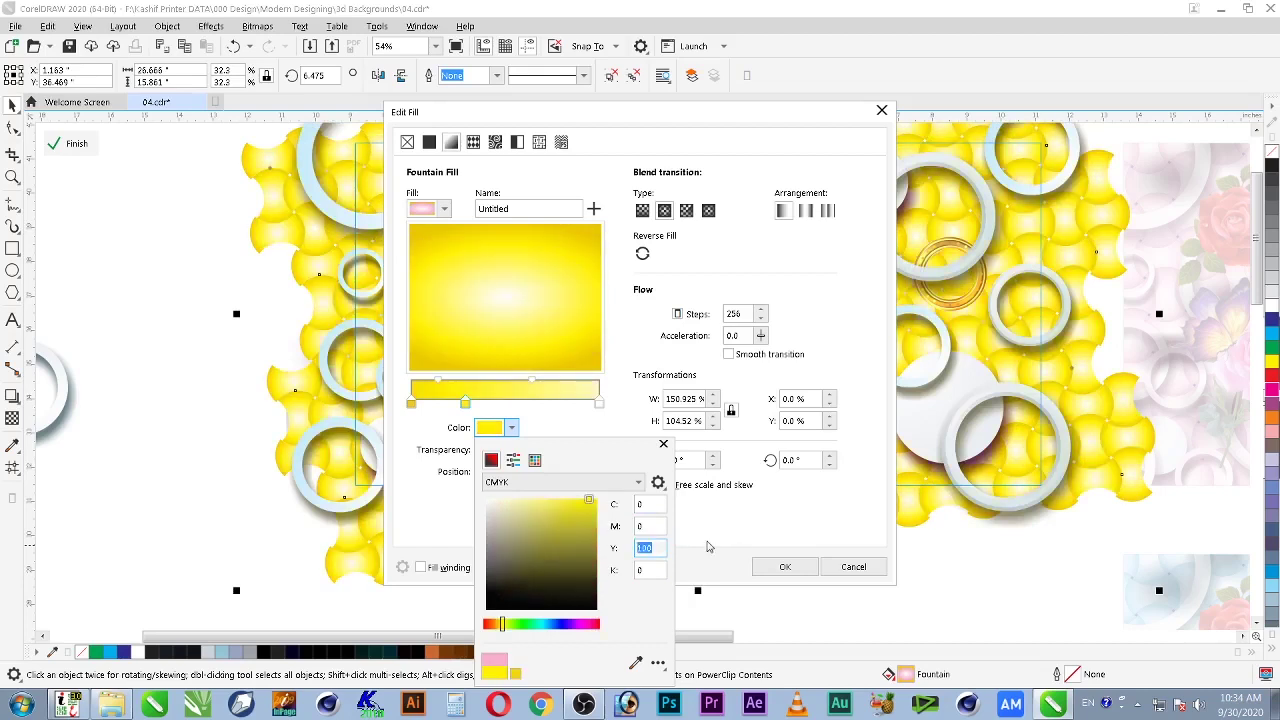
left_click(704, 547)
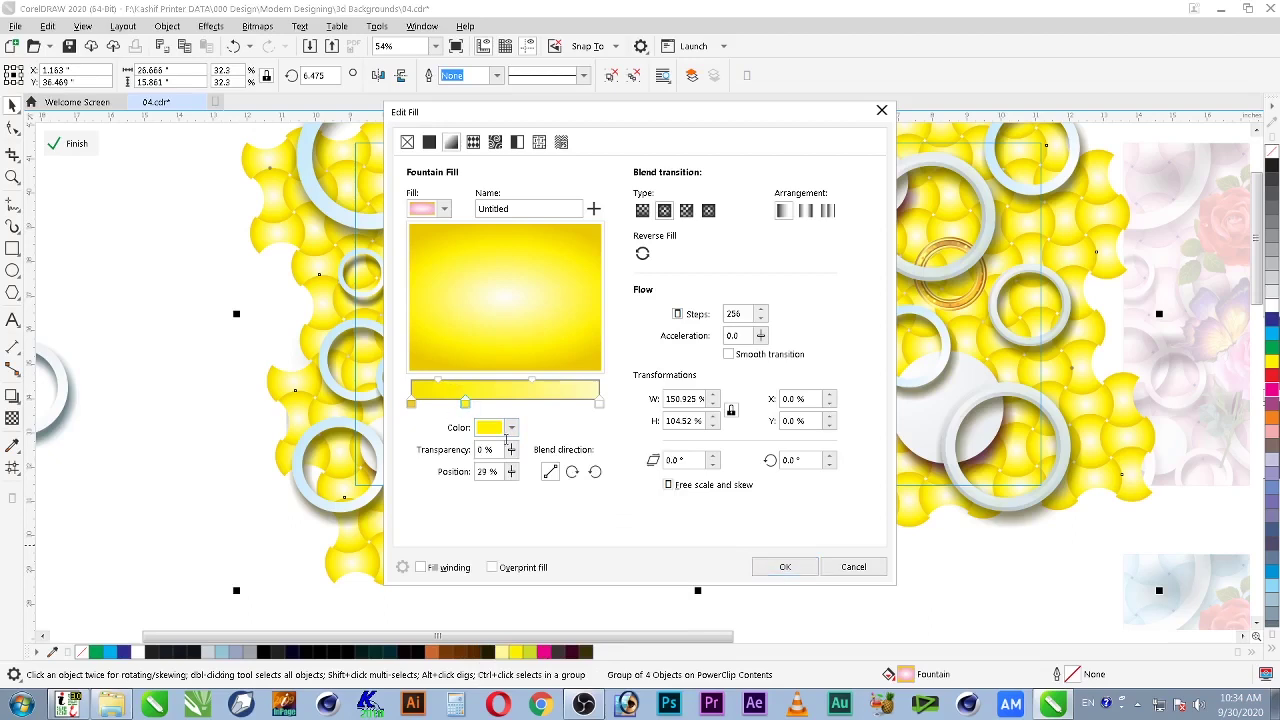
Step: Lighten the middle node of the woven background's fill to yellow 50 and apply the fill
left_click(511, 427)
type("5")
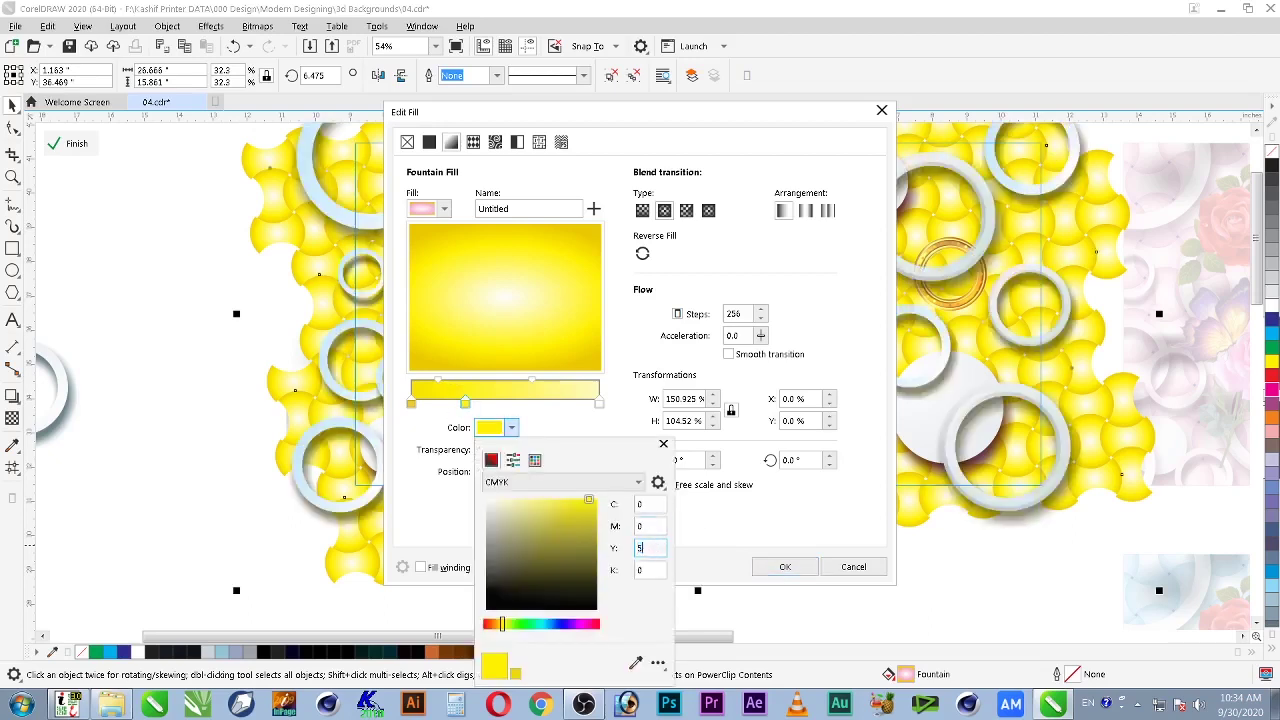
type("0")
key("shift+Tab")
key("Tab")
left_click(740, 556)
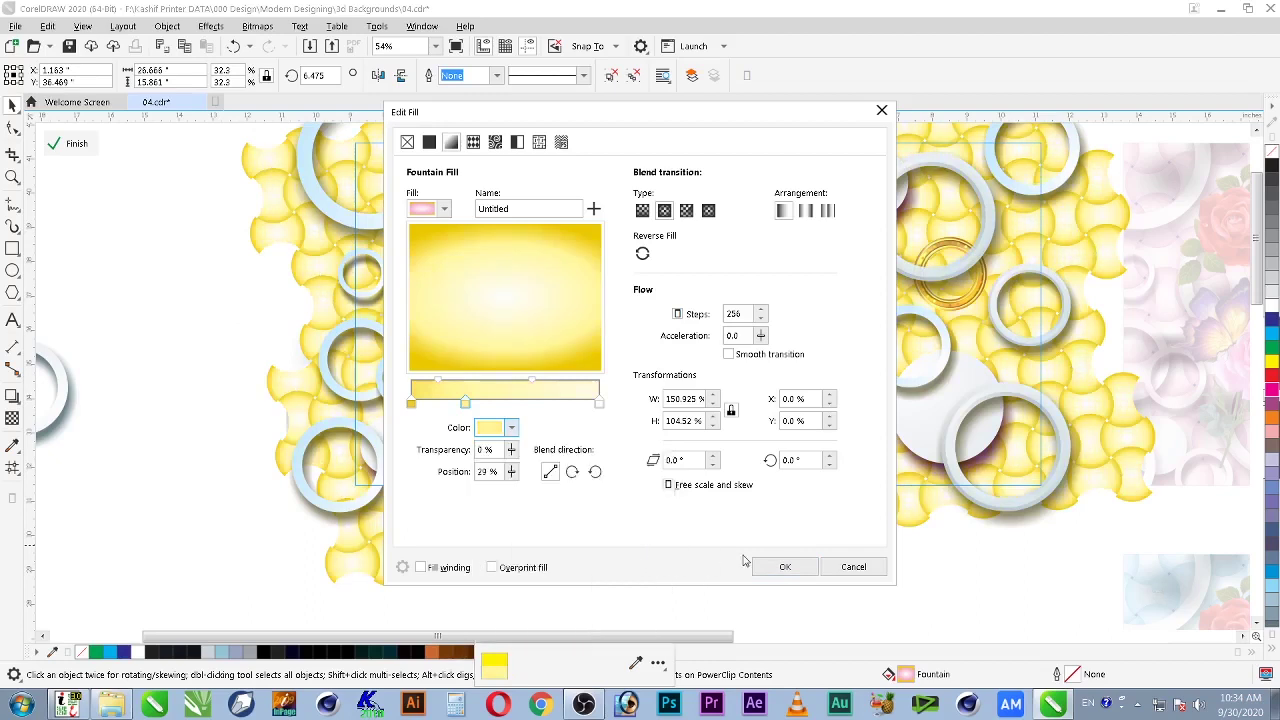
left_click(792, 568)
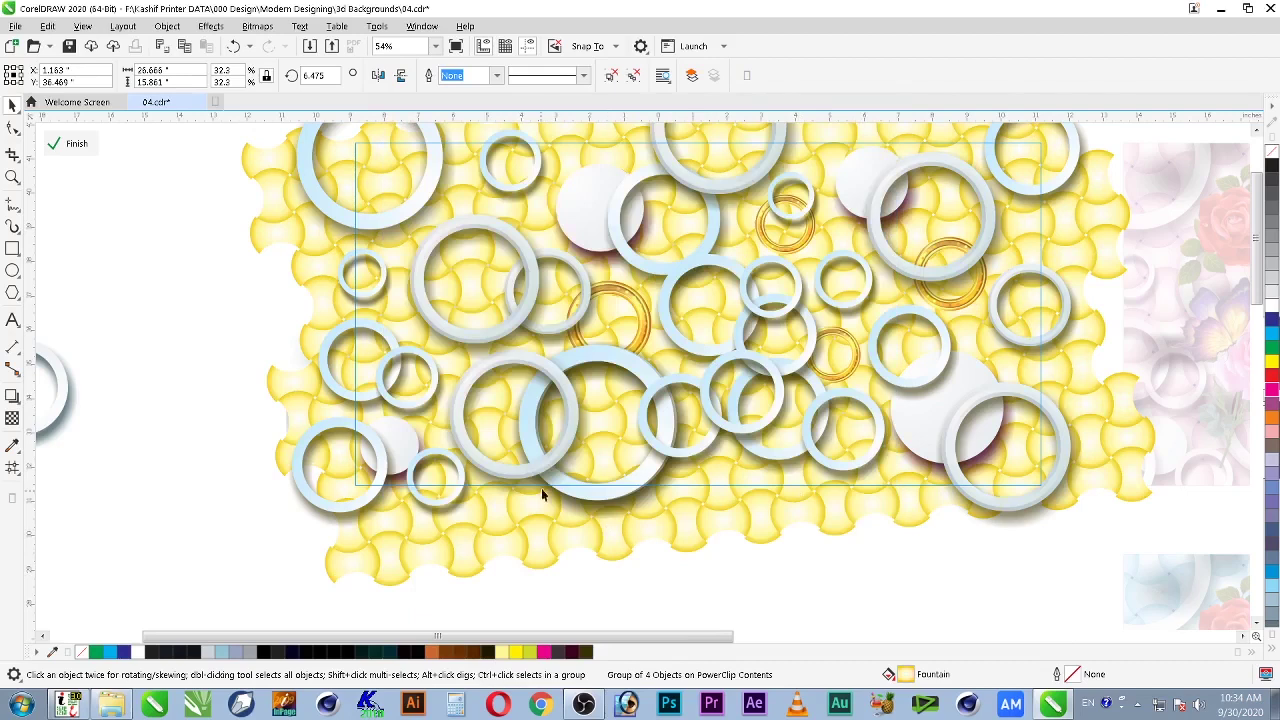
Step: Recolor the drop shadow of the solid white discs to CMYK 50, 50, 100, 70
left_click_drag(618, 365, 643, 354)
key("ctrl+z")
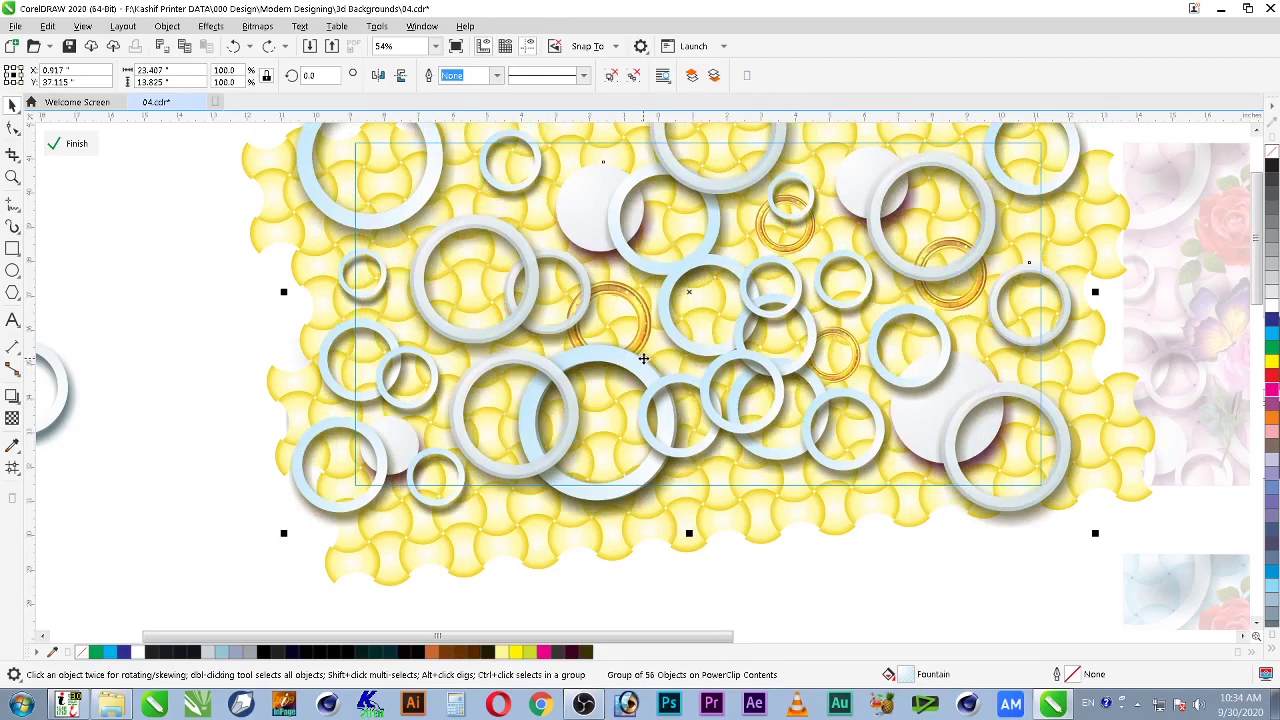
left_click(914, 476)
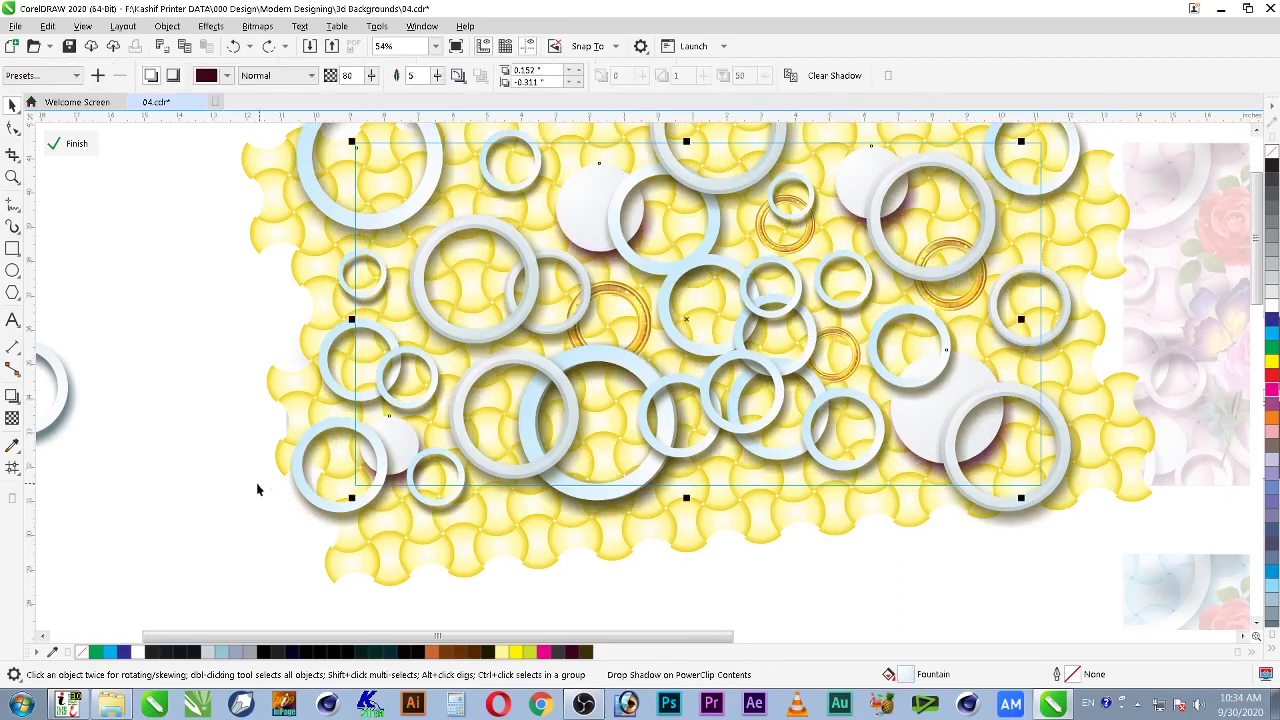
left_click(12, 396)
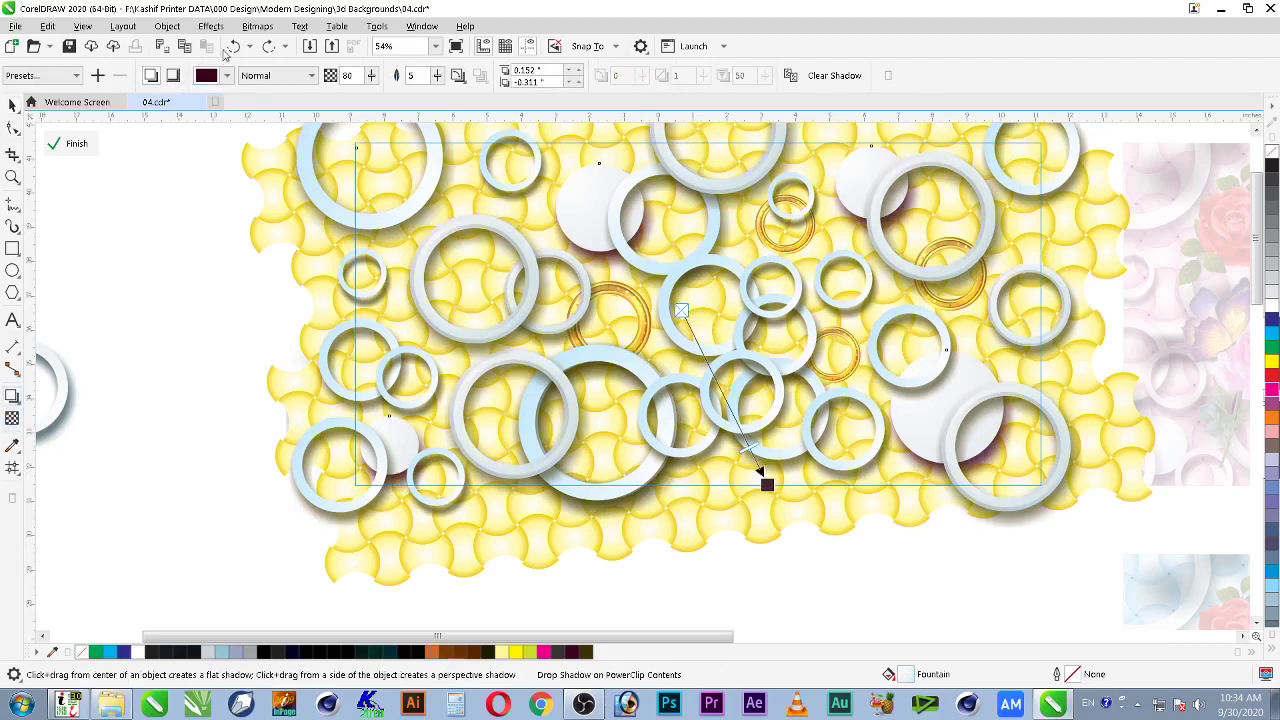
left_click(226, 76)
key("Tab")
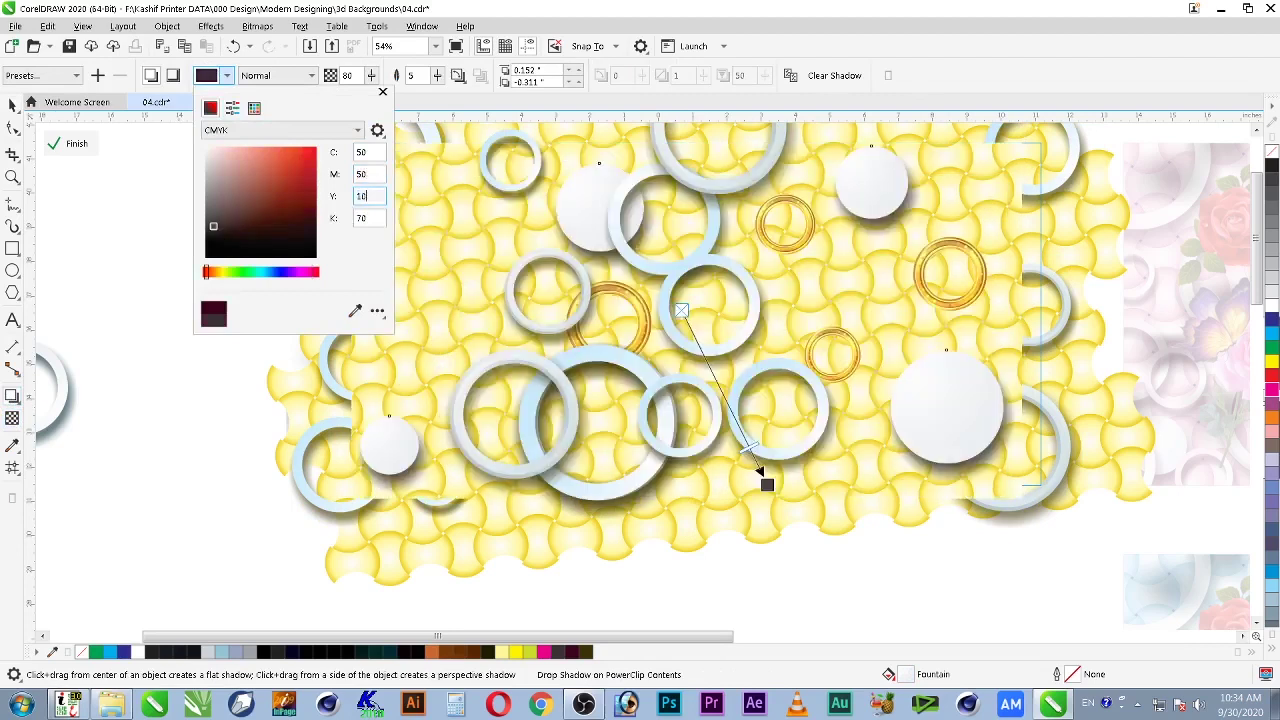
type("100")
key("Return")
left_click(12, 107)
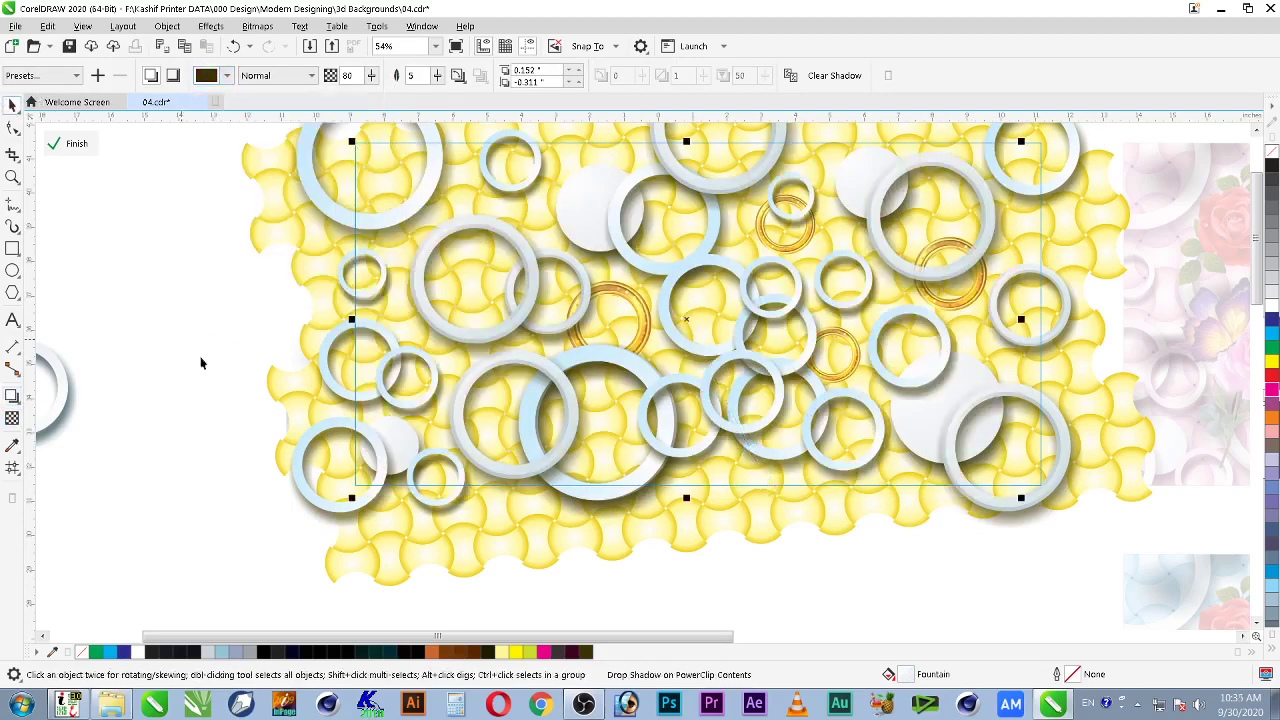
left_click(628, 296)
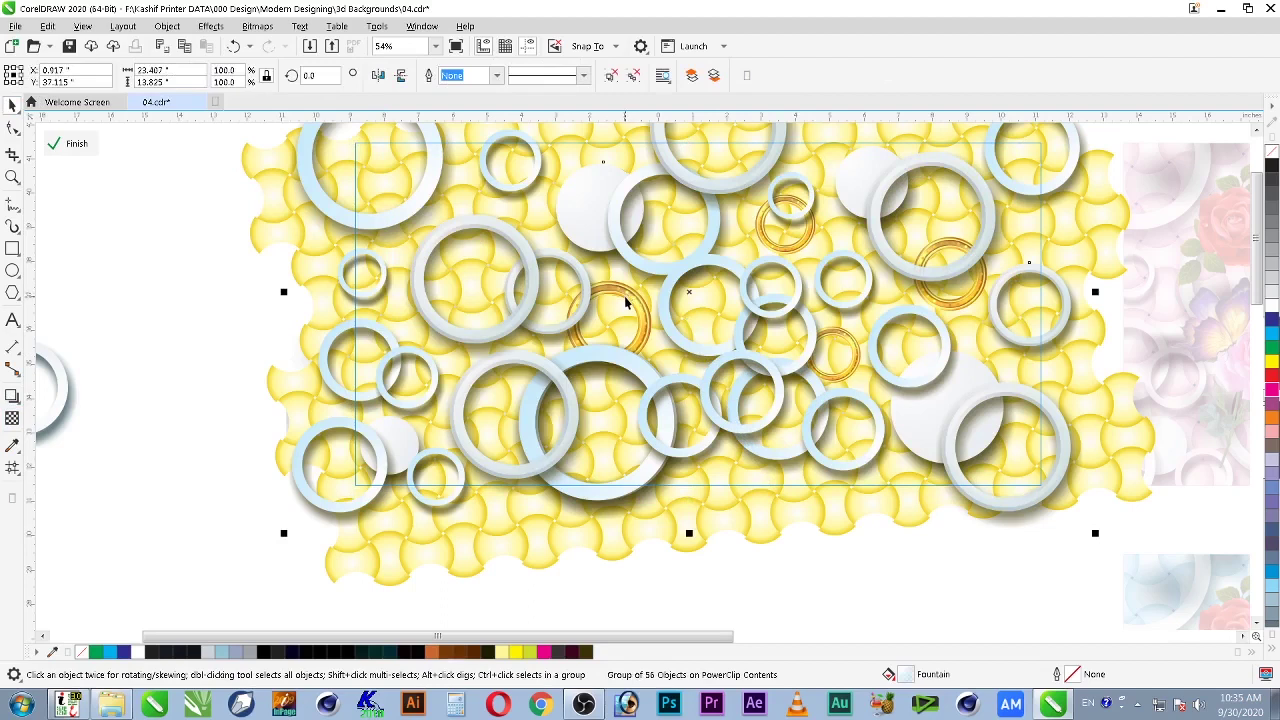
left_click(630, 297)
key("ctrl+z")
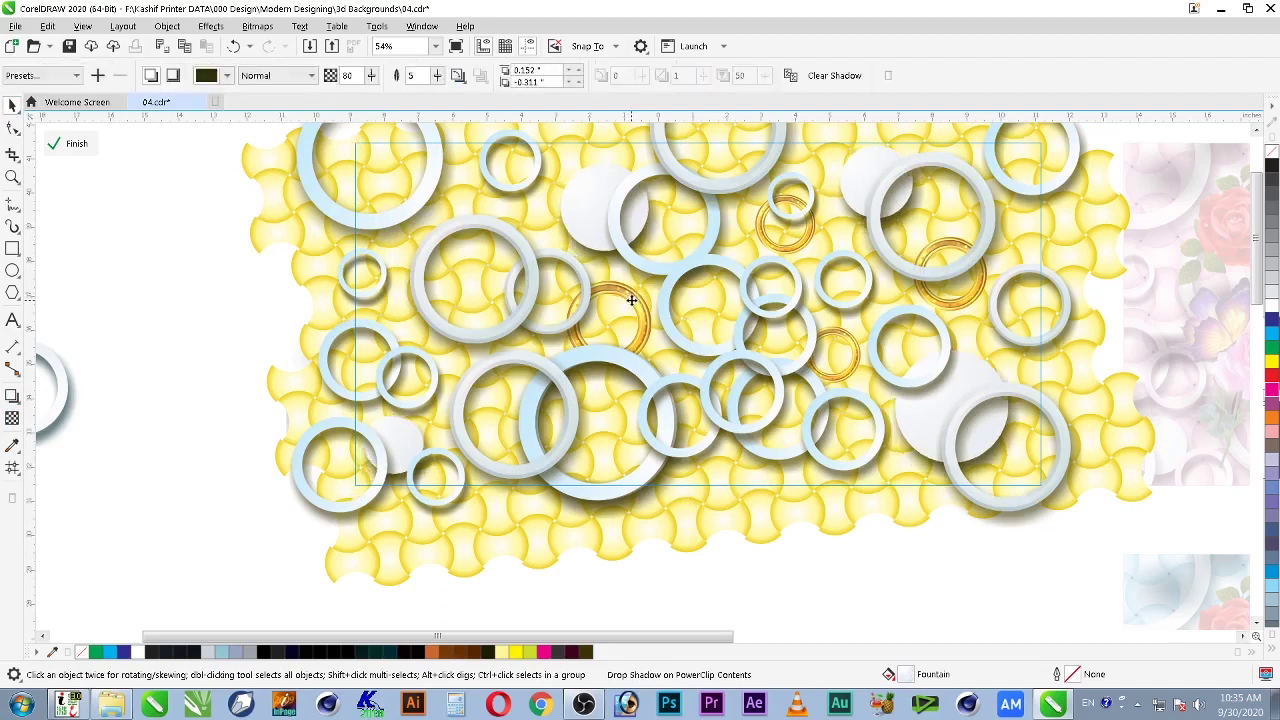
left_click(806, 246)
left_click(152, 348)
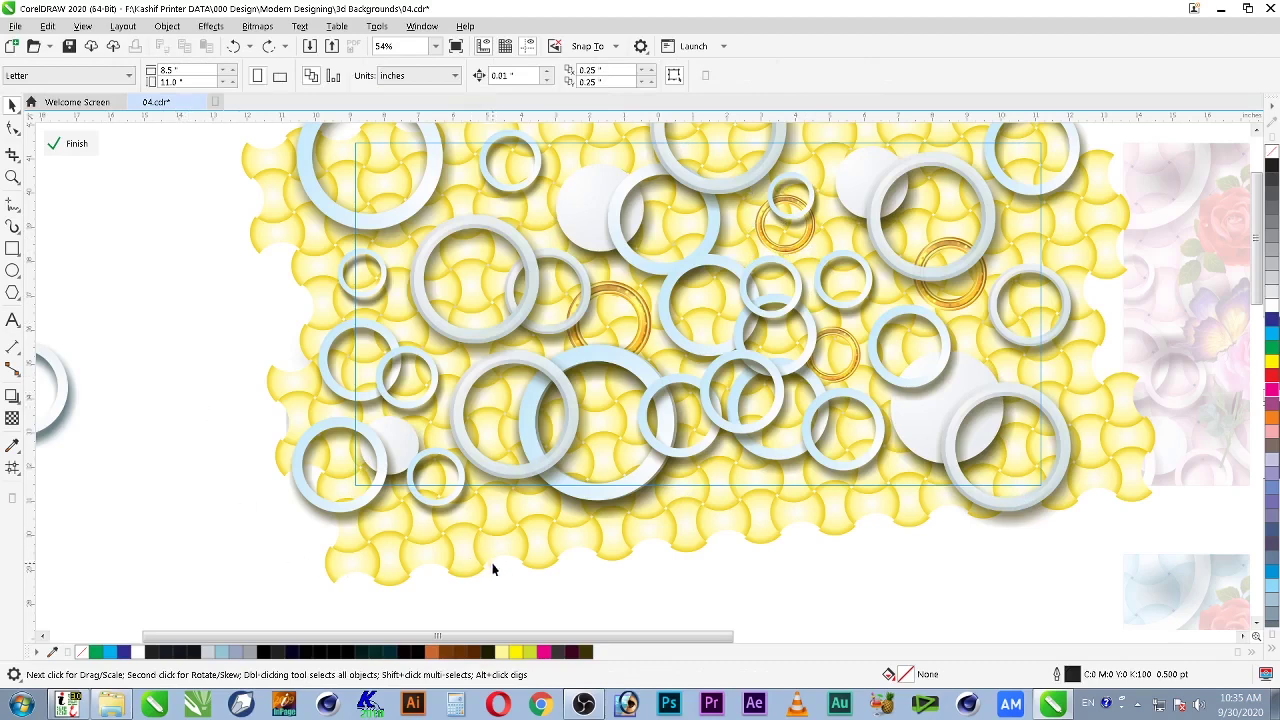
Step: Set the ring group's first fountain fill node to cyan 0, magenta 0, yellow 40, black 0, apply it and finish editing the PowerClip
left_click(317, 436)
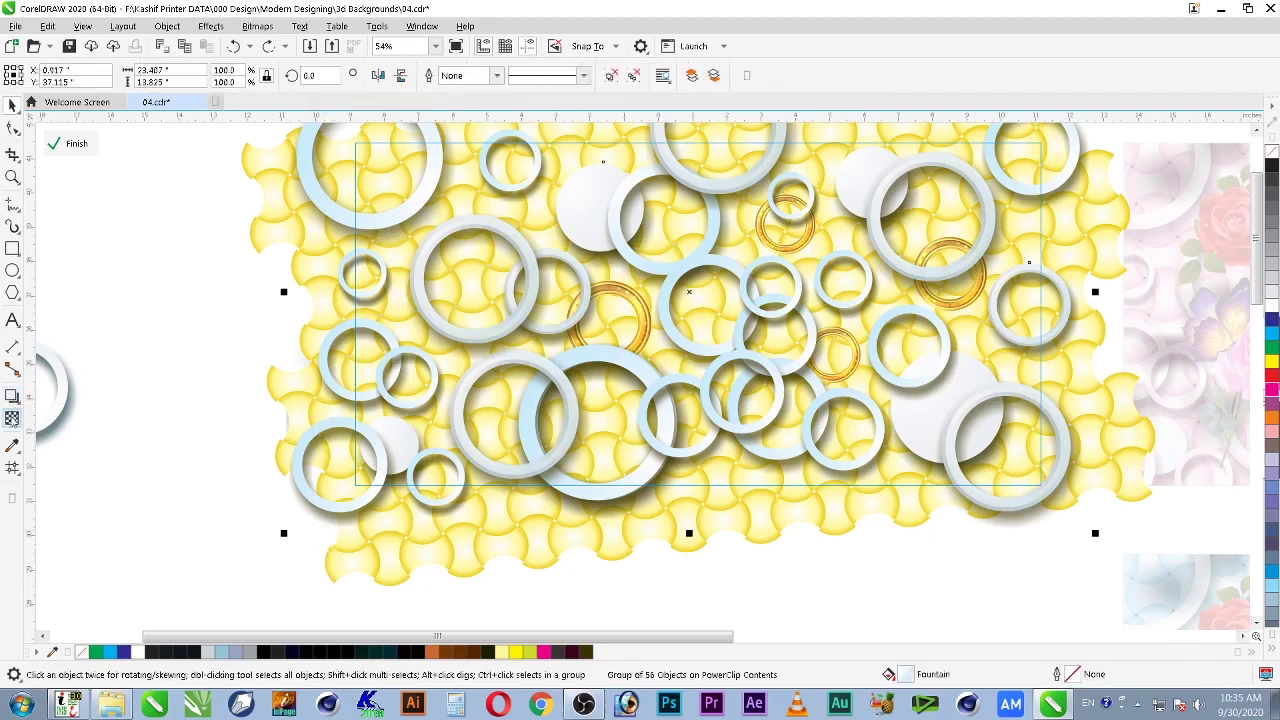
left_click(13, 418)
key("F11")
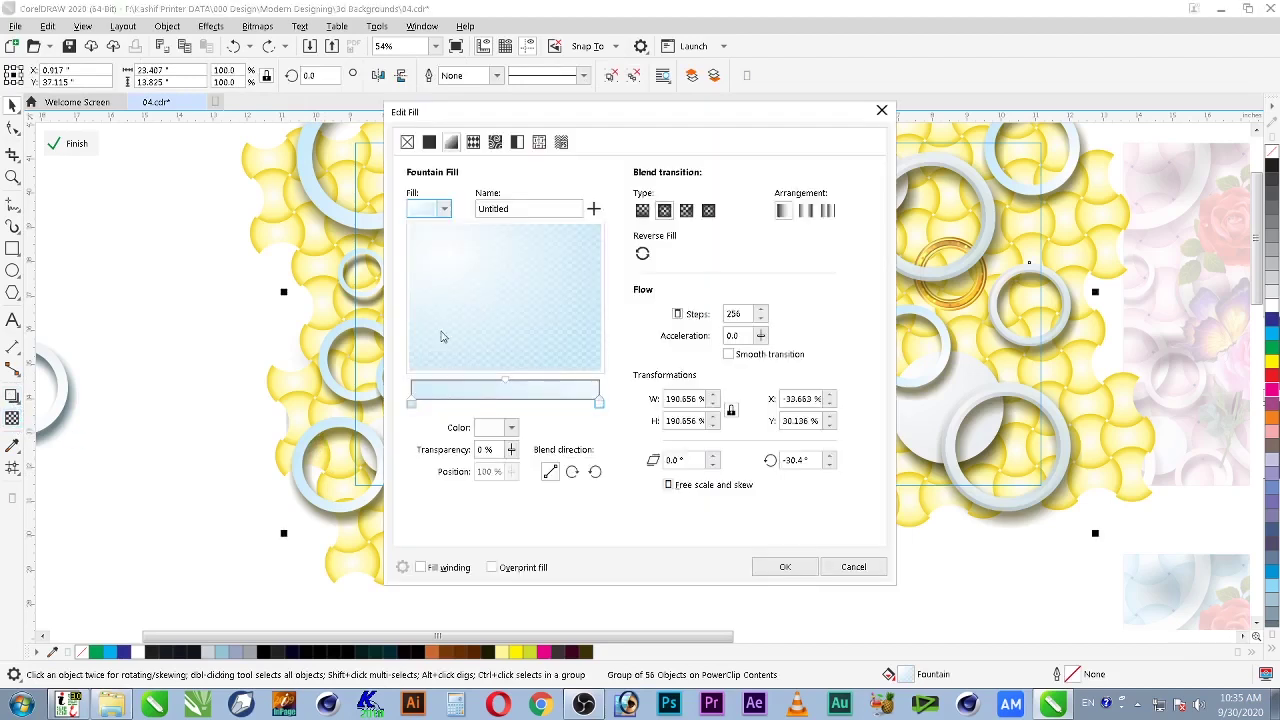
left_click(410, 403)
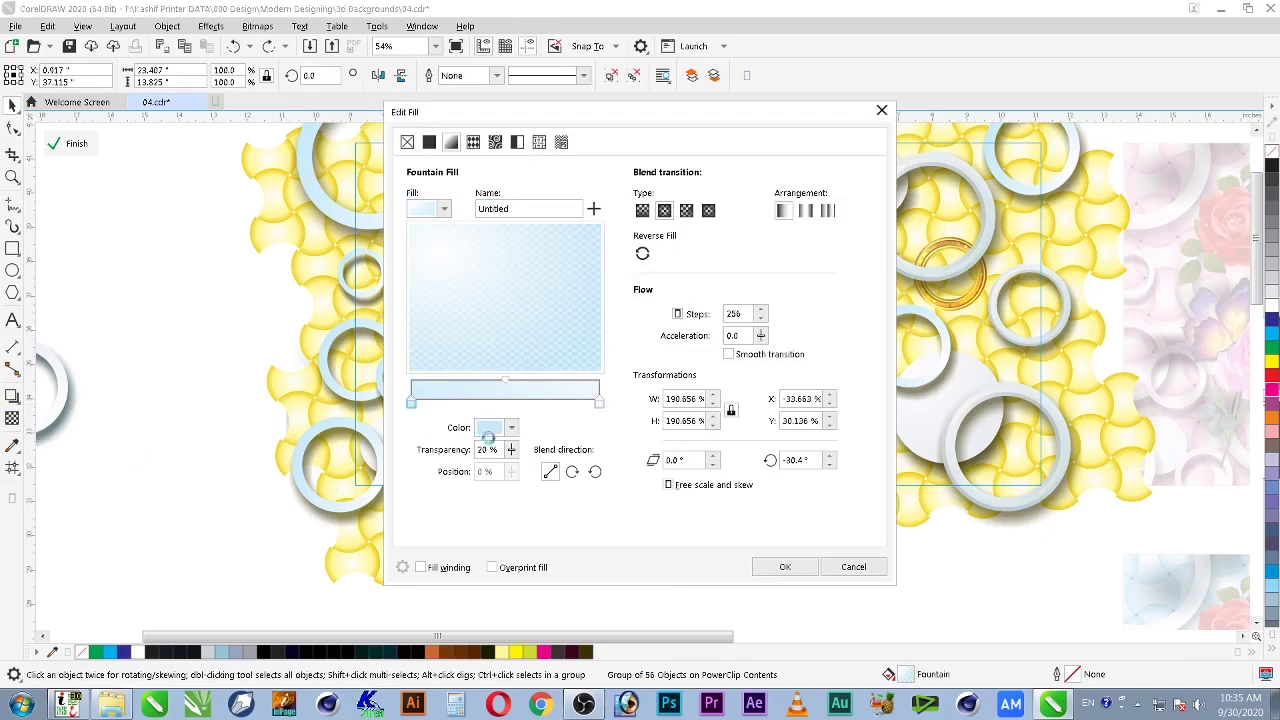
left_click(510, 427)
type("0")
key("Tab")
key("Tab")
type("40")
key("Tab")
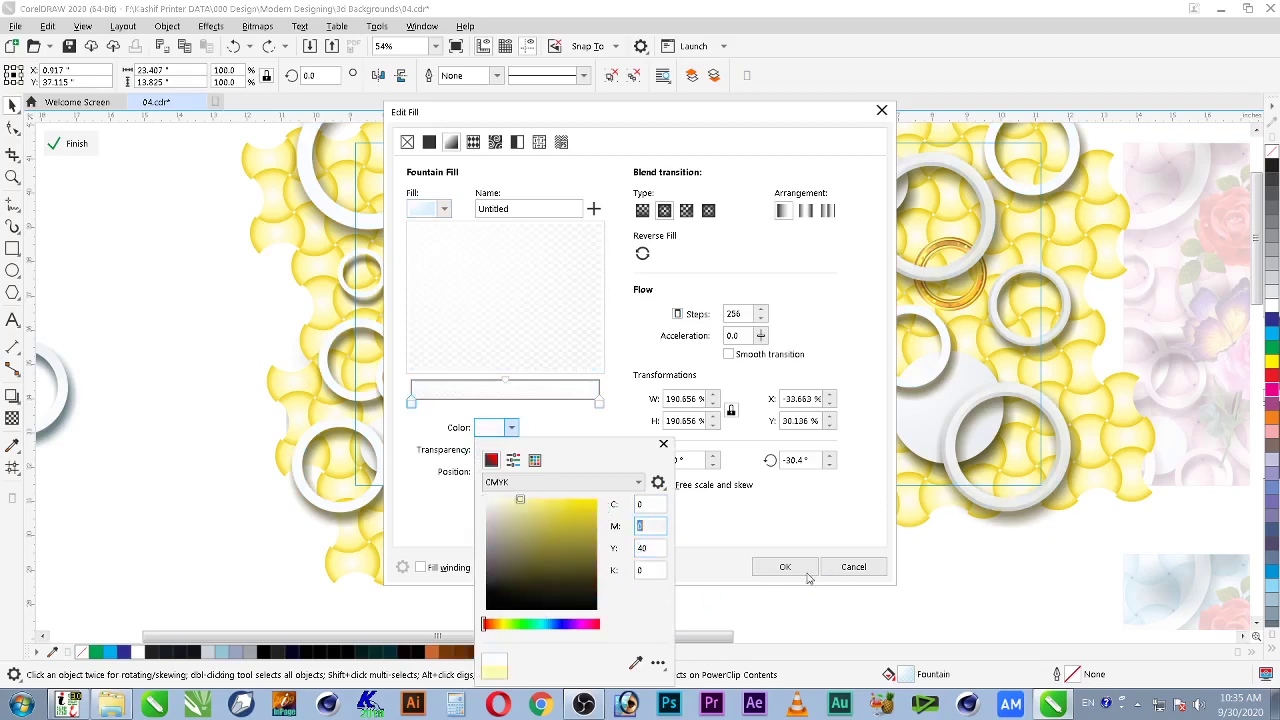
left_click(785, 567)
left_click(787, 568)
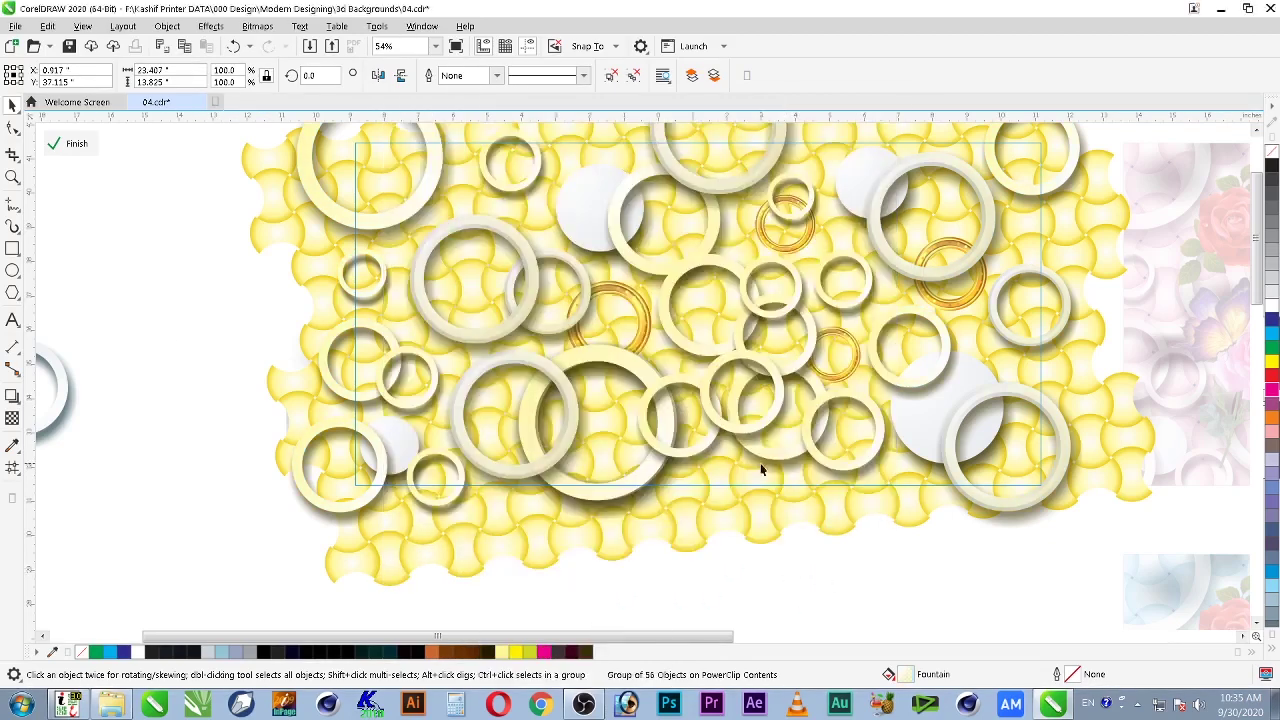
left_click(68, 143)
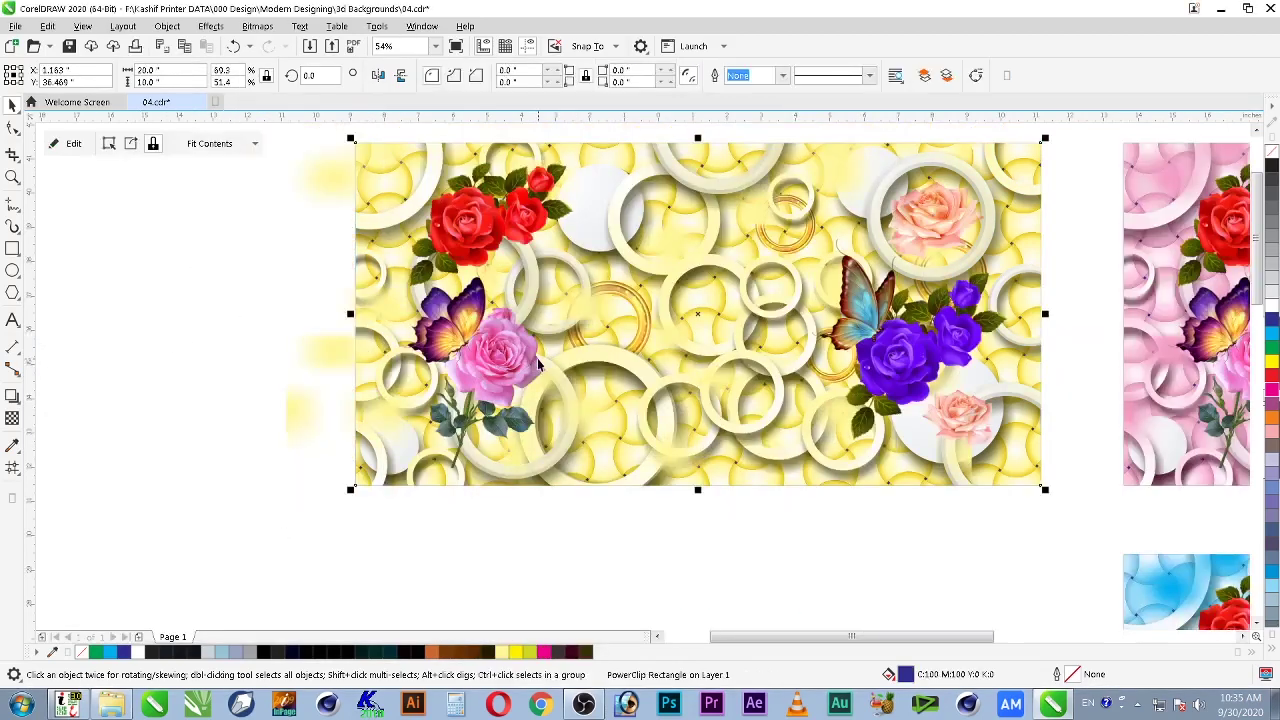
Step: Select the yellow mesh fill together with the yellow PowerClip design and align it exactly over the design
scroll(681, 542, "down", 2)
key("z")
left_click(841, 451)
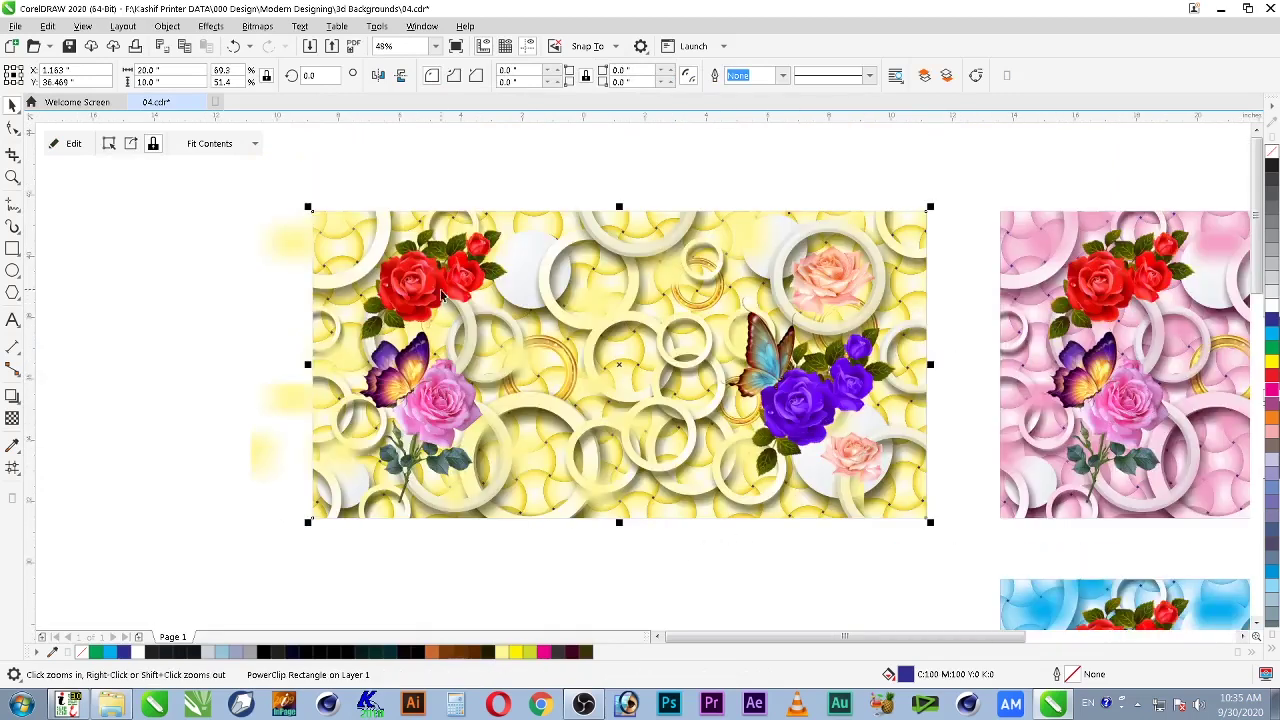
key("space")
left_click(288, 238, "shift")
left_click(917, 232)
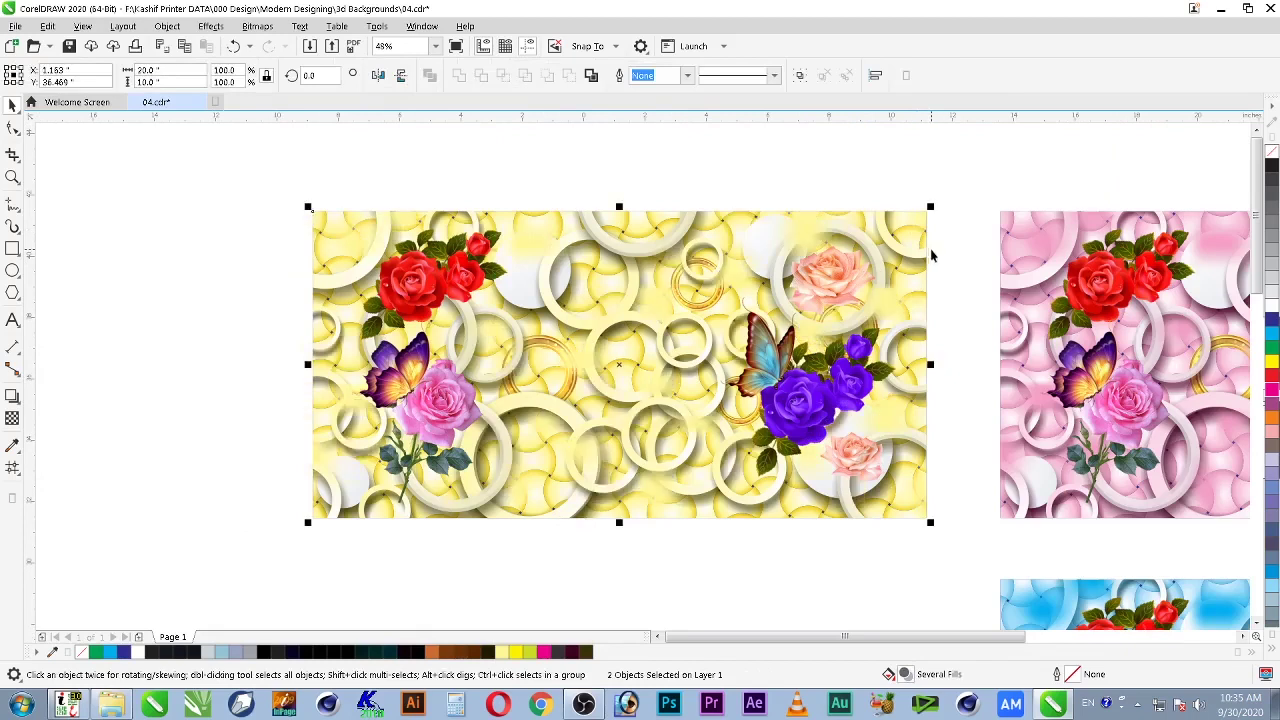
left_click(960, 180)
Step: Examine the yellow design up close and compare it with the pink and blue versions
scroll(386, 484, "down", 2)
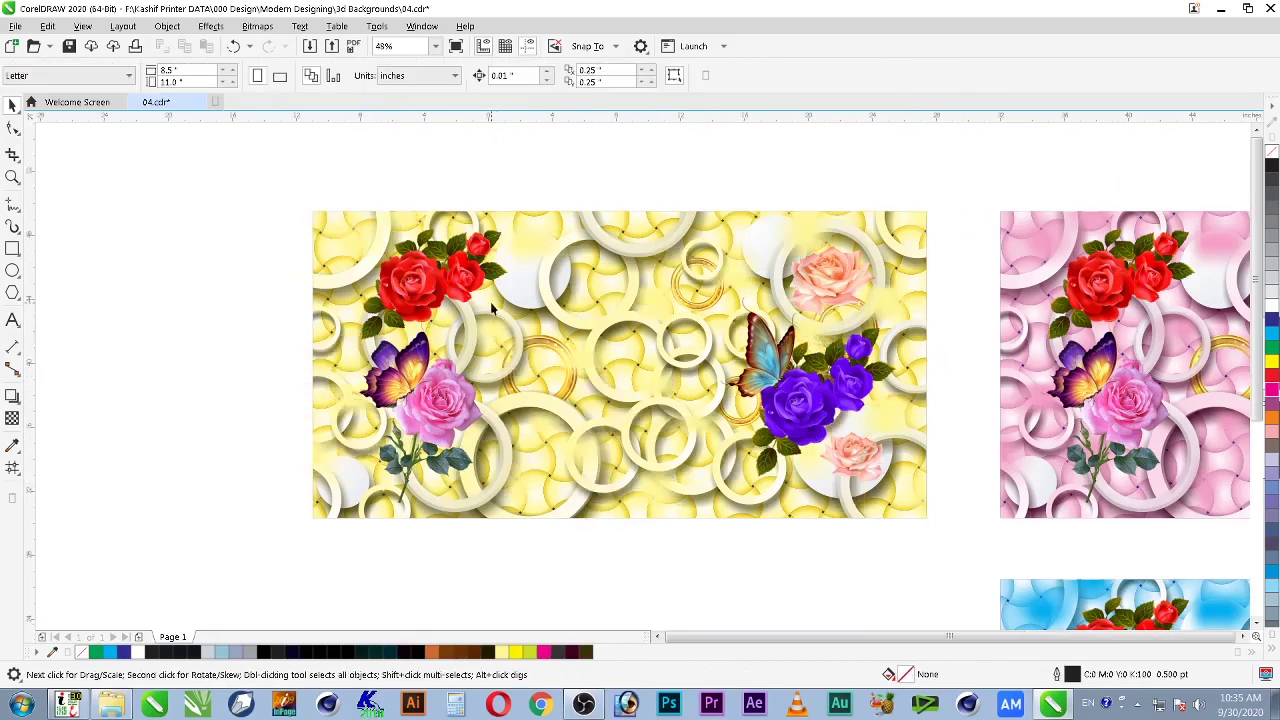
key("z")
left_click_drag(281, 285, 736, 517)
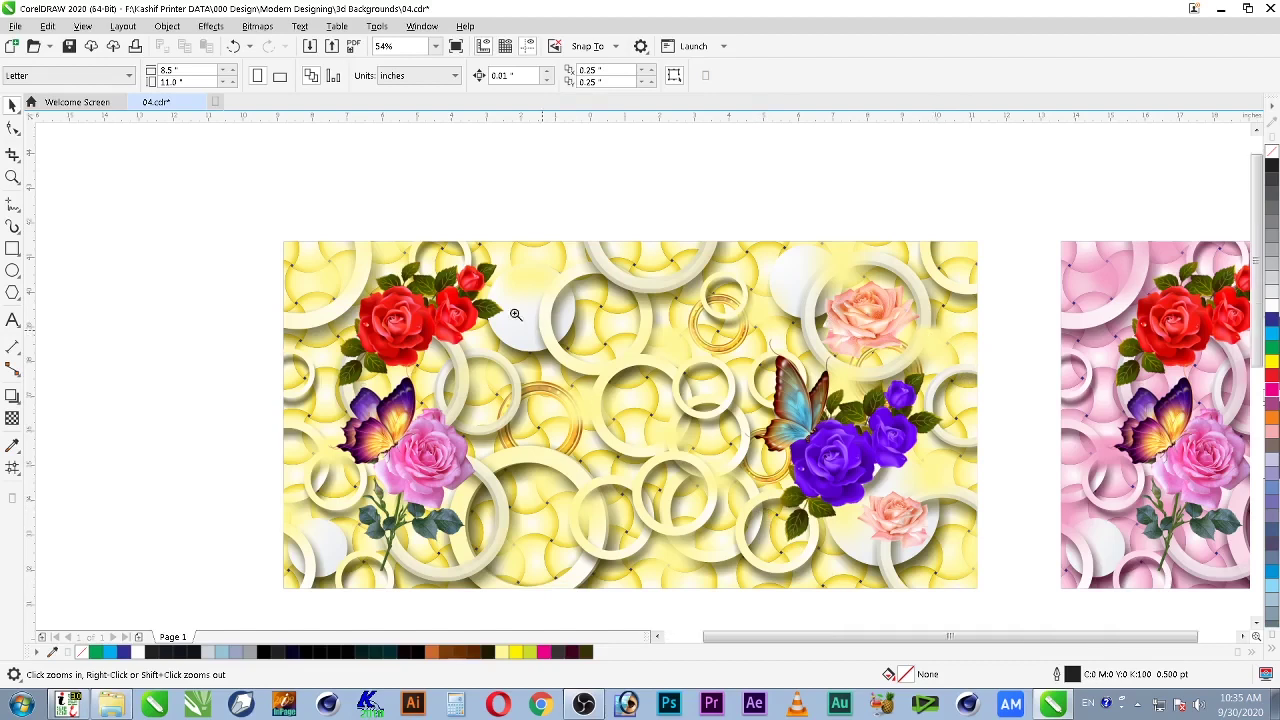
right_click(318, 252)
right_click(346, 243)
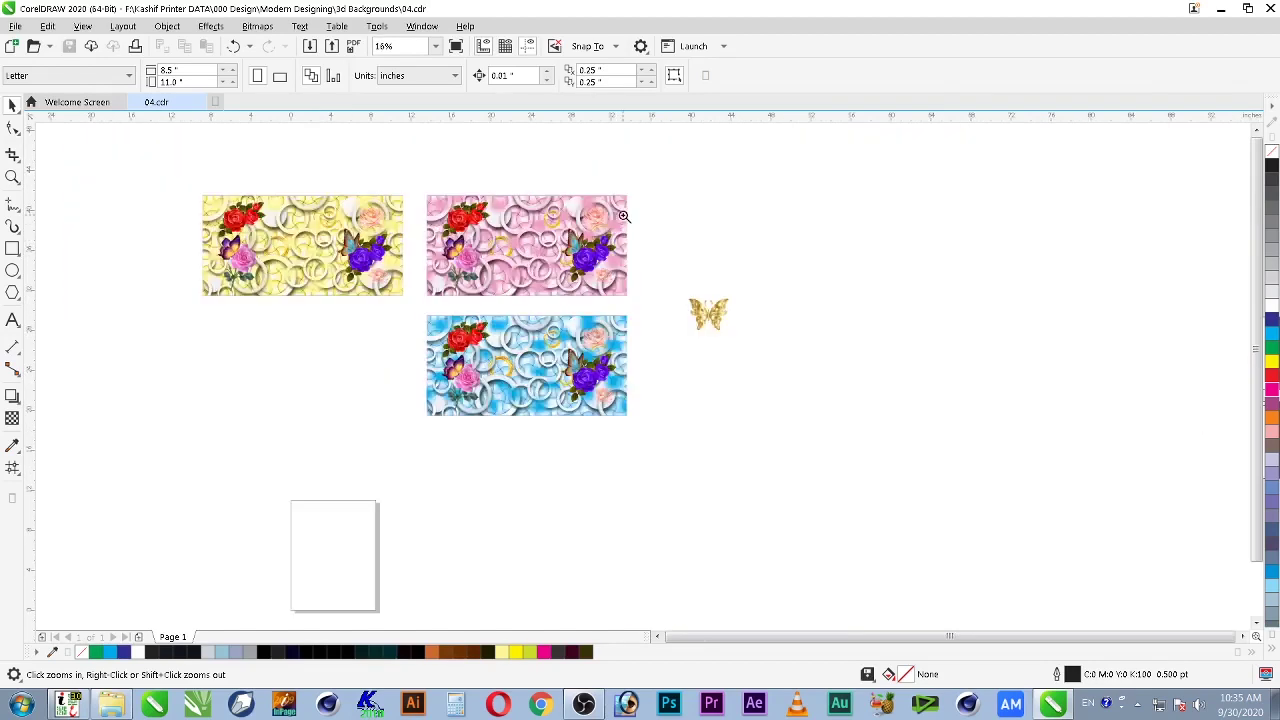
left_click_drag(632, 194, 195, 311)
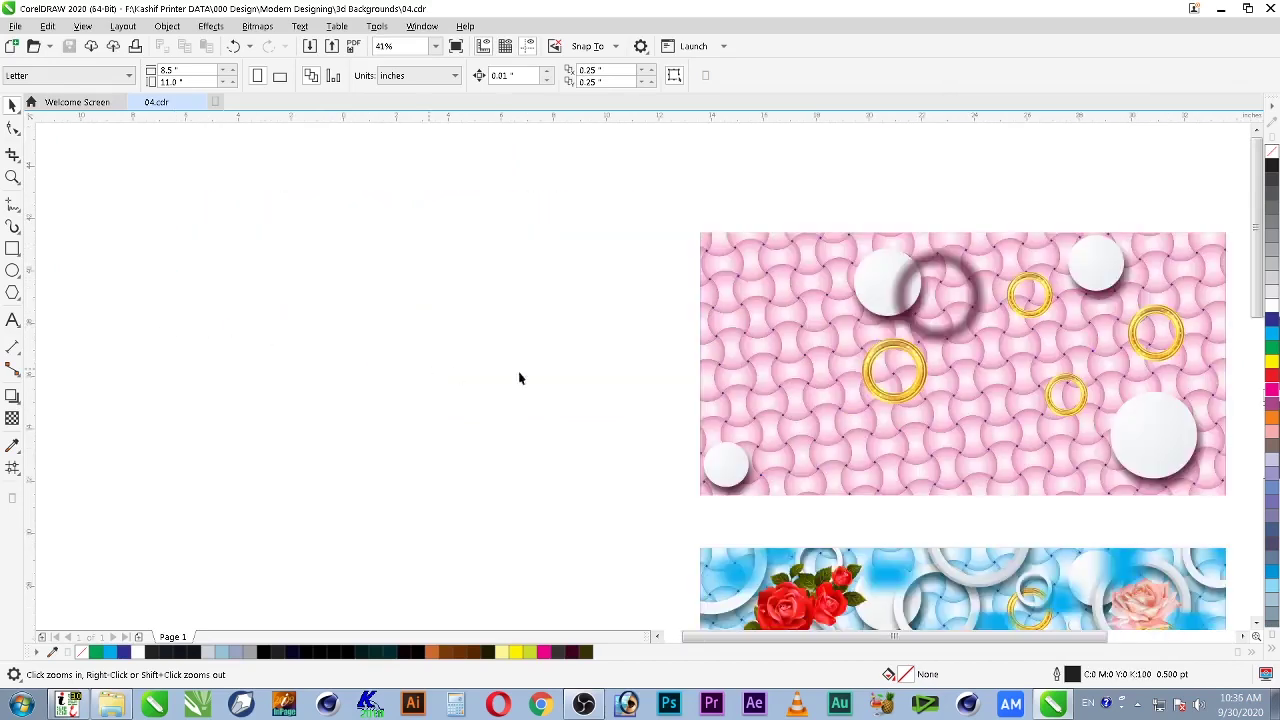